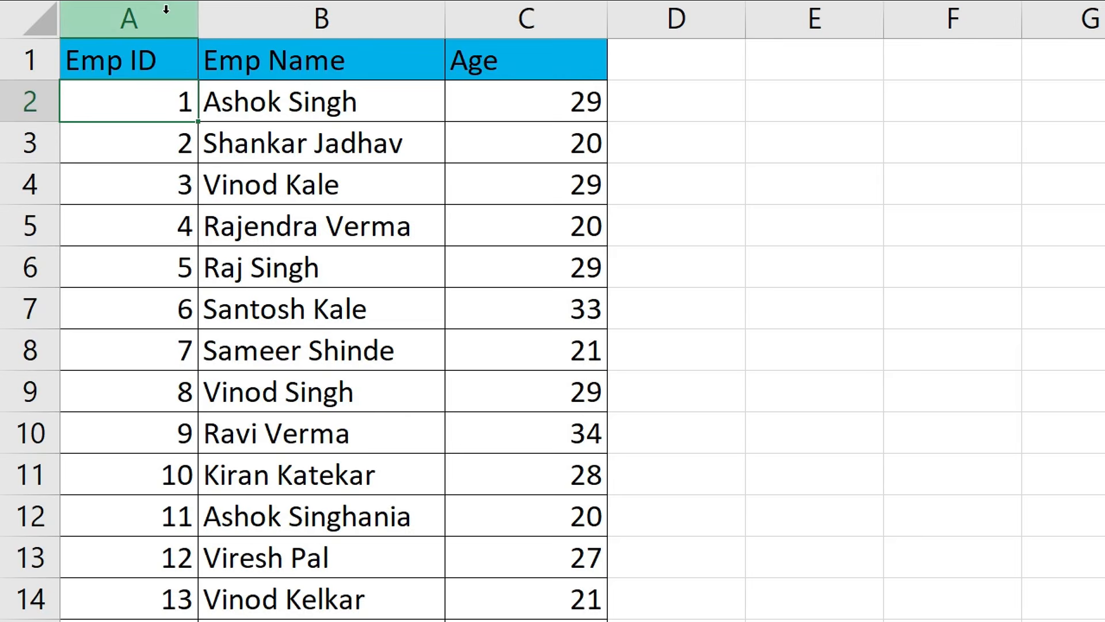
- Toggle bold formatting on and off for the entire Age column
{"action": "left_click", "coordinate": [165, 9]}
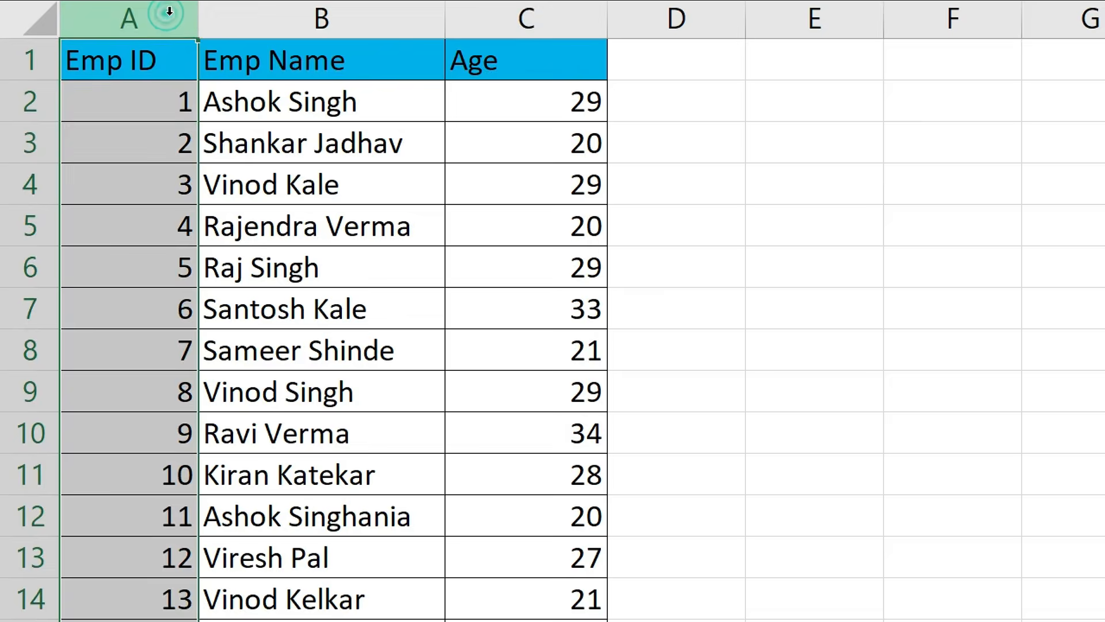
{"action": "left_click", "coordinate": [317, 17]}
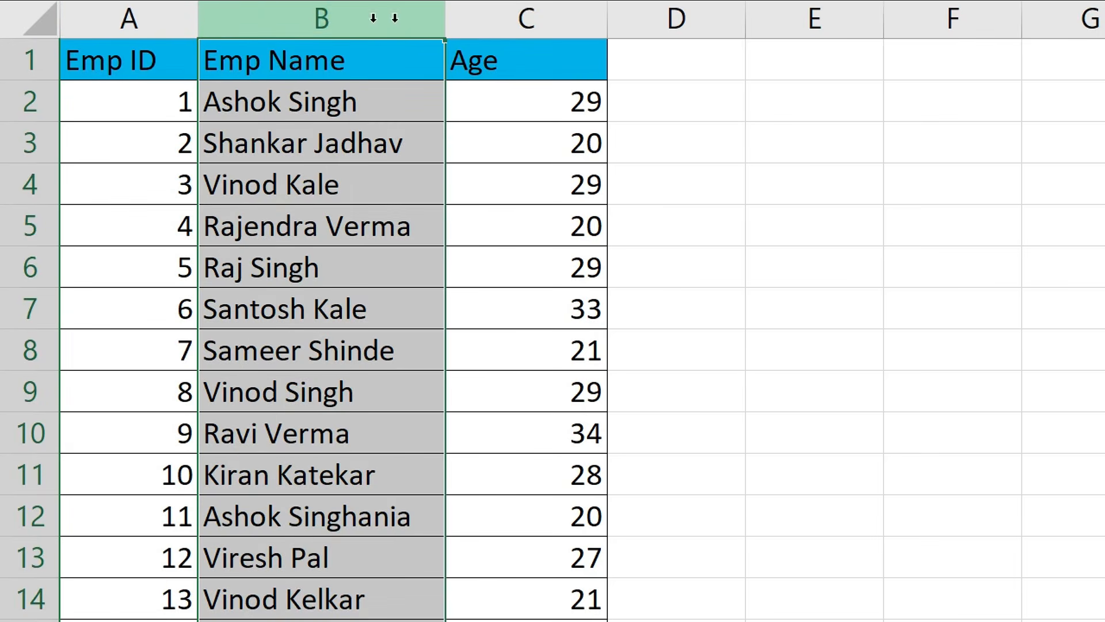
{"action": "left_click", "coordinate": [511, 15]}
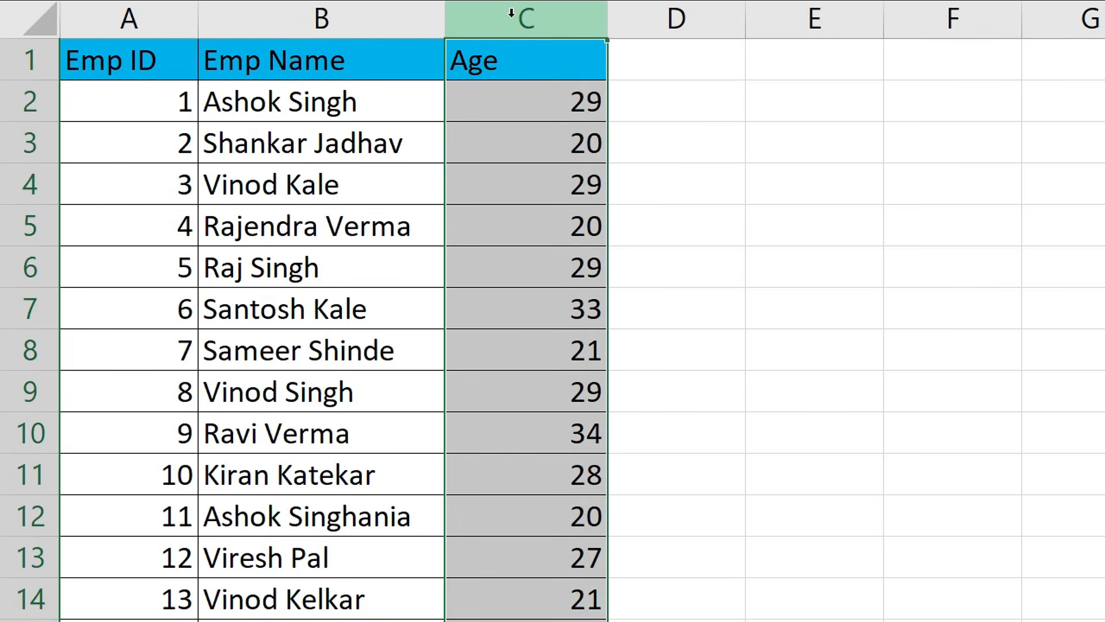
{"action": "key", "text": "ctrl+b"}
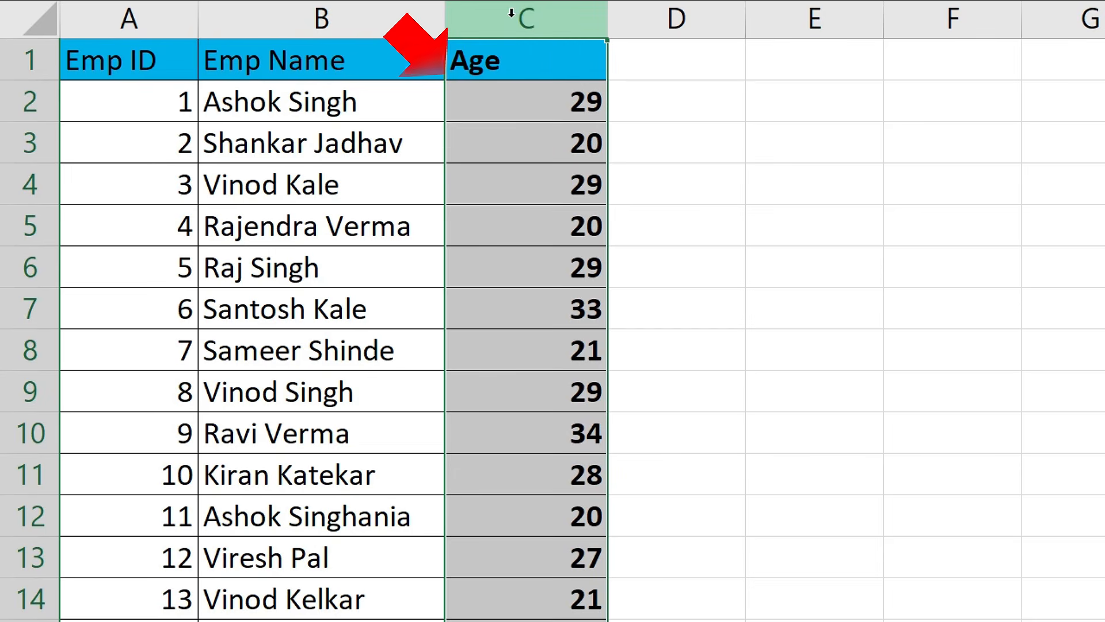
{"action": "key", "text": "ctrl+b"}
{"action": "key", "text": "ctrl+b"}
{"action": "key", "text": "ctrl+b"}
{"action": "key", "text": "ctrl+b"}
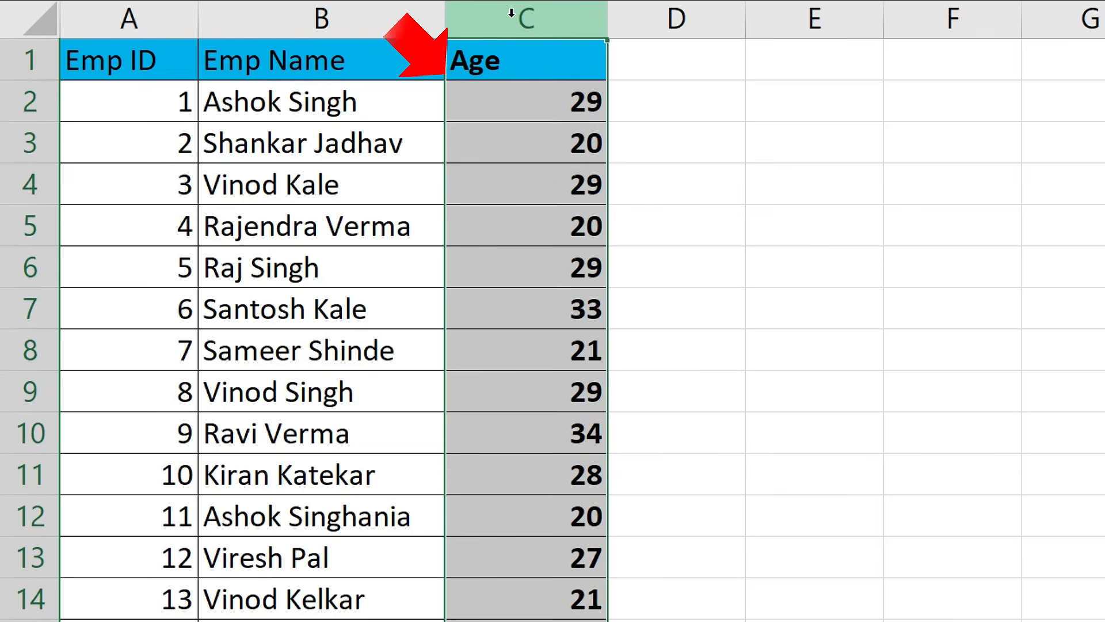
{"action": "key", "text": "ctrl+b"}
{"action": "key", "text": "ctrl+b"}
{"action": "key", "text": "ctrl+b"}
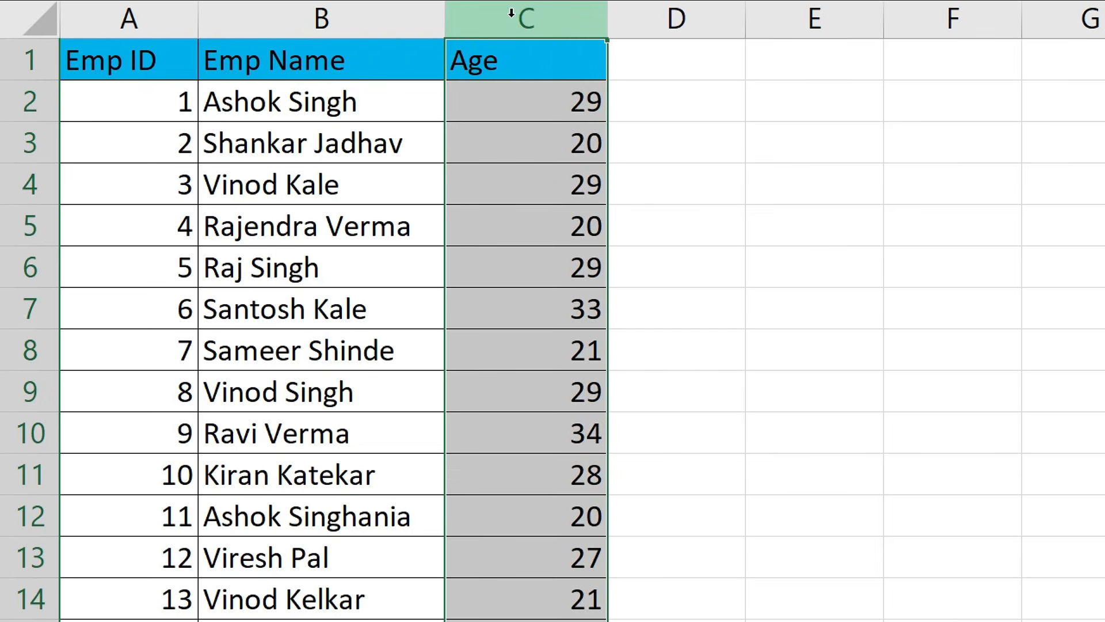
{"action": "key", "text": "ctrl+b"}
{"action": "key", "text": "ctrl+b"}
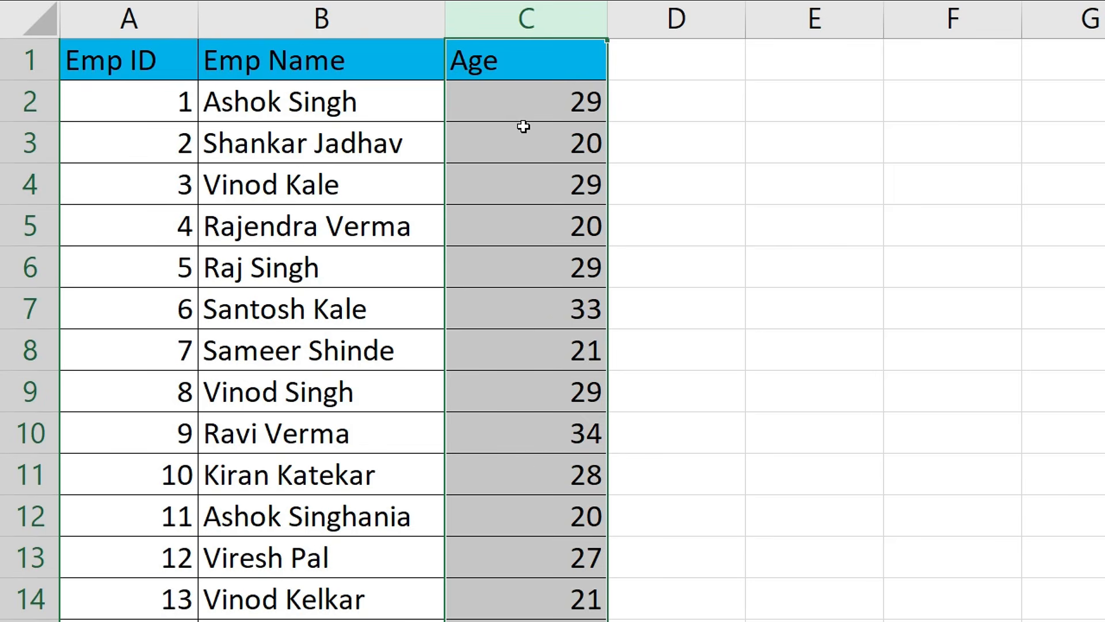
- Copy the whole Age column and paste it into column D, starting at D1
{"action": "key", "text": "ctrl+c"}
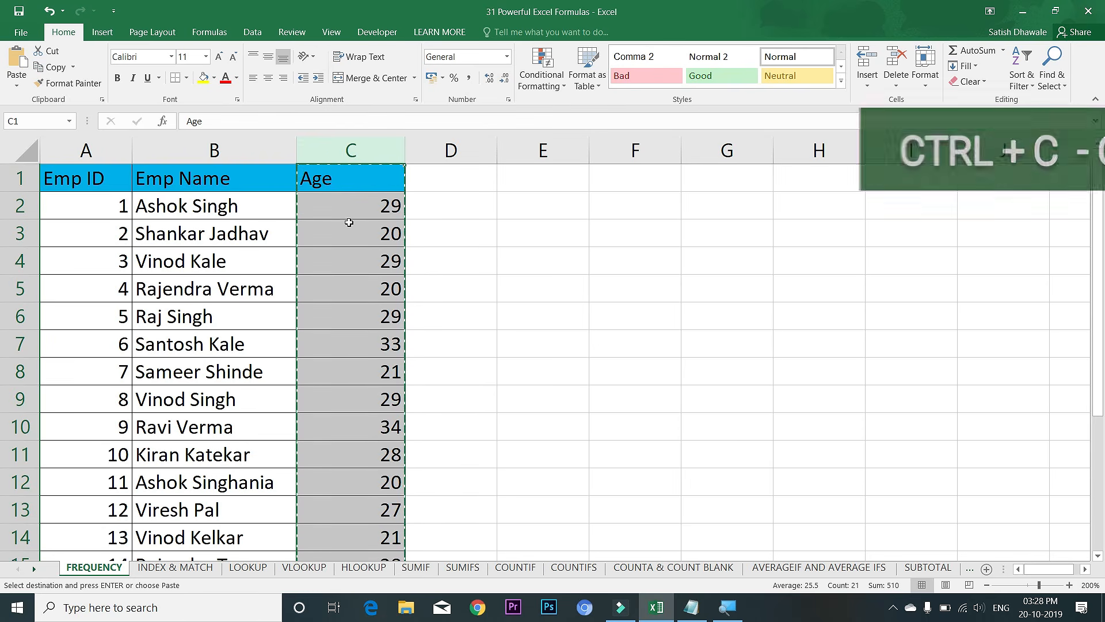
{"action": "left_click", "coordinate": [500, 178]}
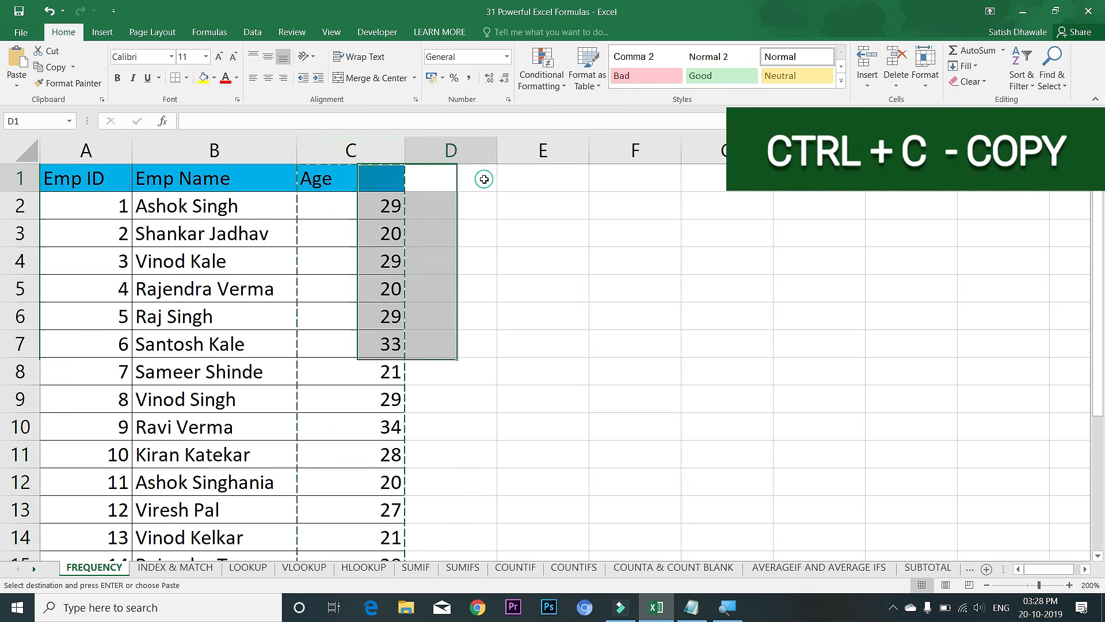
{"action": "key", "text": "ctrl+v"}
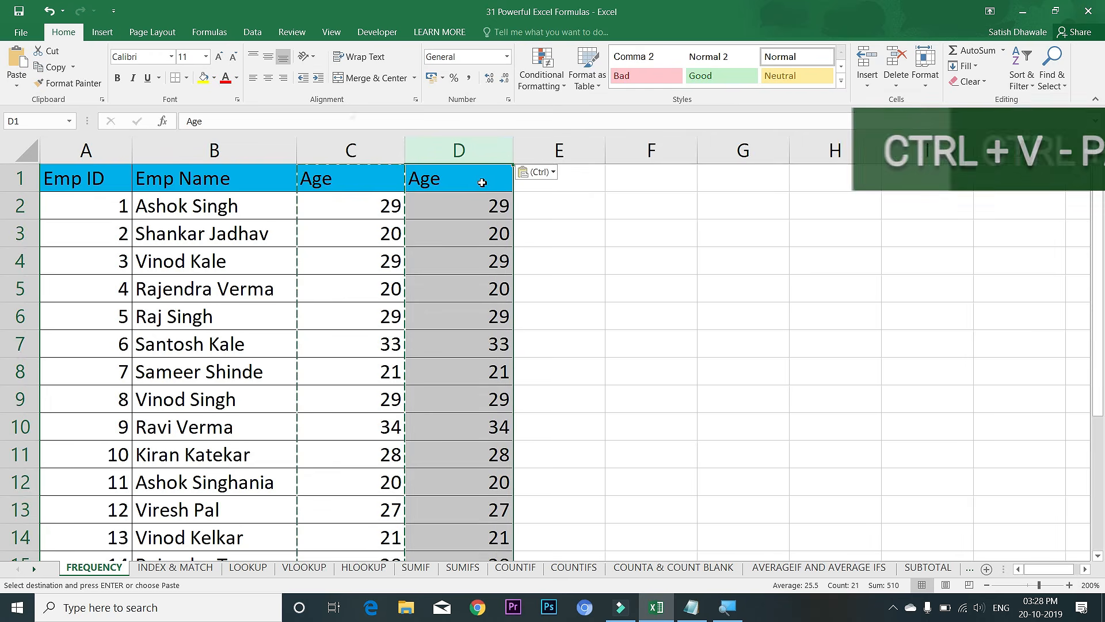
- Rename the header of the copied column in D1 as Unique
{"action": "left_click", "coordinate": [486, 183]}
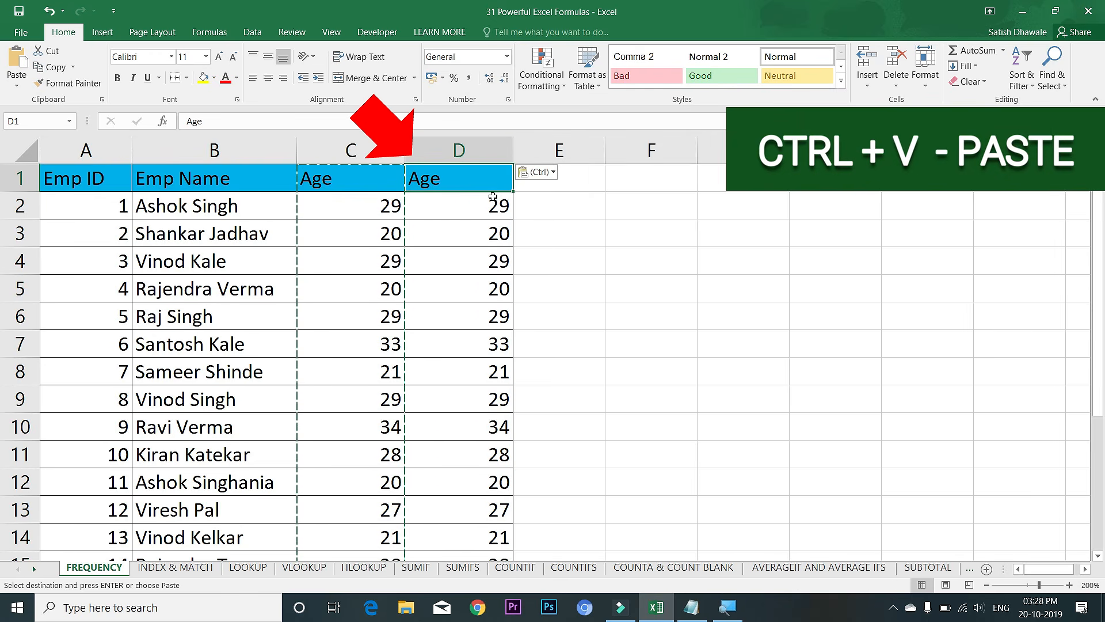
{"action": "type", "text": "un"}
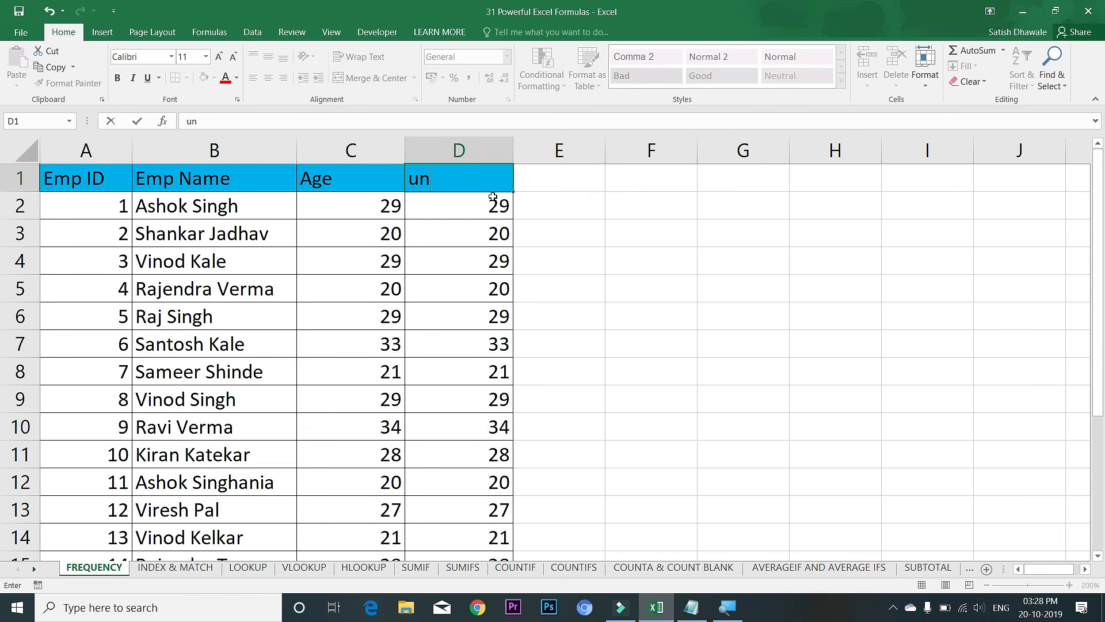
{"action": "key", "text": "BackSpace"}
{"action": "key", "text": "BackSpace"}
{"action": "type", "text": "Unique"}
{"action": "key", "text": "Return"}
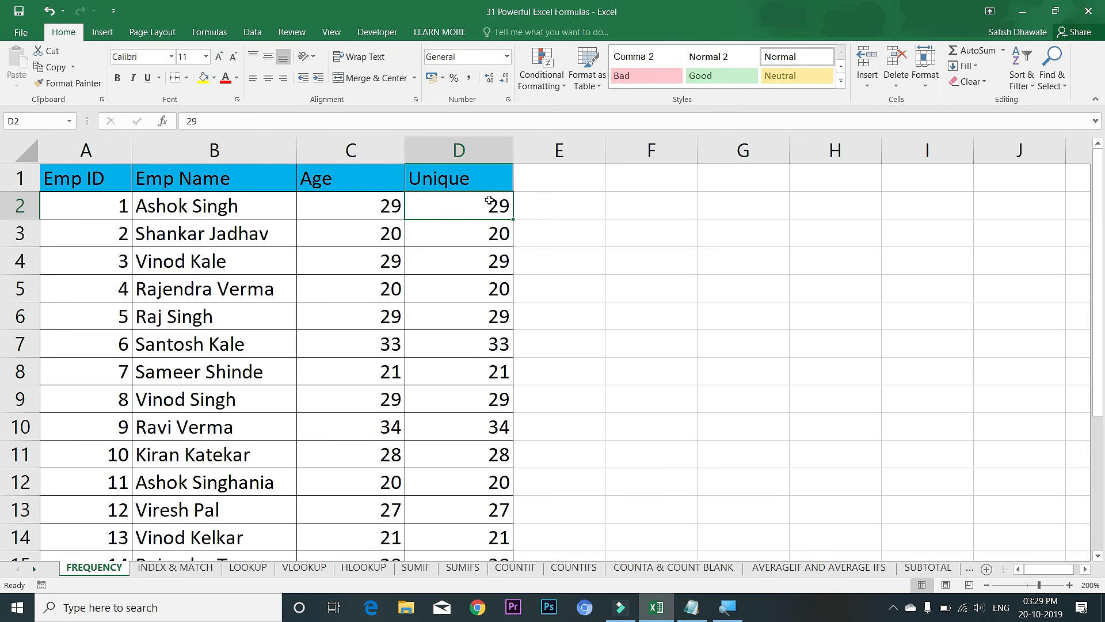
- Remove duplicates from D2:D21 in the Unique column only, continuing with the current selection instead of expanding it
{"action": "left_click_drag", "start_coordinate": [489, 201], "coordinate": [461, 535]}
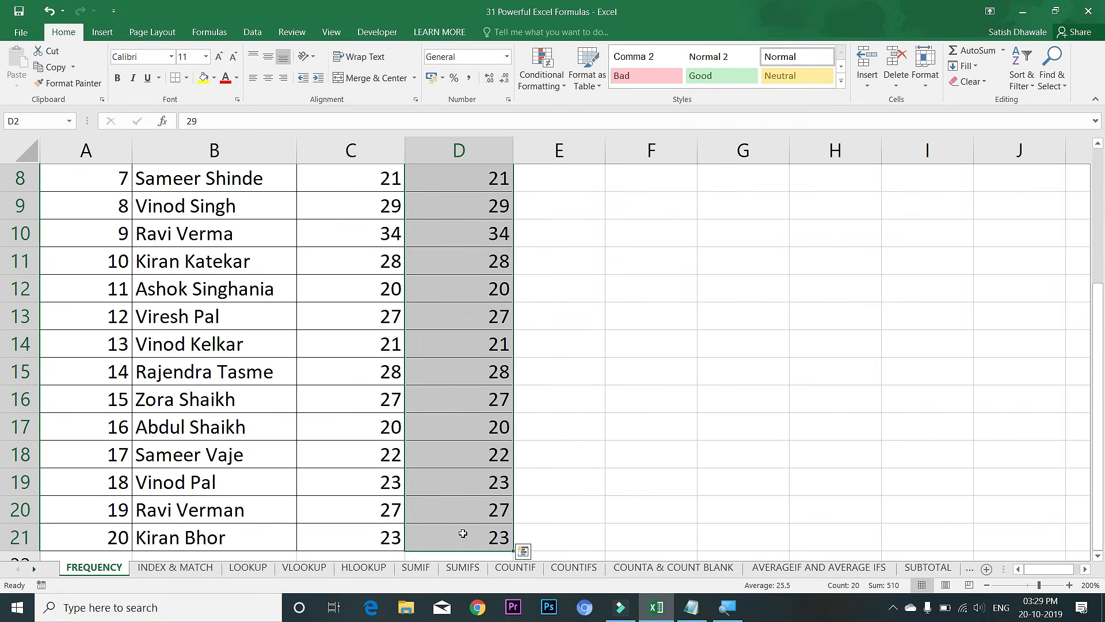
{"action": "left_click_drag", "start_coordinate": [1097, 319], "coordinate": [1099, 260]}
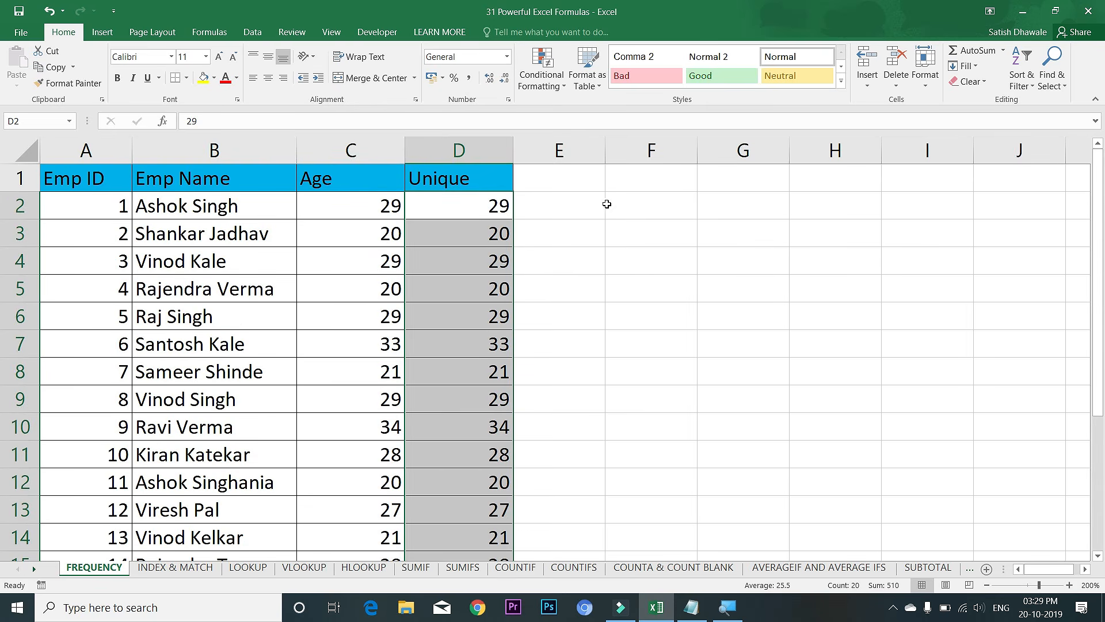
{"action": "left_click", "coordinate": [251, 33]}
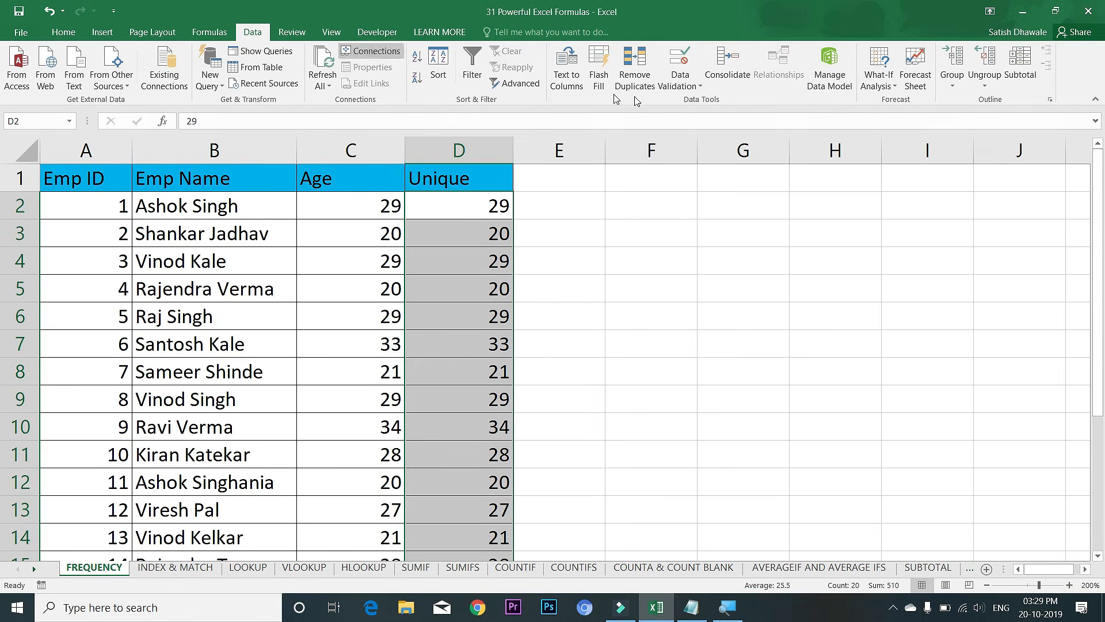
{"action": "left_click", "coordinate": [645, 80]}
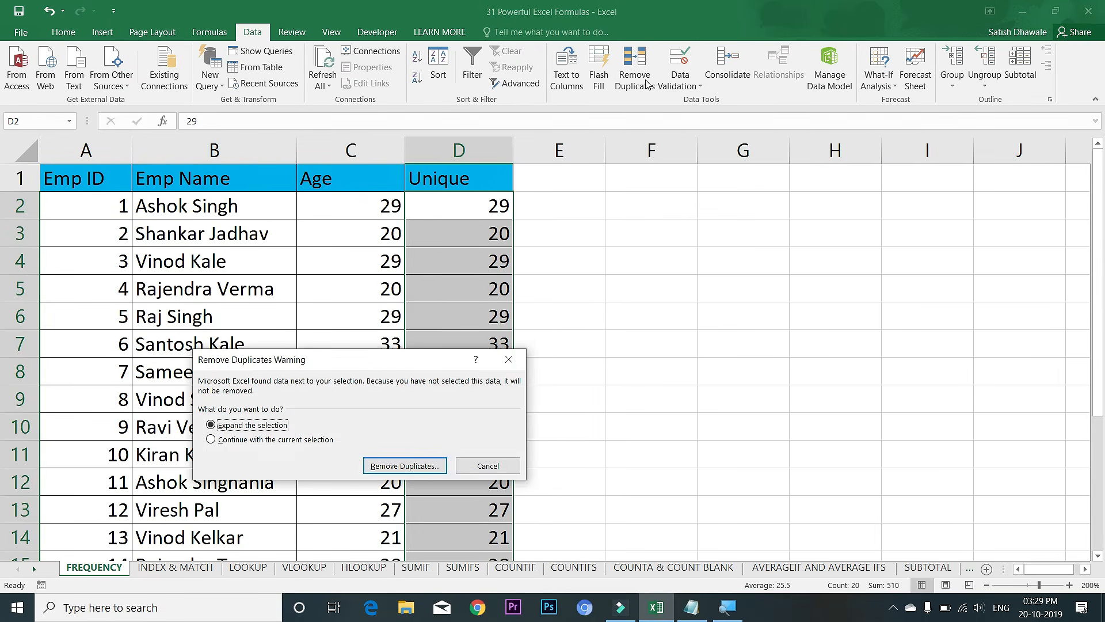
{"action": "left_click_drag", "start_coordinate": [374, 361], "coordinate": [731, 255]}
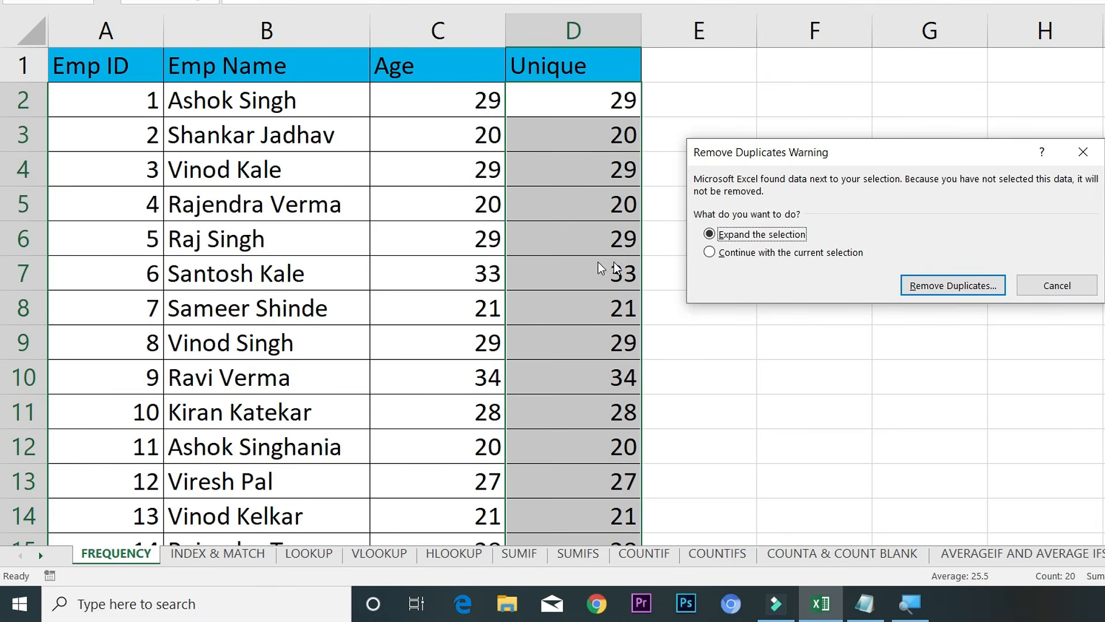
{"action": "left_click", "coordinate": [754, 255]}
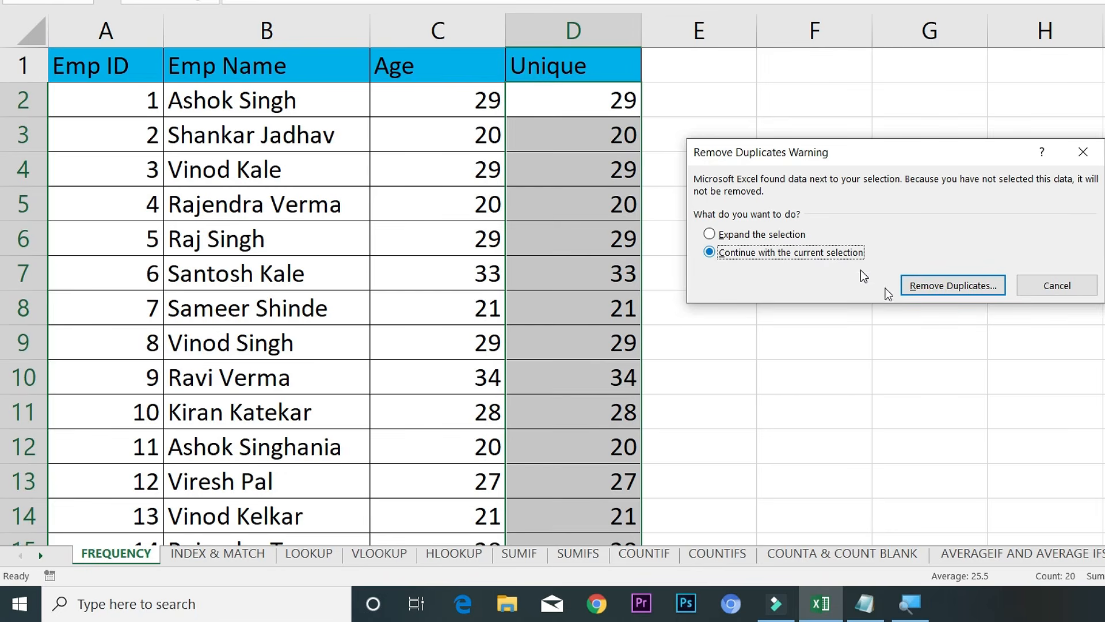
{"action": "left_click", "coordinate": [931, 291]}
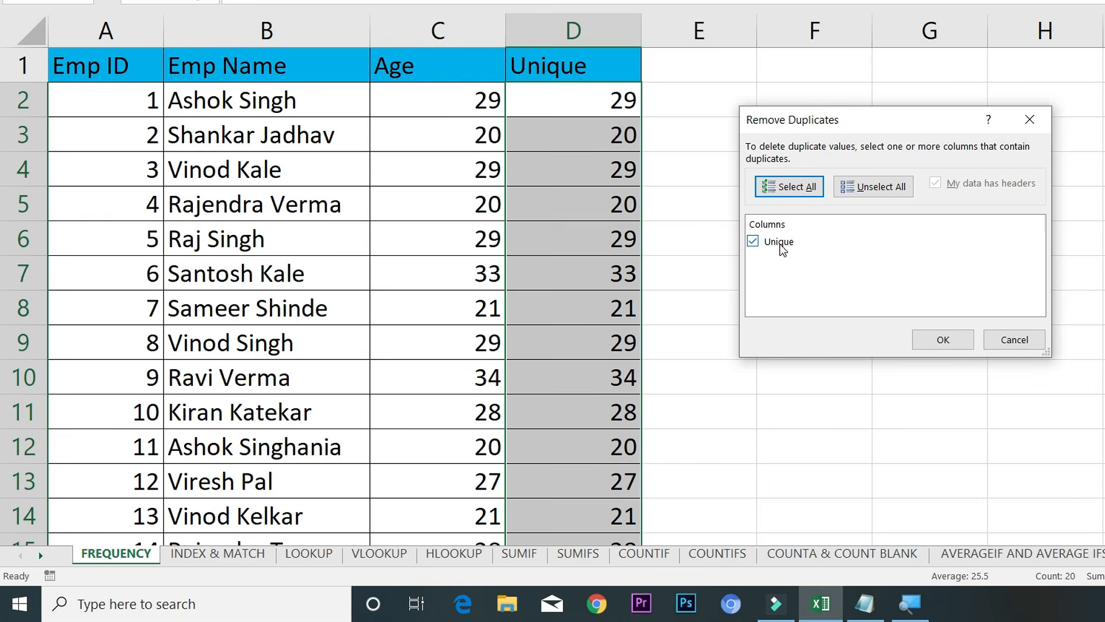
{"action": "left_click", "coordinate": [944, 338]}
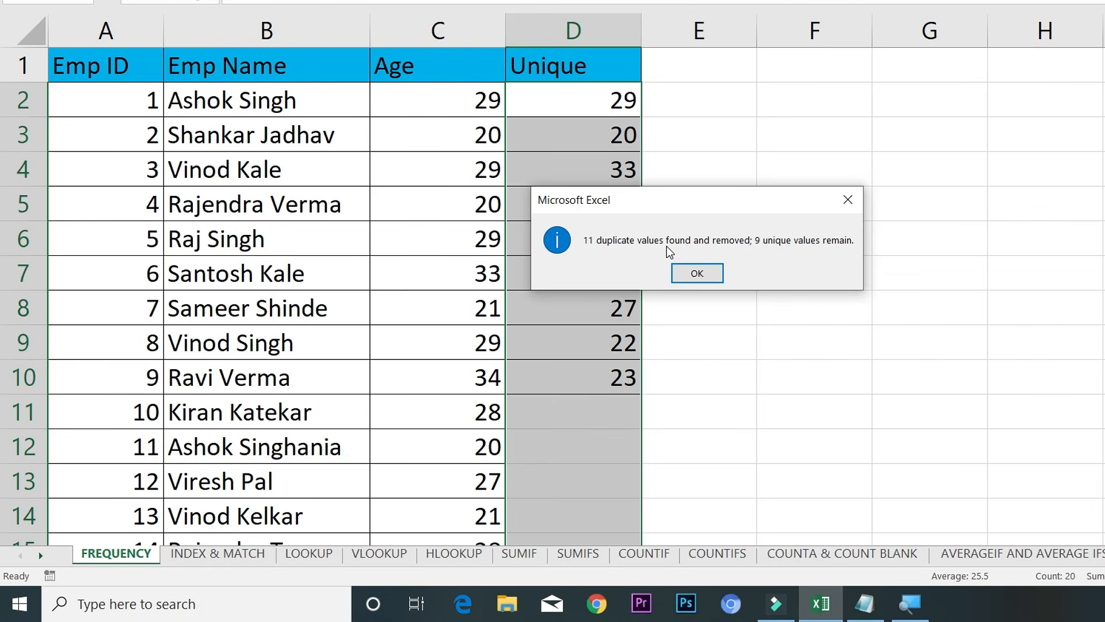
{"action": "left_click", "coordinate": [696, 272]}
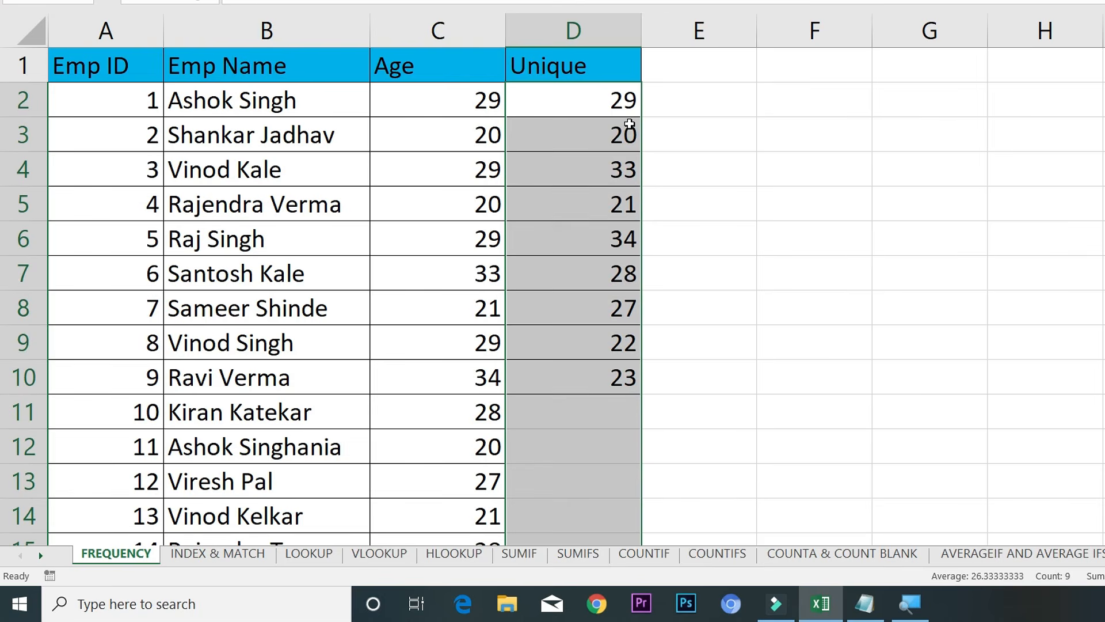
- Add the header "frequency" in cell E1, beside the Unique column
{"action": "left_click", "coordinate": [733, 102]}
{"action": "left_click", "coordinate": [728, 61]}
{"action": "type", "text": "frequency"}
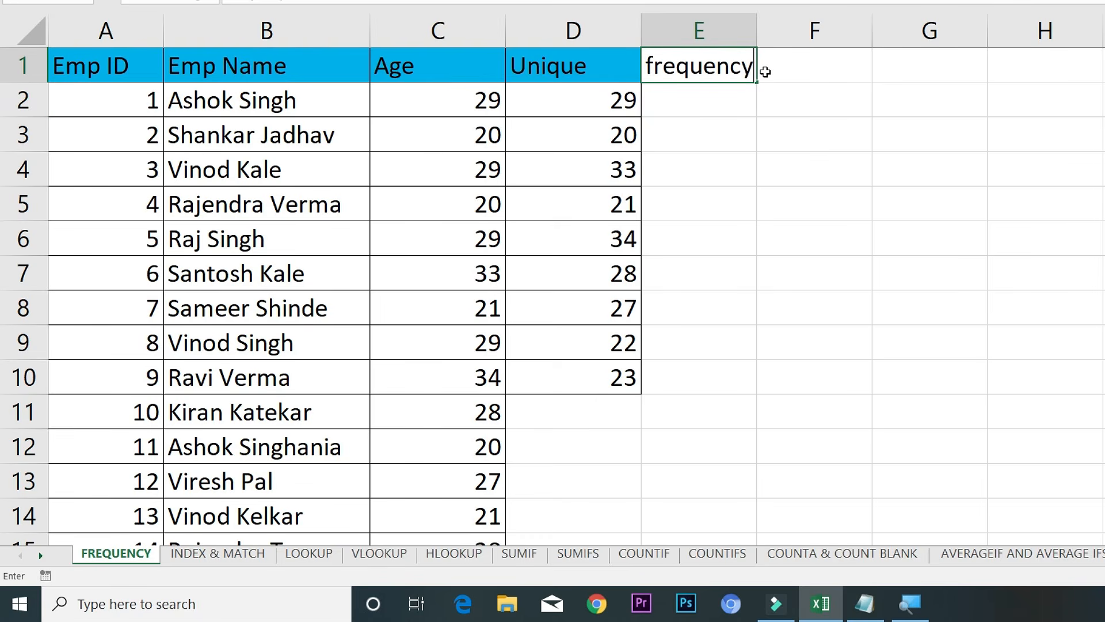
{"action": "key", "text": "Return"}
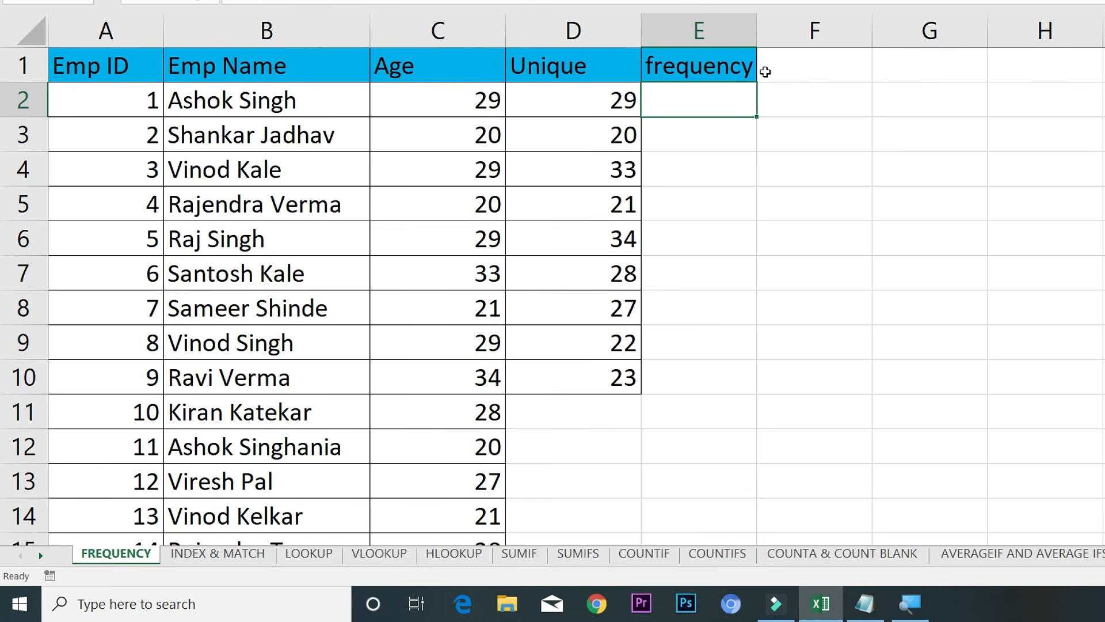
- Enter =FREQUENCY(C2:C21,D2:D10) in E2 and fill the formula down to E10
{"action": "type", "text": "=fre"}
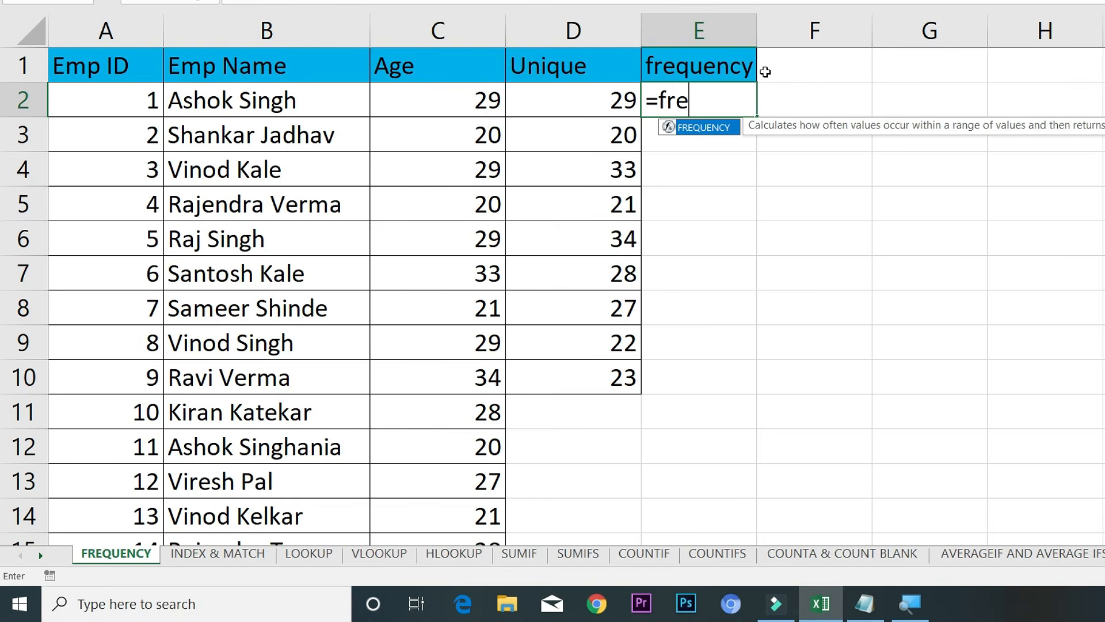
{"action": "key", "text": "Tab"}
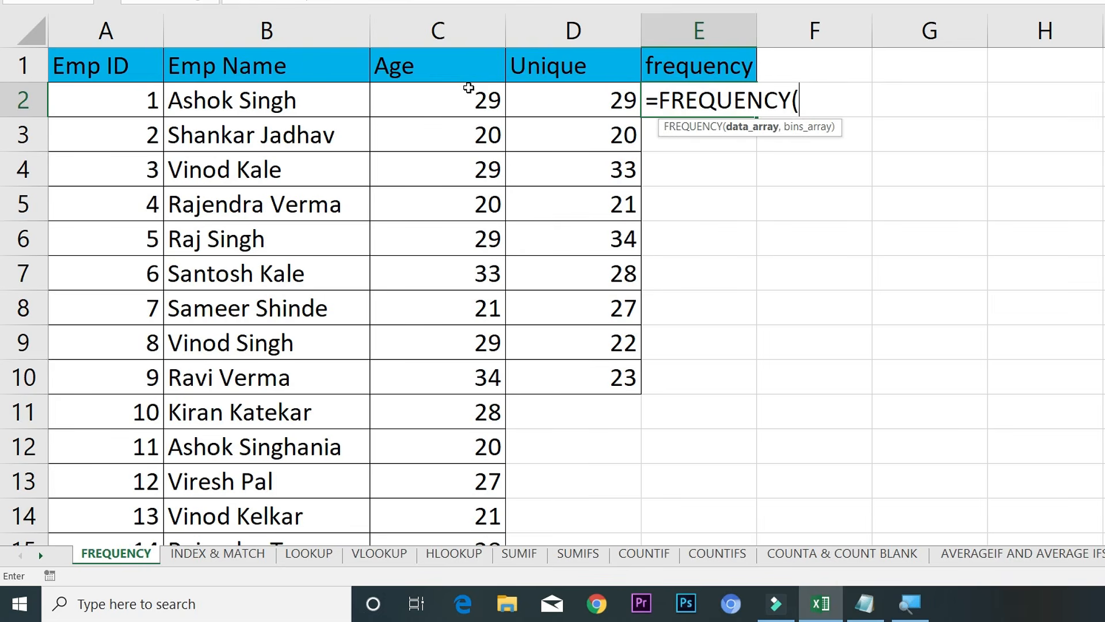
{"action": "left_click", "coordinate": [463, 93]}
{"action": "left_click_drag", "start_coordinate": [462, 118], "coordinate": [437, 481]}
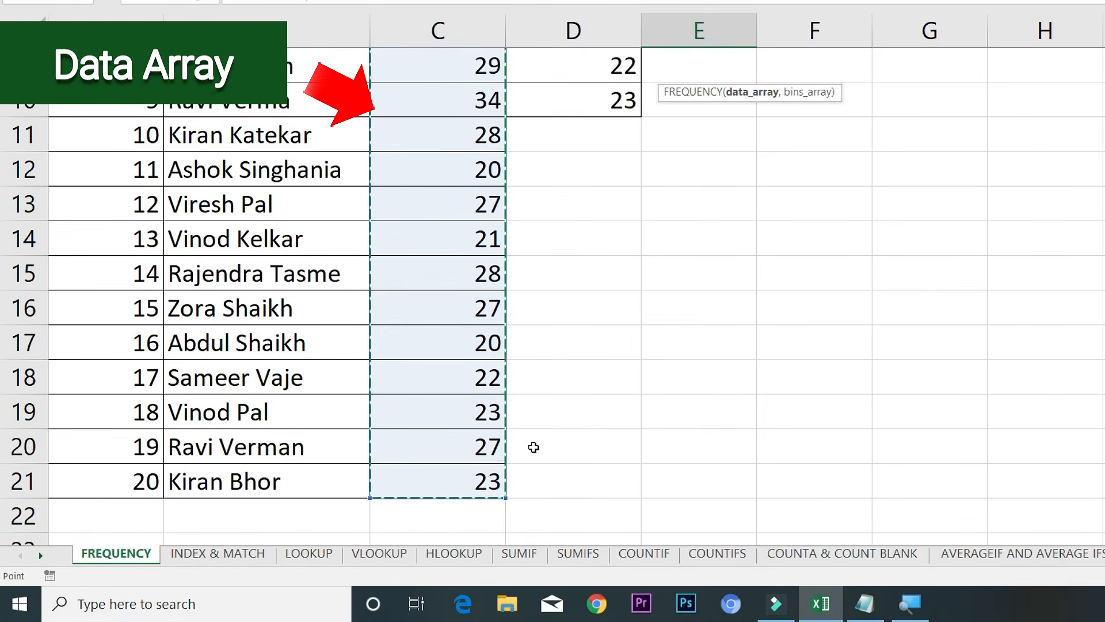
{"action": "scroll", "coordinate": [2, 148], "scroll_direction": "up", "scroll_amount": 2}
{"action": "scroll", "coordinate": [1, 149], "scroll_direction": "up", "scroll_amount": 1}
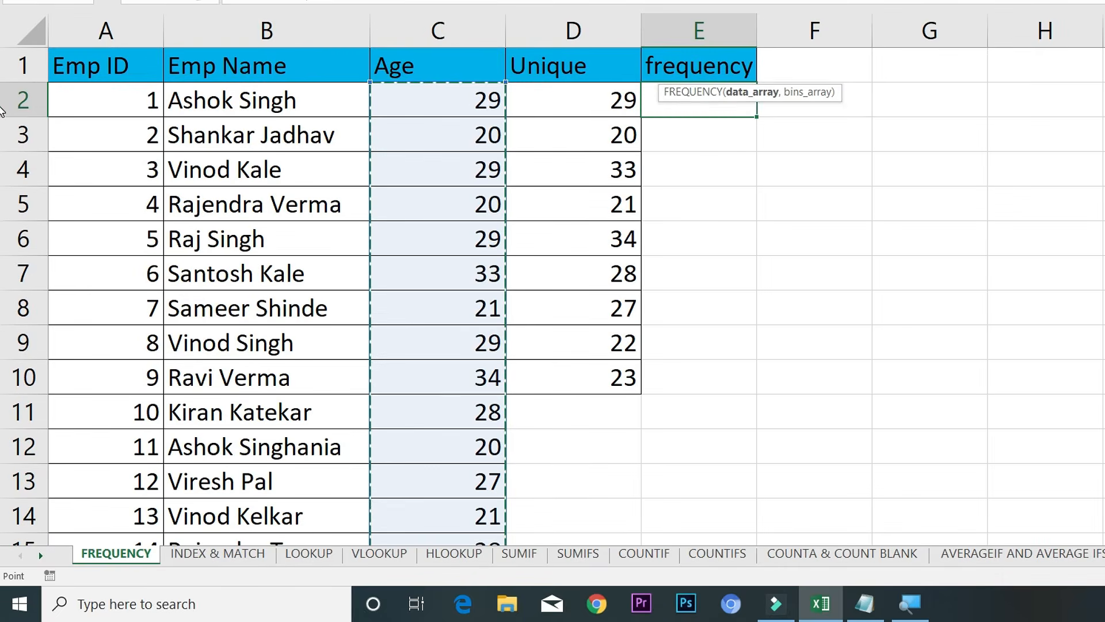
{"action": "type", "text": ","}
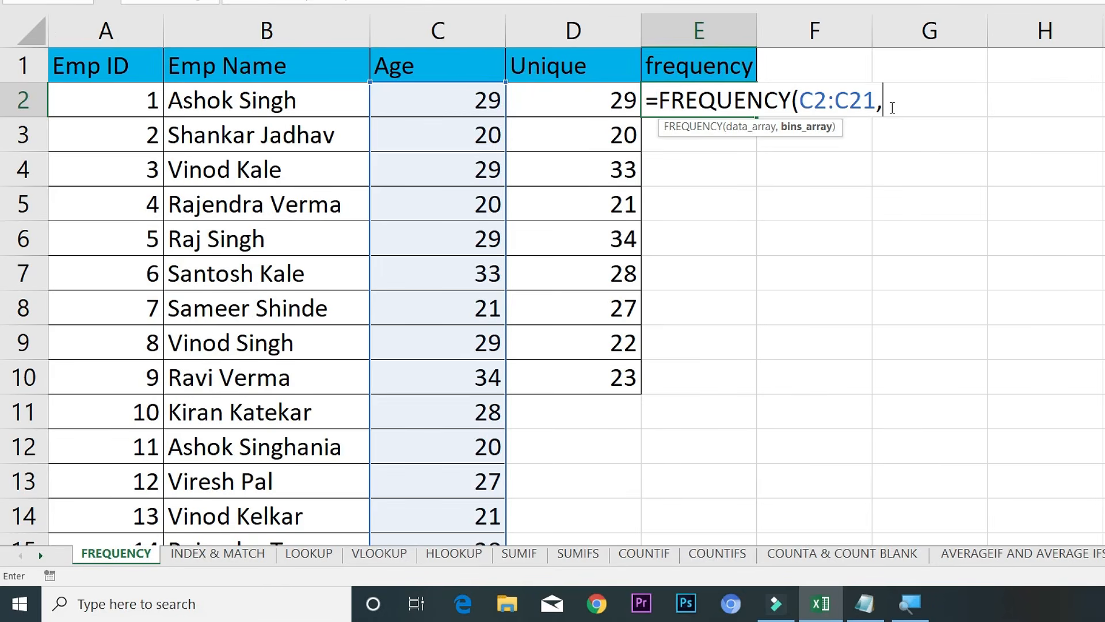
{"action": "left_click_drag", "start_coordinate": [585, 108], "coordinate": [568, 376]}
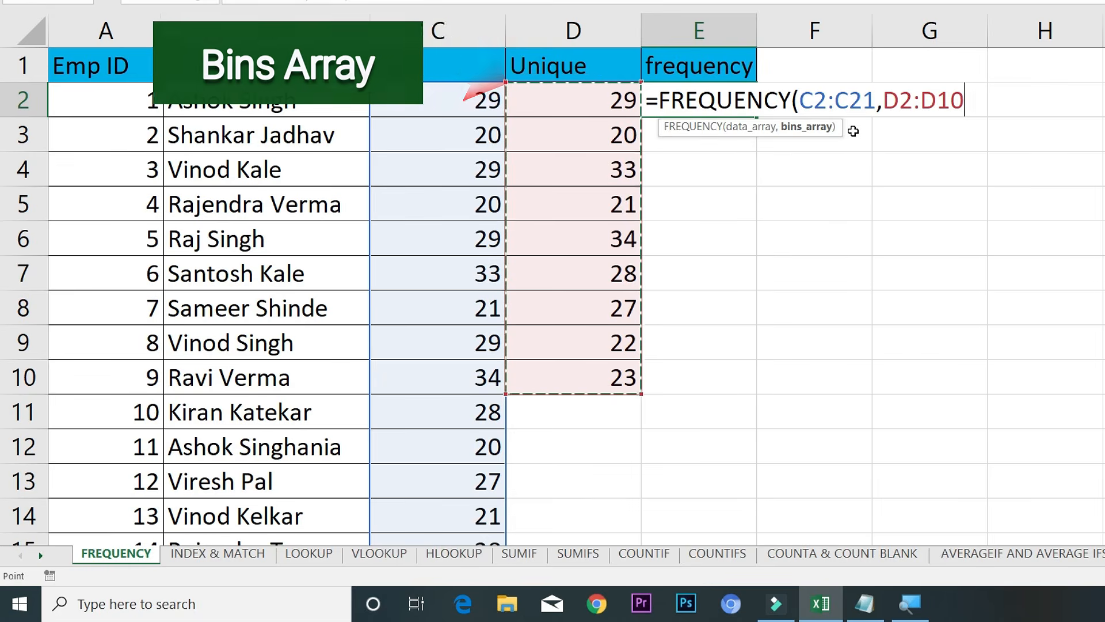
{"action": "type", "text": ")"}
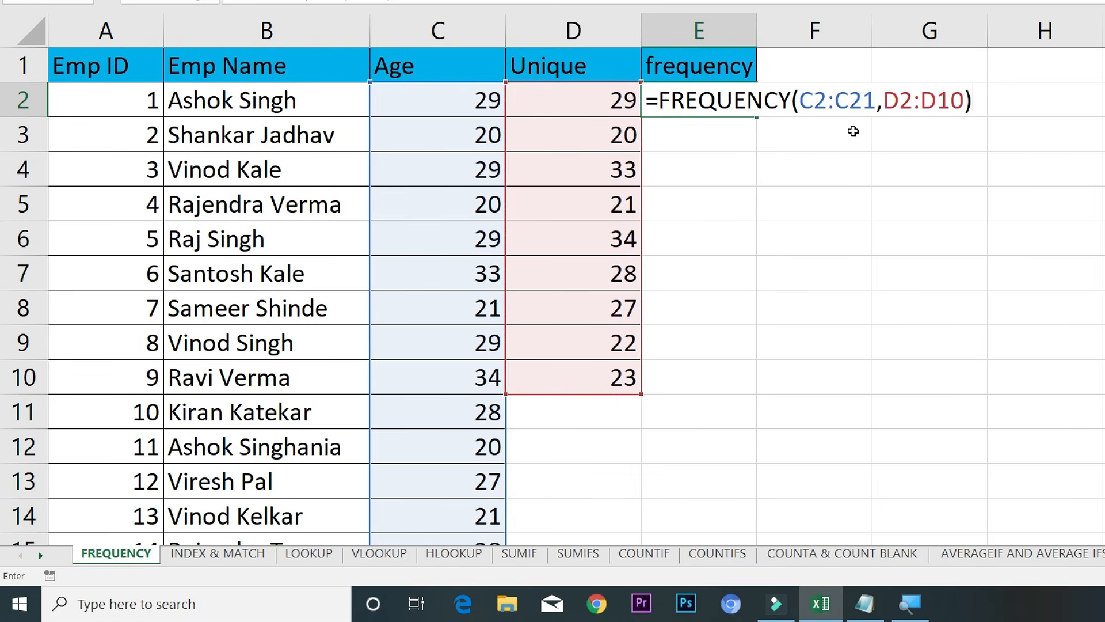
{"action": "key", "text": "Return"}
{"action": "left_click", "coordinate": [751, 108]}
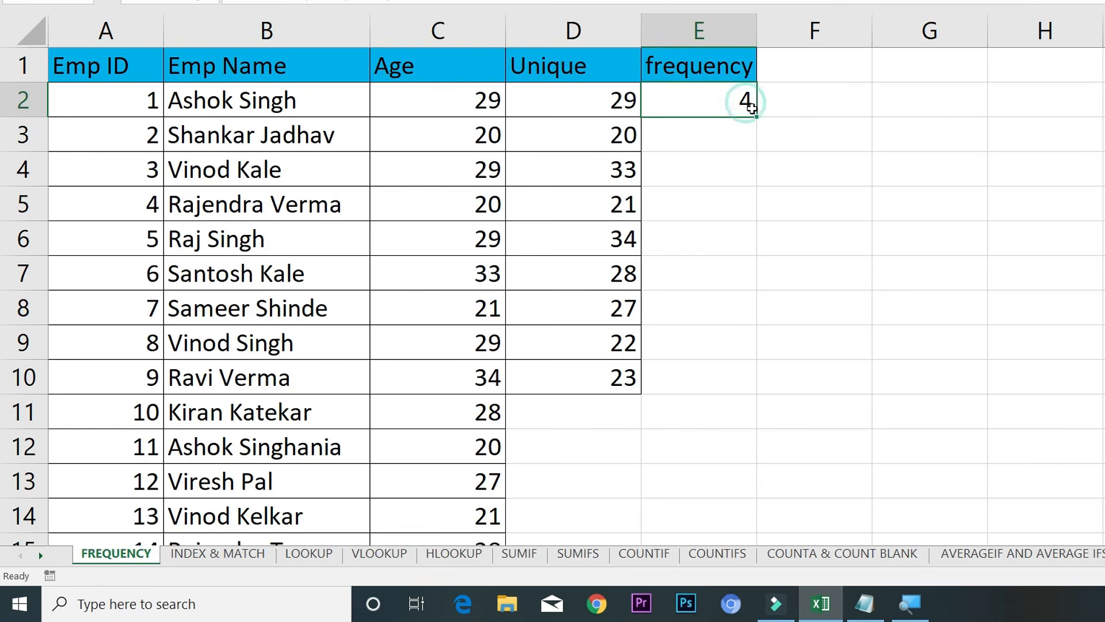
{"action": "left_click_drag", "start_coordinate": [752, 109], "coordinate": [744, 396]}
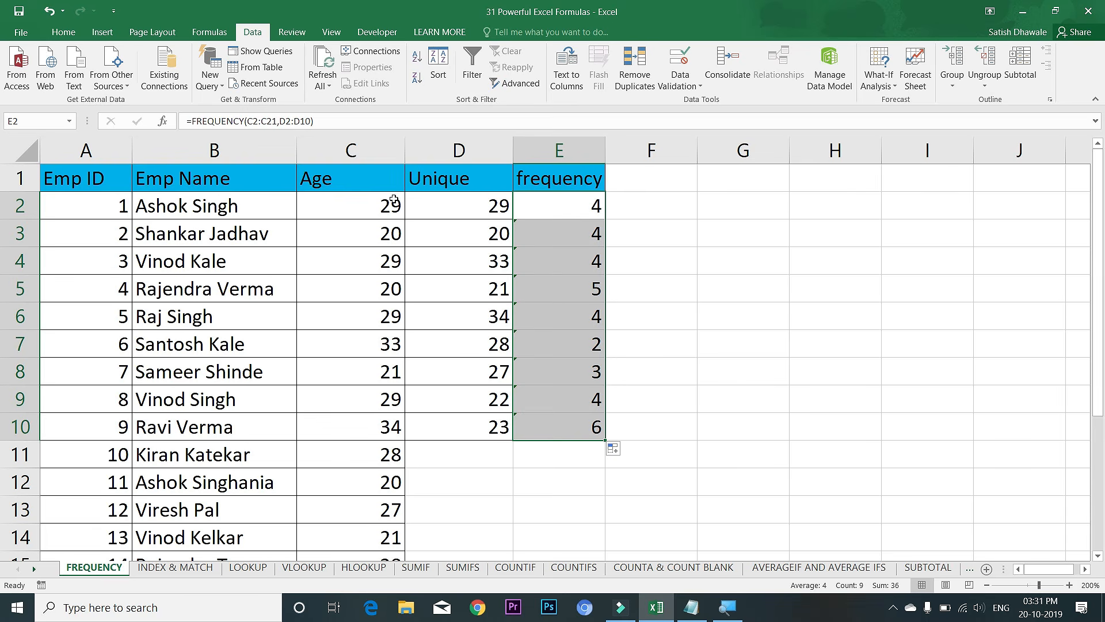
- Check the arguments of the FREQUENCY formula in E2 and convert E2:E10 into a single array formula, {=FREQUENCY(C2:C21,D2:D10)}
{"action": "double_click", "coordinate": [547, 210]}
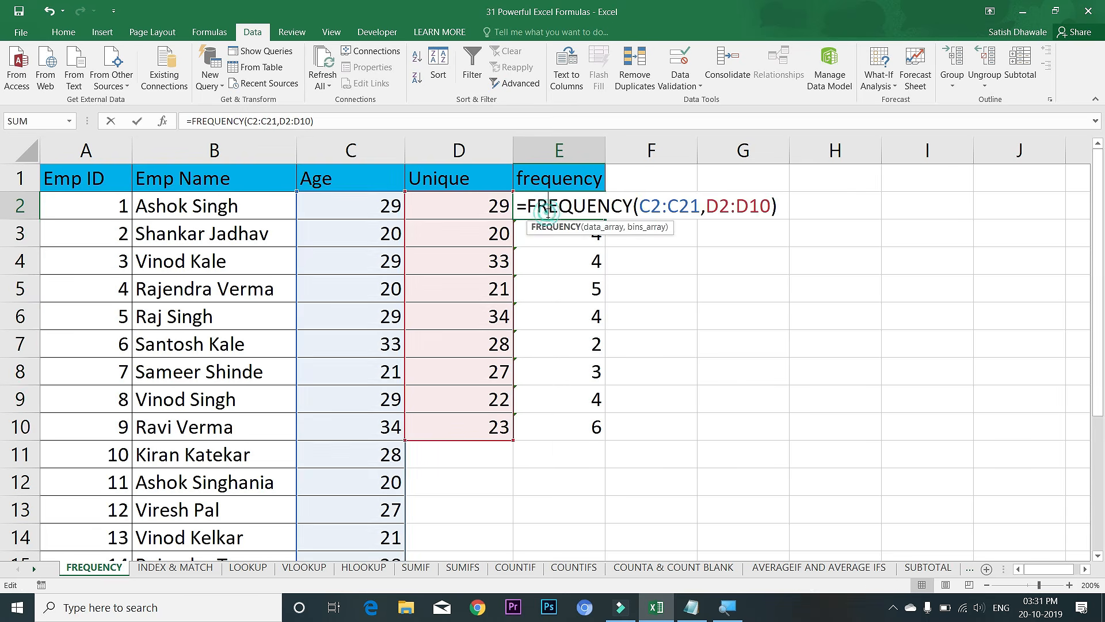
{"action": "left_click", "coordinate": [646, 209]}
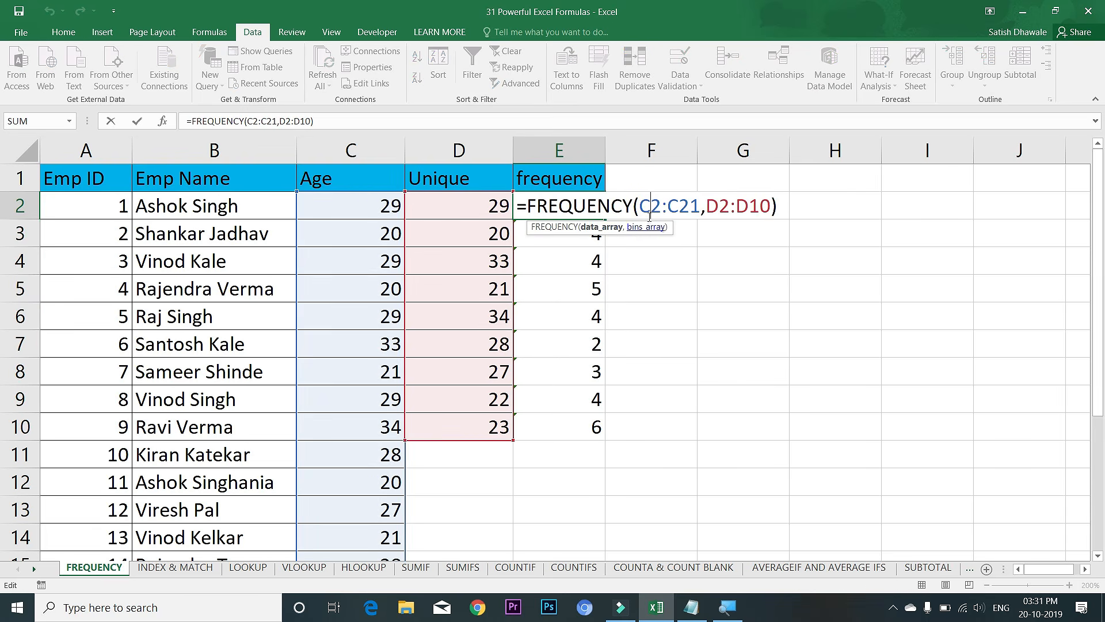
{"action": "left_click_drag", "start_coordinate": [642, 208], "coordinate": [772, 209]}
{"action": "key", "text": "Escape"}
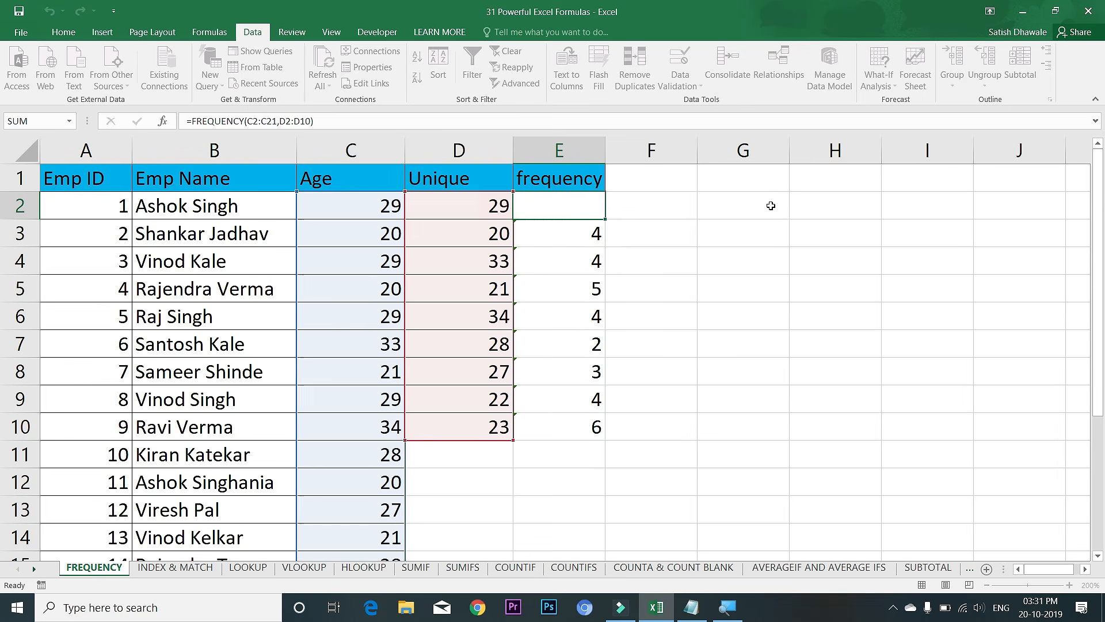
{"action": "left_click_drag", "start_coordinate": [587, 214], "coordinate": [597, 426]}
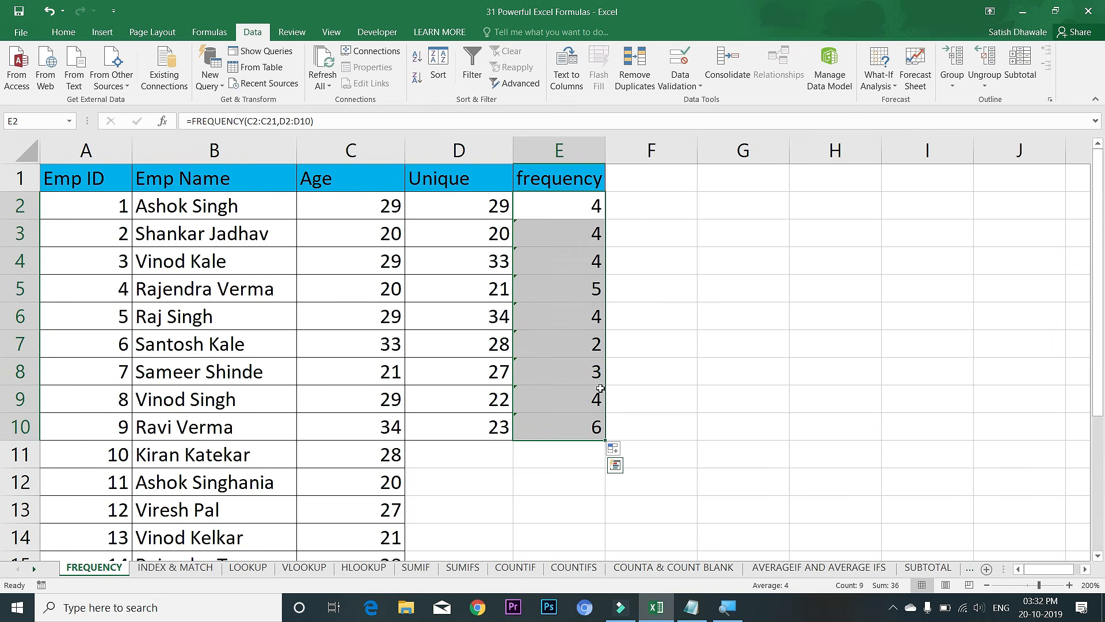
{"action": "key", "text": "F2"}
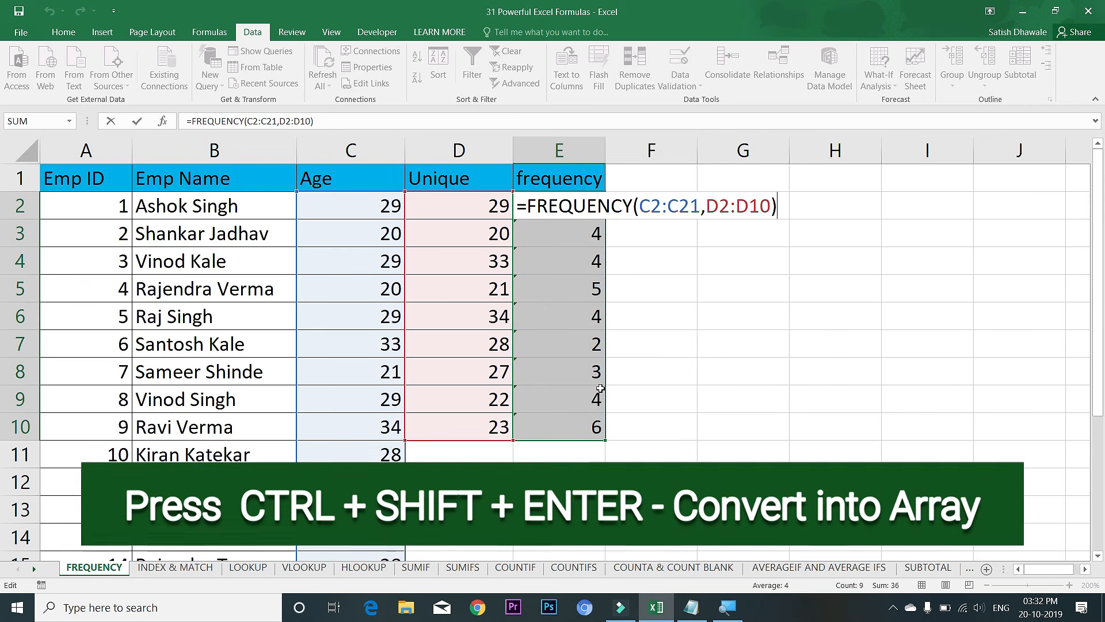
{"action": "key", "text": "ctrl+shift+Return"}
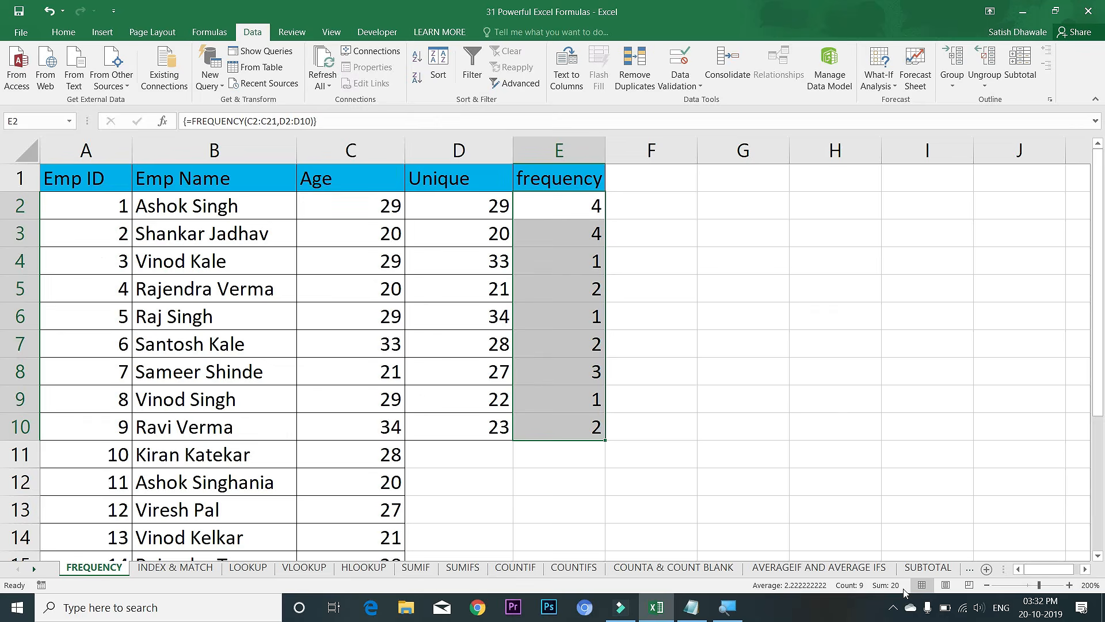
- Examine the frequencies of the first three unique ages and compare them with the entries in the Age column
{"action": "left_click", "coordinate": [488, 213]}
{"action": "left_click", "coordinate": [570, 211]}
{"action": "left_click", "coordinate": [485, 227]}
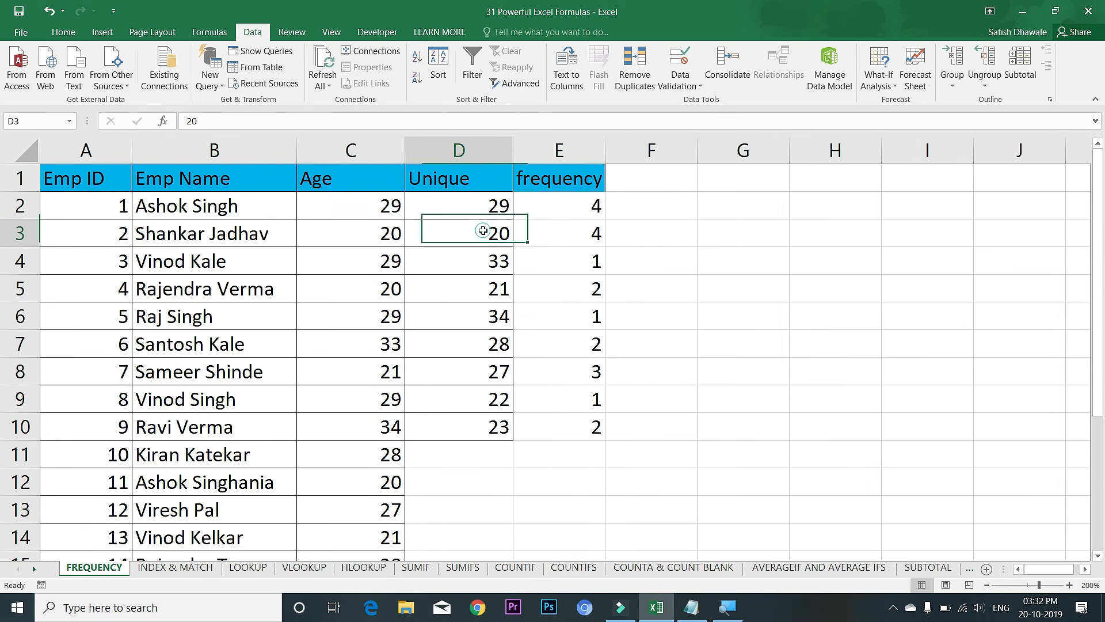
{"action": "left_click", "coordinate": [558, 230]}
{"action": "left_click", "coordinate": [478, 257]}
{"action": "left_click", "coordinate": [543, 262]}
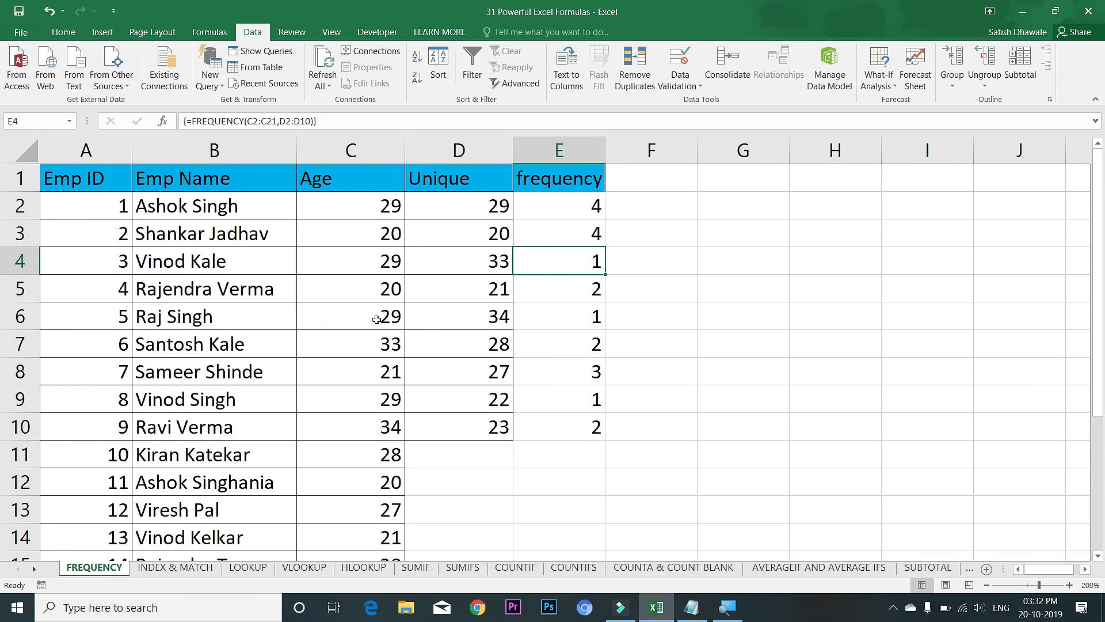
{"action": "left_click", "coordinate": [375, 350]}
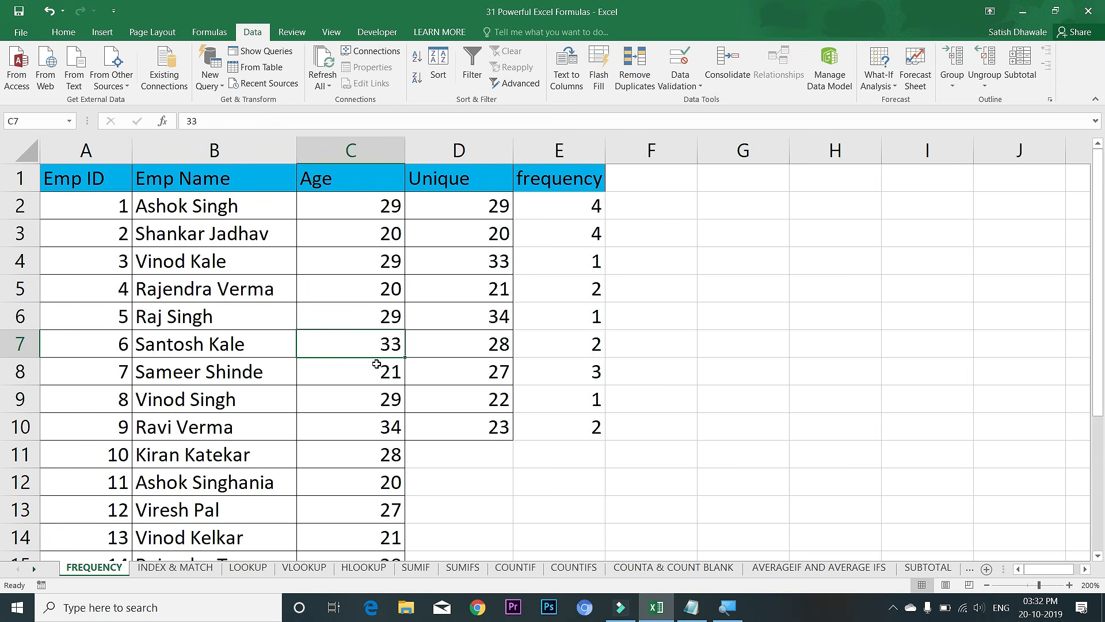
{"action": "left_click_drag", "start_coordinate": [1100, 367], "coordinate": [1104, 336]}
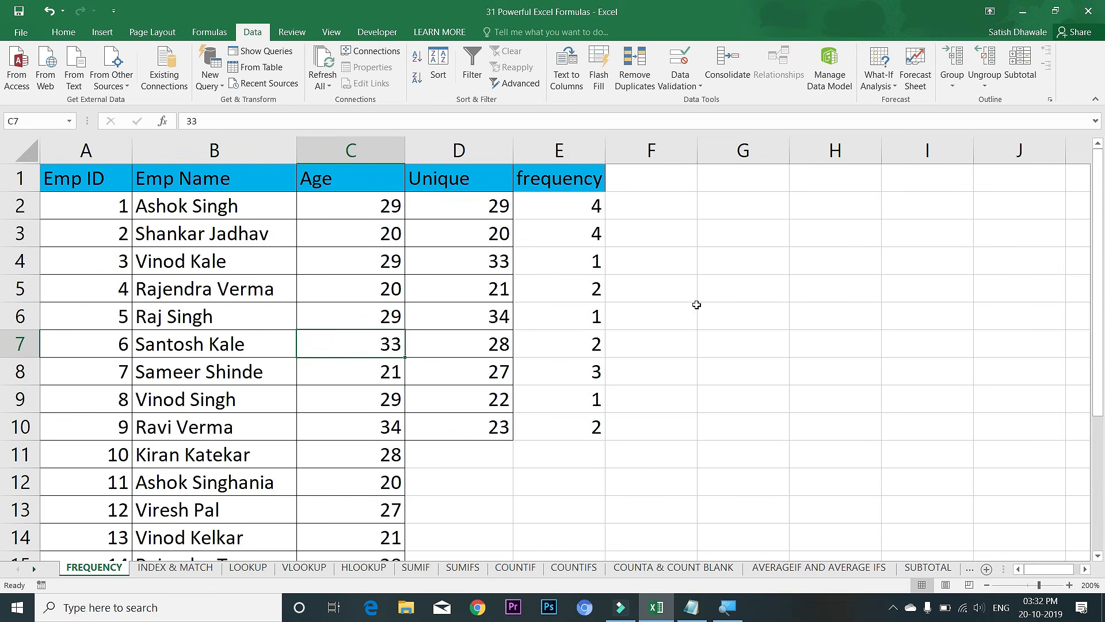
- Change the age in C4 to 33 and check the frequency in E4
{"action": "left_click", "coordinate": [352, 260]}
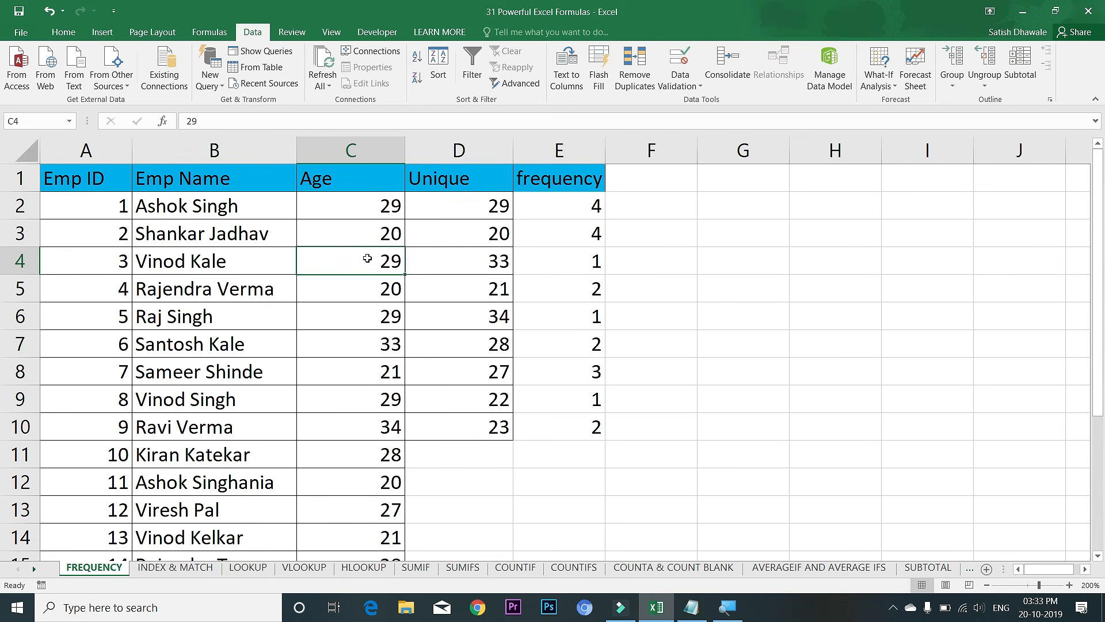
{"action": "type", "text": "33"}
{"action": "key", "text": "Return"}
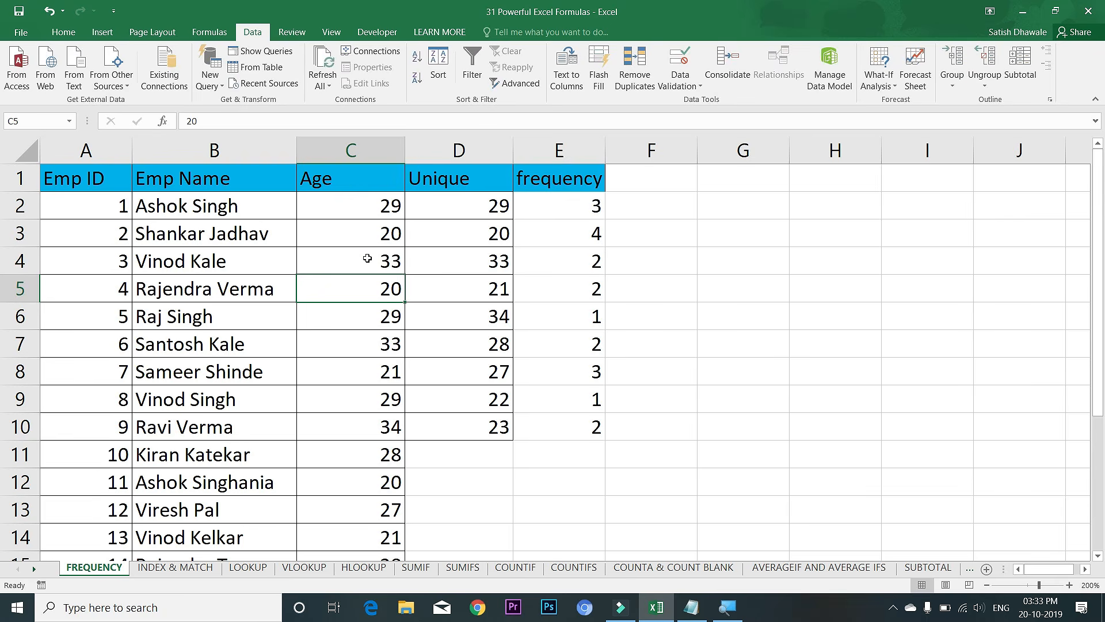
{"action": "left_click", "coordinate": [553, 258]}
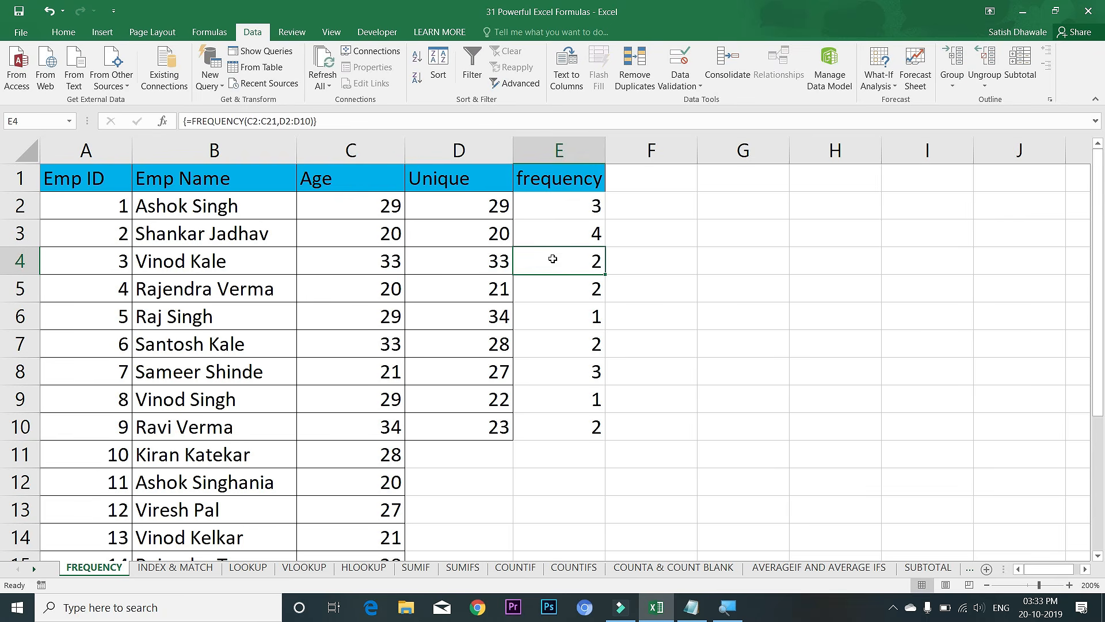
- Re-enter =FREQUENCY(C2:C21,D2:D10) across E2:E10 as an array formula
{"action": "left_click_drag", "start_coordinate": [566, 203], "coordinate": [582, 430]}
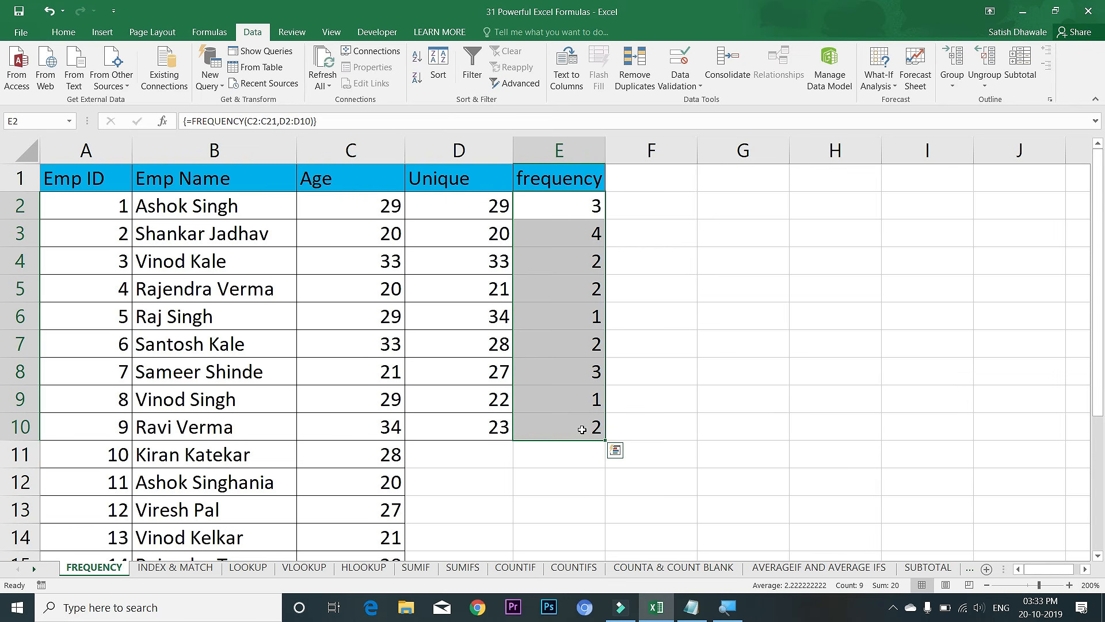
{"action": "left_click", "coordinate": [575, 206]}
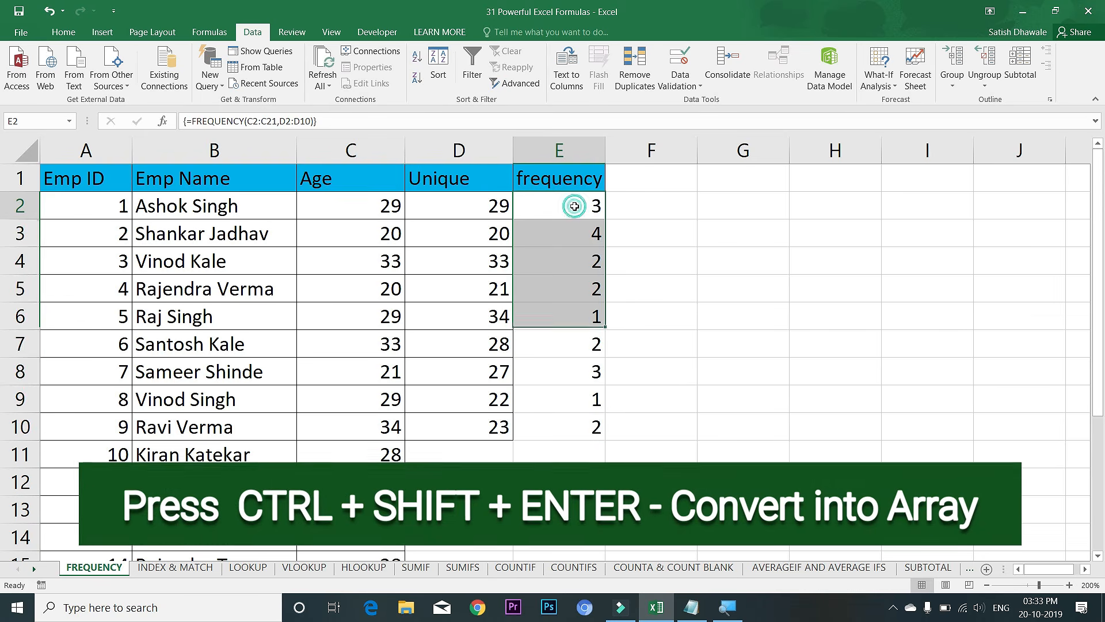
{"action": "left_click_drag", "start_coordinate": [575, 206], "coordinate": [591, 442]}
{"action": "left_click", "coordinate": [591, 442]}
{"action": "left_click_drag", "start_coordinate": [581, 197], "coordinate": [587, 424]}
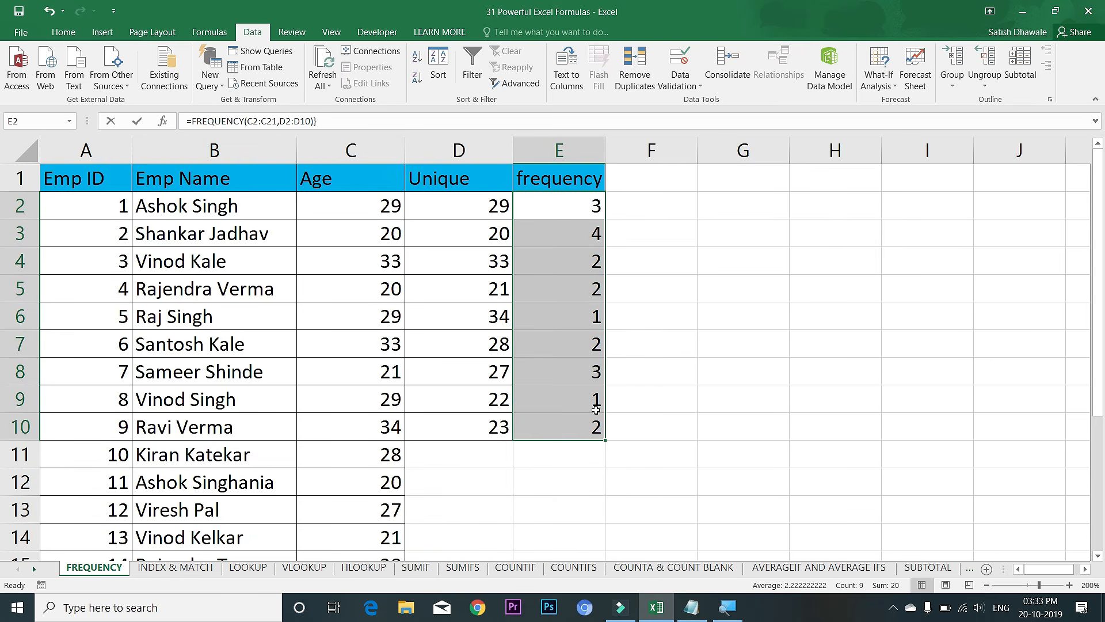
{"action": "key", "text": "F2"}
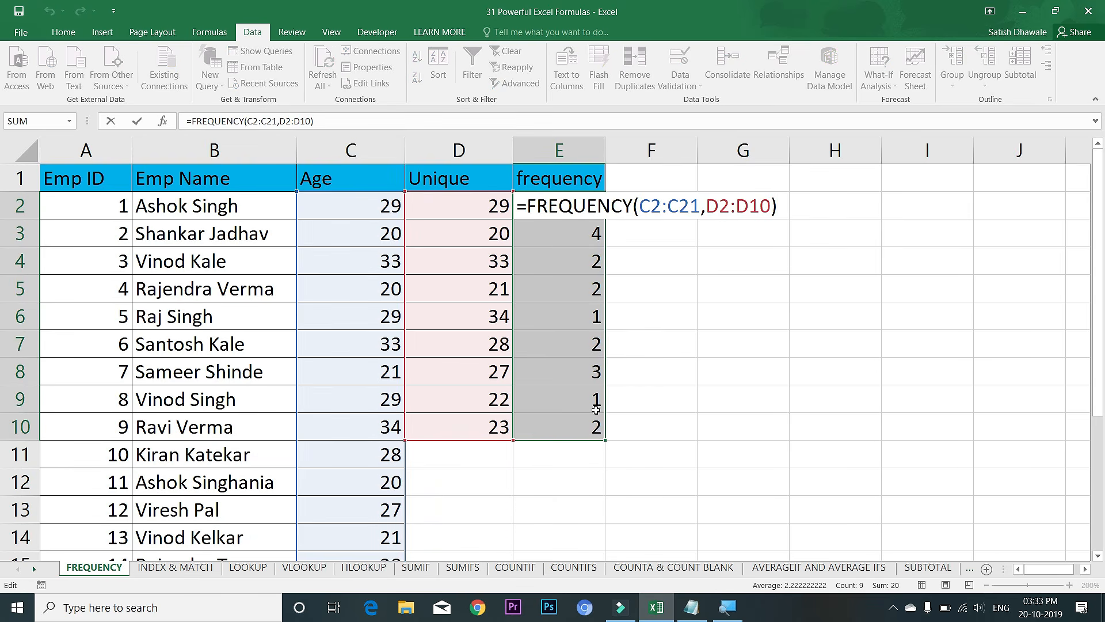
{"action": "key", "text": "ctrl+shift+Return"}
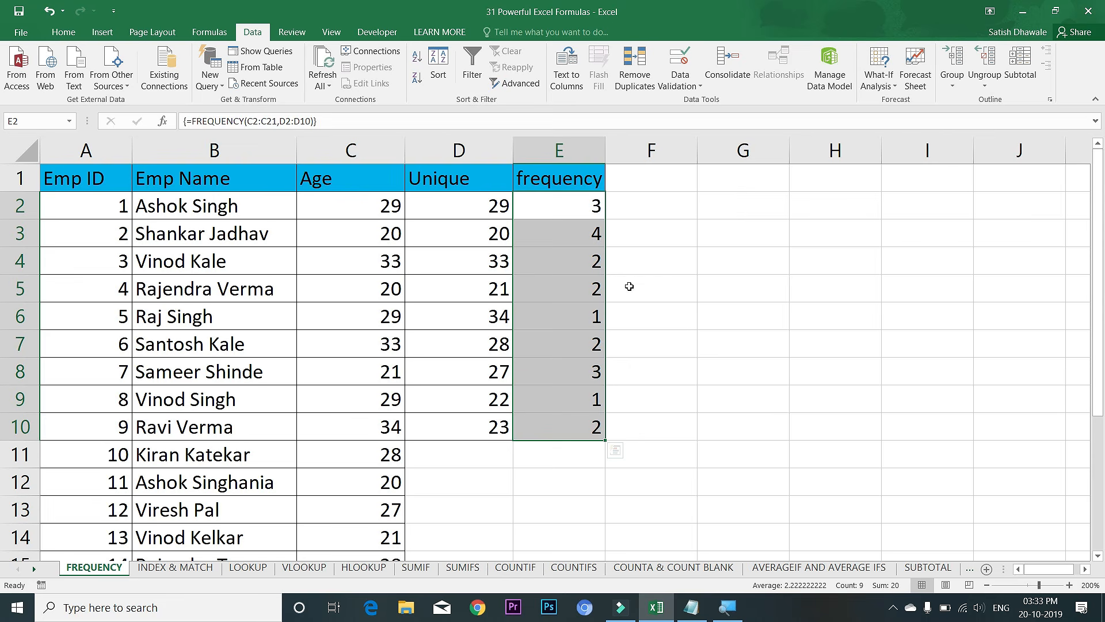
- Switch to the INDEX & MATCH sheet and examine the Batches Time Table and its teacher headings
{"action": "left_click", "coordinate": [168, 569]}
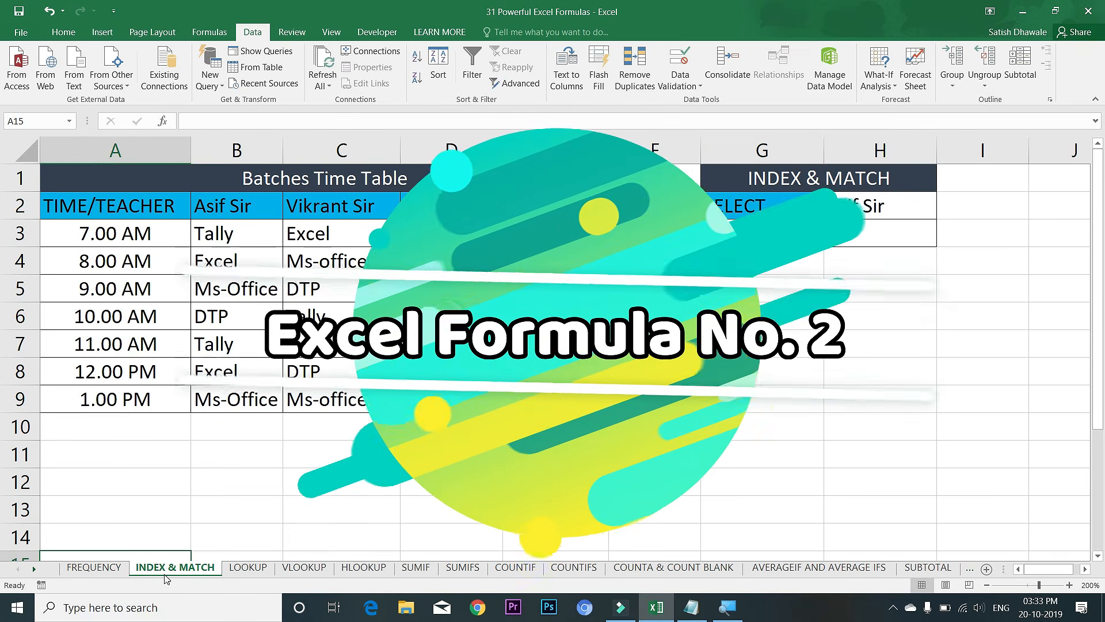
{"action": "left_click", "coordinate": [154, 481]}
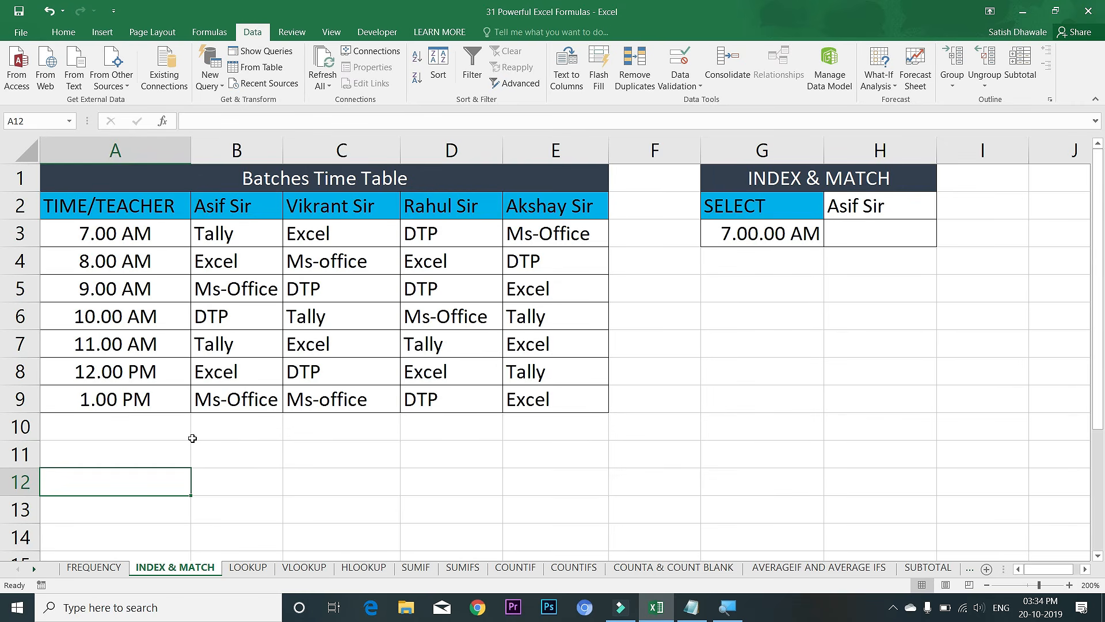
{"action": "left_click", "coordinate": [840, 234]}
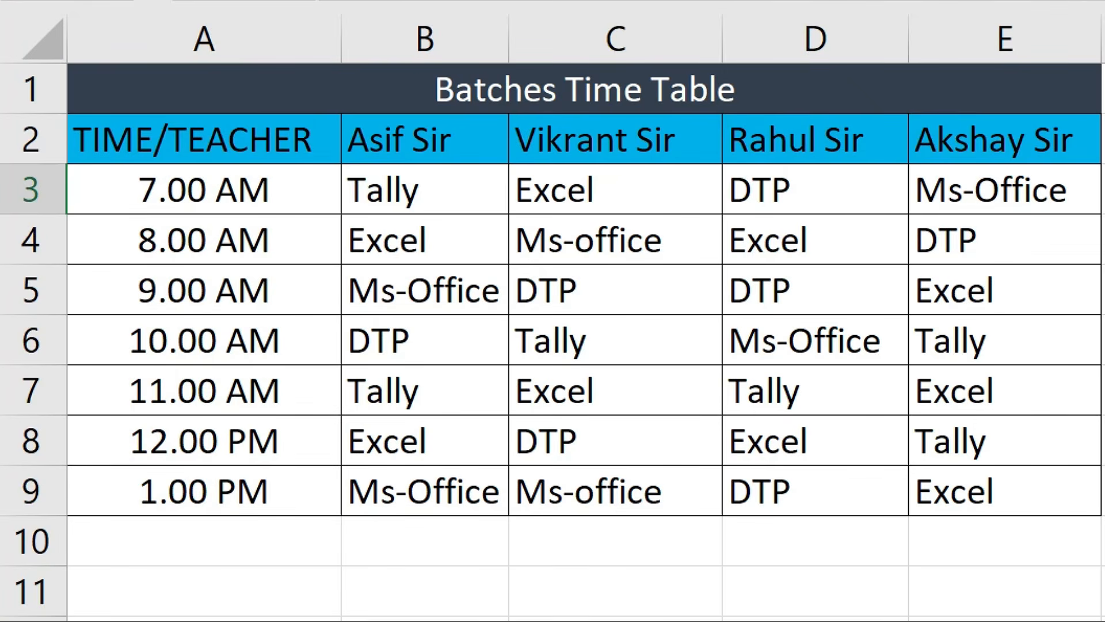
{"action": "key", "text": "Up"}
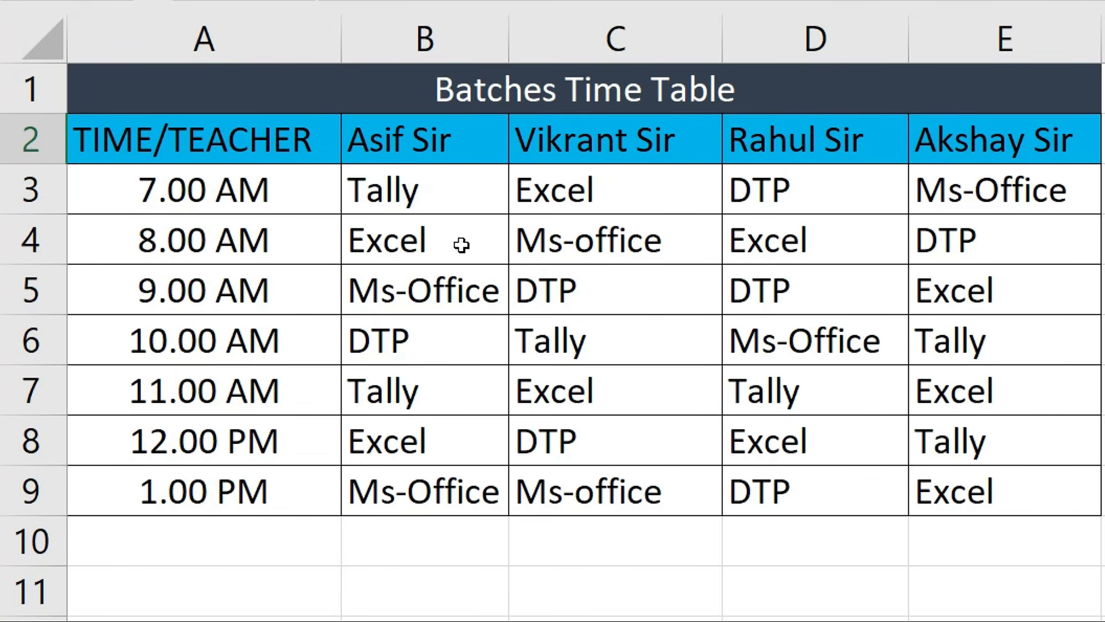
{"action": "mouse_move", "coordinate": [513, 92]}
{"action": "left_mouse_down"}
{"action": "mouse_move", "coordinate": [577, 444]}
{"action": "mouse_move", "coordinate": [547, 485]}
{"action": "left_mouse_up"}
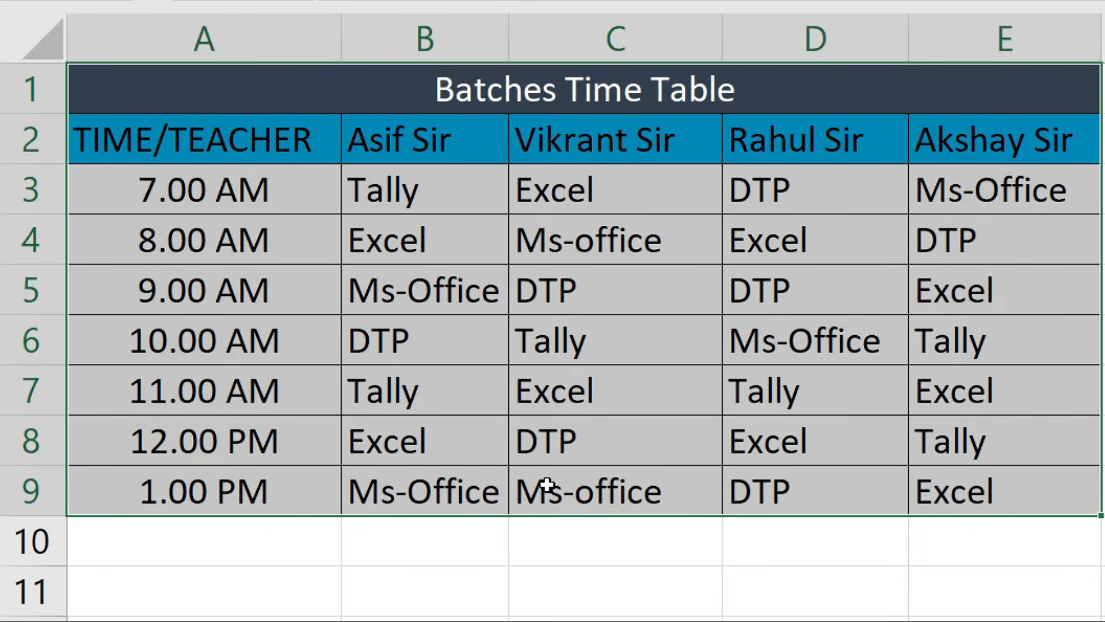
{"action": "left_click_drag", "start_coordinate": [439, 143], "coordinate": [975, 152]}
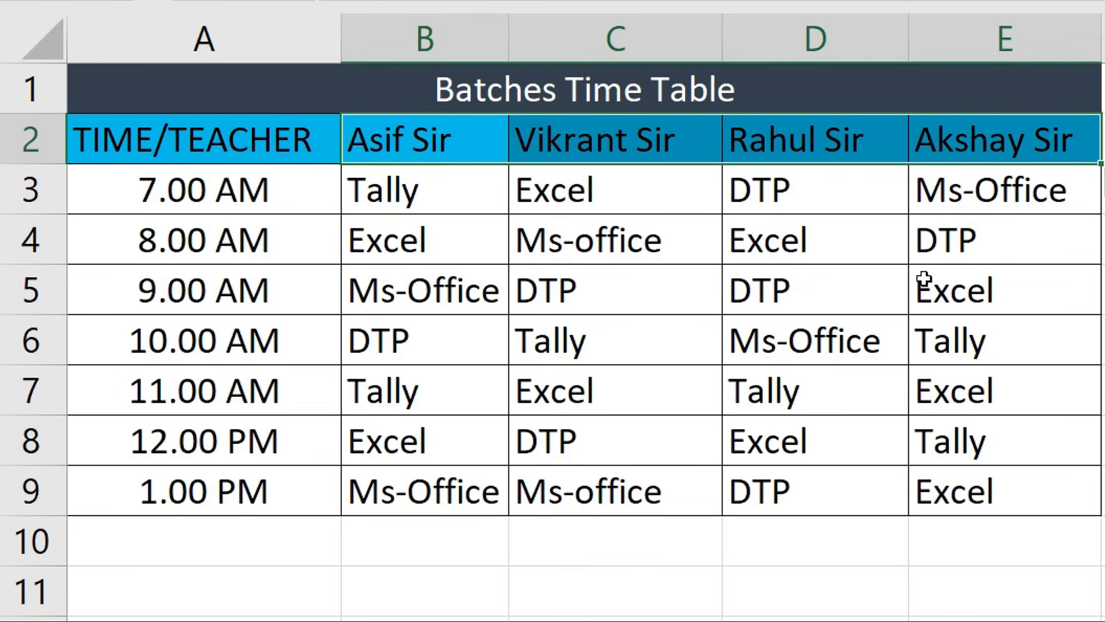
- Review the drop-down choices for the teacher in H2 and the time in G3, keeping the current selections
{"action": "left_click", "coordinate": [740, 209]}
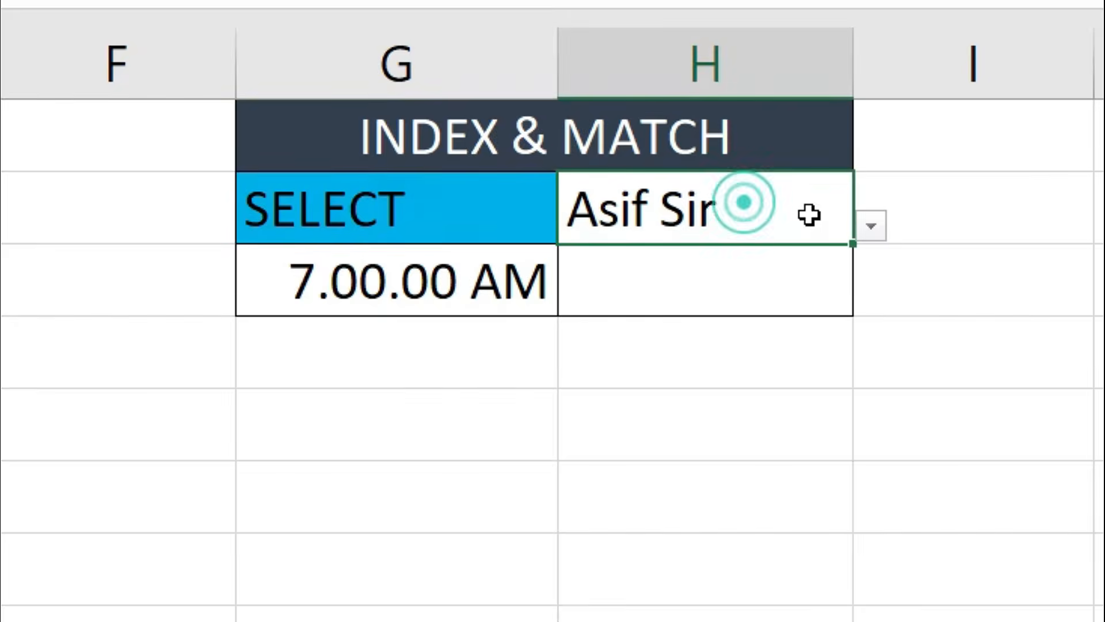
{"action": "left_click", "coordinate": [871, 226]}
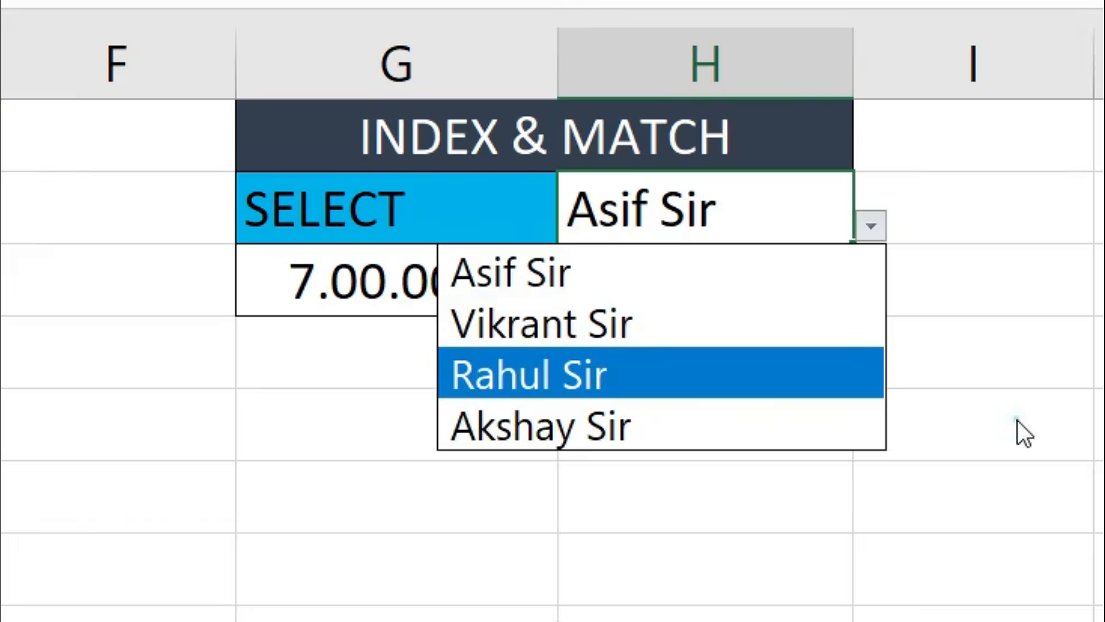
{"action": "left_click", "coordinate": [521, 279]}
{"action": "left_click", "coordinate": [486, 281]}
{"action": "left_click", "coordinate": [574, 298]}
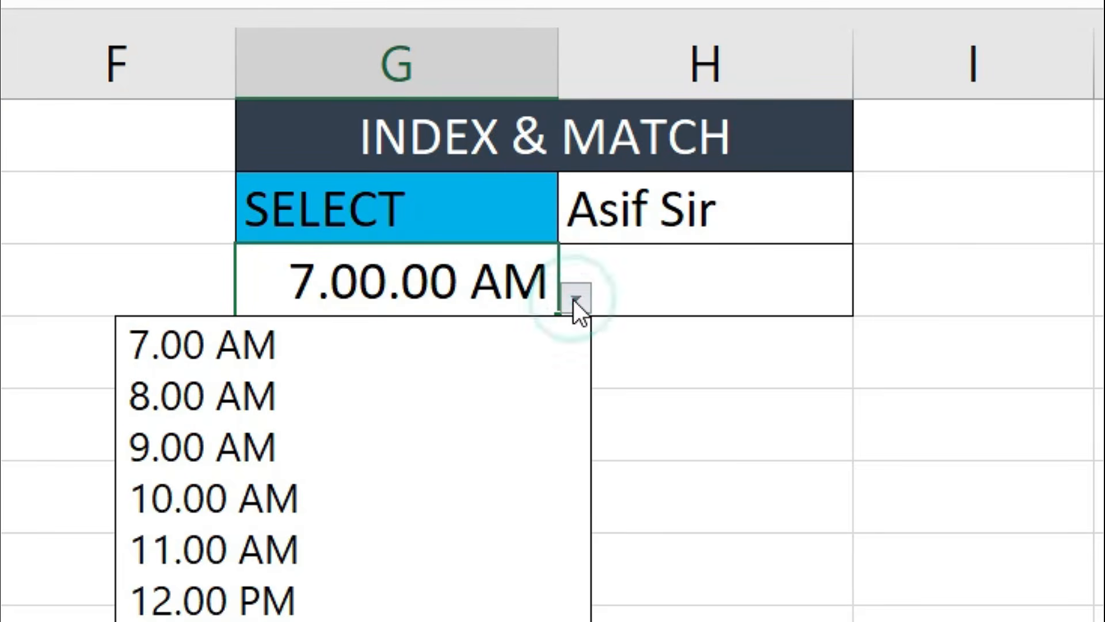
{"action": "left_click", "coordinate": [743, 407]}
- Add a List data validation to G6 with the source =$A$3:$A$9 and open its drop-down to check the times
{"action": "left_click", "coordinate": [477, 477]}
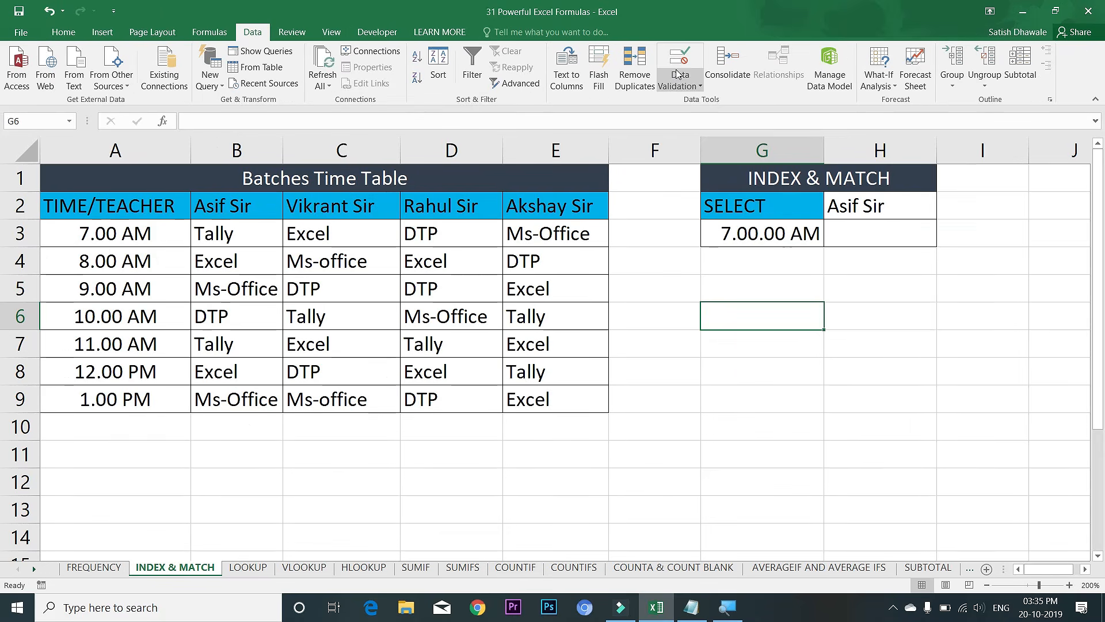
{"action": "left_click", "coordinate": [678, 75]}
{"action": "left_click", "coordinate": [682, 101]}
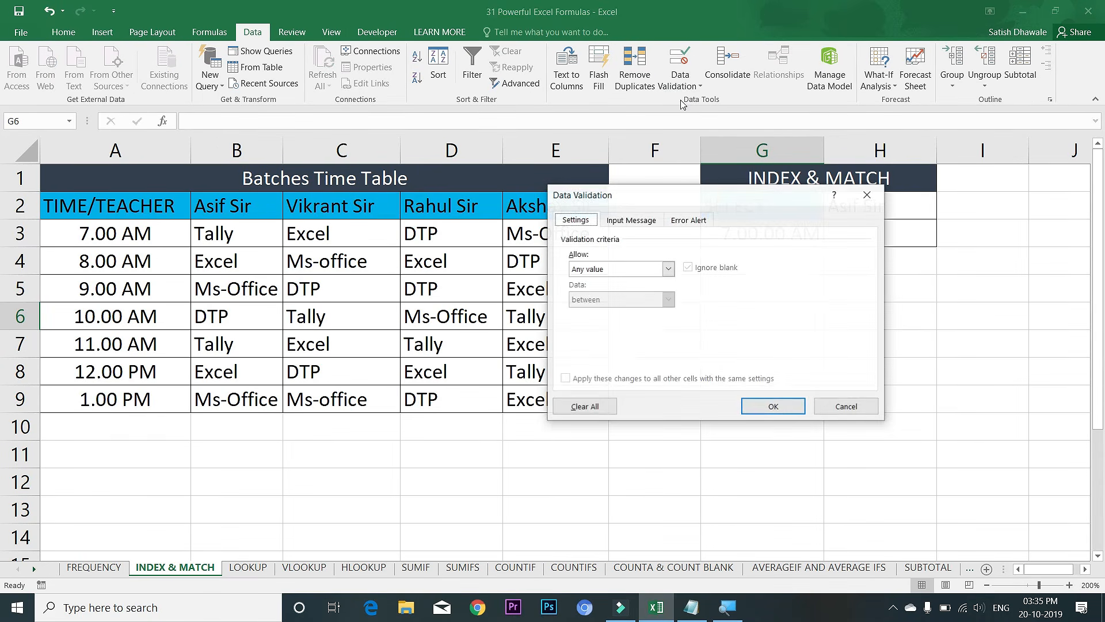
{"action": "left_click", "coordinate": [668, 269]}
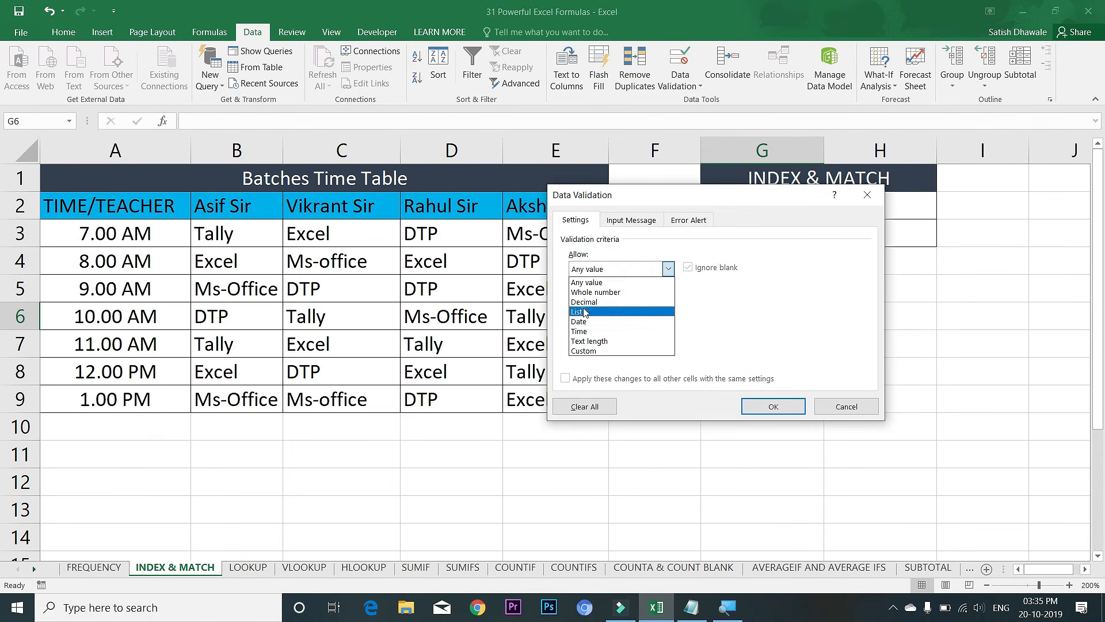
{"action": "left_click", "coordinate": [585, 312]}
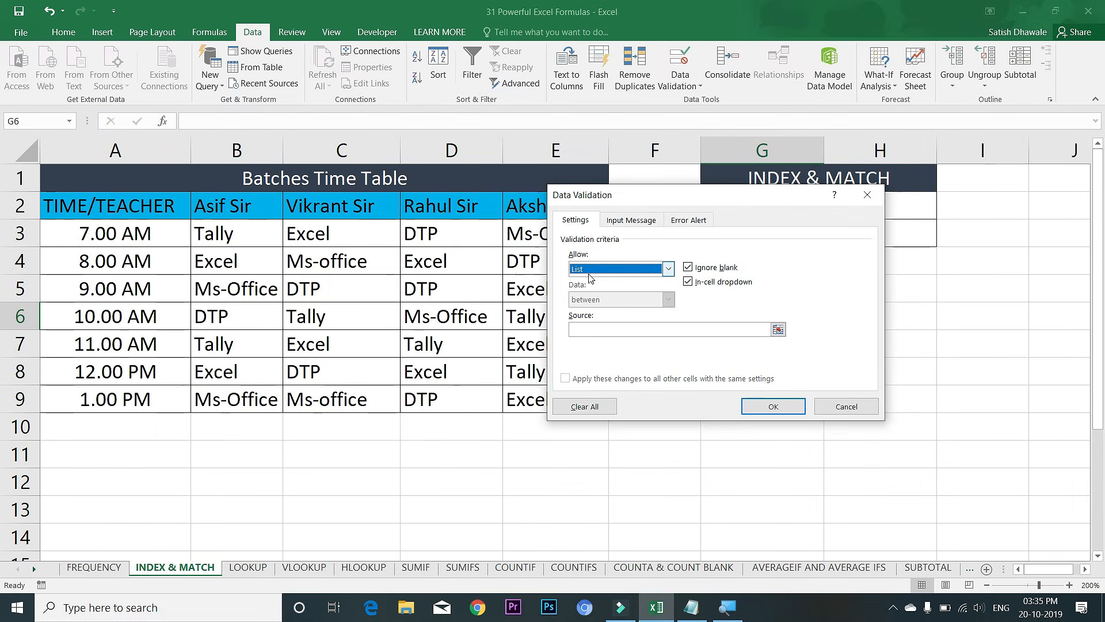
{"action": "left_click", "coordinate": [584, 392]}
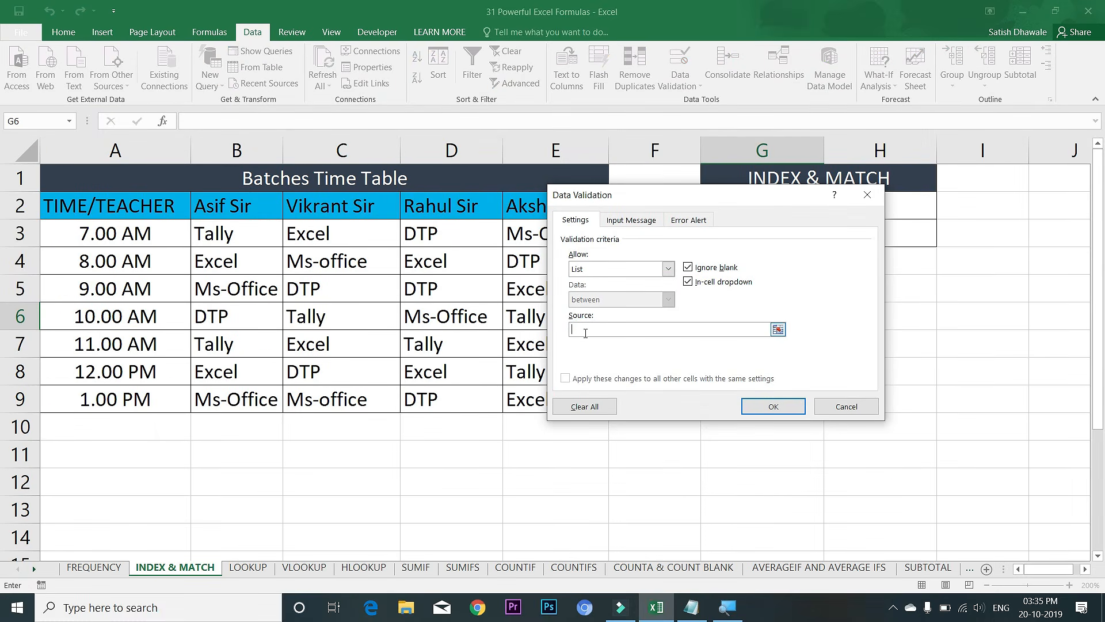
{"action": "left_click_drag", "start_coordinate": [74, 234], "coordinate": [91, 396]}
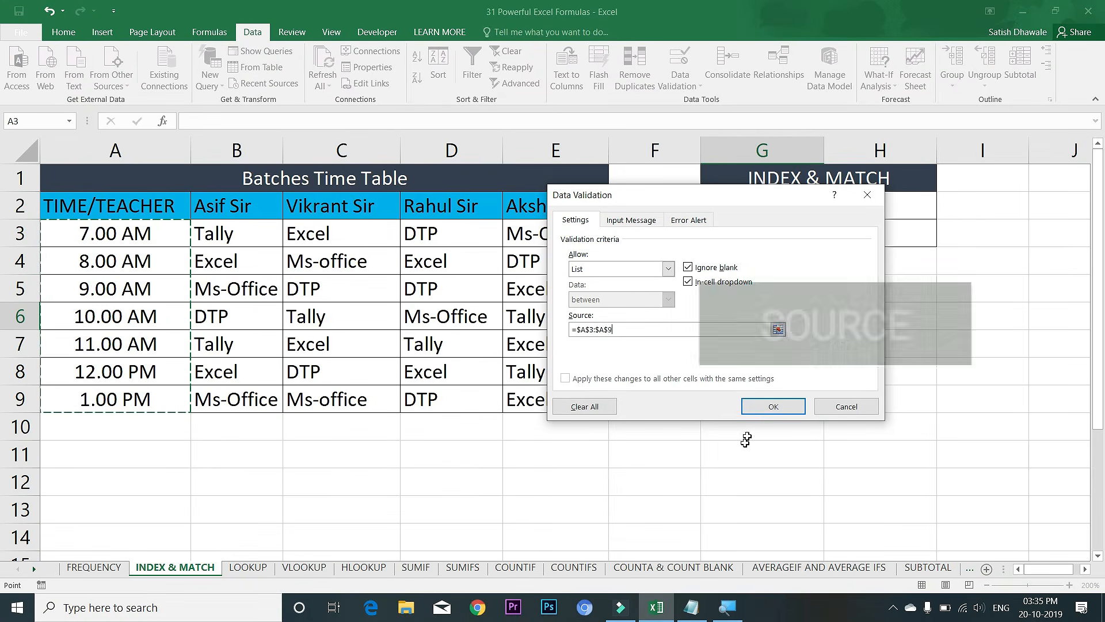
{"action": "left_click", "coordinate": [769, 410]}
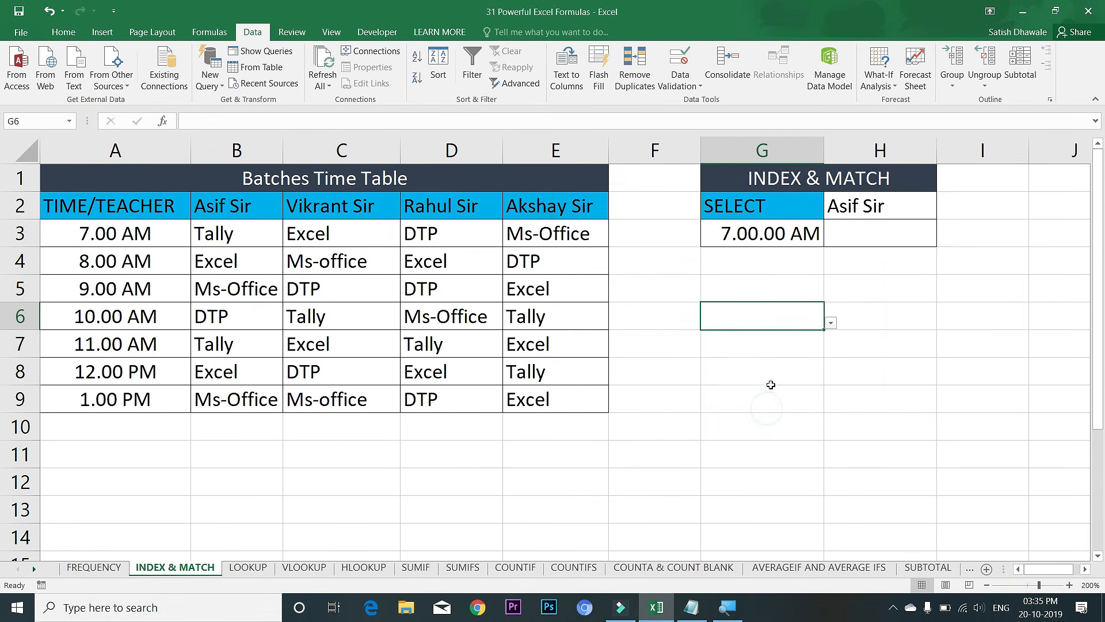
{"action": "left_click", "coordinate": [831, 322]}
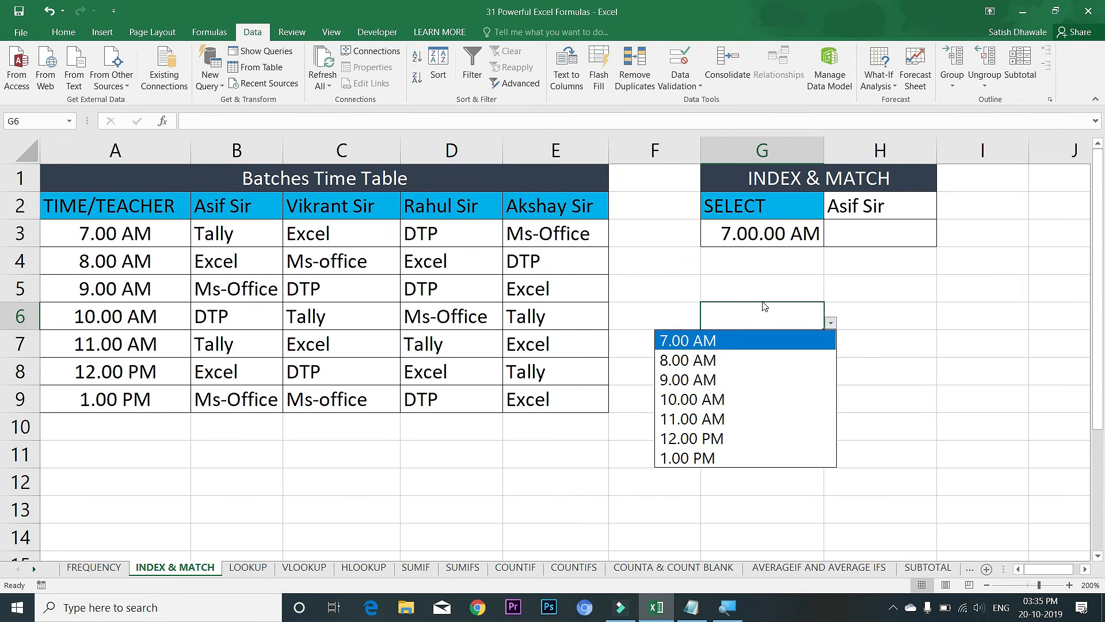
- Review the drop-downs in H2 and G3, and locate the matching subject in B3 of the timetable
{"action": "left_click", "coordinate": [773, 284]}
{"action": "left_click", "coordinate": [837, 217]}
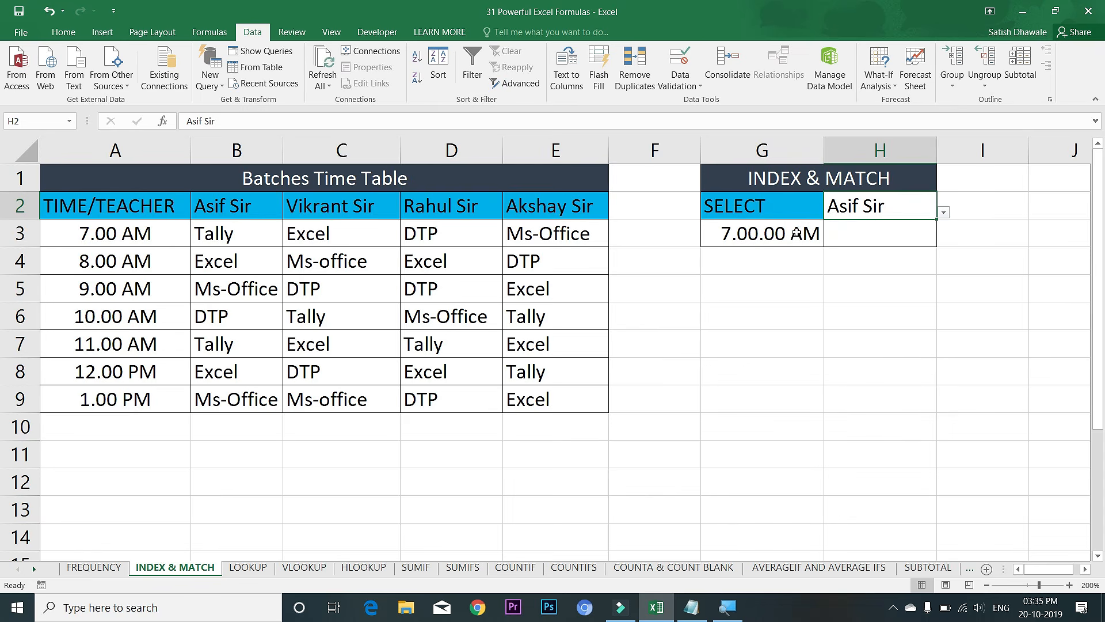
{"action": "left_click", "coordinate": [796, 233]}
{"action": "left_click", "coordinate": [831, 239]}
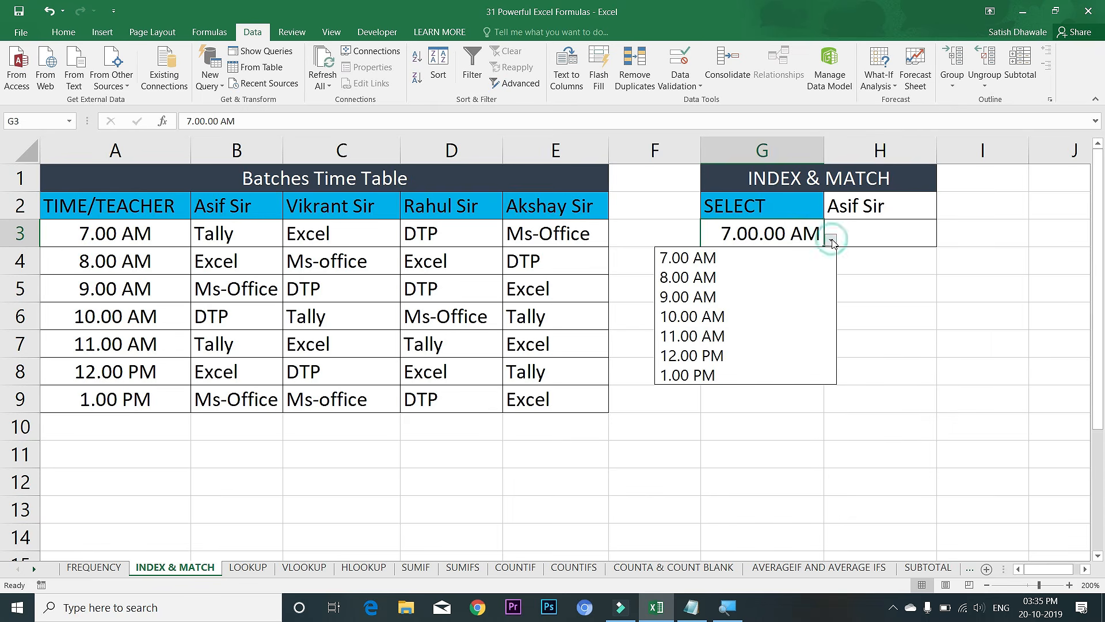
{"action": "left_click", "coordinate": [895, 214]}
{"action": "left_click", "coordinate": [907, 206]}
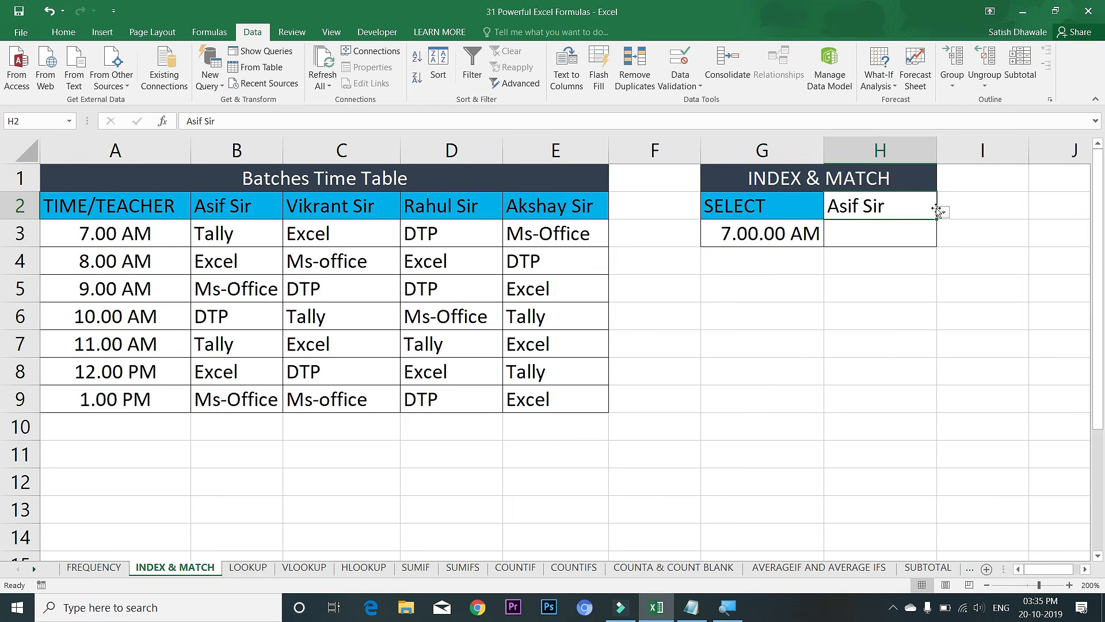
{"action": "left_click", "coordinate": [887, 233]}
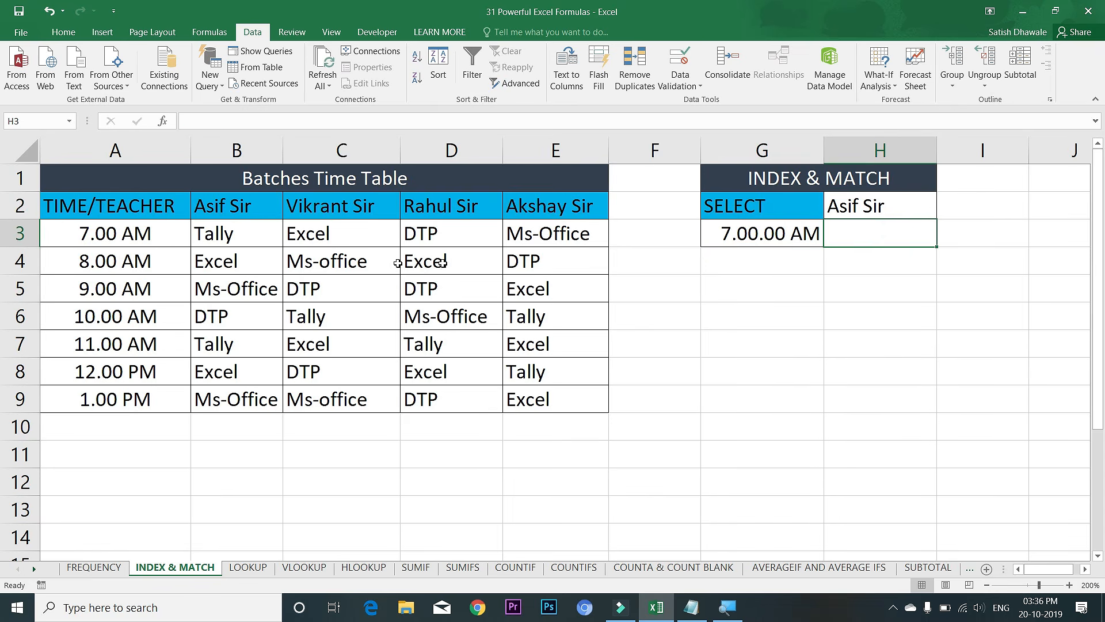
{"action": "left_click", "coordinate": [243, 231]}
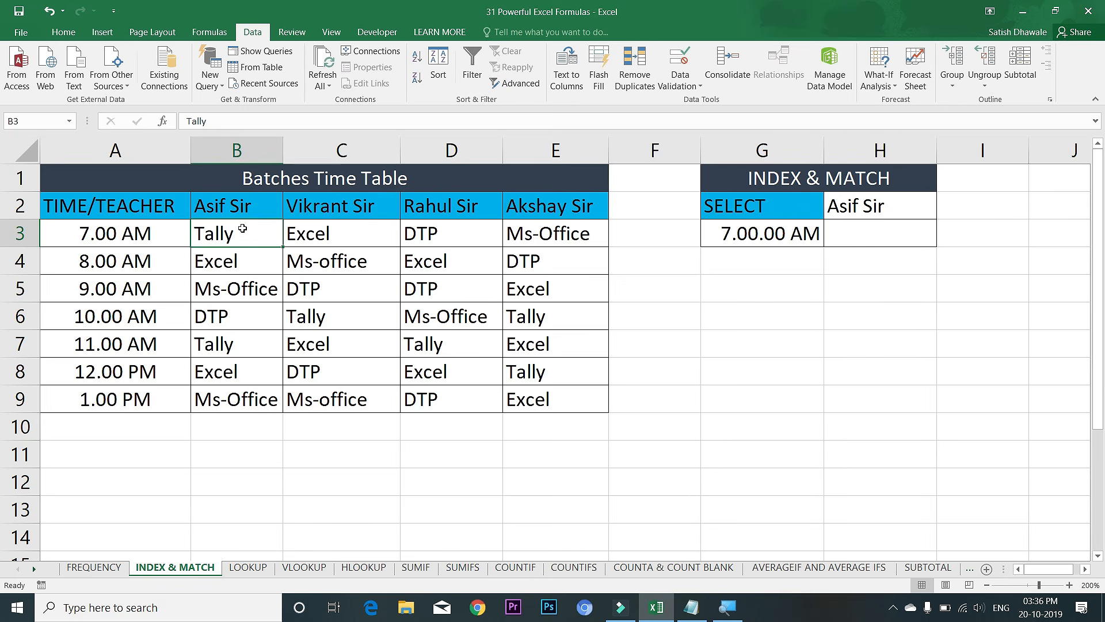
- Enter =INDEX(A2:E9,2,2) in H3 to look up the first teacher's 7.00 AM subject
{"action": "left_click", "coordinate": [878, 236]}
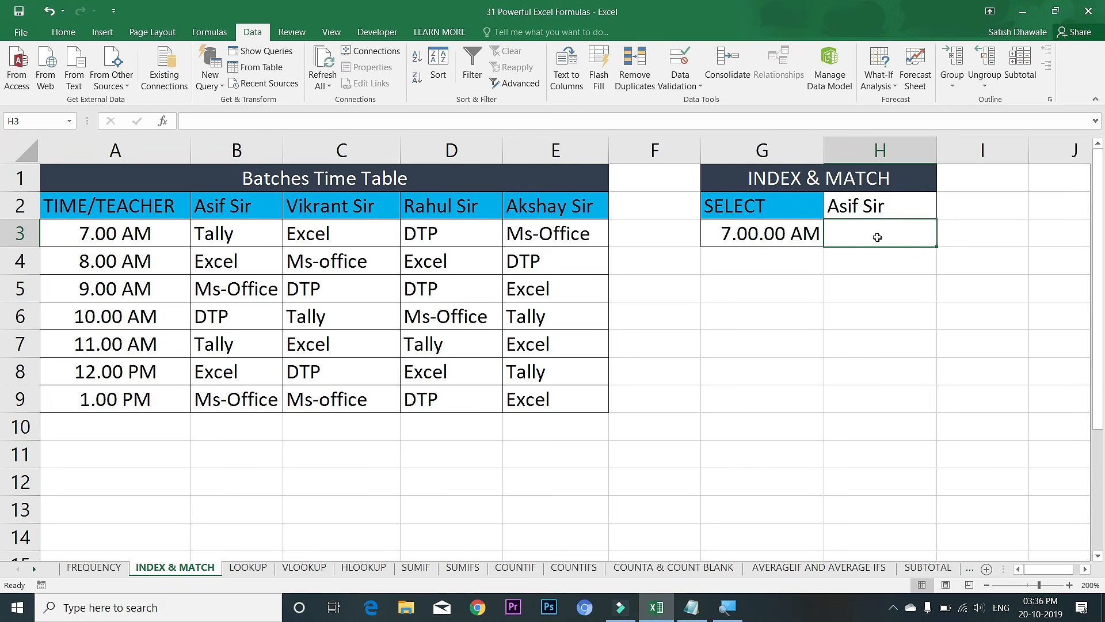
{"action": "type", "text": "=in"}
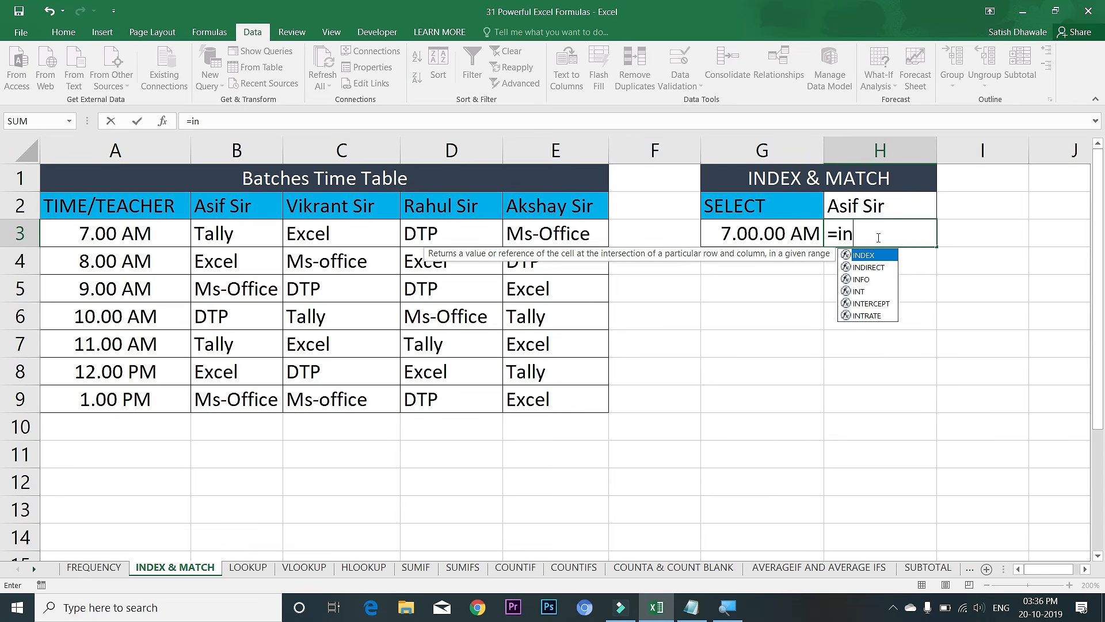
{"action": "key", "text": "Tab"}
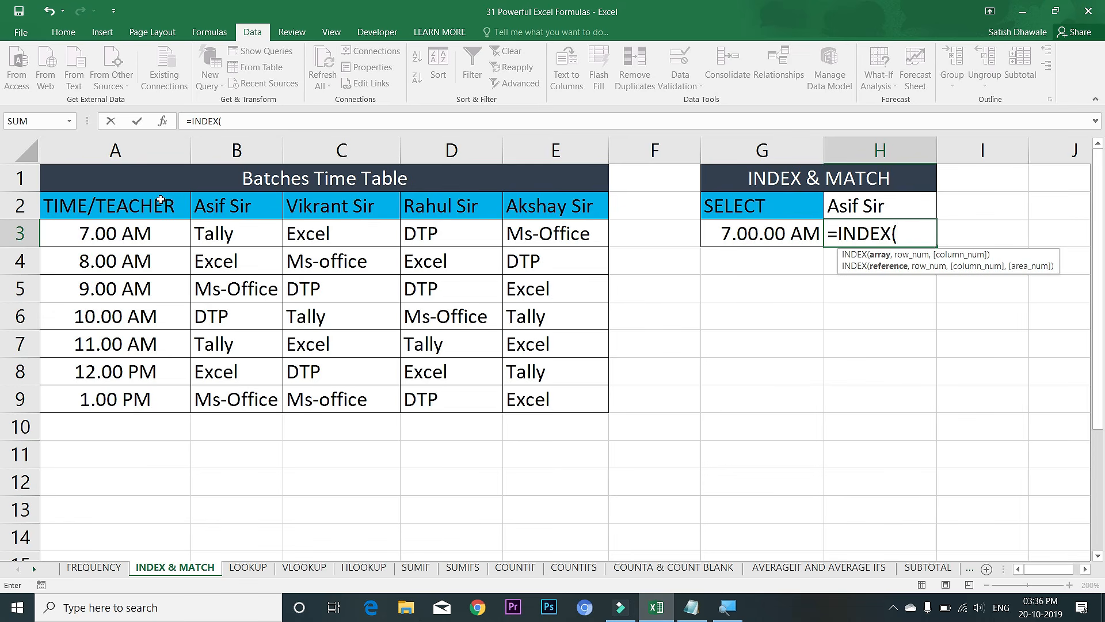
{"action": "left_click_drag", "start_coordinate": [161, 200], "coordinate": [558, 389]}
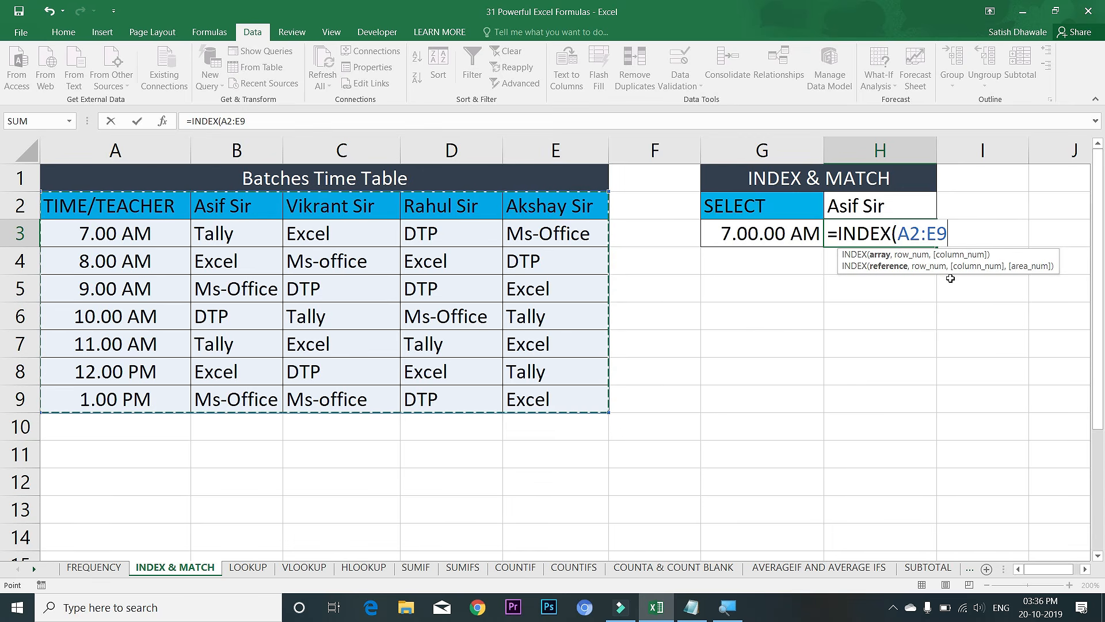
{"action": "type", "text": ","}
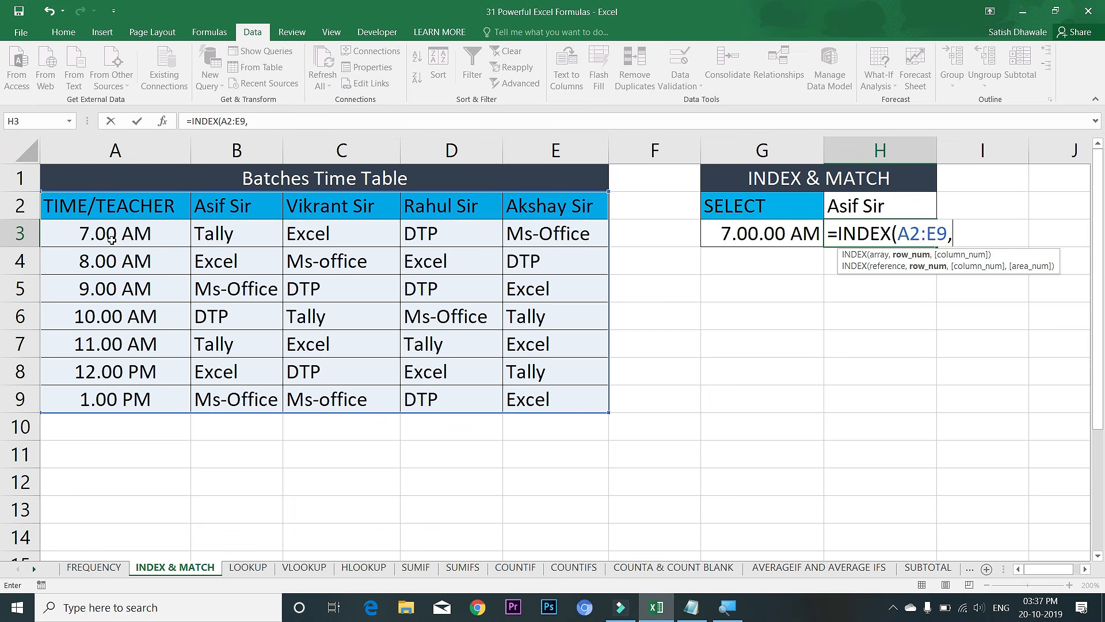
{"action": "type", "text": "2,"}
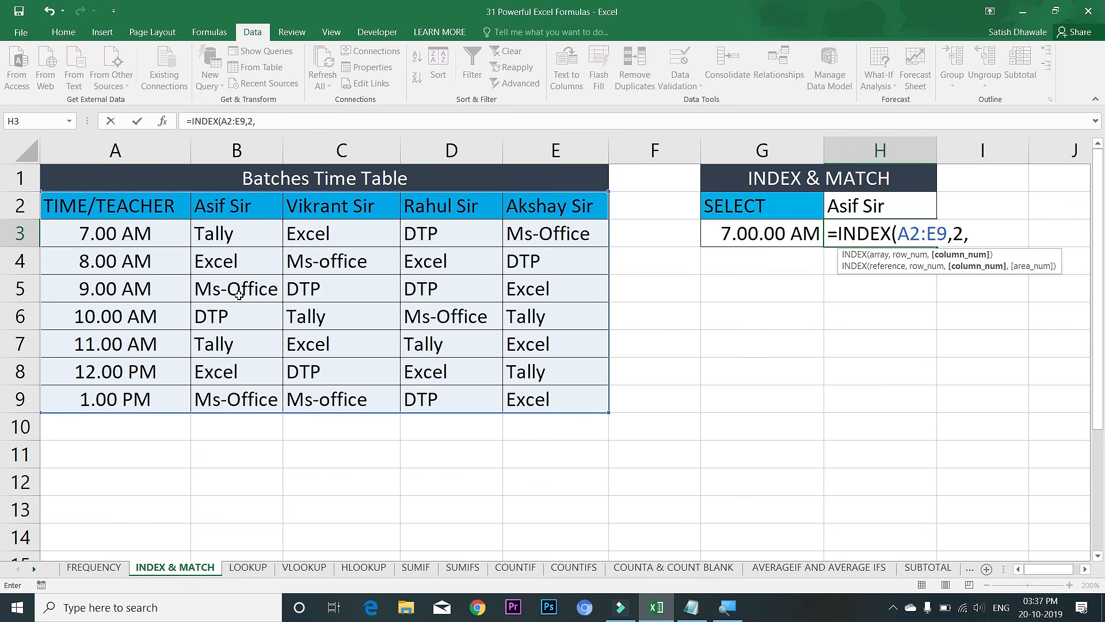
{"action": "type", "text": ")"}
{"action": "key", "text": "Return"}
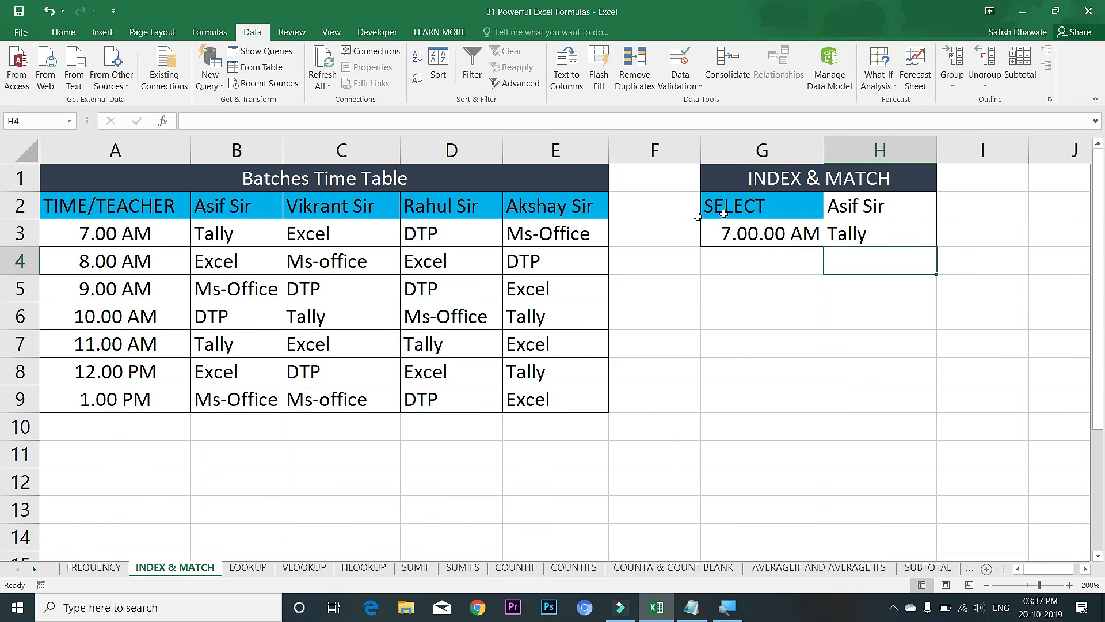
- Choose the second teacher from the drop-down list in H2
{"action": "left_click", "coordinate": [884, 213]}
{"action": "left_click", "coordinate": [944, 213]}
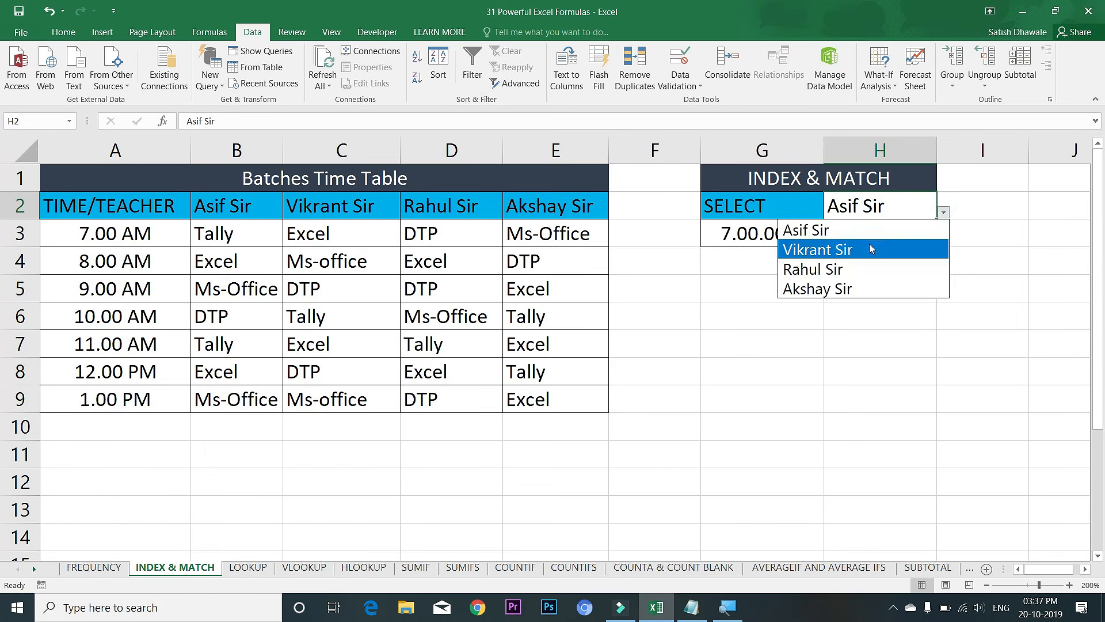
{"action": "left_click", "coordinate": [869, 248]}
- Change the column number in H3's INDEX formula to 3 and compare the result with C3
{"action": "left_click", "coordinate": [880, 231]}
{"action": "double_click", "coordinate": [880, 232]}
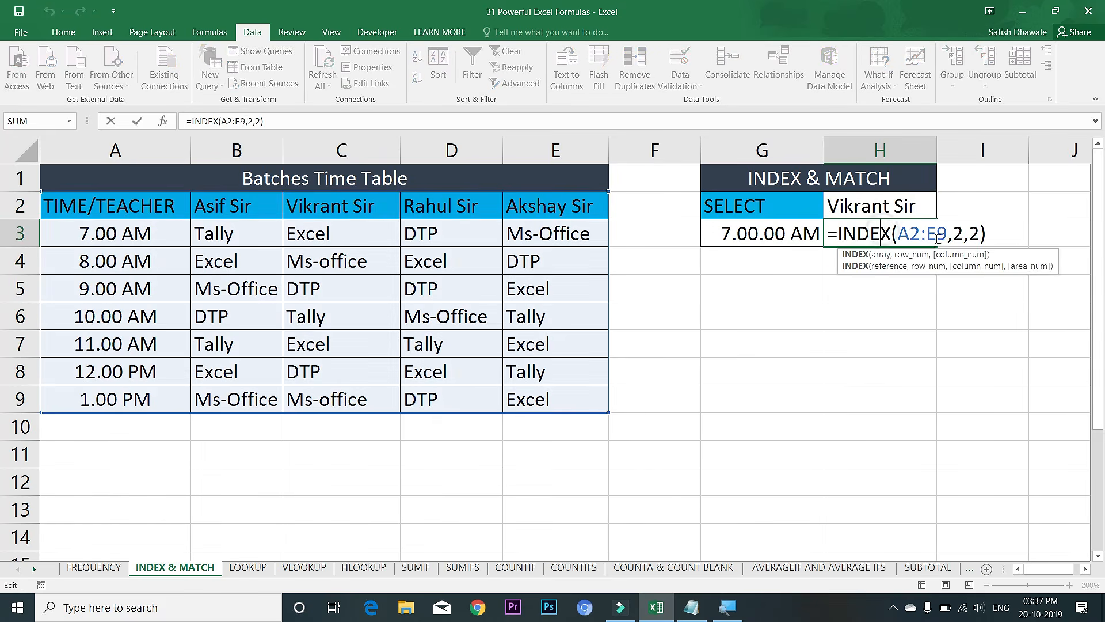
{"action": "left_click", "coordinate": [978, 232]}
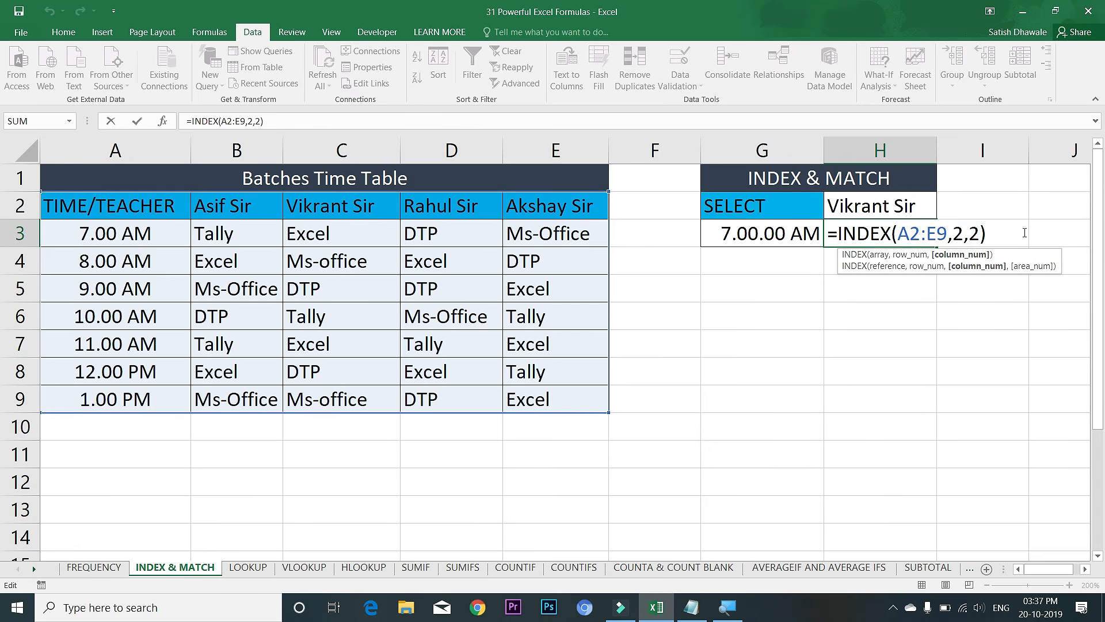
{"action": "key", "text": "BackSpace"}
{"action": "type", "text": "3"}
{"action": "key", "text": "Return"}
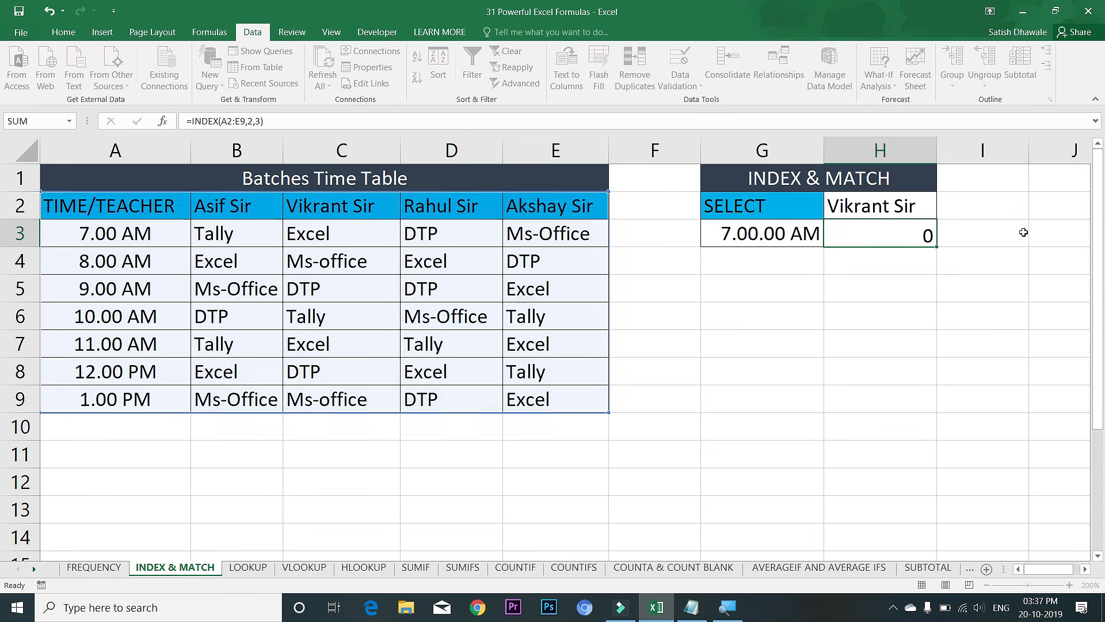
{"action": "left_click", "coordinate": [314, 236]}
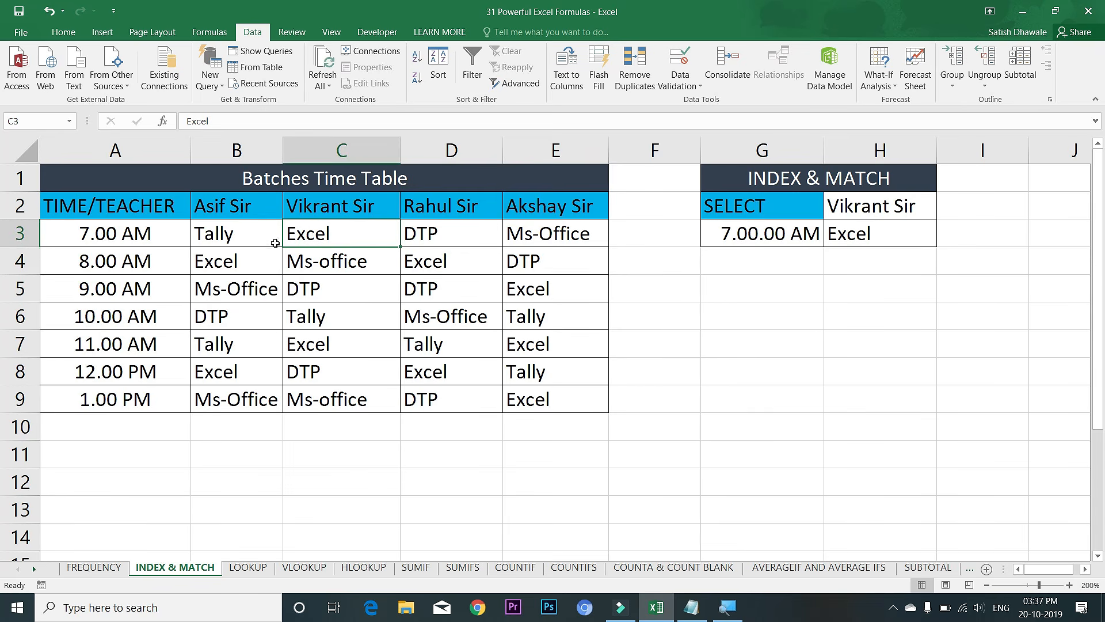
- Set the time in G3 to 9.00 AM from its drop-down and count down column A from A2 to its row
{"action": "left_click", "coordinate": [803, 240]}
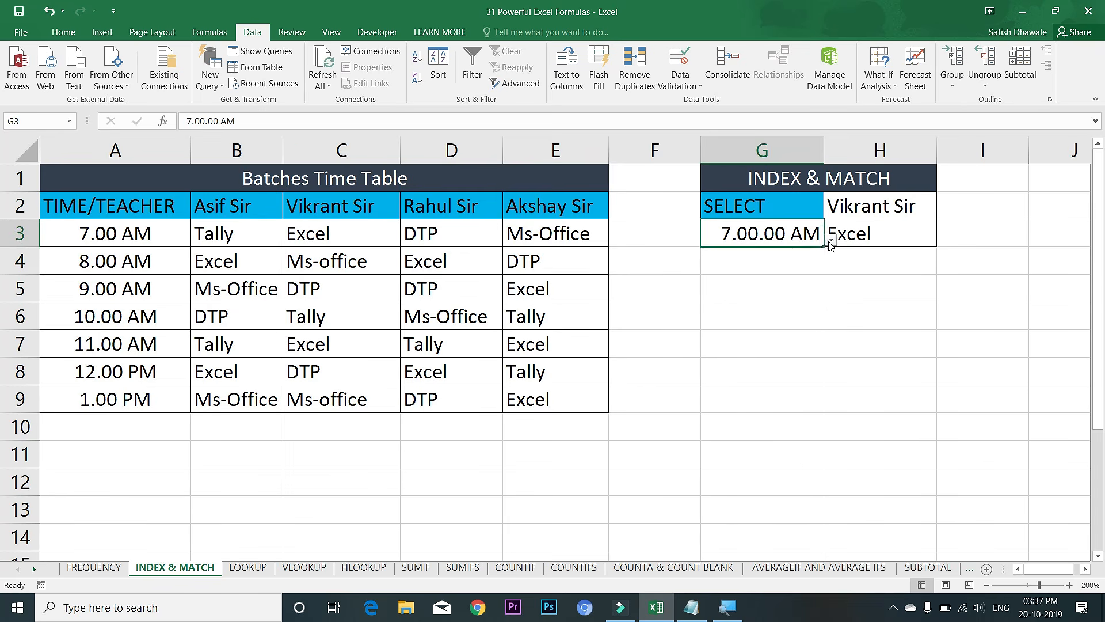
{"action": "left_click", "coordinate": [831, 240]}
{"action": "left_click", "coordinate": [764, 297]}
{"action": "left_click", "coordinate": [109, 210]}
{"action": "left_click", "coordinate": [109, 232]}
{"action": "left_click", "coordinate": [101, 259]}
{"action": "left_click", "coordinate": [101, 292]}
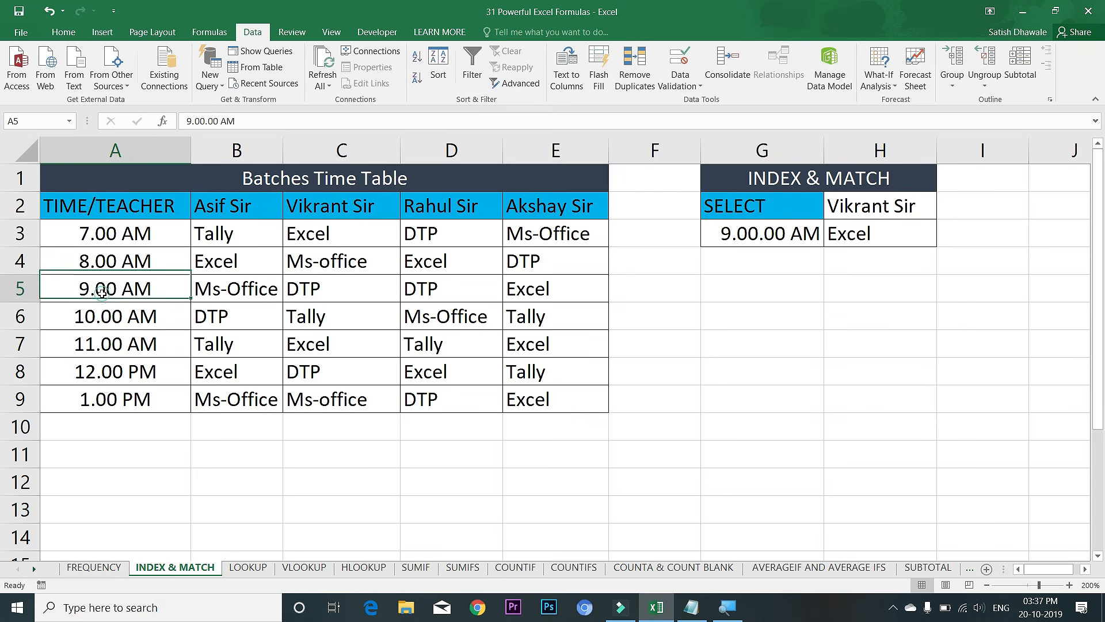
- Change the row number in H3's formula to make it =INDEX(A2:E9,4,3) and compare the result with C5
{"action": "double_click", "coordinate": [917, 228]}
{"action": "double_click", "coordinate": [957, 233]}
{"action": "type", "text": "4,3)"}
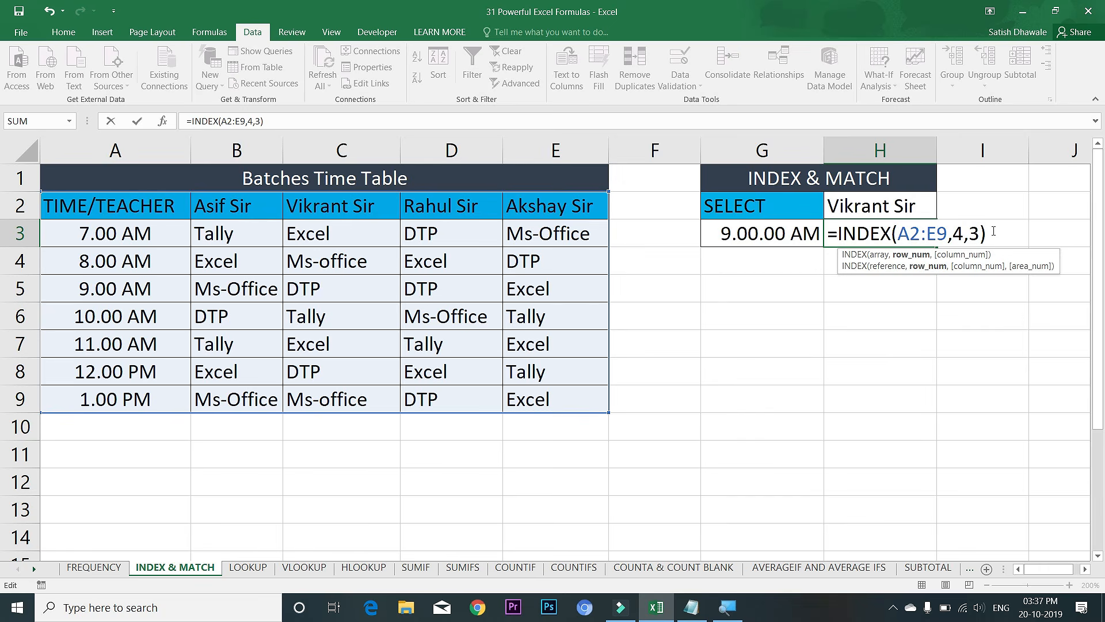
{"action": "key", "text": "Return"}
{"action": "left_click", "coordinate": [148, 287]}
{"action": "left_click", "coordinate": [333, 291]}
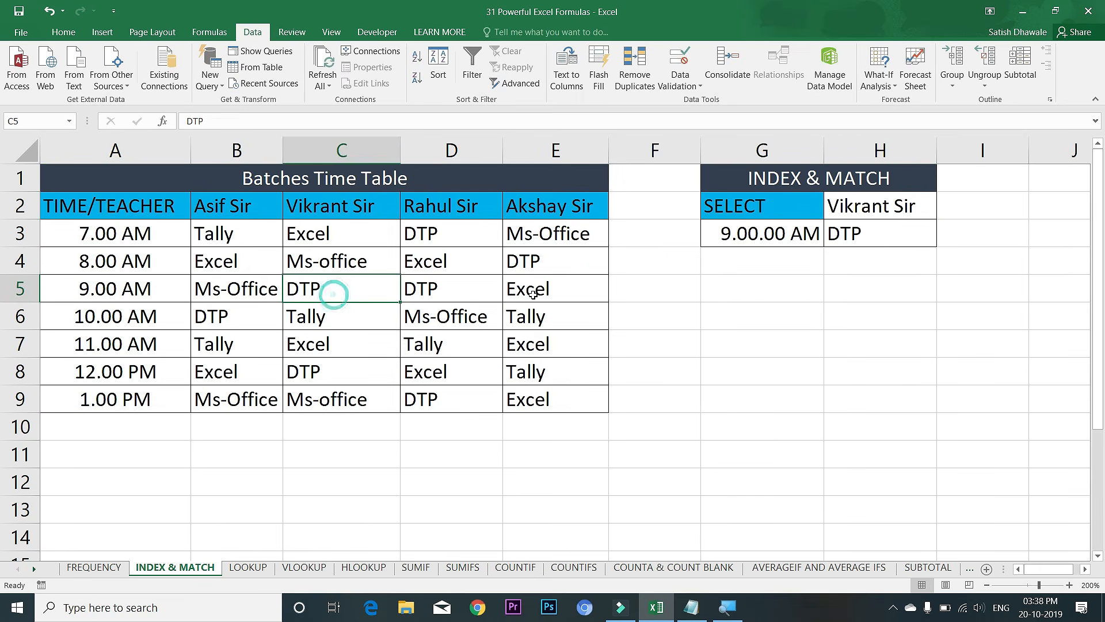
- Choose the third teacher in H2 and inspect the INDEX formula in H3 without changing it
{"action": "left_click", "coordinate": [895, 231]}
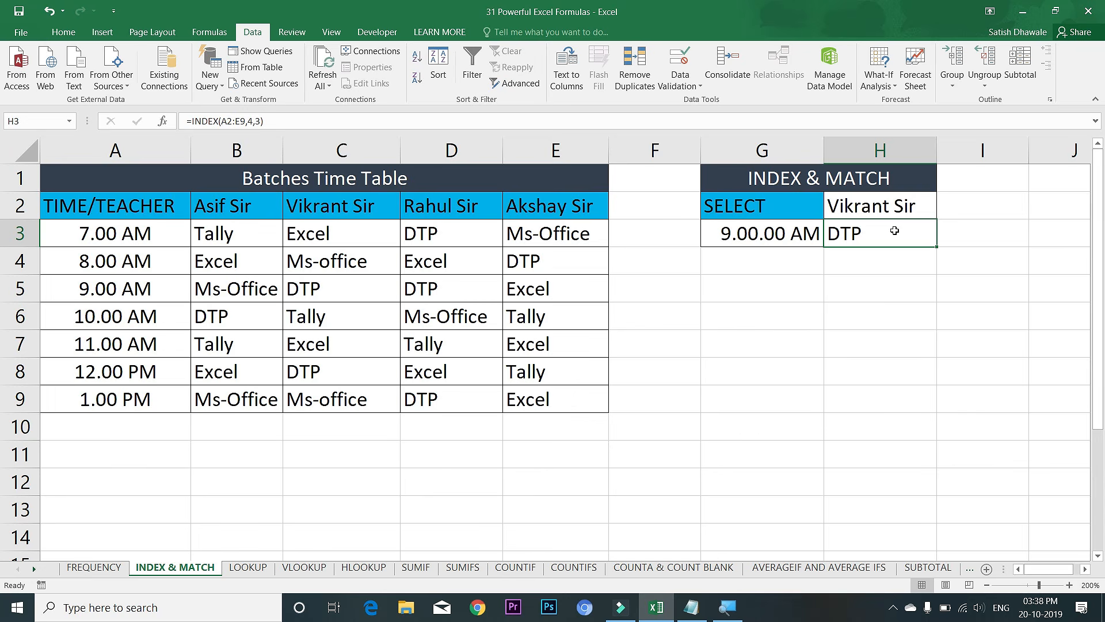
{"action": "left_click", "coordinate": [888, 207]}
{"action": "left_click", "coordinate": [943, 211]}
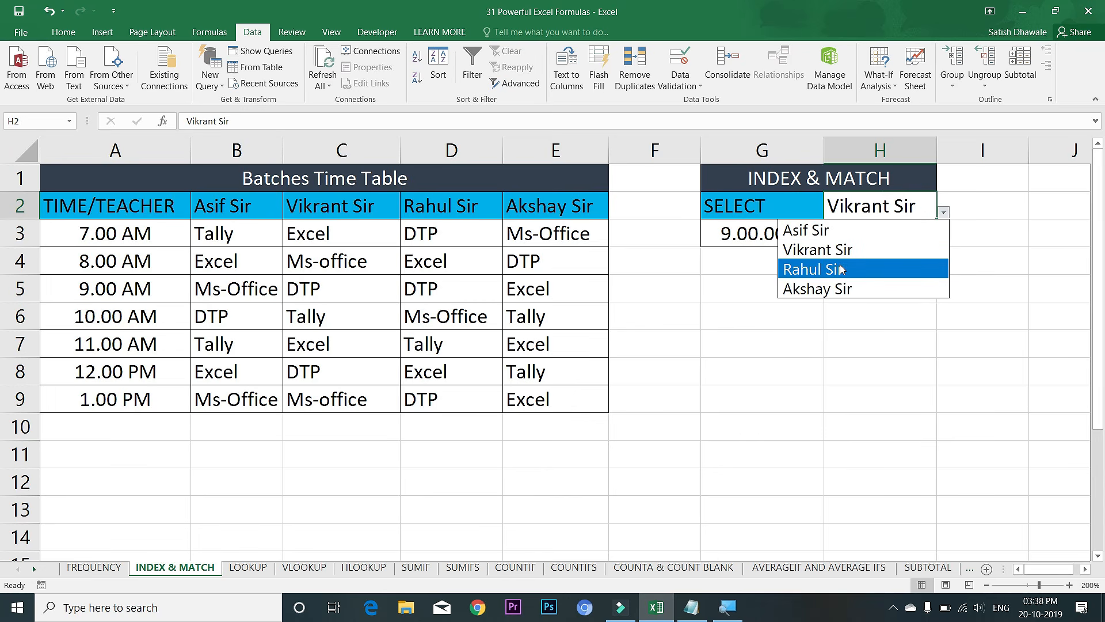
{"action": "left_click", "coordinate": [840, 269]}
{"action": "left_click", "coordinate": [852, 230]}
{"action": "double_click", "coordinate": [897, 233]}
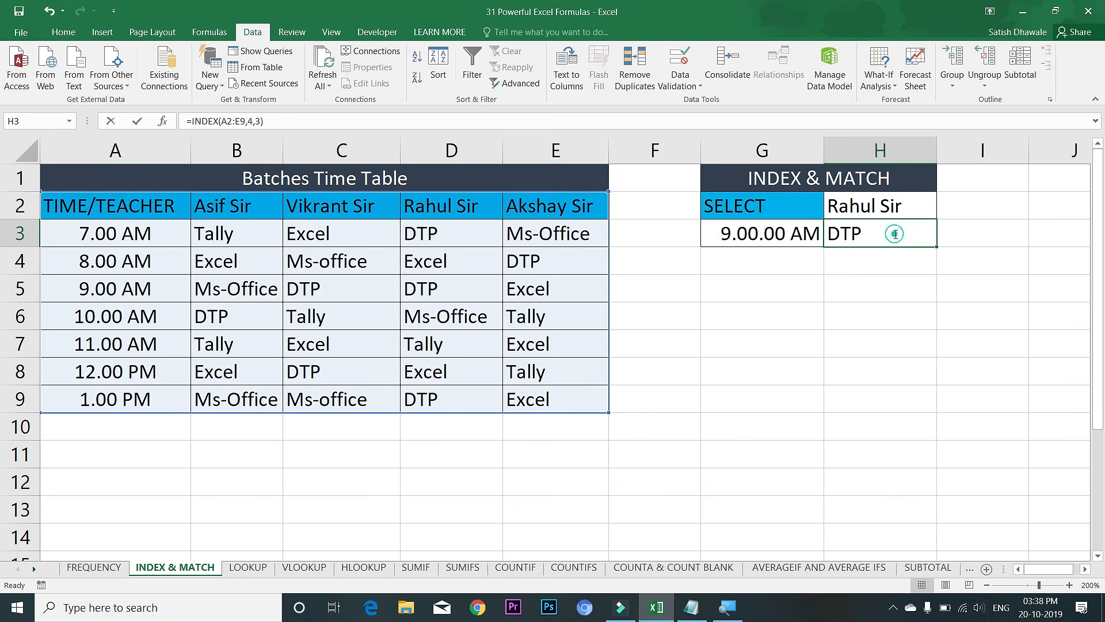
{"action": "key", "text": "Escape"}
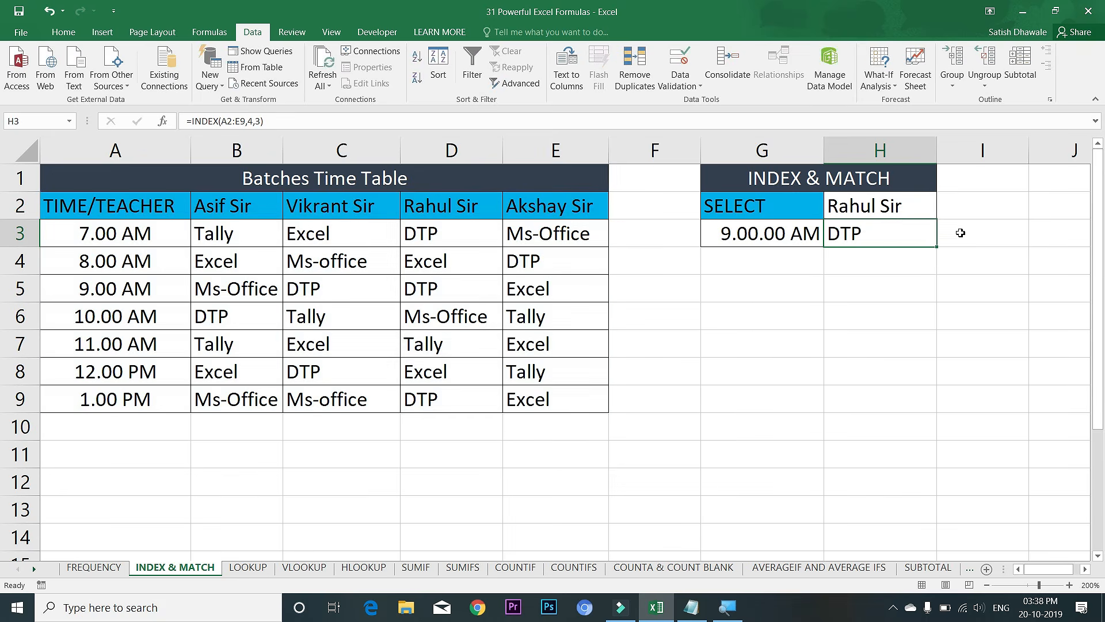
- Clear all data validation settings from cell G6
{"action": "left_click", "coordinate": [778, 312]}
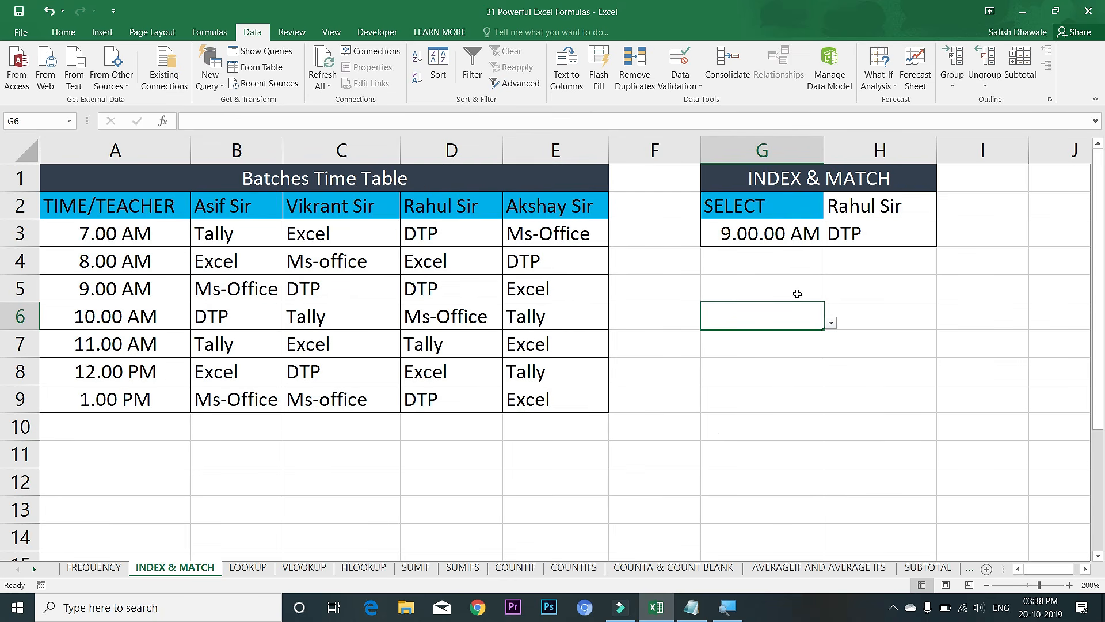
{"action": "left_click", "coordinate": [681, 81]}
{"action": "left_click", "coordinate": [690, 102]}
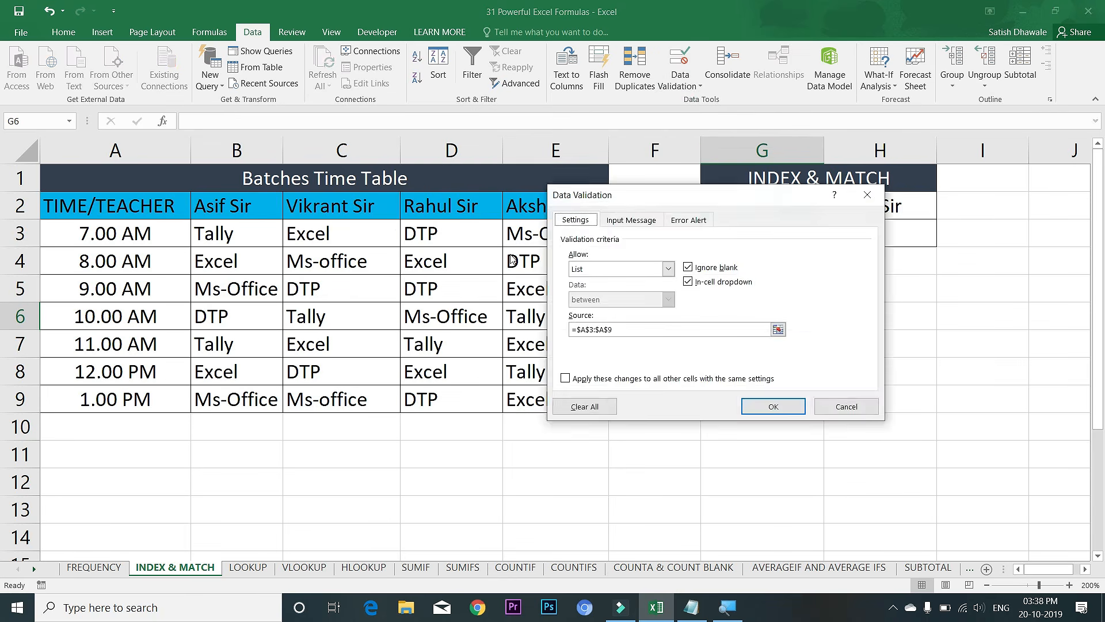
{"action": "left_click", "coordinate": [594, 411]}
{"action": "left_click", "coordinate": [777, 407]}
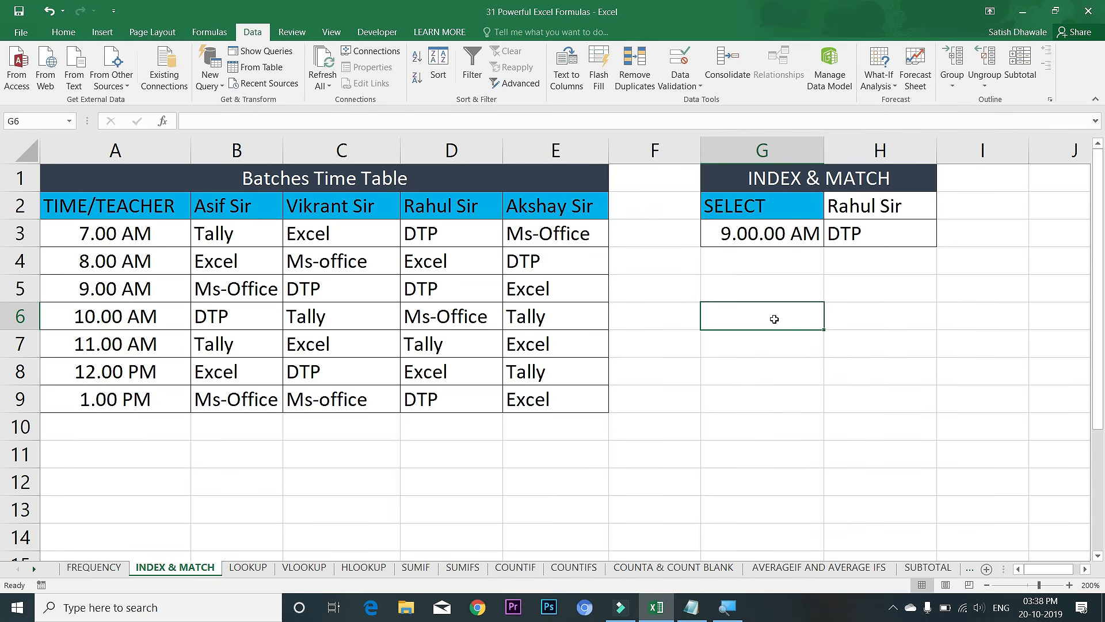
- Enter =MATCH(G3,A2:A9,0) in G5 to find the row position of the selected time
{"action": "key", "text": "Up"}
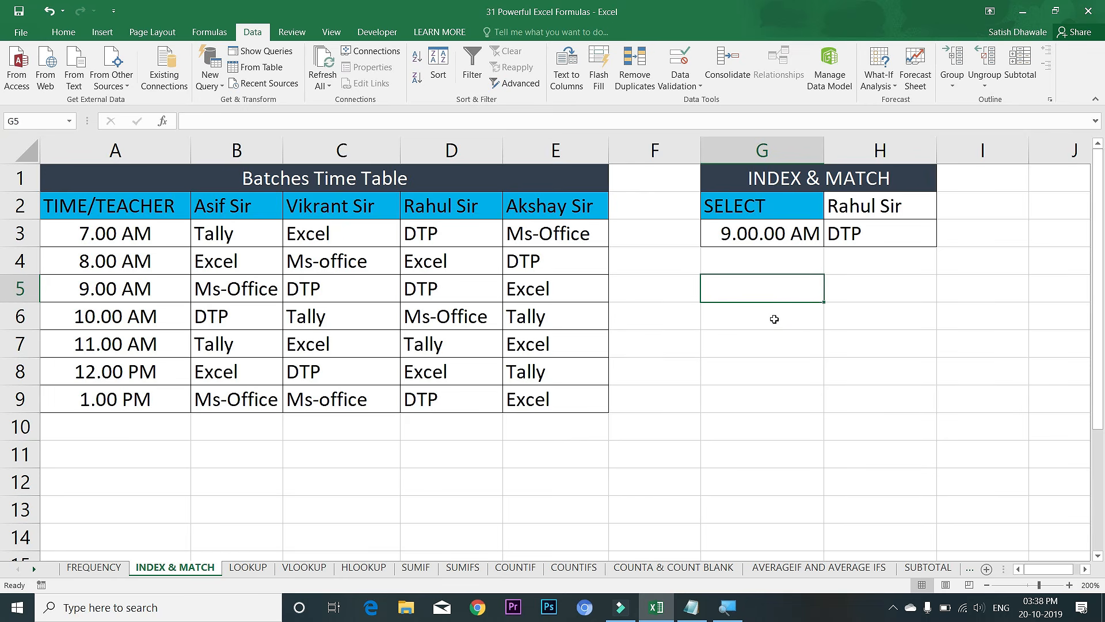
{"action": "type", "text": "=m"}
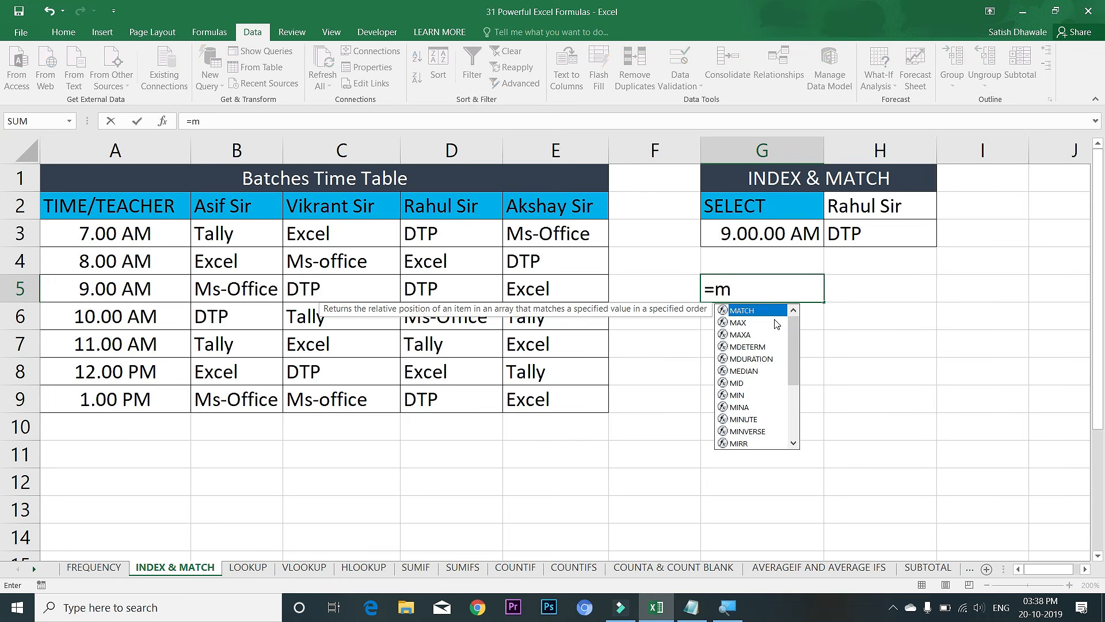
{"action": "key", "text": "Tab"}
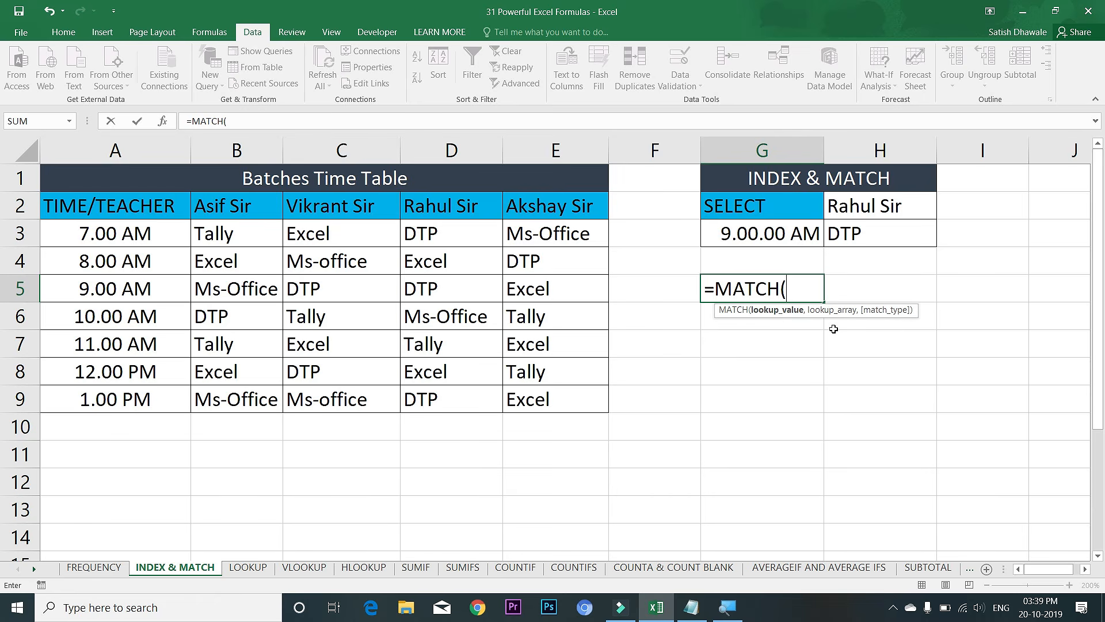
{"action": "left_click", "coordinate": [792, 237]}
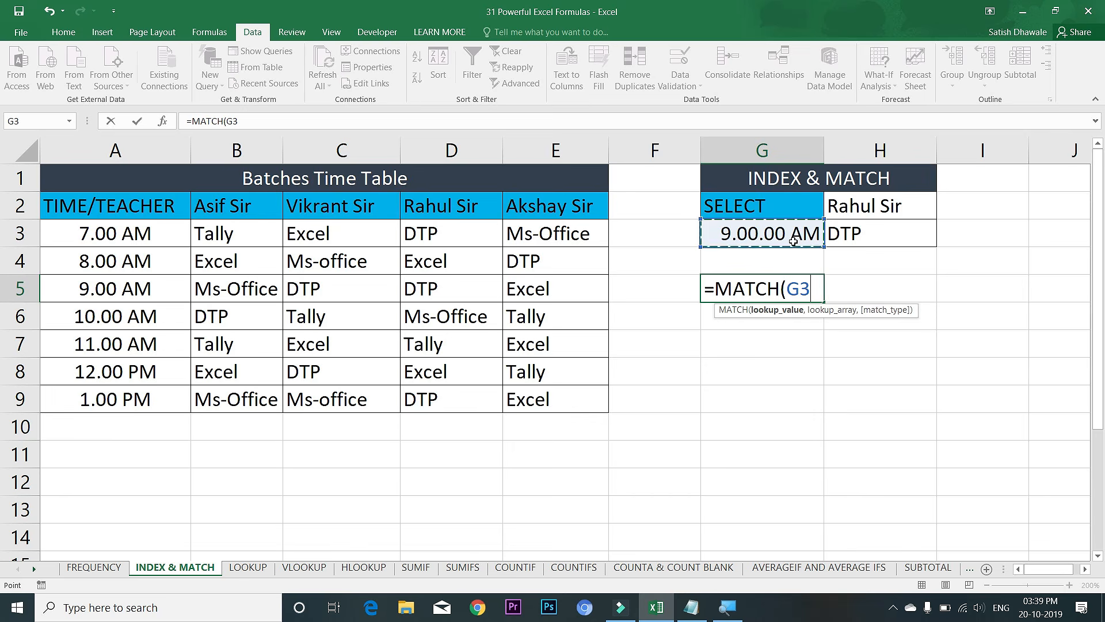
{"action": "type", "text": ","}
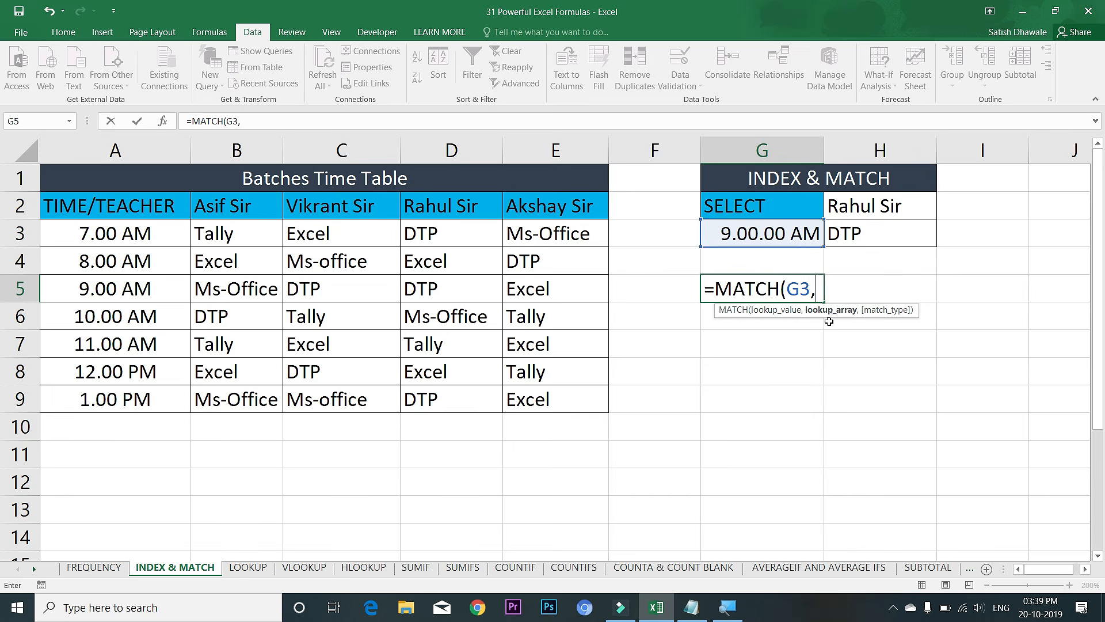
{"action": "left_click_drag", "start_coordinate": [101, 206], "coordinate": [99, 396]}
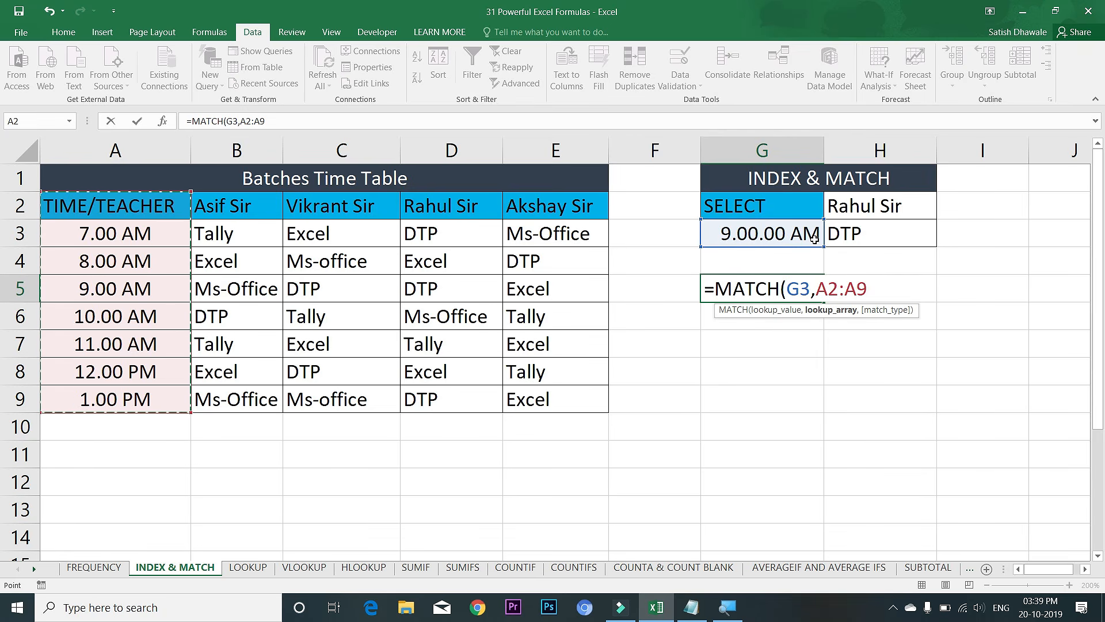
{"action": "type", "text": ",0"}
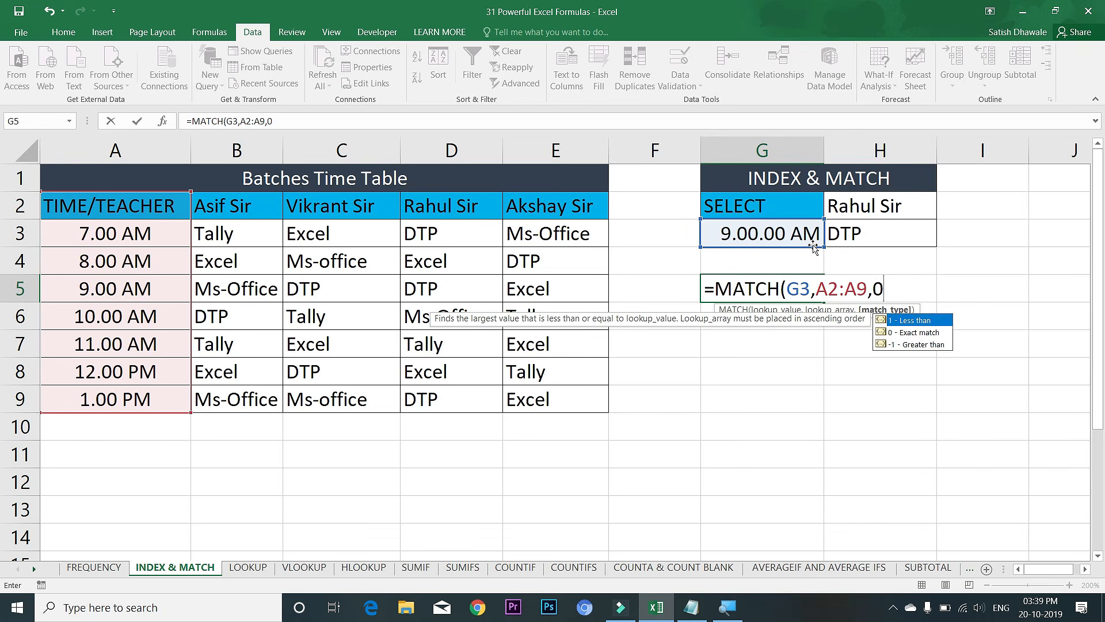
{"action": "type", "text": ")"}
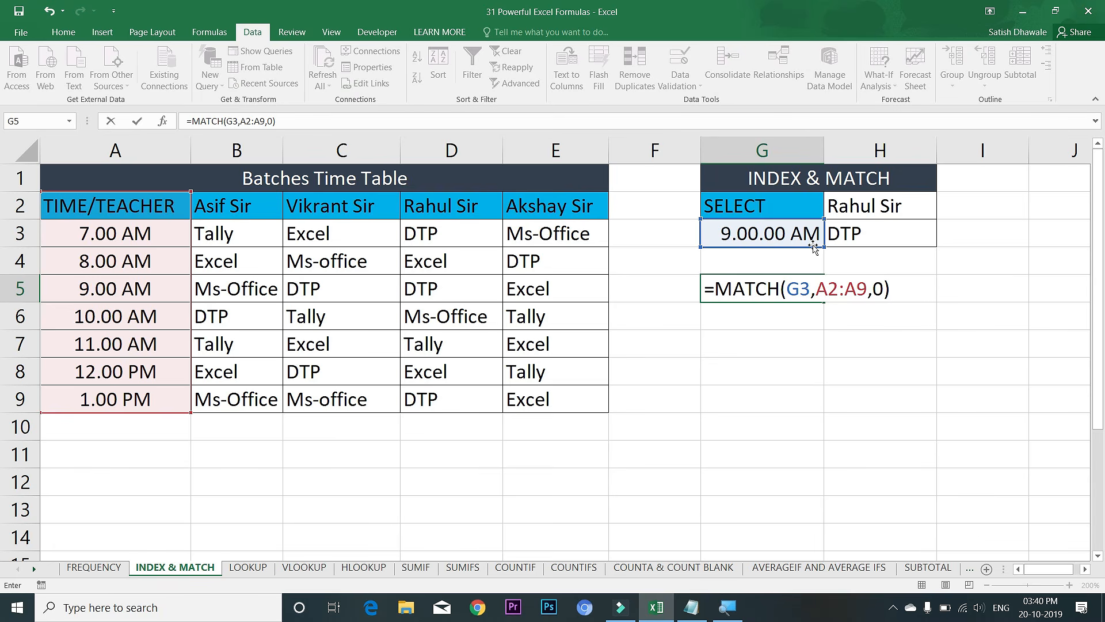
{"action": "key", "text": "Return"}
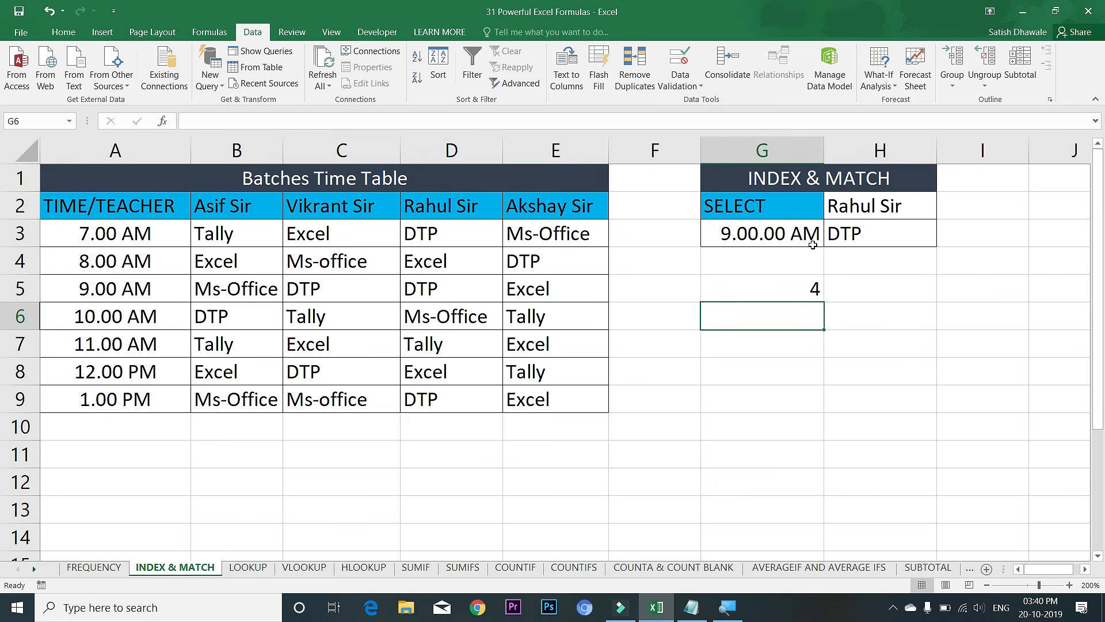
- Check the MATCH result in G5 by counting down column A from A2 to the 9.00 AM row
{"action": "left_click", "coordinate": [794, 294]}
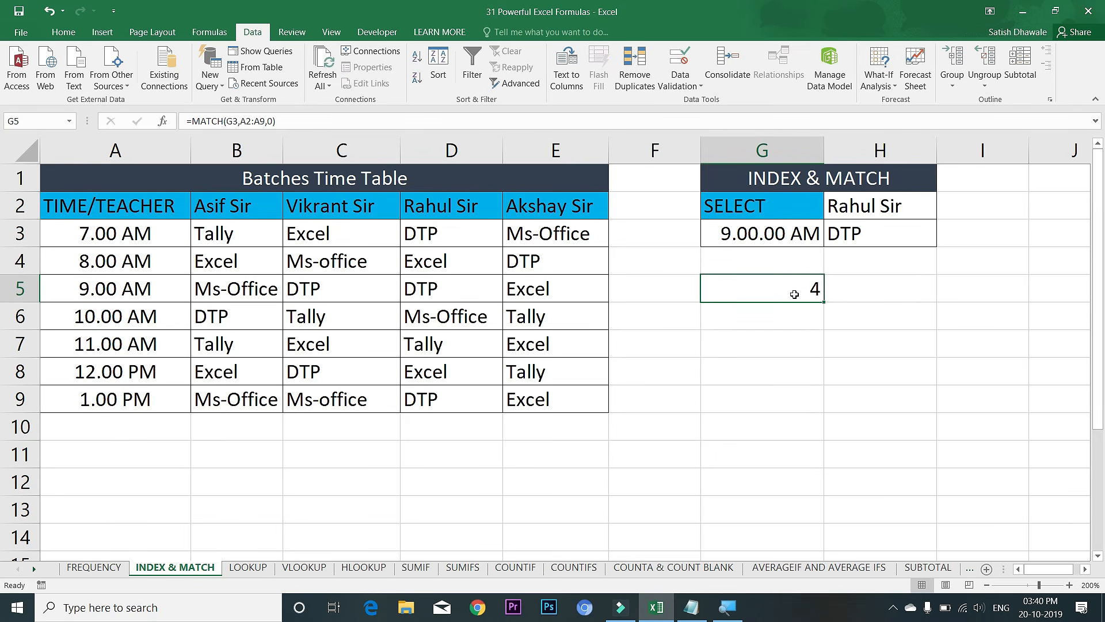
{"action": "left_click", "coordinate": [99, 207]}
{"action": "left_click", "coordinate": [111, 237]}
{"action": "left_click", "coordinate": [119, 262]}
{"action": "left_click", "coordinate": [127, 285]}
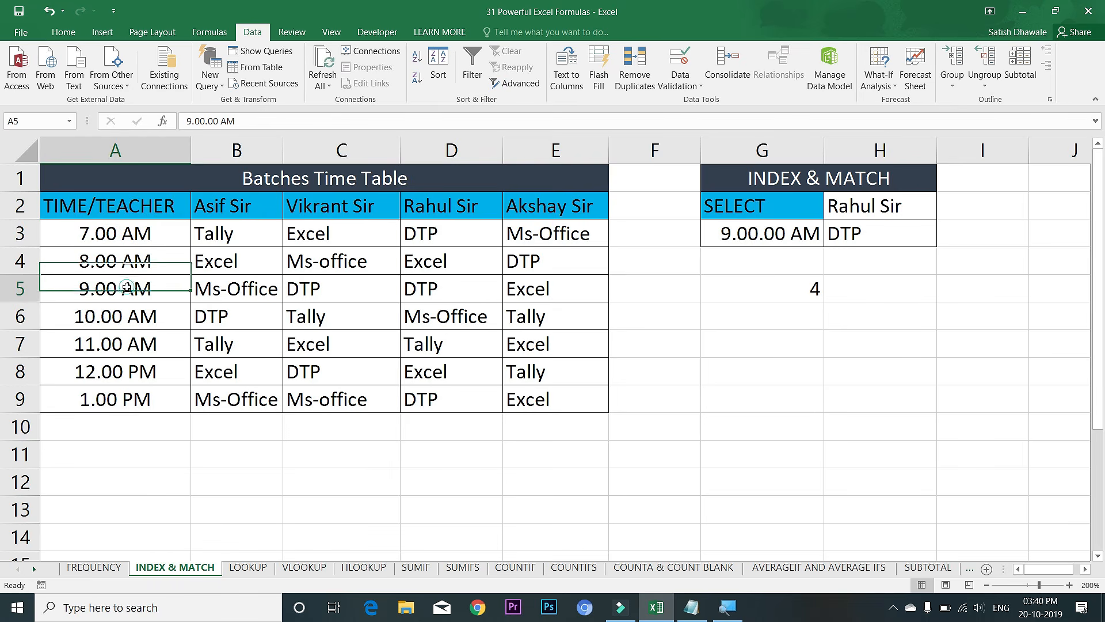
{"action": "left_click", "coordinate": [788, 282]}
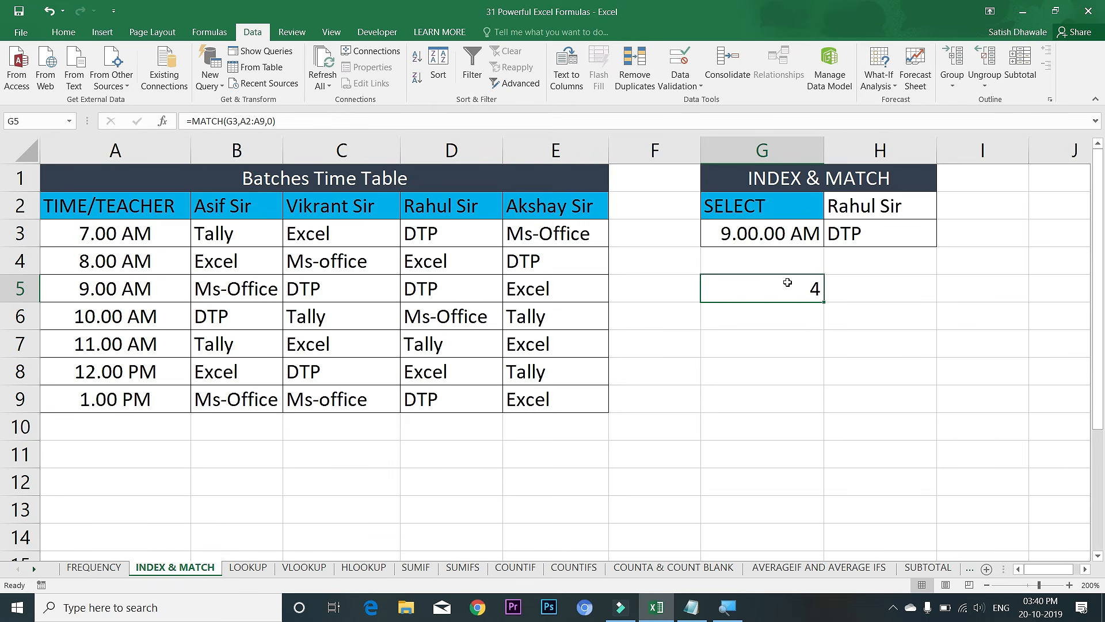
- Enter =MATCH(H2,A2:E2,0) in G6 to find the column position of the selected teacher
{"action": "left_click", "coordinate": [878, 206]}
{"action": "left_click_drag", "start_coordinate": [124, 208], "coordinate": [560, 205]}
{"action": "left_click", "coordinate": [763, 309]}
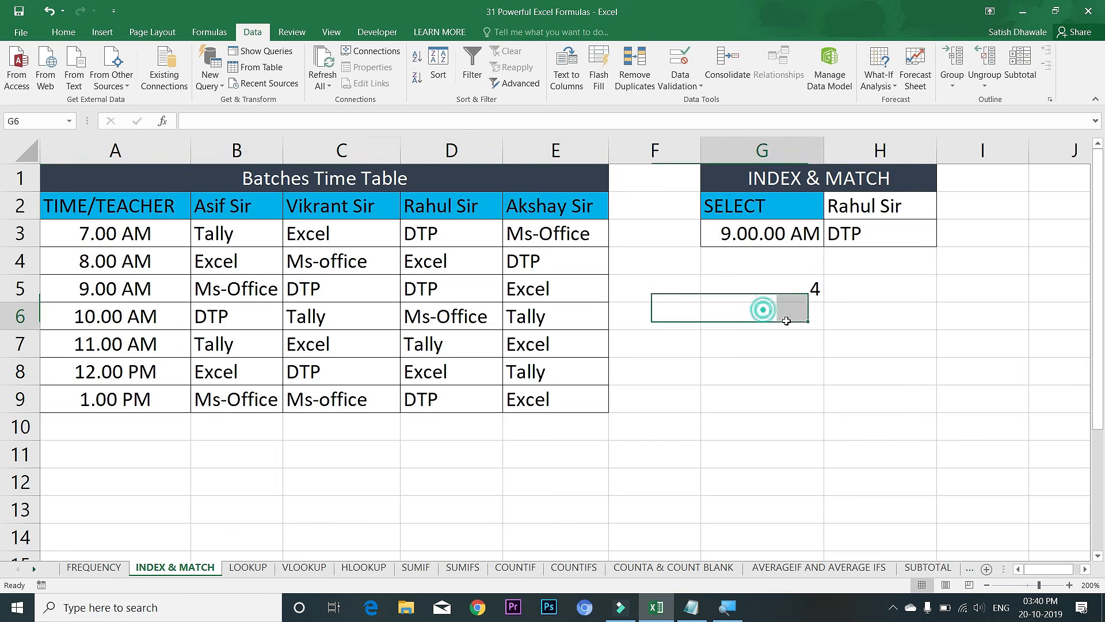
{"action": "type", "text": "=mat"}
{"action": "key", "text": "Tab"}
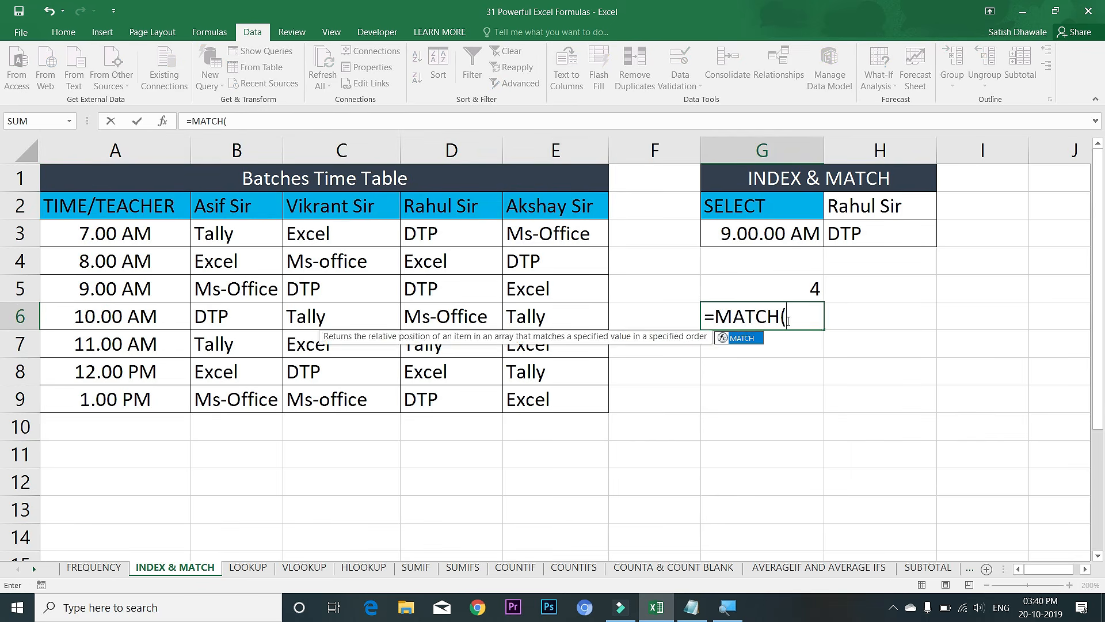
{"action": "left_click", "coordinate": [898, 206]}
{"action": "type", "text": ","}
{"action": "left_click_drag", "start_coordinate": [107, 207], "coordinate": [555, 205]}
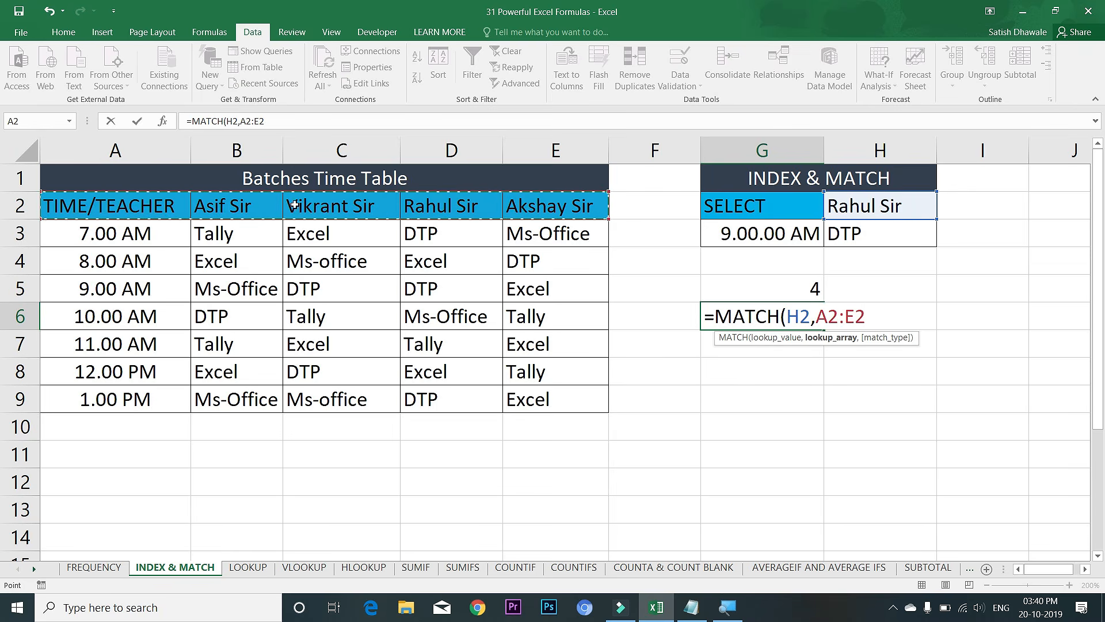
{"action": "type", "text": ","}
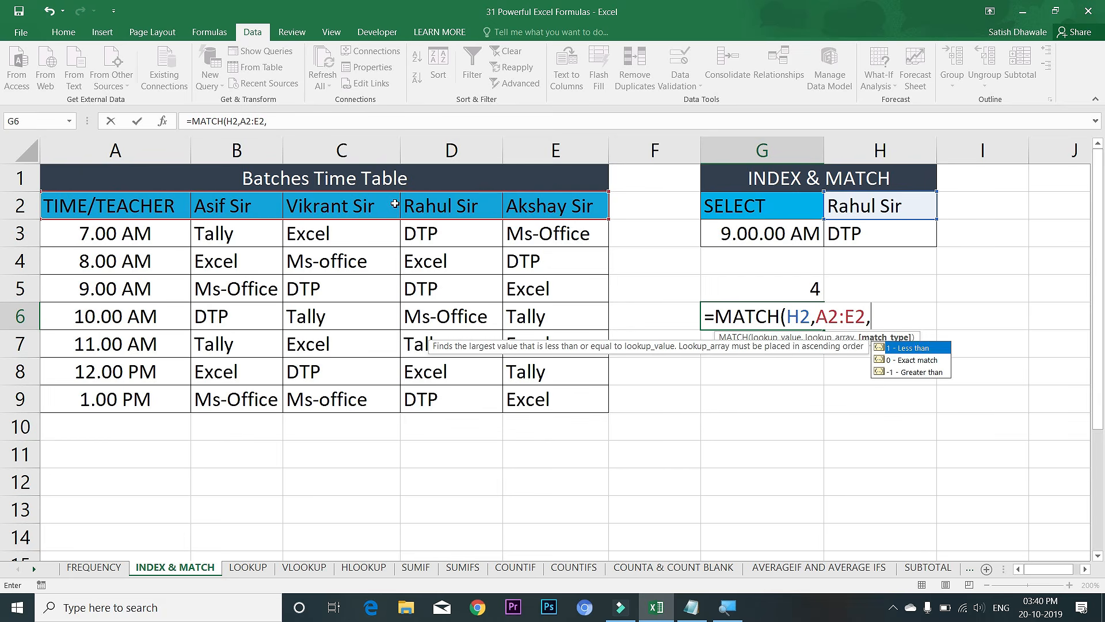
{"action": "type", "text": "0)"}
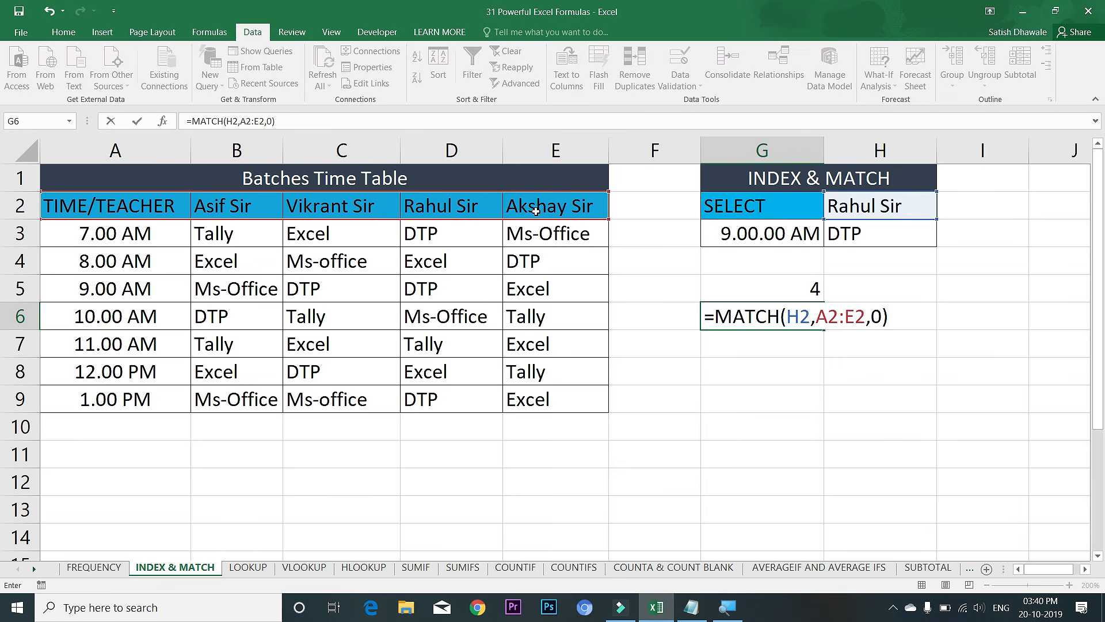
{"action": "key", "text": "Return"}
{"action": "left_click", "coordinate": [780, 316]}
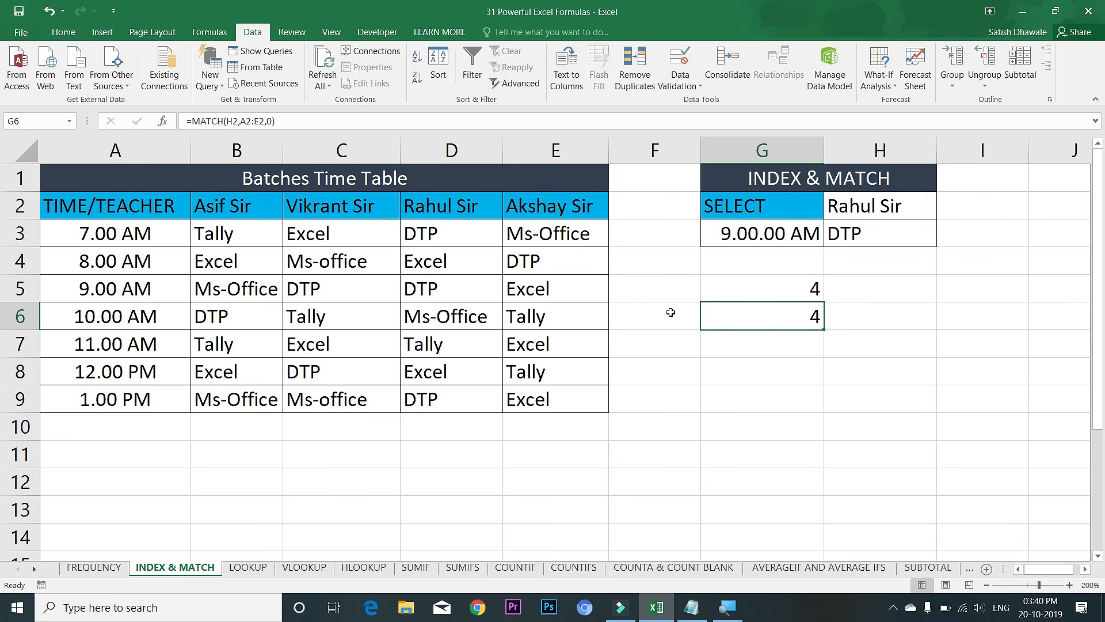
- Label the two MATCH results by entering "col num" in F6 and "row no" in F5
{"action": "left_click", "coordinate": [671, 313]}
{"action": "type", "text": "col"}
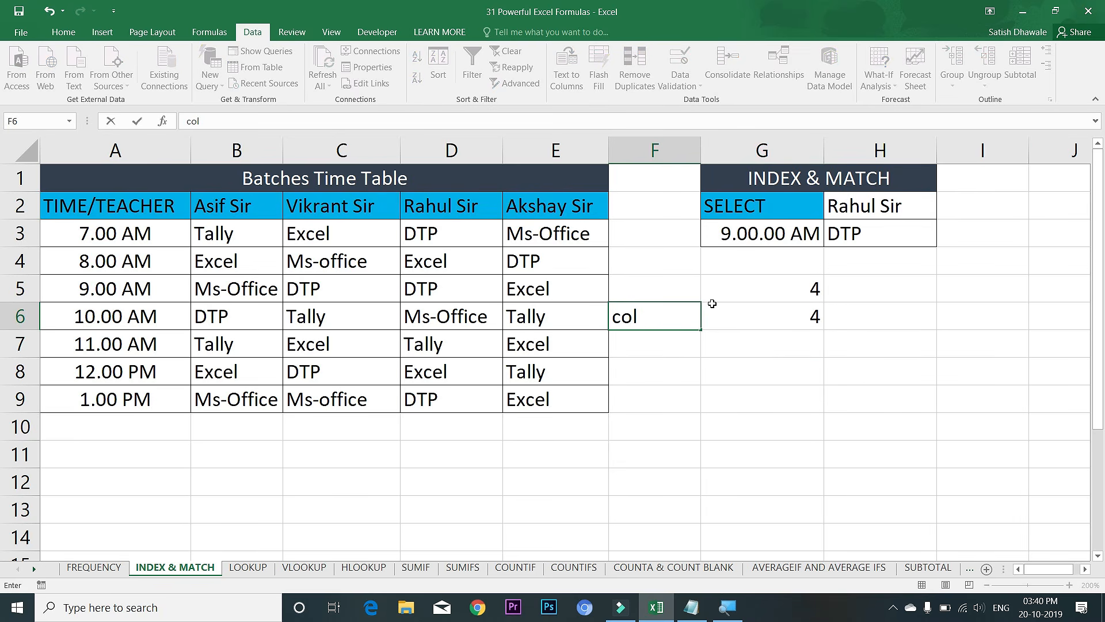
{"action": "type", "text": " num"}
{"action": "key", "text": "Return"}
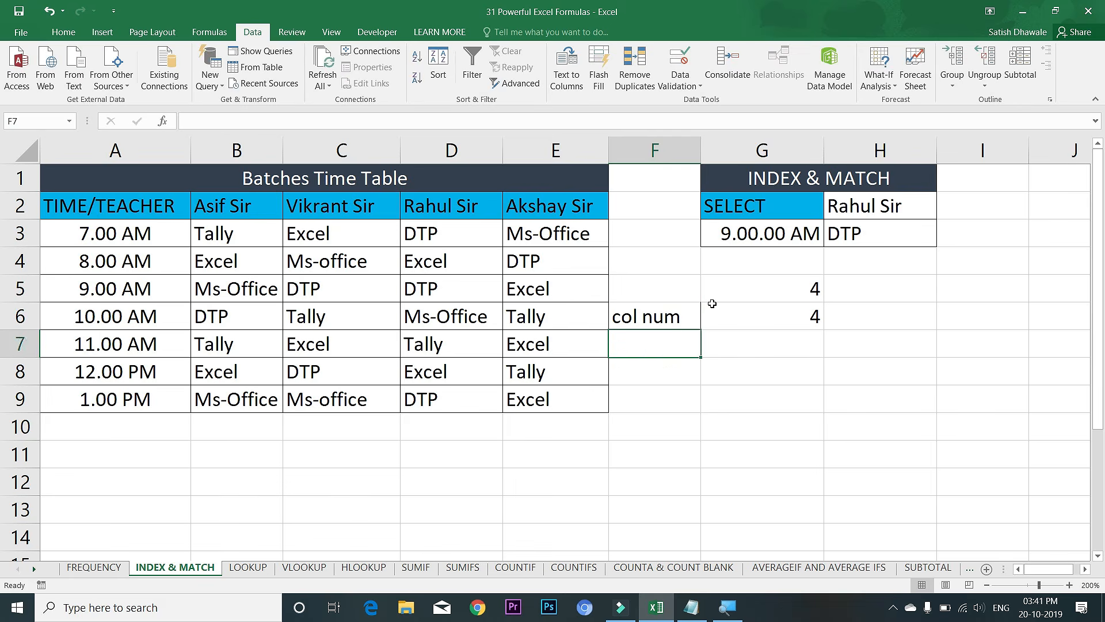
{"action": "key", "text": "Up"}
{"action": "key", "text": "Up"}
{"action": "type", "text": "row no"}
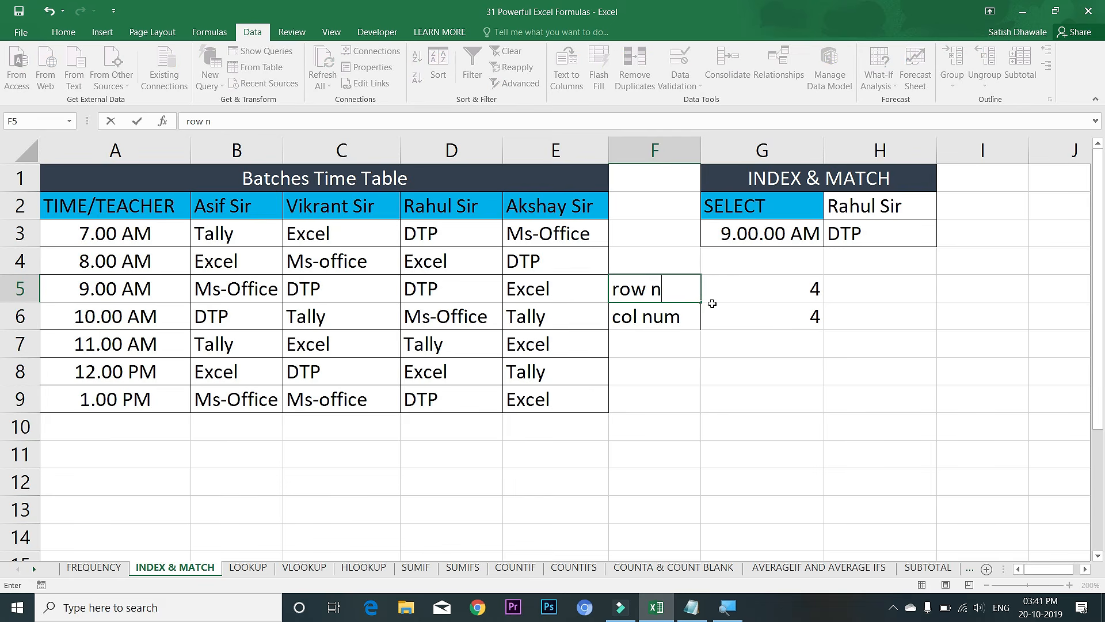
{"action": "key", "text": "Return"}
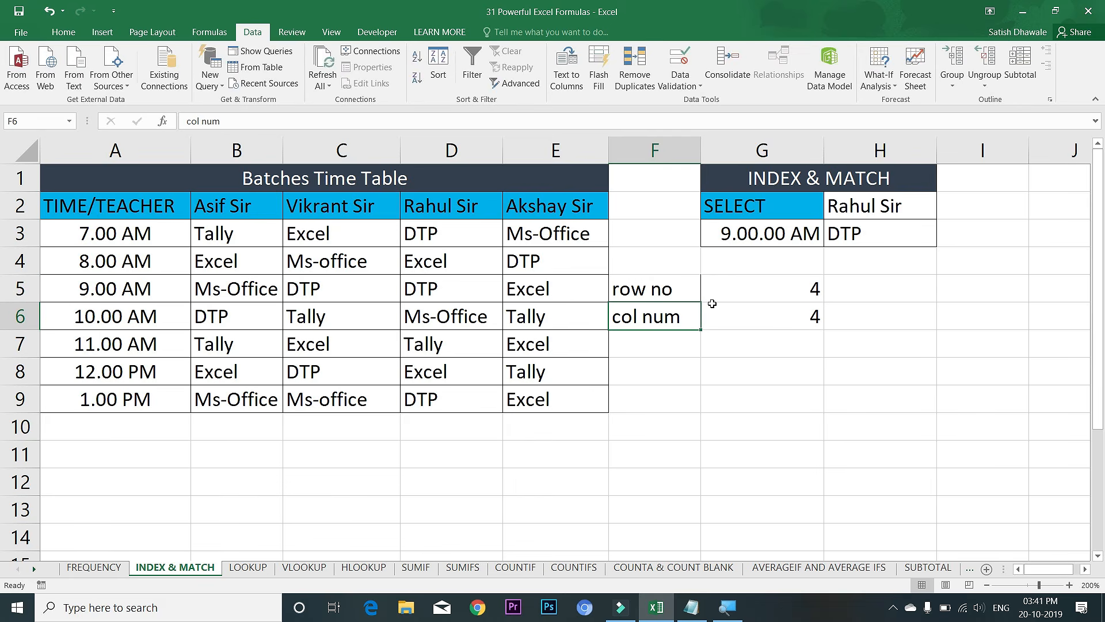
- Set the time in G3 to 1.00 PM from its drop-down and check the row number in G5 against A2:A9
{"action": "left_click", "coordinate": [797, 238]}
{"action": "left_click", "coordinate": [830, 240]}
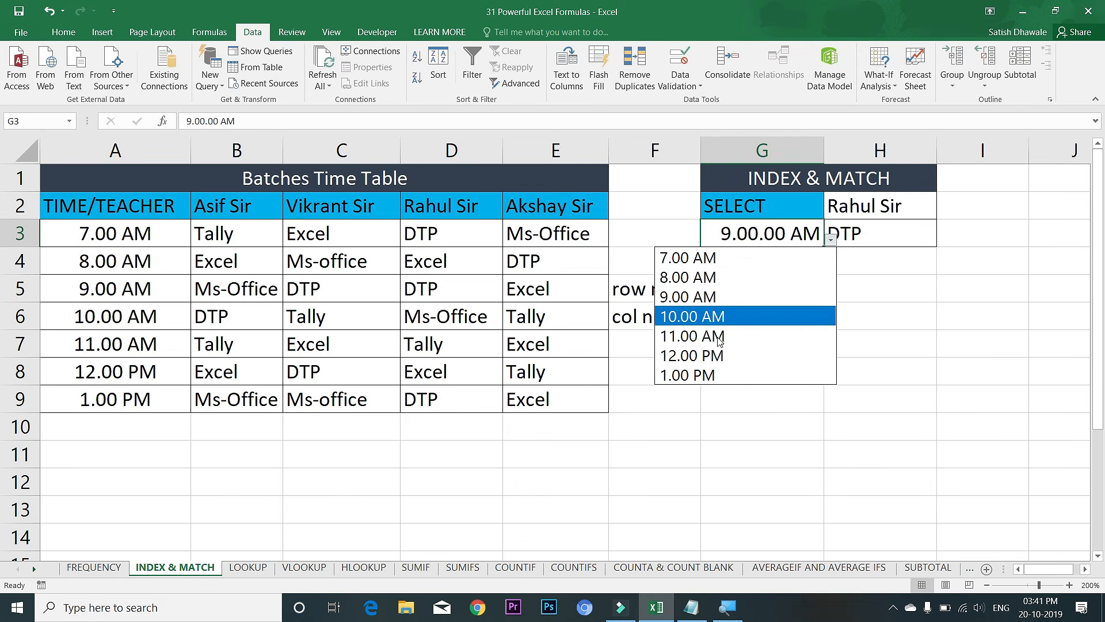
{"action": "left_click", "coordinate": [706, 374]}
{"action": "left_click", "coordinate": [720, 286]}
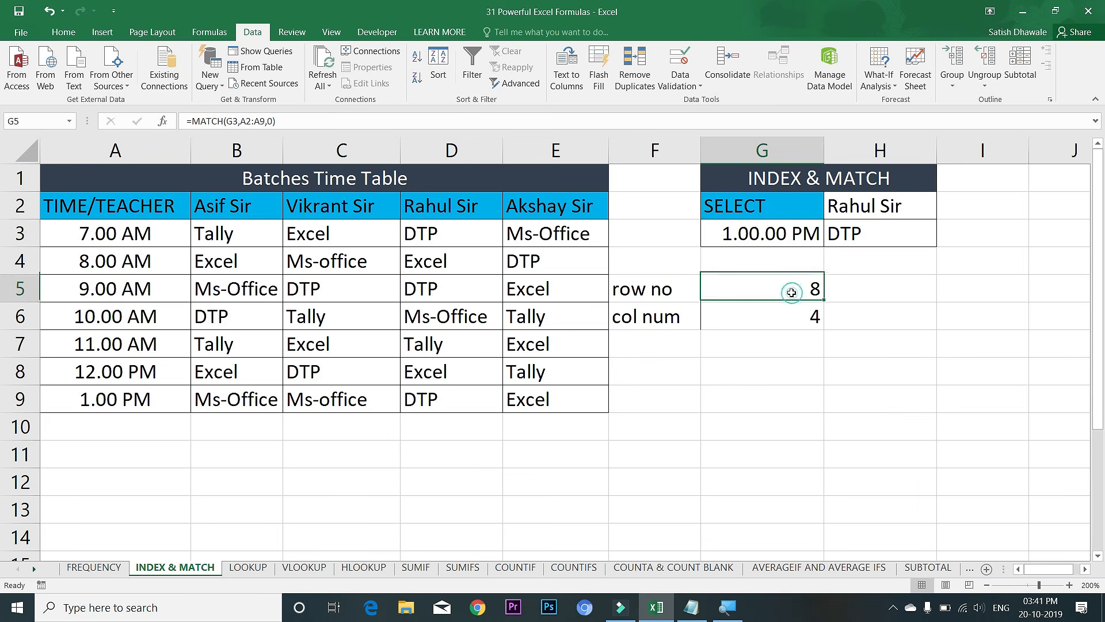
{"action": "left_click_drag", "start_coordinate": [137, 398], "coordinate": [109, 400]}
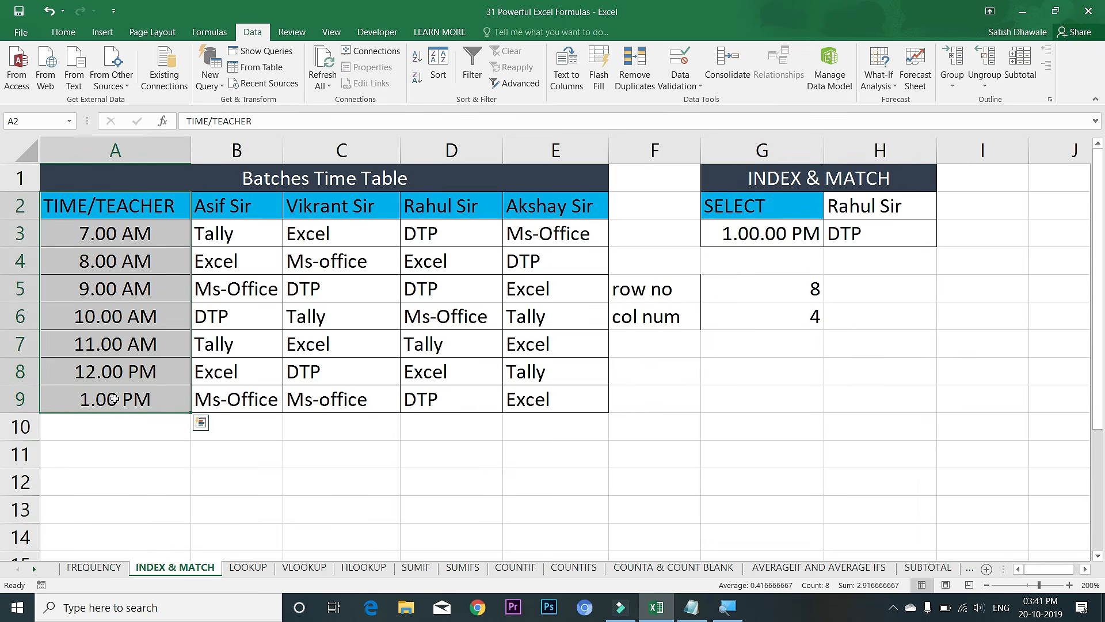
{"action": "left_click", "coordinate": [111, 399]}
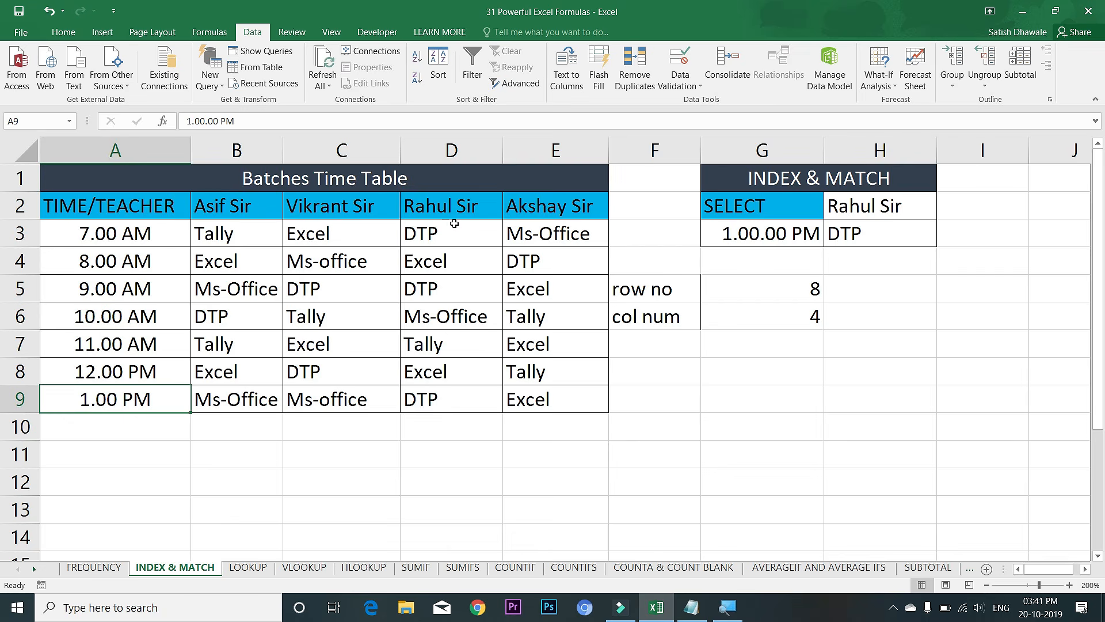
- Choose the fourth teacher in H2's drop-down and compare the column number in G6 with the header row A2:E2
{"action": "left_click", "coordinate": [894, 207]}
{"action": "left_click", "coordinate": [944, 212]}
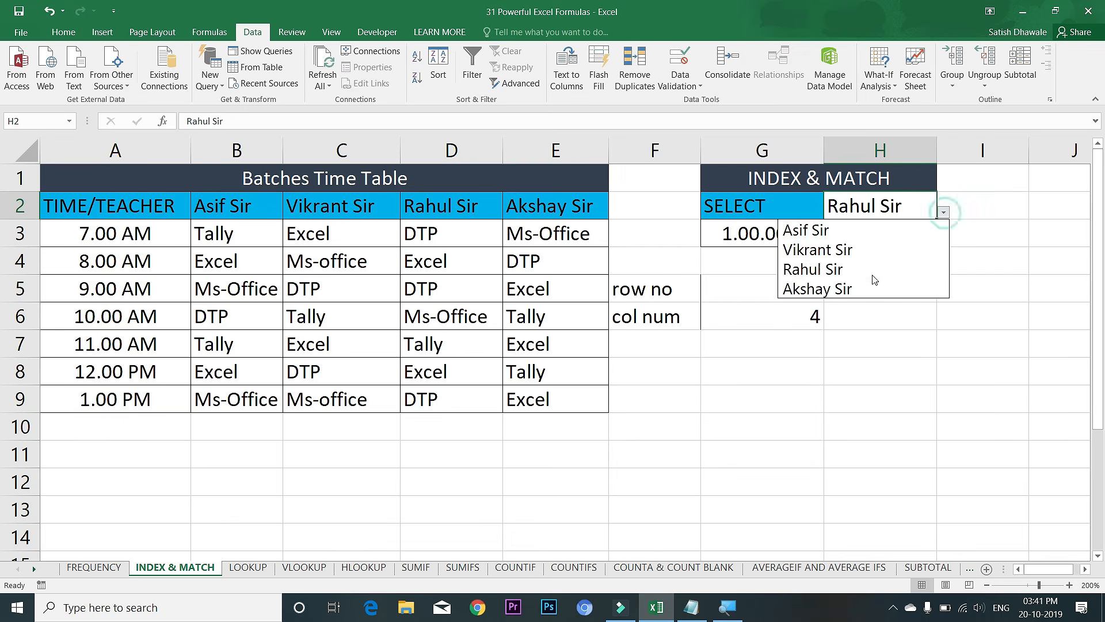
{"action": "left_click", "coordinate": [862, 290]}
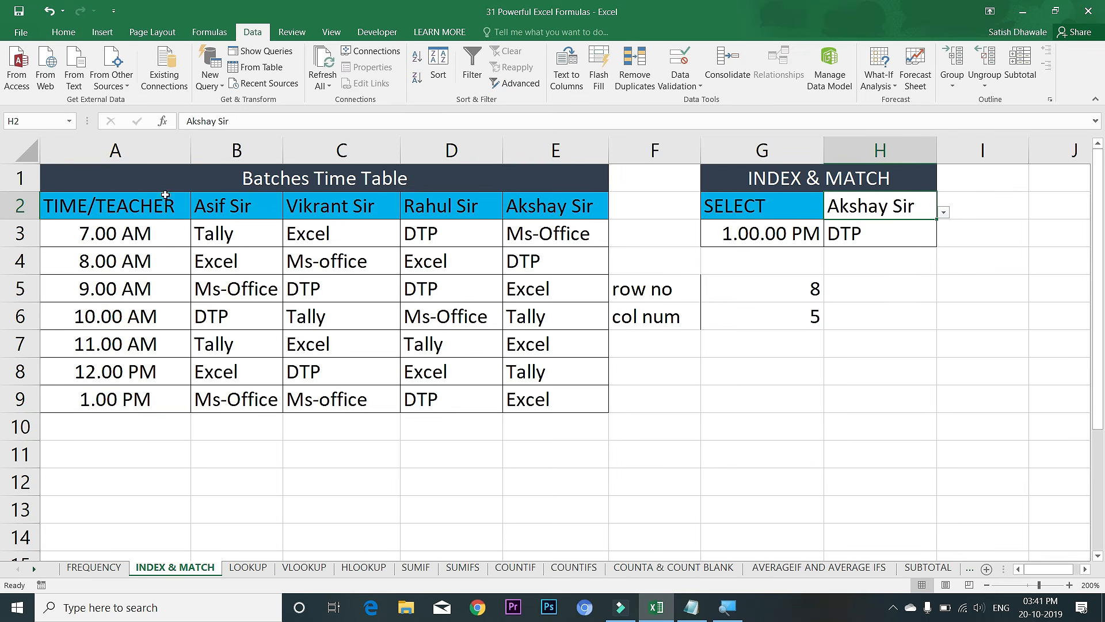
{"action": "left_click_drag", "start_coordinate": [131, 208], "coordinate": [553, 209]}
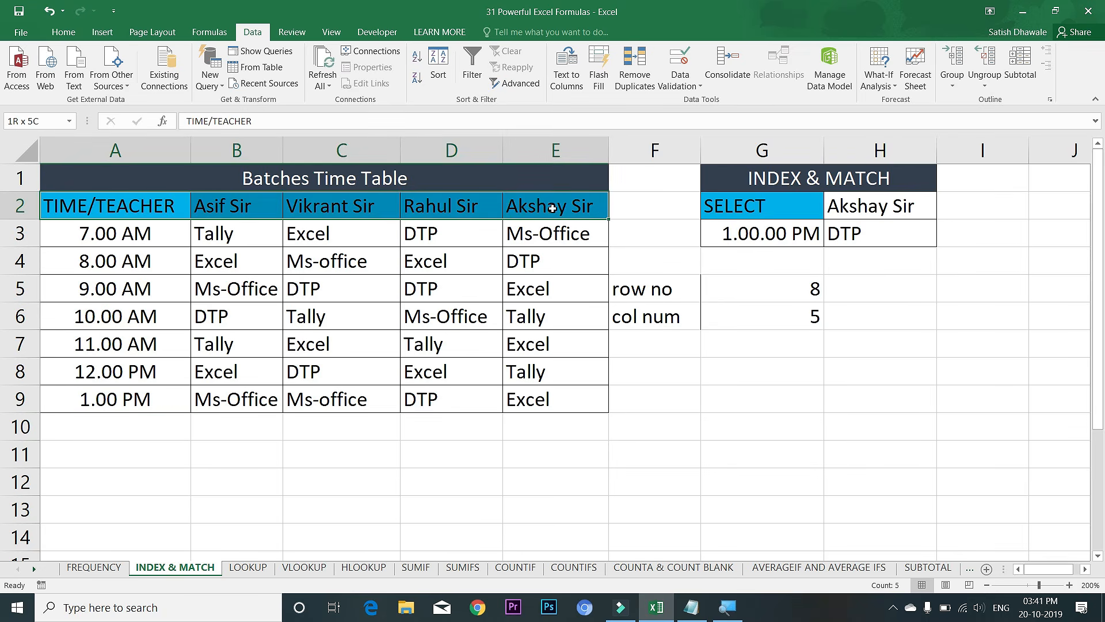
{"action": "left_click", "coordinate": [804, 324]}
{"action": "left_click", "coordinate": [801, 289]}
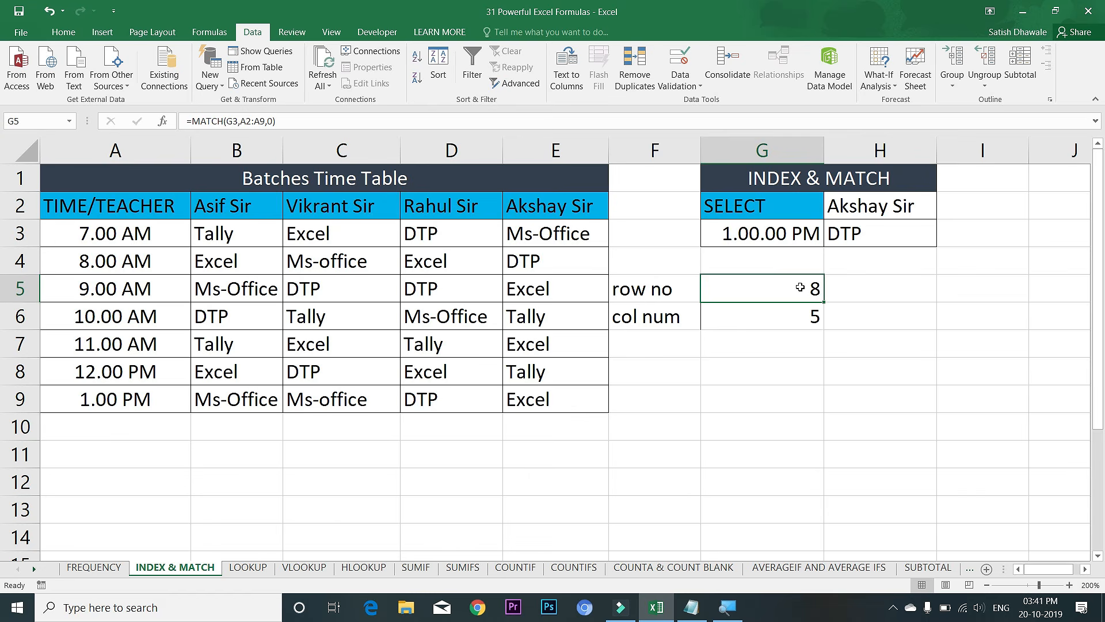
- Replace the fixed row and column numbers in H3's formula with cell references to make it =INDEX(A2:E9,G5,G6)
{"action": "left_click", "coordinate": [879, 237]}
{"action": "double_click", "coordinate": [879, 237]}
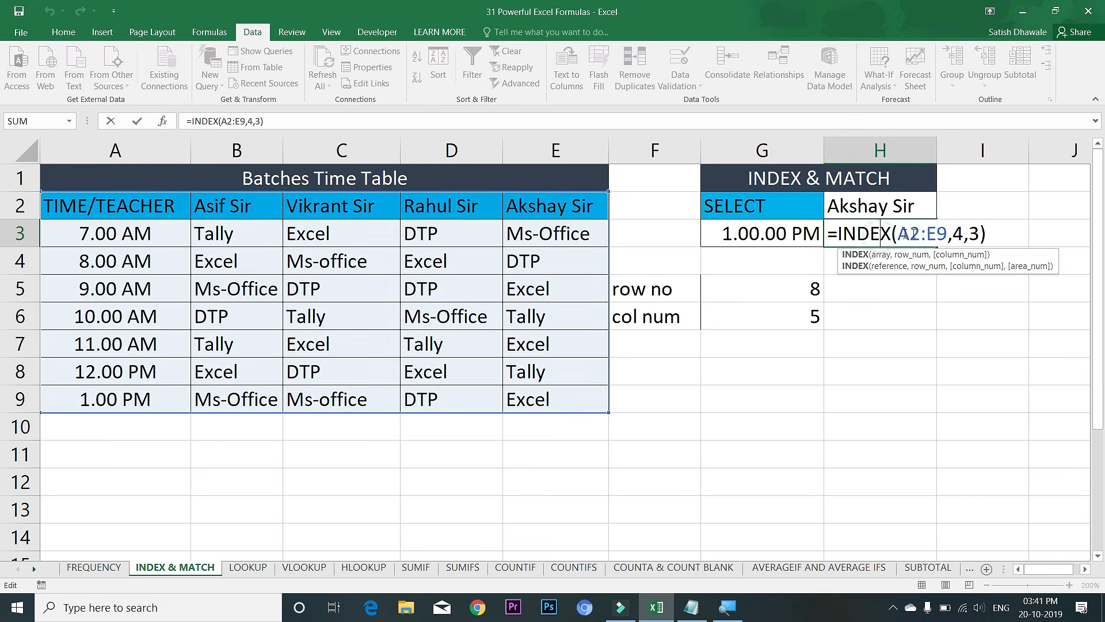
{"action": "double_click", "coordinate": [957, 233]}
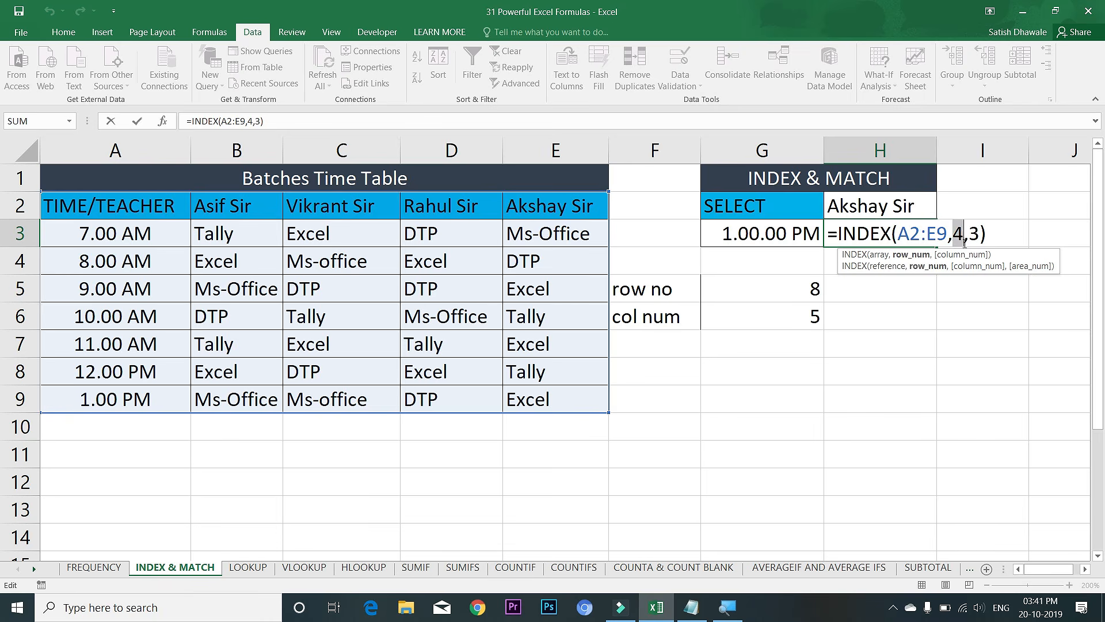
{"action": "left_click", "coordinate": [799, 295]}
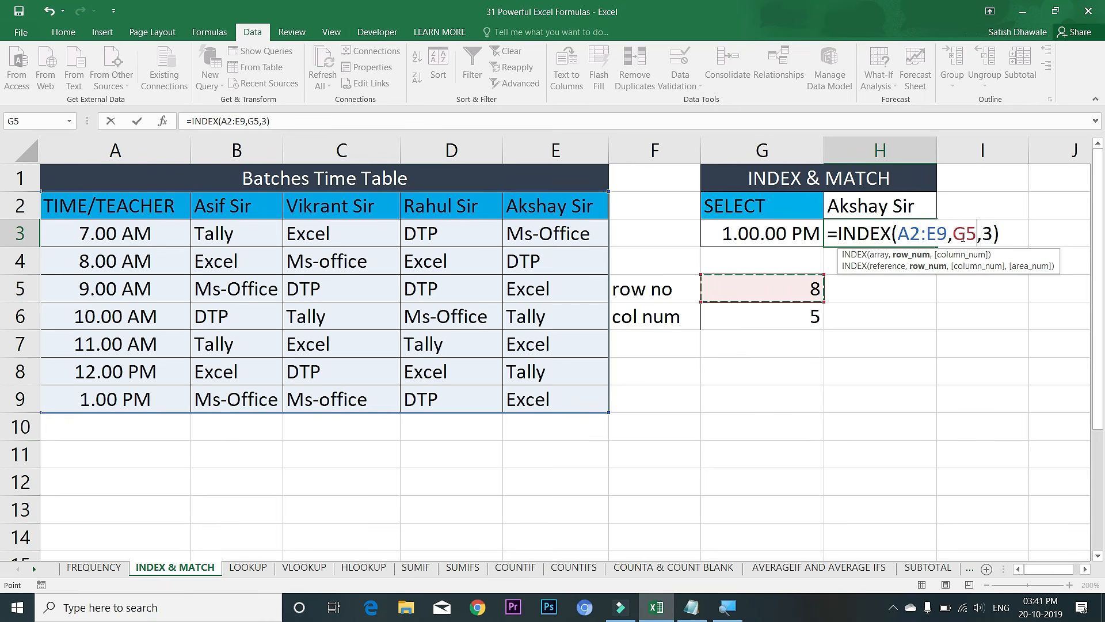
{"action": "double_click", "coordinate": [987, 233]}
{"action": "key", "text": "BackSpace"}
{"action": "left_click", "coordinate": [765, 315]}
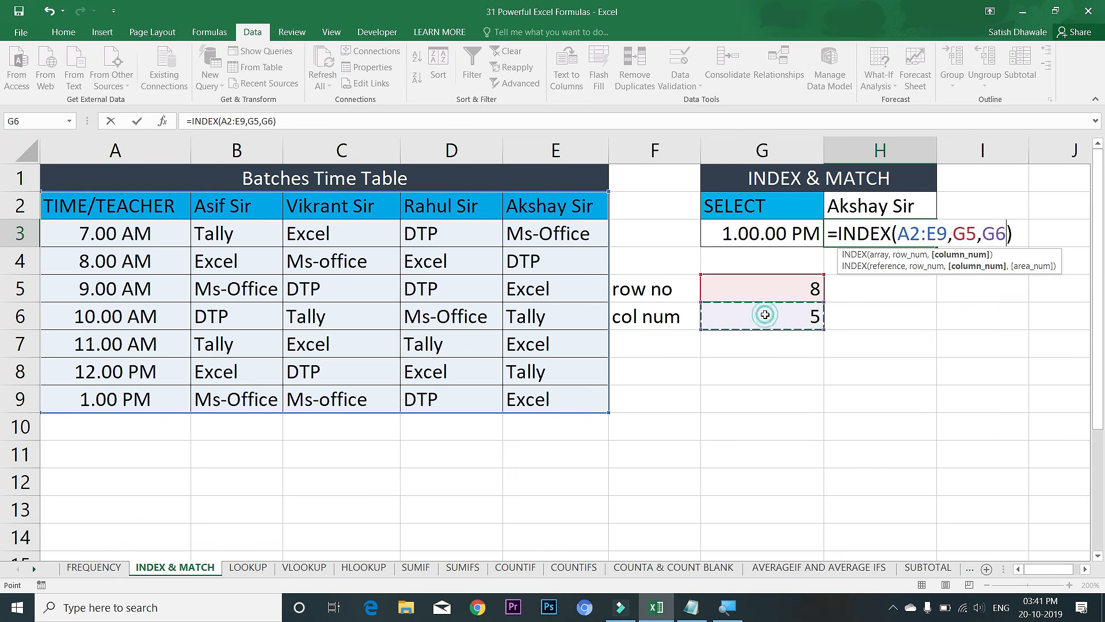
{"action": "key", "text": "Return"}
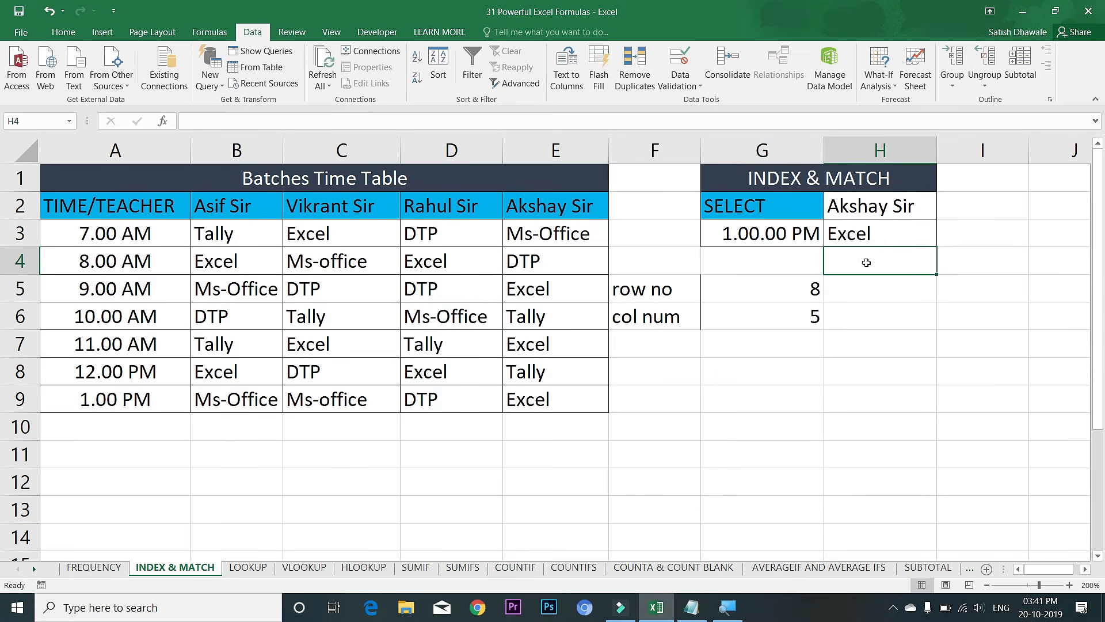
- Choose the first teacher in H2's drop-down and compare the subject in H3 with the timetable's 1.00 PM row
{"action": "left_click", "coordinate": [887, 232]}
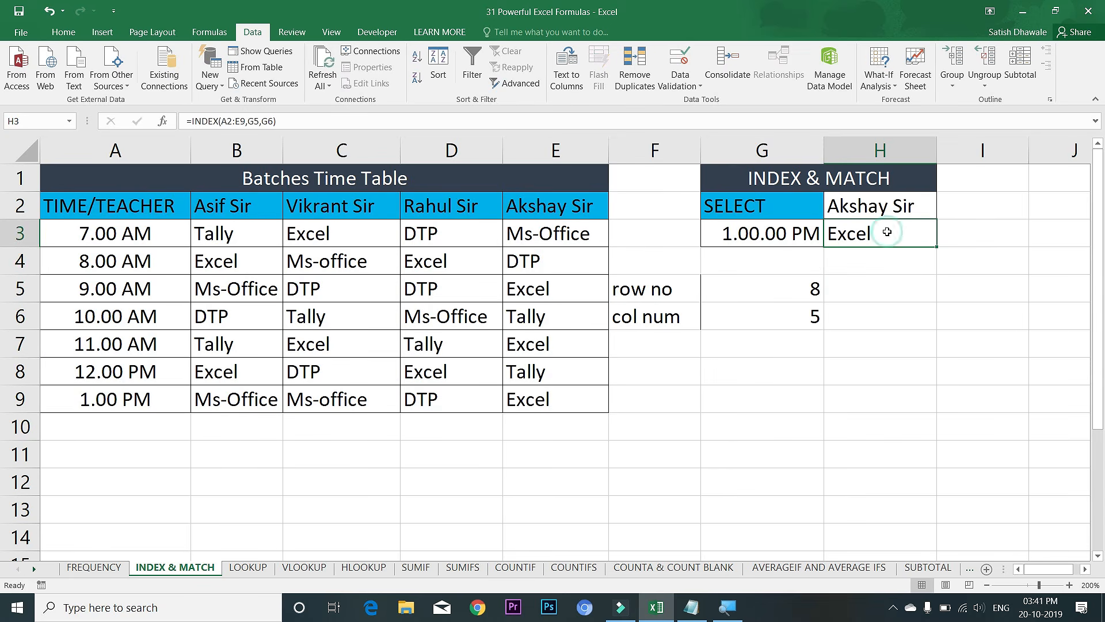
{"action": "left_click", "coordinate": [902, 206]}
{"action": "left_click", "coordinate": [943, 212]}
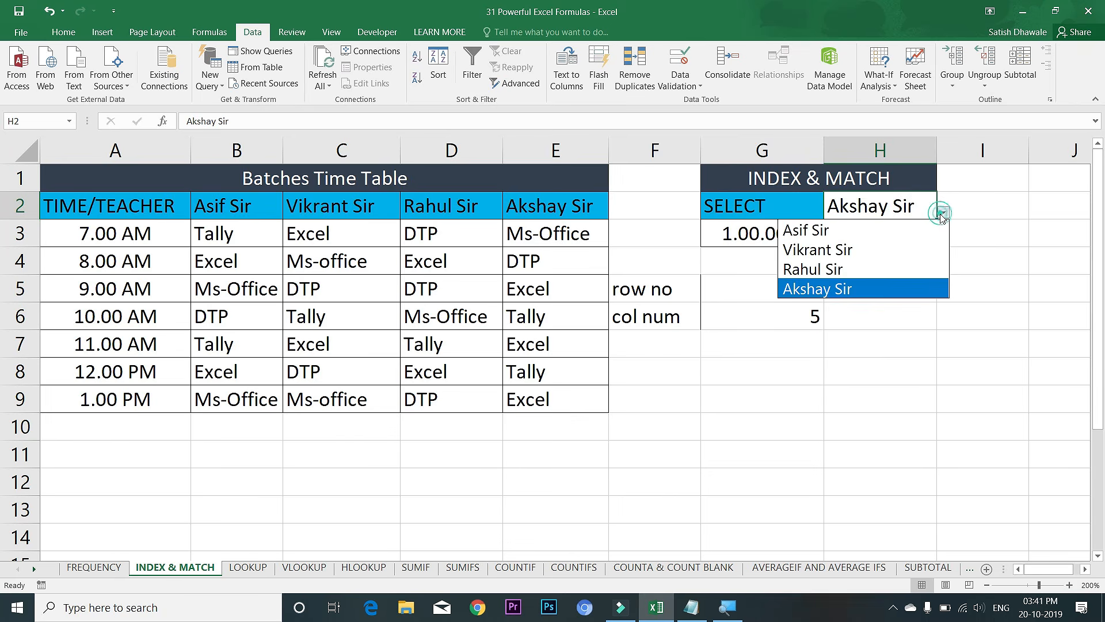
{"action": "left_click", "coordinate": [875, 231]}
{"action": "left_click", "coordinate": [766, 236]}
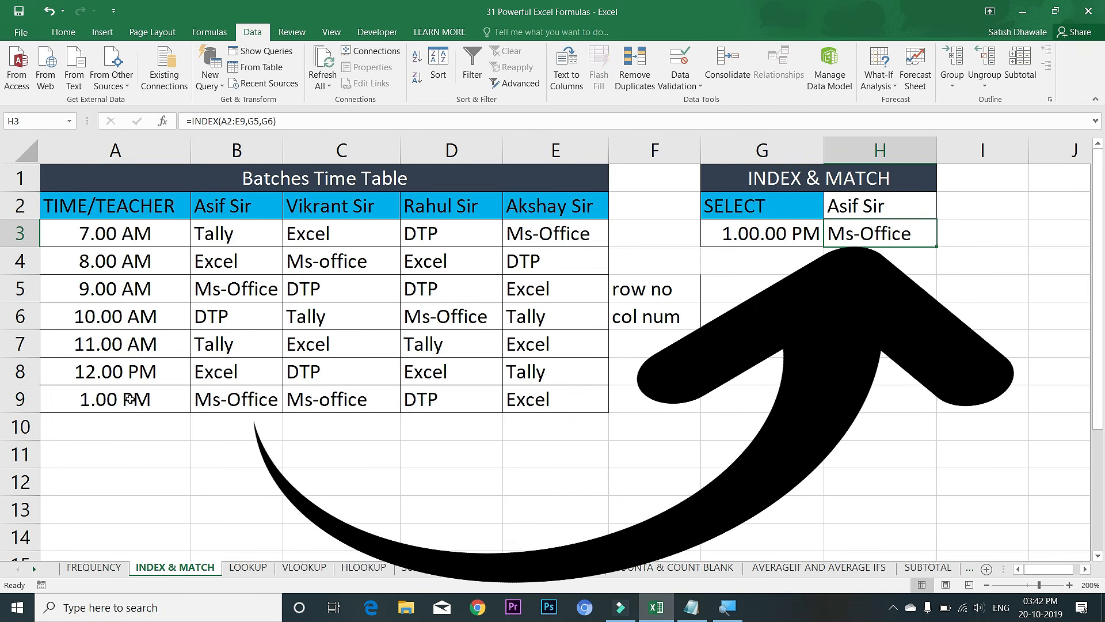
{"action": "left_click_drag", "start_coordinate": [123, 408], "coordinate": [218, 410]}
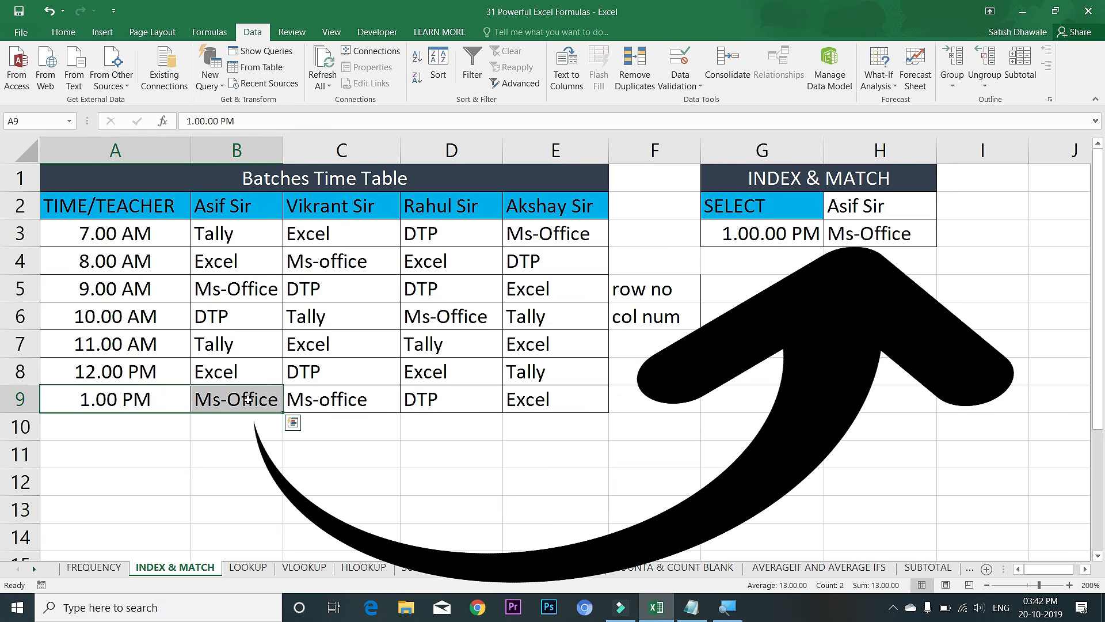
{"action": "left_click", "coordinate": [245, 401]}
{"action": "left_click", "coordinate": [888, 228]}
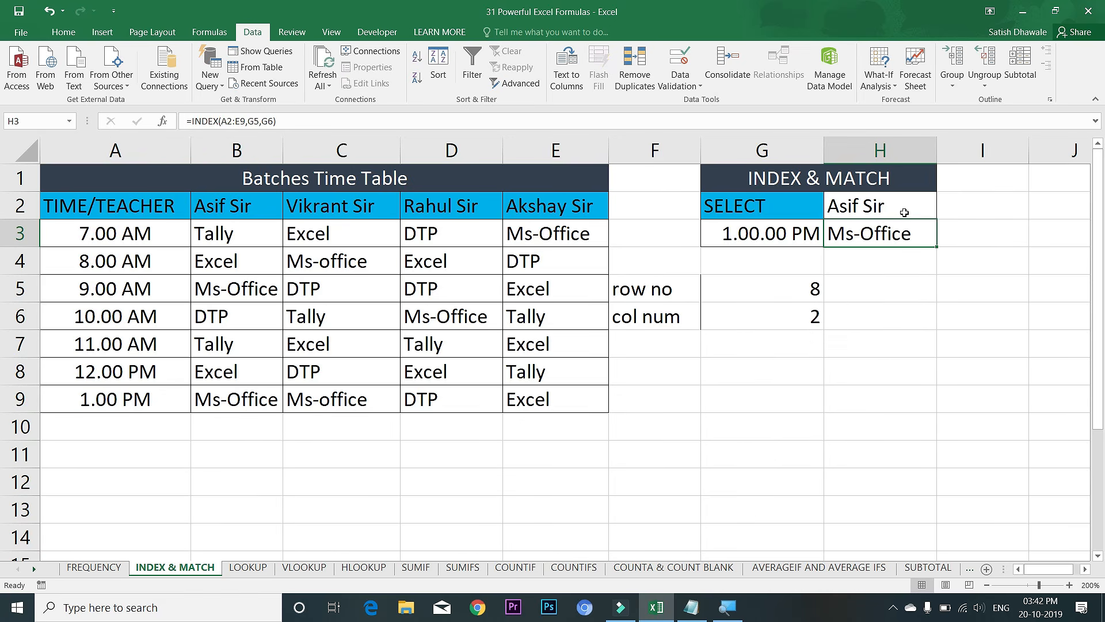
- Examine the MATCH helper cells G5 and G6 that supply the row and column numbers to H3's INDEX formula
{"action": "left_click", "coordinate": [806, 295]}
{"action": "left_click", "coordinate": [806, 318]}
{"action": "left_click", "coordinate": [902, 235]}
{"action": "left_click_drag", "start_coordinate": [806, 284], "coordinate": [810, 317]}
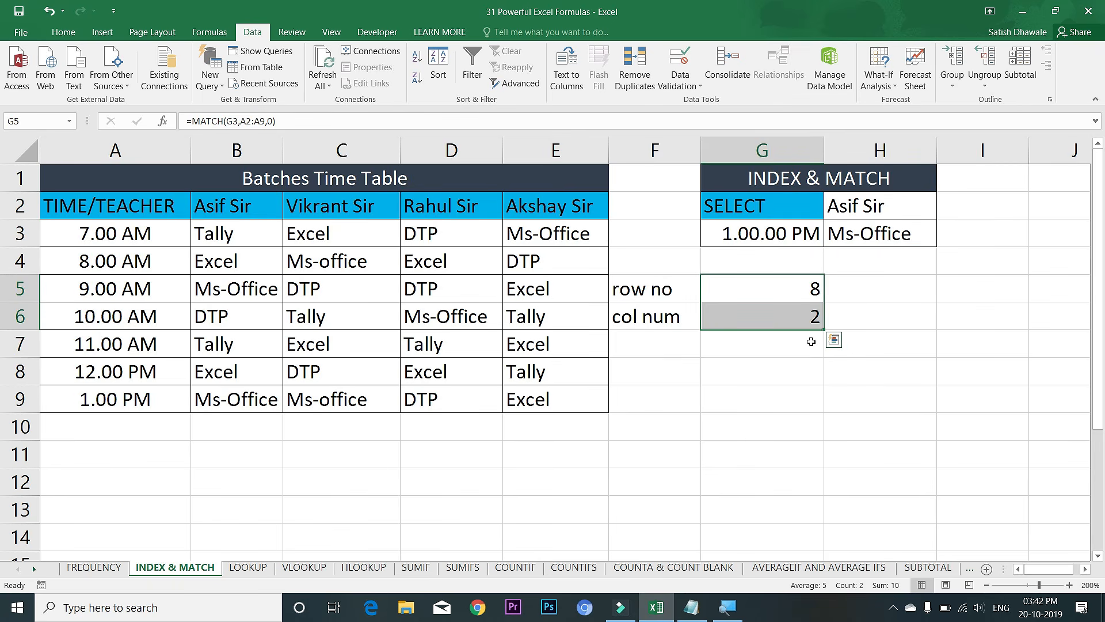
- Replace the G5 reference in H3's INDEX formula with the nested function MATCH(G3,A2:A9,0)
{"action": "double_click", "coordinate": [910, 238]}
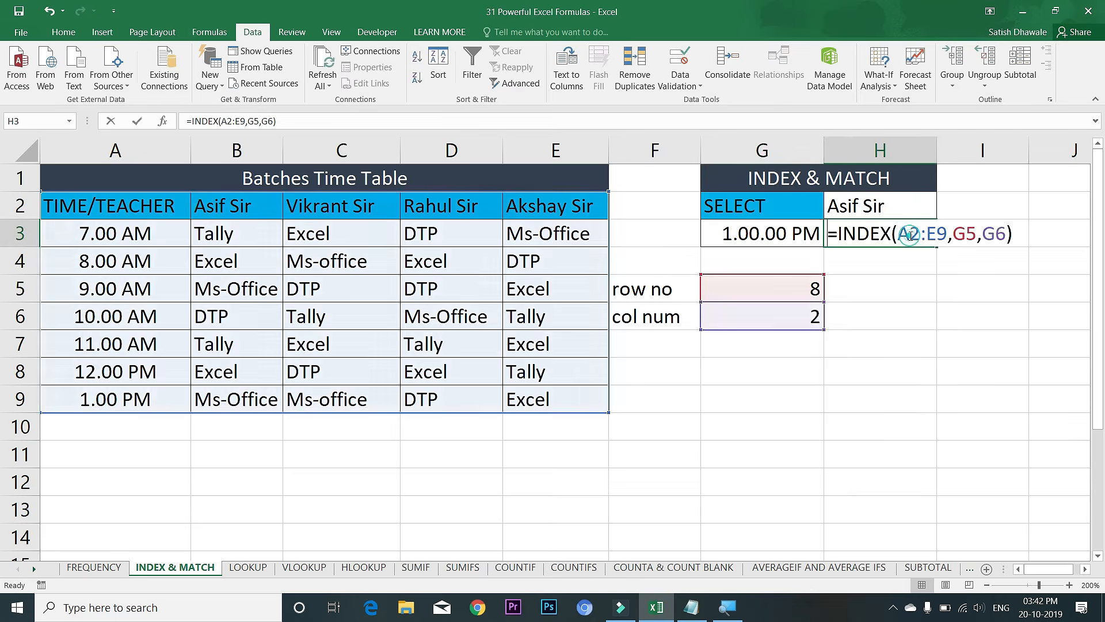
{"action": "left_click_drag", "start_coordinate": [957, 233], "coordinate": [976, 236]}
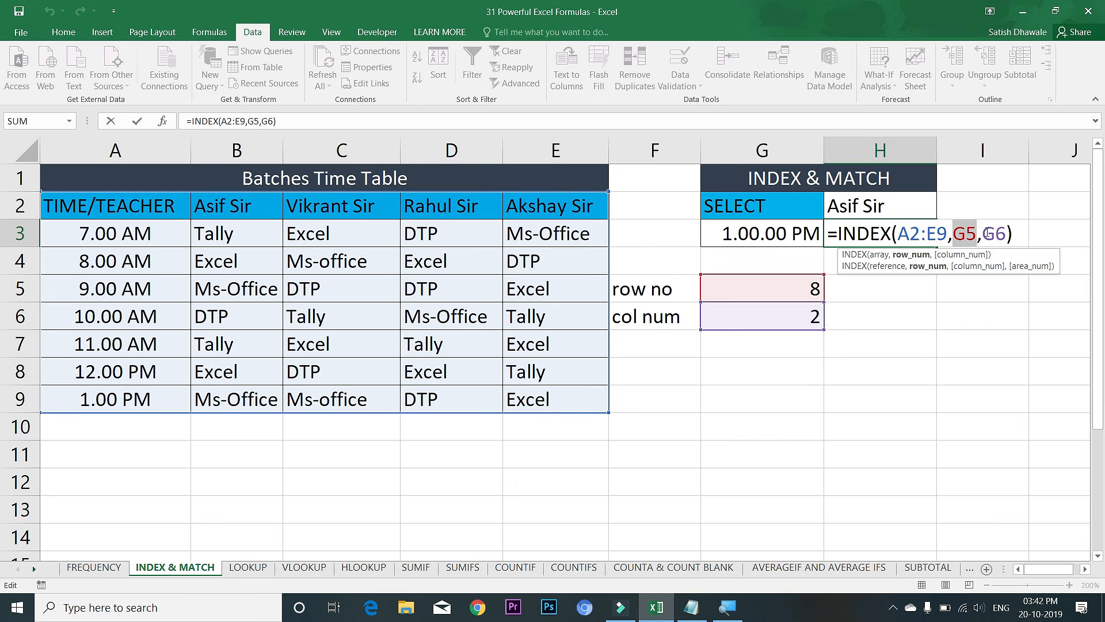
{"action": "key", "text": "BackSpace"}
{"action": "type", "text": "mat"}
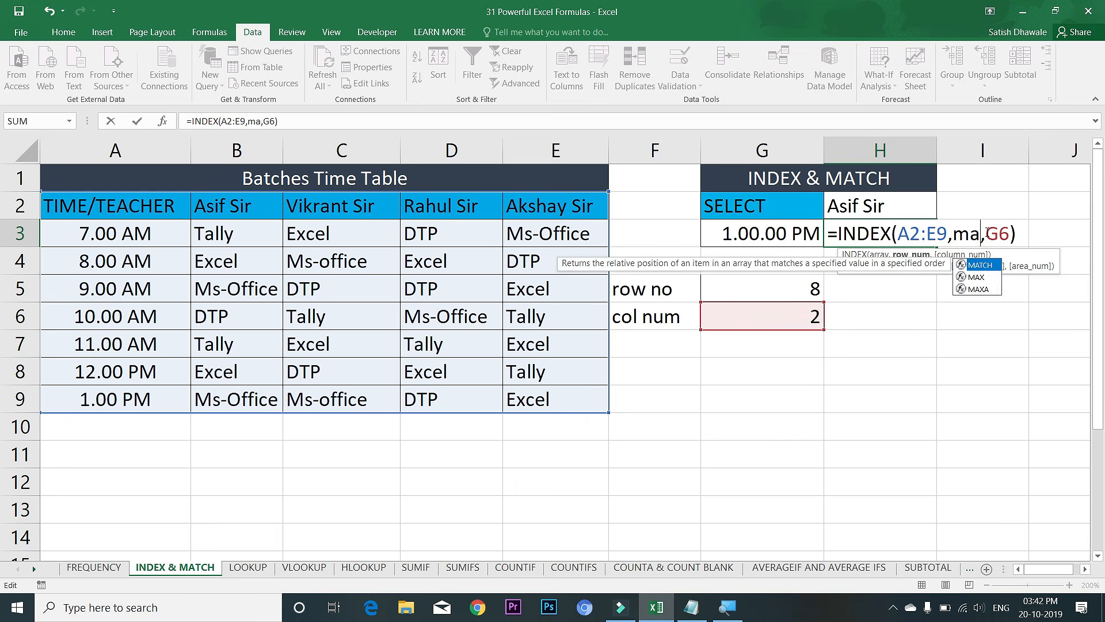
{"action": "key", "text": "Tab"}
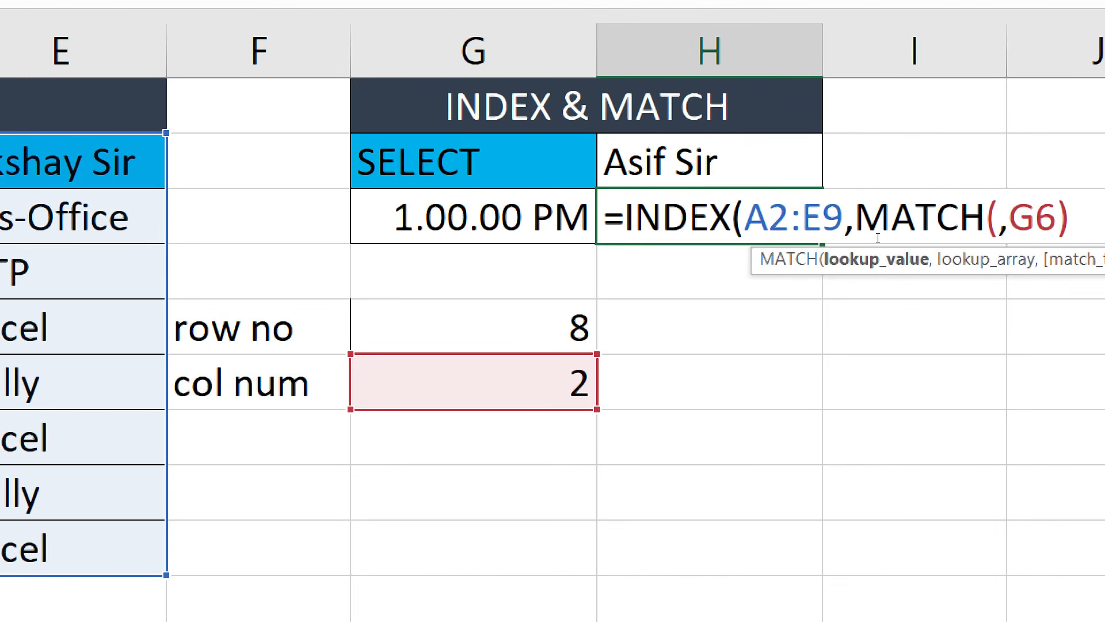
{"action": "left_click", "coordinate": [477, 218]}
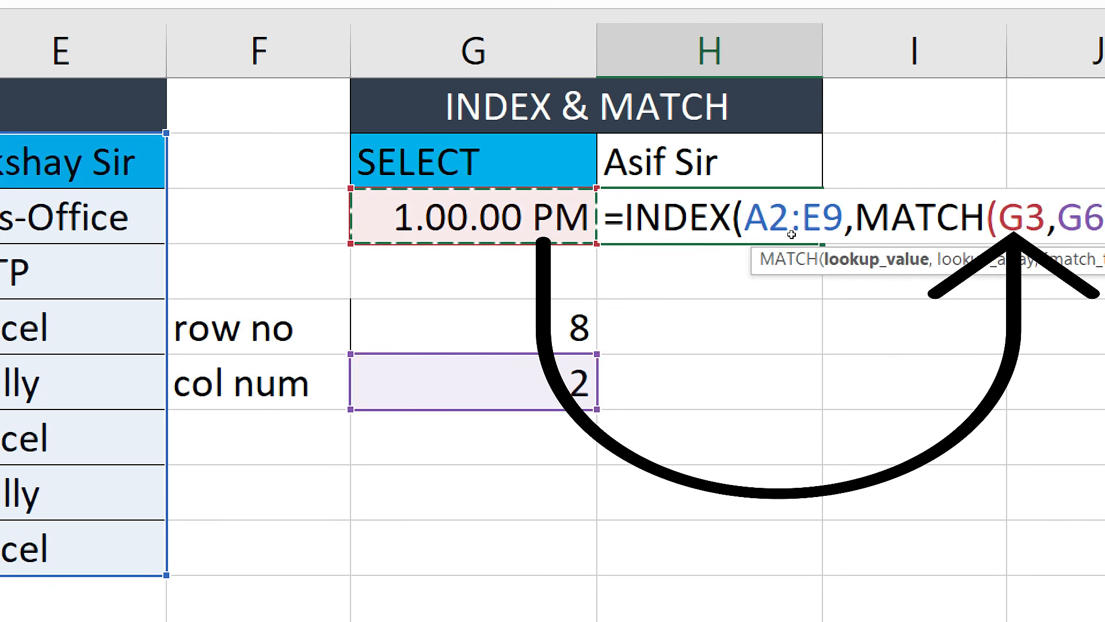
{"action": "type", "text": ","}
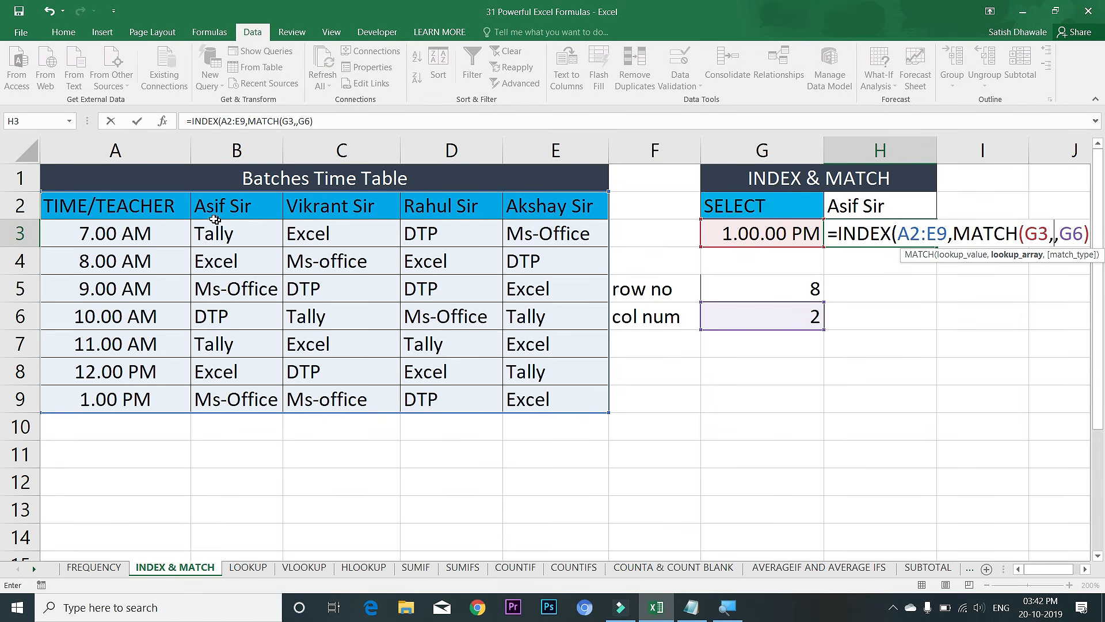
{"action": "left_click_drag", "start_coordinate": [141, 205], "coordinate": [138, 397]}
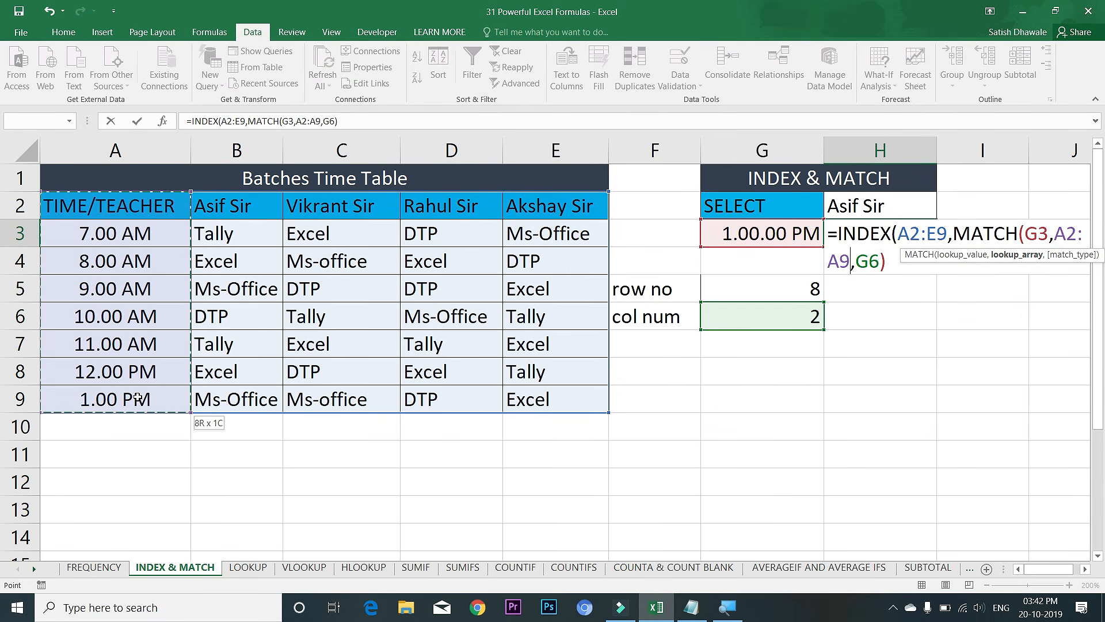
{"action": "type", "text": ",0)"}
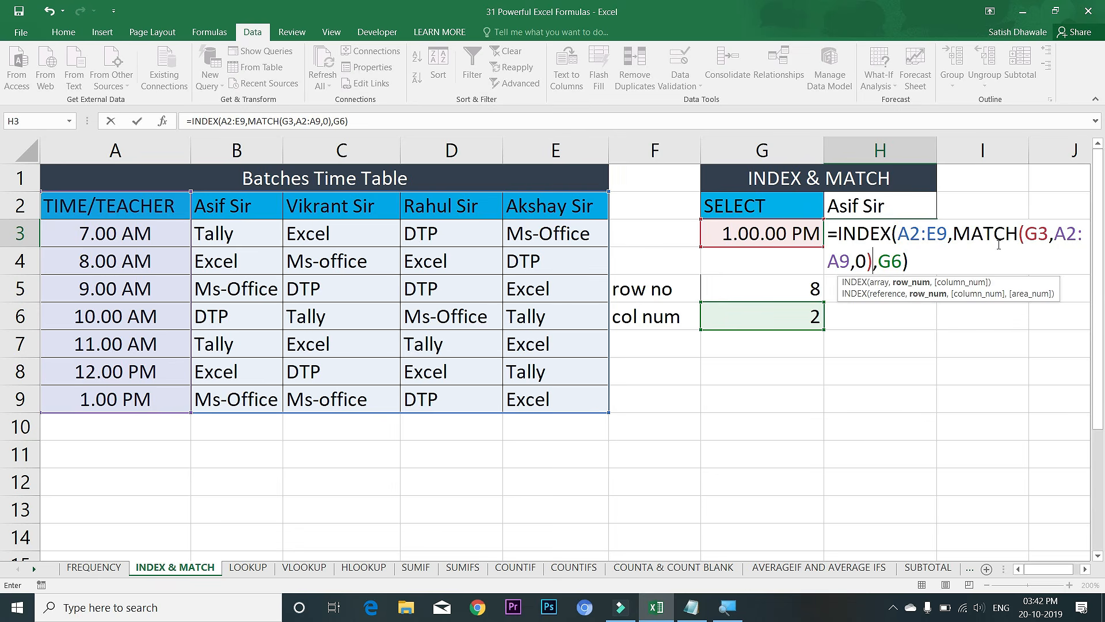
- Replace G6 in H3's formula with MATCH(H2,A2:E2,0), completing =INDEX(A2:E9,MATCH(G3,A2:A9,0),MATCH(H2,A2:E2,0))
{"action": "left_click_drag", "start_coordinate": [953, 233], "coordinate": [900, 260]}
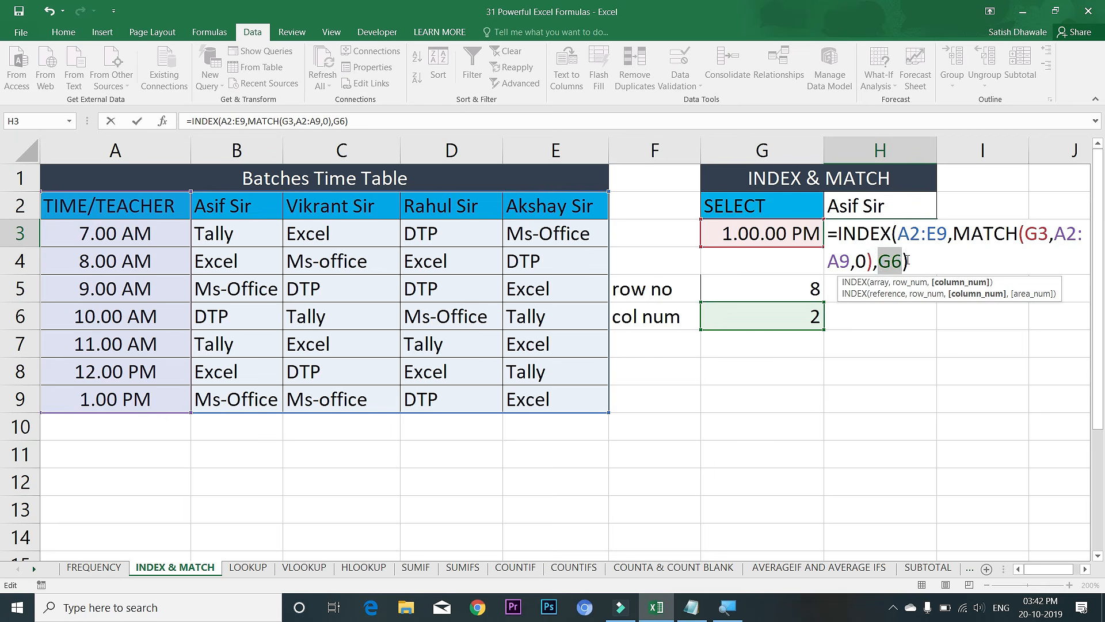
{"action": "key", "text": "BackSpace"}
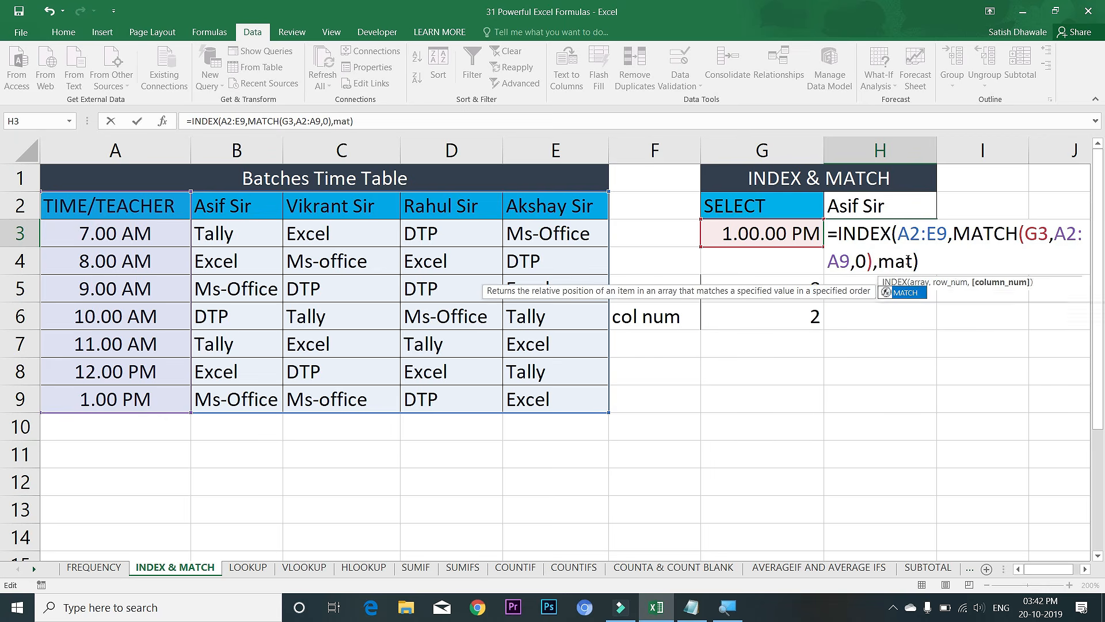
{"action": "key", "text": "Tab"}
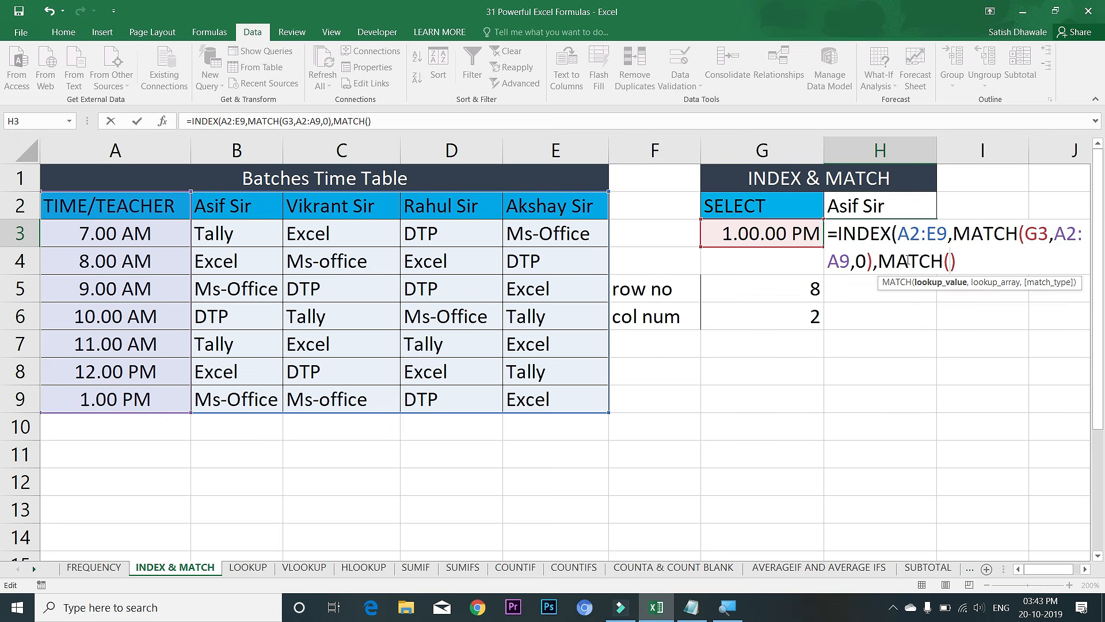
{"action": "left_click", "coordinate": [875, 207]}
{"action": "type", "text": ","}
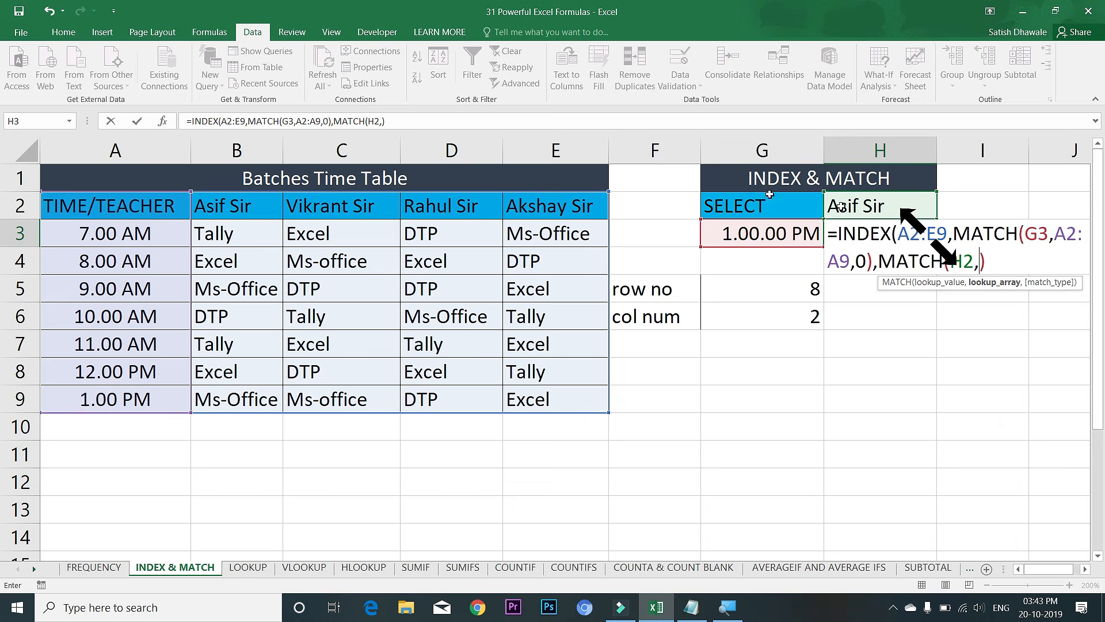
{"action": "left_click_drag", "start_coordinate": [183, 206], "coordinate": [522, 205]}
{"action": "type", "text": ","}
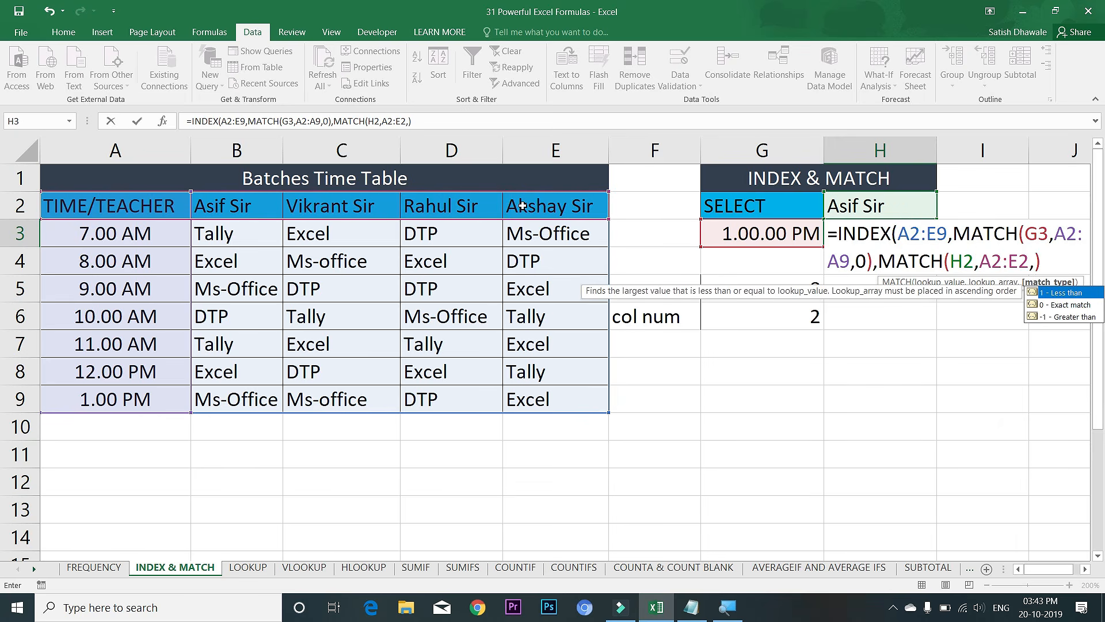
{"action": "type", "text": "0)"}
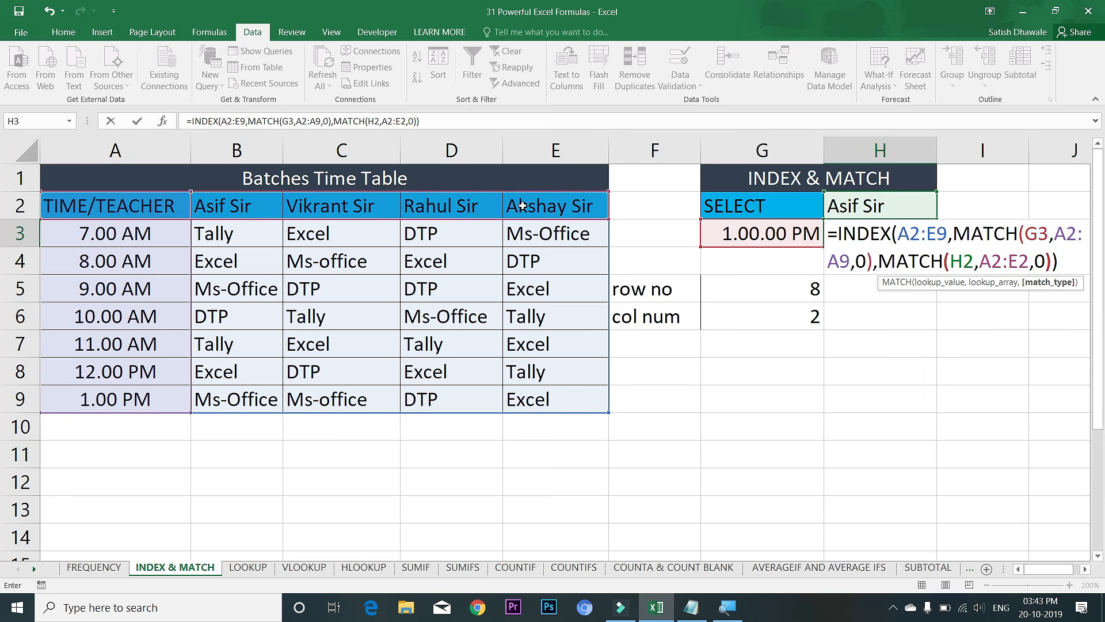
{"action": "key", "text": "Return"}
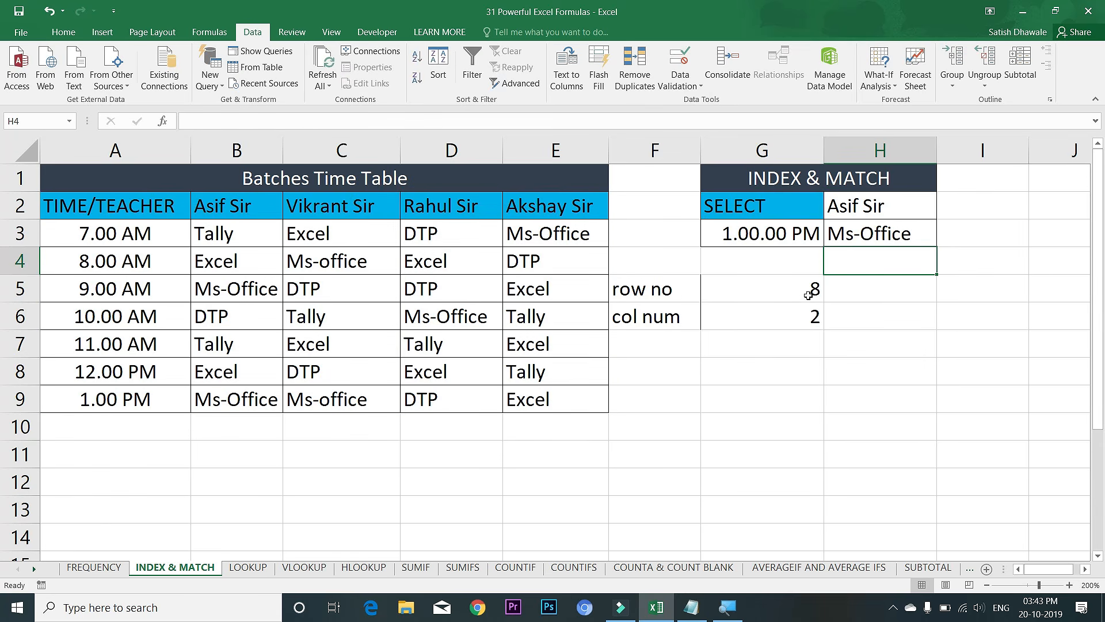
- Choose the second teacher in H2's drop-down and 8.00 AM in G3's, and check the subject in H3
{"action": "left_click", "coordinate": [883, 207]}
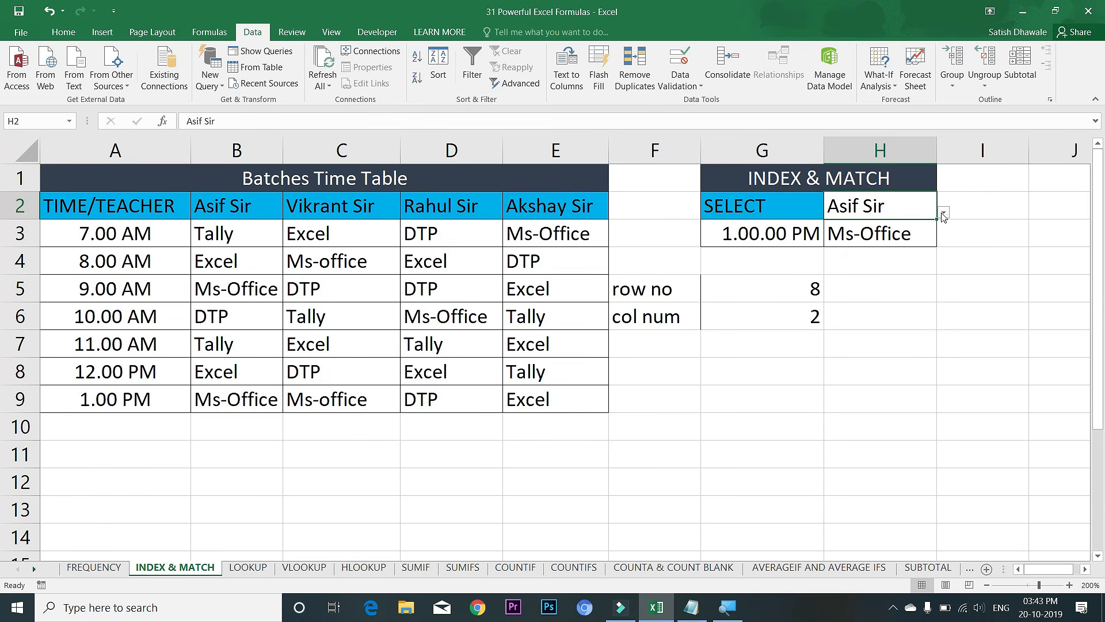
{"action": "left_click", "coordinate": [943, 212]}
{"action": "left_click", "coordinate": [855, 254]}
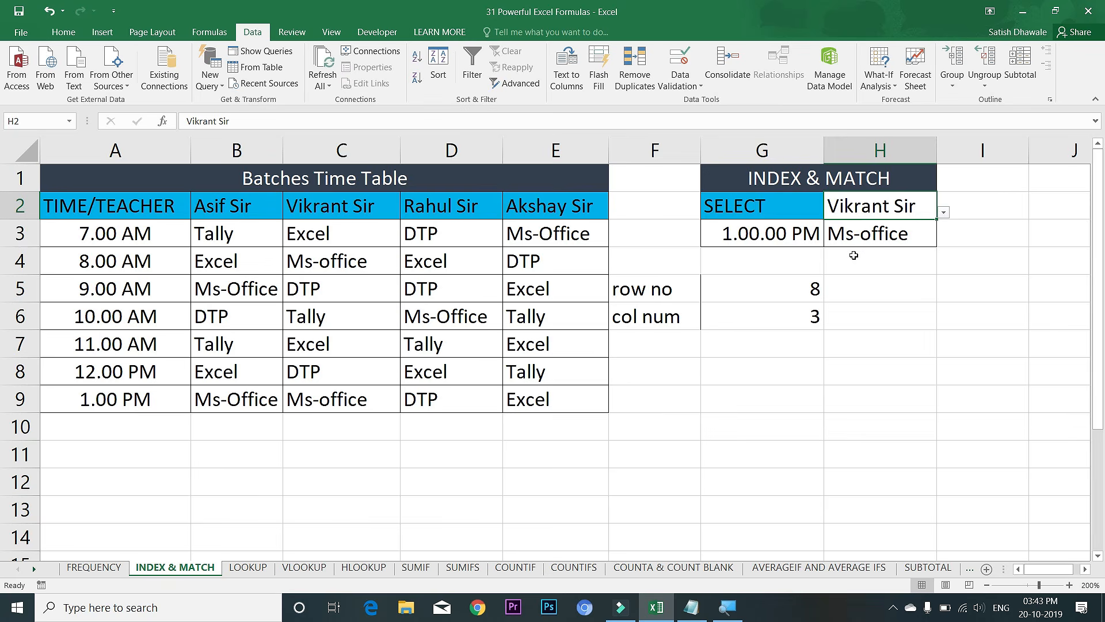
{"action": "left_click", "coordinate": [796, 235]}
{"action": "left_click", "coordinate": [830, 242]}
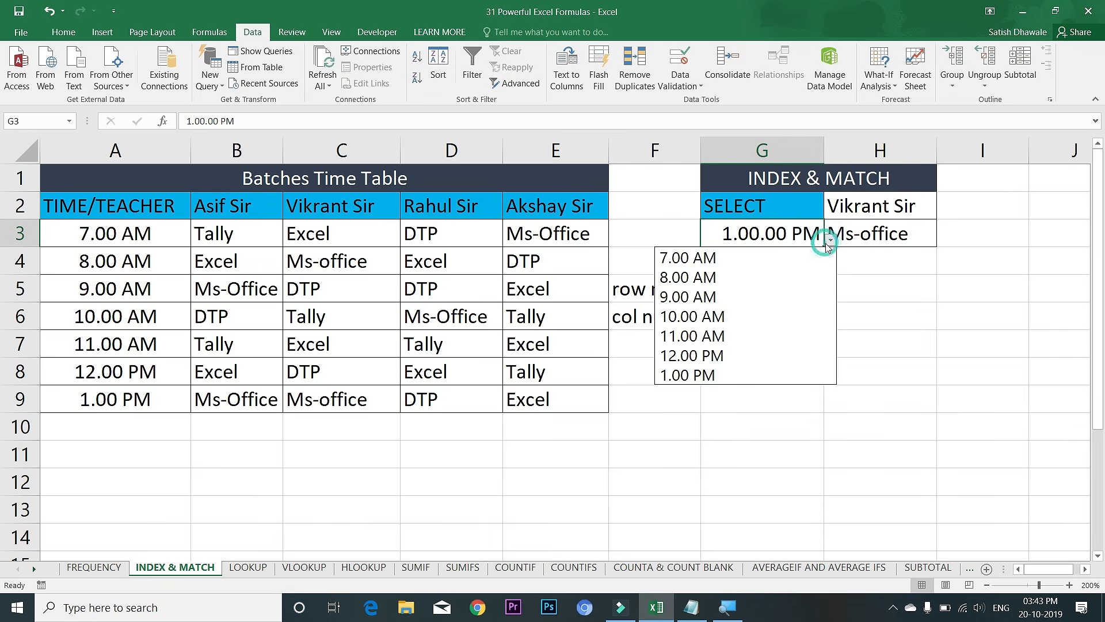
{"action": "left_click", "coordinate": [734, 274]}
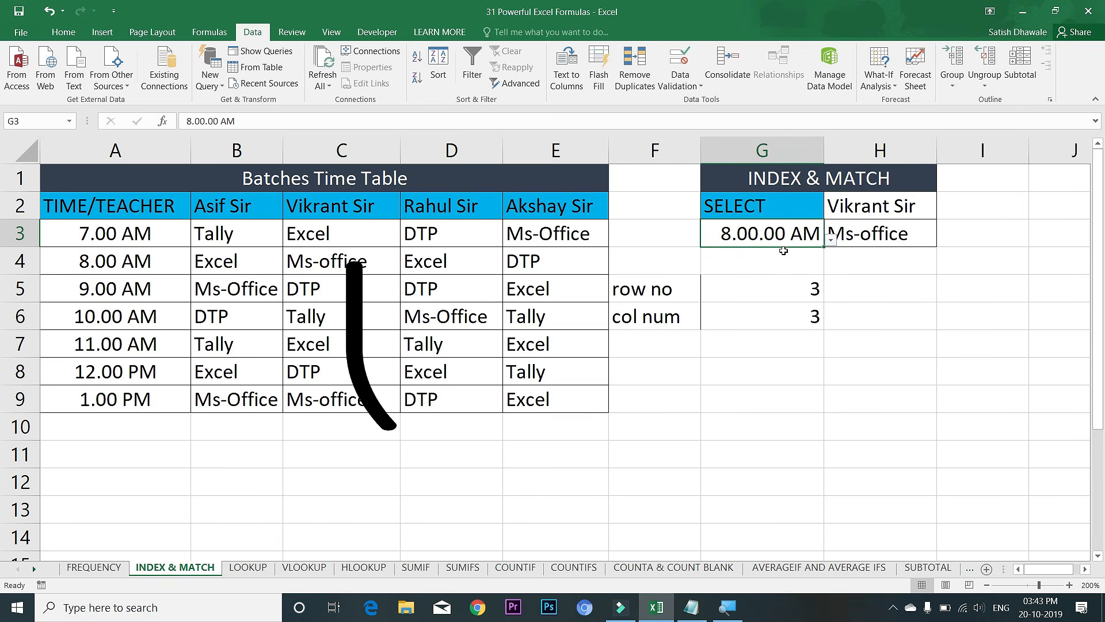
{"action": "left_click", "coordinate": [858, 237]}
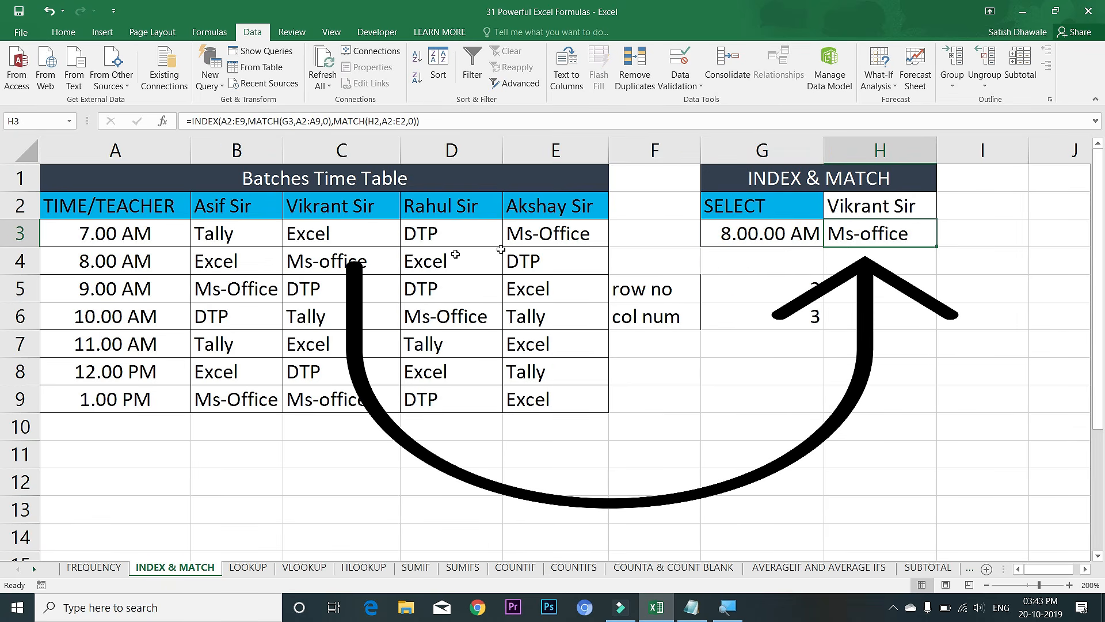
- Set the time in G3 to 7.00 AM from its drop-down and check the subject returned in H3
{"action": "left_click", "coordinate": [754, 239]}
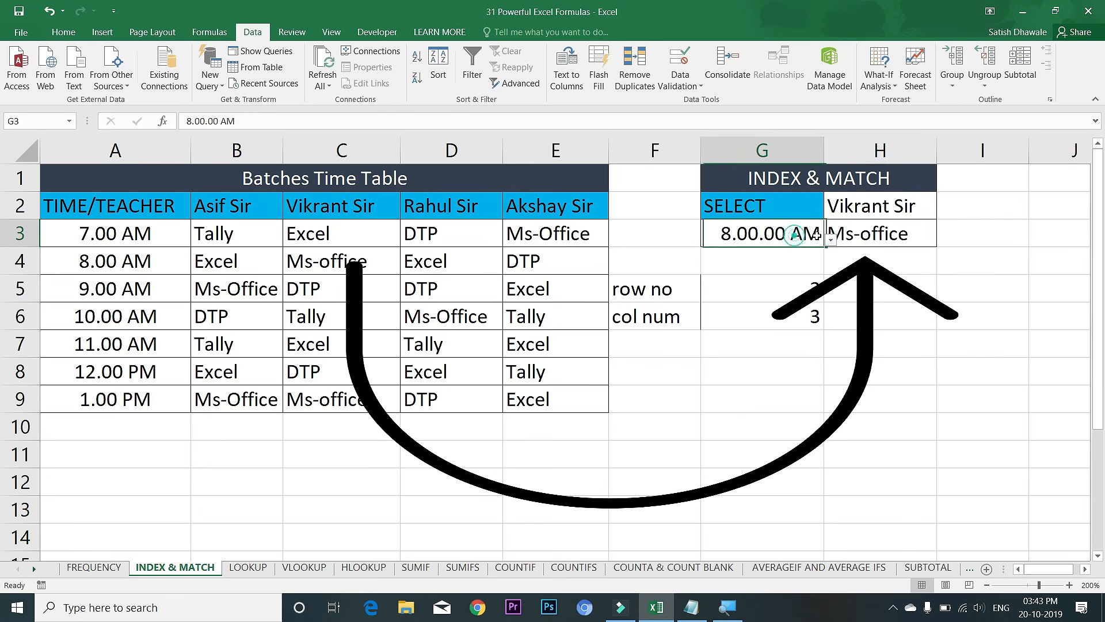
{"action": "left_click", "coordinate": [830, 240]}
{"action": "left_click", "coordinate": [767, 259]}
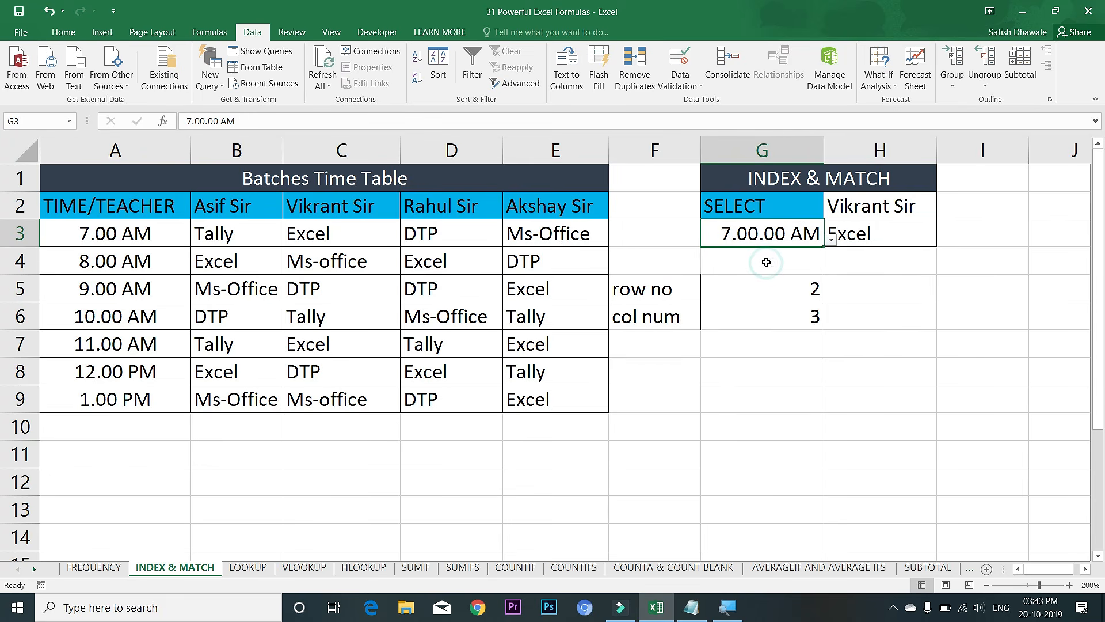
{"action": "left_click", "coordinate": [870, 246]}
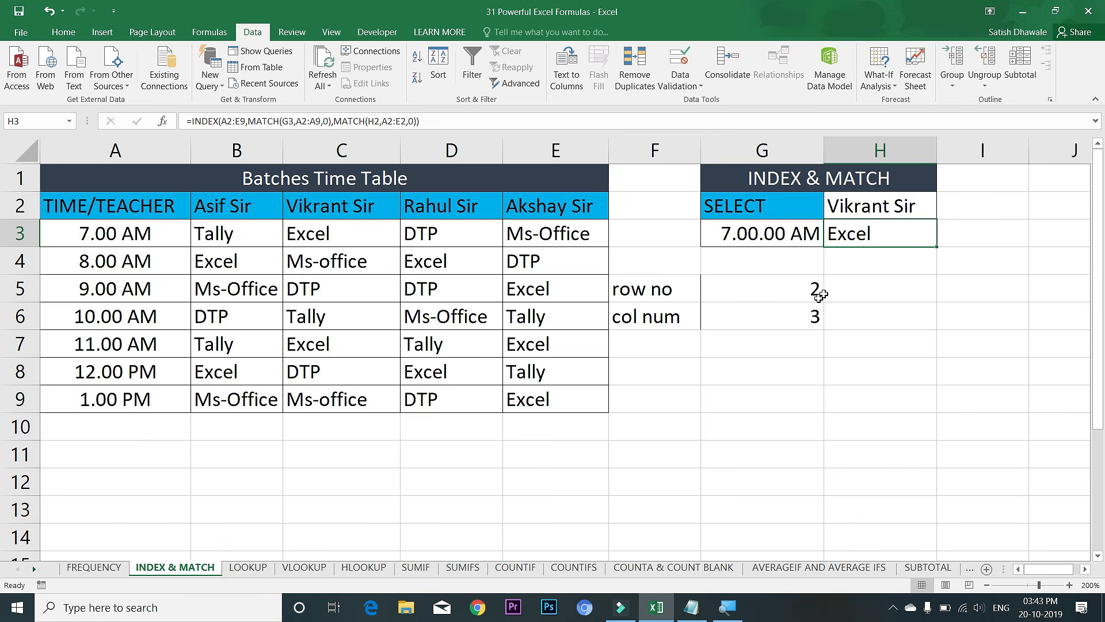
- Try clearing the helper MATCH formulas in G5:G6, and undo the deletion
{"action": "left_click_drag", "start_coordinate": [798, 287], "coordinate": [788, 317]}
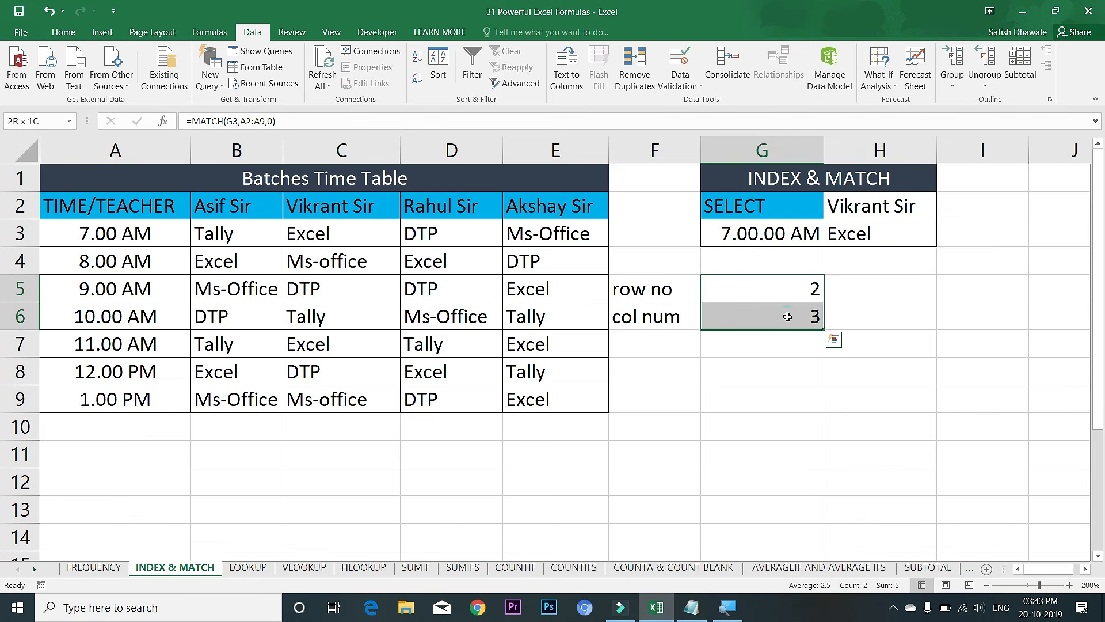
{"action": "key", "text": "Delete"}
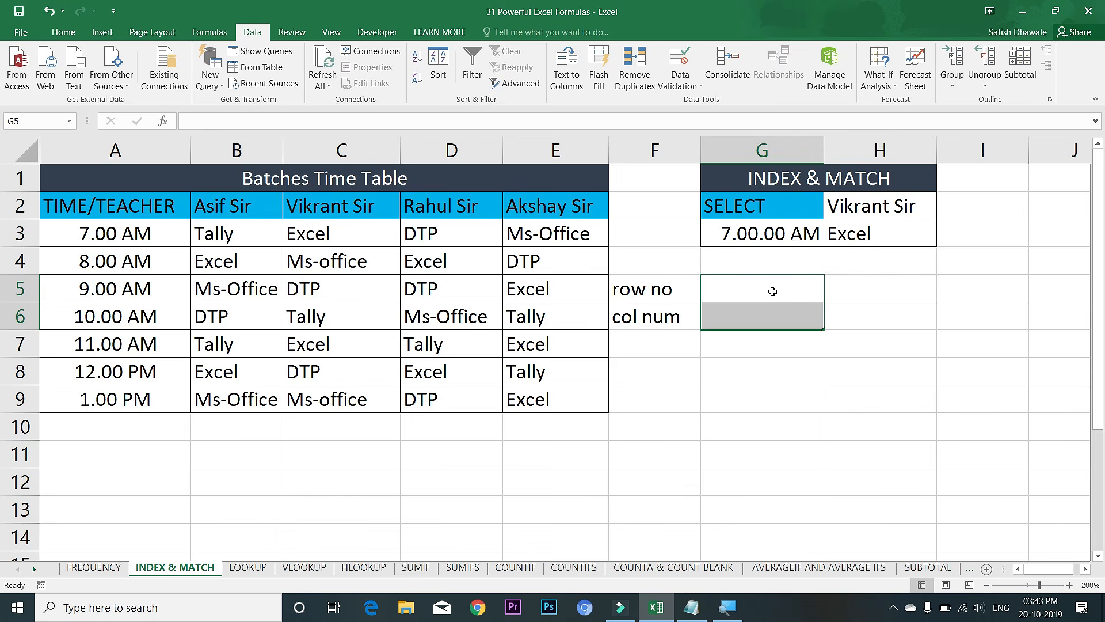
{"action": "key", "text": "ctrl+z"}
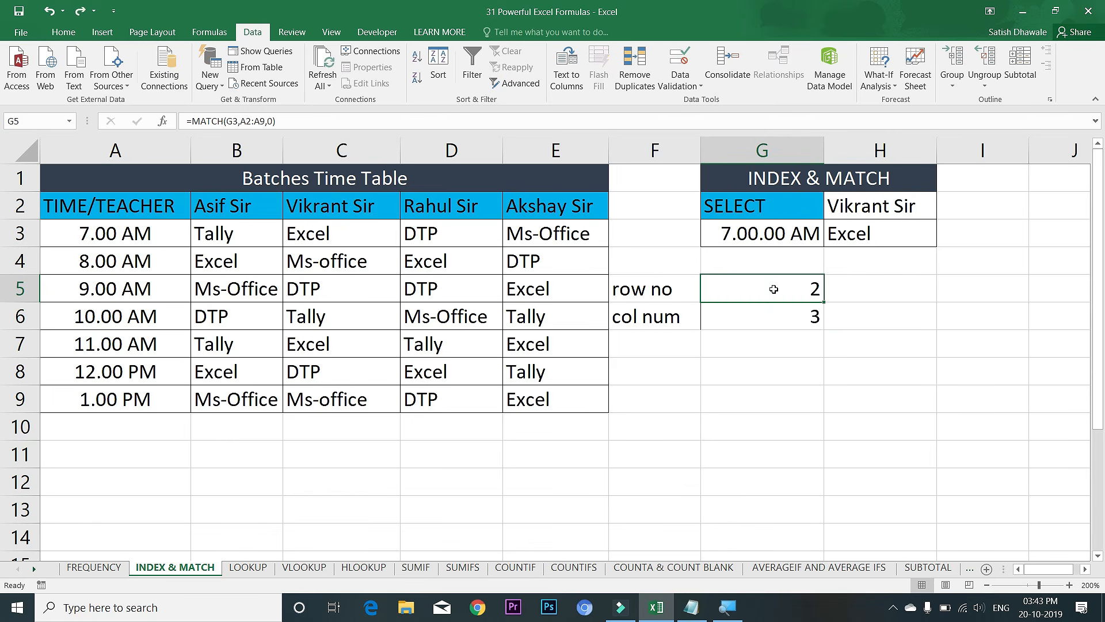
- Review G5's MATCH formula, its lookup range A2:A9 and the combined INDEX and MATCH formula in H3
{"action": "double_click", "coordinate": [772, 286]}
{"action": "key", "text": "Escape"}
{"action": "left_click_drag", "start_coordinate": [129, 211], "coordinate": [127, 412]}
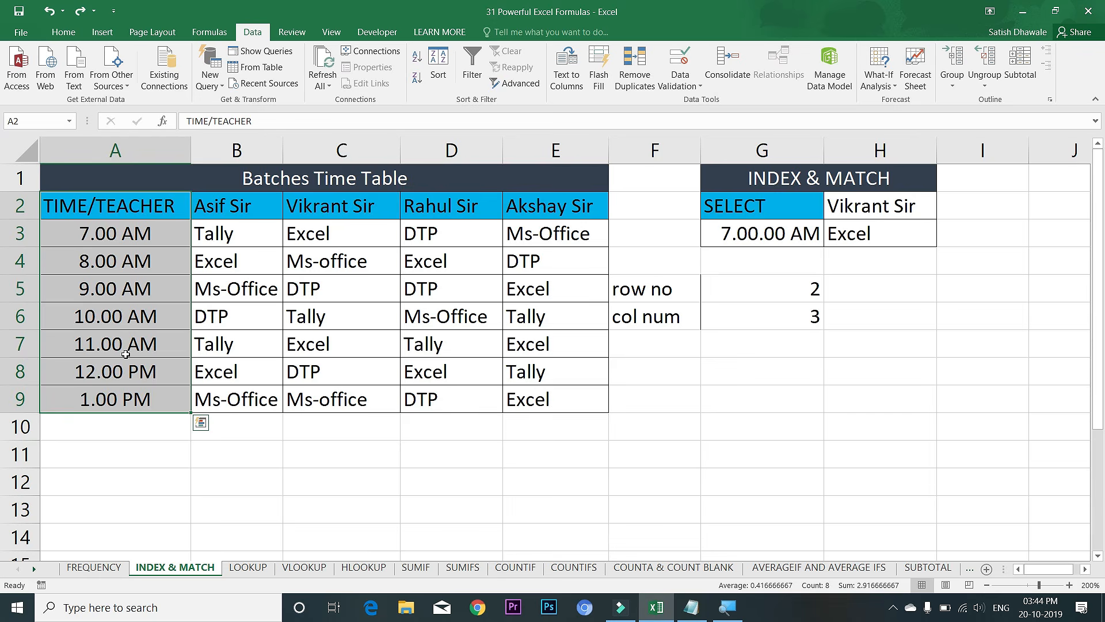
{"action": "left_click", "coordinate": [874, 235]}
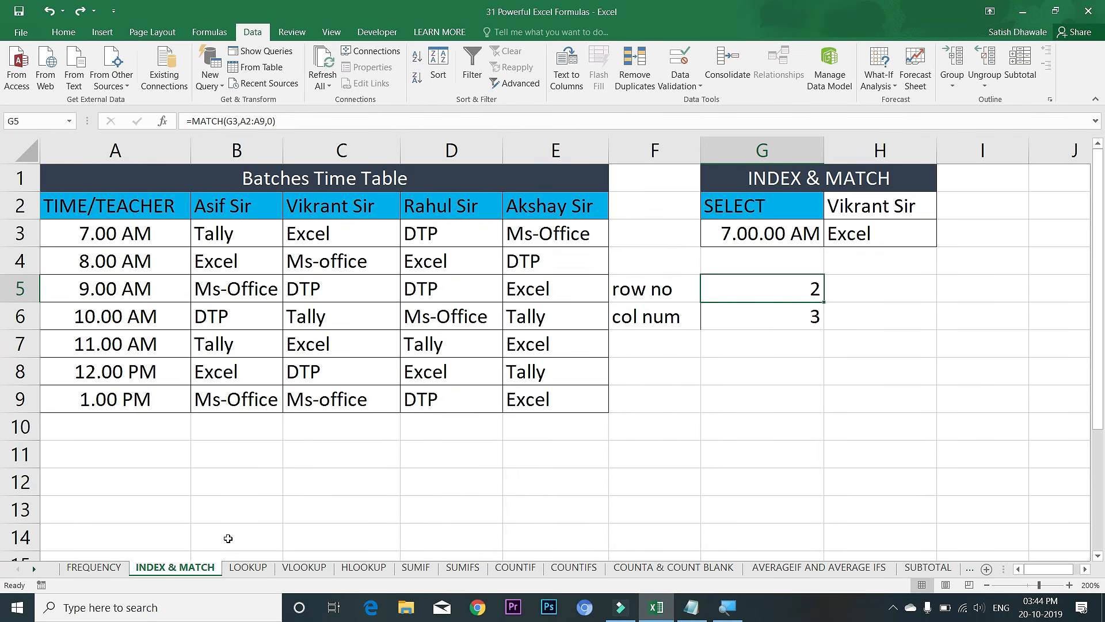
- Switch to the LOOKUP sheet
{"action": "left_click", "coordinate": [247, 567]}
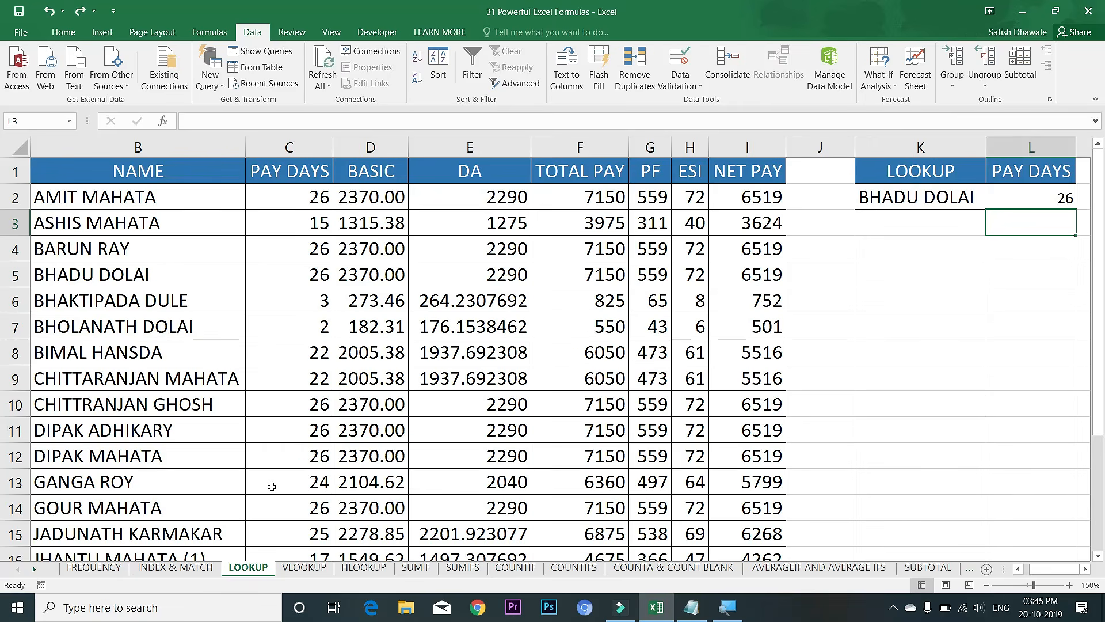
- Clear the result in L2 and set the lookup name in K2 to the employee listed in row 8
{"action": "left_click", "coordinate": [1050, 202]}
{"action": "key", "text": "Delete"}
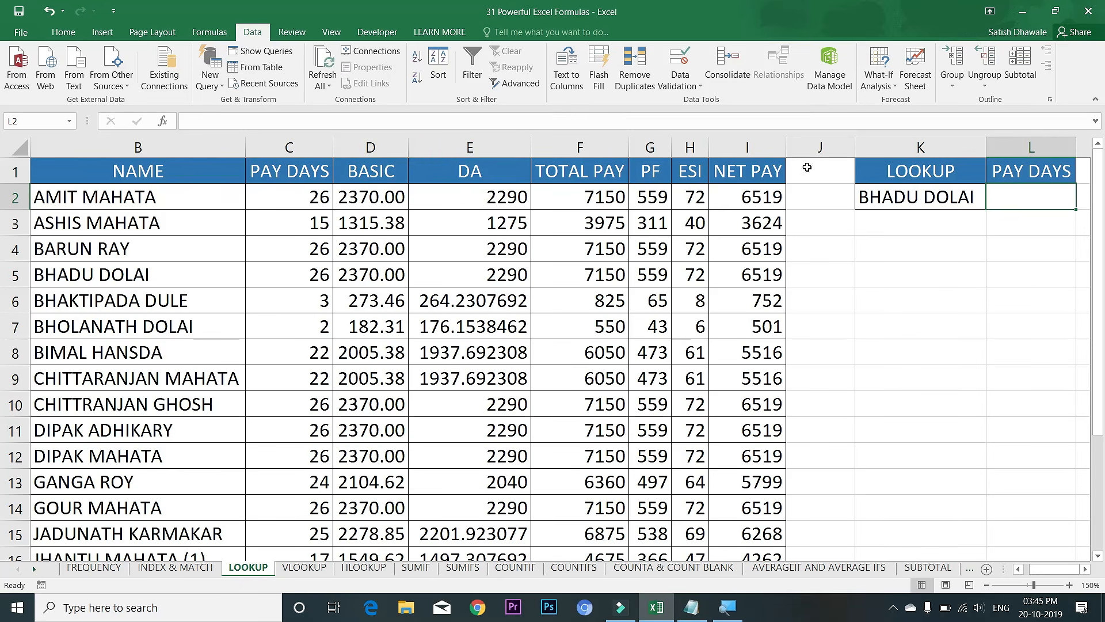
{"action": "left_click", "coordinate": [973, 198]}
{"action": "left_click", "coordinate": [992, 201]}
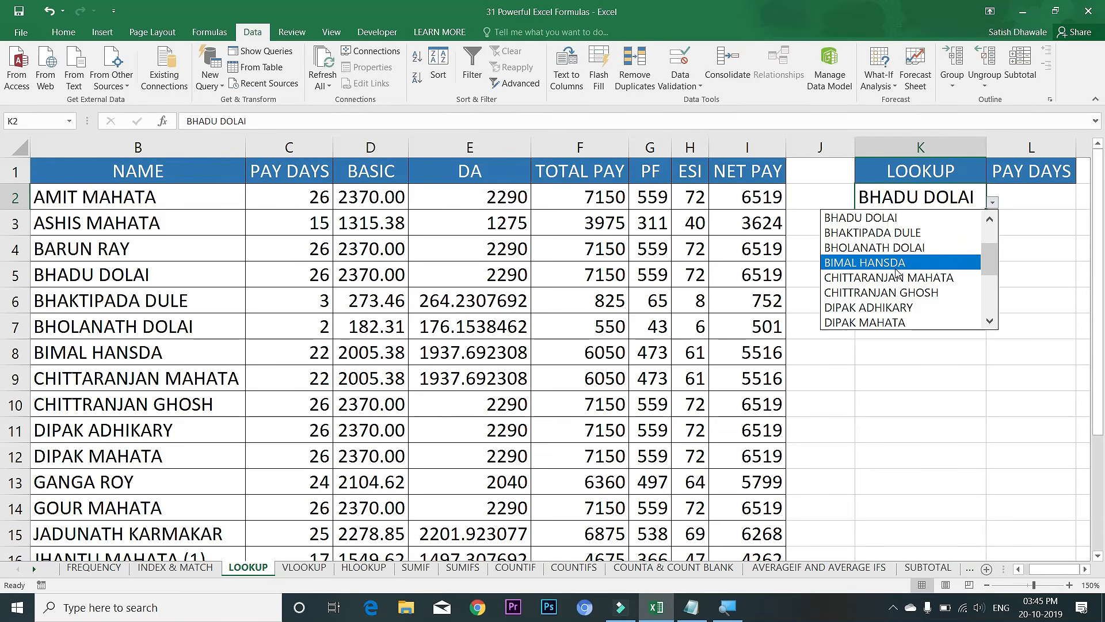
{"action": "left_click", "coordinate": [889, 232]}
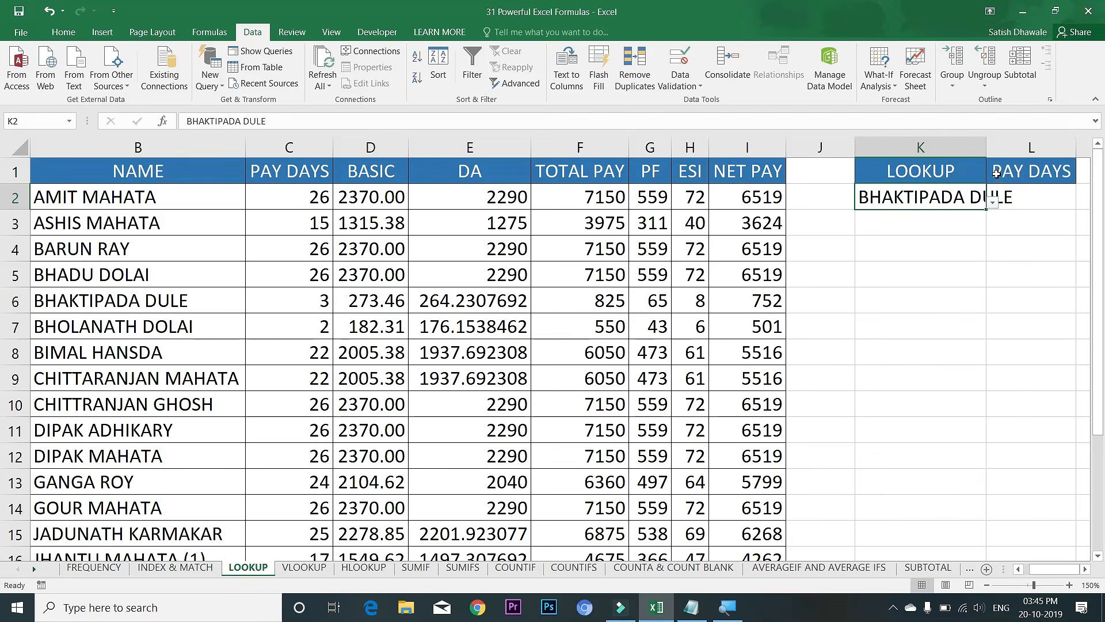
{"action": "left_click", "coordinate": [993, 202]}
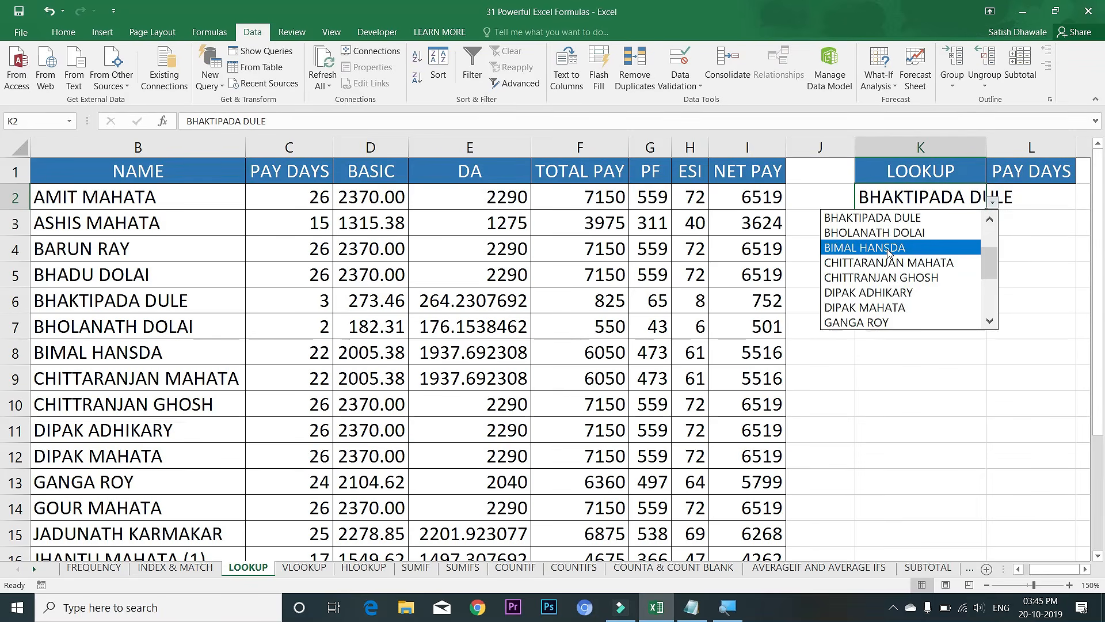
{"action": "left_click", "coordinate": [892, 249]}
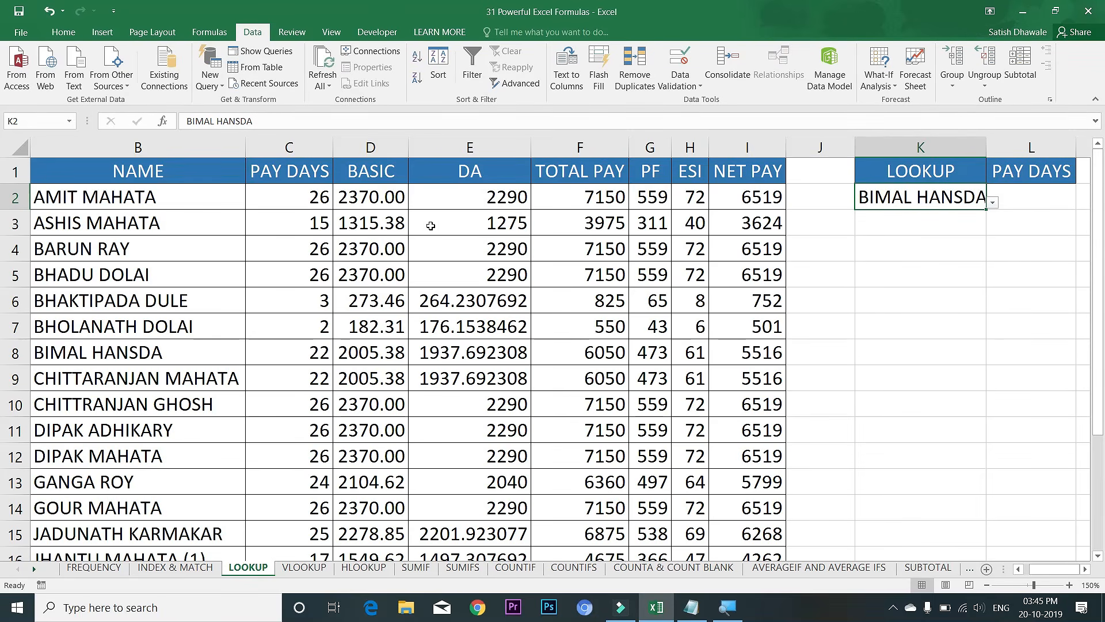
- Check the selected employee's name and pay days in B8:C8, and widen column K slightly to fit the lookup name
{"action": "left_click", "coordinate": [83, 352]}
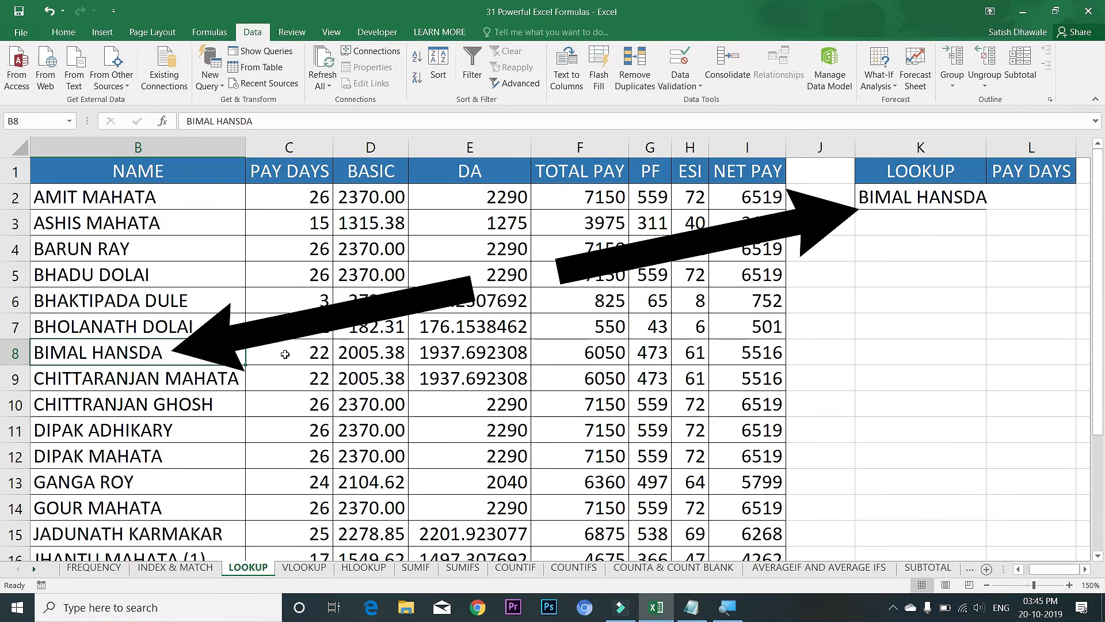
{"action": "left_click", "coordinate": [288, 353]}
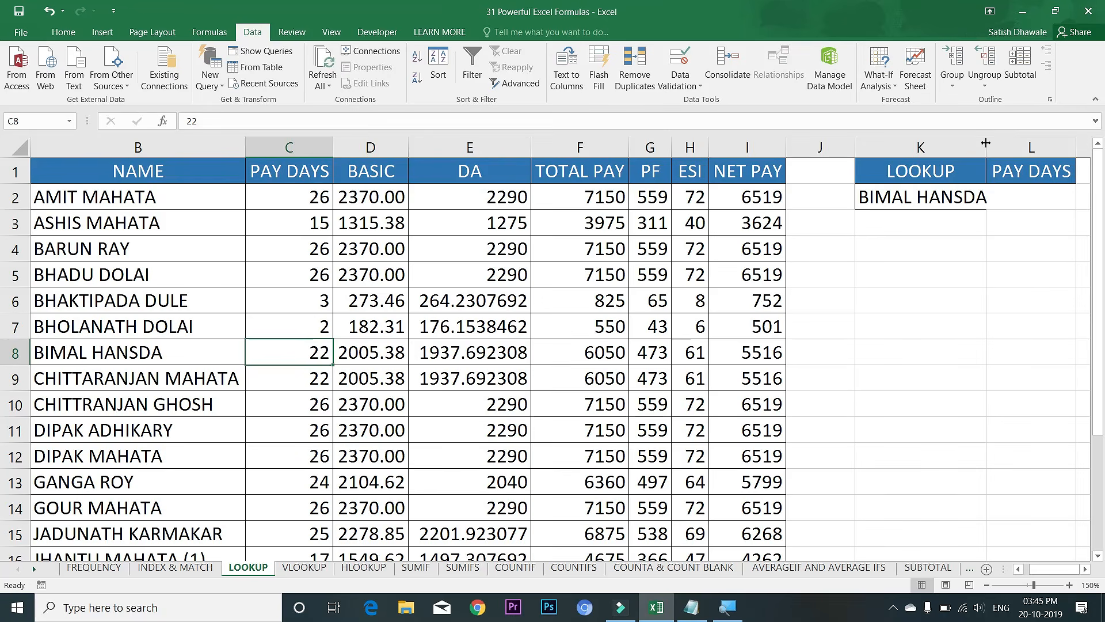
{"action": "left_click_drag", "start_coordinate": [986, 141], "coordinate": [993, 141]}
{"action": "left_click", "coordinate": [1018, 205]}
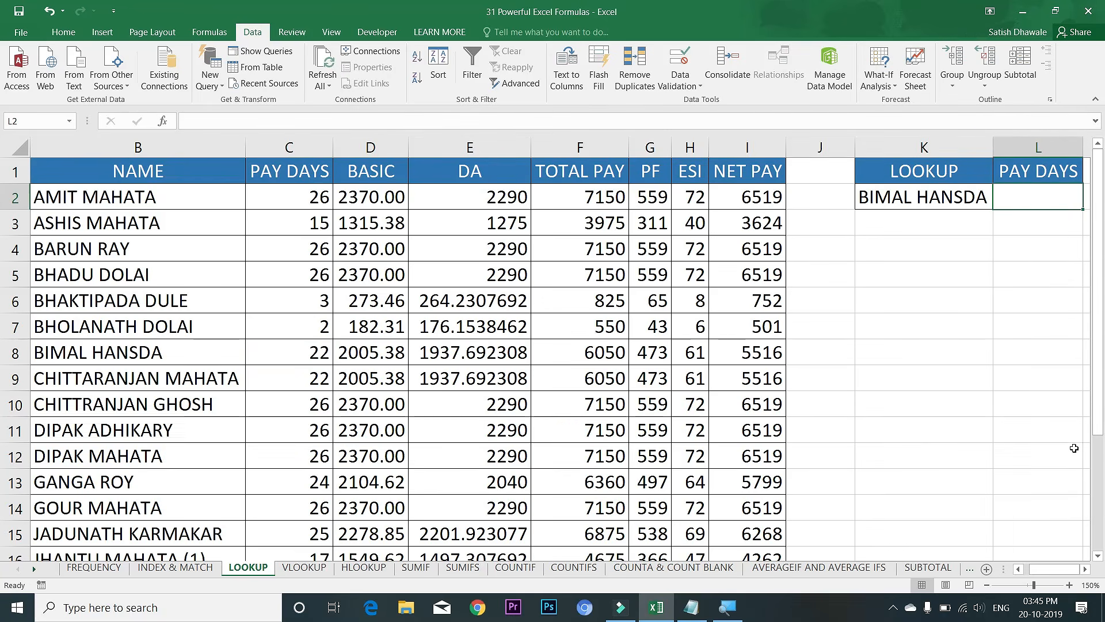
{"action": "left_click", "coordinate": [1085, 569]}
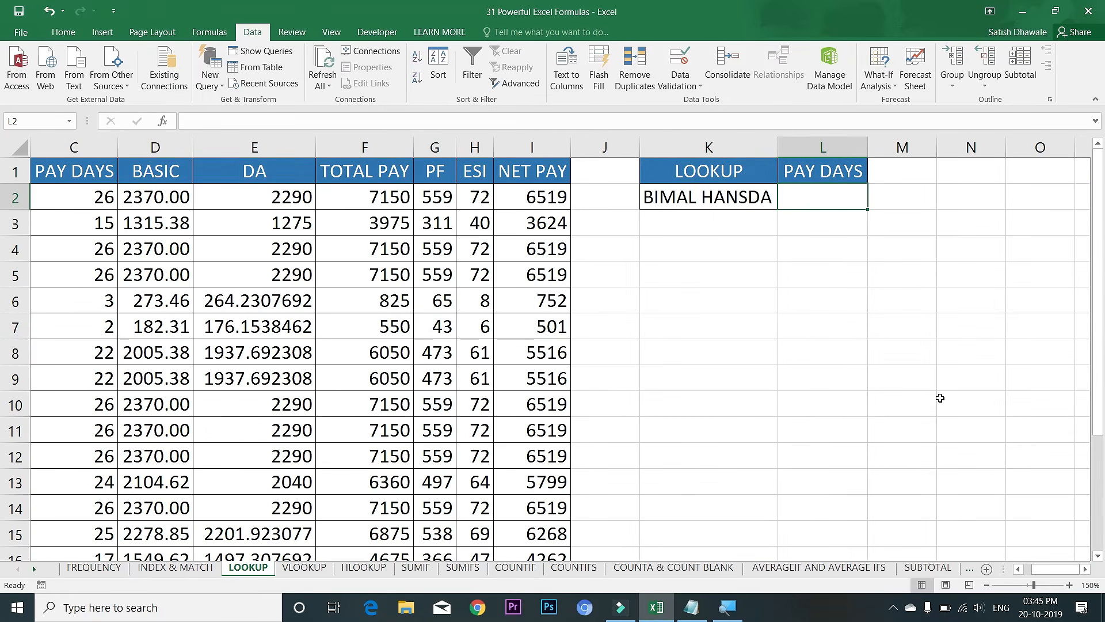
{"action": "type", "text": "=vlo"}
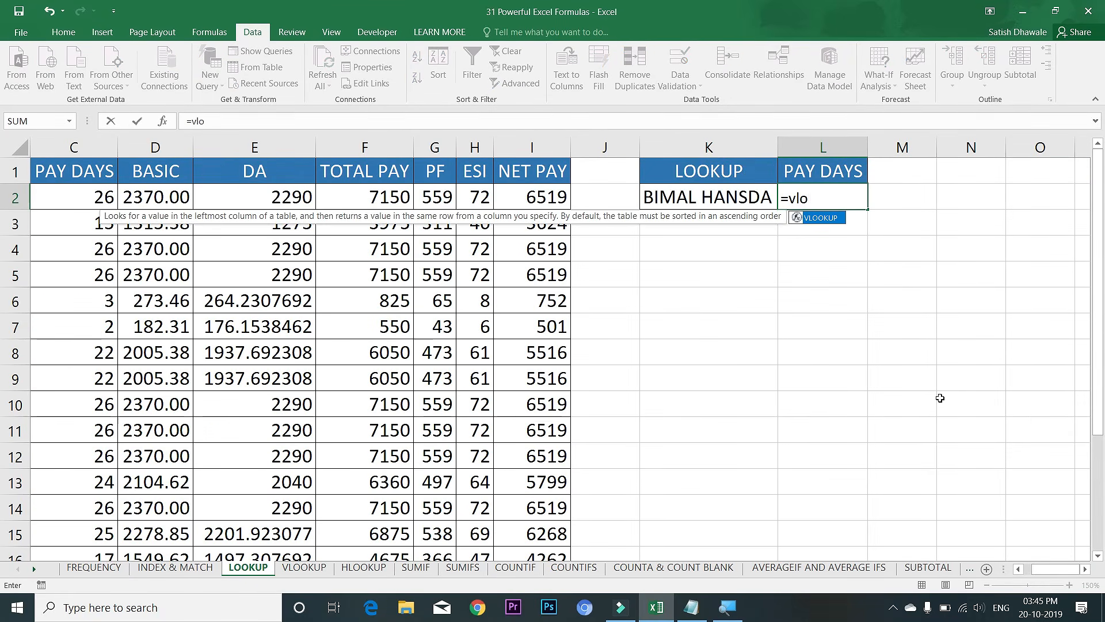
{"action": "key", "text": "BackSpace"}
{"action": "key", "text": "BackSpace"}
{"action": "key", "text": "BackSpace"}
{"action": "type", "text": "vlo"}
{"action": "key", "text": "BackSpace"}
{"action": "key", "text": "BackSpace"}
{"action": "key", "text": "BackSpace"}
- Start a LOOKUP formula in L2 with K2 as the lookup value
{"action": "type", "text": "LO"}
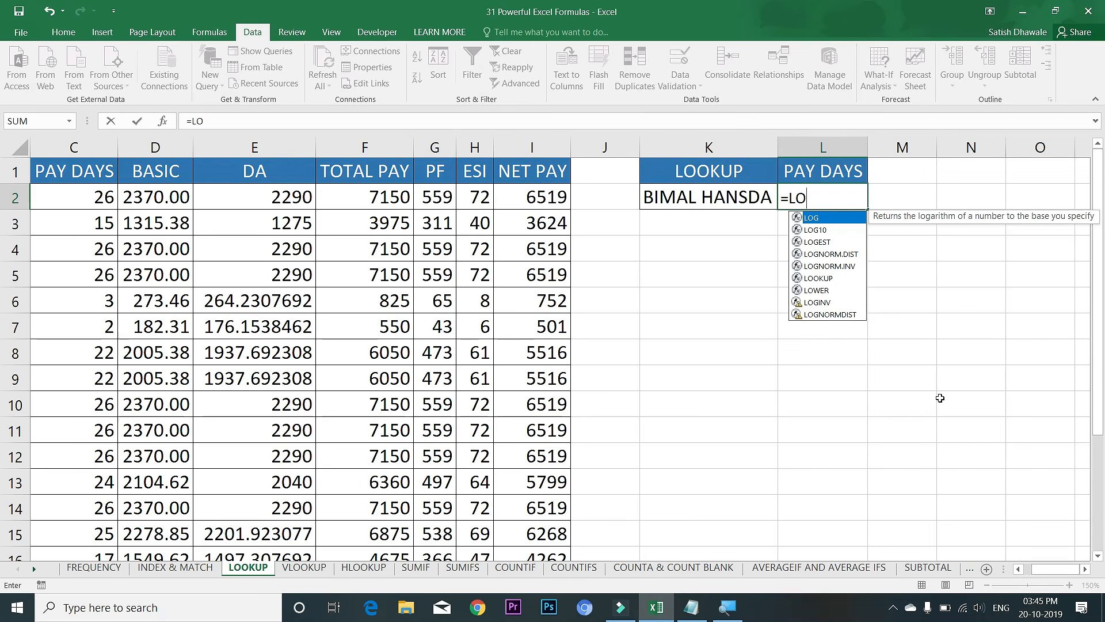
{"action": "type", "text": "OK"}
{"action": "key", "text": "Tab"}
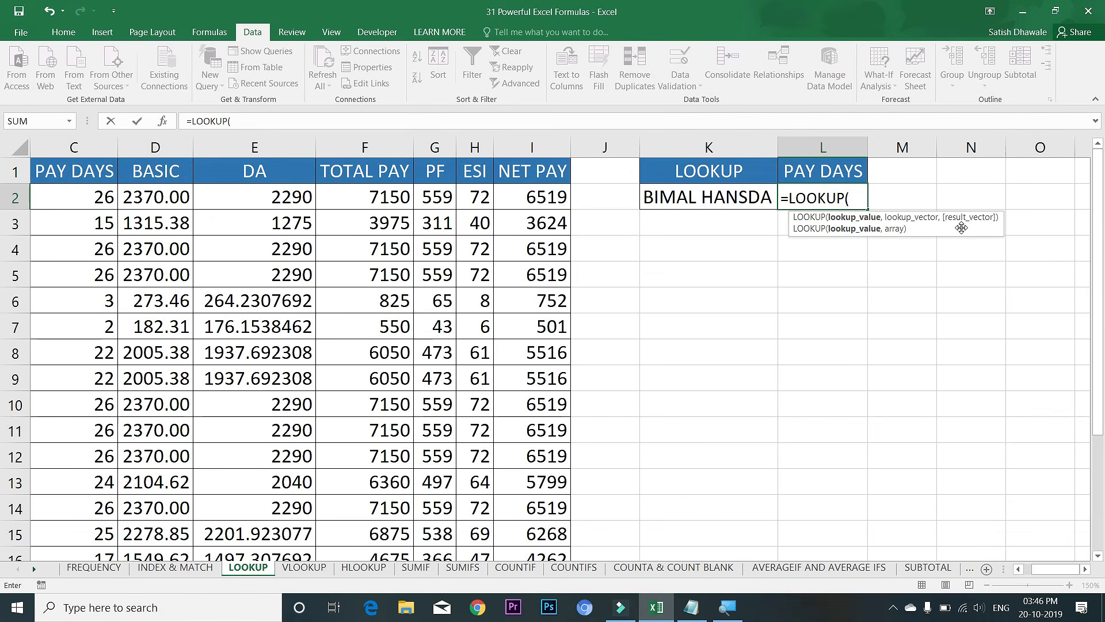
{"action": "left_click", "coordinate": [730, 198]}
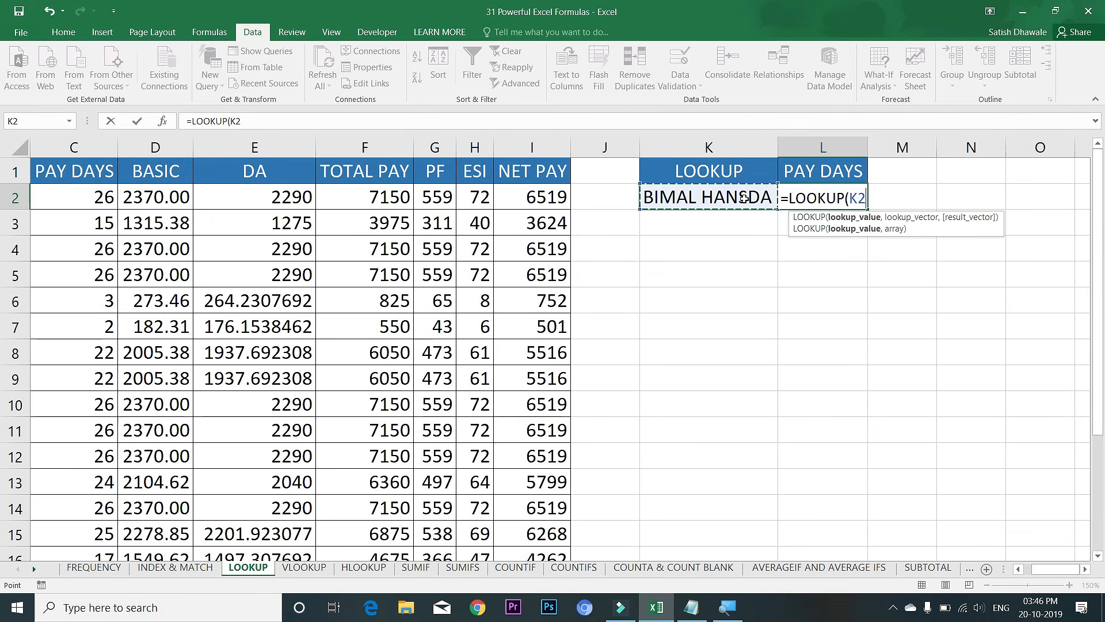
{"action": "type", "text": ","}
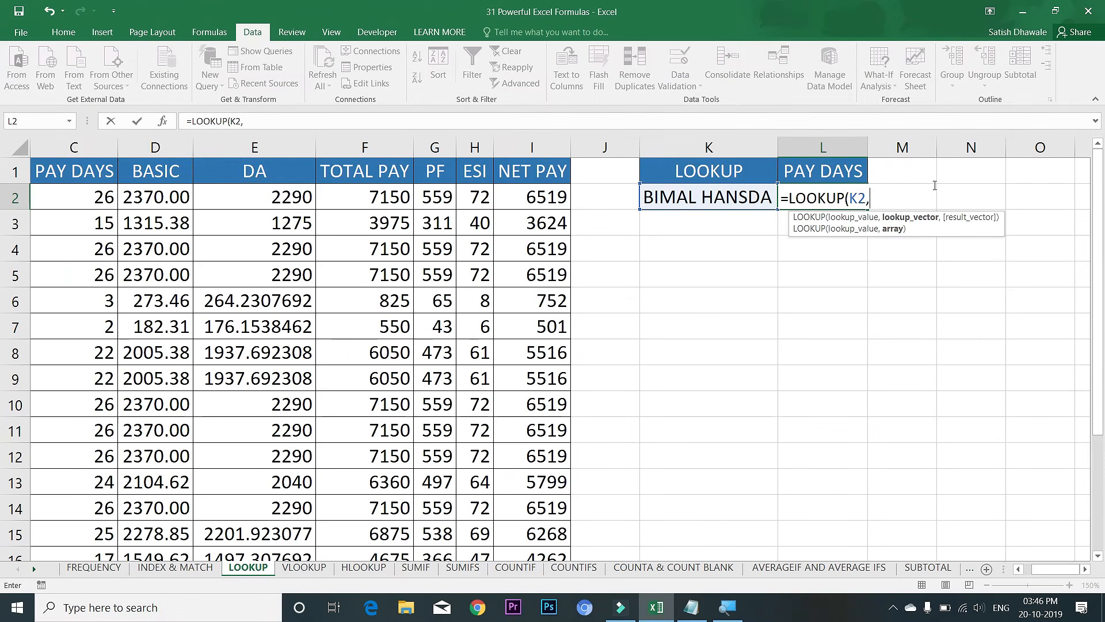
- Add the NAME column range B1:B21 as the lookup vector of the LOOKUP formula in L2
{"action": "left_click_drag", "start_coordinate": [69, 171], "coordinate": [35, 171]}
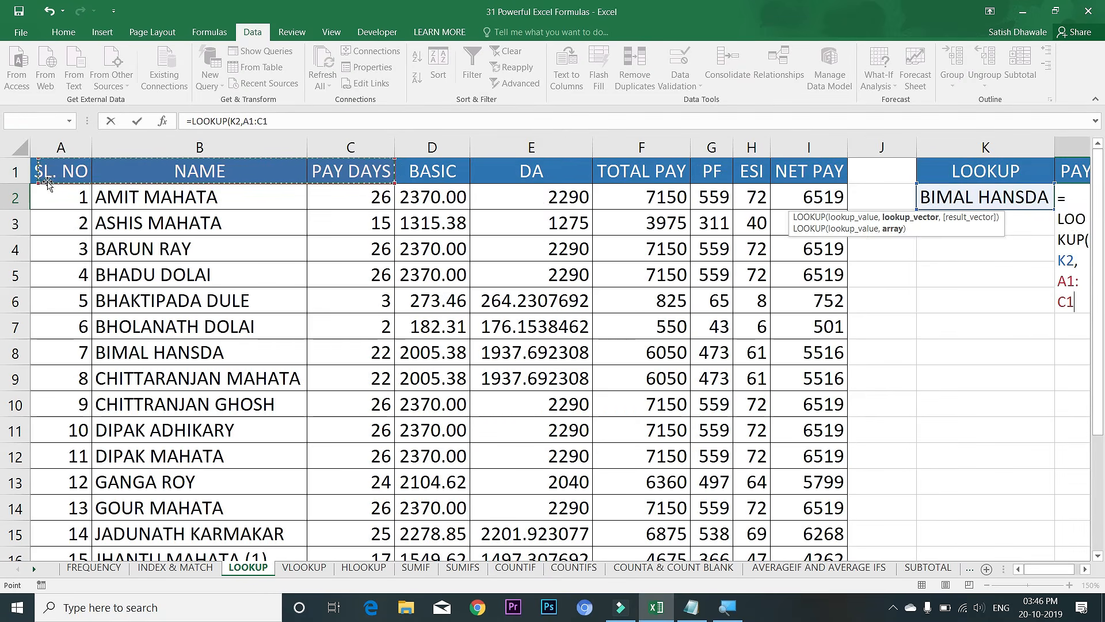
{"action": "left_click_drag", "start_coordinate": [184, 199], "coordinate": [190, 430]}
{"action": "left_click_drag", "start_coordinate": [202, 171], "coordinate": [220, 476]}
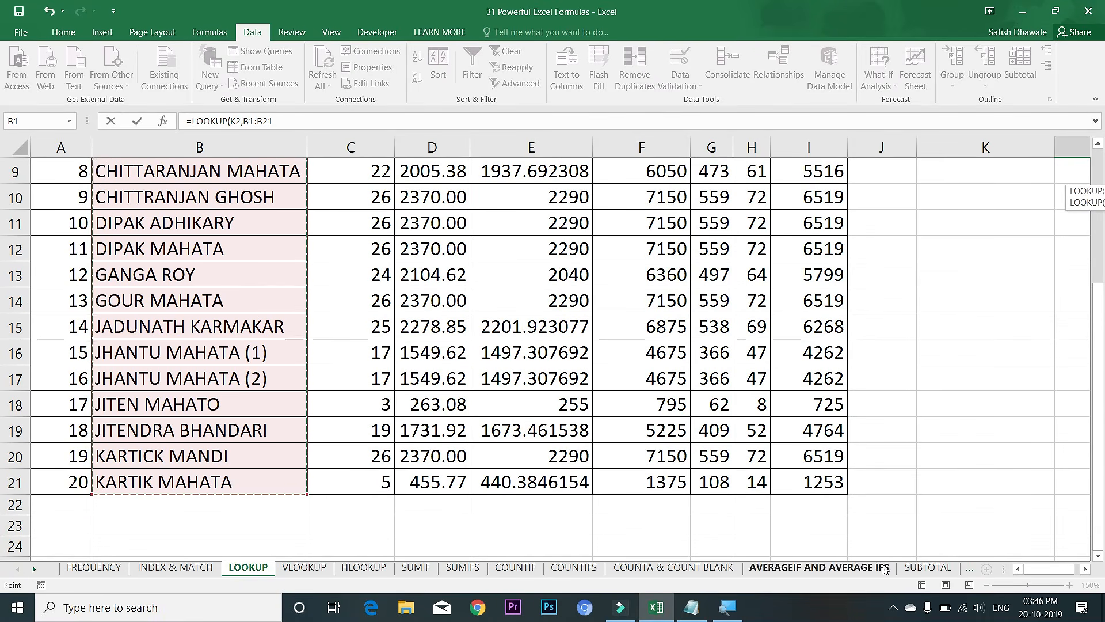
{"action": "left_click_drag", "start_coordinate": [1099, 404], "coordinate": [1099, 212]}
{"action": "left_click_drag", "start_coordinate": [1047, 569], "coordinate": [1104, 575]}
{"action": "left_click", "coordinate": [1085, 570]}
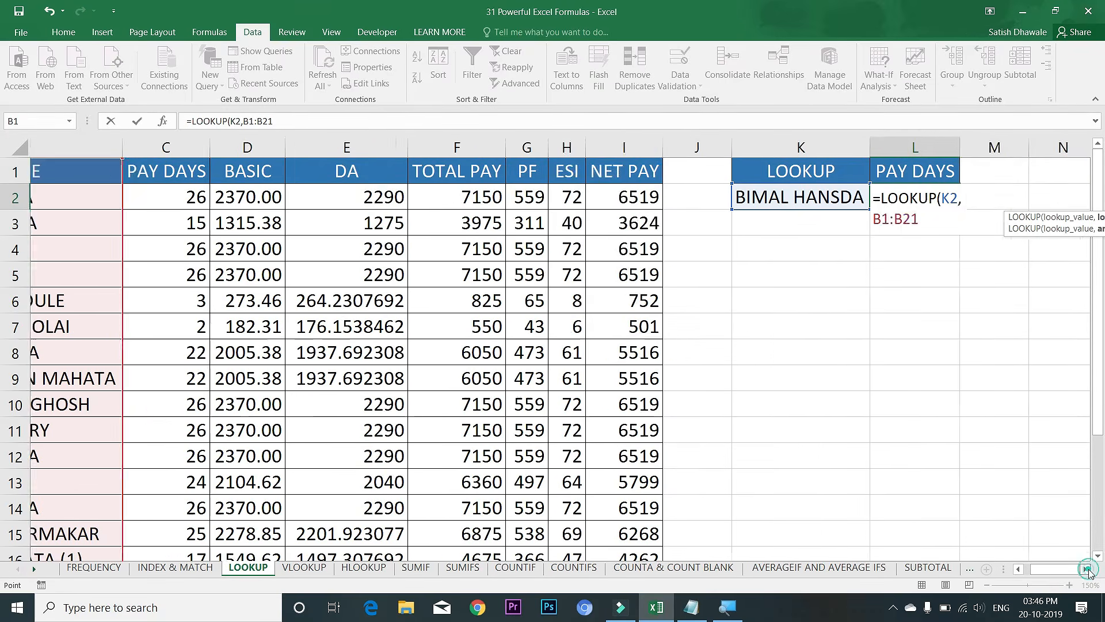
{"action": "left_click", "coordinate": [1086, 570]}
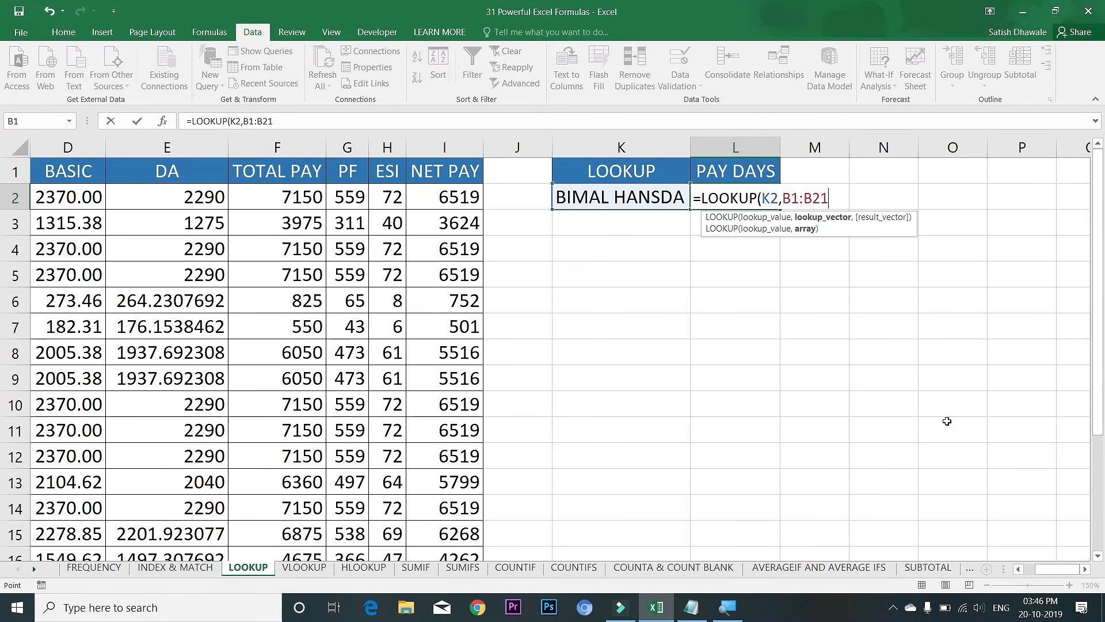
{"action": "type", "text": ","}
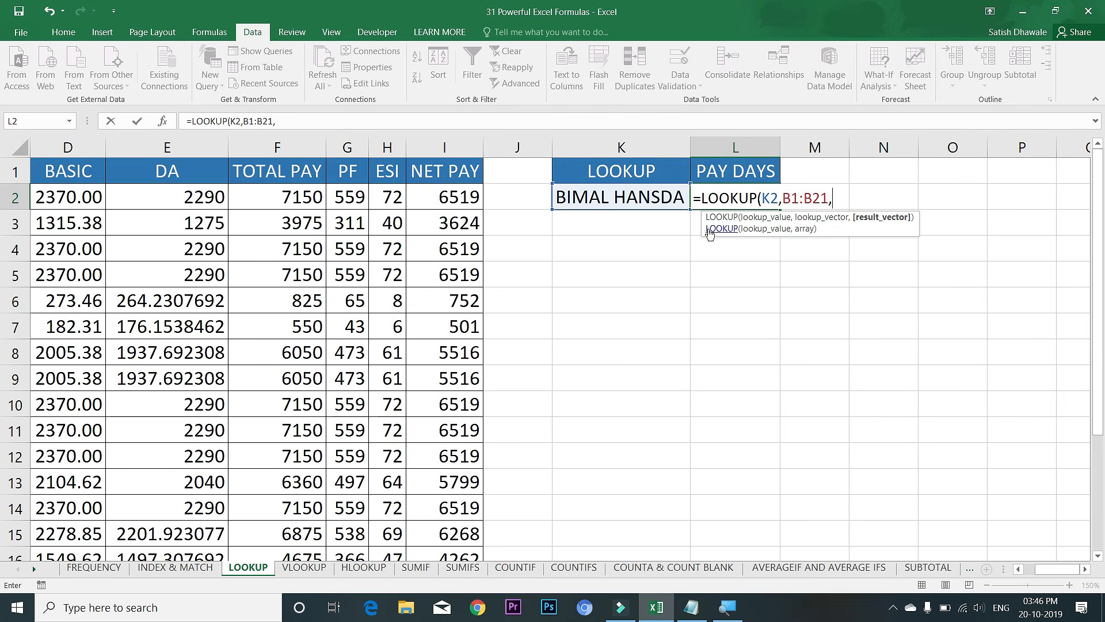
- Add the PAY DAYS range C1:C21 as the result vector and complete the LOOKUP formula in L2
{"action": "left_click_drag", "start_coordinate": [158, 195], "coordinate": [357, 248]}
{"action": "left_click_drag", "start_coordinate": [365, 166], "coordinate": [366, 486]}
{"action": "left_click_drag", "start_coordinate": [366, 479], "coordinate": [366, 480]}
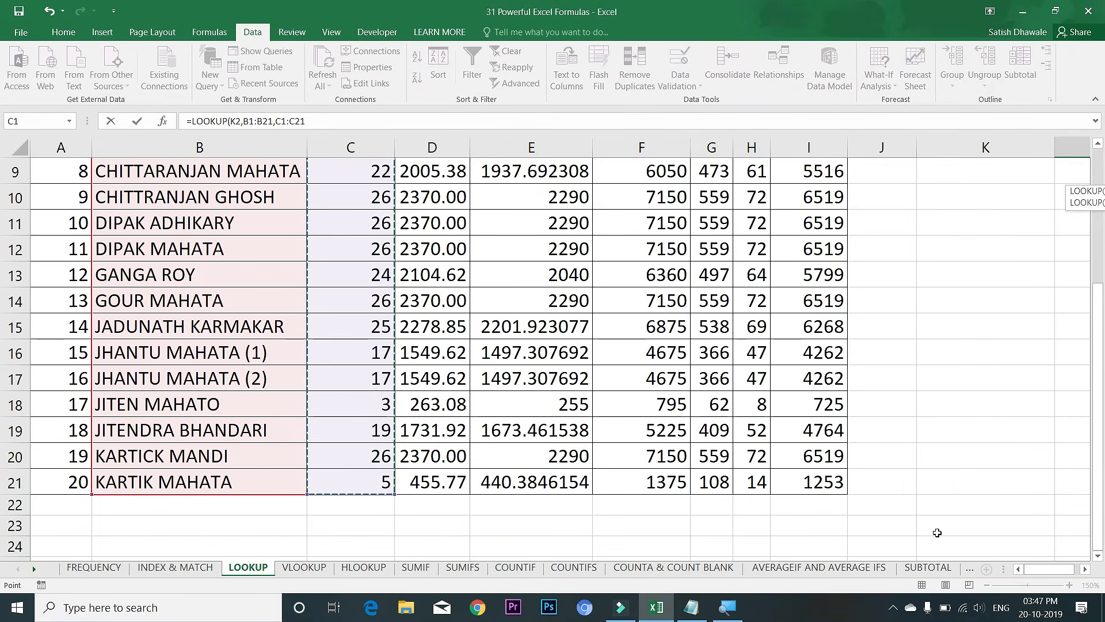
{"action": "left_click", "coordinate": [1086, 569]}
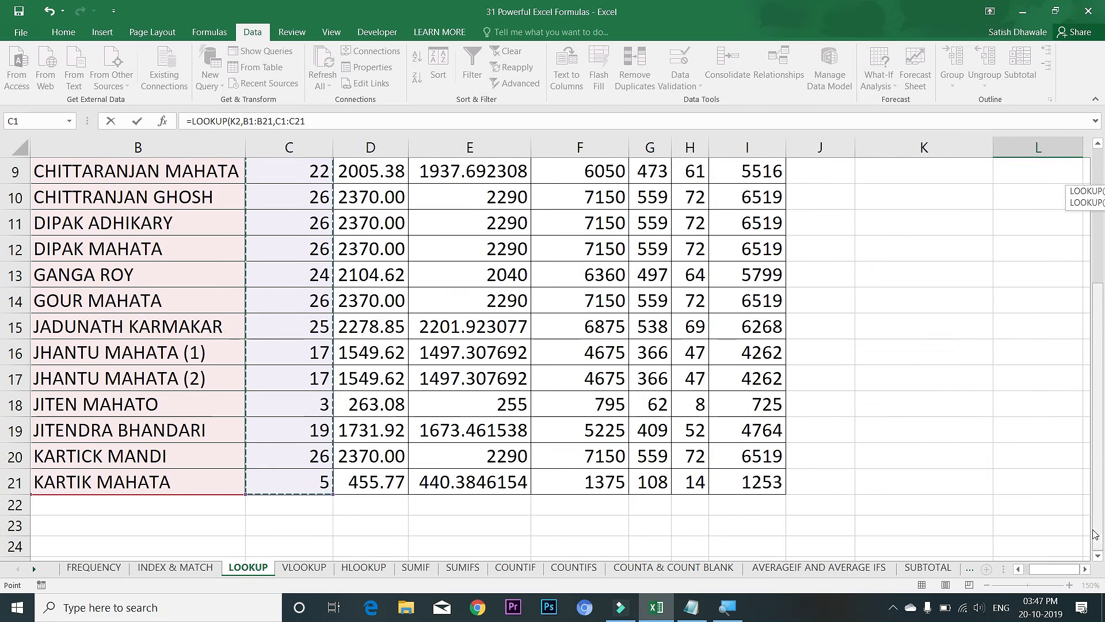
{"action": "scroll", "coordinate": [1097, 535], "scroll_direction": "up", "scroll_amount": 3}
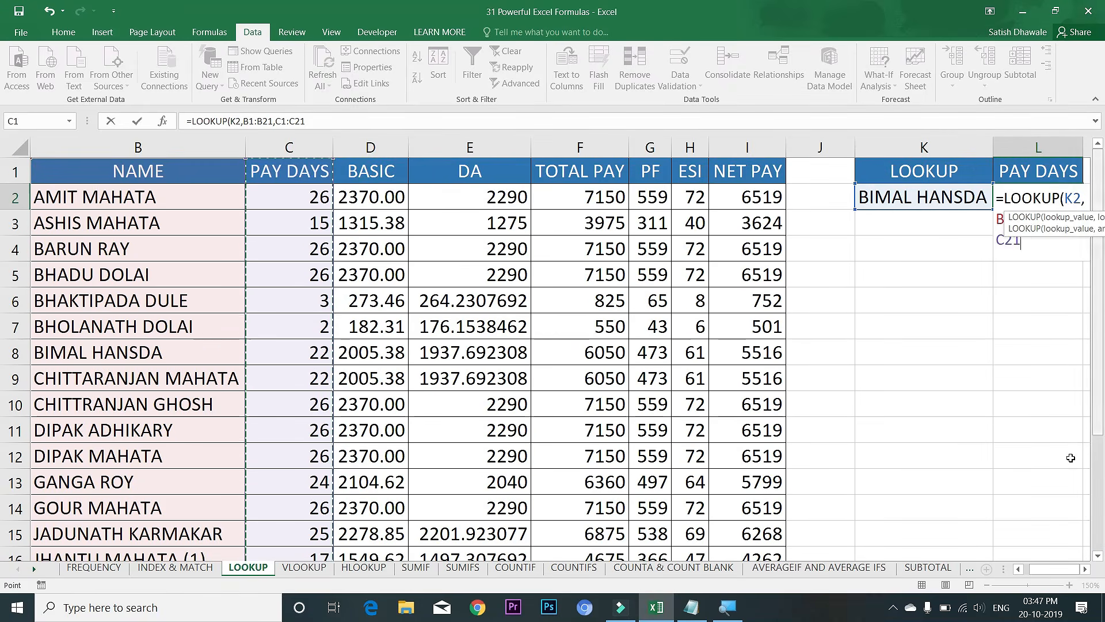
{"action": "left_click", "coordinate": [1085, 569]}
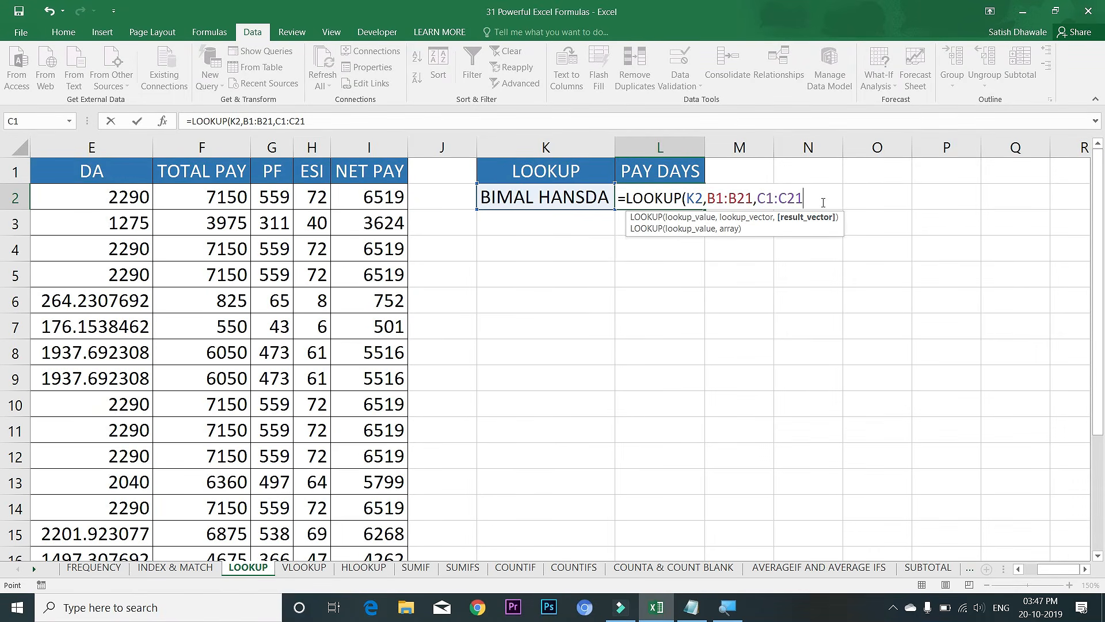
{"action": "key", "text": "Return"}
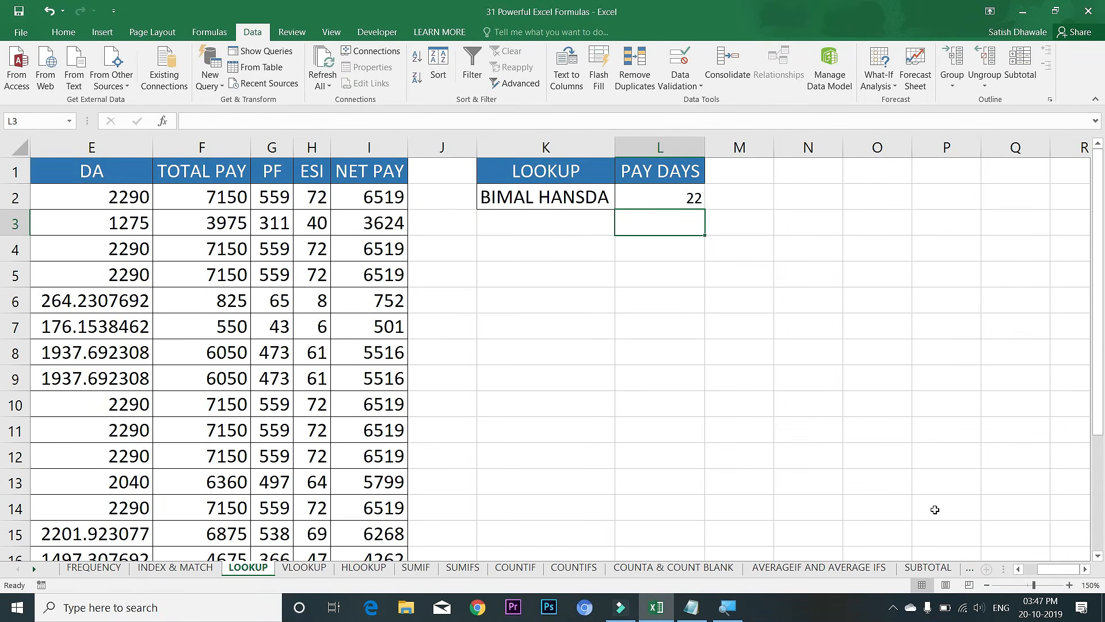
- Replace the result vector in L2's LOOKUP formula with the NET PAY range I1:I21
{"action": "left_click_drag", "start_coordinate": [1069, 571], "coordinate": [1064, 571]}
{"action": "double_click", "coordinate": [842, 197]}
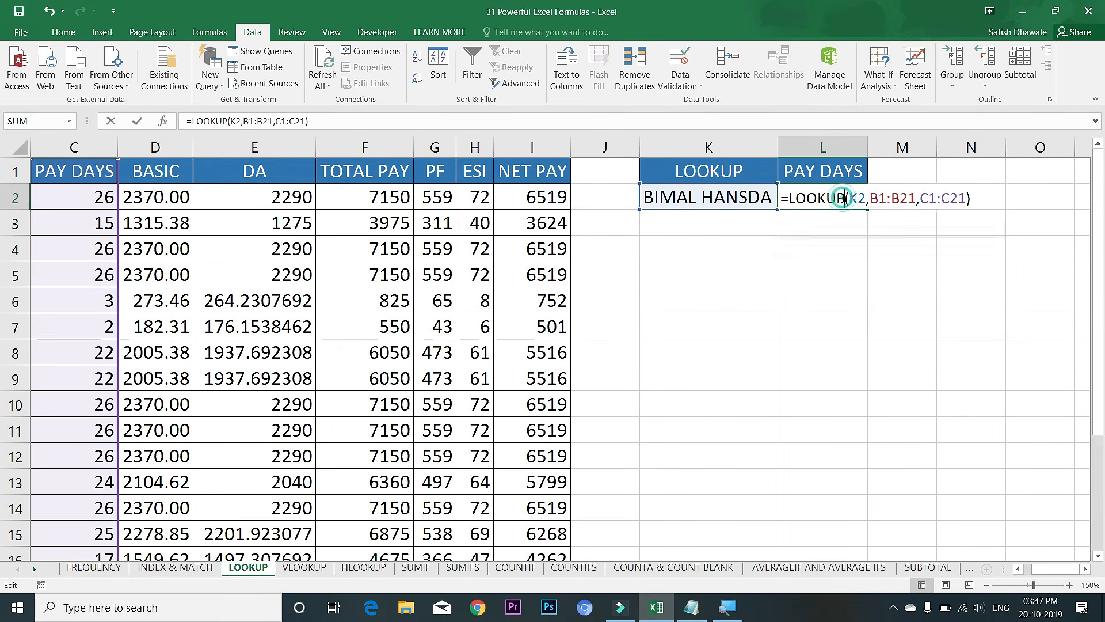
{"action": "left_click_drag", "start_coordinate": [921, 197], "coordinate": [965, 207]}
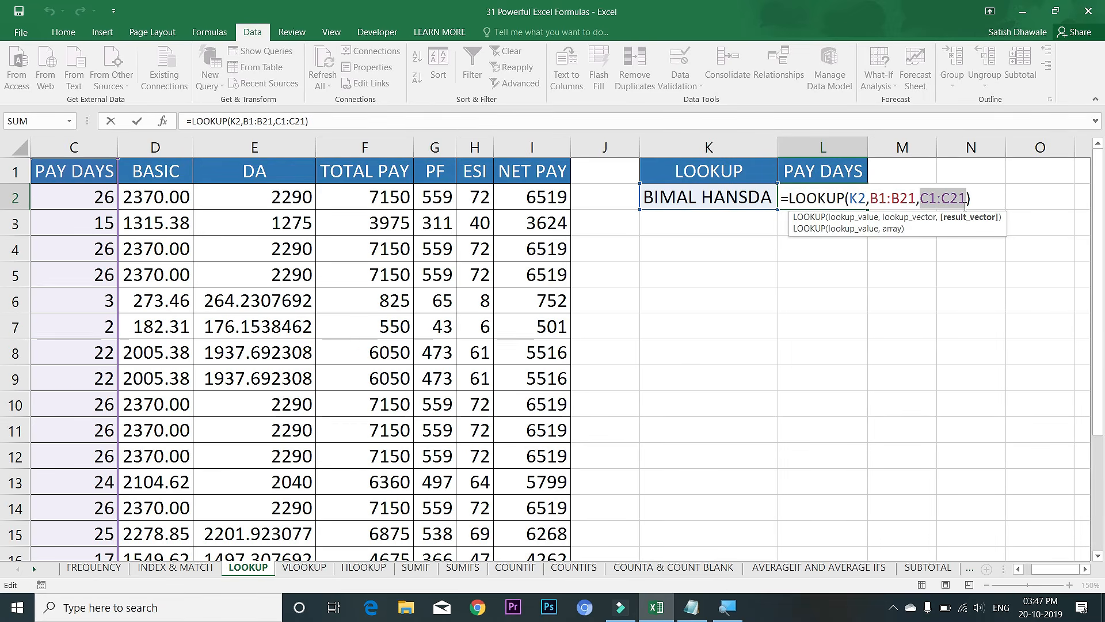
{"action": "key", "text": "Delete"}
{"action": "left_click_drag", "start_coordinate": [526, 181], "coordinate": [583, 505]}
{"action": "key", "text": "Return"}
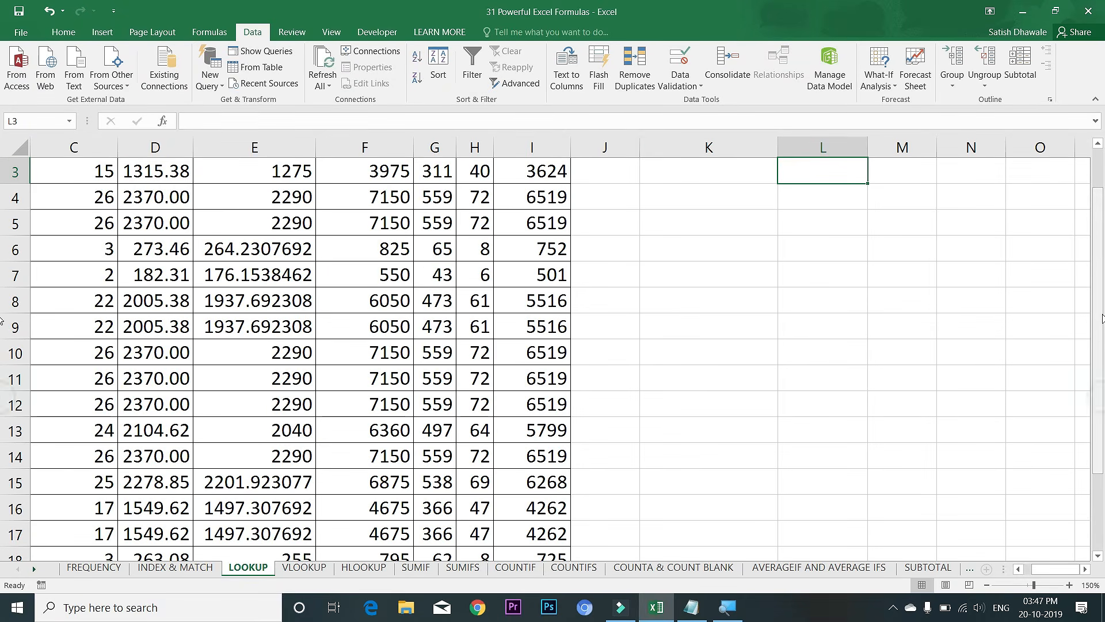
{"action": "scroll", "coordinate": [1097, 328], "scroll_direction": "up", "scroll_amount": 1}
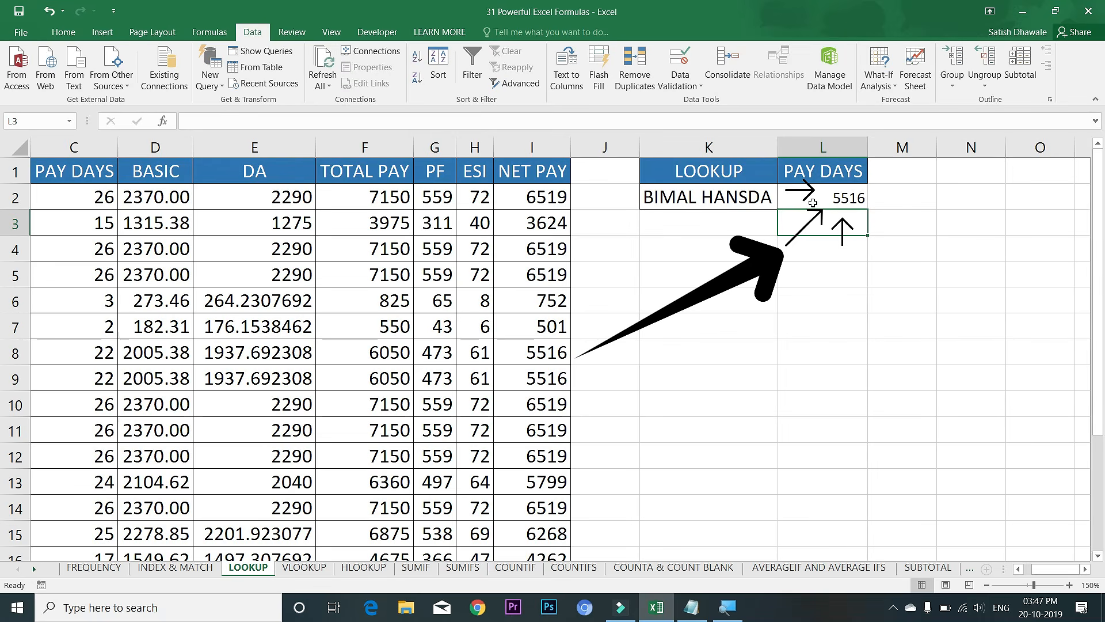
- Compare L2's result with the employee's record in row 8, and review the lookup and result vectors in its LOOKUP formula
{"action": "left_click_drag", "start_coordinate": [541, 353], "coordinate": [33, 350]}
{"action": "left_click_drag", "start_coordinate": [1070, 570], "coordinate": [1103, 559]}
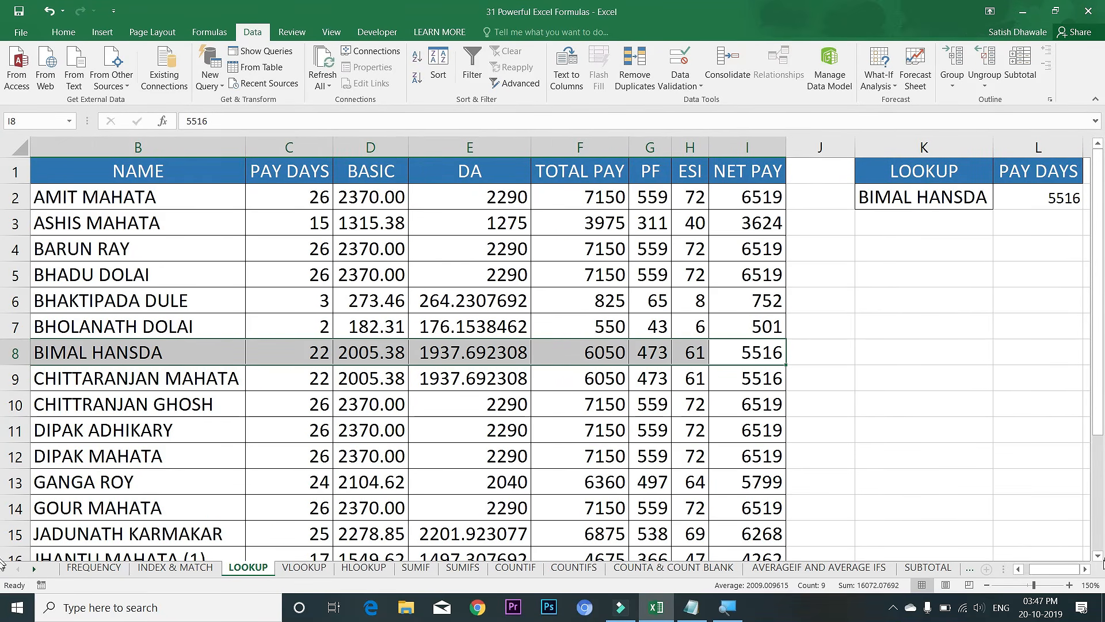
{"action": "left_click", "coordinate": [1085, 570]}
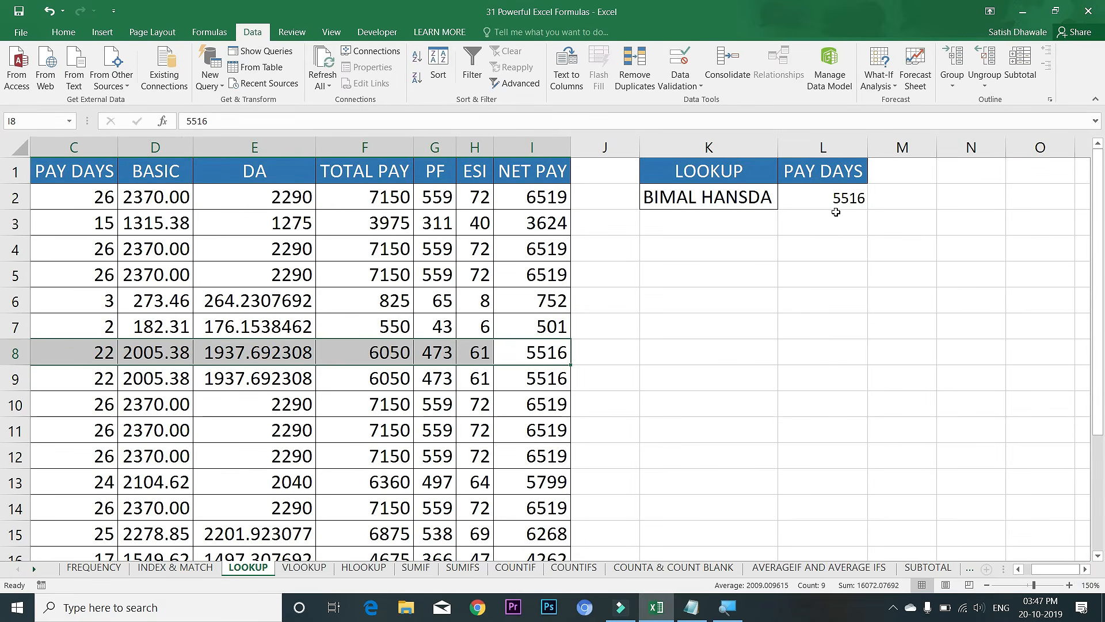
{"action": "double_click", "coordinate": [834, 198]}
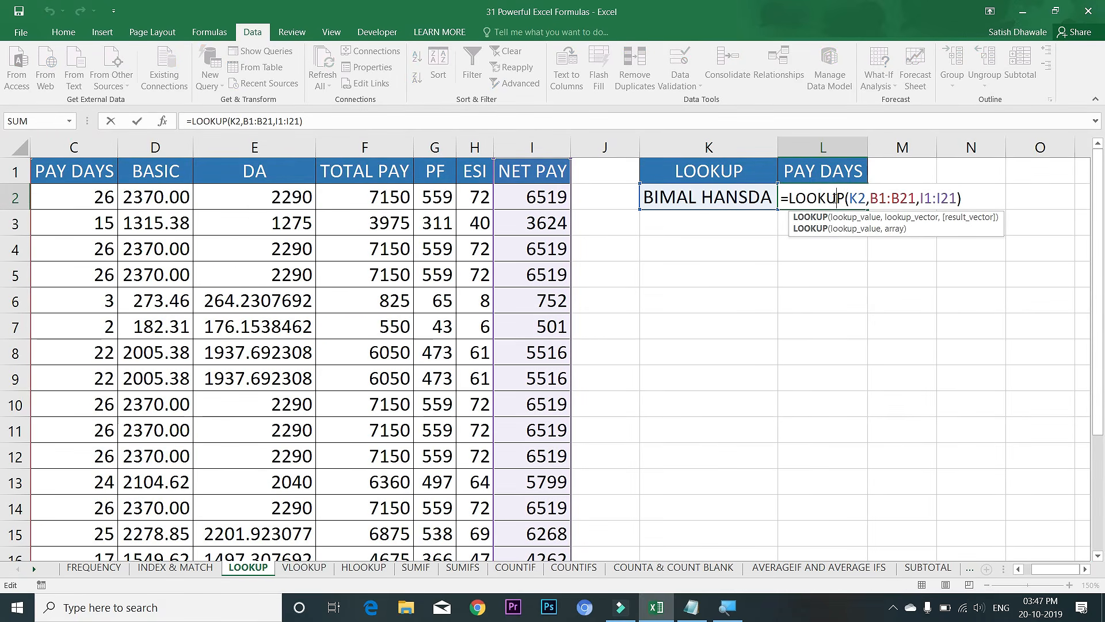
{"action": "left_click_drag", "start_coordinate": [870, 200], "coordinate": [957, 199]}
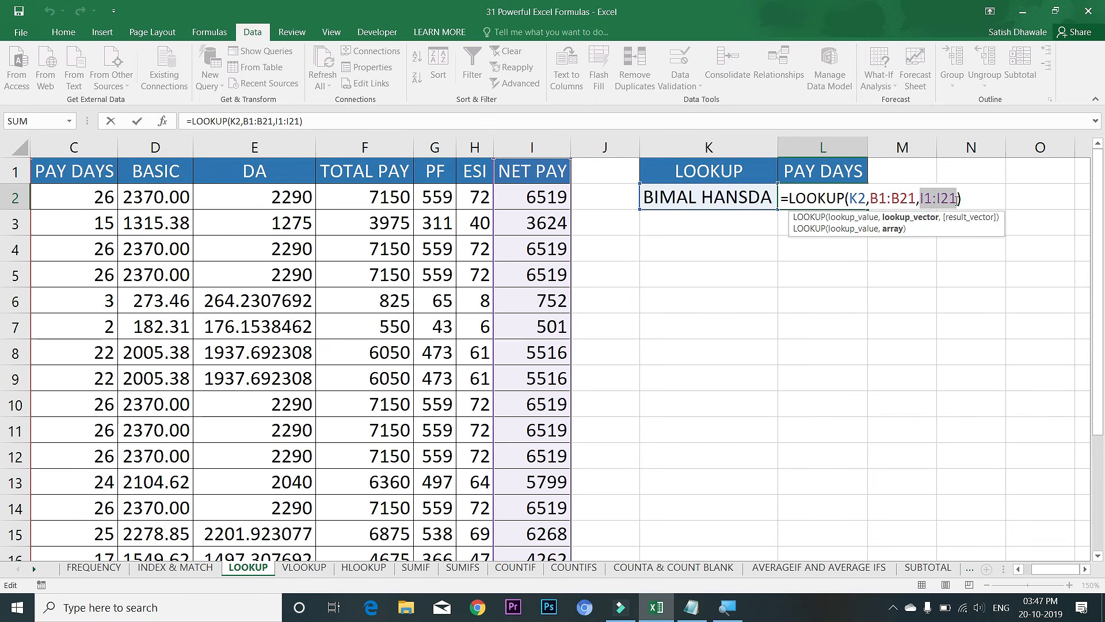
{"action": "left_click", "coordinate": [954, 199]}
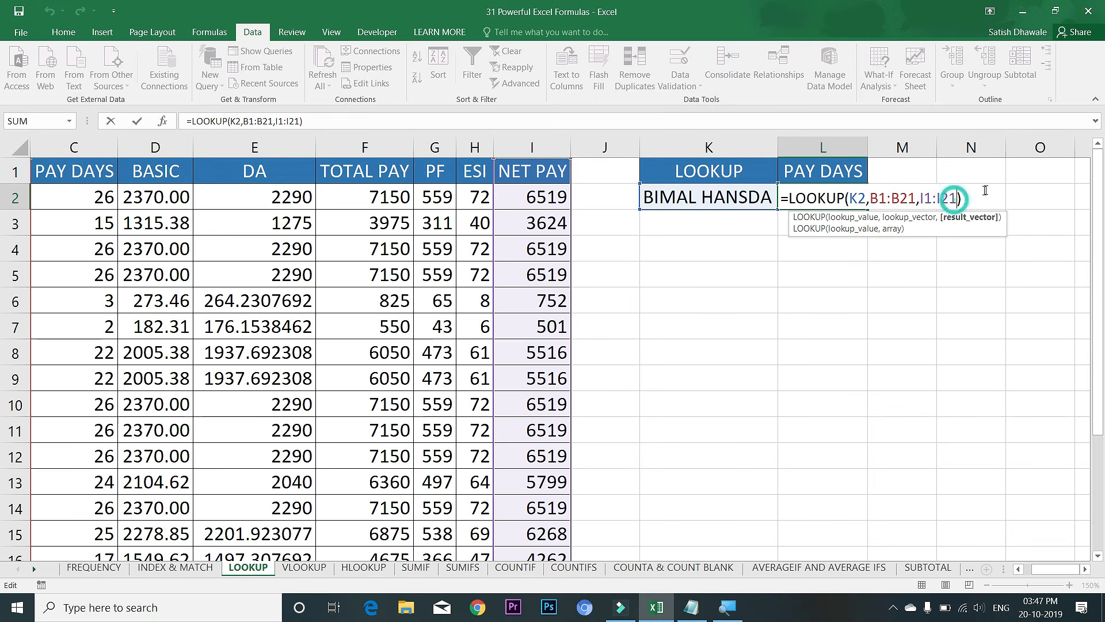
{"action": "key", "text": "Return"}
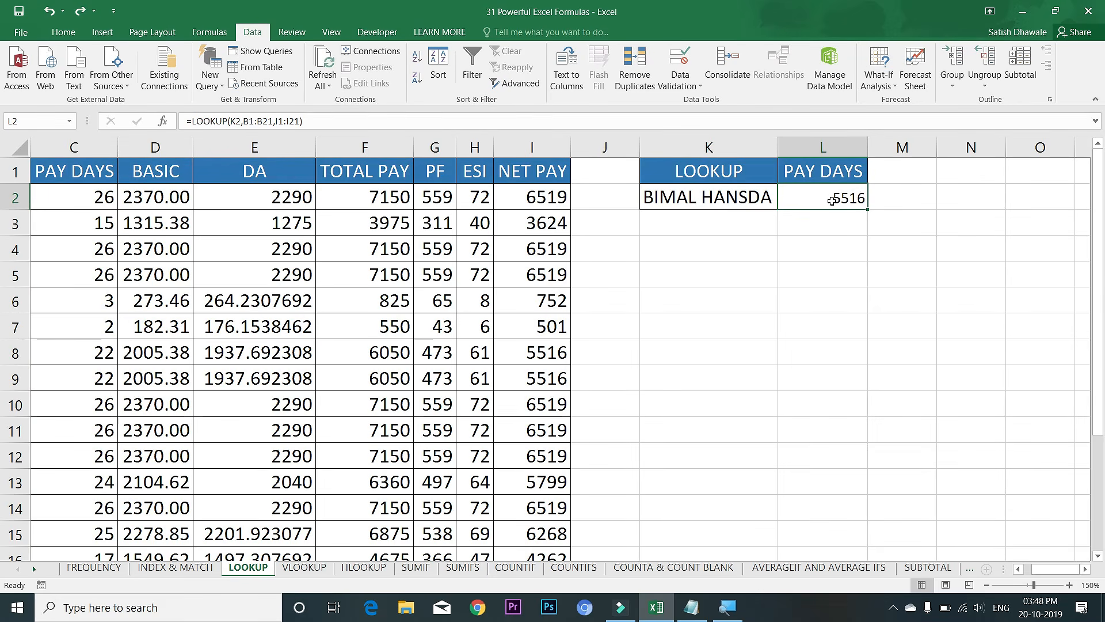
{"action": "left_click_drag", "start_coordinate": [811, 291], "coordinate": [24, 297]}
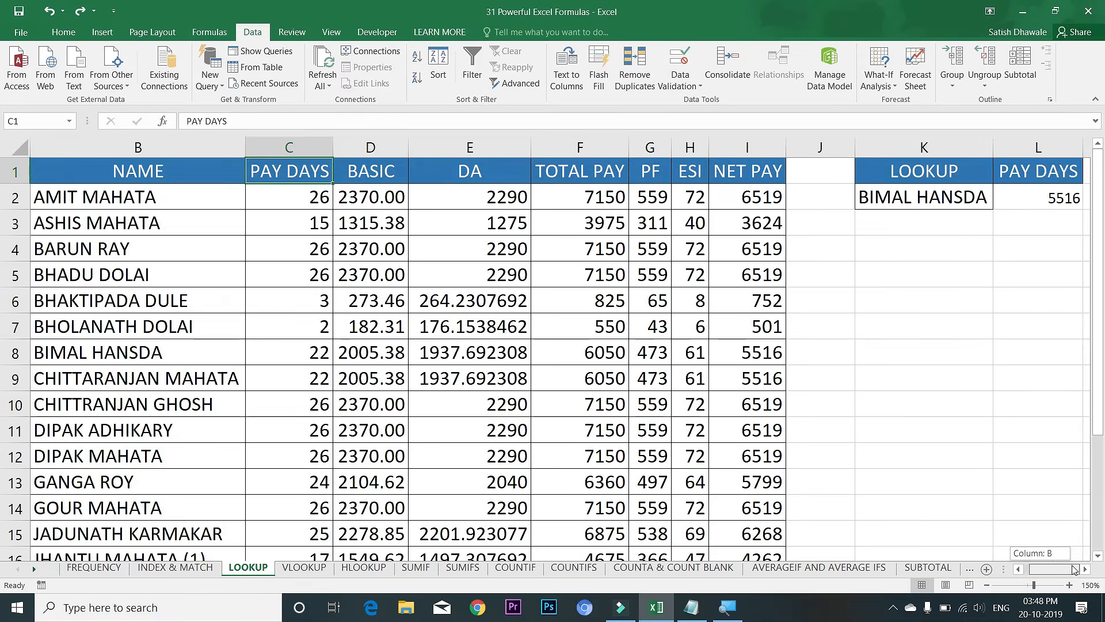
- Change the heading in L1 to SR NO and clear the formula from L2
{"action": "left_click", "coordinate": [1038, 171]}
{"action": "type", "text": "SR"}
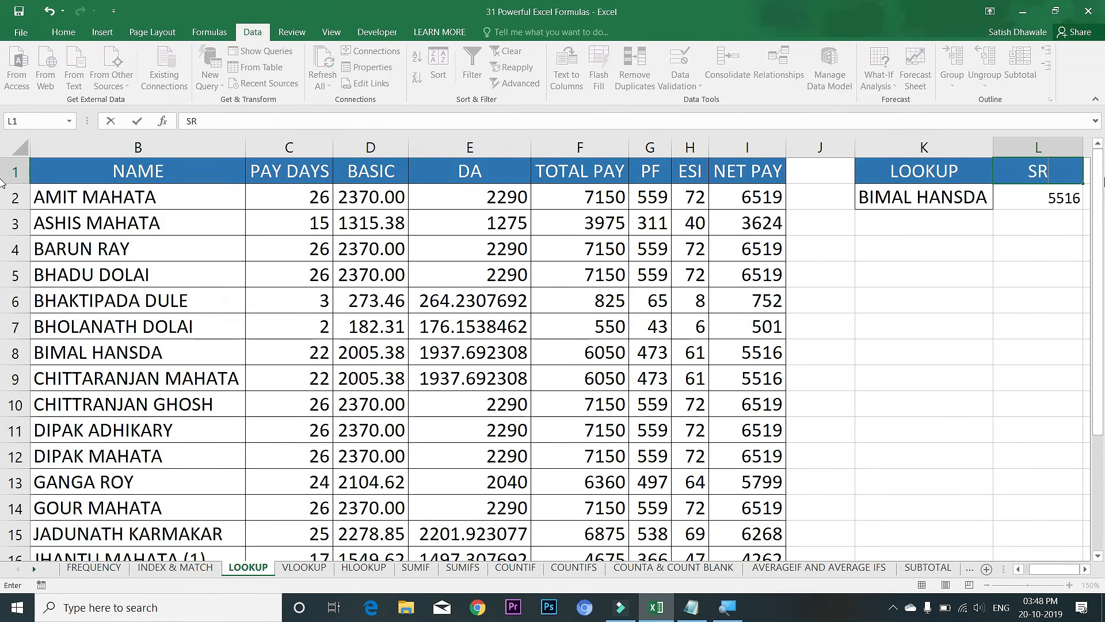
{"action": "type", "text": " NO"}
{"action": "key", "text": "Return"}
{"action": "key", "text": "Delete"}
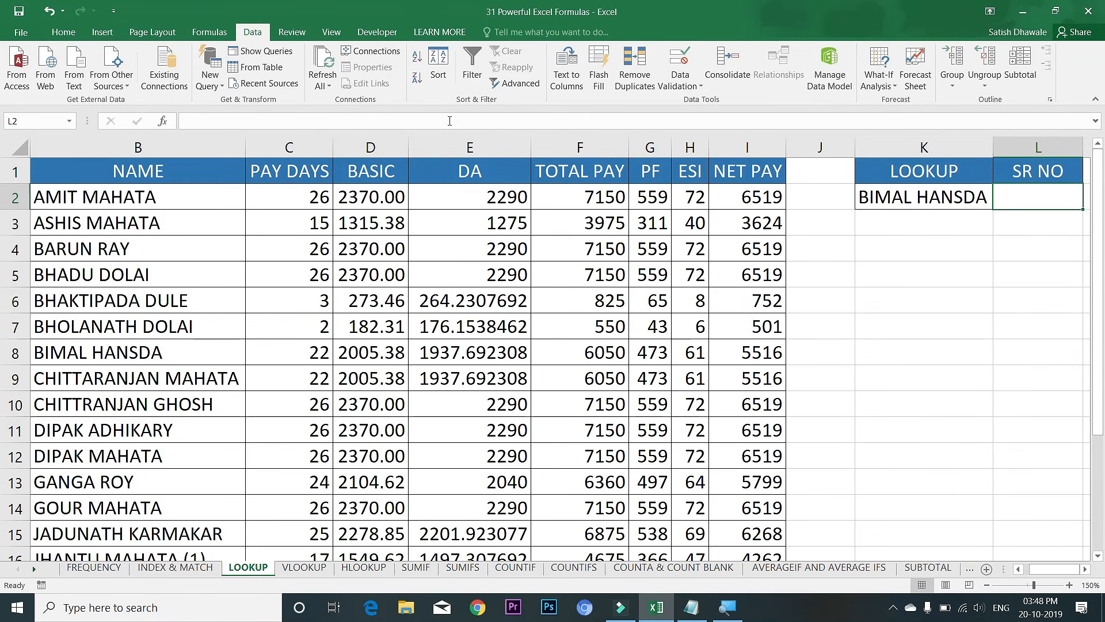
- Start a LOOKUP formula in L2 with the name in K2 as the lookup value
{"action": "left_click_drag", "start_coordinate": [301, 249], "coordinate": [6, 248]}
{"action": "left_click_drag", "start_coordinate": [53, 188], "coordinate": [48, 325]}
{"action": "left_click_drag", "start_coordinate": [220, 175], "coordinate": [202, 405]}
{"action": "left_click_drag", "start_coordinate": [703, 323], "coordinate": [935, 218]}
{"action": "left_click", "coordinate": [526, 203]}
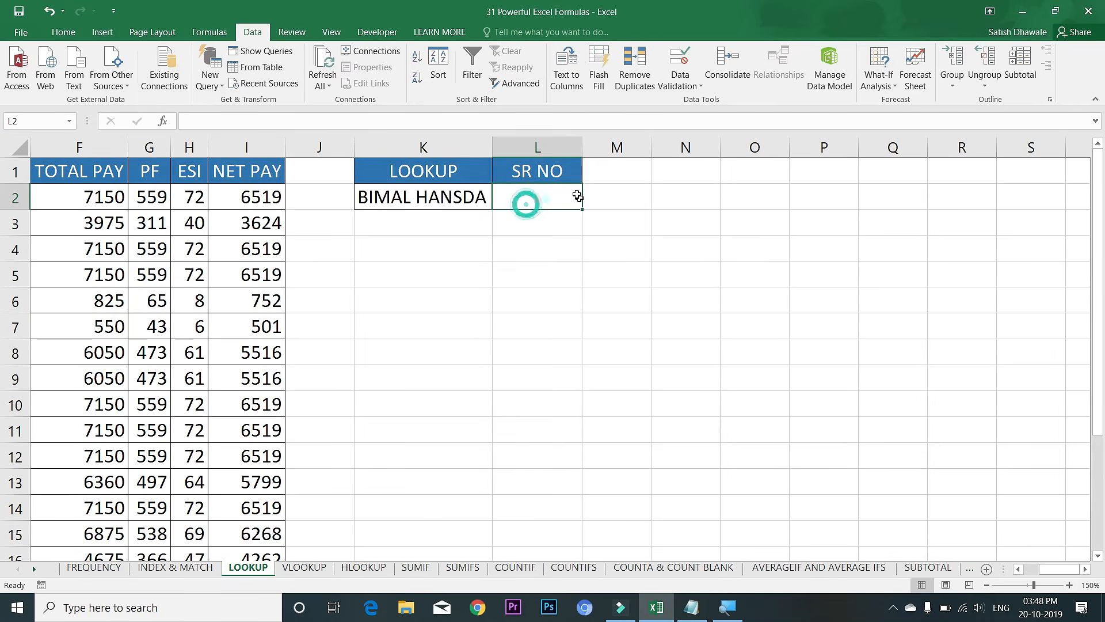
{"action": "type", "text": "=LO"}
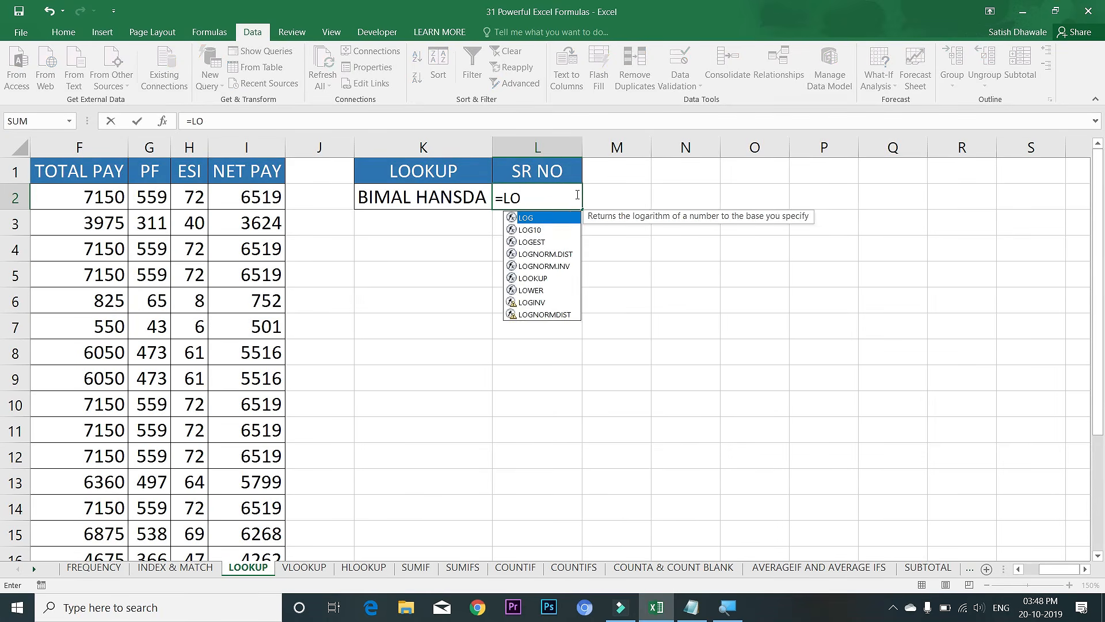
{"action": "type", "text": "OKUP("}
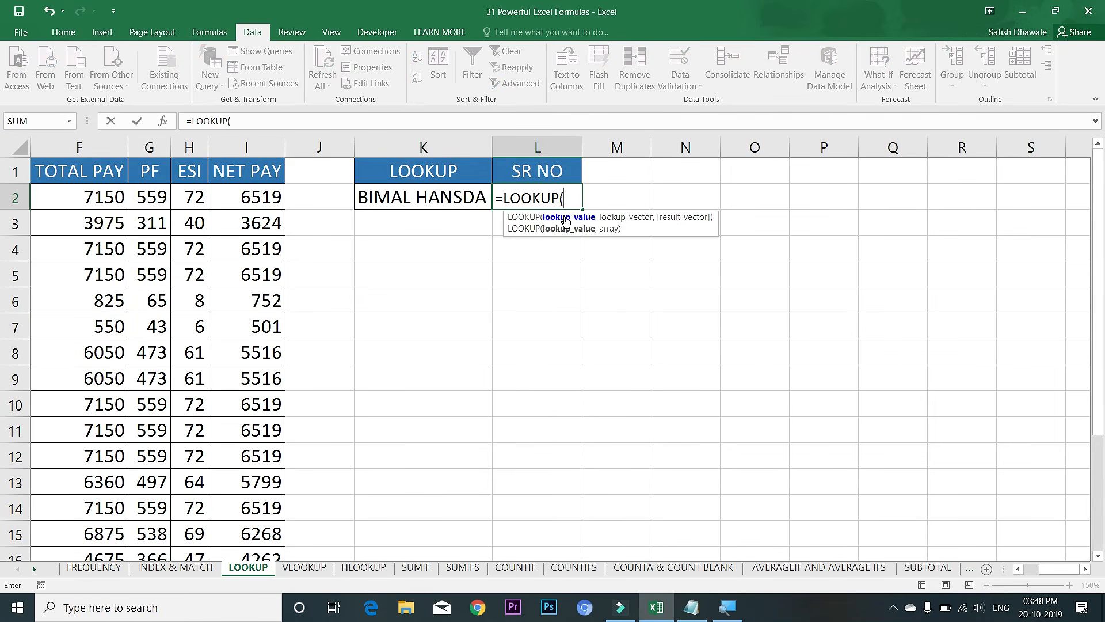
{"action": "left_click", "coordinate": [458, 198]}
{"action": "type", "text": ","}
- Set the NAME range B1:B21 as the lookup vector of L2's LOOKUP formula
{"action": "left_click_drag", "start_coordinate": [233, 223], "coordinate": [5, 183]}
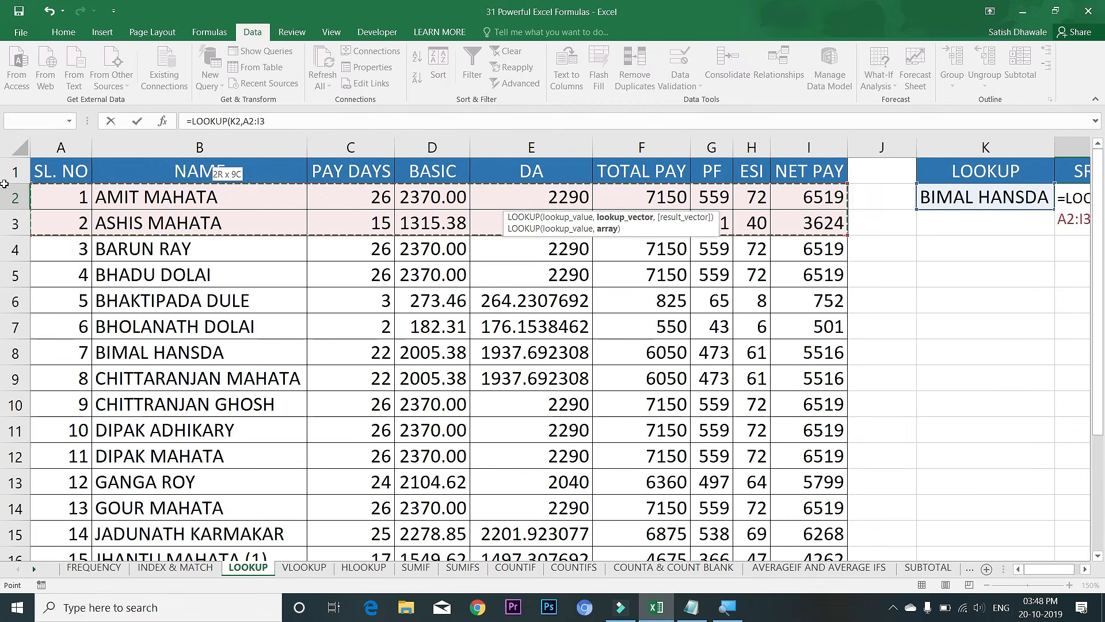
{"action": "left_click_drag", "start_coordinate": [230, 172], "coordinate": [230, 198]}
{"action": "mouse_move", "coordinate": [212, 488]}
{"action": "left_mouse_down"}
{"action": "mouse_move", "coordinate": [216, 561]}
{"action": "mouse_move", "coordinate": [217, 507]}
{"action": "left_mouse_up"}
{"action": "left_click_drag", "start_coordinate": [1030, 571], "coordinate": [1037, 571]}
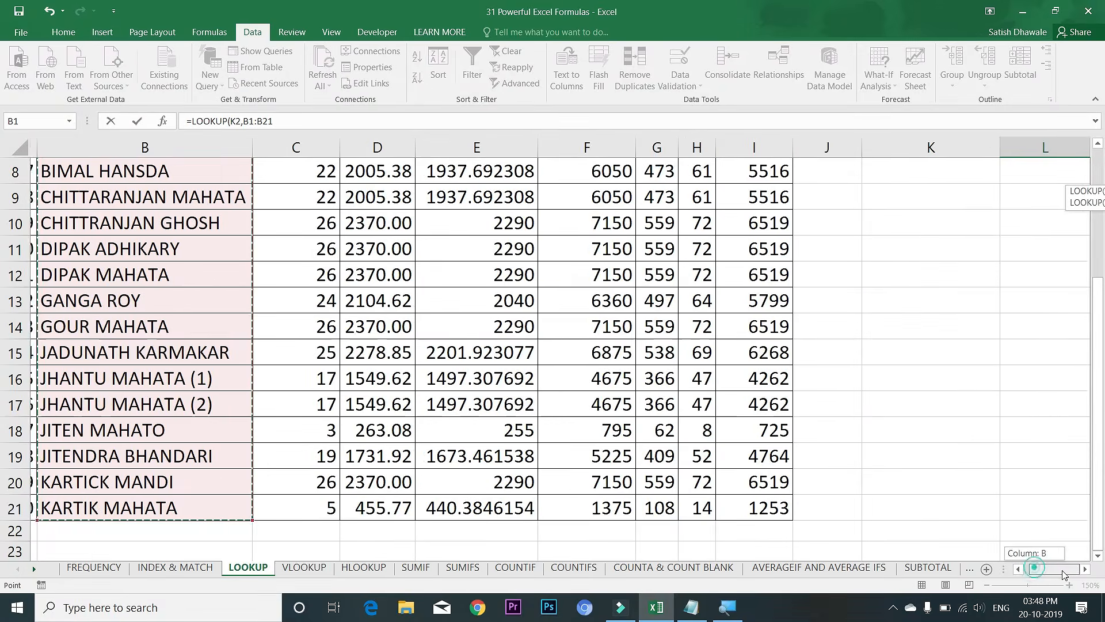
{"action": "left_click_drag", "start_coordinate": [1098, 469], "coordinate": [1097, 428]}
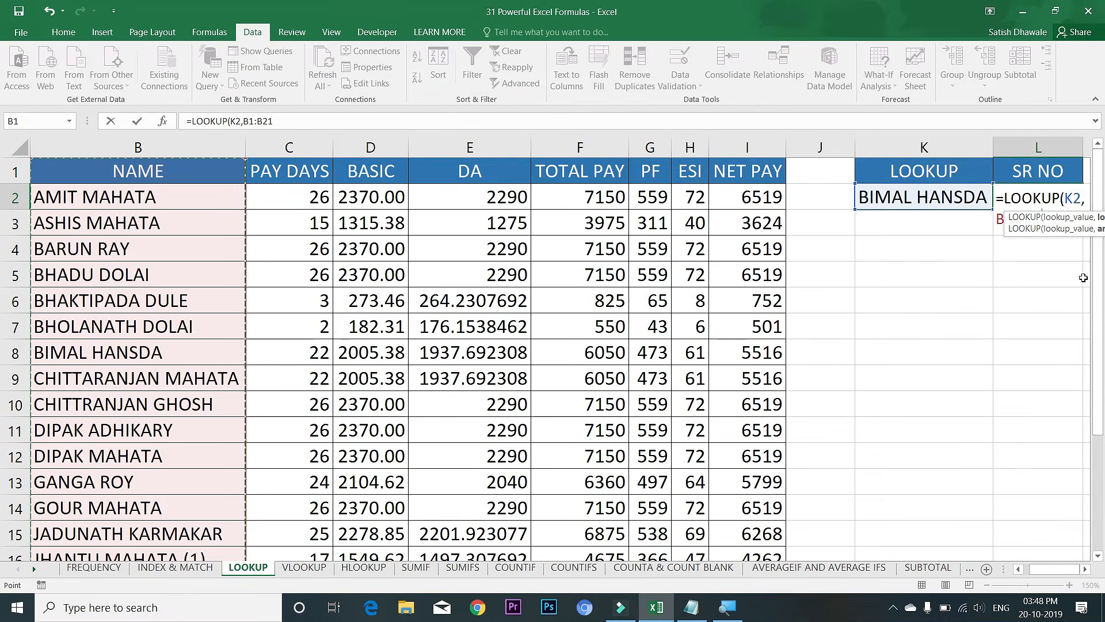
{"action": "left_click", "coordinate": [1085, 569]}
{"action": "left_click", "coordinate": [1085, 569]}
{"action": "type", "text": ","}
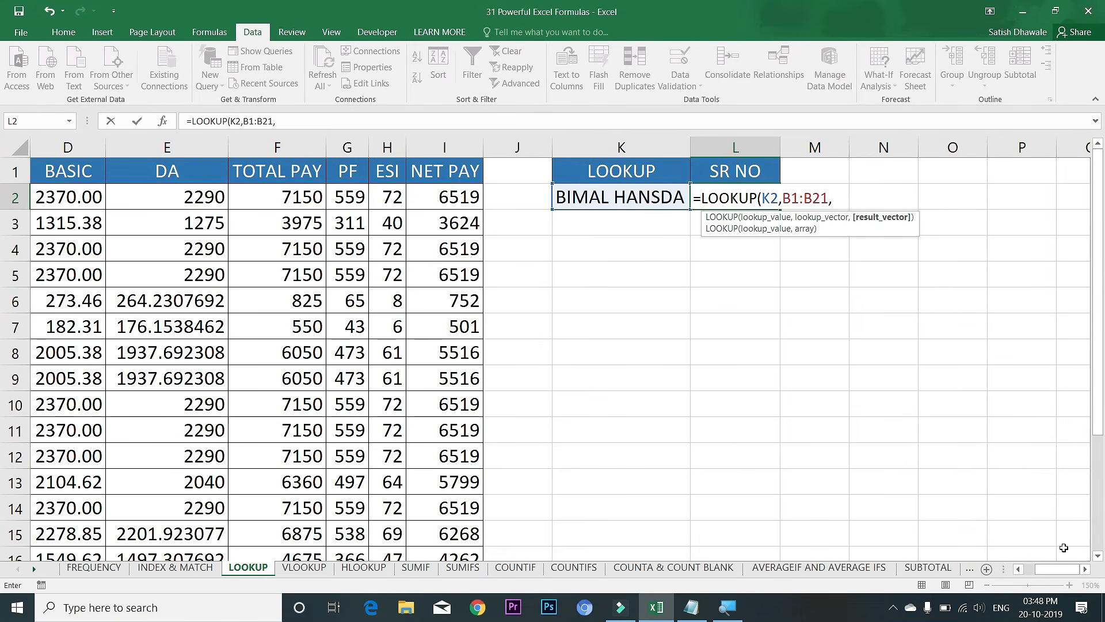
- Add the SL. NO range A1:A21 as the result vector and complete L2's LOOKUP formula
{"action": "left_click_drag", "start_coordinate": [1063, 571], "coordinate": [1011, 573]}
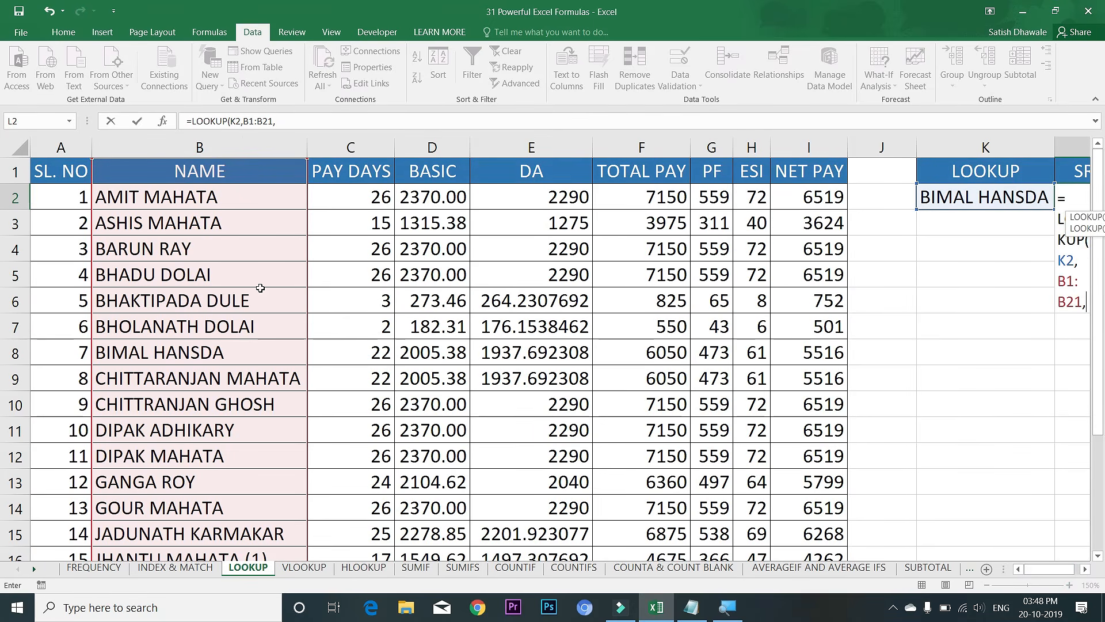
{"action": "left_click_drag", "start_coordinate": [57, 168], "coordinate": [99, 514]}
{"action": "key", "text": "Return"}
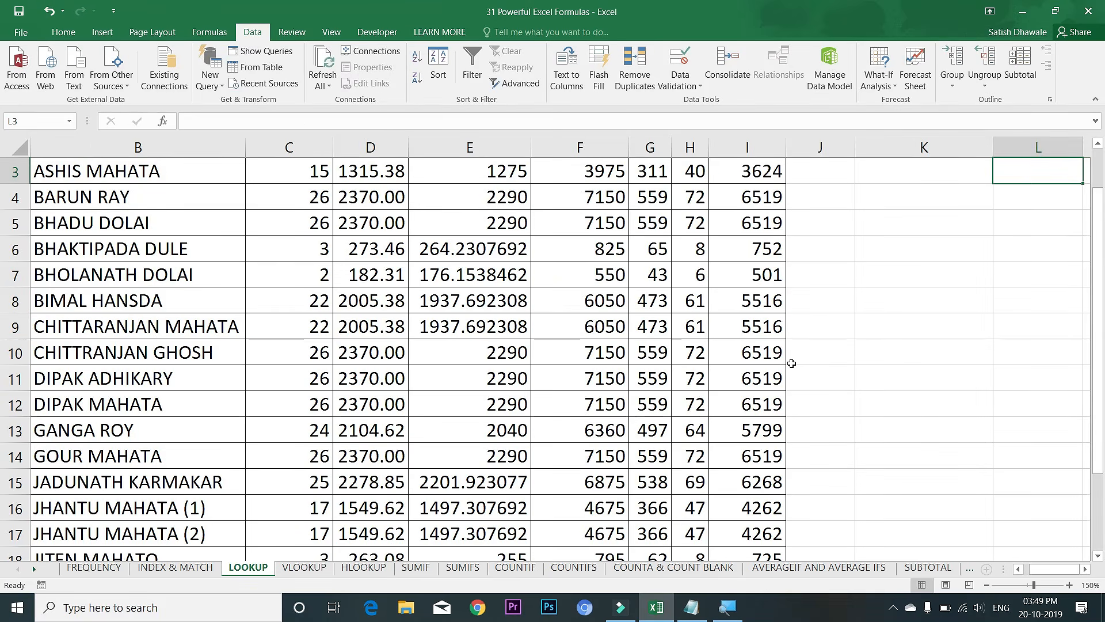
- Check L2's serial number against the employee's record in row 8 and review the LOOKUP formula
{"action": "left_click_drag", "start_coordinate": [1103, 410], "coordinate": [1099, 359]}
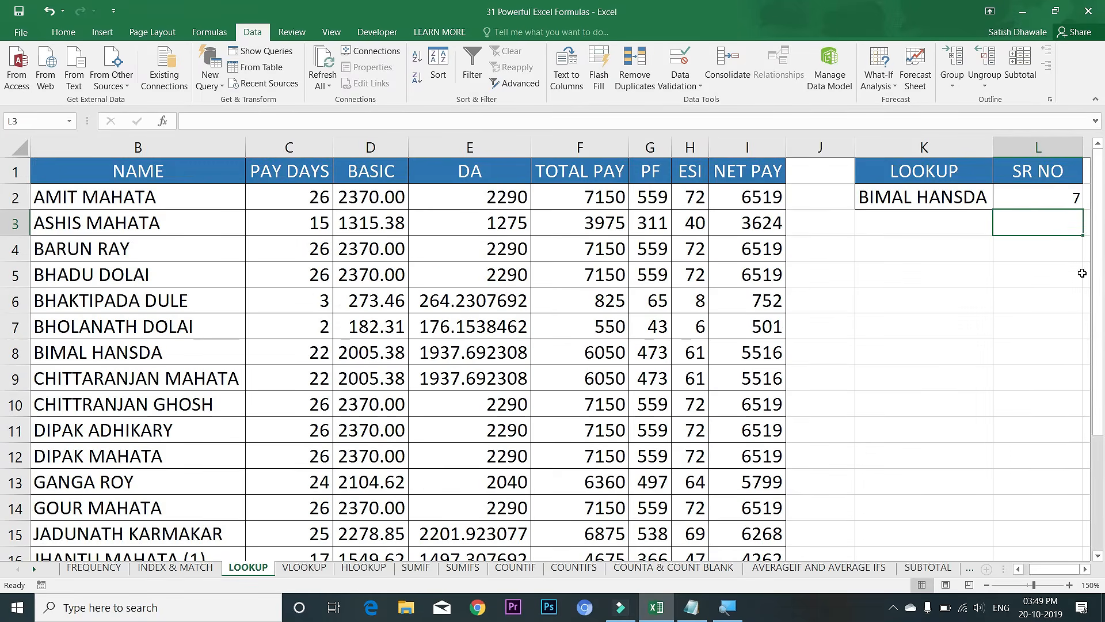
{"action": "left_click", "coordinate": [1051, 202]}
{"action": "left_click_drag", "start_coordinate": [286, 387], "coordinate": [34, 374]}
{"action": "left_click_drag", "start_coordinate": [178, 355], "coordinate": [49, 355]}
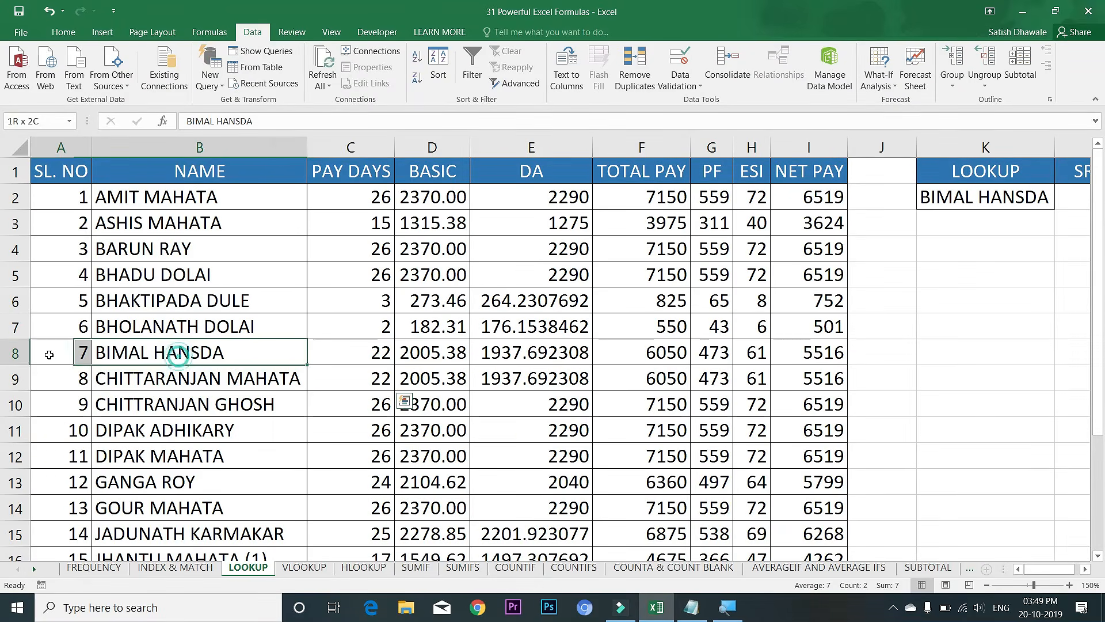
{"action": "left_click_drag", "start_coordinate": [753, 430], "coordinate": [1102, 429]}
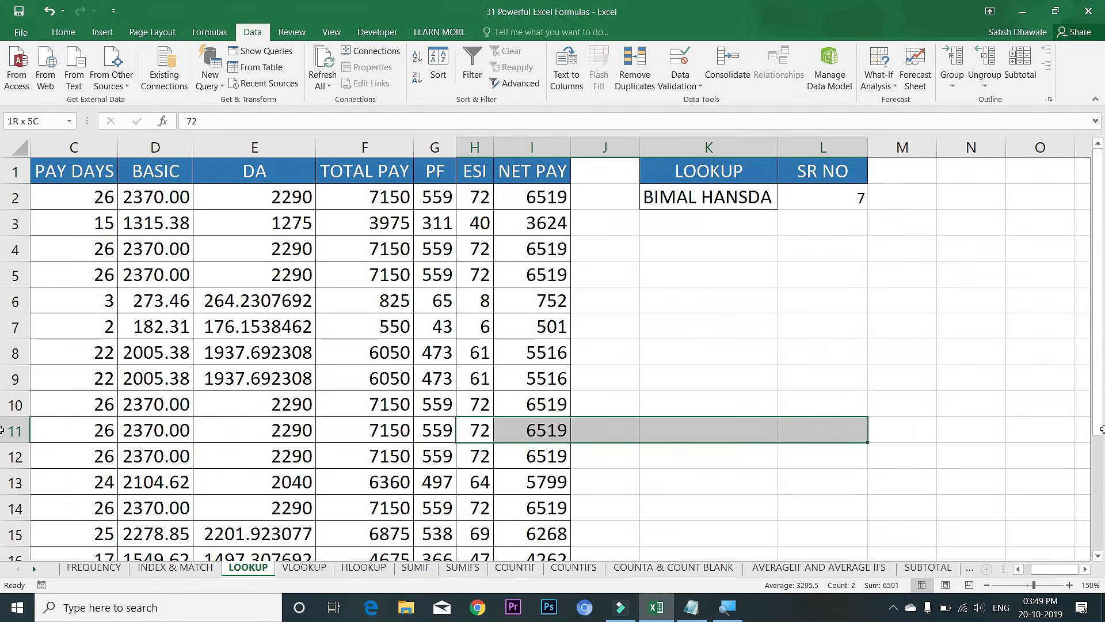
{"action": "left_click", "coordinate": [823, 197]}
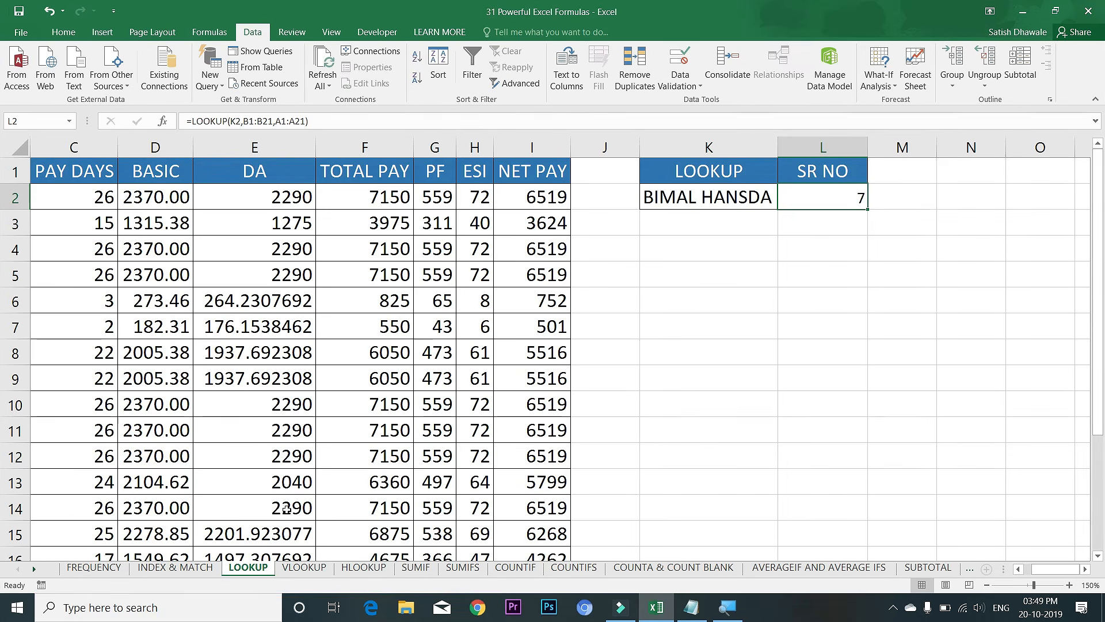
- Switch to the VLOOKUP sheet and examine the account table's columns and the empty lookup form in G1:H5
{"action": "left_click", "coordinate": [304, 567]}
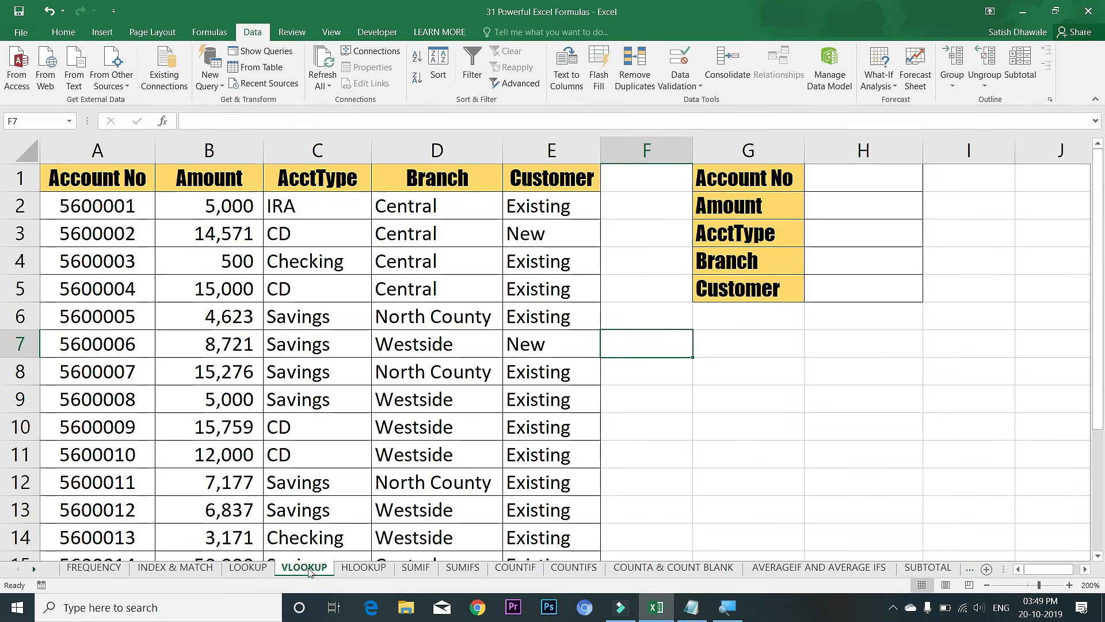
{"action": "left_click_drag", "start_coordinate": [403, 344], "coordinate": [52, 344]}
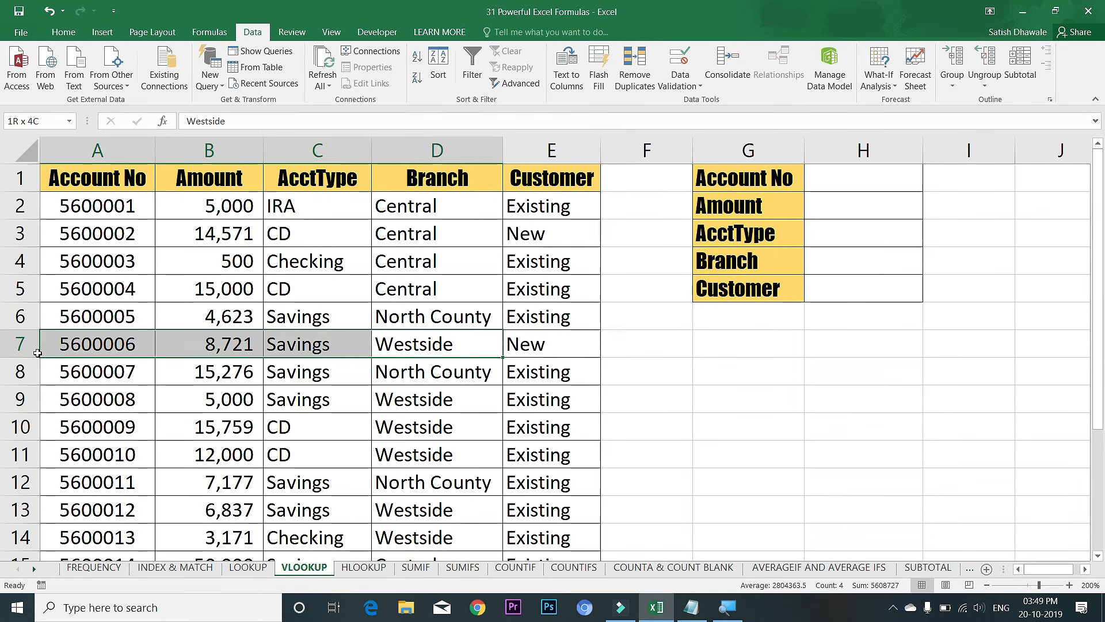
{"action": "left_click", "coordinate": [127, 256]}
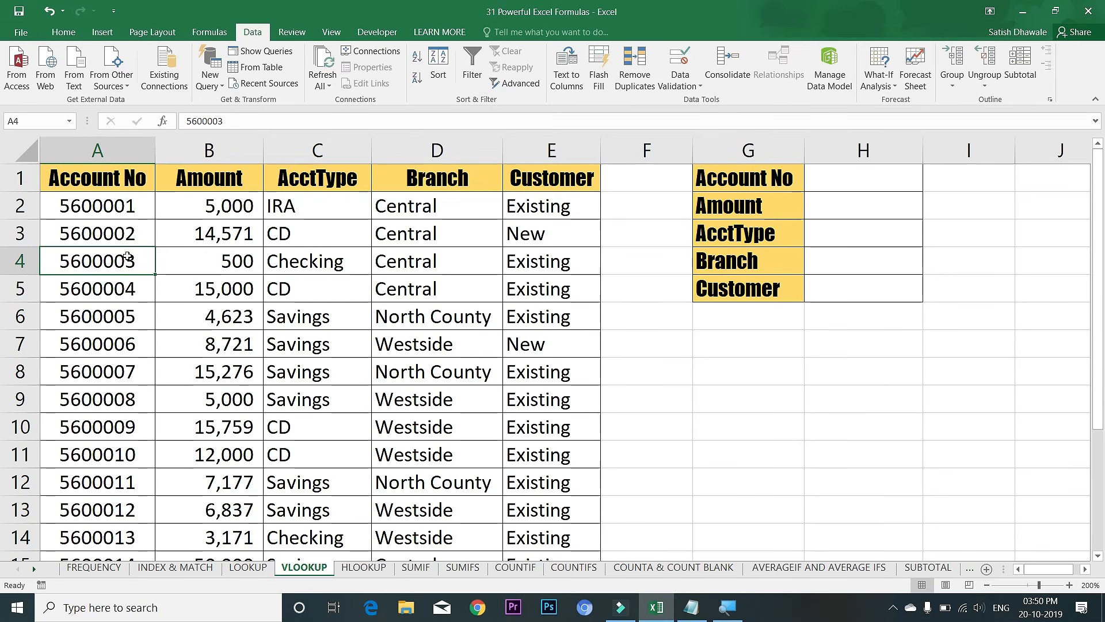
{"action": "left_click", "coordinate": [842, 175]}
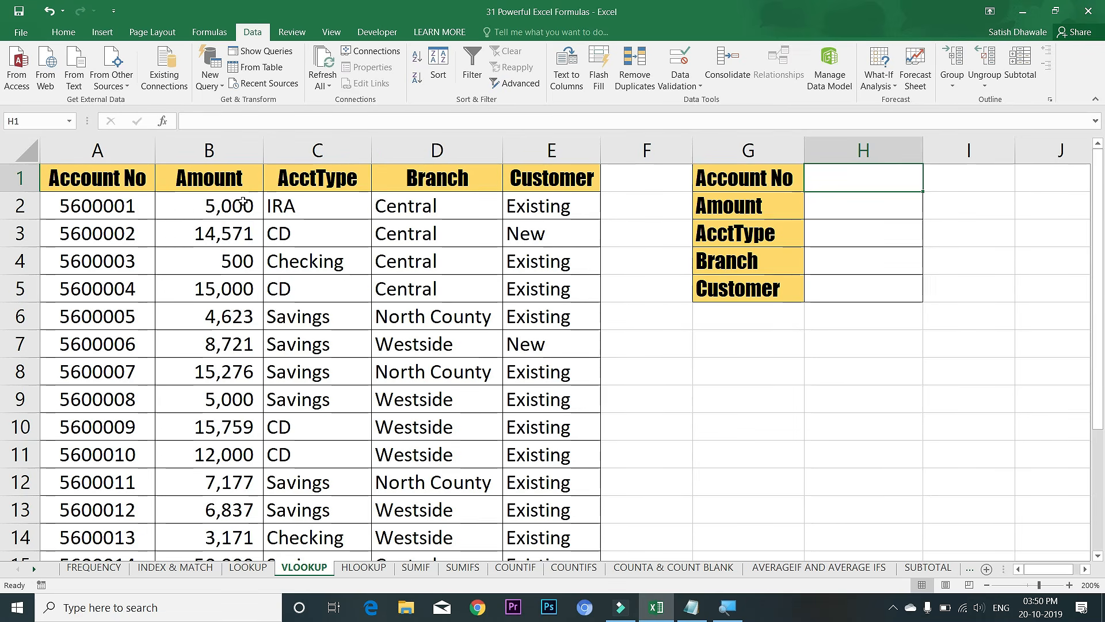
{"action": "left_click_drag", "start_coordinate": [247, 214], "coordinate": [257, 287]}
{"action": "left_click_drag", "start_coordinate": [442, 205], "coordinate": [443, 374]}
{"action": "left_click_drag", "start_coordinate": [553, 205], "coordinate": [557, 371]}
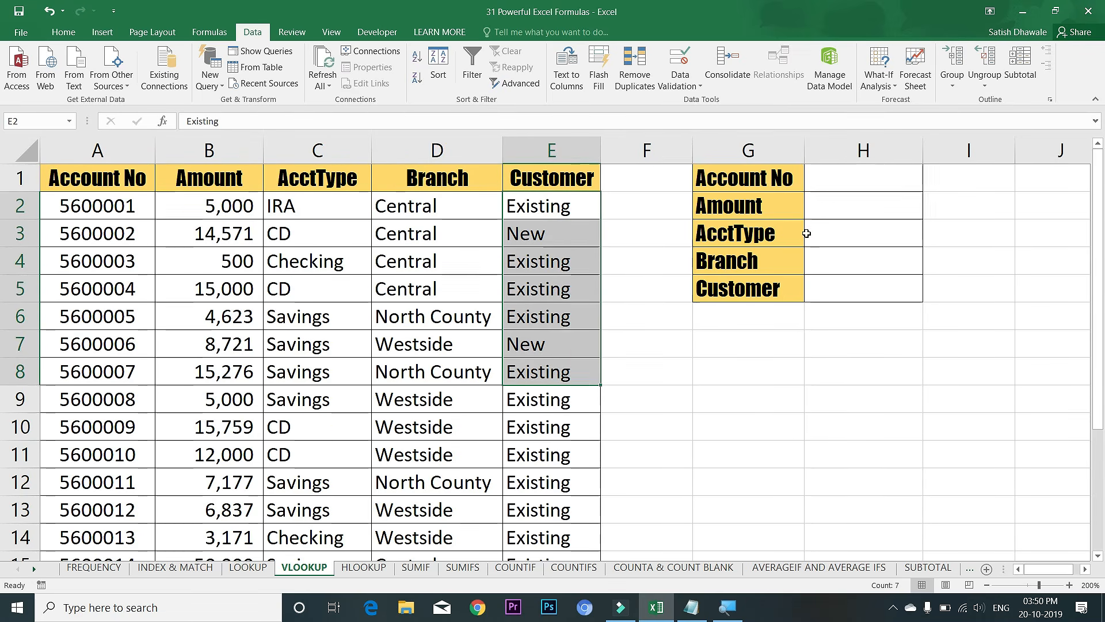
{"action": "left_click_drag", "start_coordinate": [839, 208], "coordinate": [826, 306]}
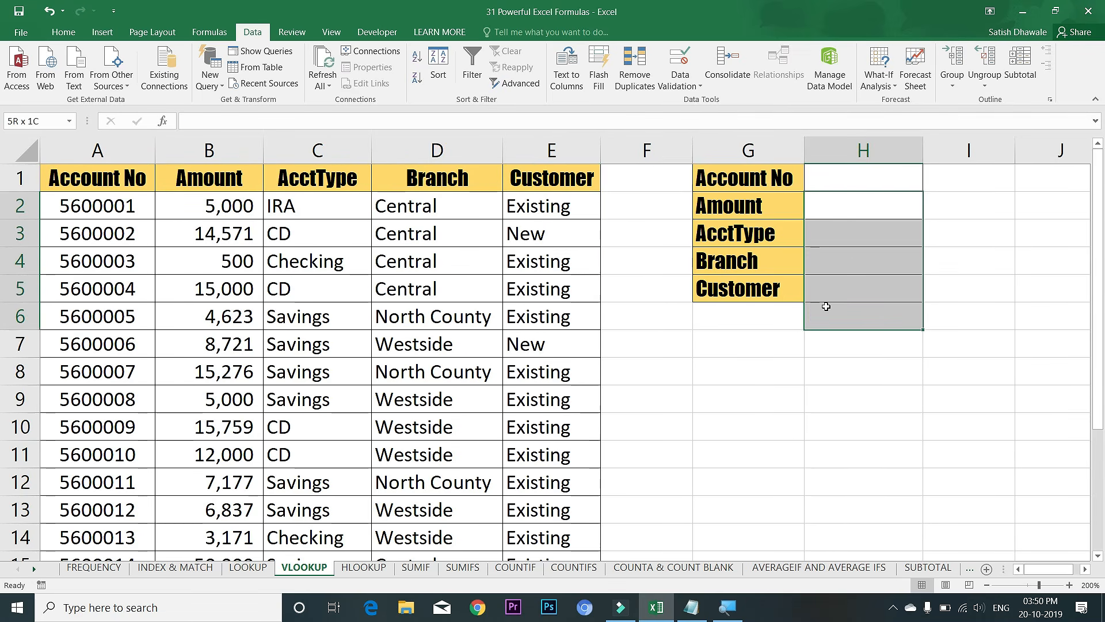
{"action": "left_click", "coordinate": [883, 178]}
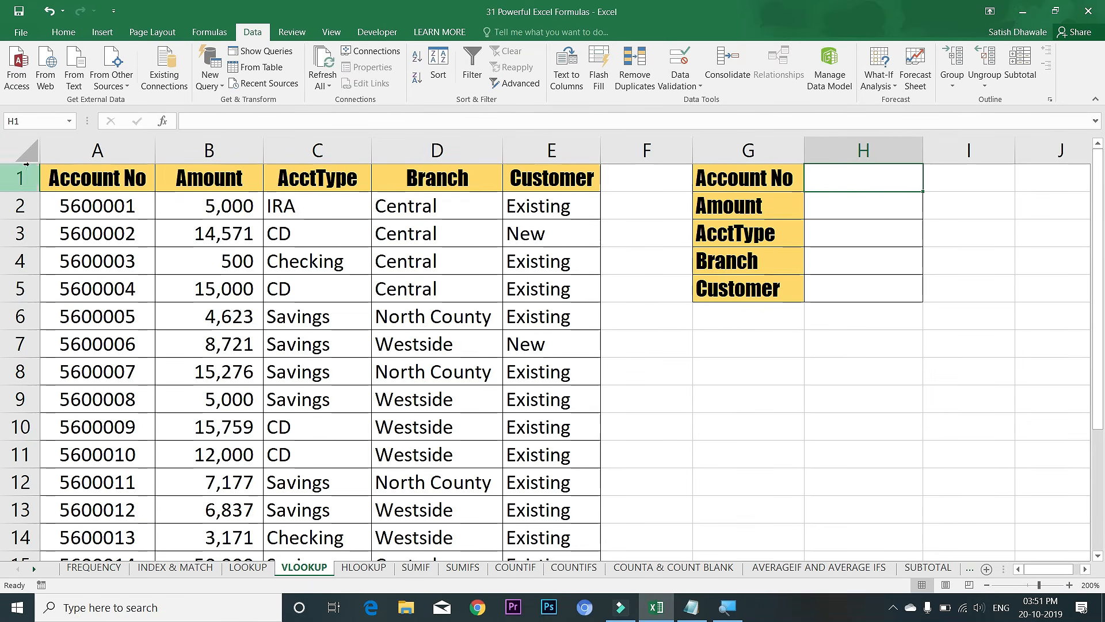
{"action": "left_click_drag", "start_coordinate": [91, 179], "coordinate": [539, 477]}
{"action": "scroll", "coordinate": [1059, 440], "scroll_direction": "up", "scroll_amount": 2}
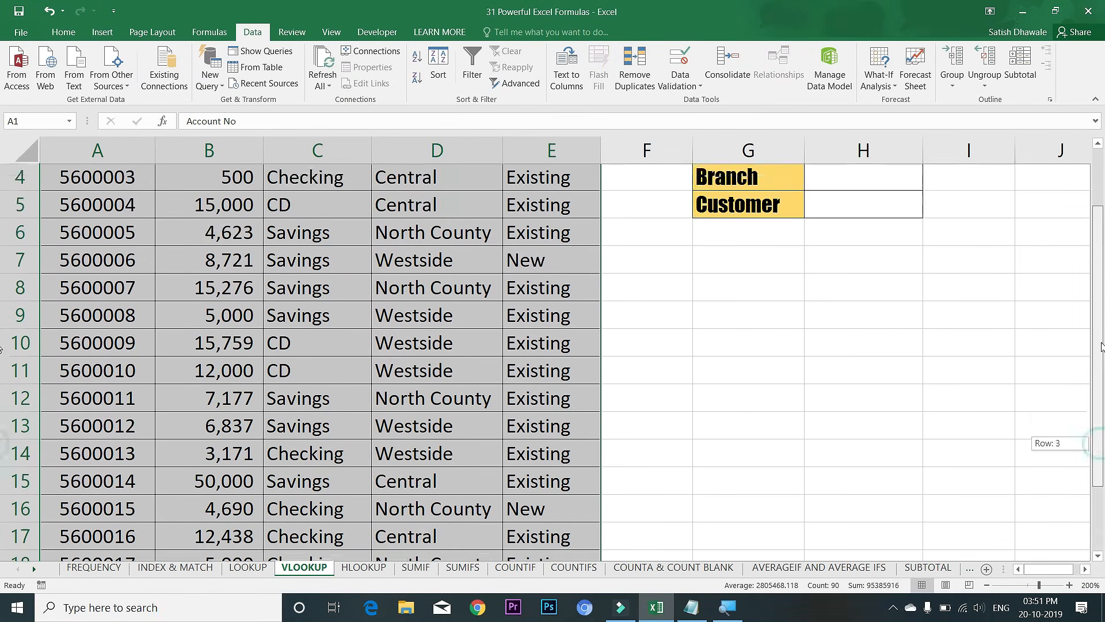
{"action": "left_click", "coordinate": [17, 121]}
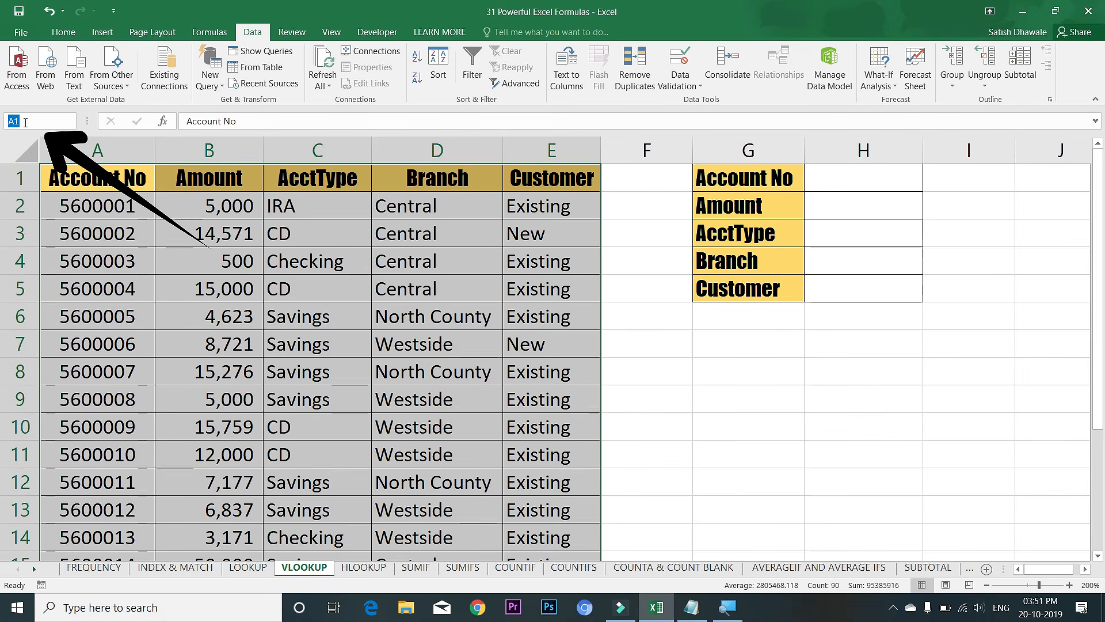
{"action": "left_click_drag", "start_coordinate": [1097, 295], "coordinate": [1098, 418]}
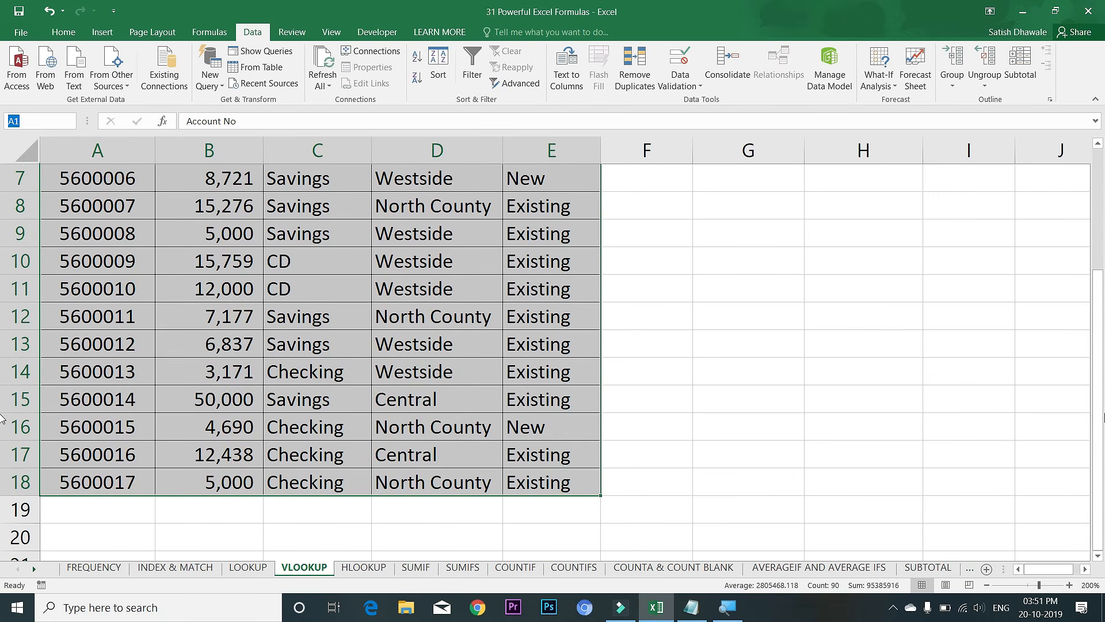
{"action": "left_click_drag", "start_coordinate": [1100, 410], "coordinate": [1099, 356]}
- Select the entire columns A through E and define them as a named range called LIST1
{"action": "left_click_drag", "start_coordinate": [68, 141], "coordinate": [593, 151]}
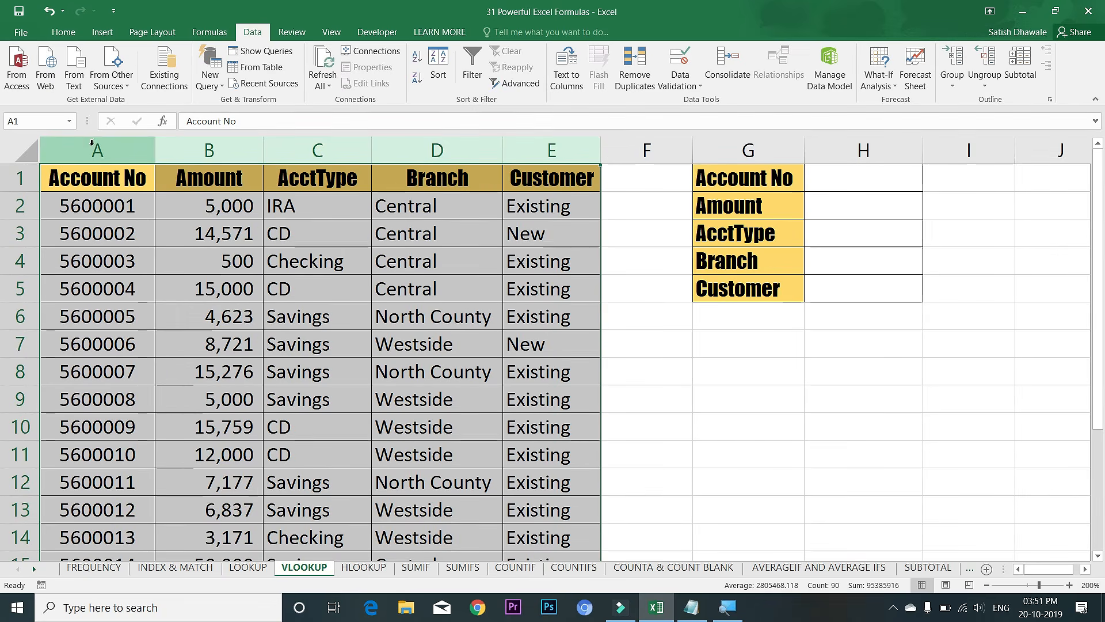
{"action": "left_click_drag", "start_coordinate": [1099, 299], "coordinate": [1099, 450]}
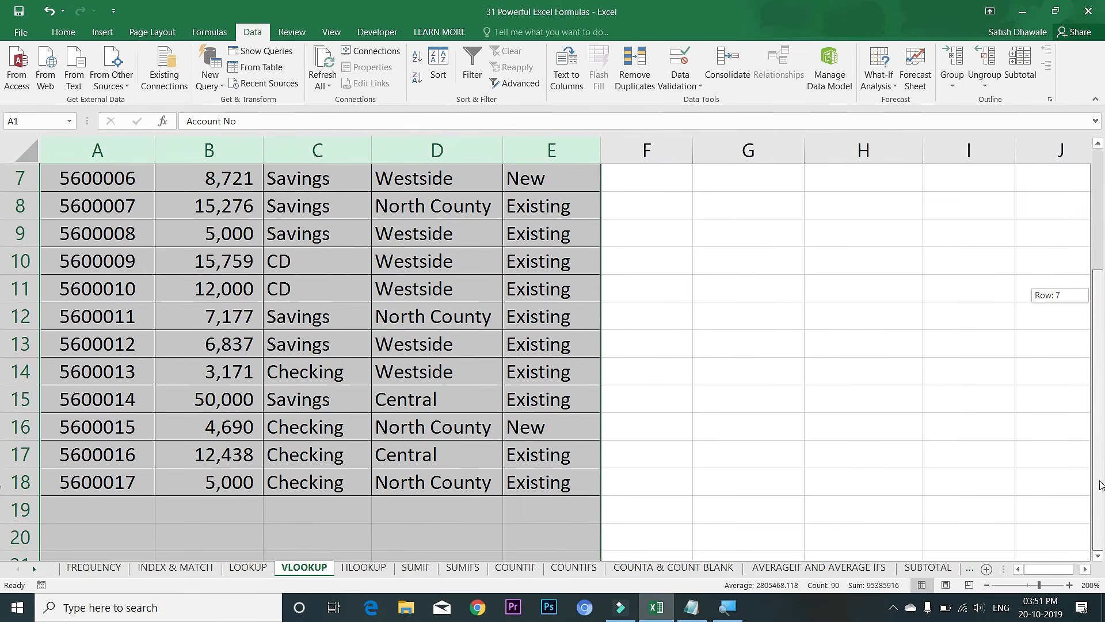
{"action": "left_click_drag", "start_coordinate": [1101, 381], "coordinate": [1096, 227]}
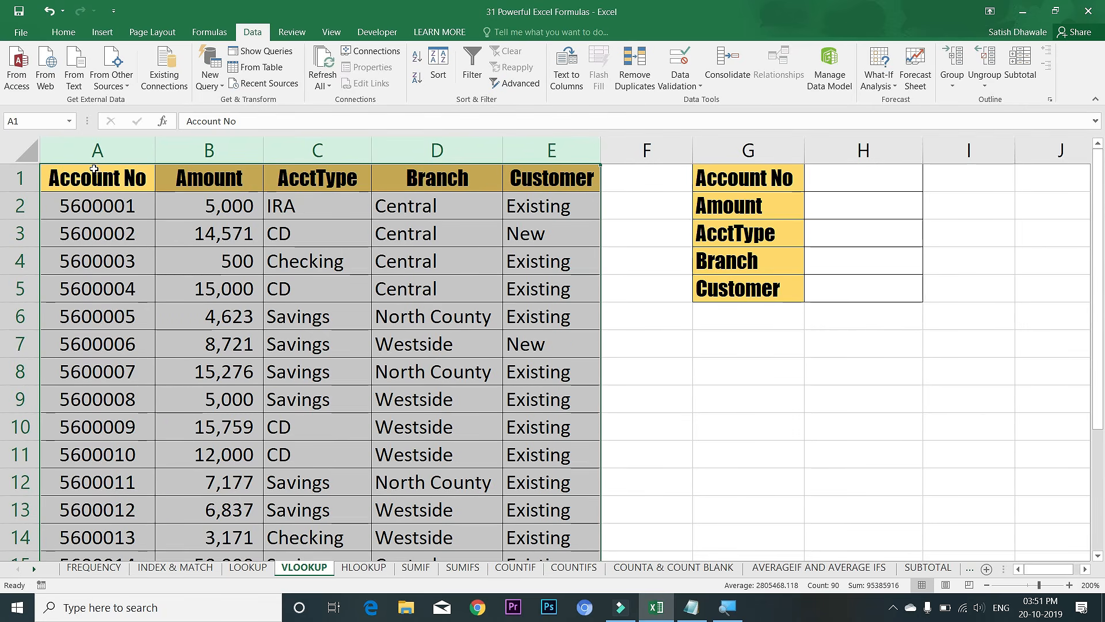
{"action": "left_click", "coordinate": [14, 123]}
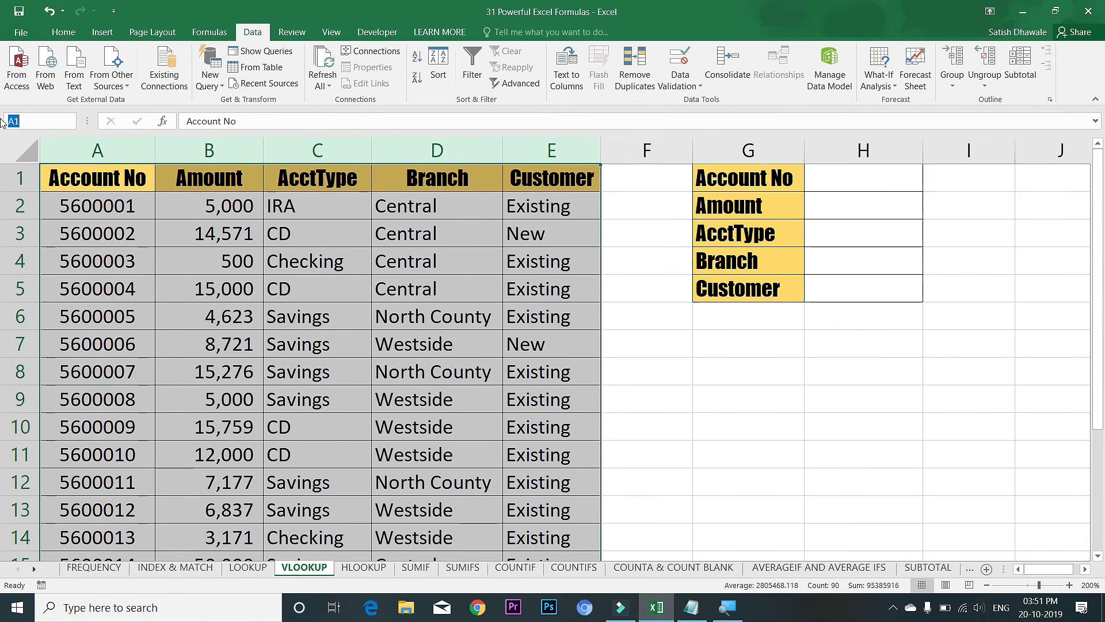
{"action": "key", "text": "Escape"}
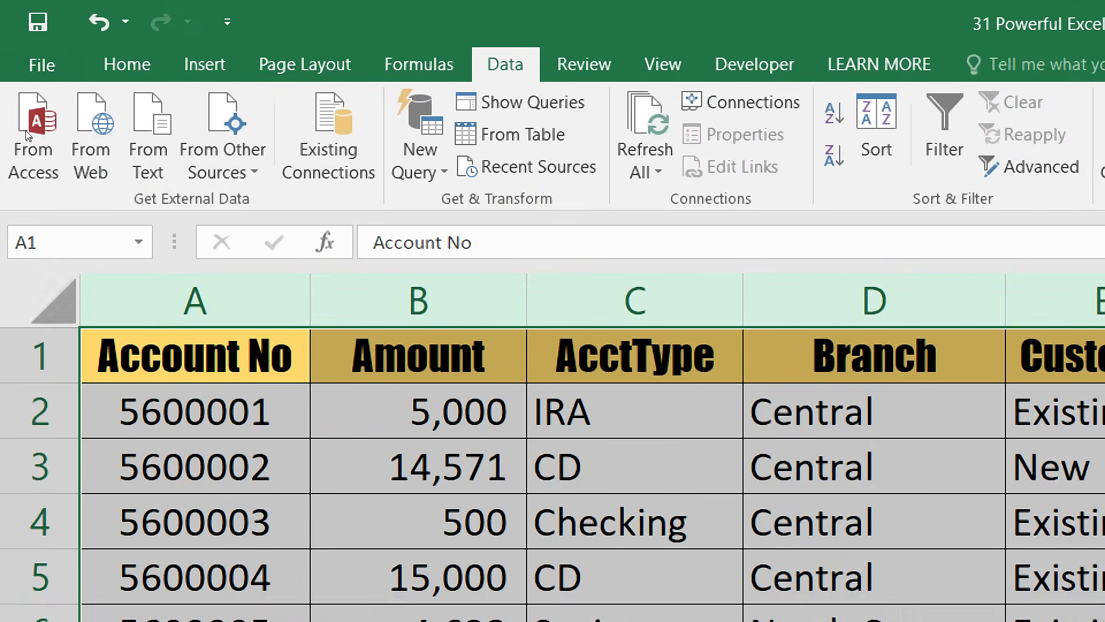
{"action": "left_click", "coordinate": [24, 121]}
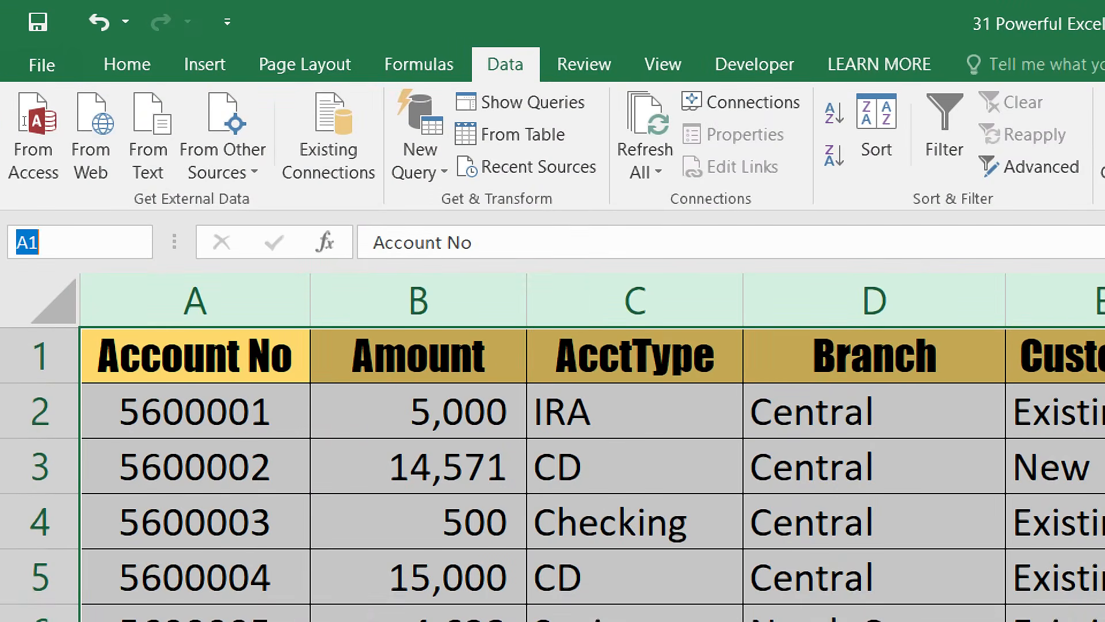
{"action": "type", "text": "LIST"}
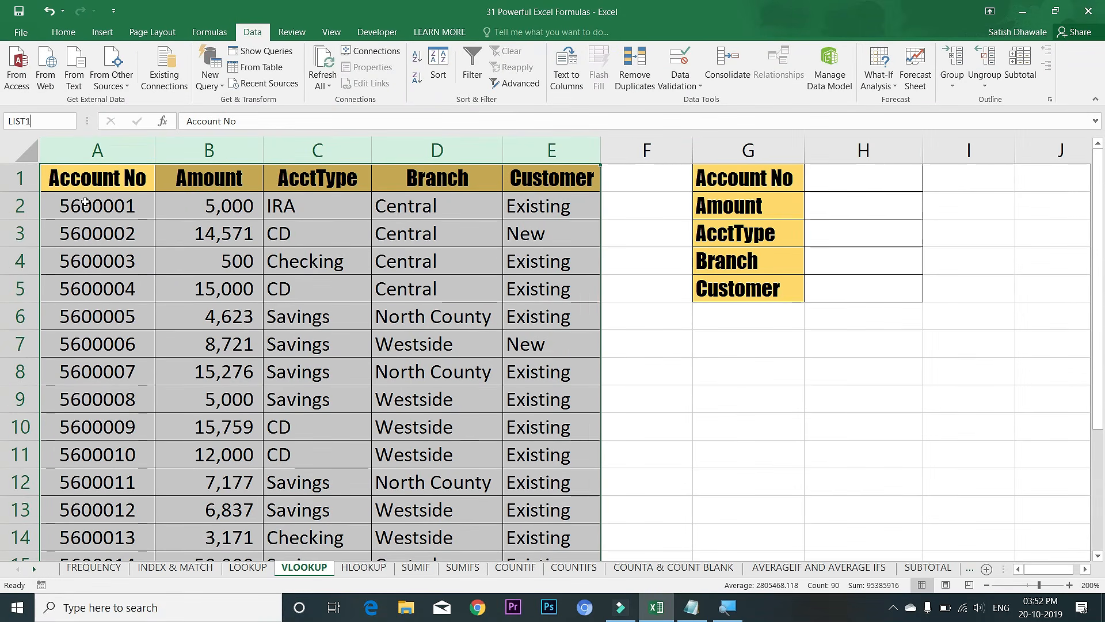
{"action": "key", "text": "Return"}
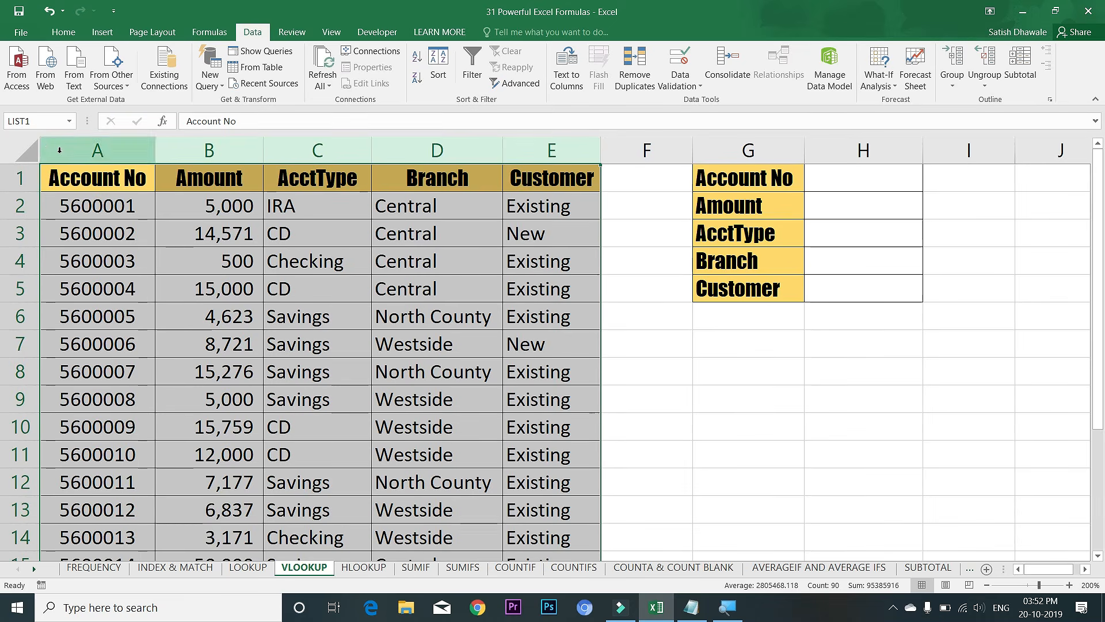
- Add list data validation to H1 with =$A:$A as the source and choose the second account number from its dropdown
{"action": "left_click", "coordinate": [832, 177]}
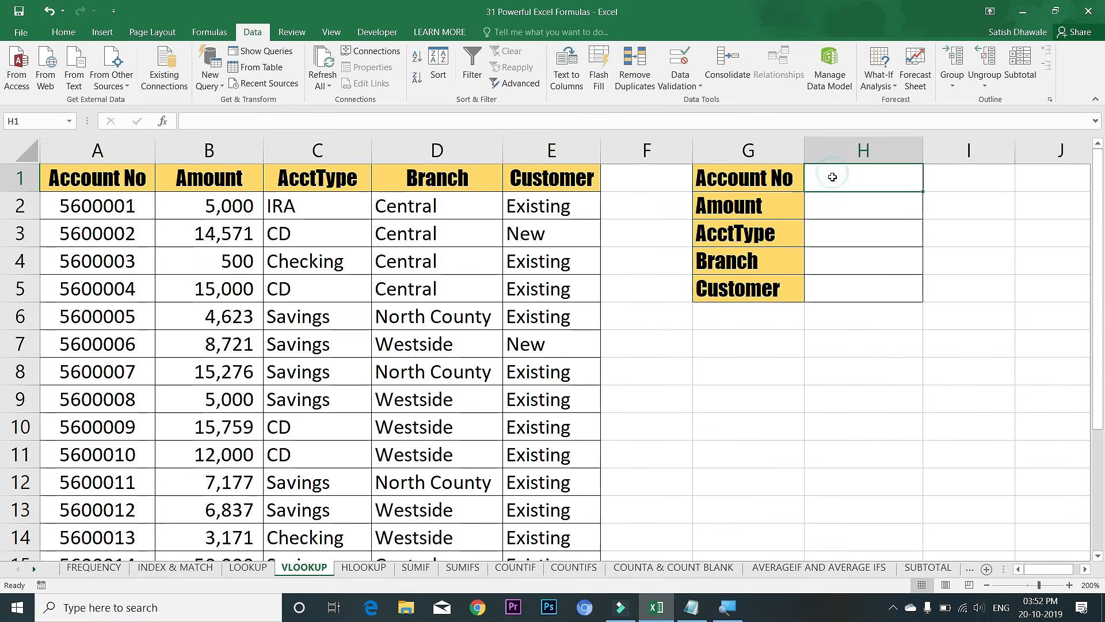
{"action": "left_click", "coordinate": [679, 65]}
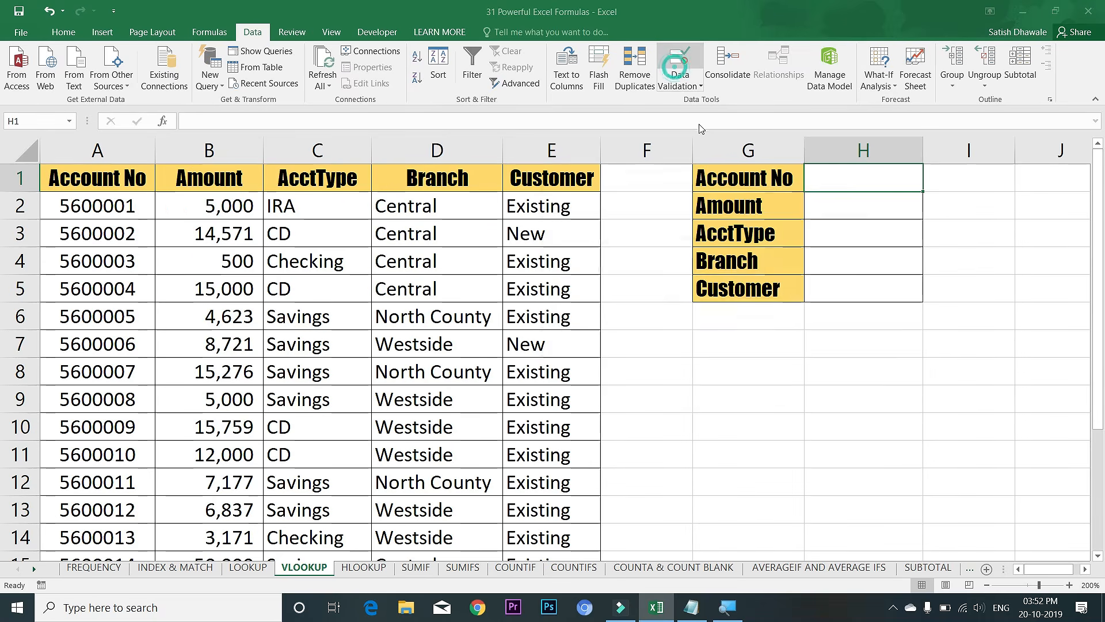
{"action": "left_click", "coordinate": [631, 268]}
{"action": "left_click", "coordinate": [598, 315]}
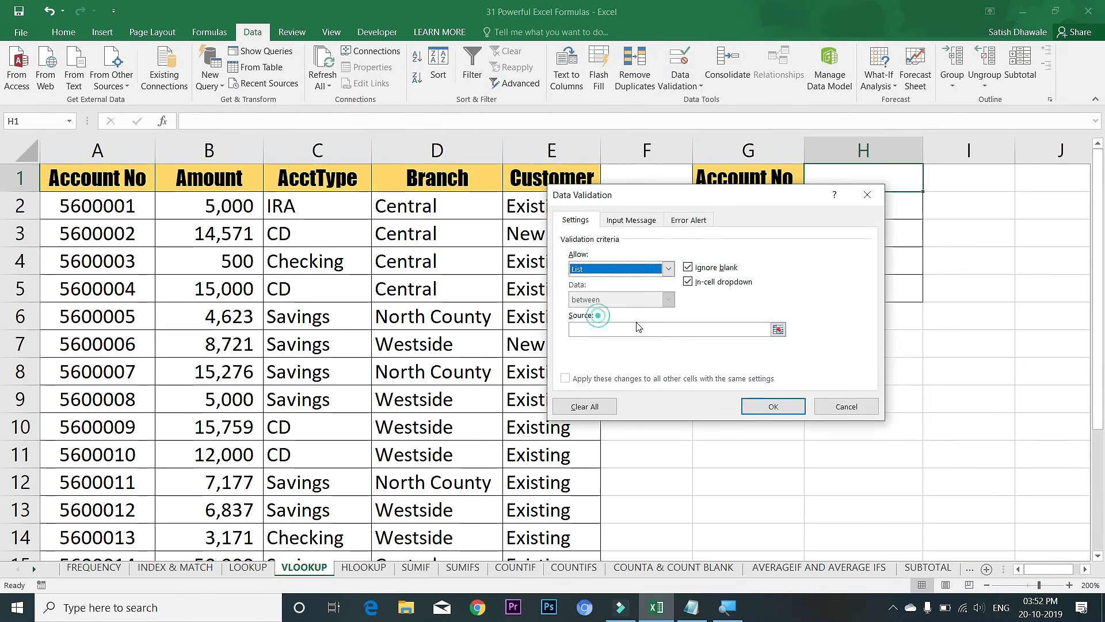
{"action": "left_click", "coordinate": [637, 327]}
{"action": "left_click", "coordinate": [141, 151]}
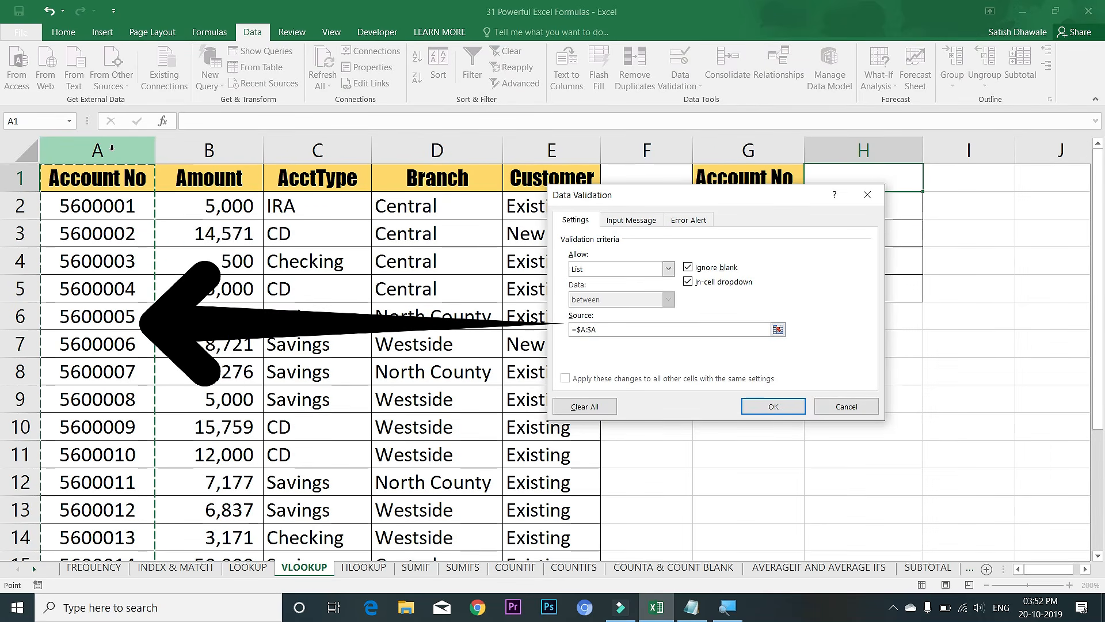
{"action": "left_click", "coordinate": [762, 407]}
{"action": "left_click", "coordinate": [929, 184]}
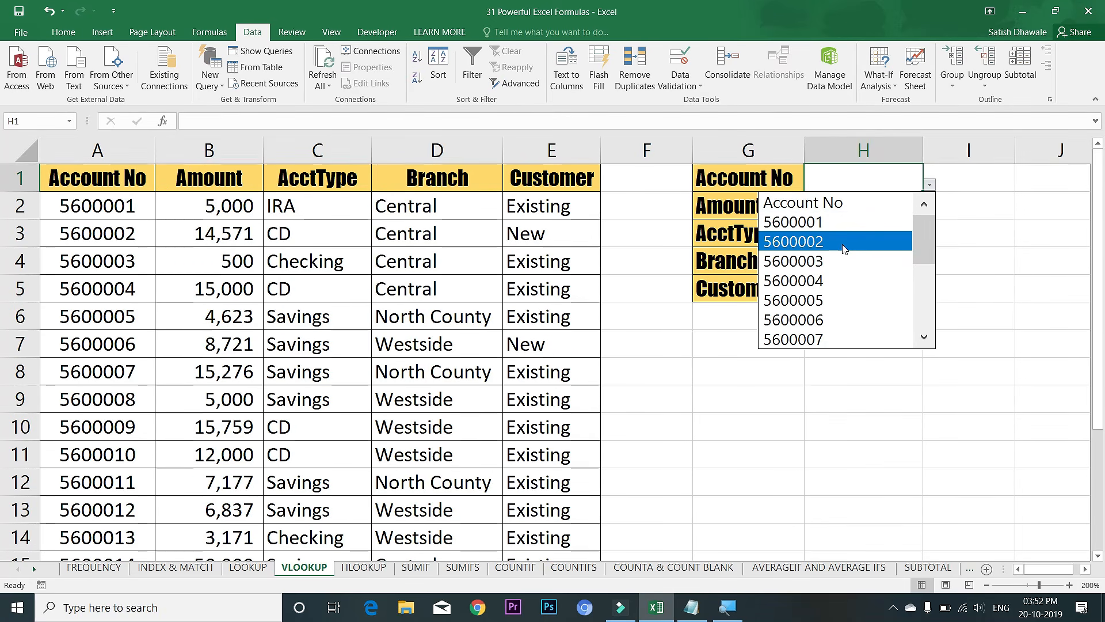
{"action": "left_click", "coordinate": [844, 242]}
- Begin a VLOOKUP formula in the Amount cell H2 with H1 as the lookup value
{"action": "left_click", "coordinate": [863, 207]}
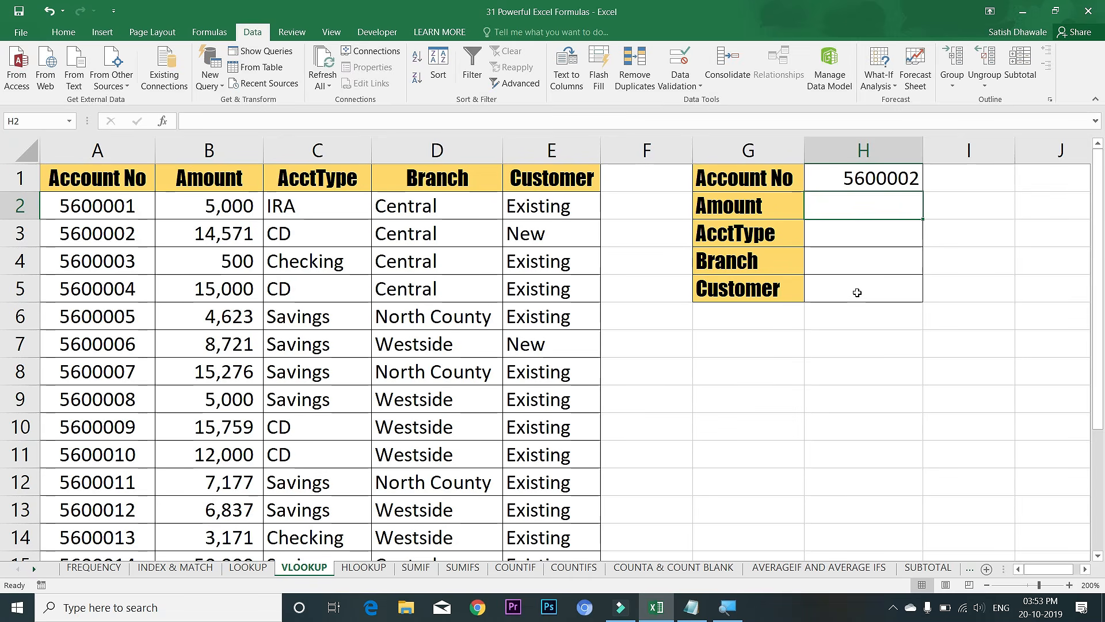
{"action": "type", "text": "=VLOOKUP("}
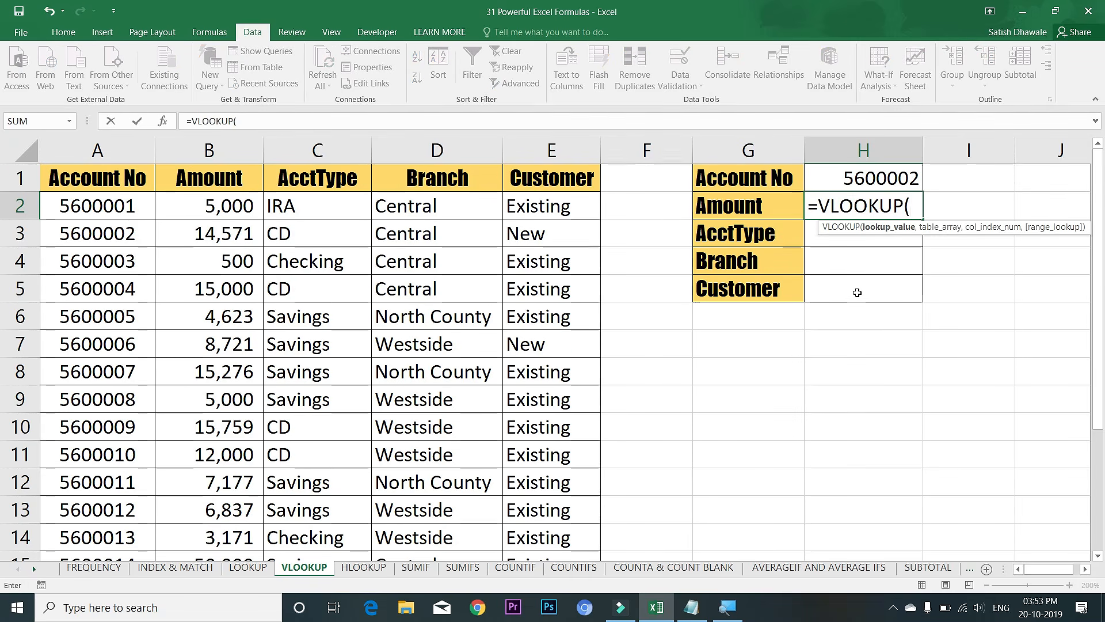
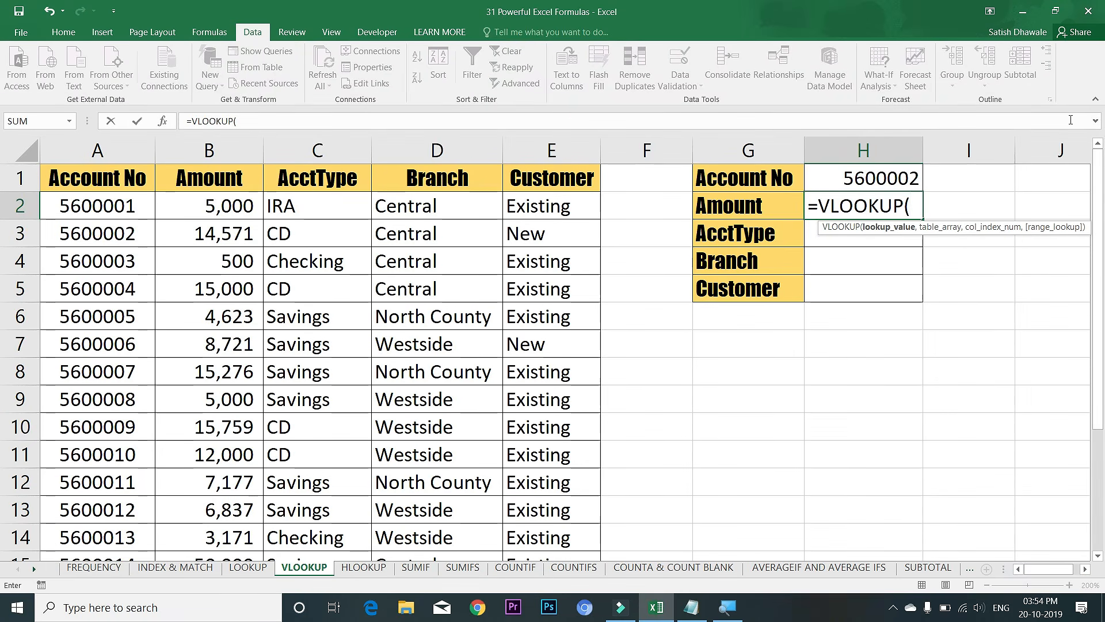
{"action": "left_click", "coordinate": [872, 179]}
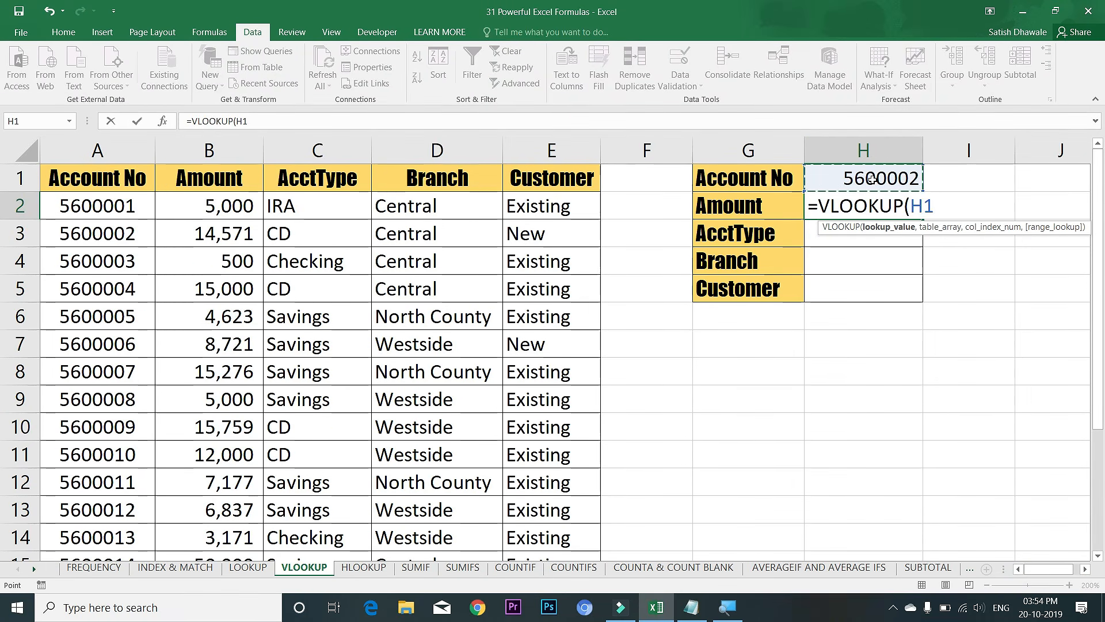
{"action": "type", "text": ","}
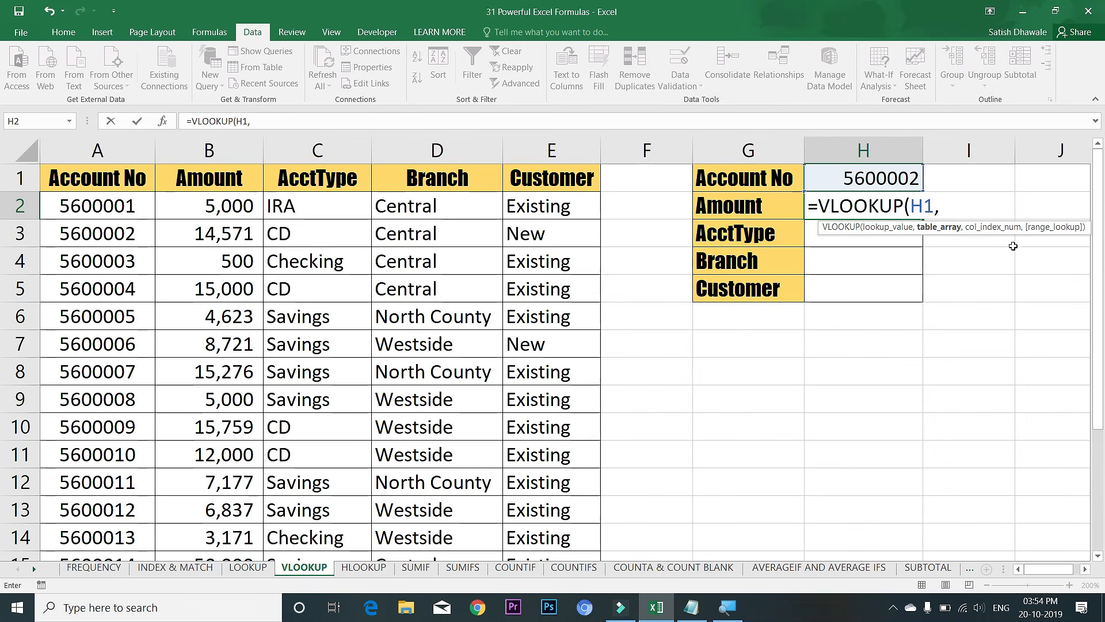
{"action": "left_click", "coordinate": [76, 149]}
{"action": "left_click_drag", "start_coordinate": [127, 149], "coordinate": [345, 149]}
{"action": "left_click_drag", "start_coordinate": [413, 151], "coordinate": [523, 159]}
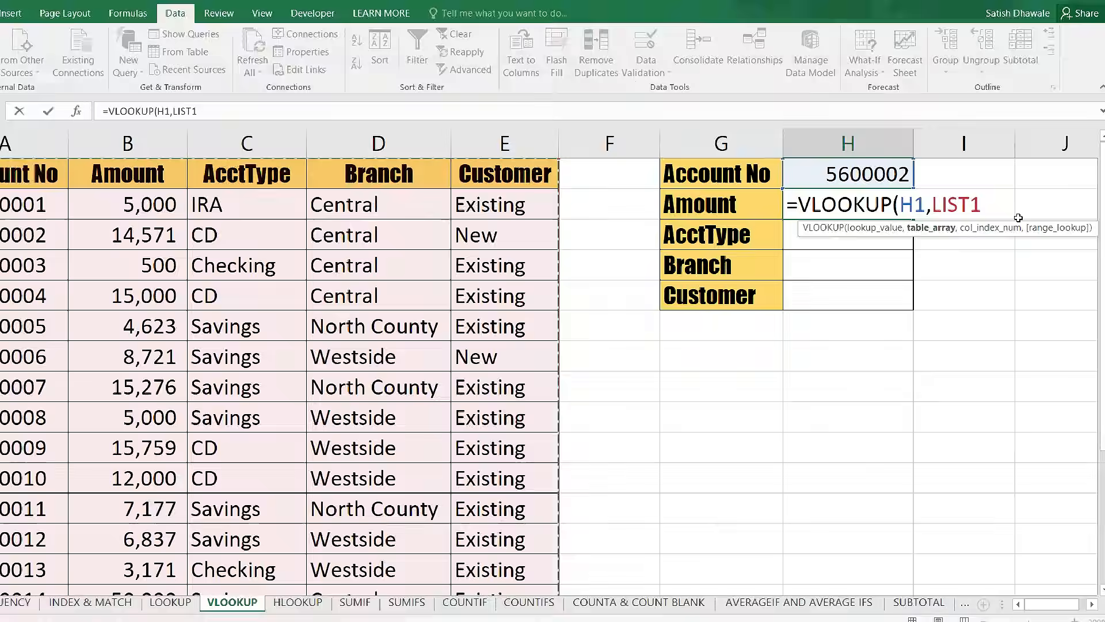
{"action": "key", "text": "BackSpace"}
{"action": "key", "text": "BackSpace"}
{"action": "key", "text": "BackSpace"}
{"action": "key", "text": "BackSpace"}
{"action": "key", "text": "BackSpace"}
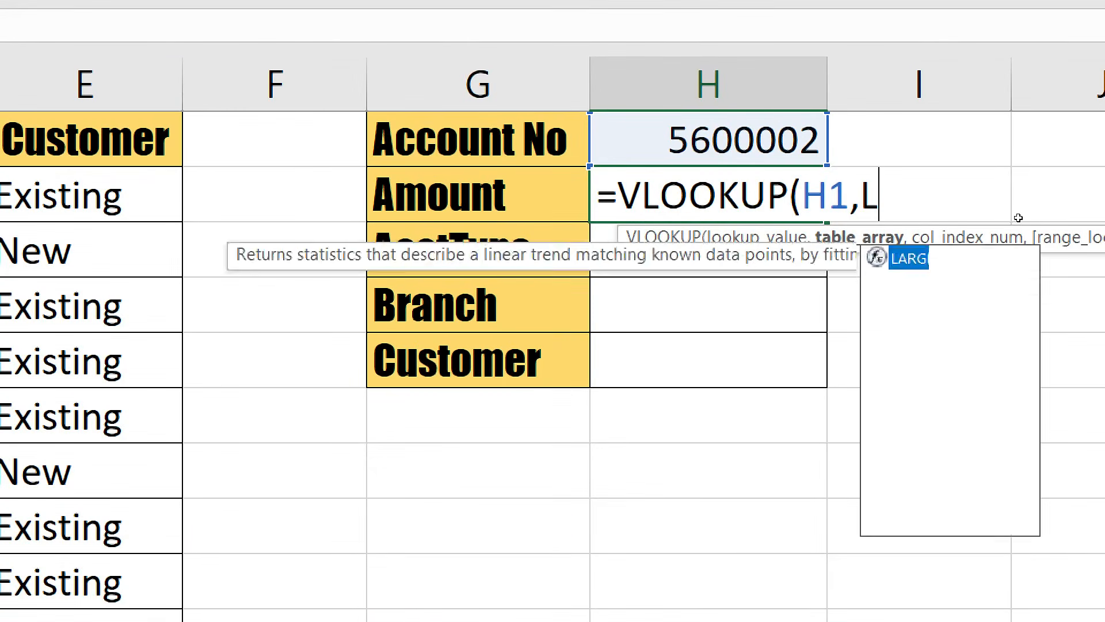
- Complete H2's VLOOKUP with LIST1 as the table array, column index 2 and range lookup 0
{"action": "type", "text": "LIST"}
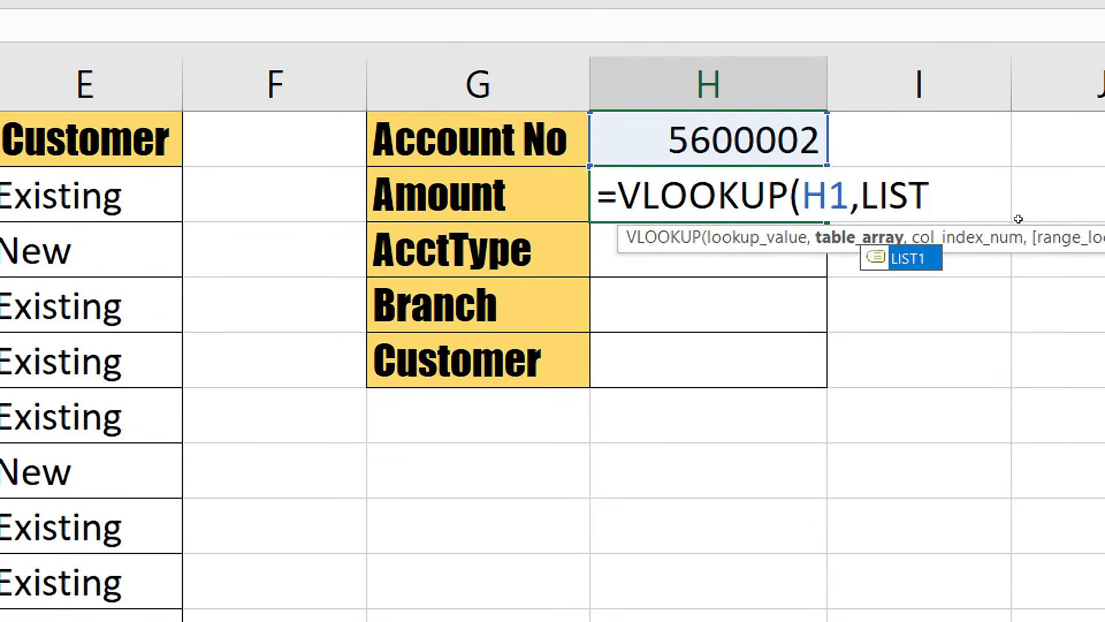
{"action": "key", "text": "Tab"}
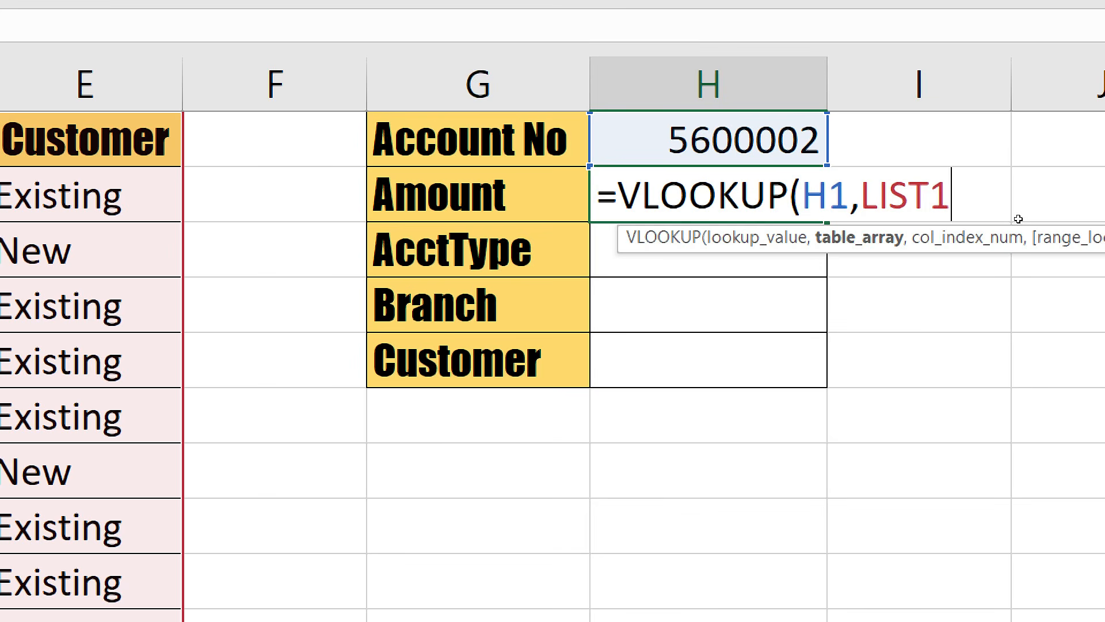
{"action": "type", "text": ",2"}
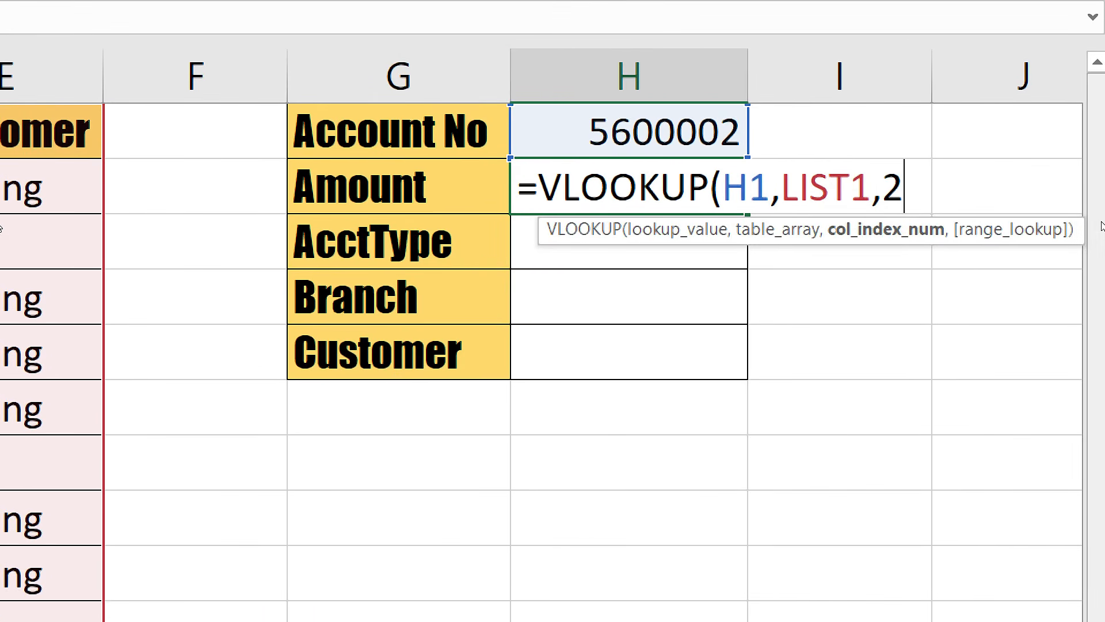
{"action": "type", "text": ",0"}
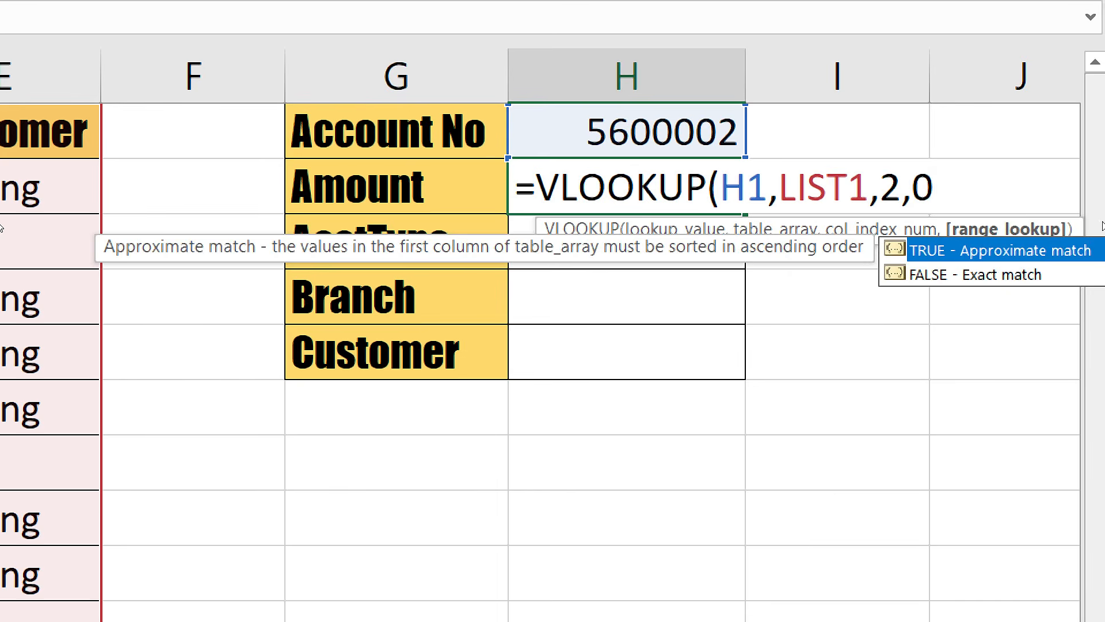
{"action": "type", "text": ")"}
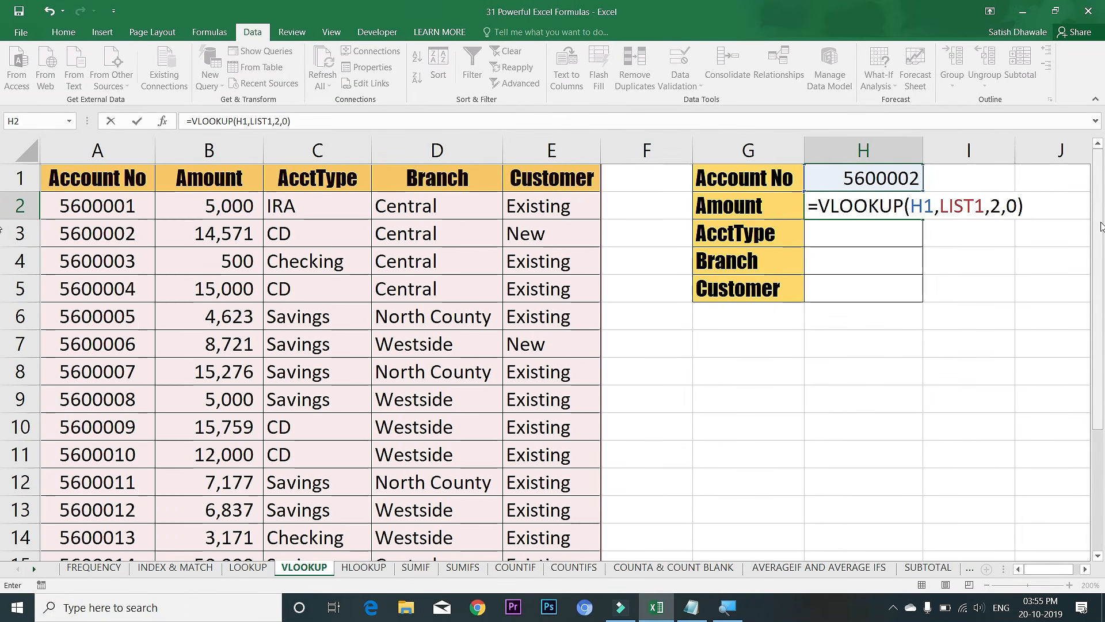
{"action": "key", "text": "Return"}
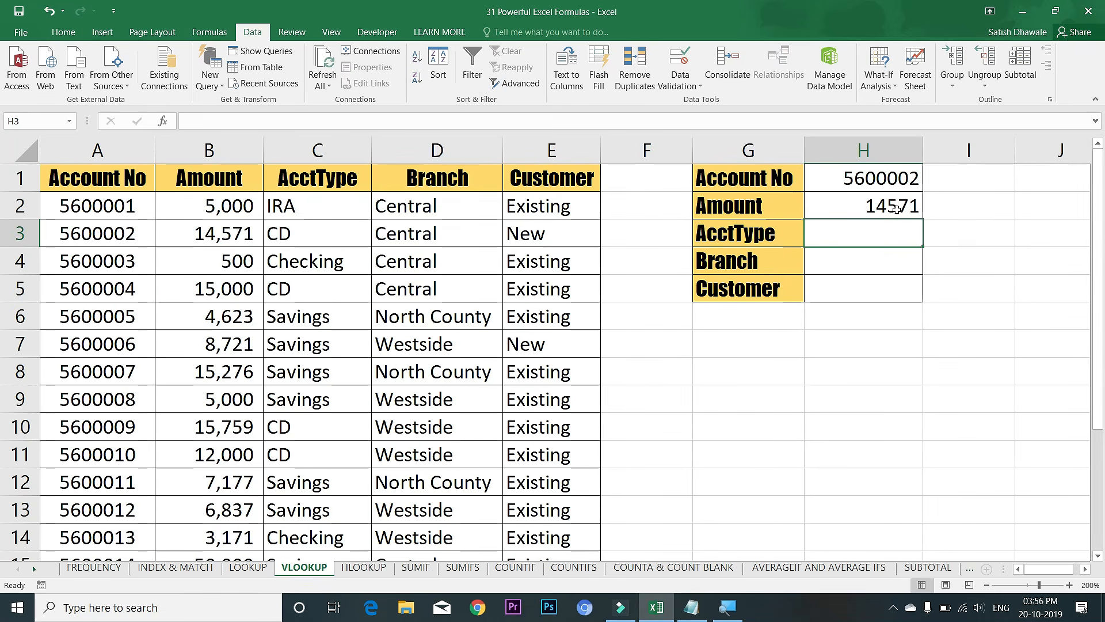
- Choose the third account number from H1's dropdown and check the Amount lookup in H2
{"action": "left_click", "coordinate": [906, 180]}
{"action": "left_click", "coordinate": [932, 183]}
{"action": "left_click", "coordinate": [915, 181]}
{"action": "left_click", "coordinate": [930, 185]}
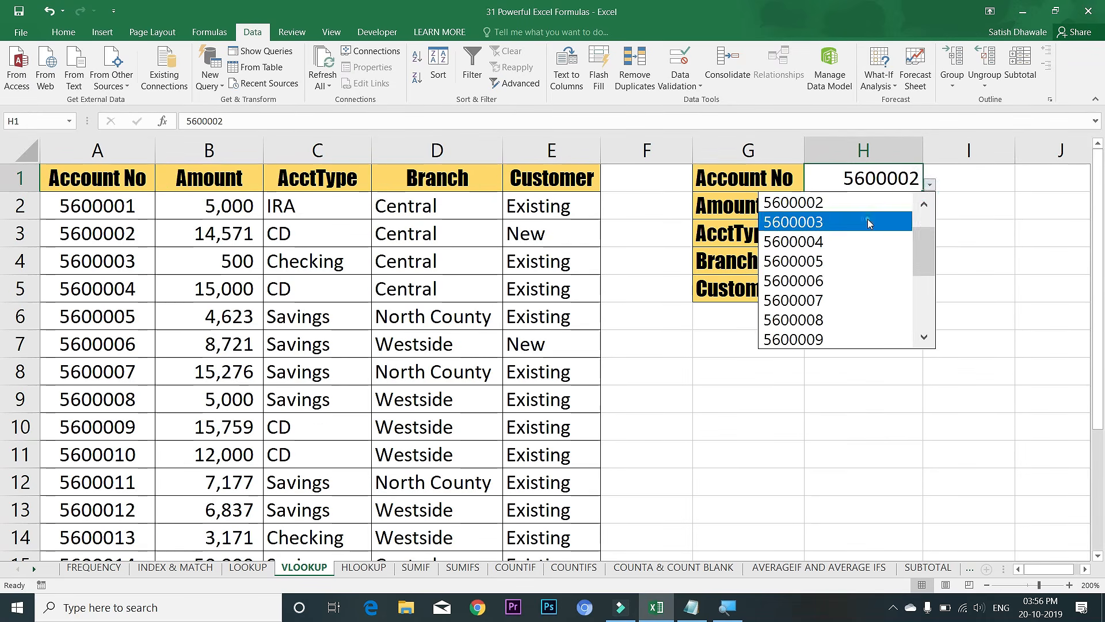
{"action": "left_click", "coordinate": [868, 219]}
{"action": "left_click", "coordinate": [884, 212]}
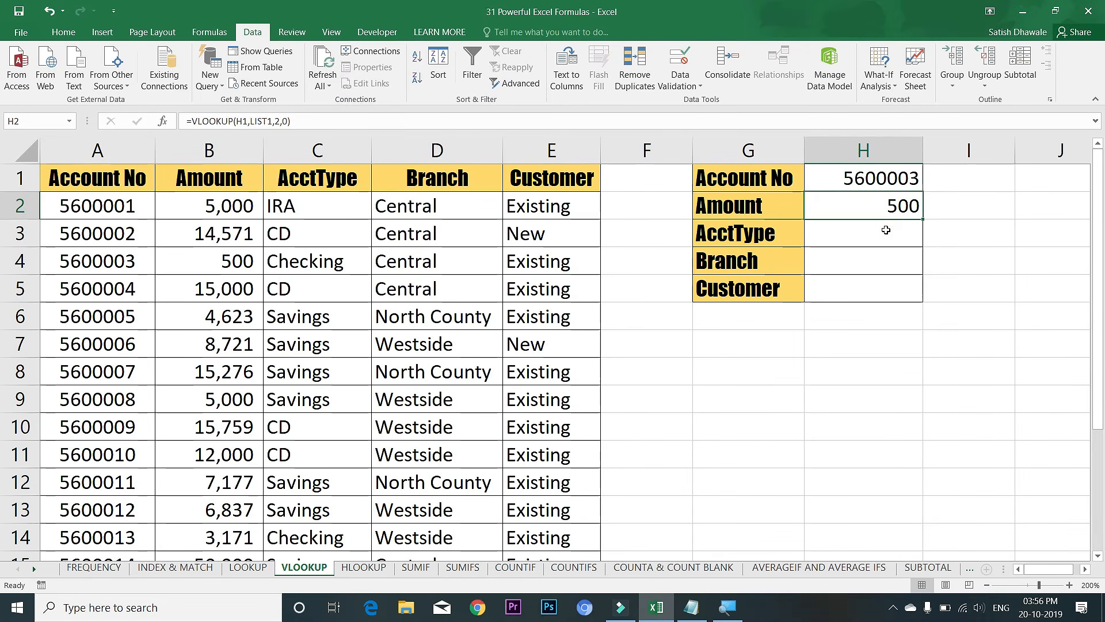
- Copy the full VLOOKUP formula text from H2 and paste it into the AcctType cell H3
{"action": "left_click", "coordinate": [886, 231]}
{"action": "left_click", "coordinate": [902, 208]}
{"action": "left_click", "coordinate": [899, 232]}
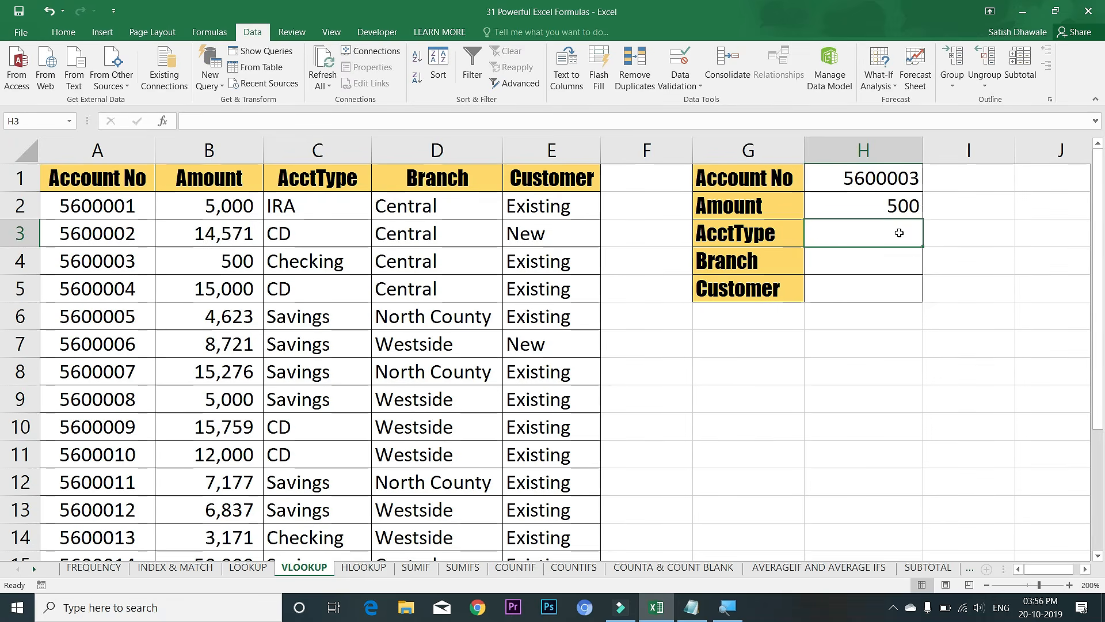
{"action": "double_click", "coordinate": [901, 208]}
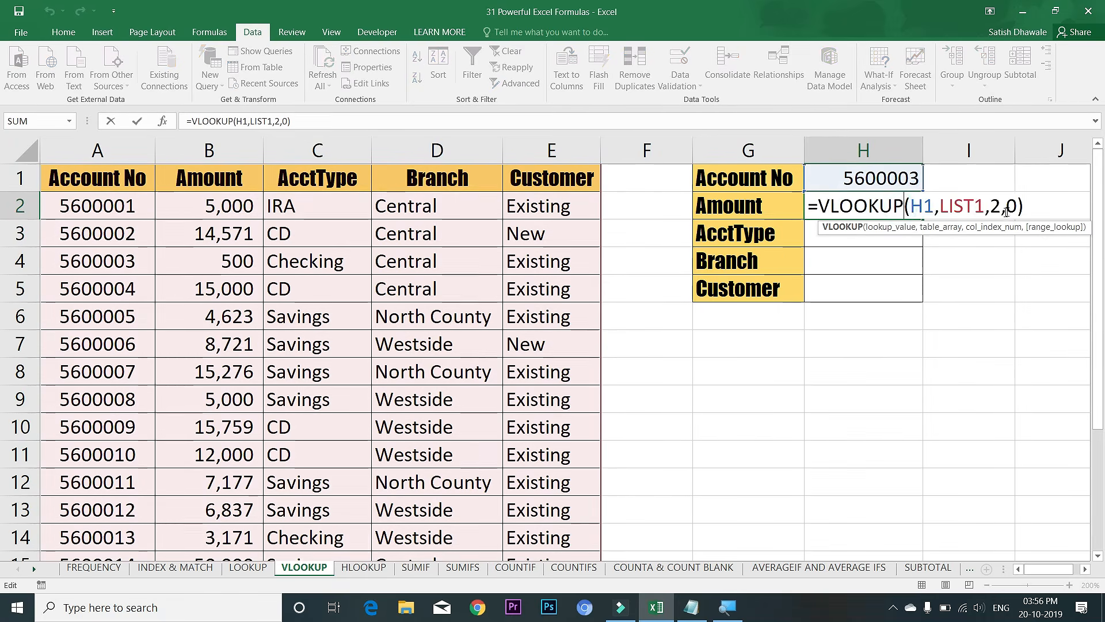
{"action": "left_click_drag", "start_coordinate": [1025, 208], "coordinate": [812, 208]}
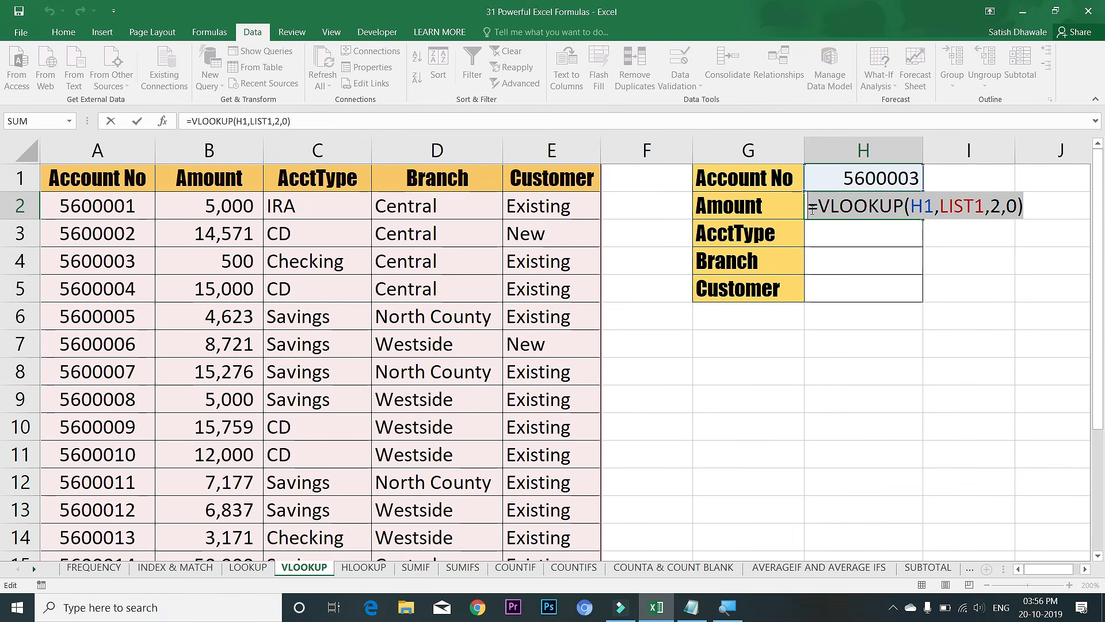
{"action": "key", "text": "ctrl+c"}
{"action": "key", "text": "Escape"}
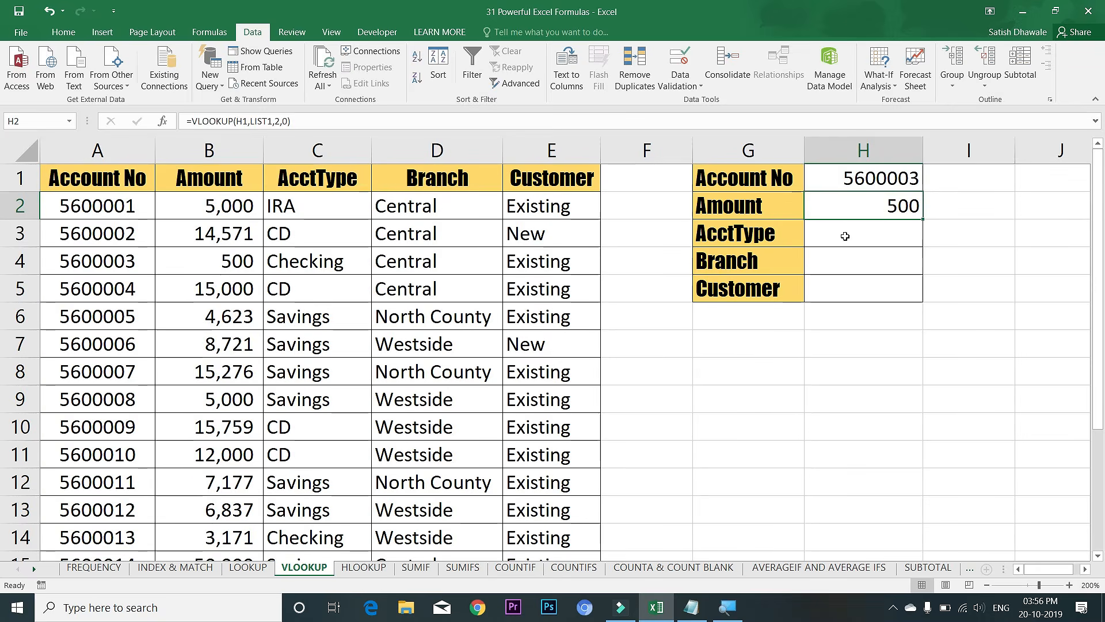
{"action": "left_click", "coordinate": [846, 234]}
{"action": "double_click", "coordinate": [846, 233]}
{"action": "key", "text": "ctrl+v"}
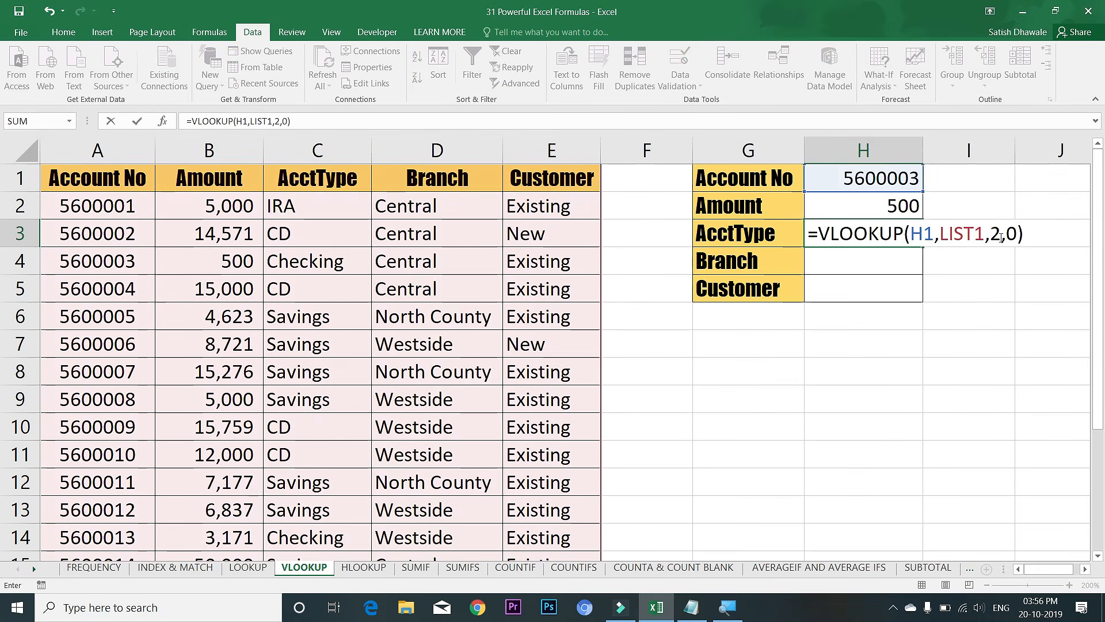
- Change the column index in H3's VLOOKUP formula to 3 and enter the formula
{"action": "key", "text": "Left"}
{"action": "key", "text": "Left"}
{"action": "key", "text": "Left"}
{"action": "key", "text": "BackSpace"}
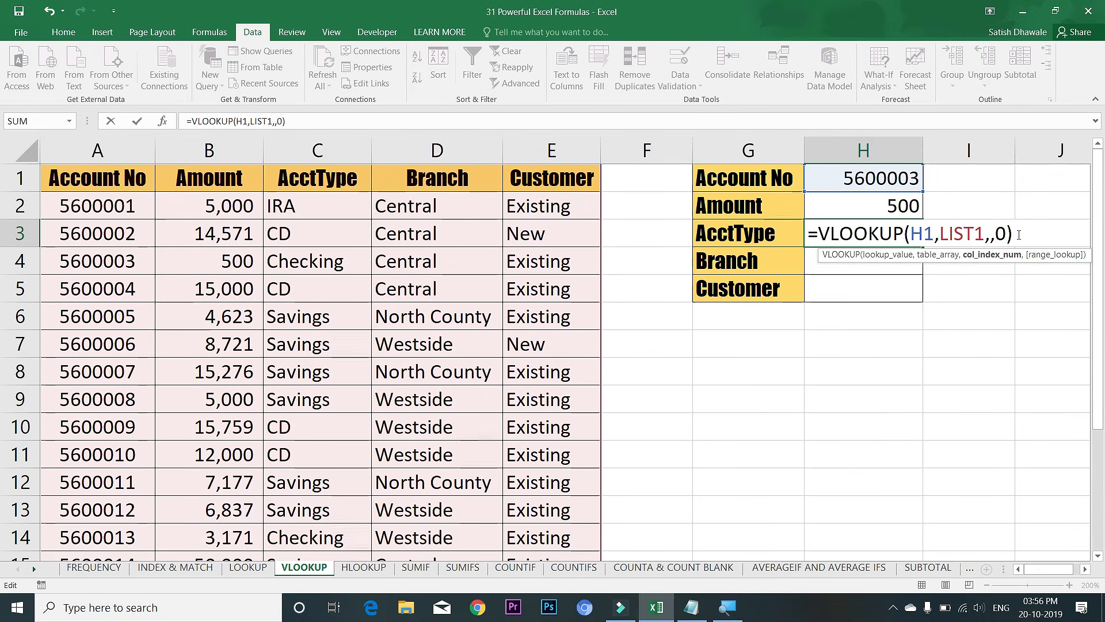
{"action": "type", "text": "3"}
{"action": "key", "text": "Return"}
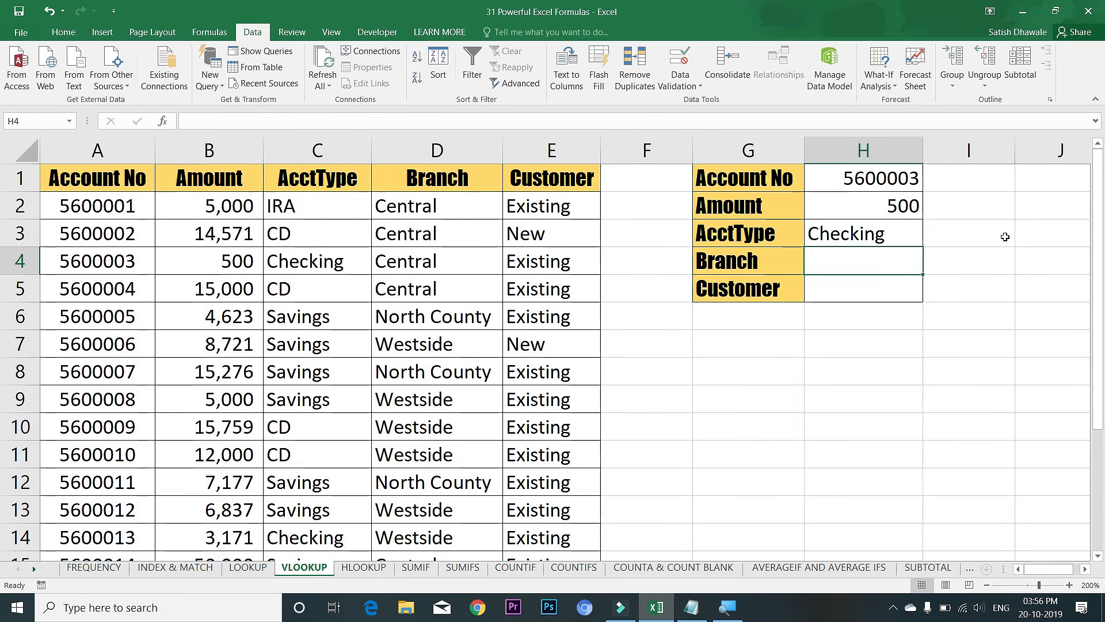
- Review the VLOOKUP formulas in H2 and H3, focusing on H3's column index argument
{"action": "double_click", "coordinate": [1006, 207]}
{"action": "left_click_drag", "start_coordinate": [1031, 206], "coordinate": [806, 198]}
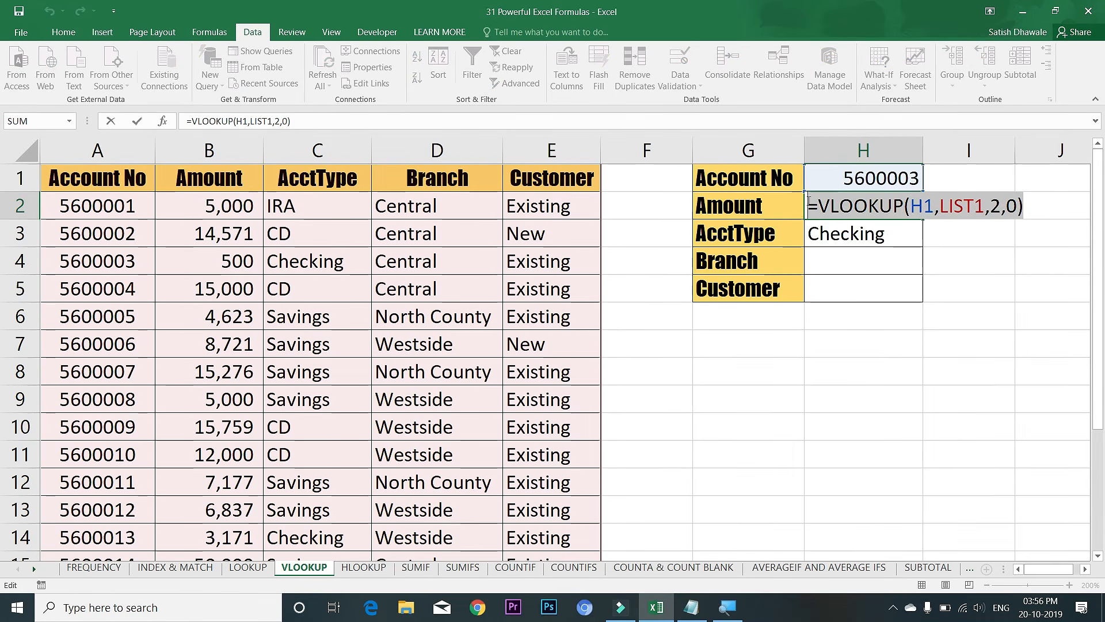
{"action": "key", "text": "Escape"}
{"action": "double_click", "coordinate": [856, 227]}
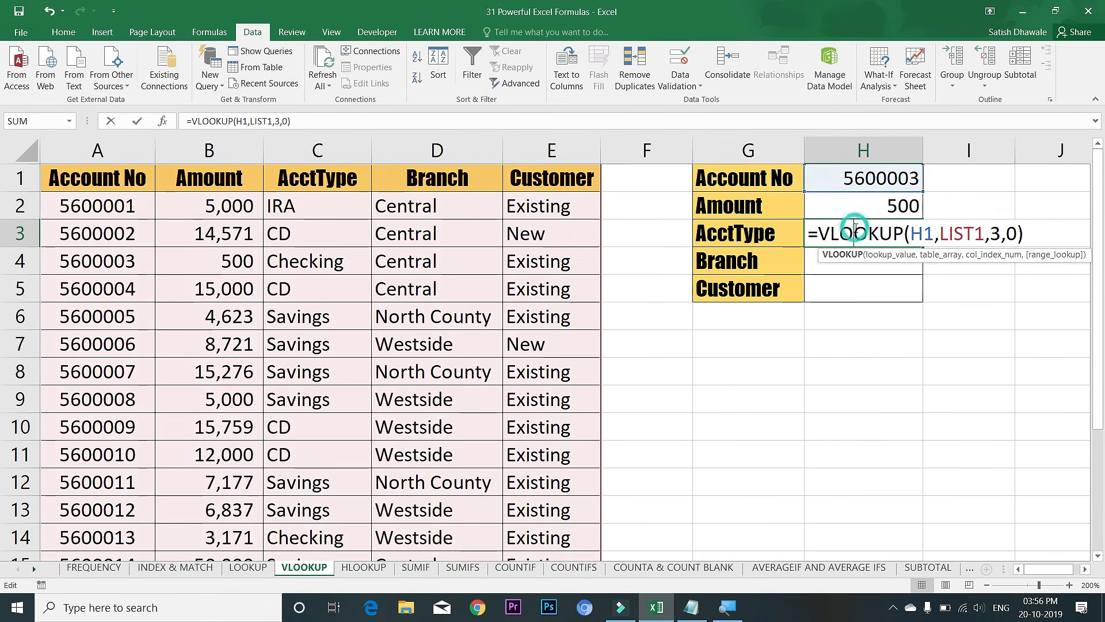
{"action": "double_click", "coordinate": [995, 233]}
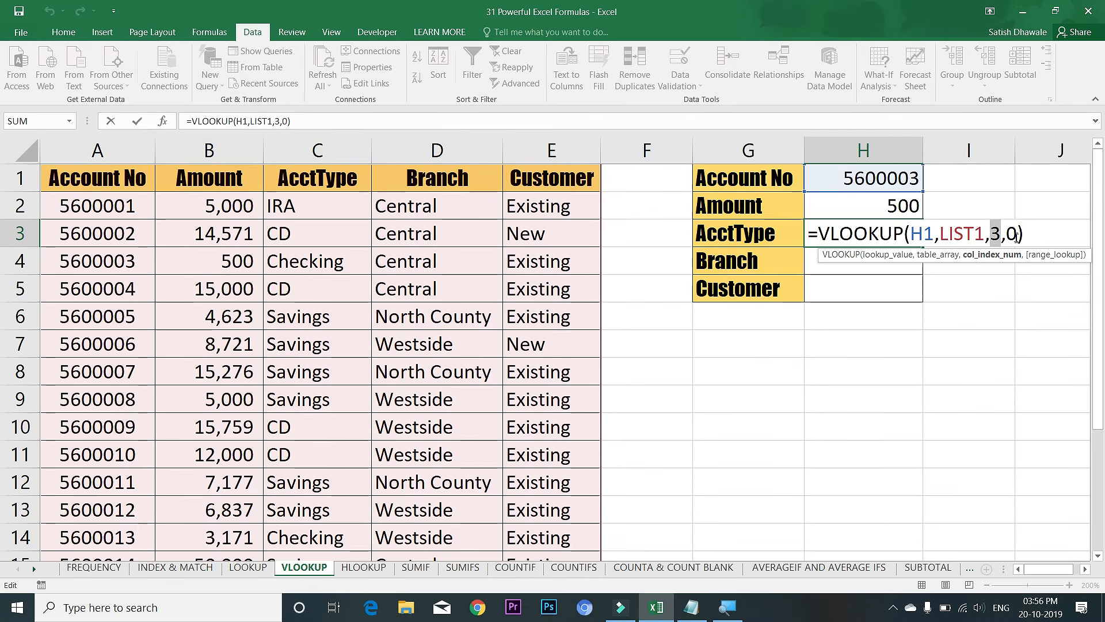
{"action": "key", "text": "Return"}
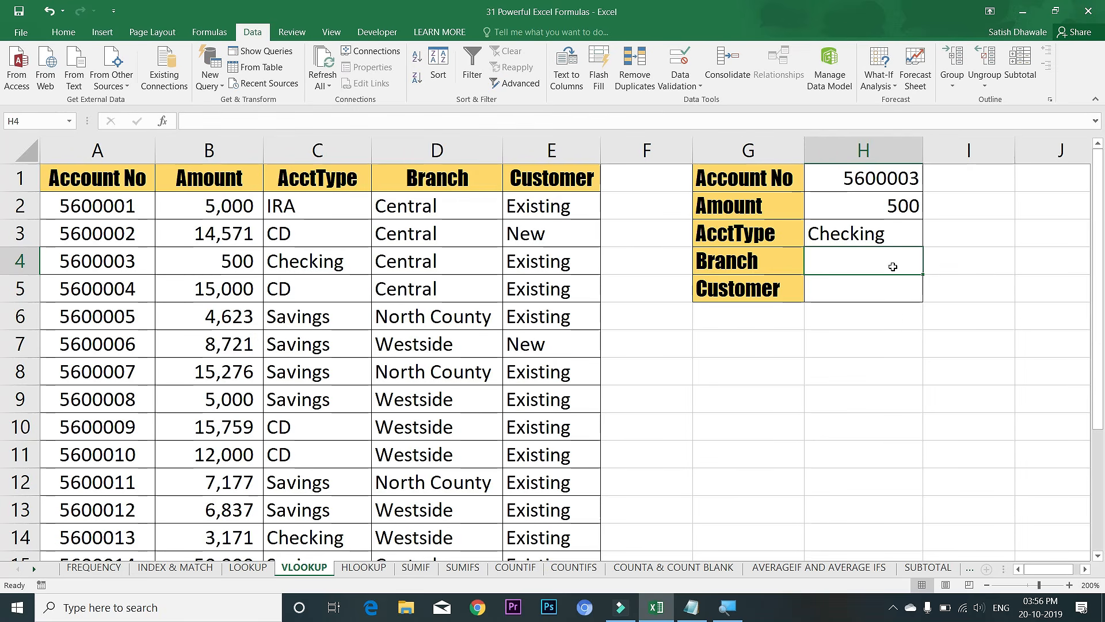
- Duplicate H3's formula into the Branch cell H4 with column index 4, giving =VLOOKUP(H1,LIST1,4,0)
{"action": "type", "text": "=VLOOKUP(H1,LIST1,3,0)"}
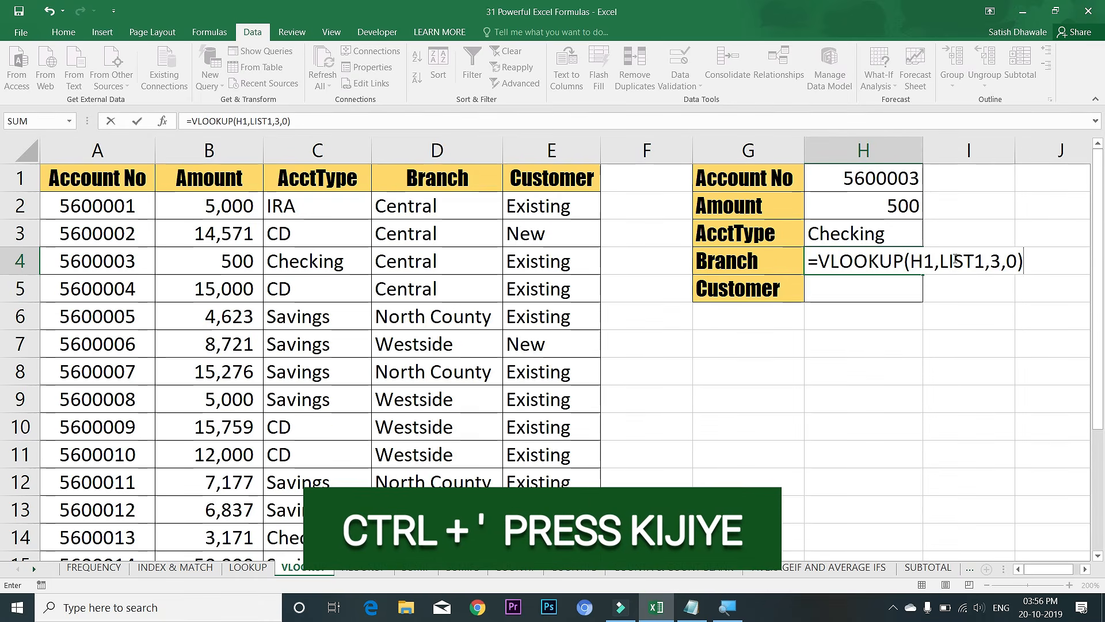
{"action": "double_click", "coordinate": [995, 260]}
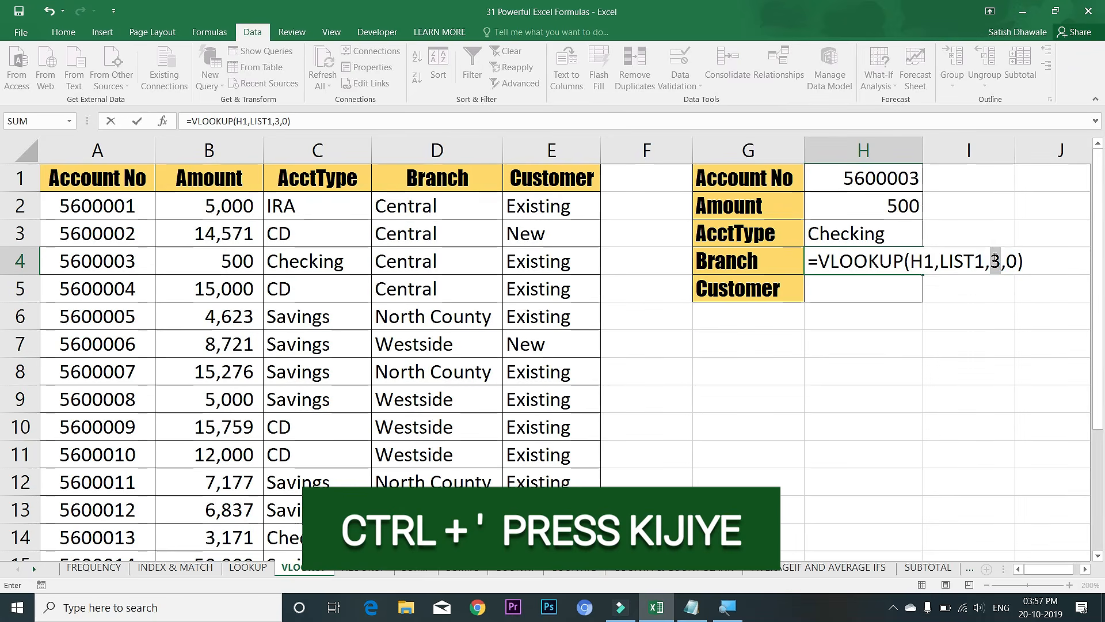
{"action": "type", "text": "4"}
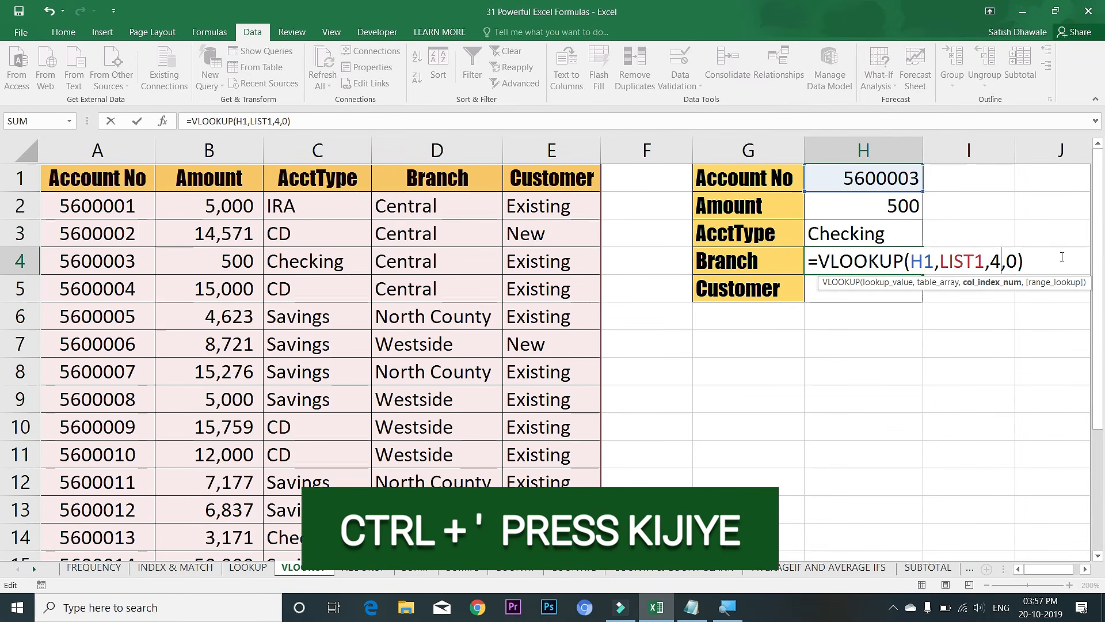
{"action": "key", "text": "Return"}
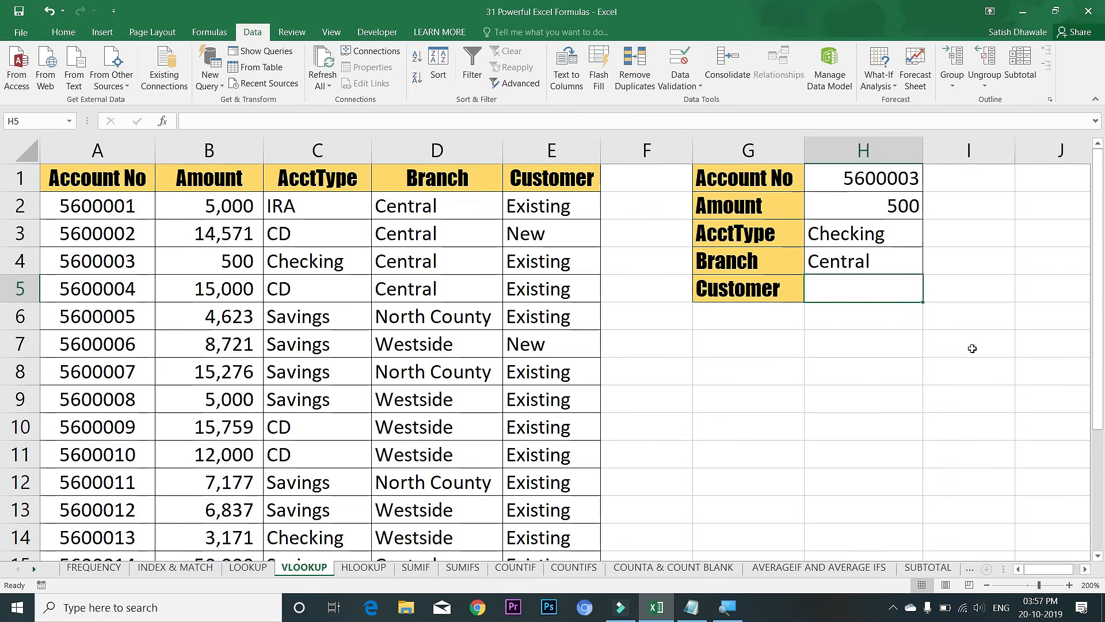
- Paste the VLOOKUP formula into the Customer cell H5 and point its column index at the table's Customer column
{"action": "left_click", "coordinate": [880, 269]}
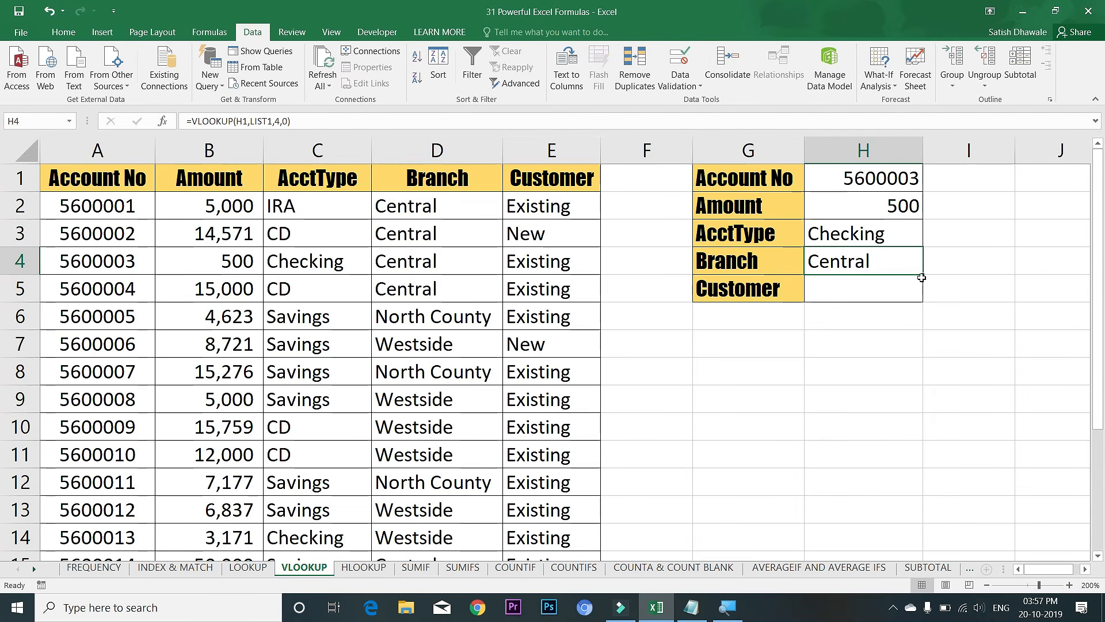
{"action": "left_click", "coordinate": [884, 286]}
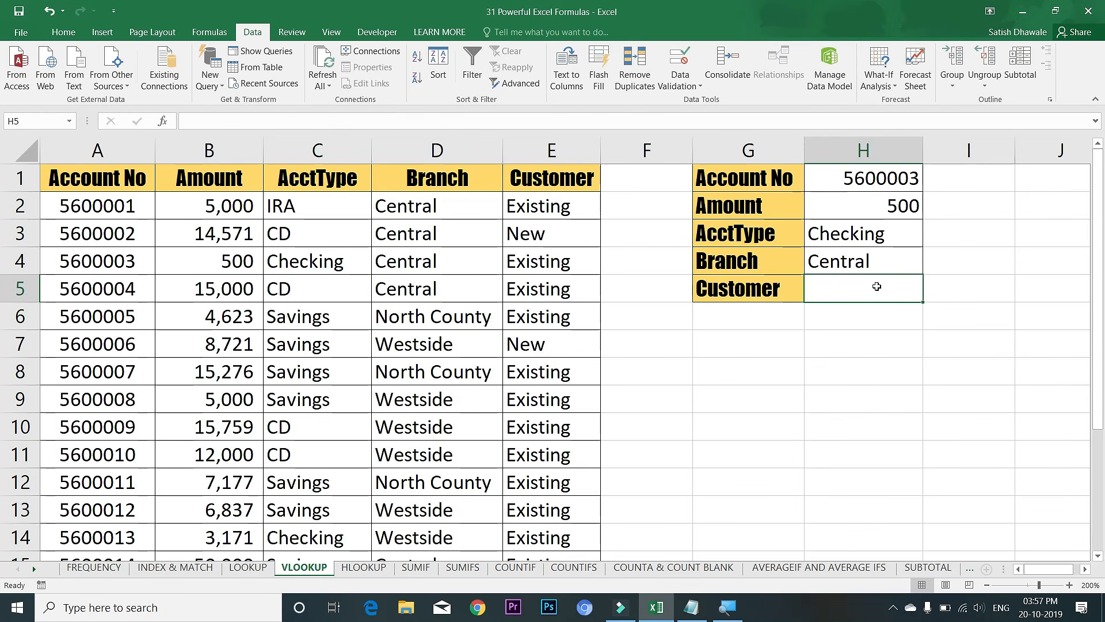
{"action": "double_click", "coordinate": [876, 286]}
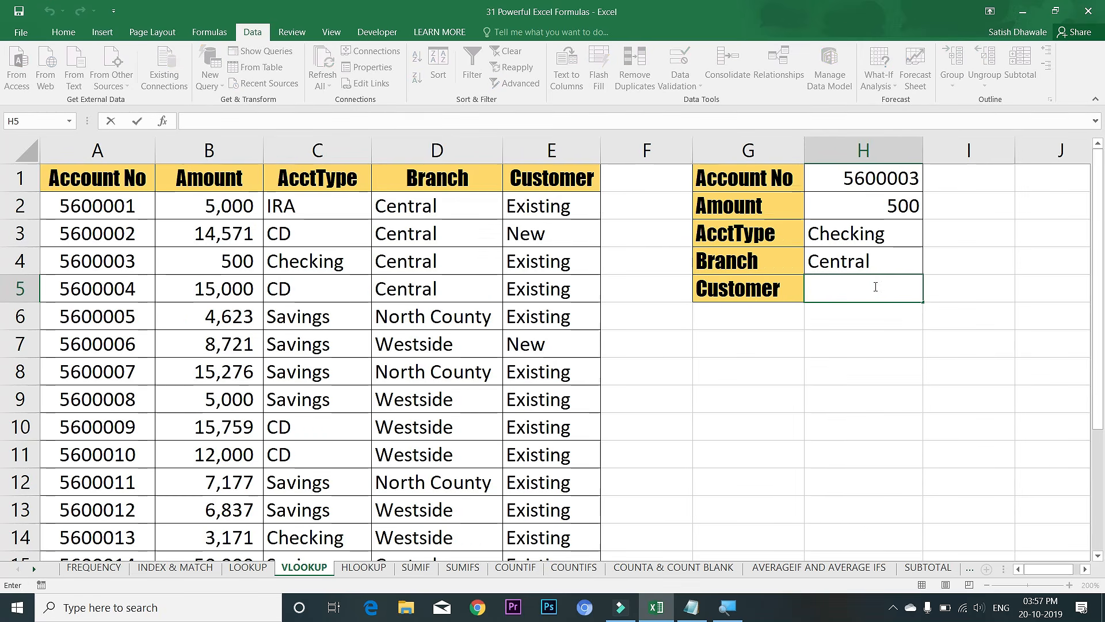
{"action": "key", "text": "ctrl+v"}
{"action": "left_click", "coordinate": [992, 287]}
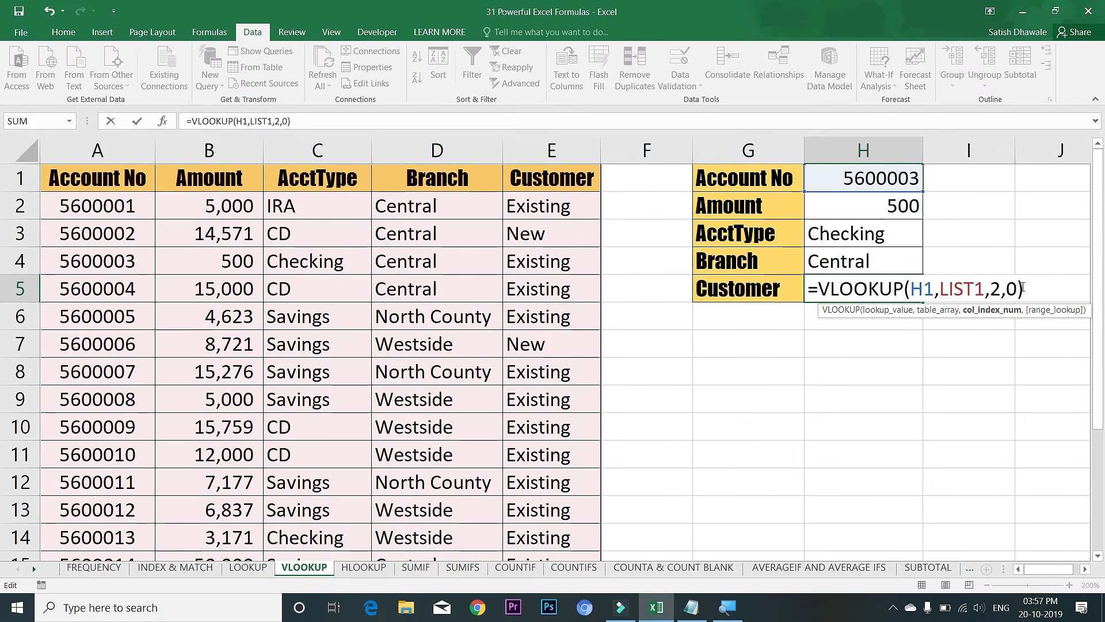
{"action": "key", "text": "Return"}
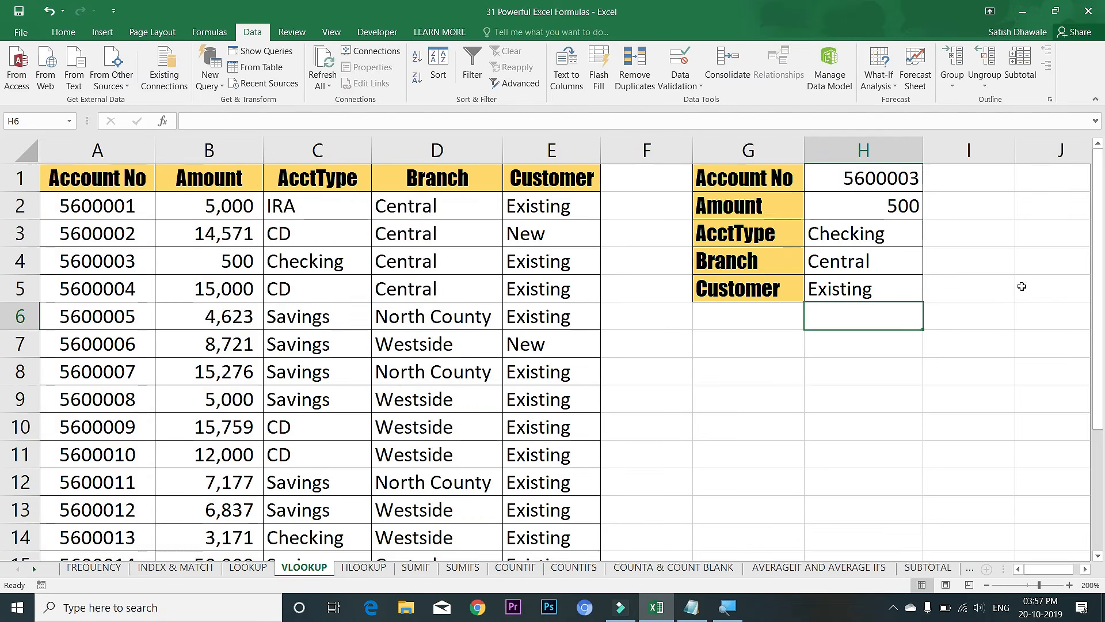
- Test the form by choosing two other account numbers in H1, comparing the last one's details with its table row
{"action": "left_click", "coordinate": [913, 178]}
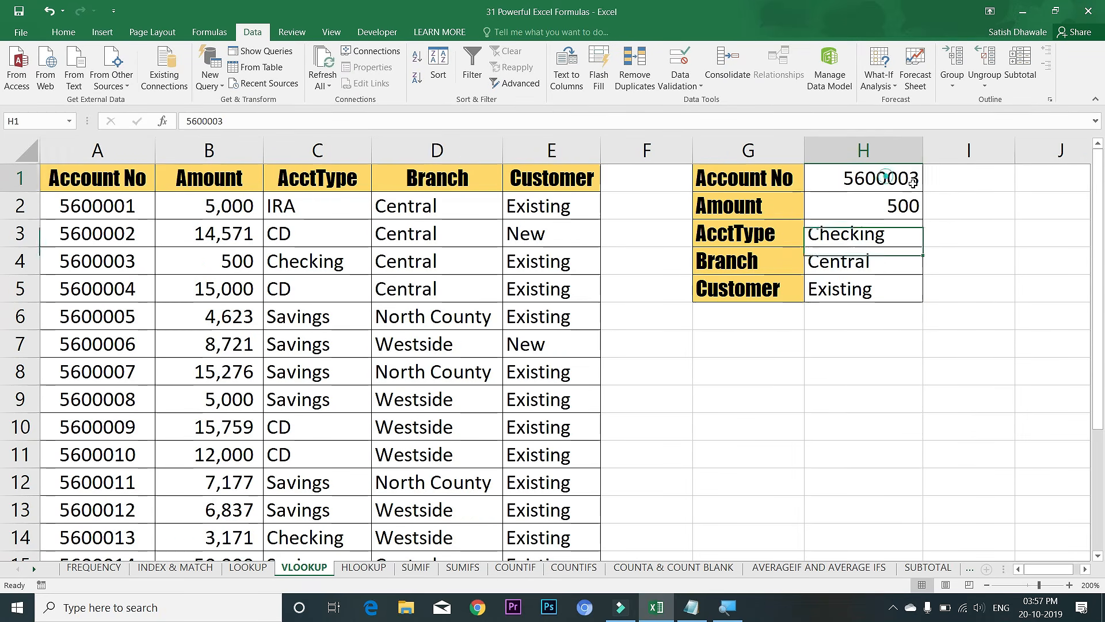
{"action": "left_click", "coordinate": [929, 186]}
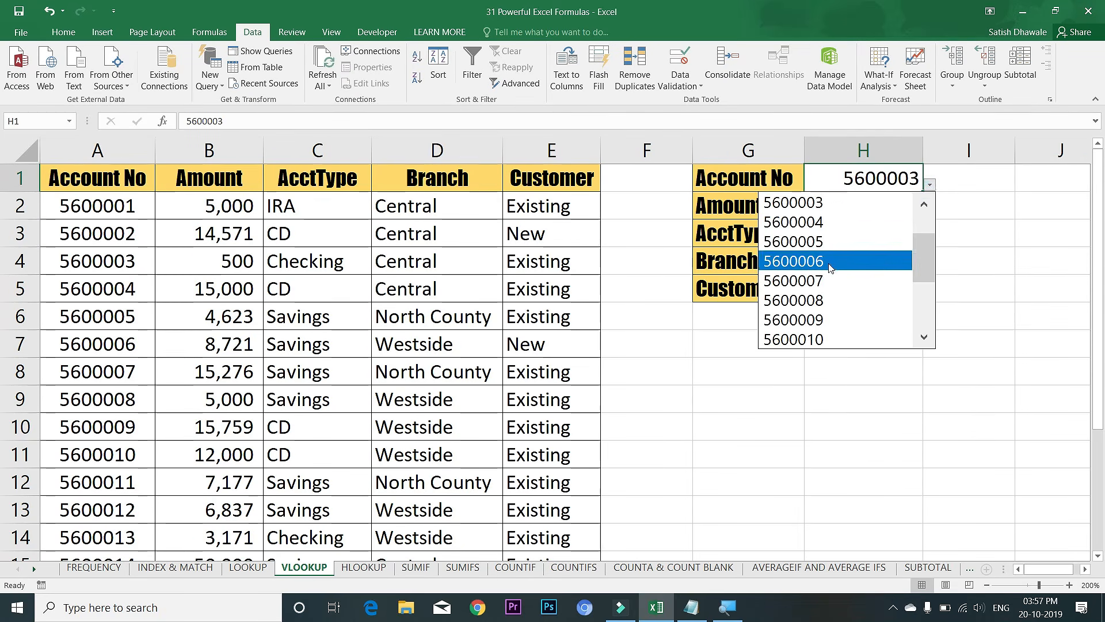
{"action": "left_click", "coordinate": [829, 259]}
{"action": "left_click", "coordinate": [929, 185]}
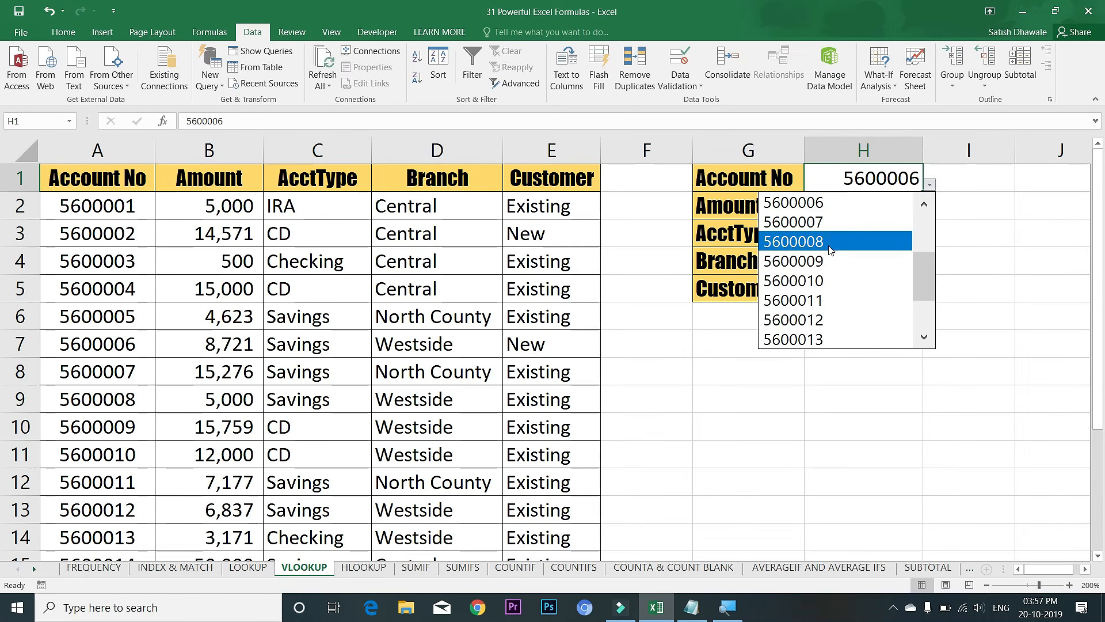
{"action": "left_click", "coordinate": [827, 260]}
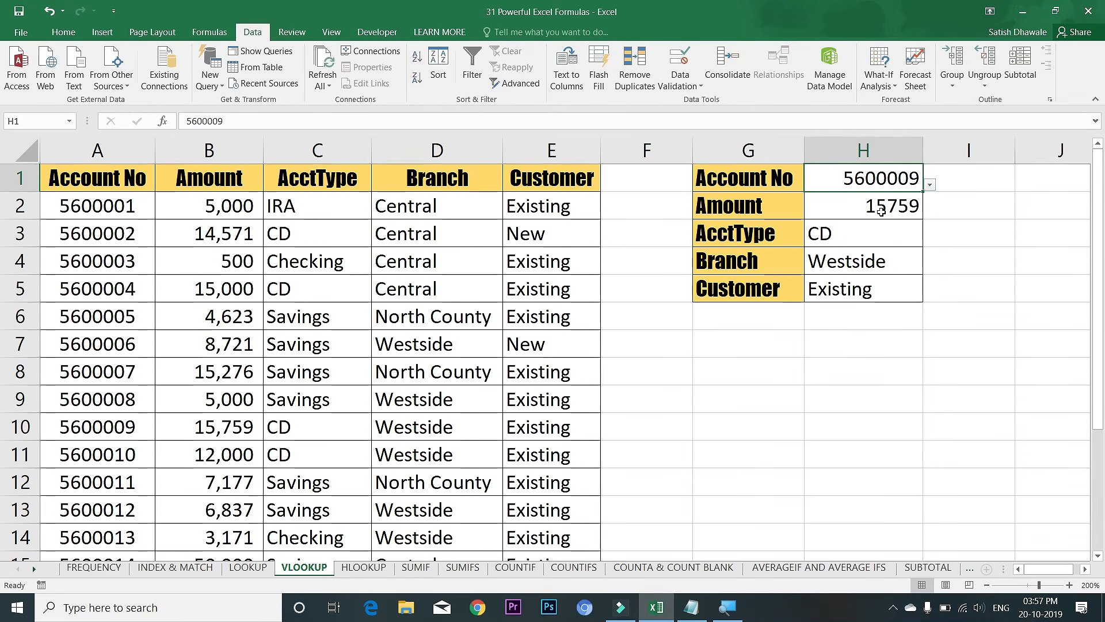
{"action": "left_click_drag", "start_coordinate": [95, 426], "coordinate": [553, 427]}
{"action": "left_click_drag", "start_coordinate": [864, 178], "coordinate": [873, 286]}
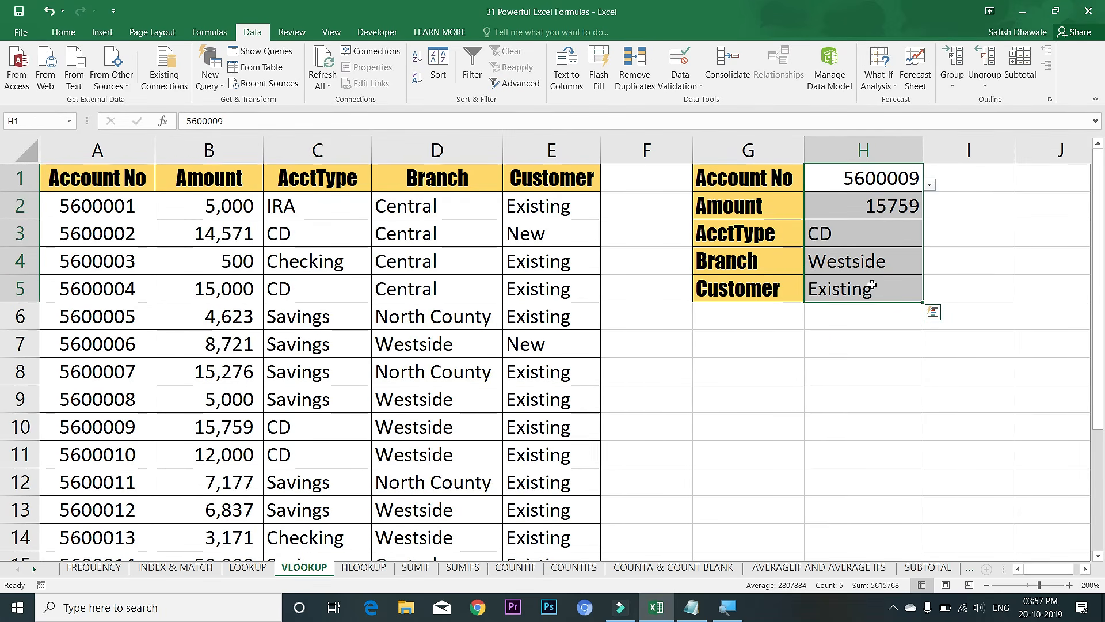
- Clear the AcctType, Branch and Customer formulas in H3:H5, keeping only the Amount formula in H2
{"action": "left_click_drag", "start_coordinate": [858, 212], "coordinate": [903, 203]}
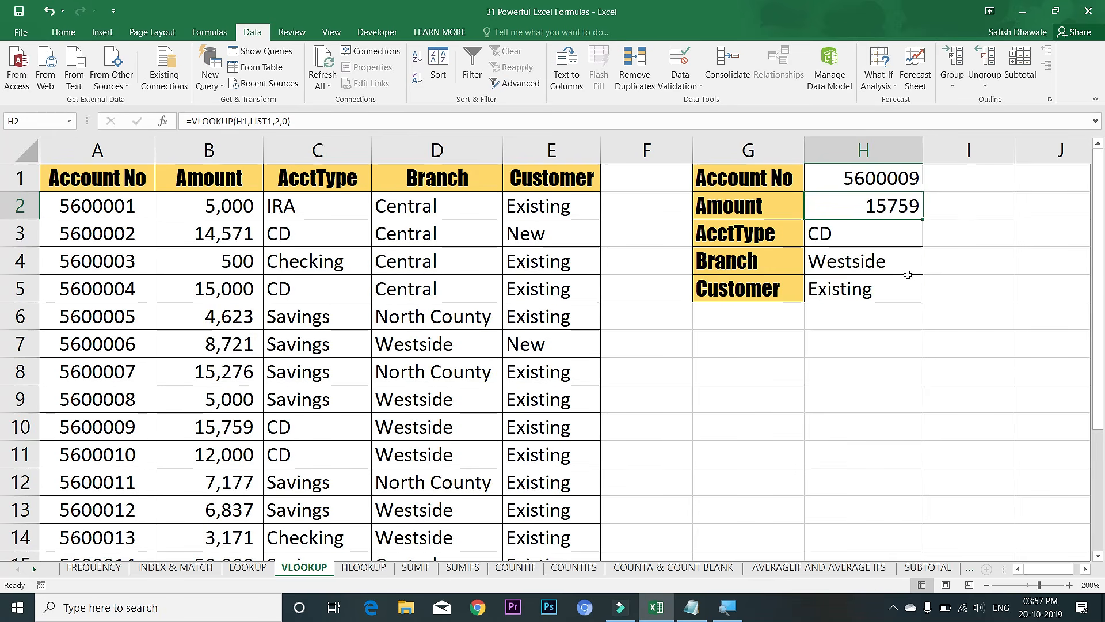
{"action": "left_click_drag", "start_coordinate": [893, 240], "coordinate": [886, 280]}
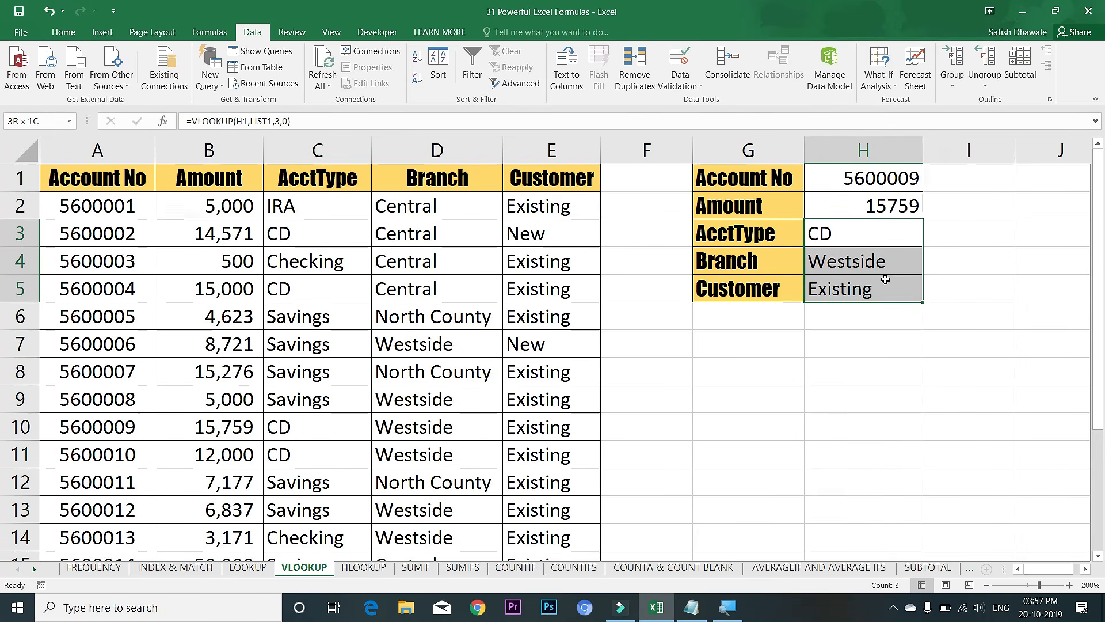
{"action": "key", "text": "Delete"}
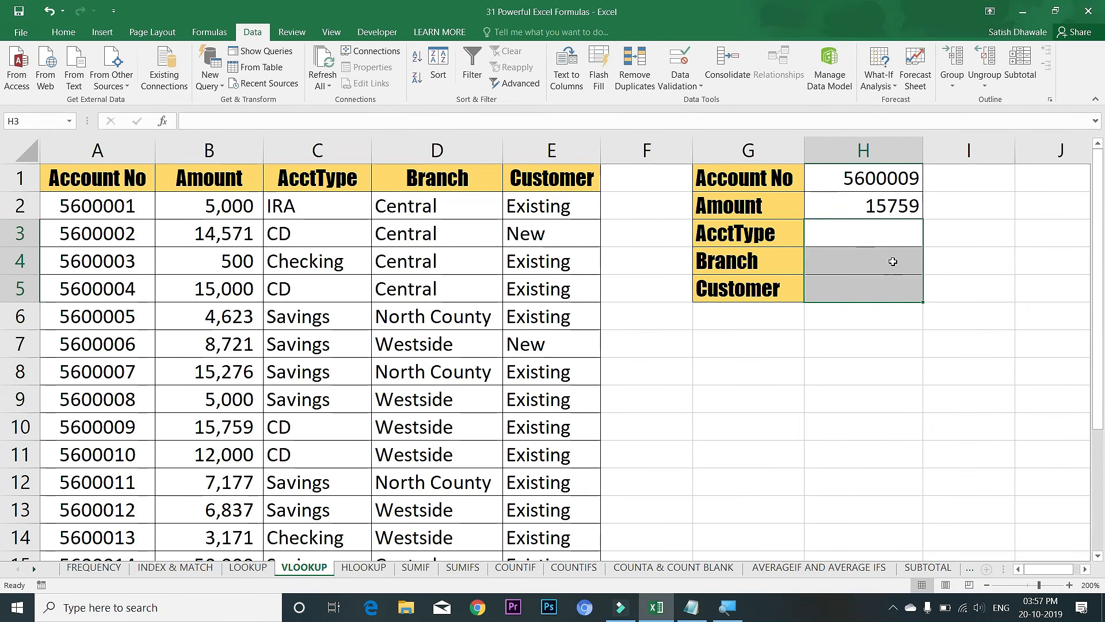
- Examine the column index argument of the VLOOKUP formula in H2
{"action": "left_click", "coordinate": [895, 205]}
{"action": "double_click", "coordinate": [895, 205]}
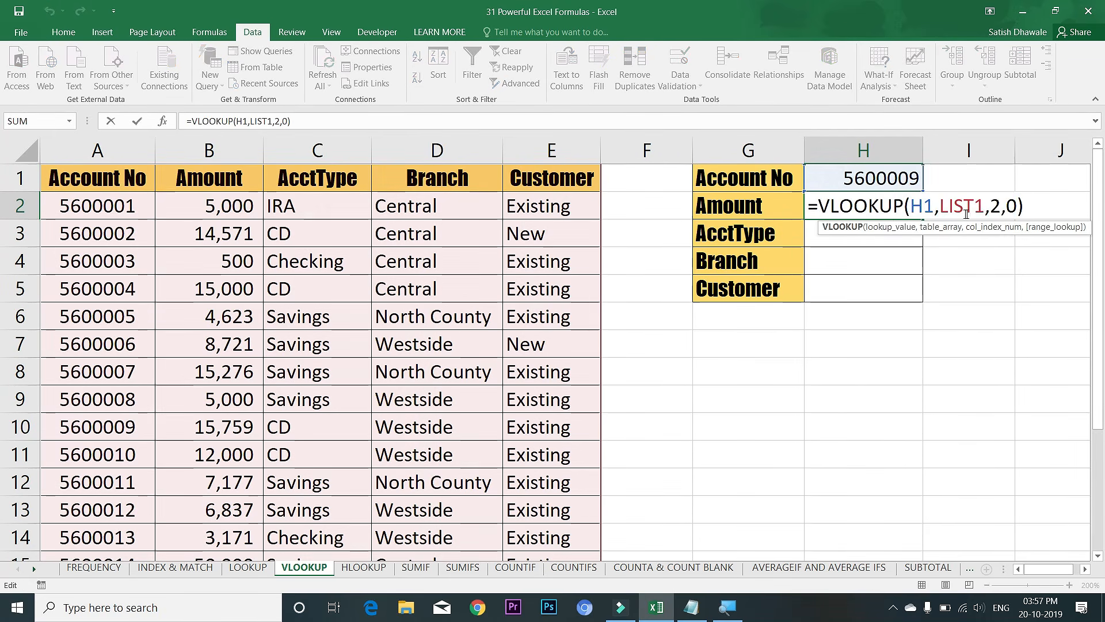
{"action": "double_click", "coordinate": [996, 206]}
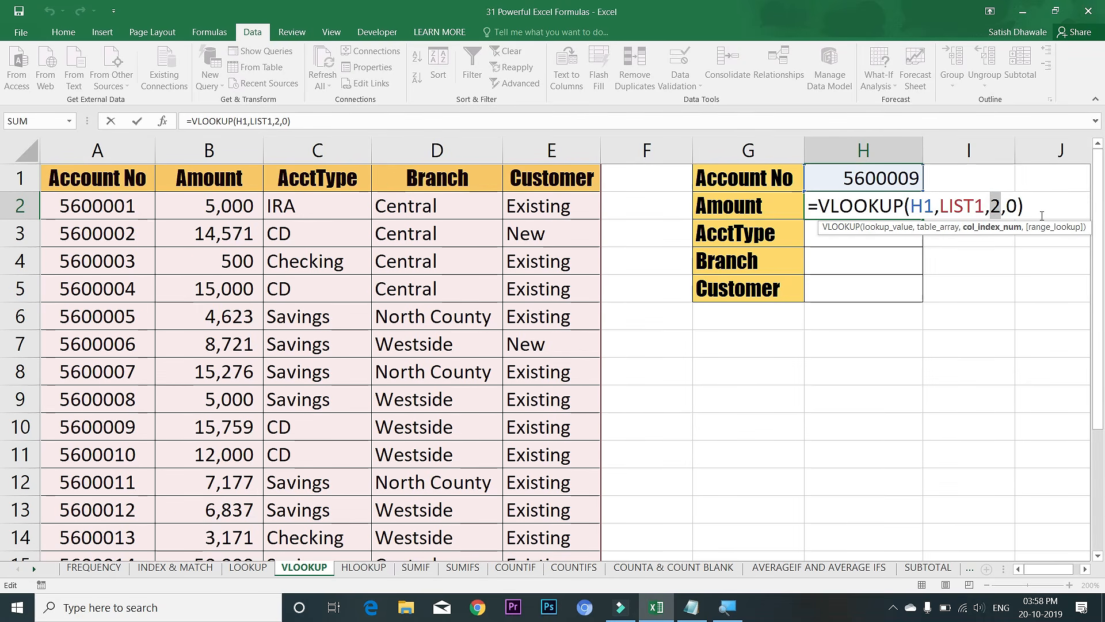
- Enter =ROW() in the helper cell F2 beside the Amount label and check the formula
{"action": "left_click", "coordinate": [656, 210]}
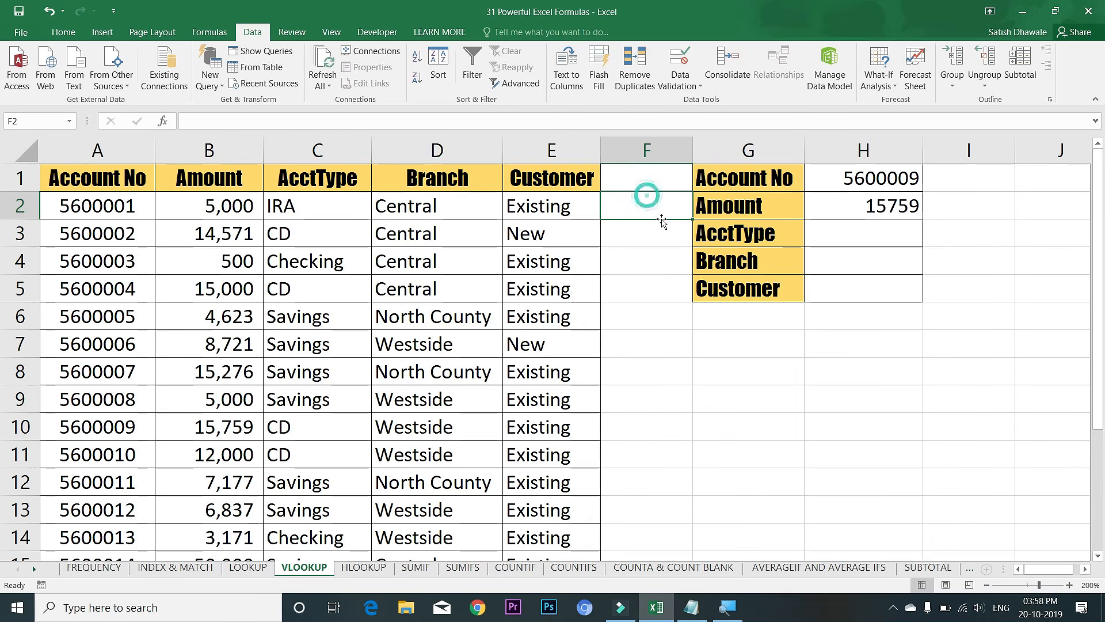
{"action": "type", "text": "=ROW"}
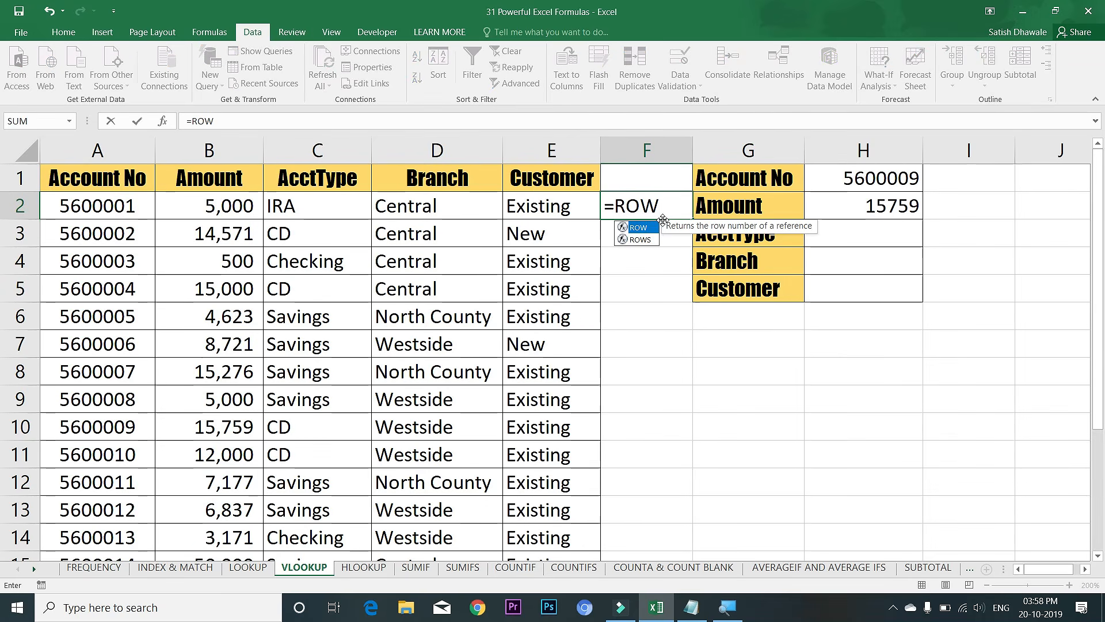
{"action": "type", "text": "()"}
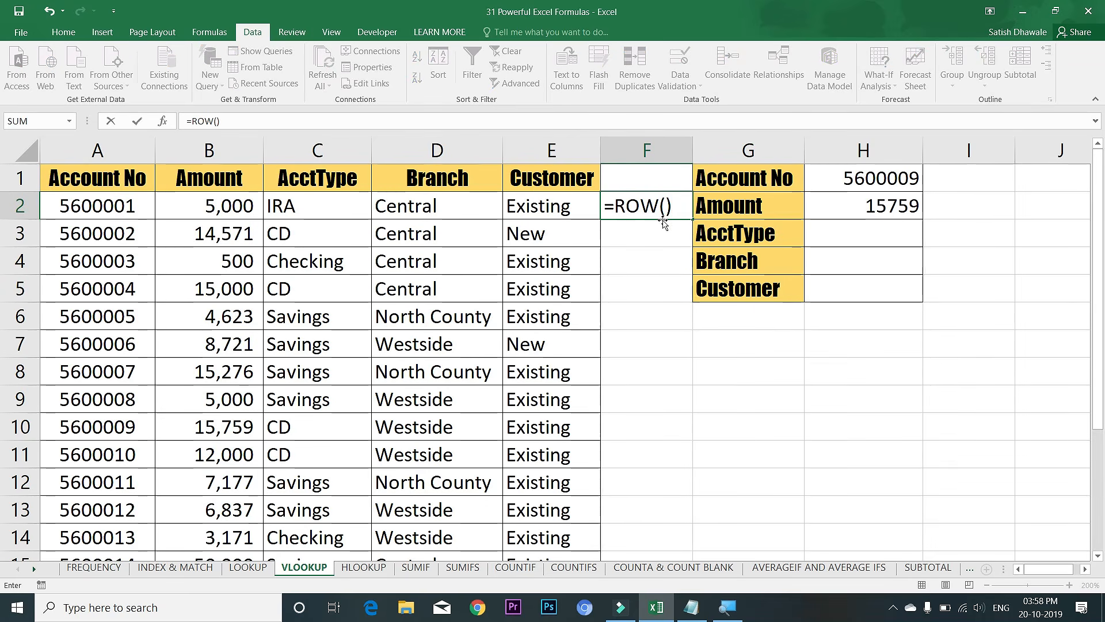
{"action": "key", "text": "Return"}
{"action": "double_click", "coordinate": [644, 210]}
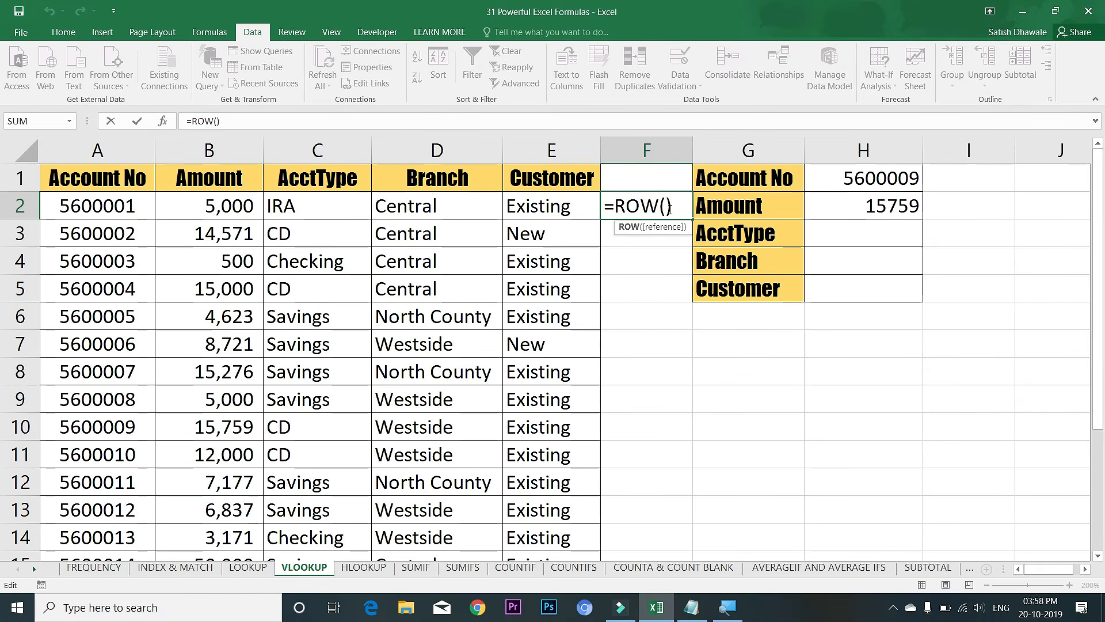
{"action": "key", "text": "Escape"}
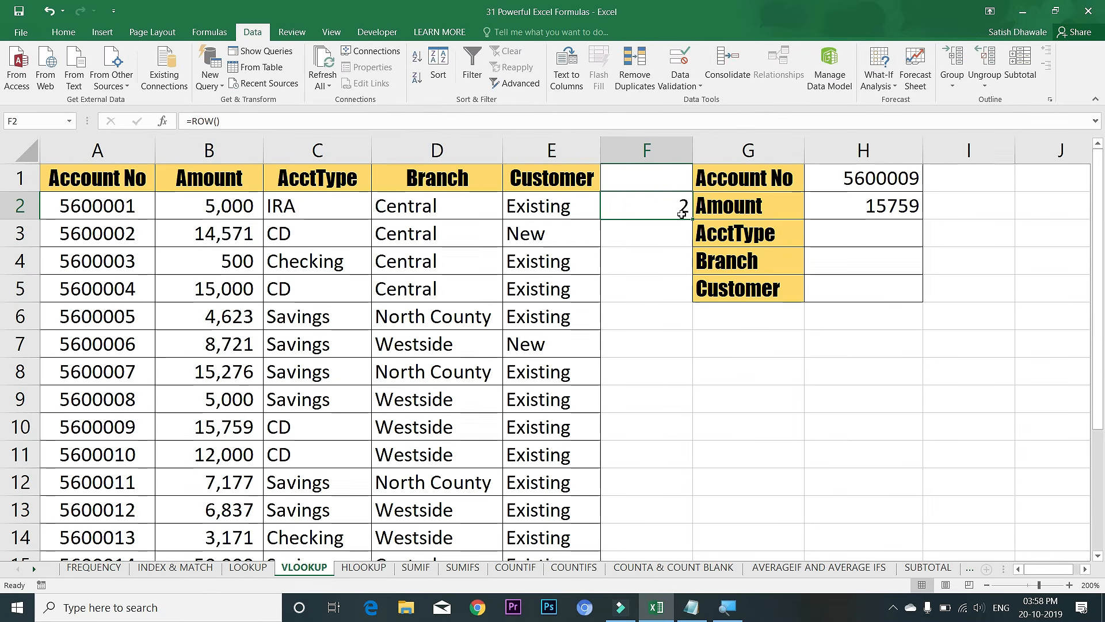
- Fill the ROW formula down column F from F2, and clear the surplus cells below F5
{"action": "left_click_drag", "start_coordinate": [692, 218], "coordinate": [692, 218]}
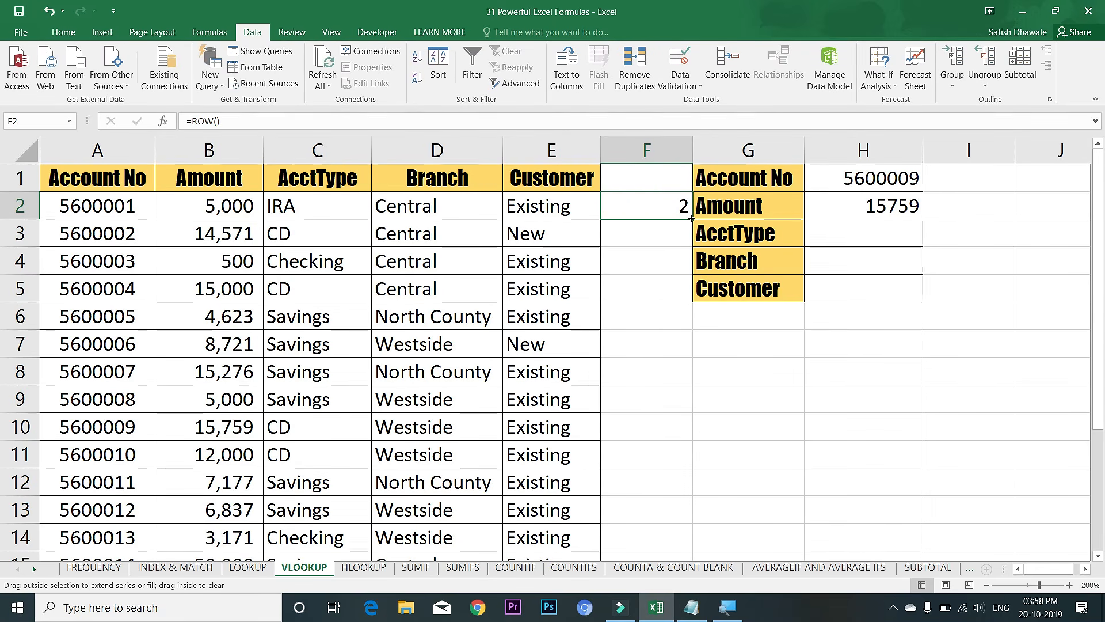
{"action": "left_click_drag", "start_coordinate": [691, 222], "coordinate": [693, 294]}
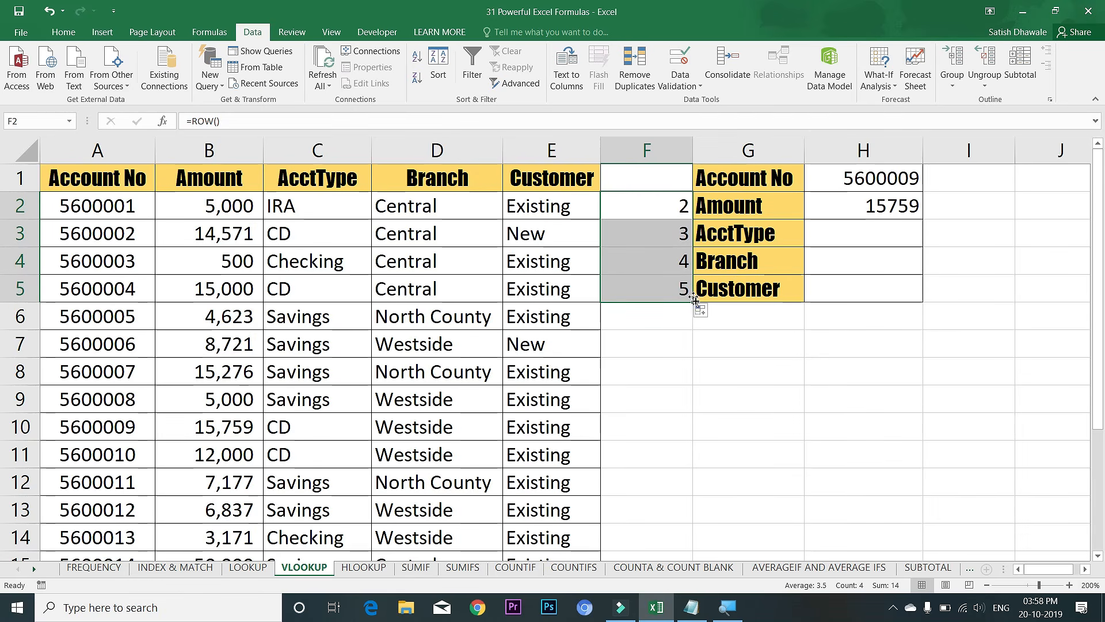
{"action": "left_click_drag", "start_coordinate": [693, 302], "coordinate": [695, 375]}
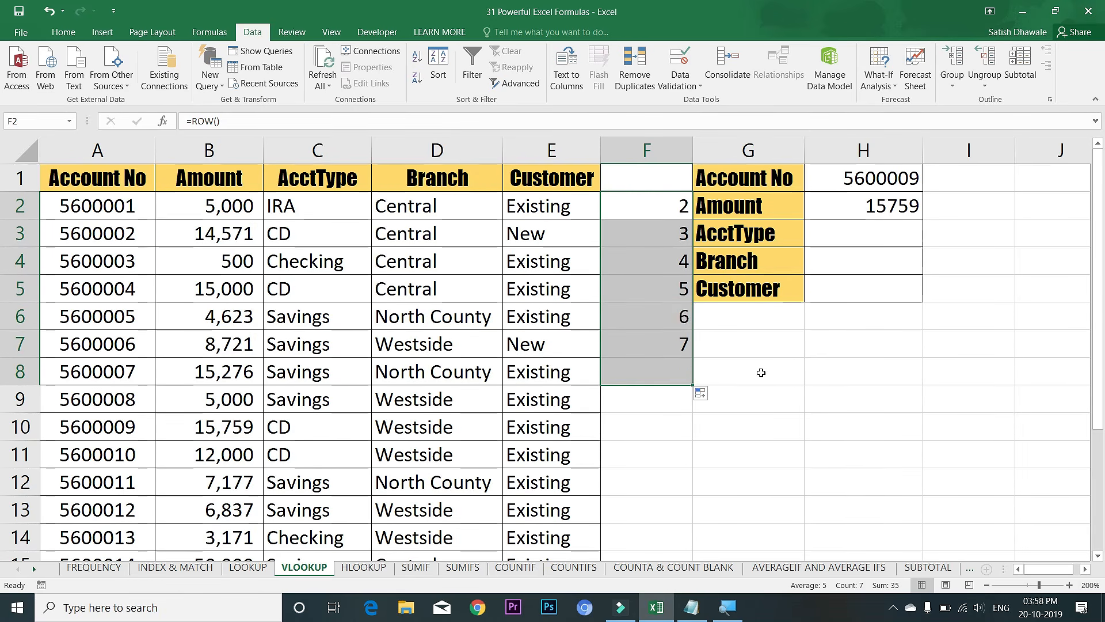
{"action": "left_click_drag", "start_coordinate": [685, 318], "coordinate": [680, 392]}
{"action": "key", "text": "Delete"}
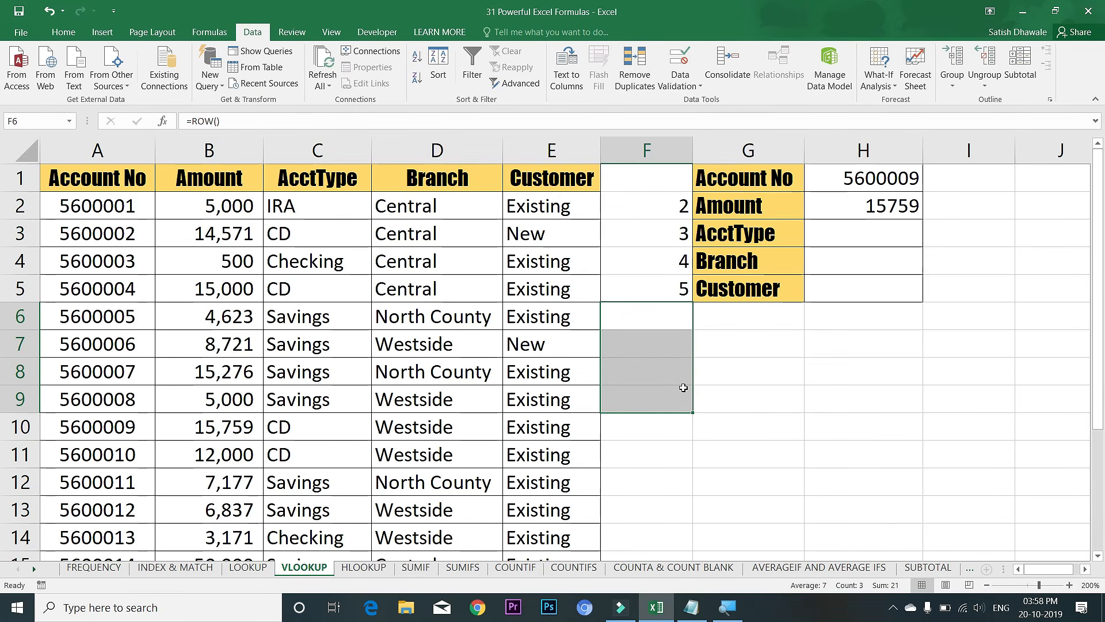
- Try =ROW() in G11, compare it with the sheet's row heading, and delete the test formula
{"action": "left_click", "coordinate": [754, 461]}
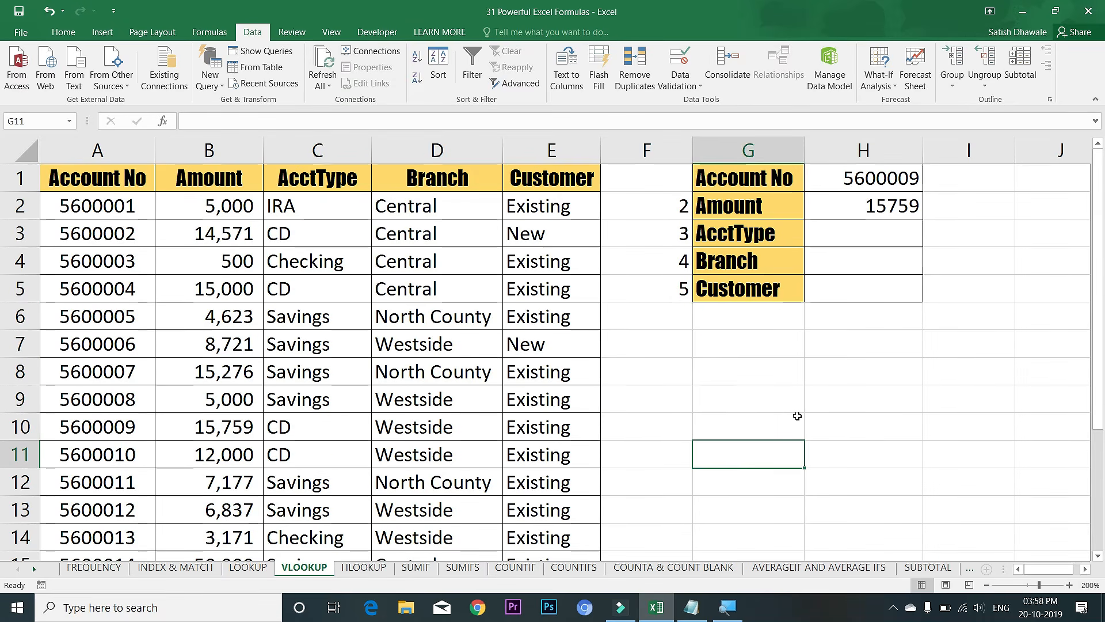
{"action": "type", "text": "=ROW()"}
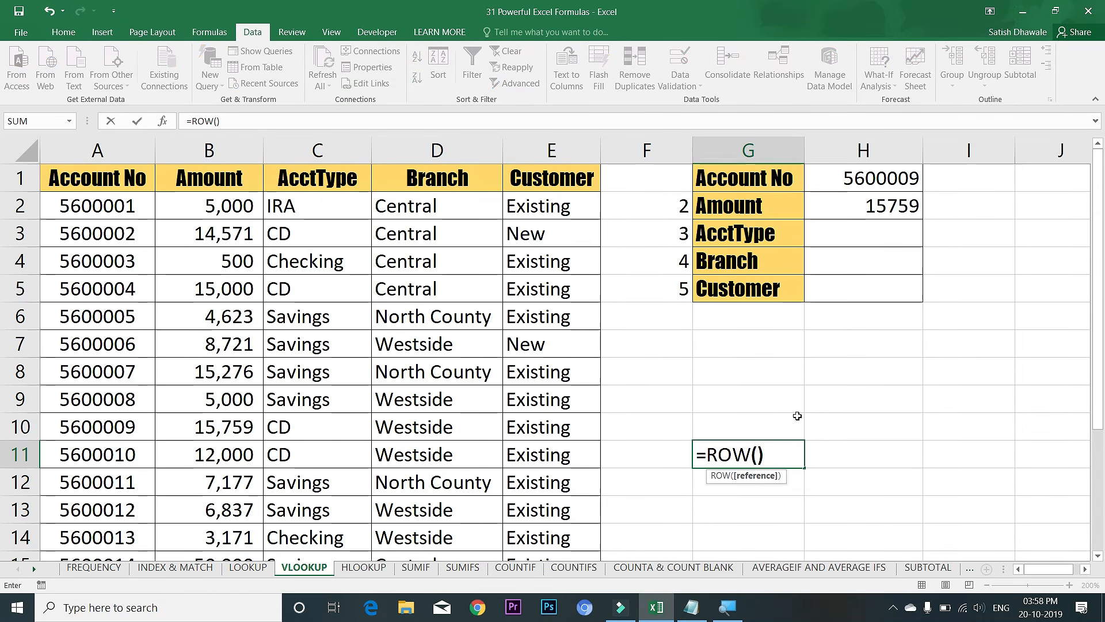
{"action": "key", "text": "Return"}
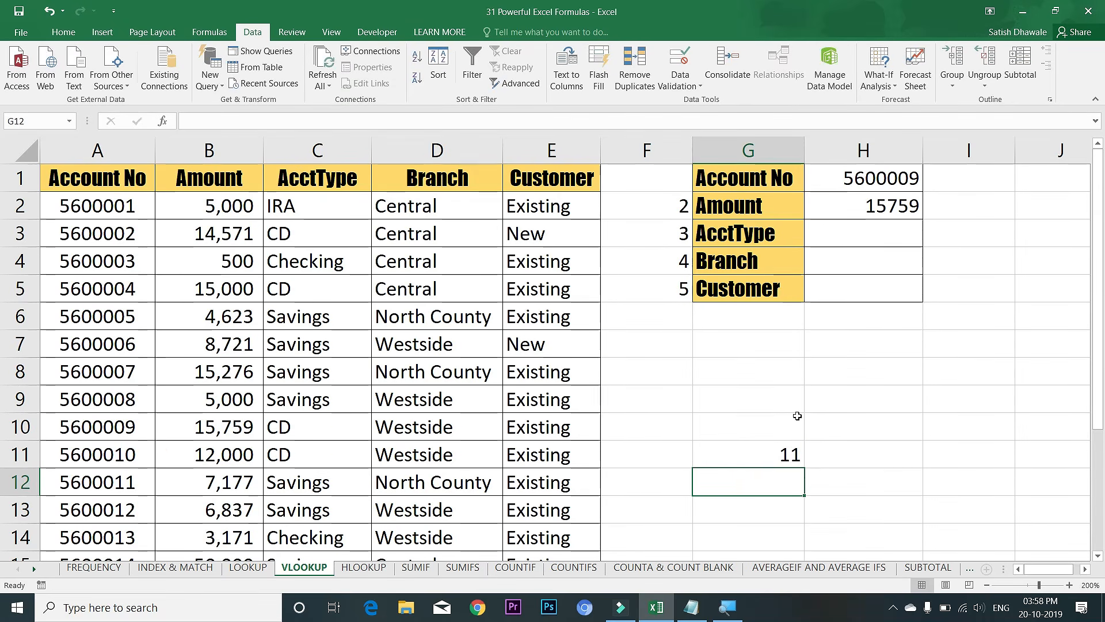
{"action": "left_click", "coordinate": [732, 461]}
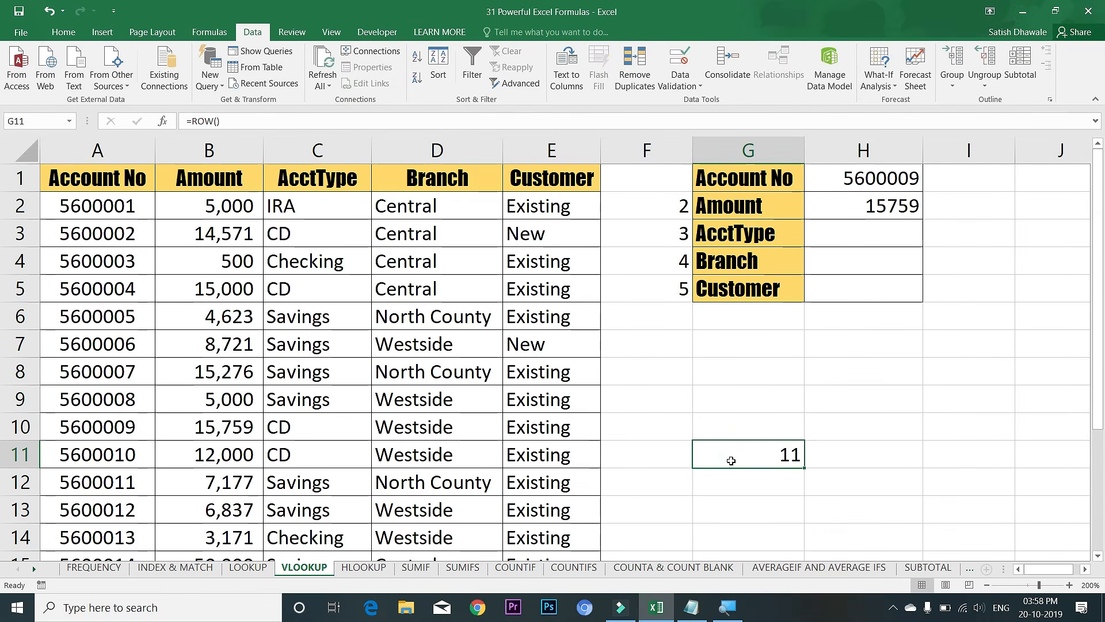
{"action": "left_click", "coordinate": [19, 454]}
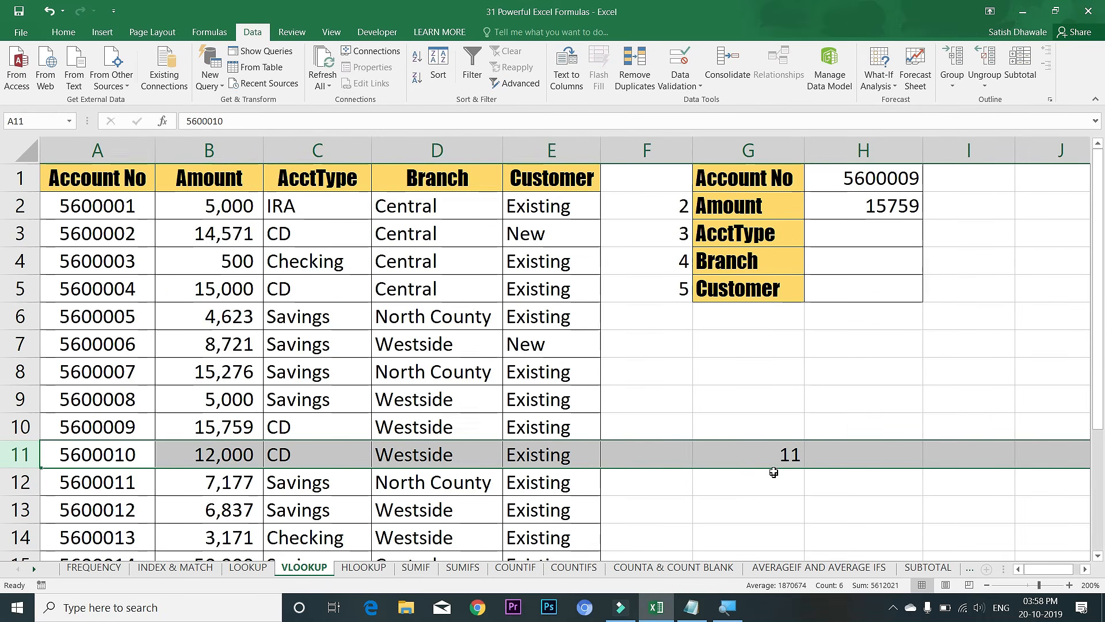
{"action": "left_click", "coordinate": [770, 455]}
{"action": "key", "text": "Delete"}
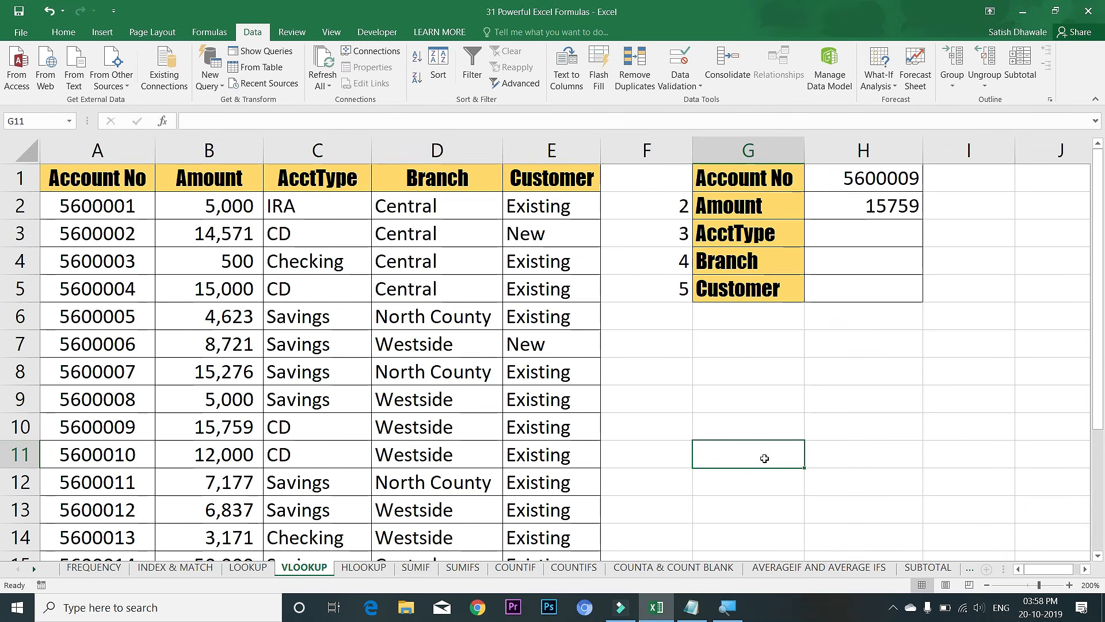
- Review the ROW formulas in F2 and F3, and clear the helper numbers in F2:F5
{"action": "left_click", "coordinate": [648, 207]}
{"action": "double_click", "coordinate": [647, 207]}
{"action": "key", "text": "Escape"}
{"action": "double_click", "coordinate": [668, 207]}
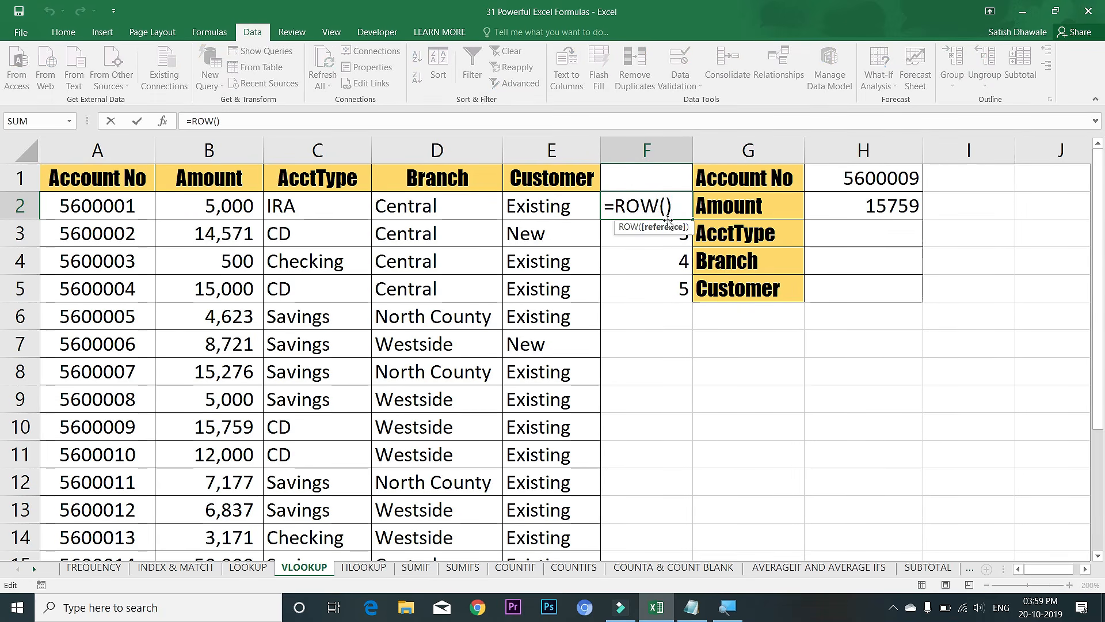
{"action": "key", "text": "Escape"}
{"action": "left_click", "coordinate": [663, 231]}
{"action": "double_click", "coordinate": [663, 231]}
{"action": "key", "text": "Escape"}
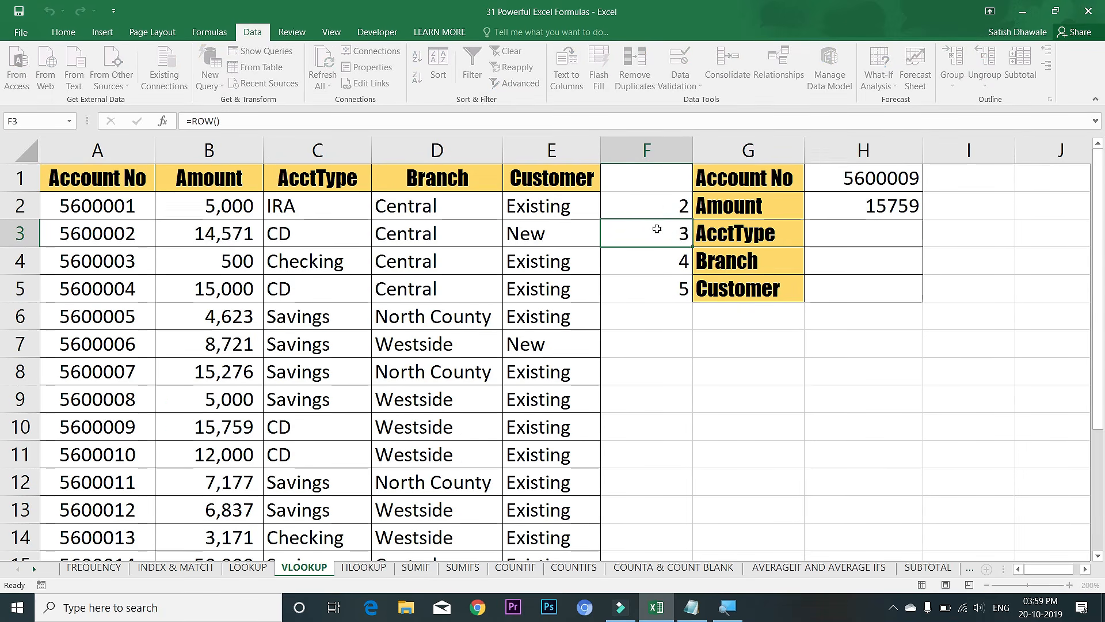
{"action": "left_click_drag", "start_coordinate": [664, 208], "coordinate": [662, 286]}
{"action": "key", "text": "Delete"}
- Edit the Amount formula in H2 to use ROW() as the column index and lock its lookup value as $H$1
{"action": "left_click", "coordinate": [880, 205]}
{"action": "double_click", "coordinate": [879, 205]}
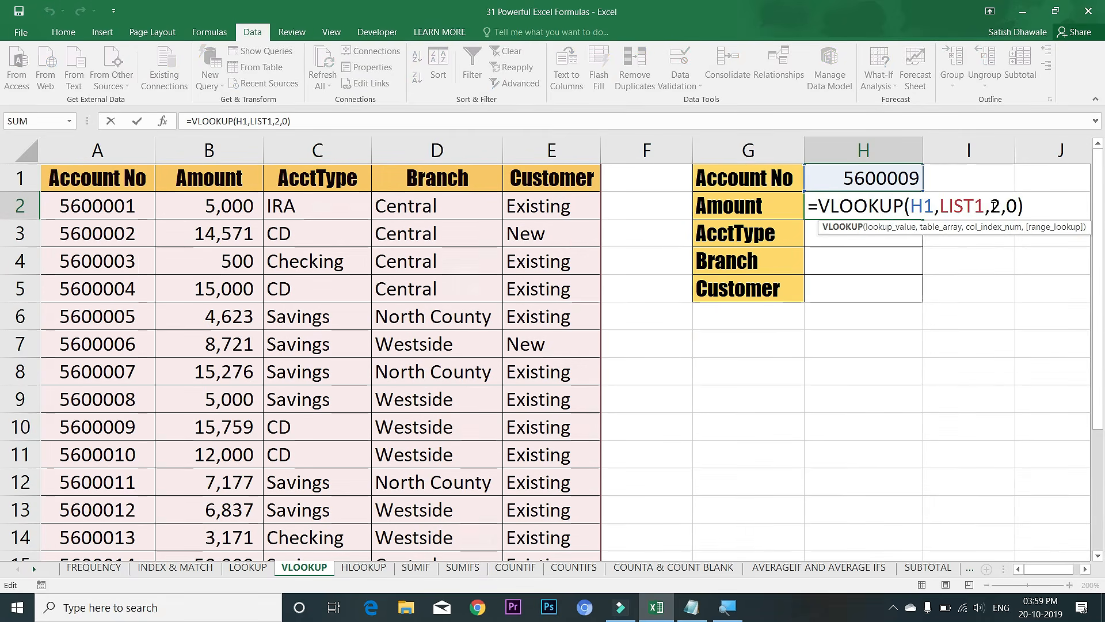
{"action": "double_click", "coordinate": [996, 206]}
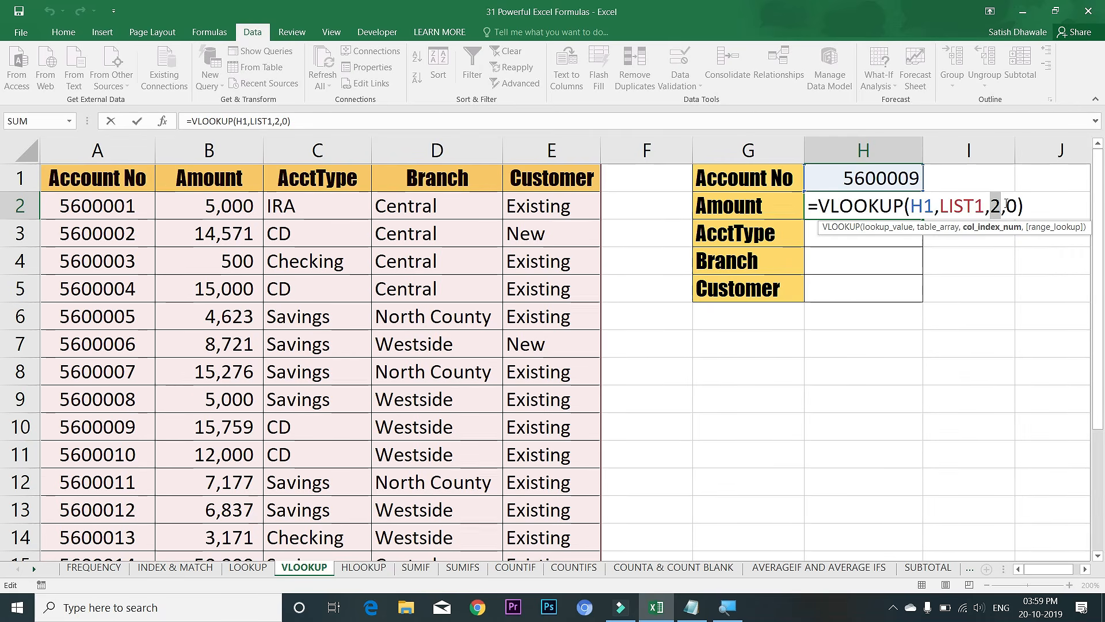
{"action": "type", "text": "ROW()"}
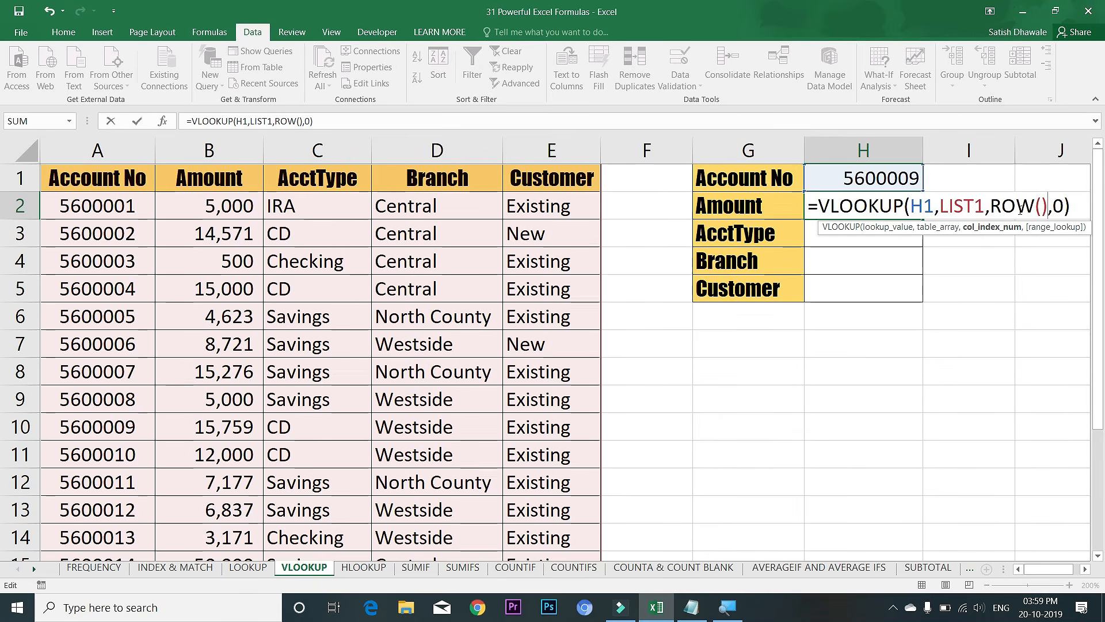
{"action": "double_click", "coordinate": [922, 205]}
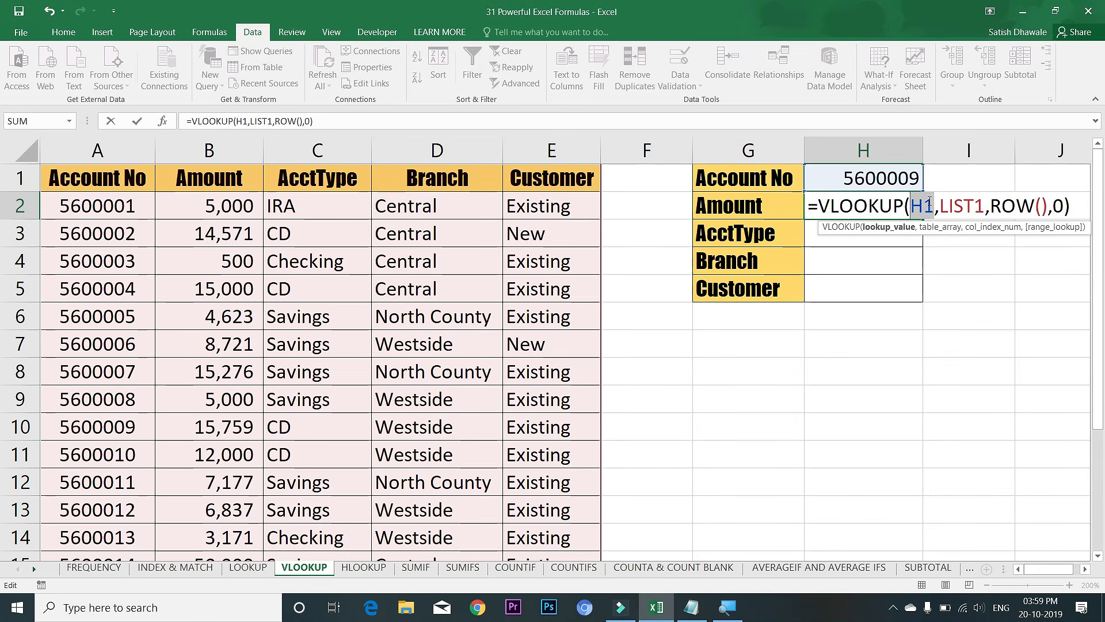
{"action": "key", "text": "F4"}
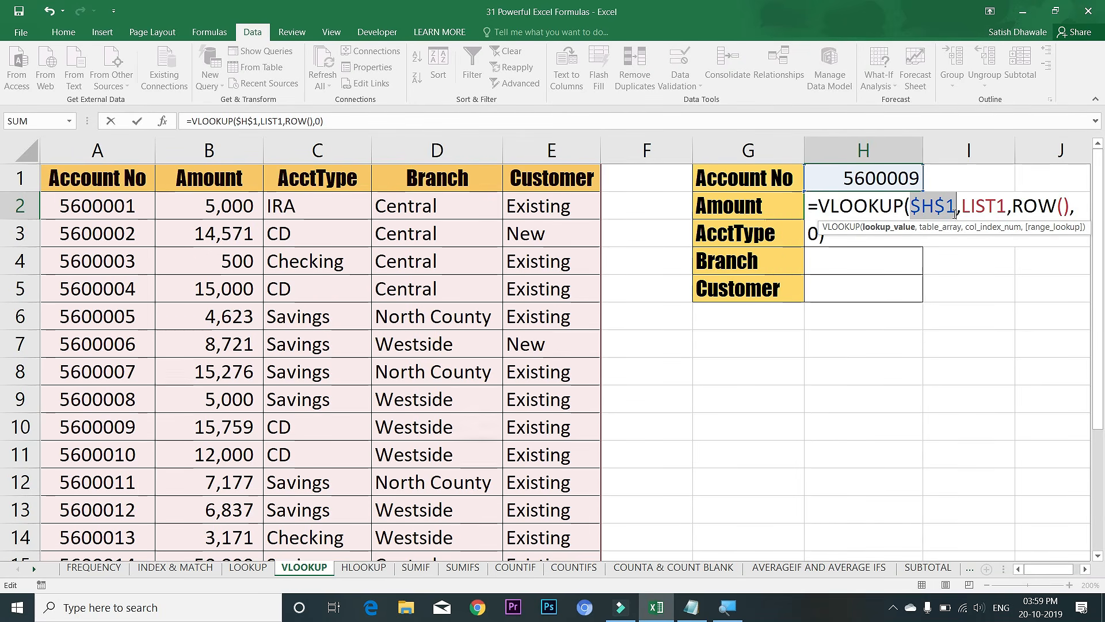
{"action": "key", "text": "Return"}
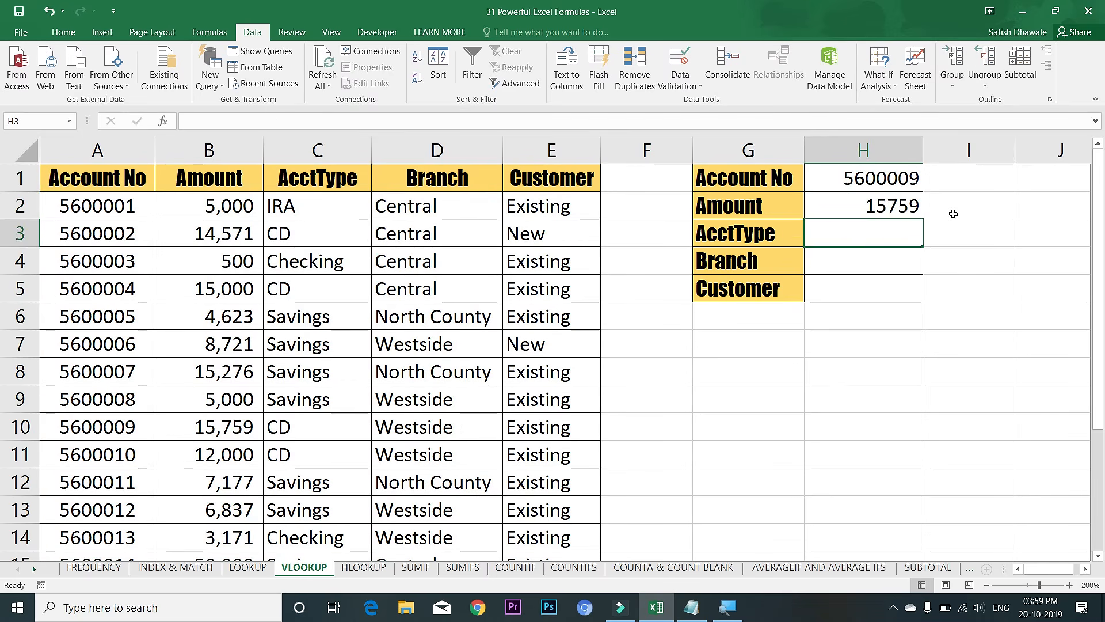
- Fill the VLOOKUP formula from H2 down to H5, and check the locked reference in the AcctType formula
{"action": "left_click", "coordinate": [877, 206]}
{"action": "left_click_drag", "start_coordinate": [915, 215], "coordinate": [919, 291]}
{"action": "double_click", "coordinate": [882, 233]}
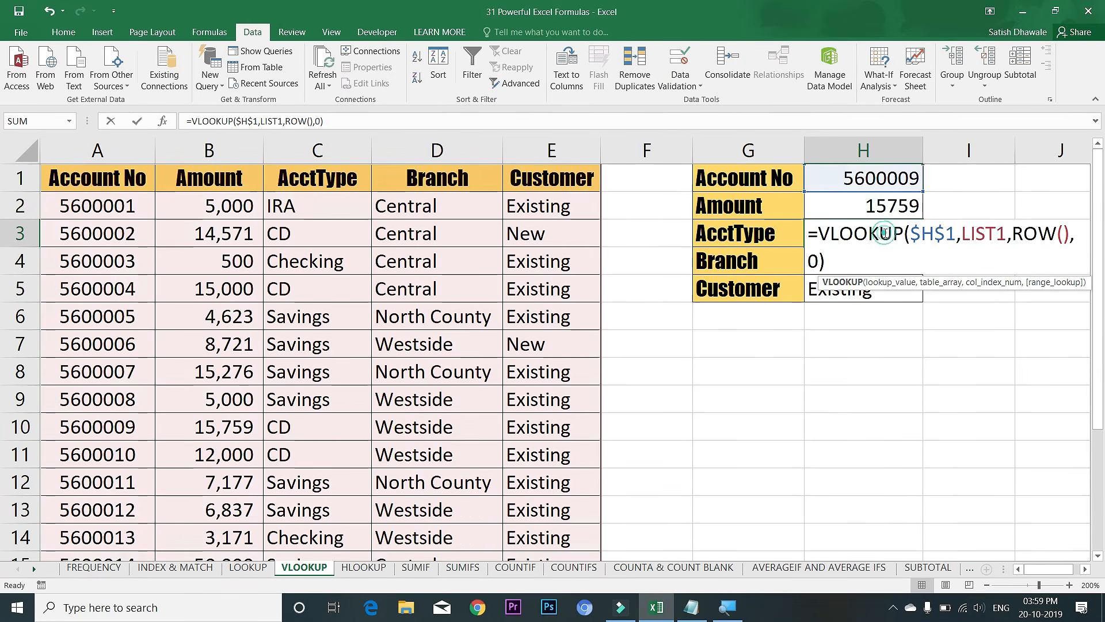
{"action": "left_click_drag", "start_coordinate": [933, 233], "coordinate": [958, 240]}
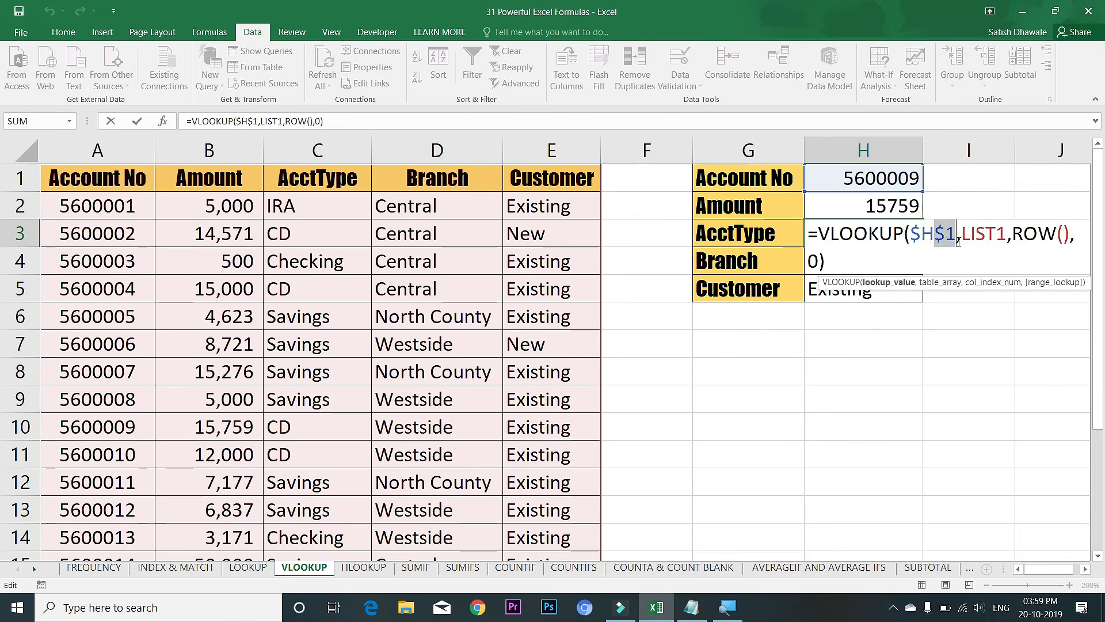
{"action": "key", "text": "Return"}
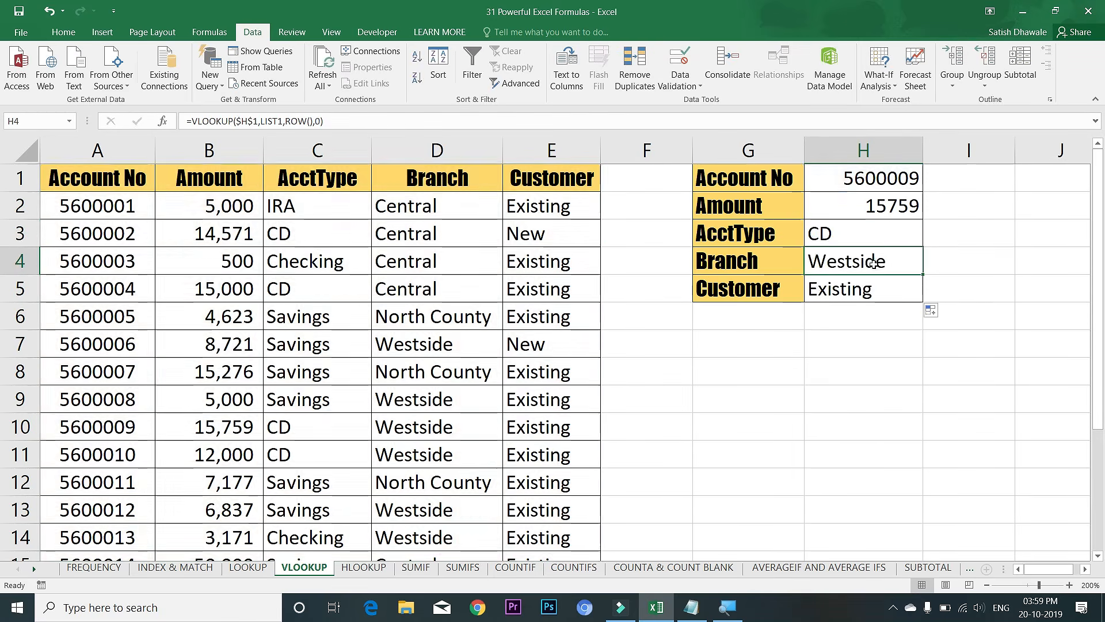
- Review the Branch, Customer, Amount and AcctType formulas in H2:H5 and the account number cell H1 they refer to
{"action": "double_click", "coordinate": [914, 259]}
{"action": "left_click_drag", "start_coordinate": [913, 257], "coordinate": [937, 262]}
{"action": "key", "text": "Return"}
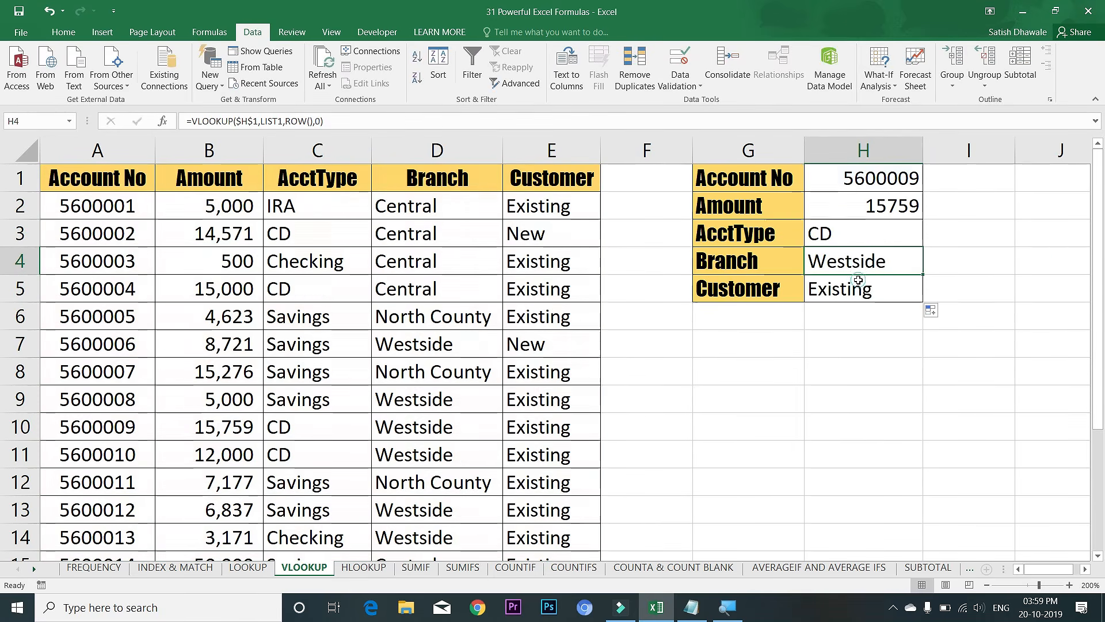
{"action": "double_click", "coordinate": [859, 282]}
{"action": "key", "text": "Escape"}
{"action": "double_click", "coordinate": [896, 206]}
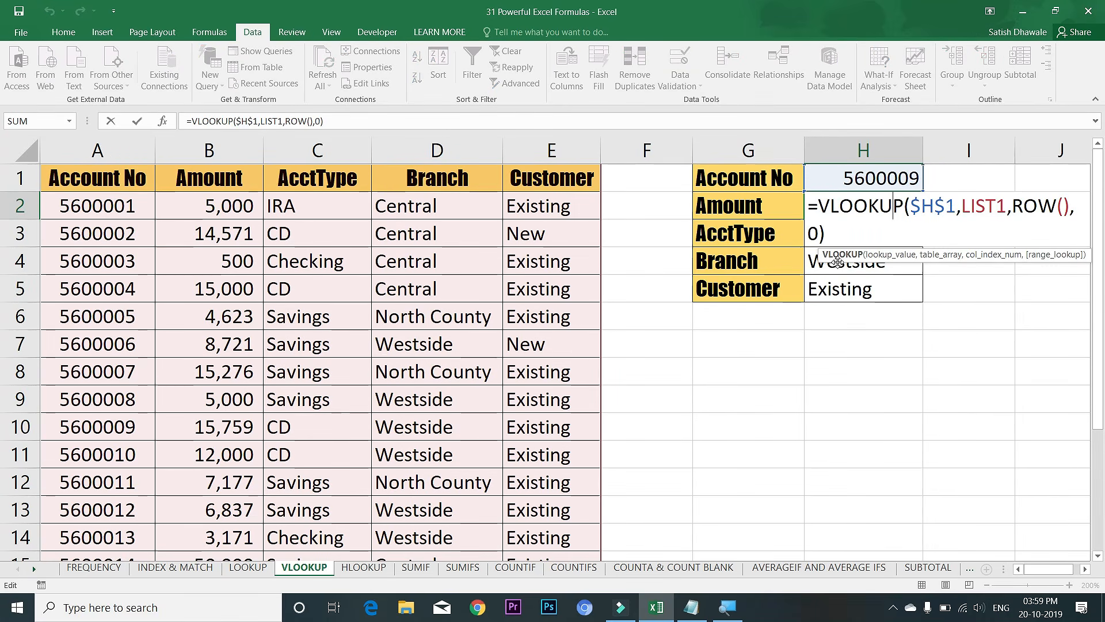
{"action": "key", "text": "ctrl+Return"}
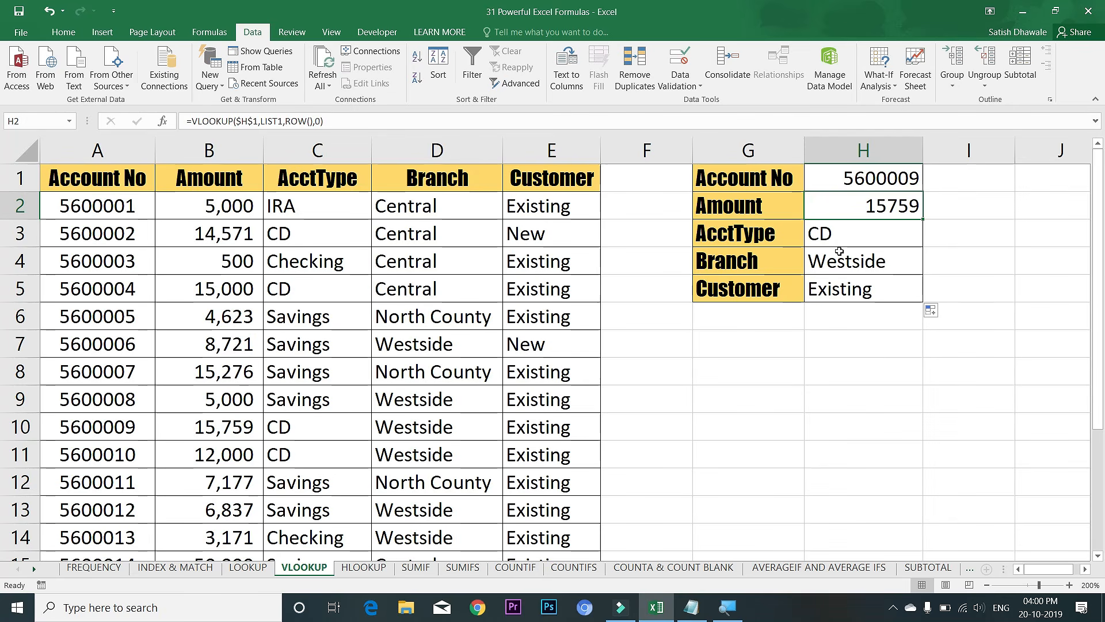
{"action": "left_click", "coordinate": [892, 181]}
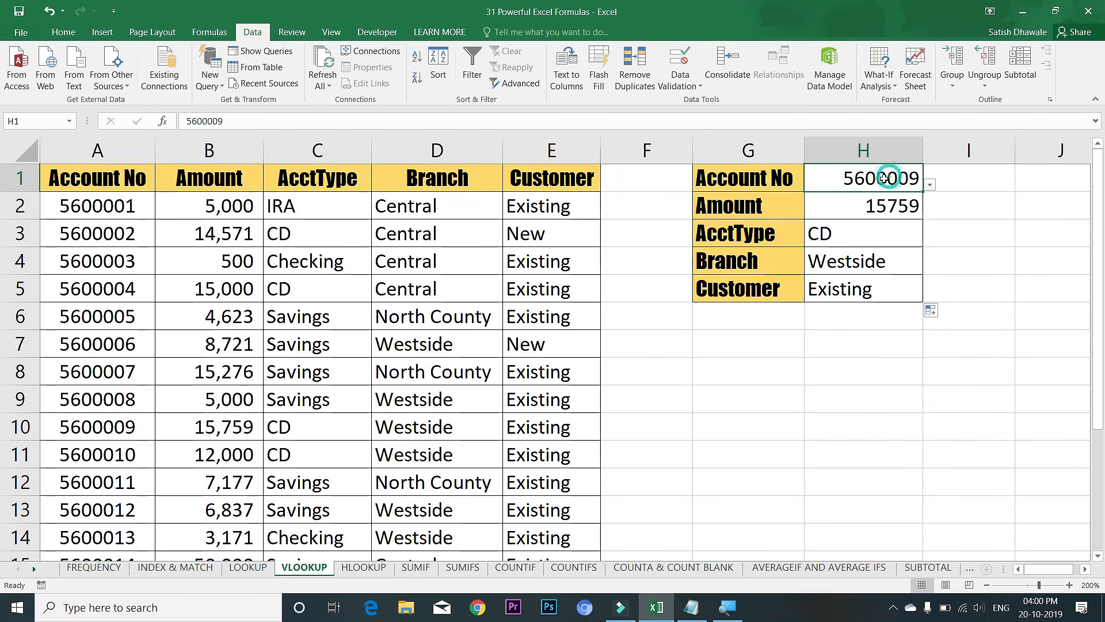
{"action": "double_click", "coordinate": [879, 208]}
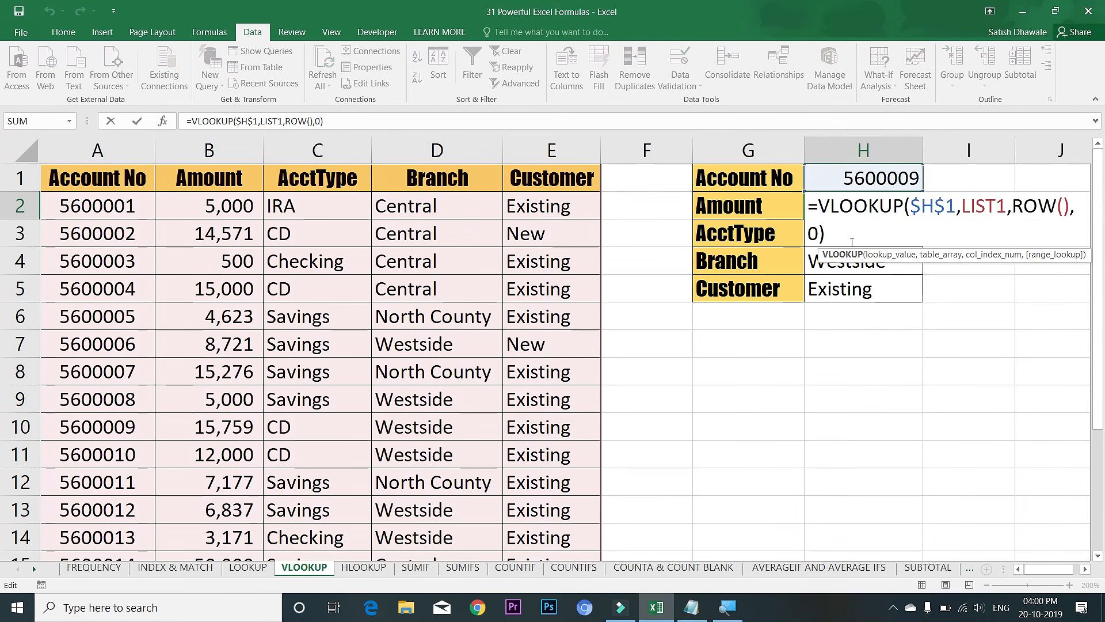
{"action": "left_click", "coordinate": [858, 235]}
{"action": "double_click", "coordinate": [857, 234]}
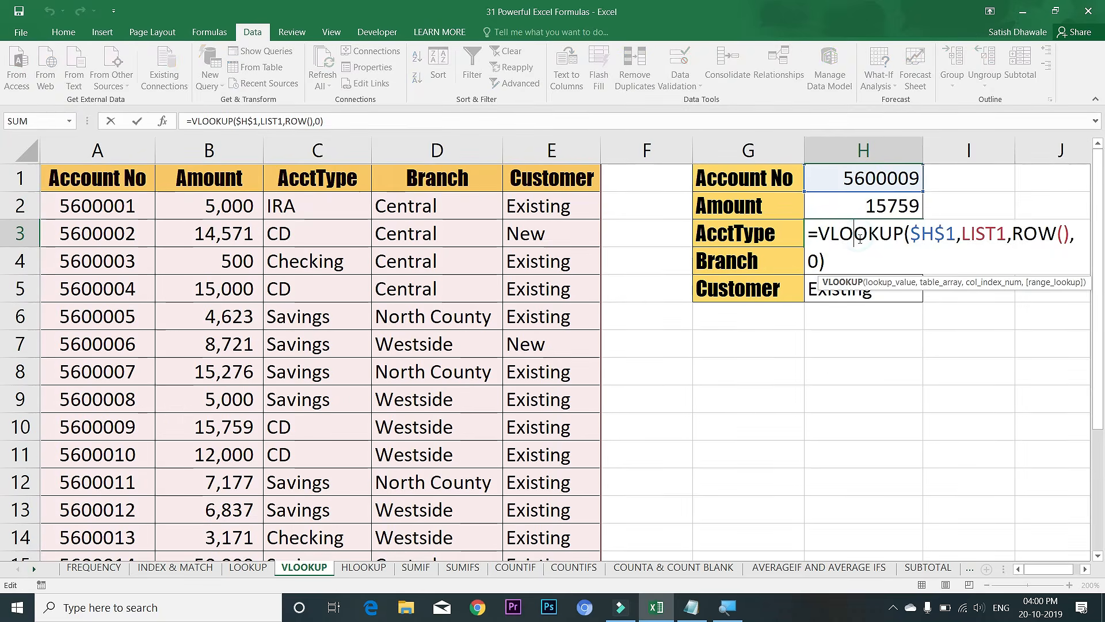
{"action": "key", "text": "Escape"}
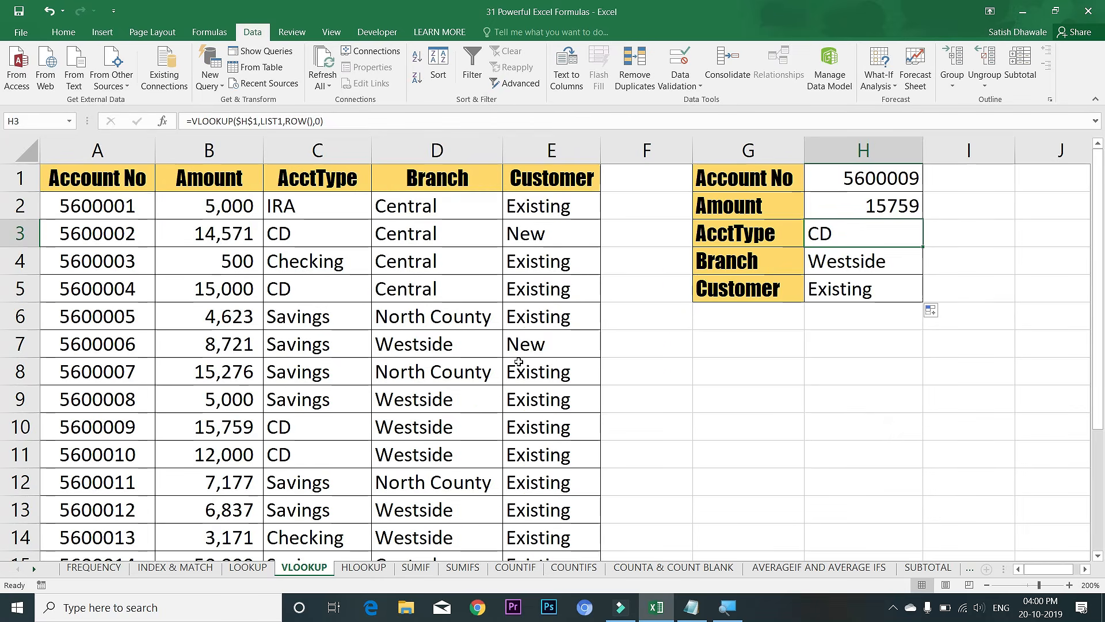
- Look at the HLOOKUP sheet and compare it with the vertical data in columns A to E of the VLOOKUP sheet
{"action": "left_click", "coordinate": [142, 185]}
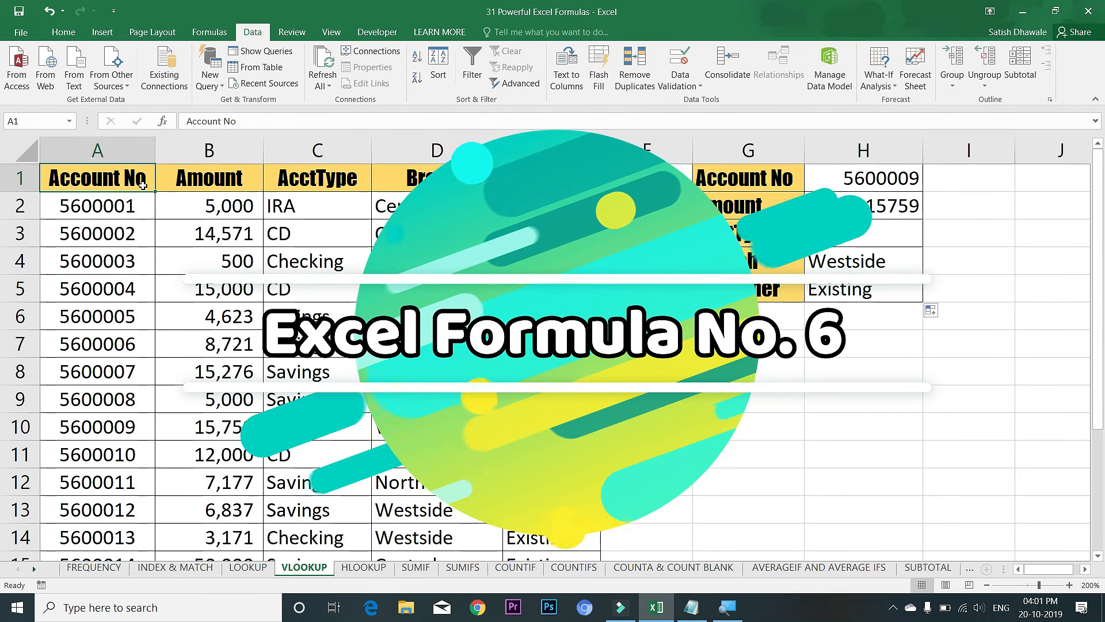
{"action": "left_click", "coordinate": [369, 568]}
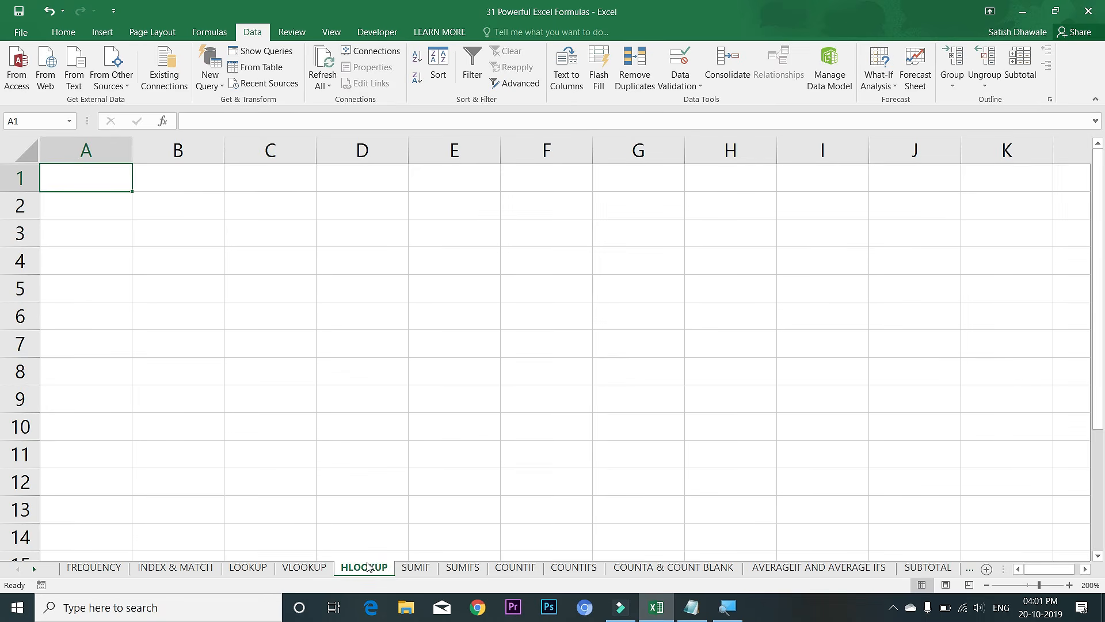
{"action": "left_click", "coordinate": [316, 568]}
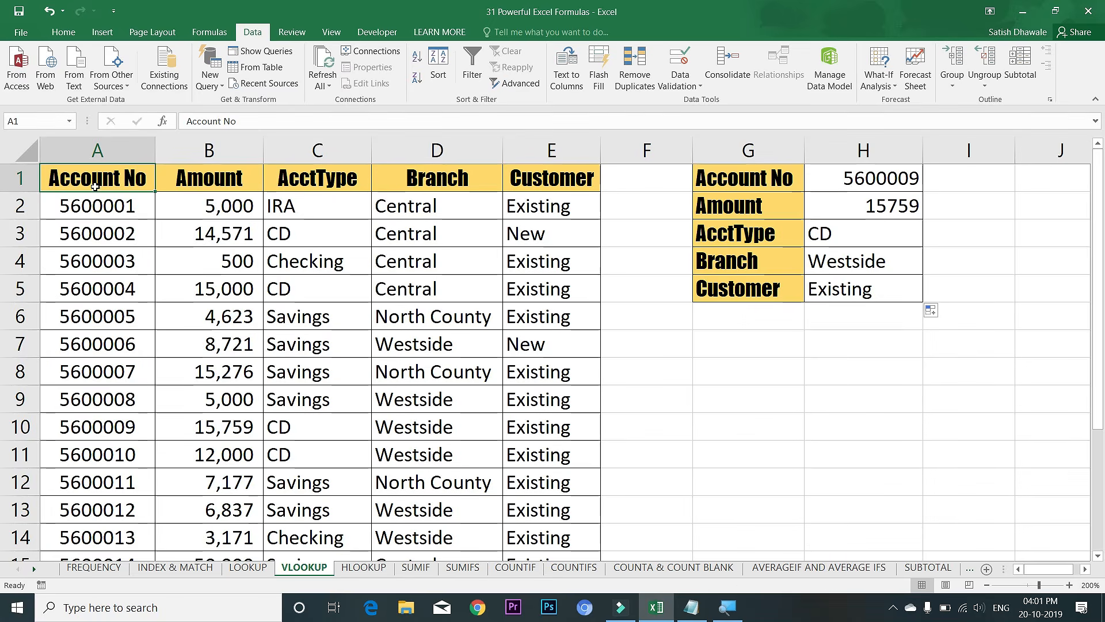
{"action": "left_click_drag", "start_coordinate": [98, 151], "coordinate": [540, 161]}
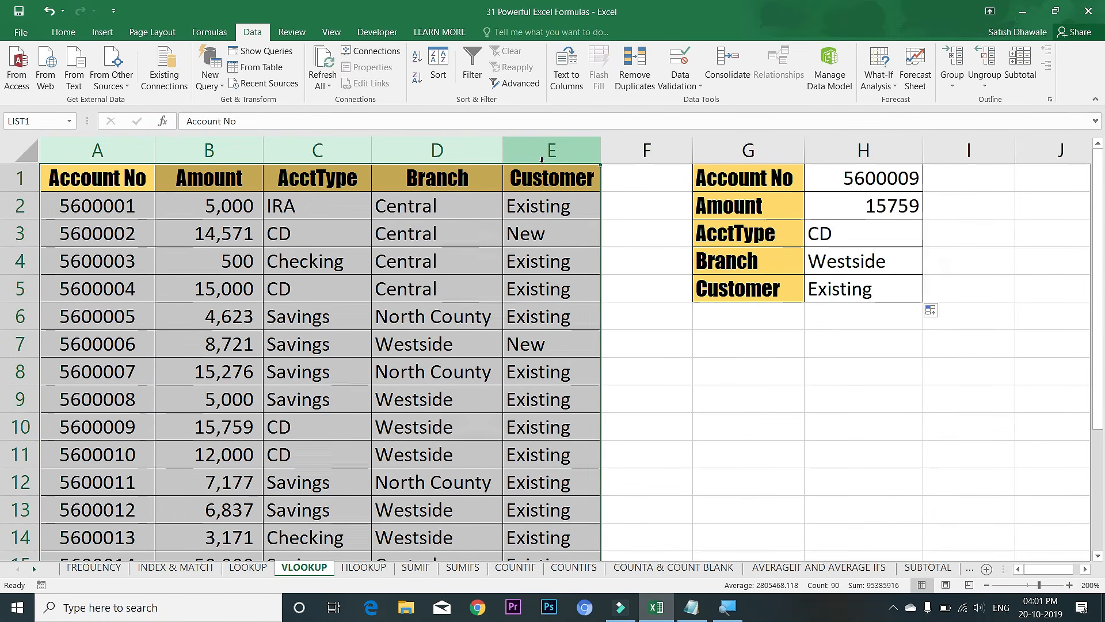
- Copy the entire account table, including its headings, from A1 on the VLOOKUP sheet
{"action": "left_click", "coordinate": [125, 171]}
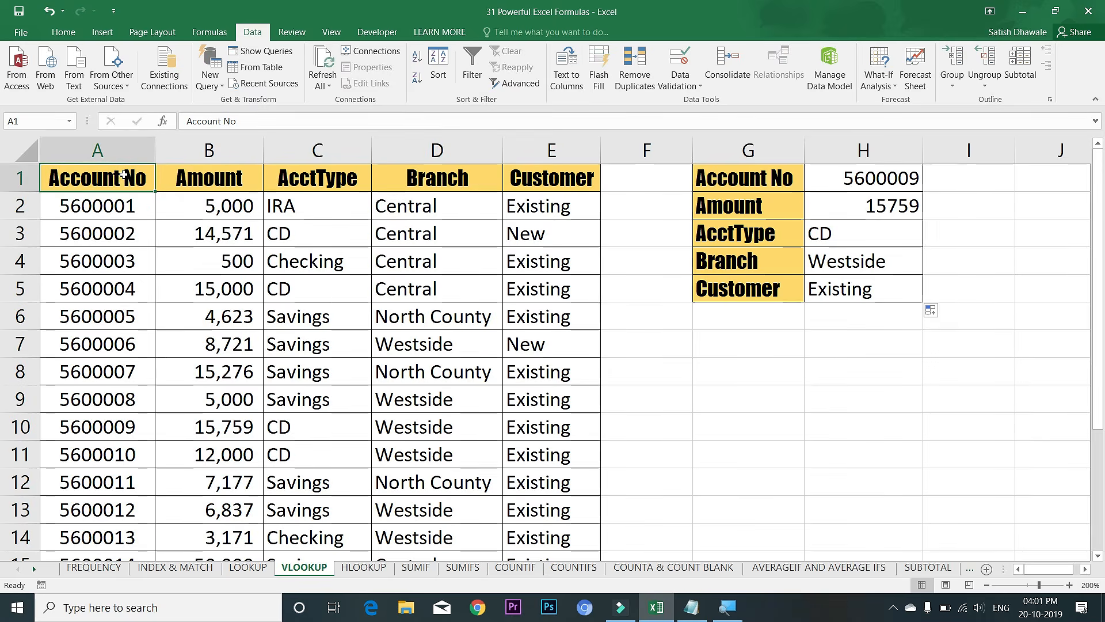
{"action": "key", "text": "ctrl+shift+Right"}
{"action": "key", "text": "ctrl+shift+Down"}
{"action": "left_click", "coordinate": [125, 175]}
{"action": "key", "text": "ctrl+c"}
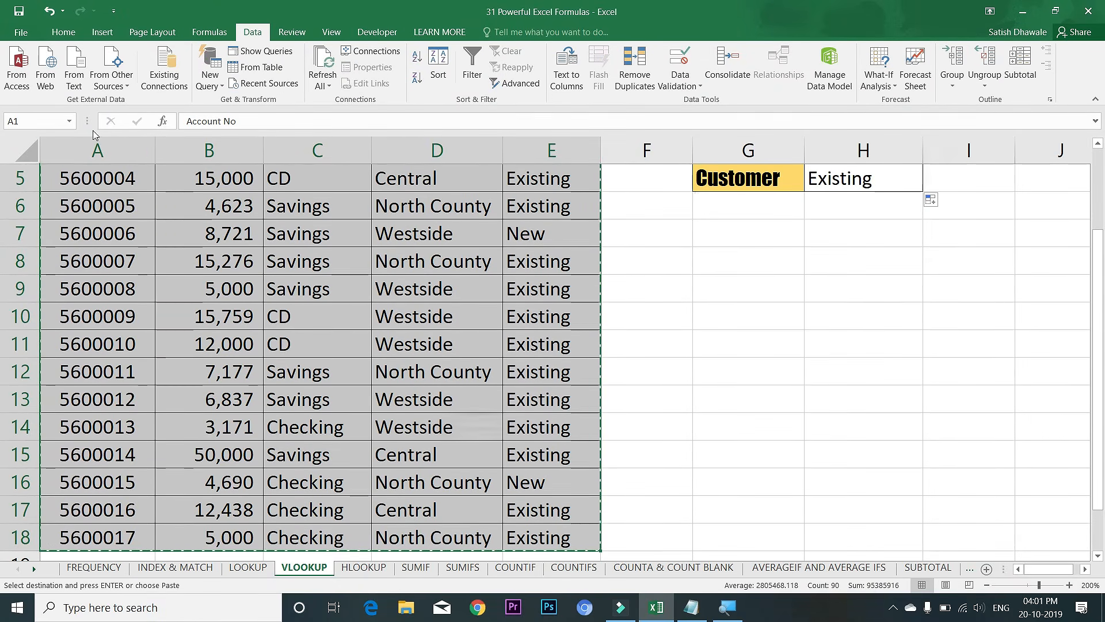
- Paste the copied table transposed at A1 of the HLOOKUP sheet
{"action": "left_click", "coordinate": [365, 568]}
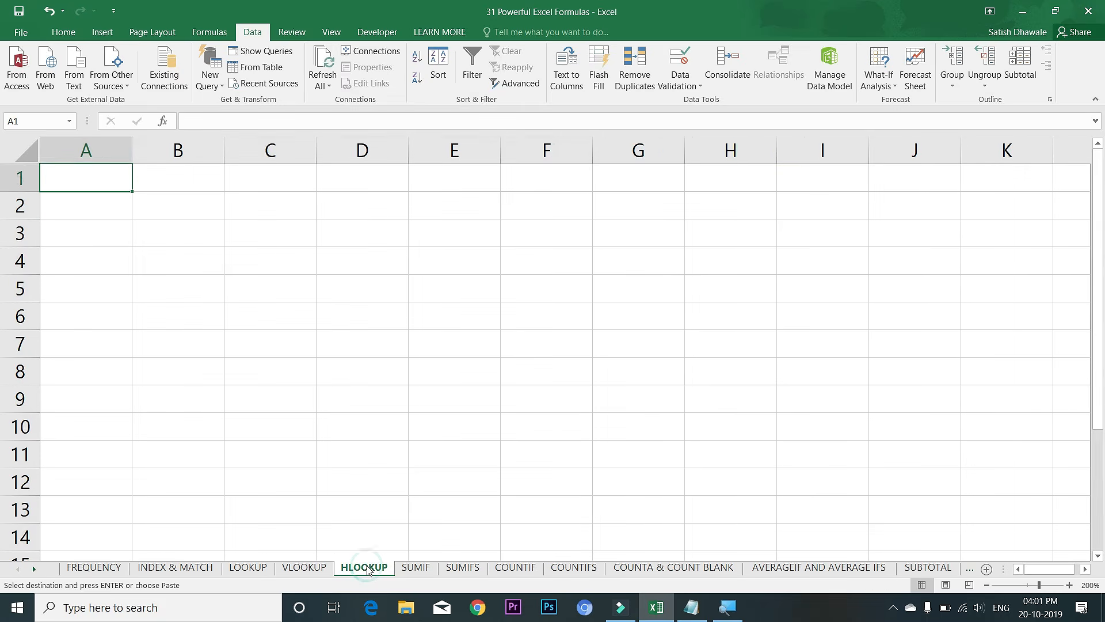
{"action": "left_click", "coordinate": [64, 33]}
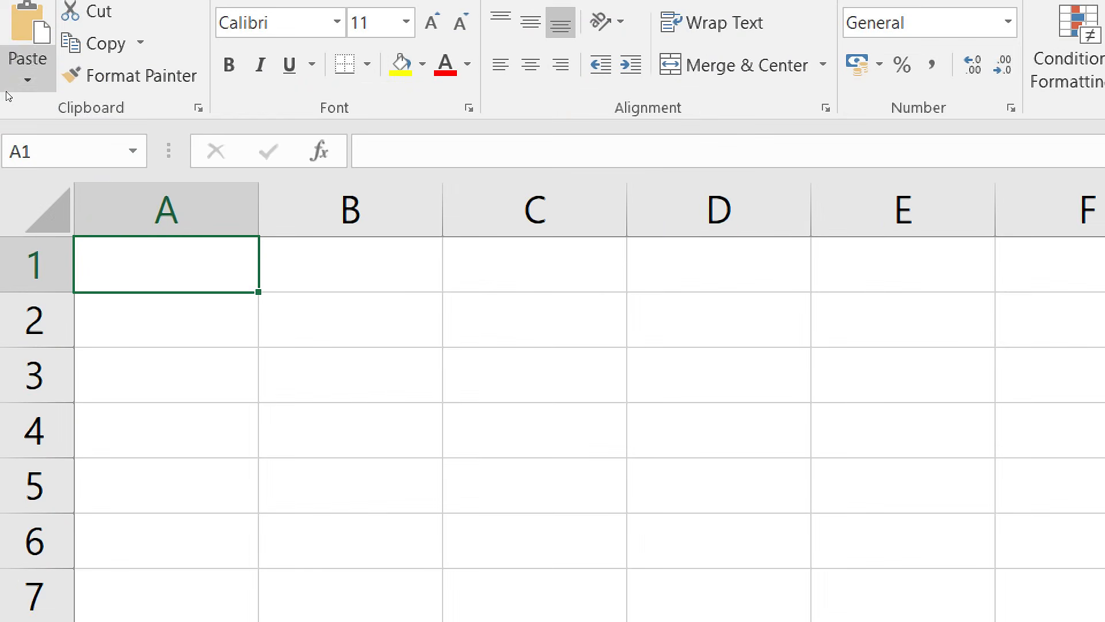
{"action": "left_click", "coordinate": [11, 88]}
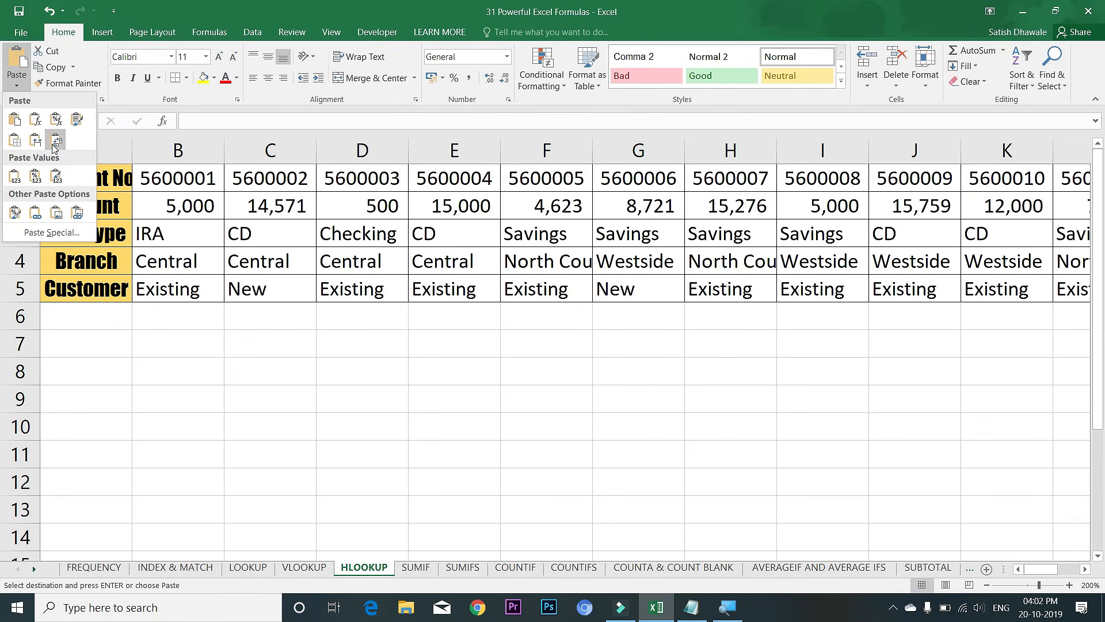
{"action": "left_click", "coordinate": [53, 142]}
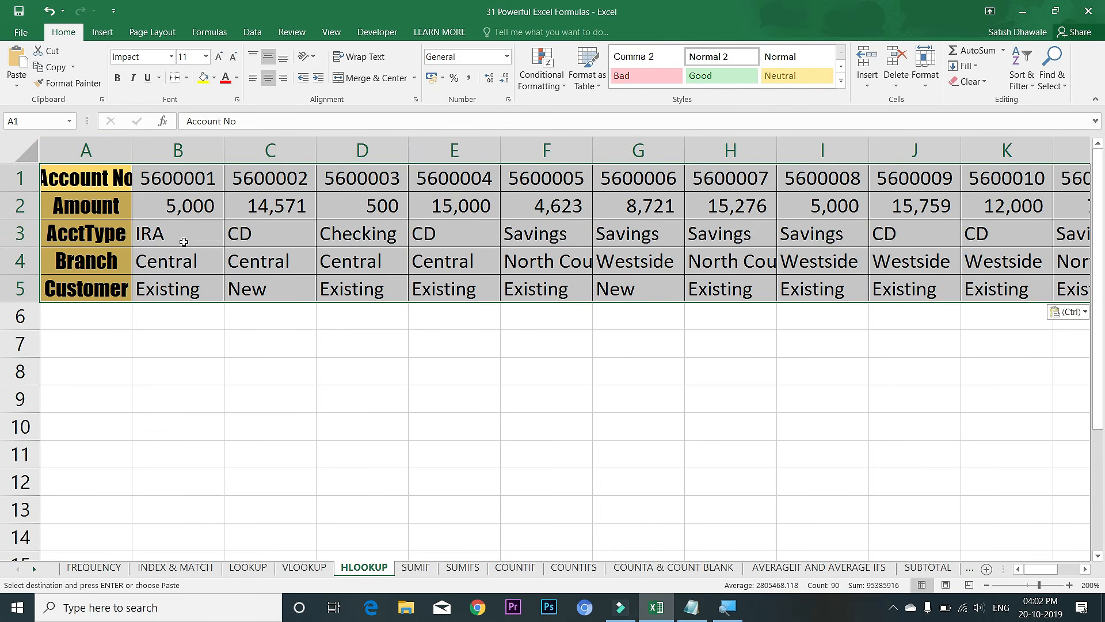
- Autofit column A and all the other columns of the transposed table on the HLOOKUP sheet
{"action": "double_click", "coordinate": [133, 151]}
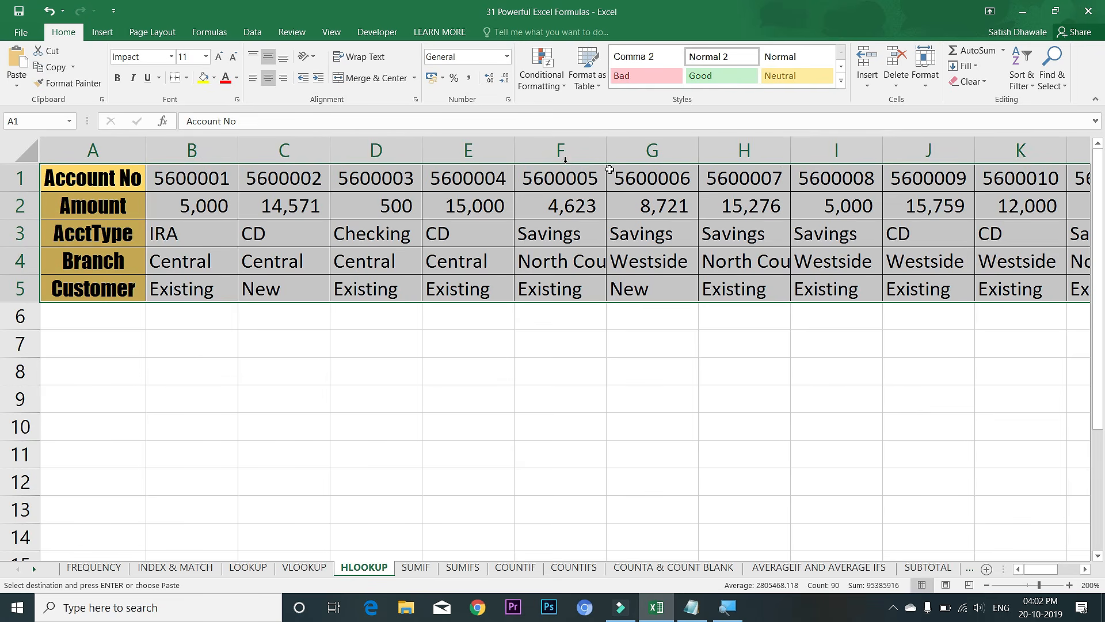
{"action": "left_click", "coordinate": [128, 202]}
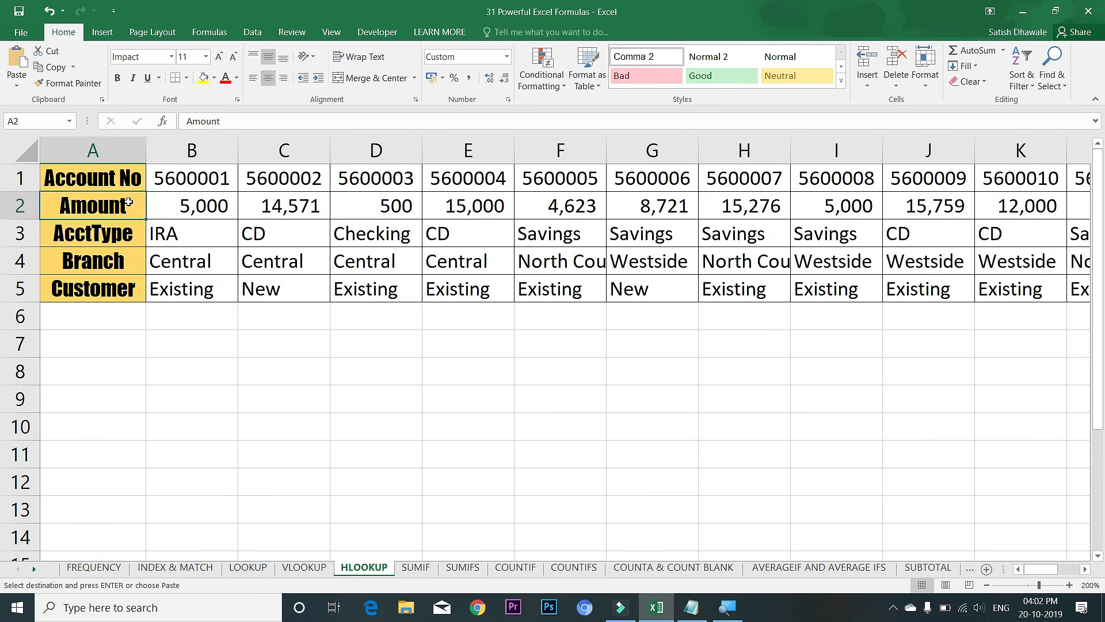
{"action": "key", "text": "ctrl+a"}
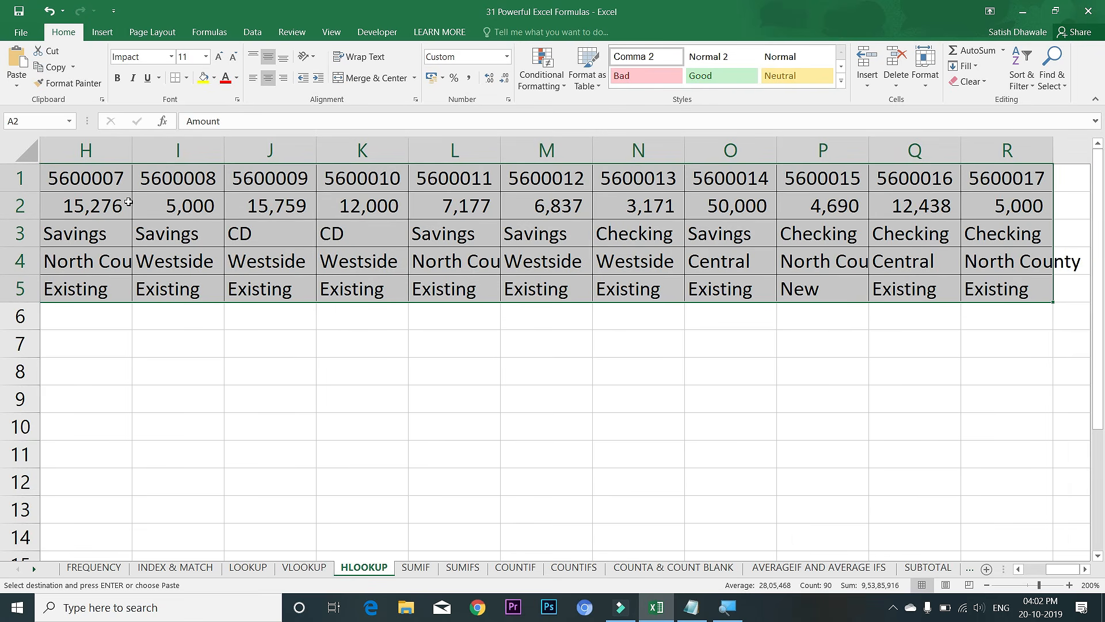
{"action": "key", "text": "alt+h"}
{"action": "key", "text": "o"}
{"action": "key", "text": "i"}
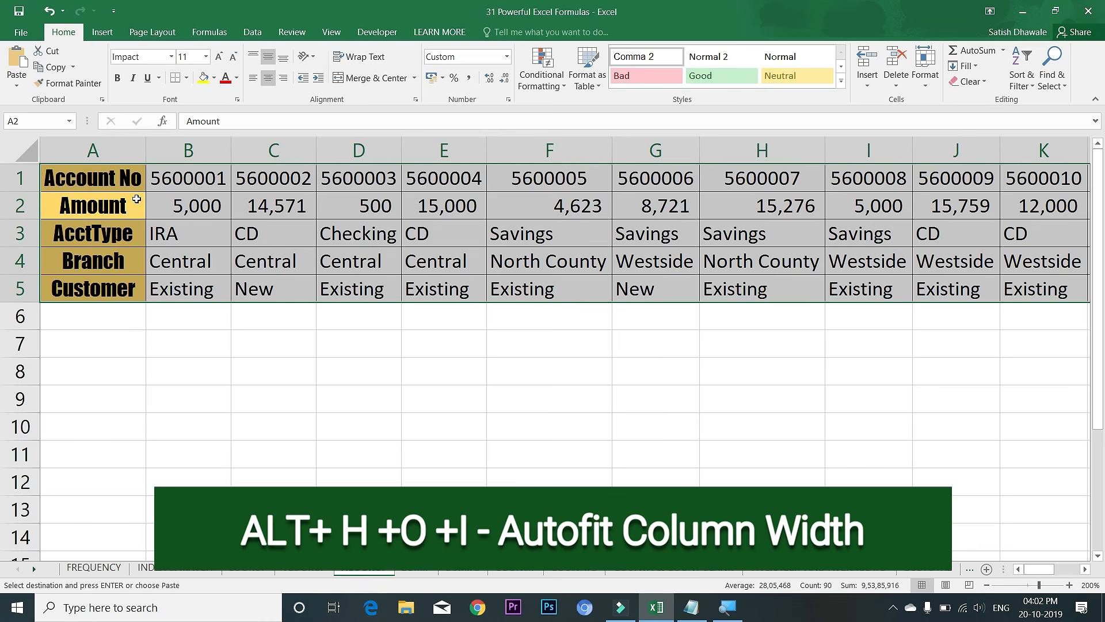
{"action": "key", "text": "alt+h"}
{"action": "key", "text": "o"}
{"action": "key", "text": "i"}
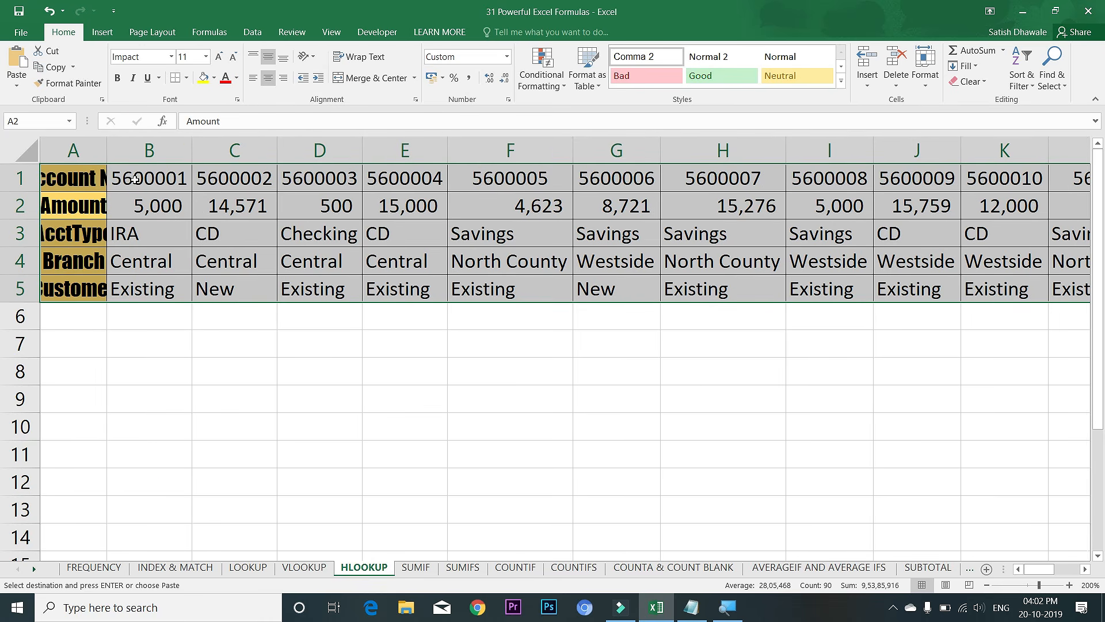
{"action": "key", "text": "alt+h"}
{"action": "key", "text": "o"}
{"action": "key", "text": "i"}
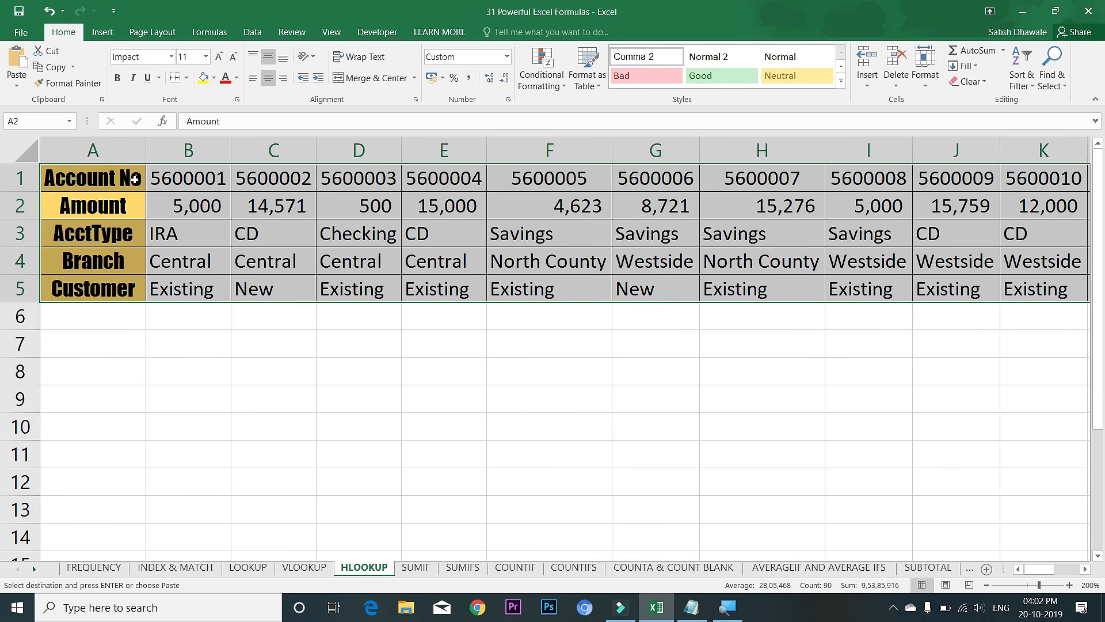
- Copy the field headings in A1:A5 and paste them transposed at C8 as the lookup form's headings
{"action": "left_click", "coordinate": [178, 314]}
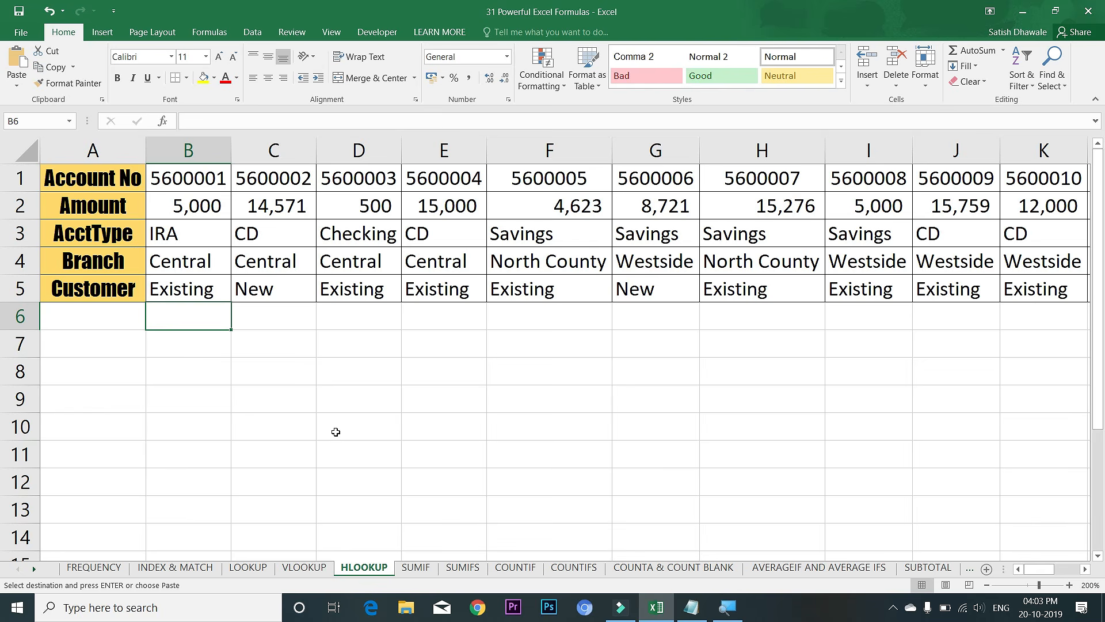
{"action": "left_click_drag", "start_coordinate": [112, 184], "coordinate": [101, 288]}
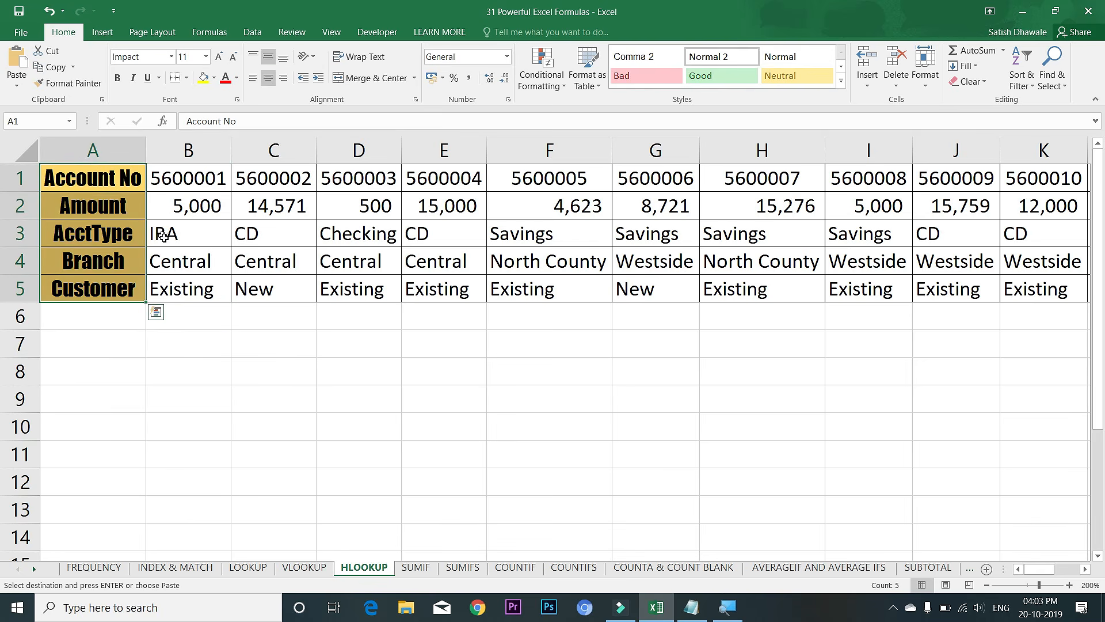
{"action": "left_click", "coordinate": [262, 375]}
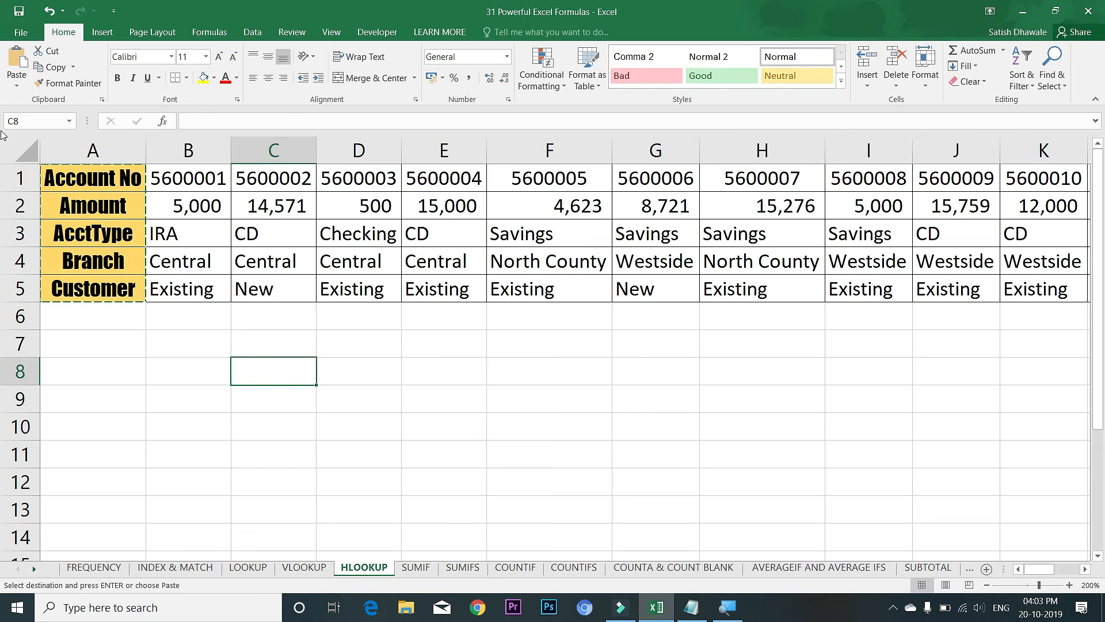
{"action": "left_click", "coordinate": [17, 85]}
{"action": "left_click", "coordinate": [53, 137]}
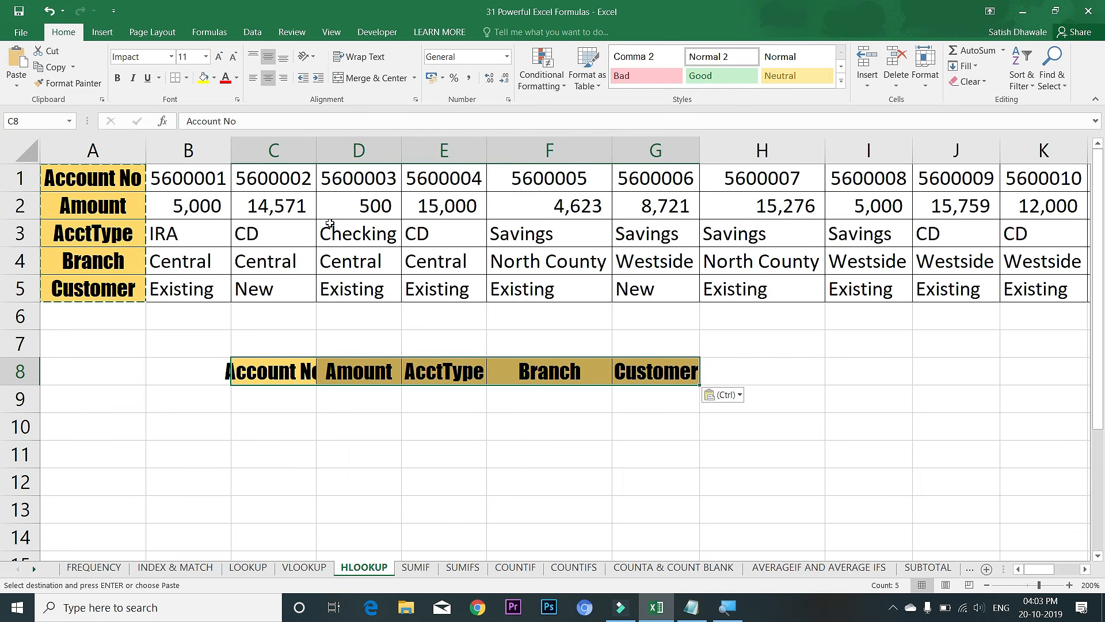
- Autofit the widths of columns C to G to the pasted form headings
{"action": "key", "text": "alt+h"}
{"action": "key", "text": "o"}
{"action": "key", "text": "i"}
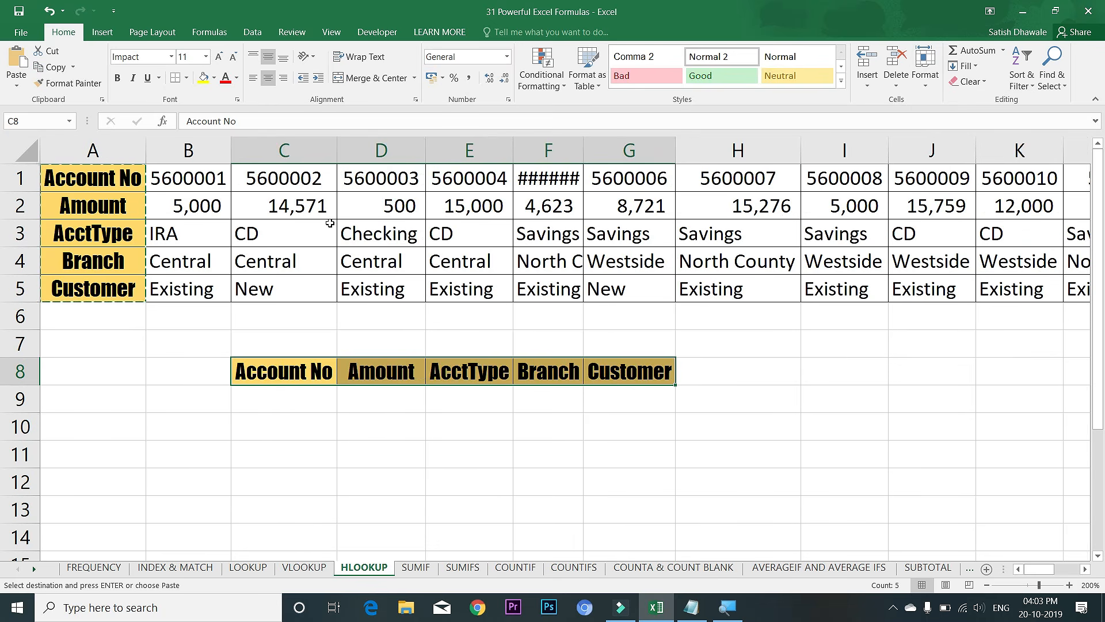
{"action": "left_click", "coordinate": [513, 429]}
- Add a List data validation to C9 with $A$1:$A$5 as its source and check its drop-down choices
{"action": "left_click", "coordinate": [262, 402]}
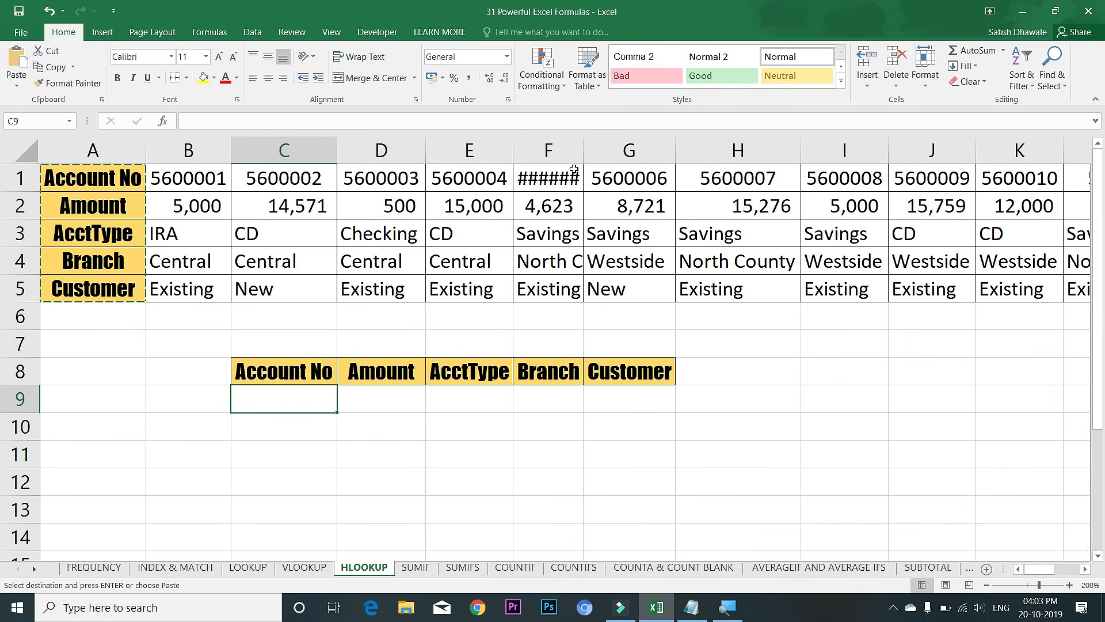
{"action": "left_click", "coordinate": [253, 32]}
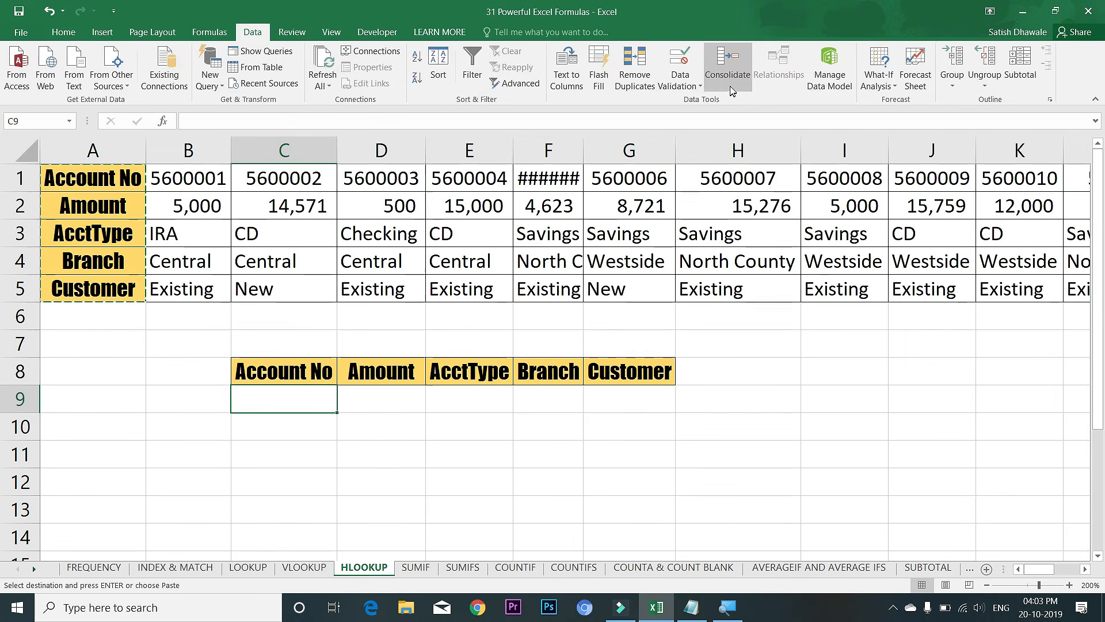
{"action": "left_click", "coordinate": [690, 85]}
{"action": "left_click", "coordinate": [708, 103]}
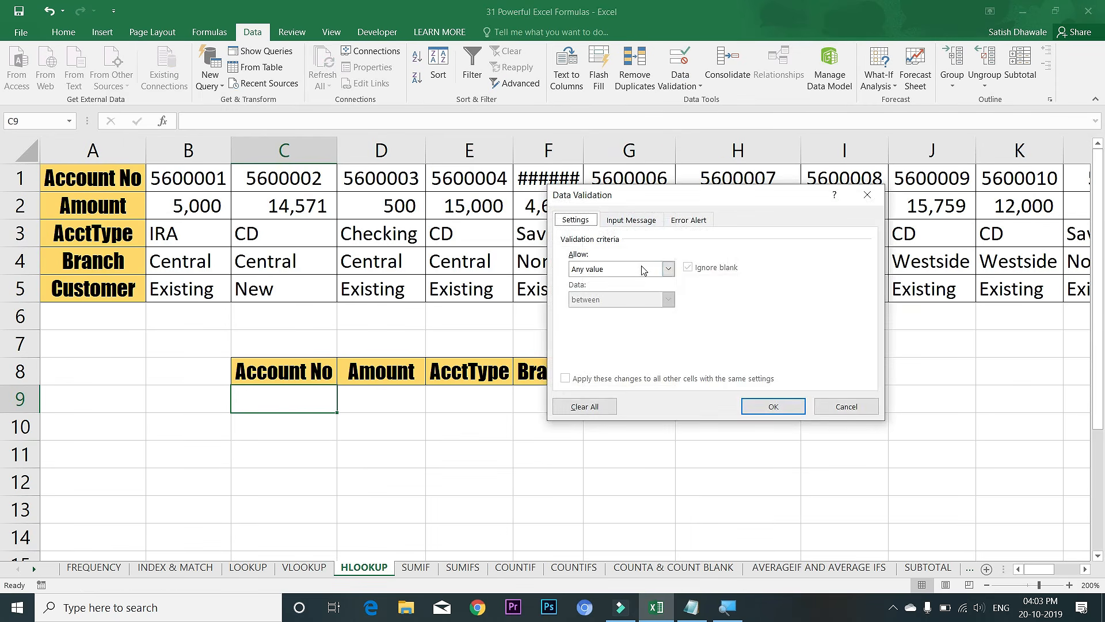
{"action": "left_click", "coordinate": [667, 269]}
{"action": "left_click", "coordinate": [602, 306]}
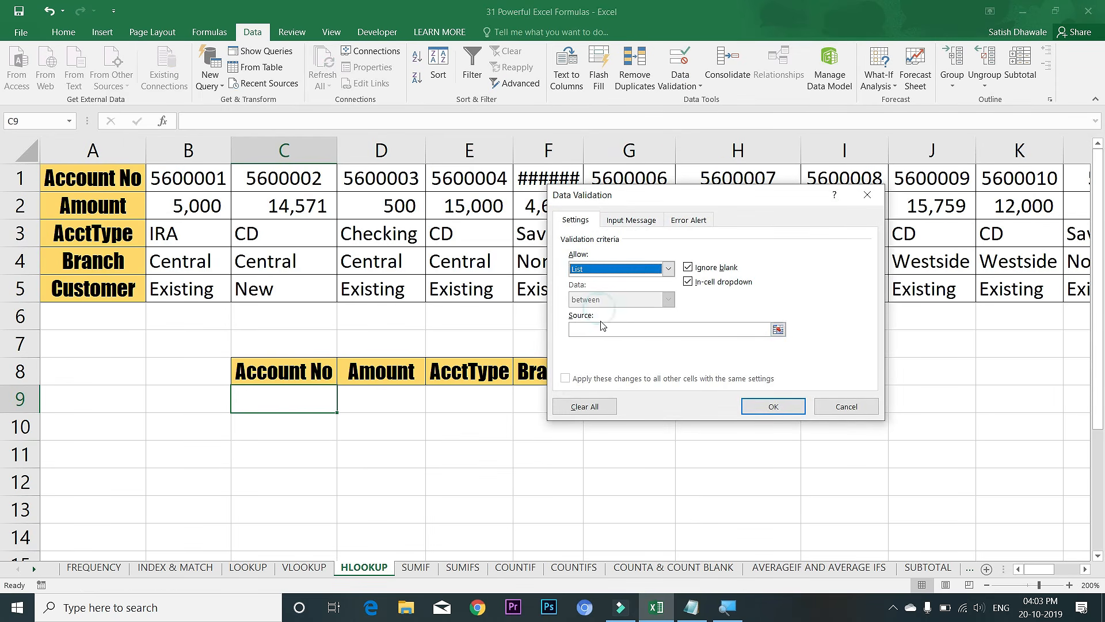
{"action": "left_click", "coordinate": [602, 328]}
{"action": "left_click_drag", "start_coordinate": [103, 171], "coordinate": [100, 251]}
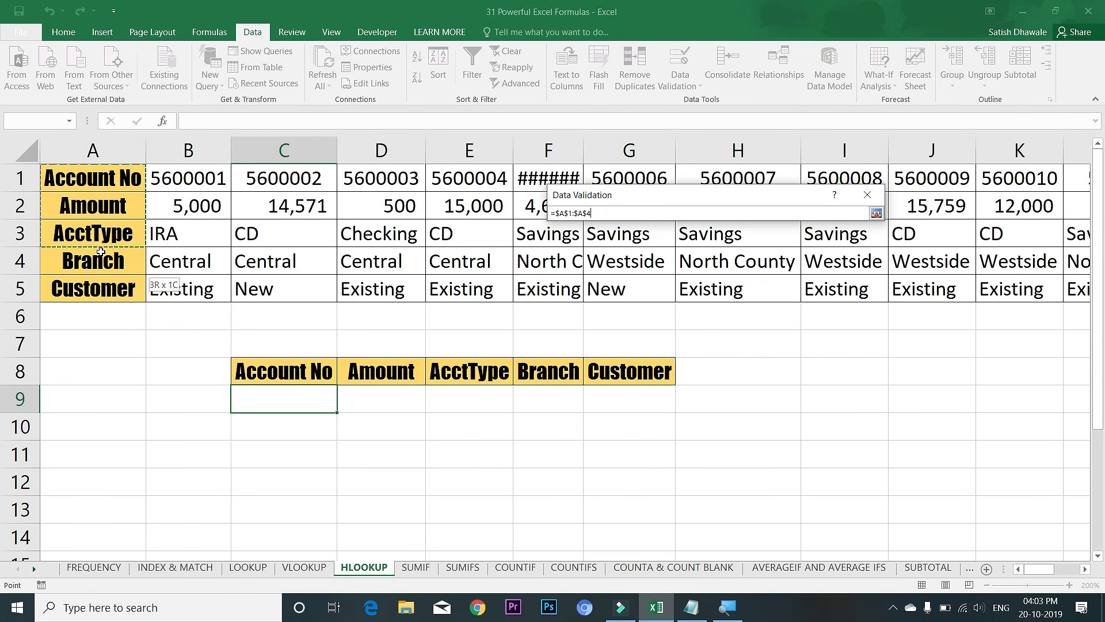
{"action": "left_click", "coordinate": [781, 407]}
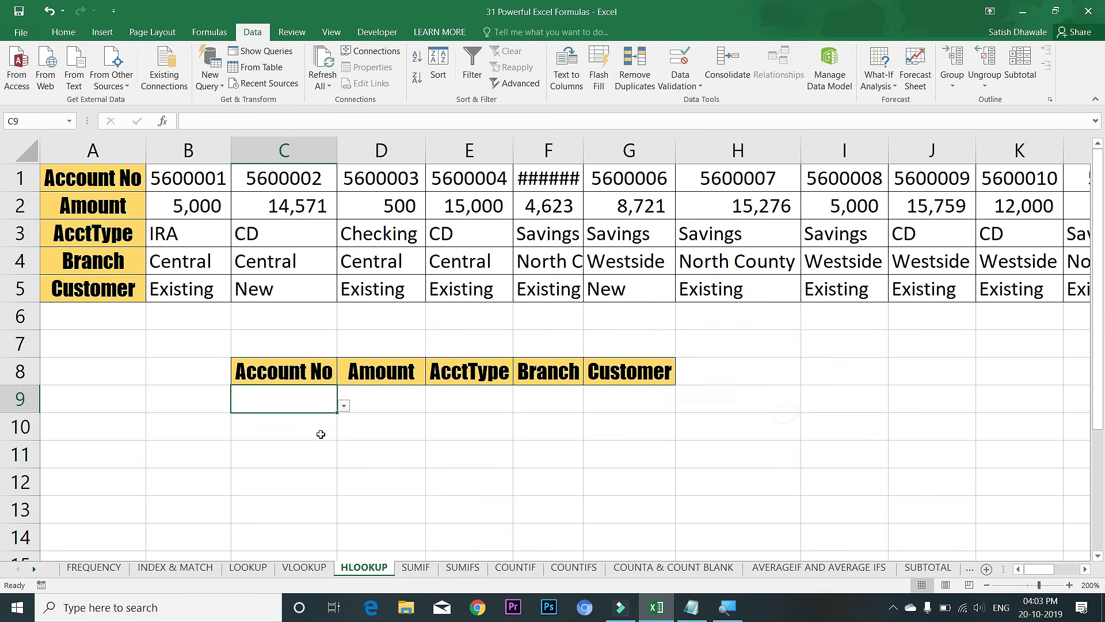
{"action": "left_click", "coordinate": [344, 407]}
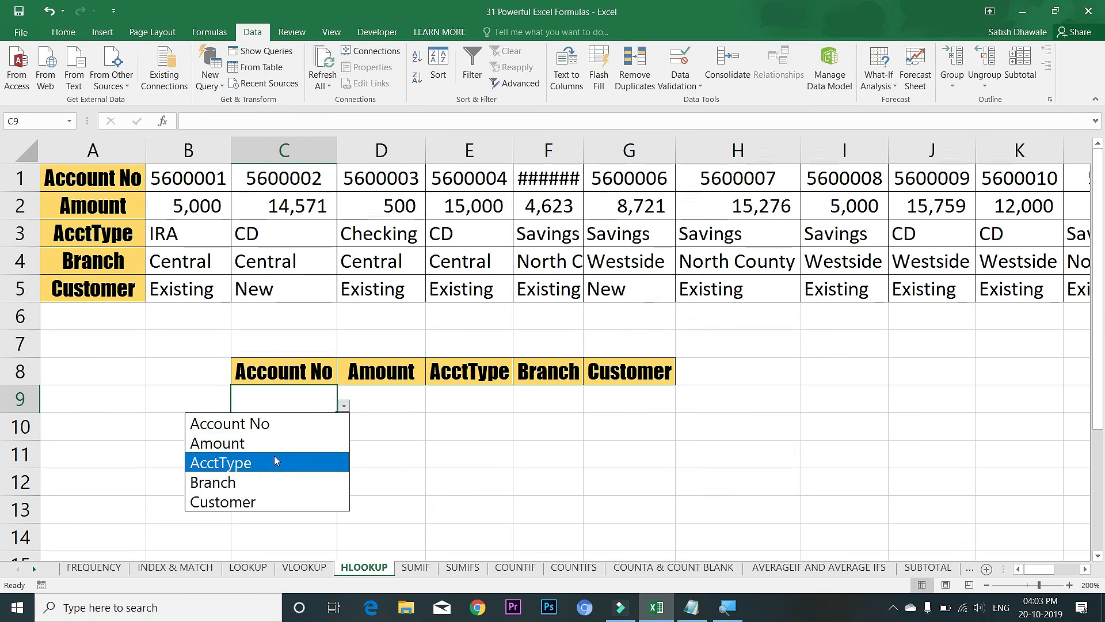
{"action": "left_click", "coordinate": [323, 403]}
- Change the validation source of C9 to the account numbers in row 1 and pick the third account number
{"action": "left_click", "coordinate": [680, 80]}
{"action": "left_click", "coordinate": [691, 103]}
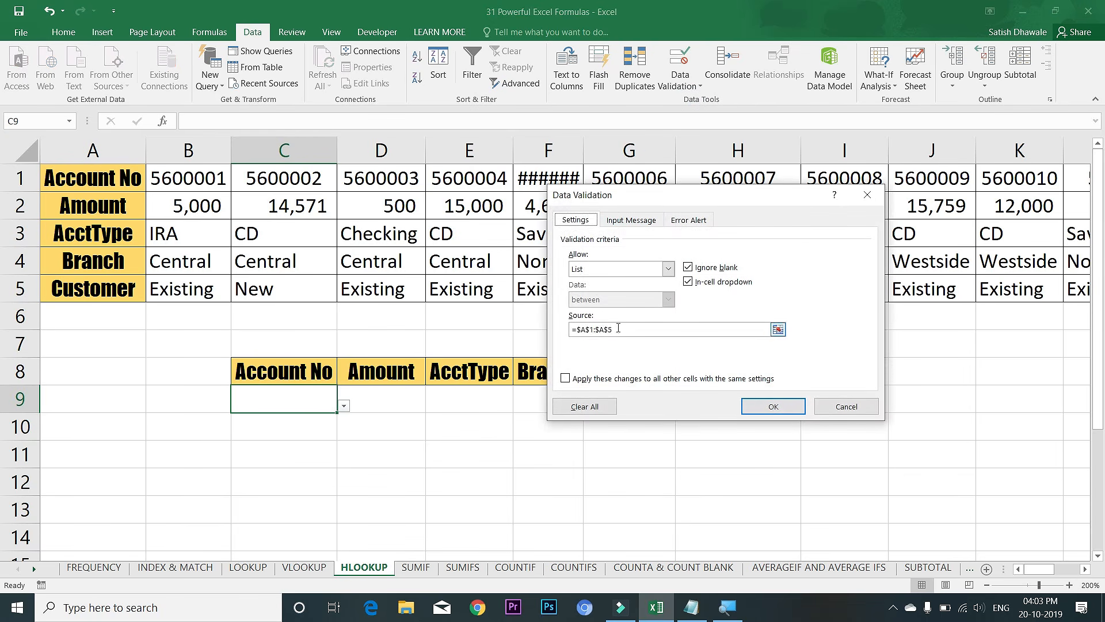
{"action": "left_click_drag", "start_coordinate": [619, 328], "coordinate": [571, 330]}
{"action": "left_click_drag", "start_coordinate": [202, 179], "coordinate": [884, 172]}
{"action": "left_click", "coordinate": [758, 407]}
{"action": "left_click_drag", "start_coordinate": [575, 403], "coordinate": [5, 392]}
{"action": "left_click", "coordinate": [296, 400]}
{"action": "left_click", "coordinate": [345, 407]}
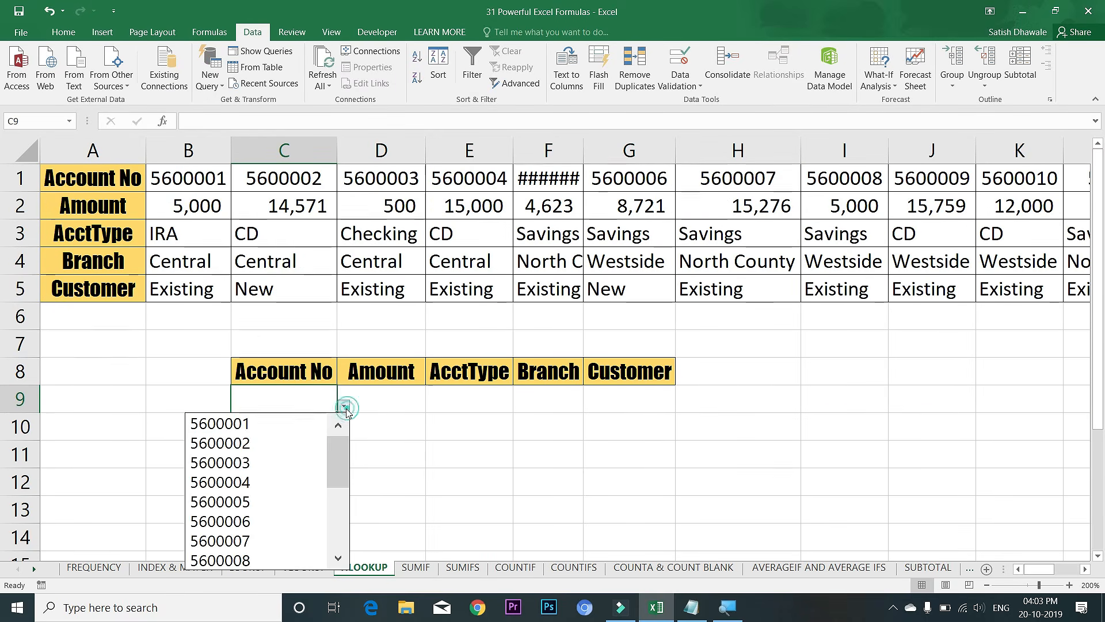
{"action": "left_click", "coordinate": [271, 458]}
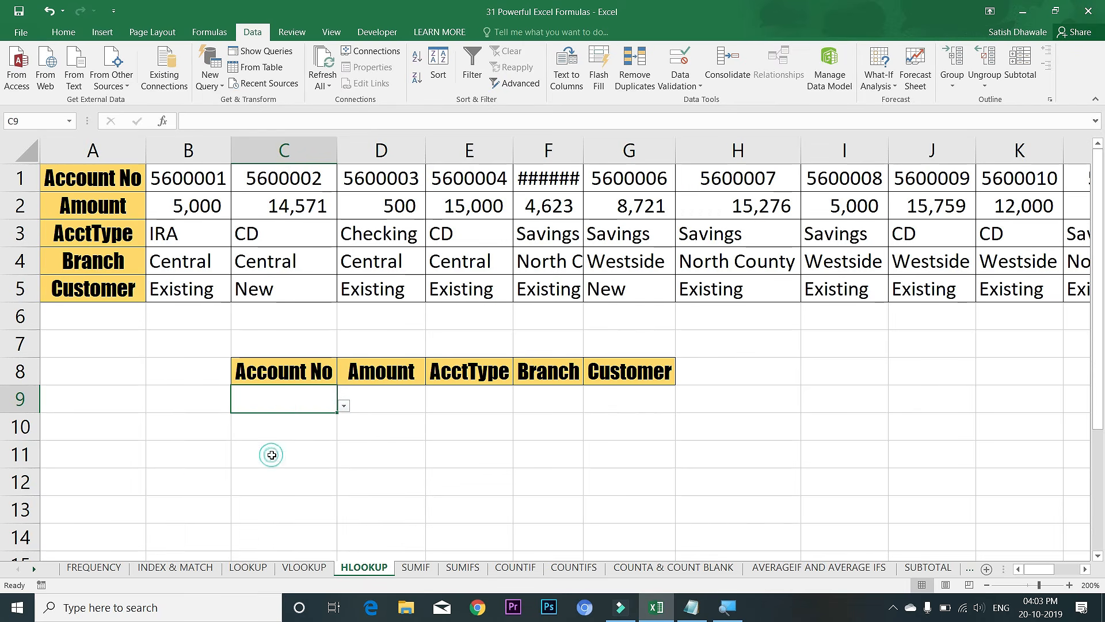
- Enter =HLOOKUP(C9,1:5,2,0) in D9 to look up the selected account's amount
{"action": "left_click", "coordinate": [377, 413]}
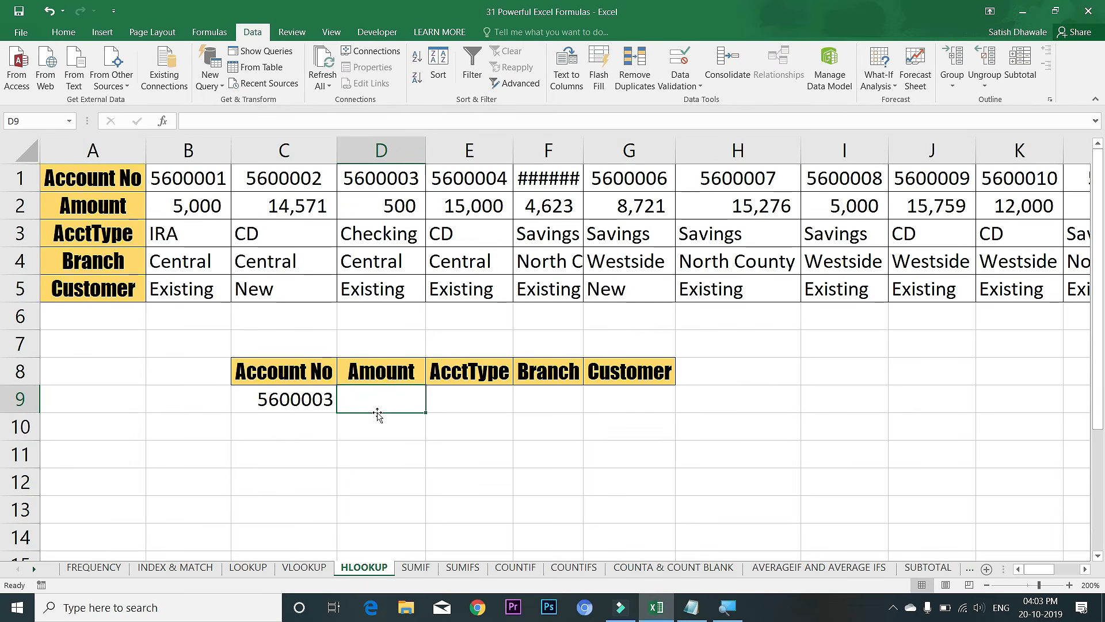
{"action": "type", "text": "="}
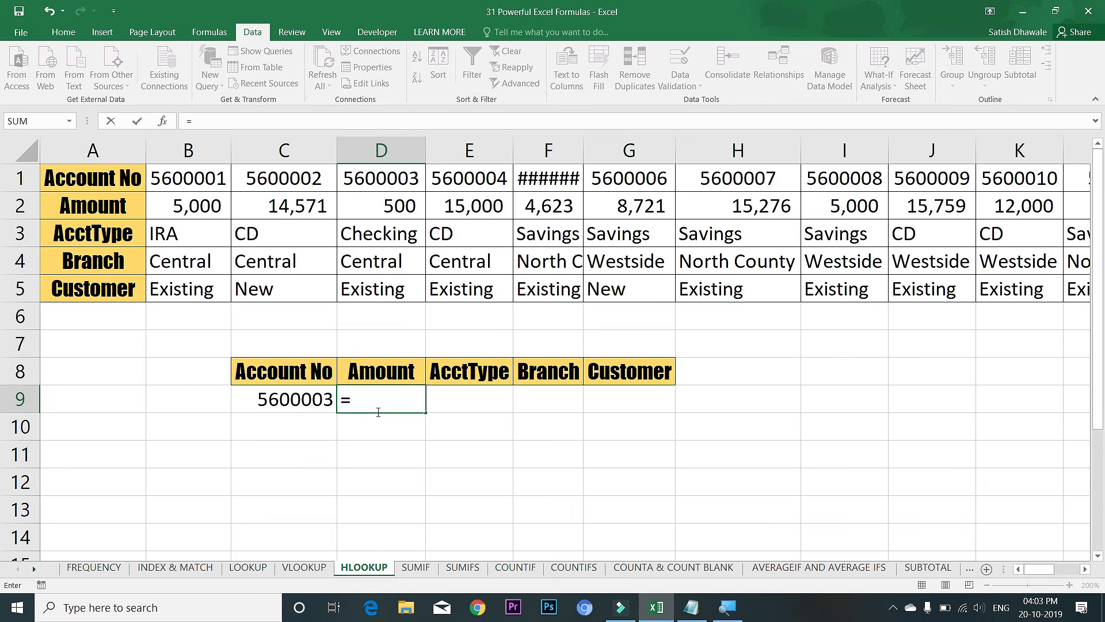
{"action": "type", "text": "HLOOKUP("}
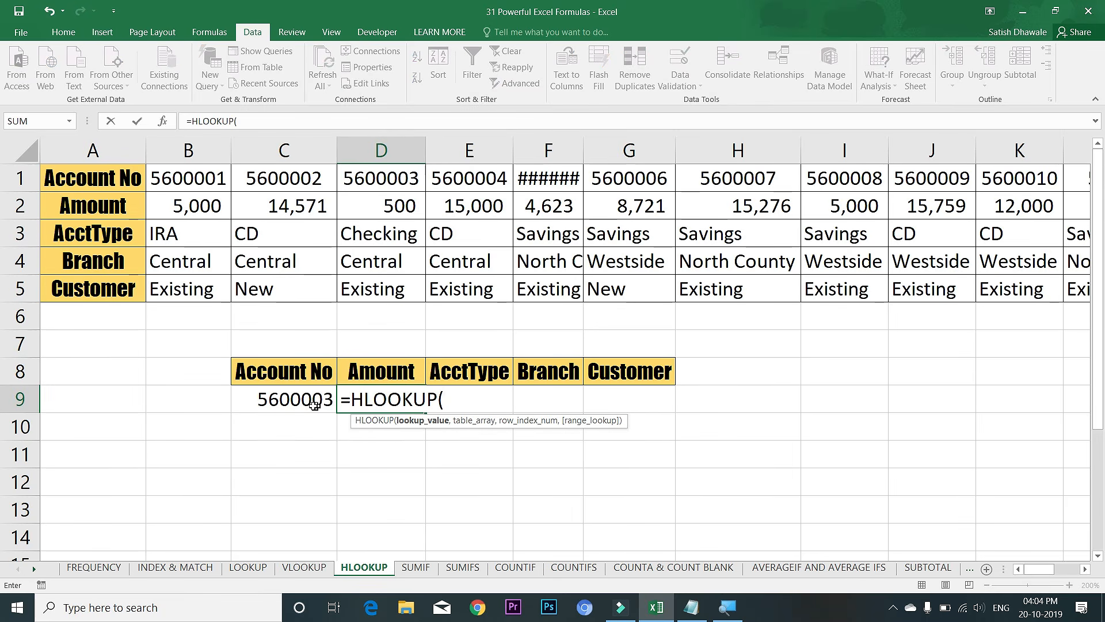
{"action": "left_click", "coordinate": [293, 400]}
{"action": "type", "text": ","}
{"action": "left_click_drag", "start_coordinate": [20, 173], "coordinate": [11, 290]}
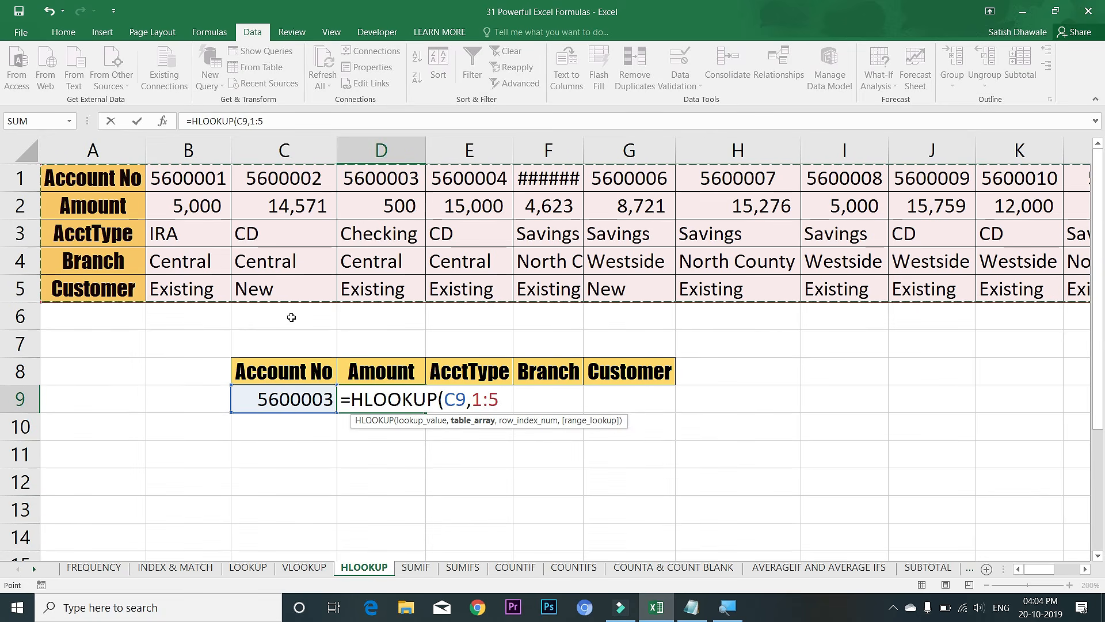
{"action": "type", "text": ","}
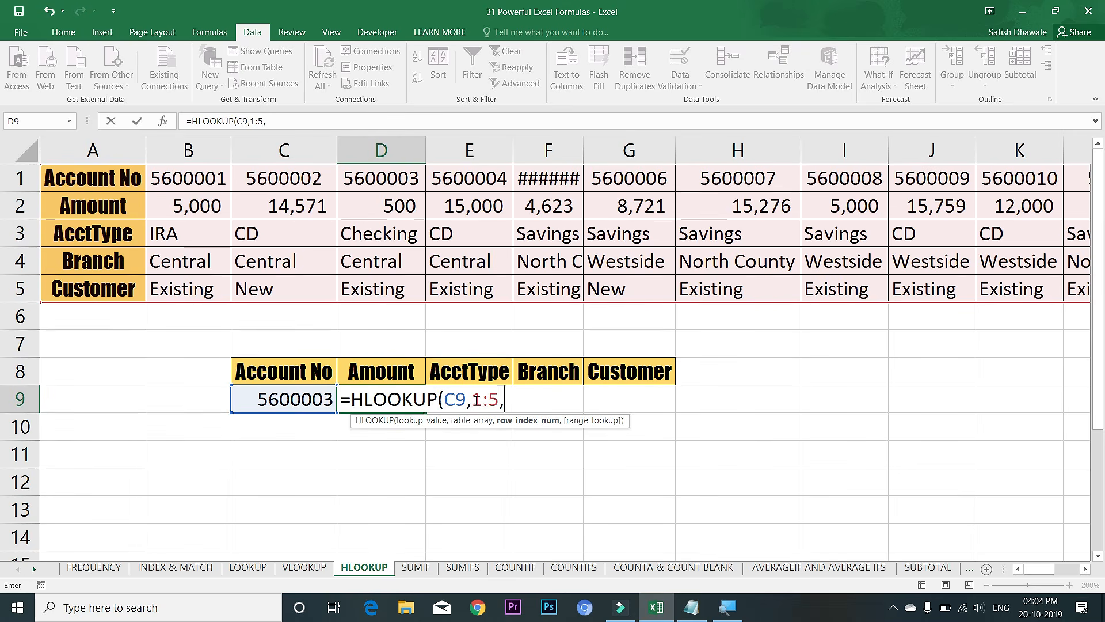
{"action": "type", "text": "2,0"}
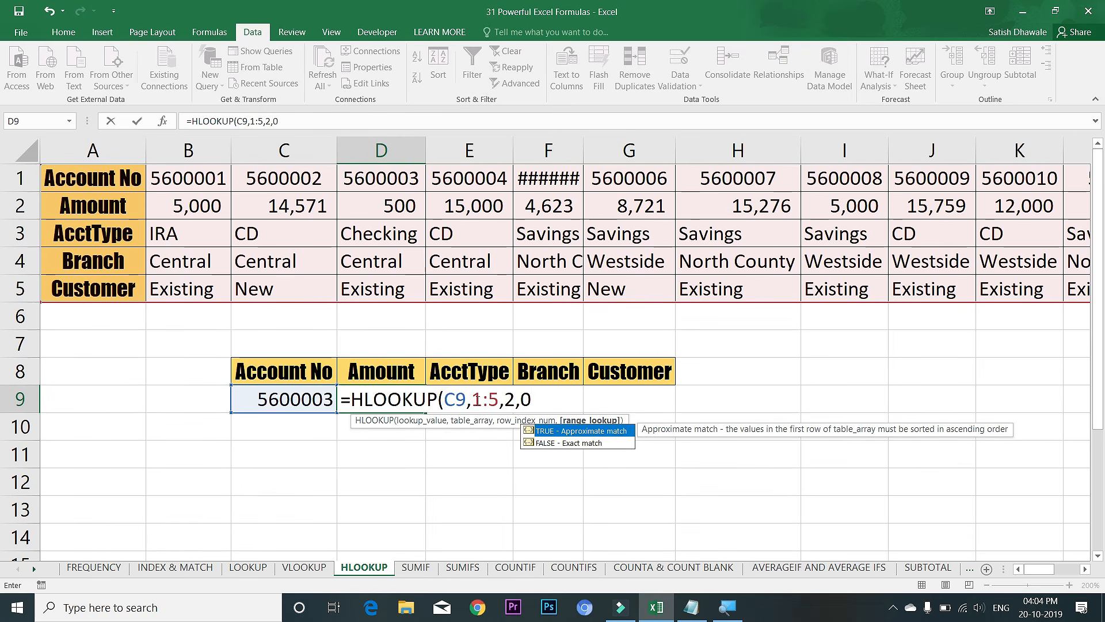
{"action": "type", "text": ")"}
{"action": "key", "text": "Return"}
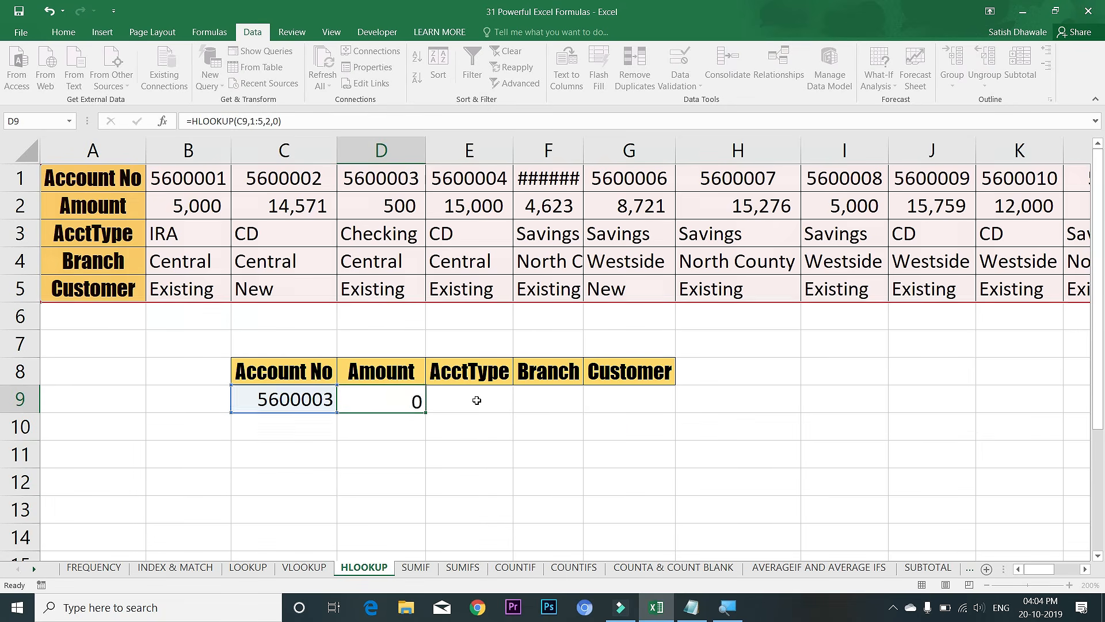
- Check the amount in D9 against row 2 of the selected account's column
{"action": "left_click_drag", "start_coordinate": [409, 181], "coordinate": [384, 211]}
{"action": "left_click", "coordinate": [10, 204]}
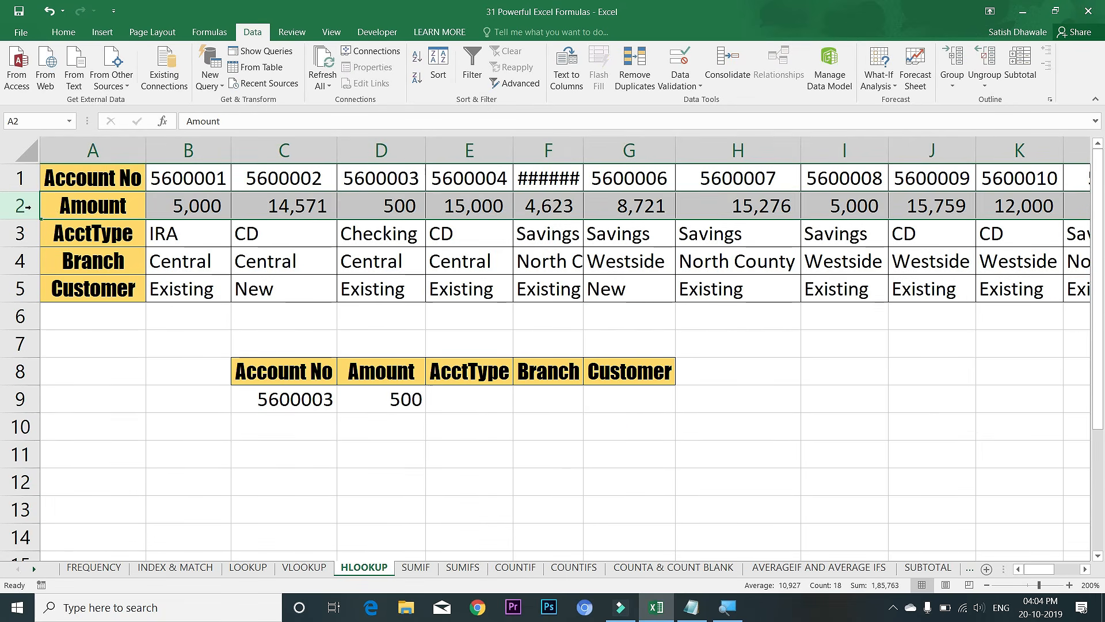
{"action": "left_click", "coordinate": [372, 207]}
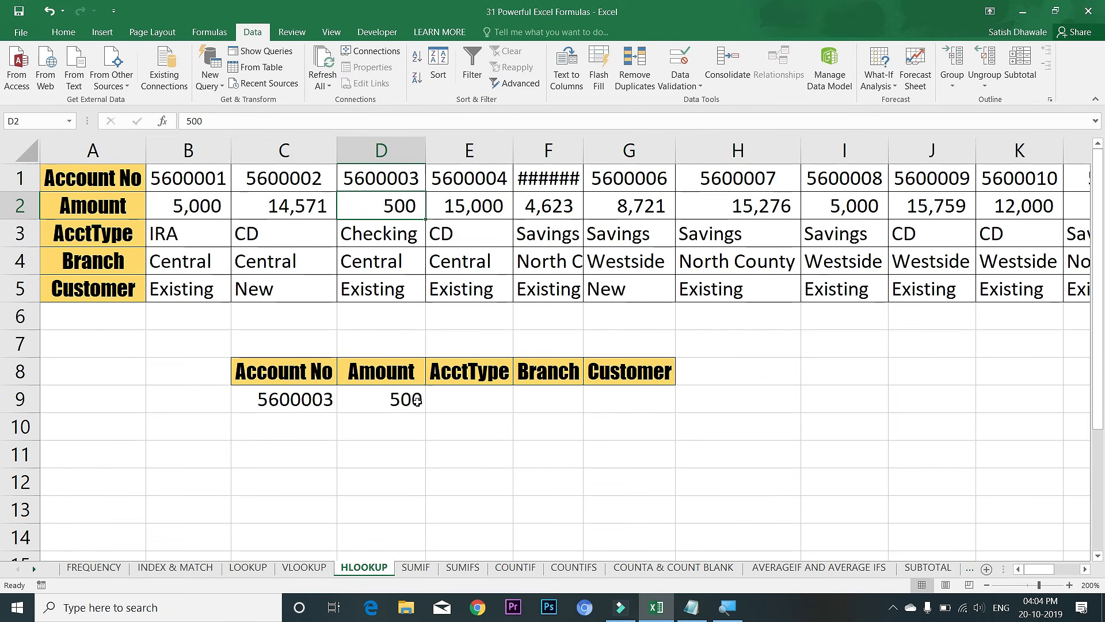
{"action": "left_click", "coordinate": [392, 397]}
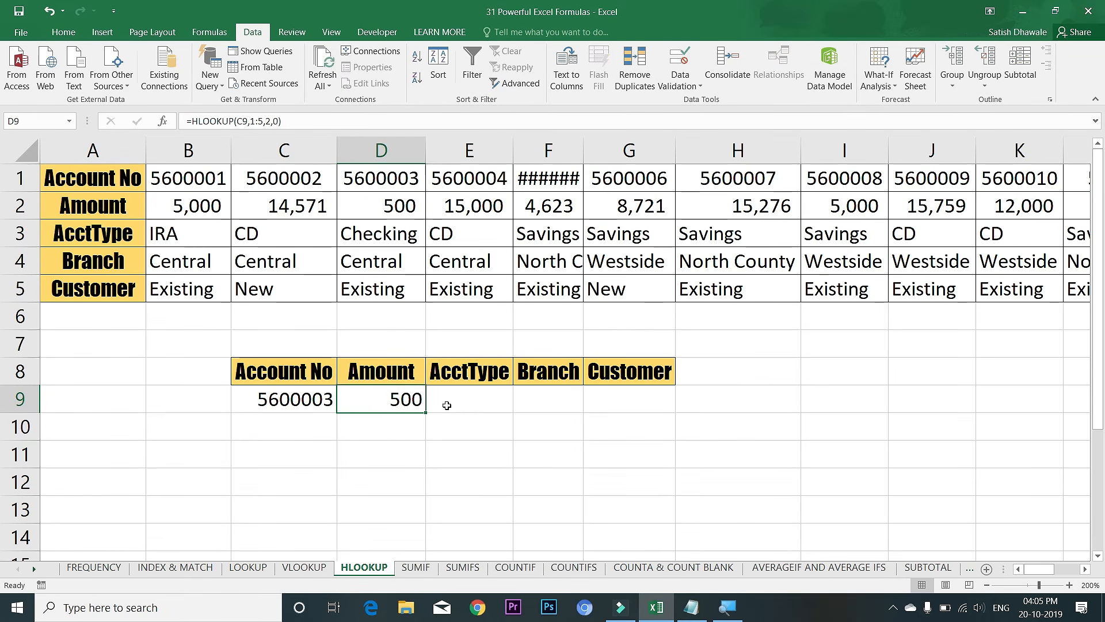
- Reuse the formula text of D9 in E9 with row index 3, giving =HLOOKUP(C9,1:5,3,0) for AcctType
{"action": "double_click", "coordinate": [423, 401]}
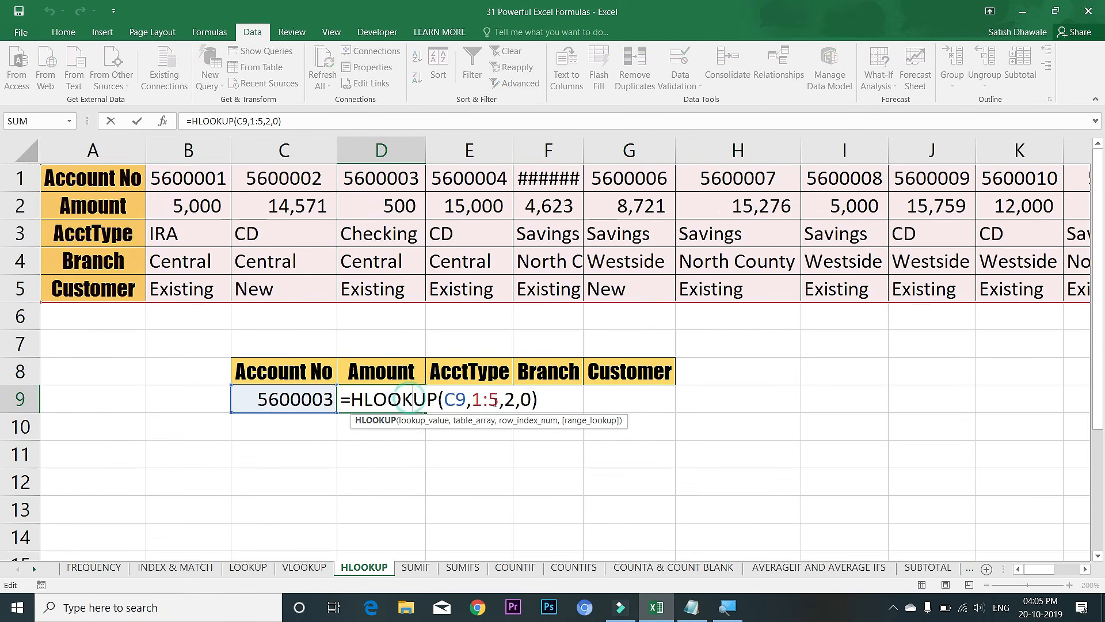
{"action": "left_click_drag", "start_coordinate": [539, 399], "coordinate": [320, 406]}
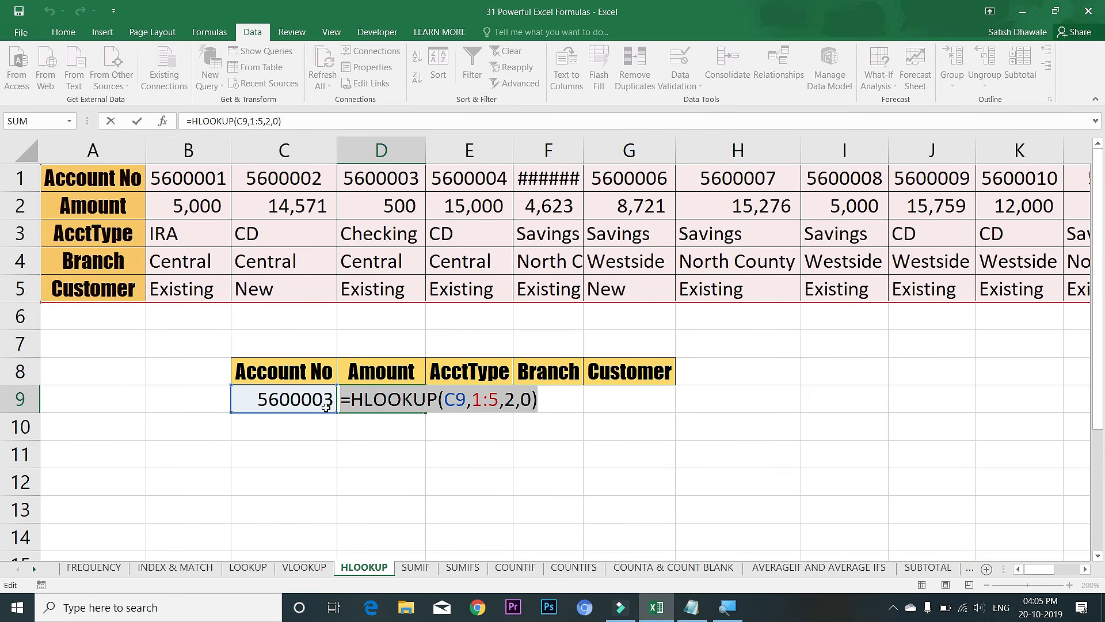
{"action": "key", "text": "Escape"}
{"action": "double_click", "coordinate": [480, 400]}
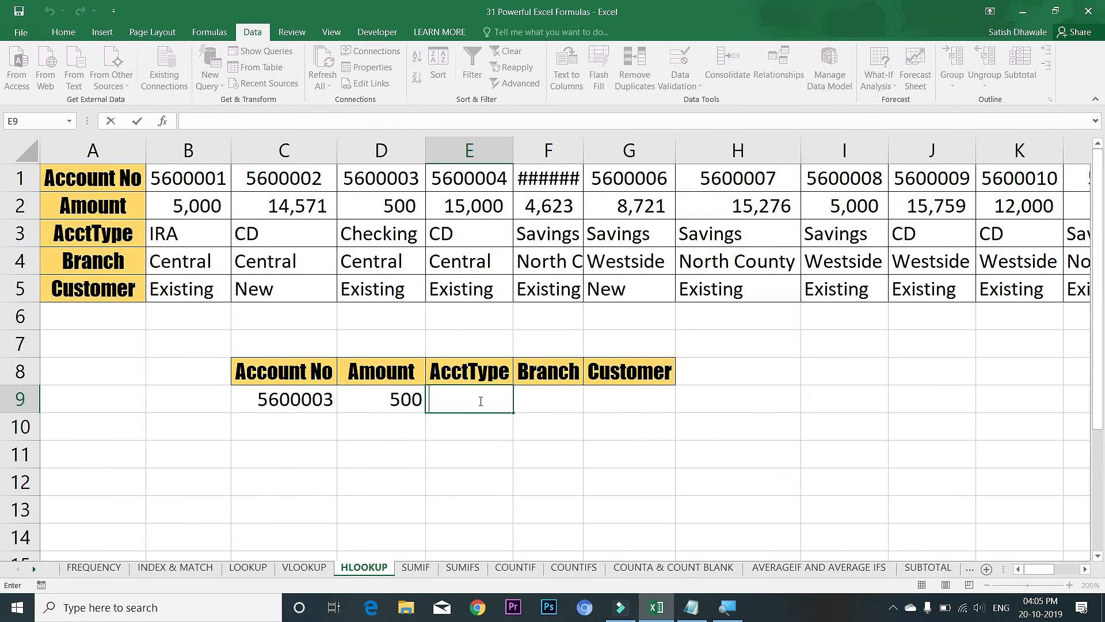
{"action": "key", "text": "ctrl+v"}
{"action": "left_click", "coordinate": [604, 399]}
{"action": "key", "text": "BackSpace"}
{"action": "type", "text": "3"}
{"action": "key", "text": "Return"}
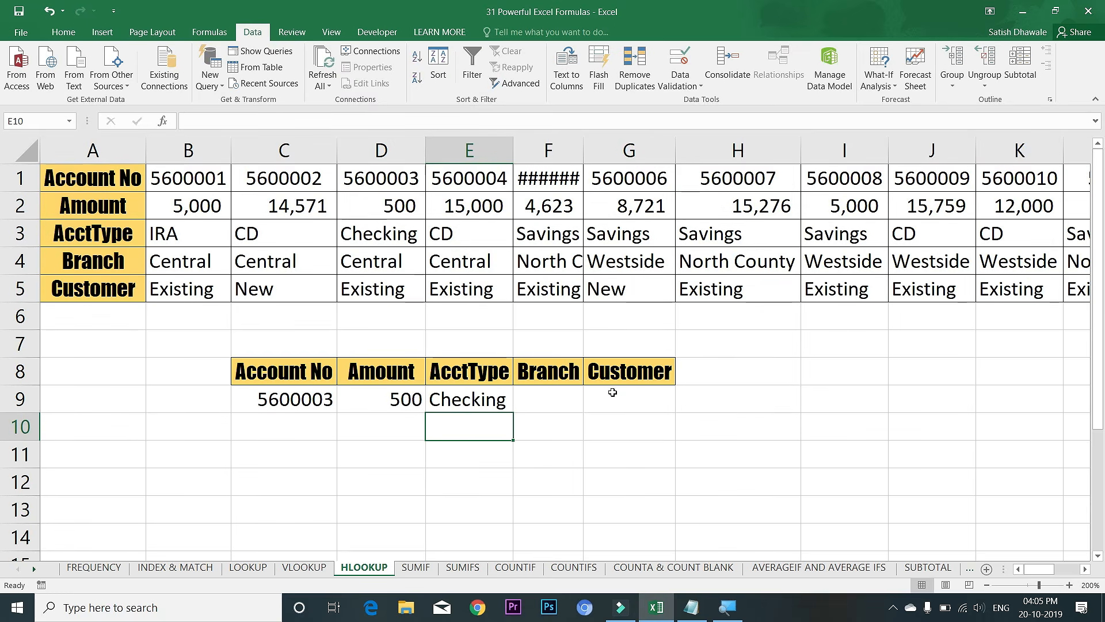
- Compare the D9 and E9 lookups with row 3 and examine the row index argument in the D9 formula
{"action": "left_click", "coordinate": [23, 233]}
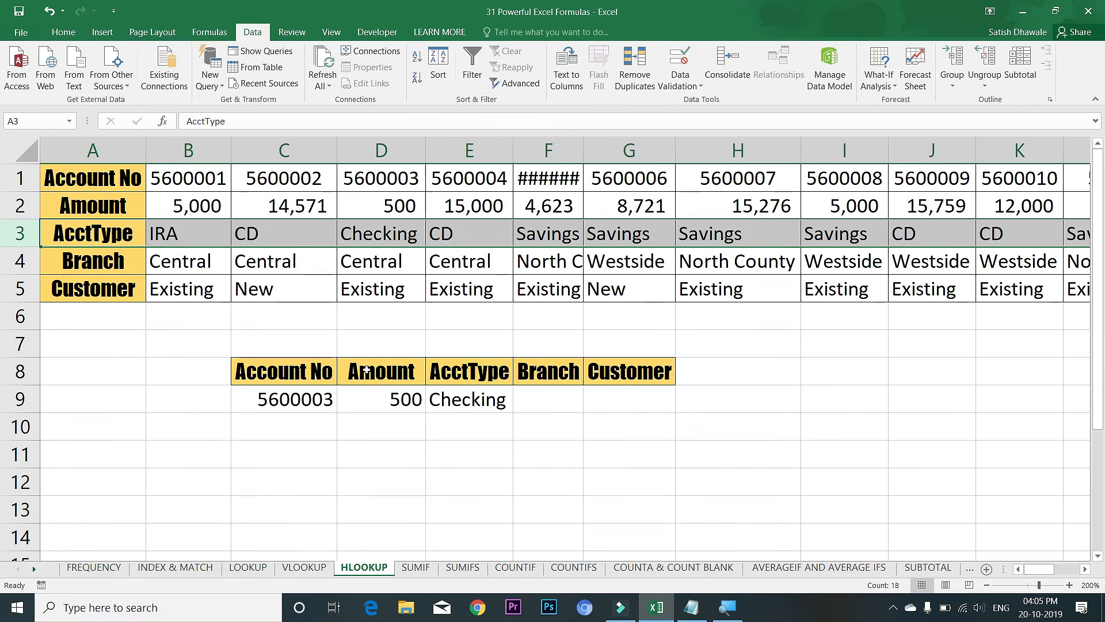
{"action": "left_click", "coordinate": [392, 398]}
{"action": "left_click", "coordinate": [472, 399]}
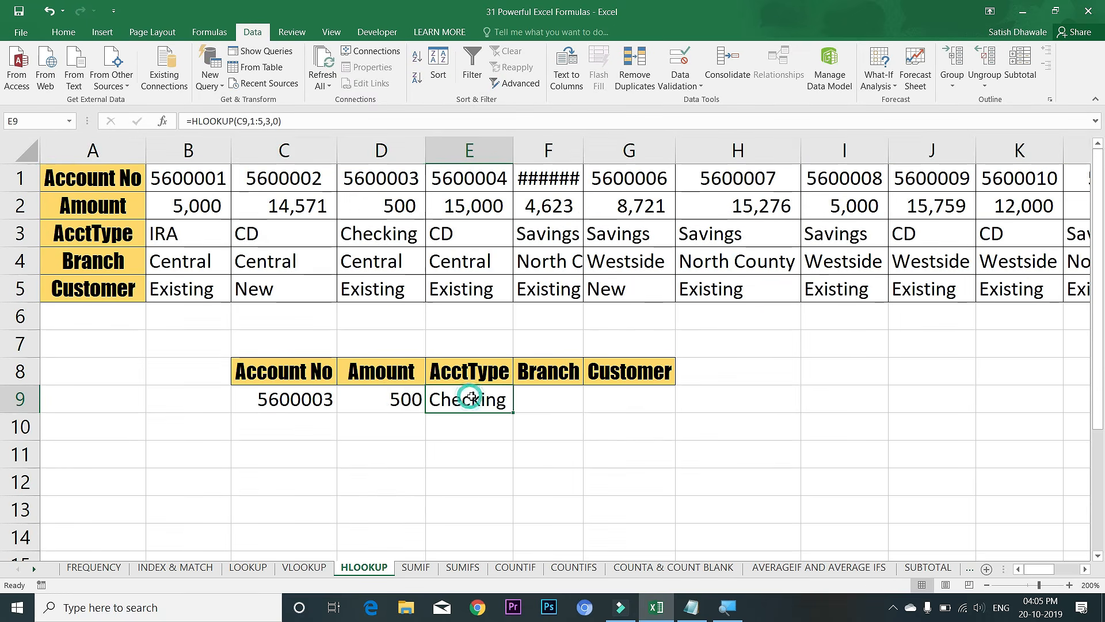
{"action": "double_click", "coordinate": [387, 399]}
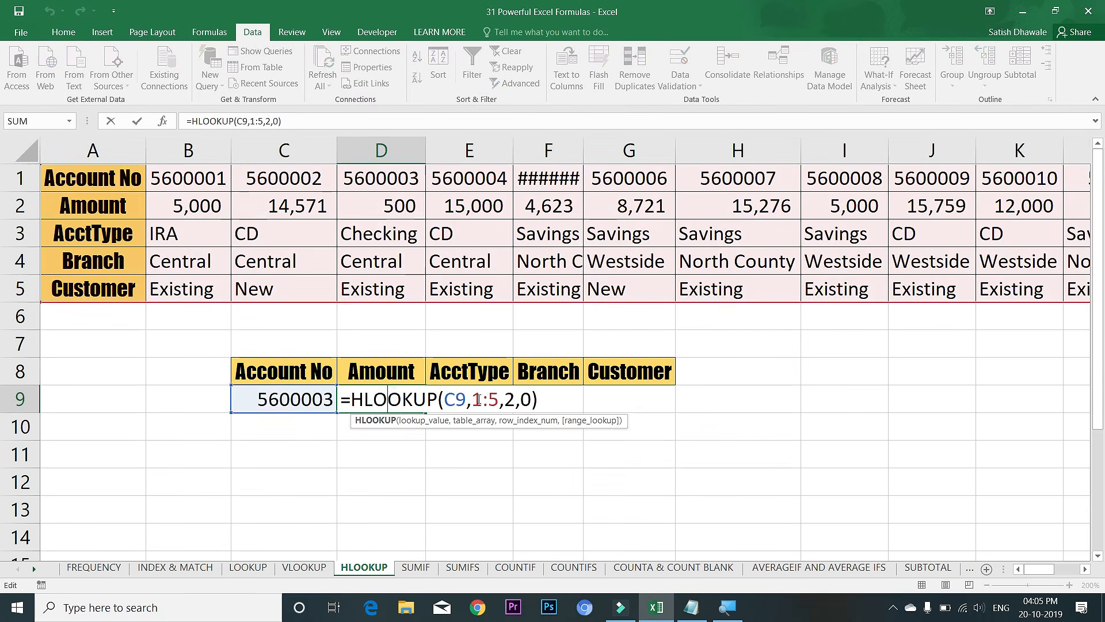
{"action": "double_click", "coordinate": [509, 398]}
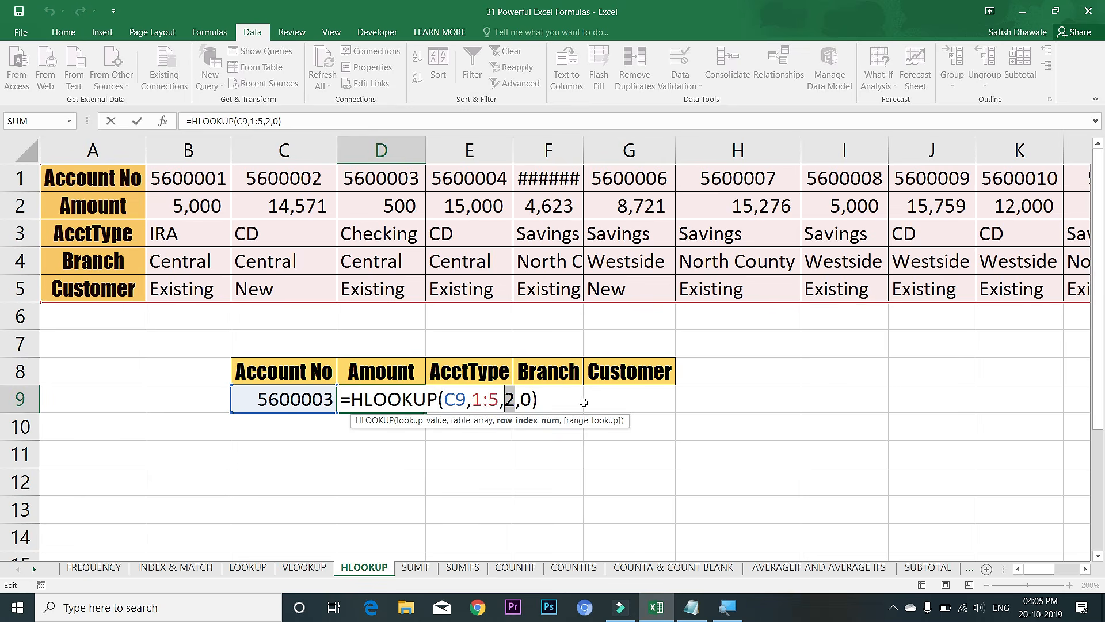
{"action": "key", "text": "ctrl+Return"}
- Enter =COLUMN() in D11 below the lookup form to return its column number
{"action": "left_click", "coordinate": [425, 451]}
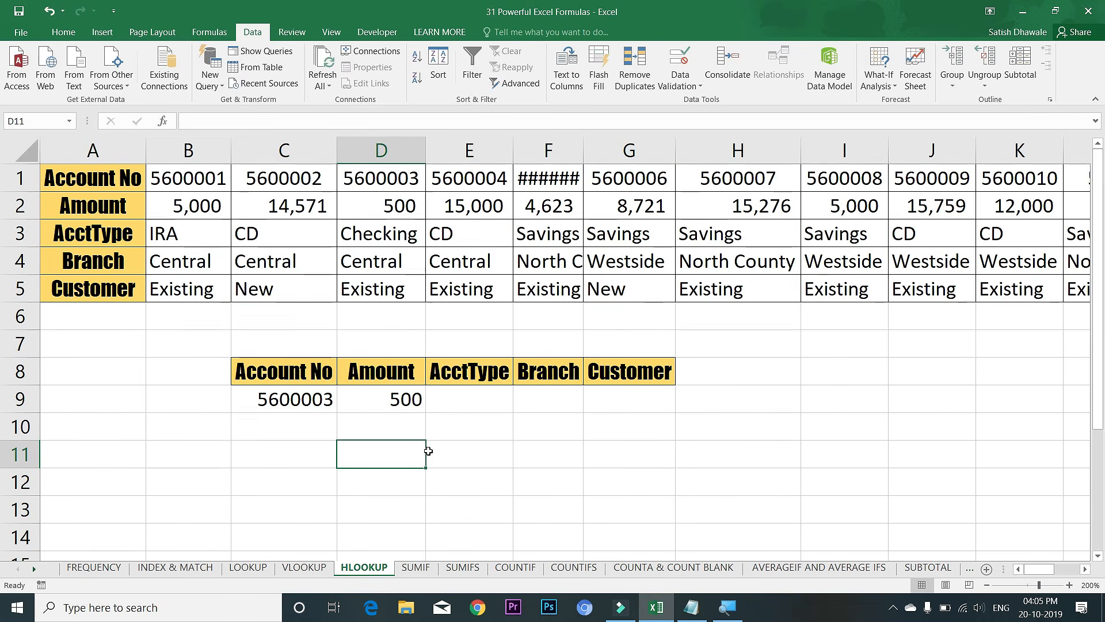
{"action": "type", "text": "=CLO"}
{"action": "key", "text": "BackSpace"}
{"action": "key", "text": "BackSpace"}
{"action": "type", "text": "O"}
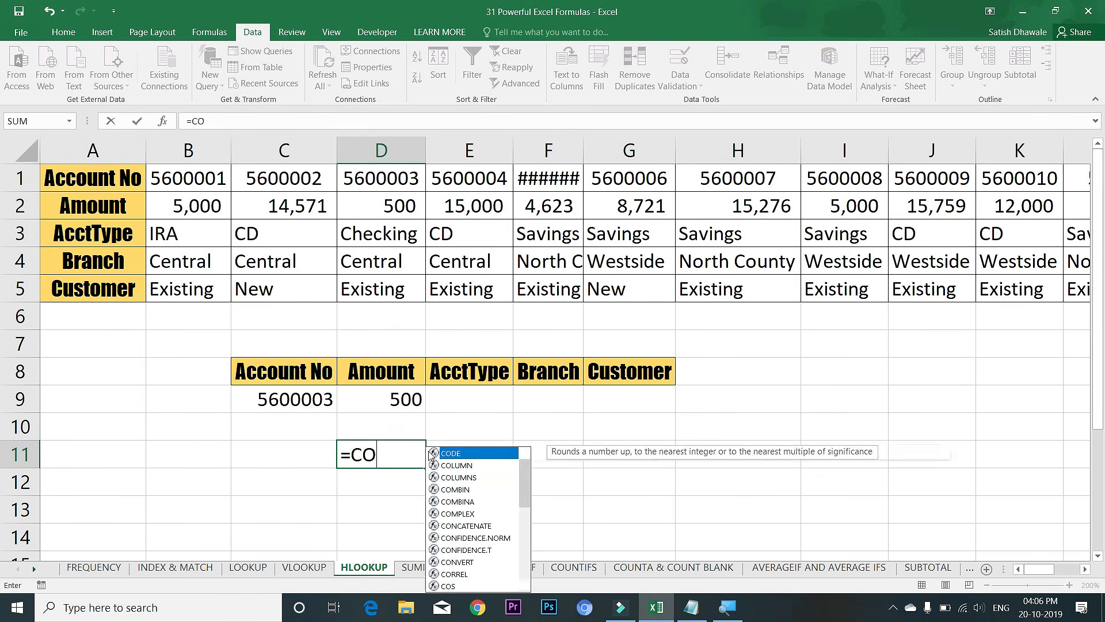
{"action": "type", "text": "L"}
{"action": "key", "text": "Tab"}
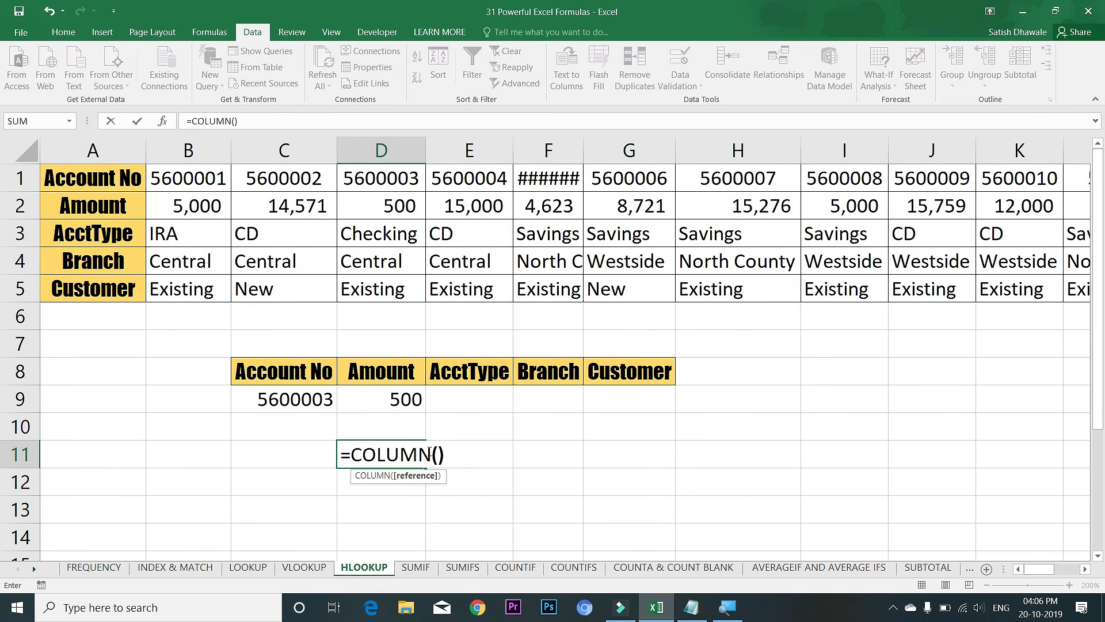
{"action": "type", "text": ")"}
{"action": "key", "text": "Return"}
- Fill the COLUMN formula from D11 across to G11
{"action": "left_click", "coordinate": [402, 450]}
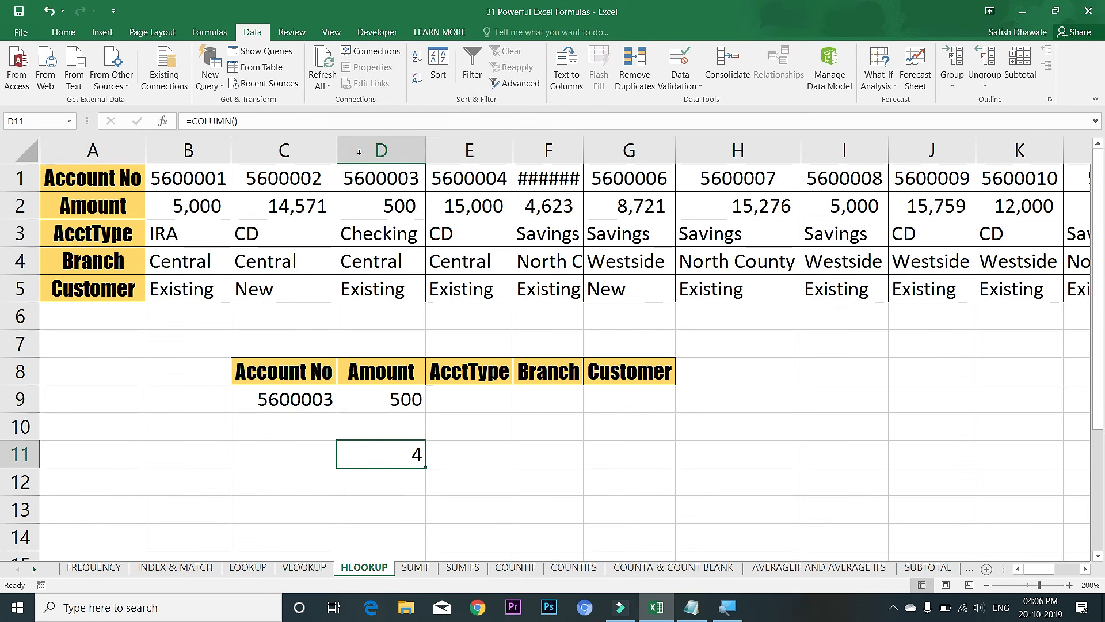
{"action": "left_click_drag", "start_coordinate": [425, 469], "coordinate": [670, 464]}
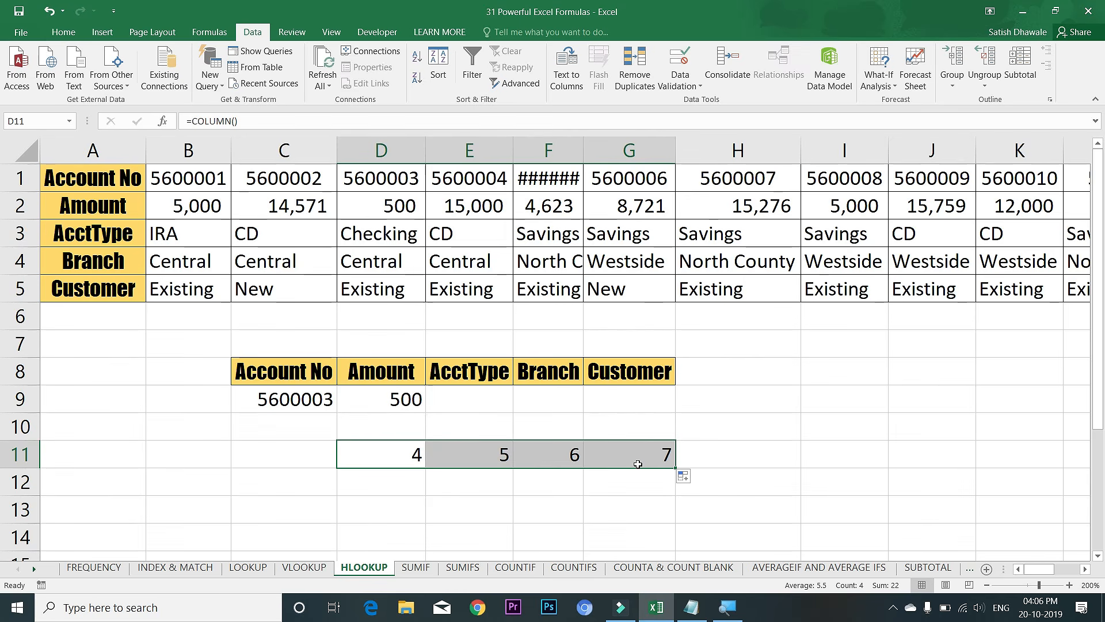
{"action": "left_click", "coordinate": [418, 454]}
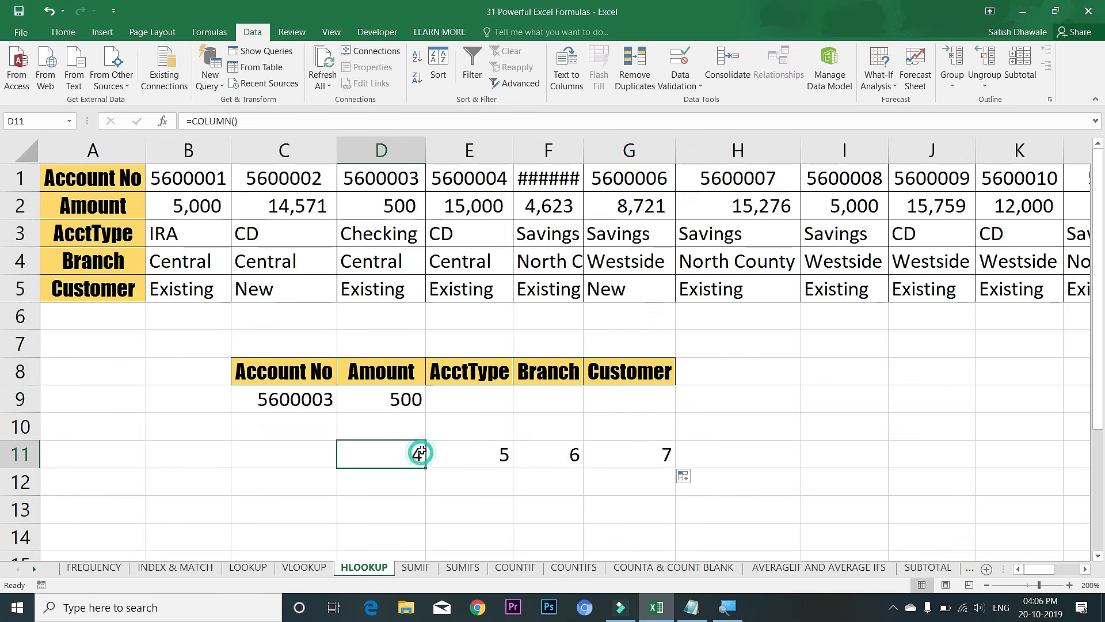
- Replace the row index 2 in the D9 formula with COLUMN(), giving =HLOOKUP(C9,1:5,COLUMN(),0)
{"action": "double_click", "coordinate": [396, 398]}
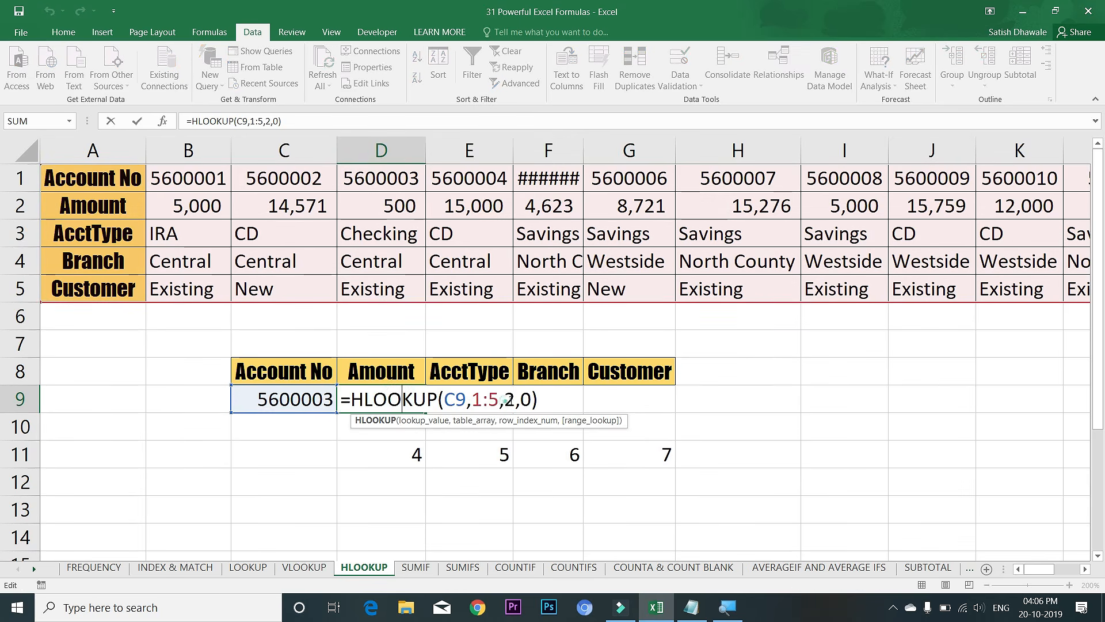
{"action": "left_click_drag", "start_coordinate": [505, 400], "coordinate": [516, 401]}
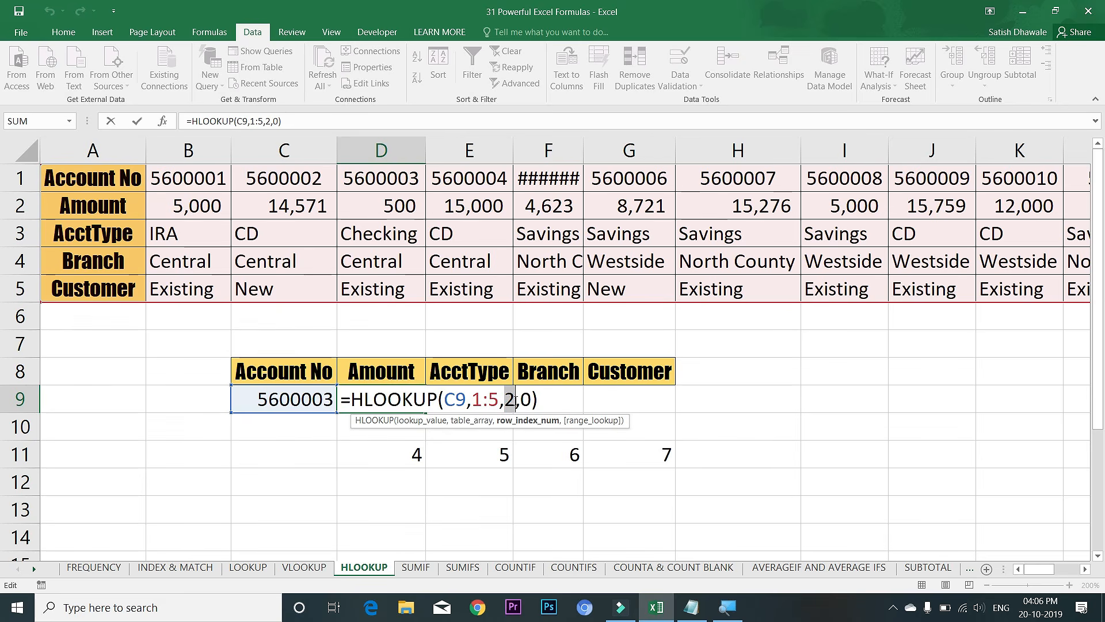
{"action": "key", "text": "BackSpace"}
{"action": "type", "text": "COL"}
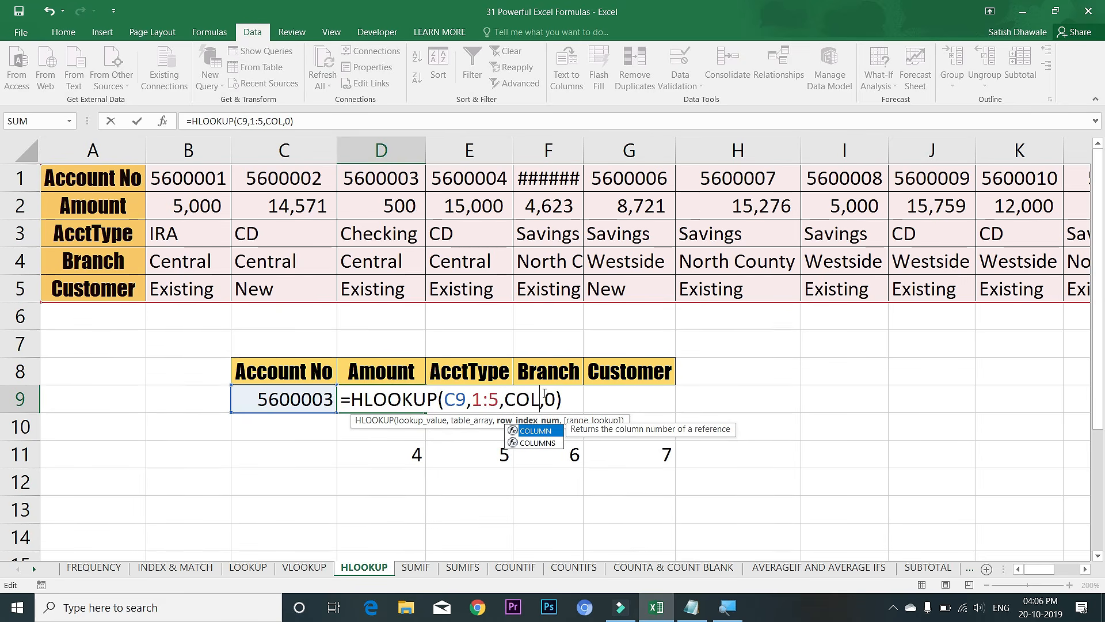
{"action": "key", "text": "Tab"}
{"action": "type", "text": ")"}
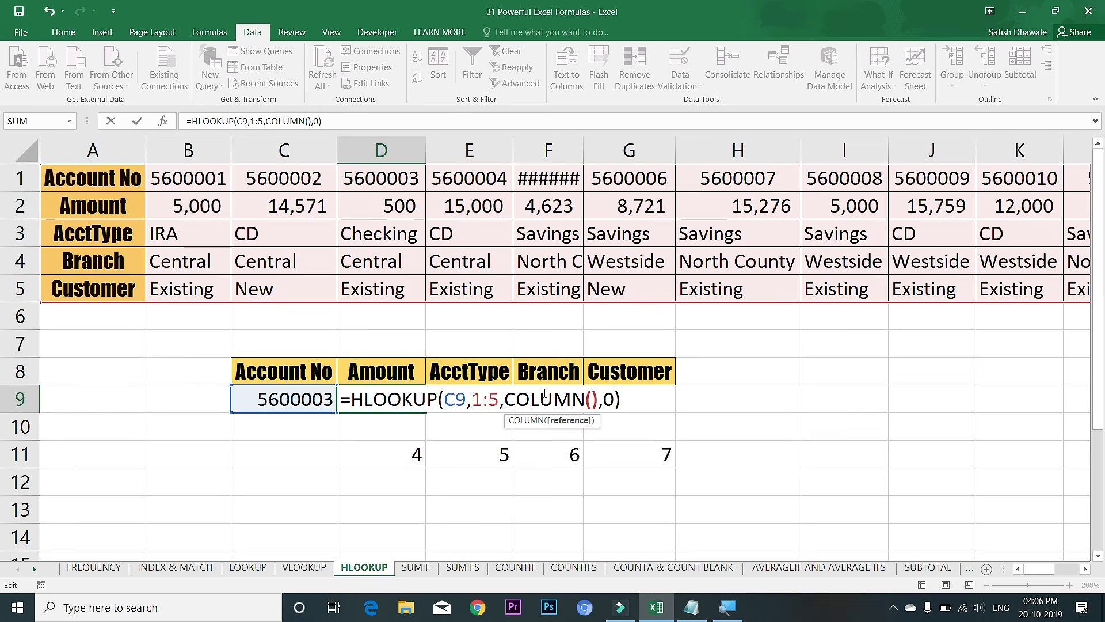
{"action": "key", "text": "Return"}
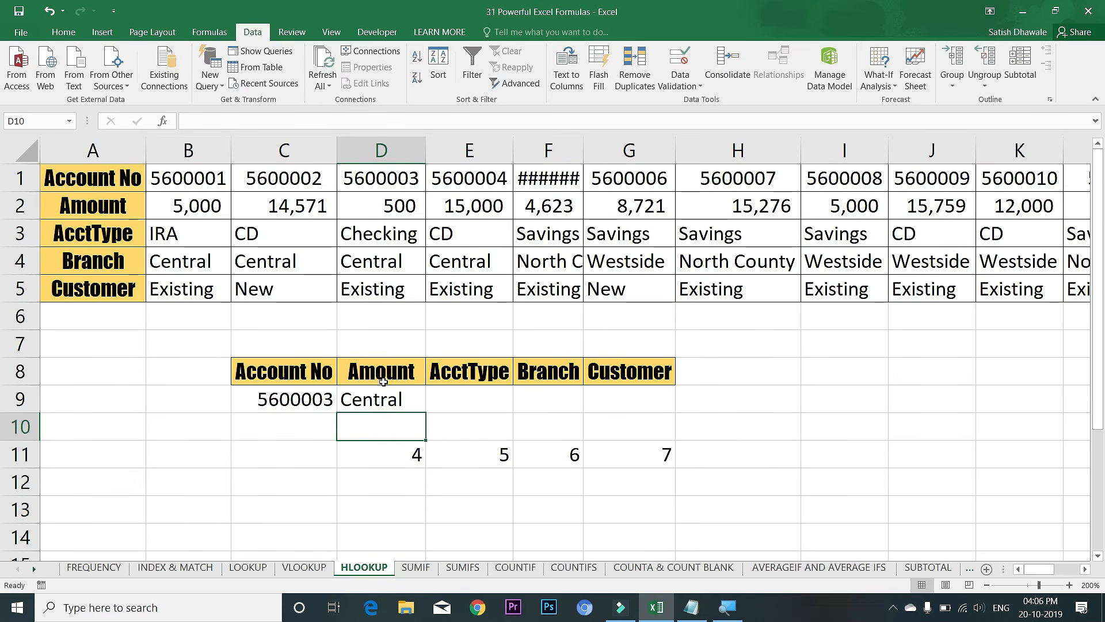
- Check D9 against the Branch row and subtract 2 from its row index, giving =HLOOKUP(C9,1:5,COLUMN()-2,0)
{"action": "left_click", "coordinate": [390, 399]}
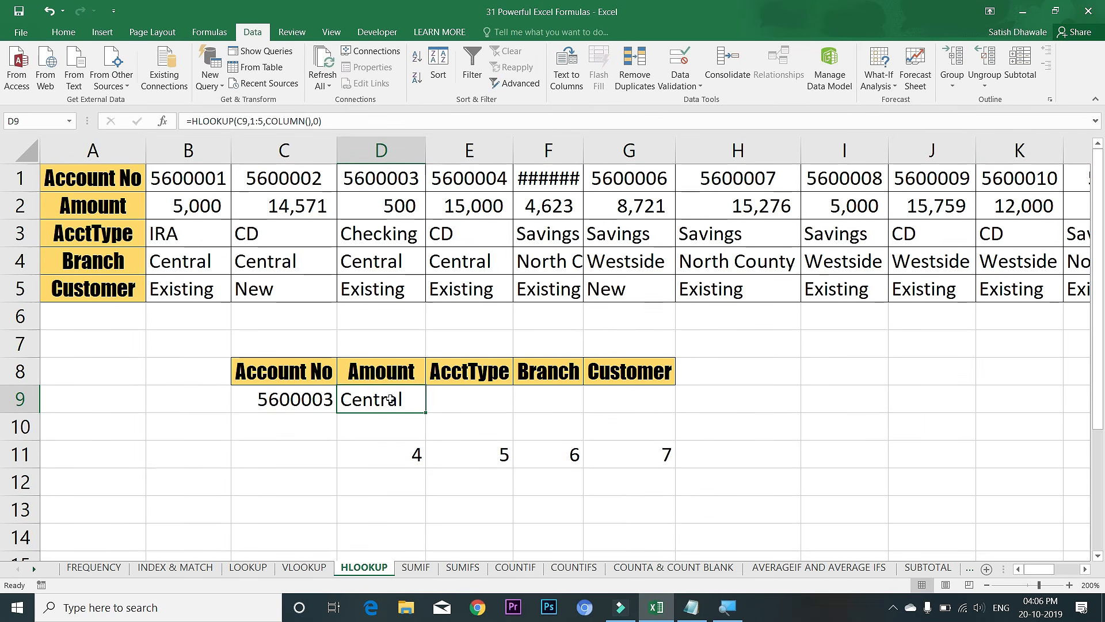
{"action": "left_click", "coordinate": [391, 377]}
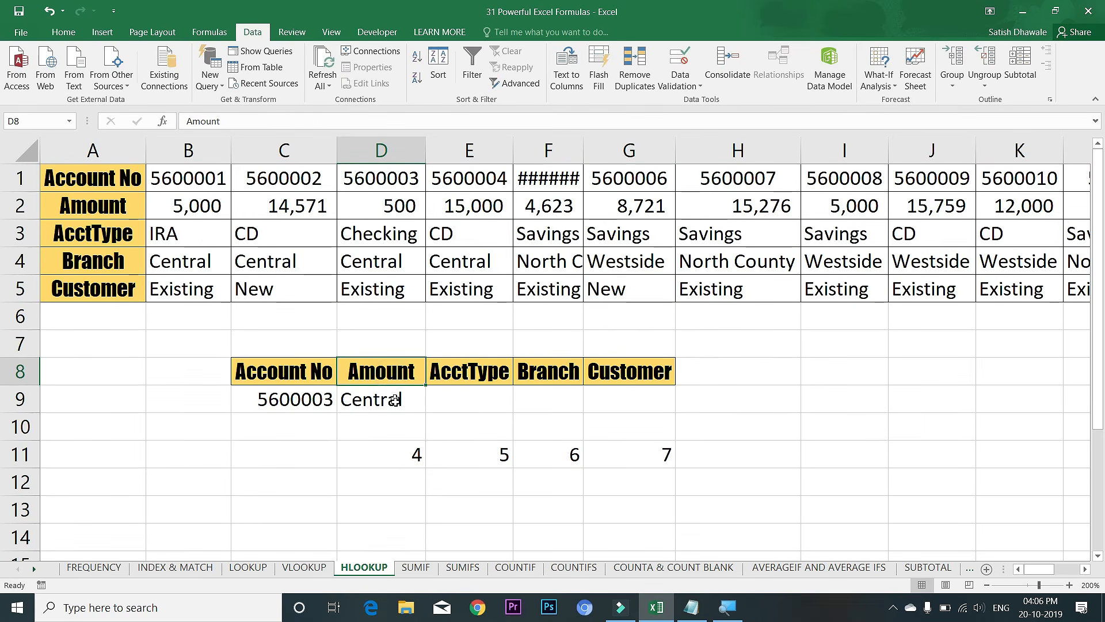
{"action": "left_click", "coordinate": [396, 401]}
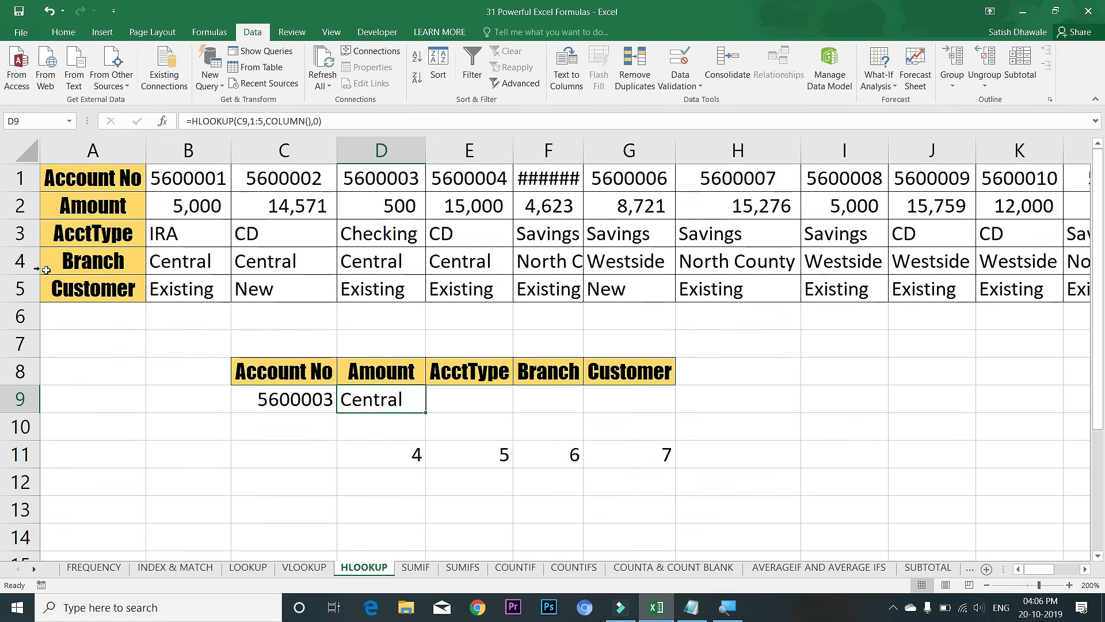
{"action": "left_click", "coordinate": [20, 262]}
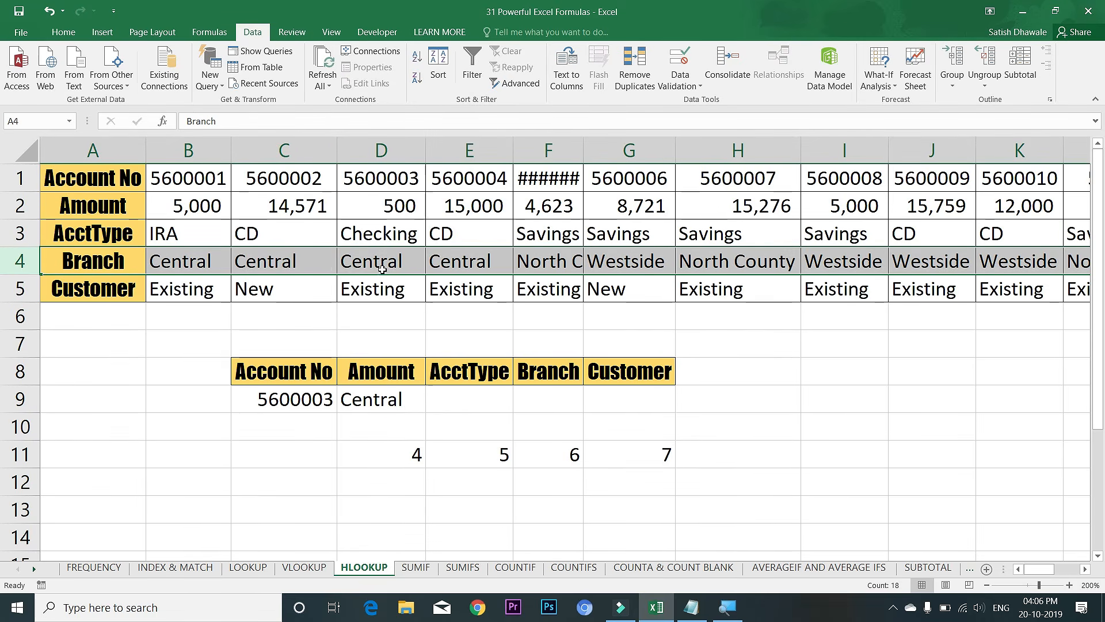
{"action": "left_click", "coordinate": [408, 265]}
{"action": "left_click", "coordinate": [393, 403]}
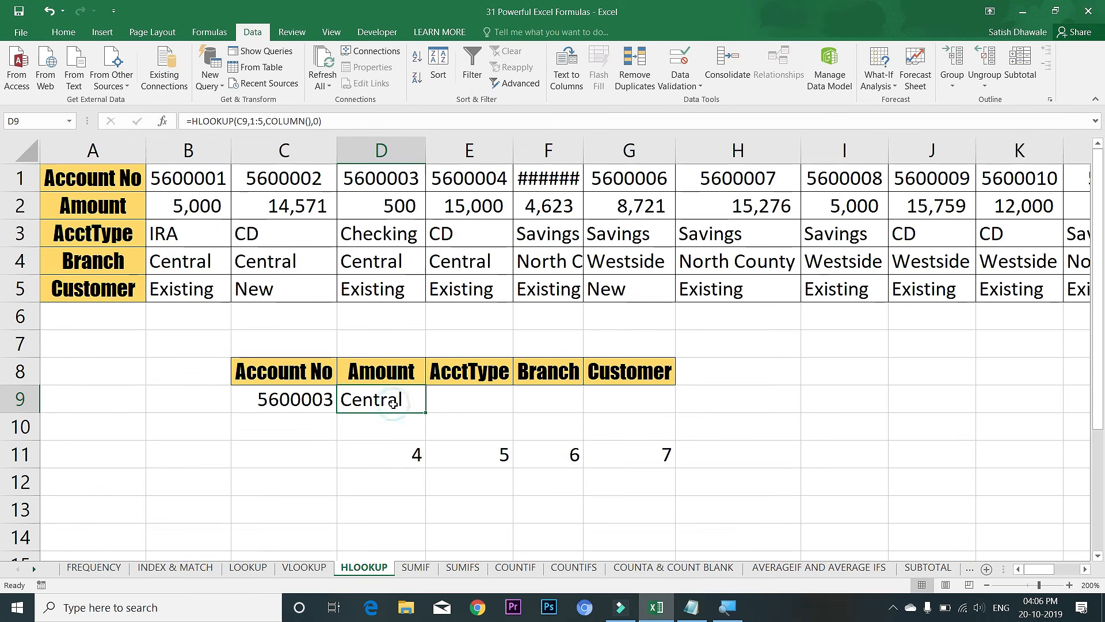
{"action": "double_click", "coordinate": [393, 403]}
{"action": "left_click", "coordinate": [600, 400]}
{"action": "type", "text": "-2"}
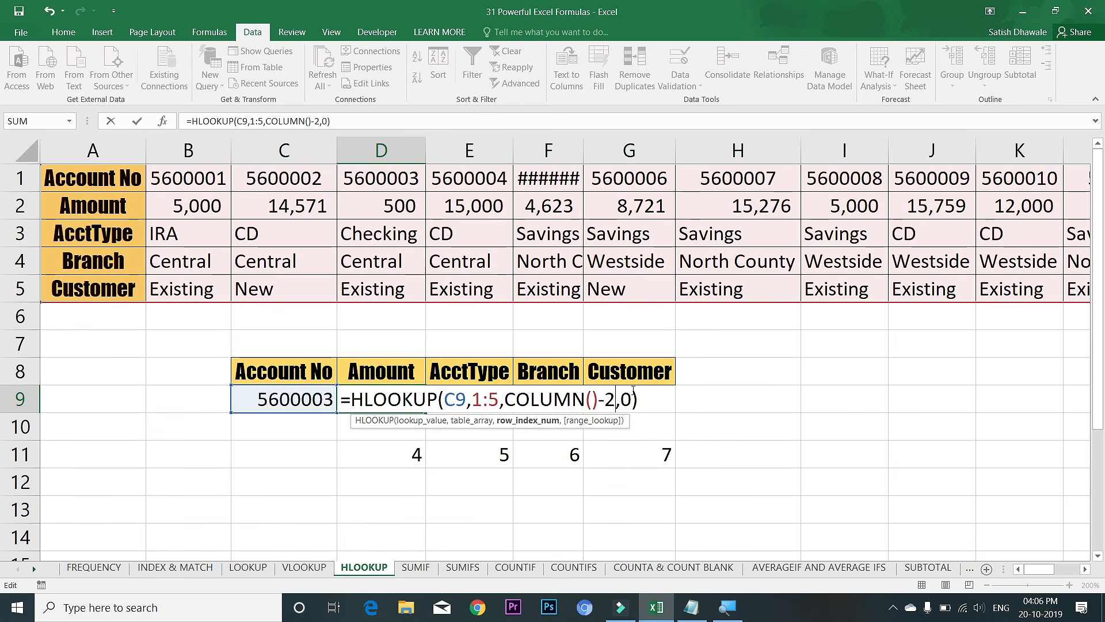
{"action": "key", "text": "Return"}
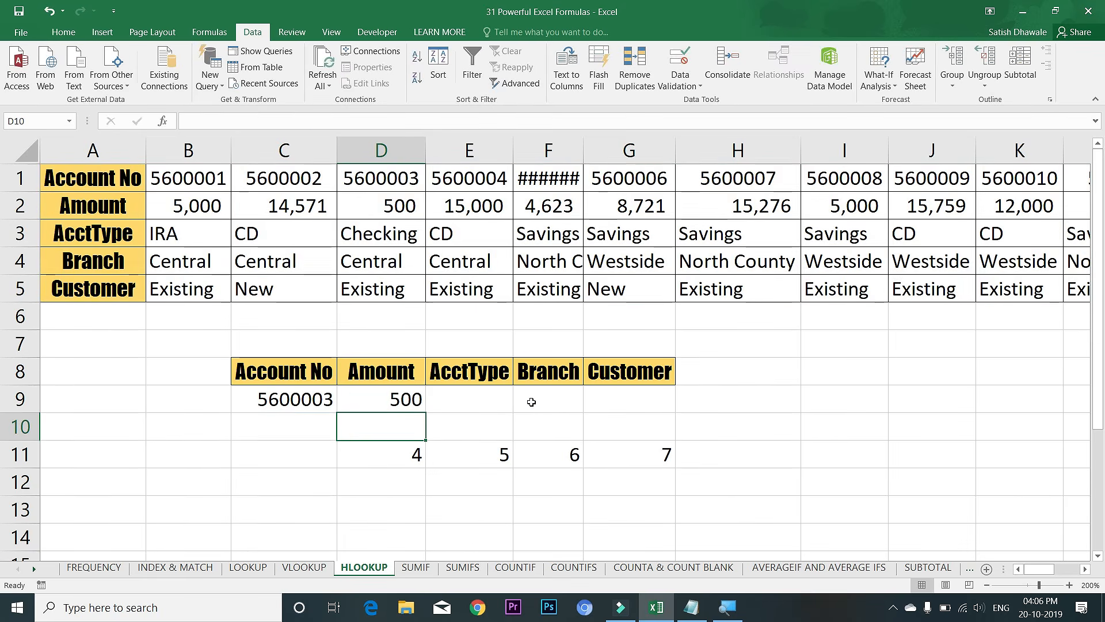
- Try filling the D9 formula into E9 with the relative C9 reference, and clear E9 again
{"action": "left_click", "coordinate": [394, 399]}
{"action": "left_click_drag", "start_coordinate": [427, 409], "coordinate": [510, 412]}
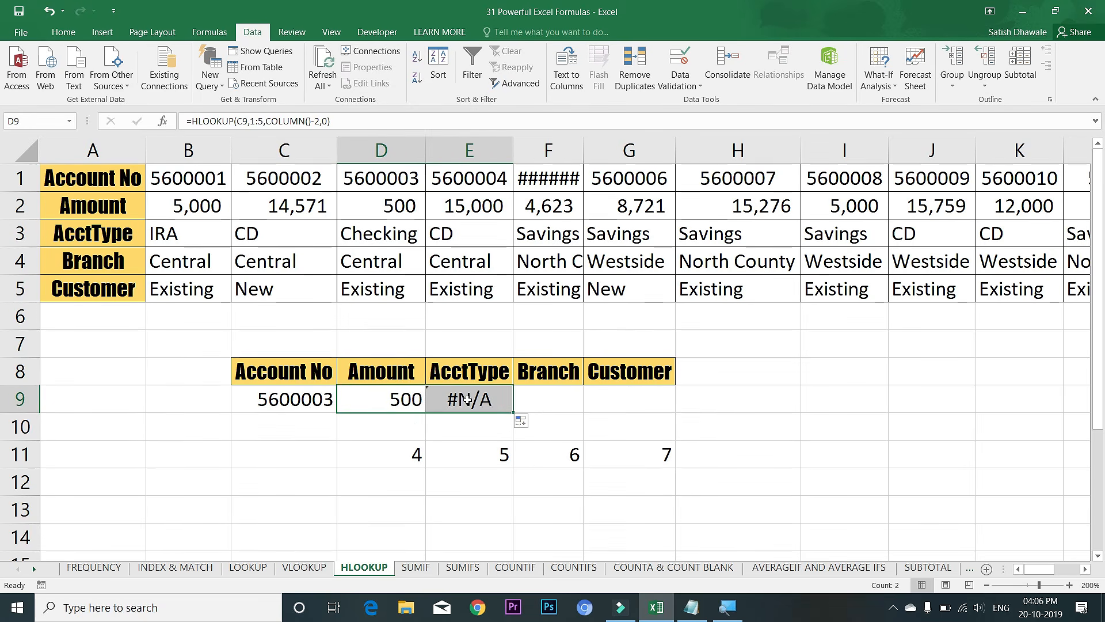
{"action": "key", "text": "Right"}
{"action": "key", "text": "Delete"}
- Make the lookup value in D9 absolute, giving =HLOOKUP($C$9,1:5,COLUMN()-2,0)
{"action": "left_click", "coordinate": [366, 399]}
{"action": "double_click", "coordinate": [365, 398]}
{"action": "left_click_drag", "start_coordinate": [467, 398], "coordinate": [448, 398]}
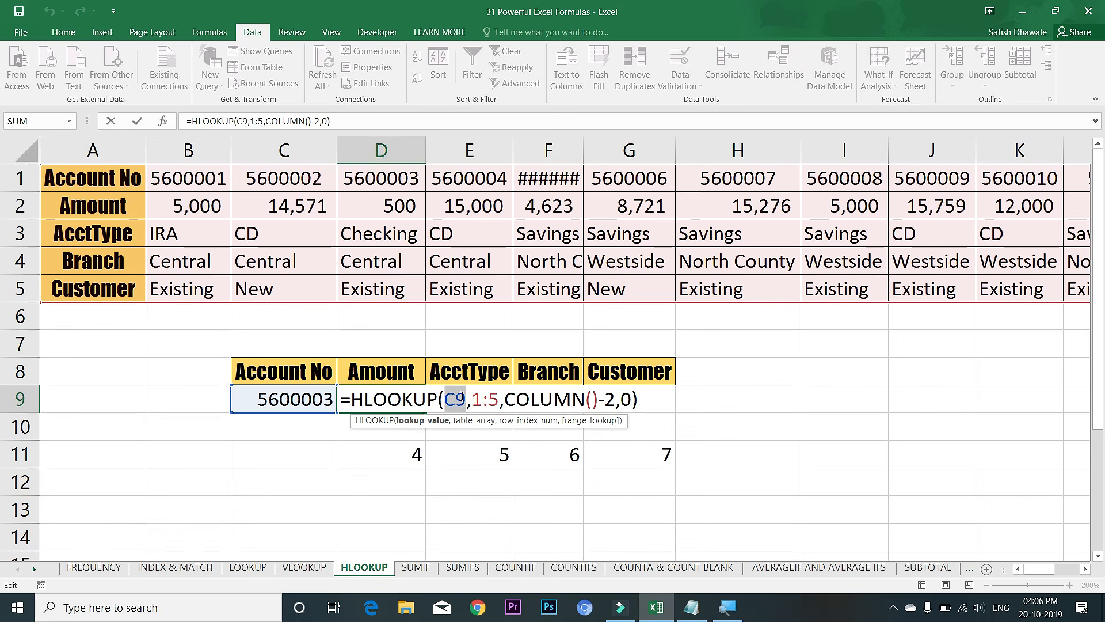
{"action": "key", "text": "F4"}
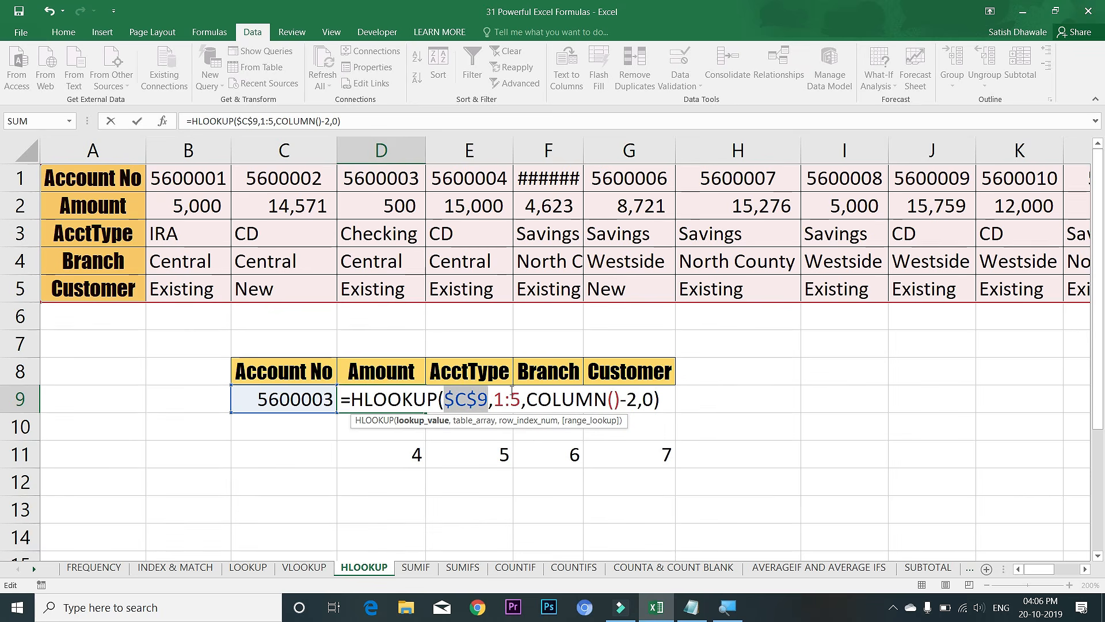
{"action": "key", "text": "Return"}
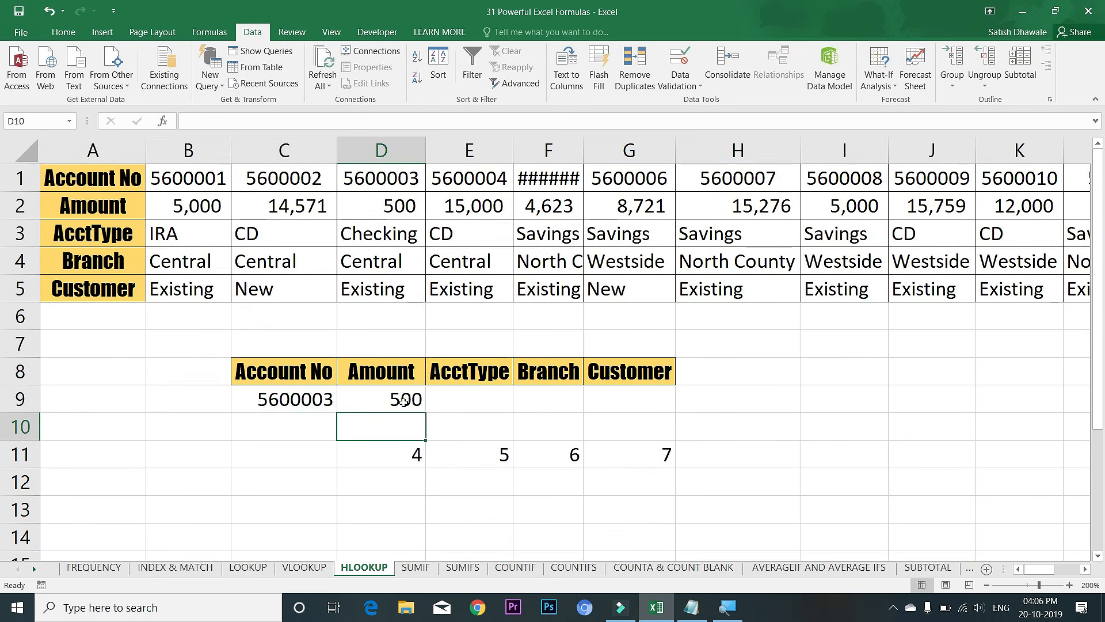
- Fill the D9 formula across E9 to G9 for AcctType, Branch and Customer, checking E9's formula against row 3
{"action": "left_click", "coordinate": [411, 388]}
{"action": "left_click_drag", "start_coordinate": [425, 412], "coordinate": [514, 410]}
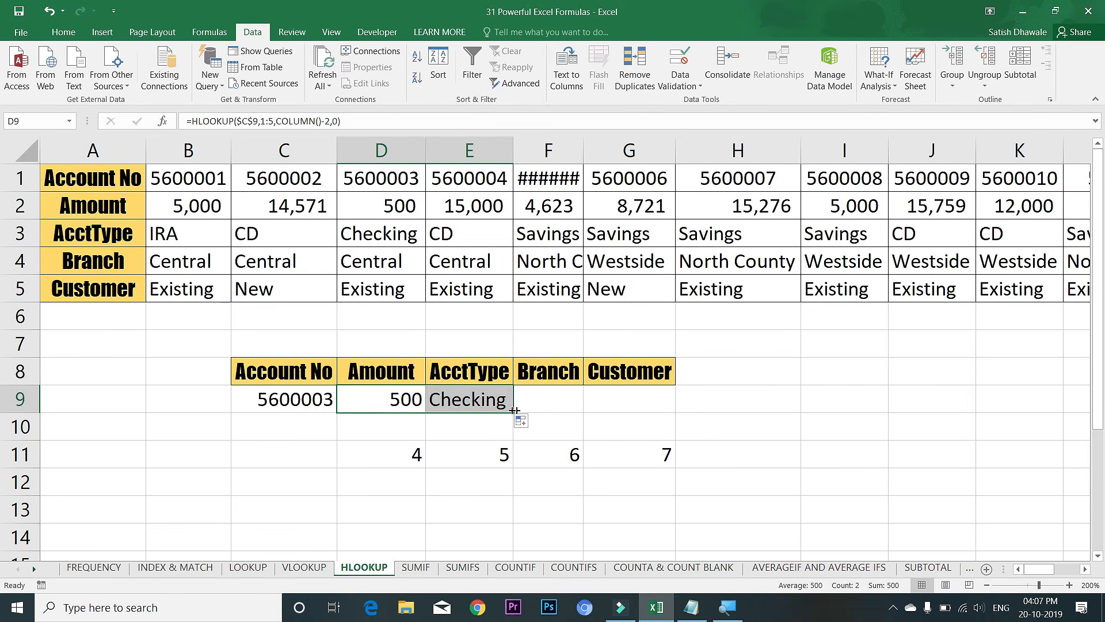
{"action": "left_click", "coordinate": [490, 401]}
{"action": "double_click", "coordinate": [489, 401]}
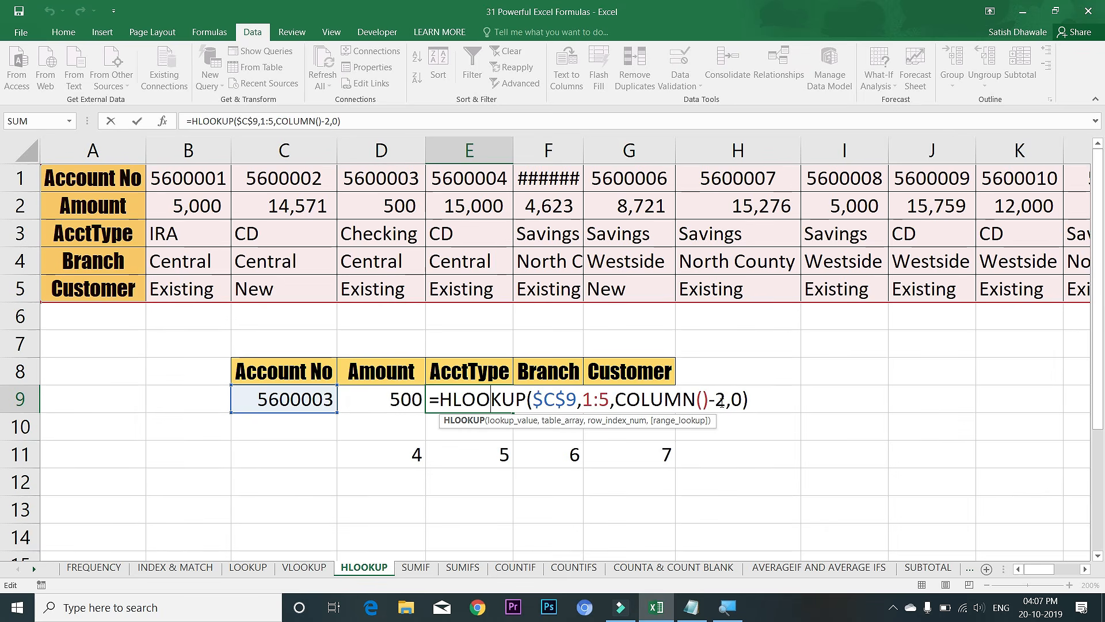
{"action": "key", "text": "ctrl+Return"}
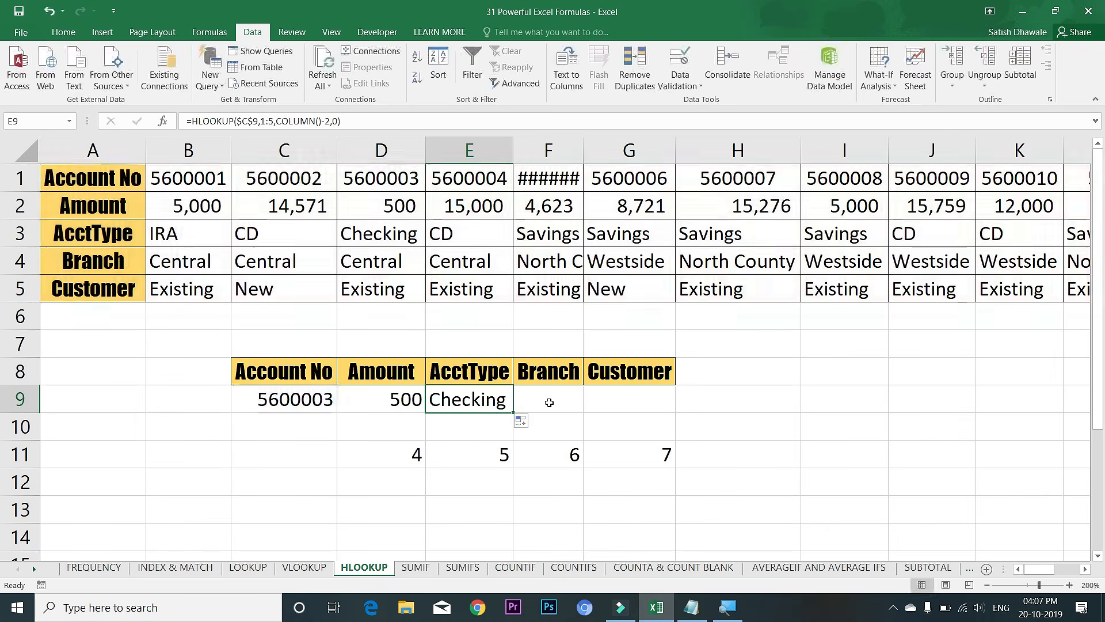
{"action": "left_click", "coordinate": [13, 236]}
{"action": "left_click", "coordinate": [500, 404]}
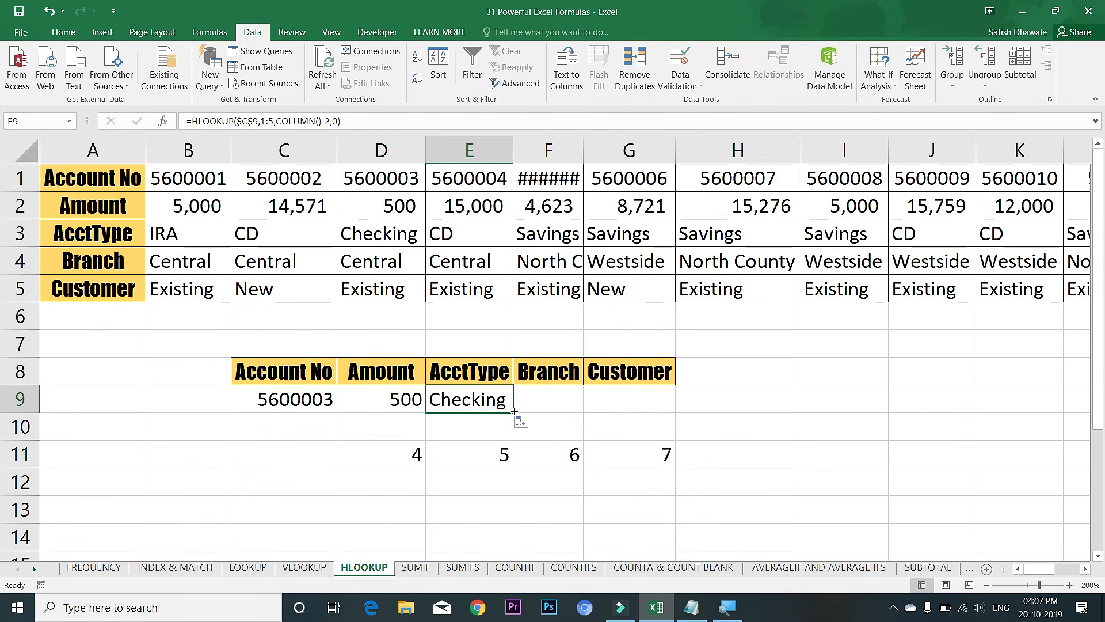
{"action": "left_click_drag", "start_coordinate": [513, 411], "coordinate": [656, 412]}
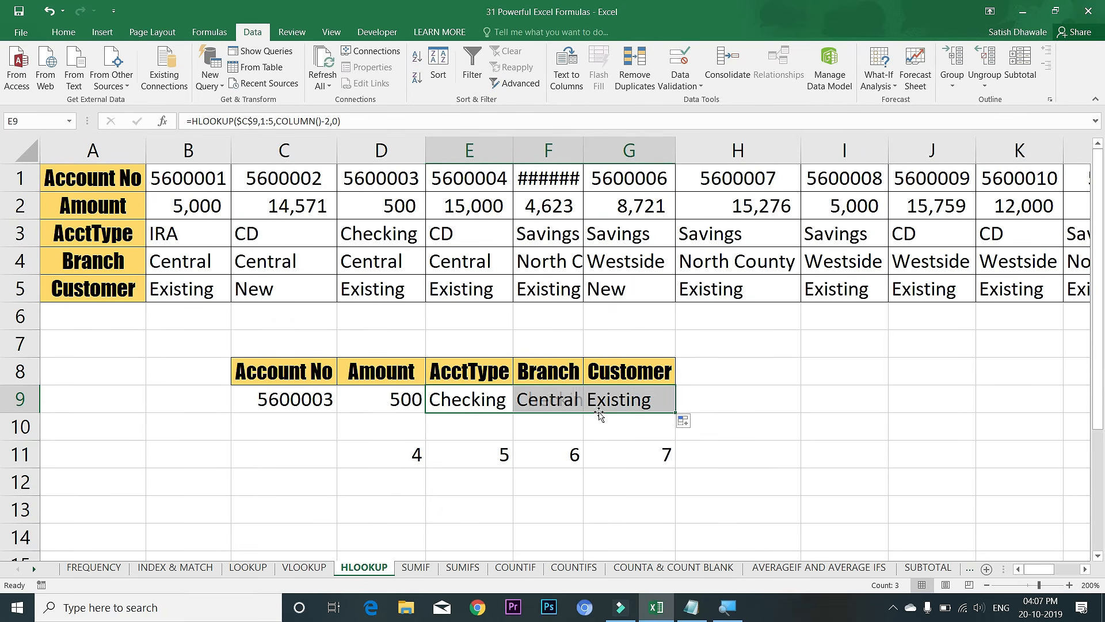
- Review the lookup results in D9 to G9 and examine the COLUMN() part of the G9 formula
{"action": "left_click", "coordinate": [643, 399]}
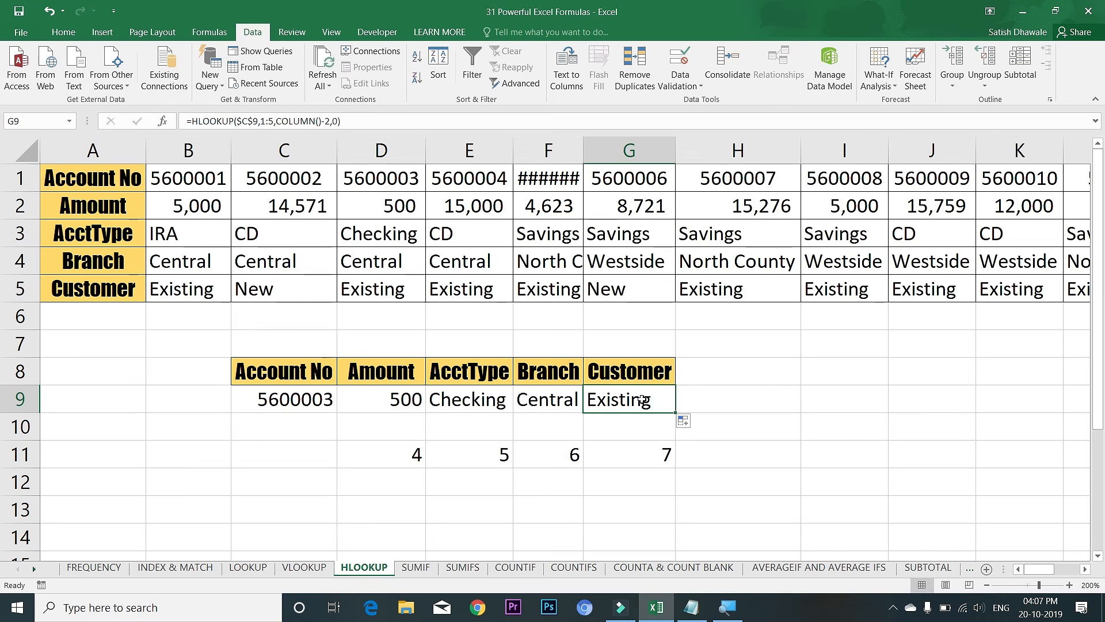
{"action": "left_click", "coordinate": [545, 403]}
{"action": "left_click", "coordinate": [489, 402]}
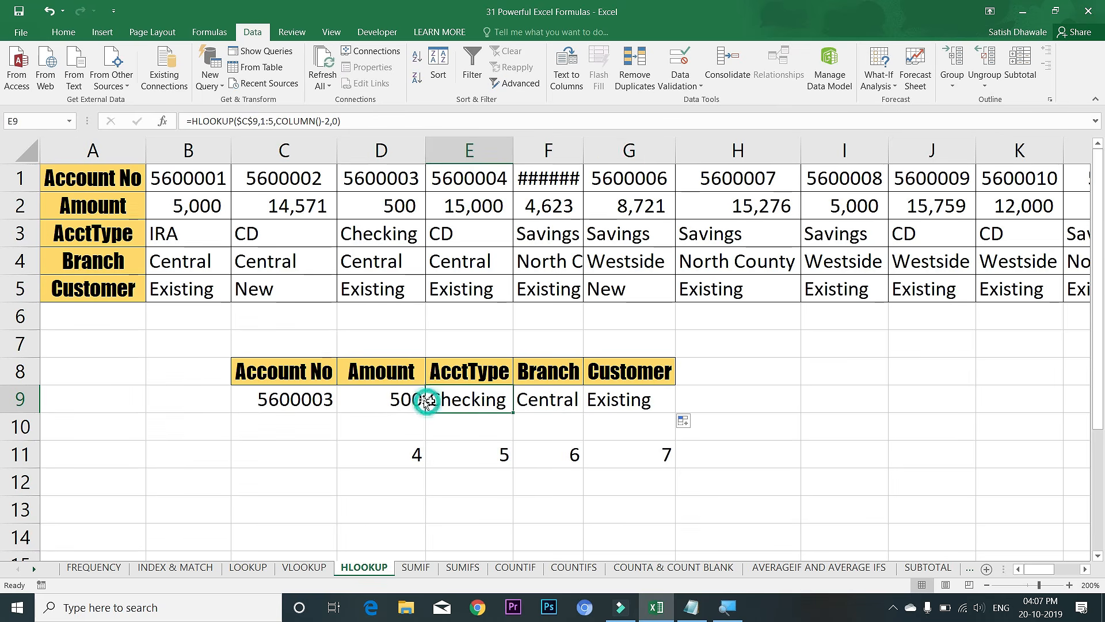
{"action": "left_click", "coordinate": [414, 401]}
{"action": "left_click", "coordinate": [475, 404]}
{"action": "left_click", "coordinate": [552, 403]}
{"action": "left_click", "coordinate": [636, 405]}
{"action": "double_click", "coordinate": [636, 403]}
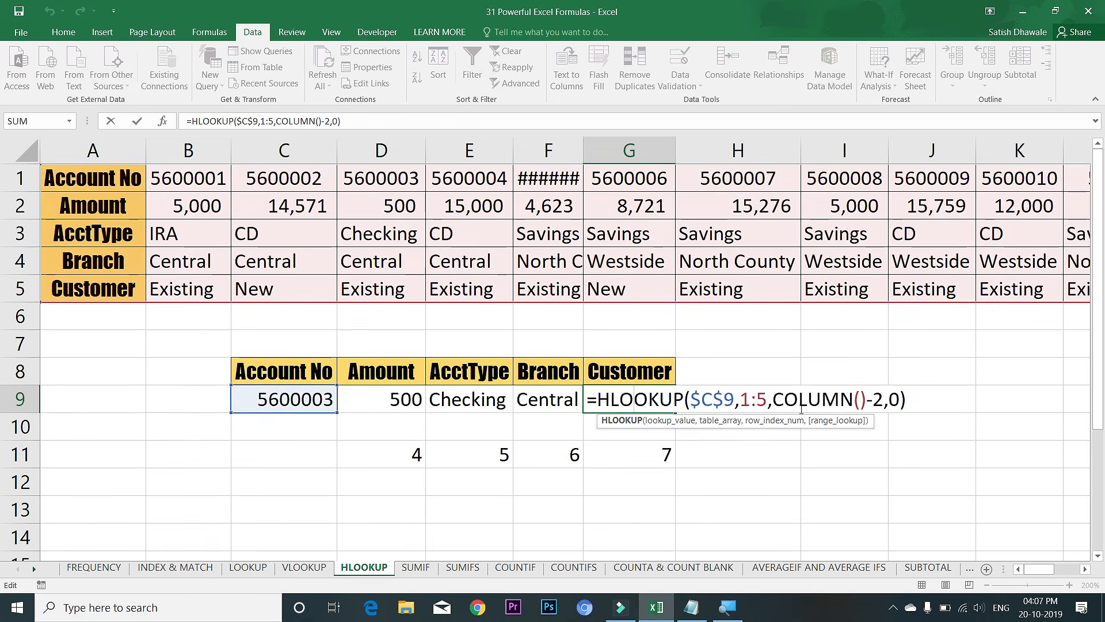
{"action": "left_click_drag", "start_coordinate": [773, 399], "coordinate": [867, 399]}
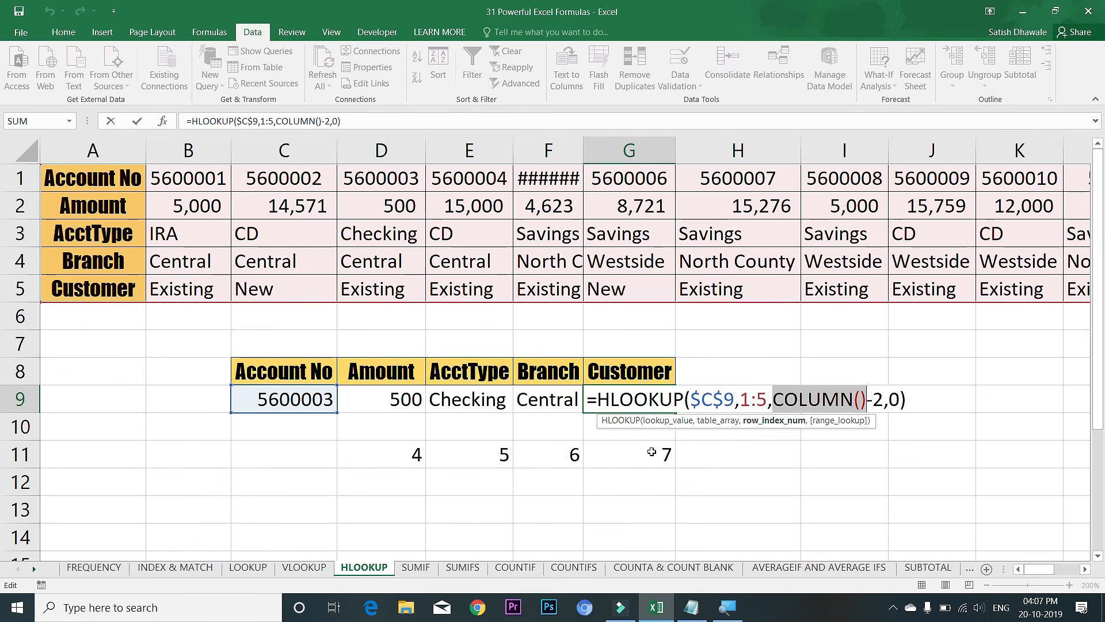
{"action": "key", "text": "Escape"}
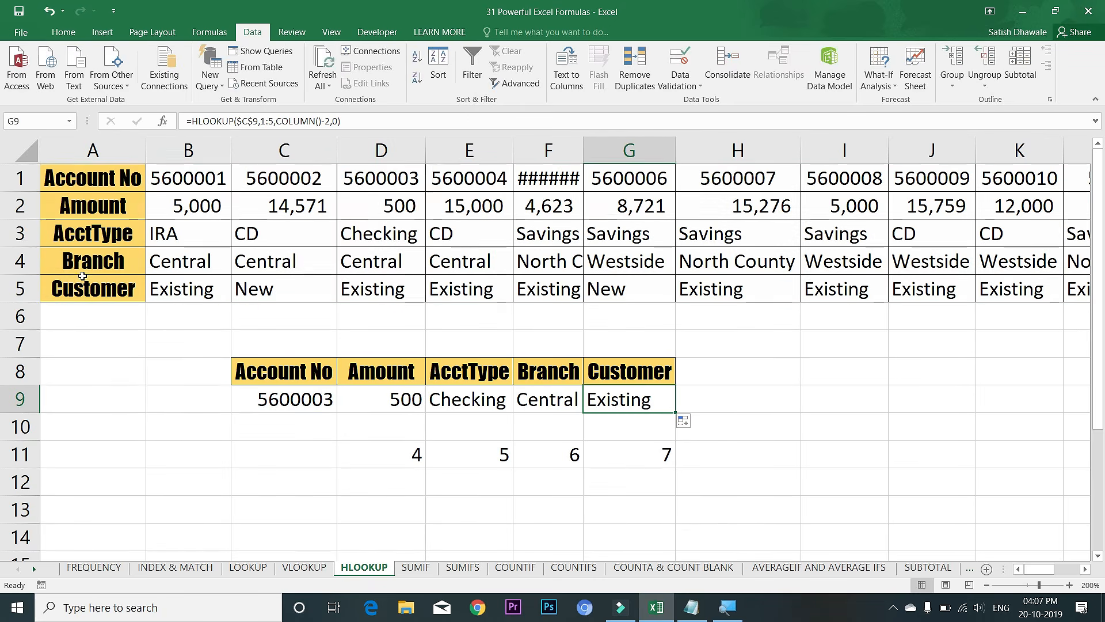
- Compare the lookup results in row 9 with the matching account's column D in the source table
{"action": "left_click", "coordinate": [71, 290]}
{"action": "left_click", "coordinate": [601, 402]}
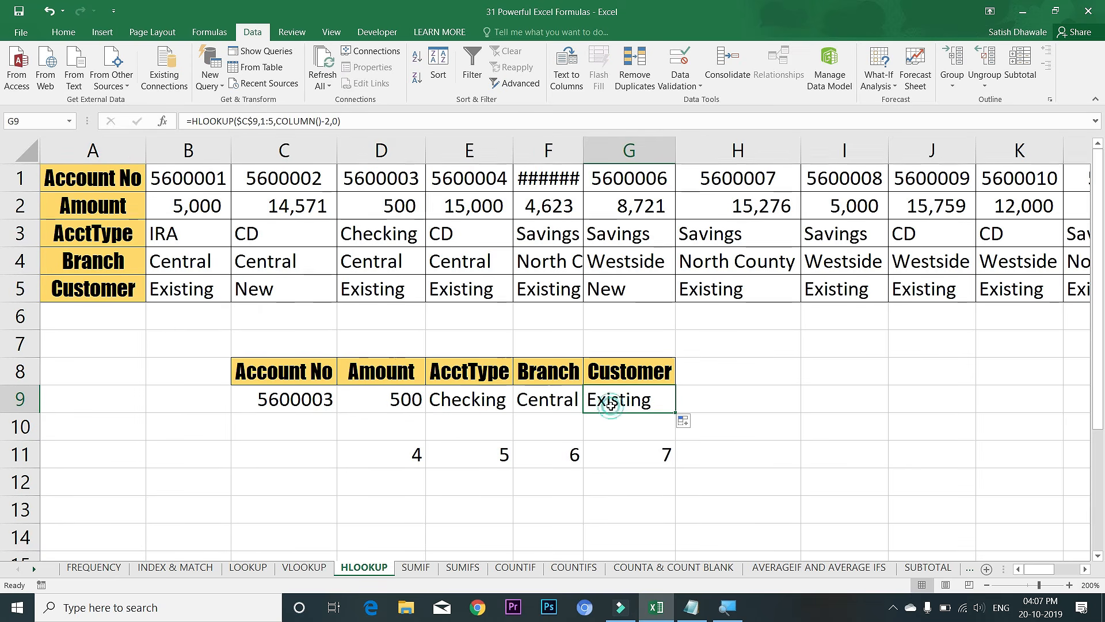
{"action": "left_click_drag", "start_coordinate": [401, 183], "coordinate": [387, 299]}
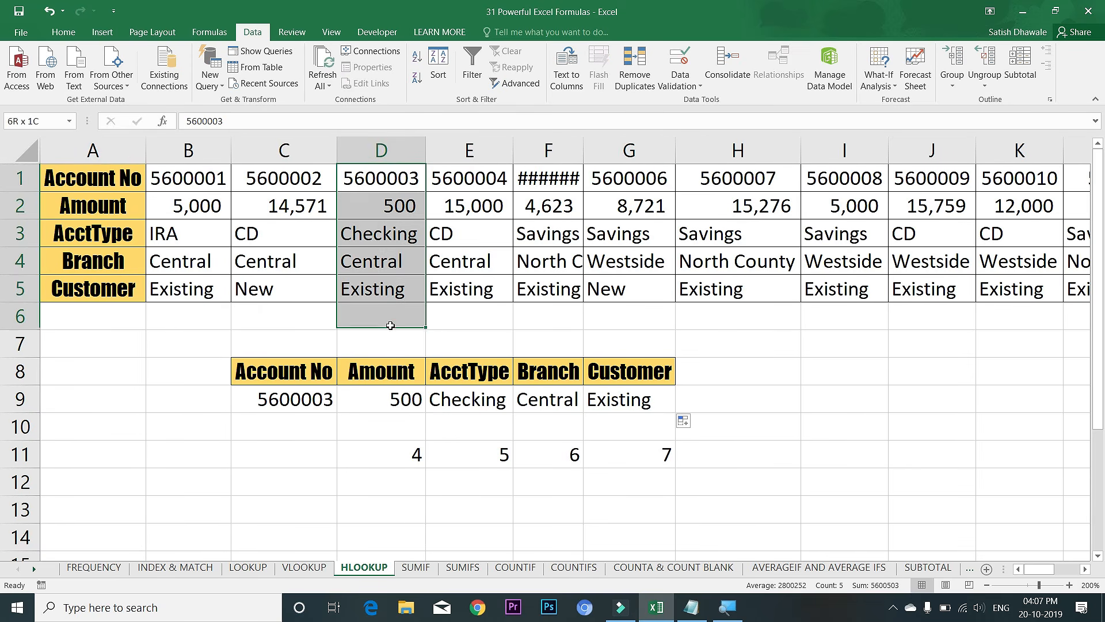
- Change the lookup account in C9 to the one from column E and check the results against that column
{"action": "left_click", "coordinate": [334, 402]}
{"action": "left_click", "coordinate": [343, 407]}
{"action": "left_click", "coordinate": [291, 442]}
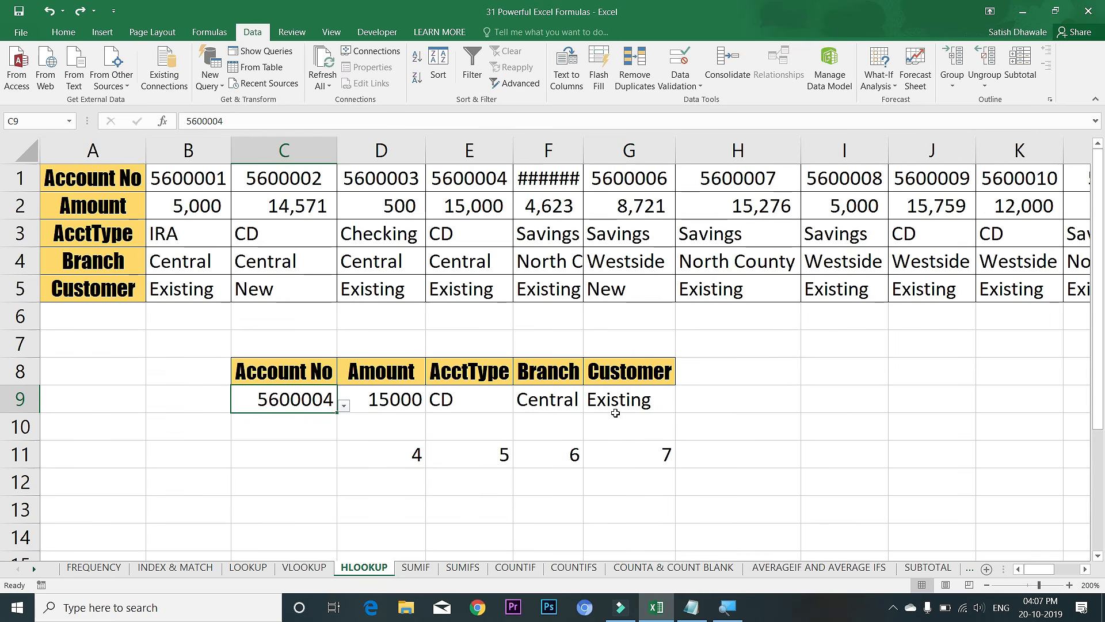
{"action": "left_click_drag", "start_coordinate": [482, 202], "coordinate": [482, 294]}
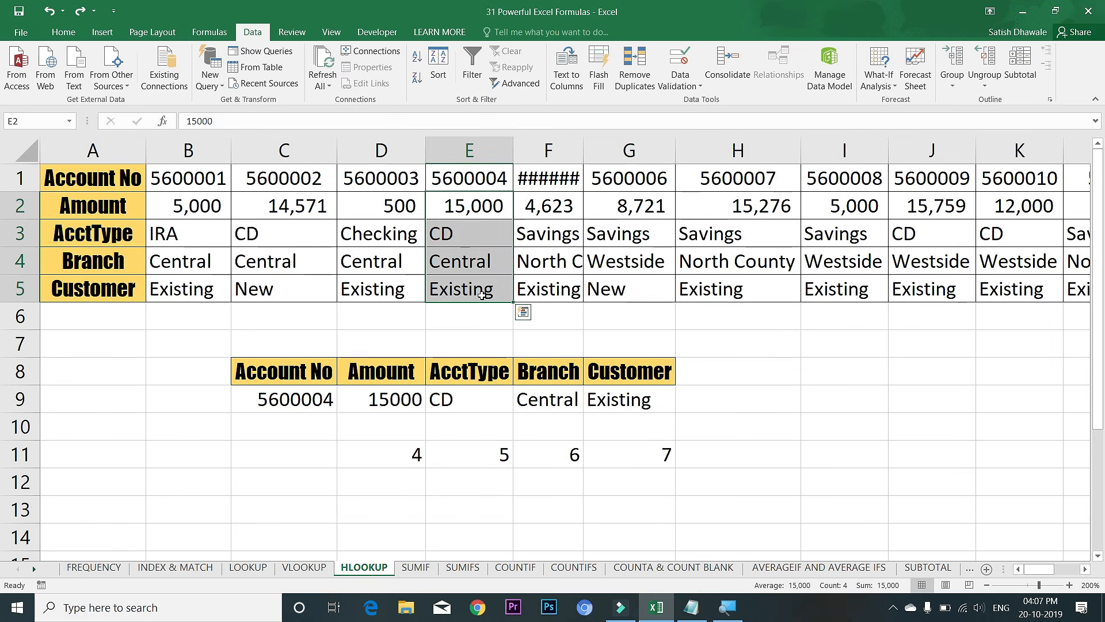
- Autofit column F to its contents so that the account number in F1 fits
{"action": "left_click", "coordinate": [569, 179]}
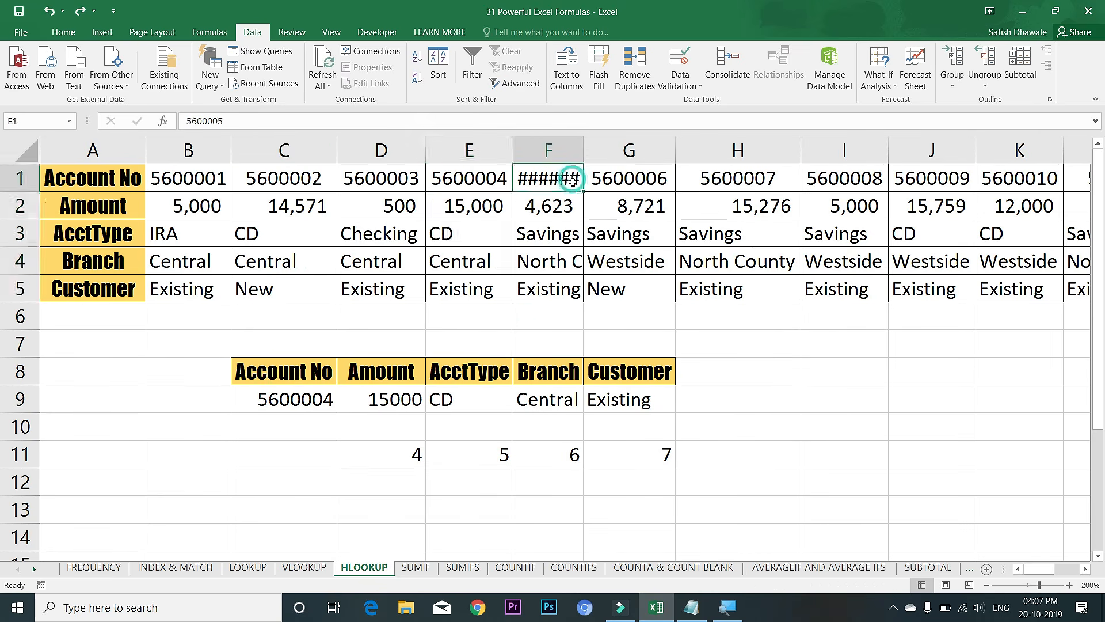
{"action": "double_click", "coordinate": [583, 150]}
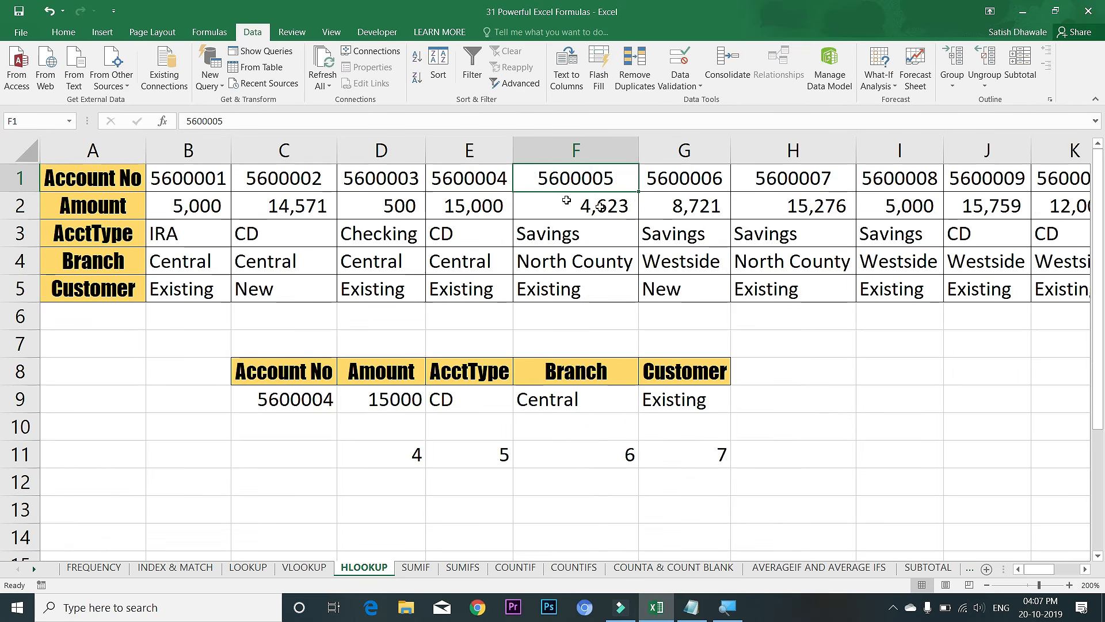
{"action": "left_click_drag", "start_coordinate": [605, 370], "coordinate": [455, 371]}
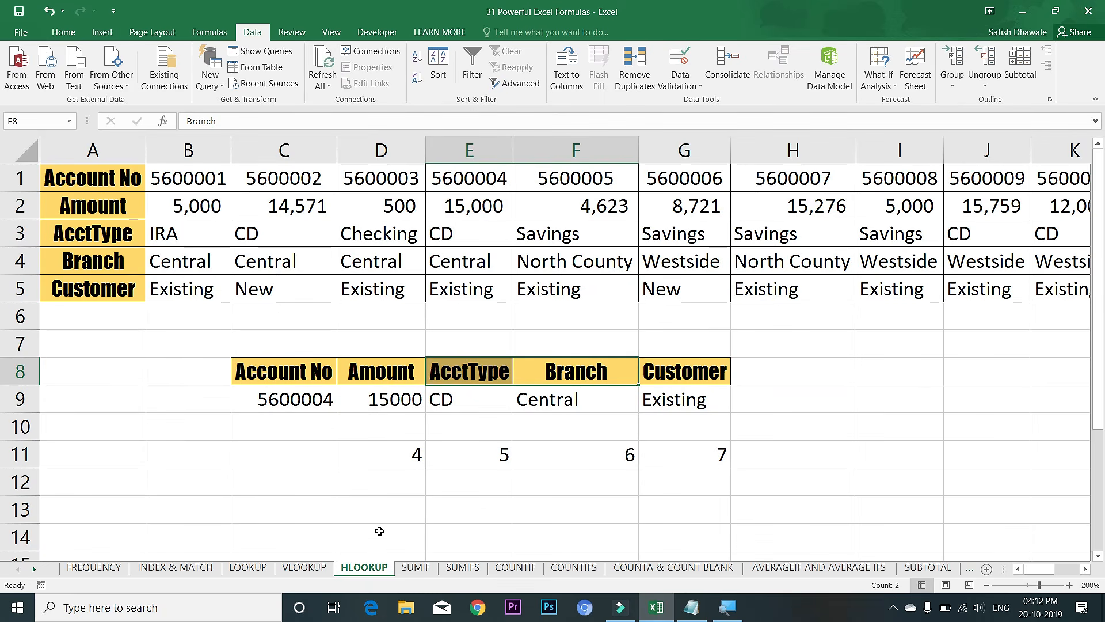
- On the SUMIF sheet, copy the designations in B2:B13 to the cells starting at E1
{"action": "left_click", "coordinate": [417, 567]}
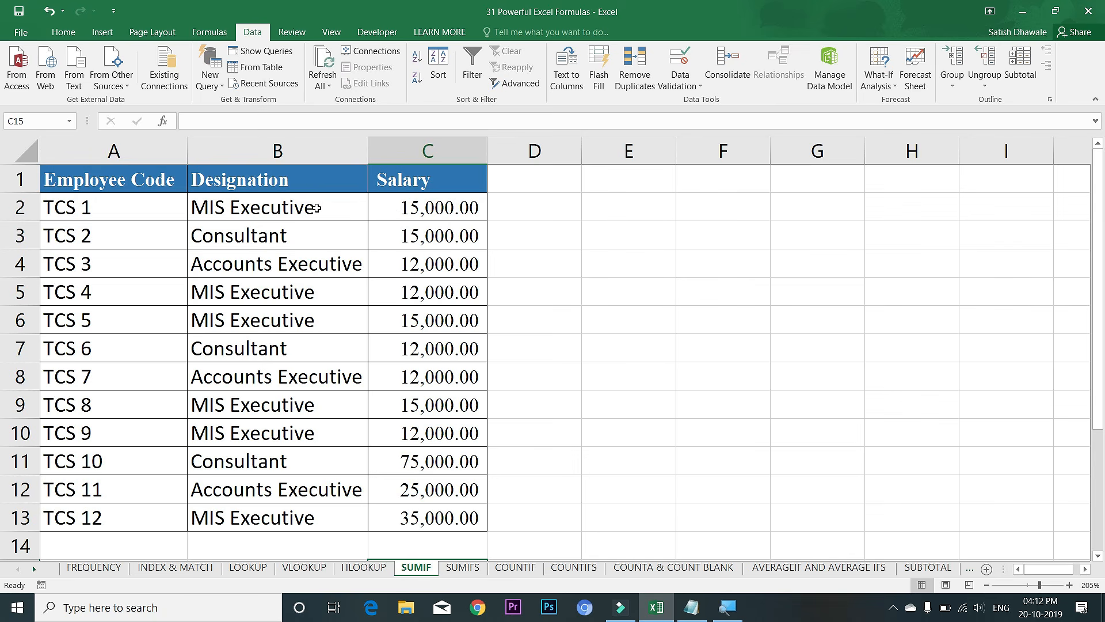
{"action": "left_click_drag", "start_coordinate": [309, 209], "coordinate": [296, 505]}
{"action": "key", "text": "ctrl+c"}
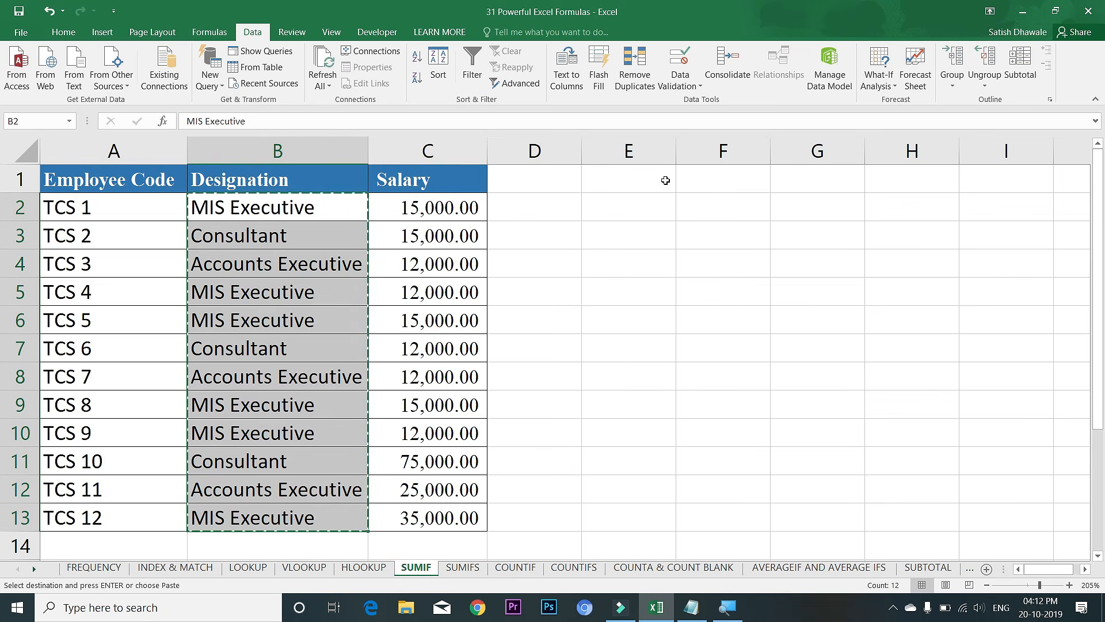
{"action": "left_click", "coordinate": [646, 179]}
{"action": "key", "text": "ctrl+v"}
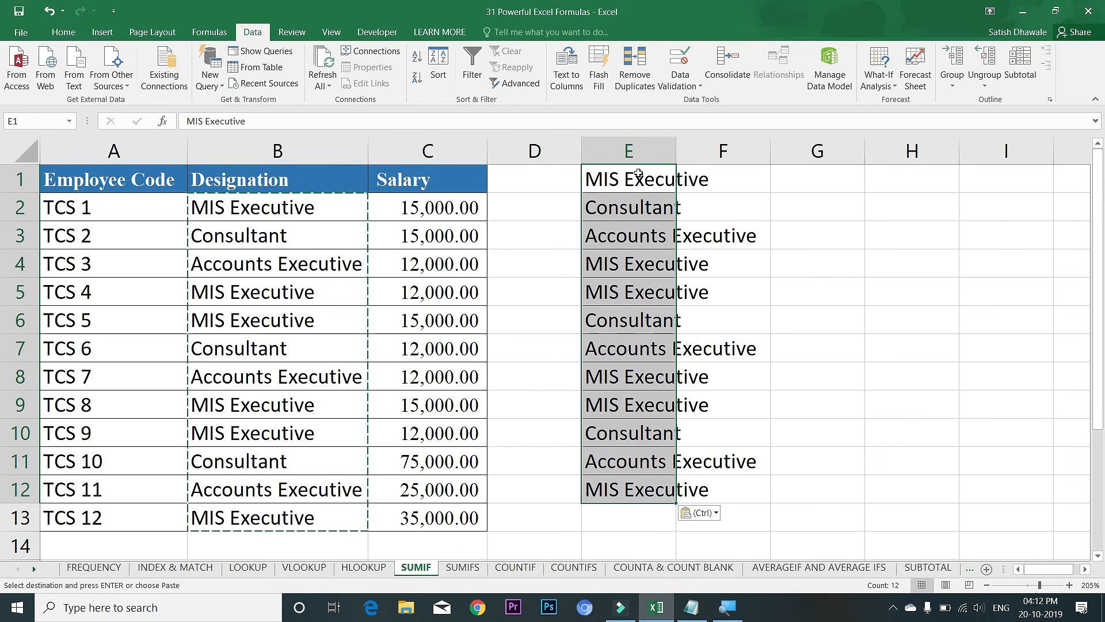
- Remove the duplicates from the copied designation list in column E and autofit the column width
{"action": "left_click", "coordinate": [637, 79]}
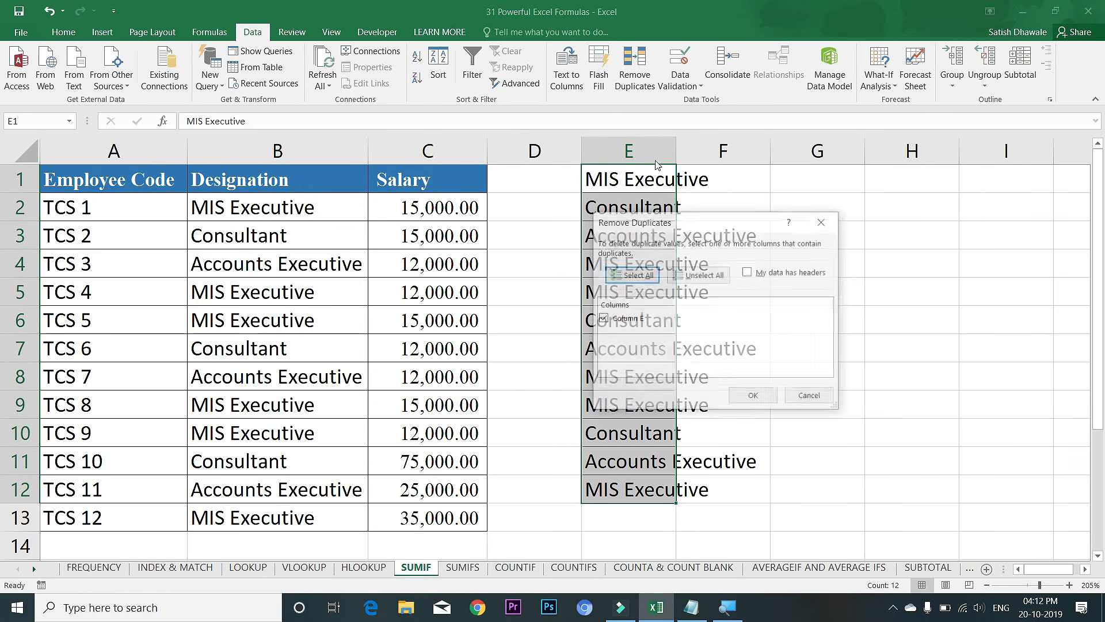
{"action": "left_click", "coordinate": [753, 398]}
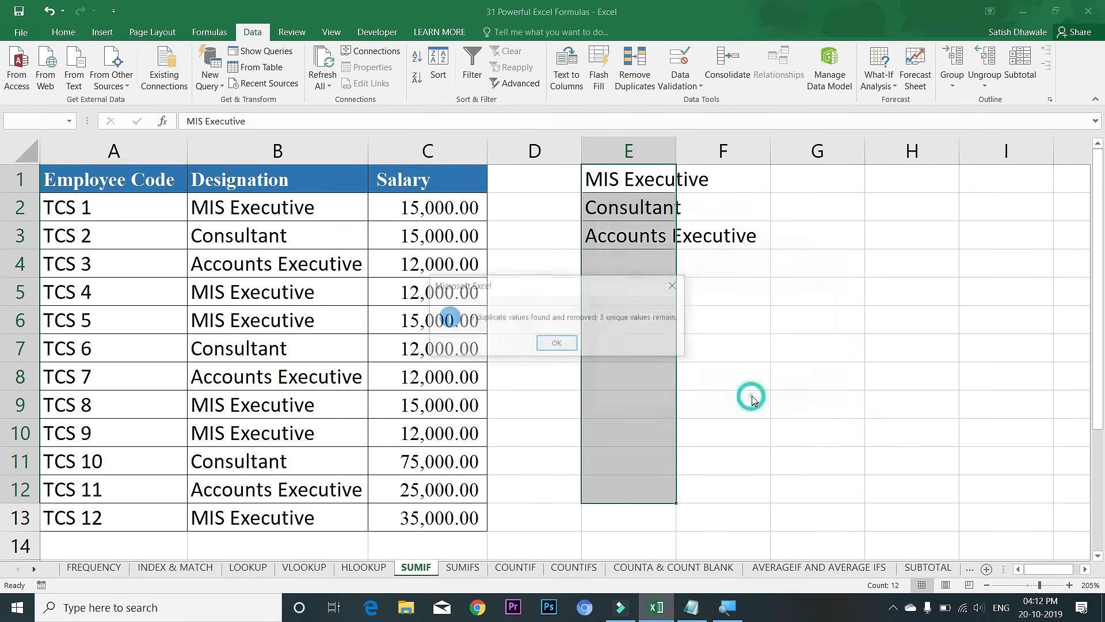
{"action": "left_click", "coordinate": [559, 344]}
{"action": "left_click", "coordinate": [716, 198]}
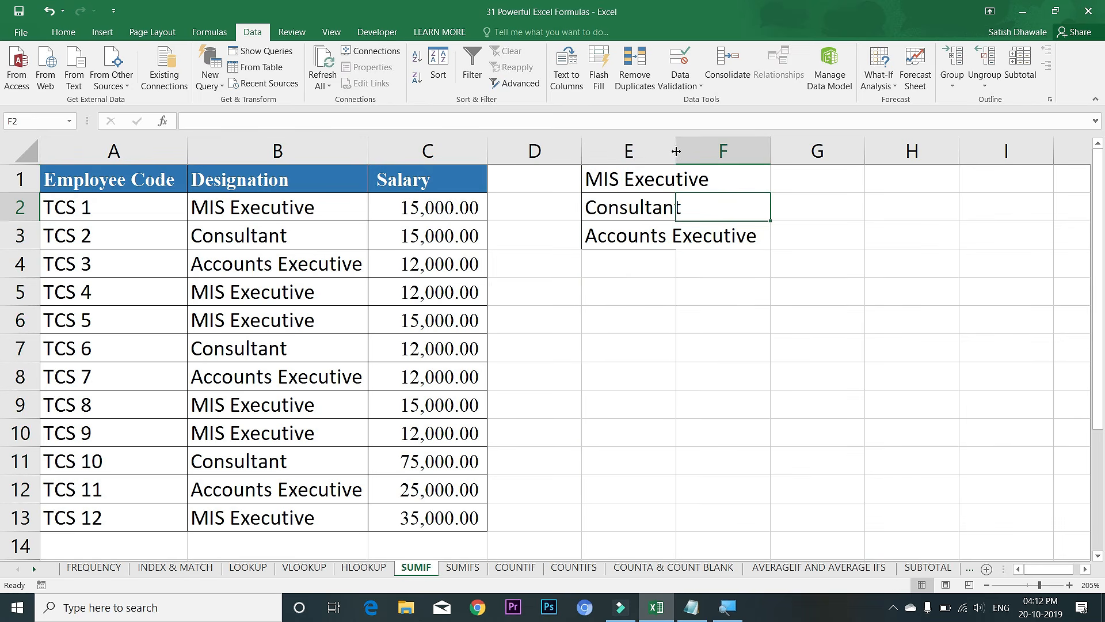
{"action": "double_click", "coordinate": [676, 151]}
{"action": "left_click", "coordinate": [788, 178]}
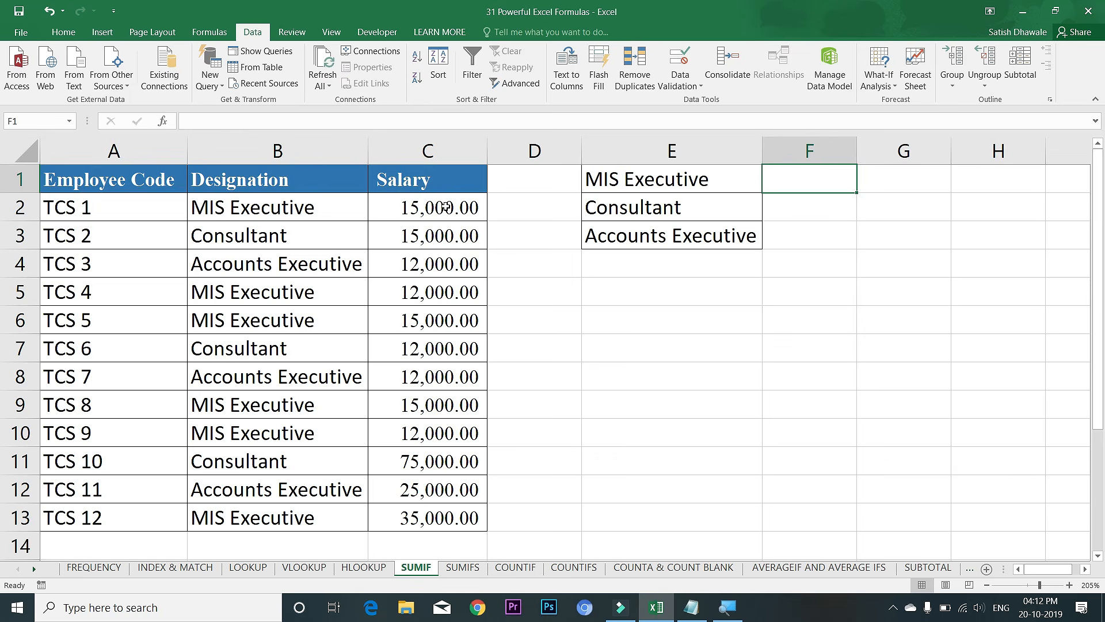
- Begin a SUMIF formula in F1 with the designations B2:B13 as the range
{"action": "left_click", "coordinate": [815, 179]}
{"action": "left_click", "coordinate": [820, 211]}
{"action": "left_click", "coordinate": [820, 236]}
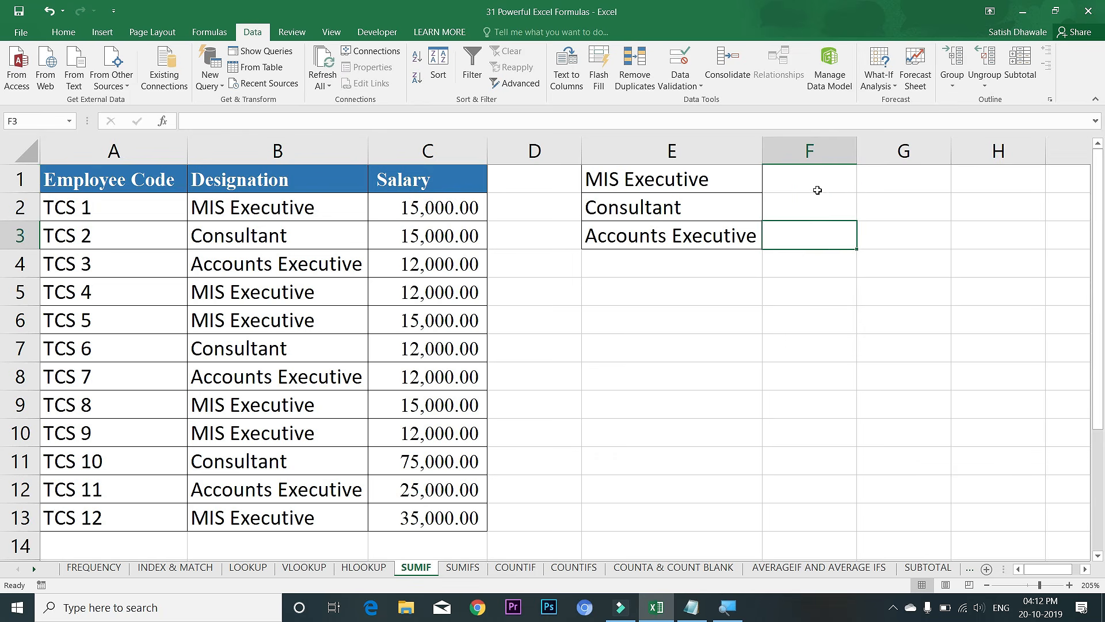
{"action": "left_click", "coordinate": [818, 182]}
{"action": "type", "text": "="}
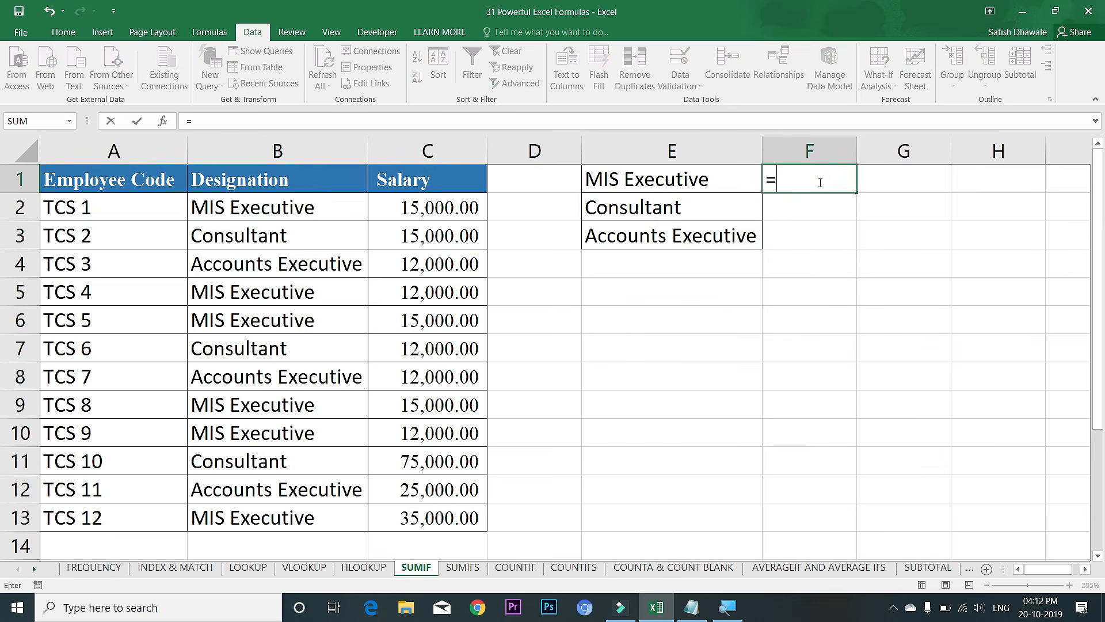
{"action": "type", "text": "SU"}
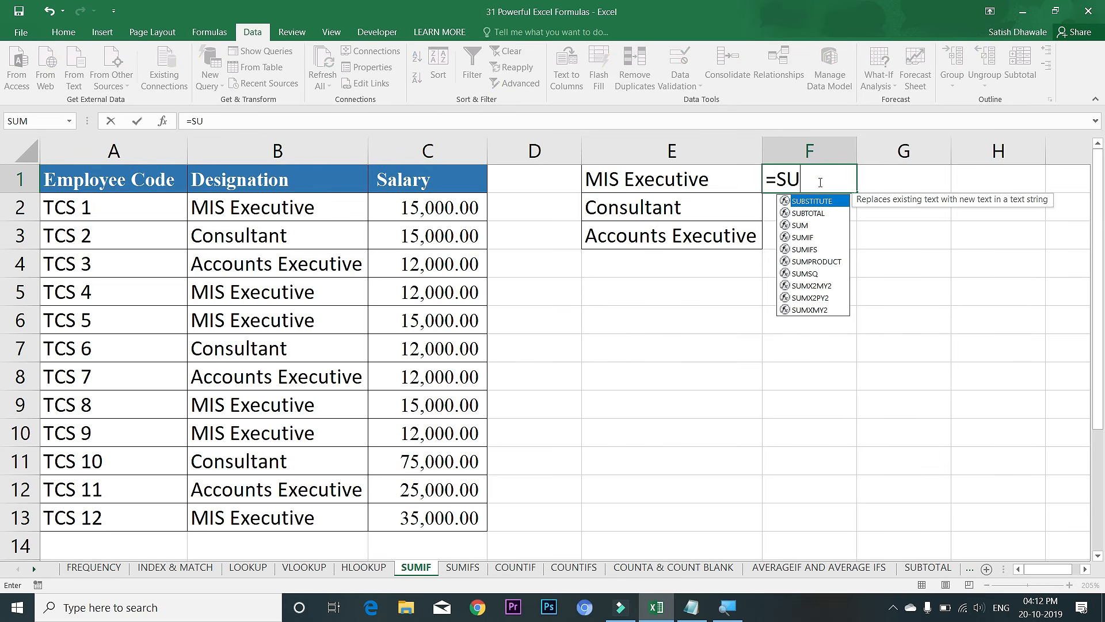
{"action": "type", "text": "MIF"}
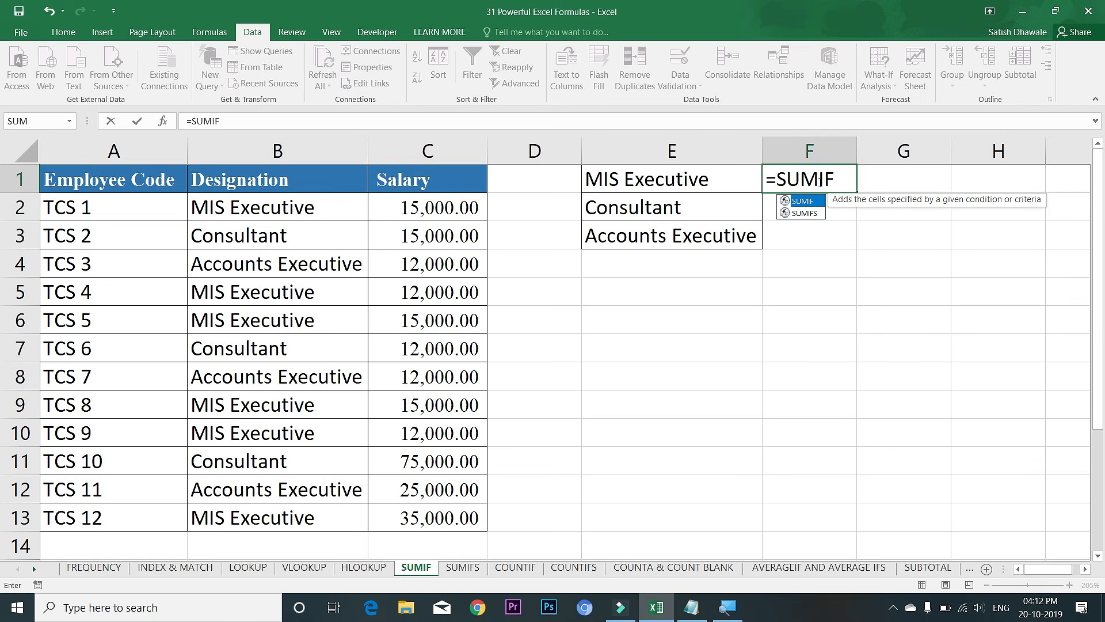
{"action": "type", "text": "("}
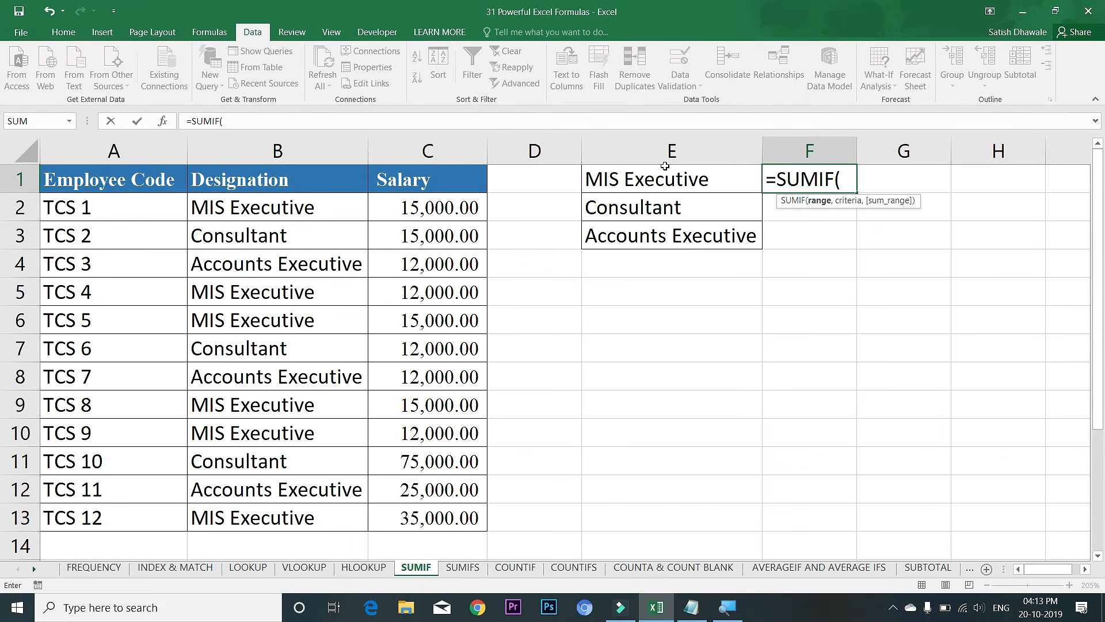
{"action": "left_click_drag", "start_coordinate": [316, 206], "coordinate": [312, 518]}
{"action": "type", "text": ","}
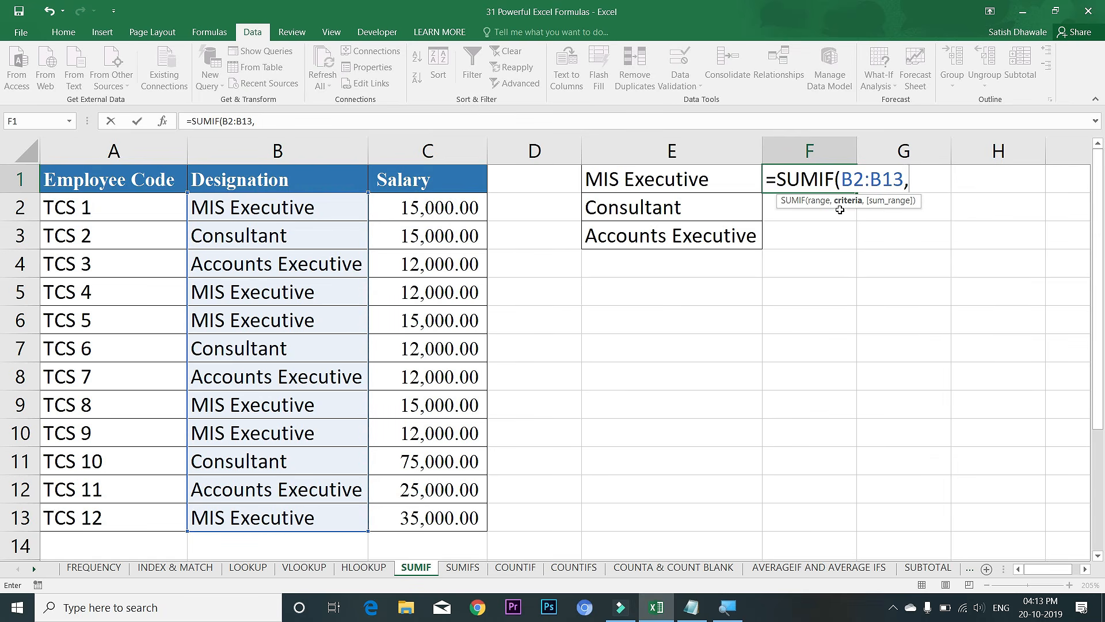
- Complete the SUMIF formula in F1 with E1 as the criteria and the salaries C2:C13 as the sum range
{"action": "left_click", "coordinate": [703, 180]}
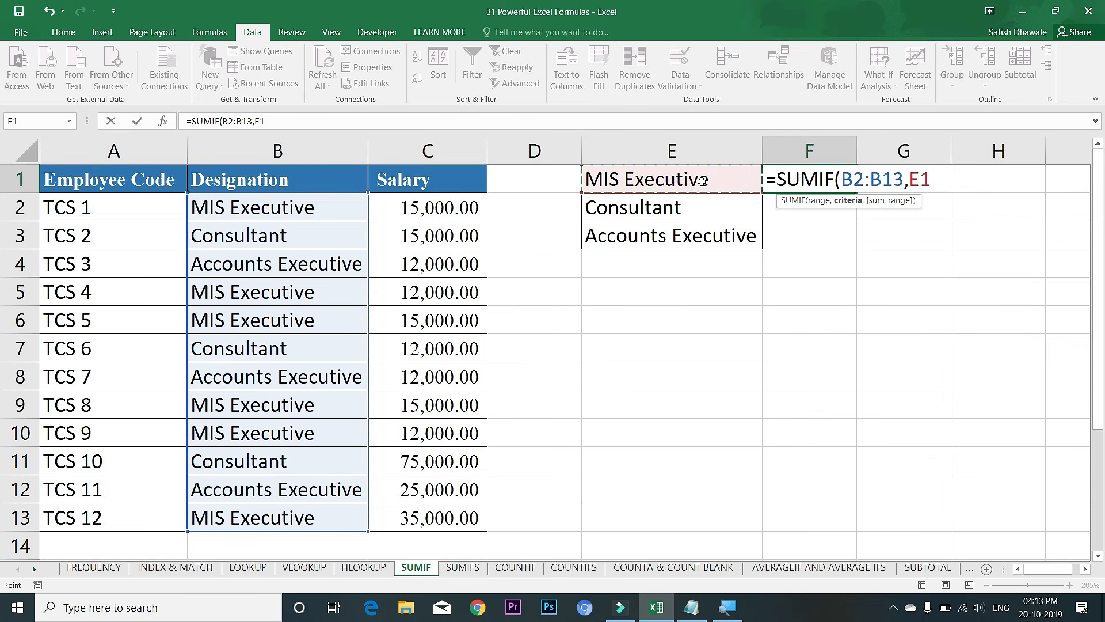
{"action": "type", "text": ","}
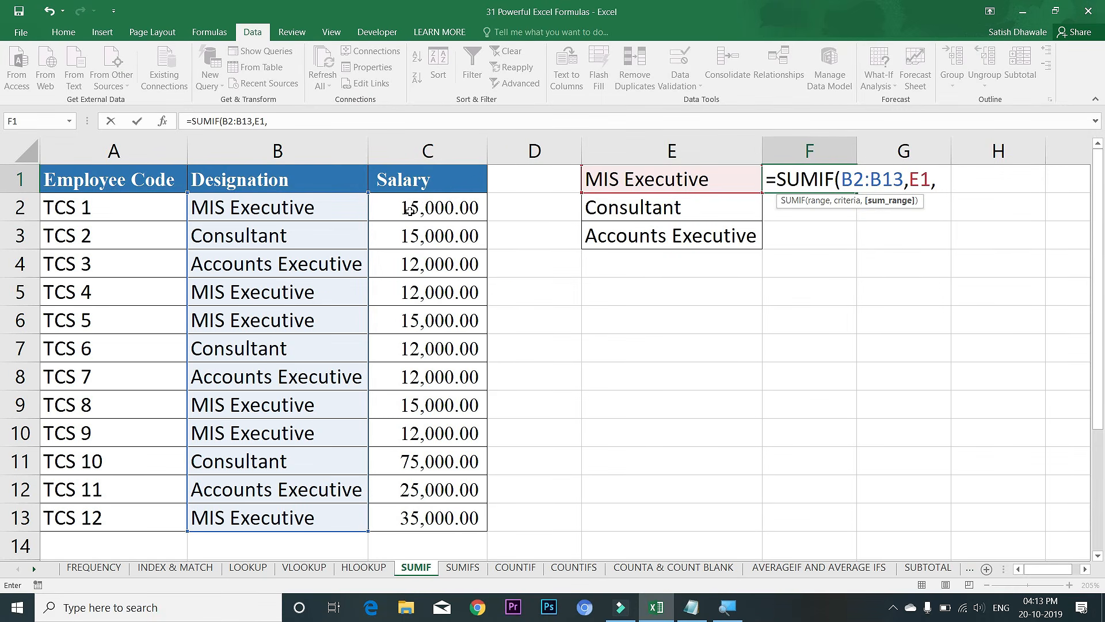
{"action": "left_click_drag", "start_coordinate": [419, 207], "coordinate": [435, 516]}
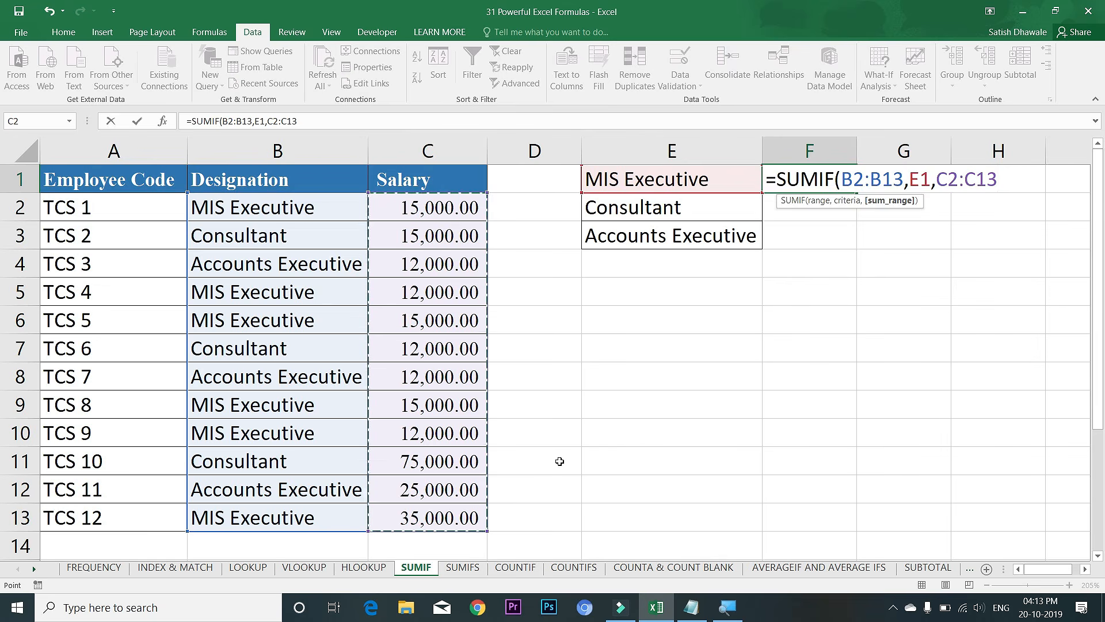
{"action": "type", "text": ")"}
{"action": "key", "text": "Return"}
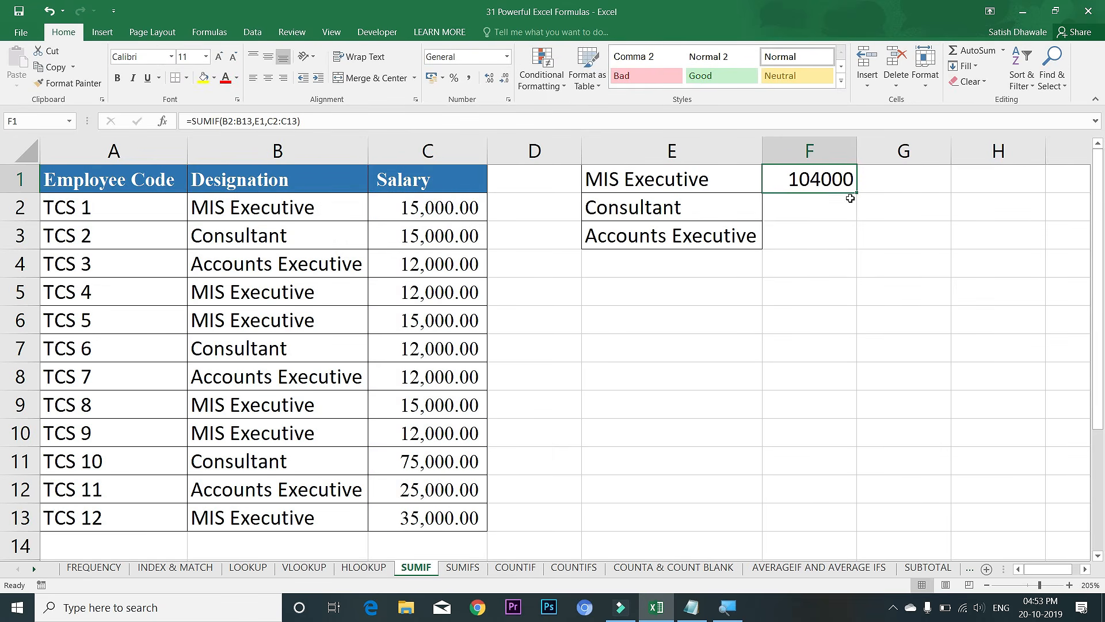
- Make the ranges B2:B13 and C2:C13 absolute in the F1 formula and fill it down to F3
{"action": "double_click", "coordinate": [843, 182]}
{"action": "left_click_drag", "start_coordinate": [900, 183], "coordinate": [849, 183]}
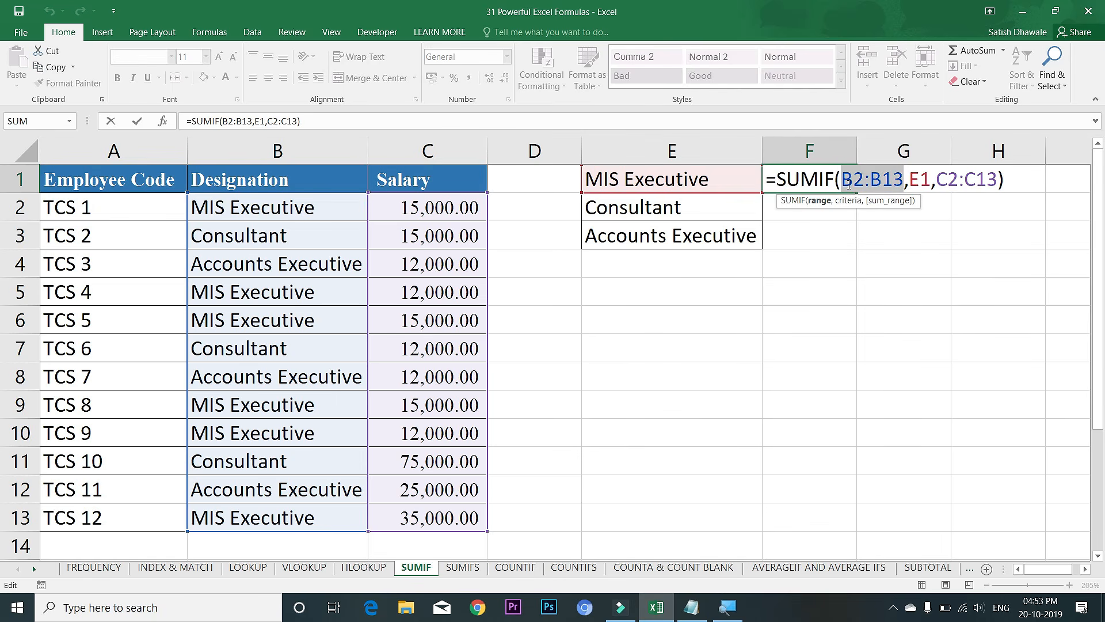
{"action": "key", "text": "F4"}
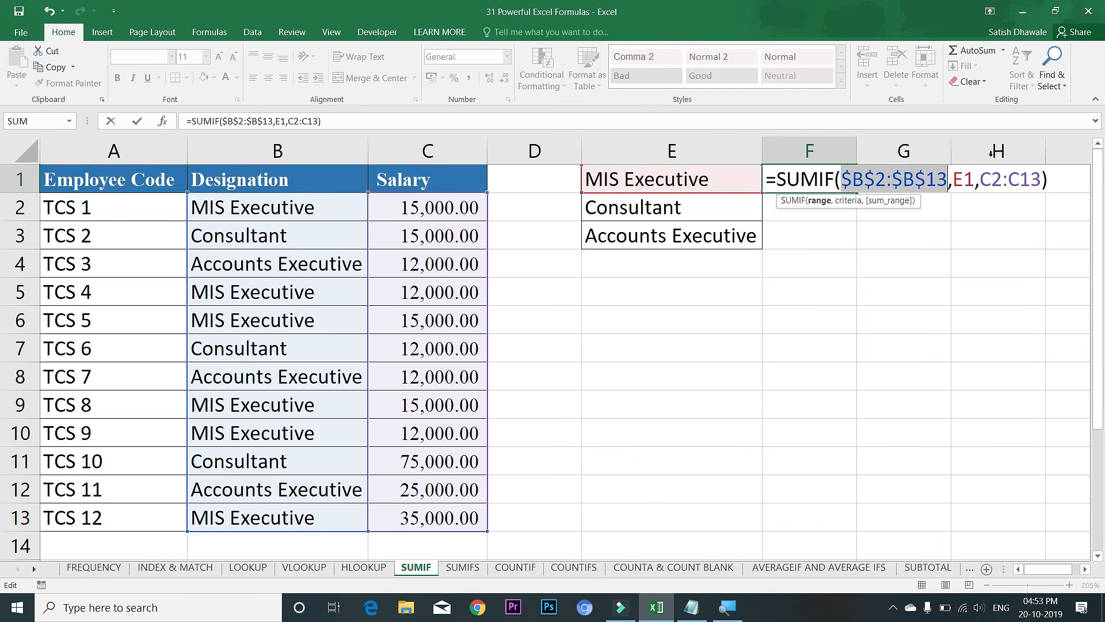
{"action": "left_click_drag", "start_coordinate": [980, 180], "coordinate": [1041, 179]}
{"action": "key", "text": "F4"}
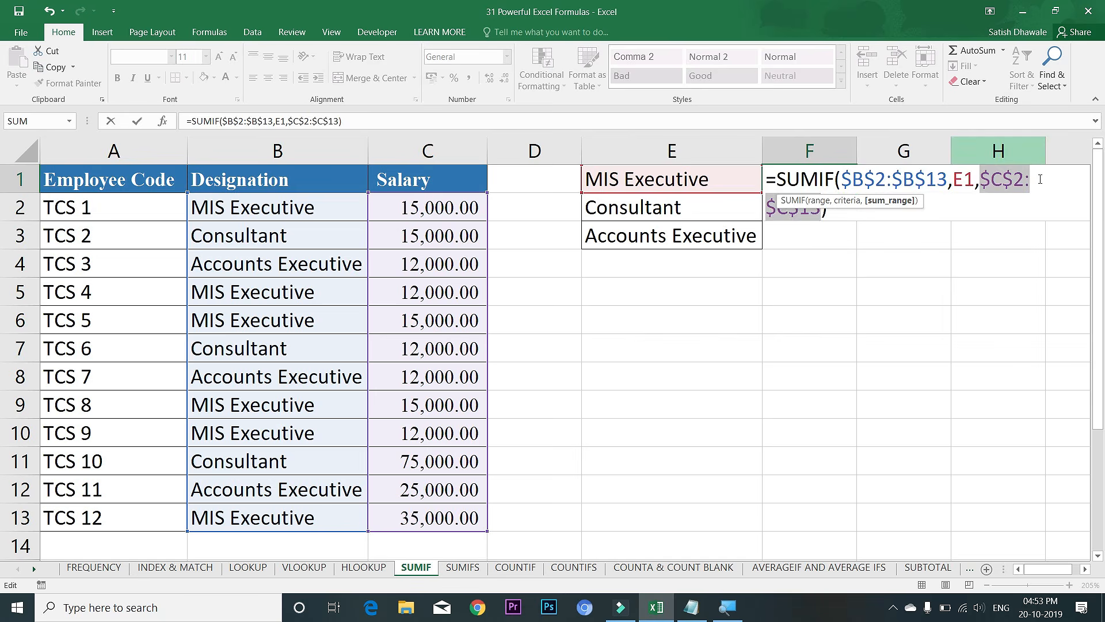
{"action": "key", "text": "Return"}
{"action": "left_click", "coordinate": [849, 180]}
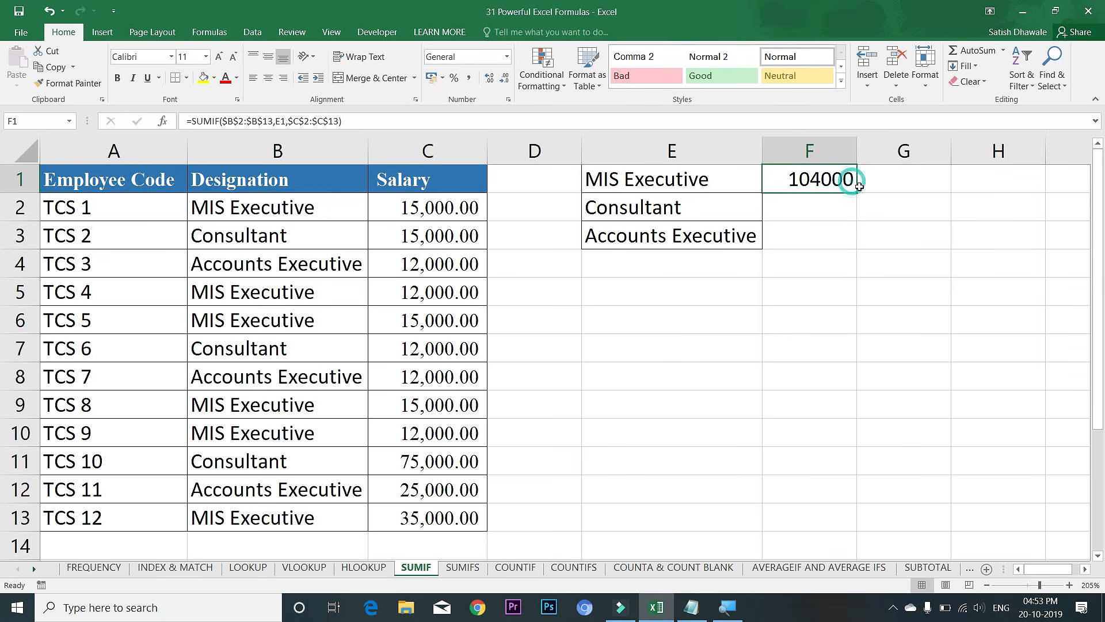
{"action": "left_click_drag", "start_coordinate": [855, 192], "coordinate": [844, 233]}
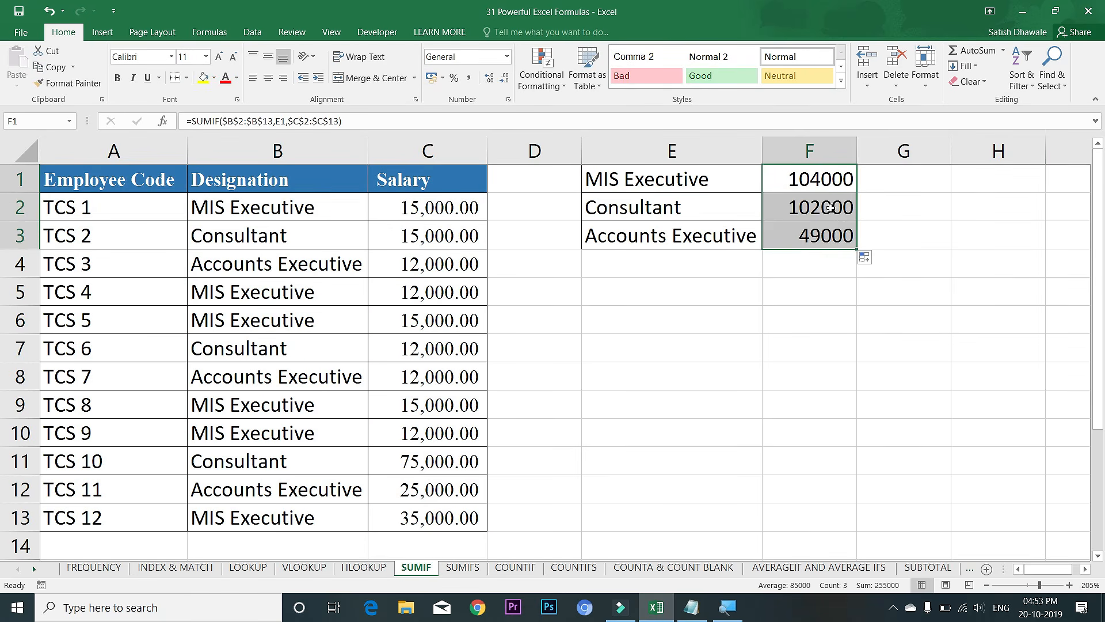
- Inspect the SUMIF formulas in F2 and F3 to check their ranges and criteria references
{"action": "double_click", "coordinate": [826, 210]}
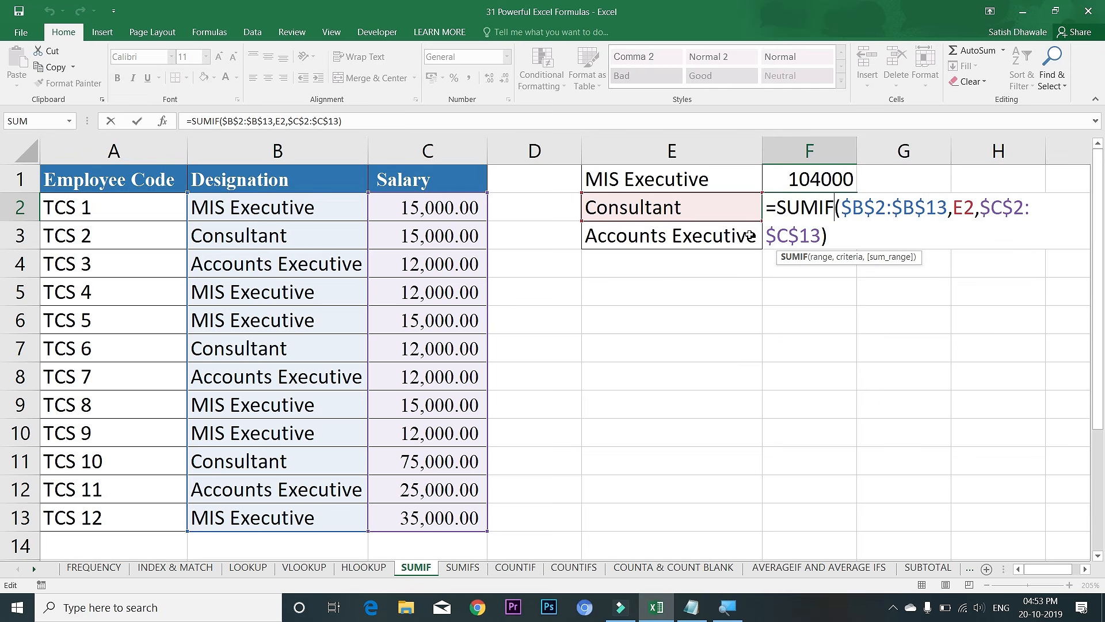
{"action": "key", "text": "Return"}
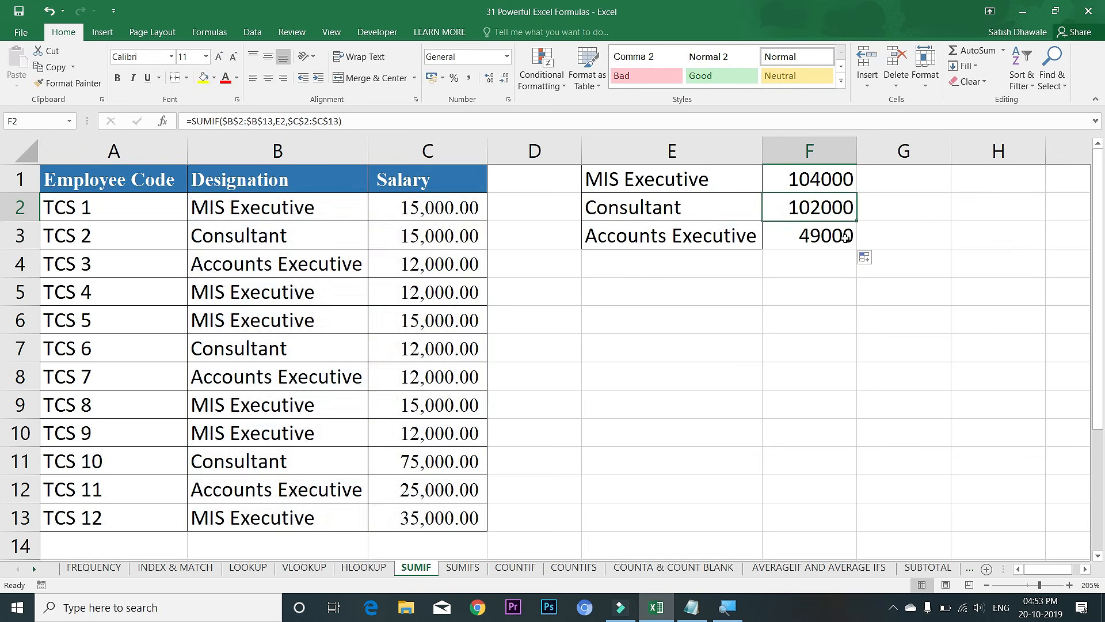
{"action": "double_click", "coordinate": [835, 237]}
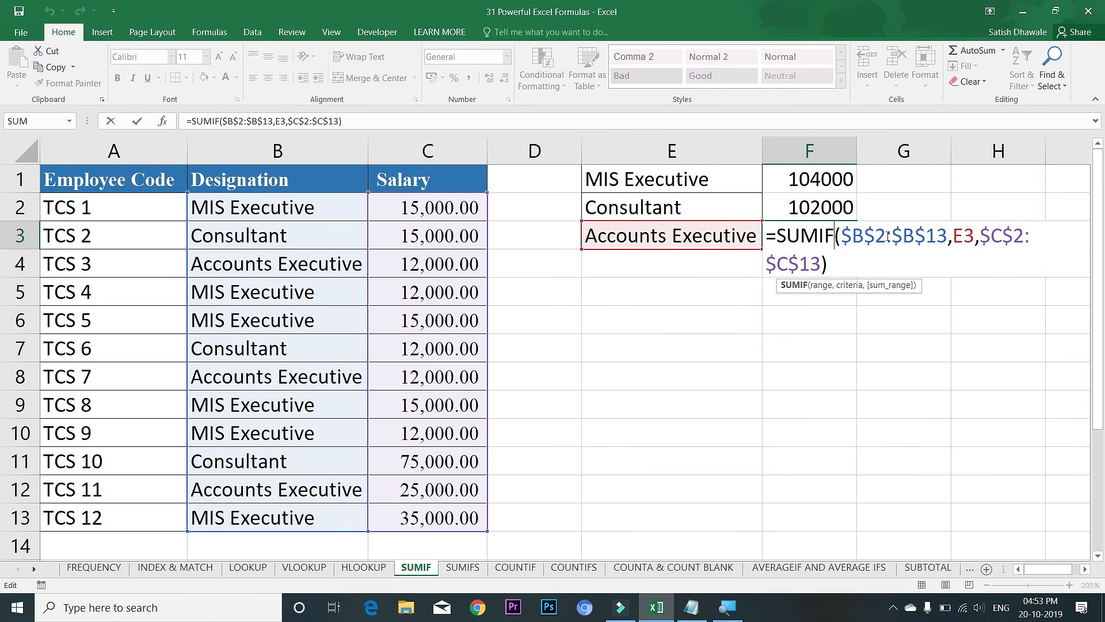
{"action": "left_click_drag", "start_coordinate": [842, 236], "coordinate": [947, 241]}
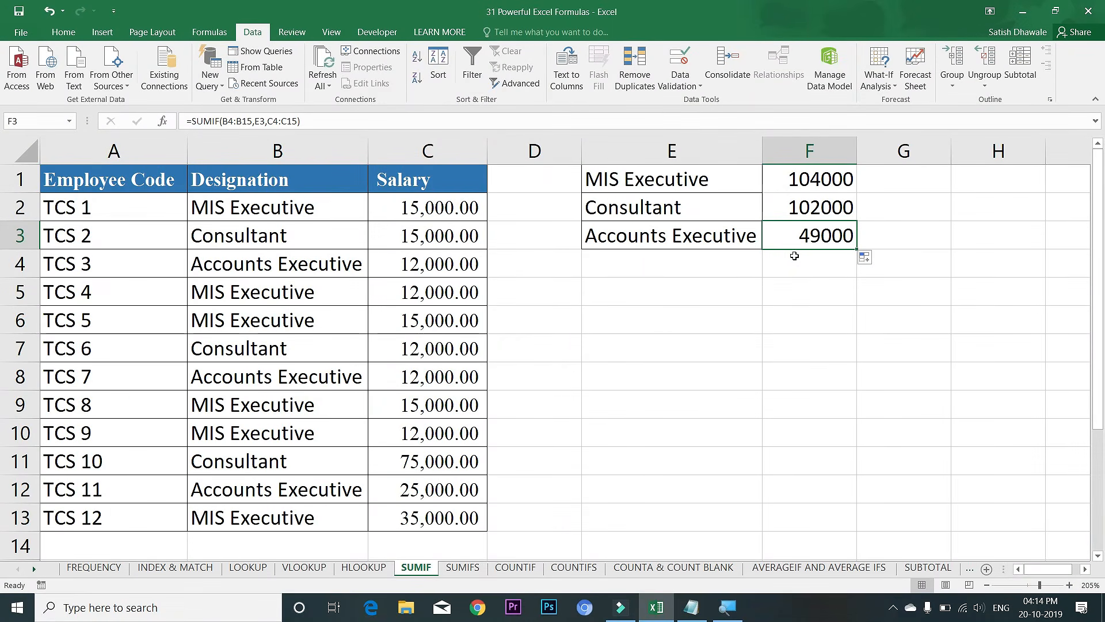
- Switch to the SUMIFS sheet and examine the transaction table and the Debit/Credit summary grid by transaction type
{"action": "left_click", "coordinate": [463, 568]}
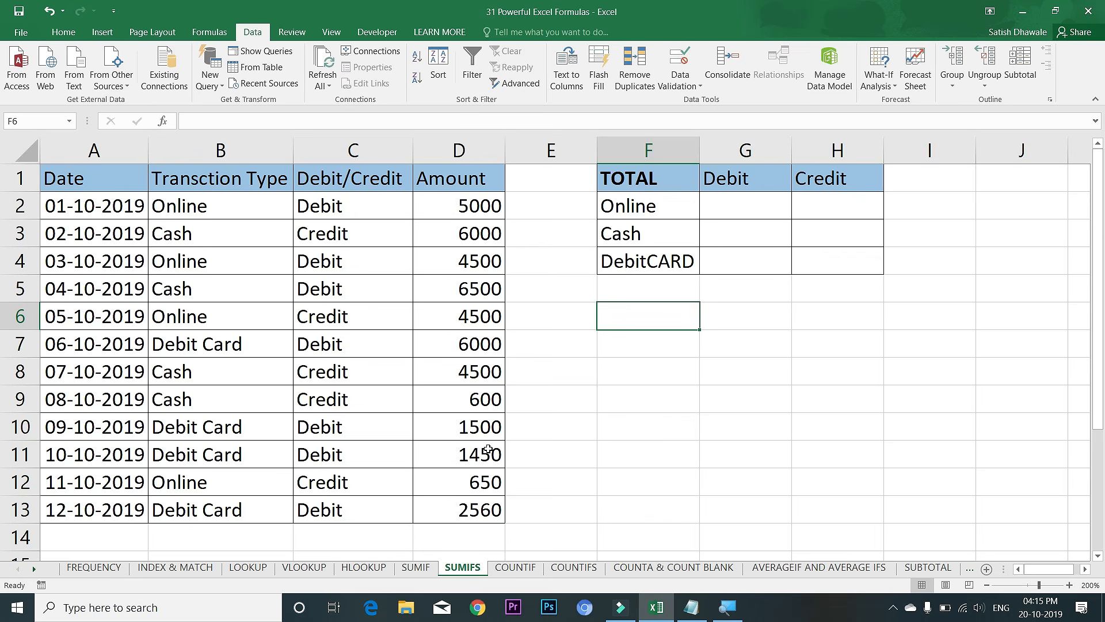
{"action": "left_click", "coordinate": [751, 203]}
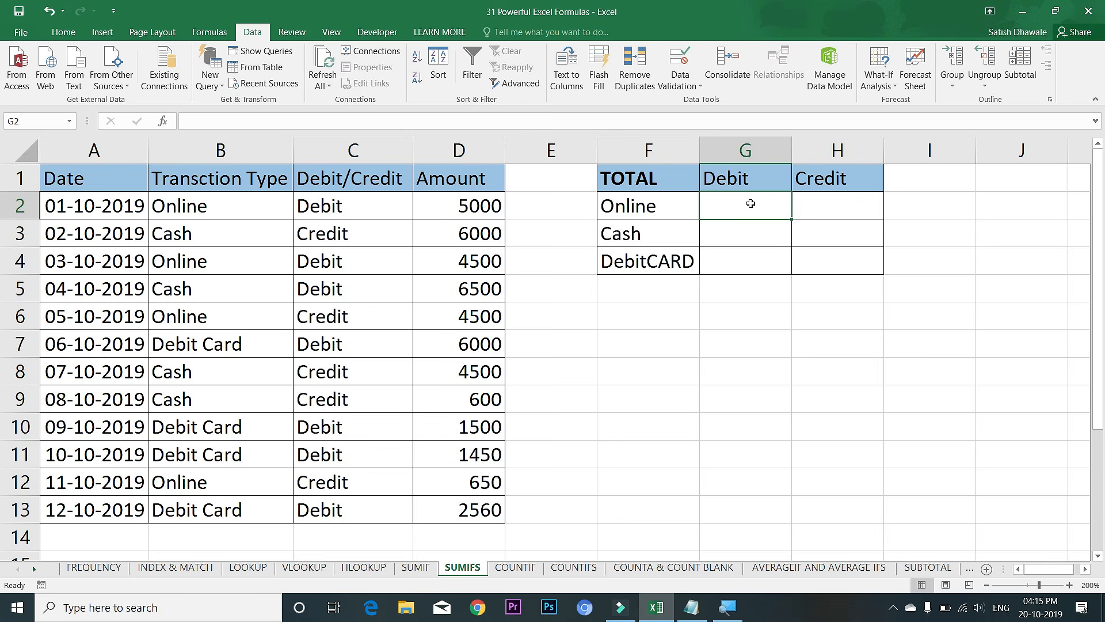
{"action": "left_click_drag", "start_coordinate": [421, 179], "coordinate": [67, 515]}
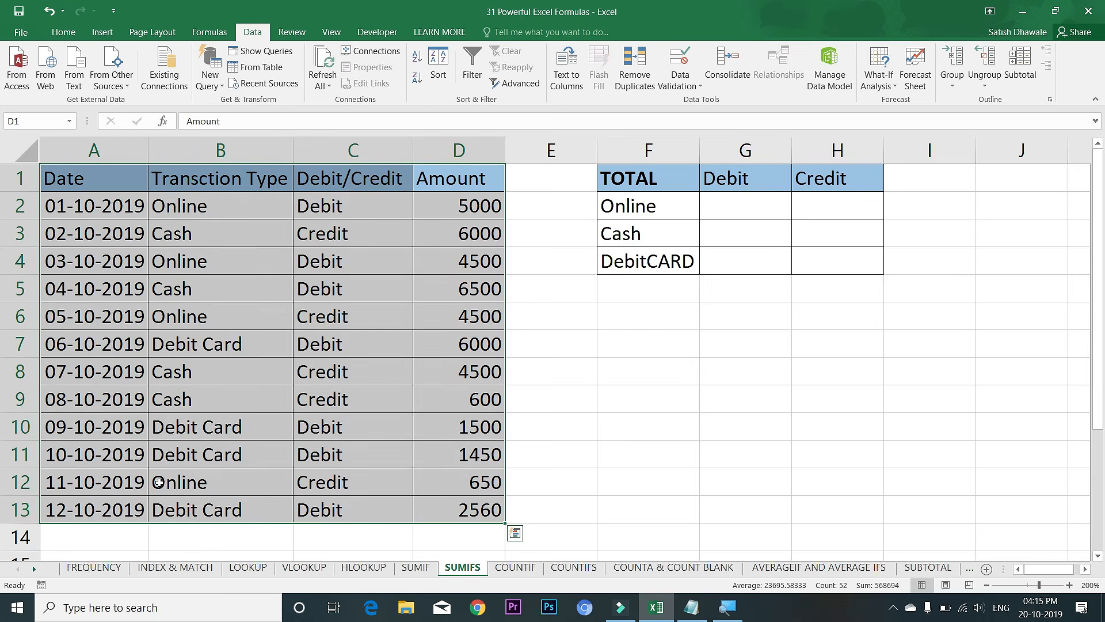
{"action": "left_click_drag", "start_coordinate": [357, 214], "coordinate": [352, 454]}
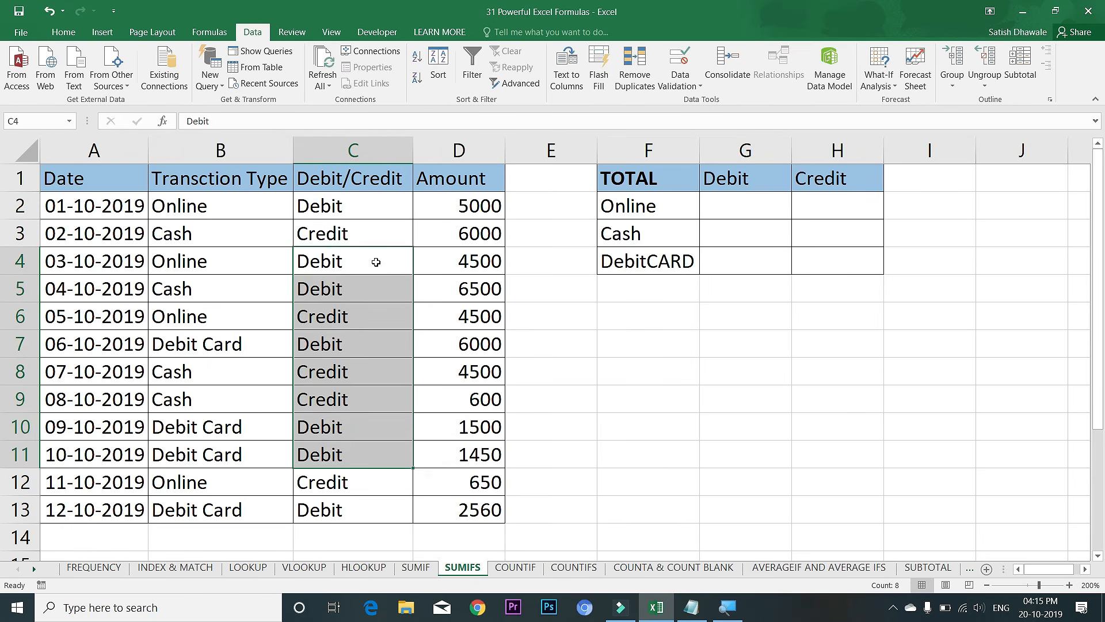
{"action": "left_click_drag", "start_coordinate": [775, 210], "coordinate": [748, 239]}
{"action": "left_click_drag", "start_coordinate": [830, 201], "coordinate": [830, 261]}
{"action": "left_click_drag", "start_coordinate": [757, 204], "coordinate": [757, 266]}
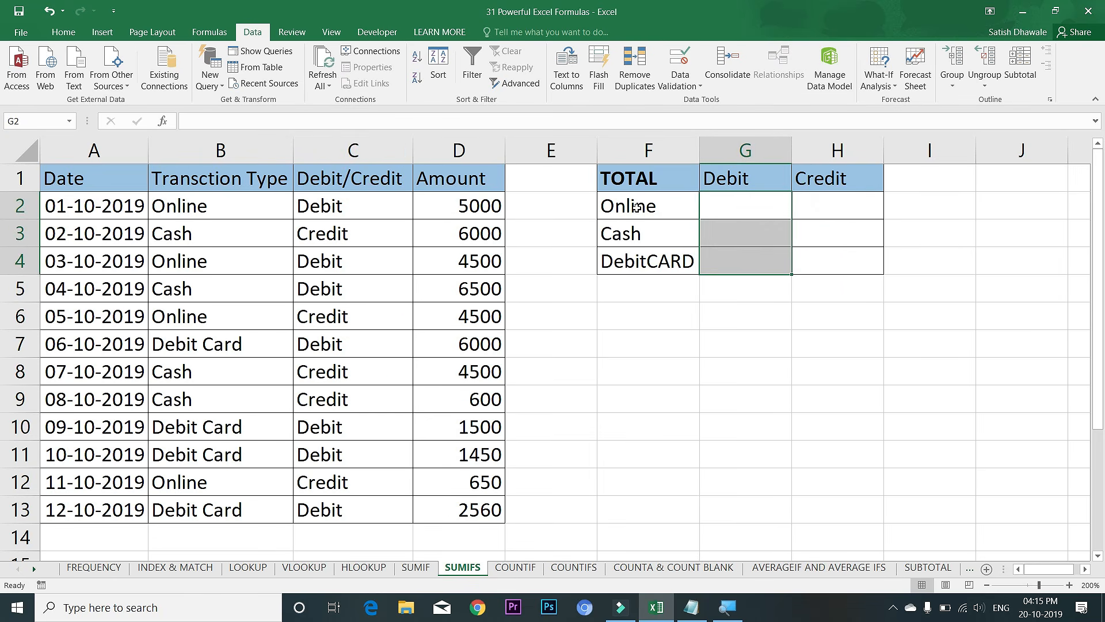
{"action": "left_click_drag", "start_coordinate": [154, 217], "coordinate": [210, 514]}
{"action": "left_click", "coordinate": [648, 236]}
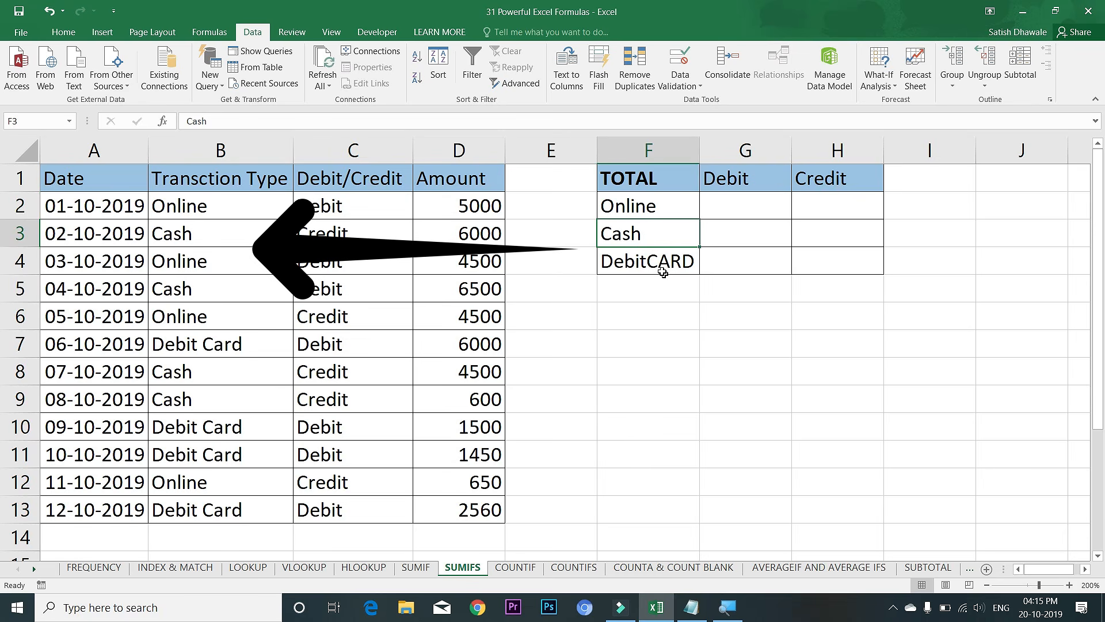
- Correct the label in F4 to "Debit CARD" and widen column F slightly to fit it
{"action": "left_click", "coordinate": [649, 261]}
{"action": "double_click", "coordinate": [649, 262]}
{"action": "key", "text": "Return"}
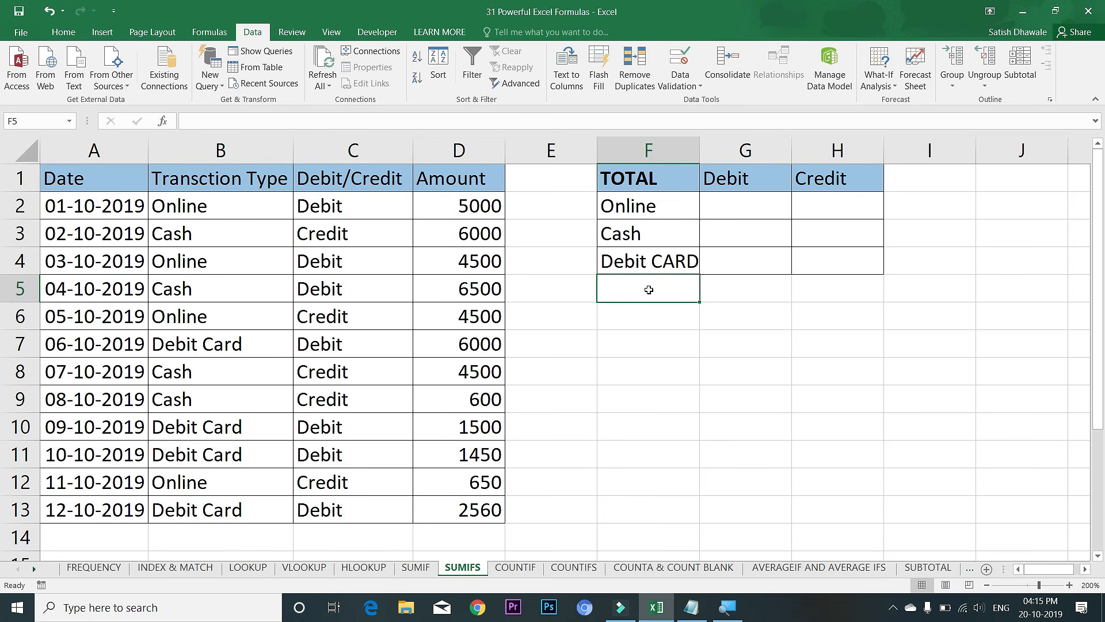
{"action": "left_click_drag", "start_coordinate": [701, 148], "coordinate": [705, 148]}
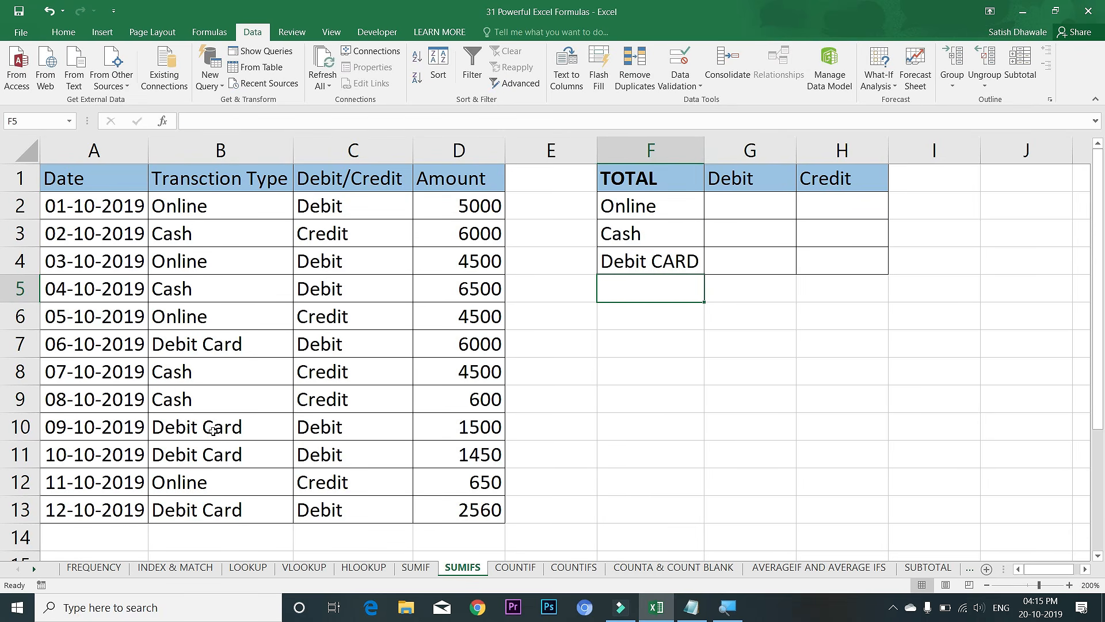
- Compare the Debit Card entries in column B with the labels in F2:F4 and review the summary cells beside them
{"action": "left_click_drag", "start_coordinate": [212, 429], "coordinate": [218, 482]}
{"action": "left_click", "coordinate": [231, 456]}
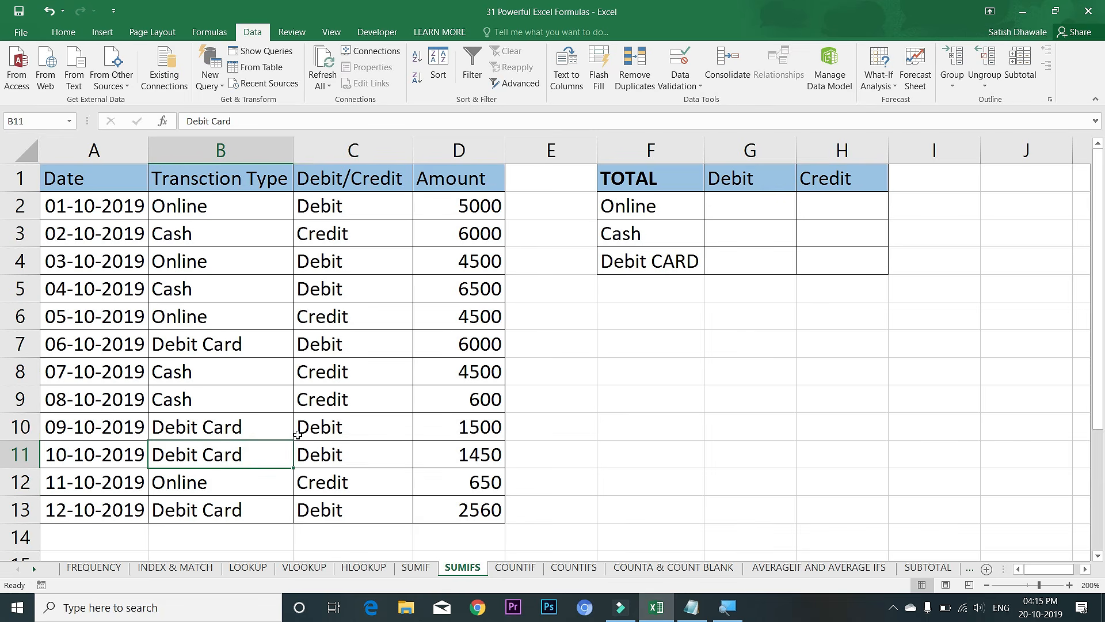
{"action": "left_click", "coordinate": [648, 262]}
{"action": "left_click_drag", "start_coordinate": [659, 202], "coordinate": [688, 268]}
{"action": "left_click_drag", "start_coordinate": [739, 214], "coordinate": [849, 279]}
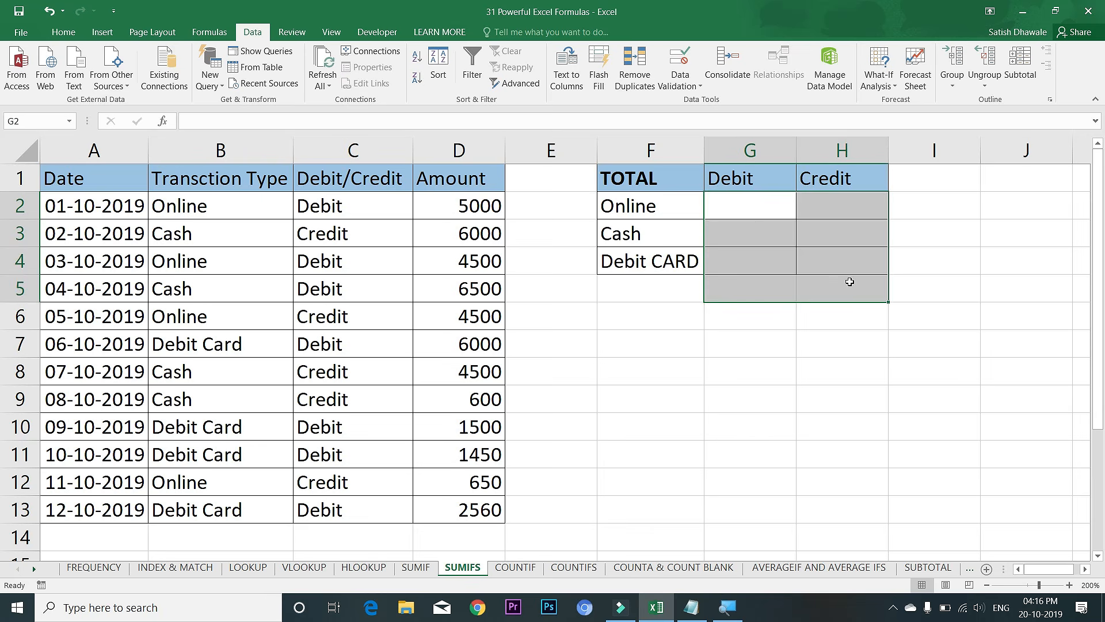
{"action": "left_click", "coordinate": [844, 280]}
- Begin a SUMIFS formula in G2 with the amounts D2:D13 as the sum range
{"action": "left_click", "coordinate": [758, 202]}
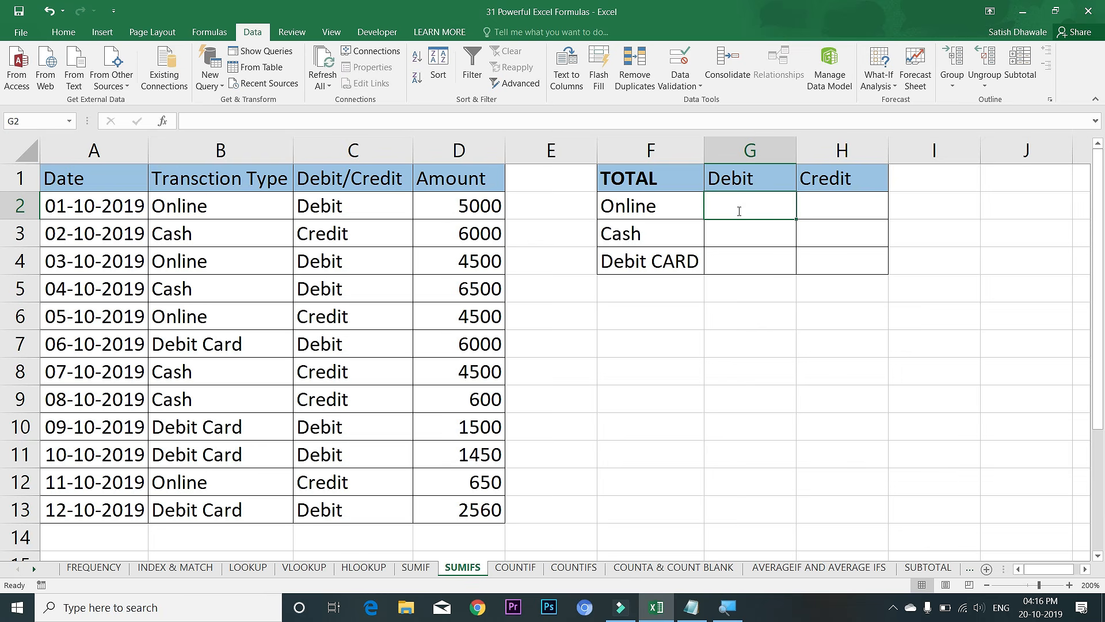
{"action": "type", "text": "="}
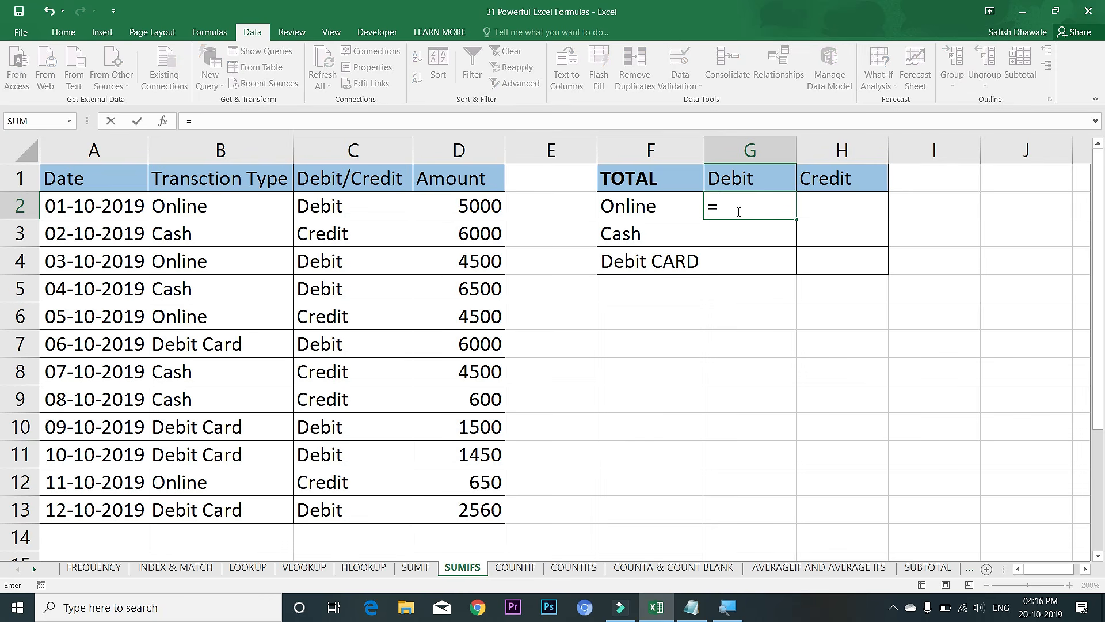
{"action": "type", "text": "SUMIF"}
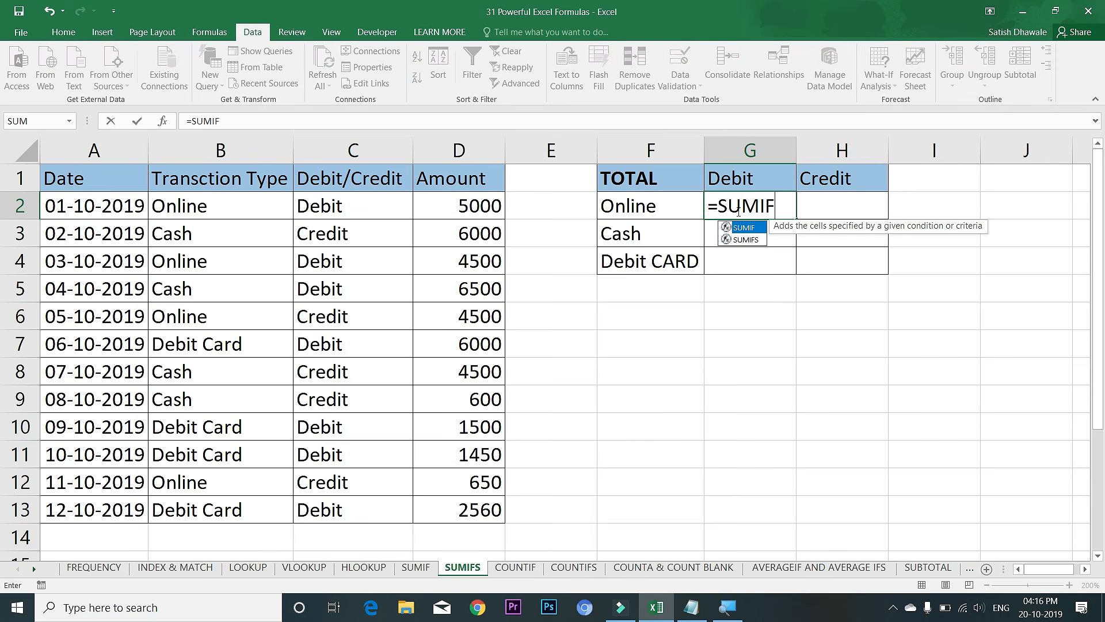
{"action": "key", "text": "Down"}
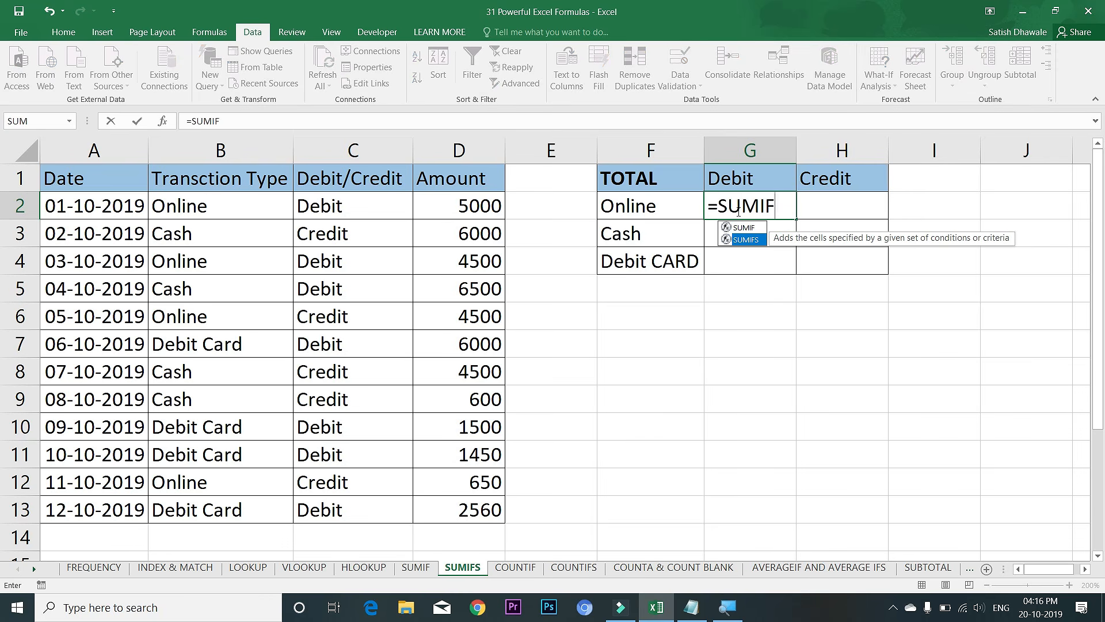
{"action": "key", "text": "Tab"}
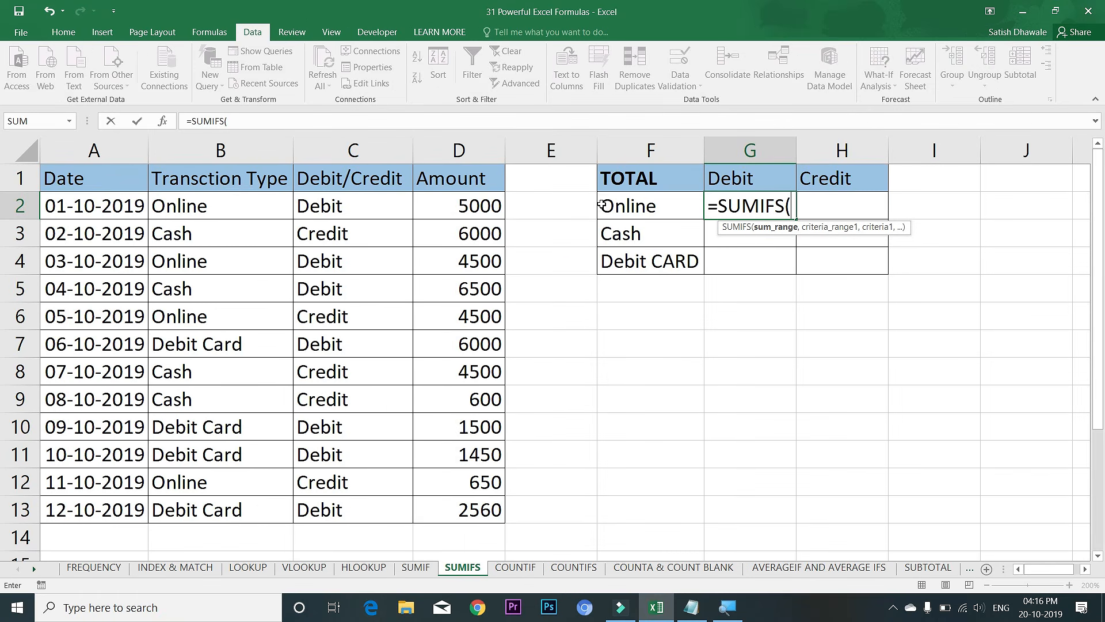
{"action": "left_click_drag", "start_coordinate": [487, 209], "coordinate": [486, 510]}
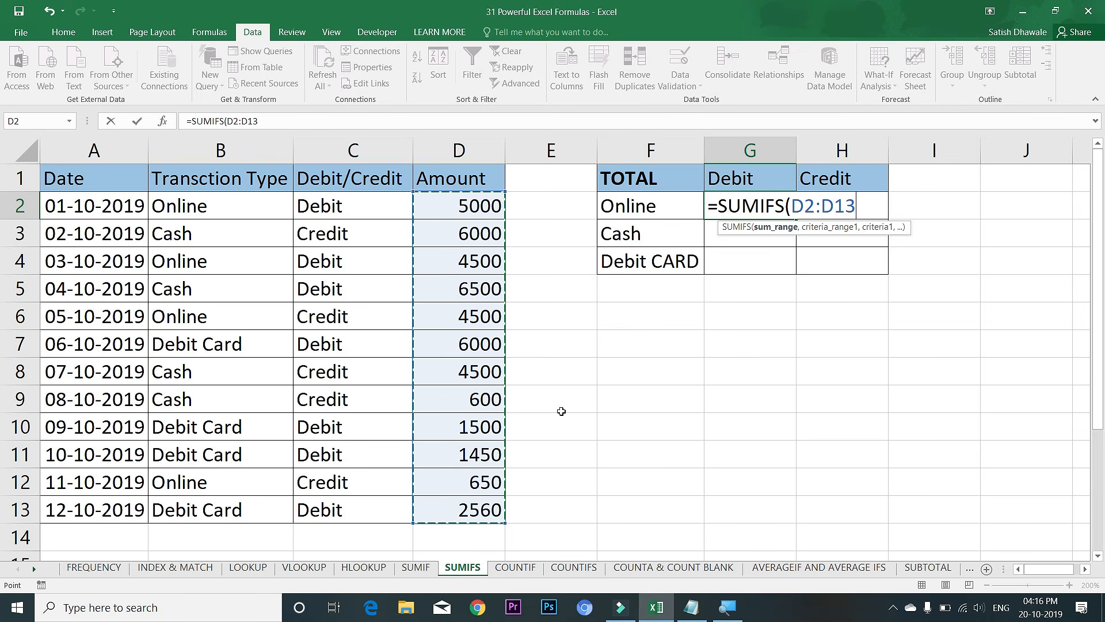
{"action": "type", "text": ","}
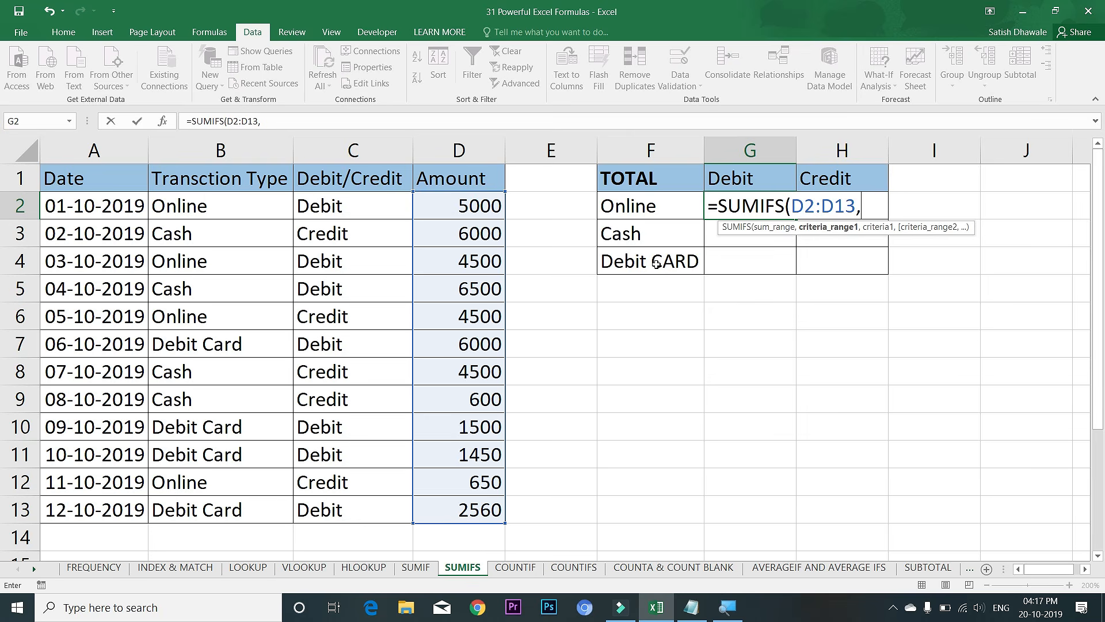
- Add the transaction types B2:B13 as the first criteria range and F2 as its criteria in the G2 formula
{"action": "left_click_drag", "start_coordinate": [228, 206], "coordinate": [230, 507]}
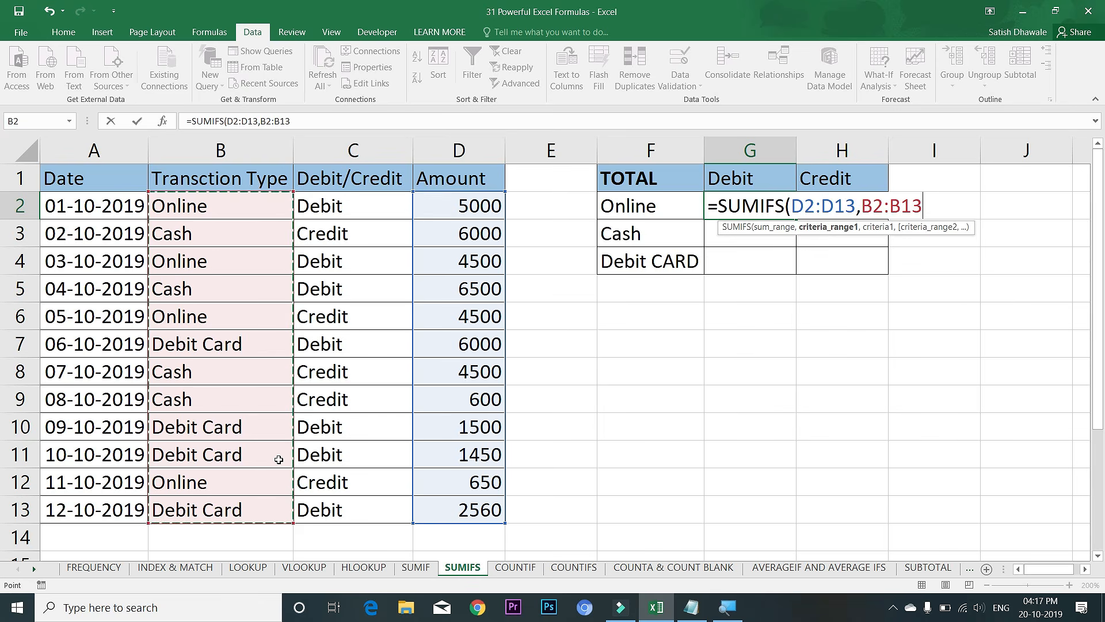
{"action": "type", "text": ","}
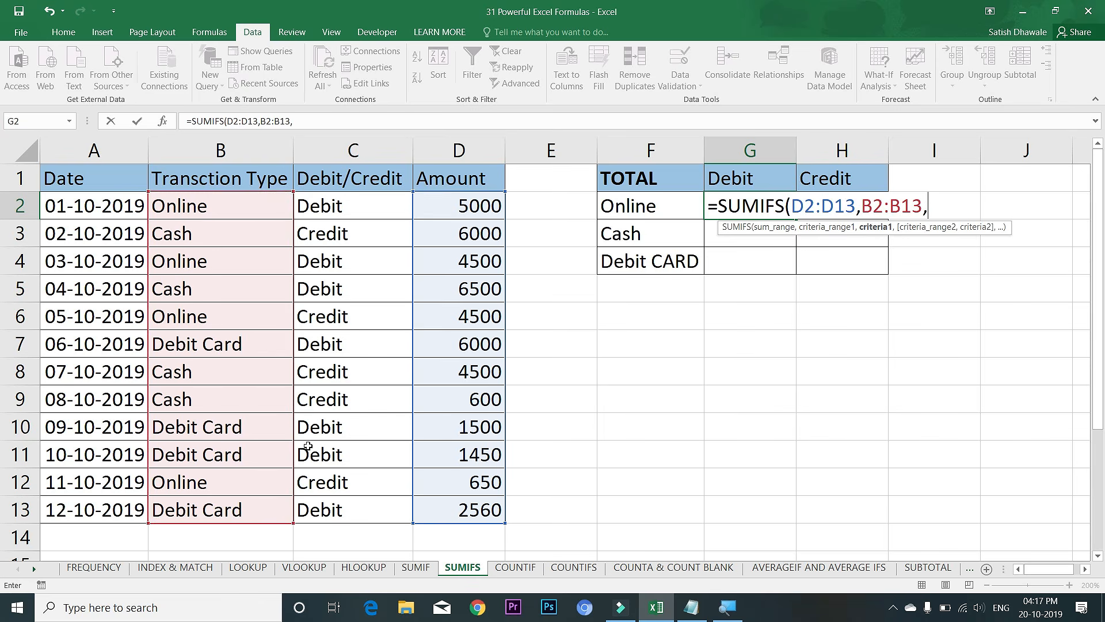
{"action": "left_click", "coordinate": [661, 212]}
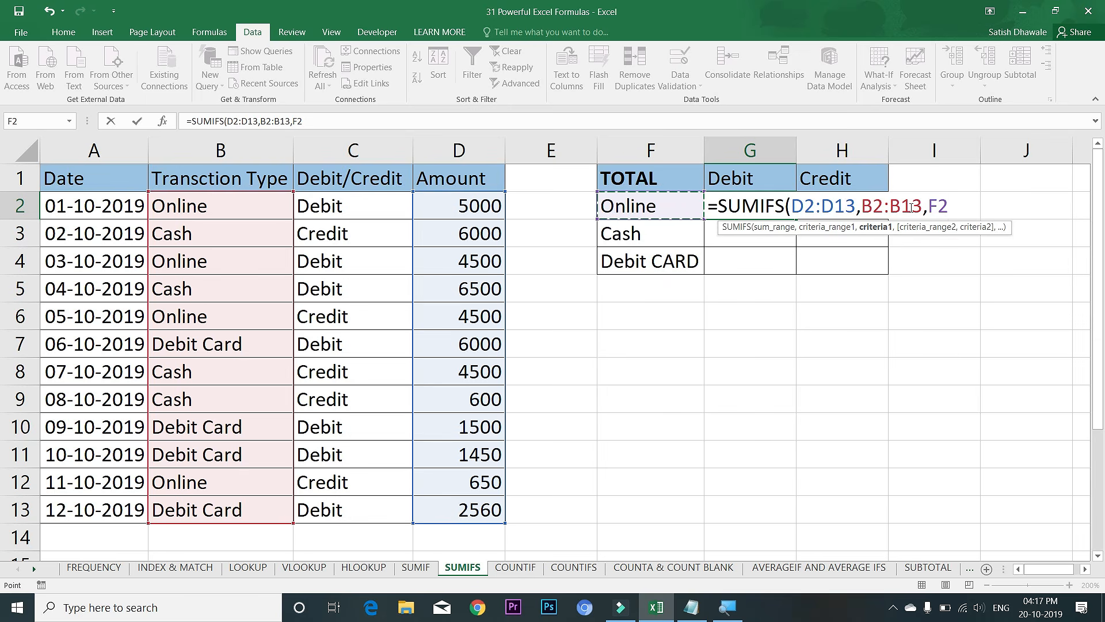
{"action": "type", "text": ","}
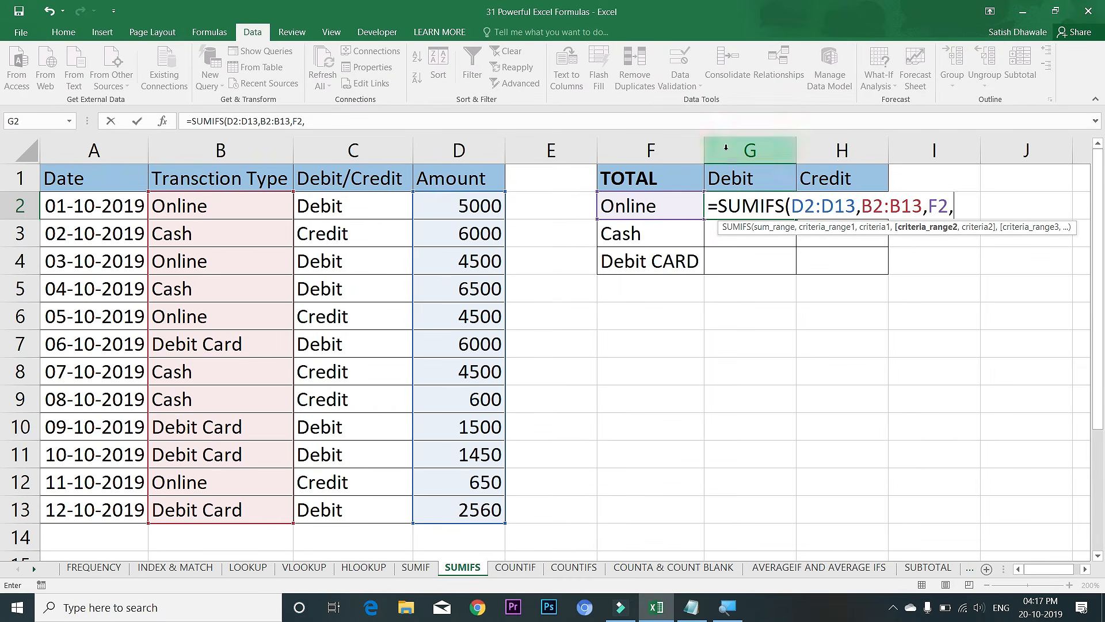
- Complete the G2 SUMIFS formula with C2:C13 as the second criteria range and G1 as its criteria
{"action": "left_click_drag", "start_coordinate": [383, 208], "coordinate": [381, 498]}
{"action": "type", "text": ","}
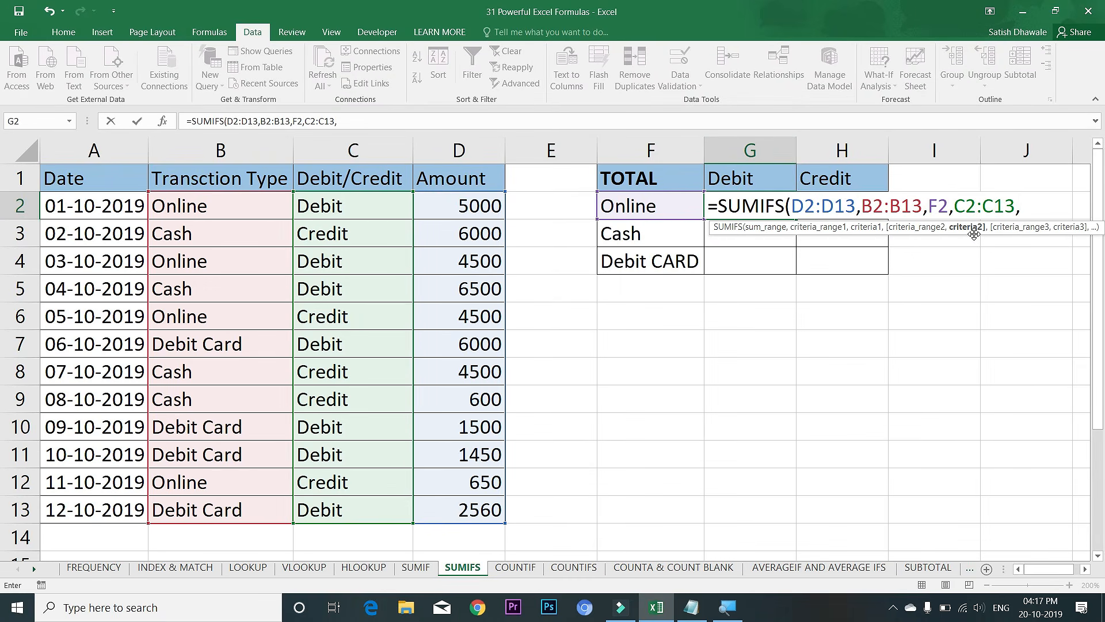
{"action": "left_click", "coordinate": [730, 182]}
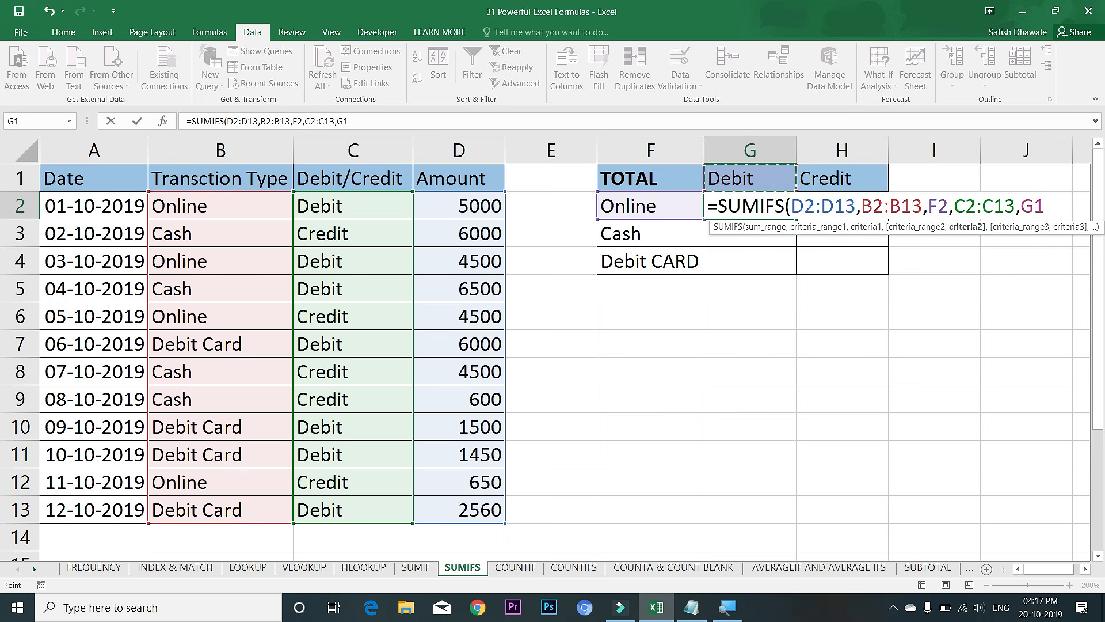
{"action": "key", "text": "Return"}
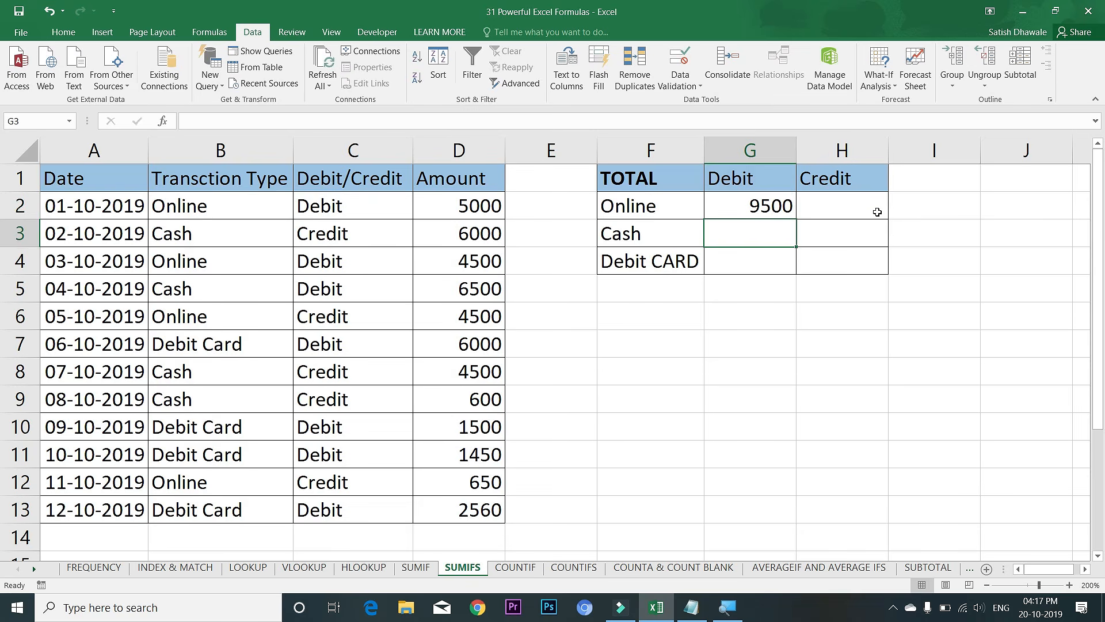
- Check the G2 total against the Online rows in the transaction table, comparing their Debit/Credit entries and amounts
{"action": "left_click", "coordinate": [767, 210]}
{"action": "left_click", "coordinate": [375, 209]}
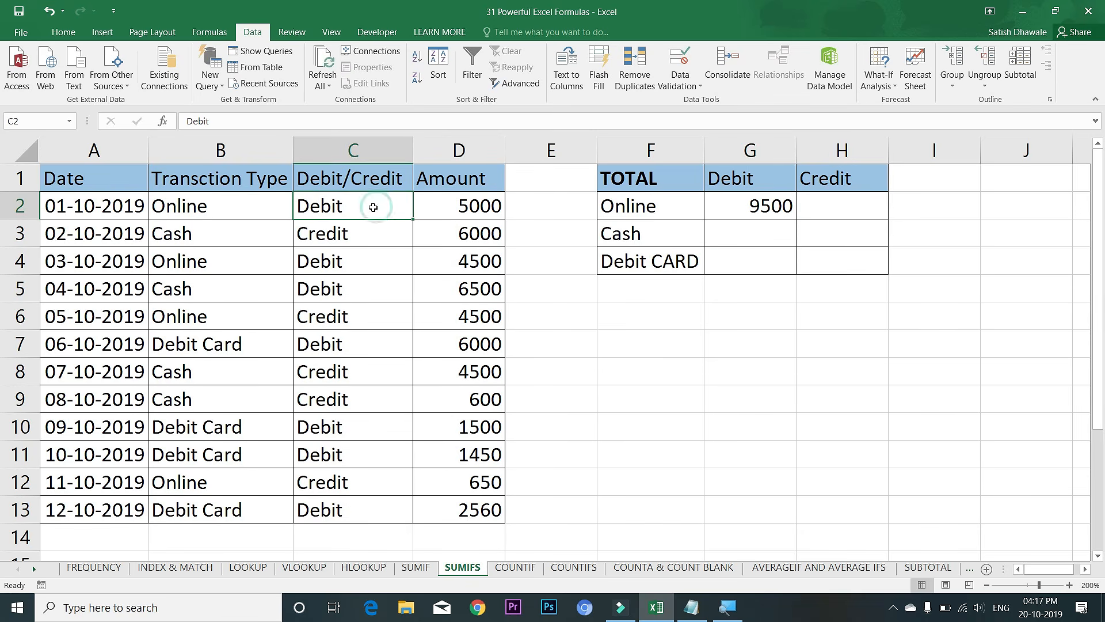
{"action": "left_click_drag", "start_coordinate": [332, 204], "coordinate": [420, 205]}
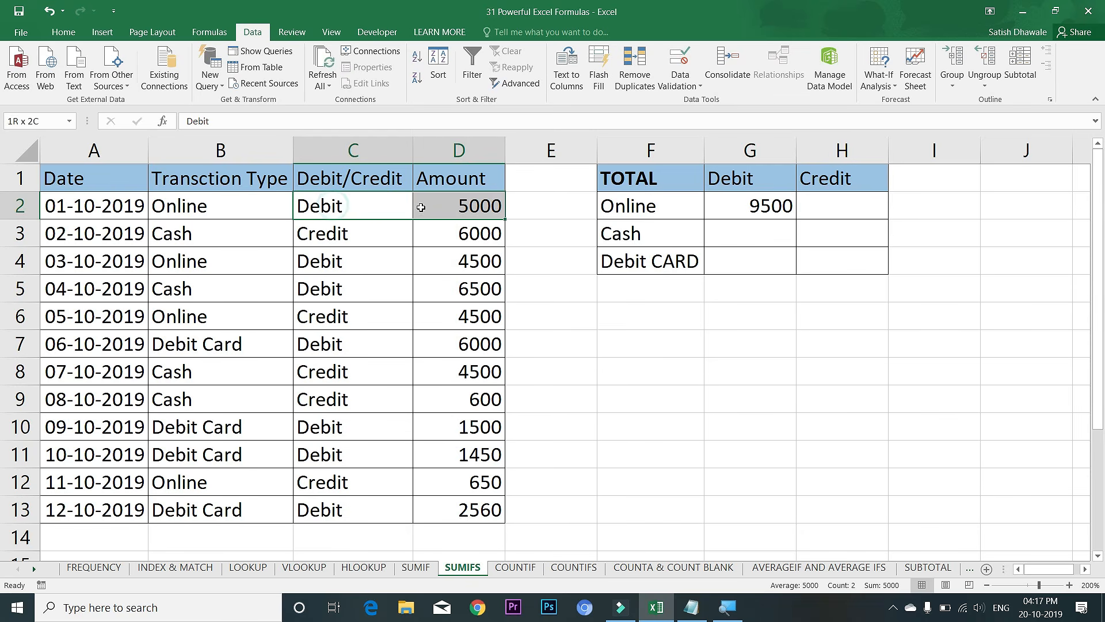
{"action": "left_click", "coordinate": [387, 205]}
{"action": "left_click", "coordinate": [228, 207]}
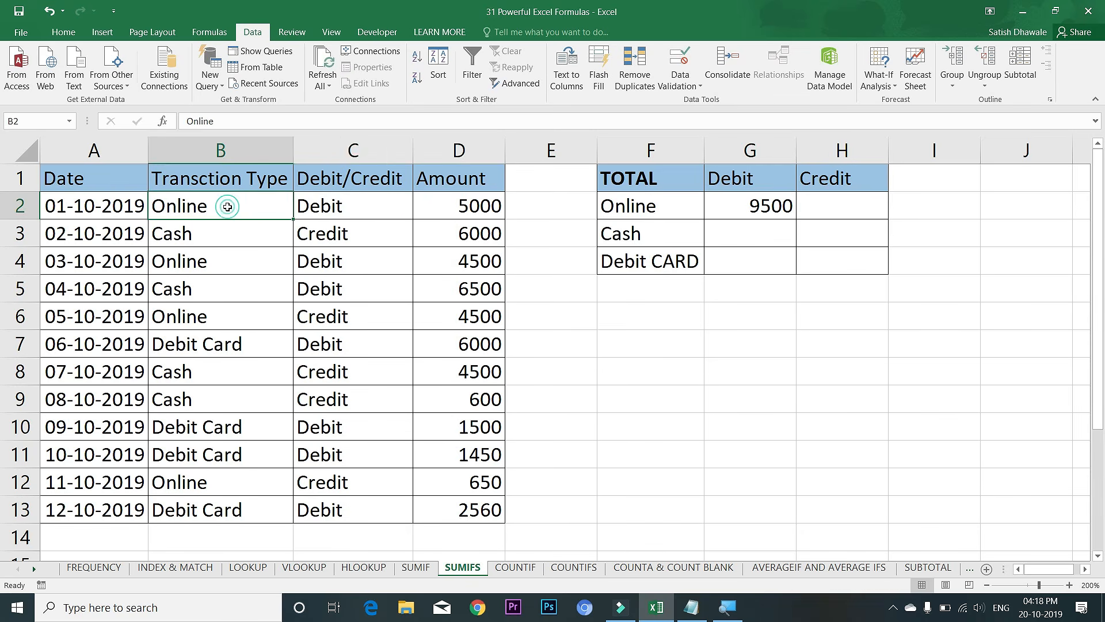
{"action": "left_click", "coordinate": [443, 202]}
{"action": "left_click", "coordinate": [253, 206]}
{"action": "left_click_drag", "start_coordinate": [355, 205], "coordinate": [462, 211]}
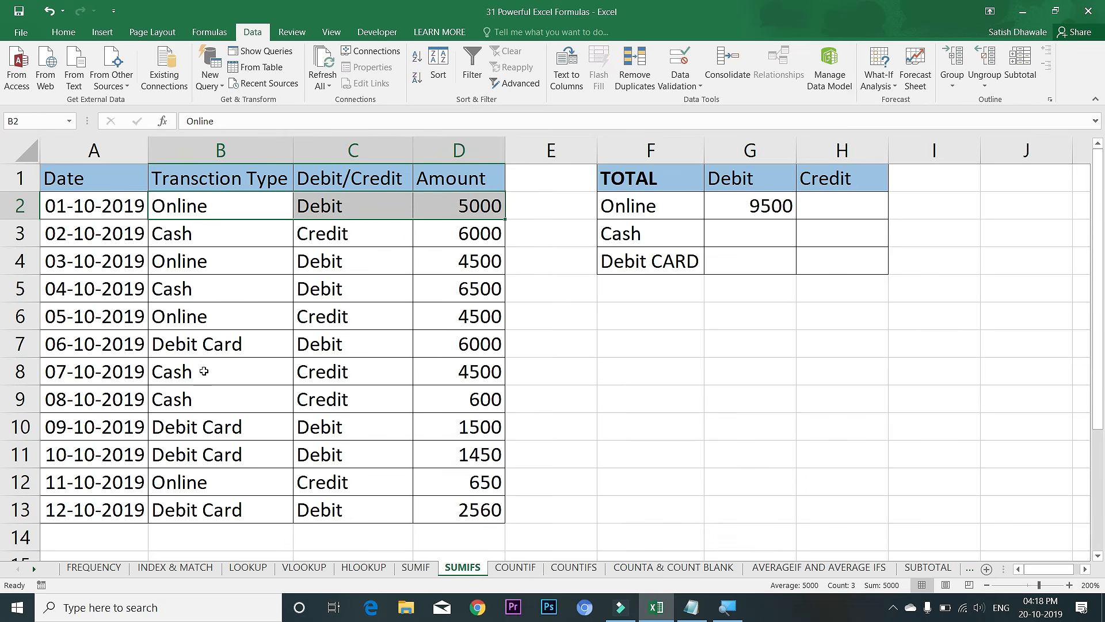
{"action": "left_click", "coordinate": [218, 479]}
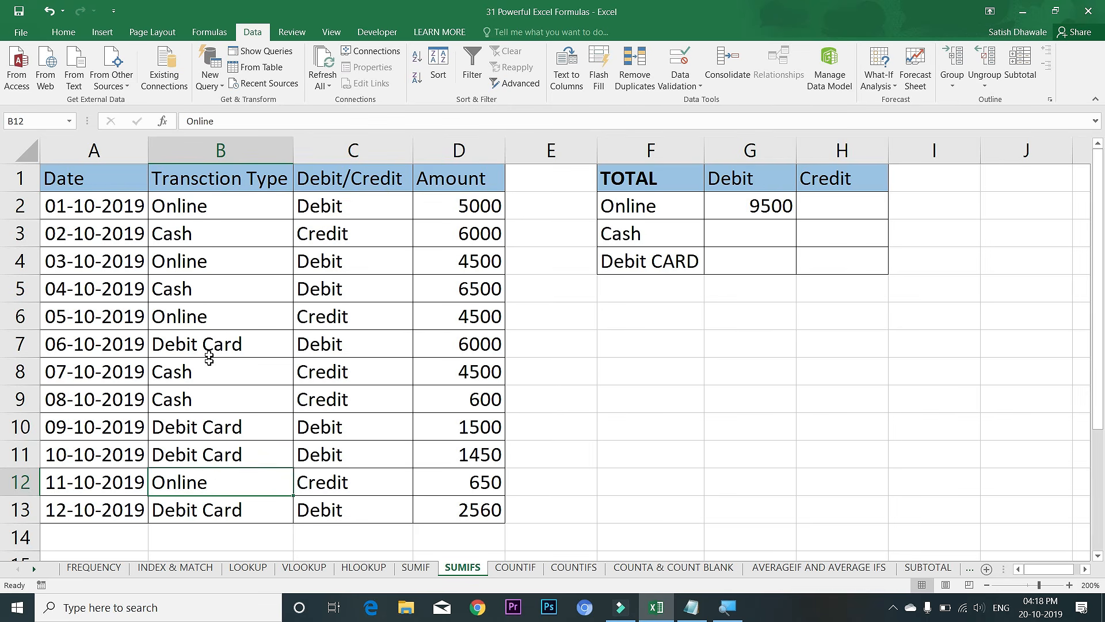
{"action": "left_click", "coordinate": [210, 319]}
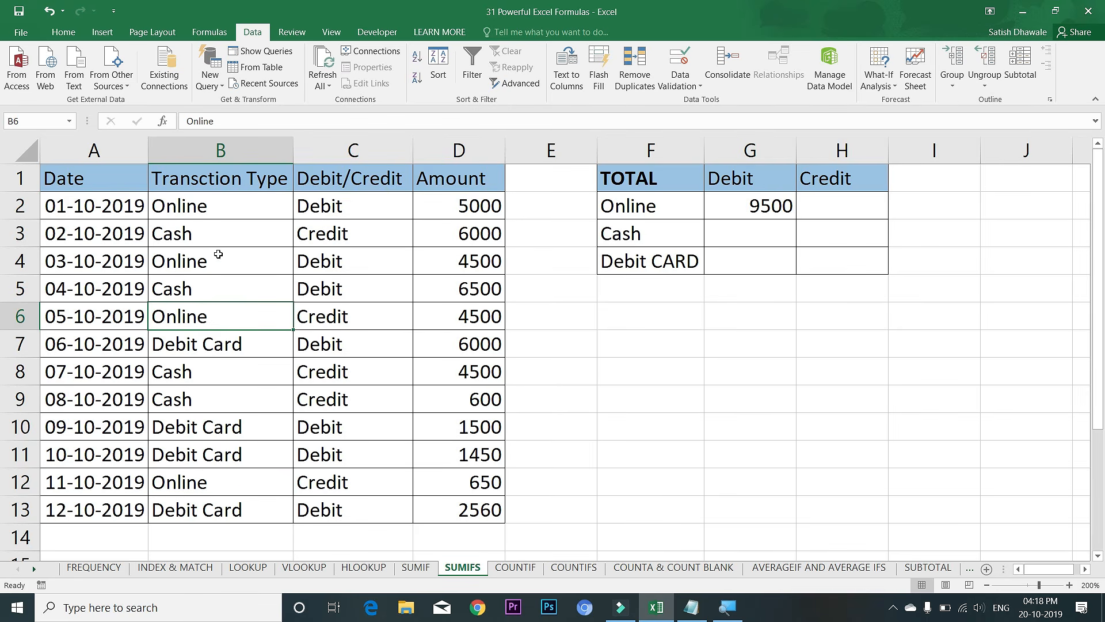
{"action": "left_click_drag", "start_coordinate": [218, 254], "coordinate": [360, 254]}
{"action": "left_click", "coordinate": [439, 254]}
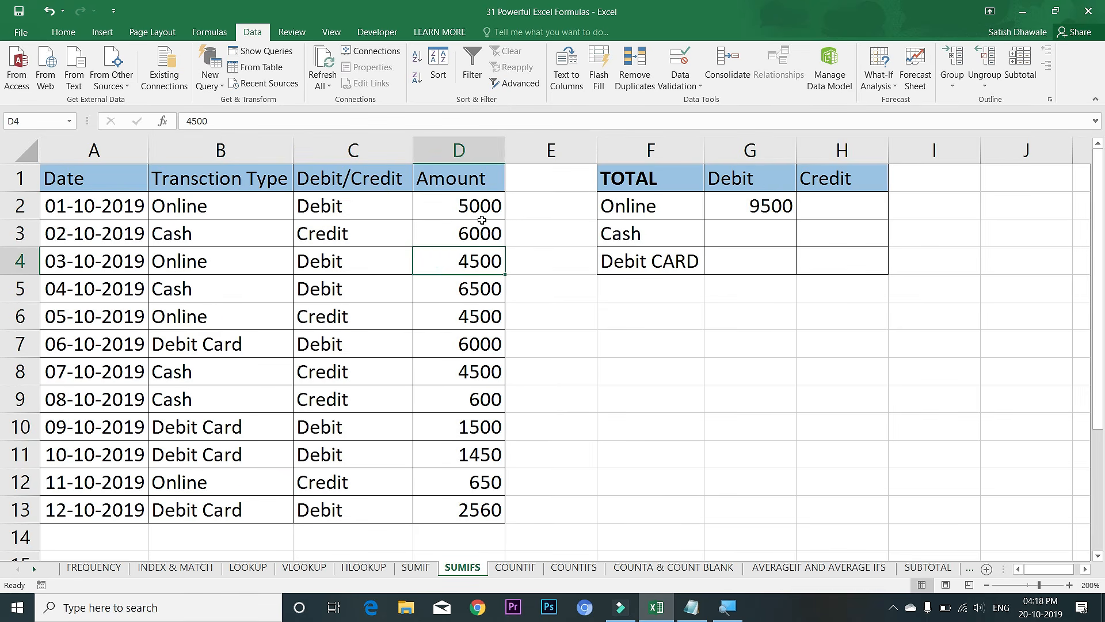
- Make the G2 SUMIFS sum range and both criteria ranges absolute: $D$2:$D$13, $B$2:$B$13 and $C$2:$C$13
{"action": "left_click", "coordinate": [730, 207]}
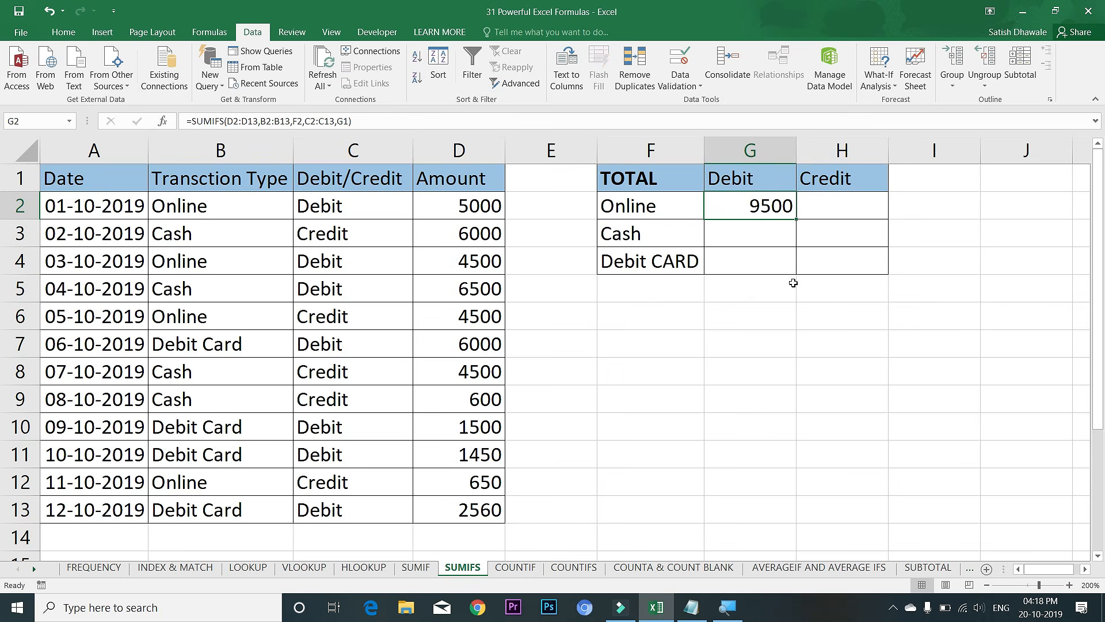
{"action": "double_click", "coordinate": [776, 205]}
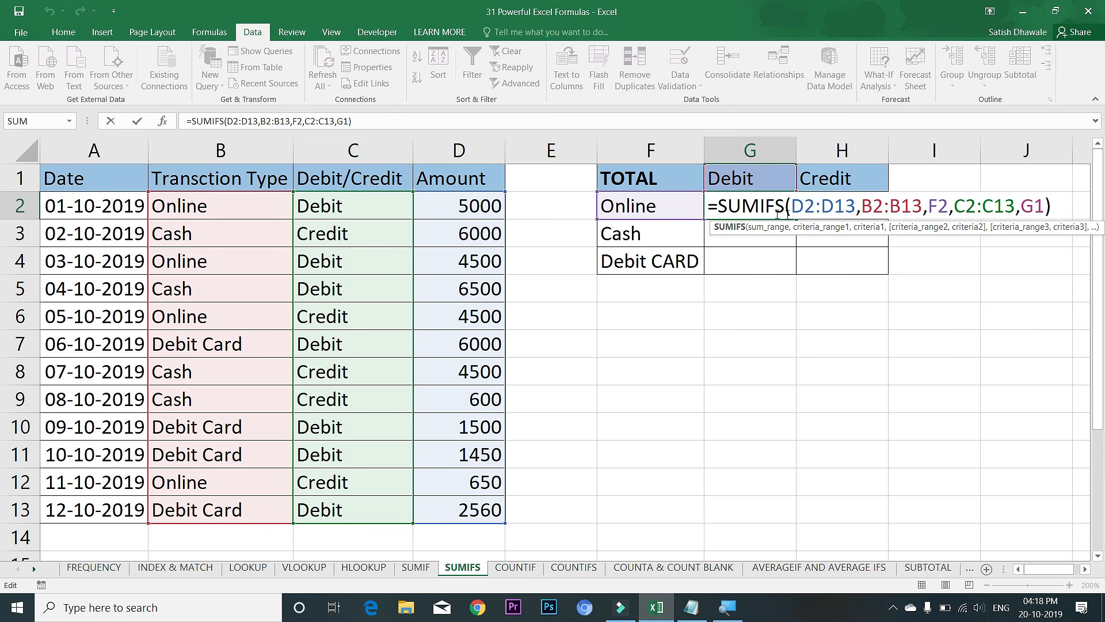
{"action": "left_click_drag", "start_coordinate": [857, 207], "coordinate": [789, 206]}
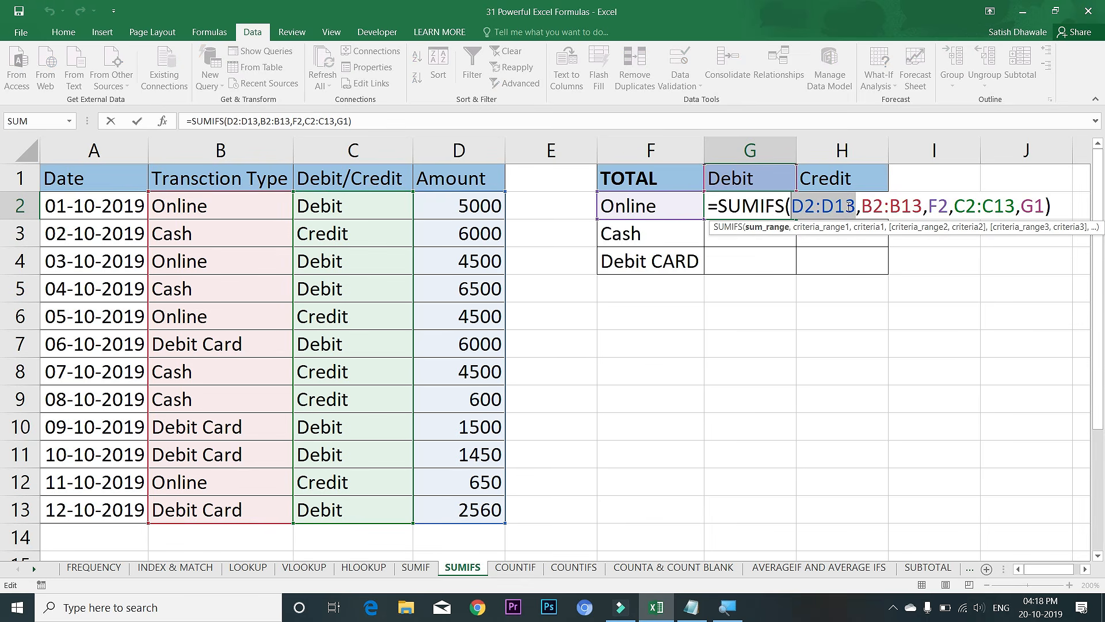
{"action": "key", "text": "F4"}
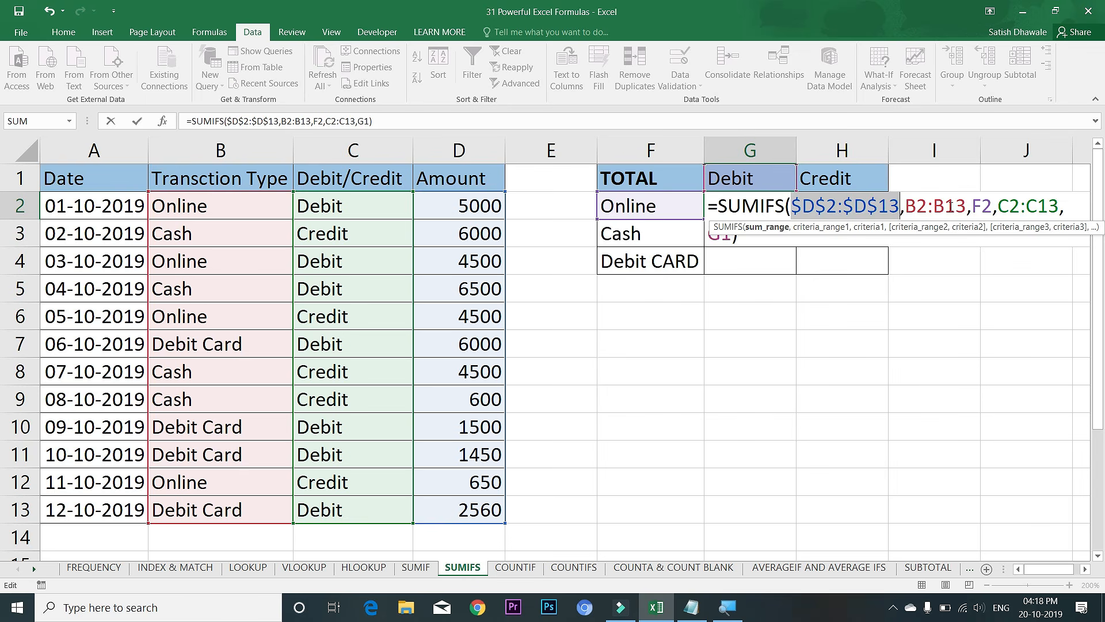
{"action": "left_click_drag", "start_coordinate": [968, 206], "coordinate": [906, 208]}
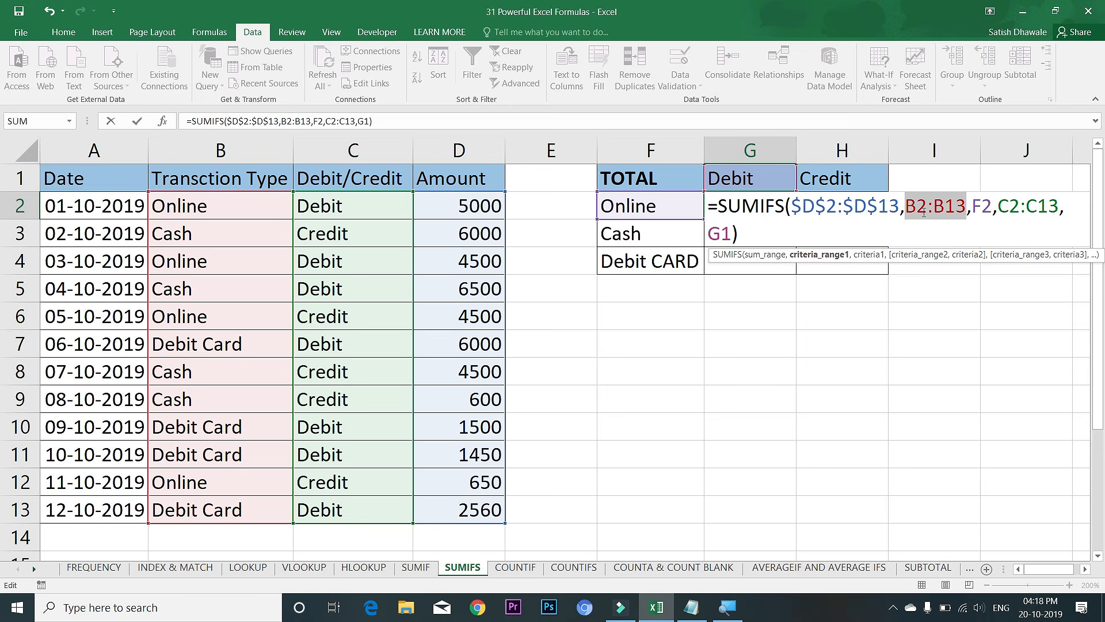
{"action": "key", "text": "F4"}
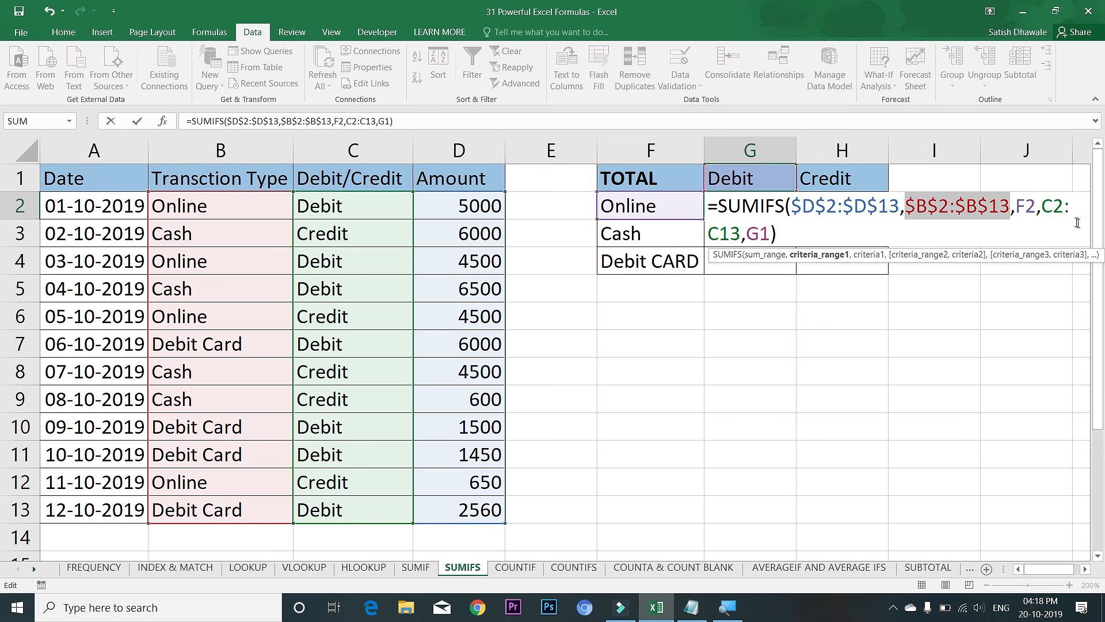
{"action": "left_click_drag", "start_coordinate": [1042, 205], "coordinate": [741, 233]}
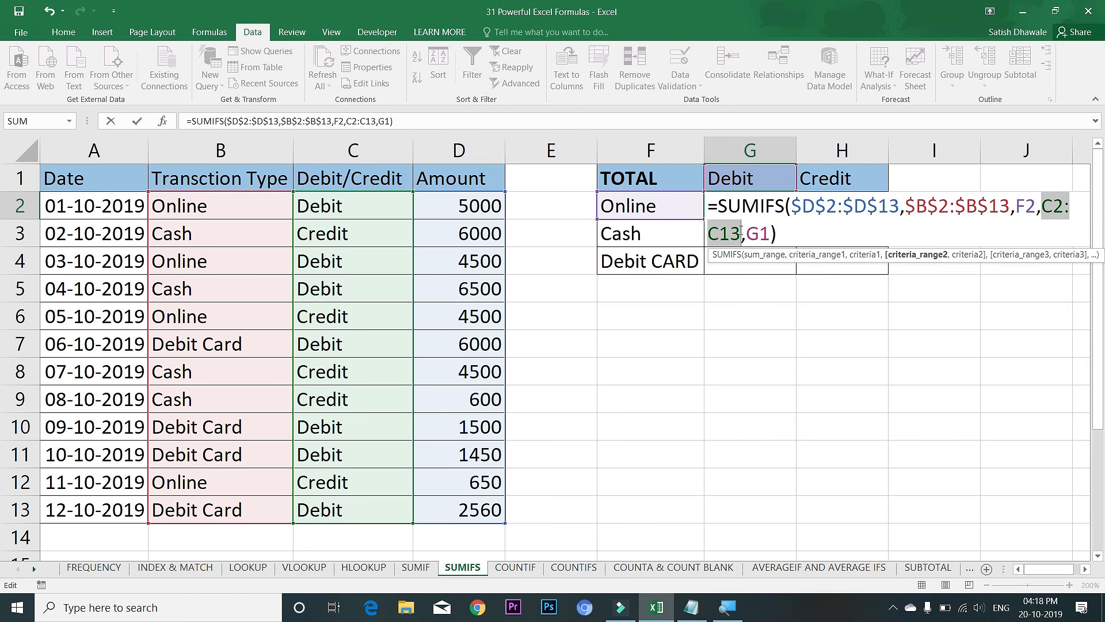
{"action": "key", "text": "F4"}
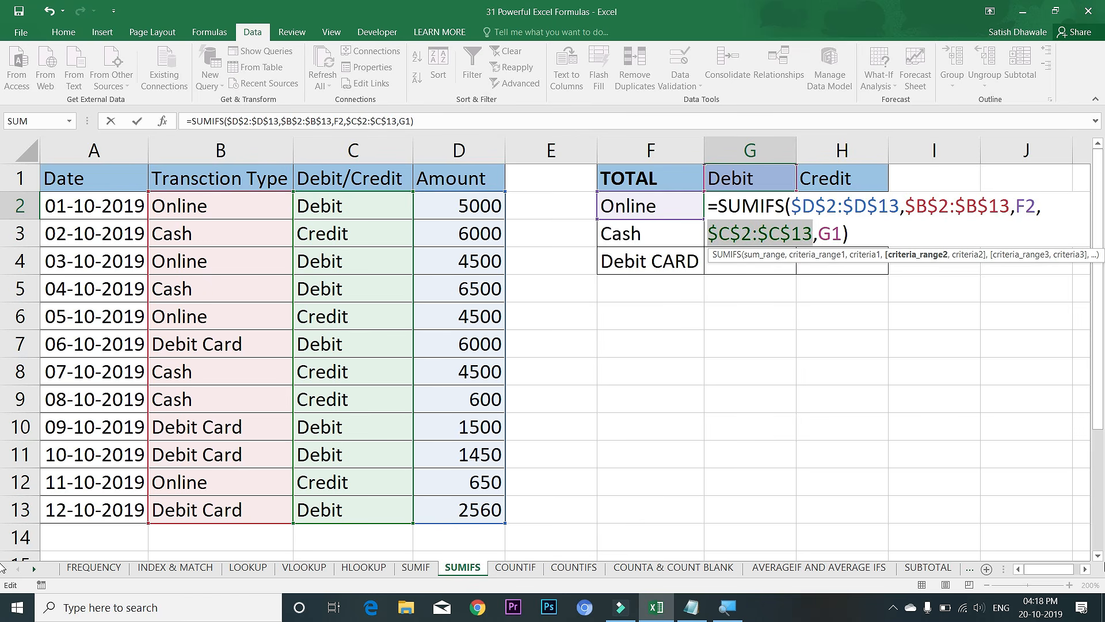
- Lock the column of the first criteria reference in the G2 formula as $F2
{"action": "left_click", "coordinate": [1085, 568]}
{"action": "left_click", "coordinate": [1085, 569]}
{"action": "left_click", "coordinate": [1085, 569]}
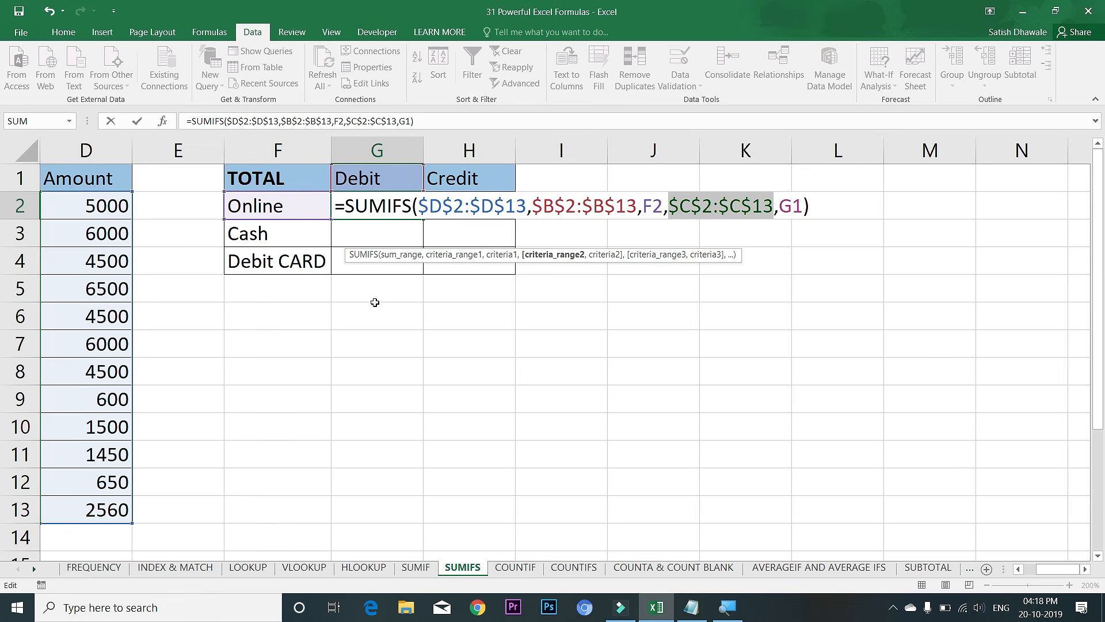
{"action": "double_click", "coordinate": [651, 206]}
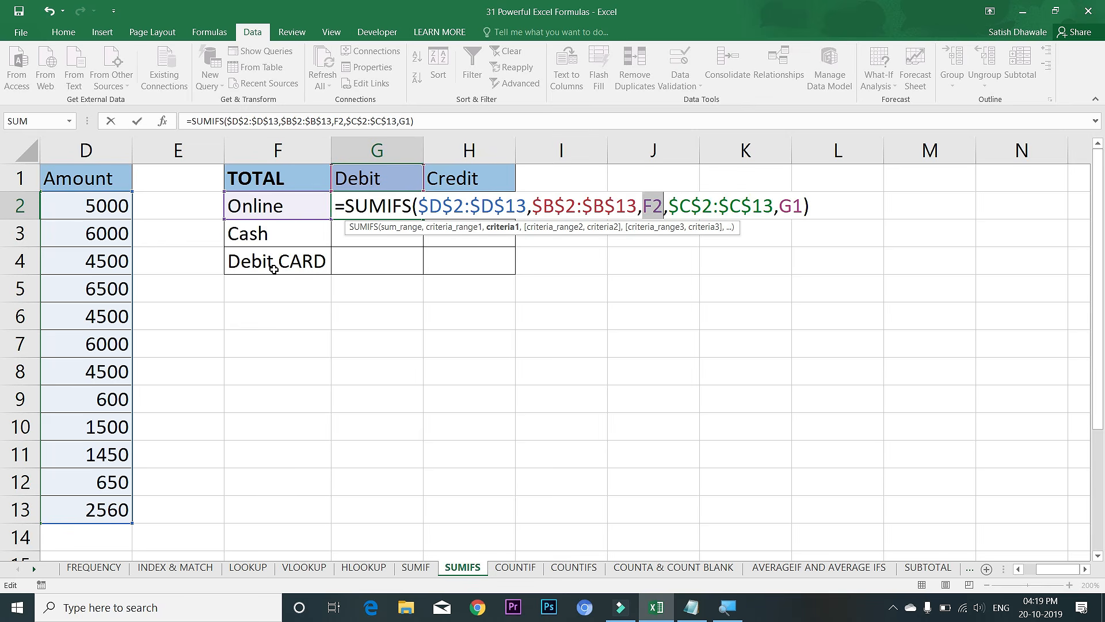
{"action": "left_click", "coordinate": [643, 204]}
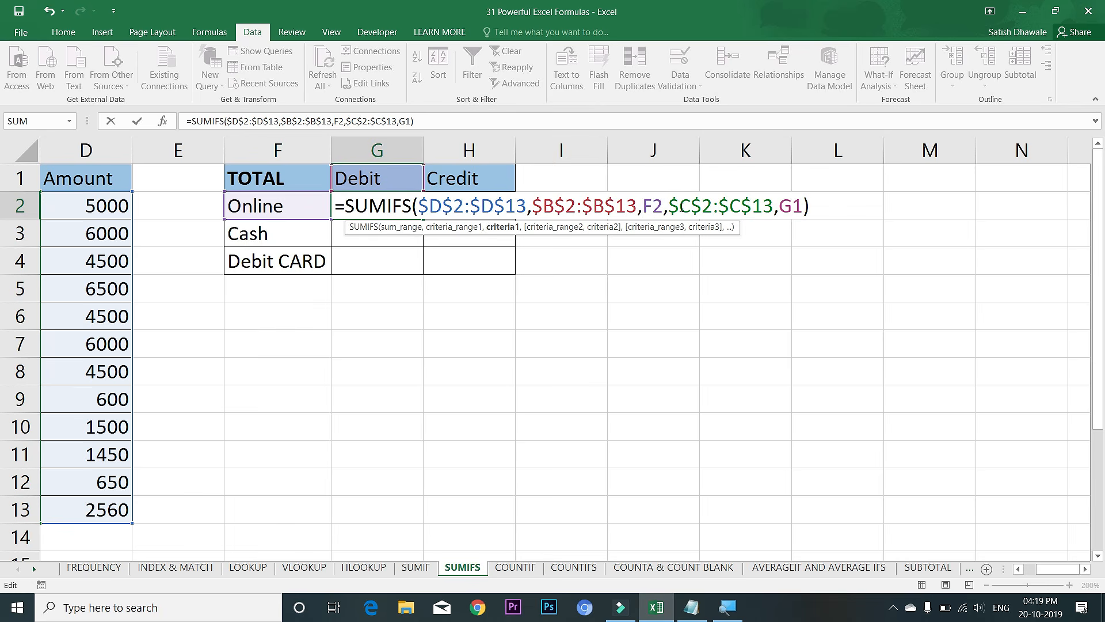
{"action": "type", "text": "$"}
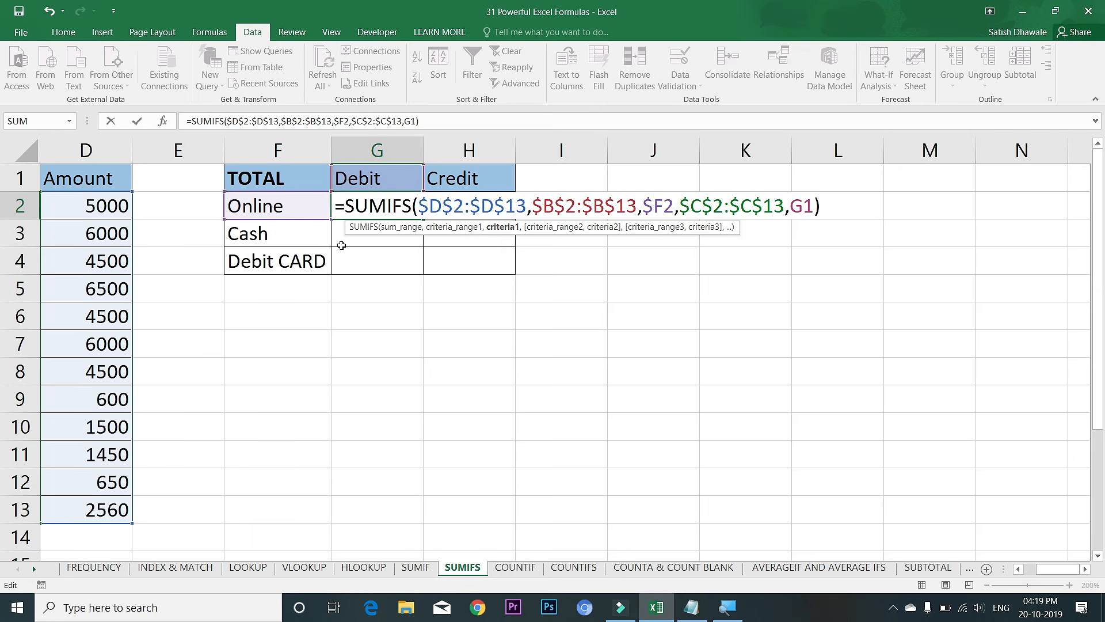
{"action": "left_click_drag", "start_coordinate": [671, 206], "coordinate": [650, 208]}
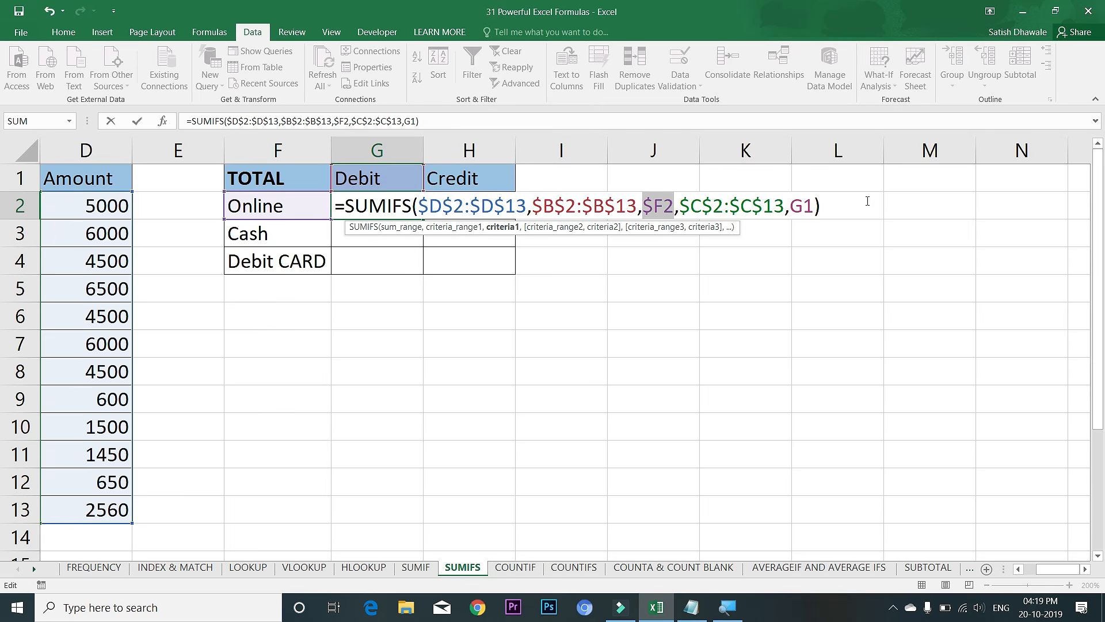
- Lock the row of the second criteria reference as G$1 and enter the G2 formula
{"action": "double_click", "coordinate": [803, 206]}
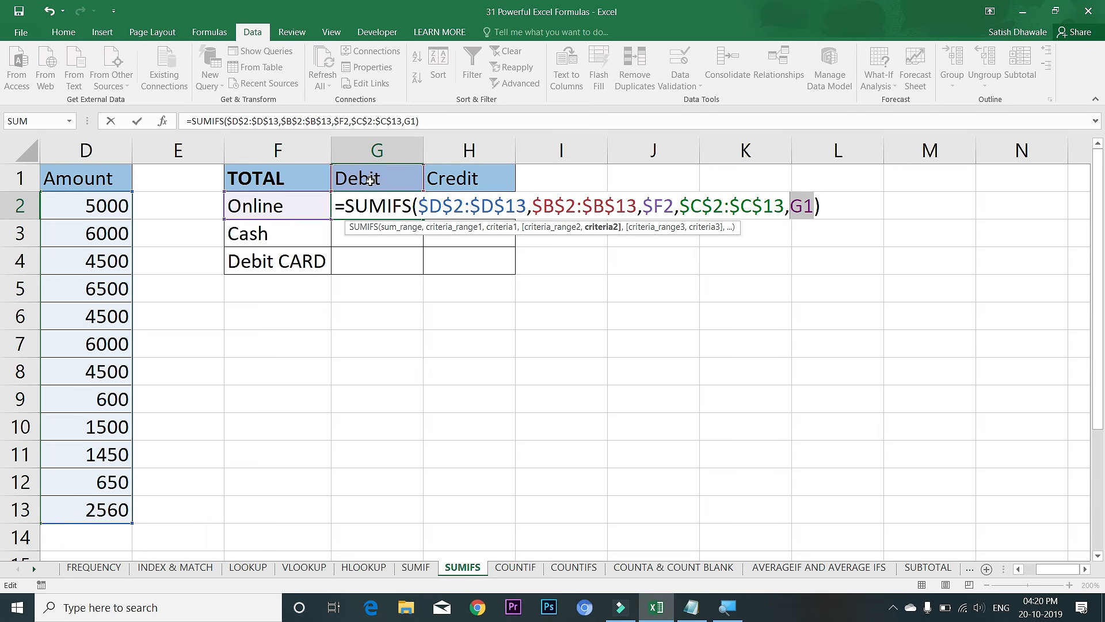
{"action": "left_click", "coordinate": [806, 205]}
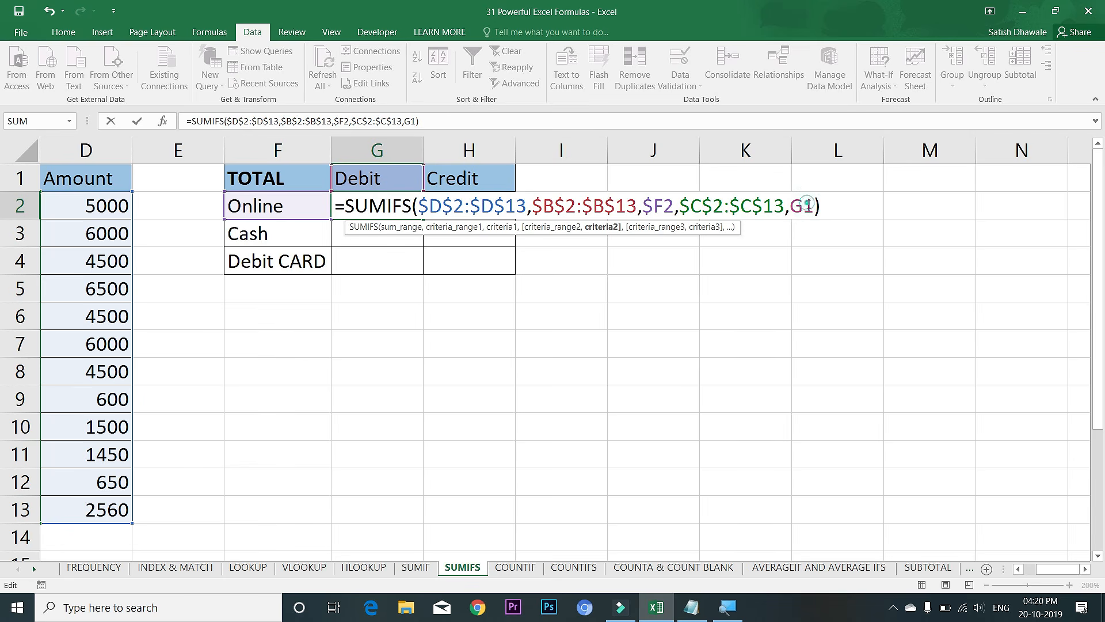
{"action": "type", "text": "$"}
{"action": "key", "text": "Return"}
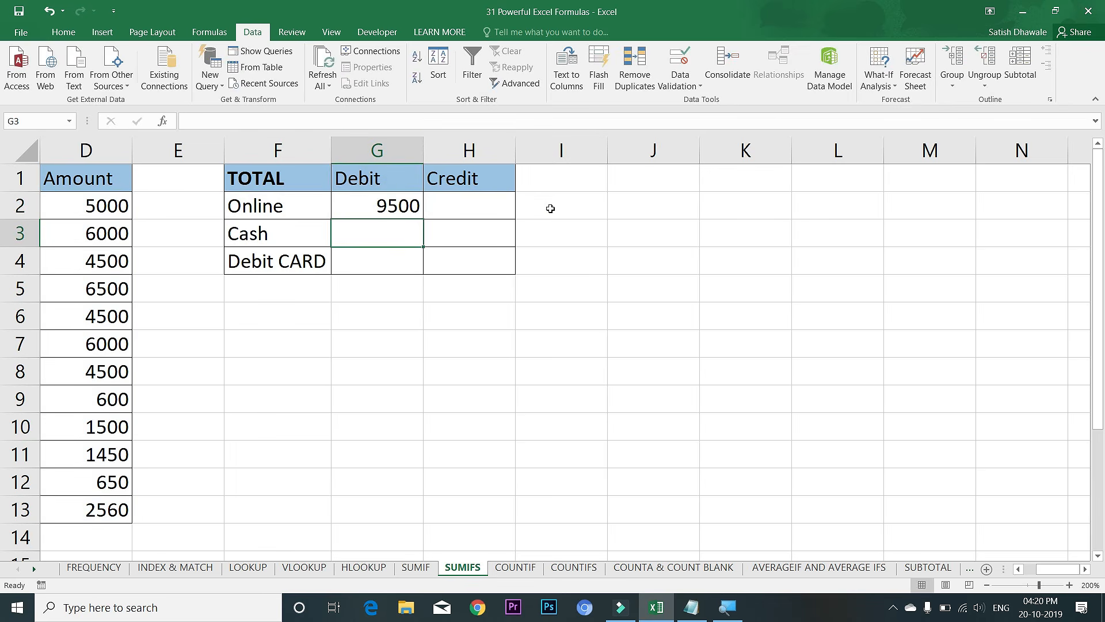
- Fill the G2 SUMIFS formula across the rest of the totals table, G2:H4
{"action": "left_click", "coordinate": [421, 208]}
{"action": "left_click_drag", "start_coordinate": [422, 220], "coordinate": [516, 275]}
{"action": "left_click_drag", "start_coordinate": [509, 313], "coordinate": [38, 306]}
{"action": "left_click", "coordinate": [550, 344]}
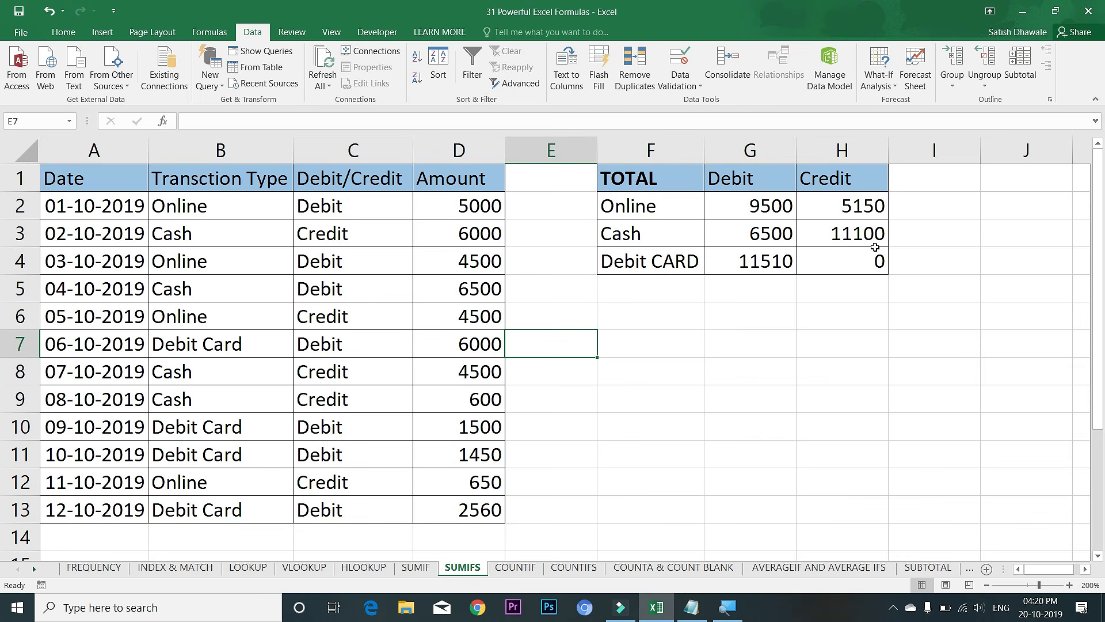
- Try Credit in C10 to test the Debit Card totals, and undo the change
{"action": "left_click", "coordinate": [341, 432]}
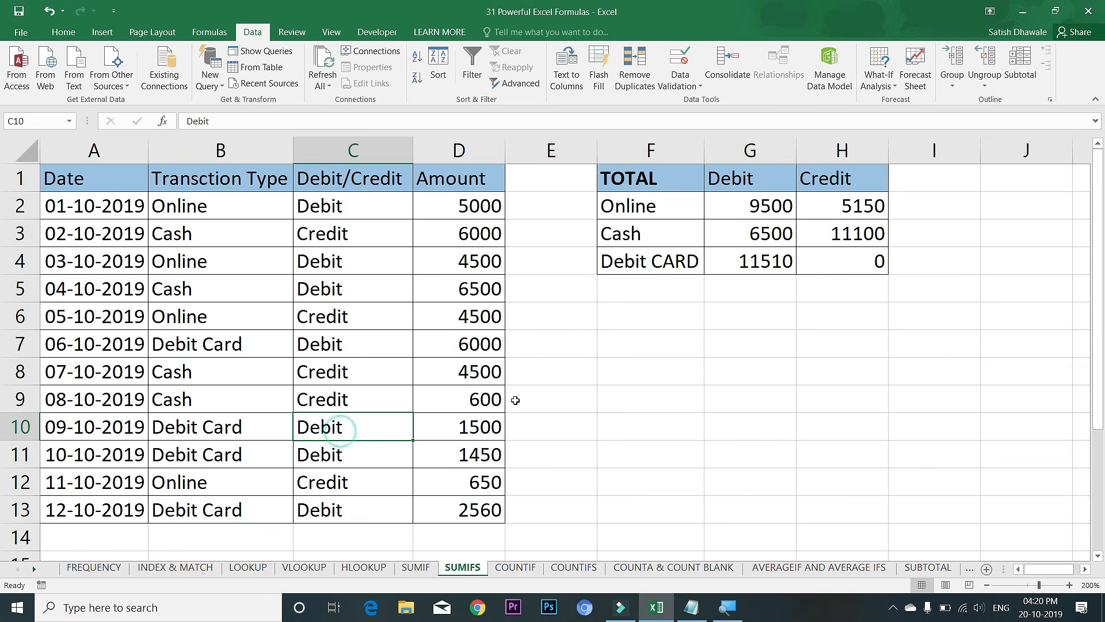
{"action": "type", "text": "Credit"}
{"action": "key", "text": "Return"}
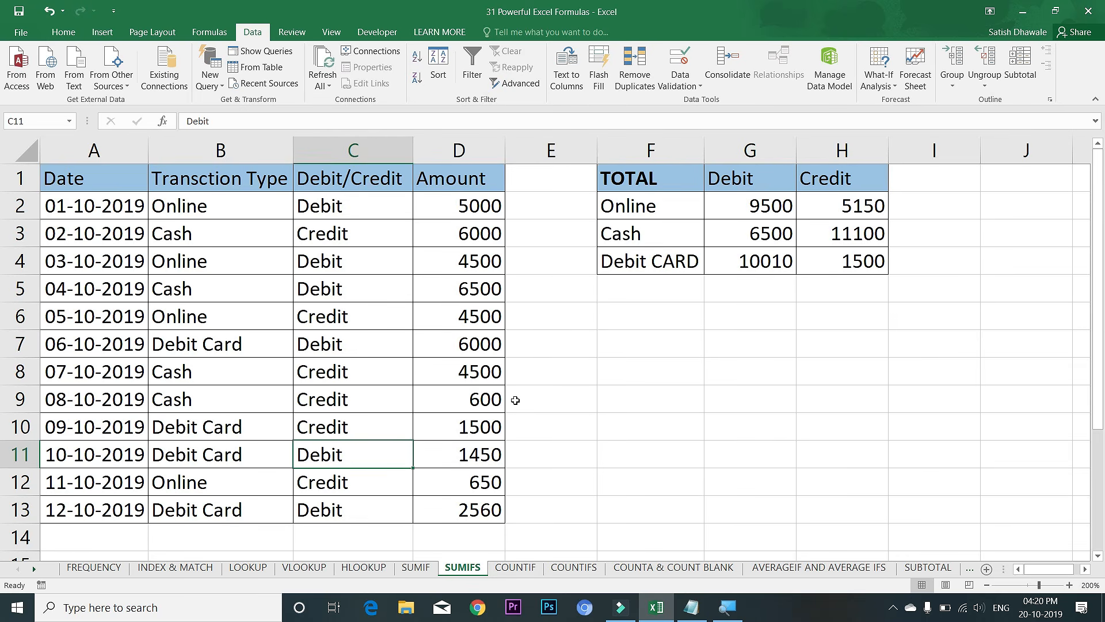
{"action": "key", "text": "ctrl+z"}
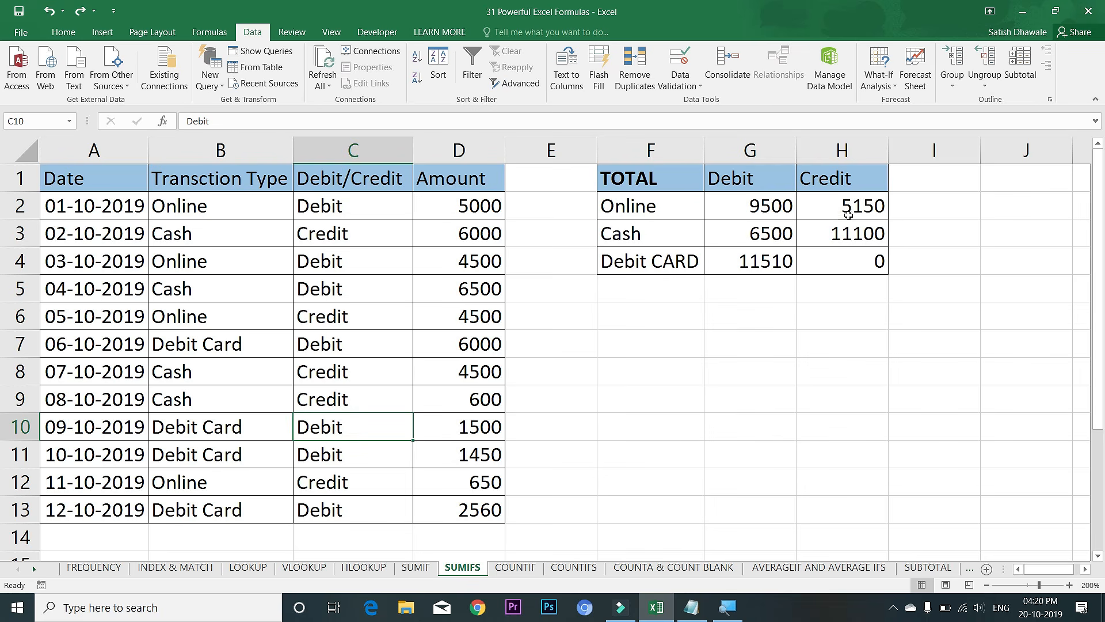
- Examine the Debit column formulas in G2:G4, comparing how the $F2 and G$1 criteria references carry down
{"action": "double_click", "coordinate": [760, 206]}
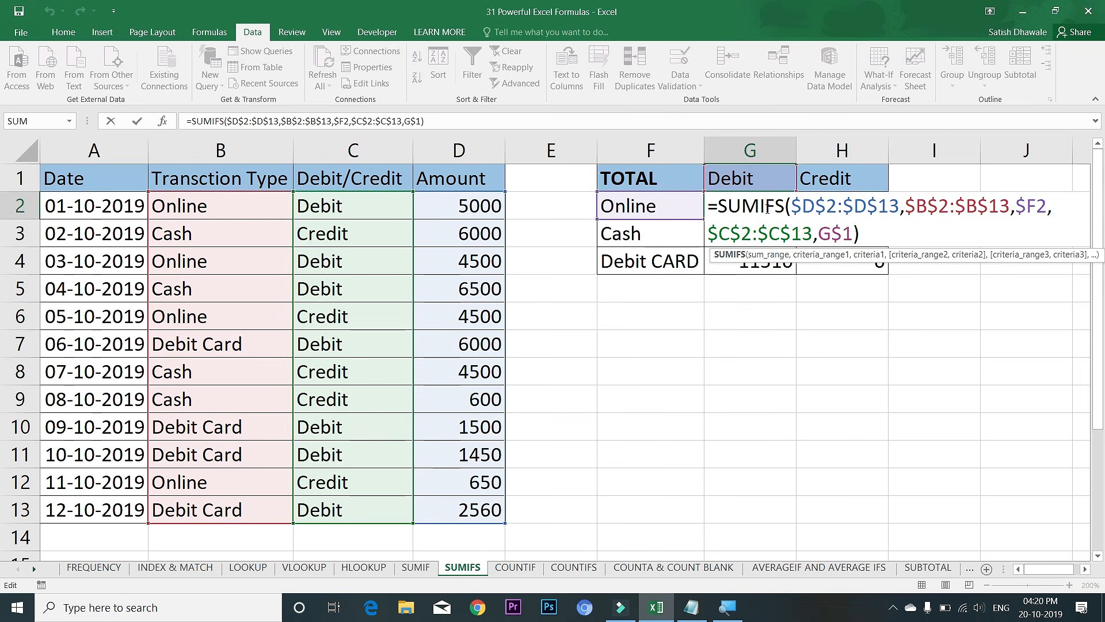
{"action": "key", "text": "Escape"}
{"action": "left_click", "coordinate": [773, 229]}
{"action": "double_click", "coordinate": [773, 229]}
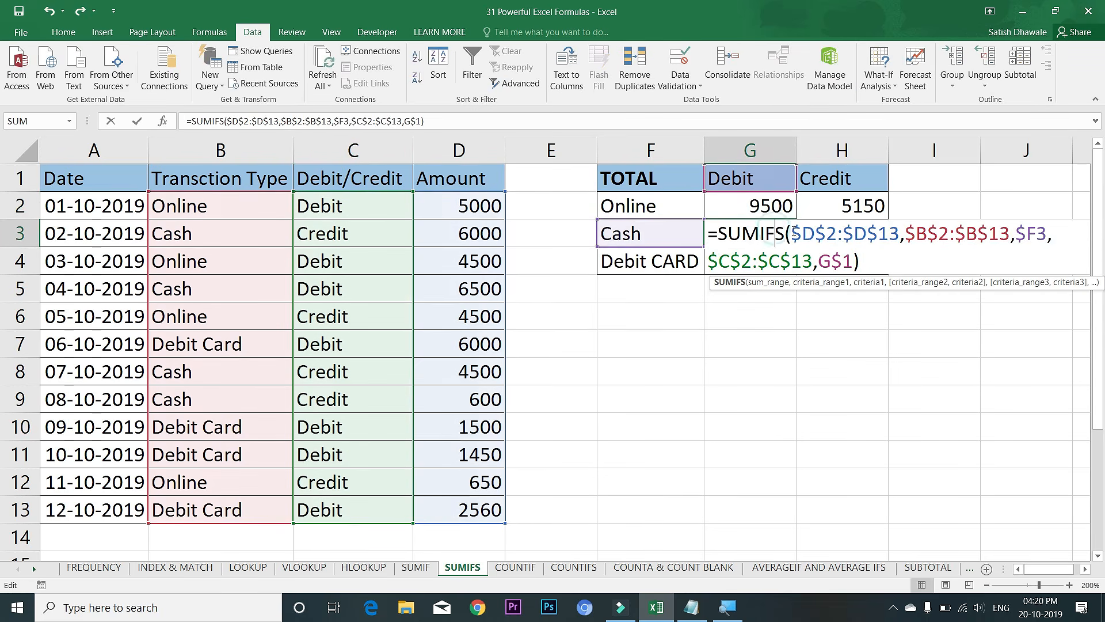
{"action": "double_click", "coordinate": [1028, 233]}
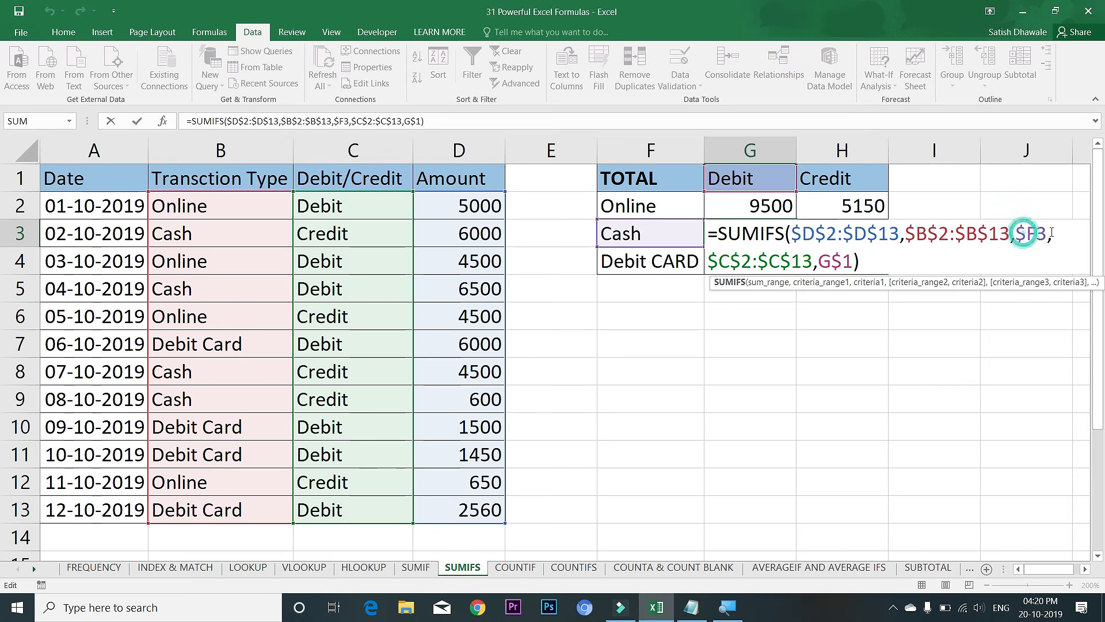
{"action": "double_click", "coordinate": [834, 261]}
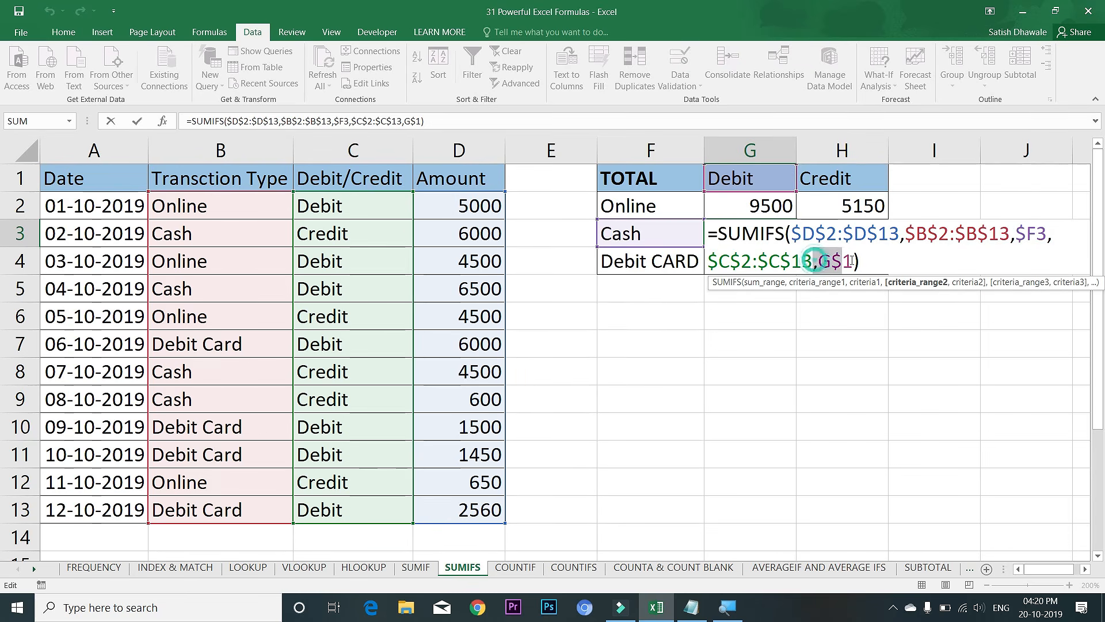
{"action": "key", "text": "Return"}
{"action": "double_click", "coordinate": [761, 262]}
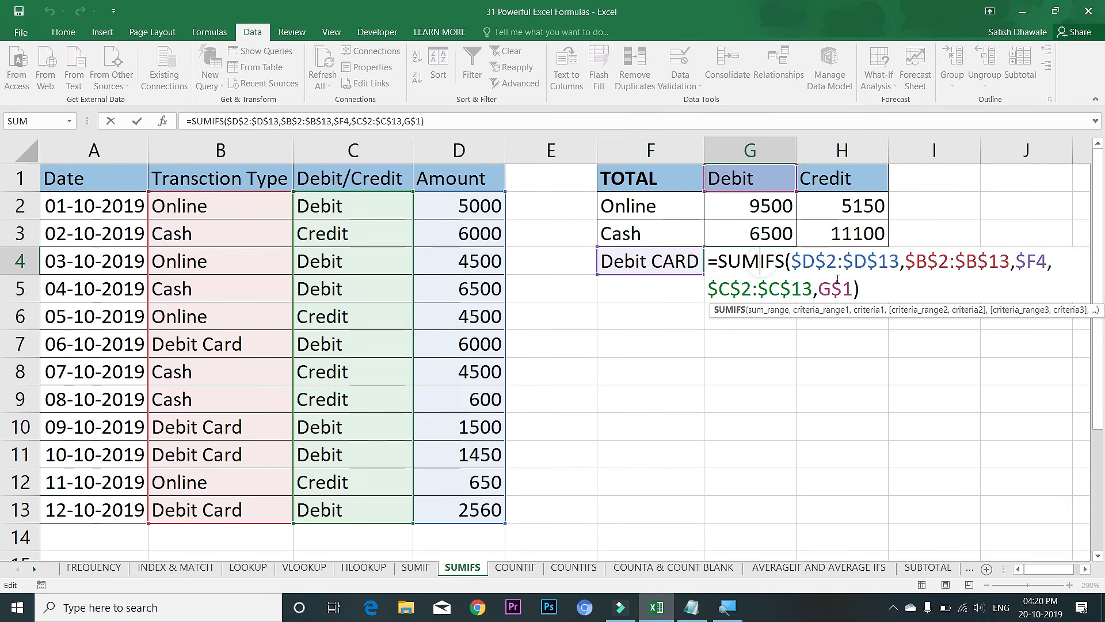
{"action": "double_click", "coordinate": [1030, 261]}
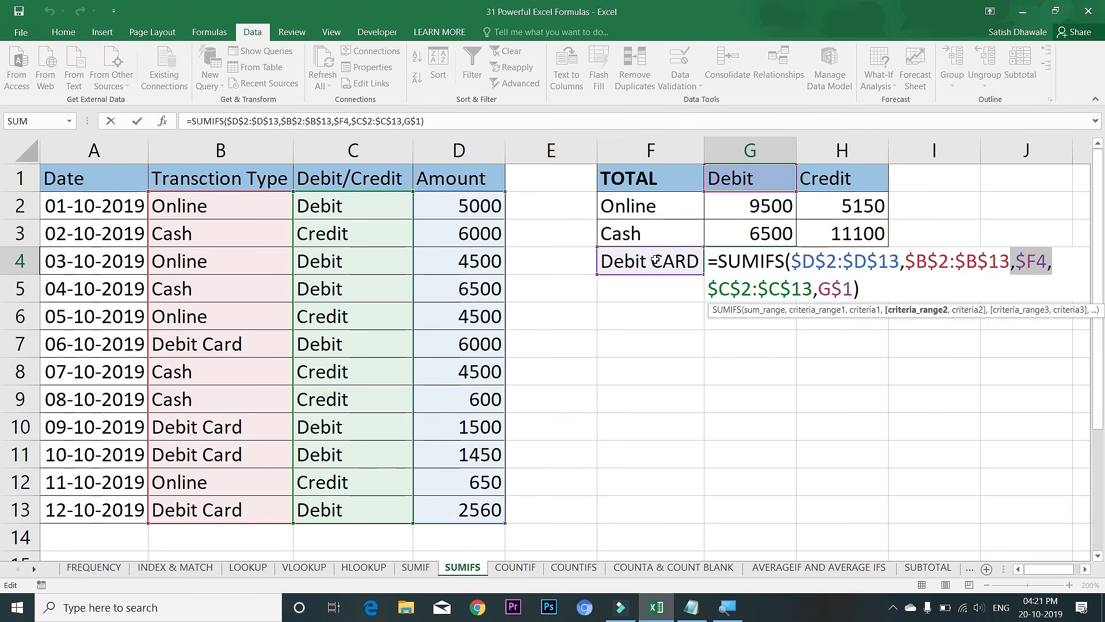
{"action": "double_click", "coordinate": [835, 287]}
{"action": "key", "text": "Return"}
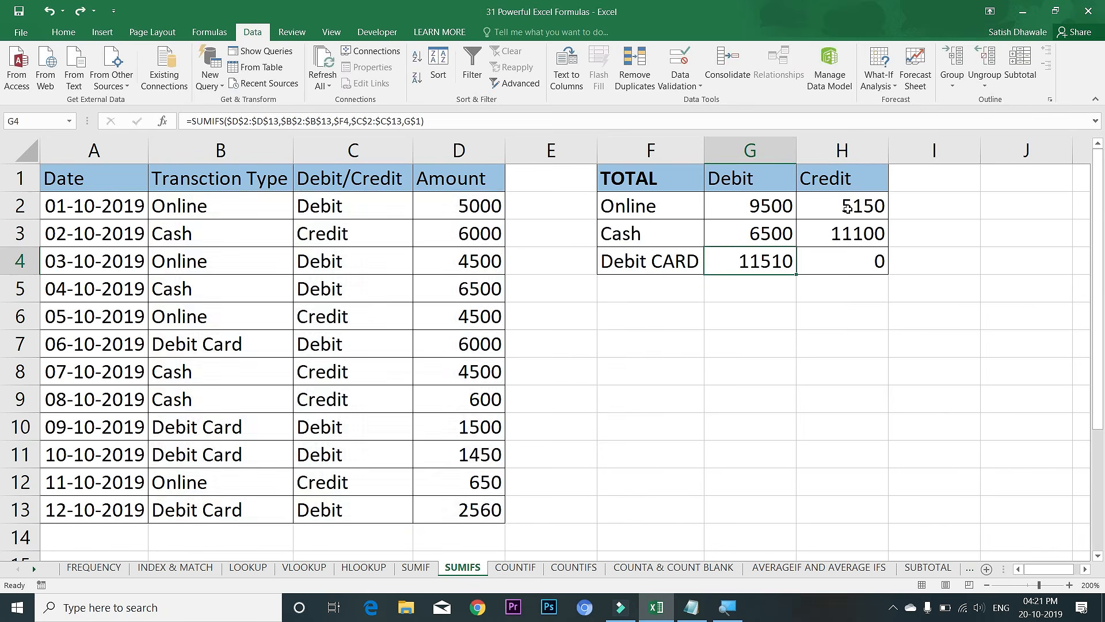
- Examine the Credit column formulas in H2:H4, checking their transaction type and H$1 criteria references
{"action": "double_click", "coordinate": [806, 205]}
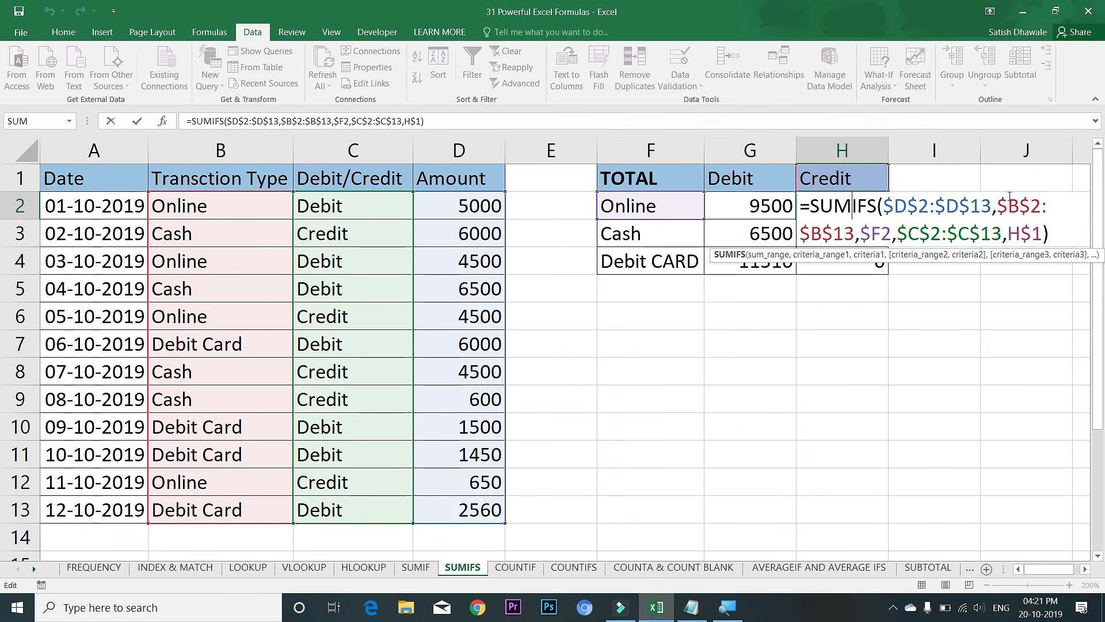
{"action": "double_click", "coordinate": [1015, 233]}
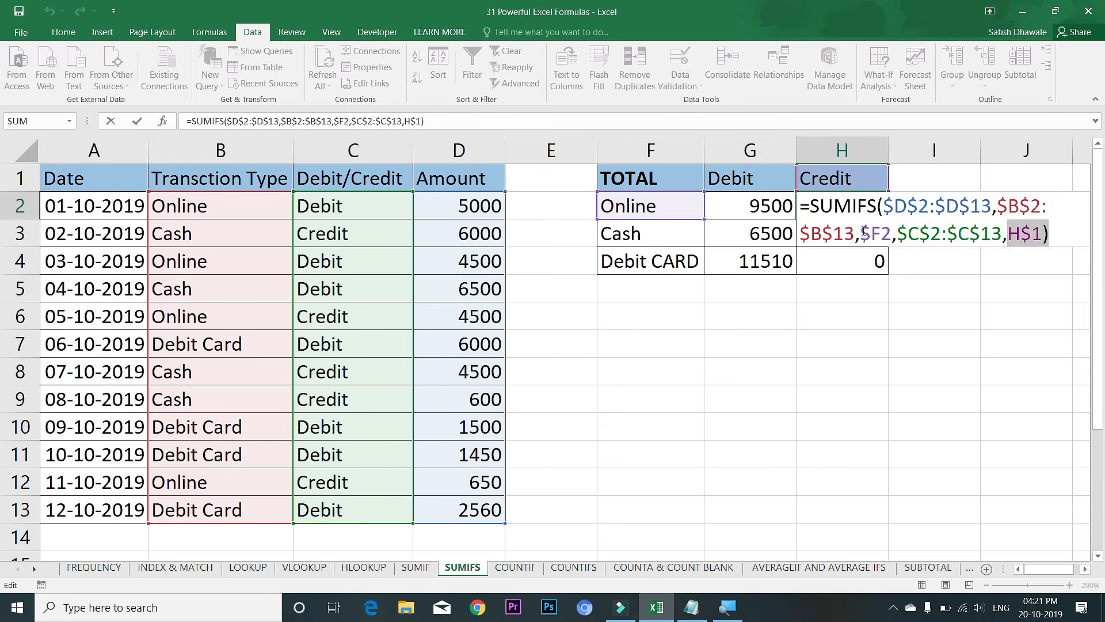
{"action": "double_click", "coordinate": [876, 233]}
{"action": "key", "text": "Return"}
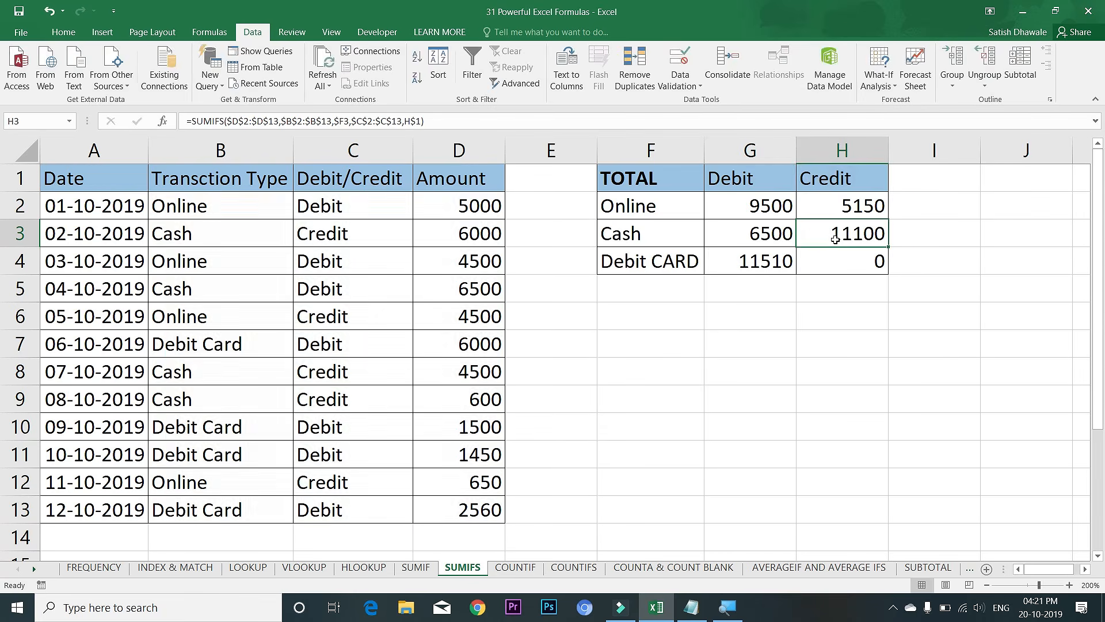
{"action": "double_click", "coordinate": [836, 233]}
{"action": "left_click_drag", "start_coordinate": [860, 261], "coordinate": [891, 261]}
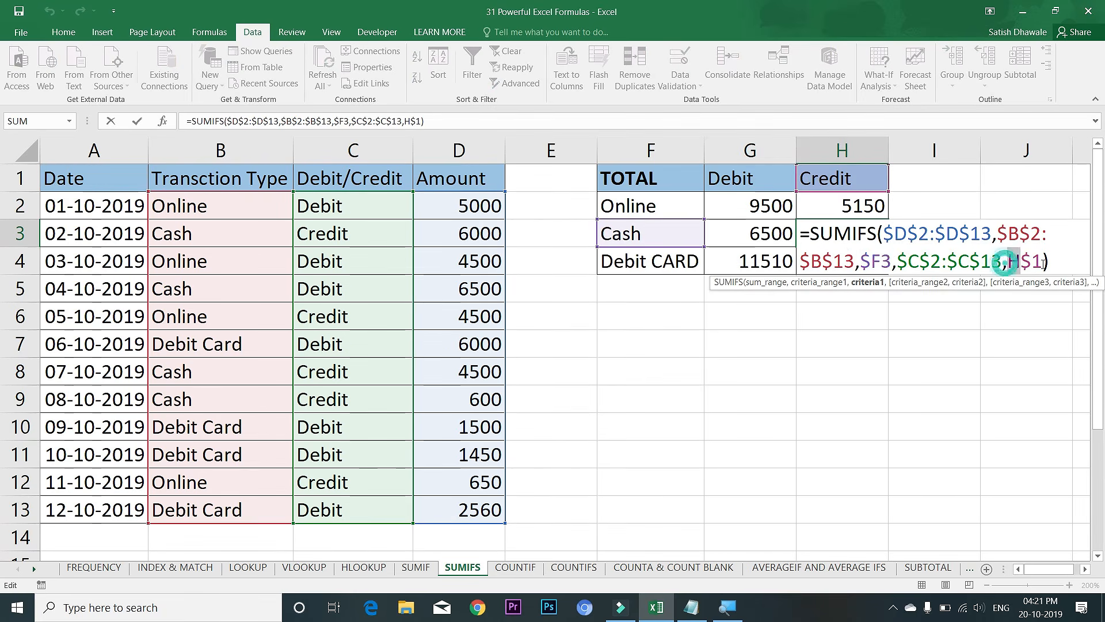
{"action": "left_click_drag", "start_coordinate": [1007, 262], "coordinate": [1043, 262]}
{"action": "key", "text": "Return"}
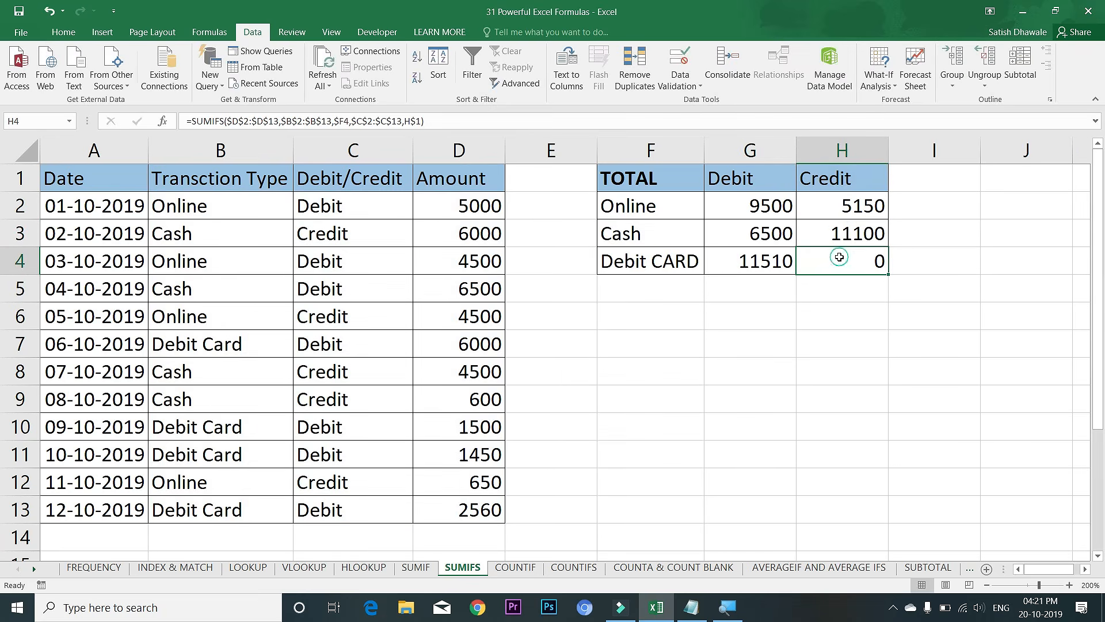
{"action": "double_click", "coordinate": [840, 255]}
{"action": "key", "text": "Escape"}
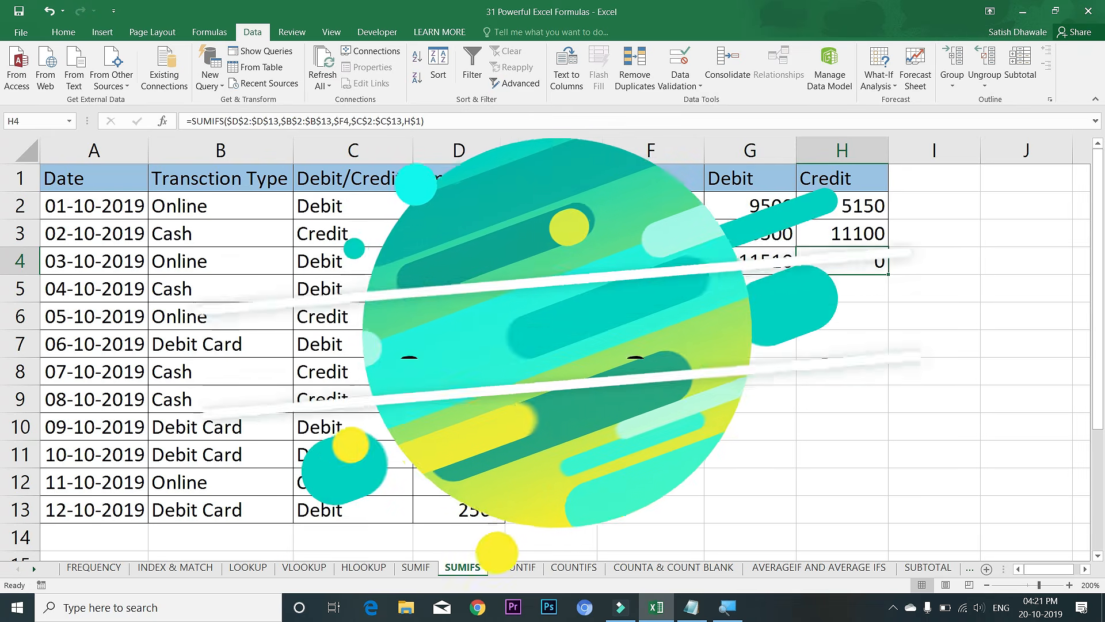
- Open the COUNTIF sheet and examine the empty totals table with its transaction types and Debit and Credit columns
{"action": "left_click", "coordinate": [518, 567]}
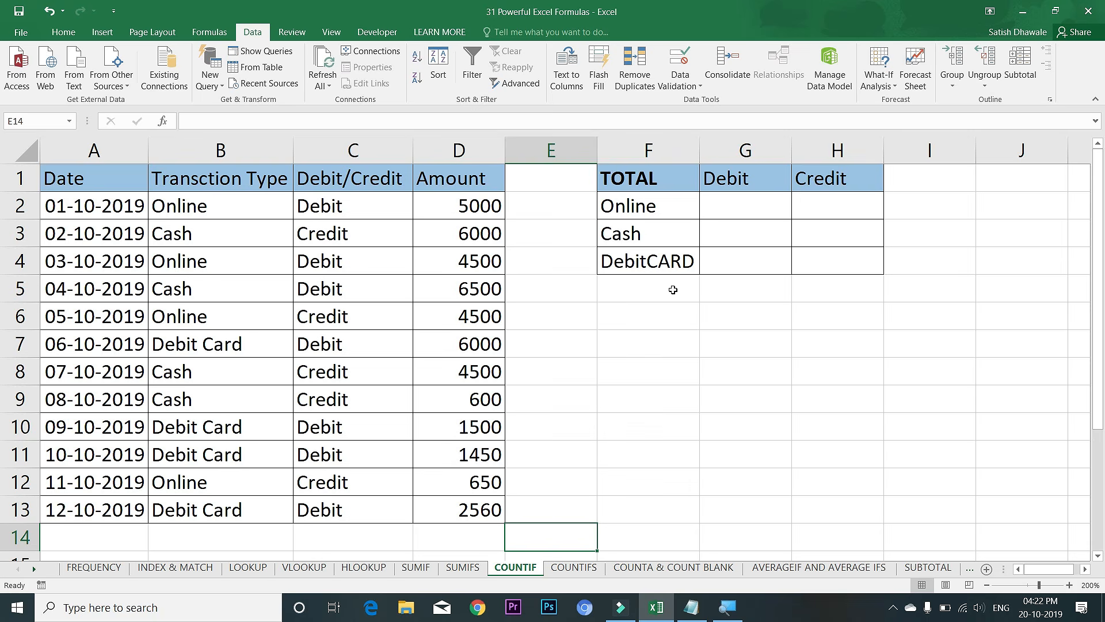
{"action": "left_click", "coordinate": [728, 207]}
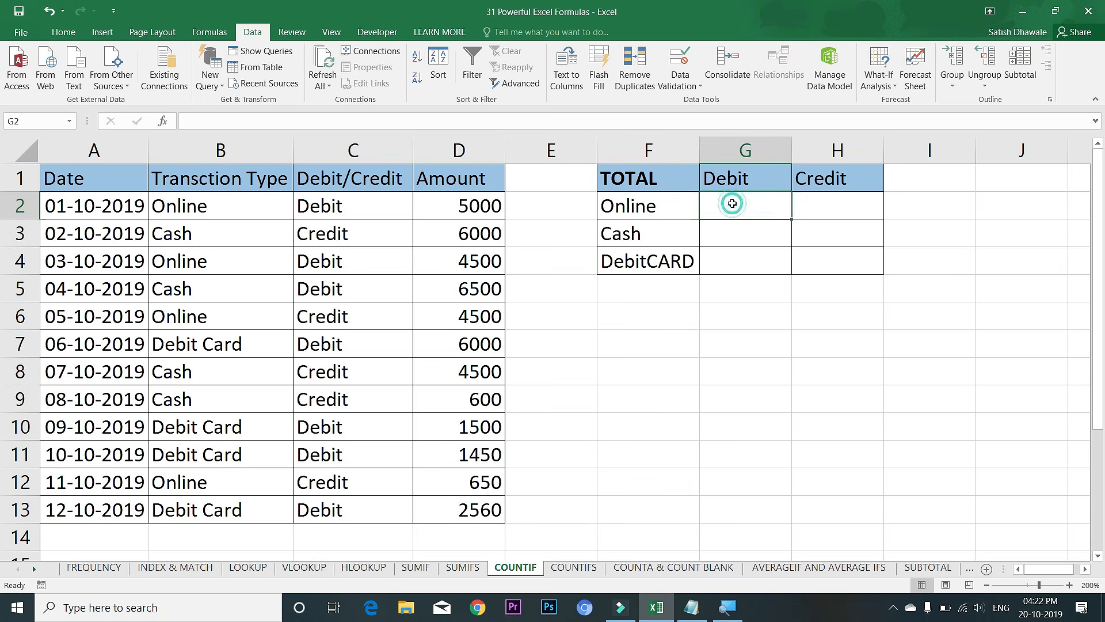
{"action": "left_click_drag", "start_coordinate": [771, 215], "coordinate": [814, 266]}
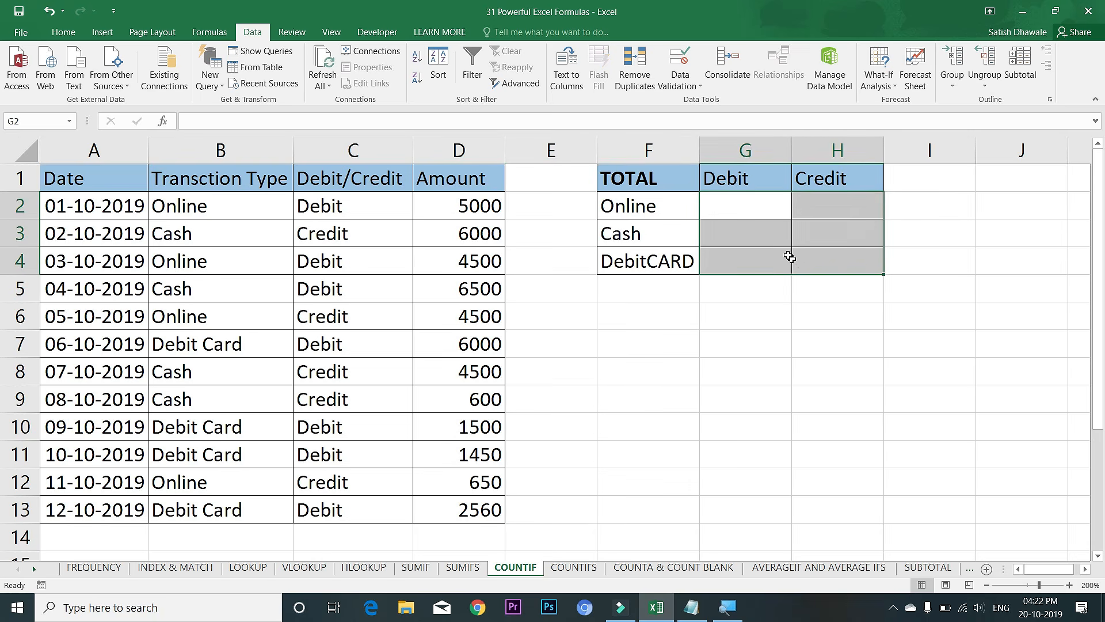
{"action": "left_click", "coordinate": [734, 202]}
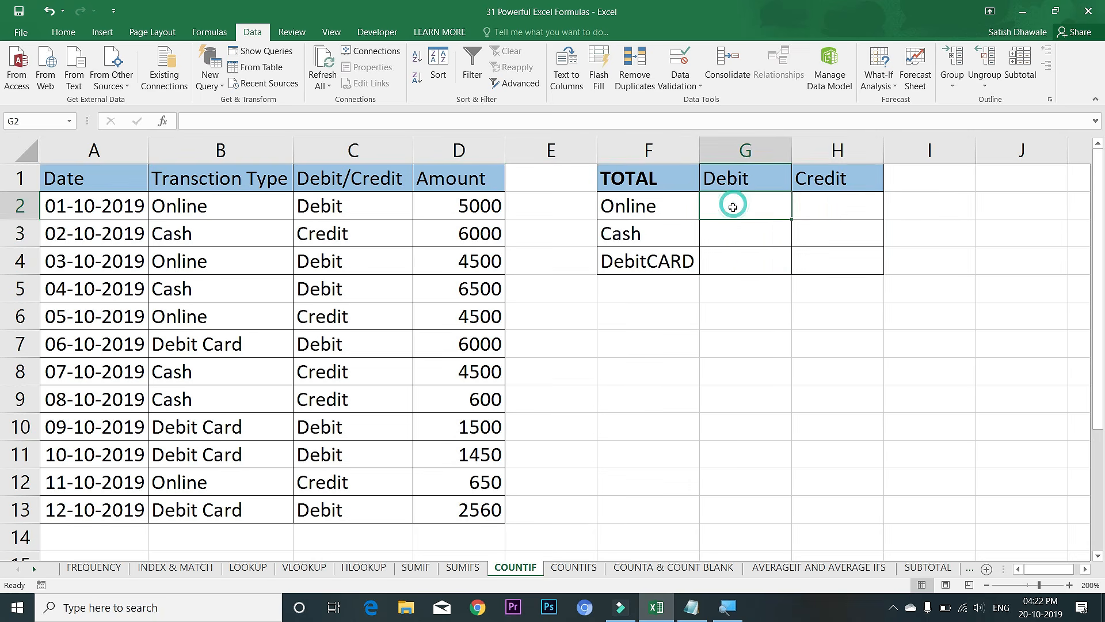
{"action": "left_click", "coordinate": [839, 207]}
{"action": "left_click", "coordinate": [656, 210]}
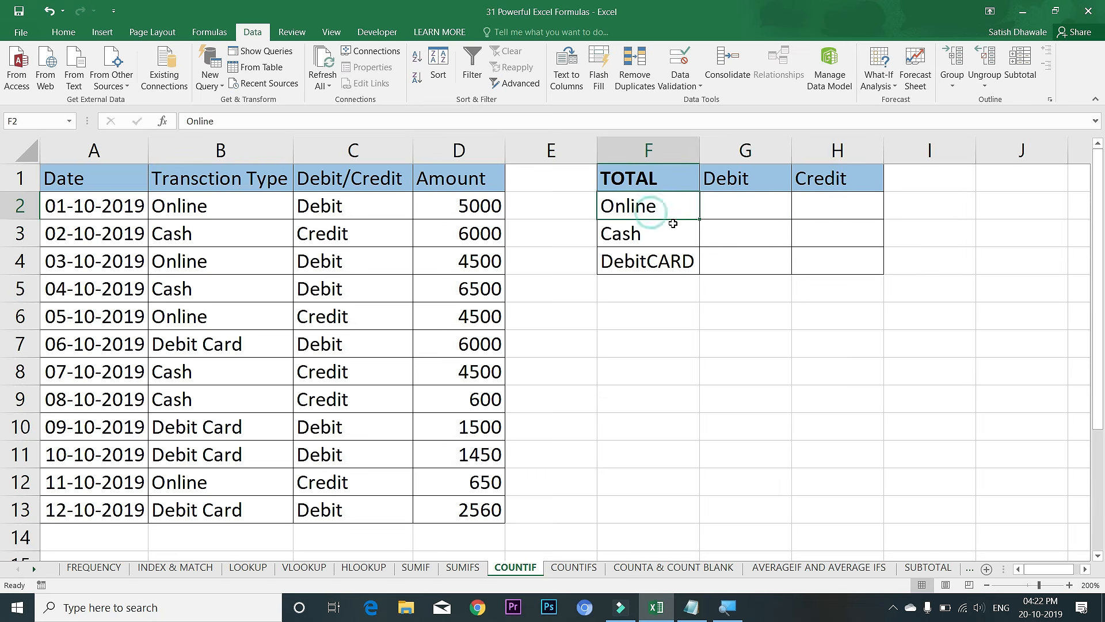
{"action": "left_click", "coordinate": [668, 235]}
{"action": "left_click", "coordinate": [741, 239]}
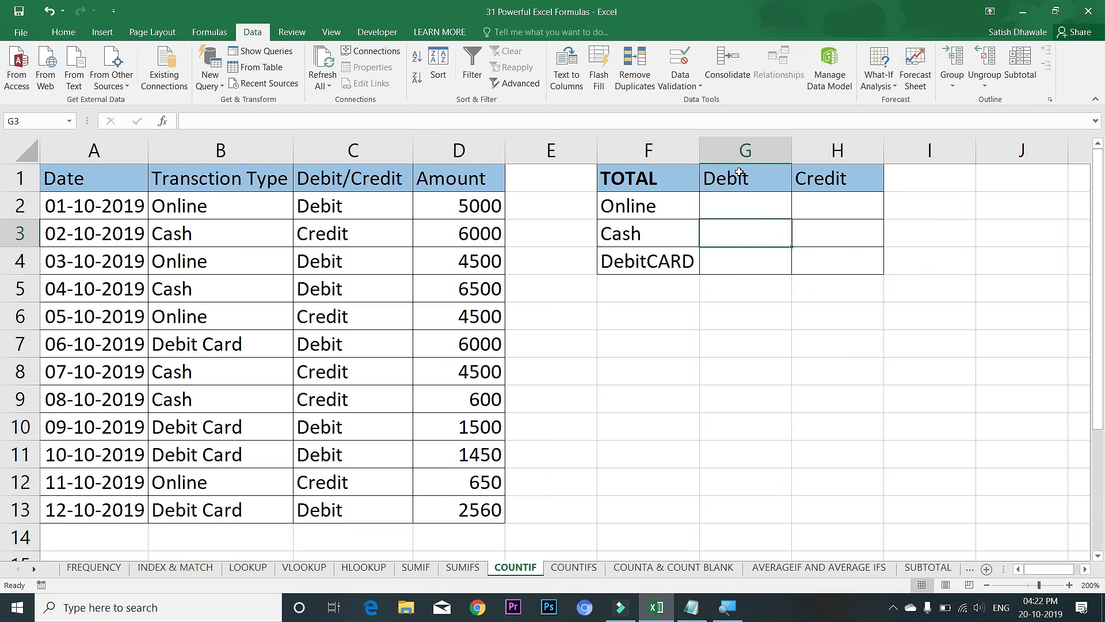
- Clear the Debit and Credit headings from G1:H1 of the totals table
{"action": "left_click_drag", "start_coordinate": [741, 174], "coordinate": [852, 184]}
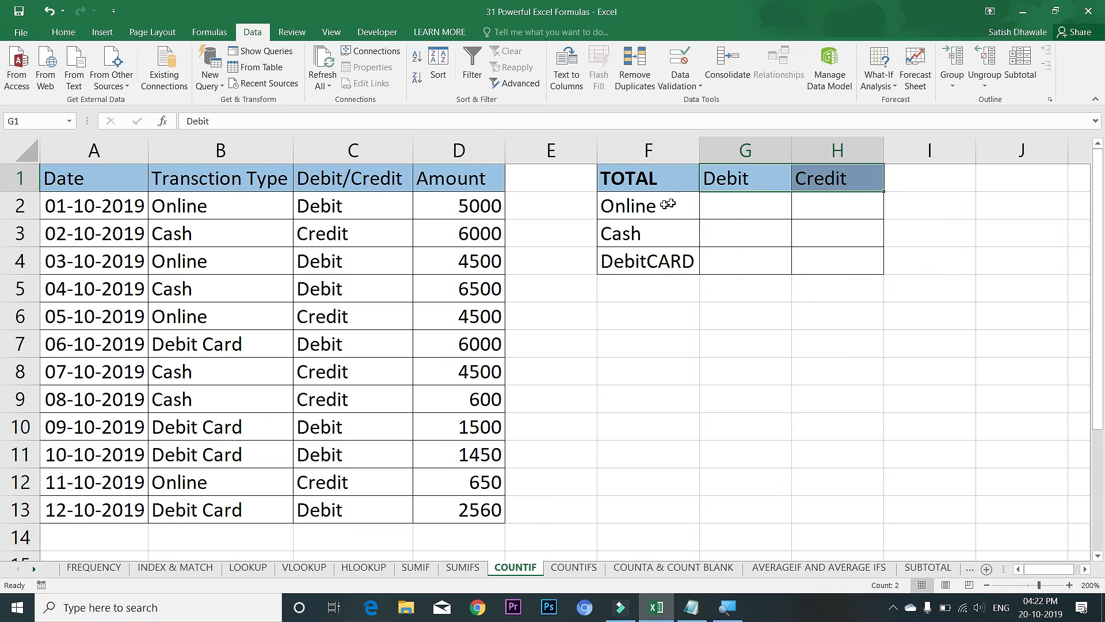
{"action": "key", "text": "Delete"}
{"action": "left_click", "coordinate": [714, 207]}
{"action": "left_click", "coordinate": [723, 235]}
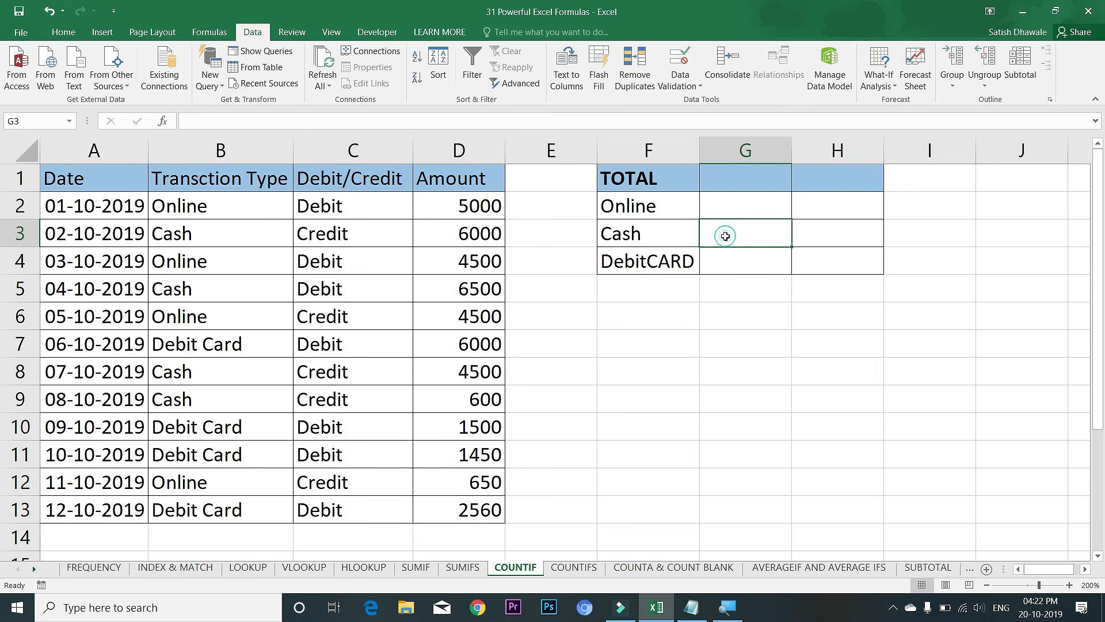
{"action": "left_click", "coordinate": [727, 265]}
{"action": "left_click", "coordinate": [741, 211]}
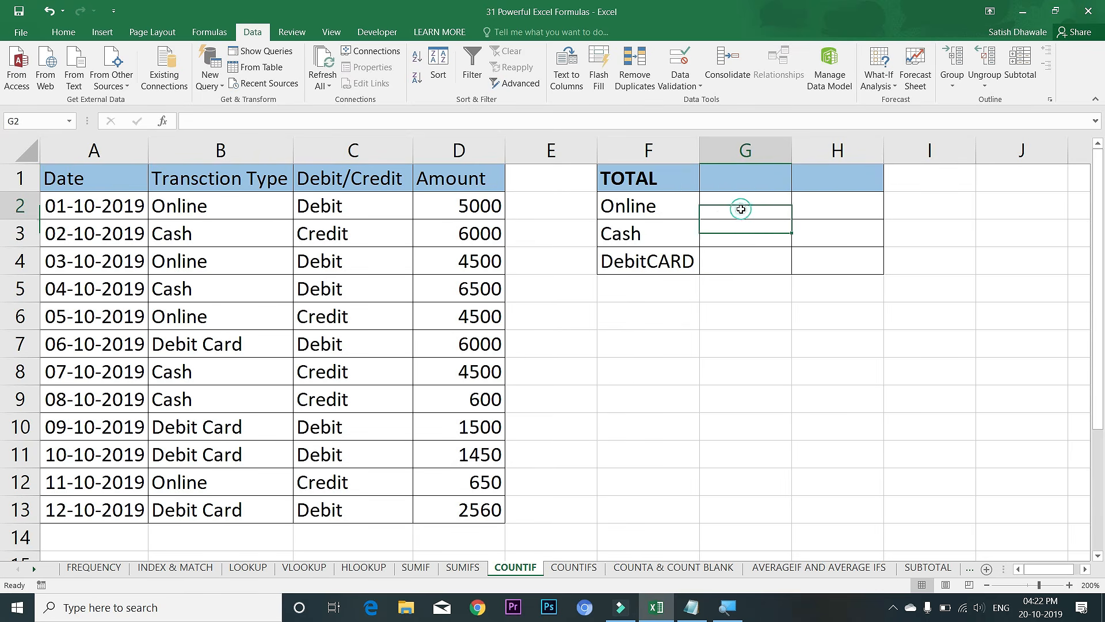
- Enter the heading COUNTING in G1 and fit the width of column G to it
{"action": "left_click", "coordinate": [743, 184]}
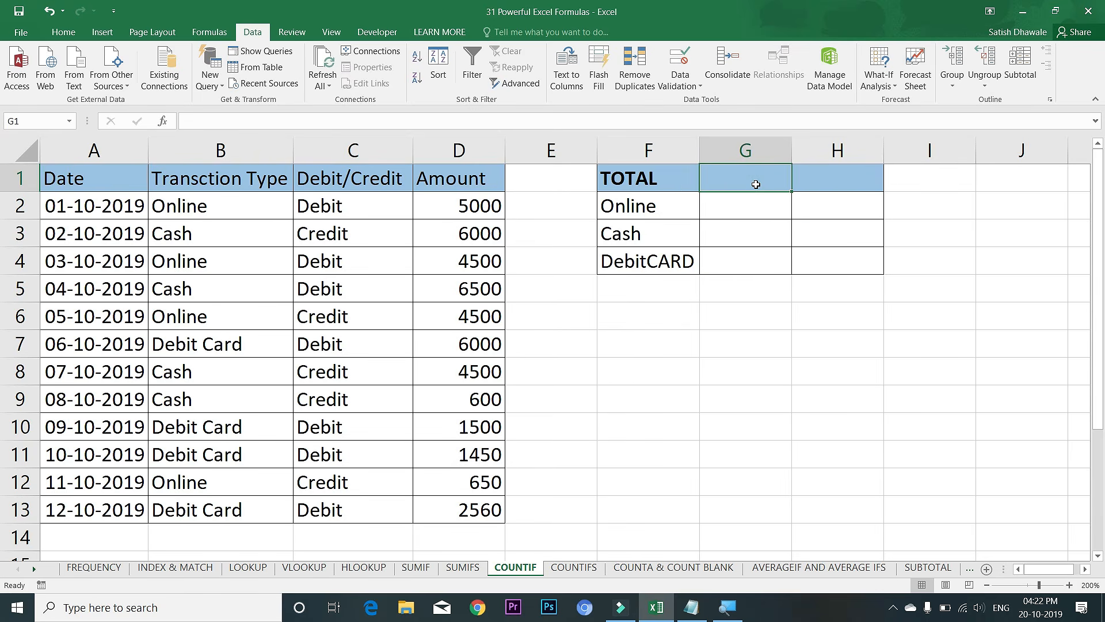
{"action": "type", "text": "COUT"}
{"action": "key", "text": "BackSpace"}
{"action": "type", "text": "NTING"}
{"action": "key", "text": "Return"}
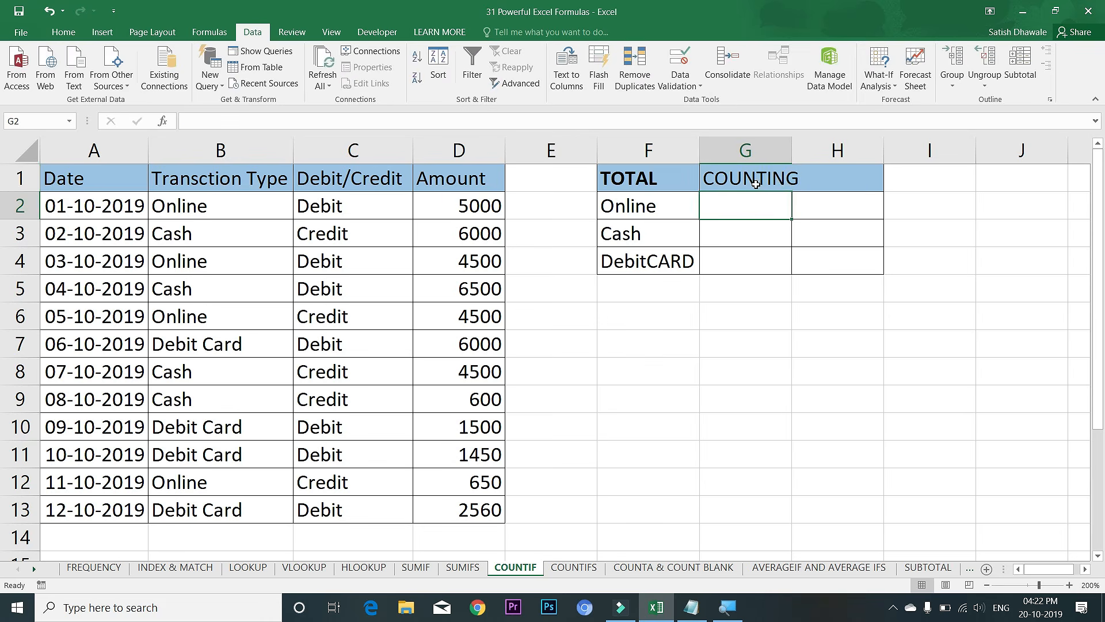
{"action": "double_click", "coordinate": [792, 151]}
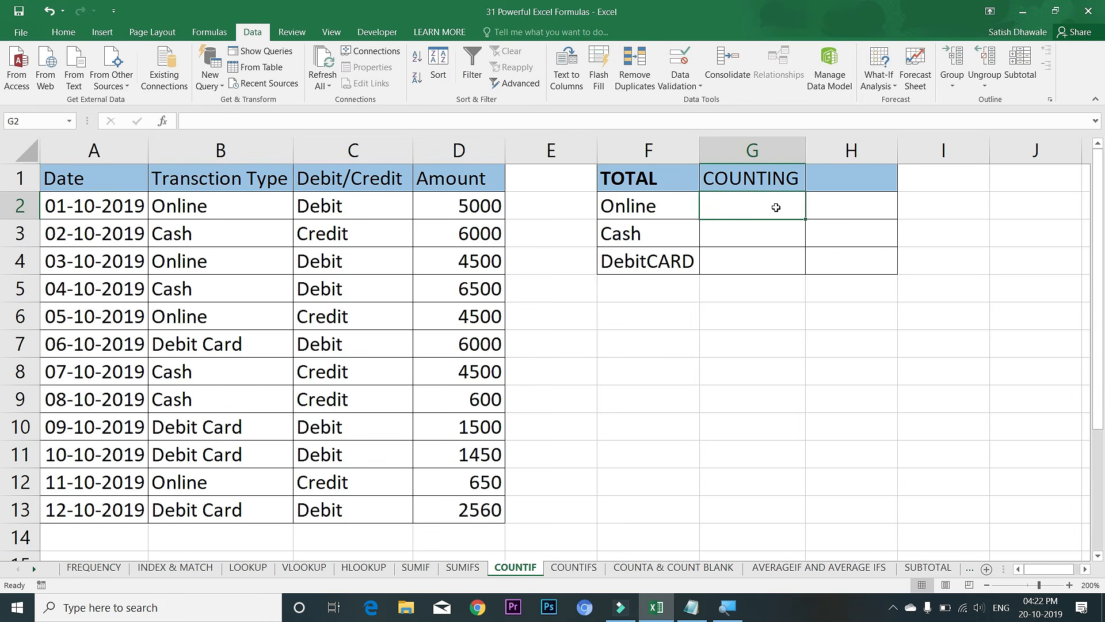
- Enter a COUNTIF formula in G2 that counts the transaction types in B2:B13 matching F2
{"action": "type", "text": "=COUN"}
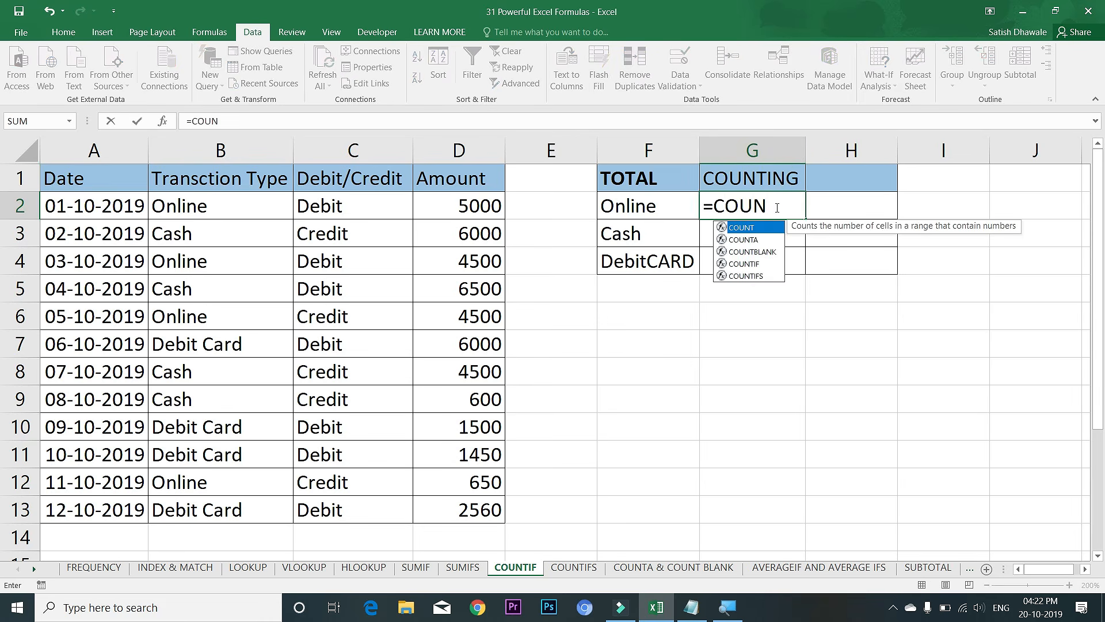
{"action": "type", "text": "TIF("}
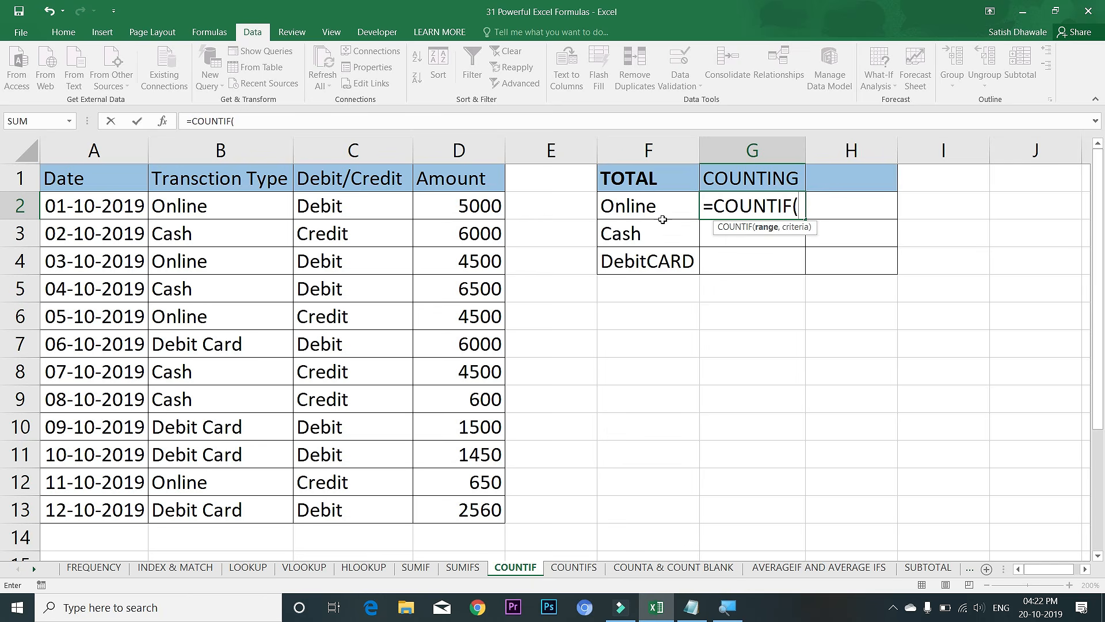
{"action": "left_click_drag", "start_coordinate": [247, 200], "coordinate": [266, 496]}
{"action": "type", "text": ","}
{"action": "left_click", "coordinate": [646, 212]}
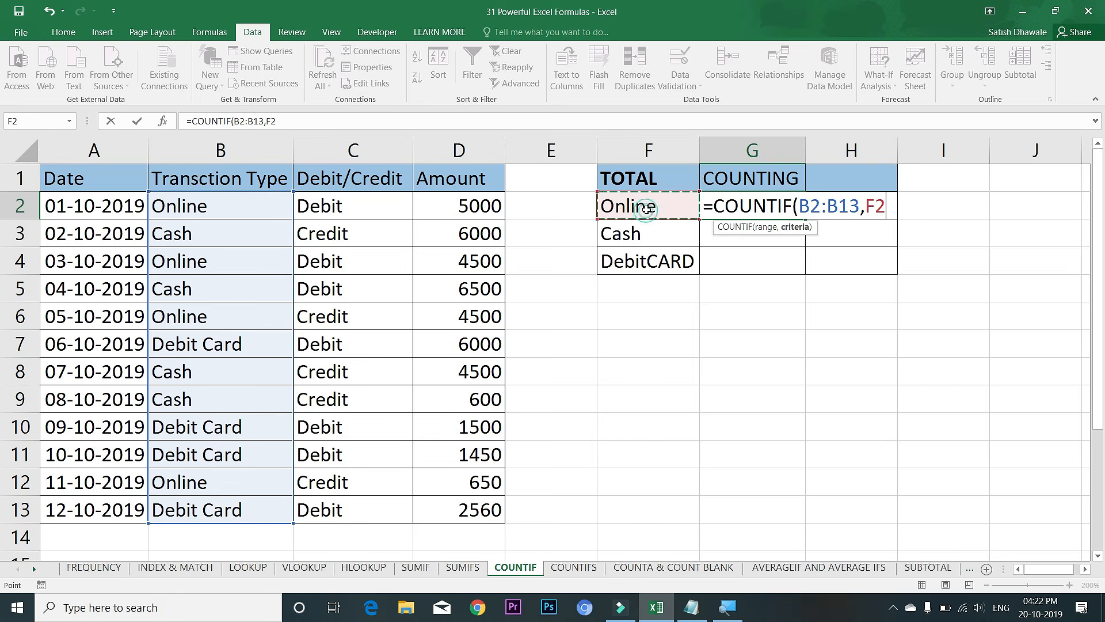
{"action": "key", "text": "Return"}
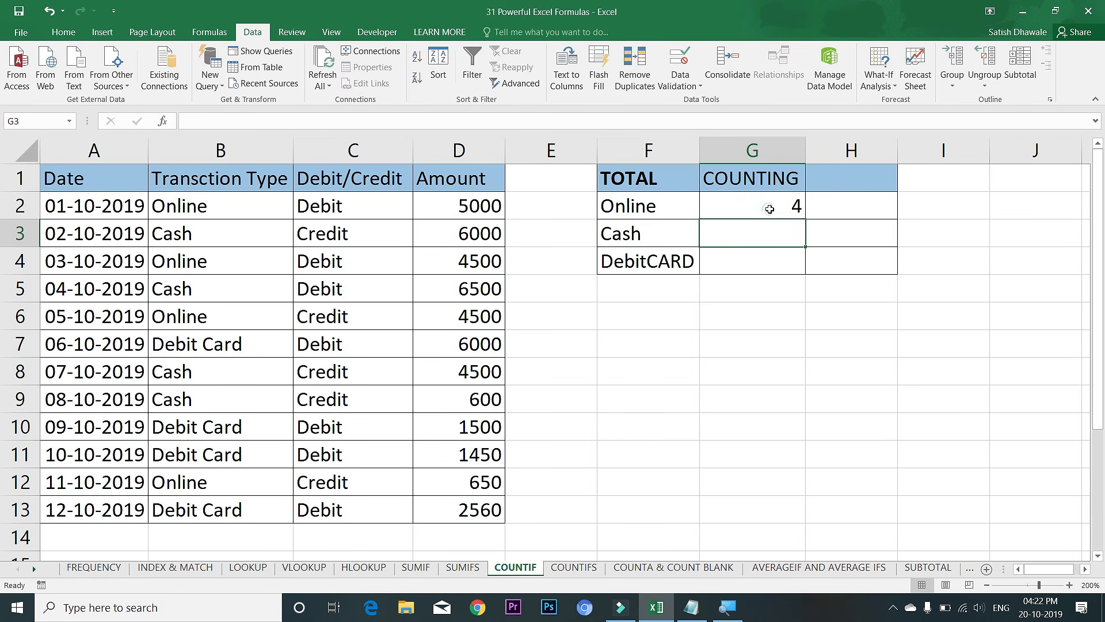
- Check the B2:B13 range in G2's COUNTIF formula and fill the formula down through G4
{"action": "left_click", "coordinate": [771, 210]}
{"action": "left_click_drag", "start_coordinate": [805, 217], "coordinate": [804, 270]}
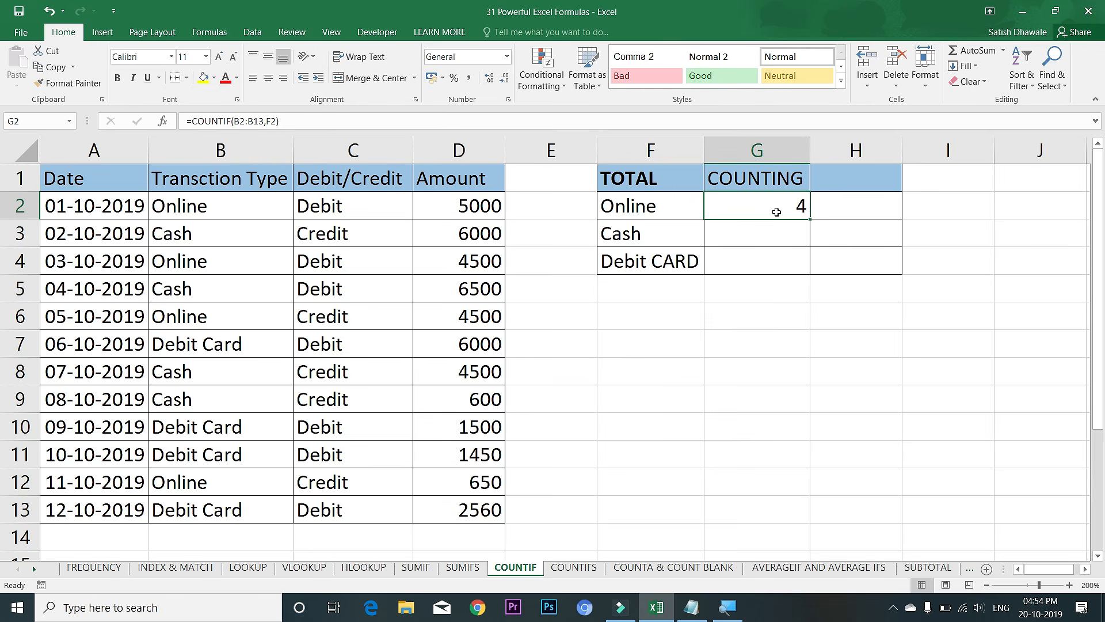
{"action": "double_click", "coordinate": [776, 209]}
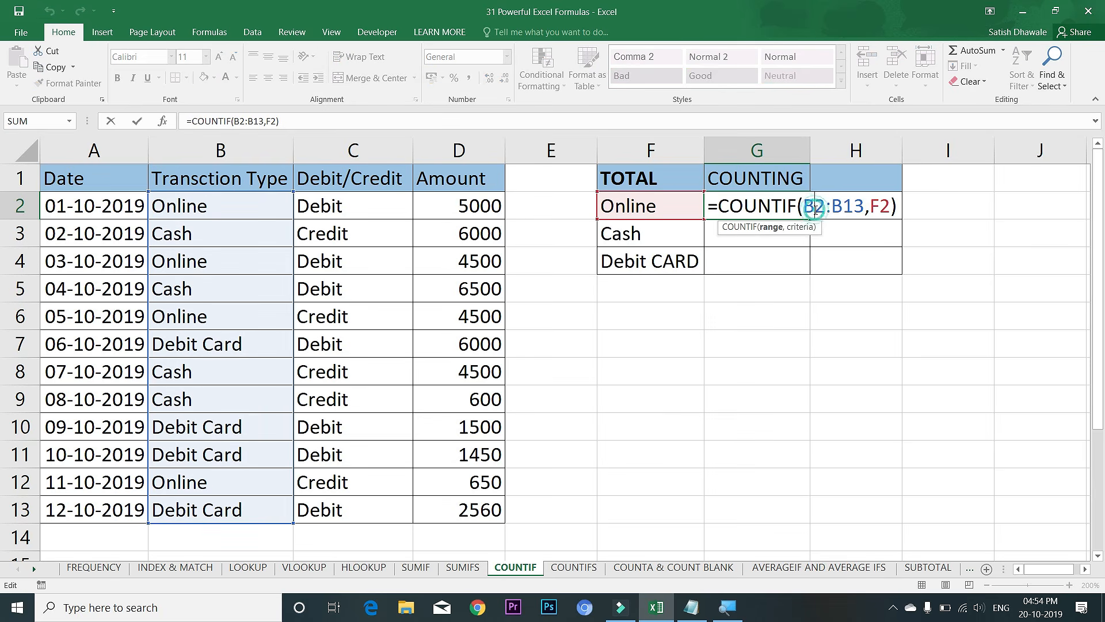
{"action": "left_click_drag", "start_coordinate": [864, 206], "coordinate": [809, 207]}
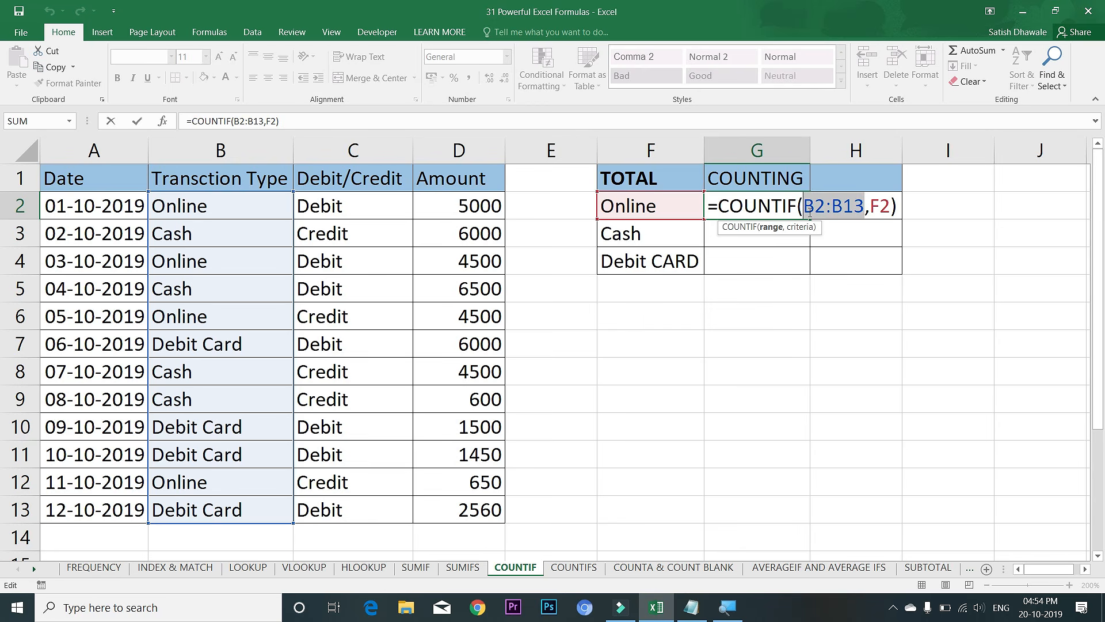
{"action": "key", "text": "Escape"}
{"action": "left_click_drag", "start_coordinate": [810, 220], "coordinate": [810, 274]}
- Examine the copied COUNTIF formulas in G3 and G4, comparing their counted ranges with B2:B13
{"action": "left_click", "coordinate": [789, 233]}
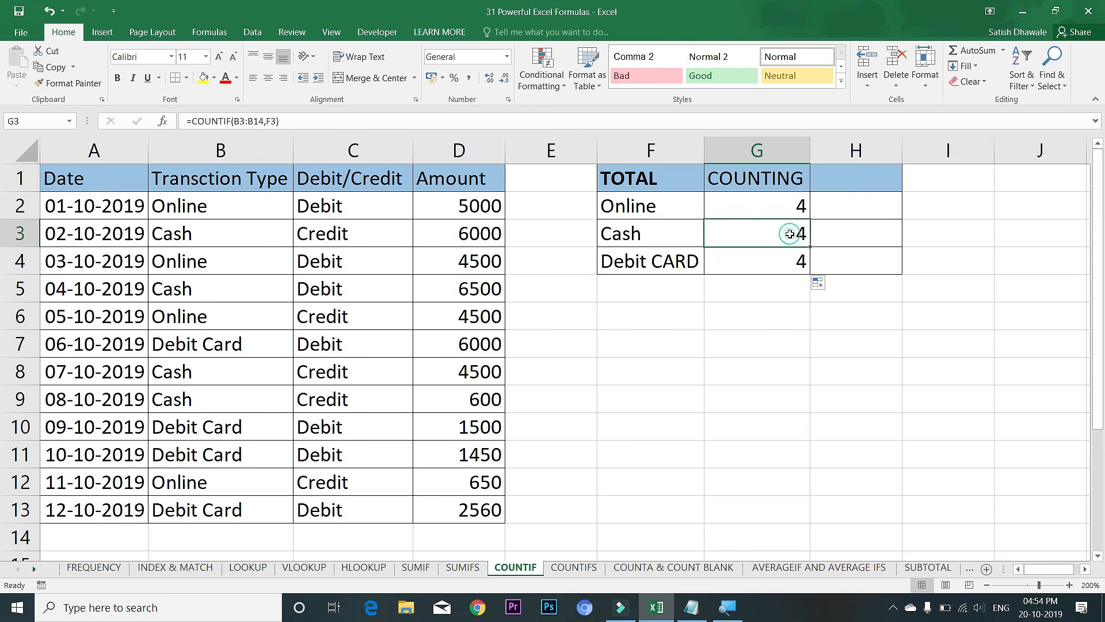
{"action": "double_click", "coordinate": [790, 234]}
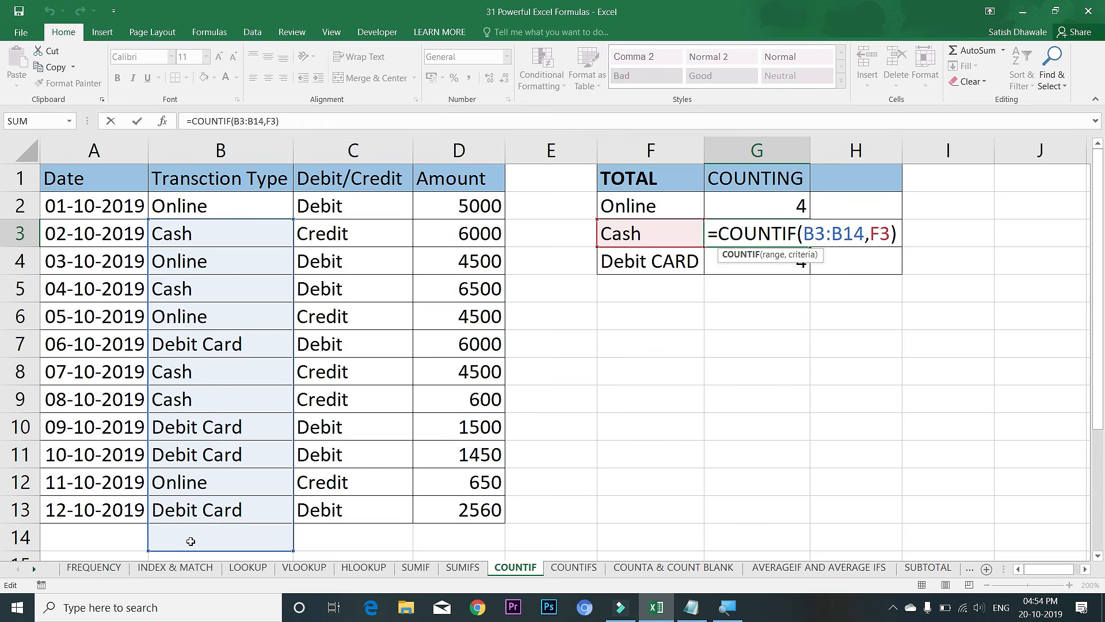
{"action": "key", "text": "Escape"}
{"action": "double_click", "coordinate": [759, 259]}
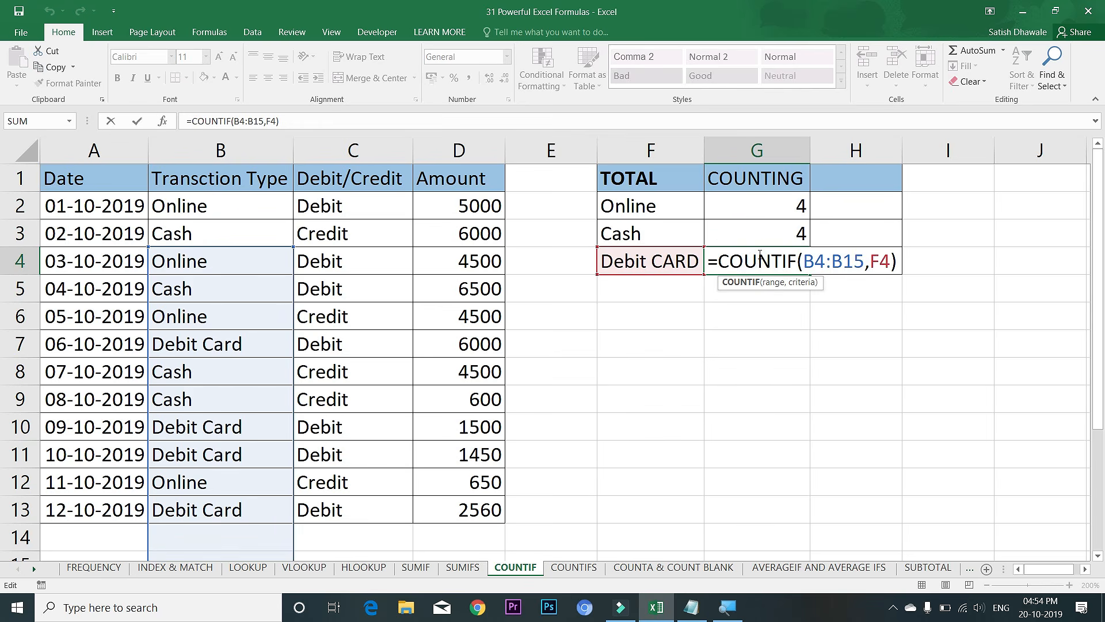
{"action": "key", "text": "Escape"}
- Lock the range in G2's COUNTIF formula as $B$2:$B$13 and refill the formula down through G4
{"action": "double_click", "coordinate": [763, 208]}
{"action": "left_click_drag", "start_coordinate": [866, 205], "coordinate": [807, 206]}
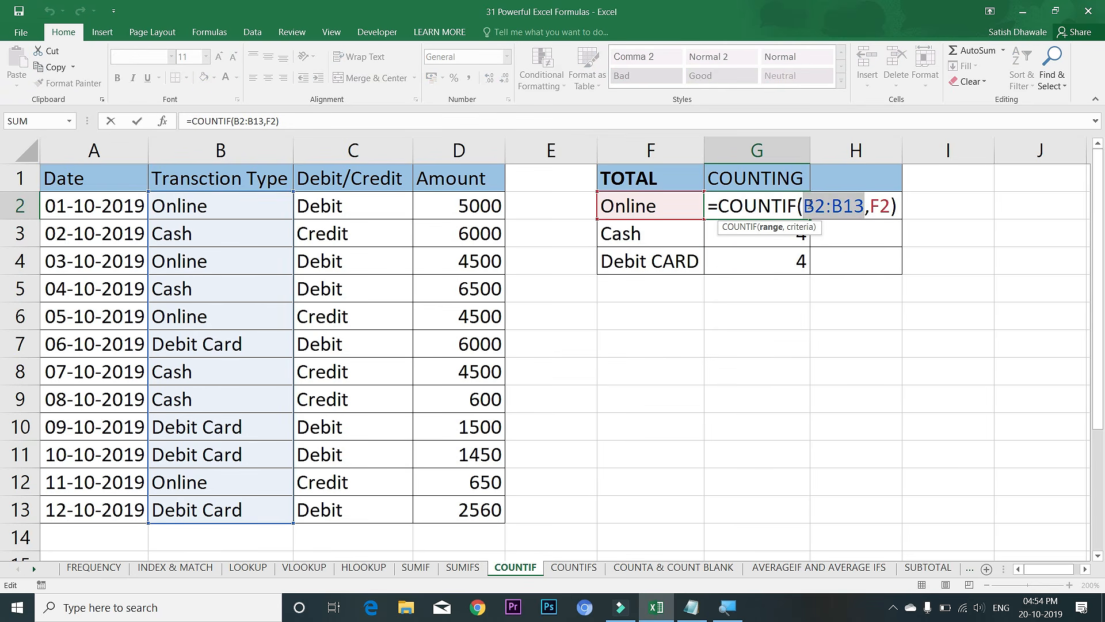
{"action": "key", "text": "F4"}
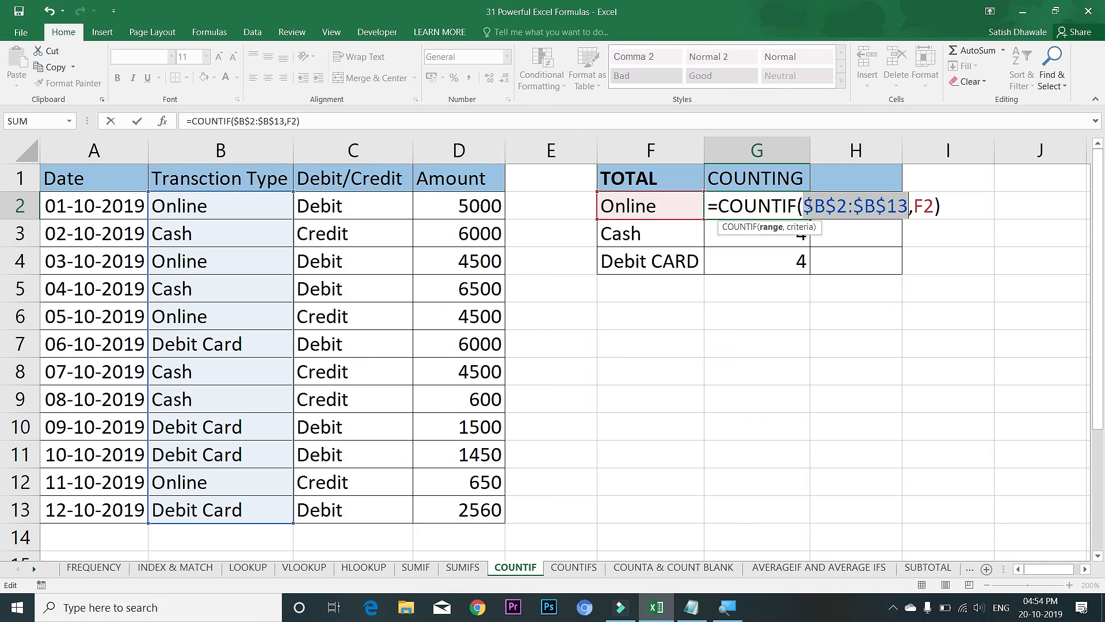
{"action": "key", "text": "Return"}
{"action": "left_click", "coordinate": [806, 206]}
{"action": "left_click_drag", "start_coordinate": [810, 219], "coordinate": [807, 267]}
- Examine the COUNTIF formulas in G2:G4, checking the locked range and the criteria reference in each row
{"action": "double_click", "coordinate": [789, 210]}
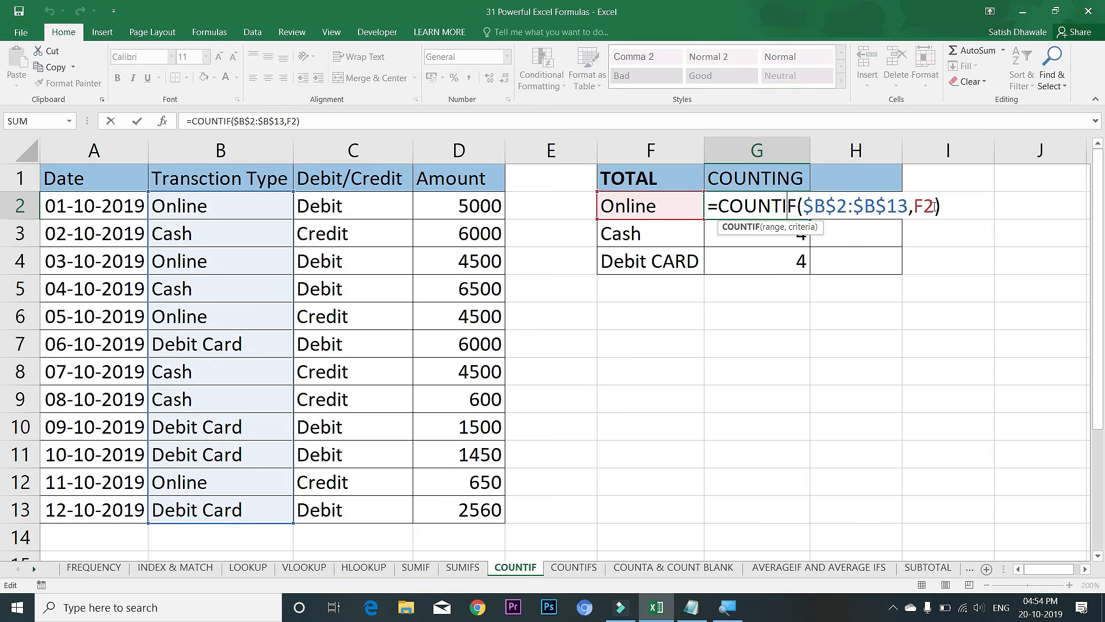
{"action": "double_click", "coordinate": [756, 227]}
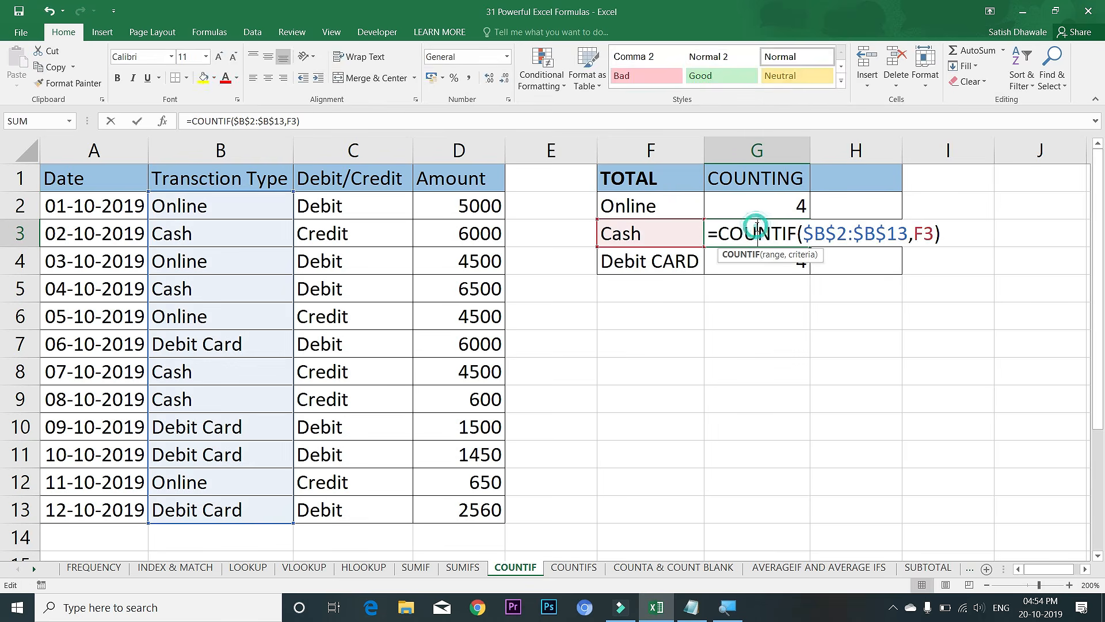
{"action": "left_click", "coordinate": [758, 255]}
{"action": "double_click", "coordinate": [757, 255]}
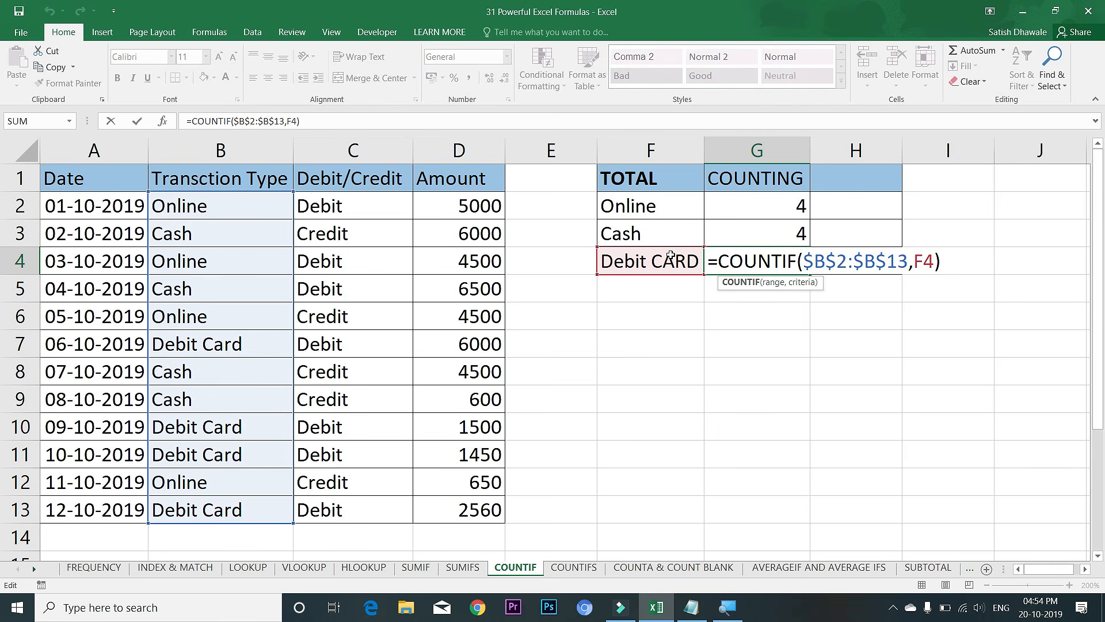
{"action": "key", "text": "Escape"}
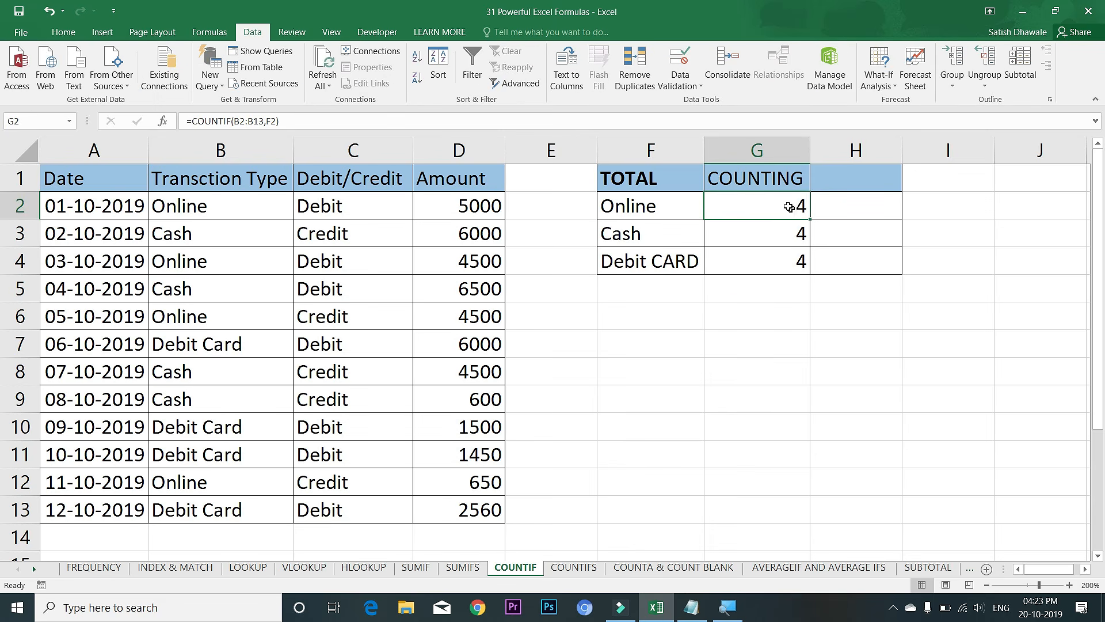
{"action": "left_click", "coordinate": [787, 205]}
{"action": "mouse_move", "coordinate": [788, 255]}
{"action": "left_mouse_down"}
{"action": "mouse_move", "coordinate": [788, 281]}
{"action": "mouse_move", "coordinate": [793, 257]}
{"action": "left_mouse_up"}
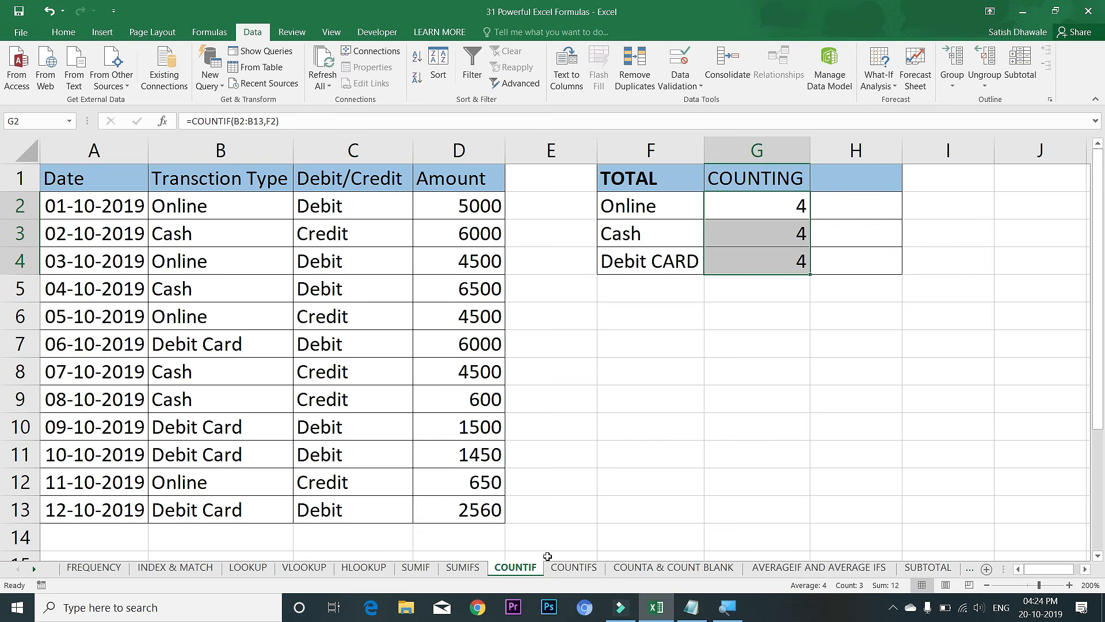
- On the COUNTIFS sheet, start a COUNTIFS formula in G2 with range B2:B13 and criterion F2
{"action": "left_click", "coordinate": [574, 567]}
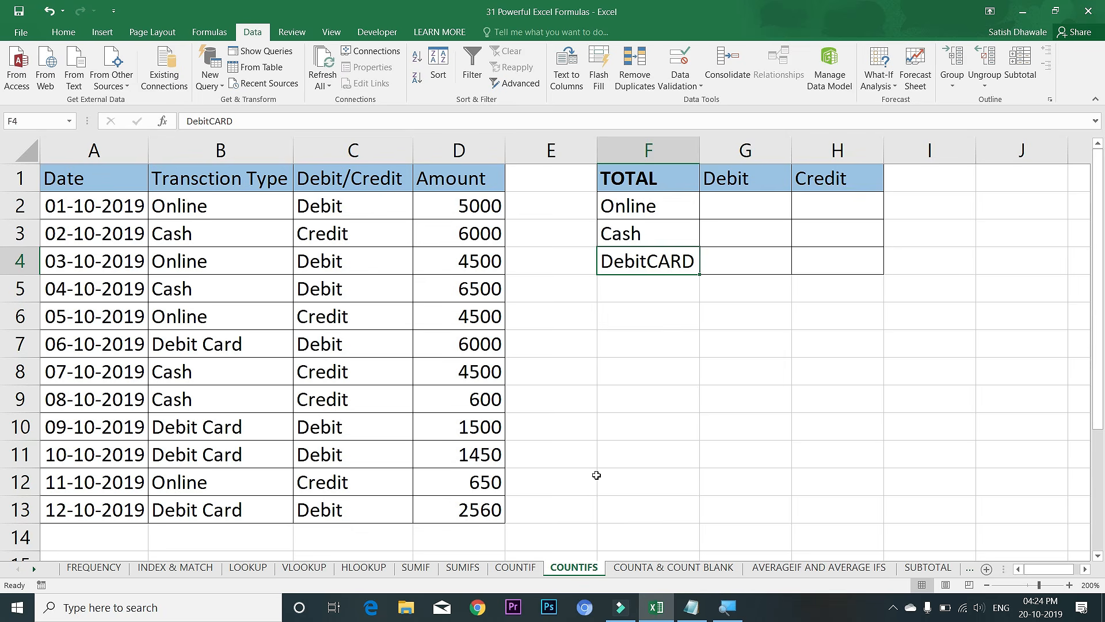
{"action": "left_click", "coordinate": [752, 216]}
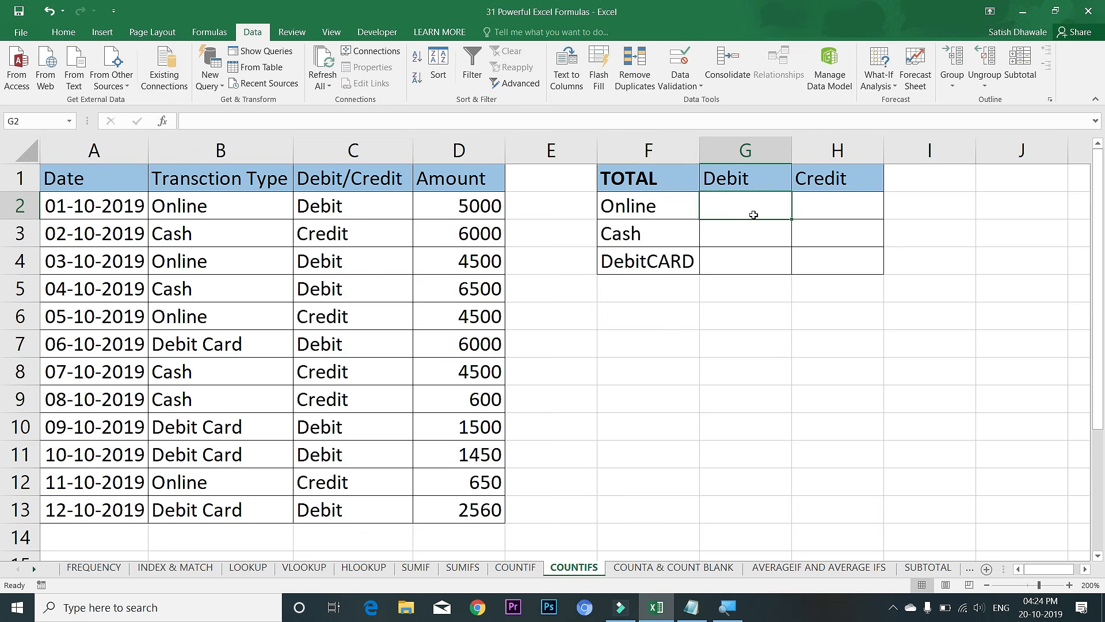
{"action": "type", "text": "=COUN"}
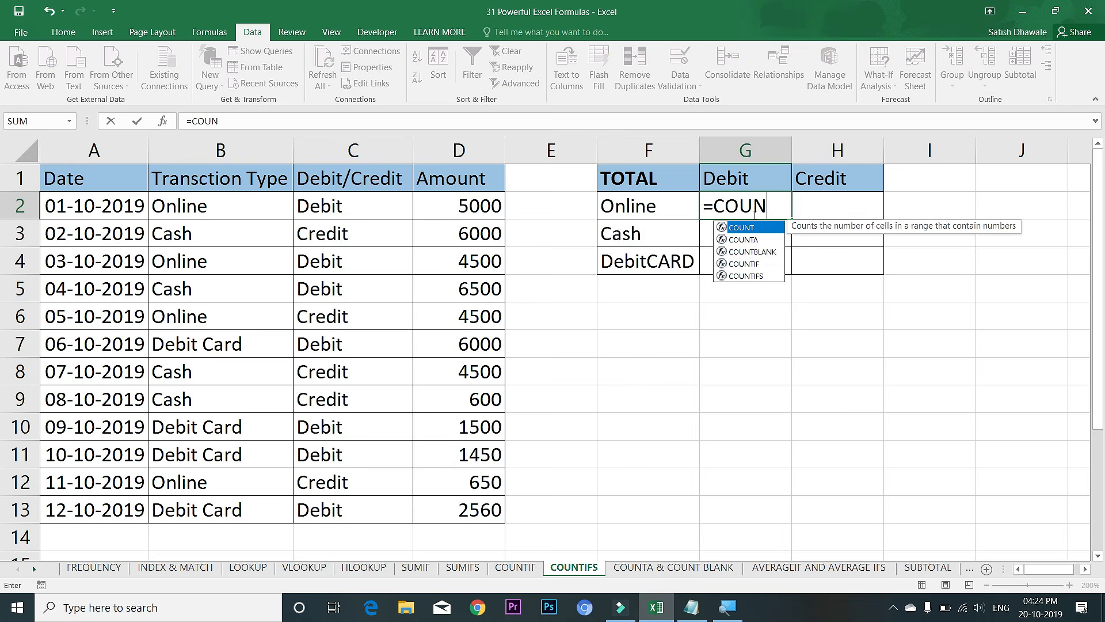
{"action": "type", "text": "TIFS"}
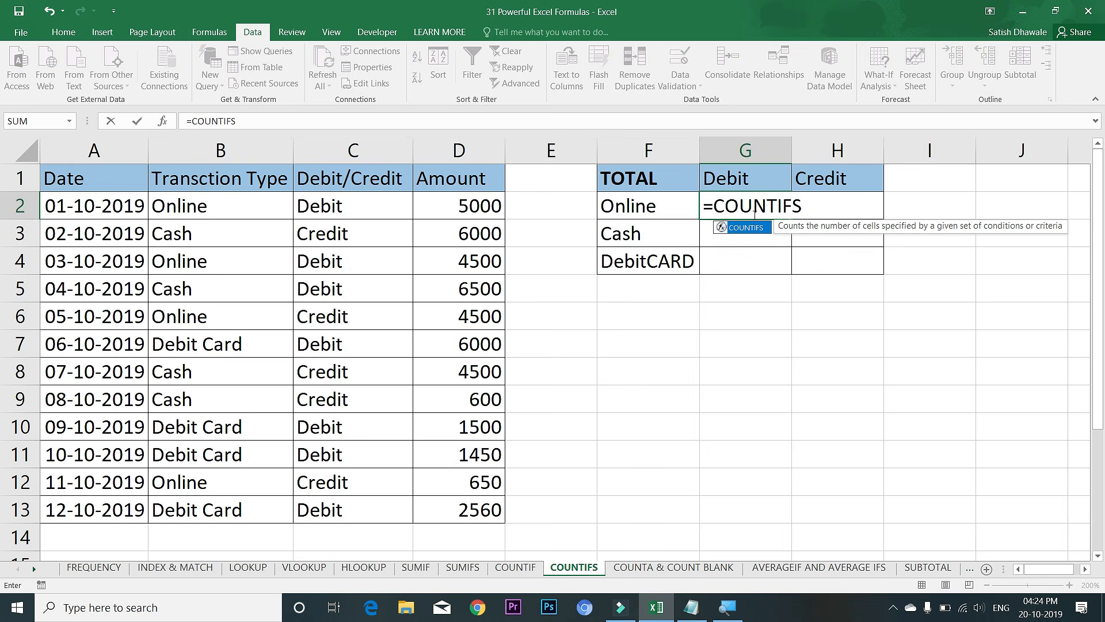
{"action": "type", "text": "("}
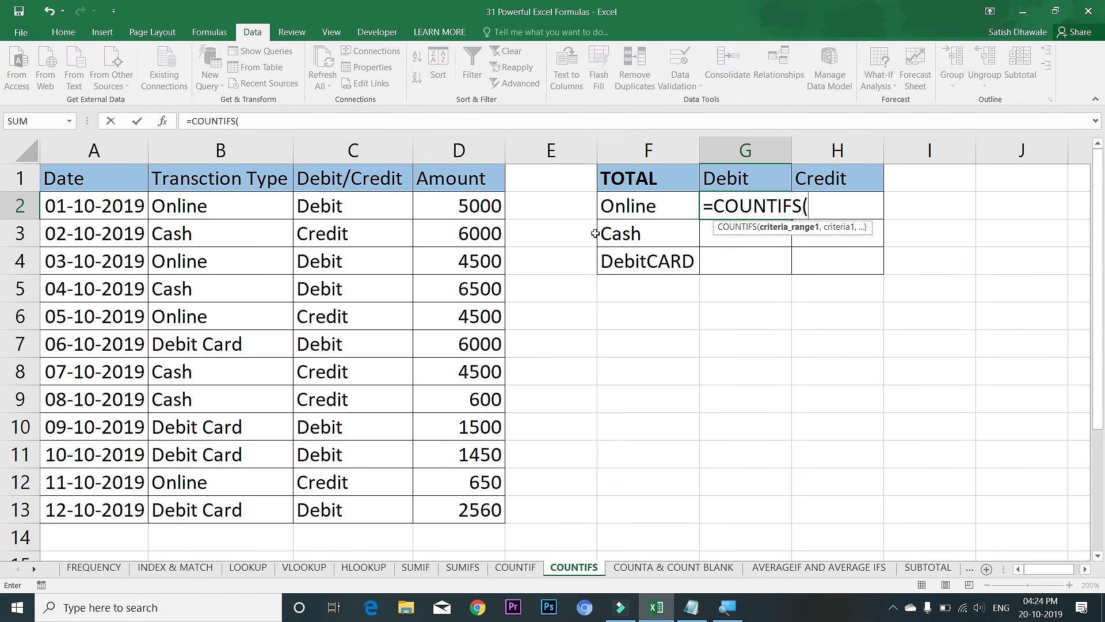
{"action": "left_click", "coordinate": [233, 207]}
{"action": "left_click_drag", "start_coordinate": [236, 230], "coordinate": [249, 503]}
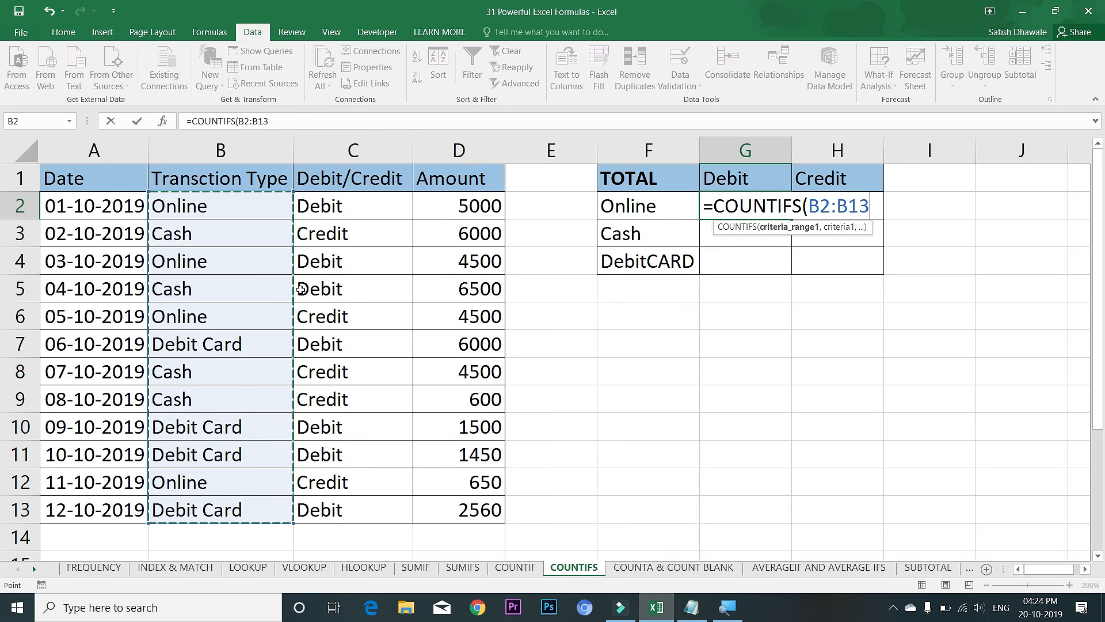
{"action": "type", "text": ","}
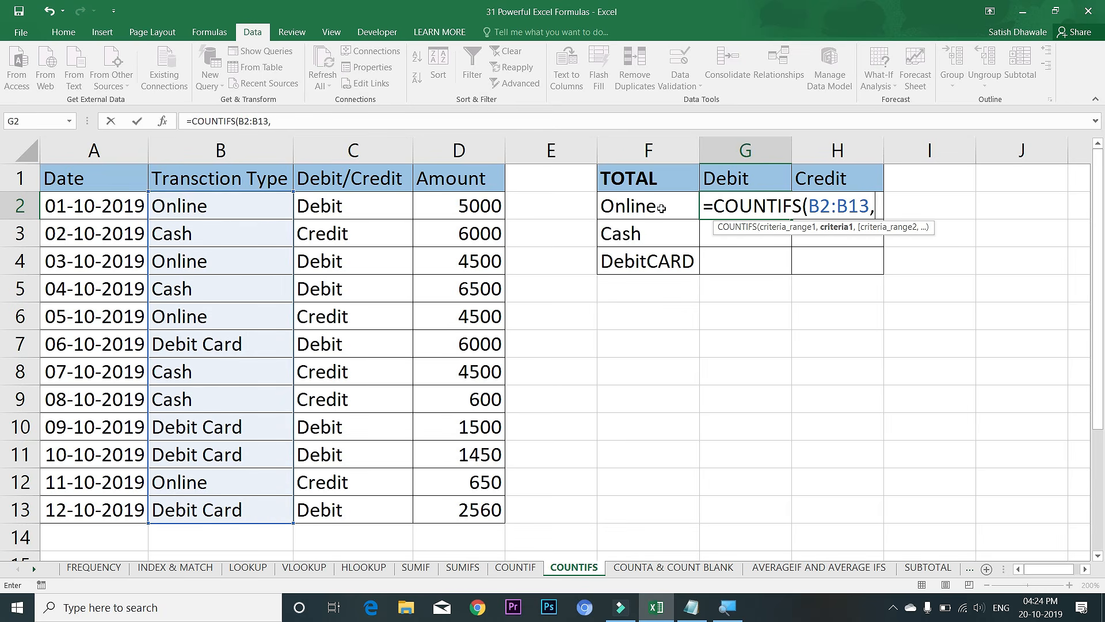
{"action": "left_click", "coordinate": [659, 210]}
{"action": "type", "text": ","}
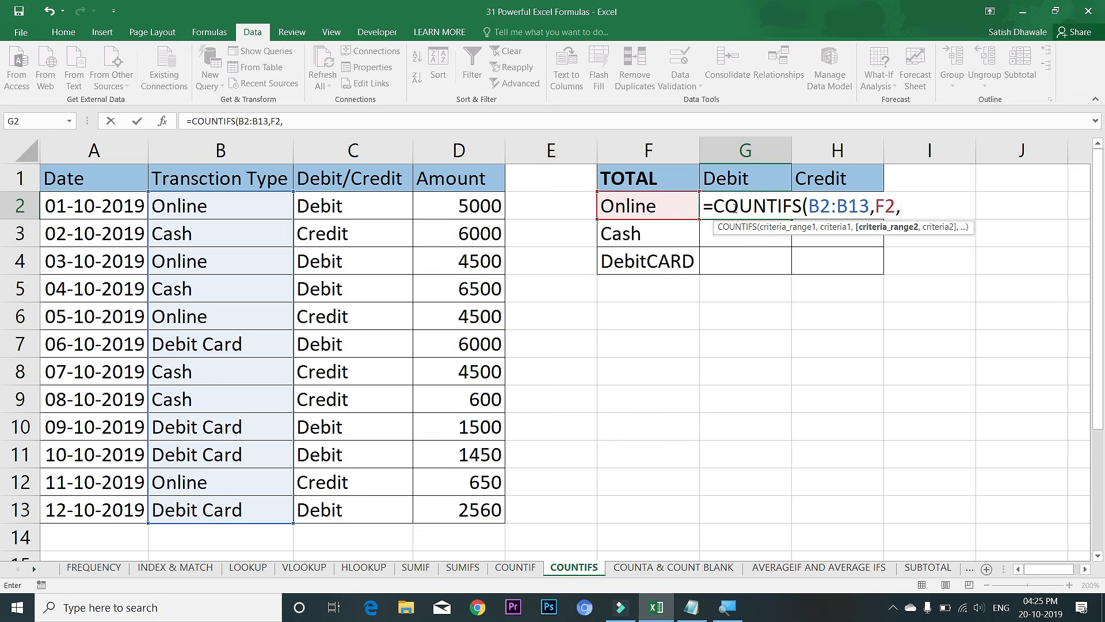
- Complete G2's COUNTIFS formula with second criteria range C2:C13 and criterion G1
{"action": "left_click_drag", "start_coordinate": [354, 207], "coordinate": [364, 496]}
{"action": "type", "text": ","}
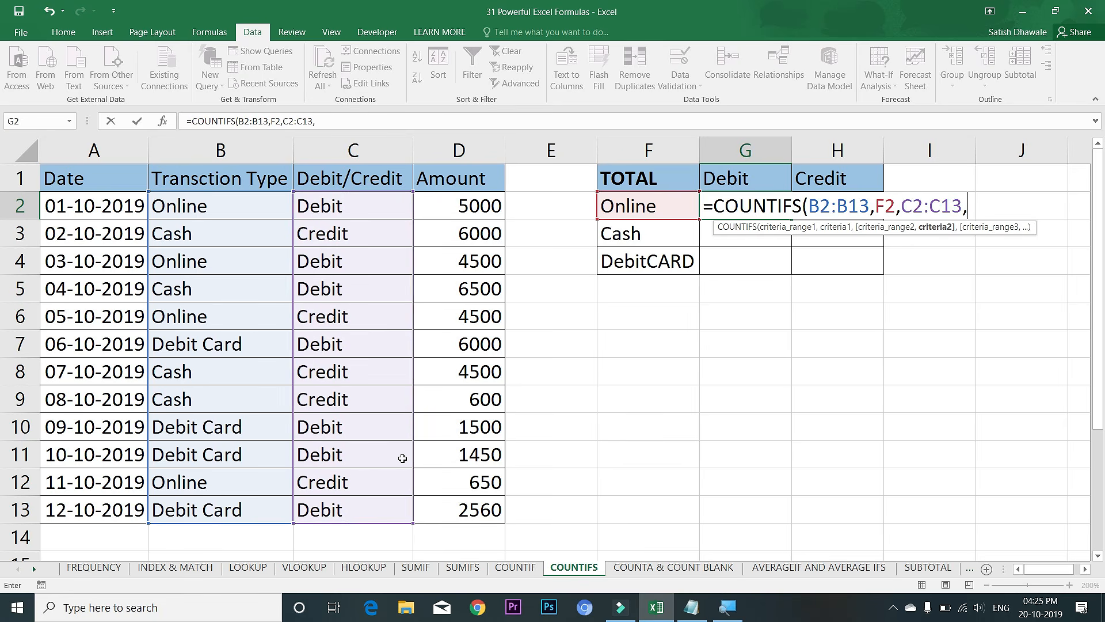
{"action": "left_click", "coordinate": [726, 179]}
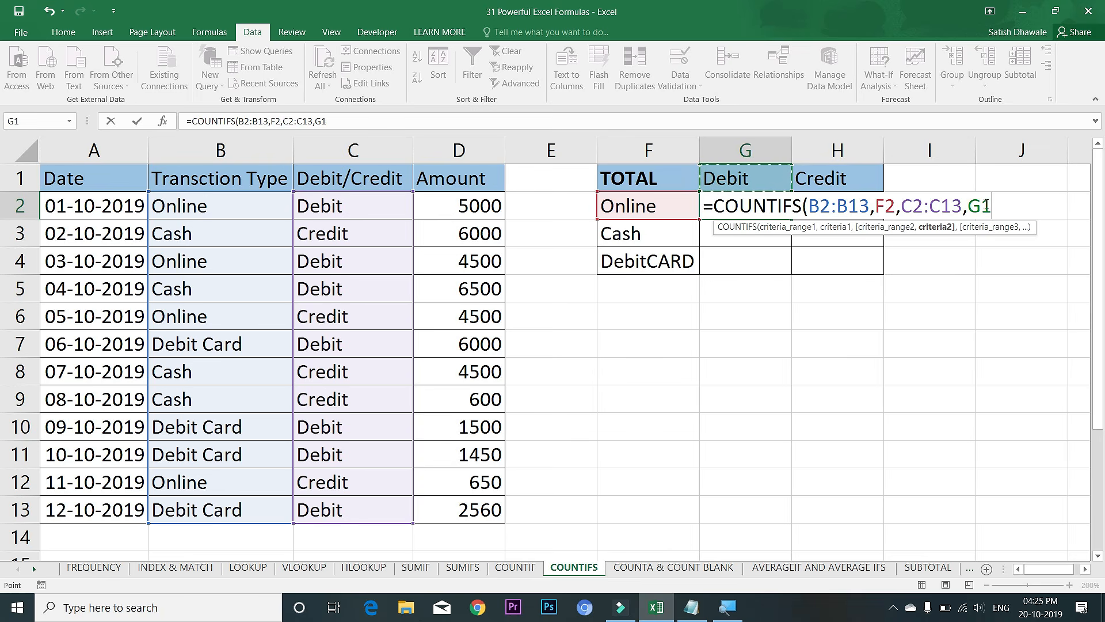
{"action": "key", "text": "Return"}
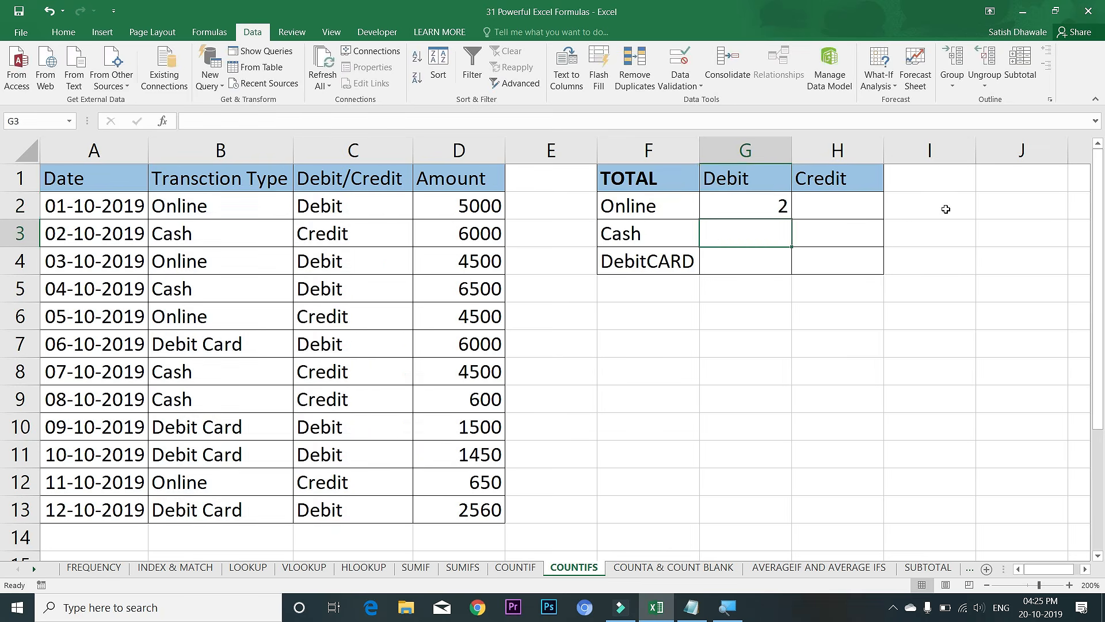
- Lock both criteria ranges in G2's COUNTIFS formula as $B$2:$B$13 and $C$2:$C$13
{"action": "double_click", "coordinate": [761, 207]}
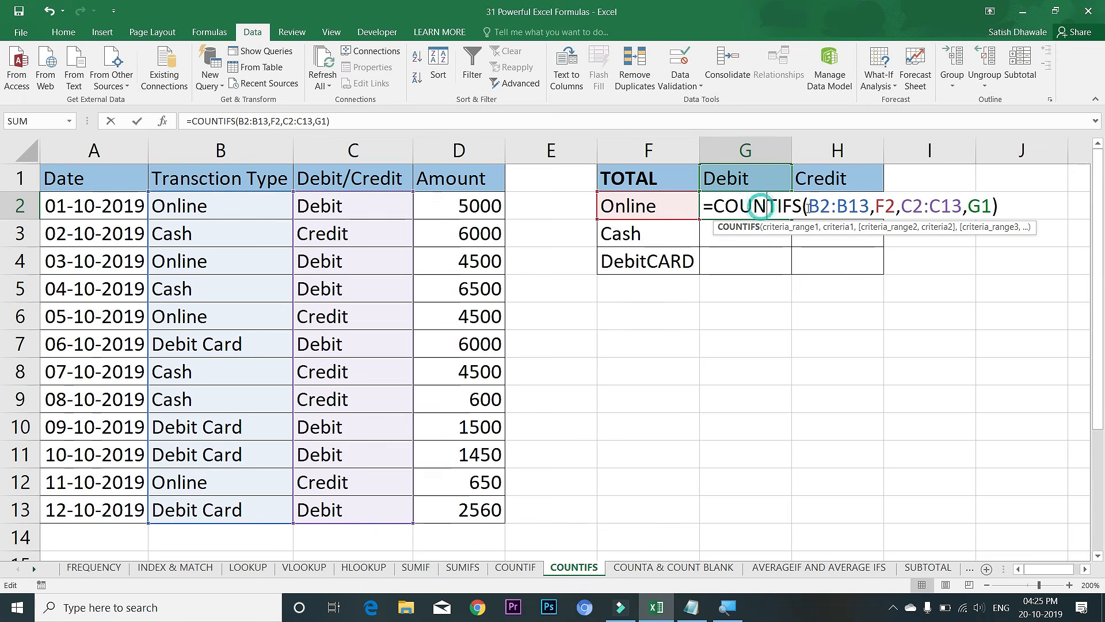
{"action": "double_click", "coordinate": [863, 206]}
{"action": "left_click_drag", "start_coordinate": [863, 206], "coordinate": [832, 204]}
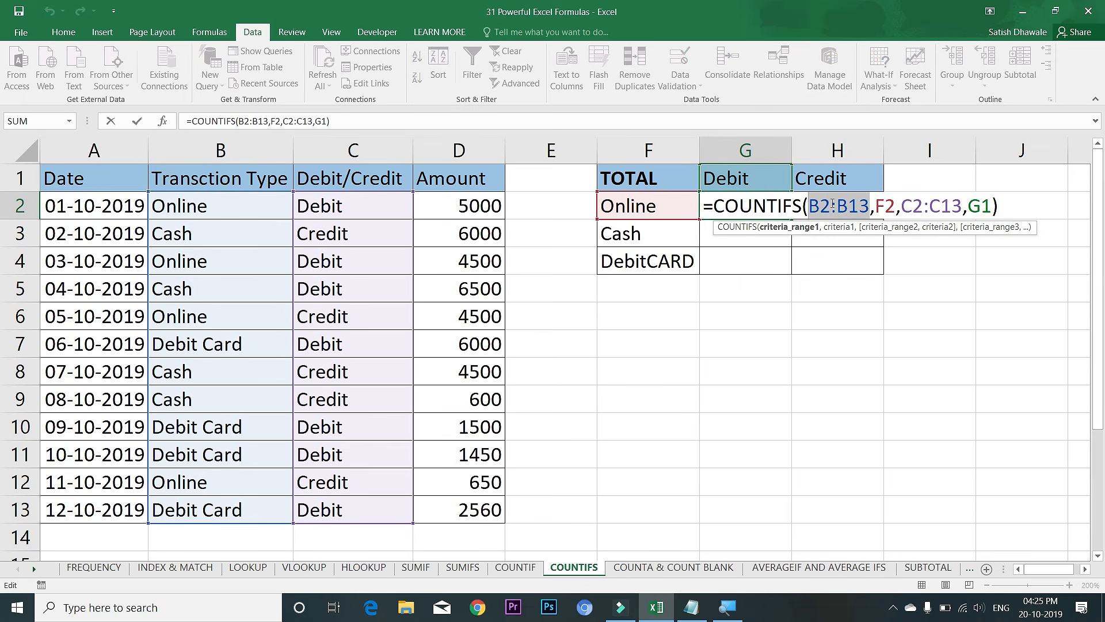
{"action": "key", "text": "F4"}
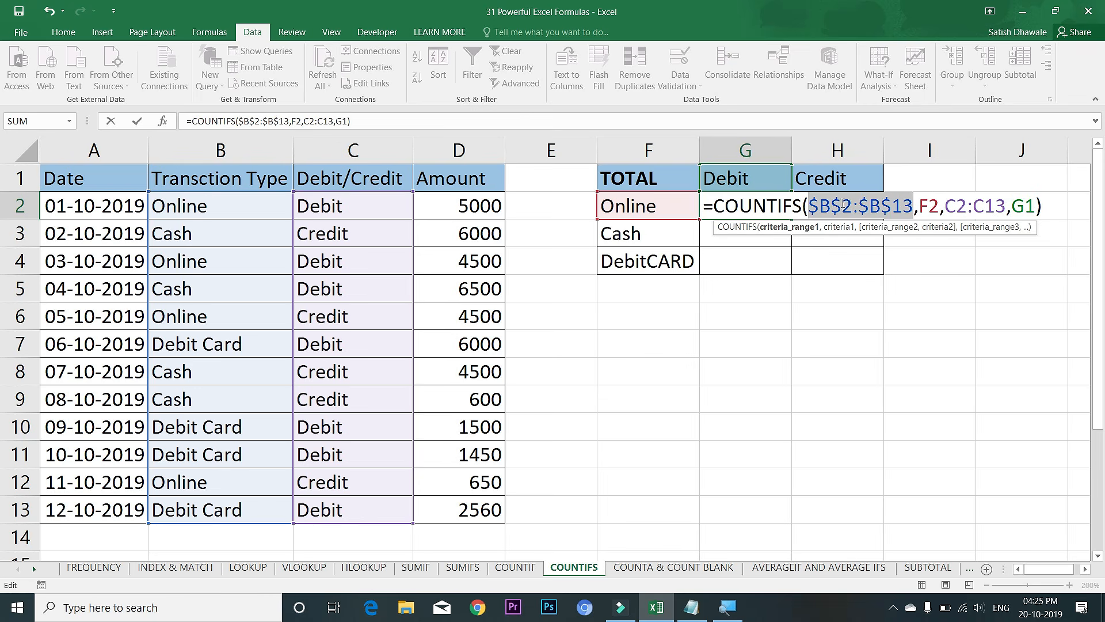
{"action": "left_click", "coordinate": [898, 227]}
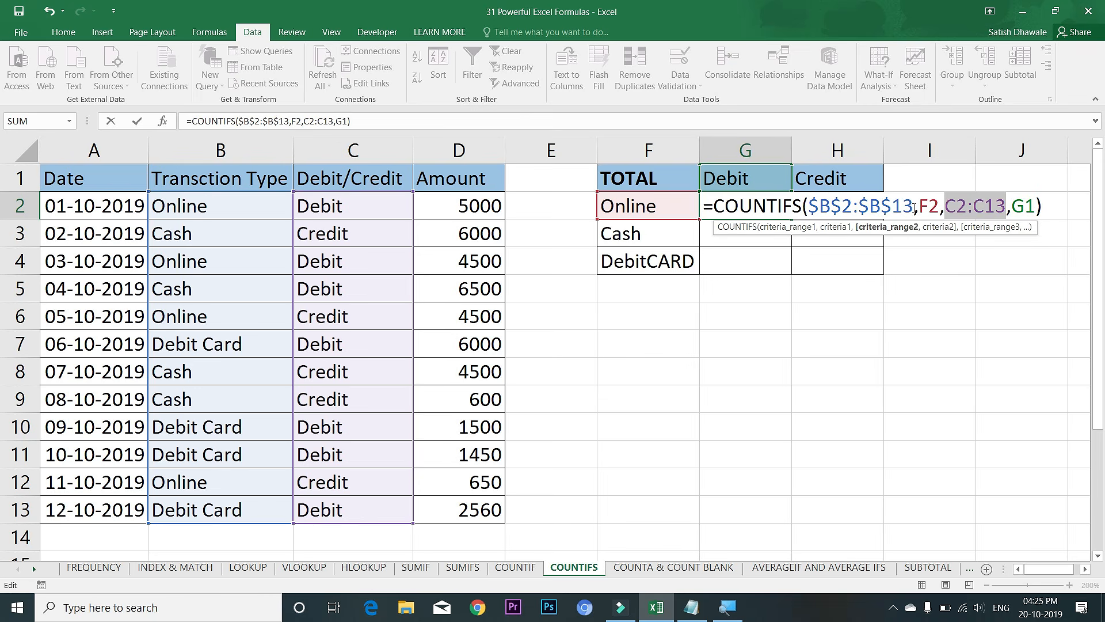
{"action": "key", "text": "F4"}
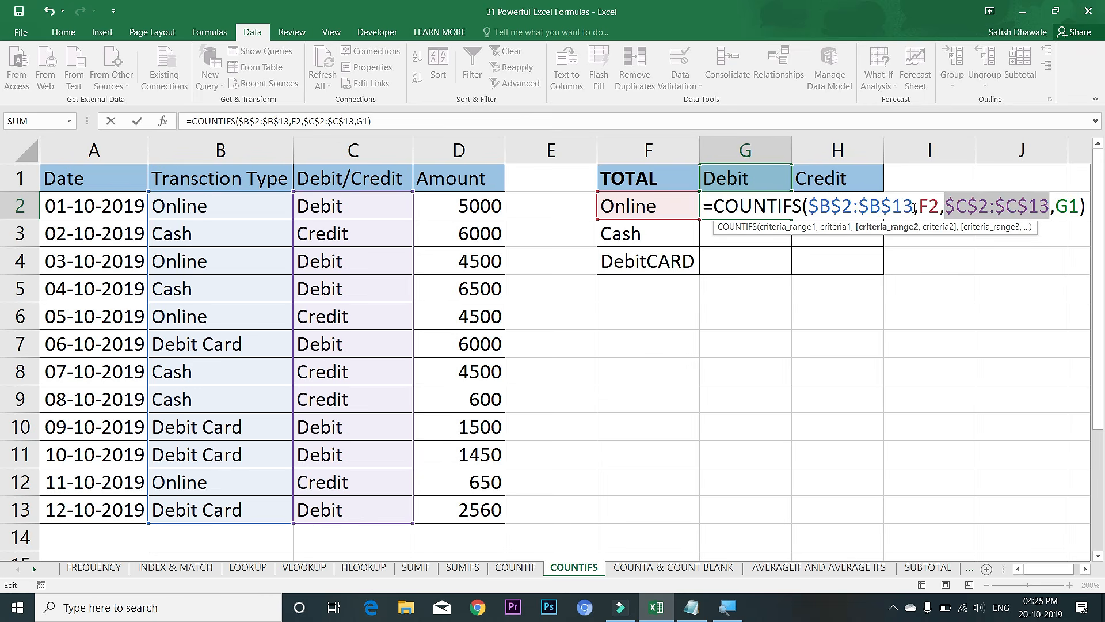
- Change the criteria in G2's COUNTIFS formula to the mixed references $F2 and G$1
{"action": "double_click", "coordinate": [921, 208]}
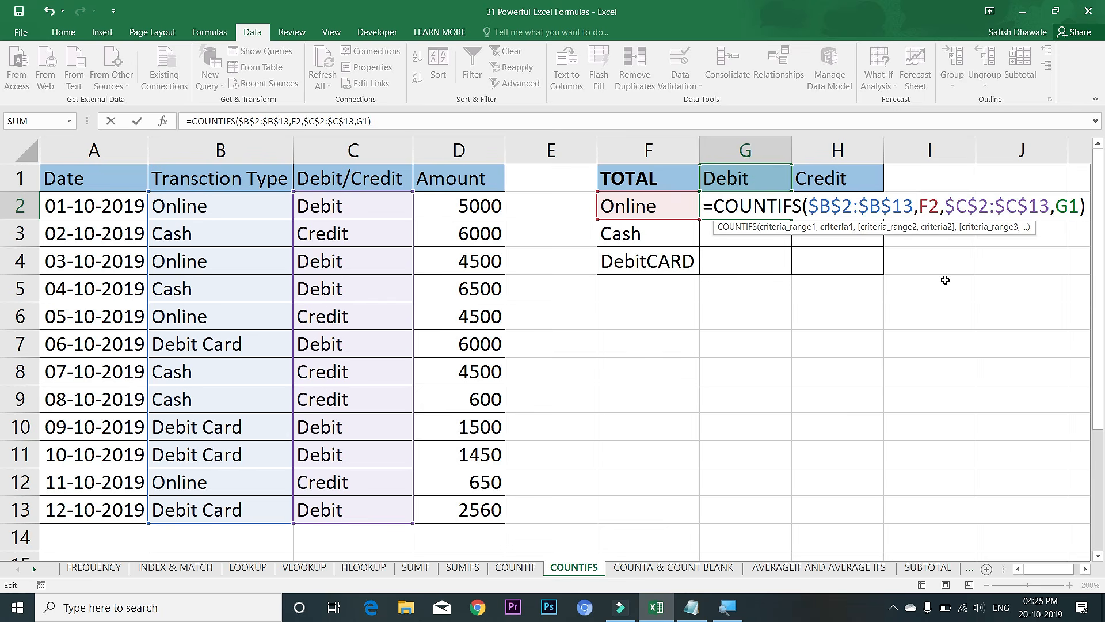
{"action": "type", "text": "$"}
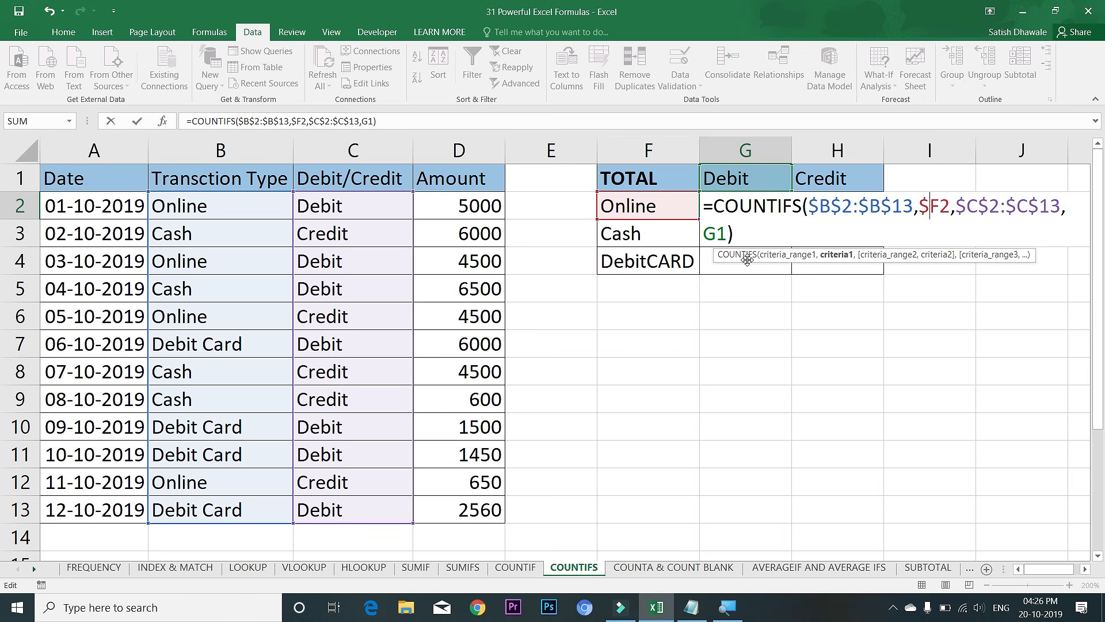
{"action": "left_click", "coordinate": [715, 233]}
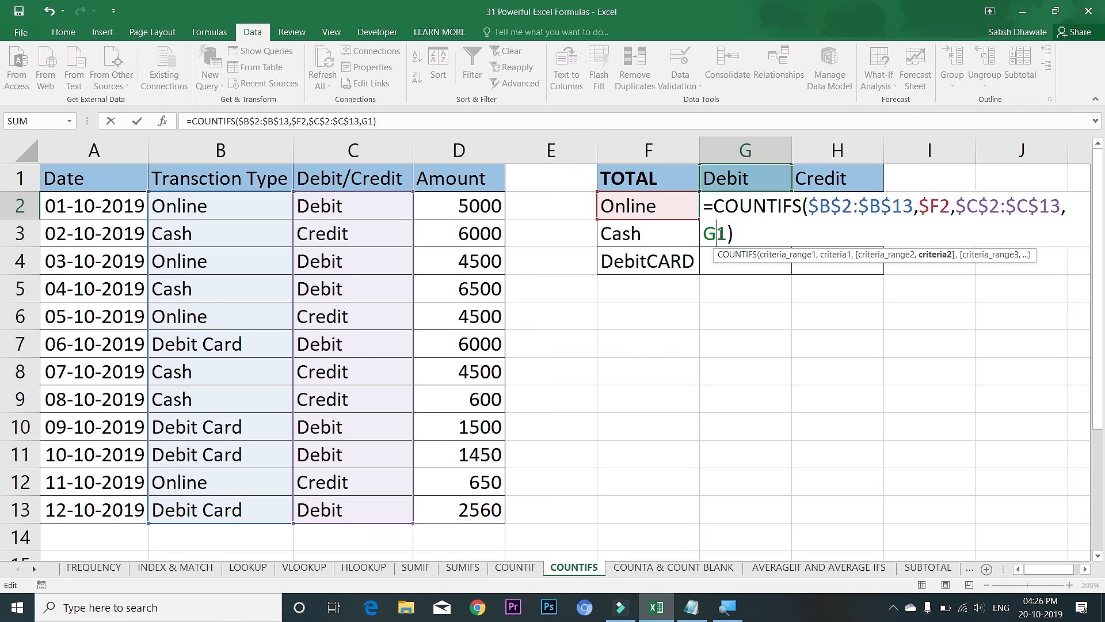
{"action": "type", "text": "$"}
{"action": "key", "text": "Return"}
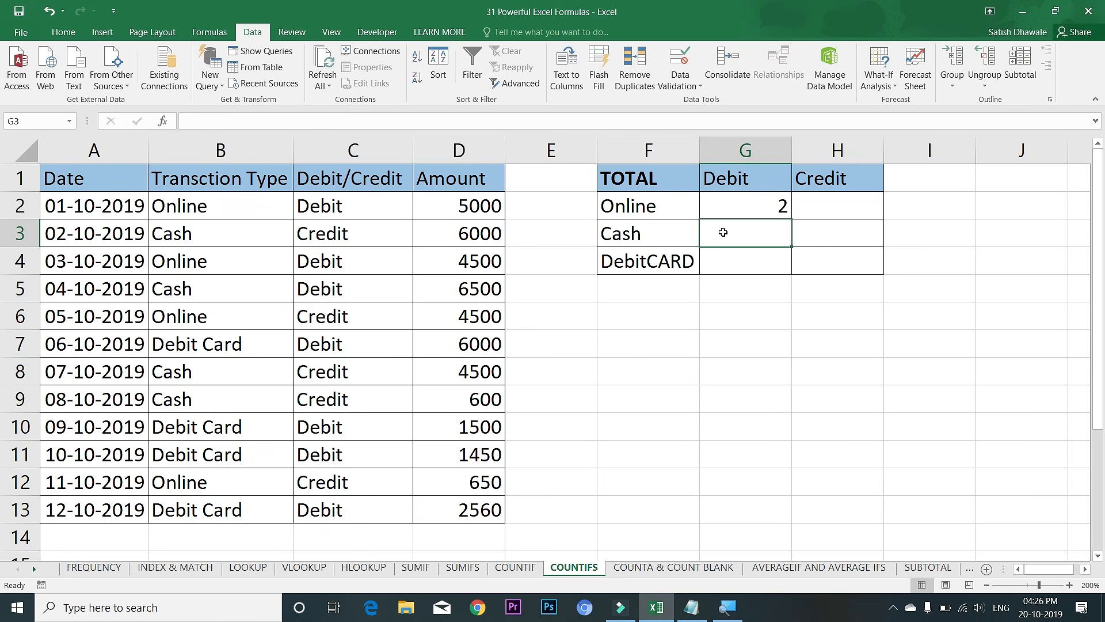
- Fill G2's COUNTIFS formula down to row 4 and across to column H, covering G2:H4
{"action": "left_click", "coordinate": [741, 206]}
{"action": "left_click_drag", "start_coordinate": [790, 218], "coordinate": [794, 278]}
{"action": "left_click", "coordinate": [789, 217]}
{"action": "left_click_drag", "start_coordinate": [793, 221], "coordinate": [874, 260]}
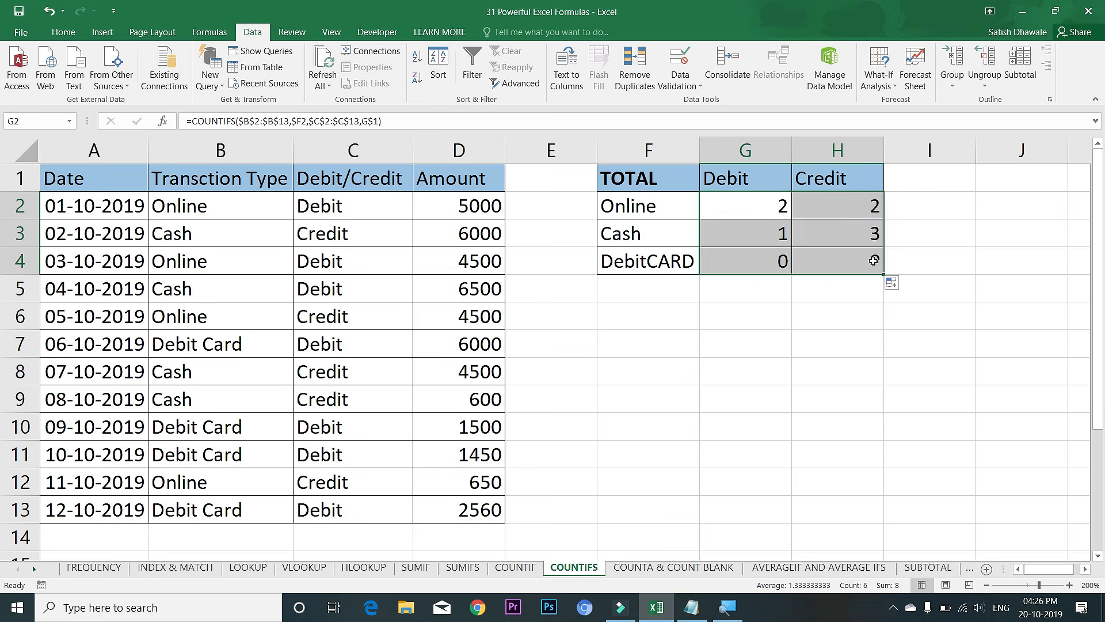
- Correct the label in F4 to "Debit CARD" and autofit column F to its contents
{"action": "double_click", "coordinate": [648, 261]}
{"action": "key", "text": "ctrl+Return"}
{"action": "key", "text": "Return"}
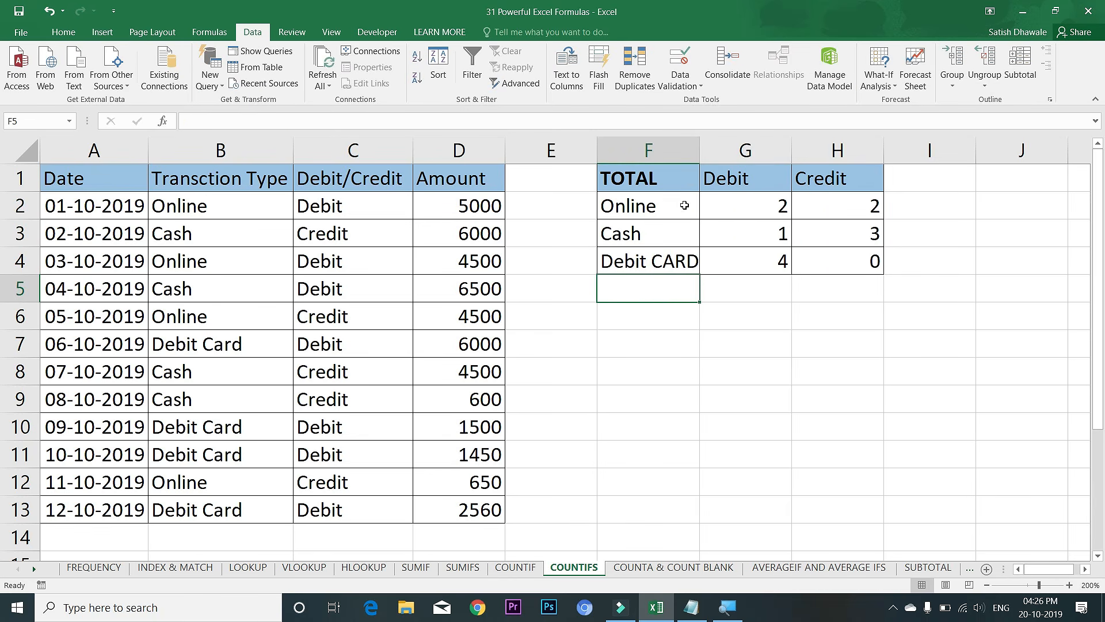
{"action": "double_click", "coordinate": [699, 149]}
{"action": "left_click", "coordinate": [749, 250]}
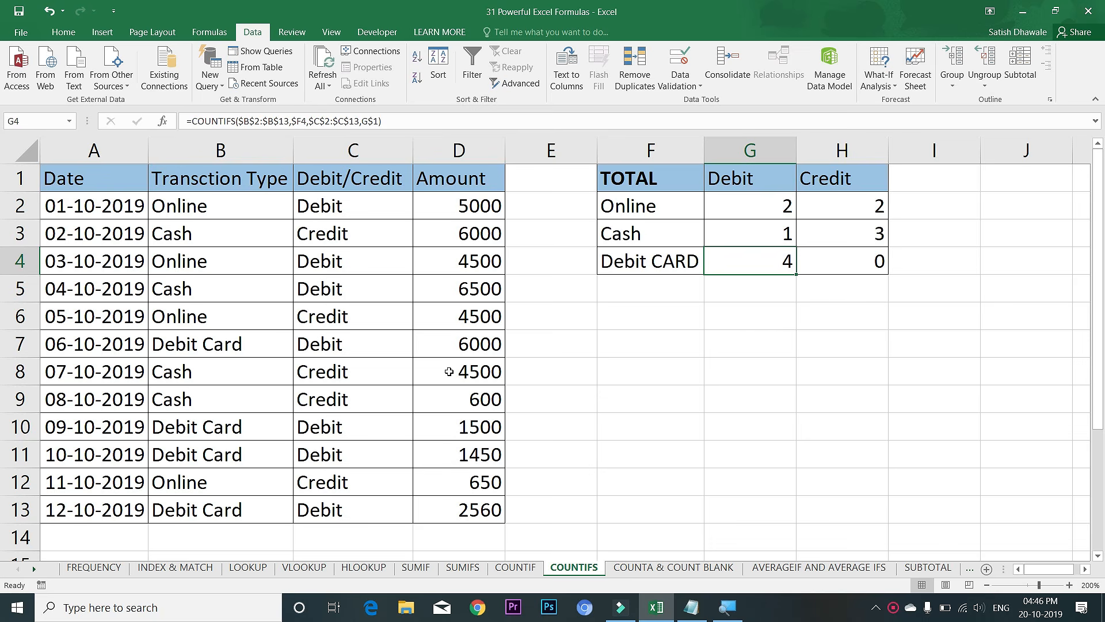
- Open the COUNTA & COUNT BLANK sheet and examine the seat grid C3:U15 and the BOOKED, PENDING, MALE and FEMALE summary cells
{"action": "left_click", "coordinate": [656, 569]}
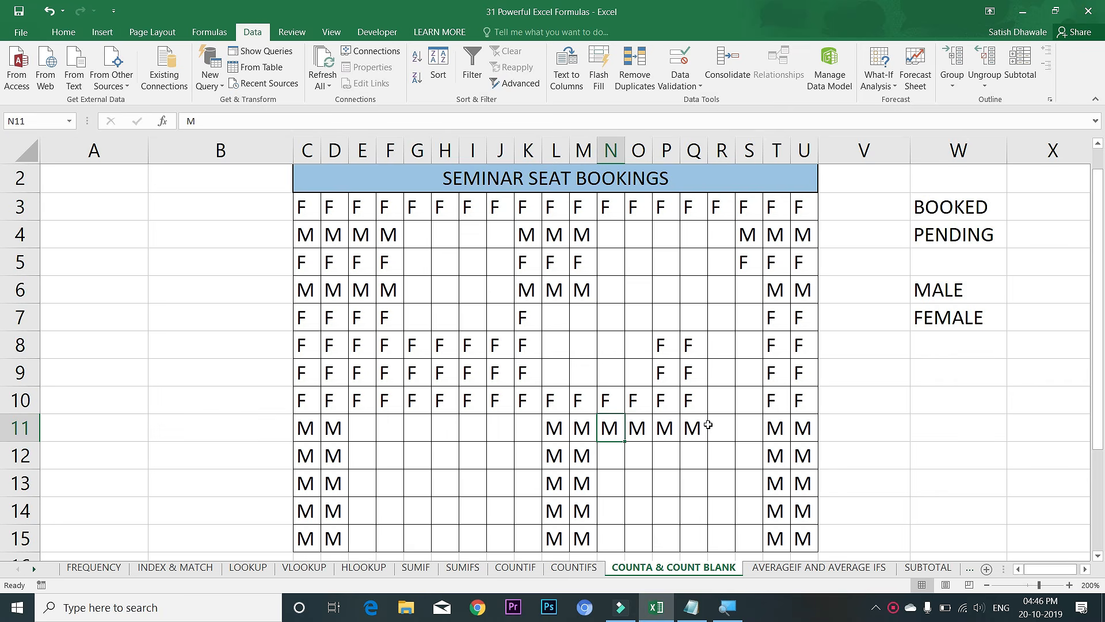
{"action": "left_click", "coordinate": [1085, 569]}
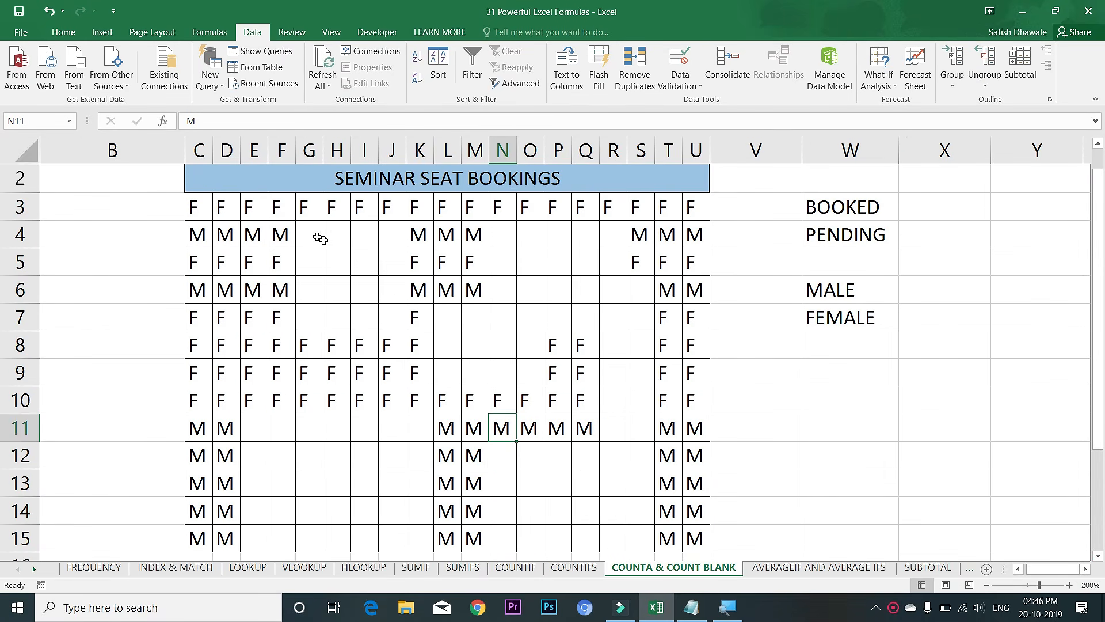
{"action": "mouse_move", "coordinate": [322, 178]}
{"action": "left_mouse_down"}
{"action": "mouse_move", "coordinate": [393, 218]}
{"action": "mouse_move", "coordinate": [388, 389]}
{"action": "mouse_move", "coordinate": [399, 528]}
{"action": "left_mouse_up"}
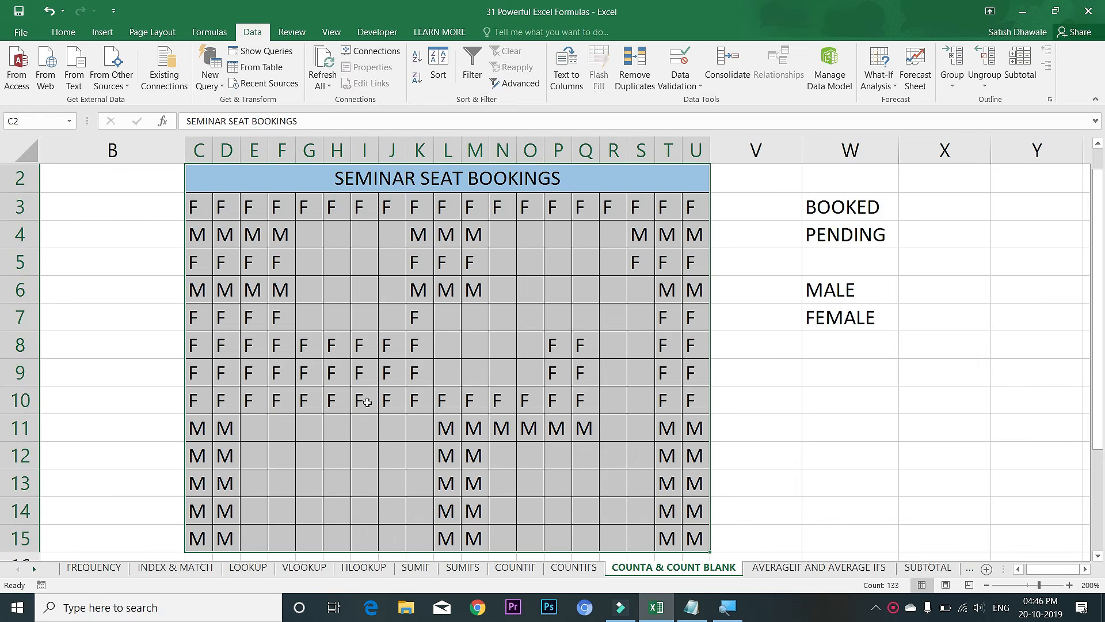
{"action": "left_click", "coordinate": [362, 397]}
{"action": "mouse_move", "coordinate": [201, 204]}
{"action": "left_mouse_down"}
{"action": "mouse_move", "coordinate": [227, 239]}
{"action": "mouse_move", "coordinate": [455, 337]}
{"action": "mouse_move", "coordinate": [687, 500]}
{"action": "mouse_move", "coordinate": [690, 532]}
{"action": "left_mouse_up"}
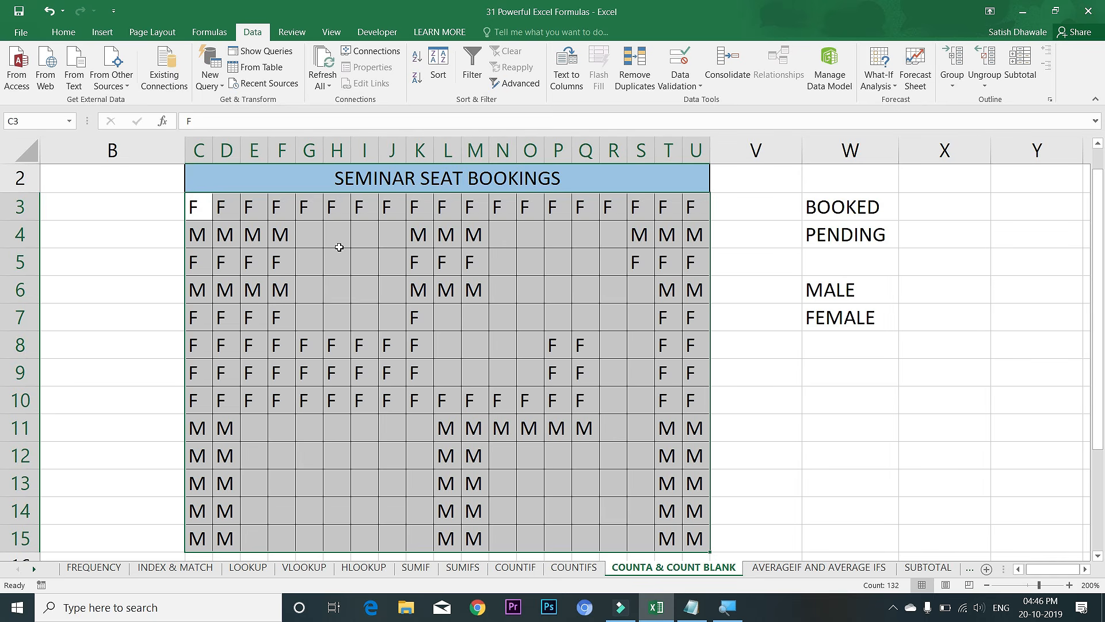
{"action": "left_click", "coordinate": [864, 305]}
{"action": "left_click", "coordinate": [851, 333]}
{"action": "left_click", "coordinate": [859, 295]}
{"action": "left_click", "coordinate": [862, 316]}
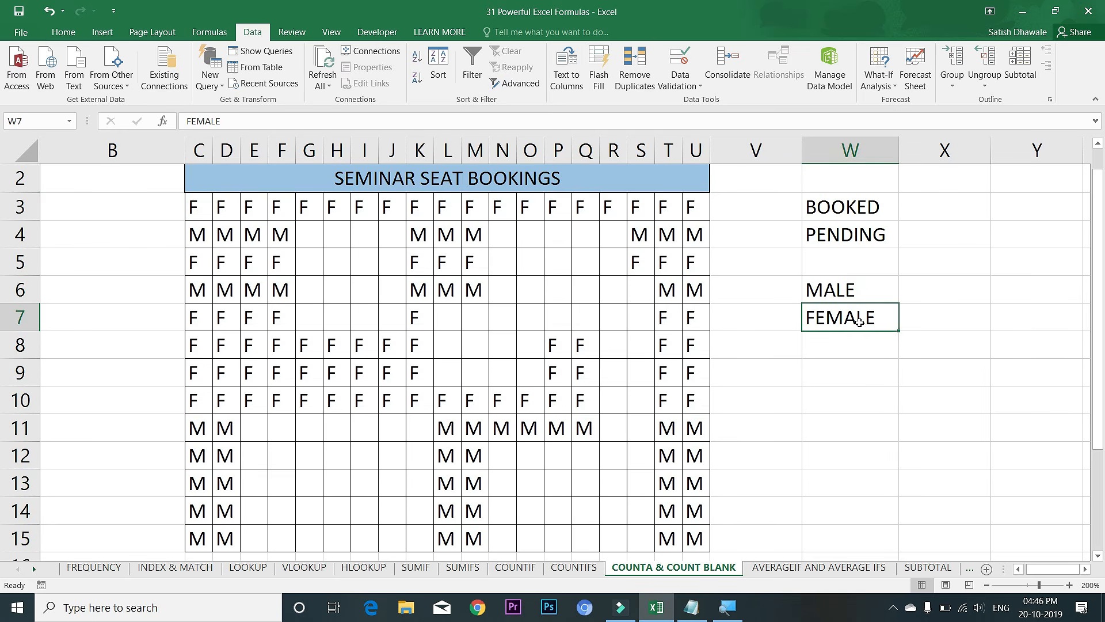
{"action": "left_click", "coordinate": [931, 289]}
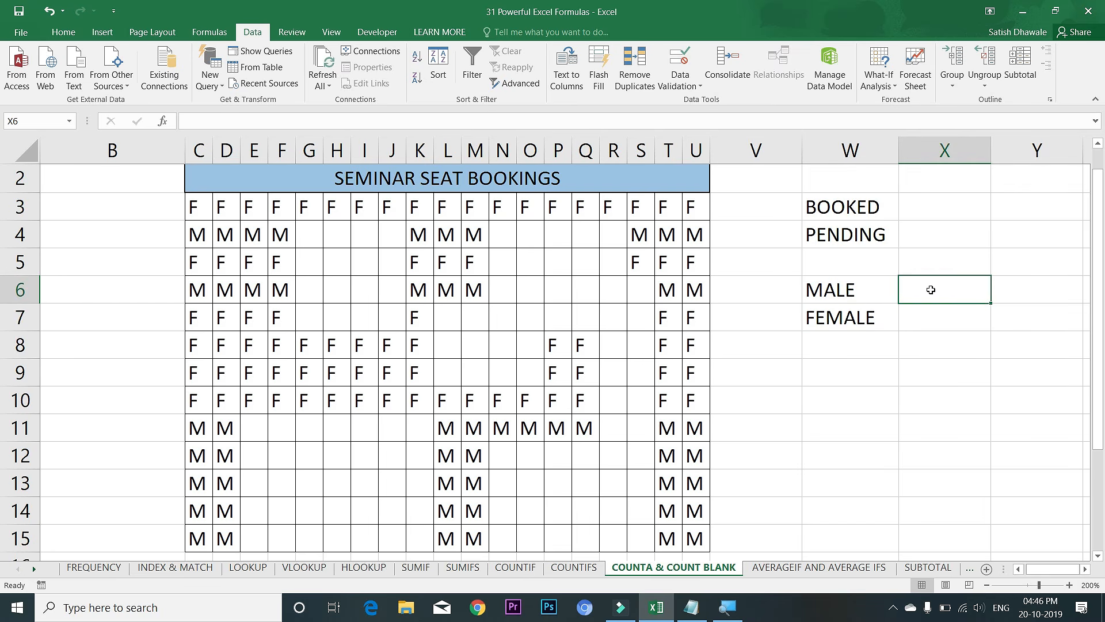
{"action": "left_click", "coordinate": [913, 208]}
{"action": "left_click", "coordinate": [910, 233]}
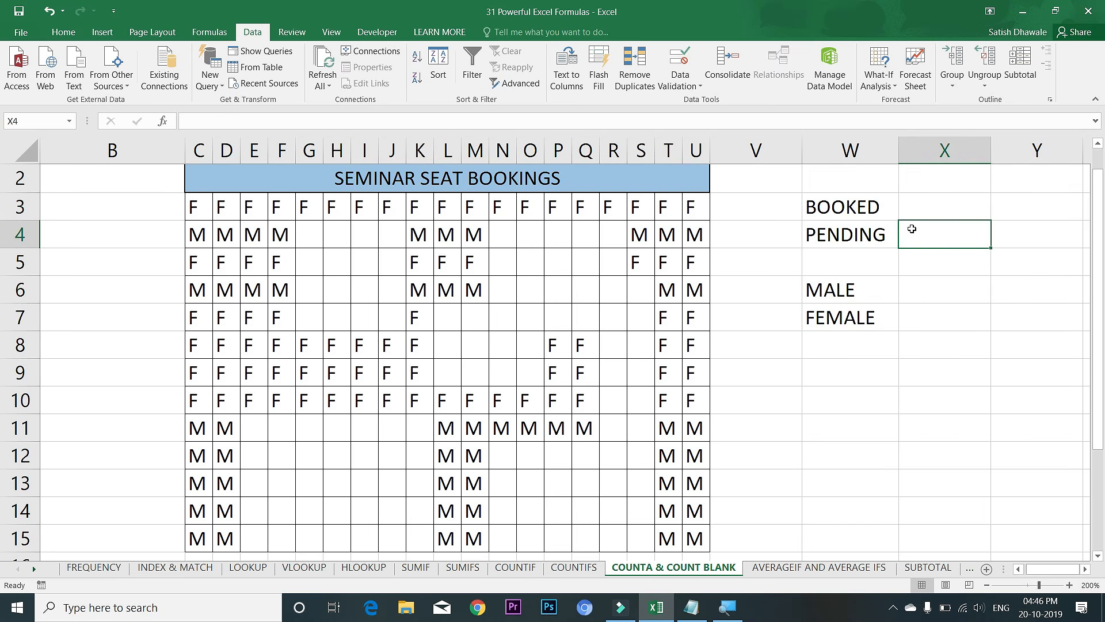
- Count the booked seats in X3 with =COUNTA(C3:U15)
{"action": "left_click", "coordinate": [921, 217]}
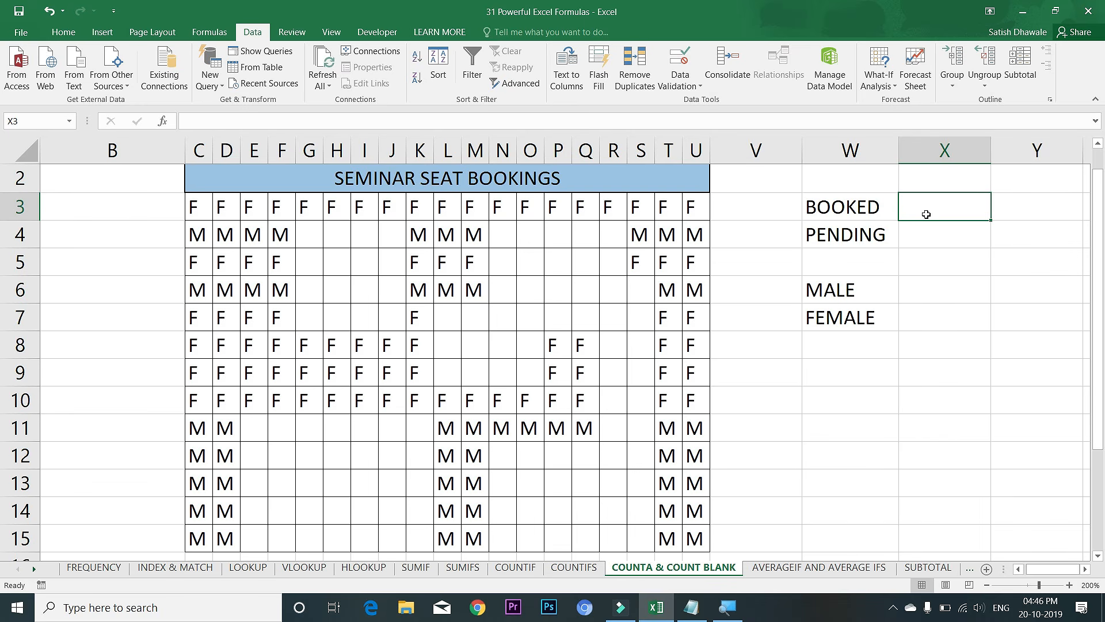
{"action": "type", "text": "=COUN"}
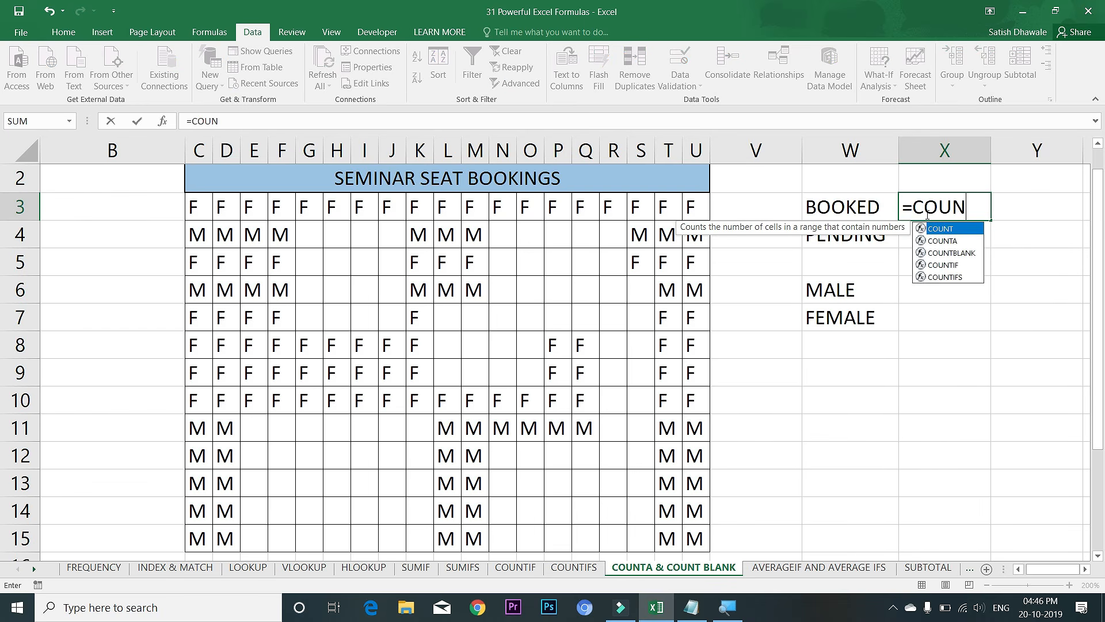
{"action": "key", "text": "Down"}
{"action": "key", "text": "Tab"}
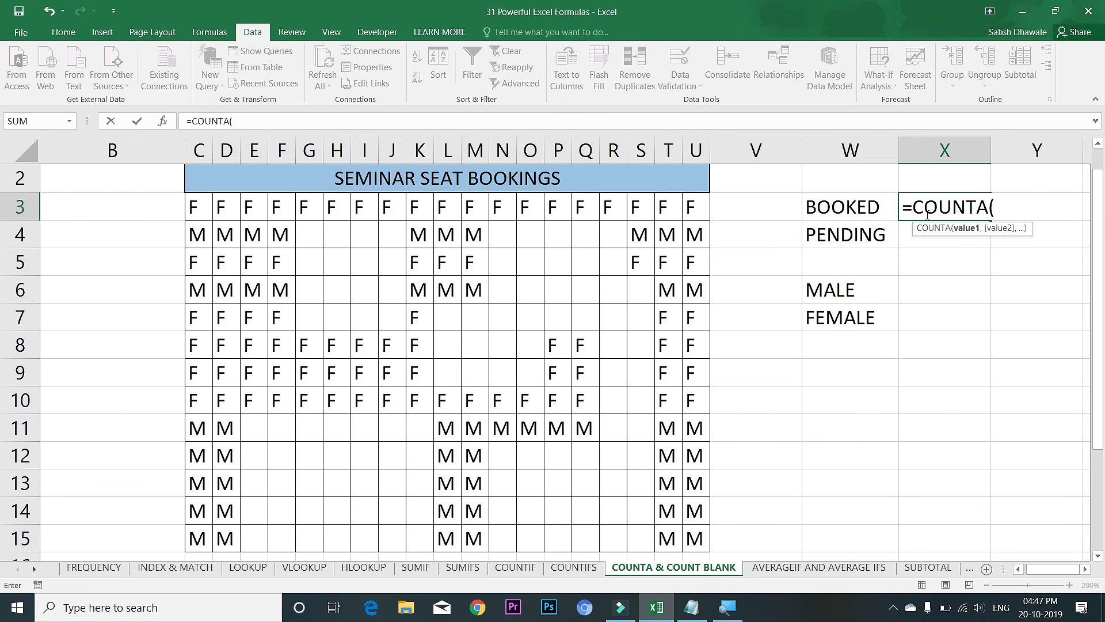
{"action": "left_click_drag", "start_coordinate": [205, 208], "coordinate": [699, 531]}
{"action": "type", "text": ")"}
{"action": "key", "text": "Return"}
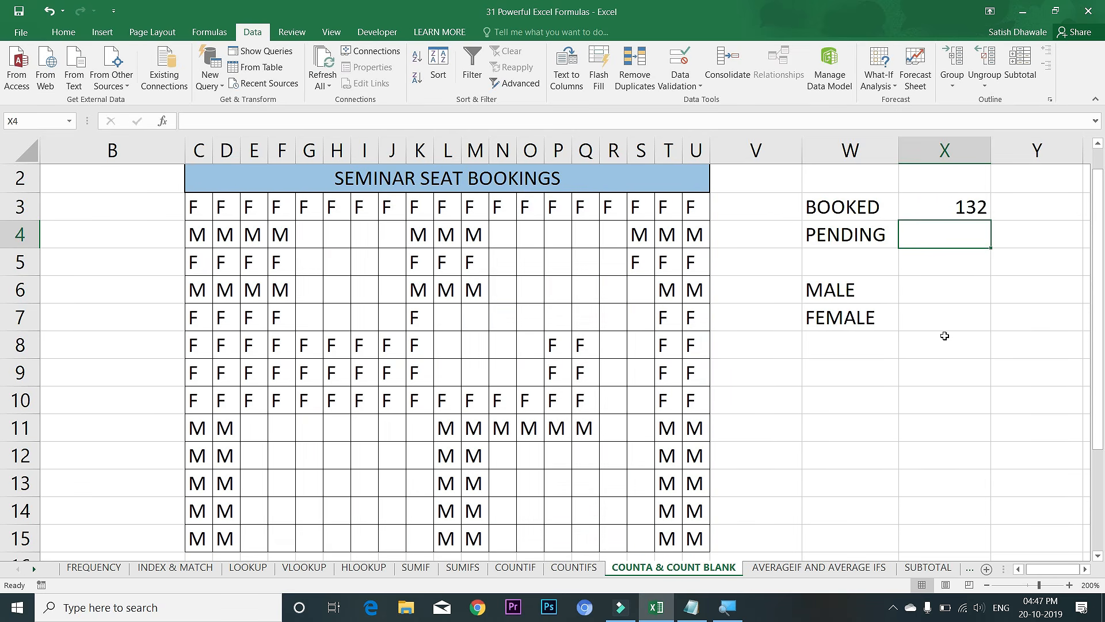
- Count the pending seats in X4 with =COUNTBLANK(C3:U15)
{"action": "type", "text": "="}
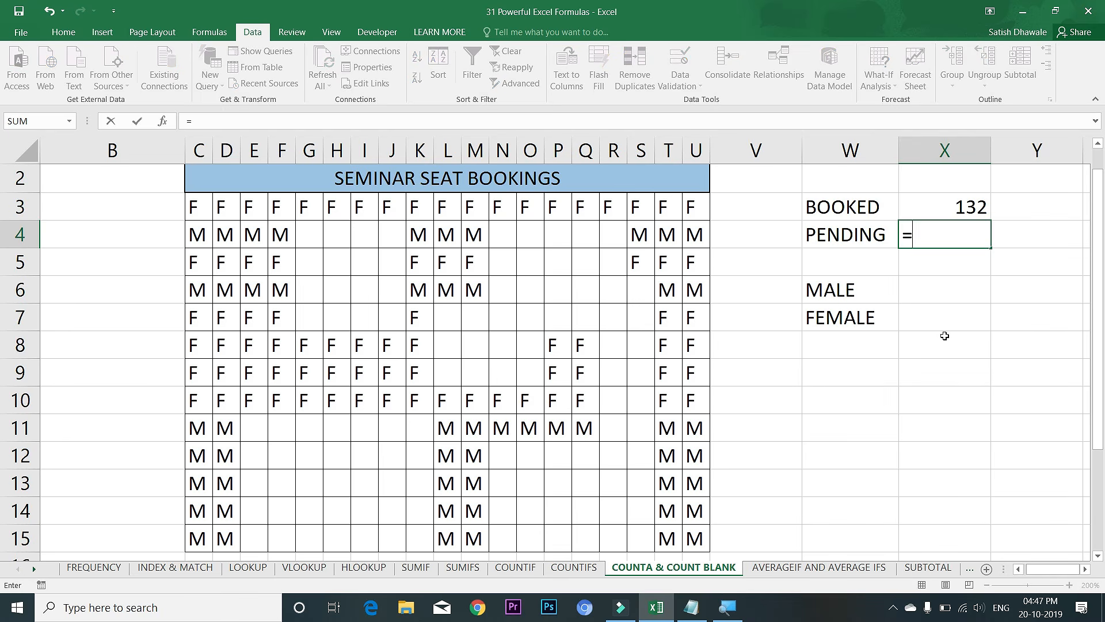
{"action": "type", "text": "COUN"}
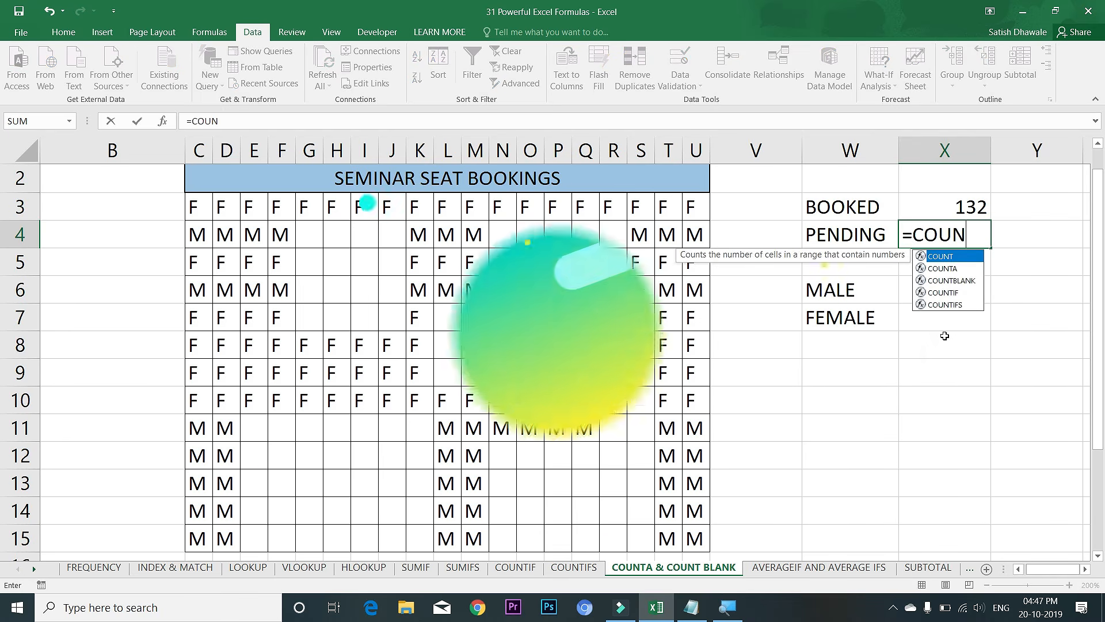
{"action": "key", "text": "Down"}
{"action": "key", "text": "Down"}
{"action": "key", "text": "Tab"}
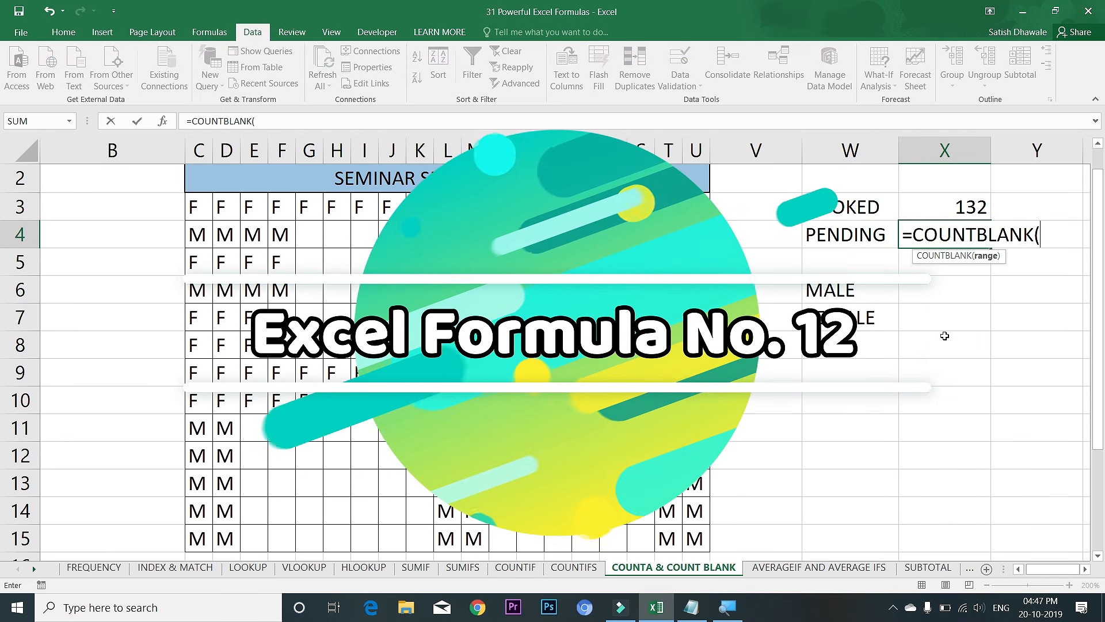
{"action": "left_click_drag", "start_coordinate": [193, 206], "coordinate": [694, 523]}
{"action": "key", "text": "Return"}
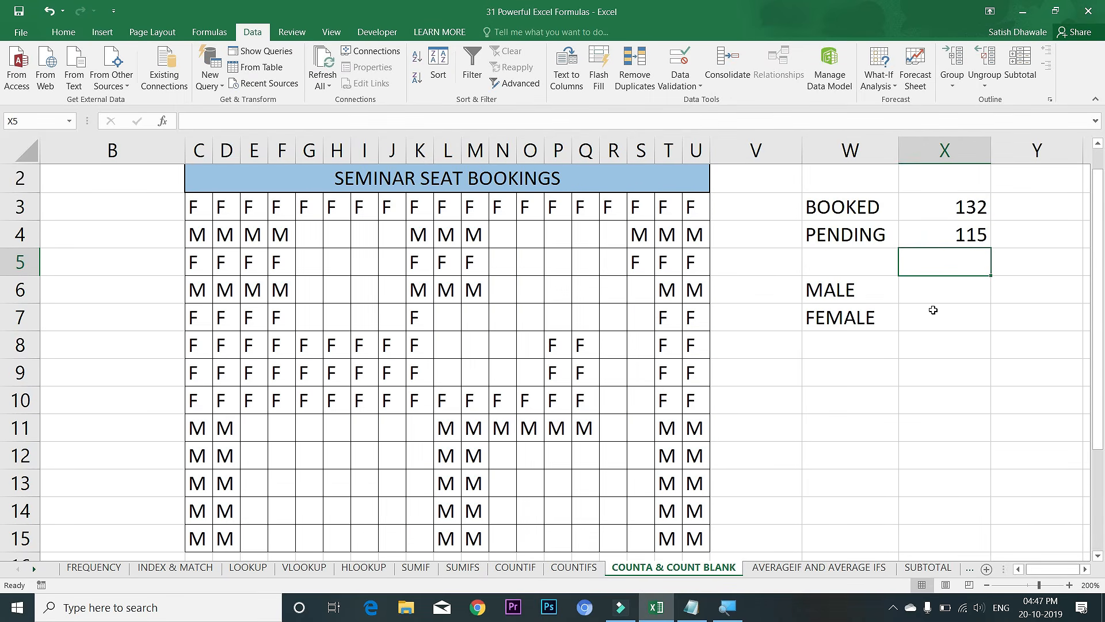
- Book two more seats by entering M in O5 and F in O6, and check the BOOKED and PENDING counts in X3 and X4
{"action": "left_click", "coordinate": [953, 234]}
{"action": "left_click", "coordinate": [501, 261]}
{"action": "left_click", "coordinate": [537, 257]}
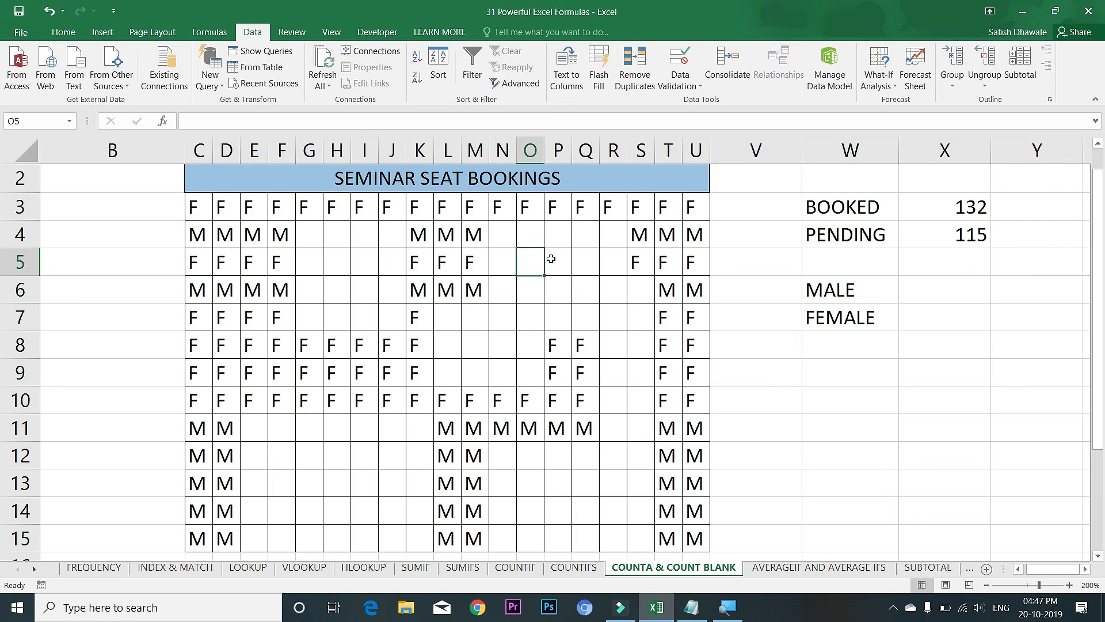
{"action": "type", "text": "M"}
{"action": "key", "text": "Return"}
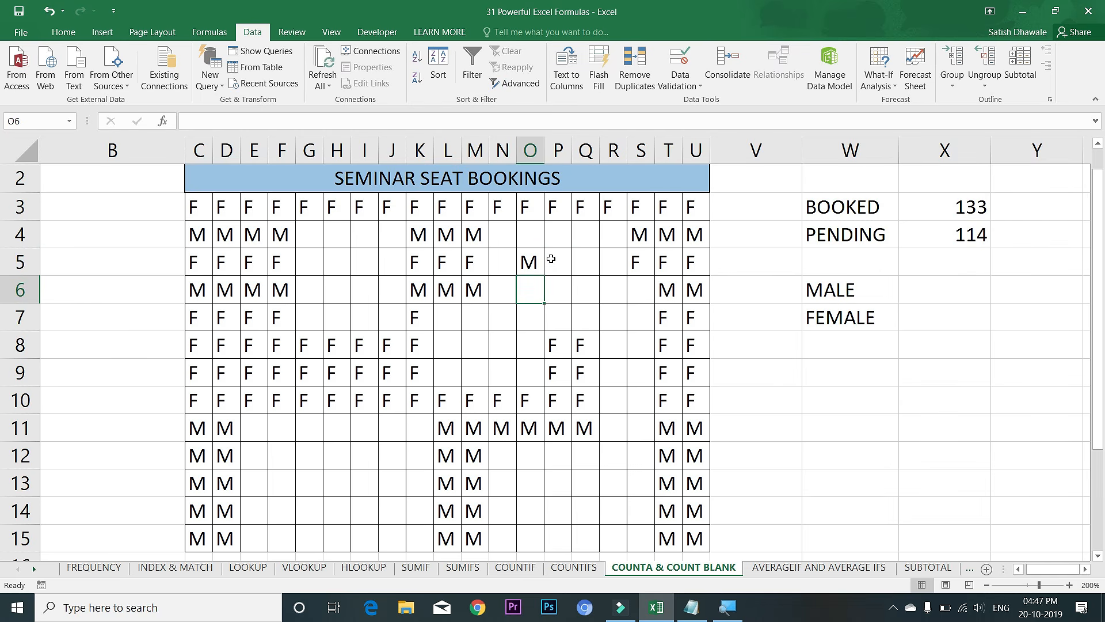
{"action": "type", "text": "F"}
{"action": "key", "text": "Return"}
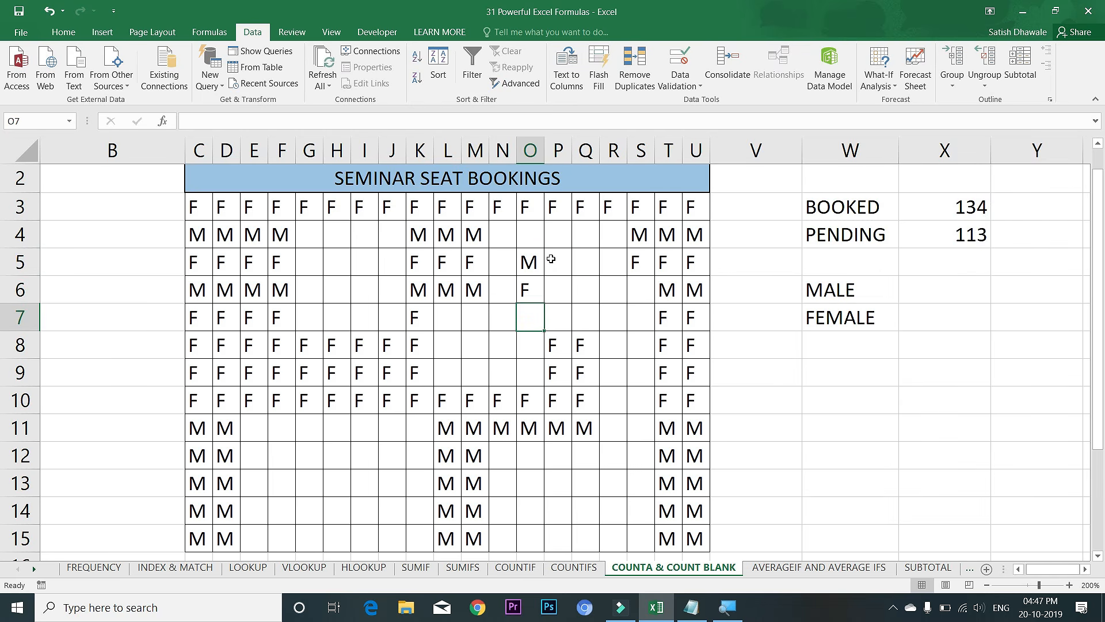
{"action": "left_click", "coordinate": [973, 212]}
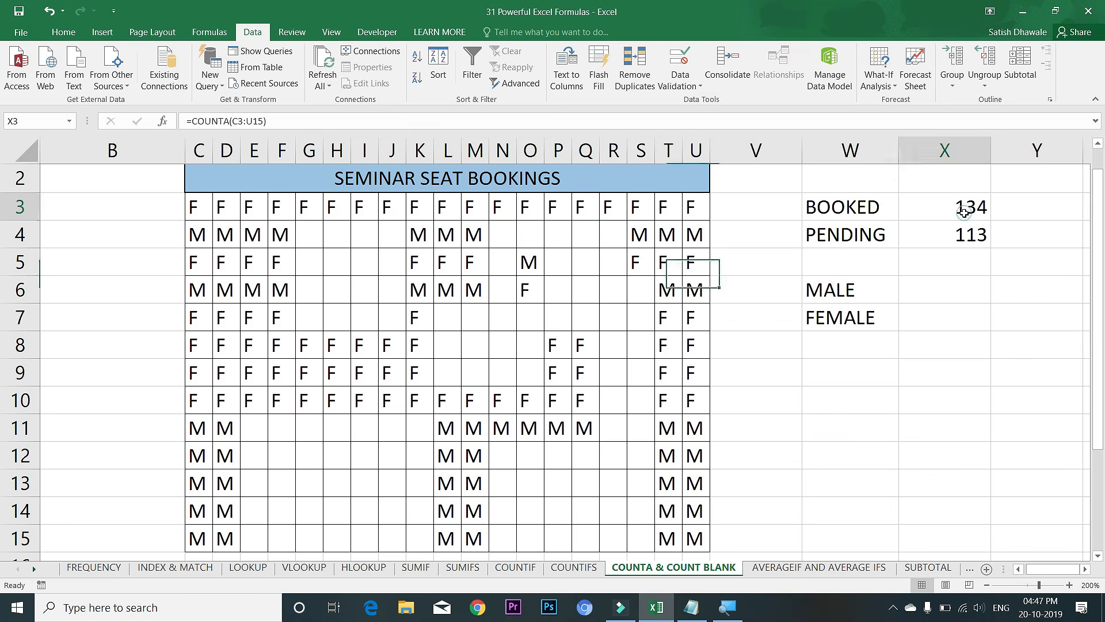
{"action": "left_click", "coordinate": [961, 236]}
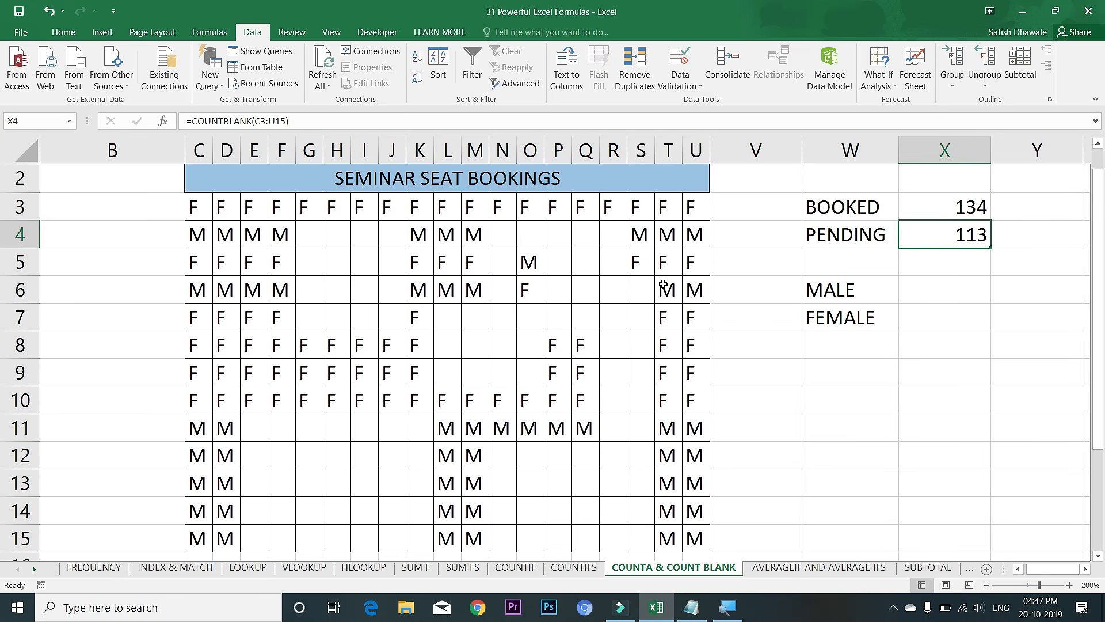
- Book two further seats in the grid by entering M in Q6 and F in Q7
{"action": "left_click", "coordinate": [584, 292]}
{"action": "type", "text": "M"}
{"action": "key", "text": "Return"}
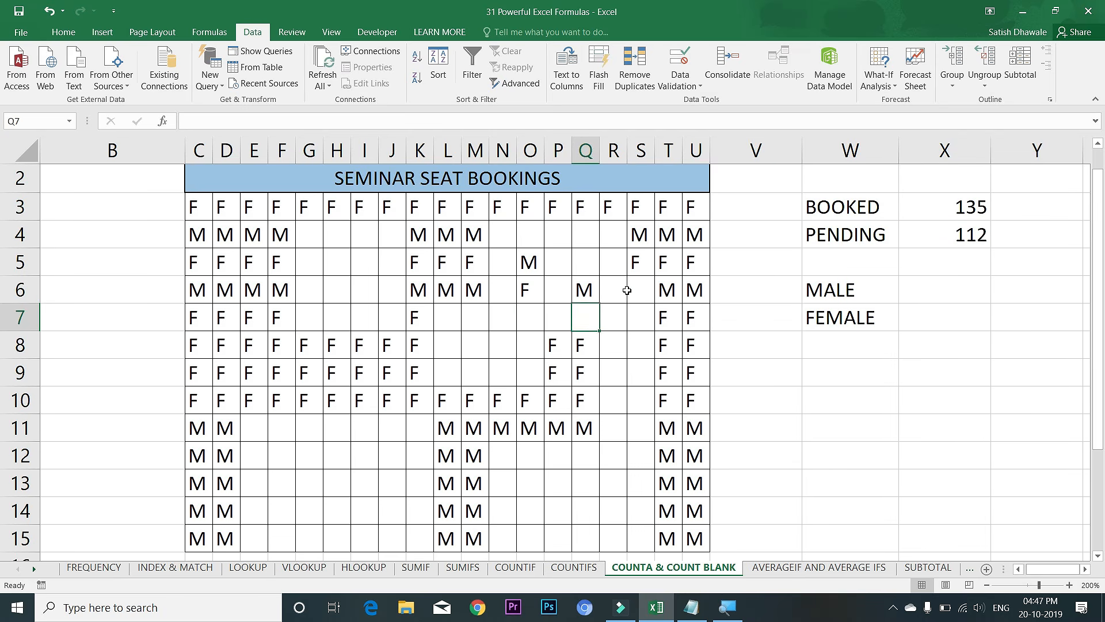
{"action": "type", "text": "F"}
{"action": "key", "text": "Return"}
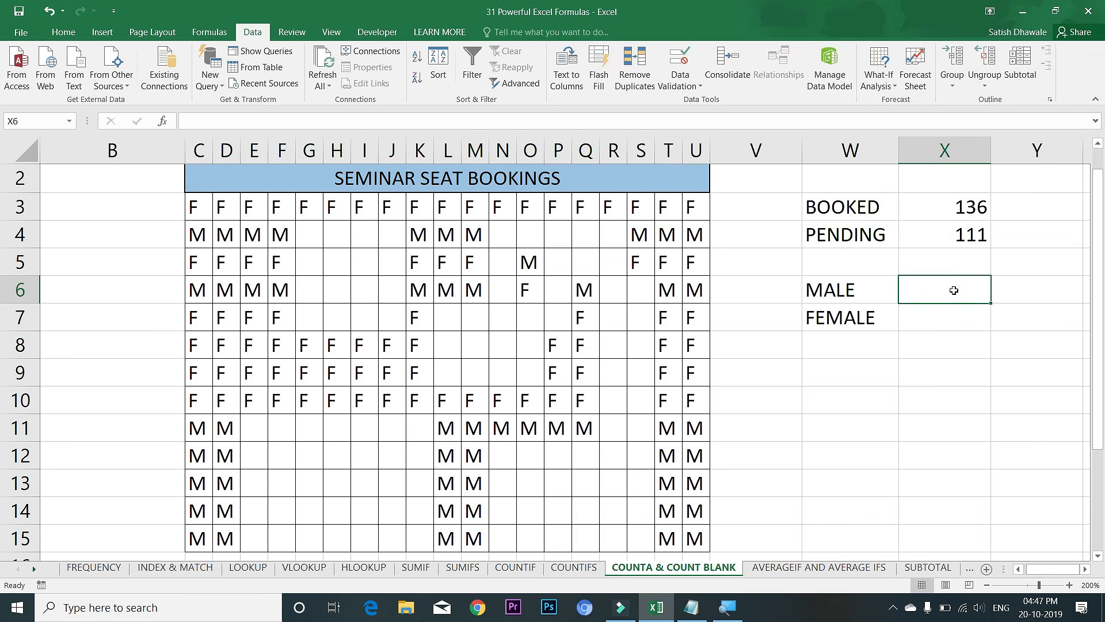
- Count the male bookings in X6 with =COUNTIF(C3:U15,"M")
{"action": "type", "text": "=COUN"}
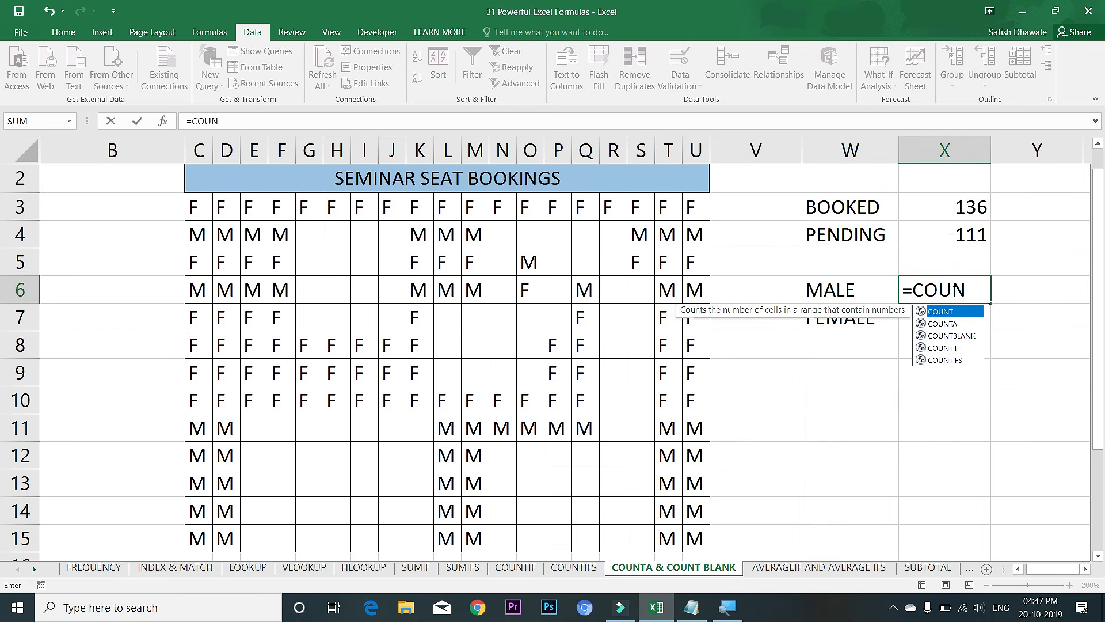
{"action": "type", "text": "TIF("}
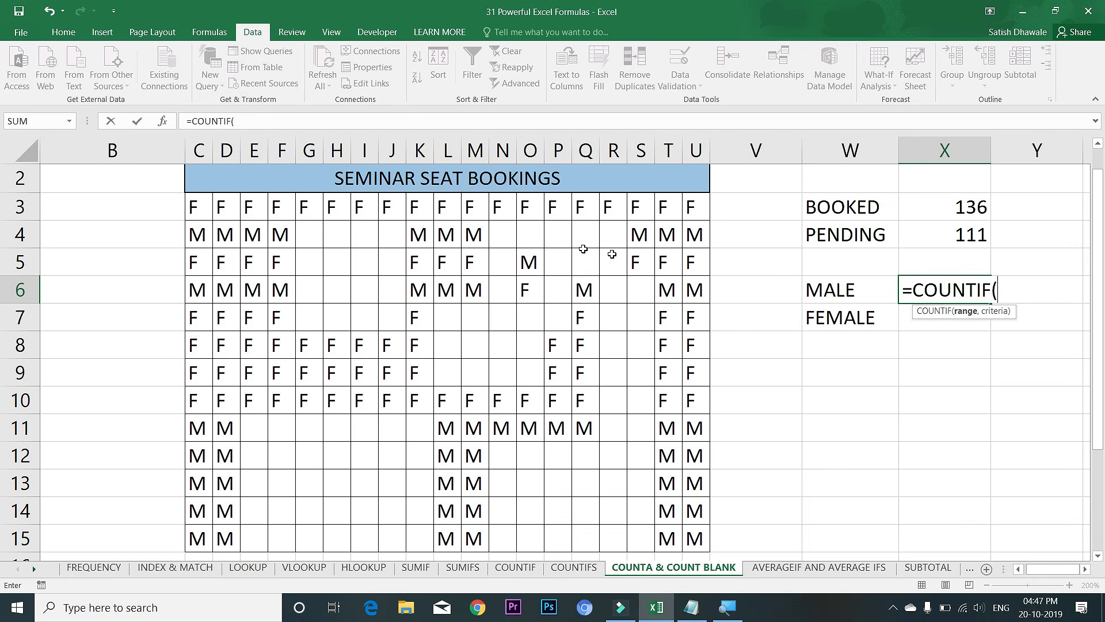
{"action": "left_click_drag", "start_coordinate": [198, 204], "coordinate": [693, 531]}
{"action": "type", "text": ","}
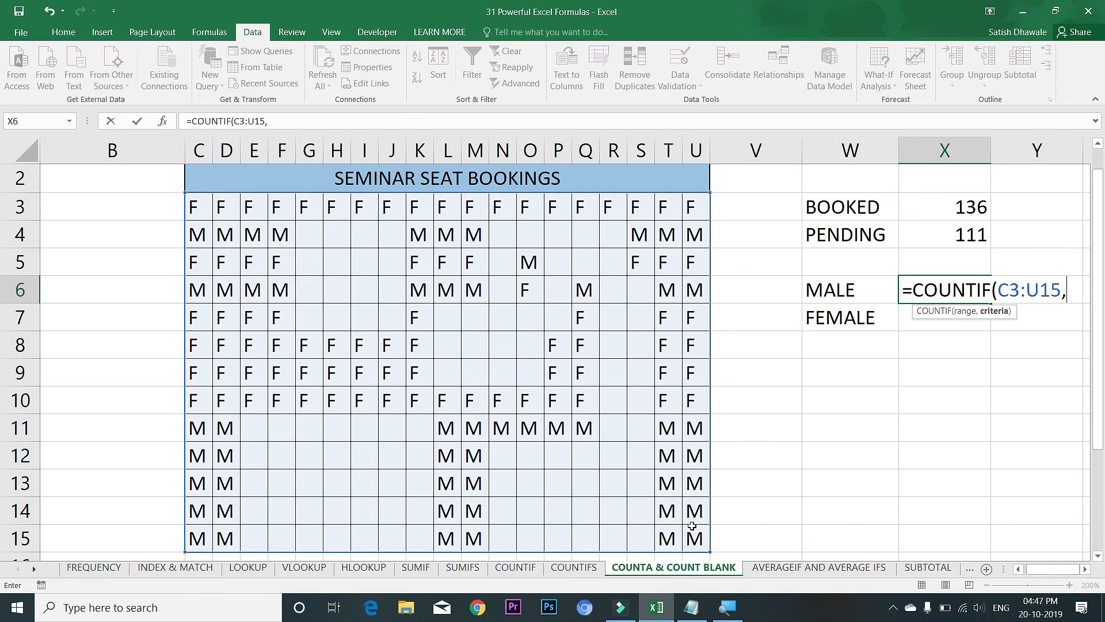
{"action": "type", "text": "\"M\""}
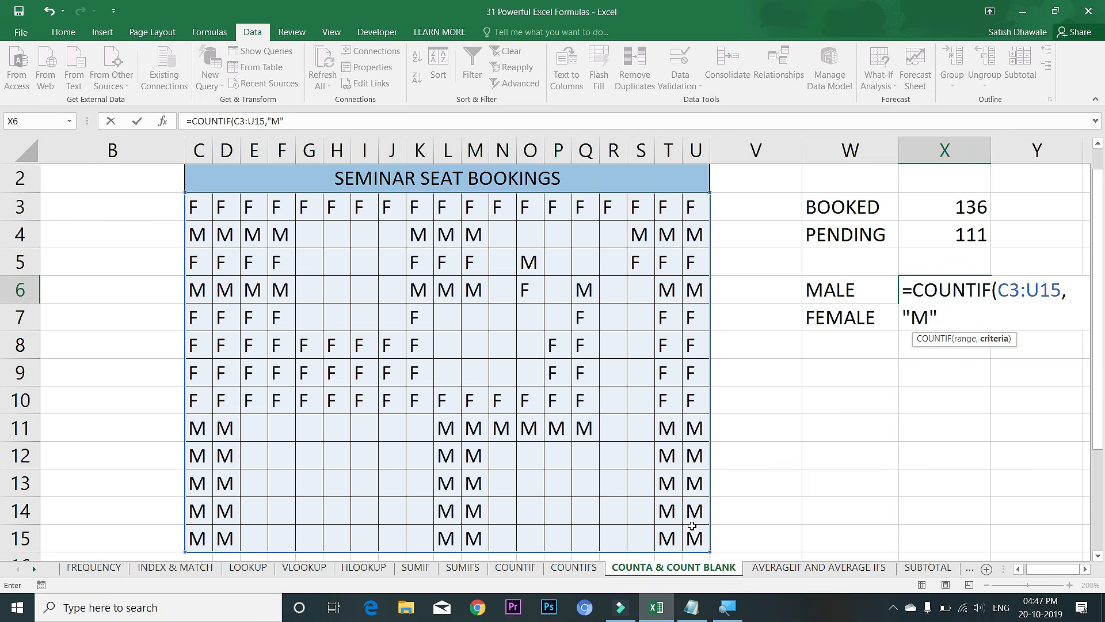
{"action": "key", "text": "Return"}
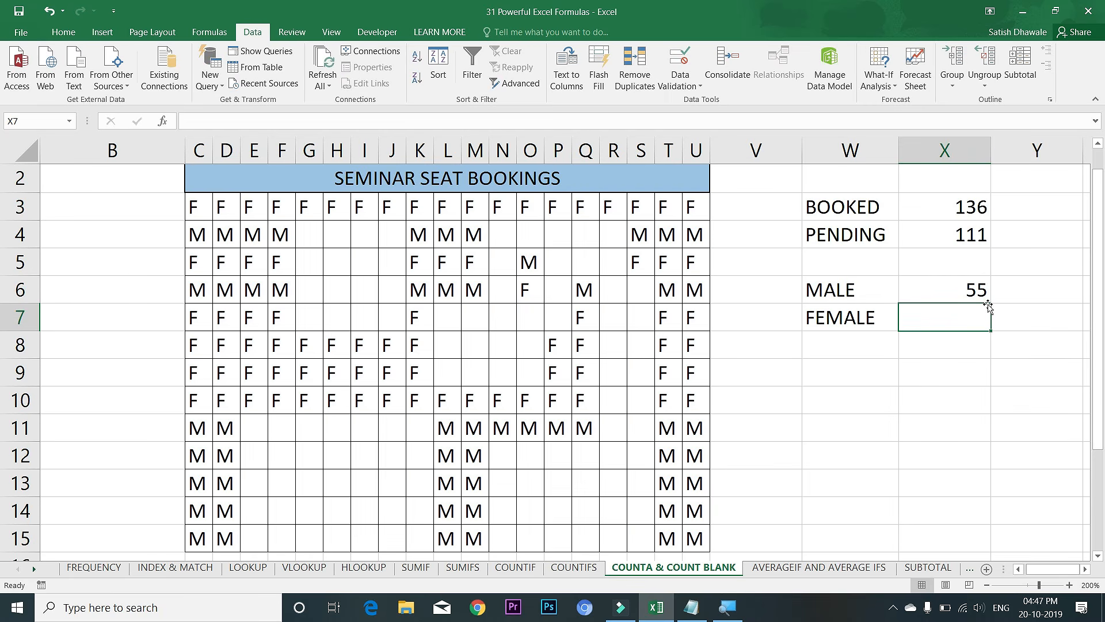
- Reuse the male formula from X6 in X7 and change its criterion to "F", giving =COUNTIF(C3:U15,"F") for the female bookings
{"action": "key", "text": "ctrl+apostrophe"}
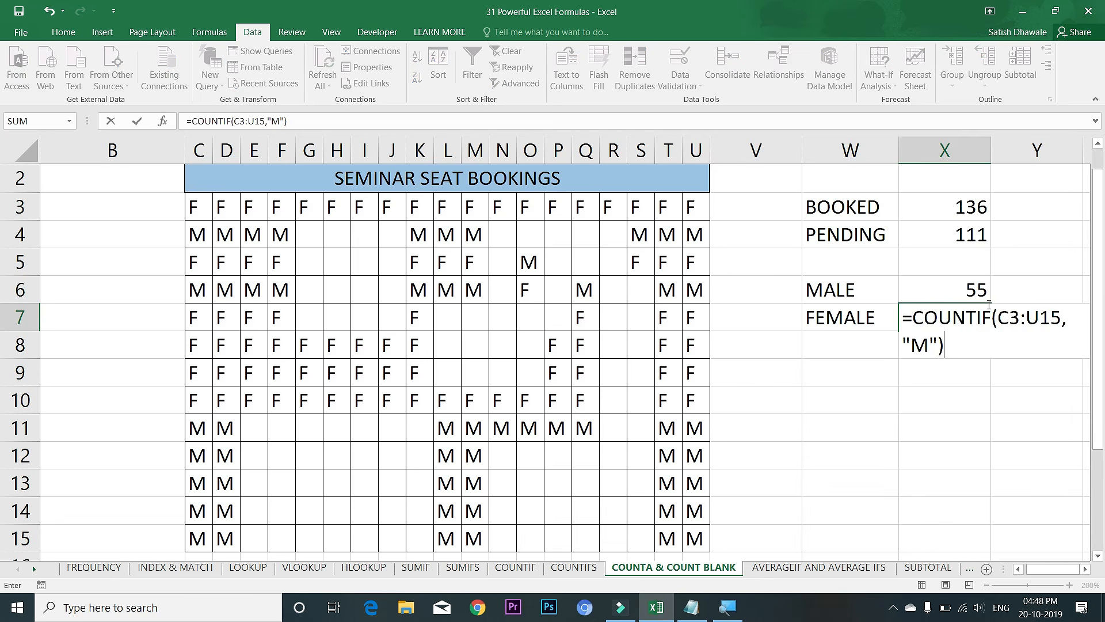
{"action": "left_click", "coordinate": [929, 344]}
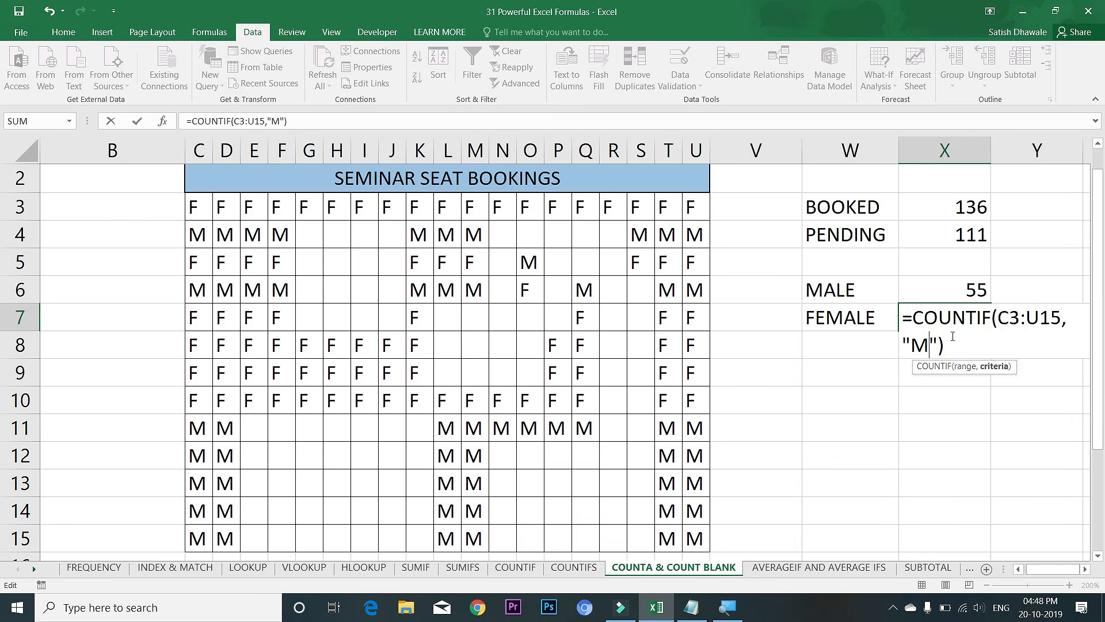
{"action": "key", "text": "BackSpace"}
{"action": "type", "text": "F"}
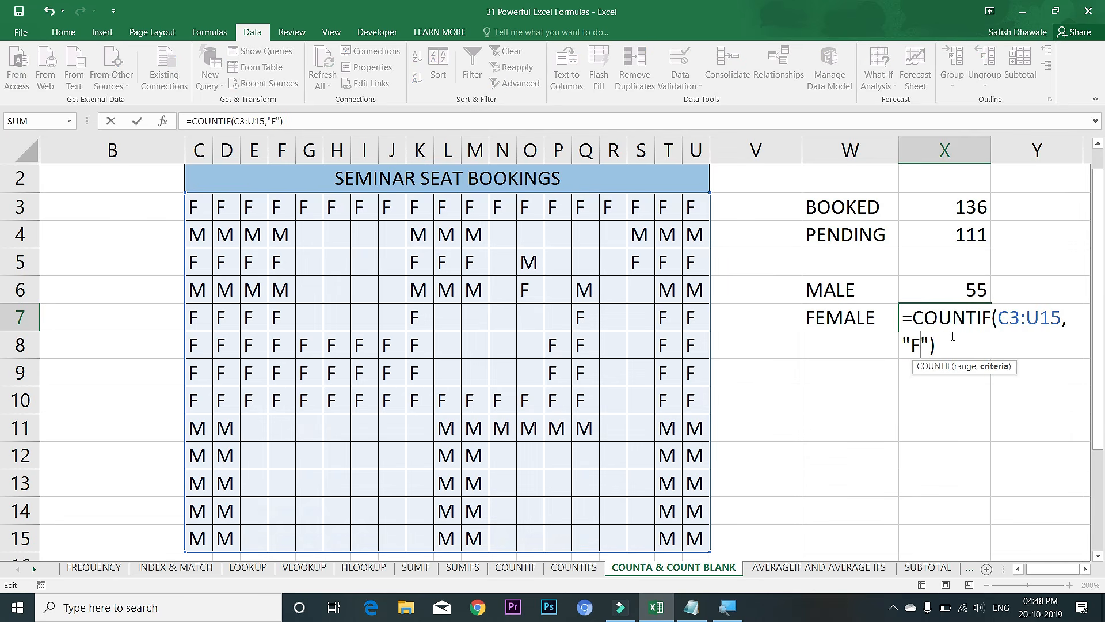
{"action": "key", "text": "Return"}
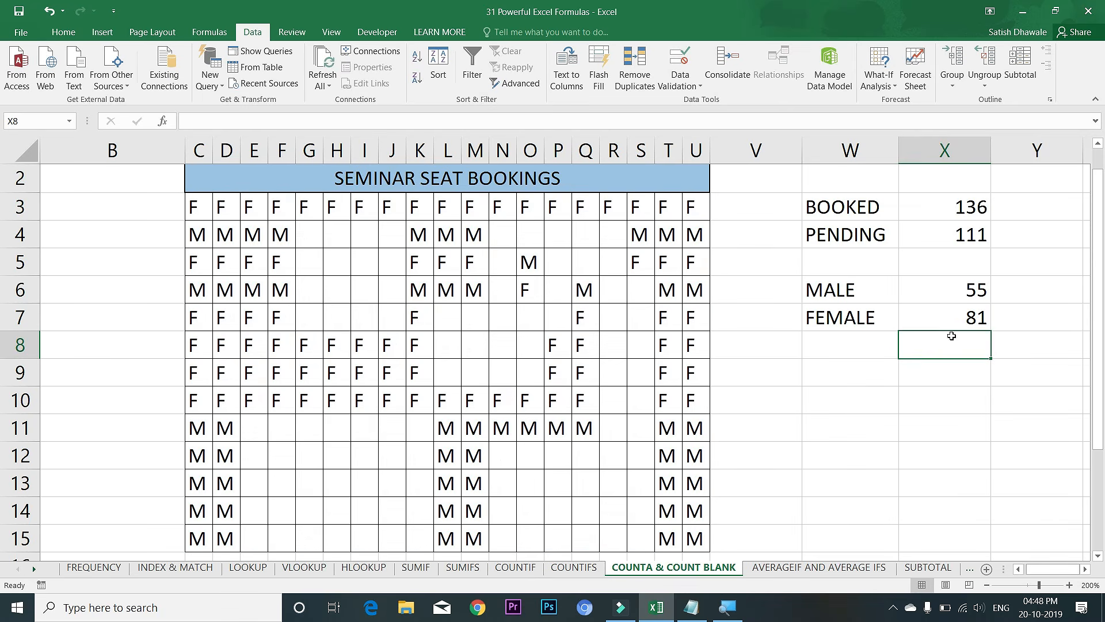
- Compare the sum of the male and female counts in X6:X7 with the booked count in X3, and review the pending formula in X4
{"action": "left_click_drag", "start_coordinate": [958, 289], "coordinate": [883, 318]}
{"action": "left_click_drag", "start_coordinate": [939, 294], "coordinate": [940, 311]}
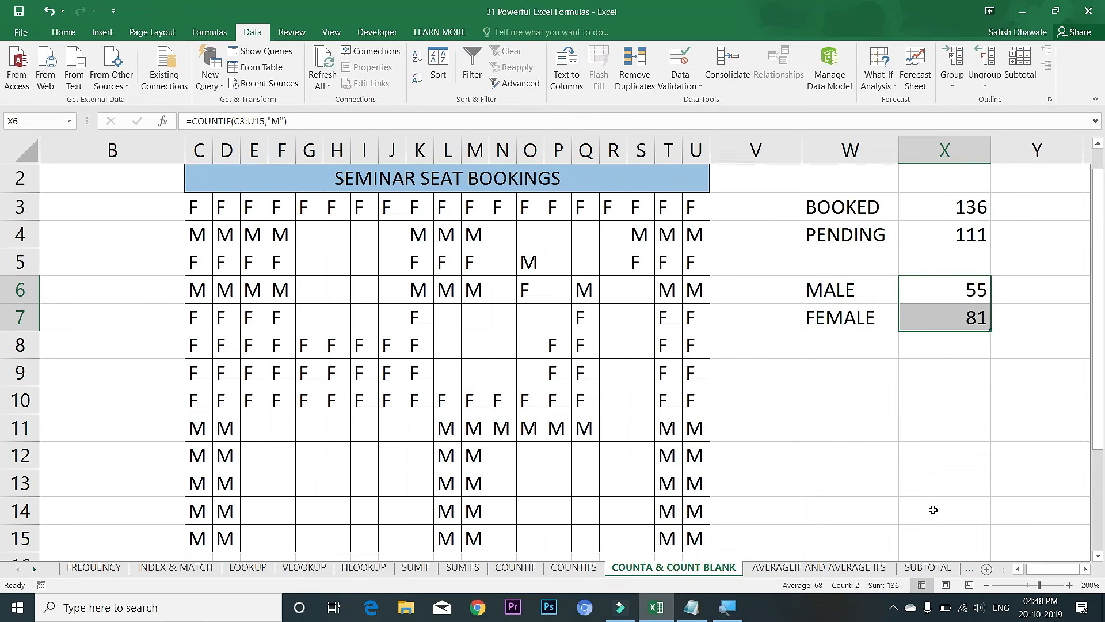
{"action": "left_click", "coordinate": [961, 208]}
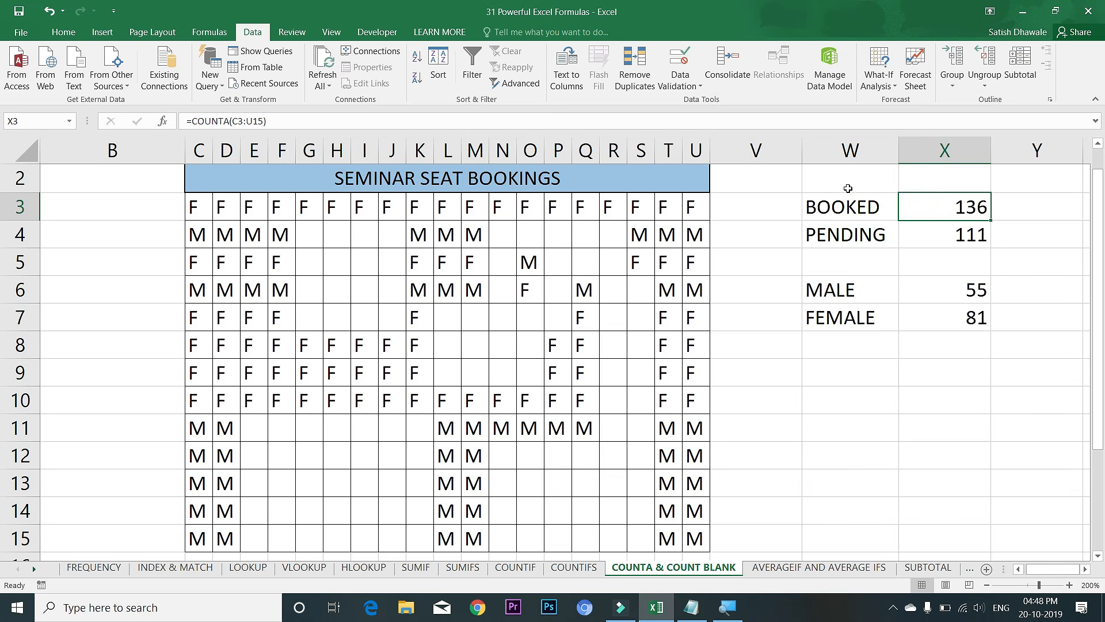
{"action": "left_click", "coordinate": [954, 229]}
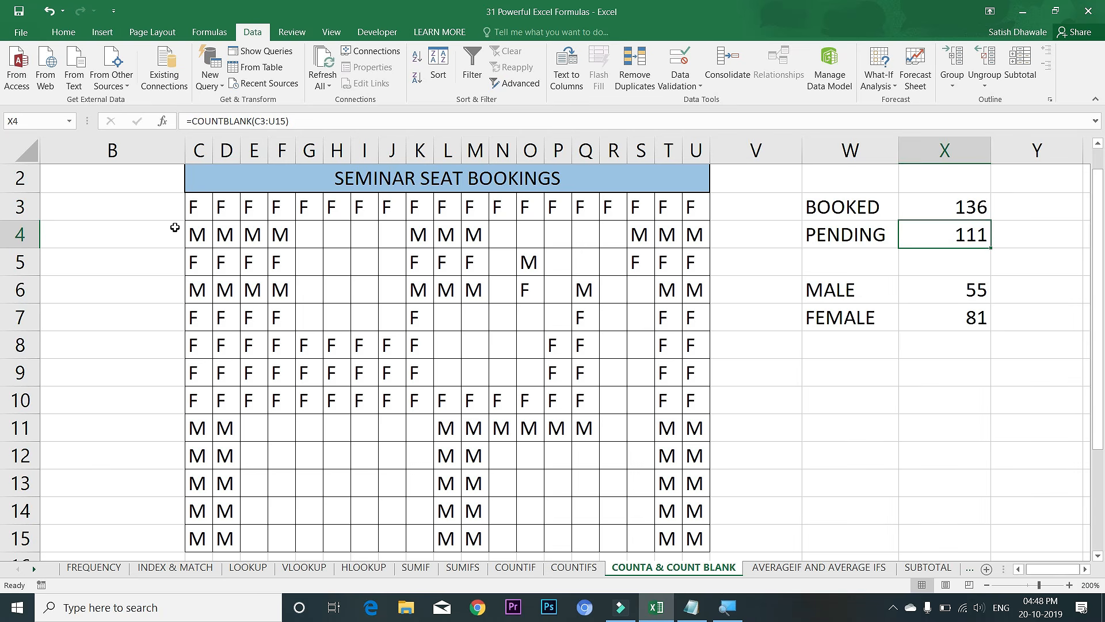
- Highlight seats equal to F in C3:U15 with conditional formatting using Light Red Fill with Dark Red Text
{"action": "left_click_drag", "start_coordinate": [196, 200], "coordinate": [698, 537]}
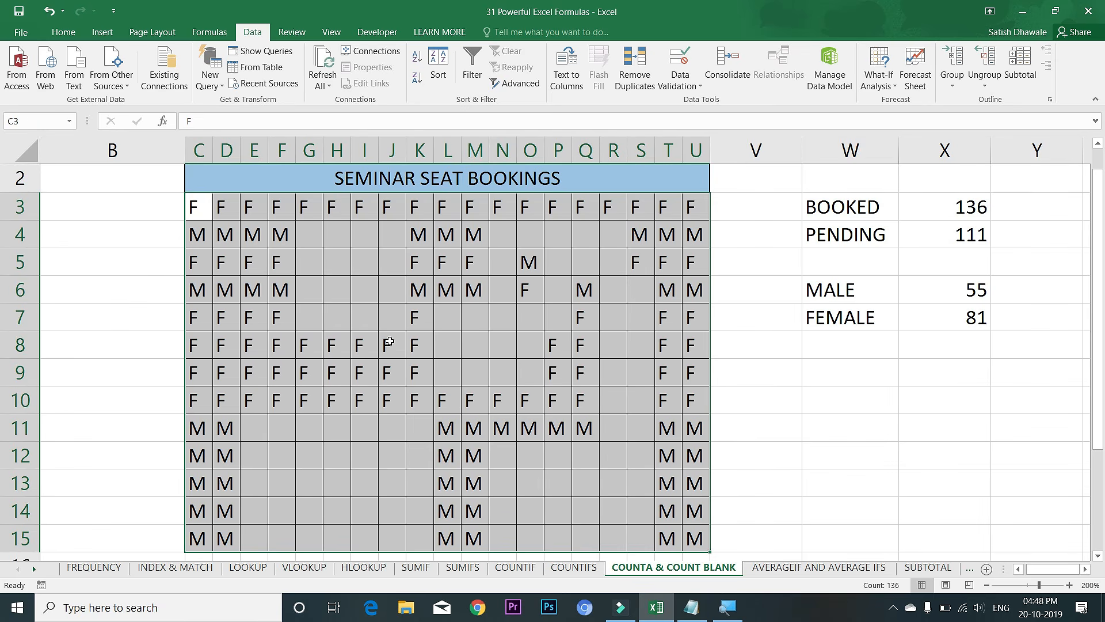
{"action": "left_click", "coordinate": [68, 31]}
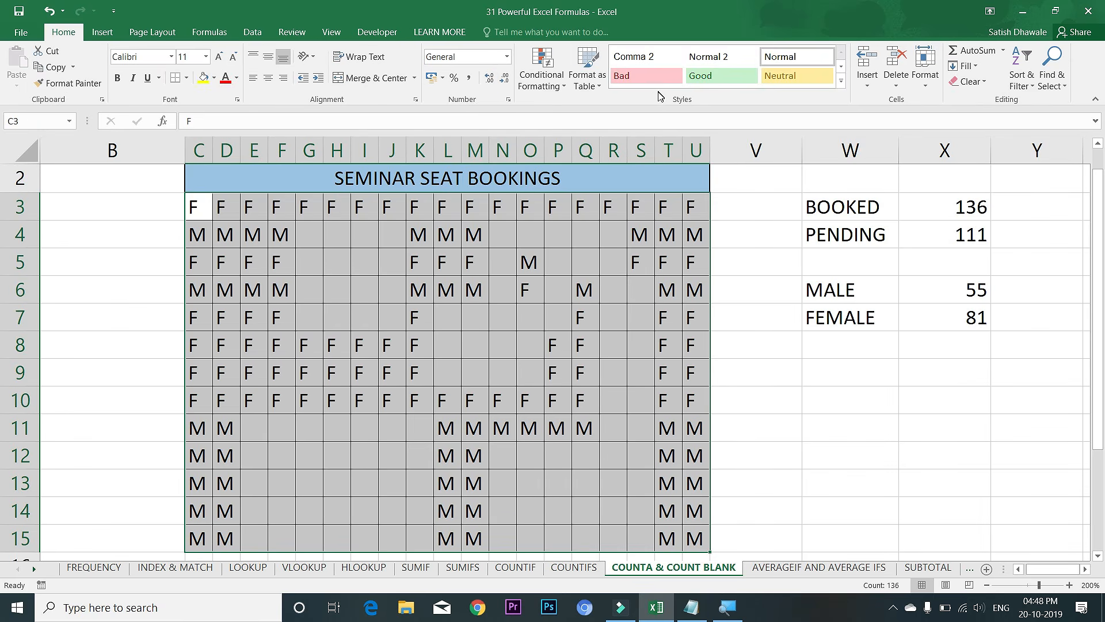
{"action": "left_click", "coordinate": [545, 87]}
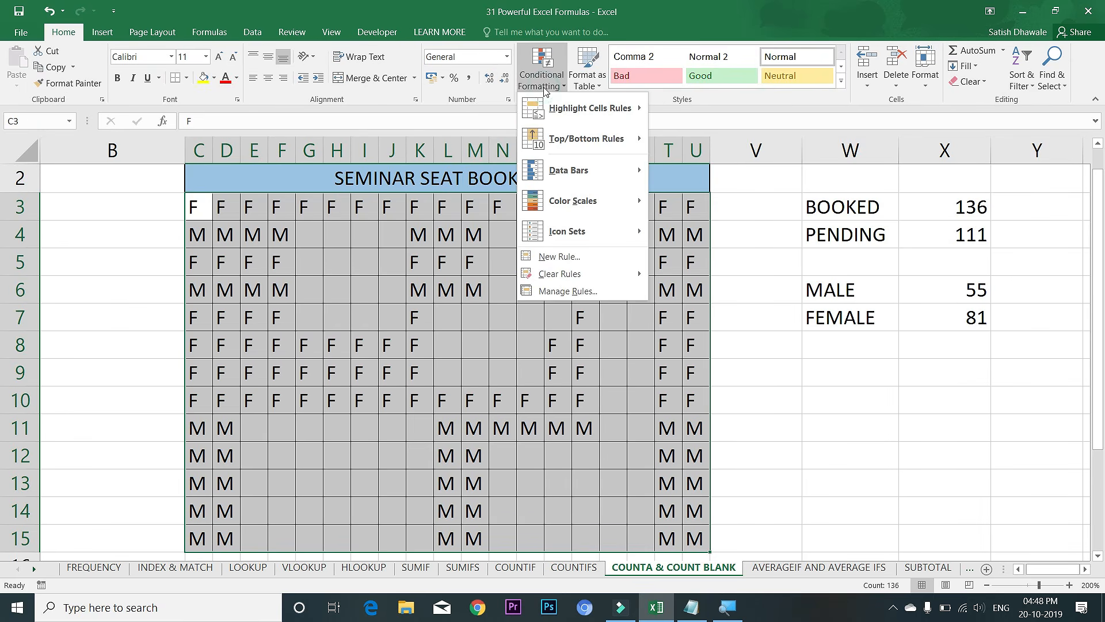
{"action": "mouse_move", "coordinate": [575, 112]}
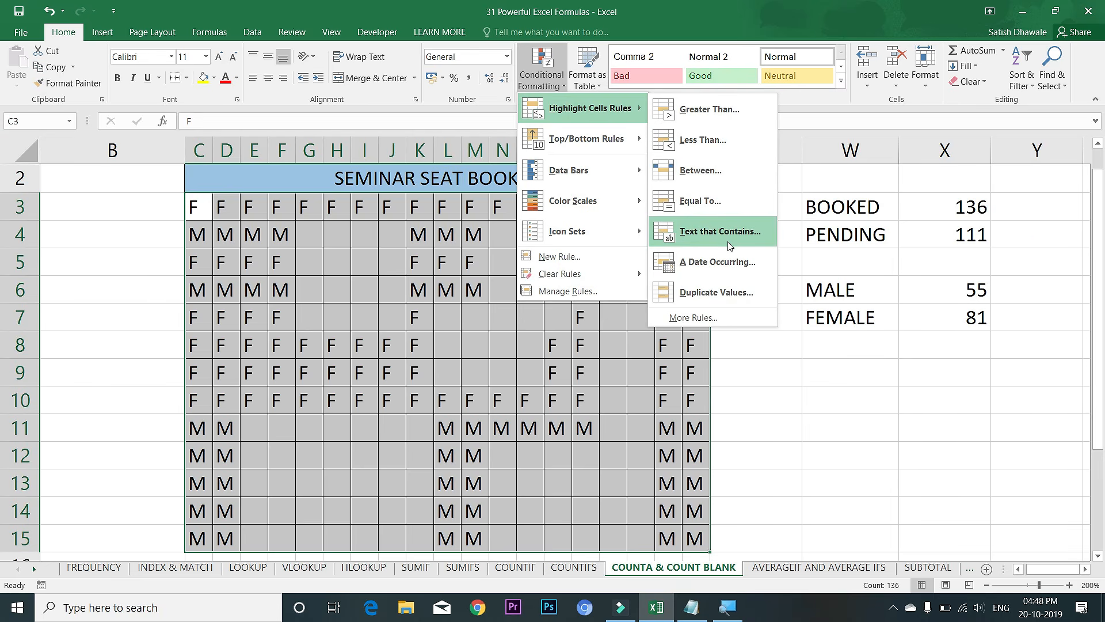
{"action": "left_click", "coordinate": [721, 199]}
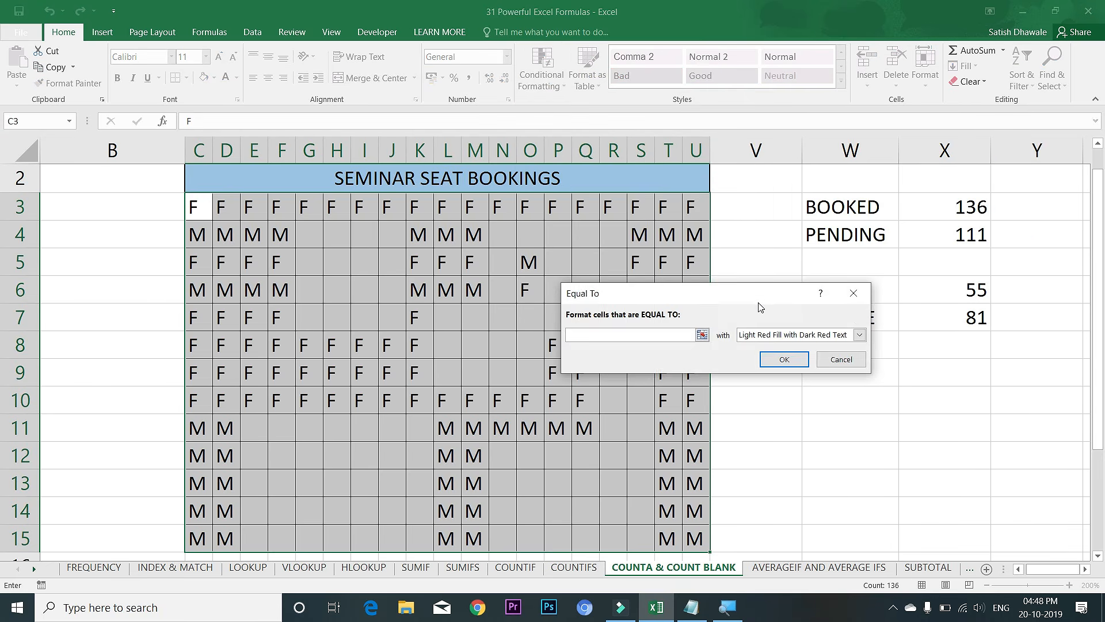
{"action": "left_click", "coordinate": [783, 359]}
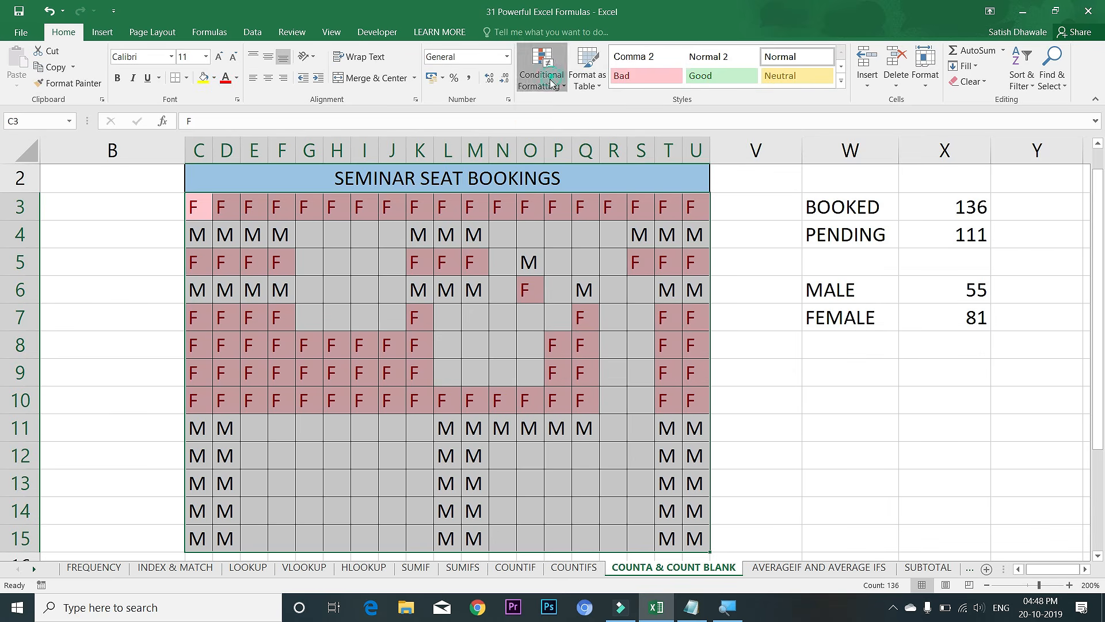
- Add an Equal To conditional formatting rule to C3:U15 that gives M seats Green Fill with Dark Green Text
{"action": "left_click", "coordinate": [551, 82]}
{"action": "mouse_move", "coordinate": [570, 109]}
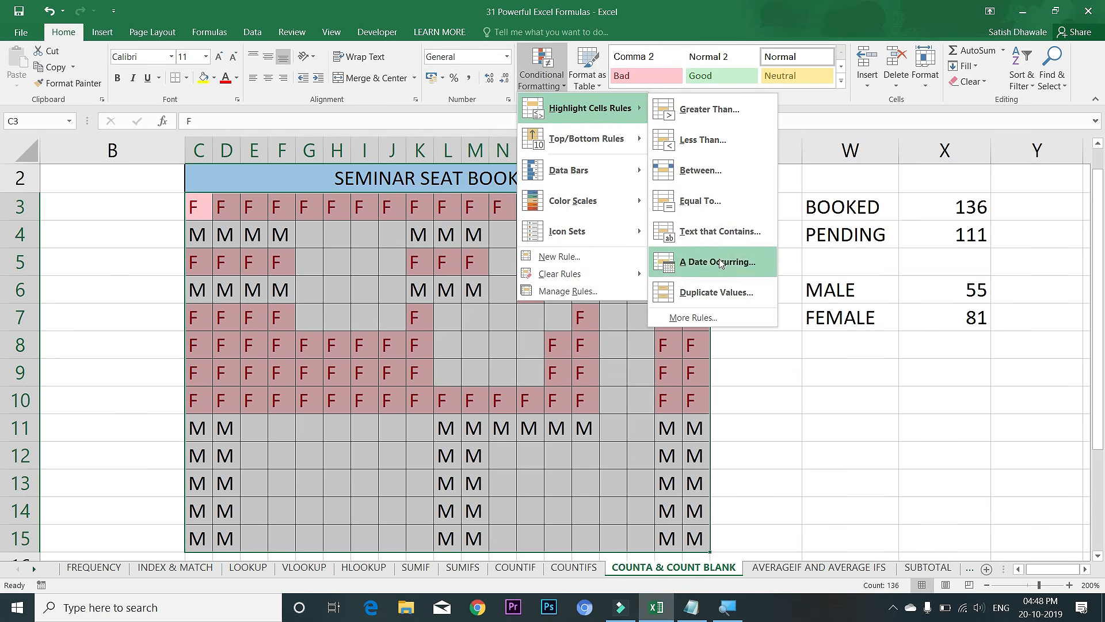
{"action": "left_click", "coordinate": [709, 202]}
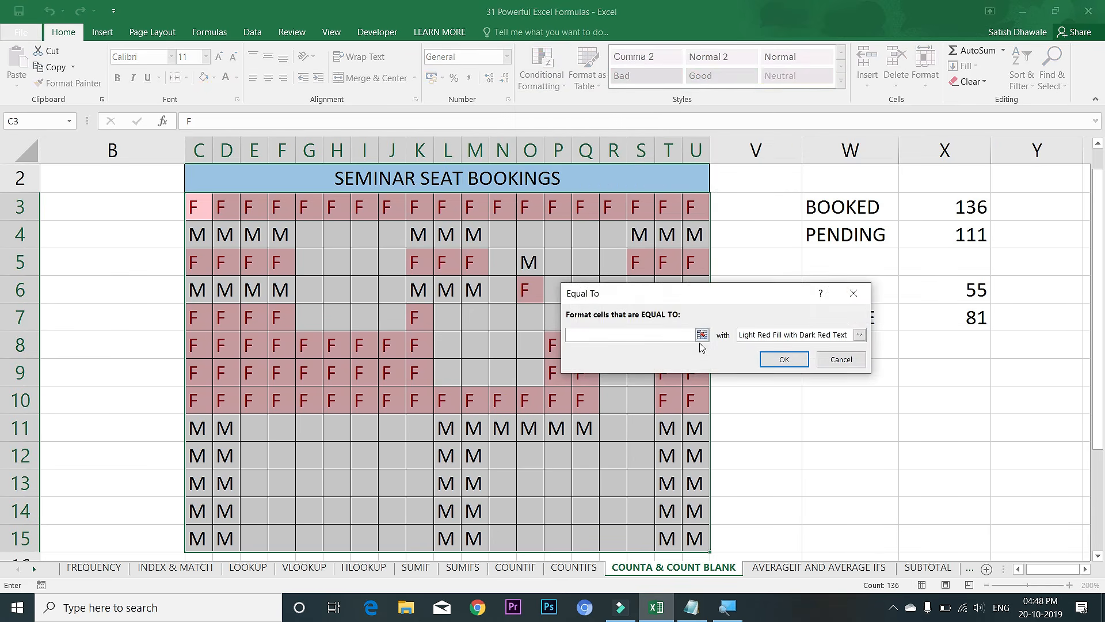
{"action": "type", "text": "M"}
{"action": "left_click", "coordinate": [859, 334]}
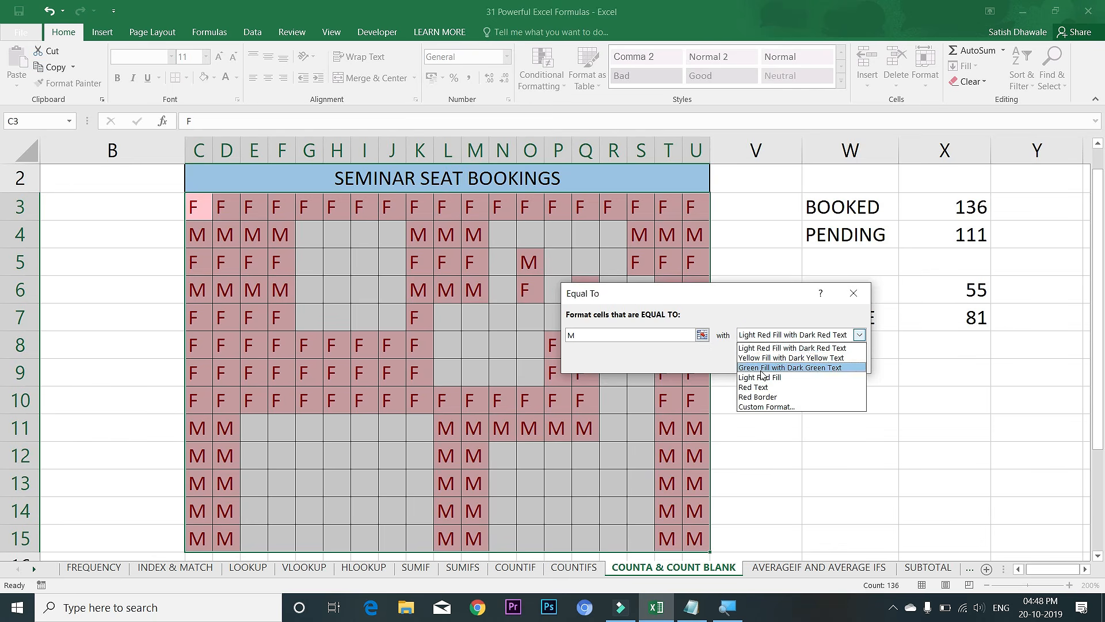
{"action": "left_click", "coordinate": [761, 368]}
{"action": "left_click", "coordinate": [779, 360]}
{"action": "left_click", "coordinate": [551, 343]}
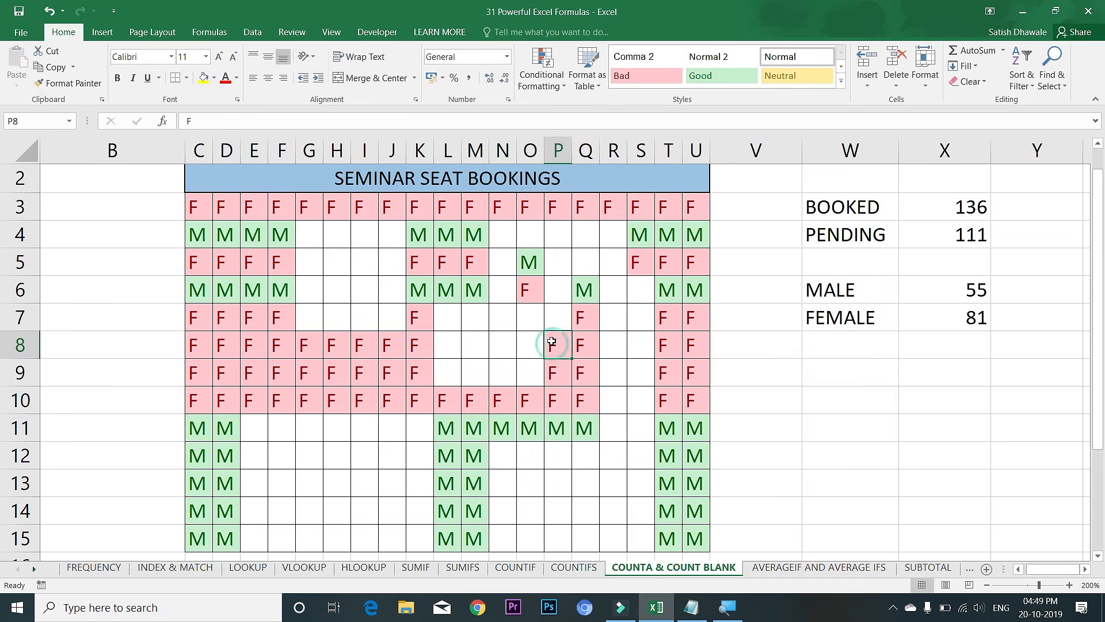
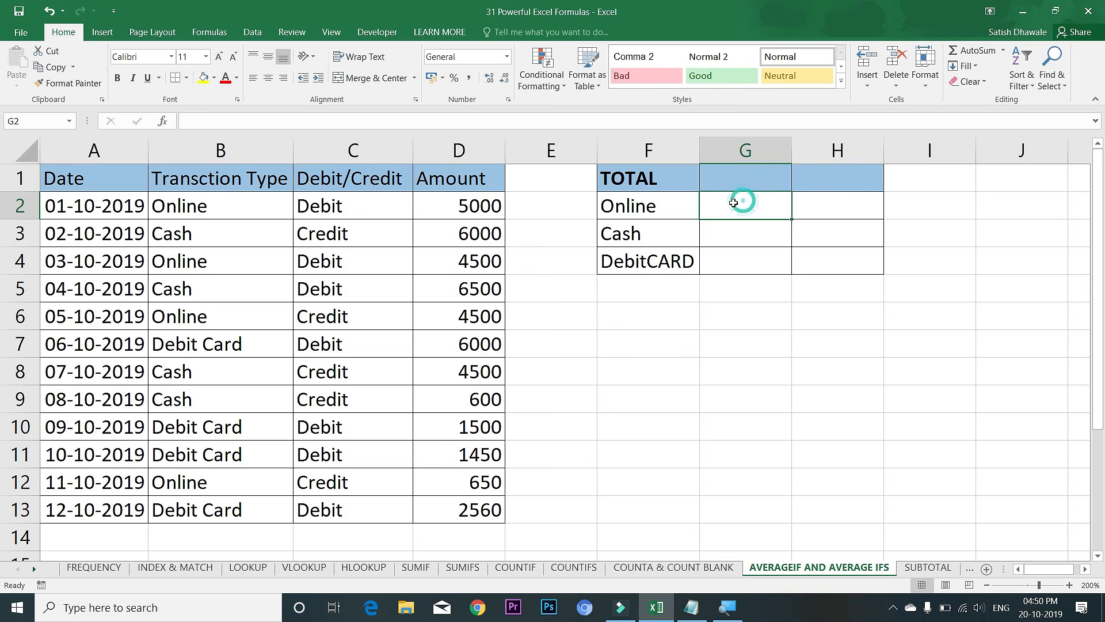
- Examine the transaction type labels in F2:F4 and the empty result cell G2 on the AVERAGEIF AND AVERAGE IFS sheet
{"action": "mouse_move", "coordinate": [651, 208]}
{"action": "left_mouse_down"}
{"action": "mouse_move", "coordinate": [654, 265]}
{"action": "mouse_move", "coordinate": [679, 262]}
{"action": "left_mouse_up"}
{"action": "left_click", "coordinate": [726, 211]}
{"action": "left_click", "coordinate": [678, 208]}
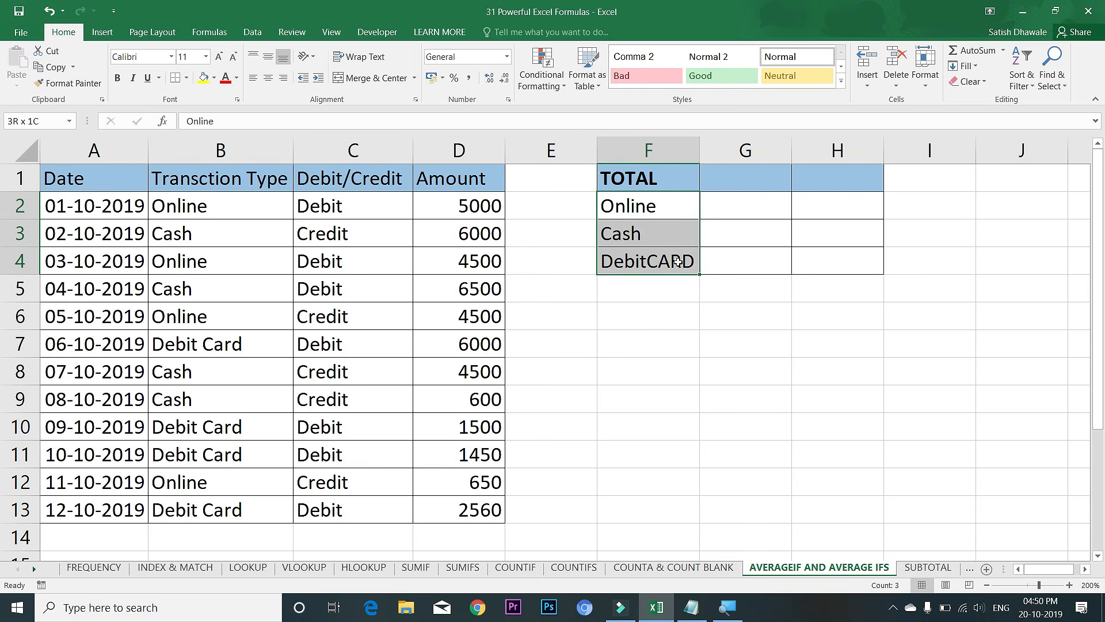
- Undo the clearing of the Debit and Credit headers in G1:H1, and review the transaction type labels in F2:F4
{"action": "left_click_drag", "start_coordinate": [209, 205], "coordinate": [230, 509]}
{"action": "left_click", "coordinate": [731, 210]}
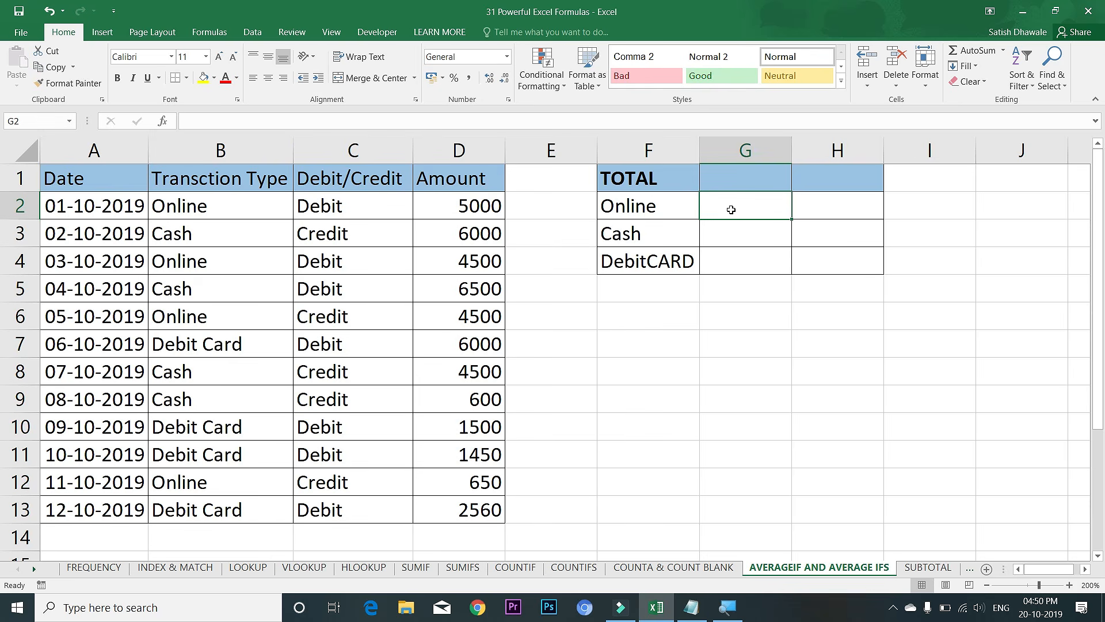
{"action": "left_click", "coordinate": [766, 179]}
{"action": "left_click", "coordinate": [852, 177]}
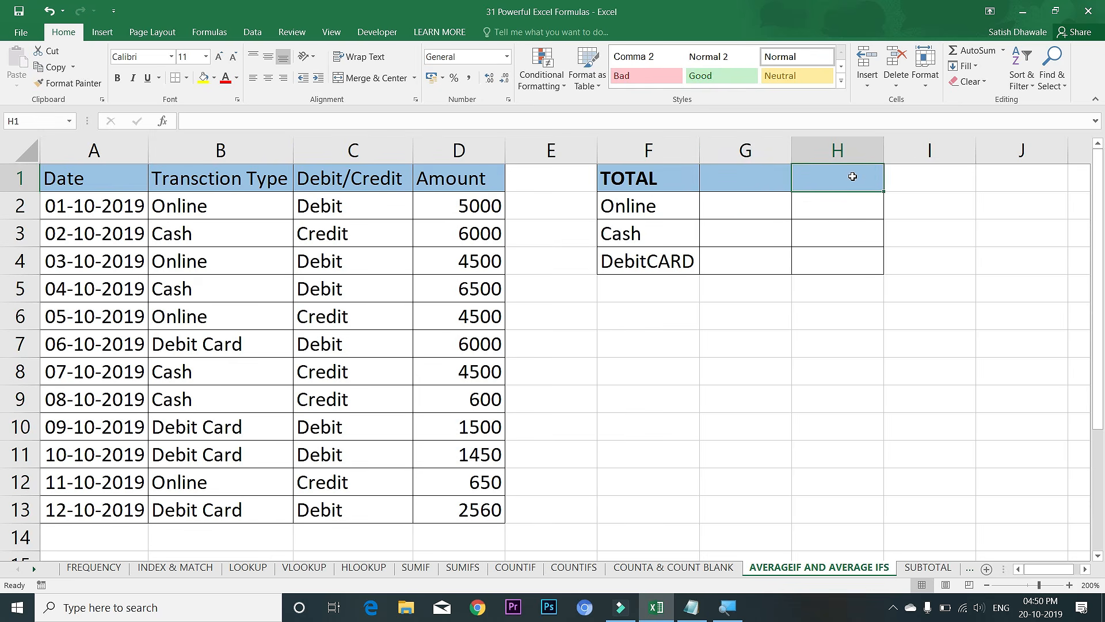
{"action": "left_click", "coordinate": [653, 282]}
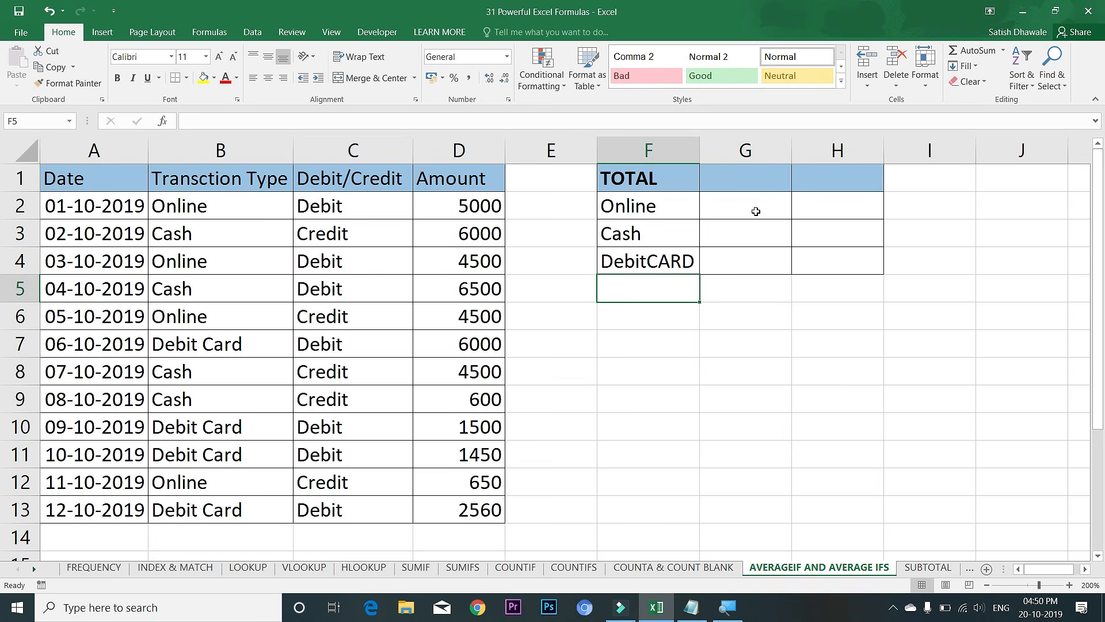
{"action": "key", "text": "ctrl+z"}
{"action": "left_click", "coordinate": [715, 216]}
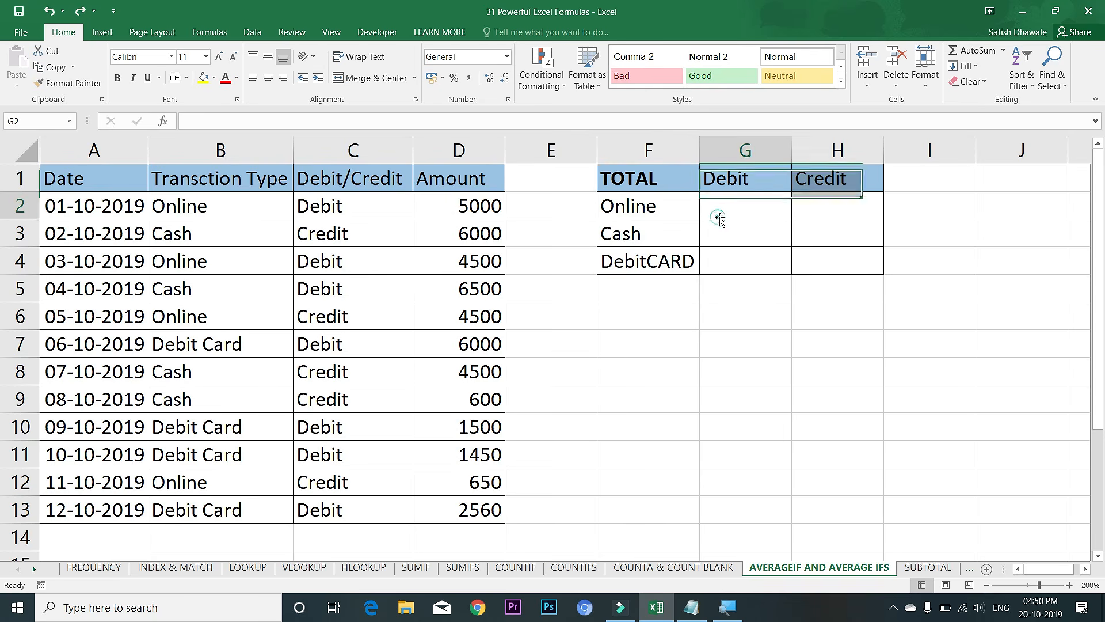
{"action": "left_click_drag", "start_coordinate": [735, 204], "coordinate": [742, 267]}
{"action": "left_click_drag", "start_coordinate": [750, 177], "coordinate": [823, 179]}
{"action": "left_click_drag", "start_coordinate": [665, 210], "coordinate": [675, 258]}
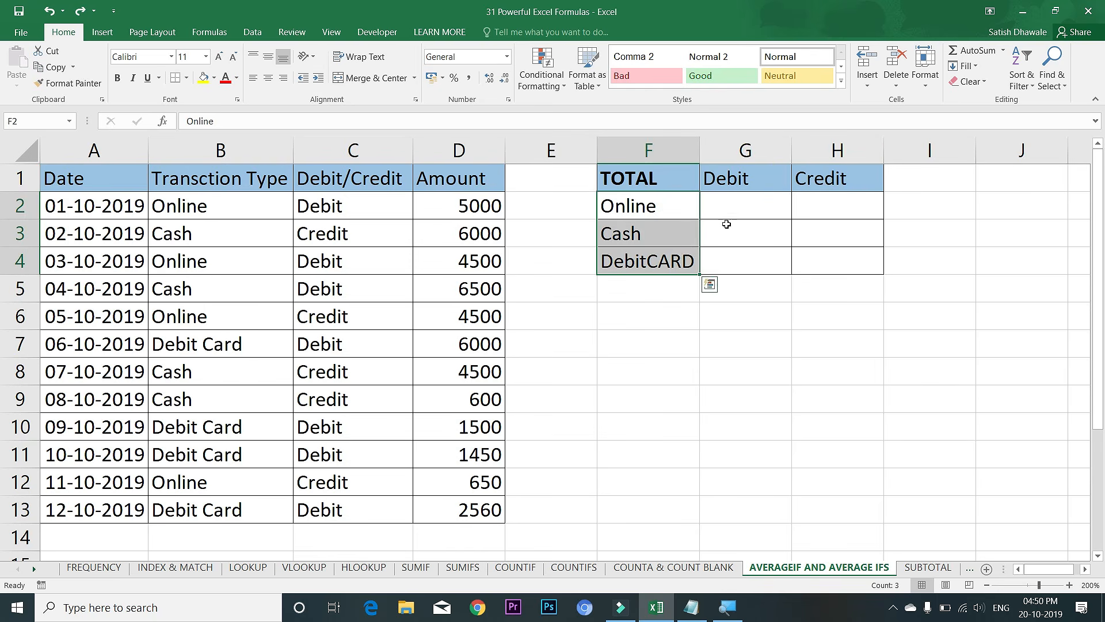
- Enter an AVERAGEIF formula in G2 with range B2:B13, criteria F2 and average range D2:D13
{"action": "left_click", "coordinate": [730, 205]}
{"action": "type", "text": "=AVER"}
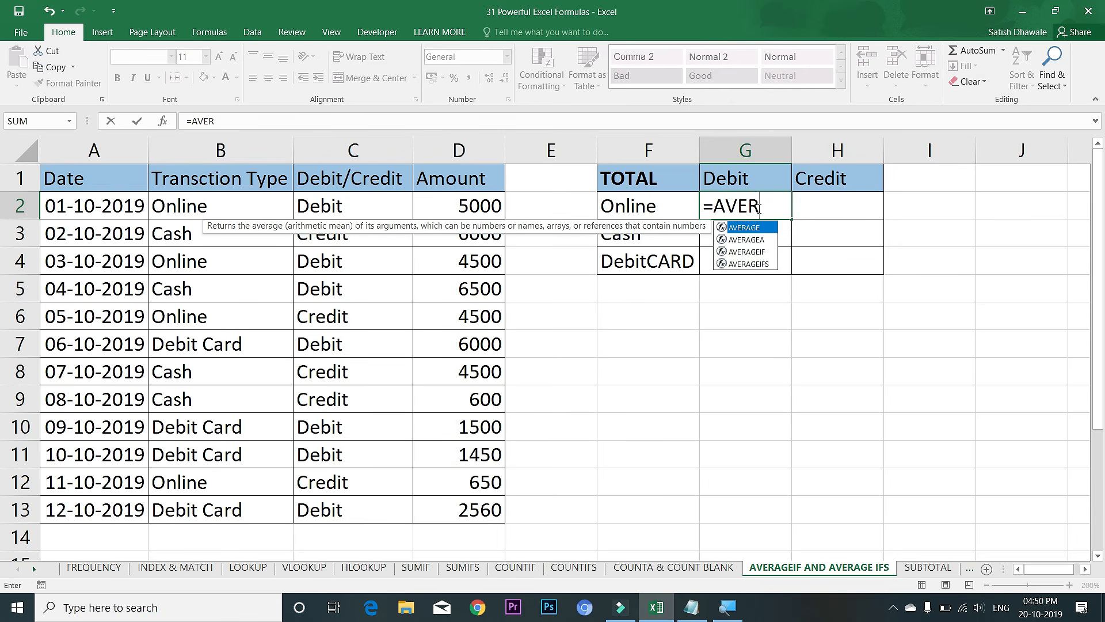
{"action": "key", "text": "Down"}
{"action": "key", "text": "Down"}
{"action": "key", "text": "Tab"}
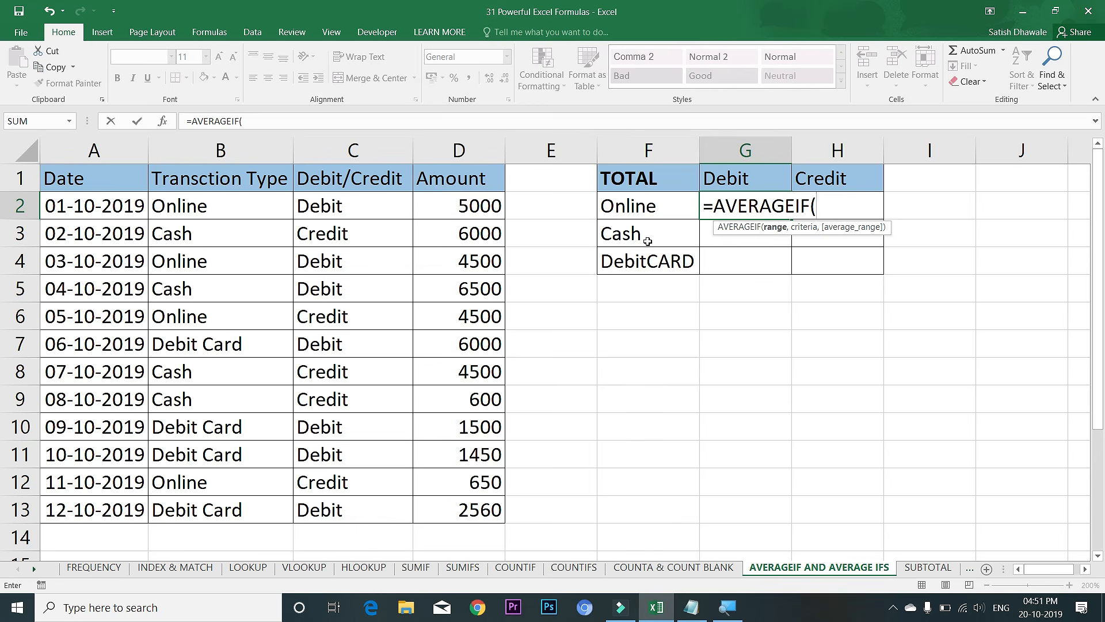
{"action": "left_click_drag", "start_coordinate": [210, 209], "coordinate": [239, 506]}
{"action": "type", "text": ","}
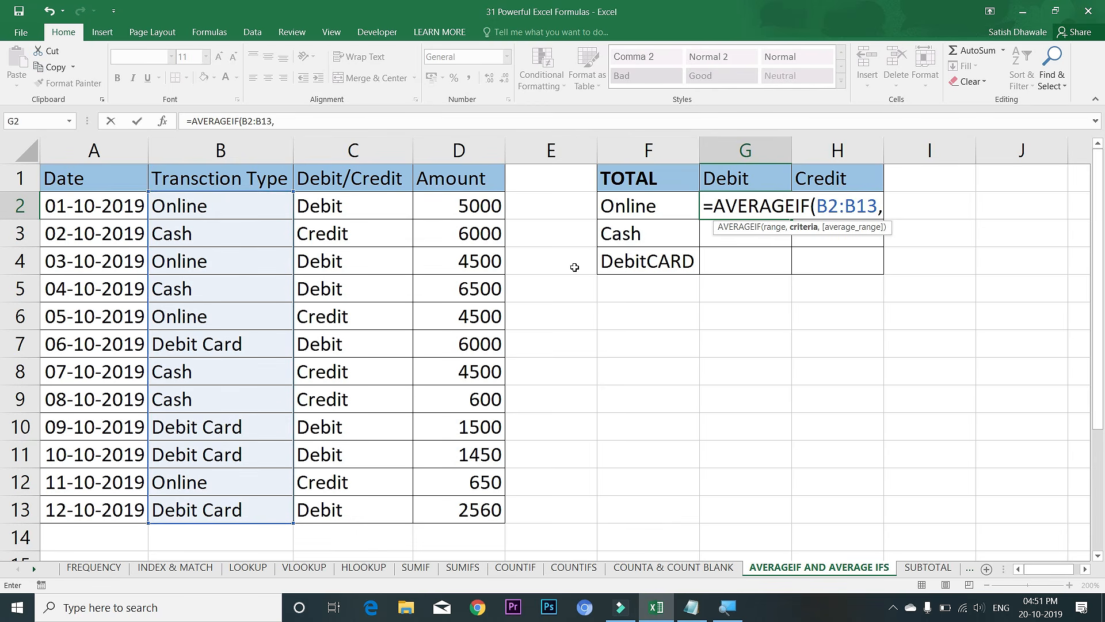
{"action": "left_click", "coordinate": [632, 205]}
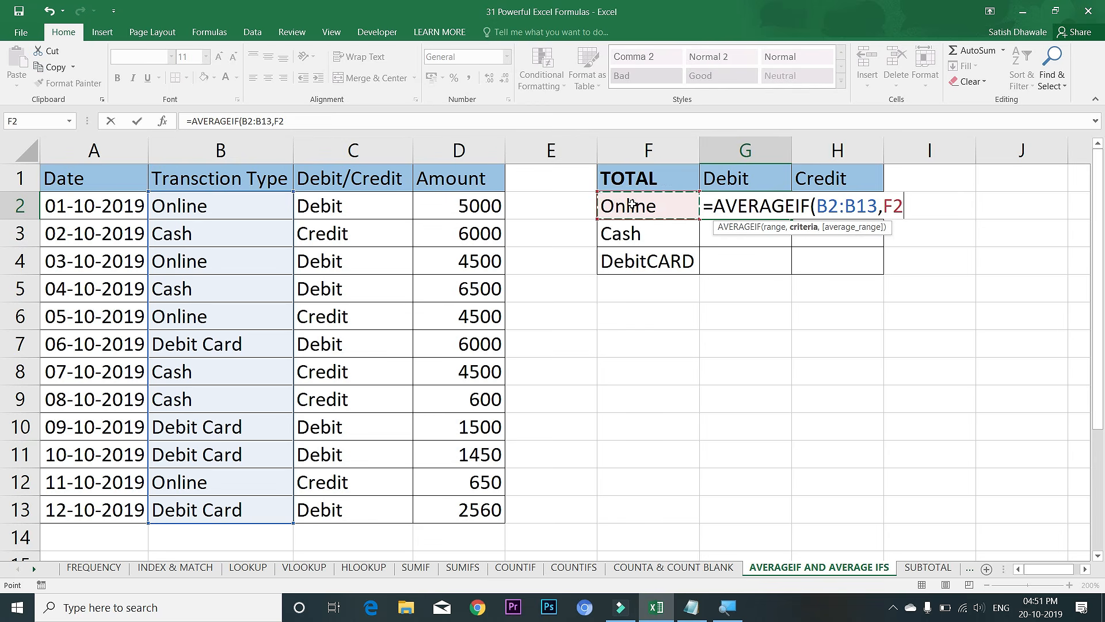
{"action": "type", "text": ","}
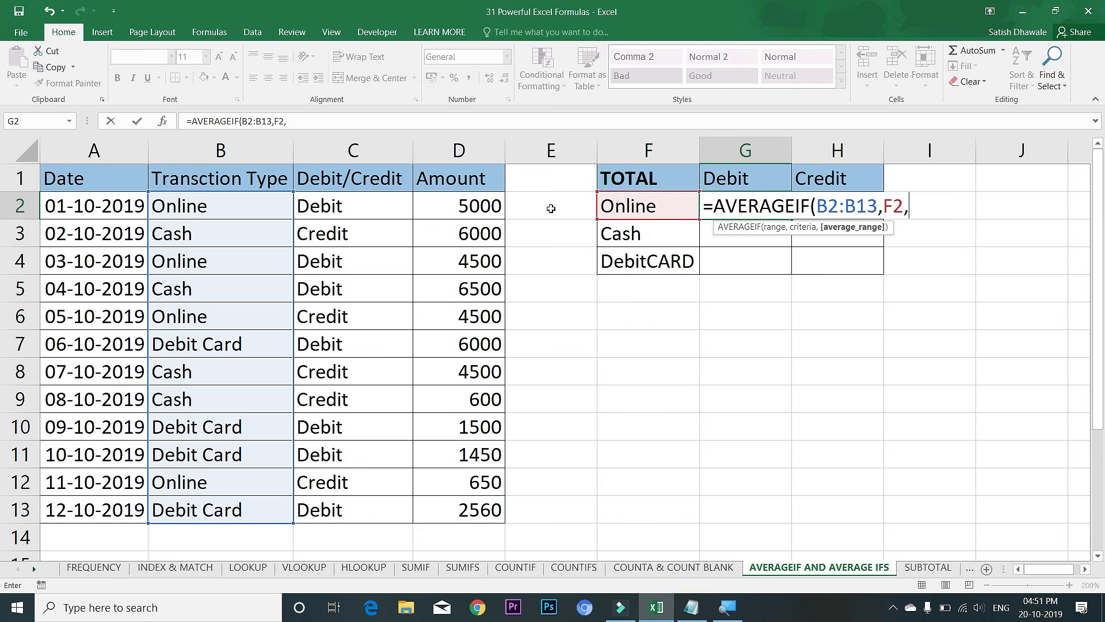
{"action": "left_click_drag", "start_coordinate": [470, 206], "coordinate": [480, 499]}
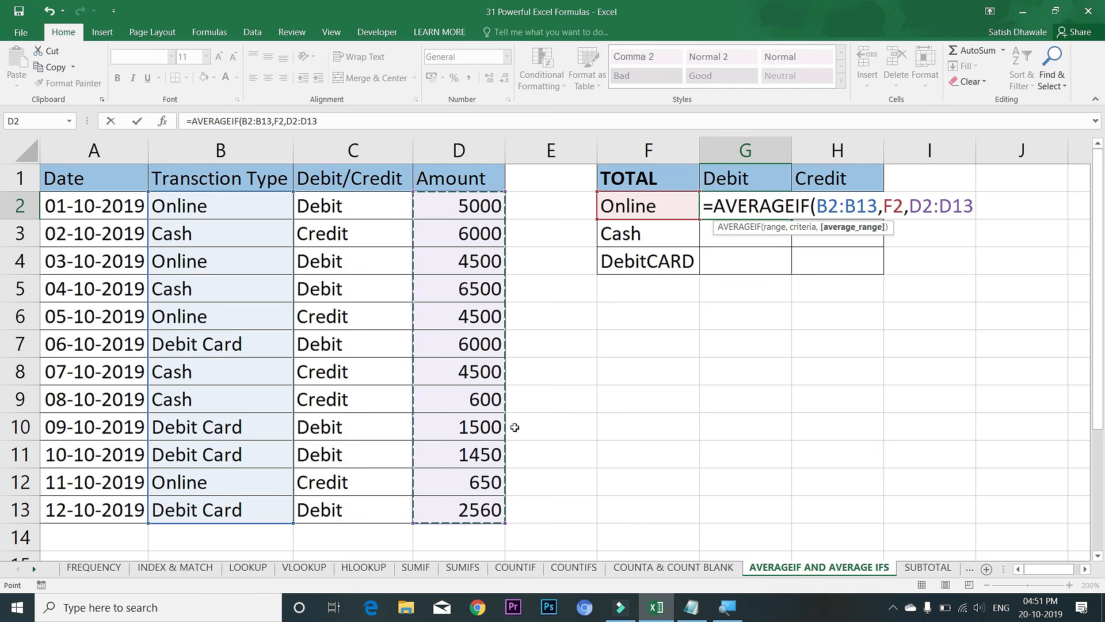
{"action": "key", "text": "Return"}
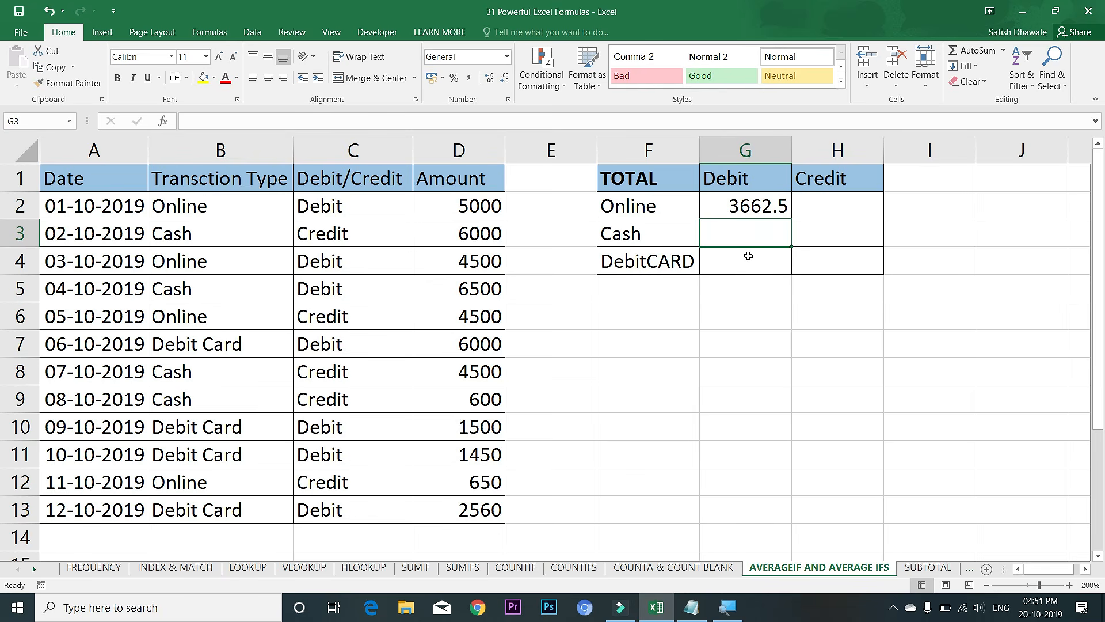
- Enter =SUMIF(B2:B13,F2,D2:D13) in G6 to total the Online transaction amounts
{"action": "left_click", "coordinate": [723, 323]}
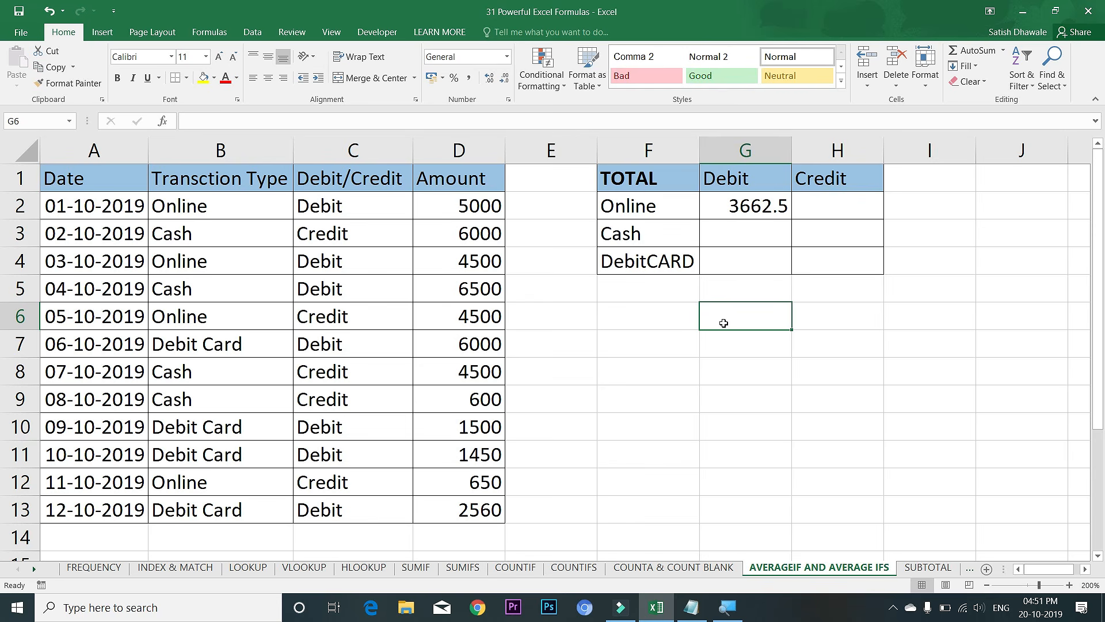
{"action": "type", "text": "="}
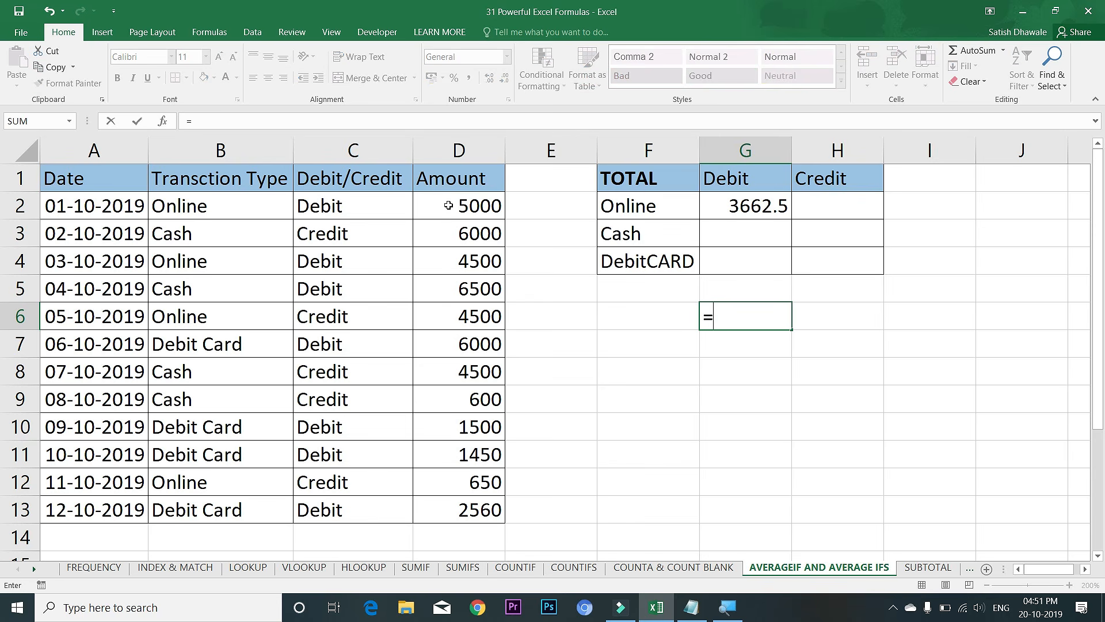
{"action": "type", "text": "SUM"}
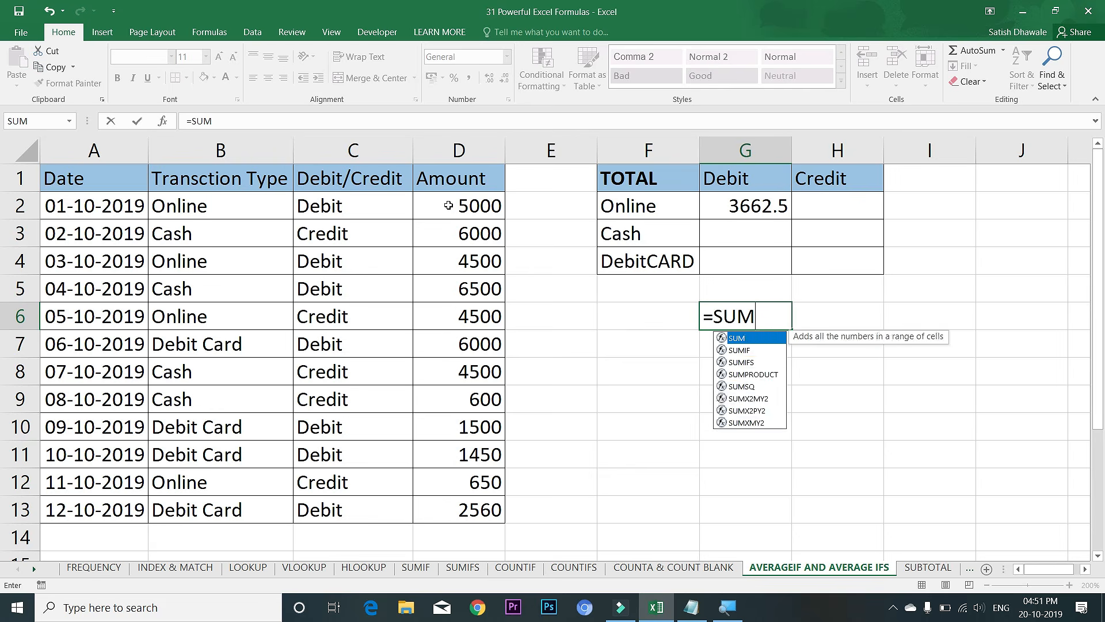
{"action": "type", "text": "IF("}
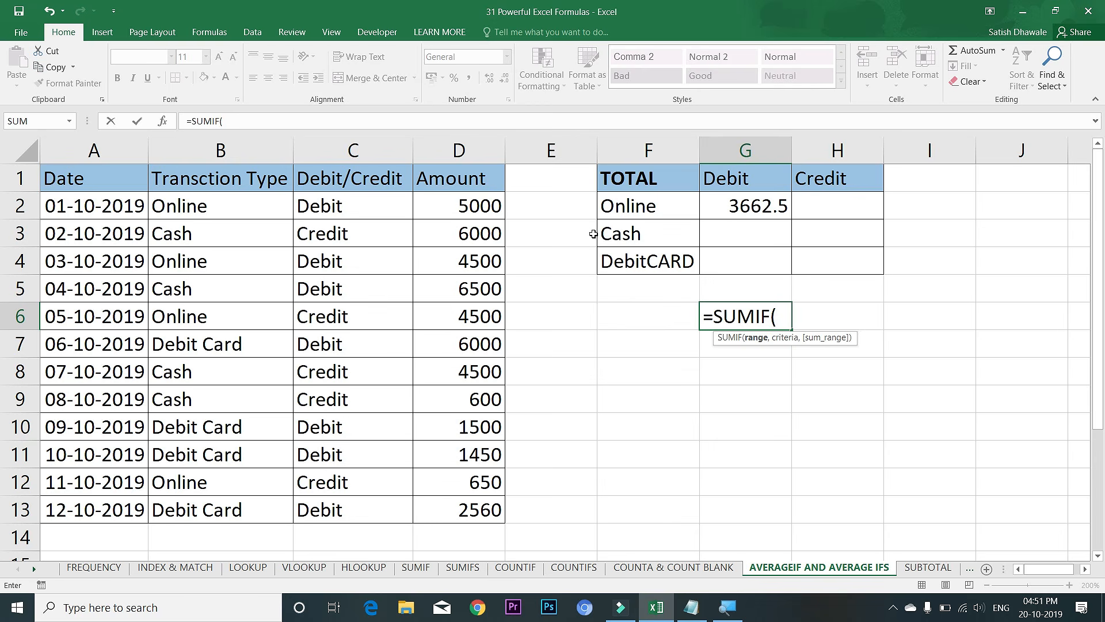
{"action": "left_click_drag", "start_coordinate": [262, 206], "coordinate": [260, 498]}
{"action": "type", "text": ","}
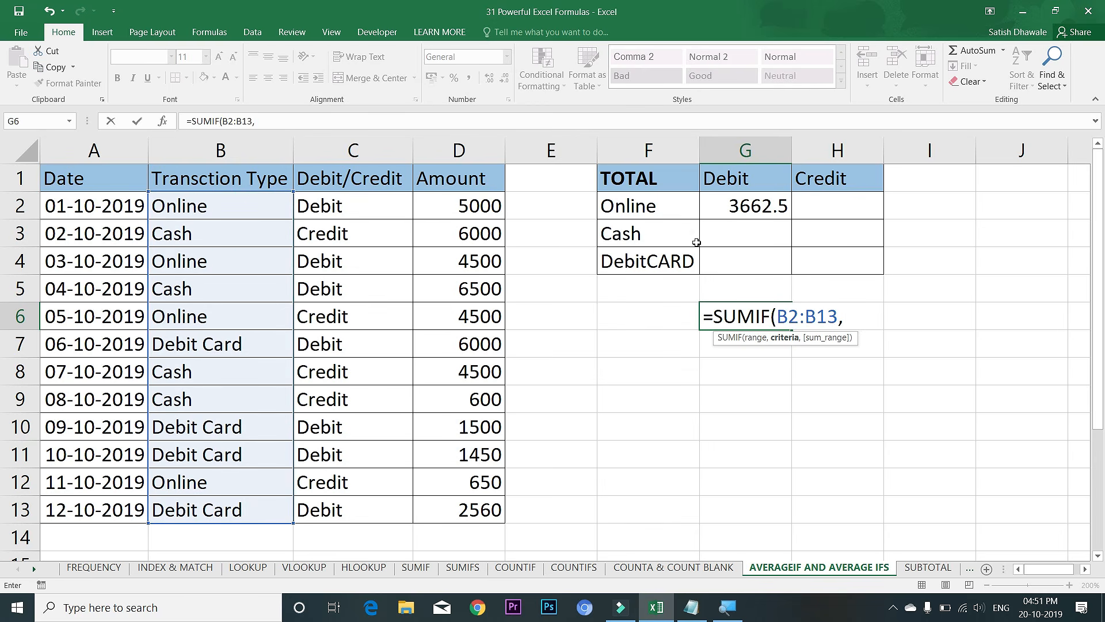
{"action": "left_click", "coordinate": [666, 211]}
{"action": "type", "text": ","}
{"action": "left_click_drag", "start_coordinate": [455, 209], "coordinate": [498, 515]}
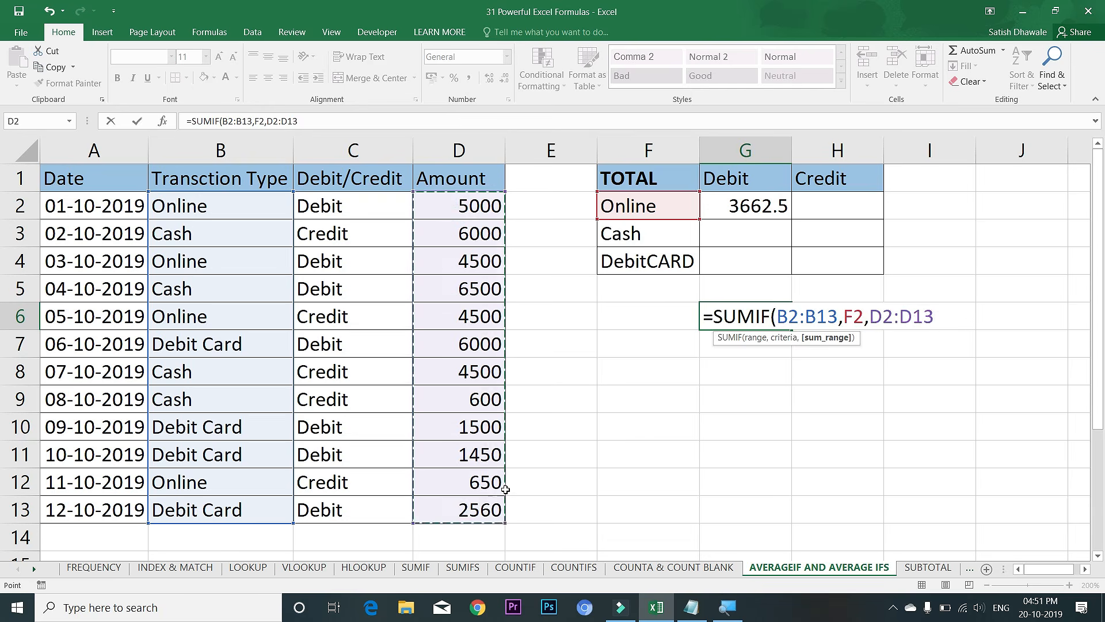
{"action": "key", "text": "Return"}
- Enter a COUNTIF formula in G7 that counts the F2 transaction type within B2:B13
{"action": "type", "text": "=C"}
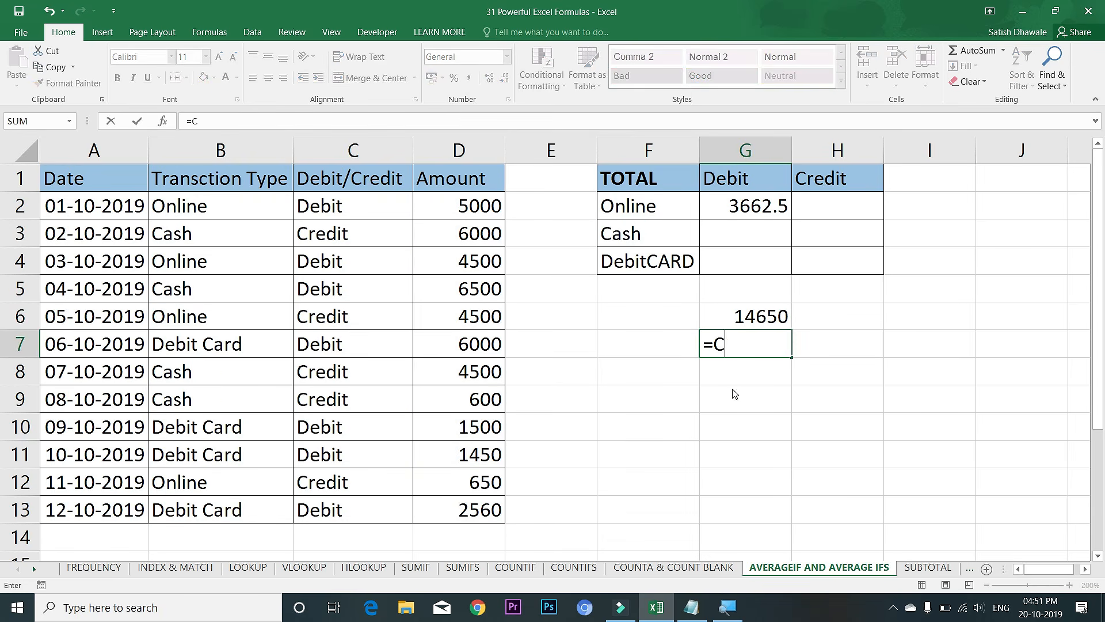
{"action": "type", "text": "OUNTIF("}
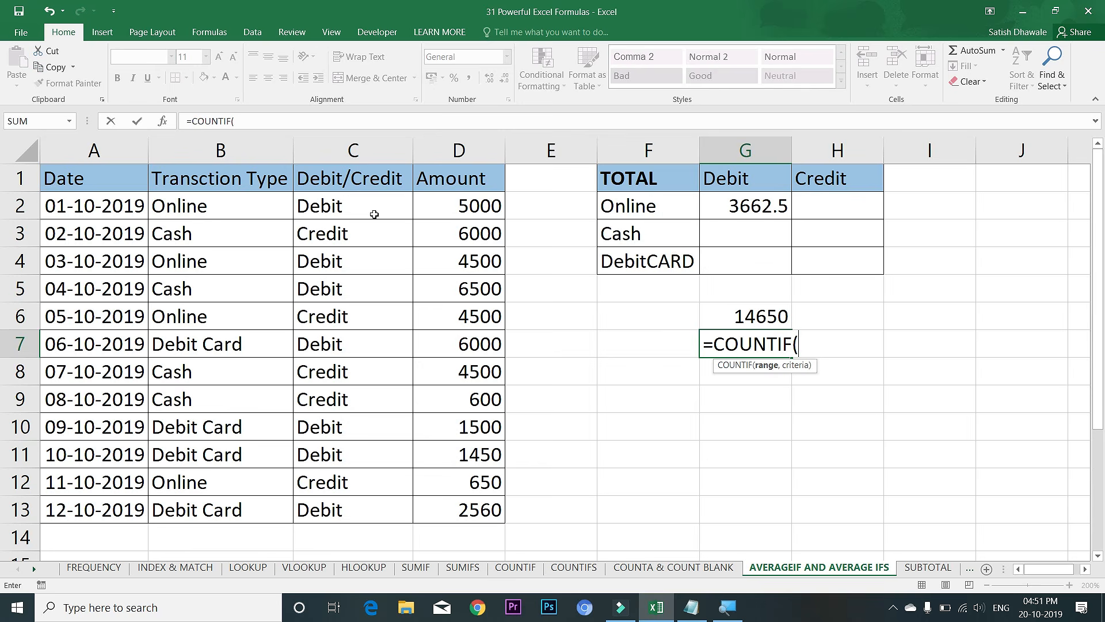
{"action": "left_click_drag", "start_coordinate": [255, 201], "coordinate": [267, 507]}
{"action": "type", "text": ","}
{"action": "left_click", "coordinate": [670, 209]}
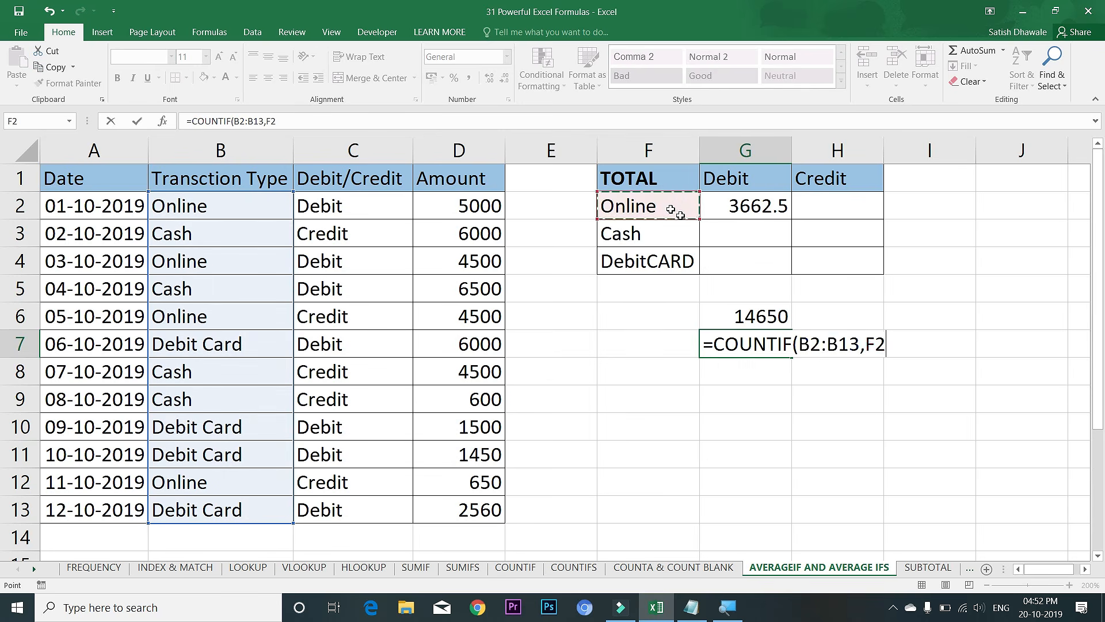
{"action": "key", "text": "Return"}
- Divide the SUMIF total by the COUNTIF count with =G6/G7 in H6 to cross-check the average
{"action": "left_click", "coordinate": [813, 316]}
{"action": "left_click", "coordinate": [754, 317]}
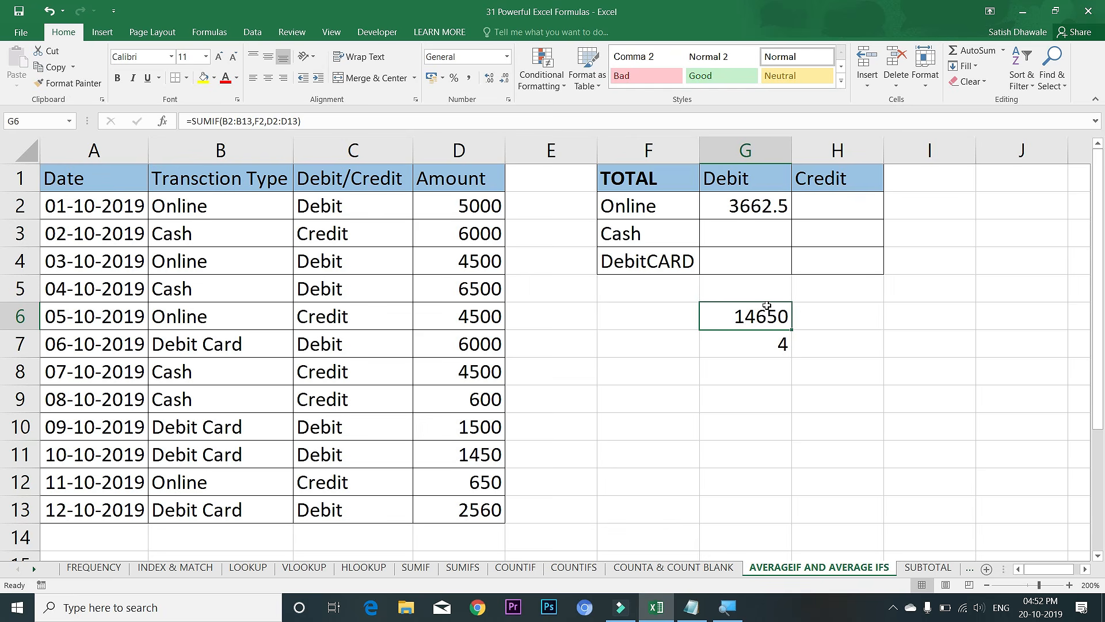
{"action": "left_click", "coordinate": [829, 320]}
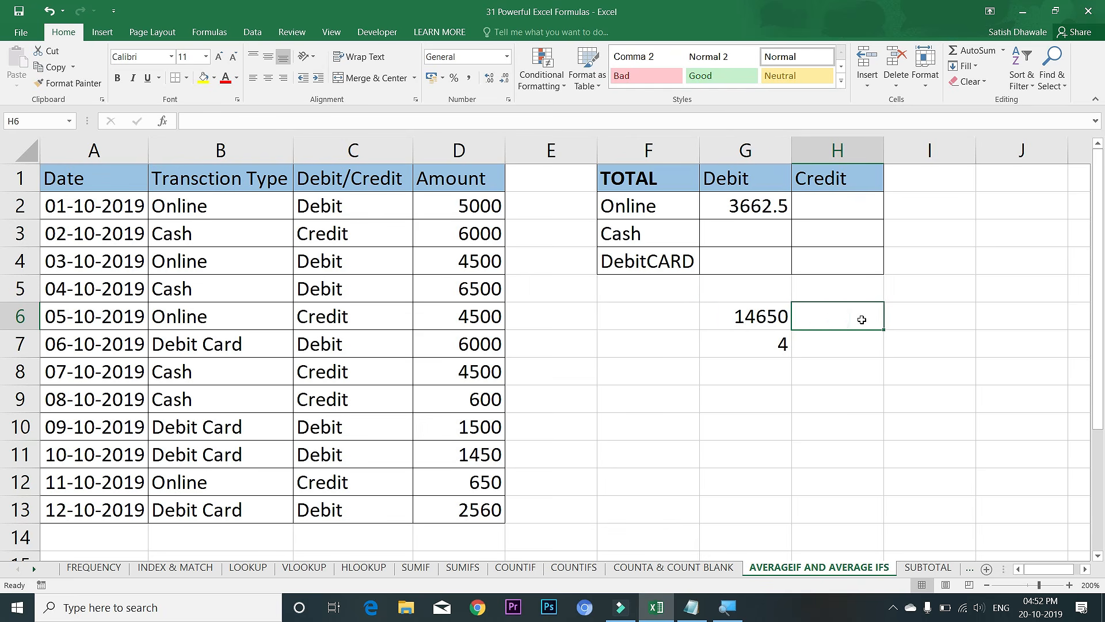
{"action": "type", "text": "="}
{"action": "key", "text": "Left"}
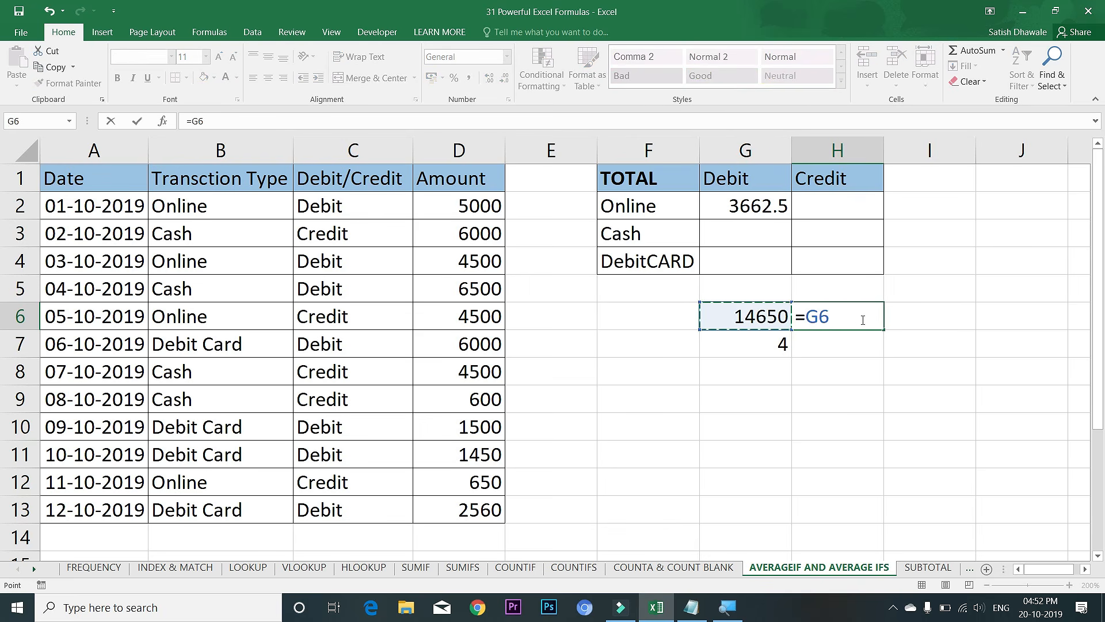
{"action": "type", "text": "/"}
{"action": "left_click", "coordinate": [767, 344]}
{"action": "key", "text": "Return"}
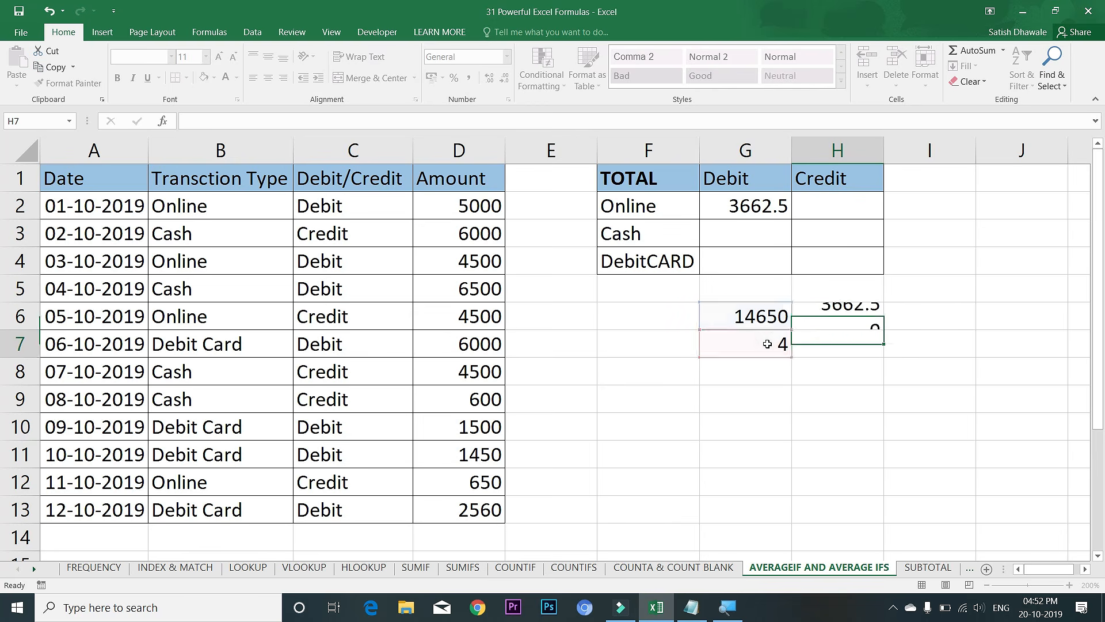
{"action": "left_click", "coordinate": [875, 318]}
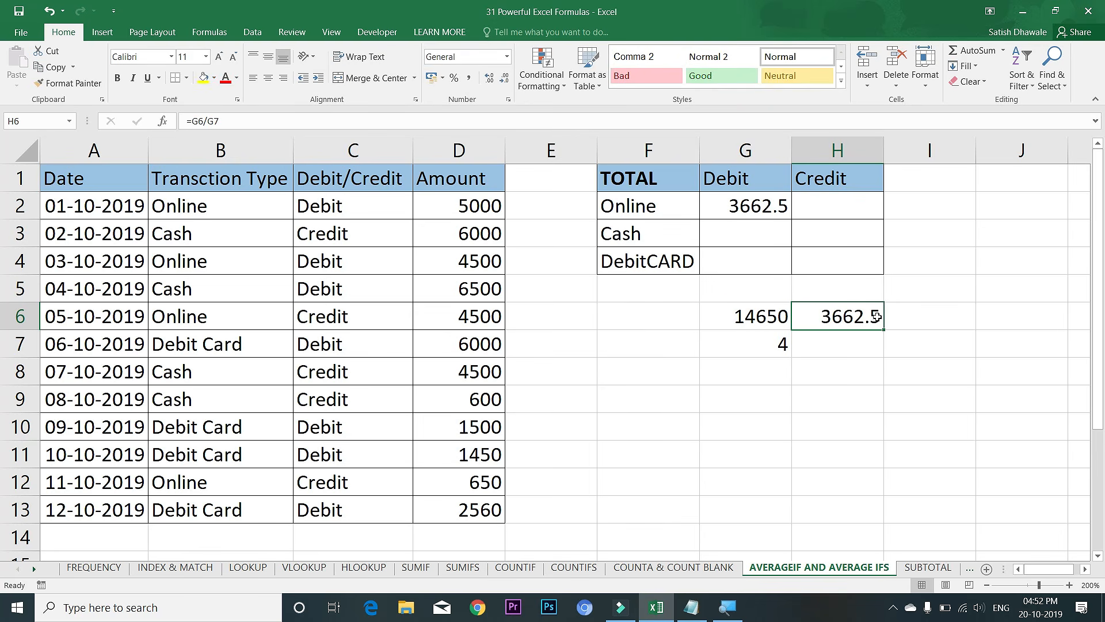
- Clear the cross-check calculations from G6:H7
{"action": "left_click_drag", "start_coordinate": [770, 314], "coordinate": [861, 346]}
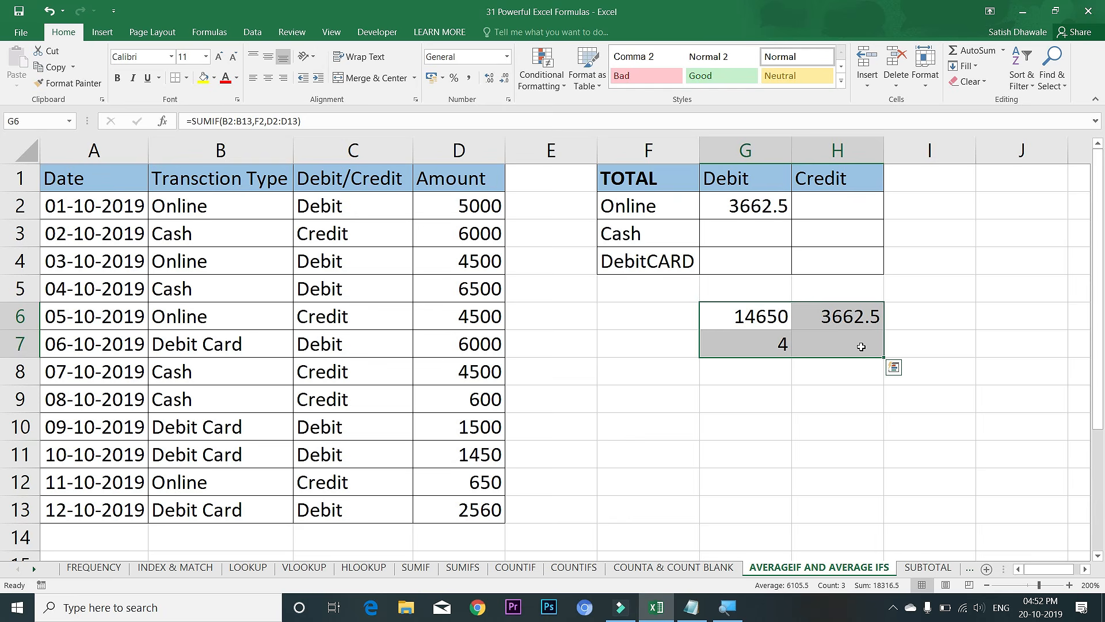
{"action": "key", "text": "Delete"}
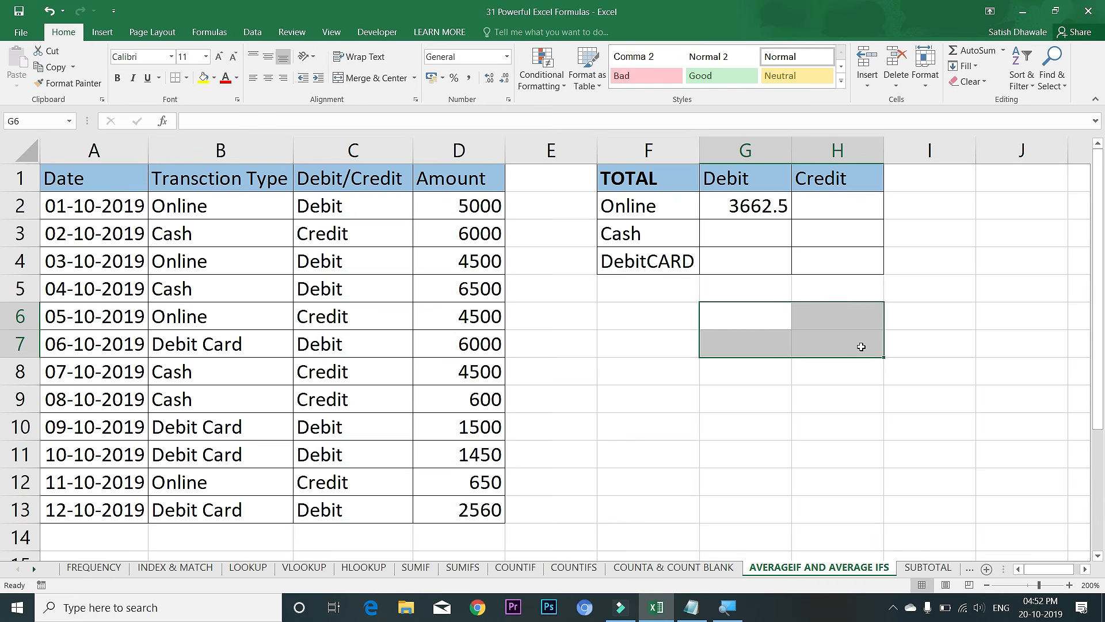
{"action": "left_click", "coordinate": [756, 323]}
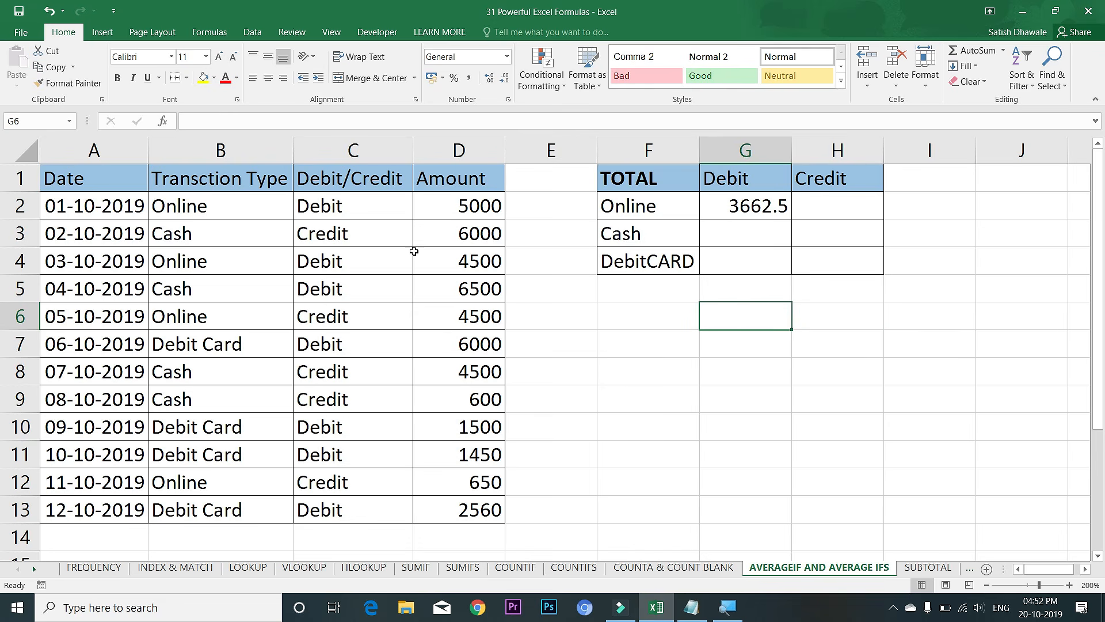
- Review the amounts in D2:D13, the transaction types in B2:B13 and the Online average in G2
{"action": "left_click_drag", "start_coordinate": [436, 207], "coordinate": [466, 509]}
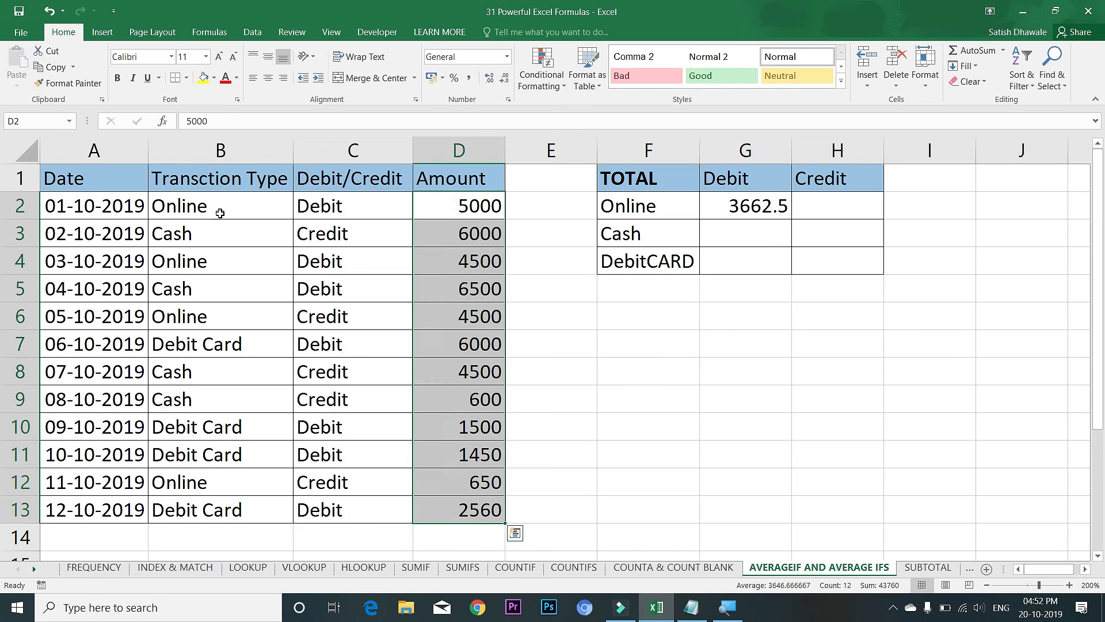
{"action": "left_click_drag", "start_coordinate": [222, 214], "coordinate": [218, 510]}
{"action": "left_click", "coordinate": [631, 375]}
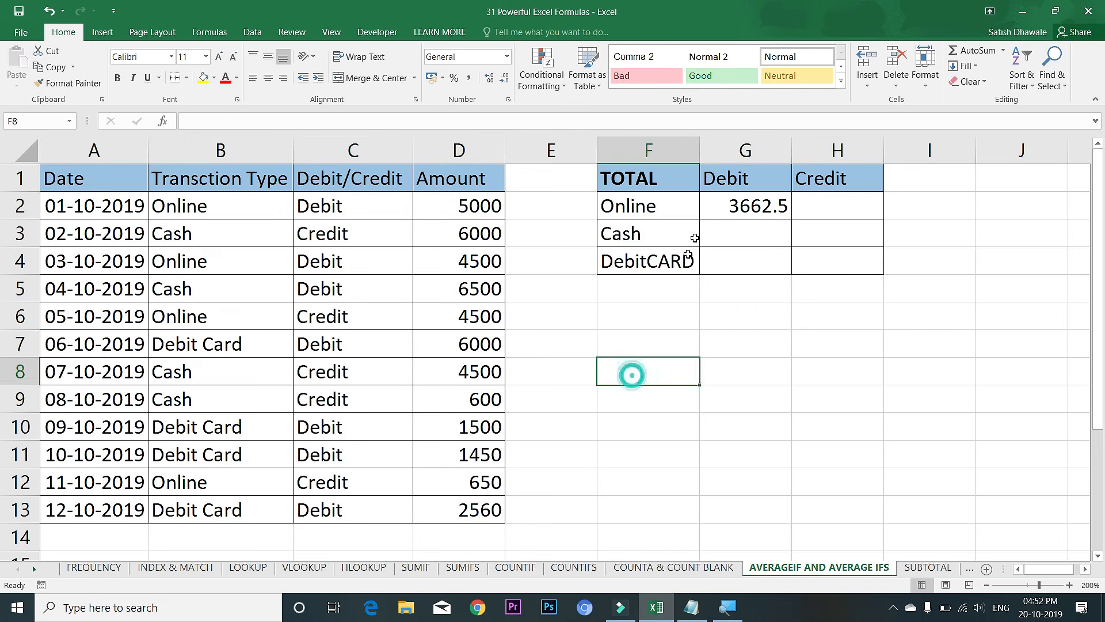
{"action": "left_click", "coordinate": [728, 180]}
{"action": "left_click", "coordinate": [728, 204]}
{"action": "key", "text": "Up"}
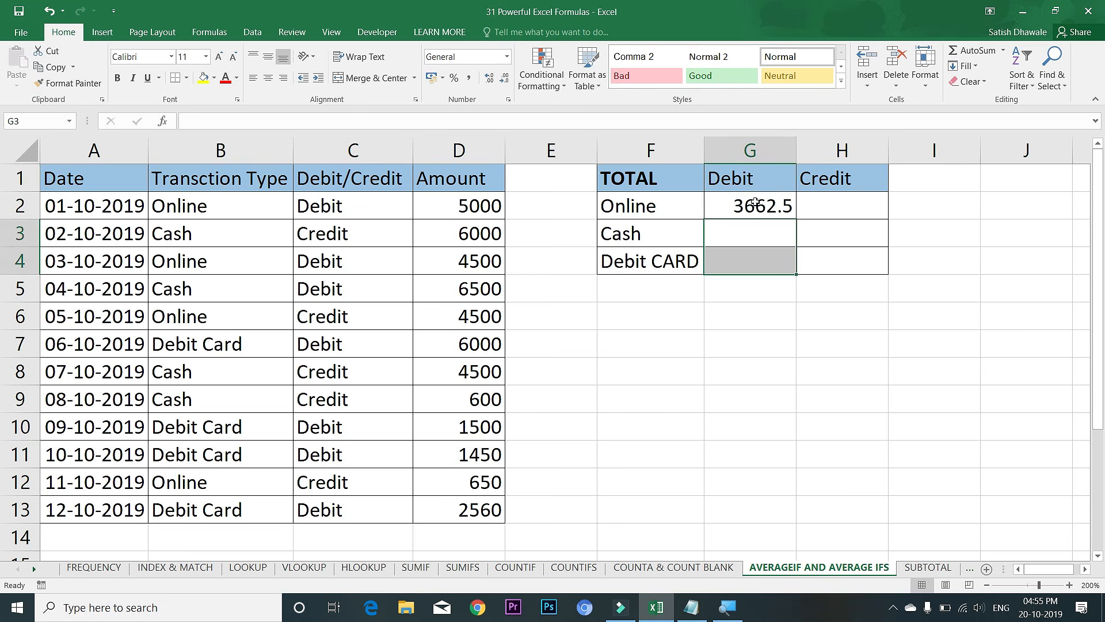
- Make the B2:B13 and D2:D13 ranges absolute in G2's AVERAGEIF formula and fill it down to G4
{"action": "double_click", "coordinate": [749, 205]}
{"action": "left_click_drag", "start_coordinate": [883, 205], "coordinate": [821, 206]}
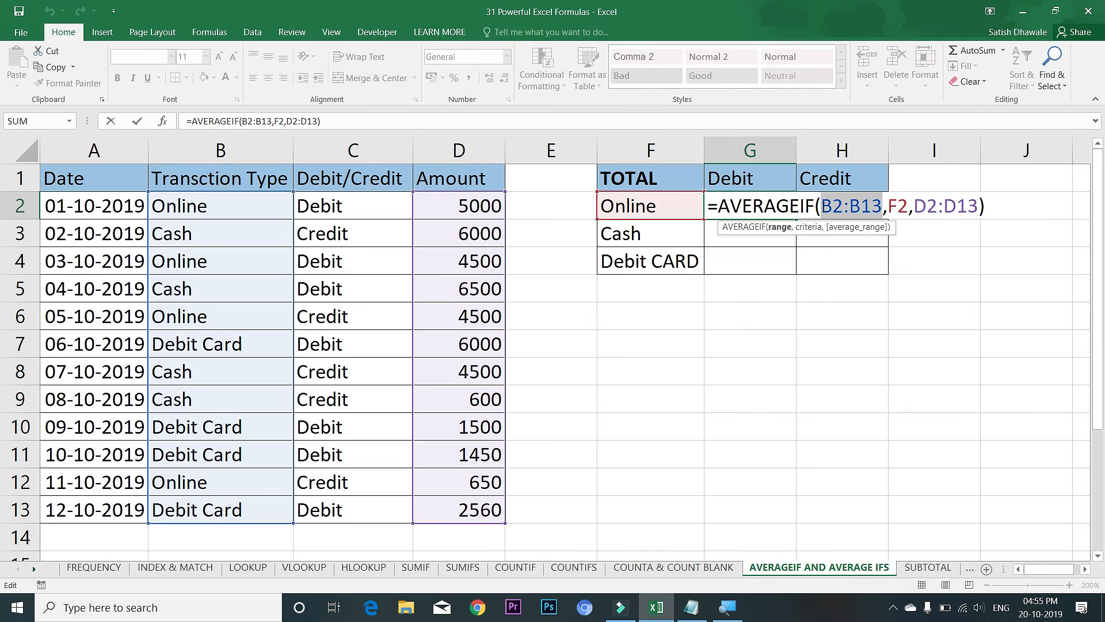
{"action": "key", "text": "F4"}
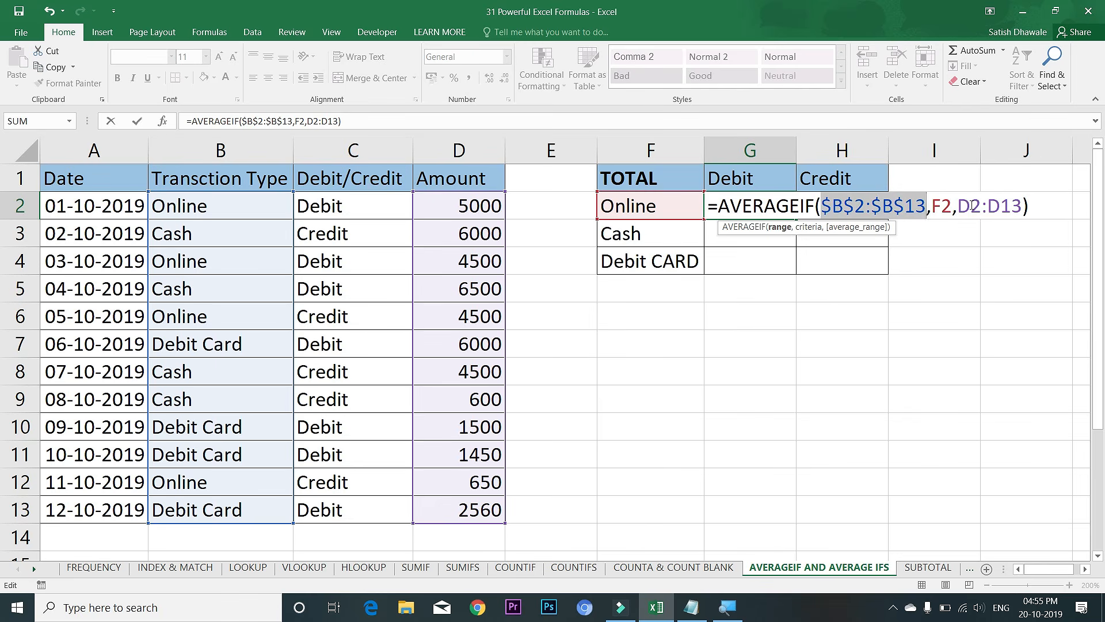
{"action": "left_click_drag", "start_coordinate": [960, 205], "coordinate": [1020, 205]}
{"action": "key", "text": "F4"}
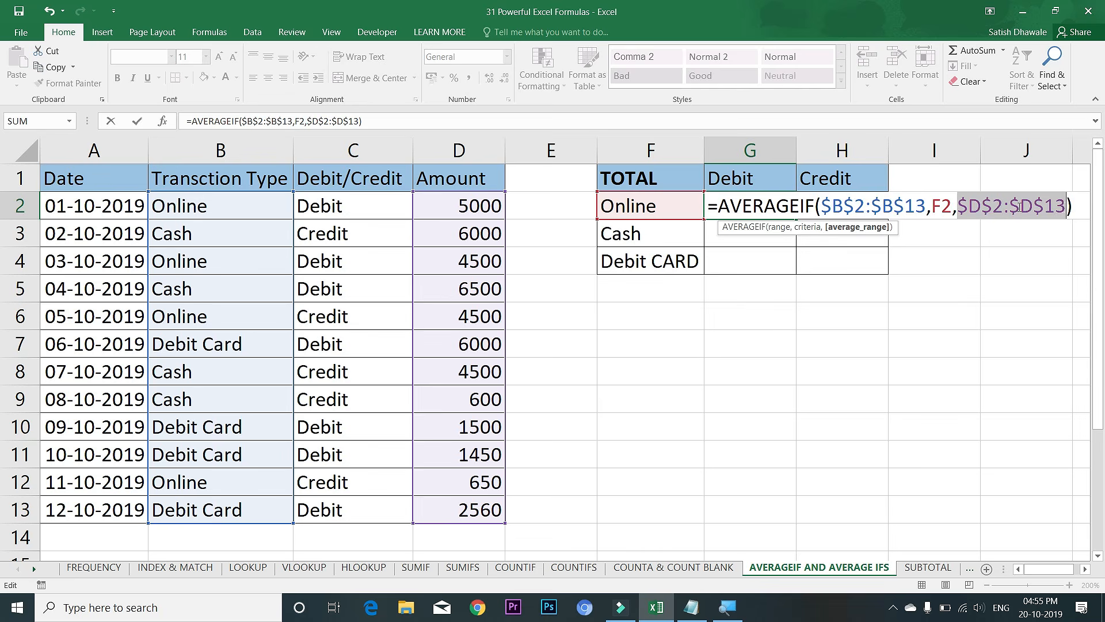
{"action": "key", "text": "Return"}
{"action": "left_click", "coordinate": [792, 203]}
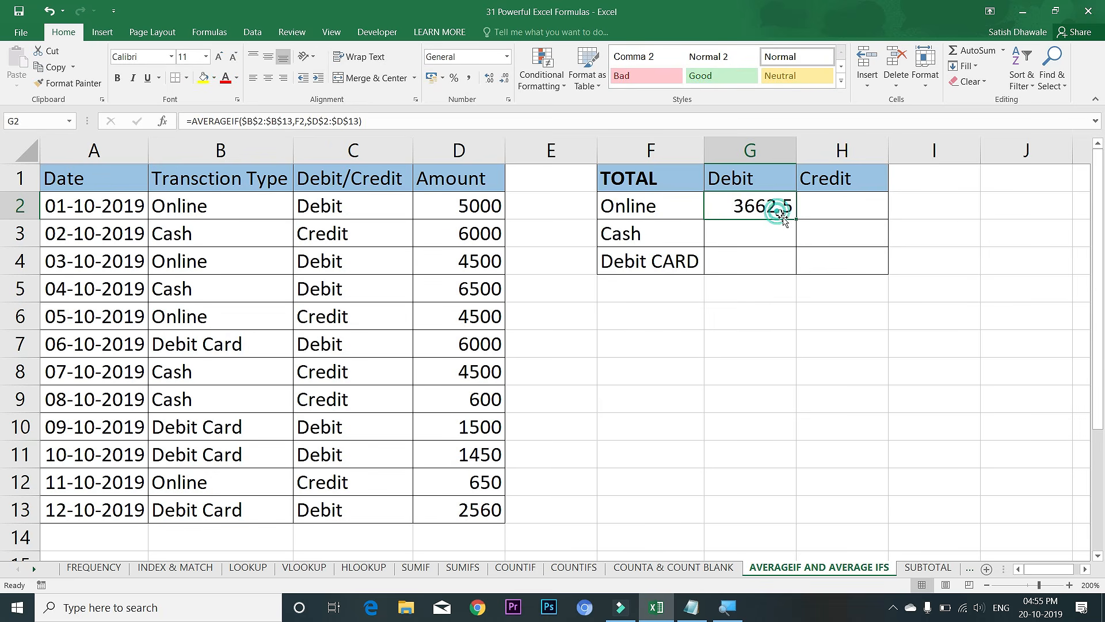
{"action": "left_click_drag", "start_coordinate": [795, 217], "coordinate": [795, 275]}
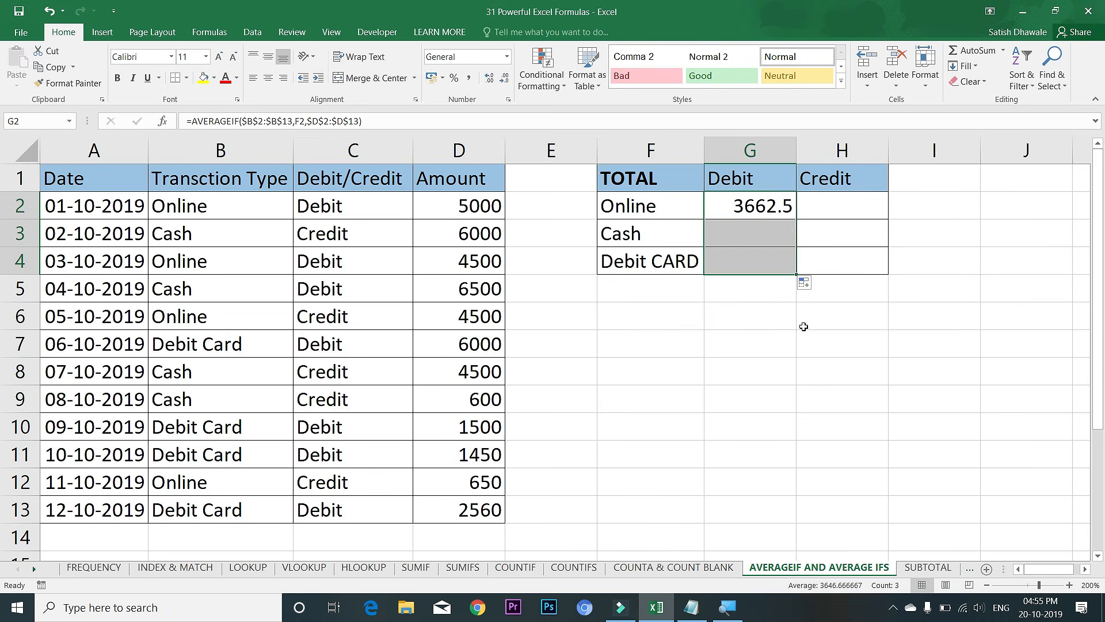
- Replace the criteria range in G2's AVERAGEIF formula with the whole column B:B and fill it down to G4
{"action": "double_click", "coordinate": [763, 206]}
{"action": "left_click_drag", "start_coordinate": [927, 207], "coordinate": [825, 211]}
{"action": "key", "text": "Delete"}
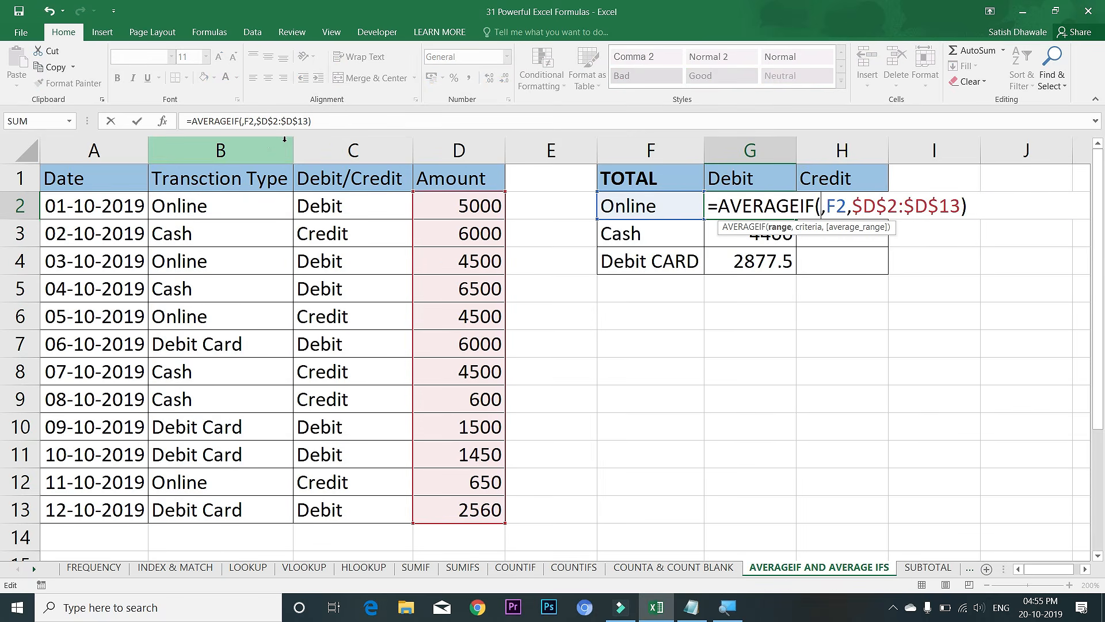
{"action": "left_click", "coordinate": [255, 146]}
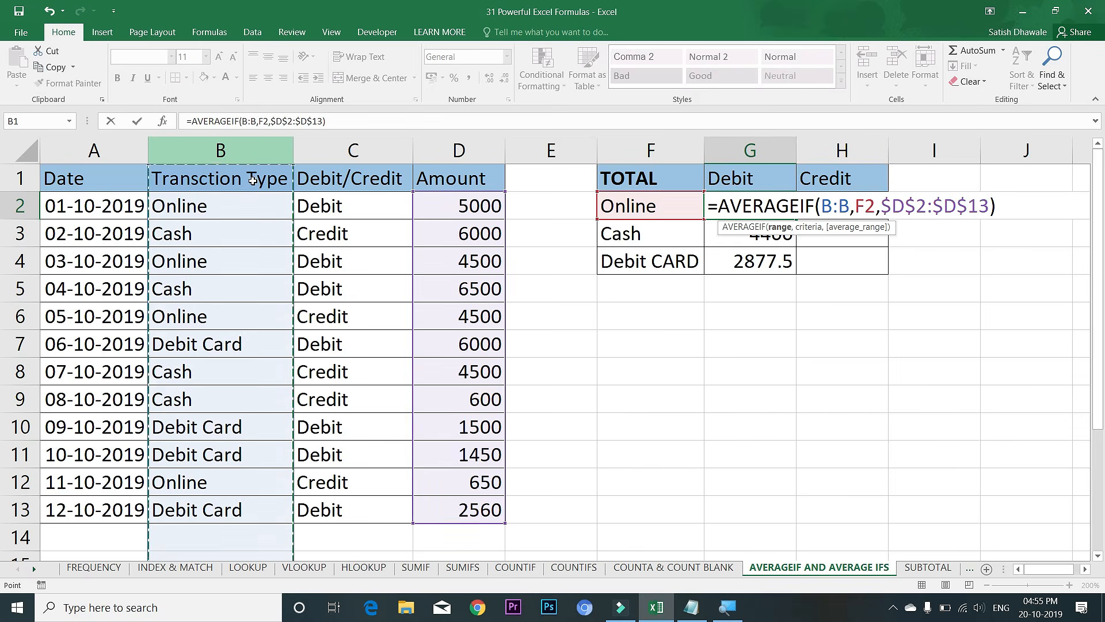
{"action": "key", "text": "Return"}
{"action": "left_click", "coordinate": [765, 200]}
{"action": "left_click_drag", "start_coordinate": [797, 219], "coordinate": [800, 277]}
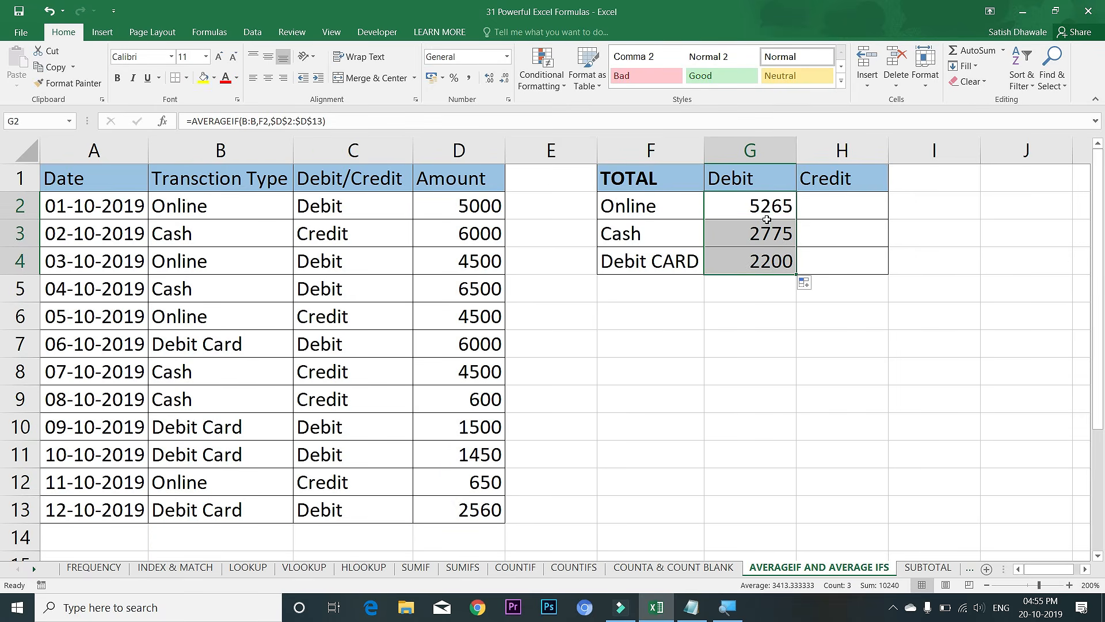
- Inspect the references in the AVERAGEIF formulas of G2, G3 and G4
{"action": "double_click", "coordinate": [771, 206]}
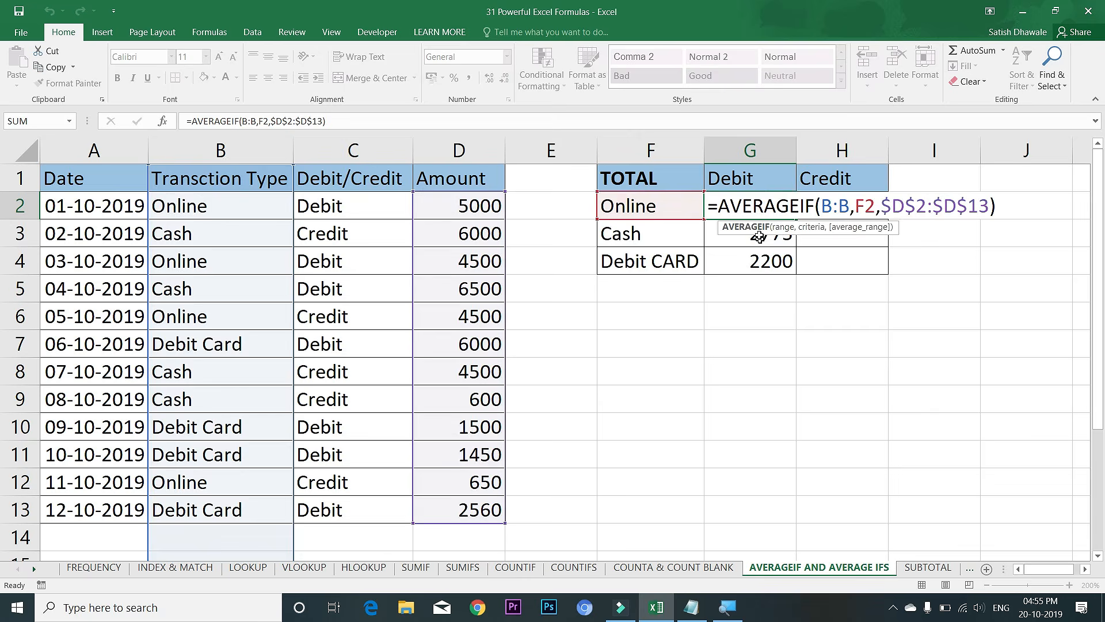
{"action": "double_click", "coordinate": [774, 236]}
{"action": "double_click", "coordinate": [784, 262]}
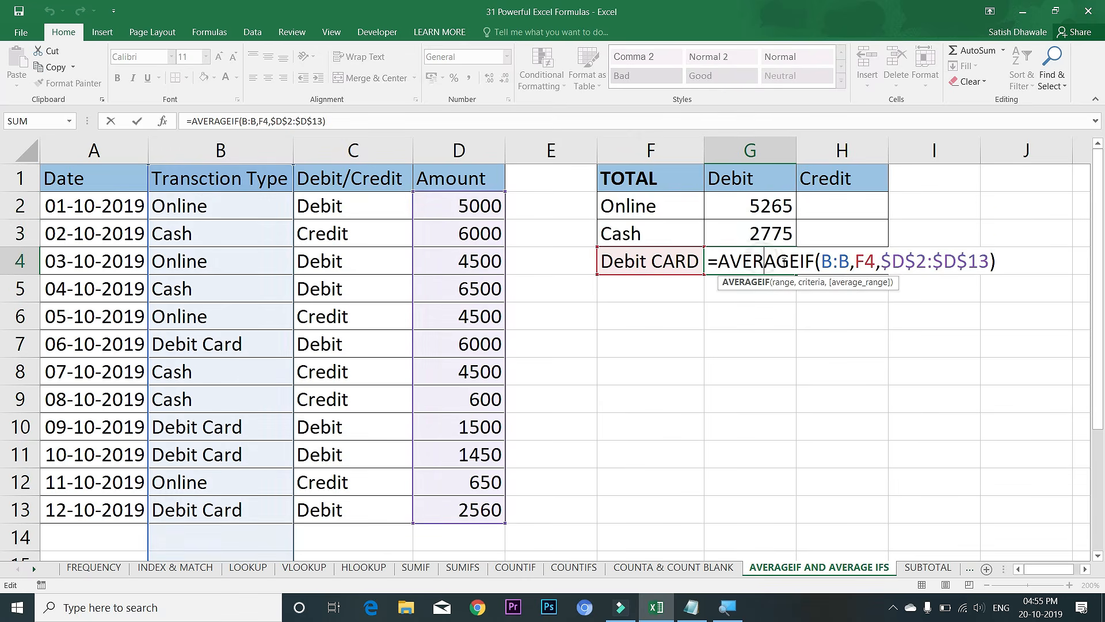
{"action": "left_click", "coordinate": [754, 227]}
- Move the averages from G2:G4 to J2:J4 and apply all borders to the emptied G2:G4 cells
{"action": "left_click_drag", "start_coordinate": [753, 209], "coordinate": [762, 275]}
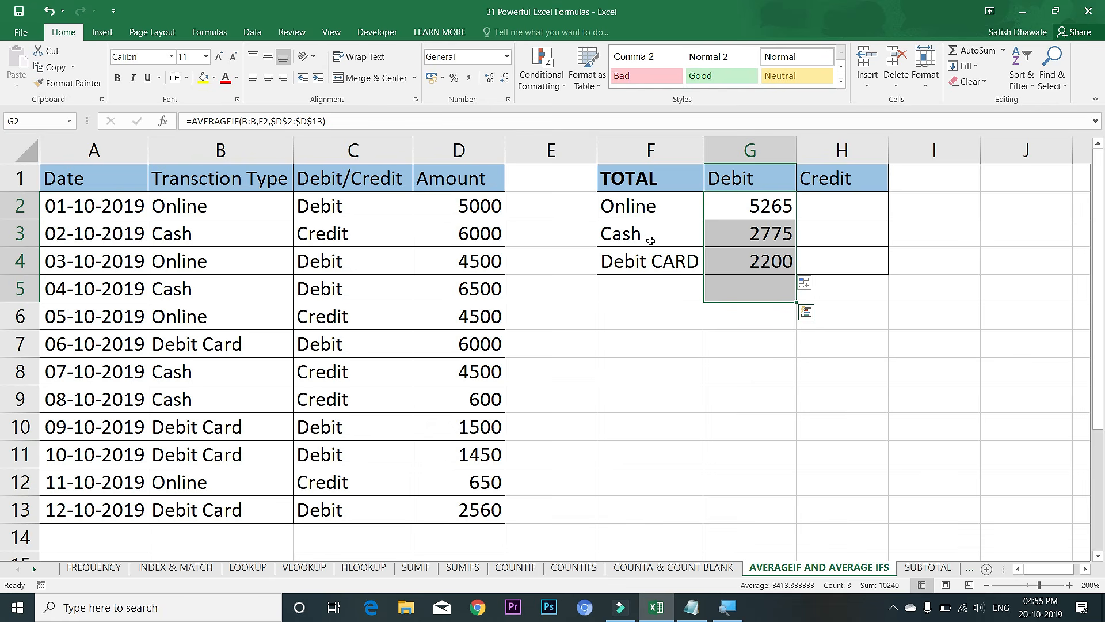
{"action": "left_click_drag", "start_coordinate": [770, 206], "coordinate": [982, 279]}
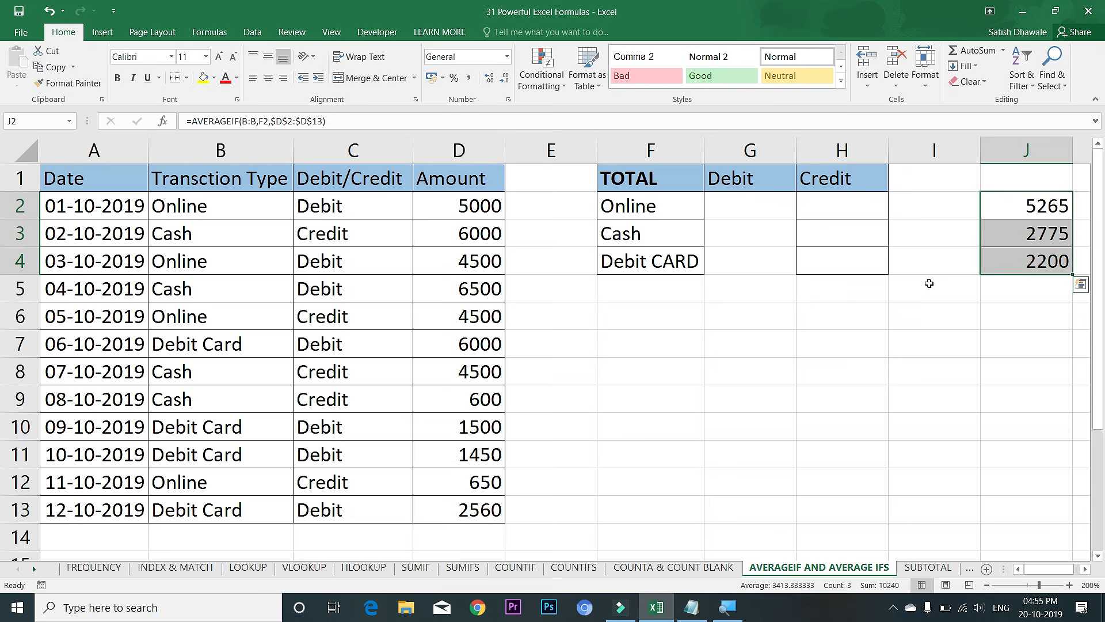
{"action": "left_click_drag", "start_coordinate": [746, 209], "coordinate": [747, 271]}
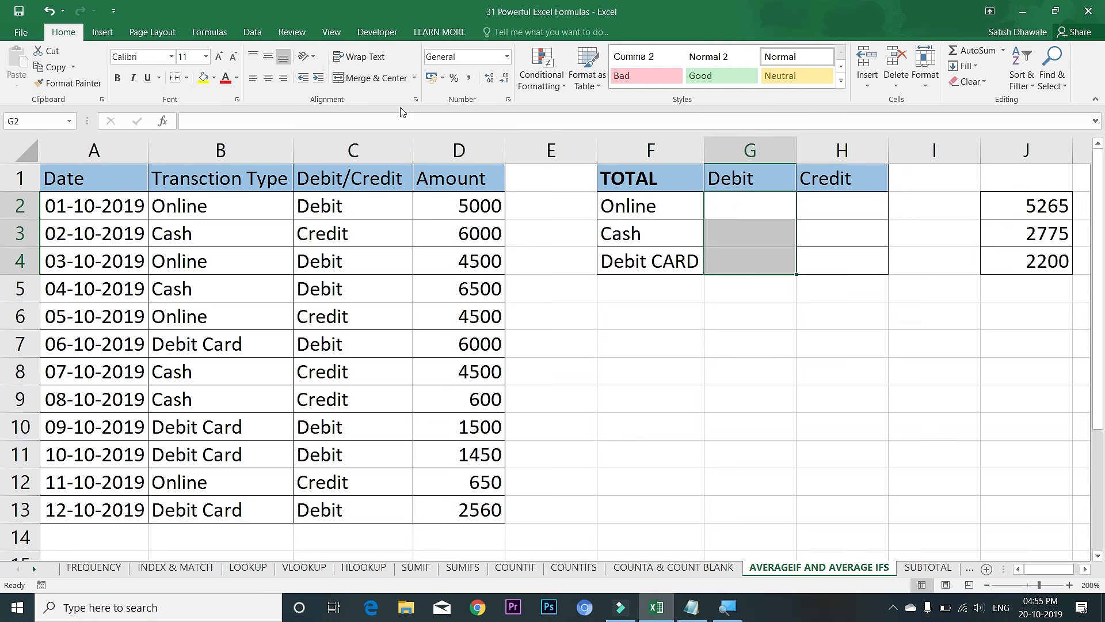
{"action": "left_click", "coordinate": [186, 78]}
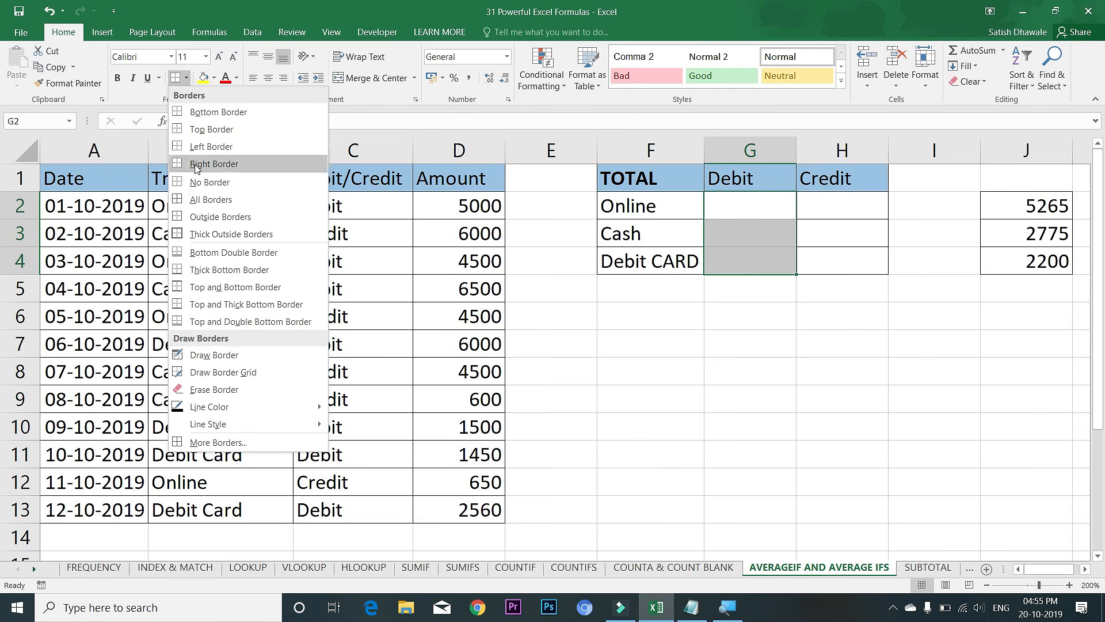
{"action": "left_click", "coordinate": [198, 205]}
- Go through the empty Debit and Credit cells for Online, Cash and Debit CARD in G2:H4
{"action": "left_click", "coordinate": [762, 207]}
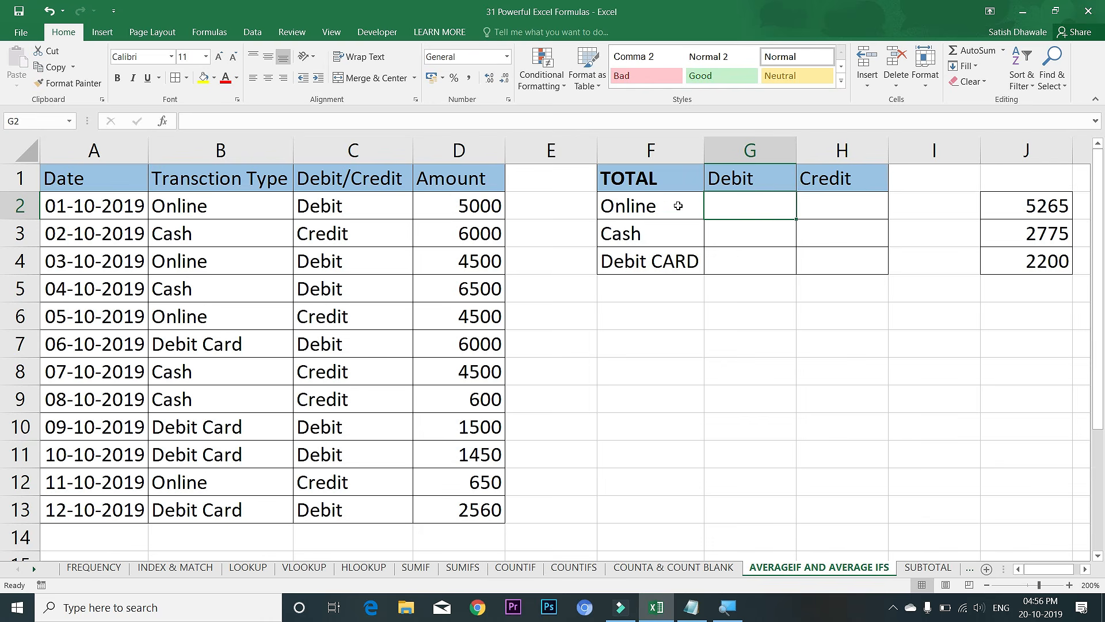
{"action": "left_click", "coordinate": [852, 212]}
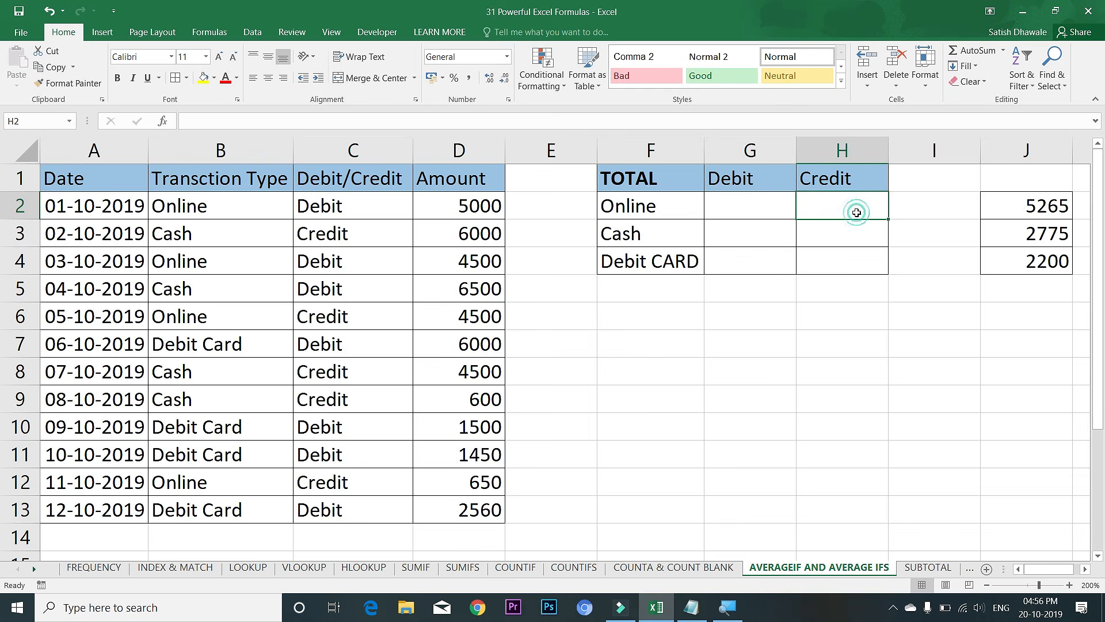
{"action": "left_click", "coordinate": [749, 230]}
{"action": "left_click", "coordinate": [838, 240]}
{"action": "left_click", "coordinate": [769, 260]}
{"action": "left_click", "coordinate": [839, 263]}
- Start an AVERAGEIFS formula in G2 with the amounts D2:D13 as the average range
{"action": "left_click", "coordinate": [769, 206]}
{"action": "type", "text": "=AVER"}
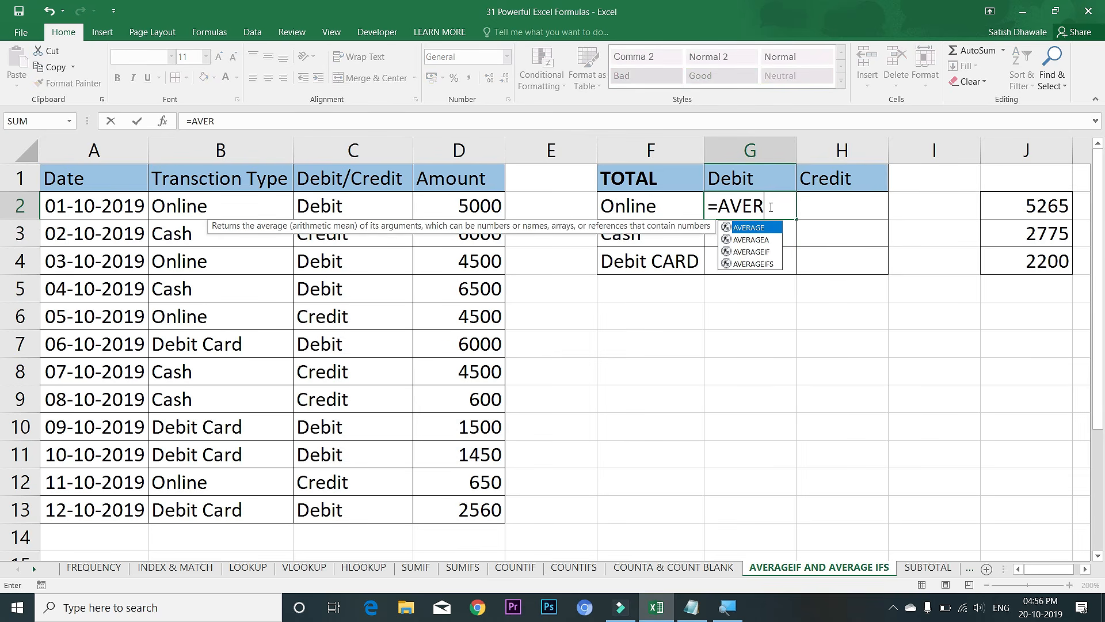
{"action": "key", "text": "Down"}
{"action": "key", "text": "Down"}
{"action": "key", "text": "Down"}
{"action": "key", "text": "Tab"}
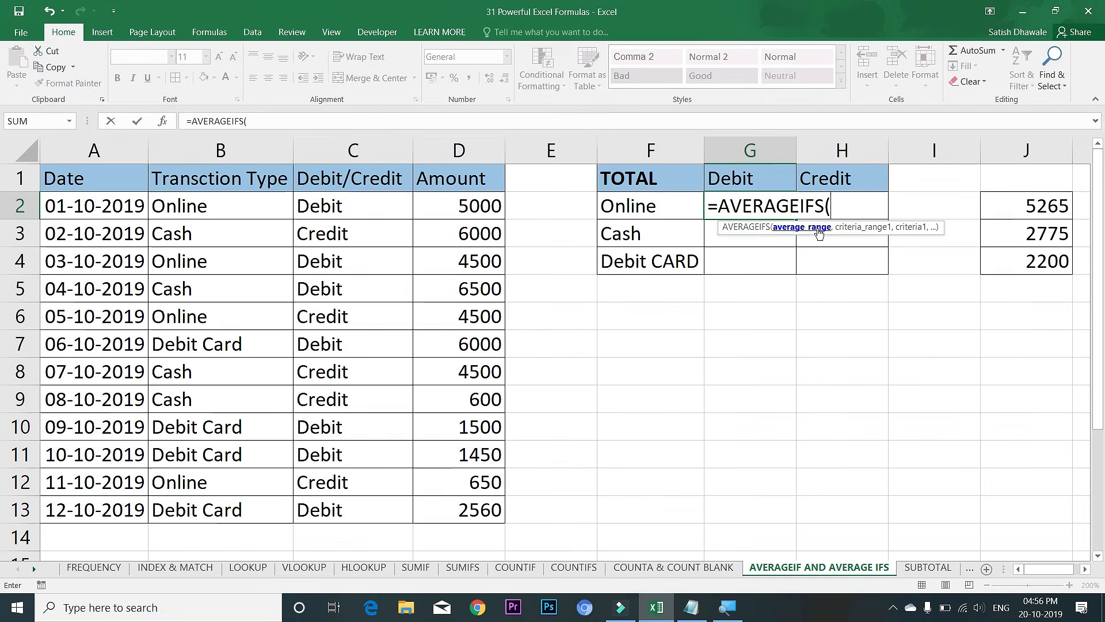
{"action": "left_click_drag", "start_coordinate": [450, 206], "coordinate": [460, 495]}
{"action": "type", "text": ","}
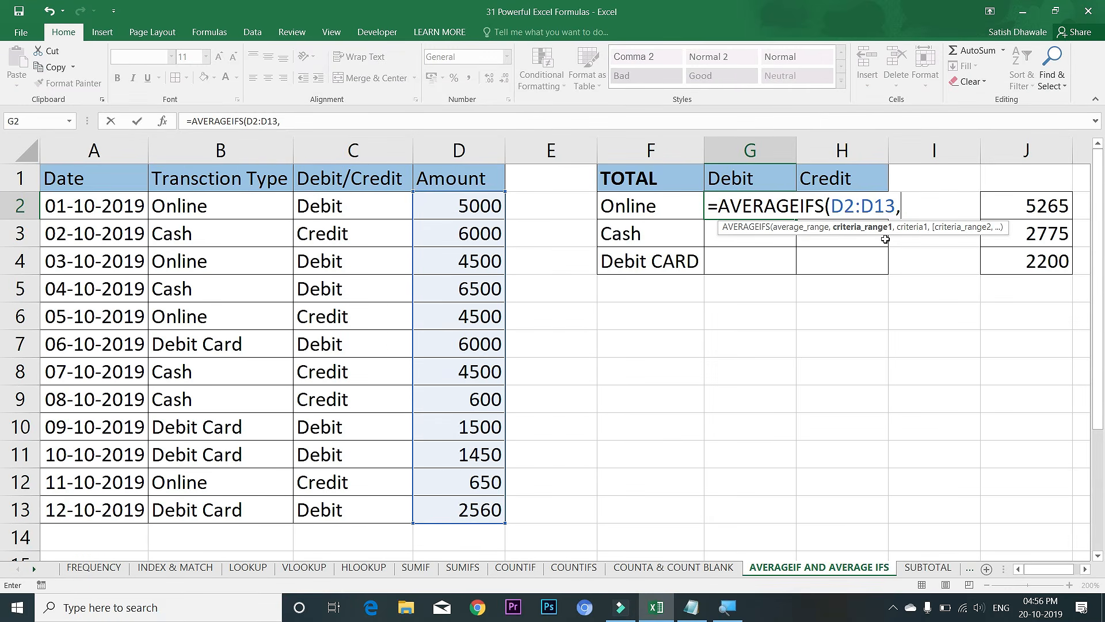
- Complete G2's AVERAGEIFS formula with criteria range B2:B13 matching F2 and criteria range C2:C13 matching G1
{"action": "left_click_drag", "start_coordinate": [257, 207], "coordinate": [265, 509]}
{"action": "type", "text": ","}
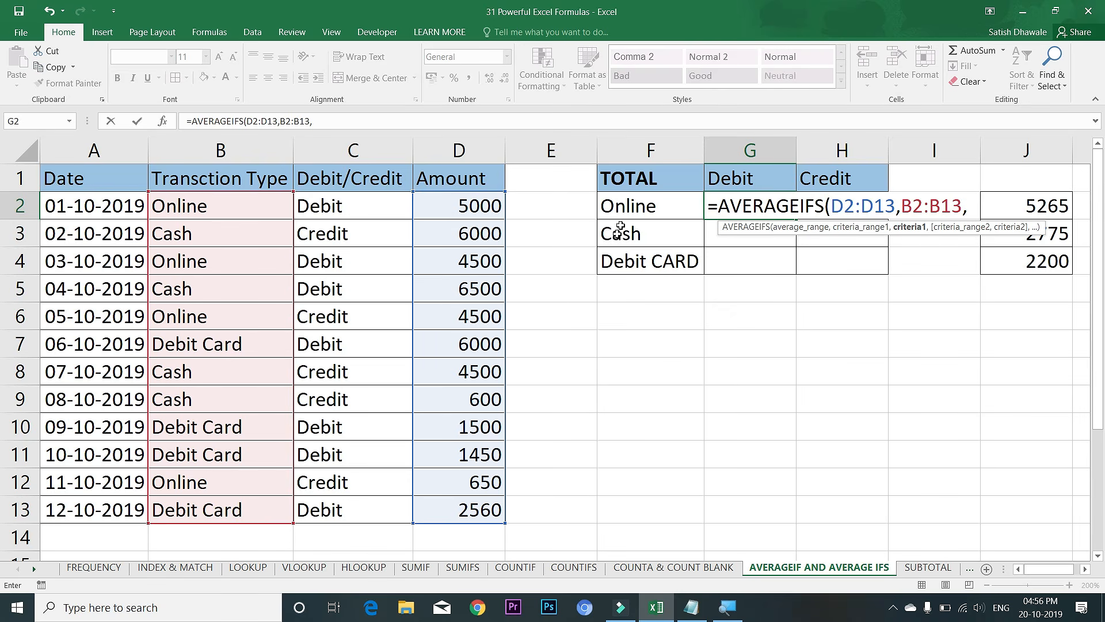
{"action": "left_click", "coordinate": [632, 211]}
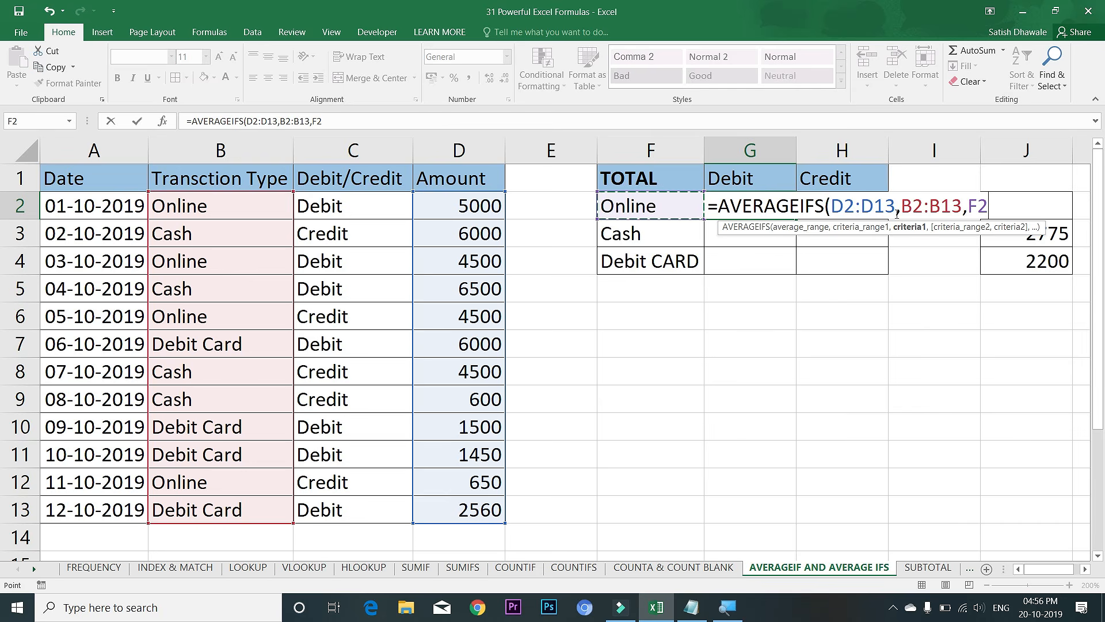
{"action": "type", "text": ","}
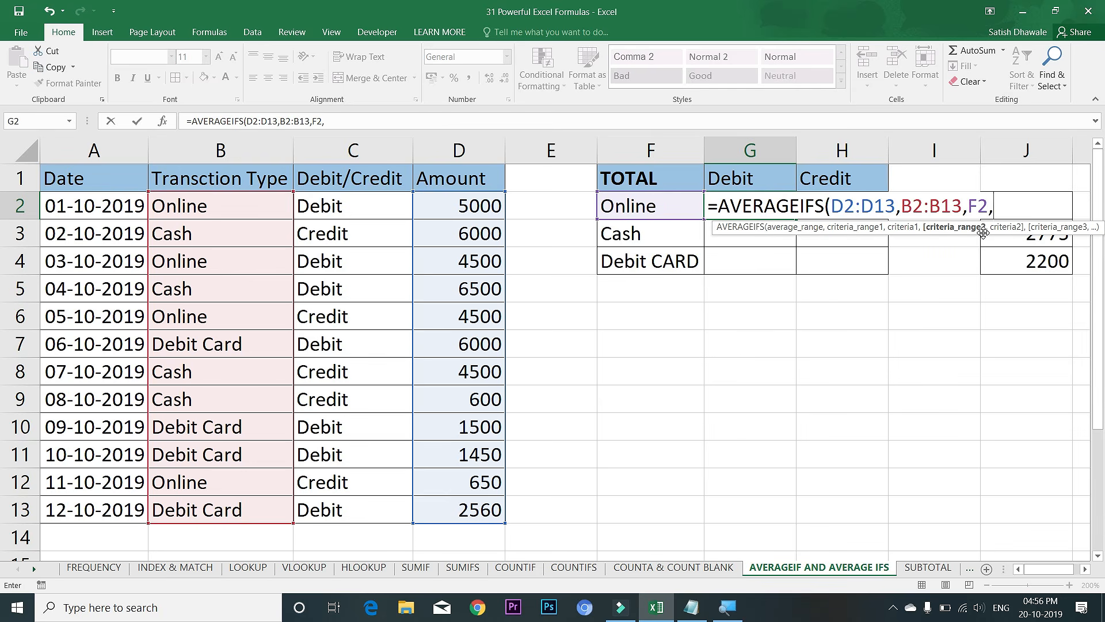
{"action": "left_click_drag", "start_coordinate": [360, 206], "coordinate": [360, 502]}
{"action": "type", "text": ","}
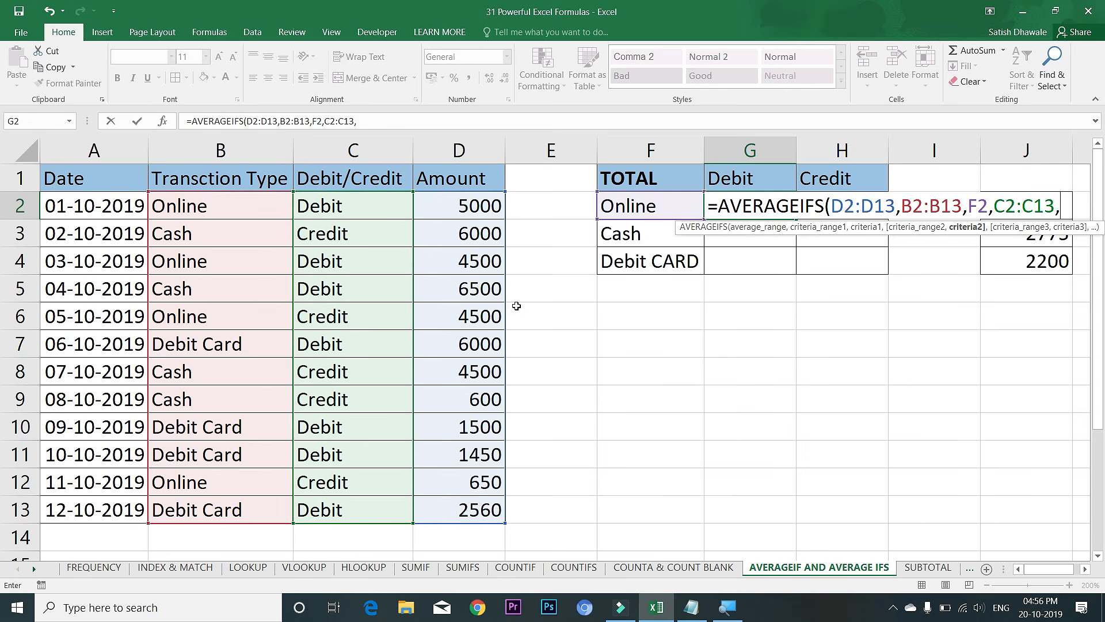
{"action": "left_click", "coordinate": [771, 179]}
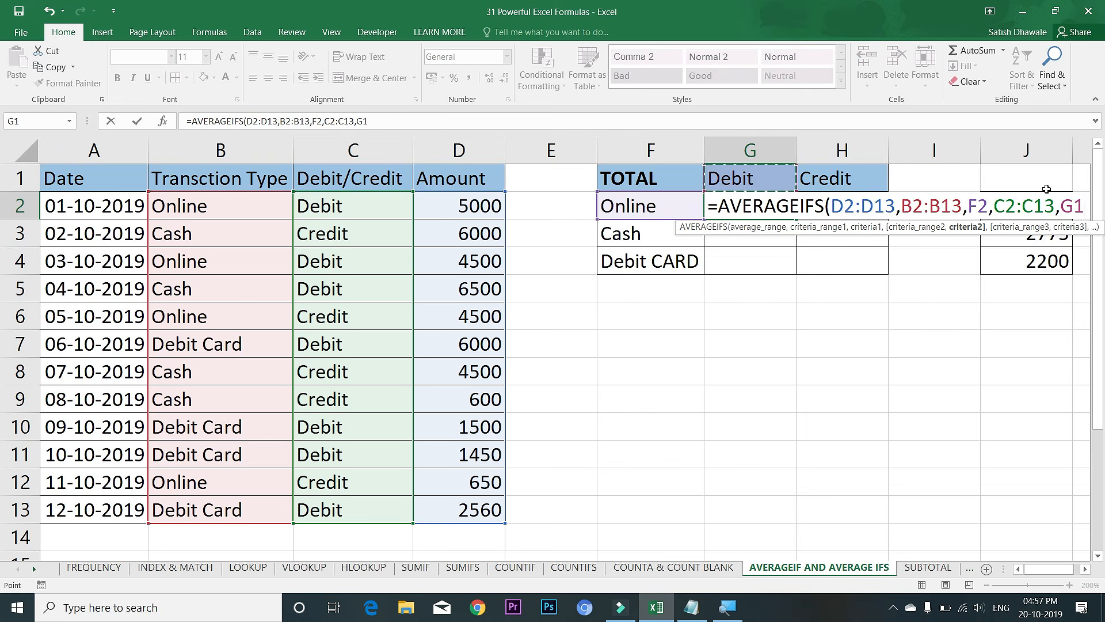
{"action": "key", "text": "Return"}
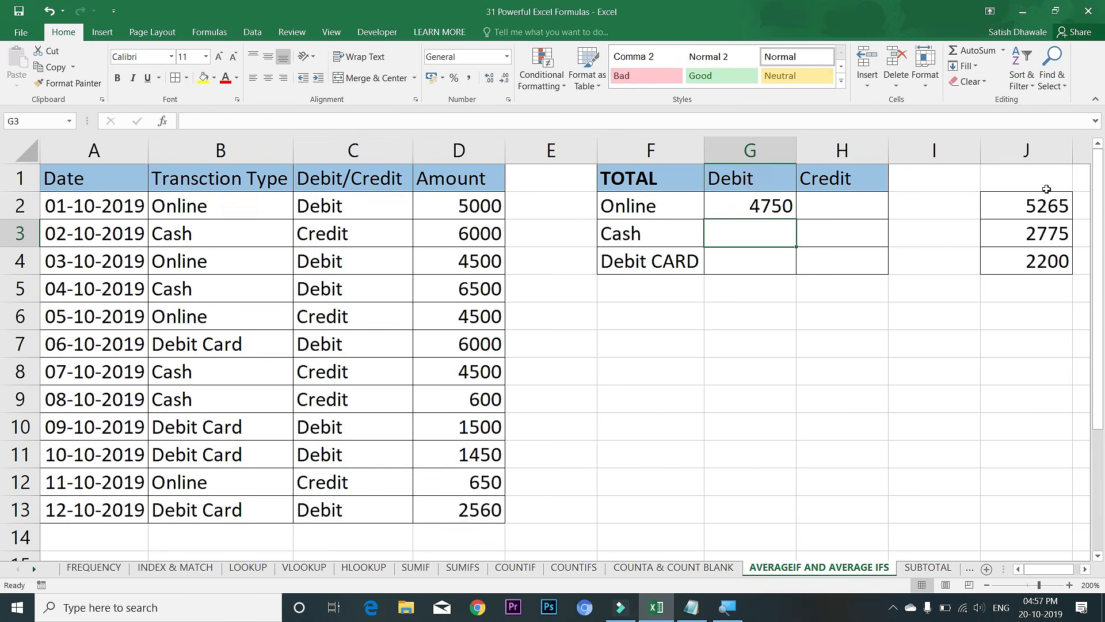
- Make the D2:D13, B2:B13 and C2:C13 ranges absolute in G2's AVERAGEIFS formula
{"action": "left_click", "coordinate": [768, 210]}
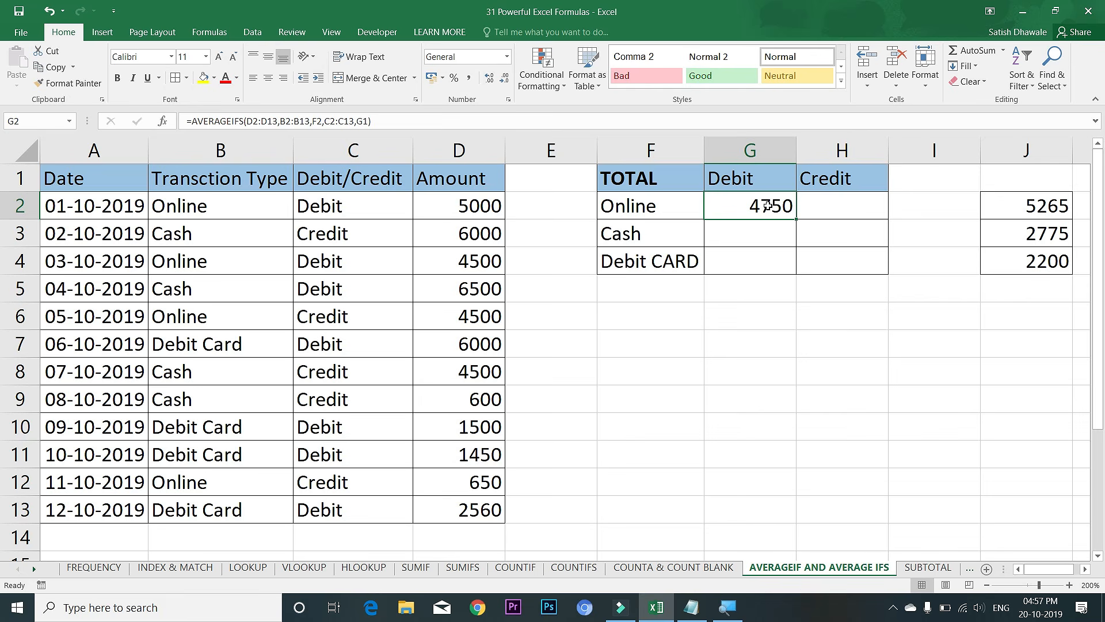
{"action": "double_click", "coordinate": [767, 207]}
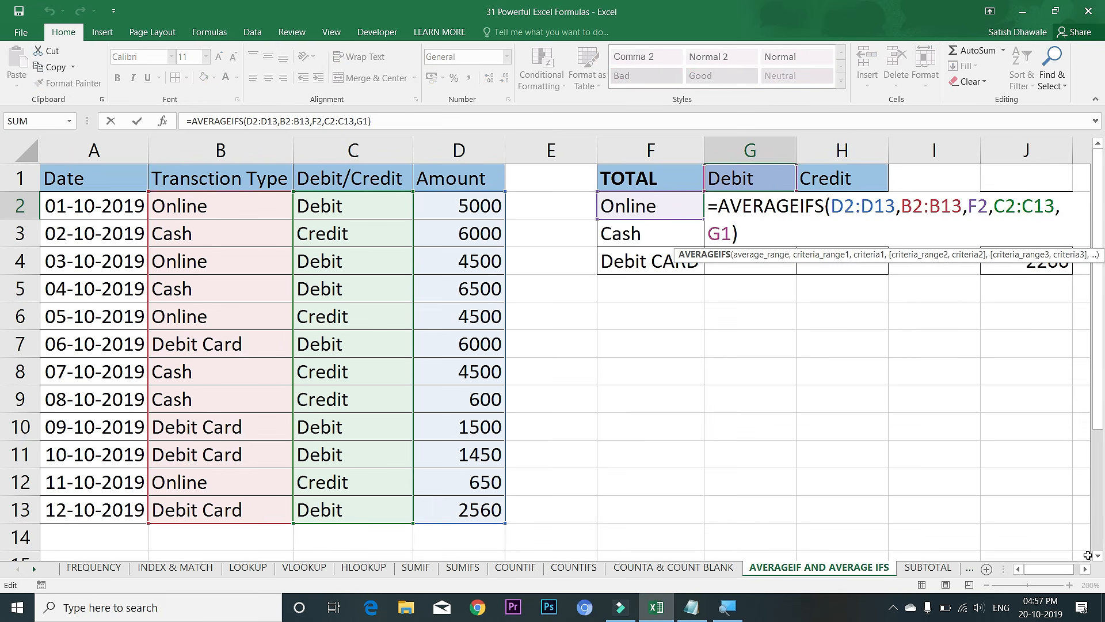
{"action": "left_click", "coordinate": [1085, 569]}
{"action": "left_click", "coordinate": [1085, 570]}
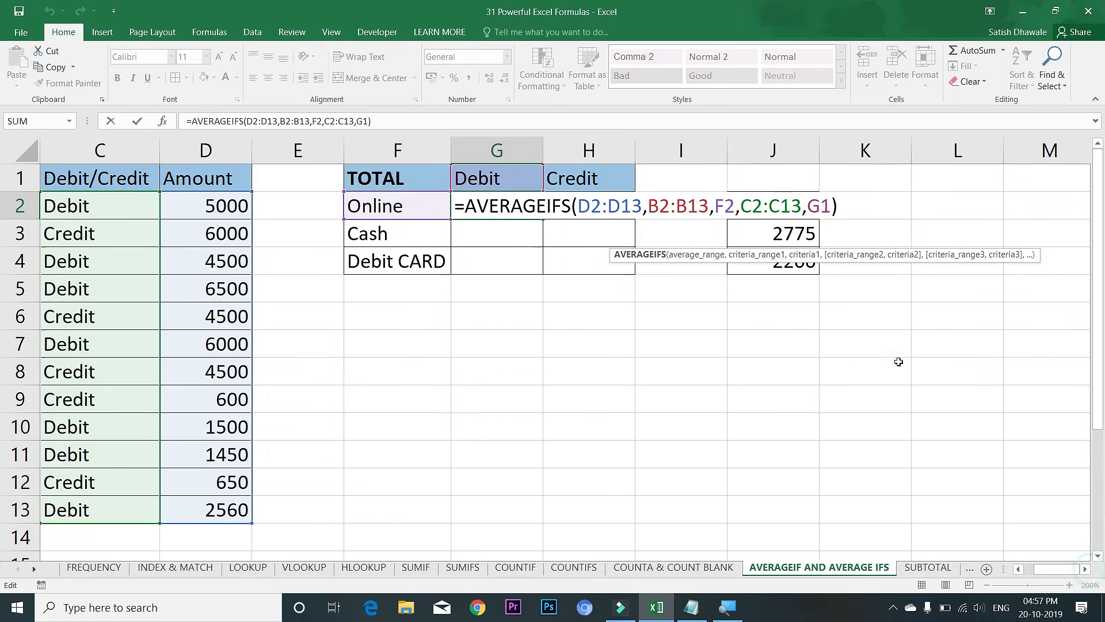
{"action": "left_click_drag", "start_coordinate": [640, 206], "coordinate": [578, 201]}
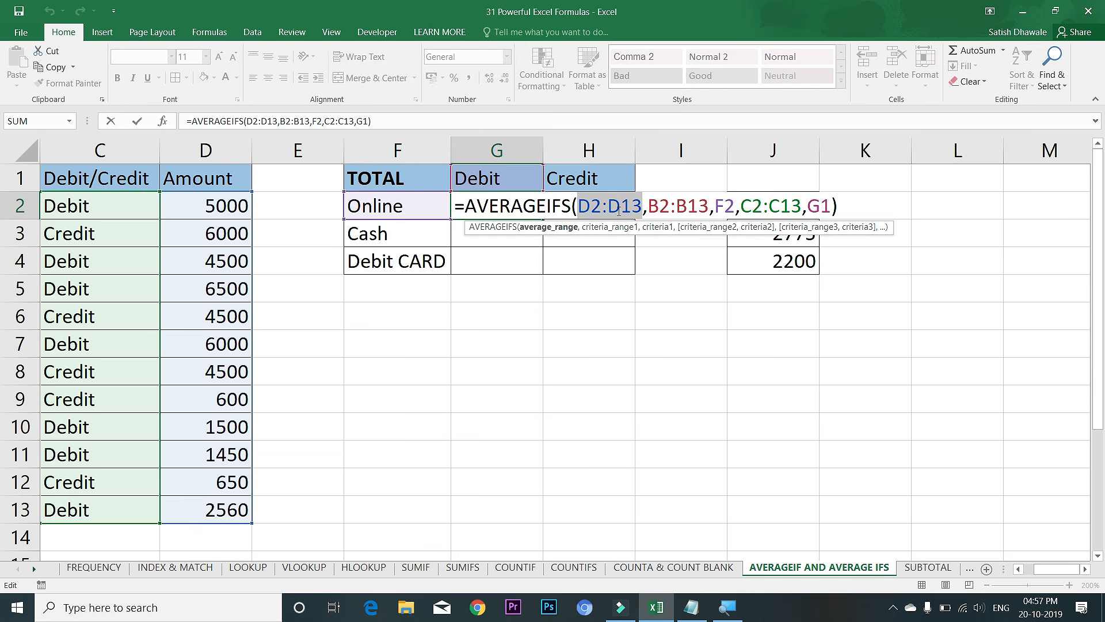
{"action": "key", "text": "F4"}
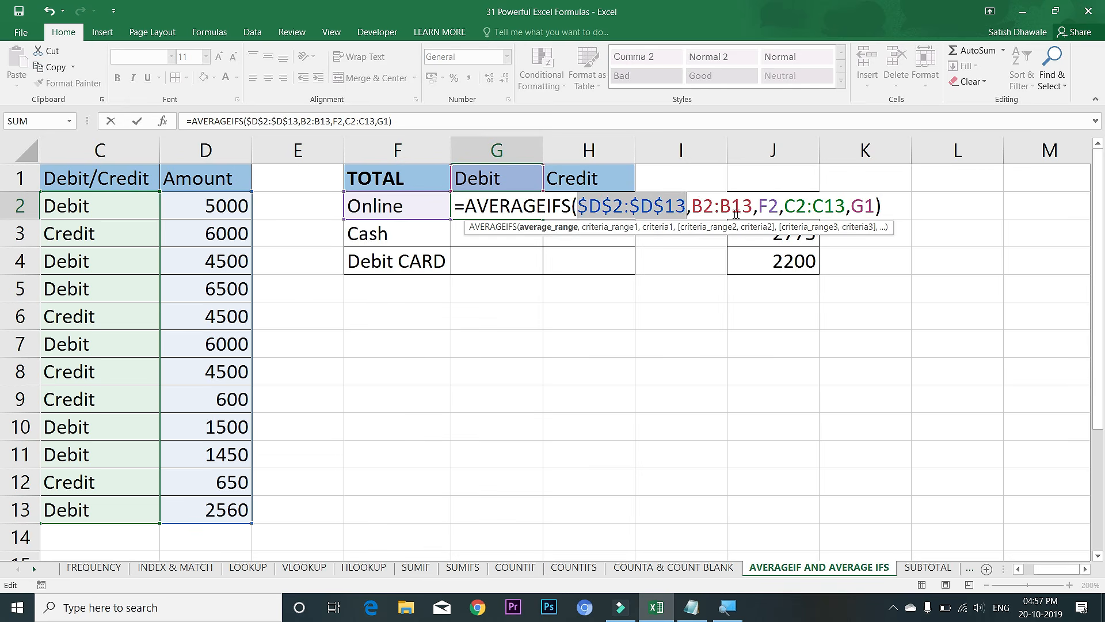
{"action": "double_click", "coordinate": [752, 206]}
{"action": "left_click_drag", "start_coordinate": [752, 206], "coordinate": [695, 205]}
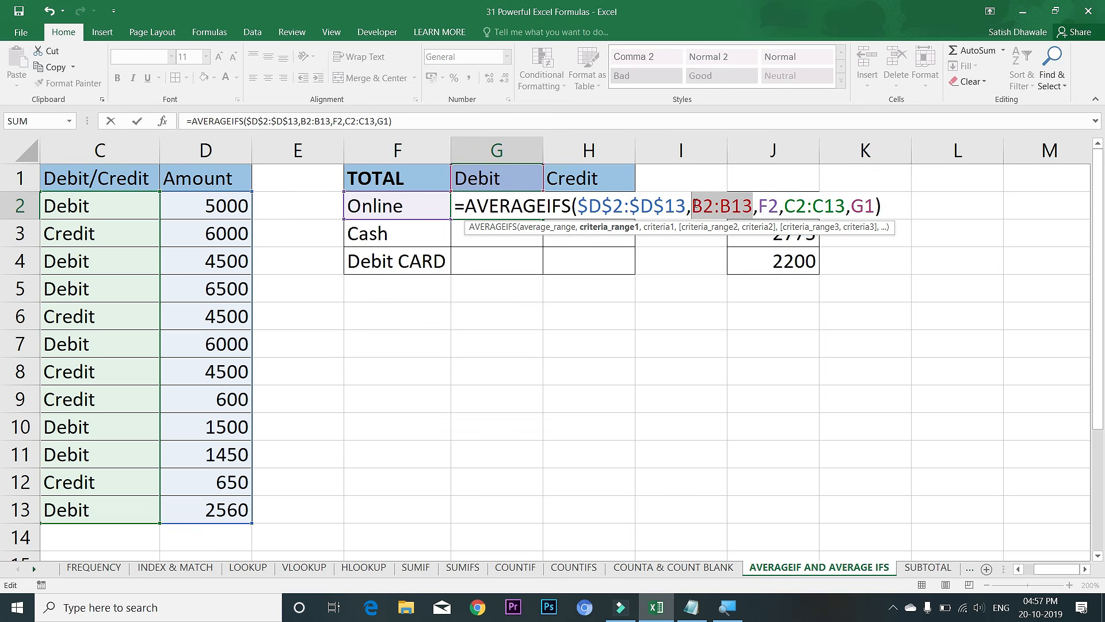
{"action": "key", "text": "F4"}
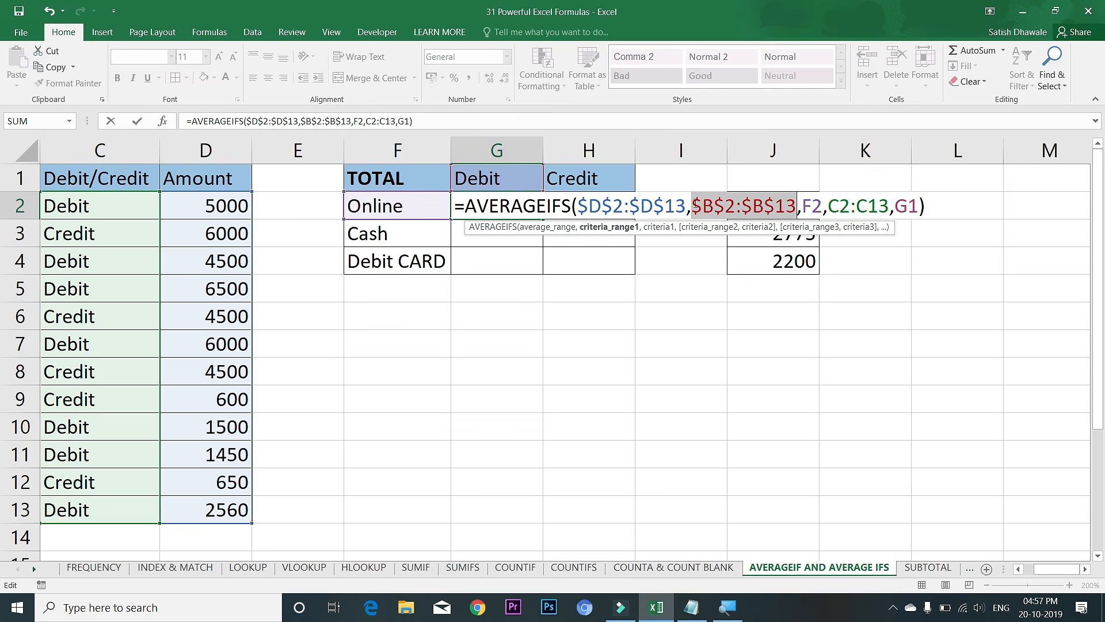
{"action": "double_click", "coordinate": [877, 206]}
{"action": "left_click_drag", "start_coordinate": [876, 207], "coordinate": [829, 206]}
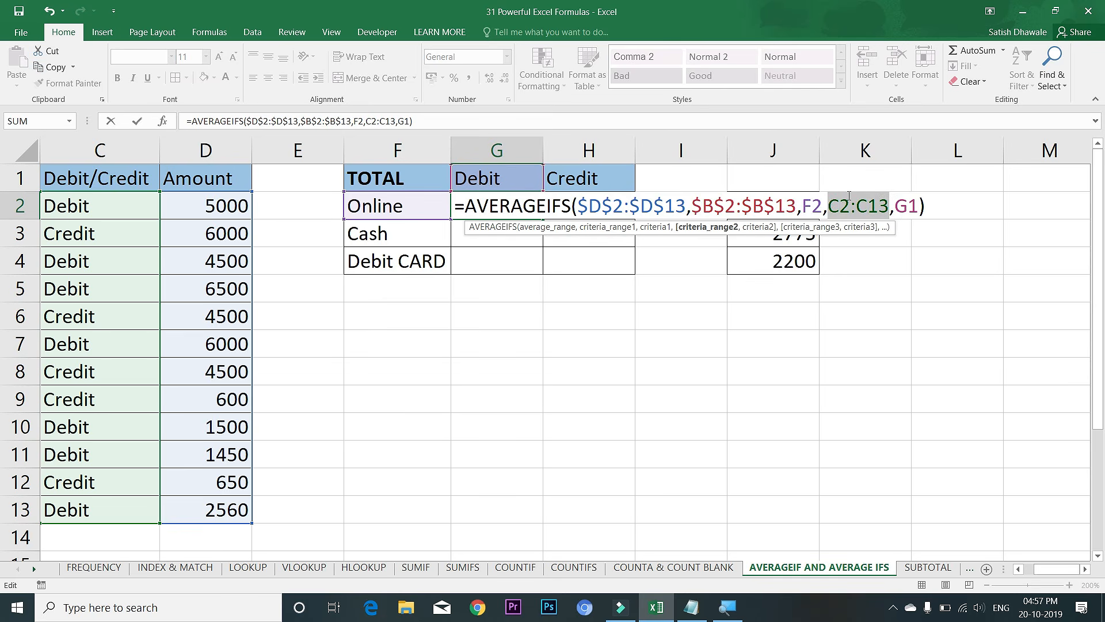
{"action": "key", "text": "F4"}
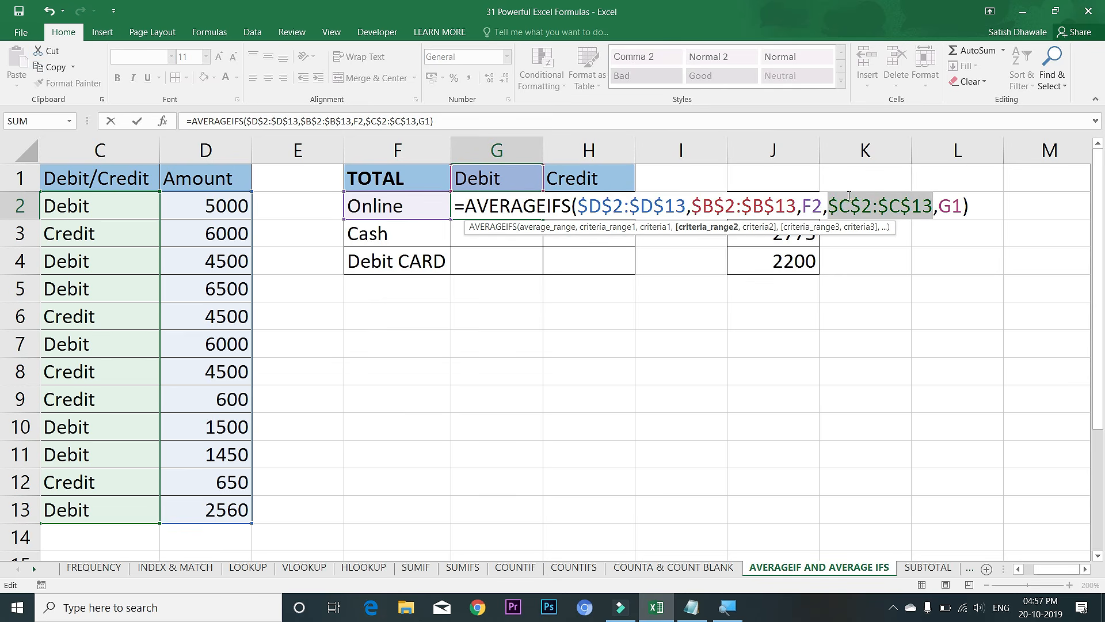
- Lock the criteria references as $F2 and G$1 in G2's AVERAGEIFS formula and enter it
{"action": "left_click", "coordinate": [817, 209]}
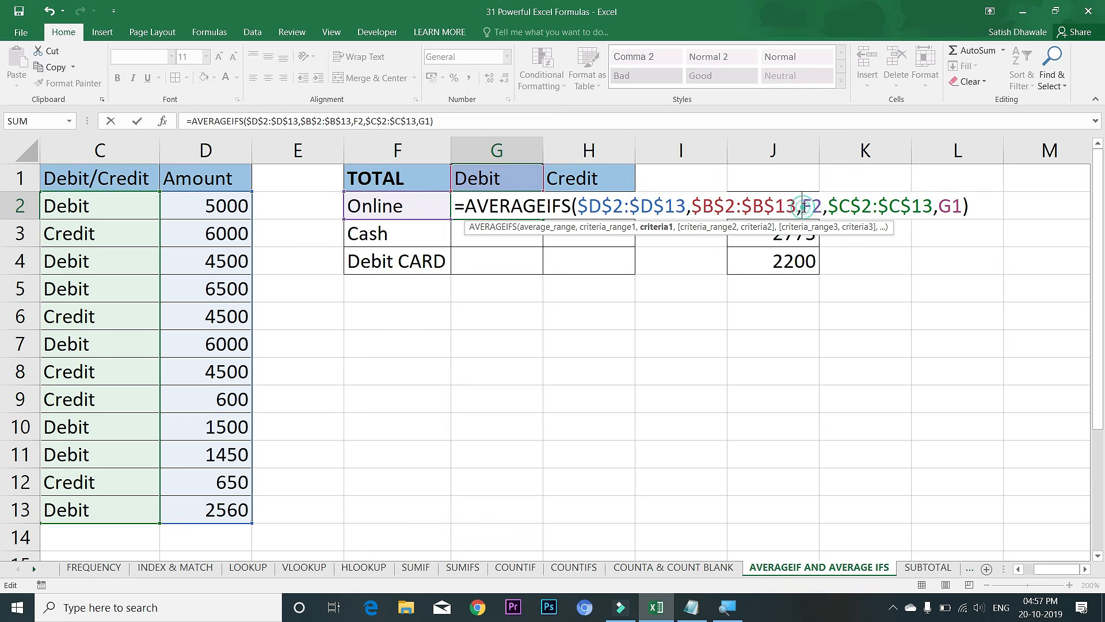
{"action": "type", "text": "$"}
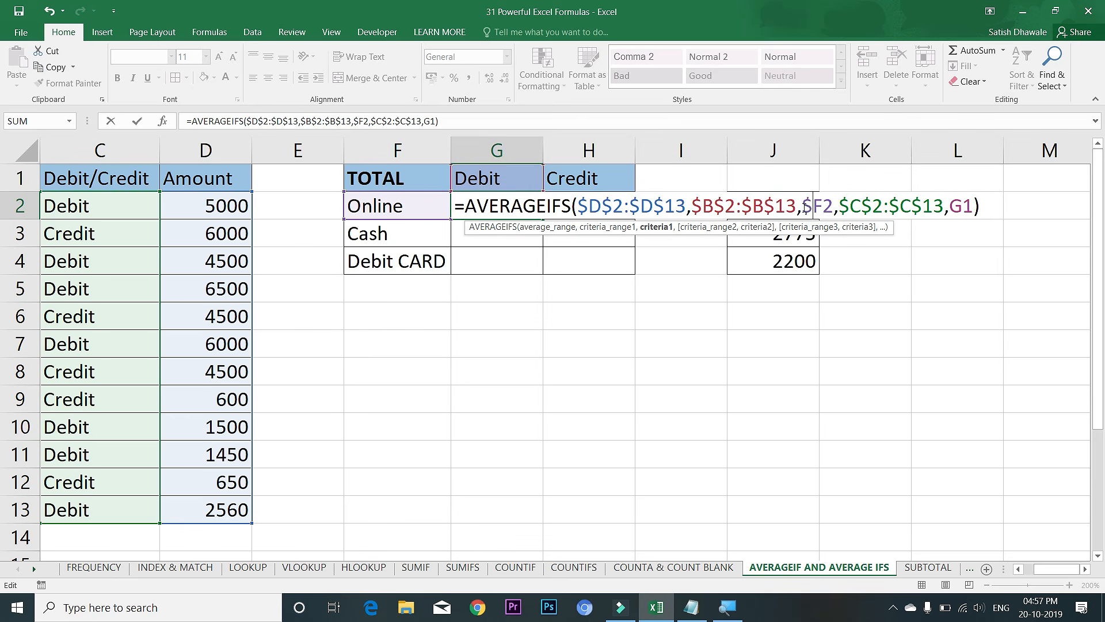
{"action": "left_click", "coordinate": [966, 209]}
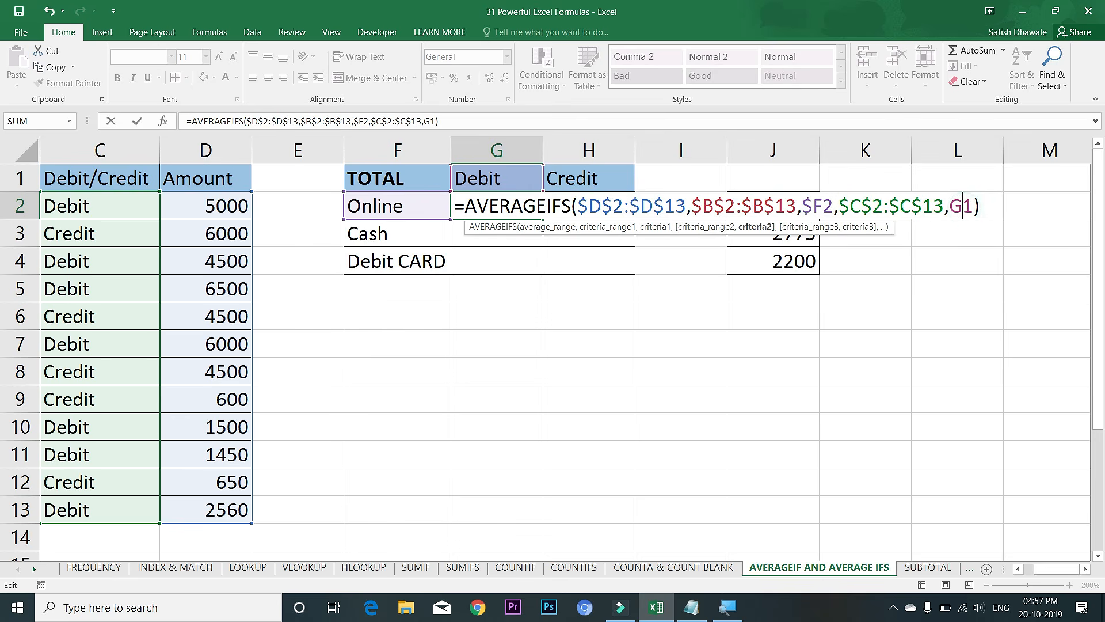
{"action": "type", "text": "$"}
{"action": "key", "text": "Return"}
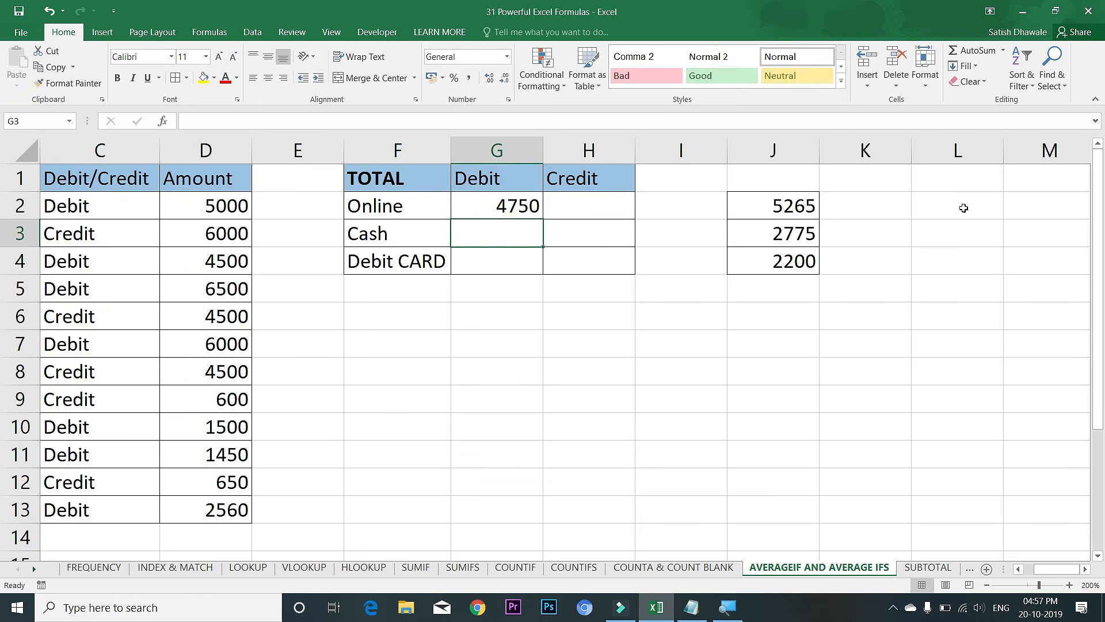
- Fill G2's AVERAGEIFS formula across G2:H4 and inspect the Debit CARD Credit cell H4
{"action": "left_click", "coordinate": [532, 214]}
{"action": "left_click_drag", "start_coordinate": [543, 219], "coordinate": [635, 272]}
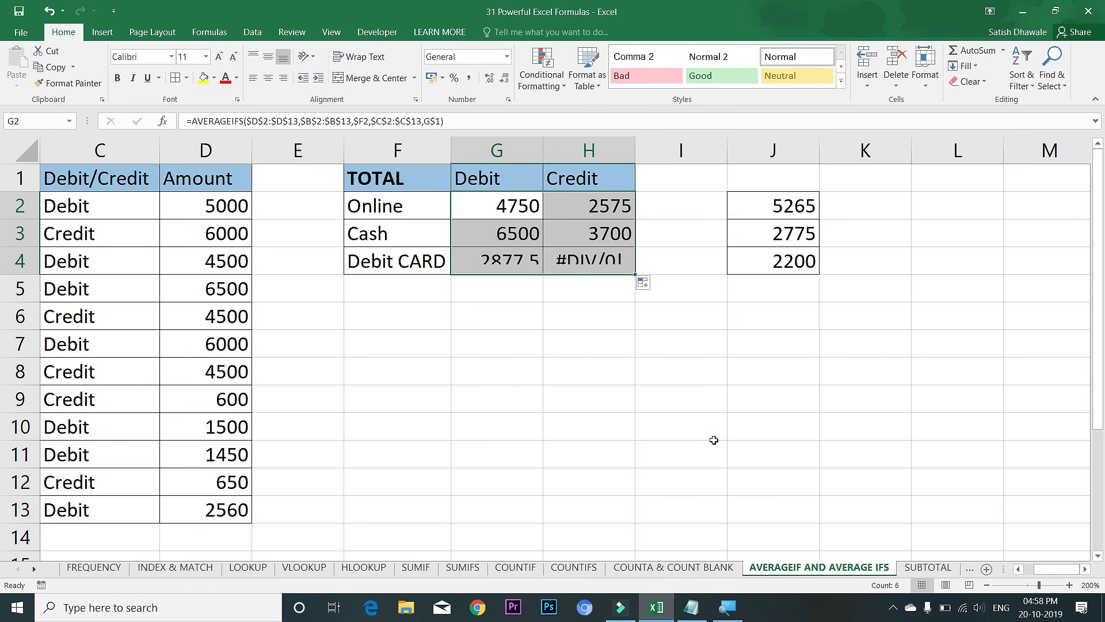
{"action": "left_click_drag", "start_coordinate": [1065, 569], "coordinate": [1058, 570]}
{"action": "left_click", "coordinate": [738, 262]}
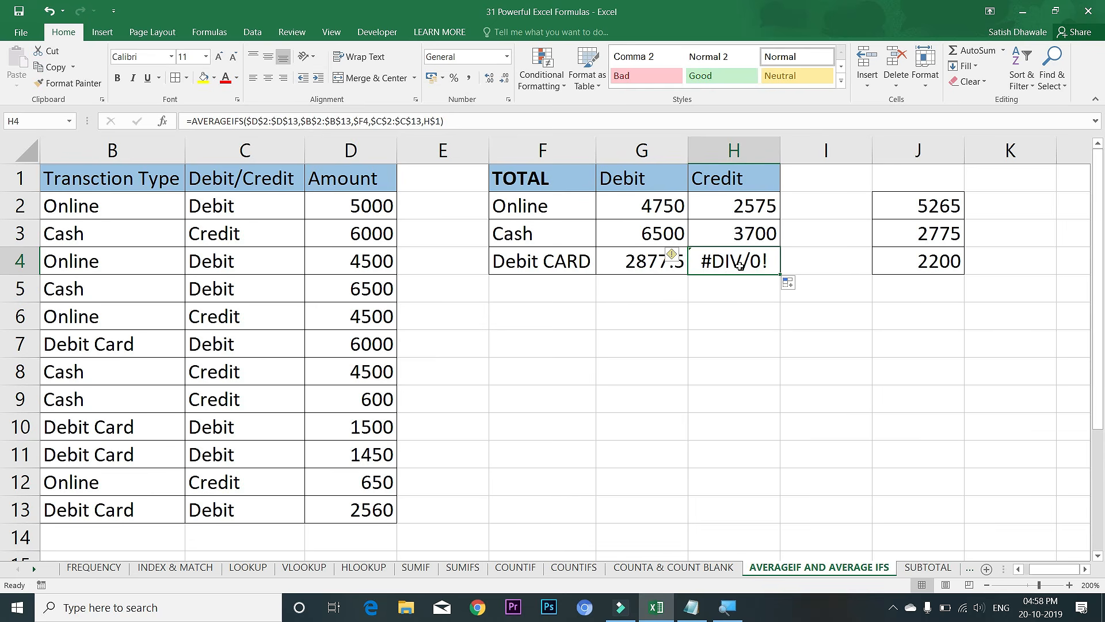
- Change the Debit/Credit entry of the last Debit Card transaction in C13 to Credit
{"action": "left_click", "coordinate": [97, 510]}
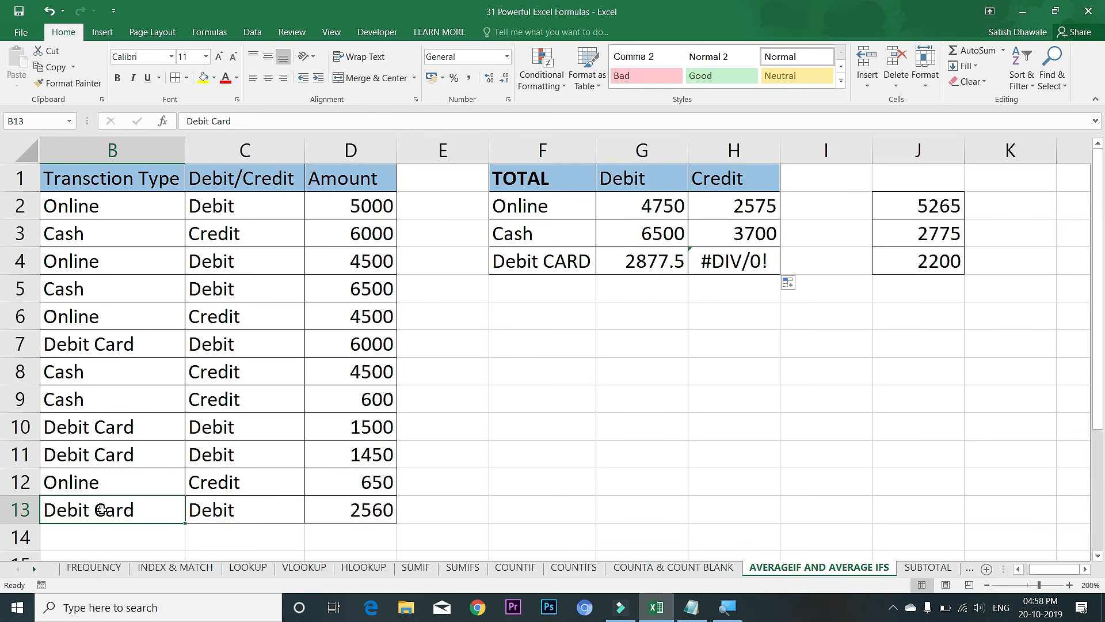
{"action": "left_click", "coordinate": [280, 509]}
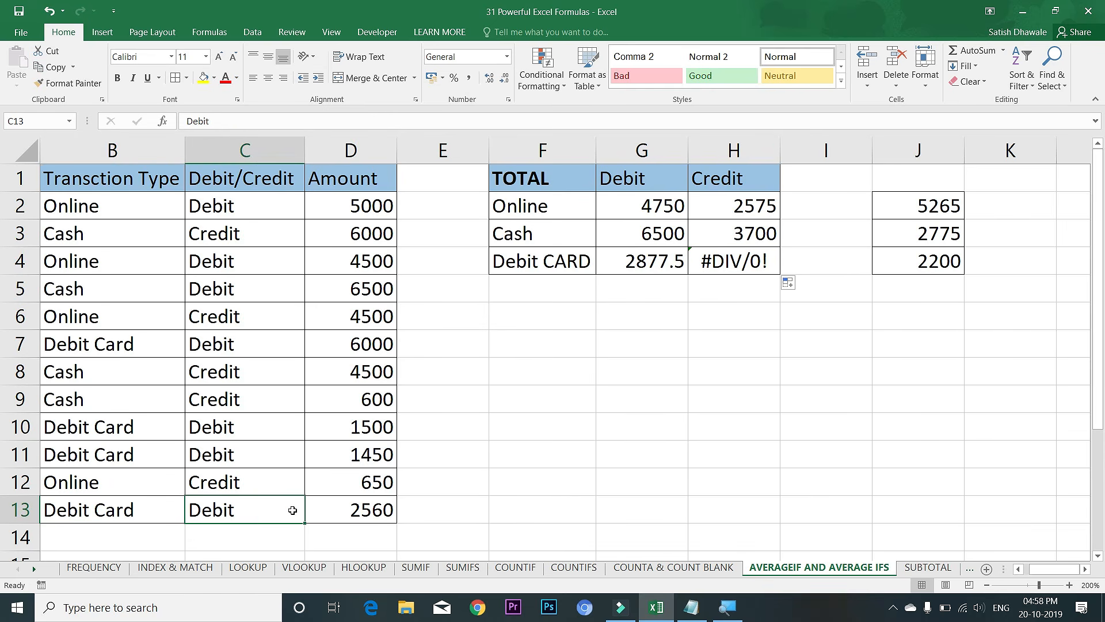
{"action": "type", "text": "Credit"}
{"action": "key", "text": "Return"}
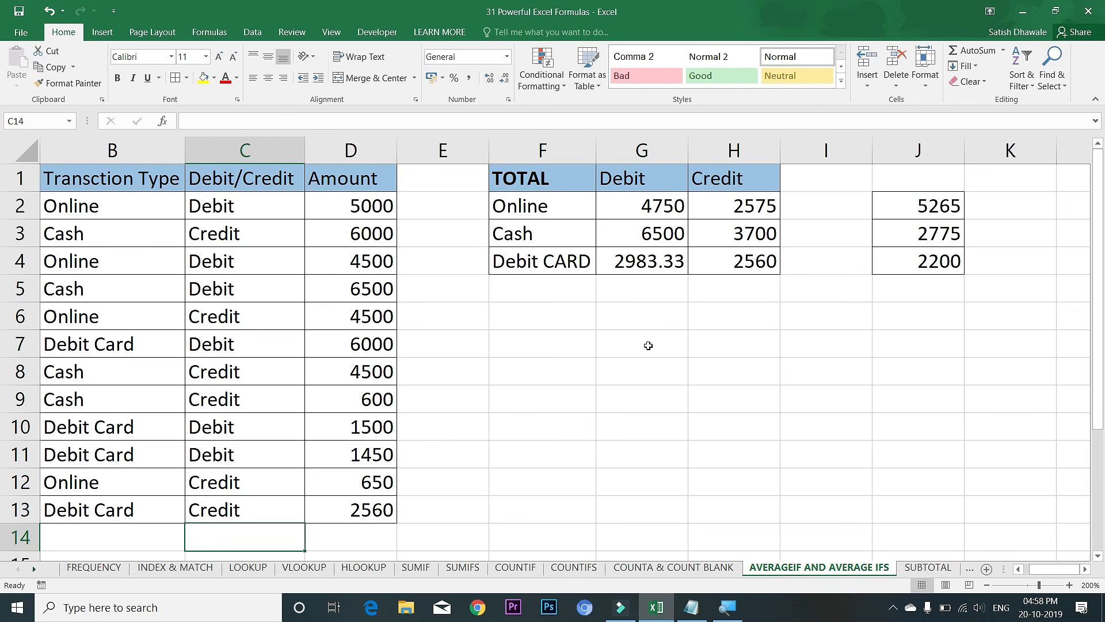
- Compare the Debit CARD Credit average in H4 with row 13 and set C13 back to Debit
{"action": "left_click", "coordinate": [751, 260]}
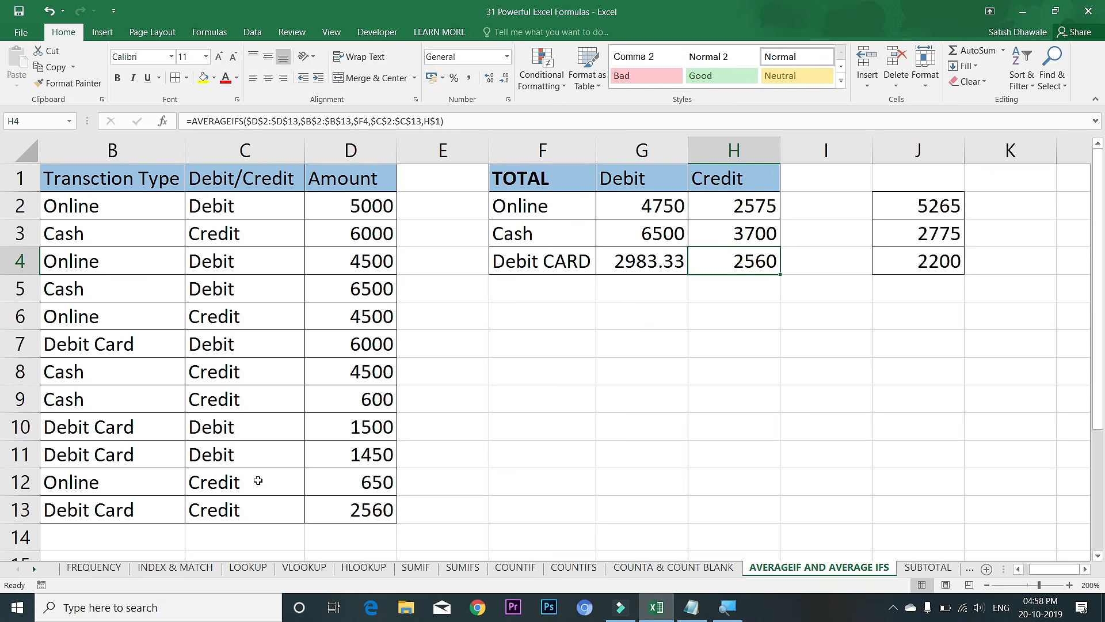
{"action": "left_click", "coordinate": [256, 507]}
{"action": "left_click", "coordinate": [718, 260]}
{"action": "left_click", "coordinate": [234, 511]}
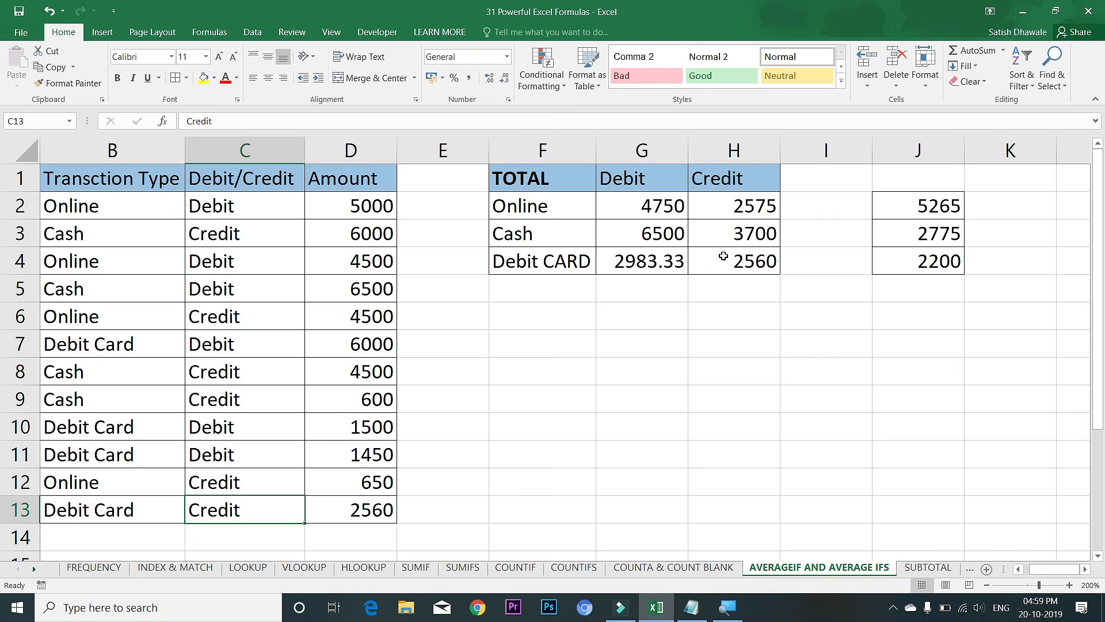
{"action": "type", "text": "DE"}
{"action": "key", "text": "Return"}
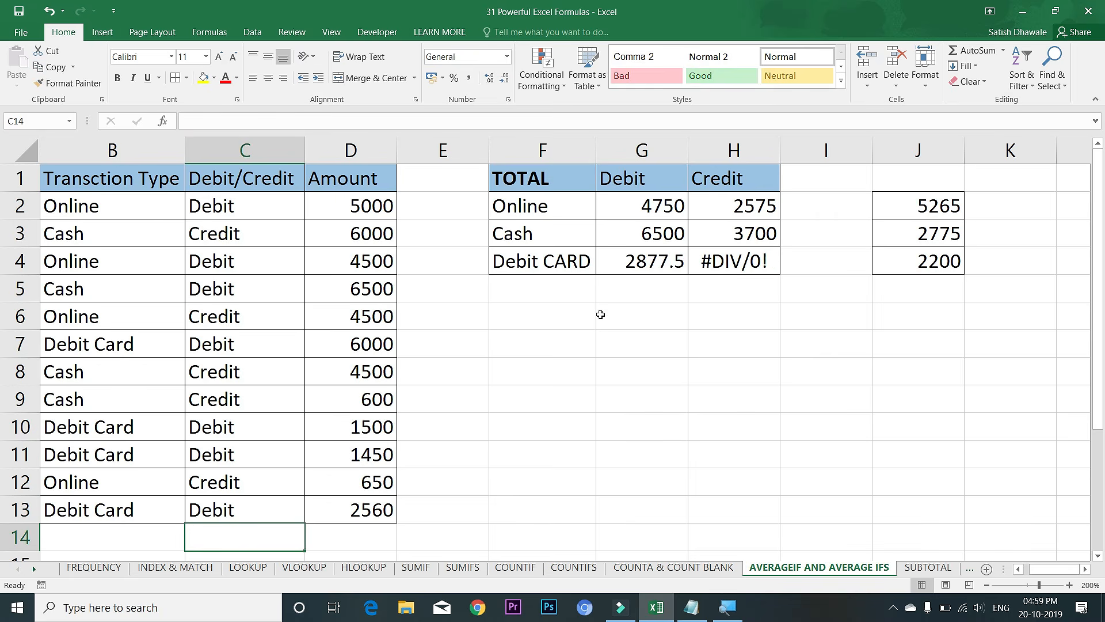
- Wrap H4's AVERAGEIFS formula in IFERROR with 0 as the value if error
{"action": "left_click", "coordinate": [112, 518]}
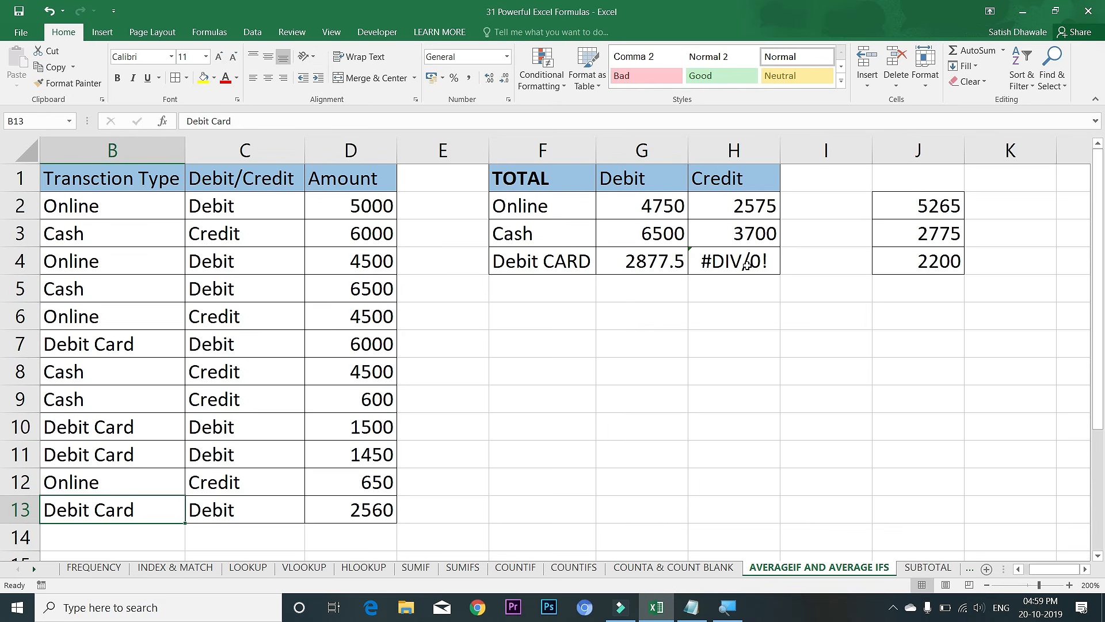
{"action": "double_click", "coordinate": [728, 261]}
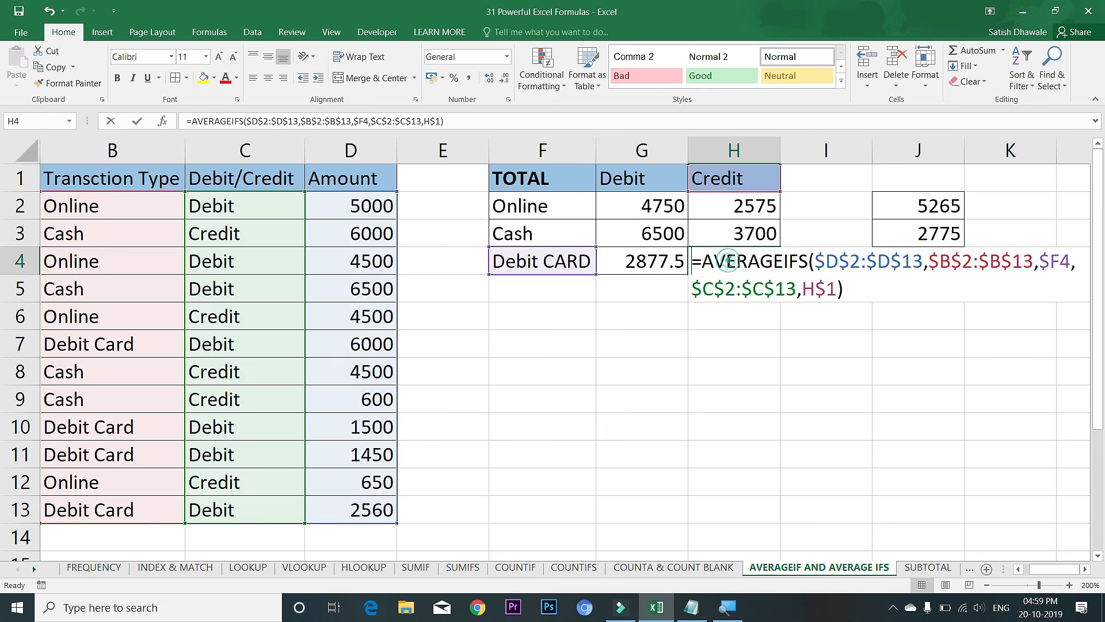
{"action": "left_click", "coordinate": [699, 261]}
{"action": "type", "text": "IF"}
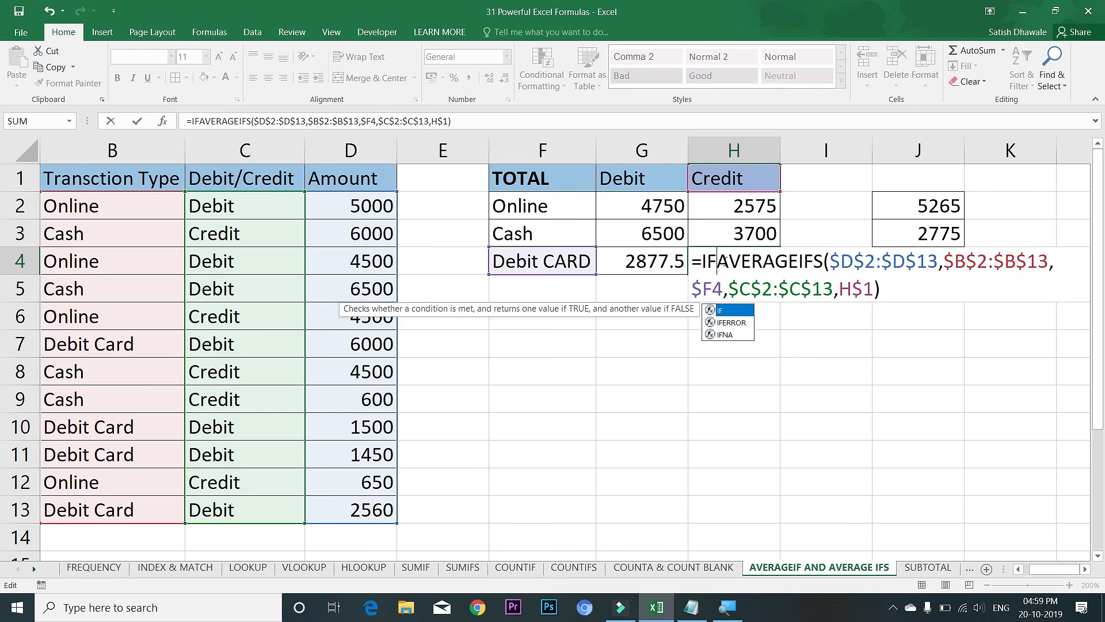
{"action": "key", "text": "Down"}
{"action": "key", "text": "Down"}
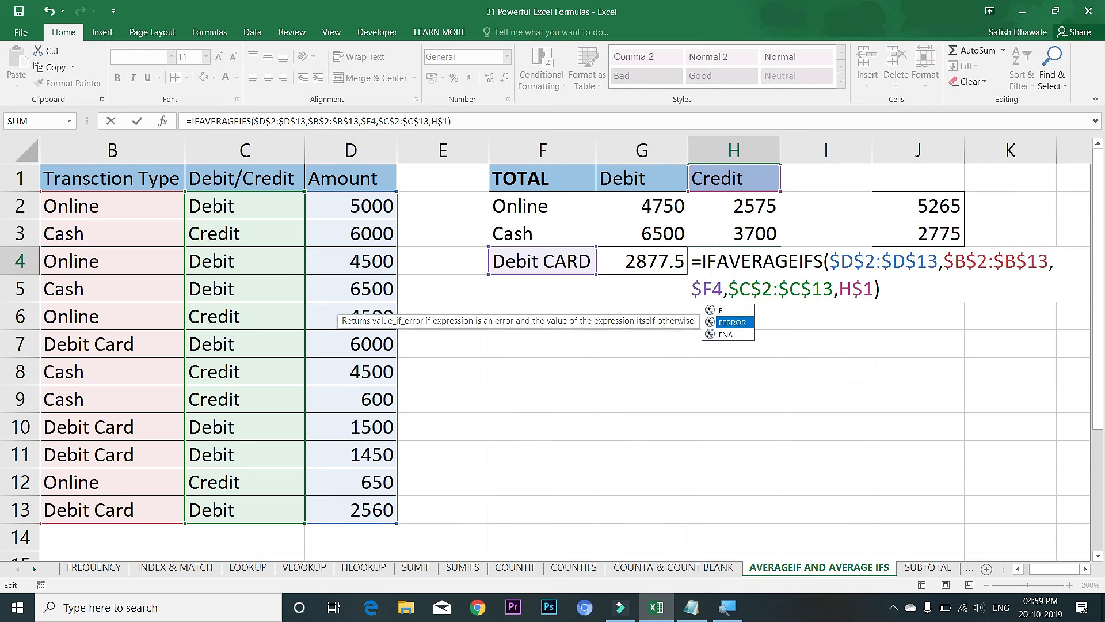
{"action": "key", "text": "Up"}
{"action": "key", "text": "Tab"}
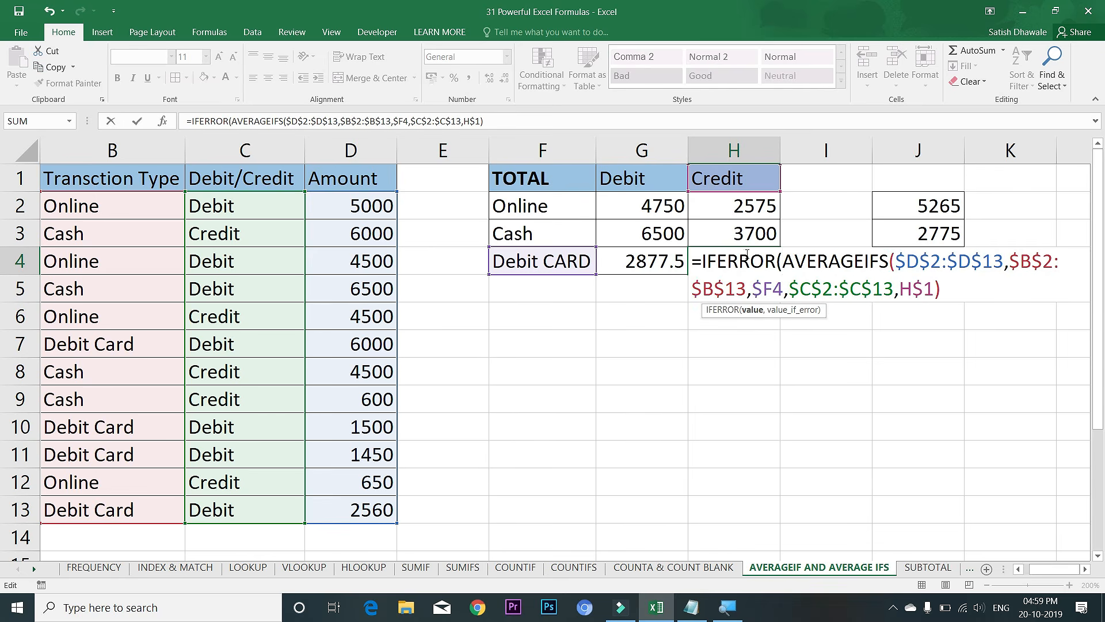
{"action": "left_click", "coordinate": [944, 288]}
{"action": "type", "text": ",0"}
{"action": "key", "text": "Return"}
{"action": "key", "text": "Return"}
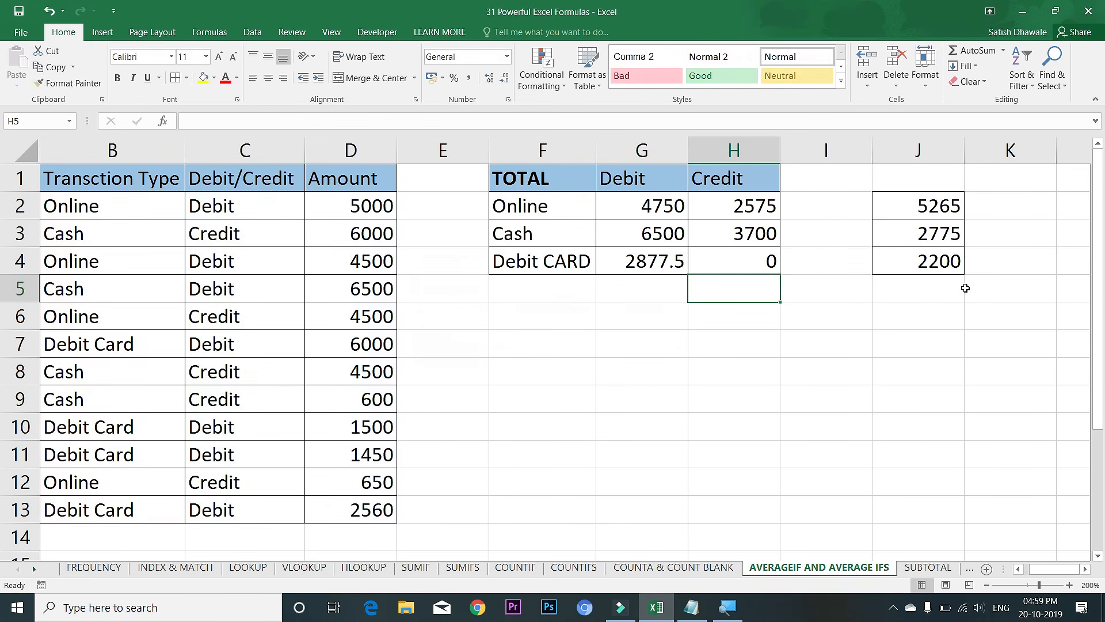
- Replace the 0 in H4's IFERROR formula with an empty string "" and review the cell
{"action": "left_click", "coordinate": [775, 260]}
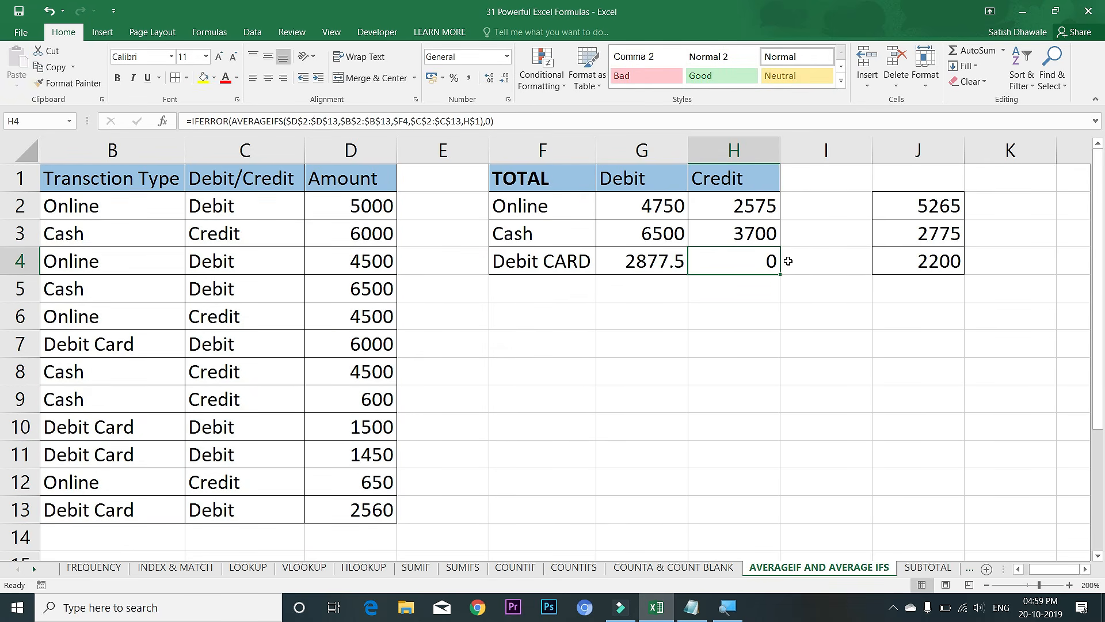
{"action": "left_click", "coordinate": [665, 206]}
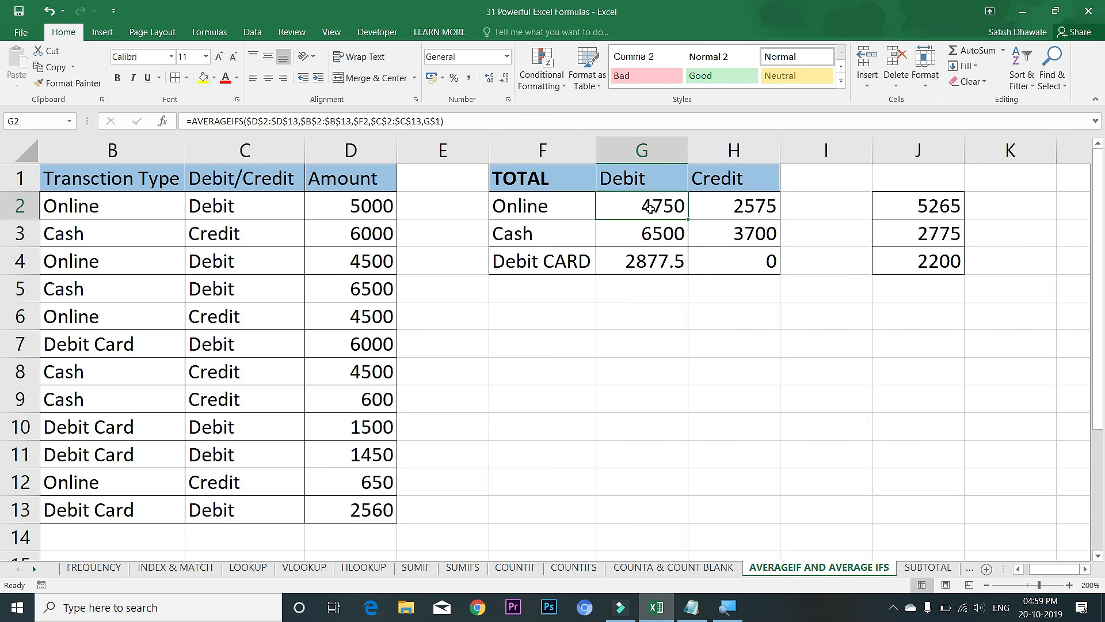
{"action": "left_click", "coordinate": [751, 268]}
{"action": "double_click", "coordinate": [754, 265]}
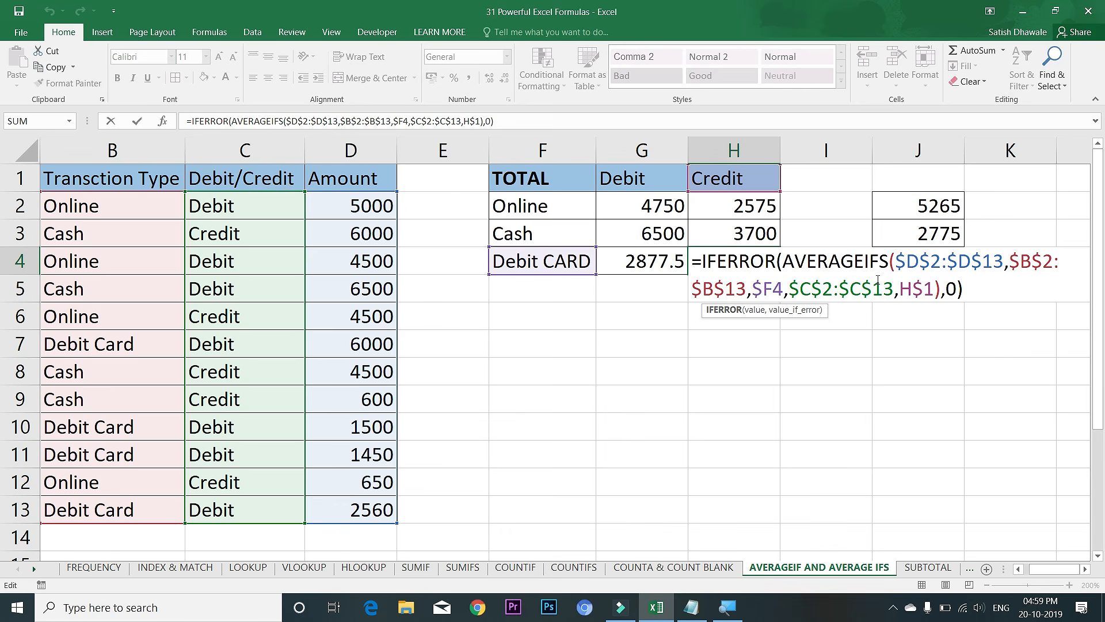
{"action": "double_click", "coordinate": [950, 291]}
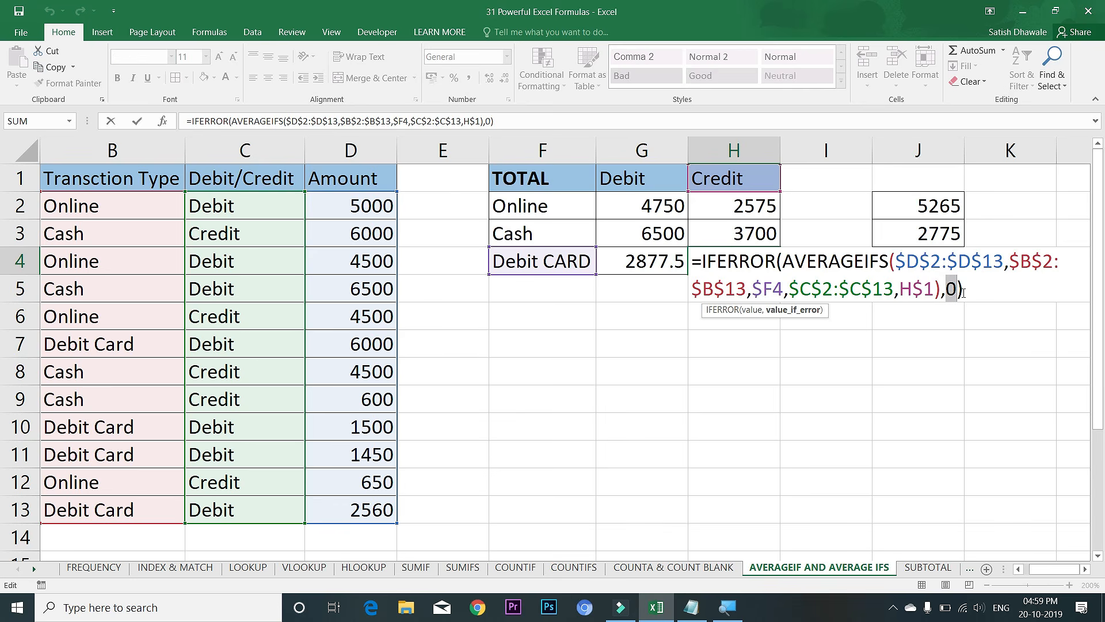
{"action": "key", "text": "BackSpace"}
{"action": "type", "text": "\"\""}
{"action": "key", "text": "Return"}
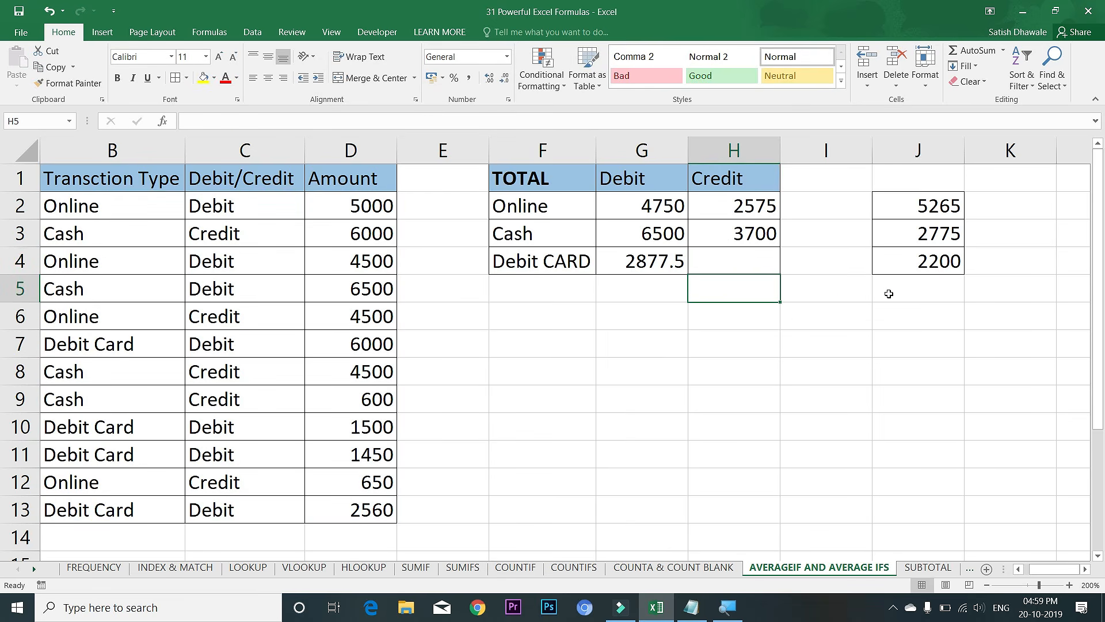
{"action": "double_click", "coordinate": [748, 261]}
{"action": "key", "text": "Escape"}
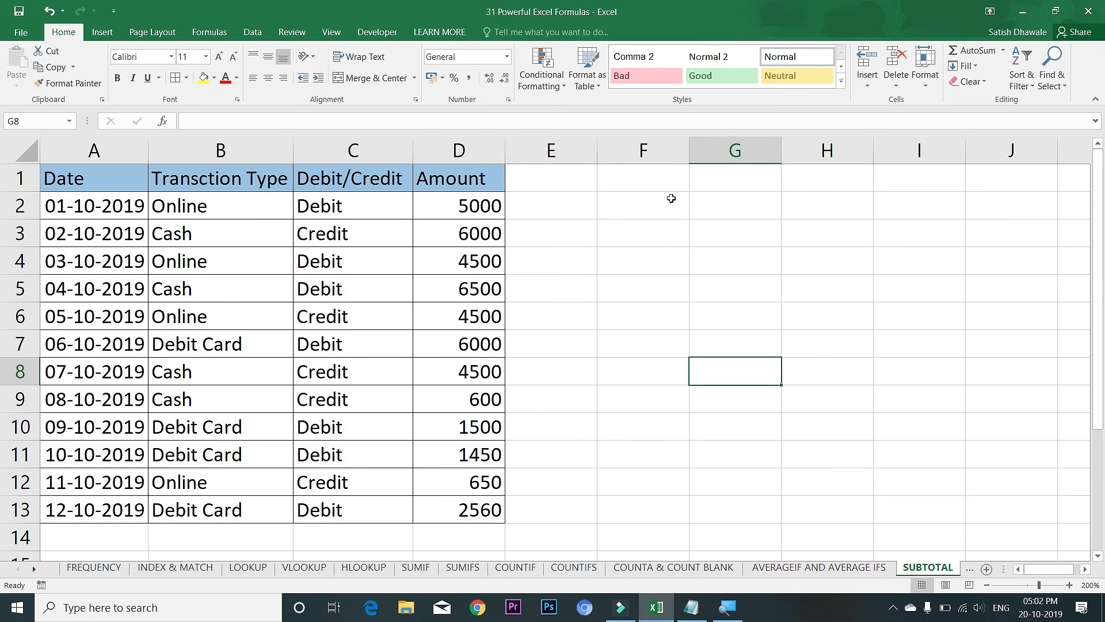
- Sort the SUBTOTAL sheet's table A to Z by transaction type from B2:B13, expanding the selection
{"action": "left_click", "coordinate": [252, 32]}
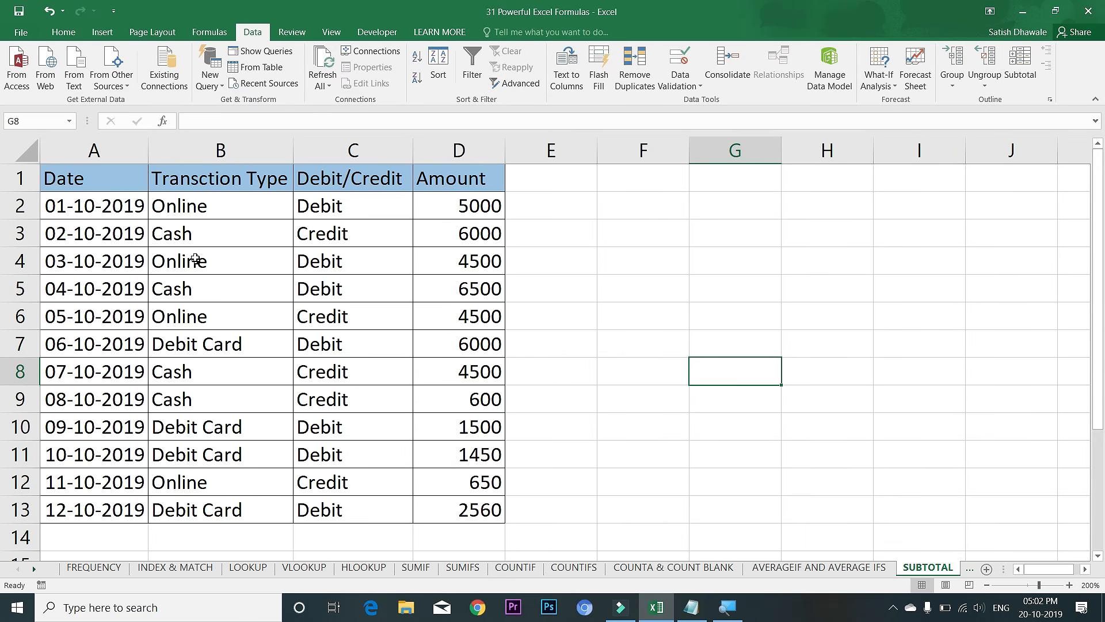
{"action": "left_click", "coordinate": [183, 228]}
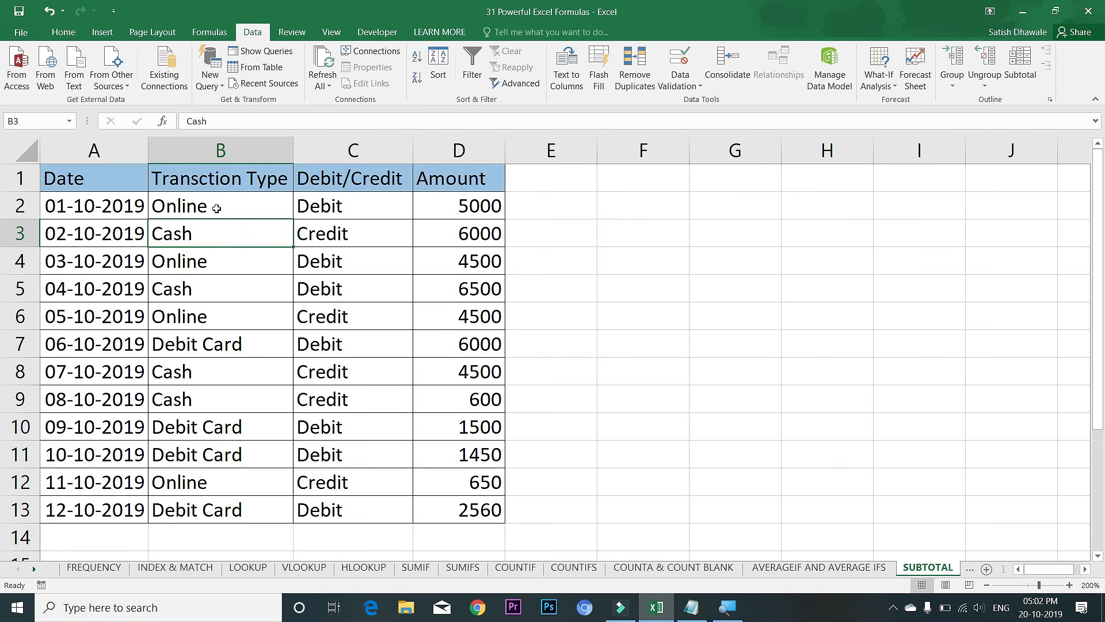
{"action": "left_click_drag", "start_coordinate": [217, 207], "coordinate": [212, 521]}
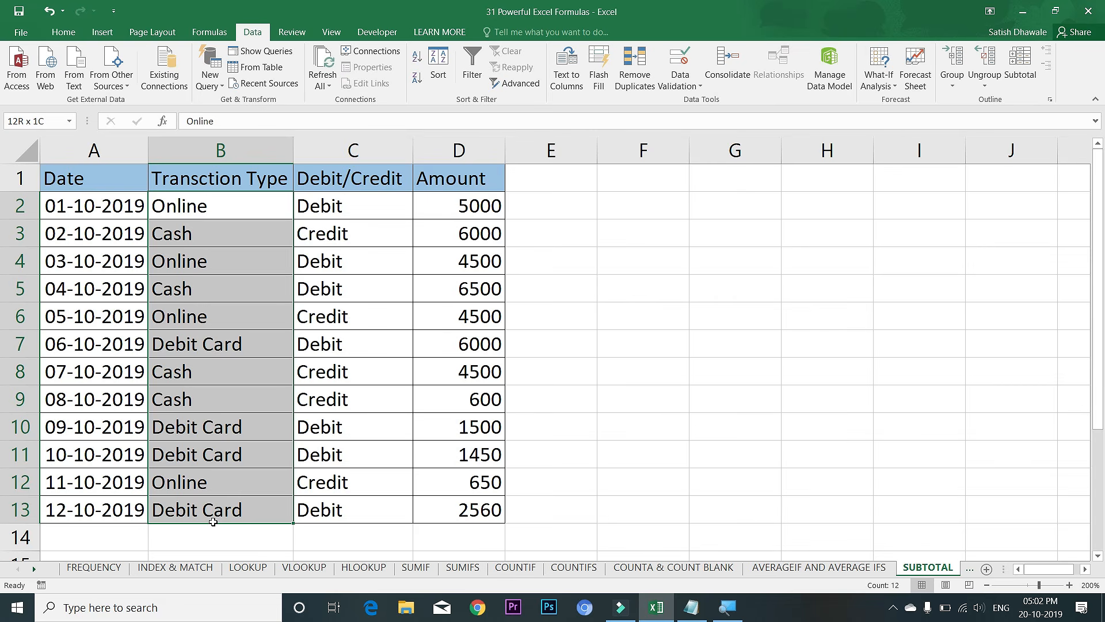
{"action": "left_click_drag", "start_coordinate": [213, 522], "coordinate": [213, 521]}
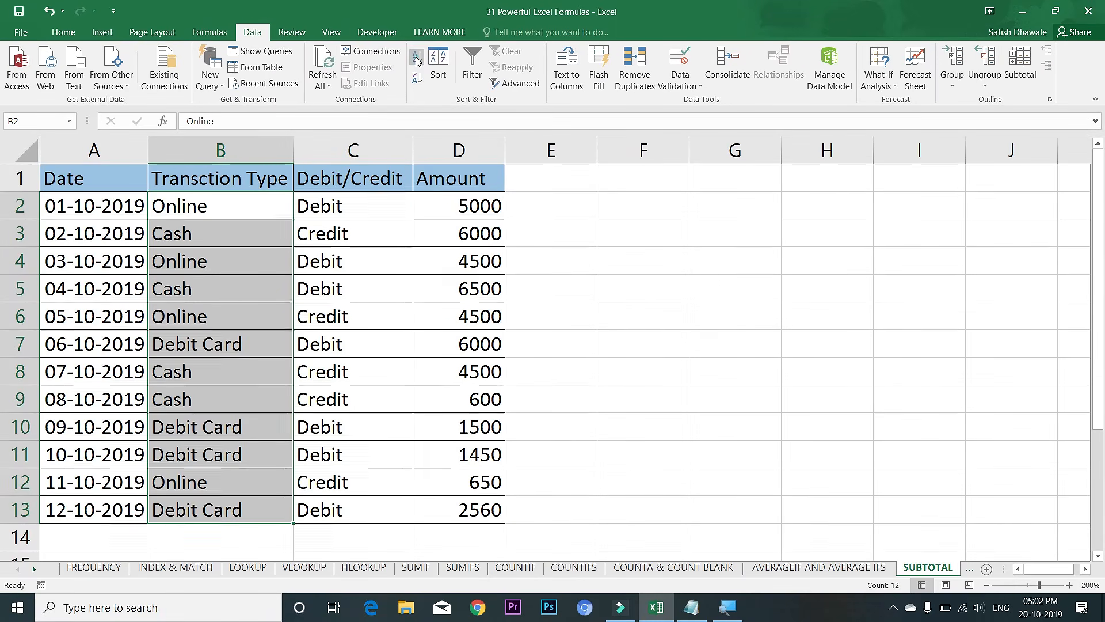
{"action": "left_click", "coordinate": [417, 59]}
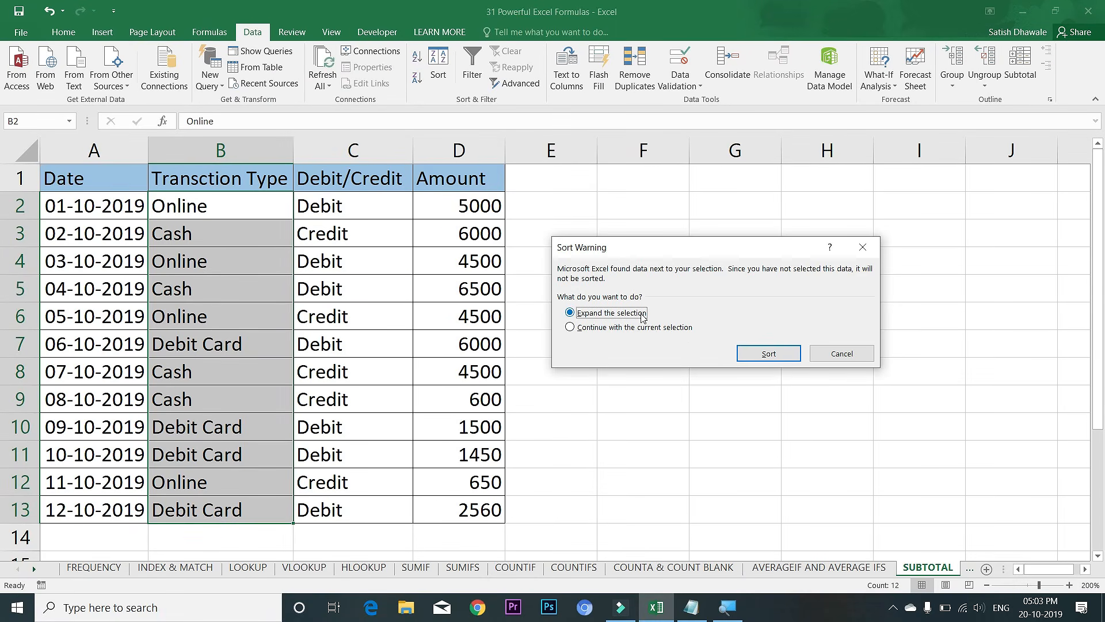
{"action": "left_click", "coordinate": [769, 353]}
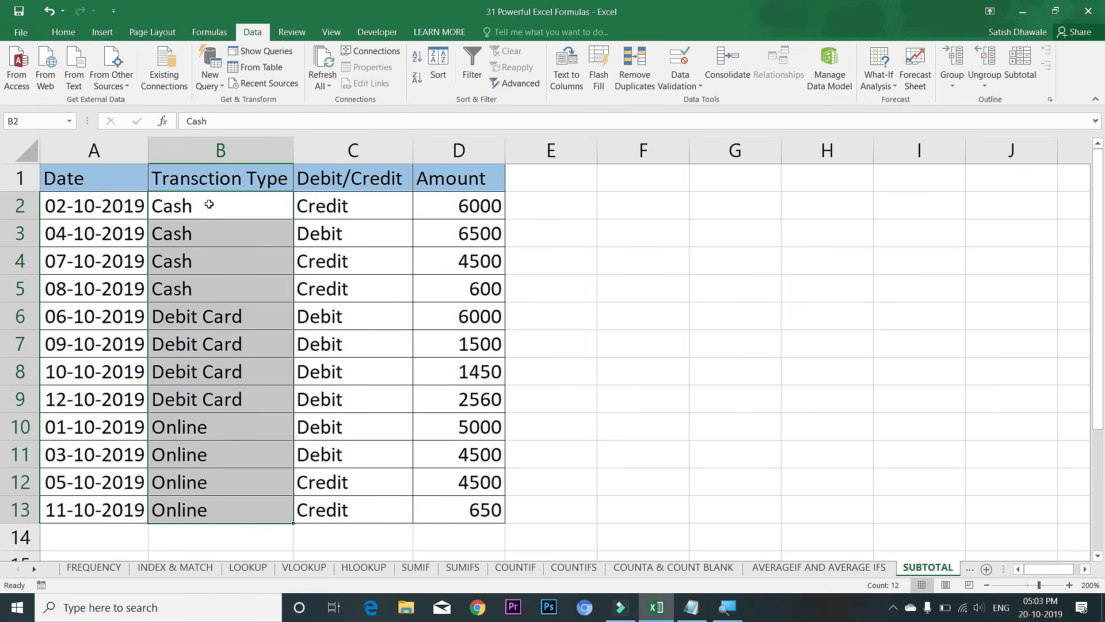
- Go through the Cash, Debit Card and Online row groups in the sorted table
{"action": "left_click_drag", "start_coordinate": [180, 207], "coordinate": [483, 288]}
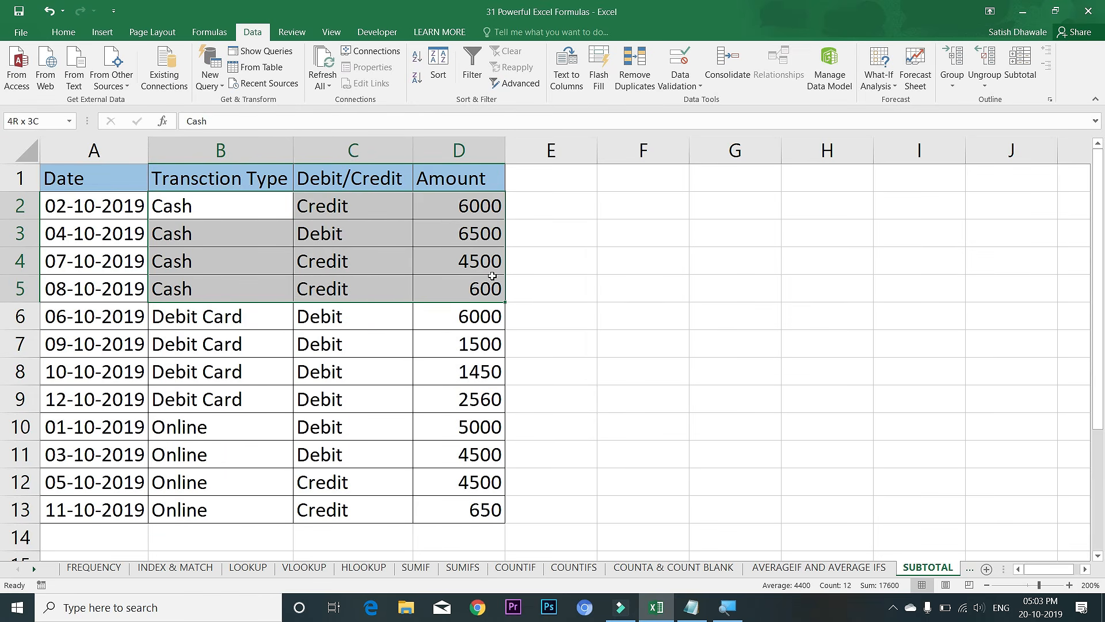
{"action": "left_click_drag", "start_coordinate": [176, 321], "coordinate": [452, 404]}
{"action": "left_click_drag", "start_coordinate": [196, 439], "coordinate": [448, 510]}
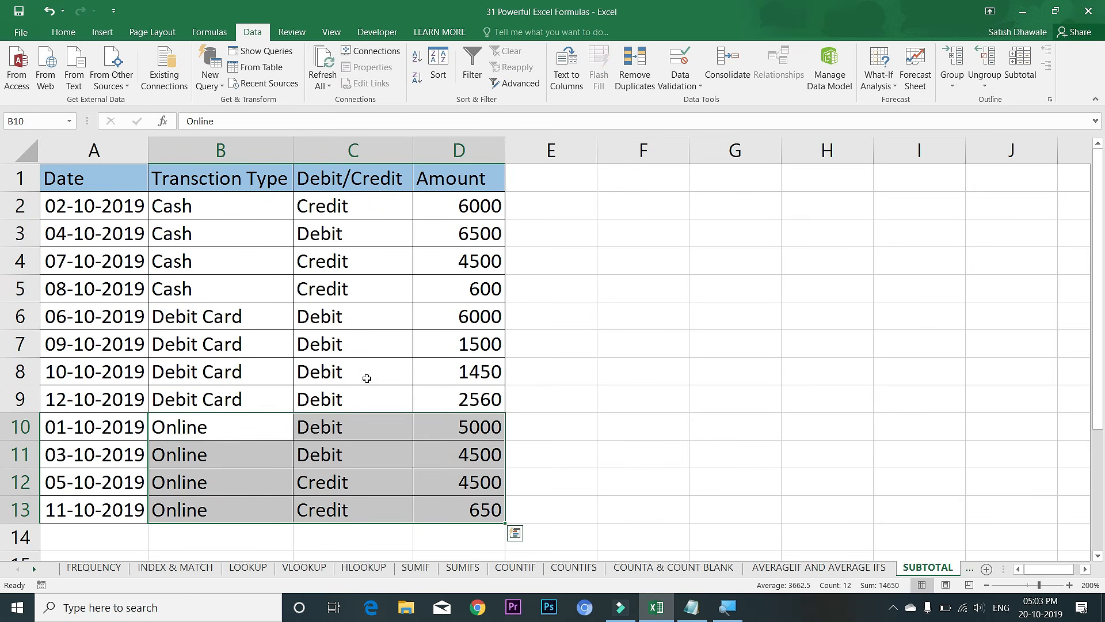
{"action": "left_click", "coordinate": [263, 286]}
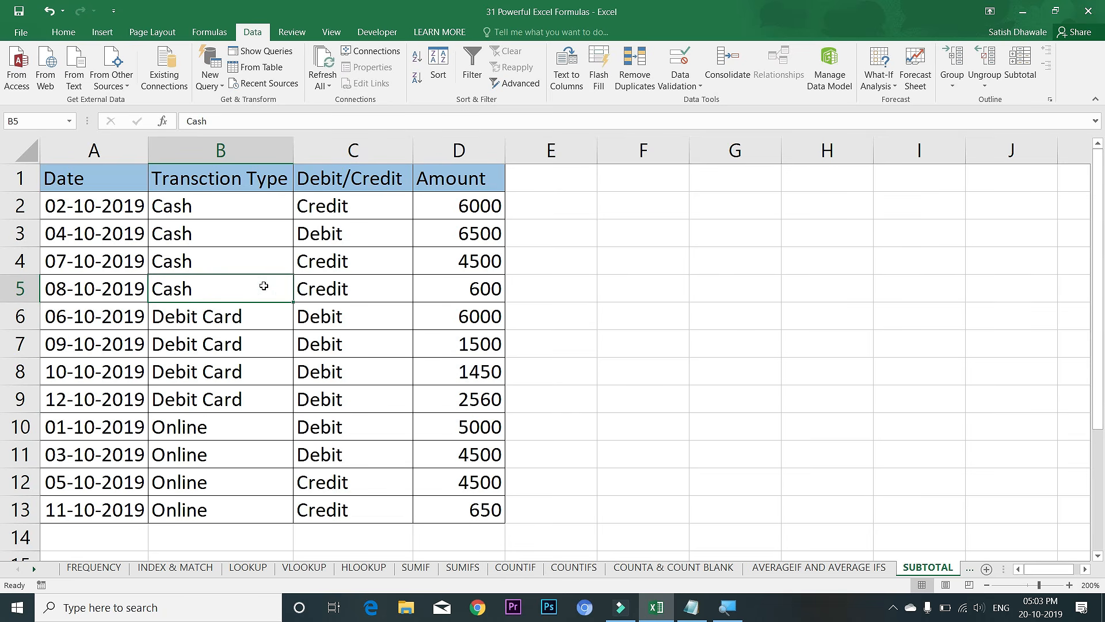
- Add subtotals to the A1:D13 table that sum Amount at each change in Transction Type
{"action": "left_click", "coordinate": [72, 183]}
{"action": "key", "text": "ctrl+a"}
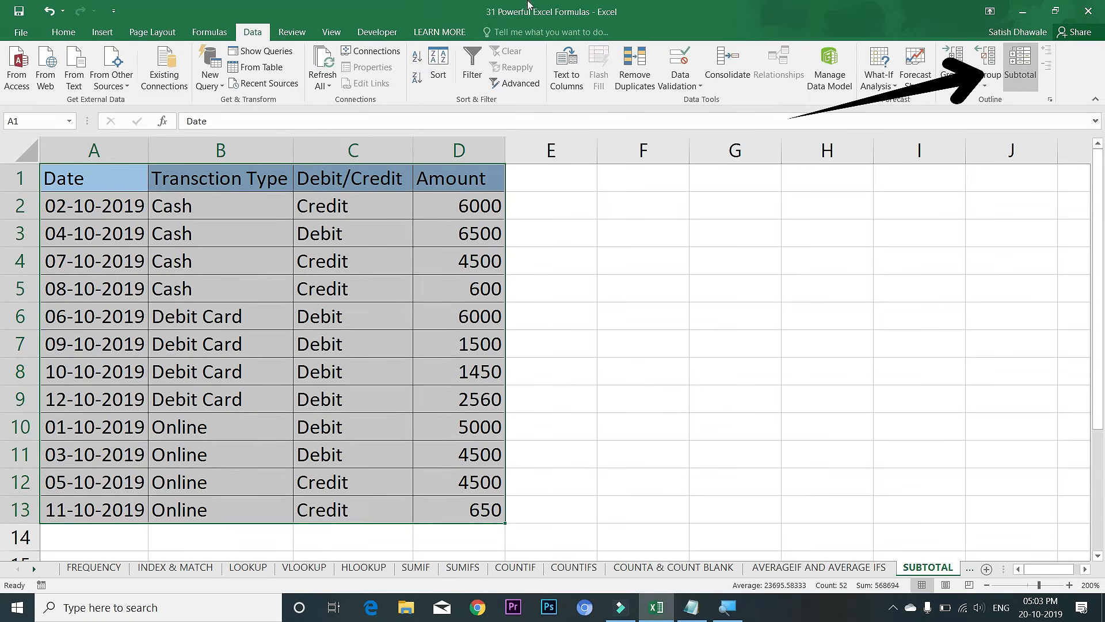
{"action": "left_click", "coordinate": [1019, 63]}
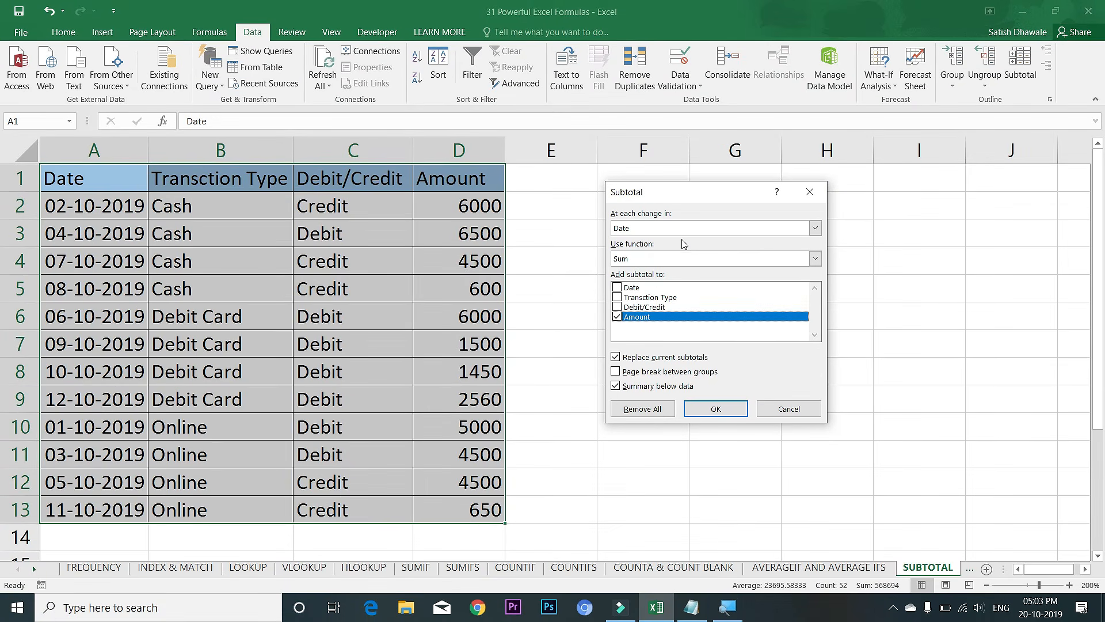
{"action": "left_click", "coordinate": [684, 239]}
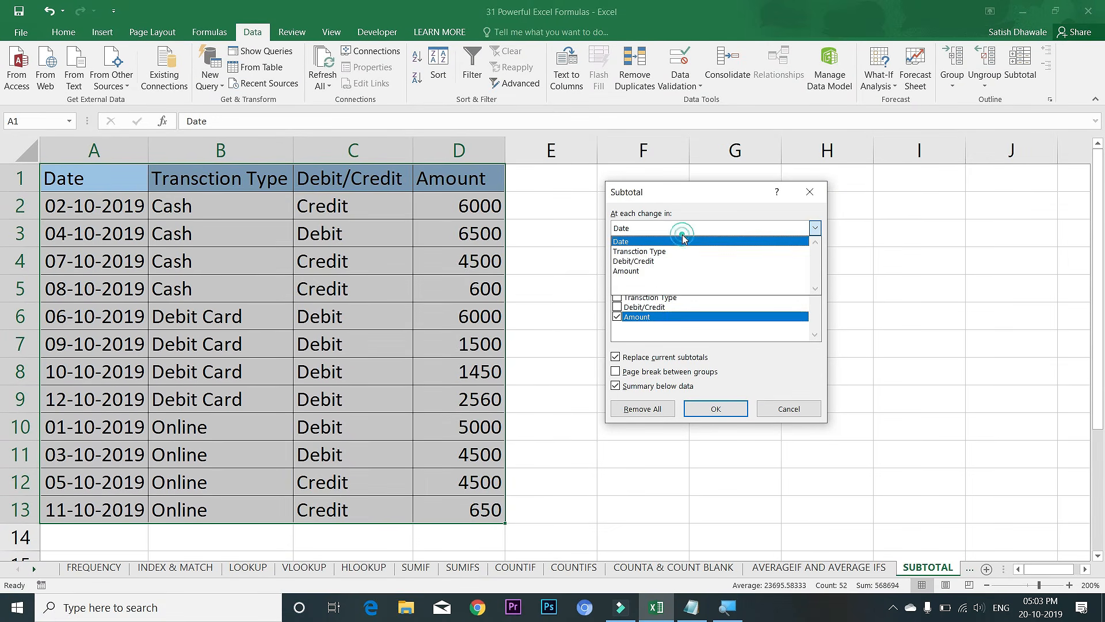
{"action": "left_click", "coordinate": [674, 248]}
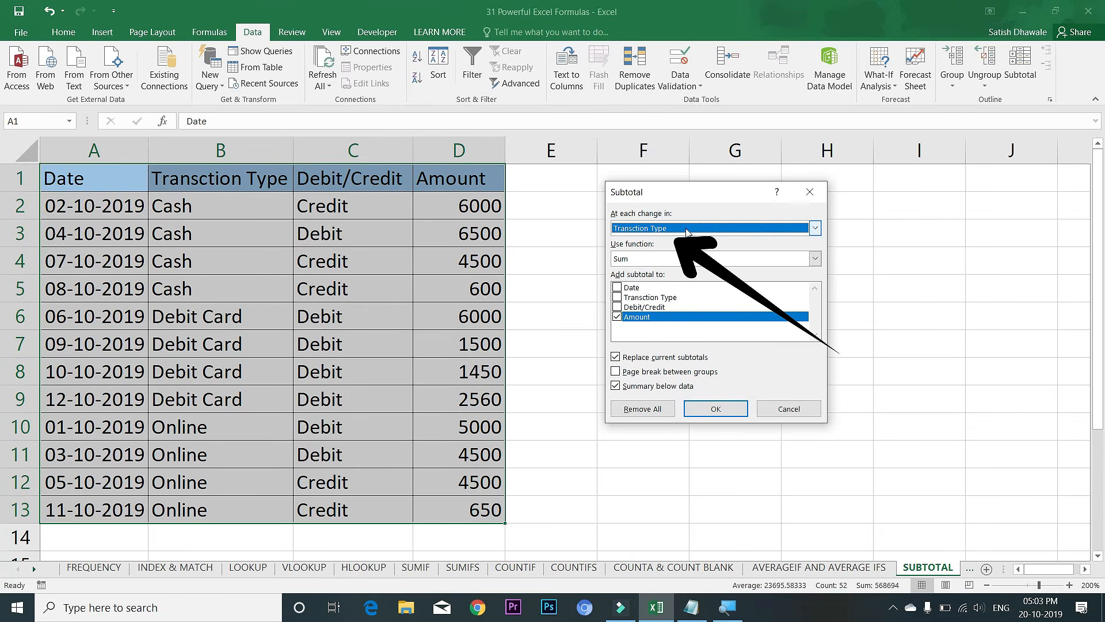
{"action": "left_click", "coordinate": [675, 259]}
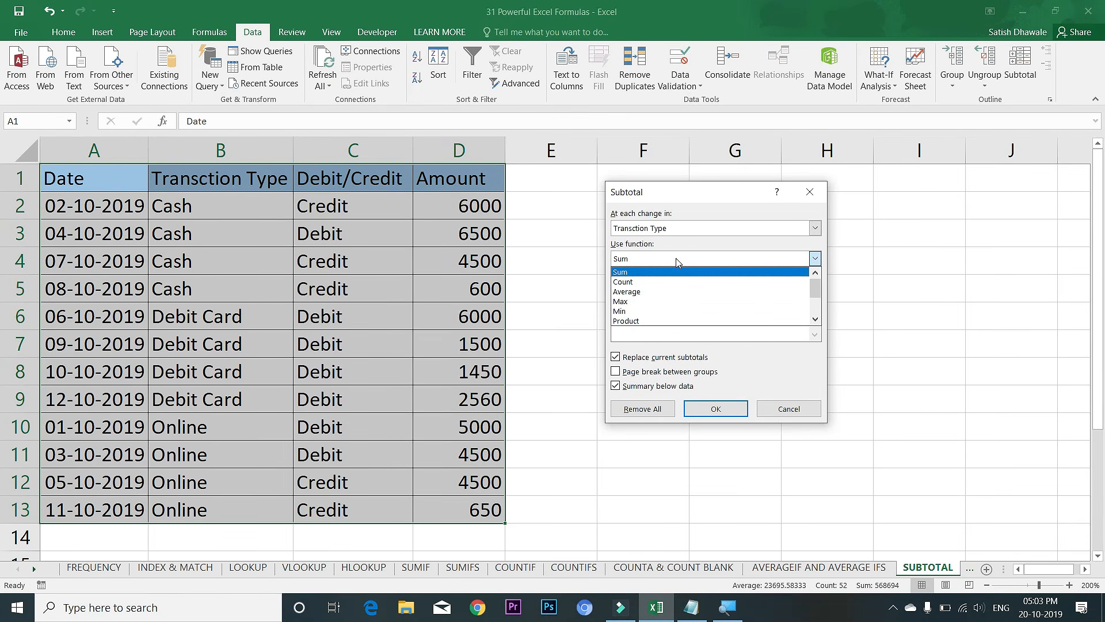
{"action": "left_click", "coordinate": [676, 259]}
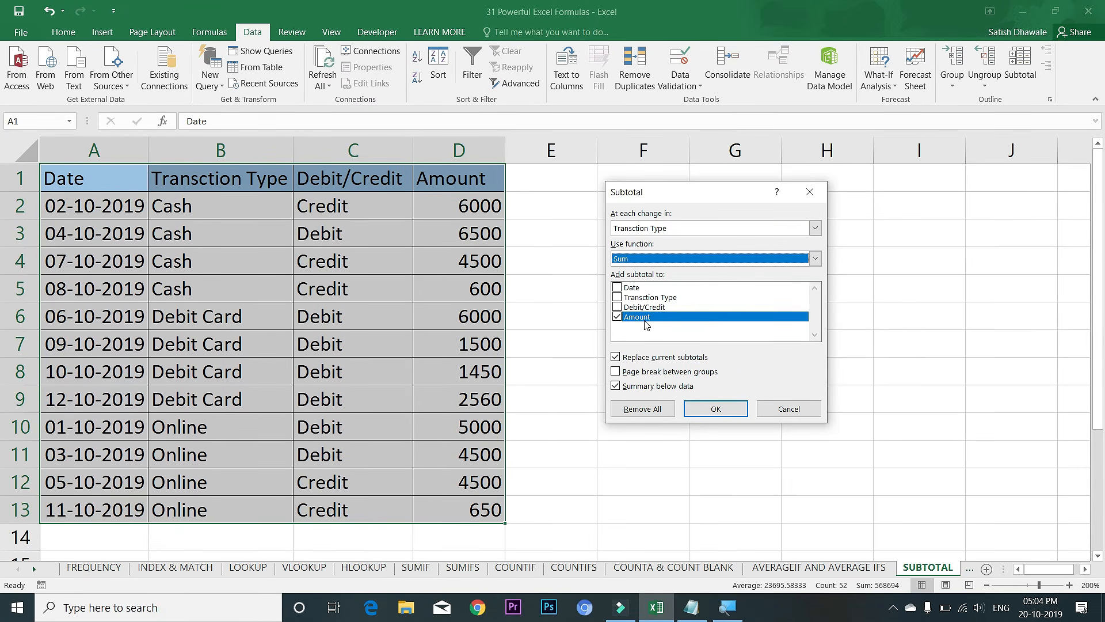
{"action": "left_click", "coordinate": [726, 409]}
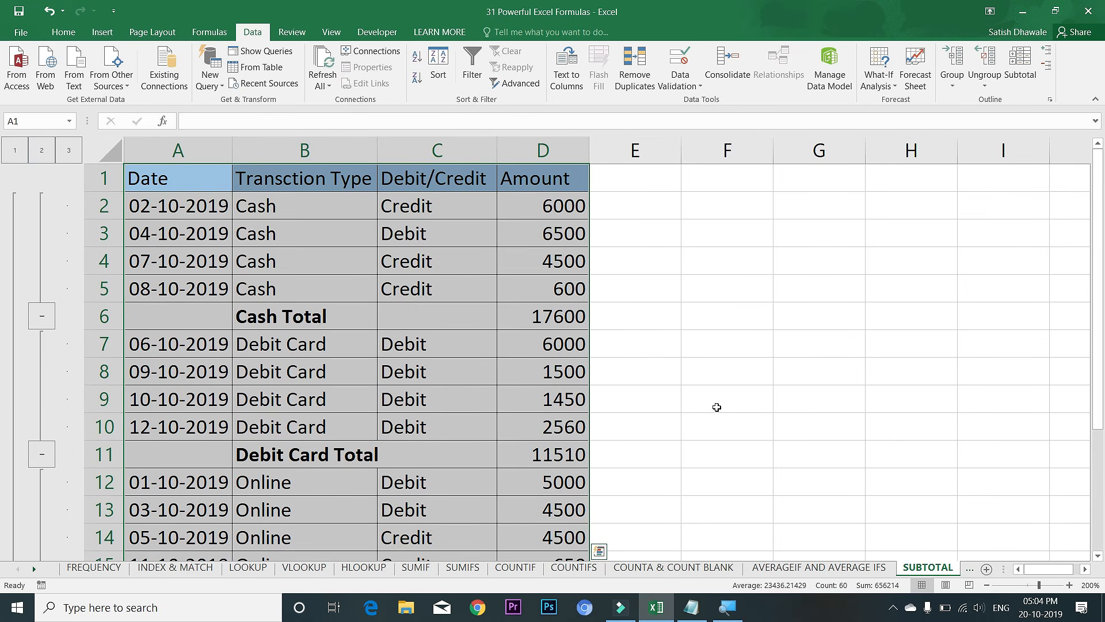
- Go through the Cash, Debit Card and Online total rows in the subtotalled table
{"action": "left_click", "coordinate": [521, 315]}
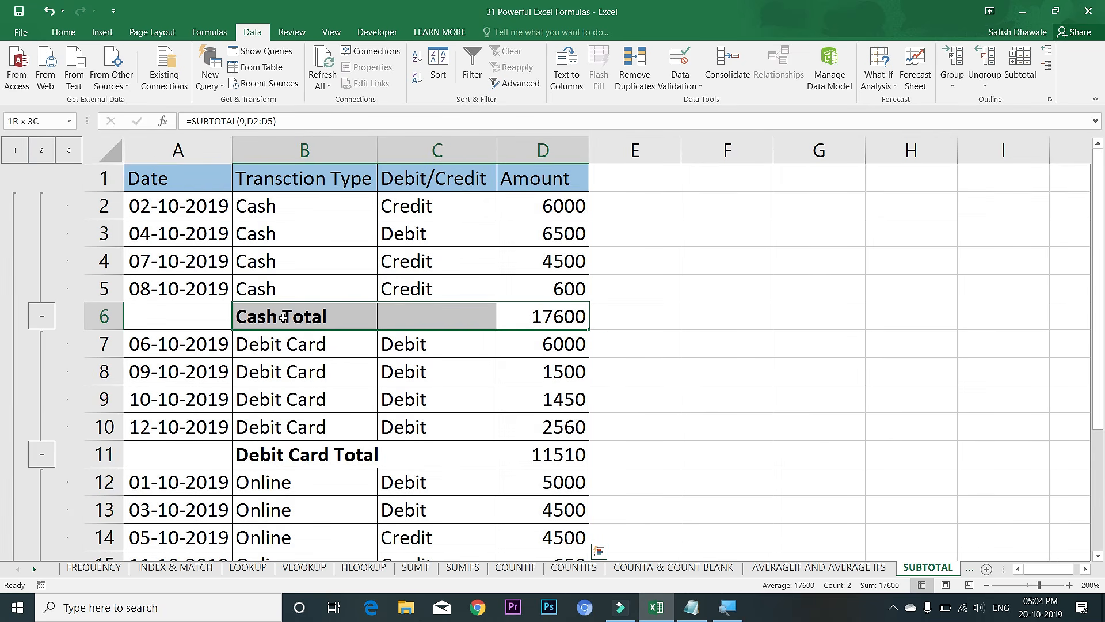
{"action": "left_click_drag", "start_coordinate": [541, 453], "coordinate": [368, 454]}
{"action": "left_click_drag", "start_coordinate": [385, 507], "coordinate": [397, 531]}
{"action": "left_click", "coordinate": [545, 481]}
{"action": "left_click_drag", "start_coordinate": [406, 485], "coordinate": [230, 483]}
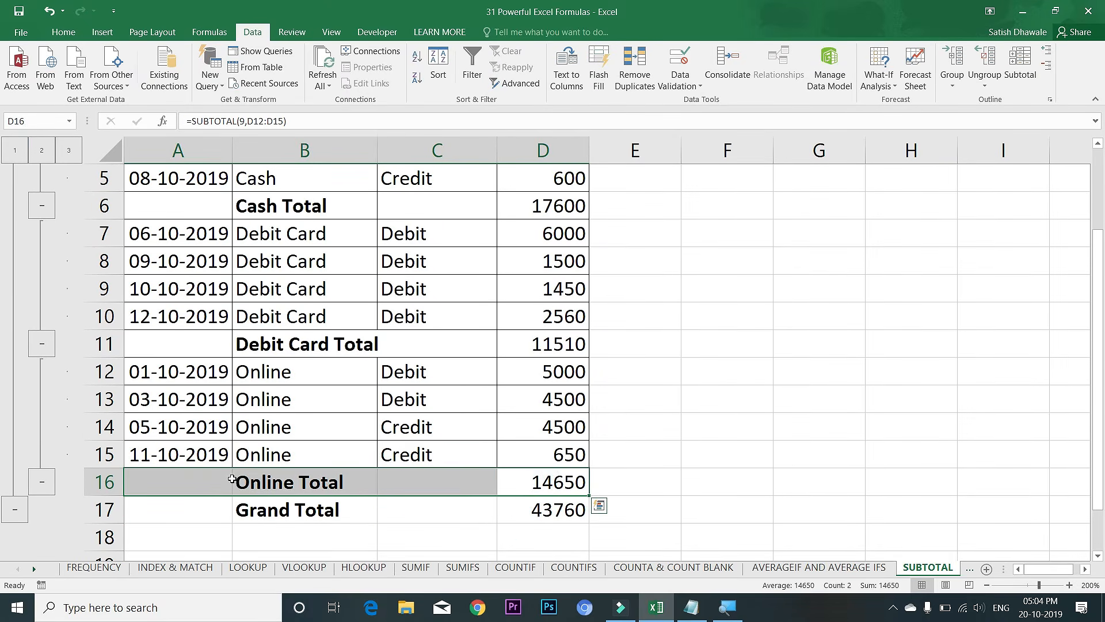
{"action": "left_click_drag", "start_coordinate": [441, 455], "coordinate": [413, 141]}
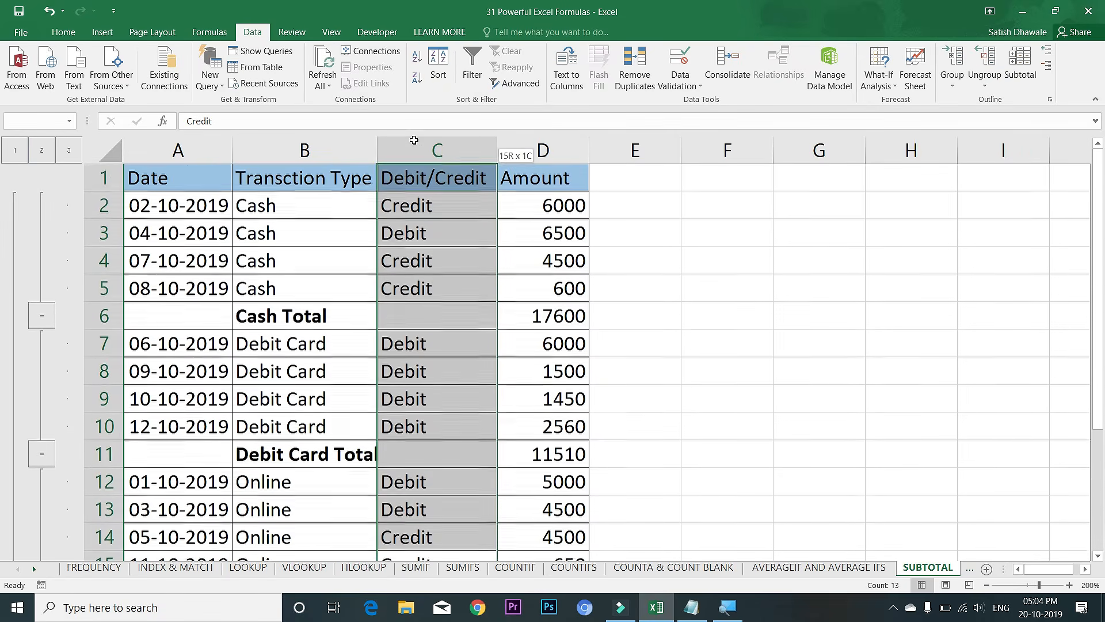
- Remove all subtotals from the transaction table
{"action": "left_click", "coordinate": [278, 179]}
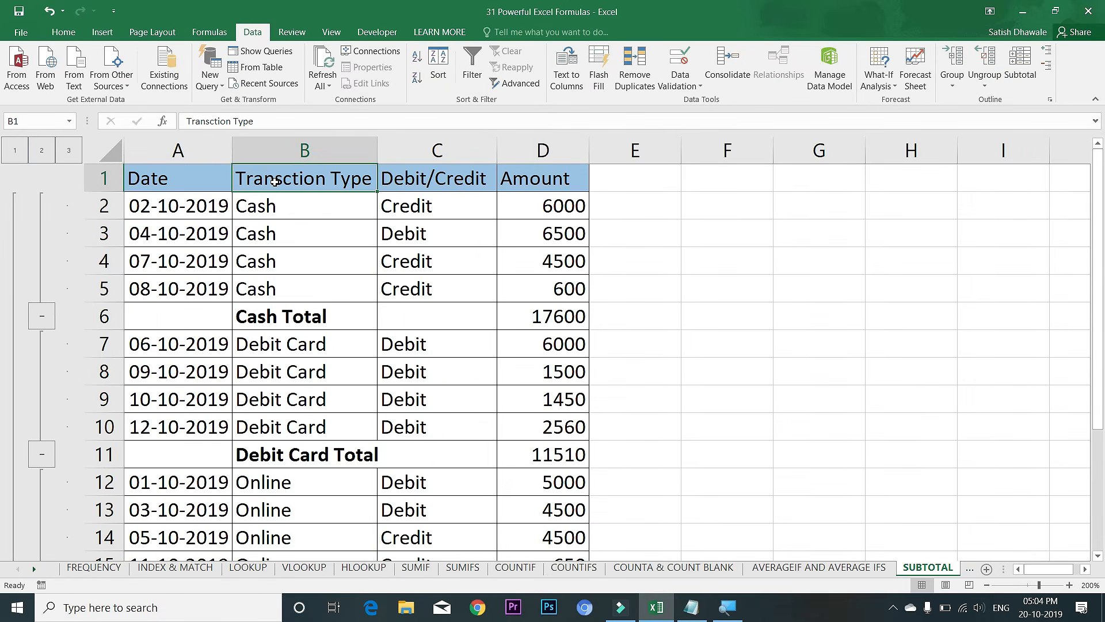
{"action": "key", "text": "ctrl+a"}
{"action": "left_click", "coordinate": [1020, 66]}
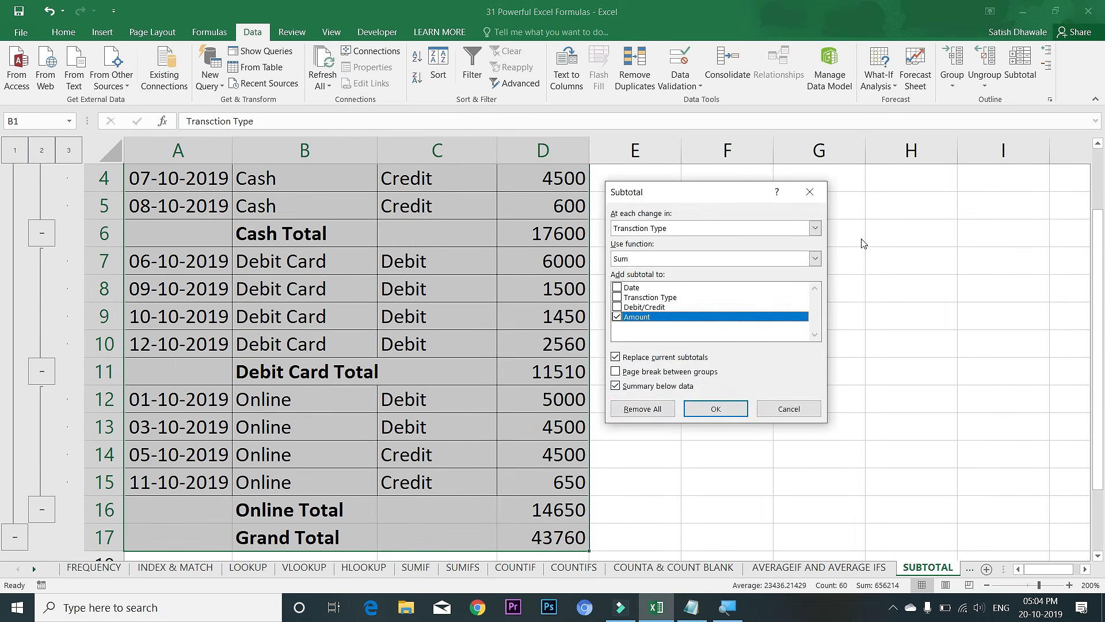
{"action": "left_click", "coordinate": [643, 409]}
{"action": "left_click_drag", "start_coordinate": [440, 266], "coordinate": [59, 125]}
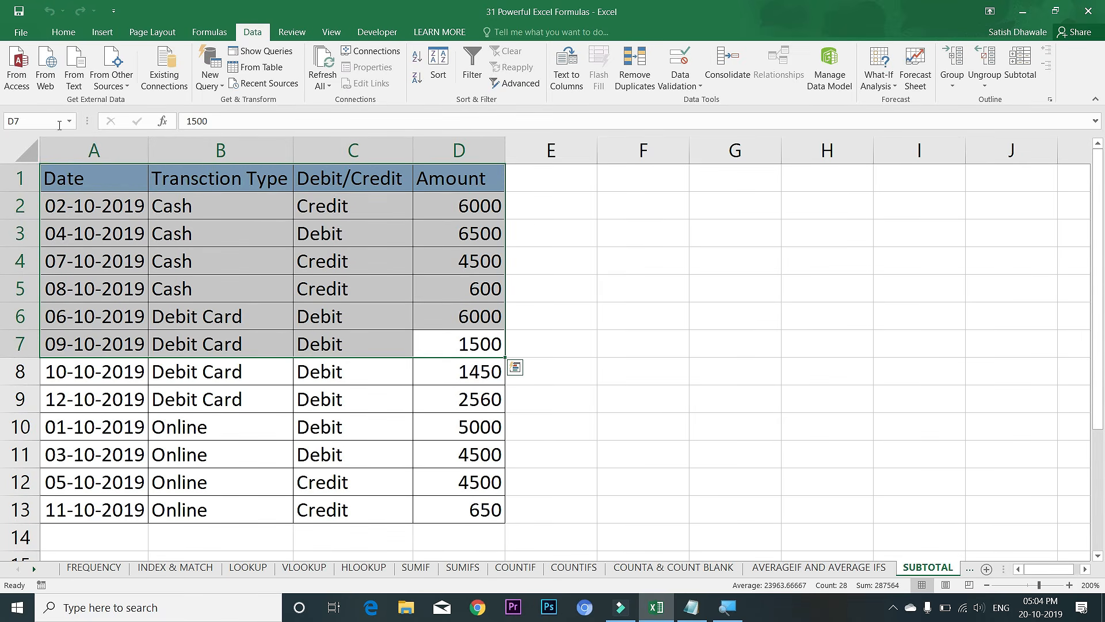
- Start a SUBTOTAL formula in F2 and look over its available function numbers
{"action": "key", "text": "Right"}
{"action": "key", "text": "Right"}
{"action": "key", "text": "Right"}
{"action": "key", "text": "Up"}
{"action": "key", "text": "Up"}
{"action": "key", "text": "Up"}
{"action": "key", "text": "Up"}
{"action": "key", "text": "Up"}
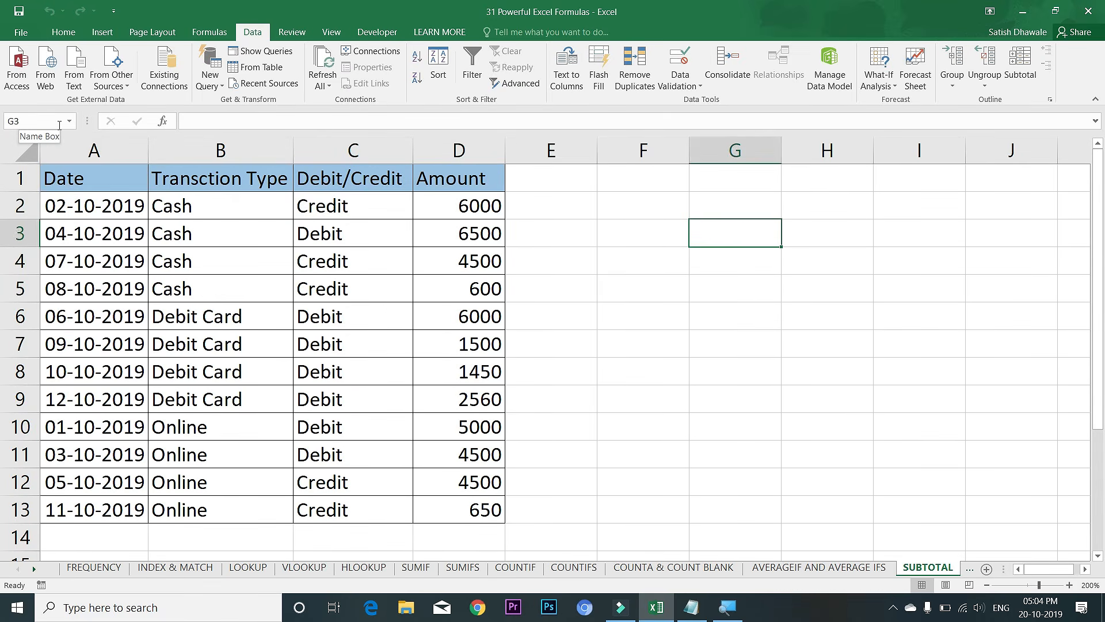
{"action": "key", "text": "Left"}
{"action": "type", "text": "=SUB"}
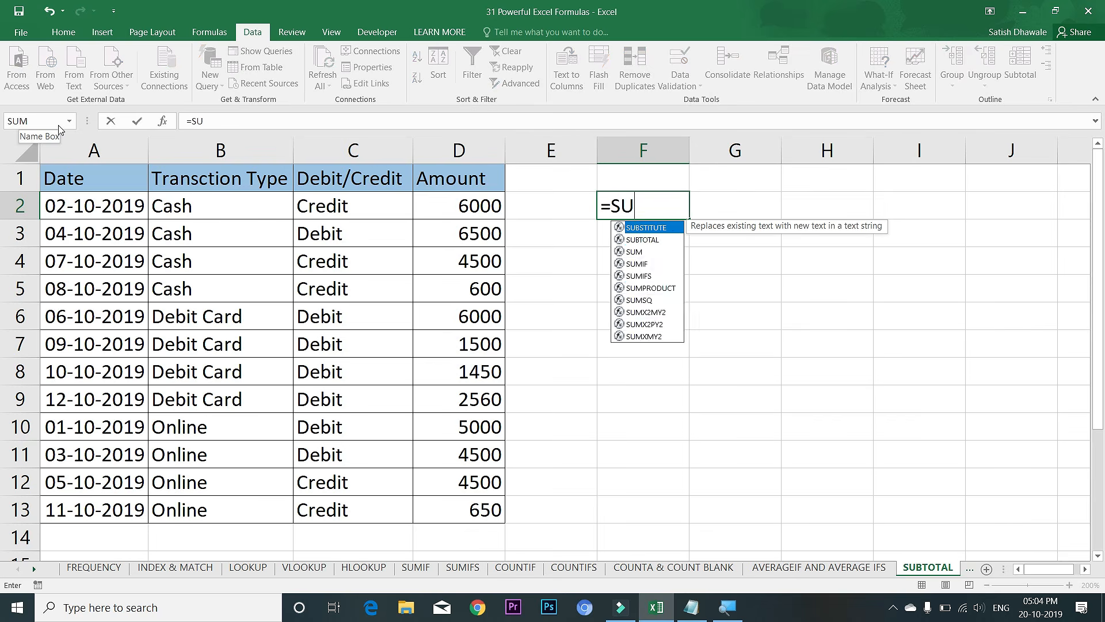
{"action": "key", "text": "Down"}
{"action": "key", "text": "Tab"}
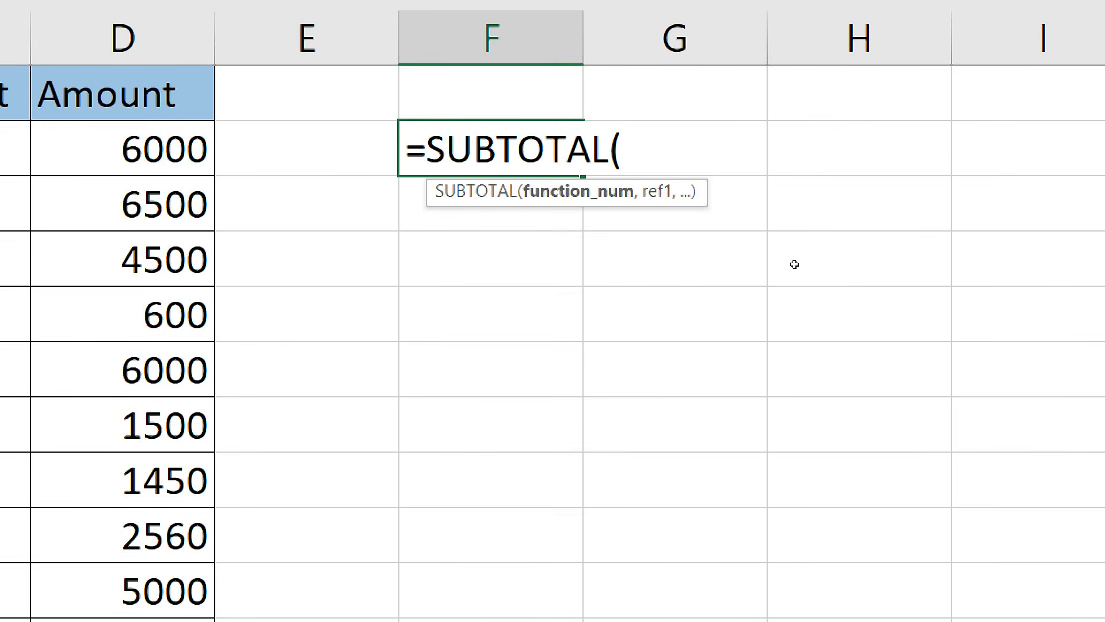
{"action": "key", "text": "BackSpace"}
{"action": "type", "text": "("}
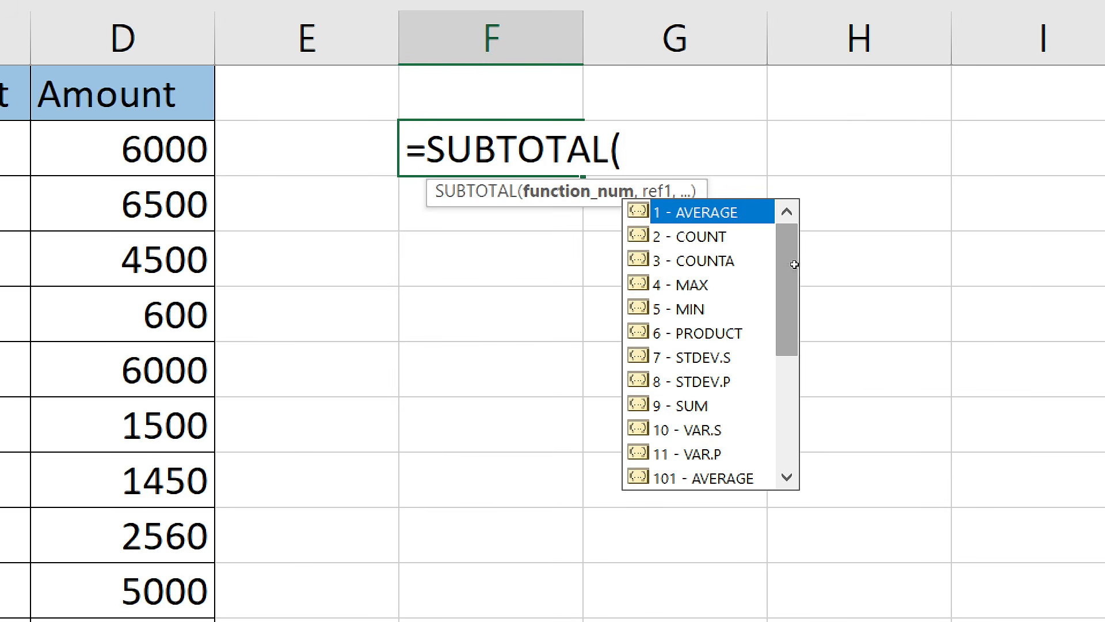
{"action": "key", "text": "Escape"}
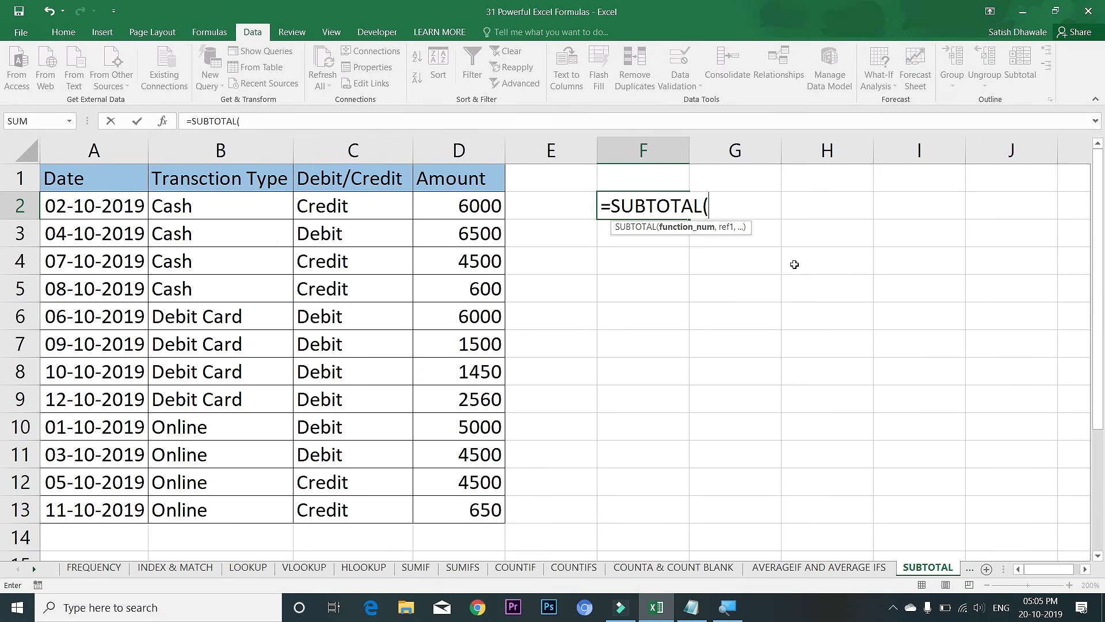
- Complete the formula in F2 as =SUBTOTAL(9,D2:D13) to sum the amounts
{"action": "type", "text": "1"}
{"action": "key", "text": "BackSpace"}
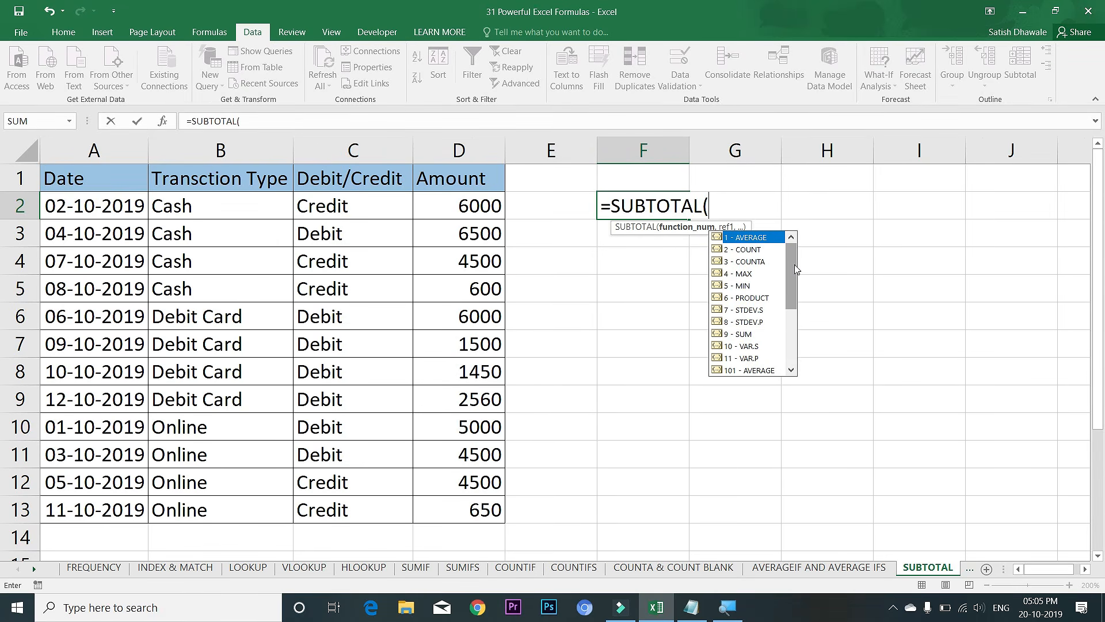
{"action": "type", "text": "9,"}
{"action": "left_click", "coordinate": [431, 204]}
{"action": "left_click_drag", "start_coordinate": [448, 344], "coordinate": [448, 506]}
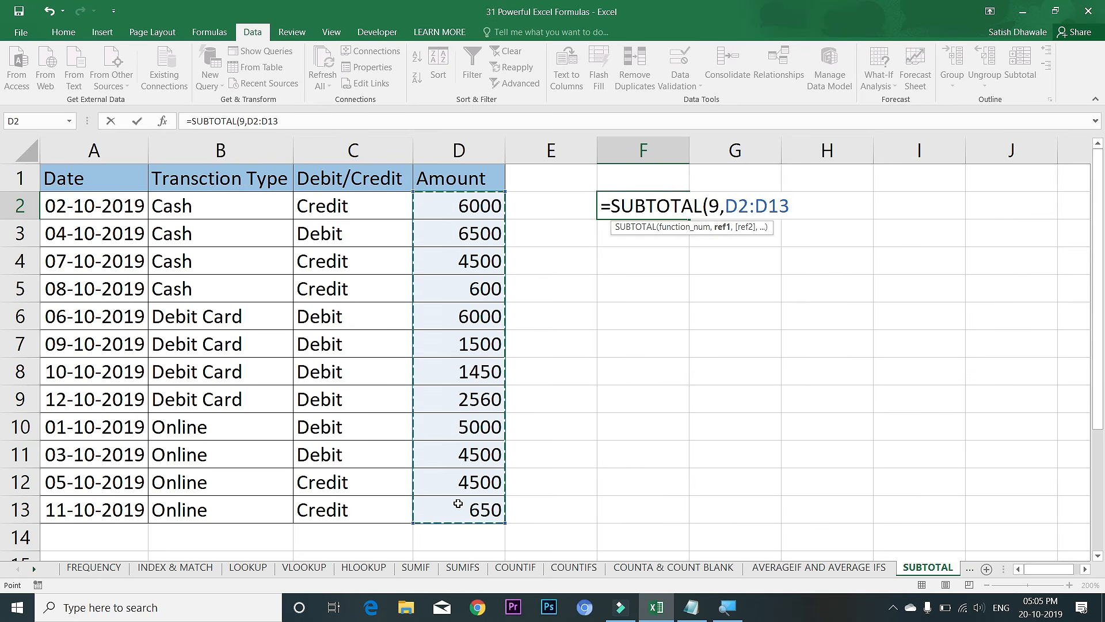
{"action": "key", "text": "Return"}
{"action": "left_click", "coordinate": [671, 205]}
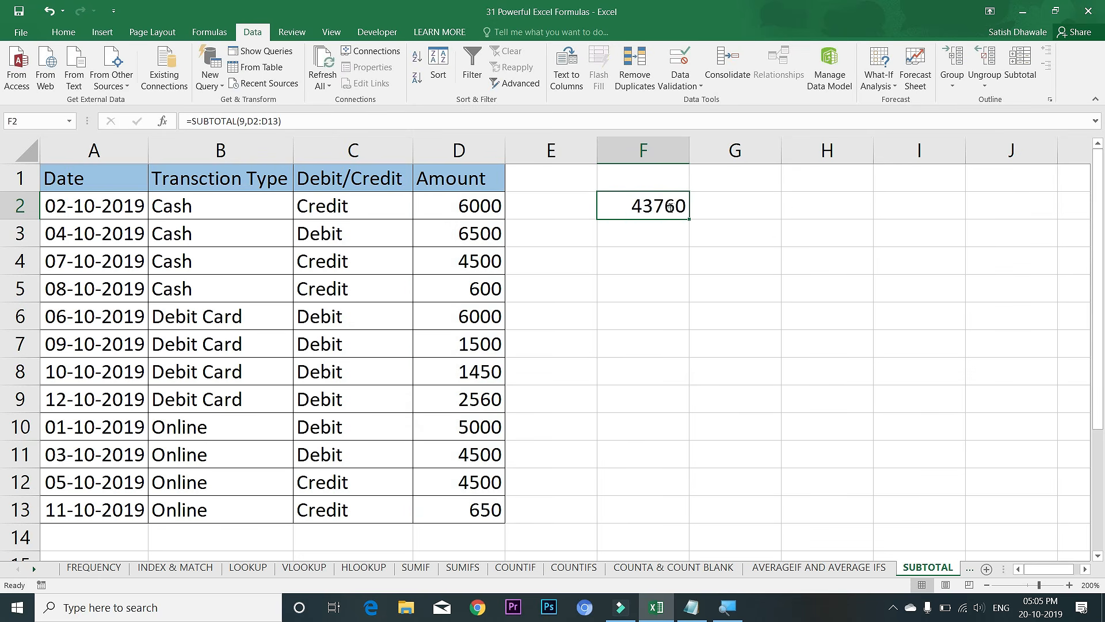
- Change the function number in F2's SUBTOTAL formula to 2 to count the amounts
{"action": "double_click", "coordinate": [670, 205]}
{"action": "left_click", "coordinate": [715, 205]}
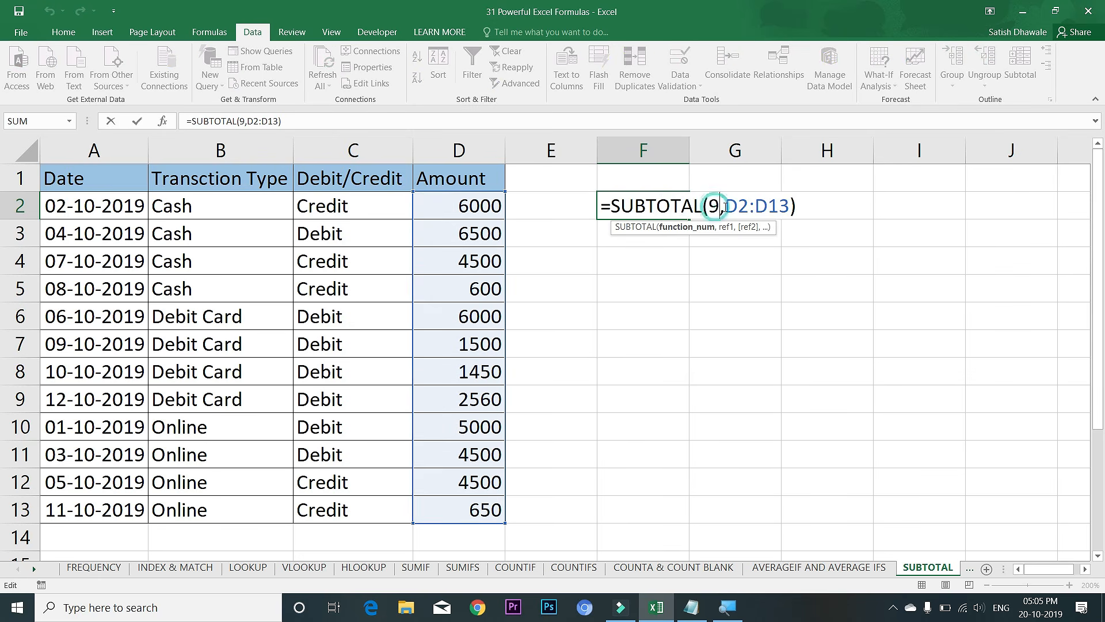
{"action": "left_click_drag", "start_coordinate": [720, 205], "coordinate": [713, 205]}
{"action": "type", "text": "3"}
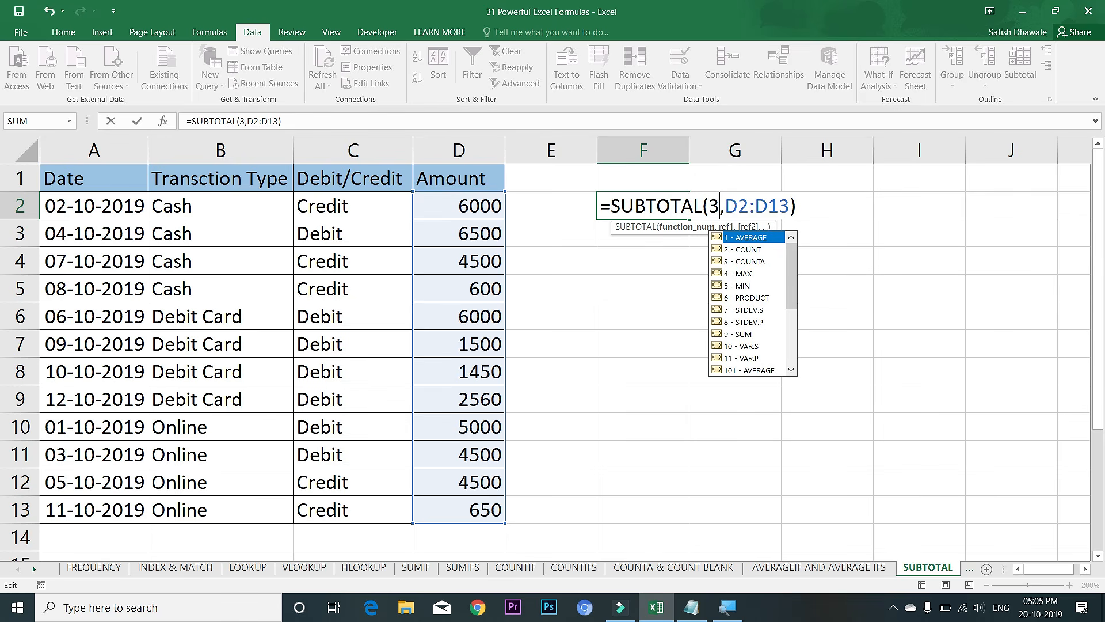
{"action": "key", "text": "BackSpace"}
{"action": "type", "text": "2"}
{"action": "key", "text": "Return"}
- Set the function number in F2's SUBTOTAL formula to 4 for the maximum amount
{"action": "double_click", "coordinate": [671, 206]}
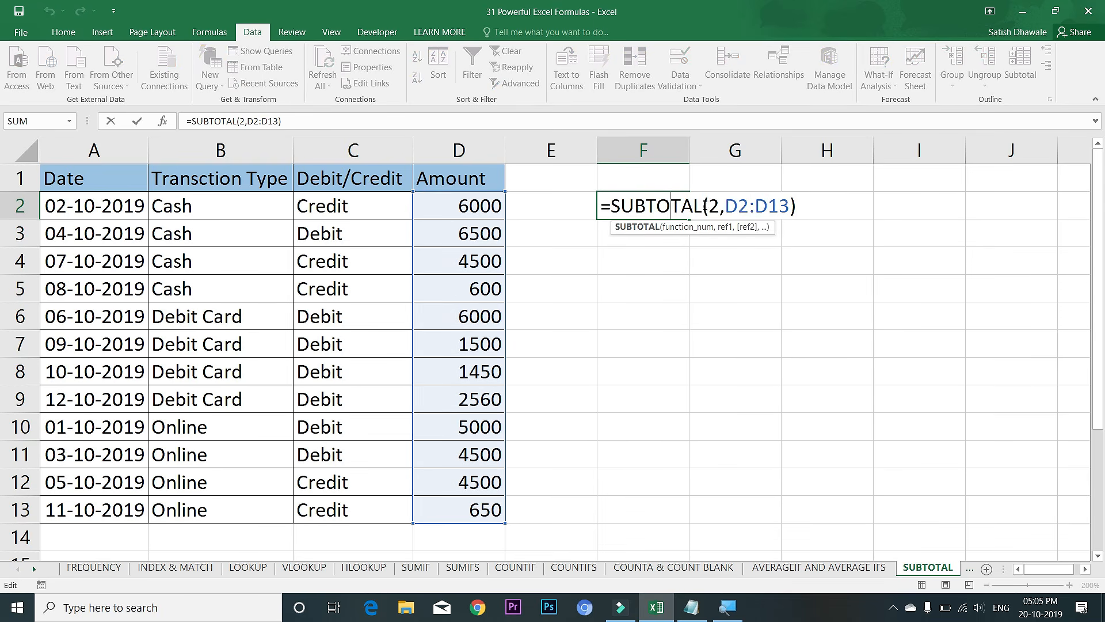
{"action": "double_click", "coordinate": [714, 205]}
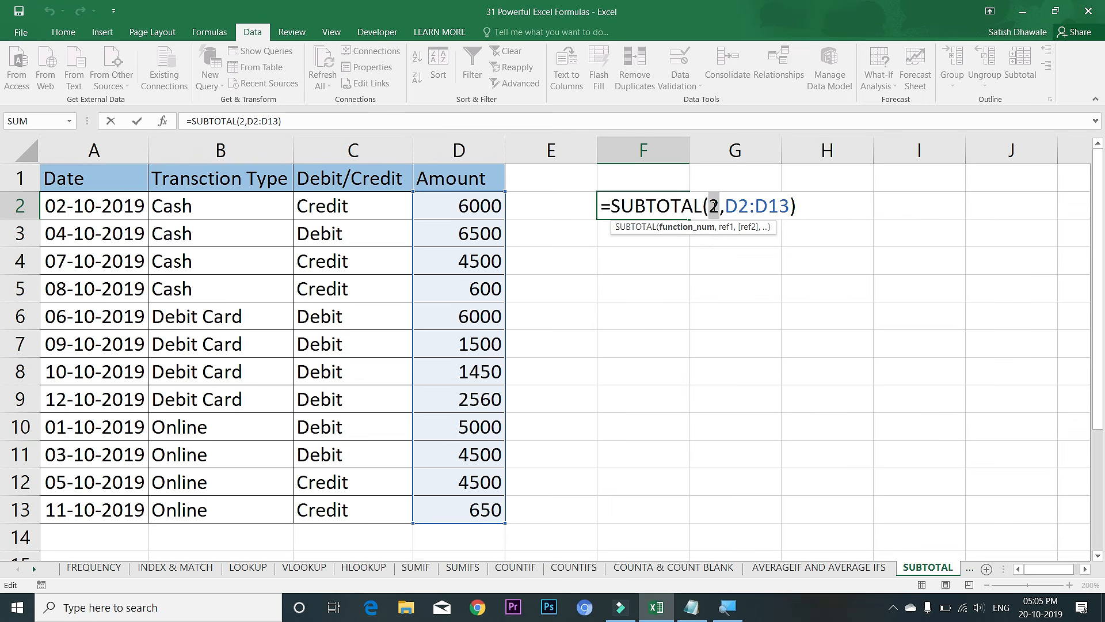
{"action": "key", "text": "BackSpace"}
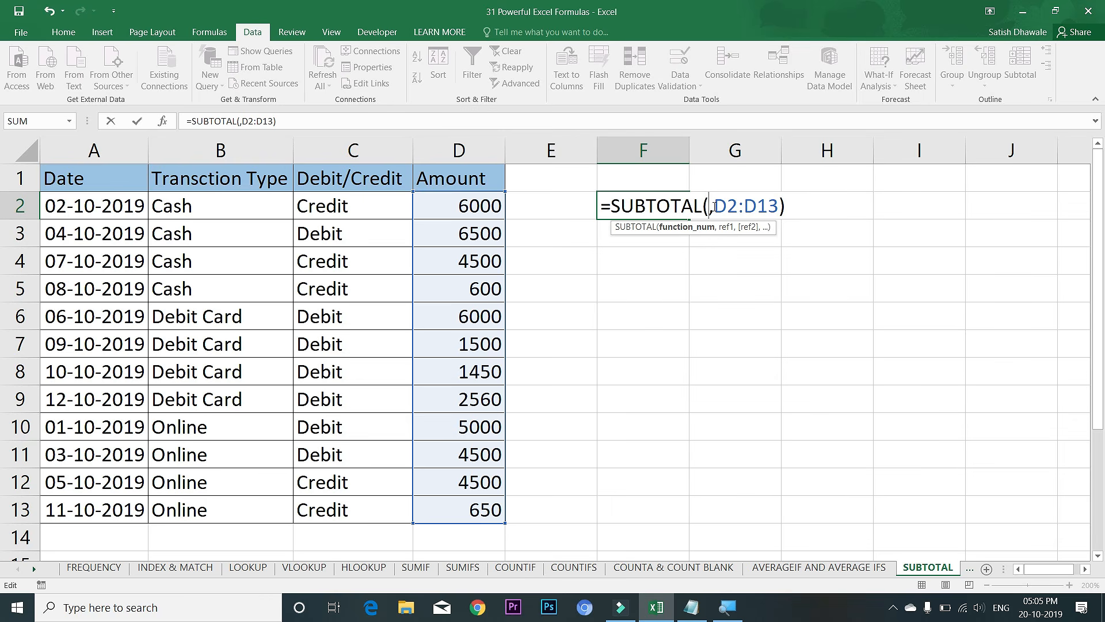
{"action": "key", "text": "BackSpace"}
{"action": "type", "text": "("}
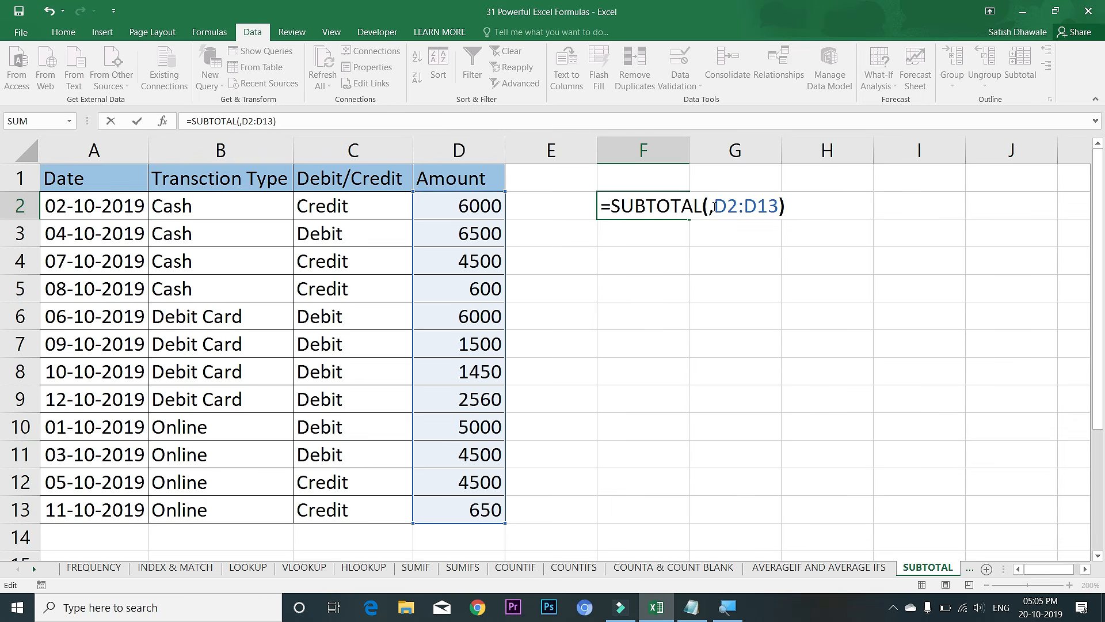
{"action": "type", "text": "1"}
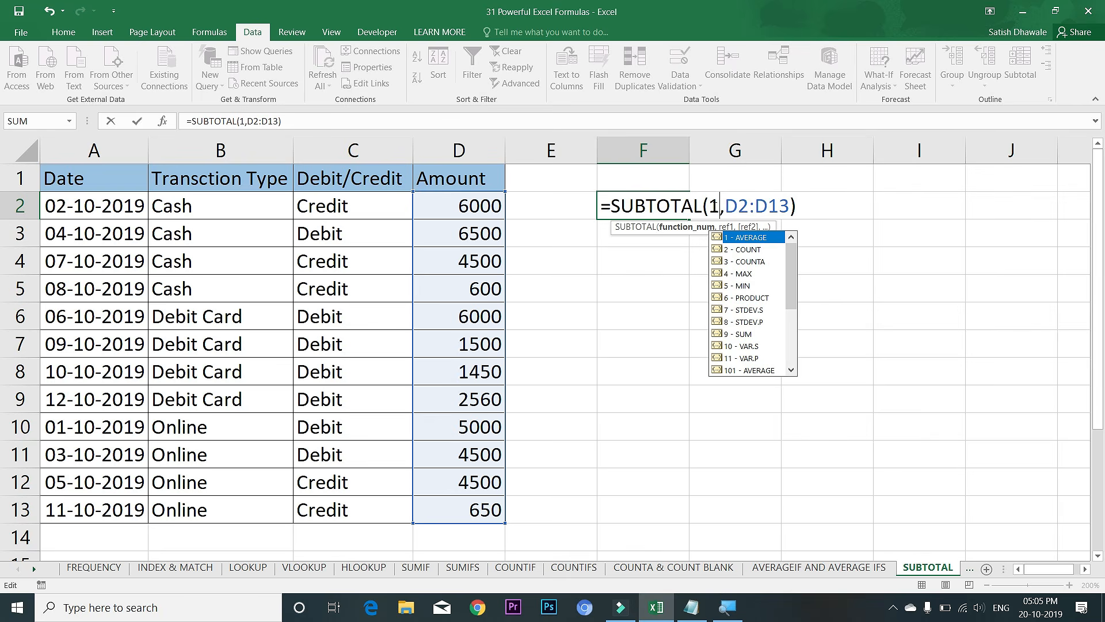
{"action": "key", "text": "BackSpace"}
{"action": "type", "text": "4"}
{"action": "key", "text": "Return"}
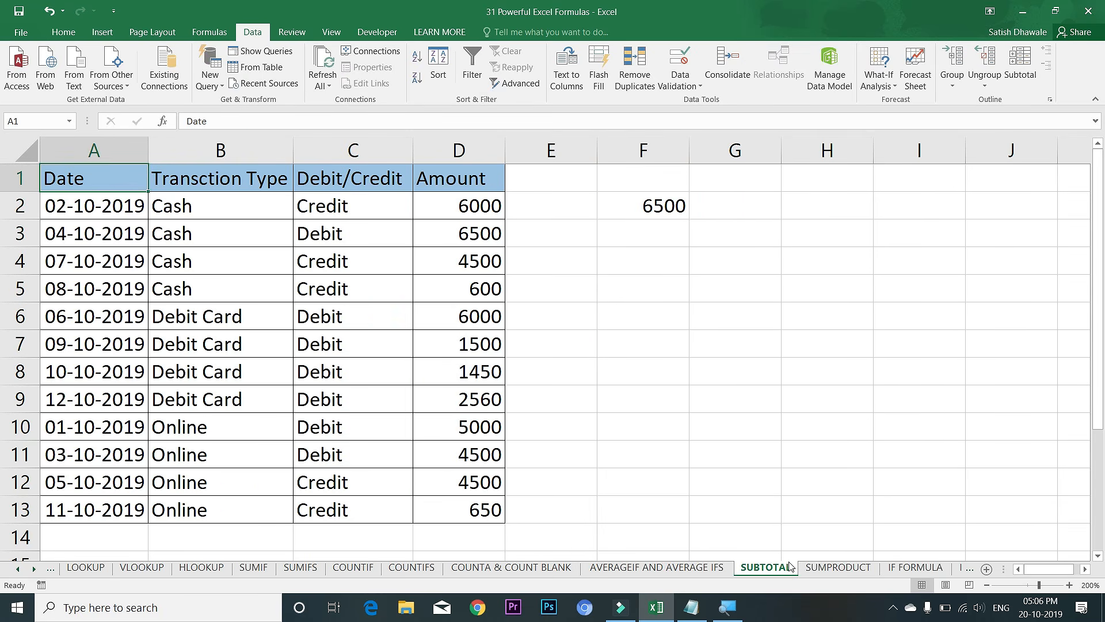
- Switch to the SUMPRODUCT sheet and correct the C1 heading to QTY
{"action": "left_click", "coordinate": [827, 569]}
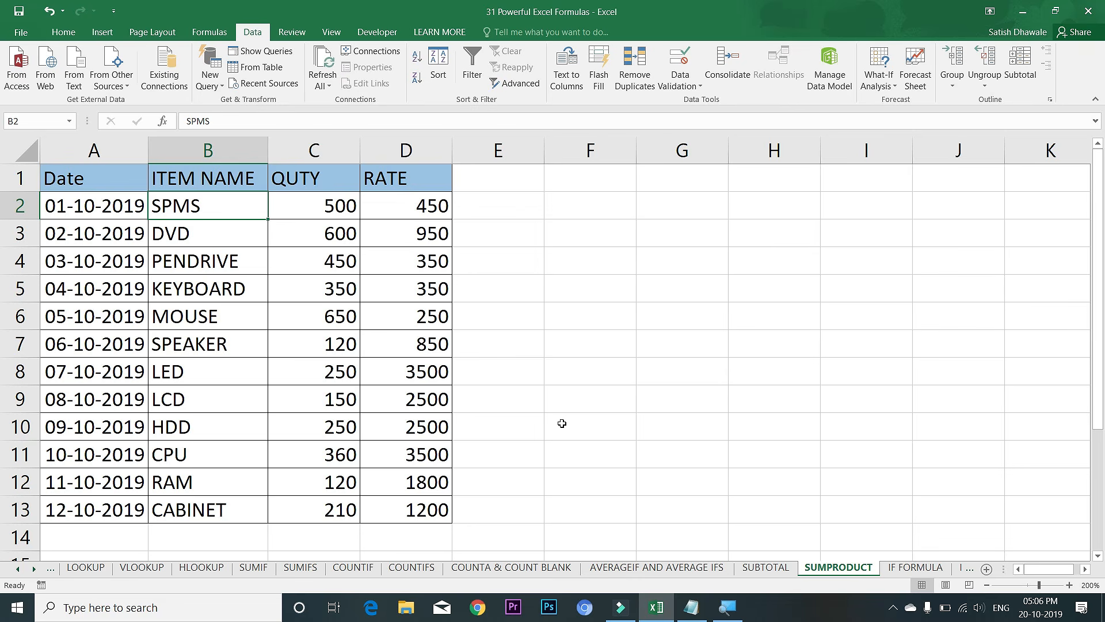
{"action": "left_click", "coordinate": [334, 177]}
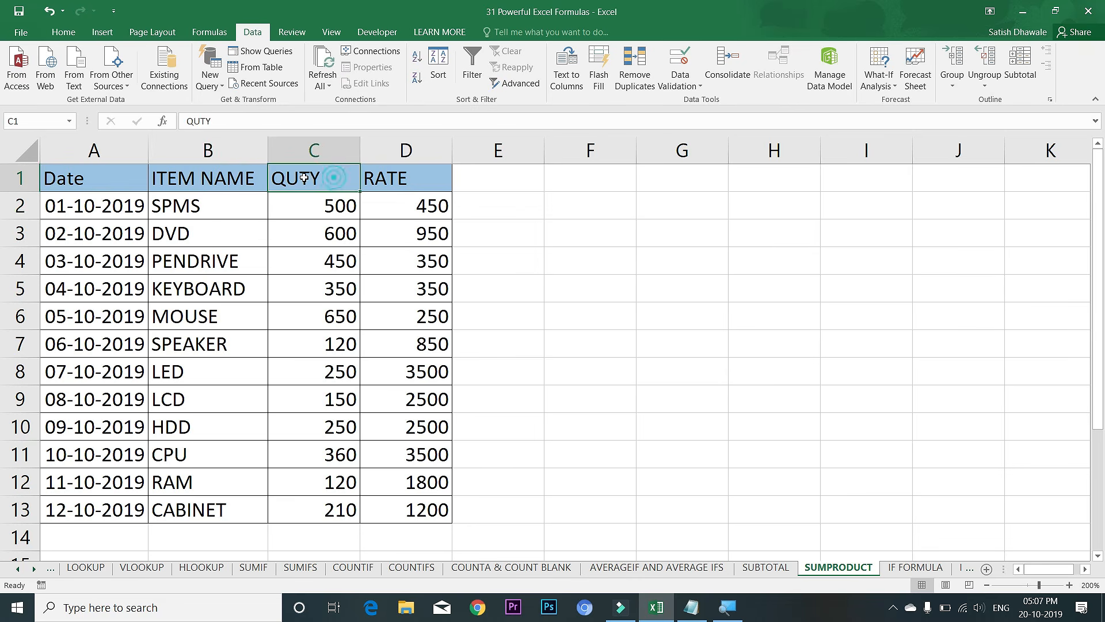
{"action": "double_click", "coordinate": [300, 179]}
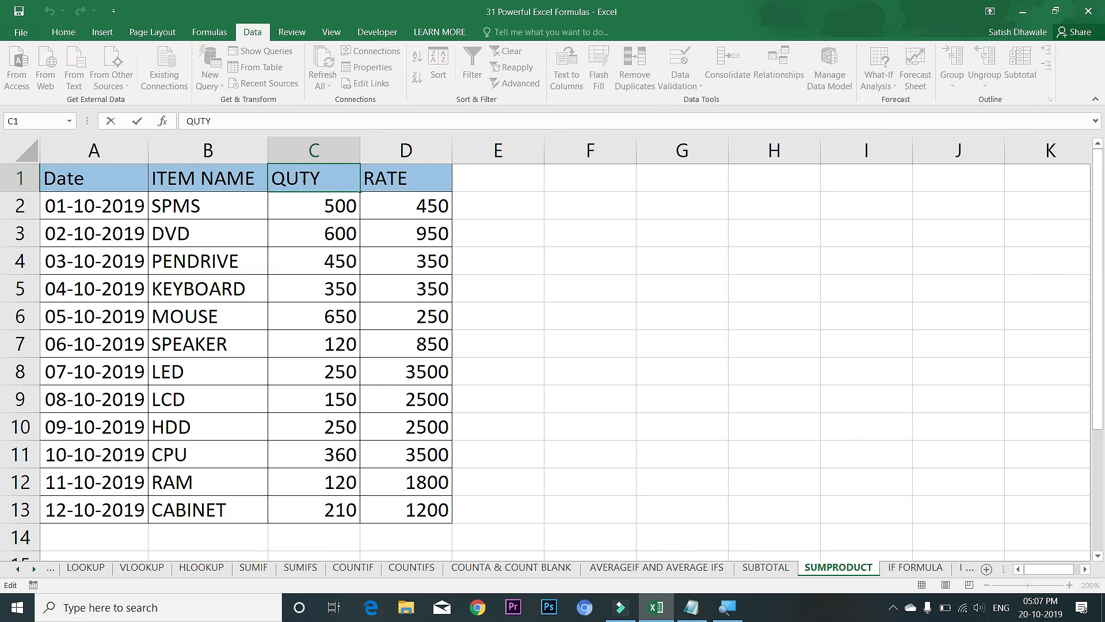
{"action": "key", "text": "BackSpace"}
{"action": "key", "text": "Return"}
- Finish correcting the C1 heading to QTY and add a TOTAL heading in E1
{"action": "left_click", "coordinate": [304, 176]}
{"action": "left_click", "coordinate": [383, 185]}
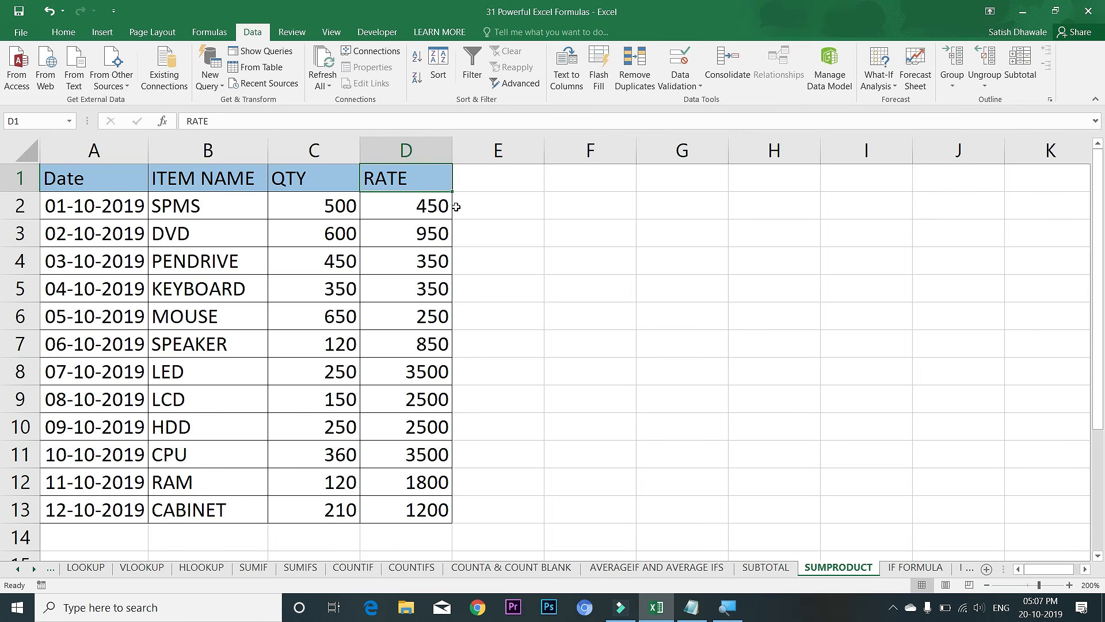
{"action": "left_click", "coordinate": [489, 206]}
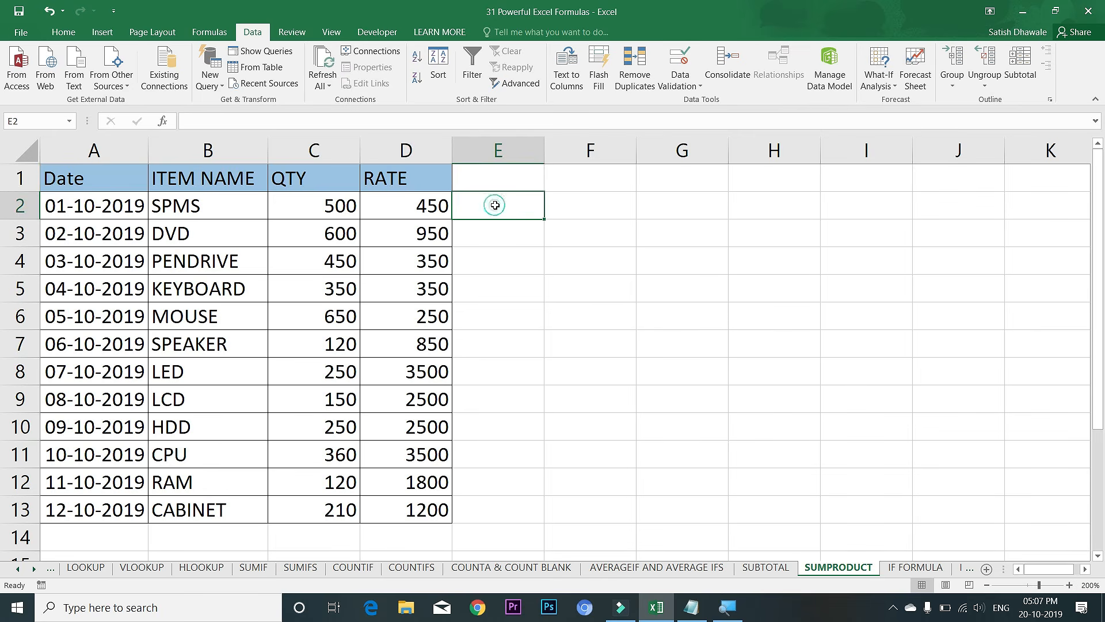
{"action": "left_click", "coordinate": [506, 176]}
{"action": "type", "text": "TOTAL"}
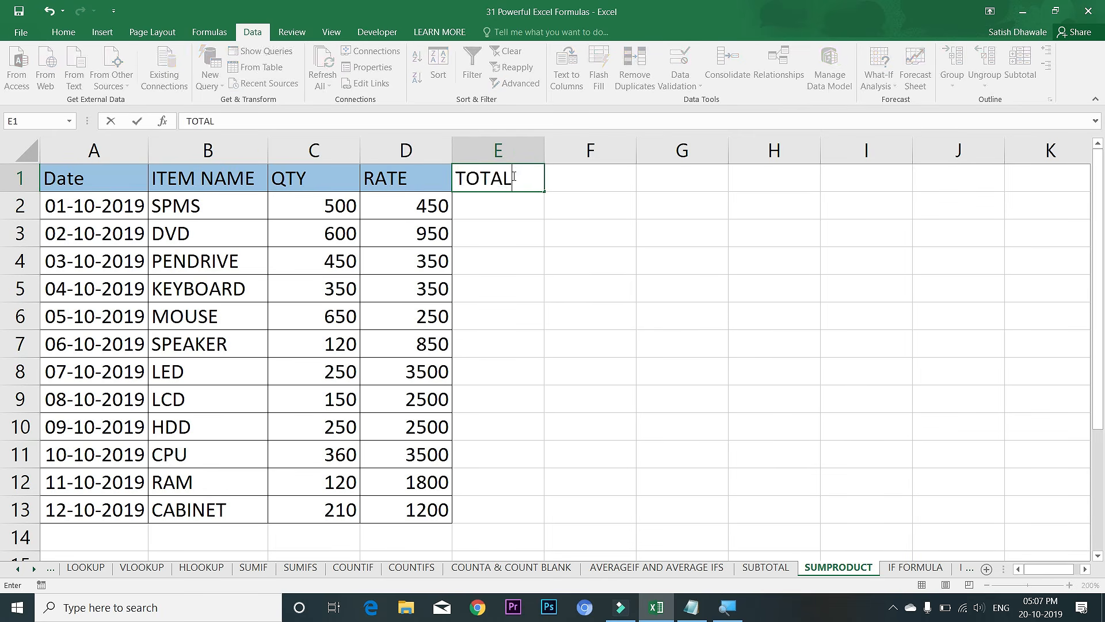
{"action": "key", "text": "Return"}
- Enter the formula =C2*D2 in E2 to multiply the first item's quantity by its rate
{"action": "type", "text": "="}
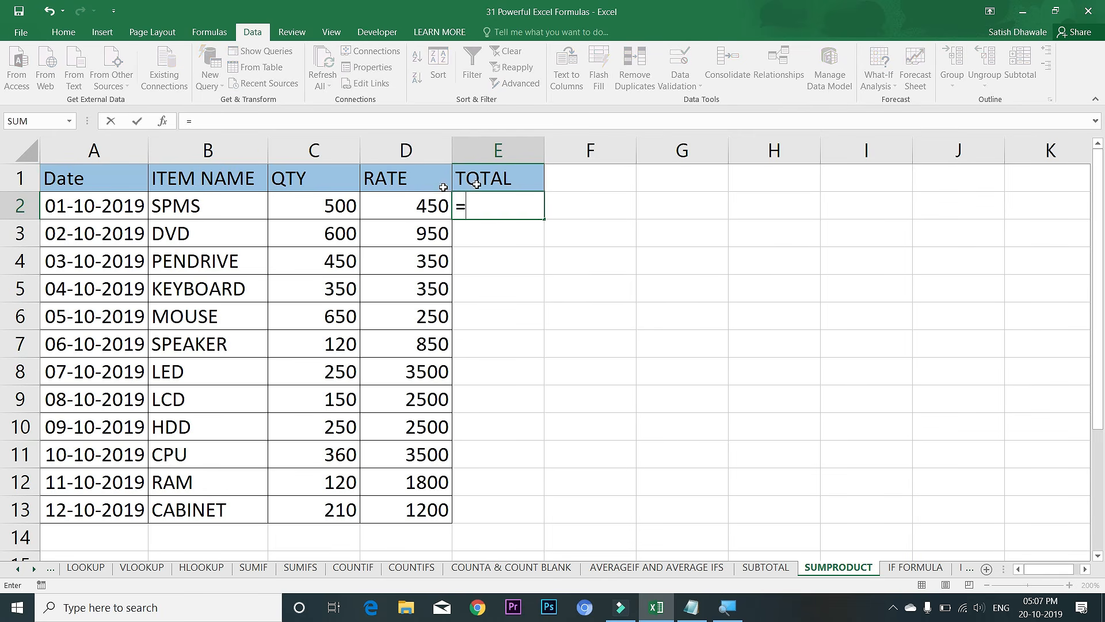
{"action": "left_click", "coordinate": [338, 202]}
{"action": "type", "text": "*"}
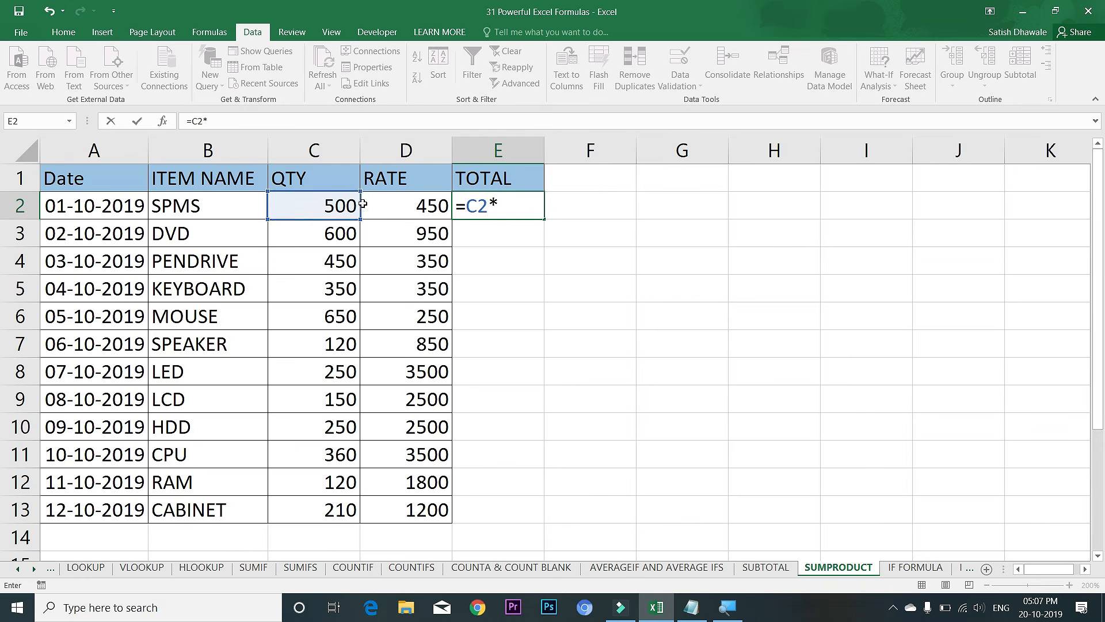
{"action": "left_click", "coordinate": [386, 204]}
{"action": "key", "text": "Return"}
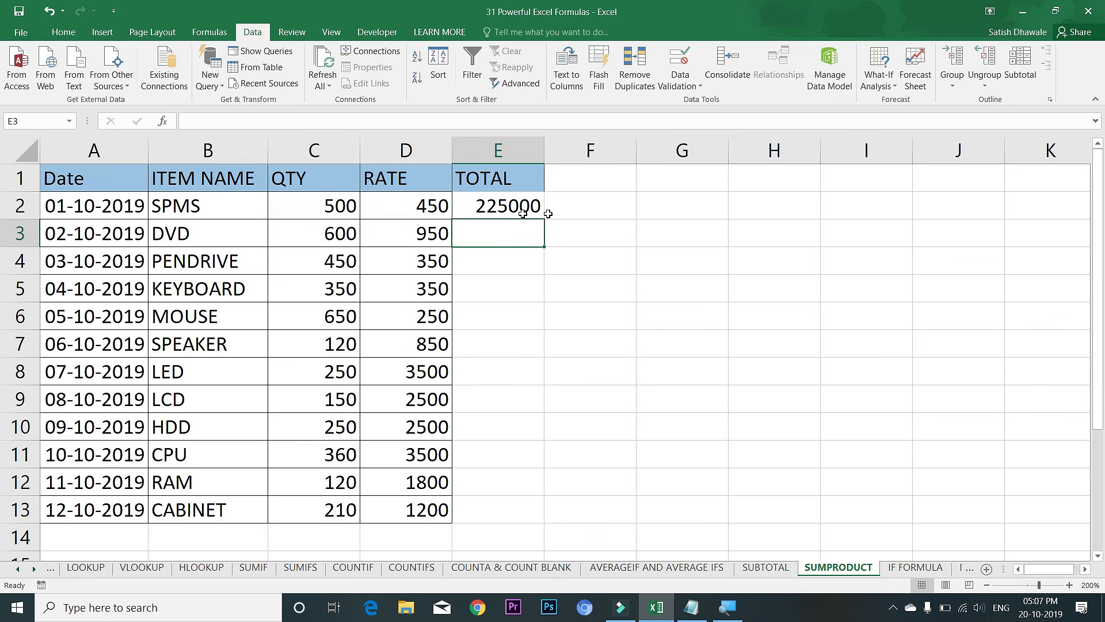
- Enter the formula =PRODUCT(C2:D2) in F2 to calculate the same total with a function
{"action": "left_click", "coordinate": [593, 219]}
{"action": "type", "text": "=PRO"}
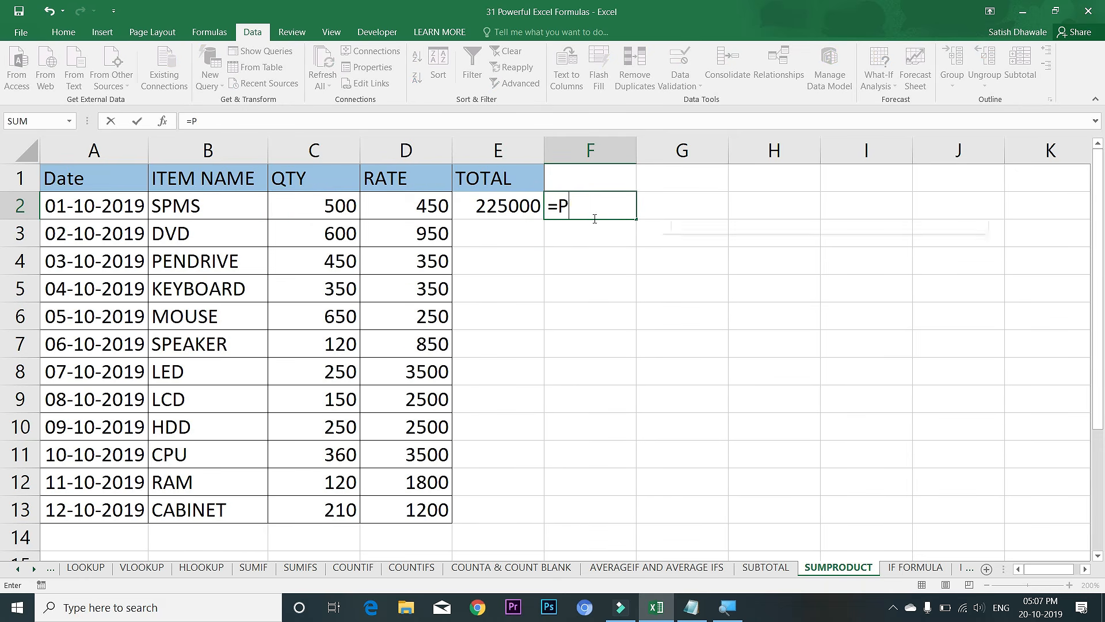
{"action": "key", "text": "Down"}
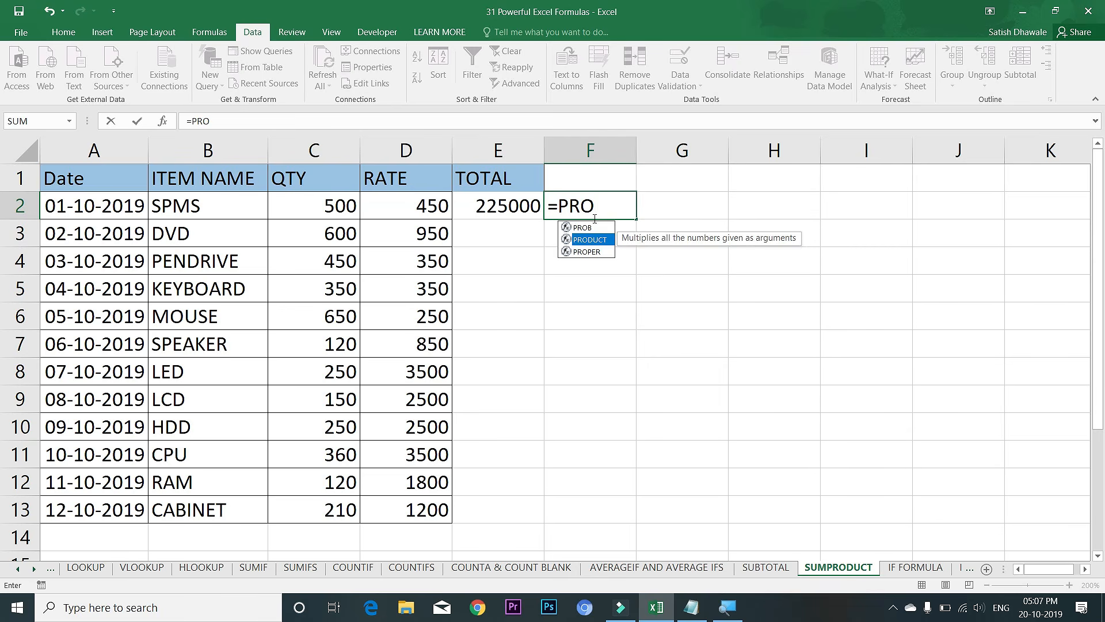
{"action": "key", "text": "Tab"}
{"action": "left_click_drag", "start_coordinate": [333, 205], "coordinate": [408, 208]}
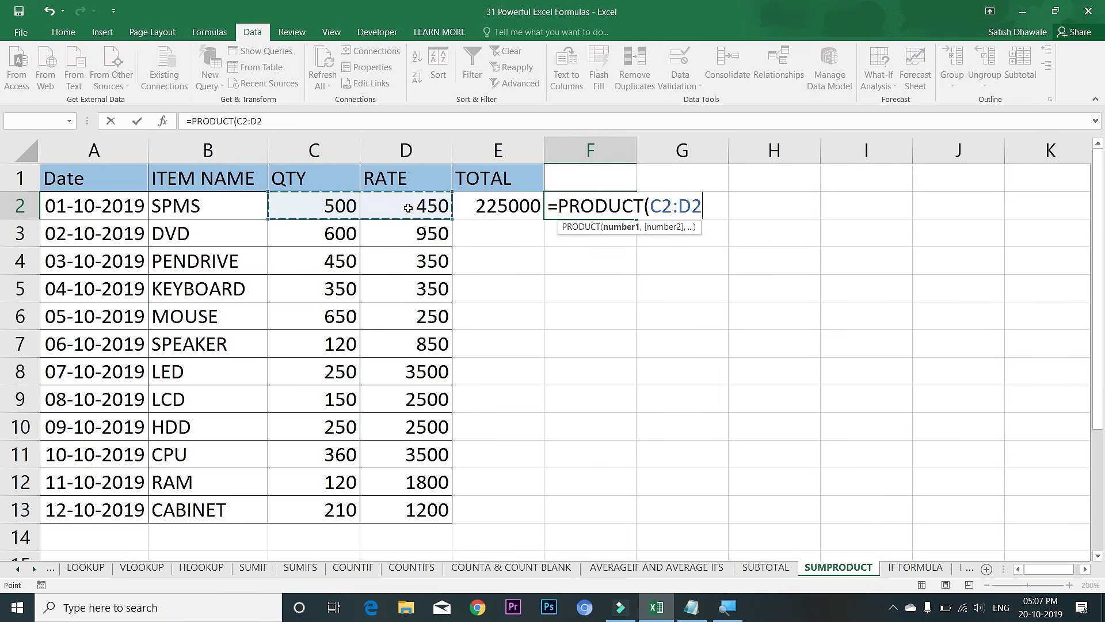
{"action": "key", "text": "Return"}
- Check the formulas in E2 and F2, and fill both down through row 13
{"action": "left_click", "coordinate": [577, 205]}
{"action": "key", "text": "Left"}
{"action": "key", "text": "F2"}
{"action": "left_click", "coordinate": [576, 206]}
{"action": "key", "text": "F2"}
{"action": "key", "text": "Escape"}
{"action": "left_click_drag", "start_coordinate": [524, 205], "coordinate": [622, 519]}
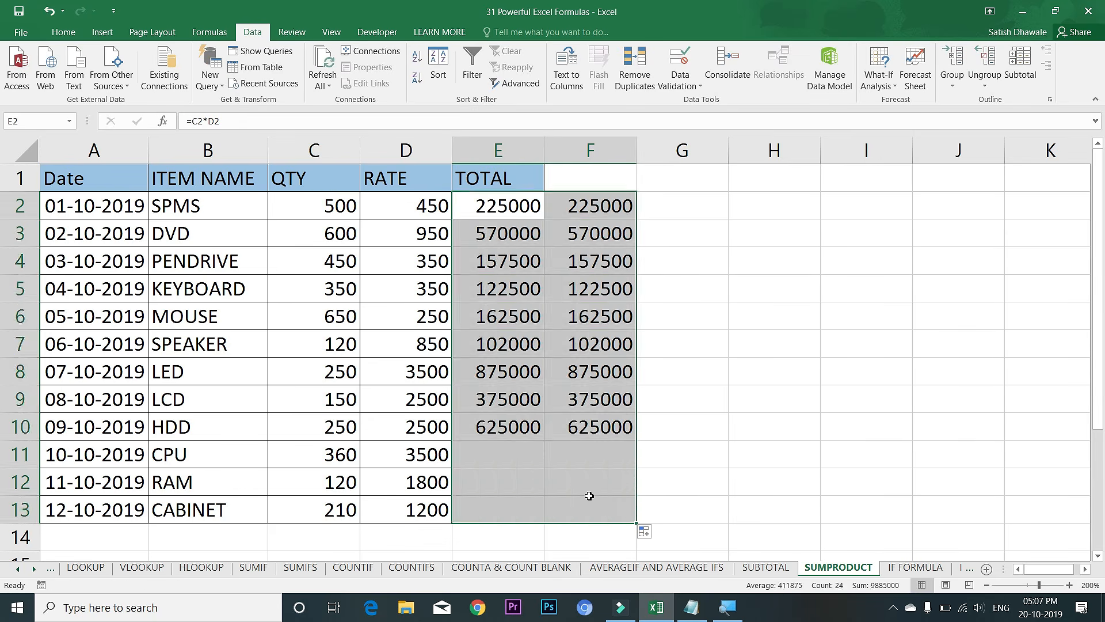
{"action": "left_click", "coordinate": [587, 493]}
- Insert an AutoSum in E14 to add up the TOTAL column
{"action": "left_click_drag", "start_coordinate": [507, 206], "coordinate": [508, 511]}
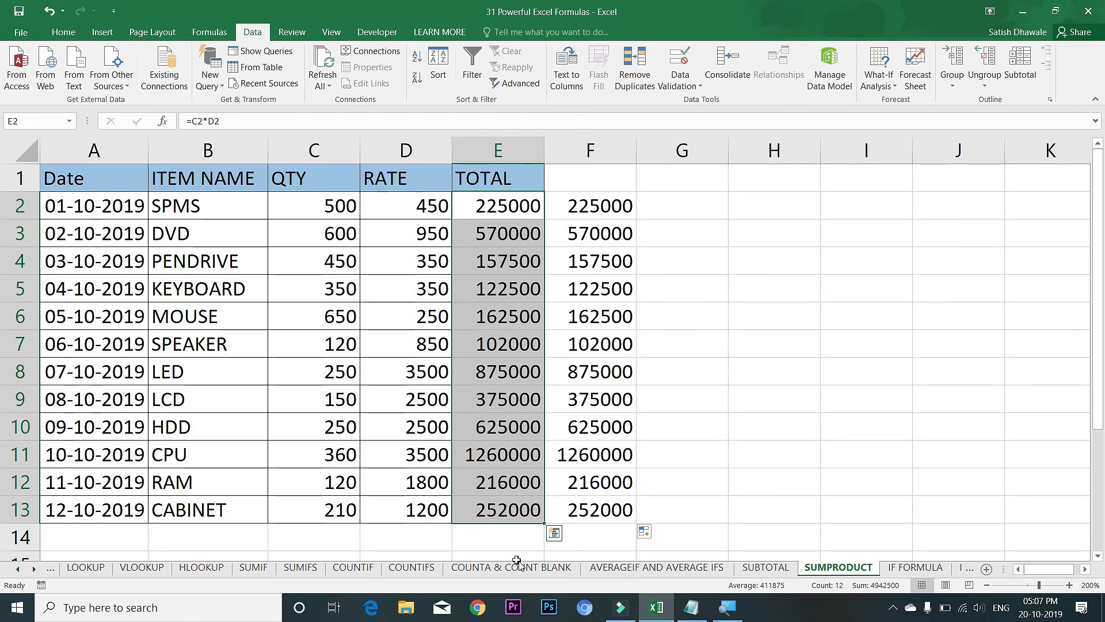
{"action": "left_click", "coordinate": [509, 541]}
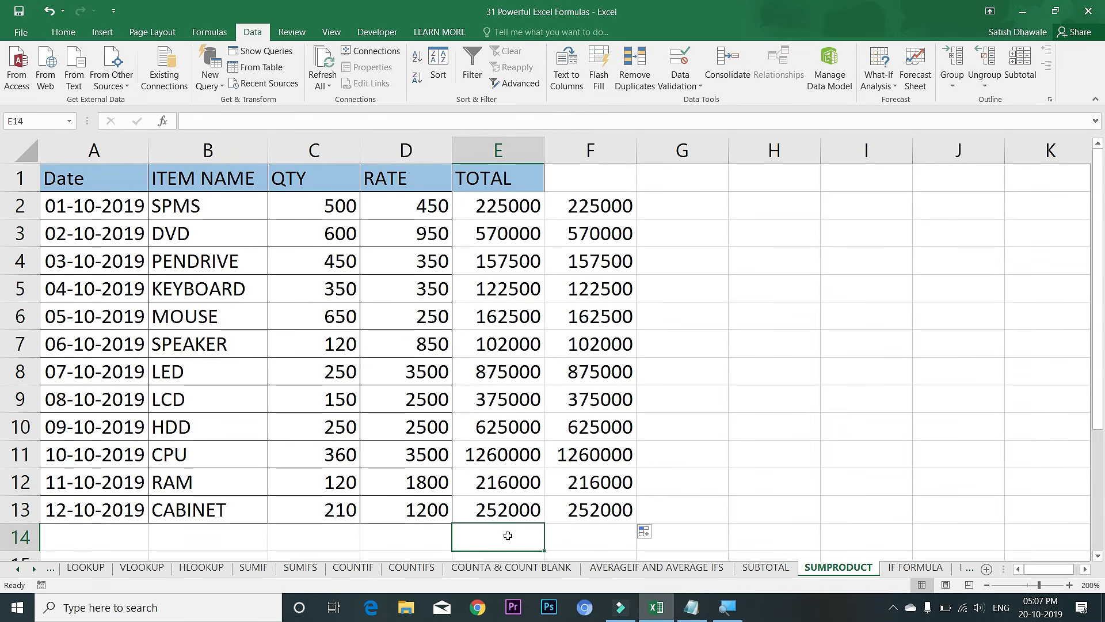
{"action": "key", "text": "alt+equal"}
{"action": "key", "text": "Return"}
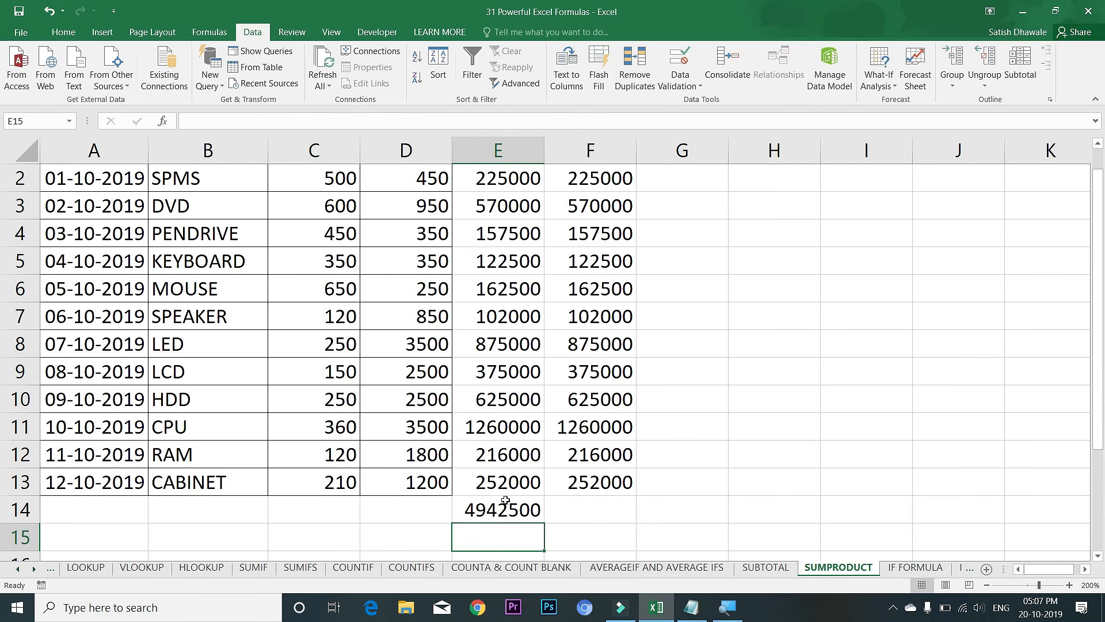
{"action": "scroll", "coordinate": [521, 444], "scroll_direction": "up", "scroll_amount": 1}
- Enter the formula =SUMPRODUCT(C2:C13,D2:D13) in H2 to get the grand total without helper columns
{"action": "left_click_drag", "start_coordinate": [536, 206], "coordinate": [625, 510]}
{"action": "left_click", "coordinate": [747, 205]}
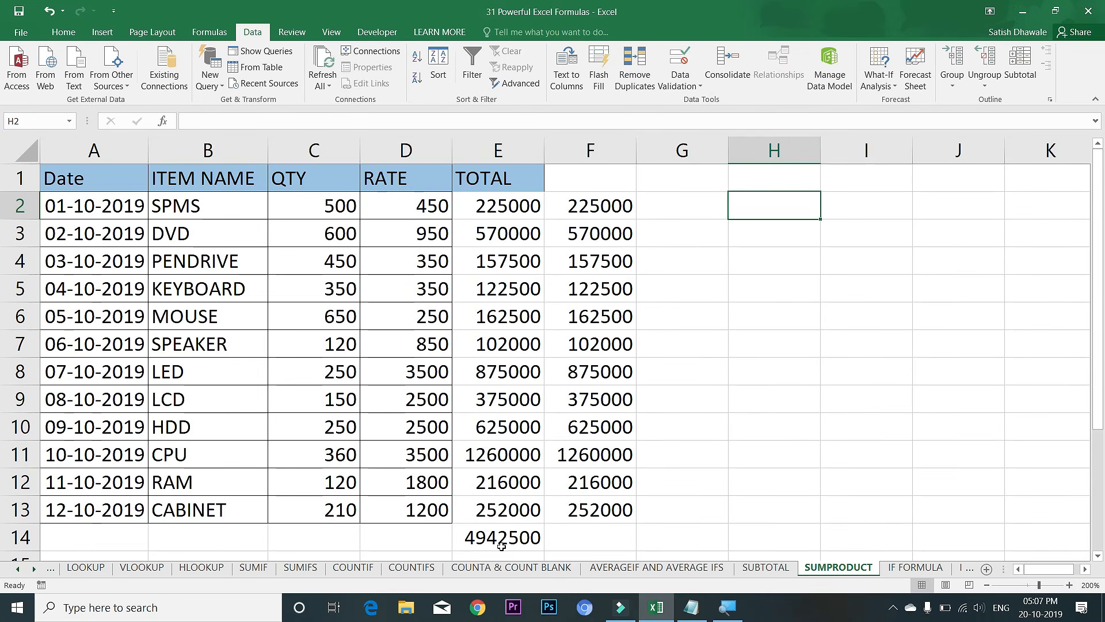
{"action": "type", "text": "=S"}
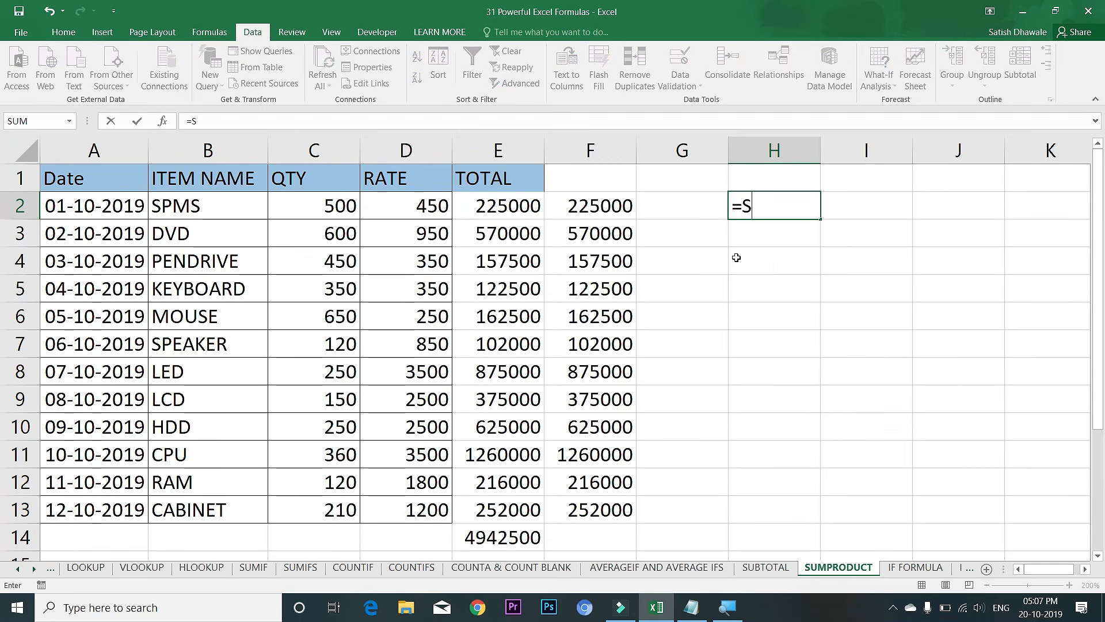
{"action": "type", "text": "UMPRO"}
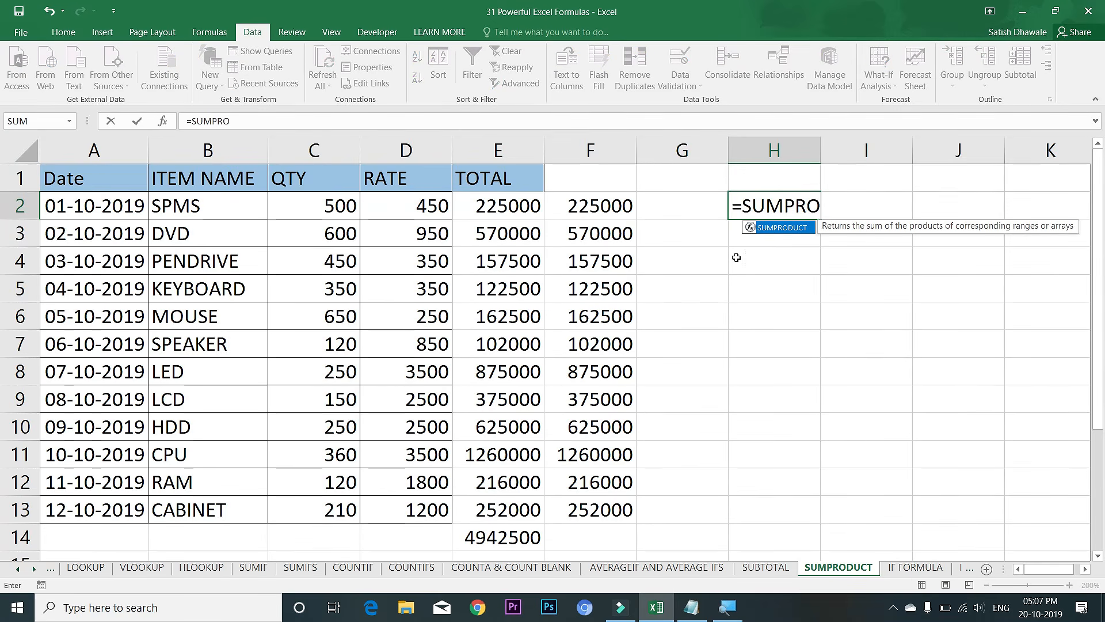
{"action": "type", "text": "MPRO"}
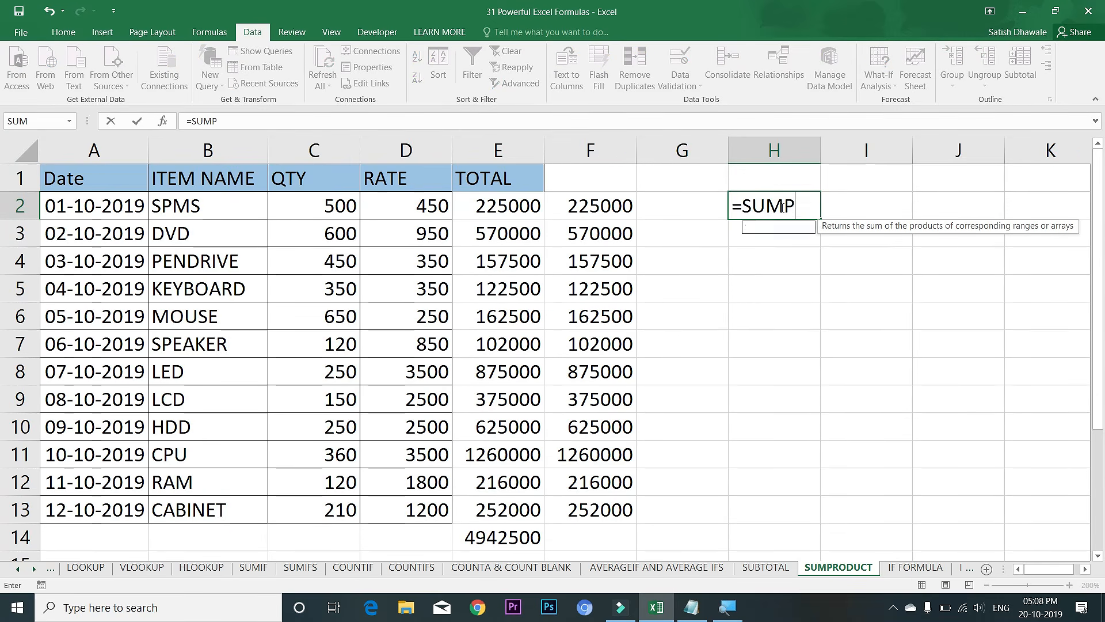
{"action": "key", "text": "Tab"}
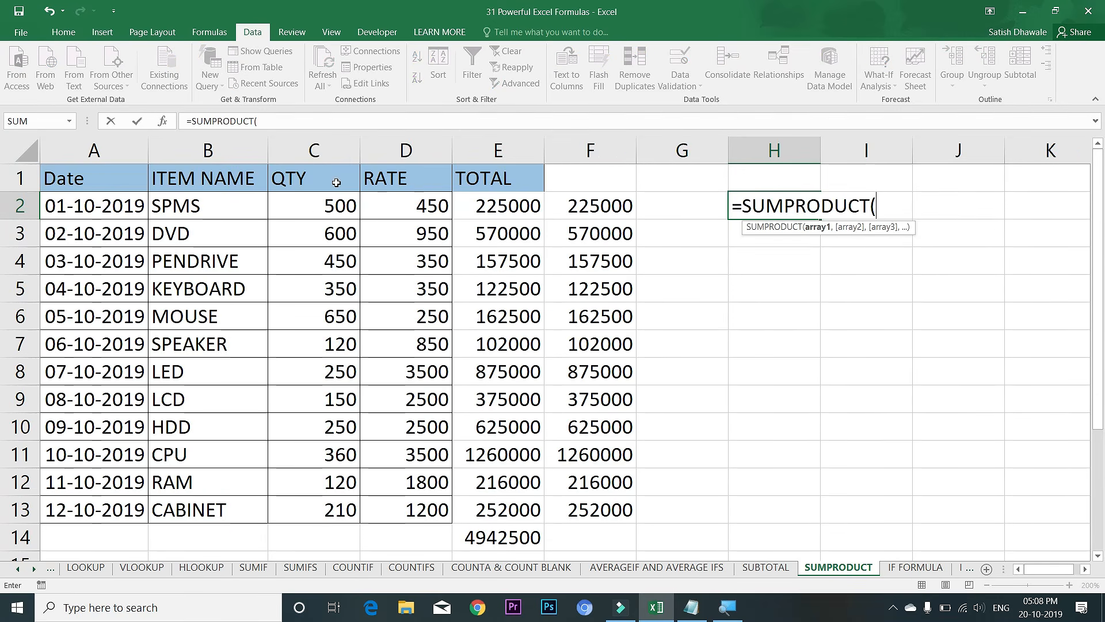
{"action": "left_click_drag", "start_coordinate": [321, 218], "coordinate": [337, 503]}
{"action": "type", "text": ","}
{"action": "left_click_drag", "start_coordinate": [407, 207], "coordinate": [423, 509]}
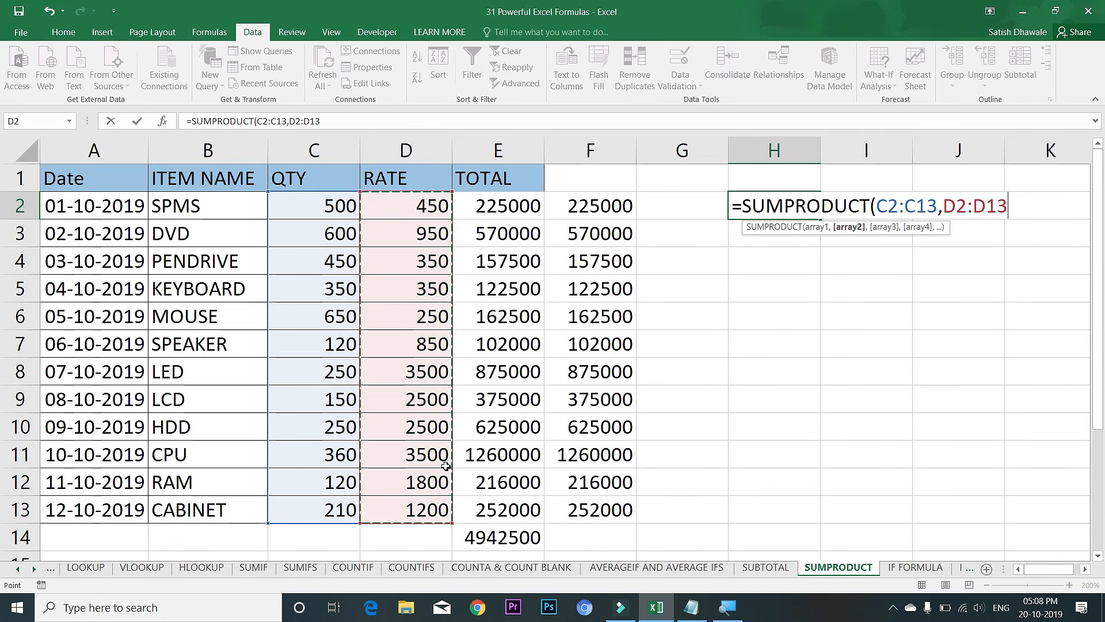
{"action": "key", "text": "Return"}
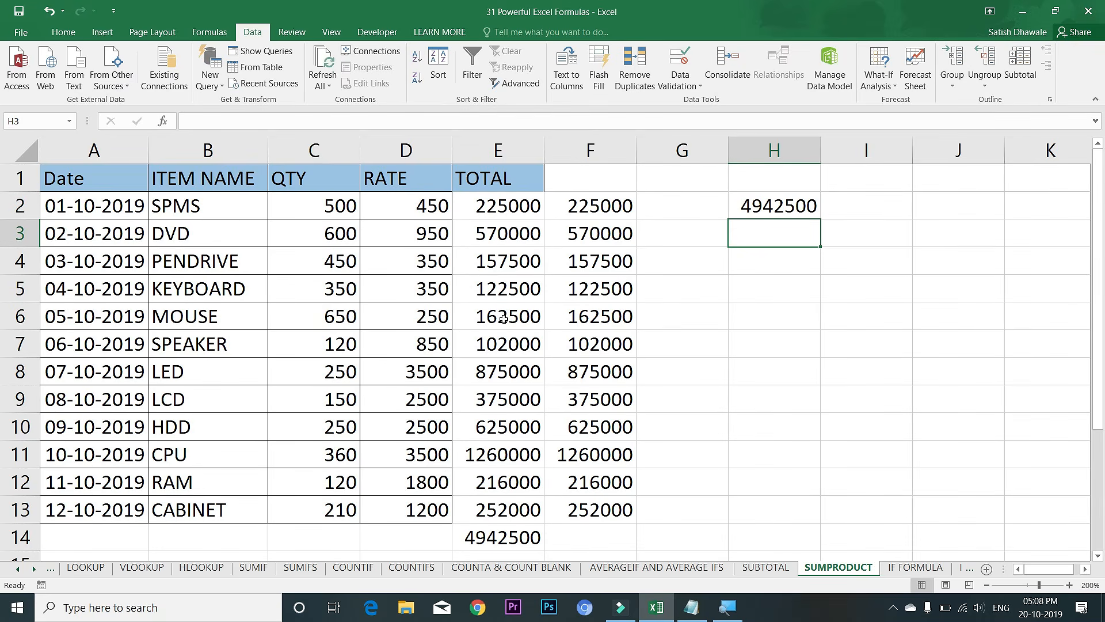
- Change the second array in H2's SUMPRODUCT formula to D2:D14 to test arrays of unequal length
{"action": "left_click_drag", "start_coordinate": [519, 205], "coordinate": [604, 509]}
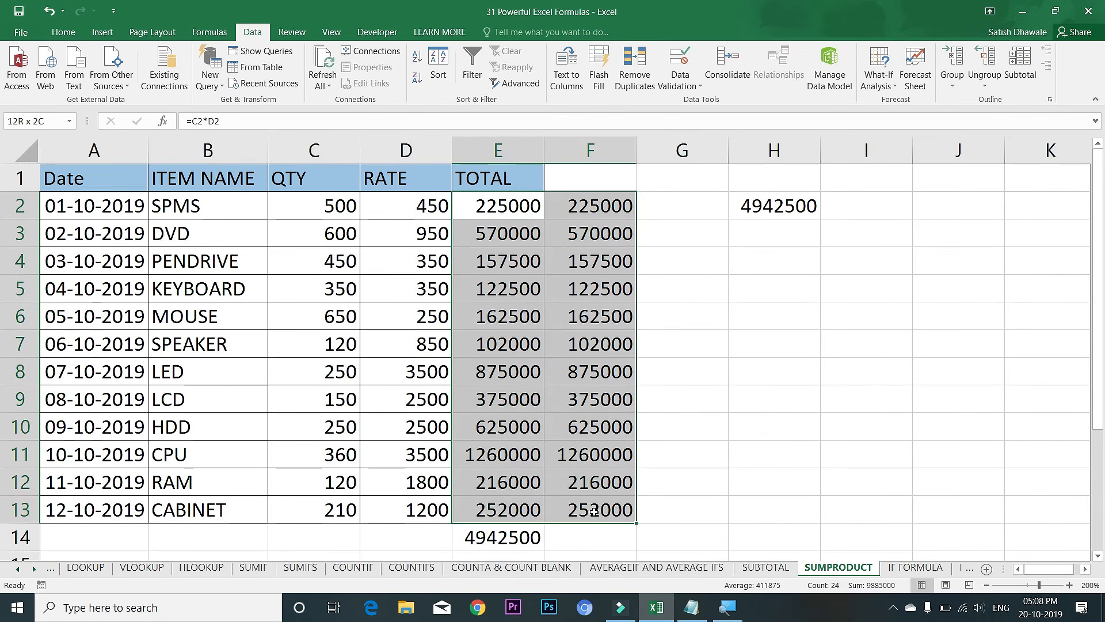
{"action": "left_click", "coordinate": [741, 206]}
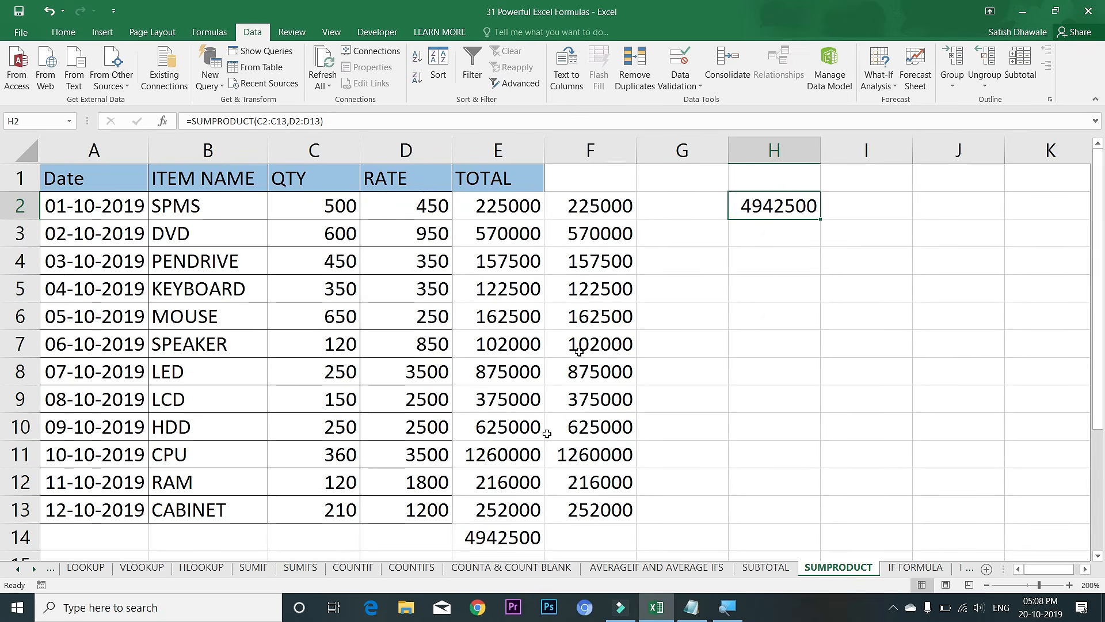
{"action": "left_click", "coordinate": [518, 530]}
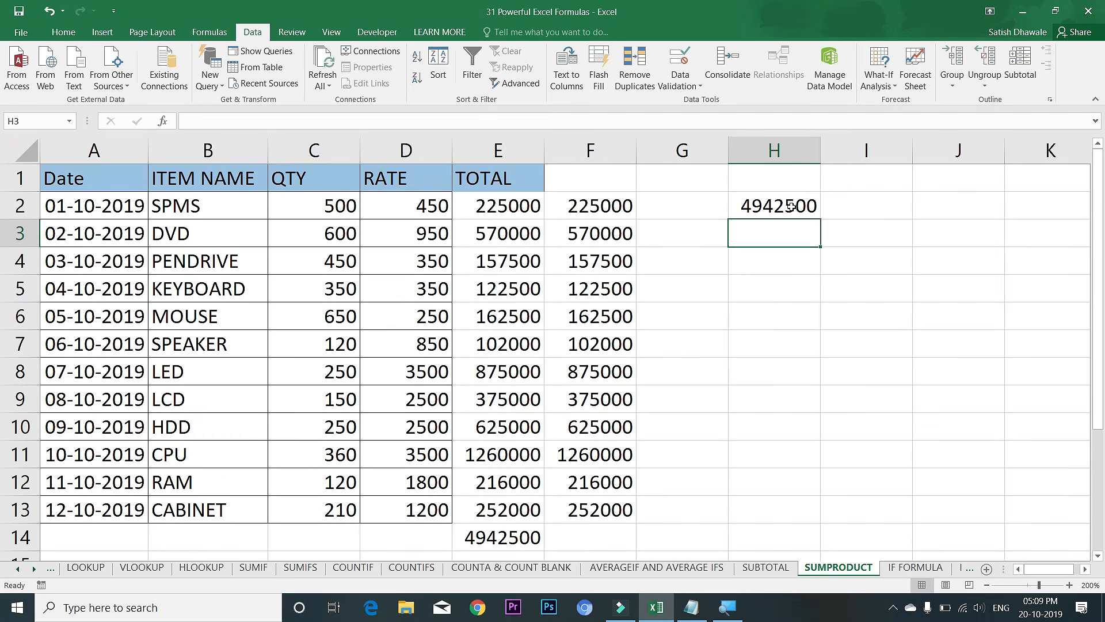
{"action": "double_click", "coordinate": [791, 206]}
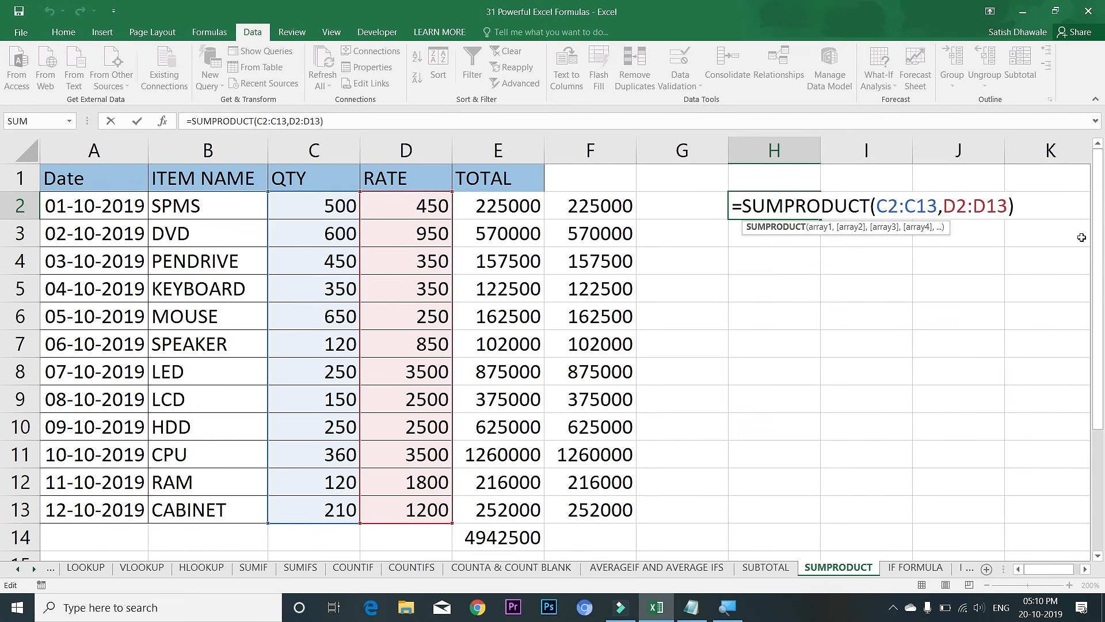
{"action": "left_click", "coordinate": [1006, 209]}
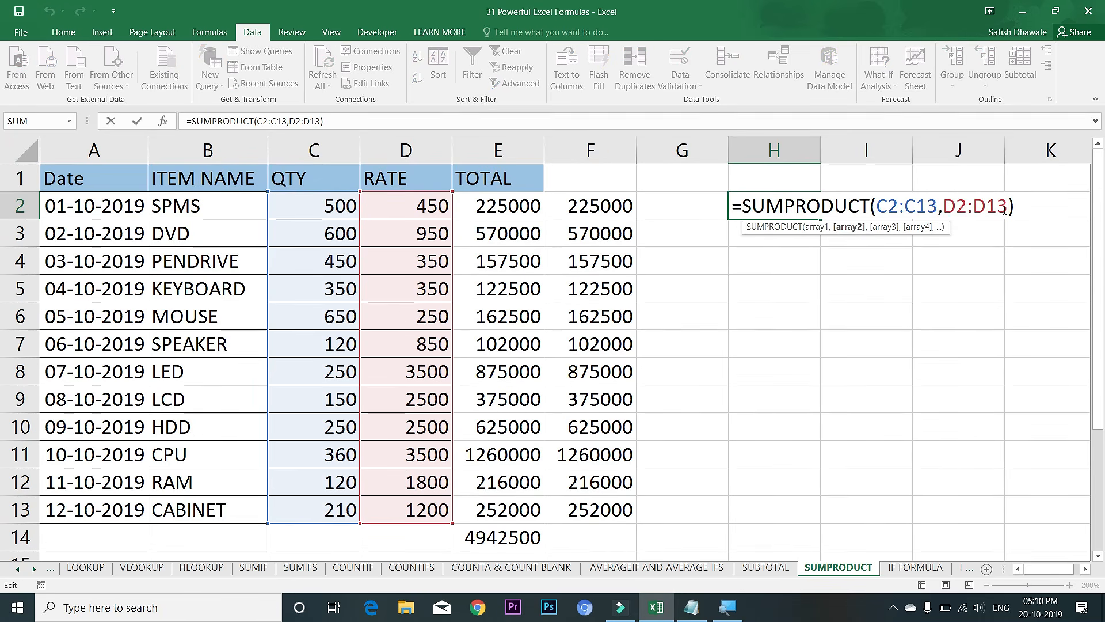
{"action": "key", "text": "BackSpace"}
{"action": "type", "text": "4"}
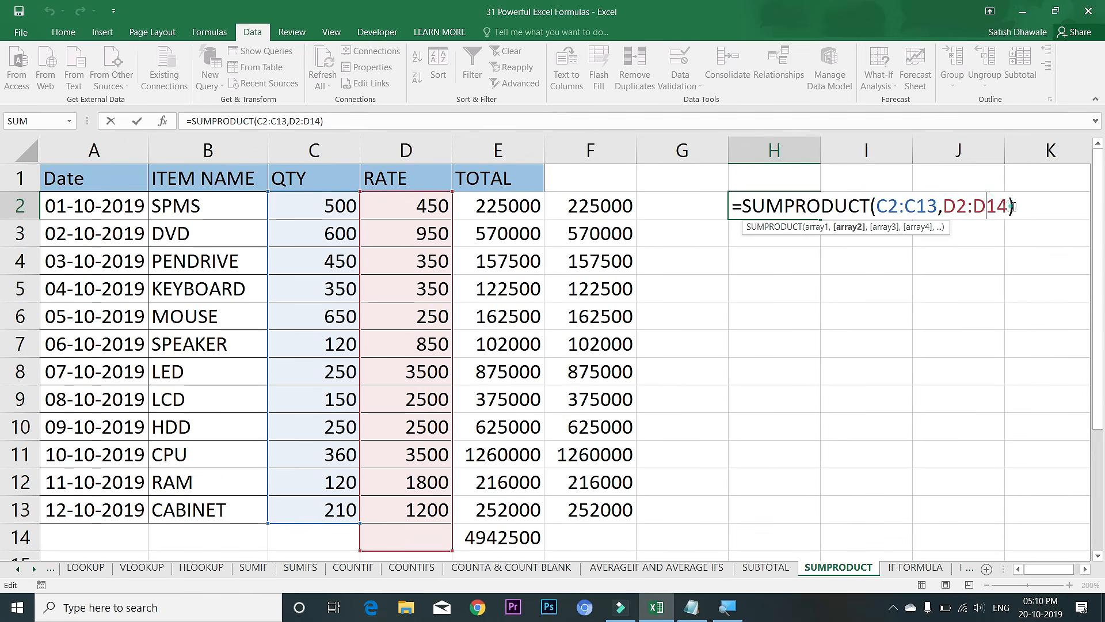
{"action": "left_click", "coordinate": [1025, 208]}
{"action": "key", "text": "Return"}
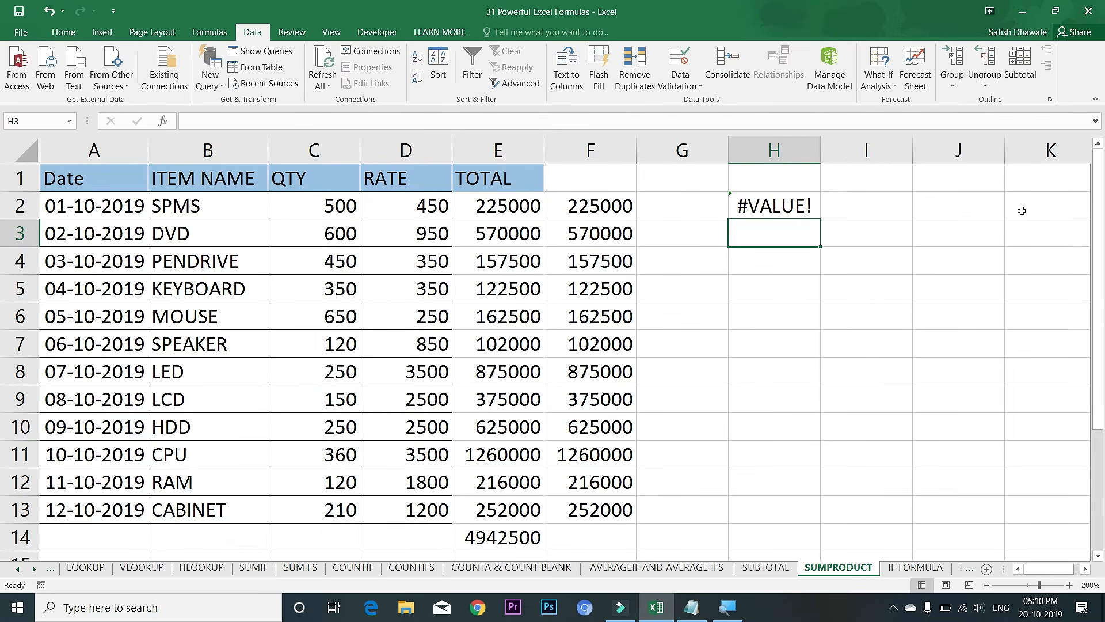
- Browse the sheets from IF FORMULA through PMT,IPMT,PPMT,PV,FV to preview the remaining formula topics
{"action": "left_click", "coordinate": [930, 567]}
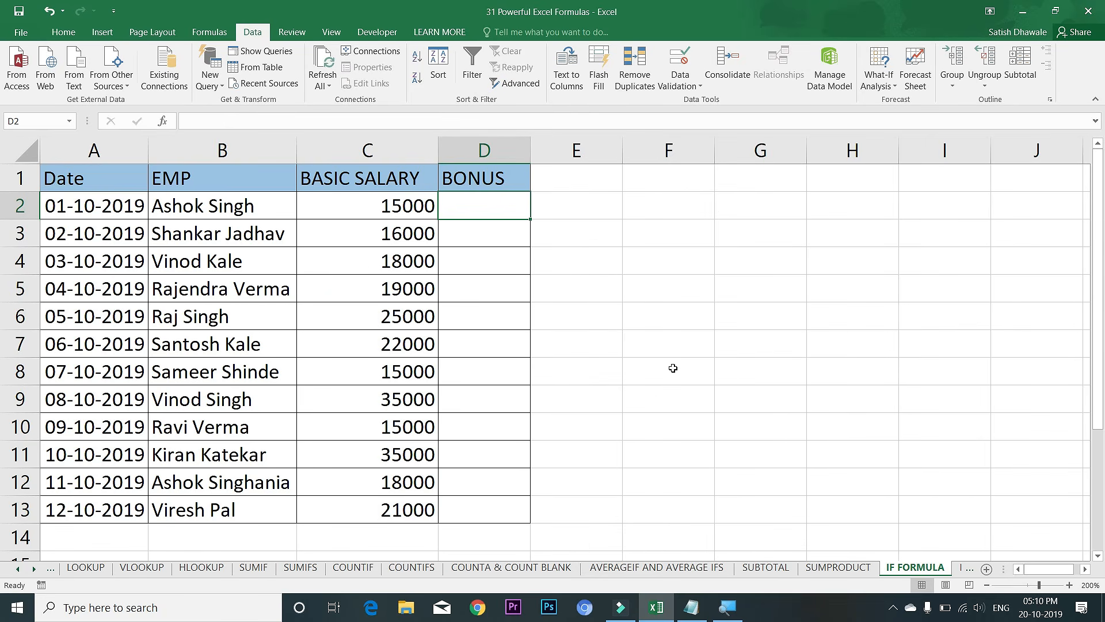
{"action": "key", "text": "ctrl+Page_Down"}
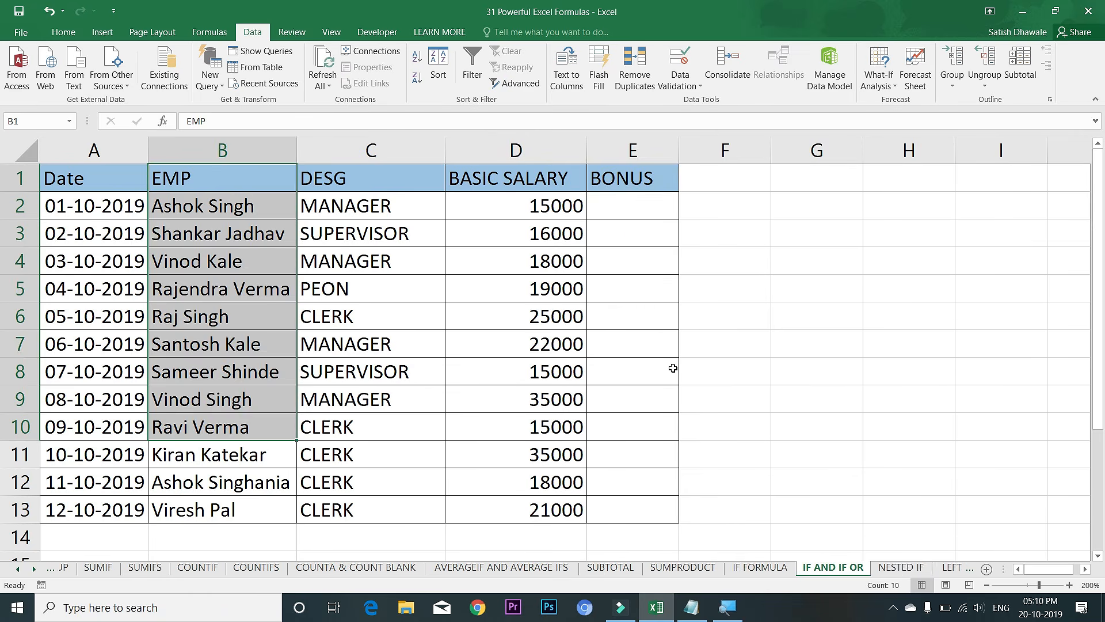
{"action": "key", "text": "ctrl+Page_Down"}
{"action": "key", "text": "ctrl+Page_Down"}
{"action": "key", "text": "ctrl+Page_Down"}
{"action": "key", "text": "ctrl+Page_Down"}
{"action": "key", "text": "ctrl+Page_Down"}
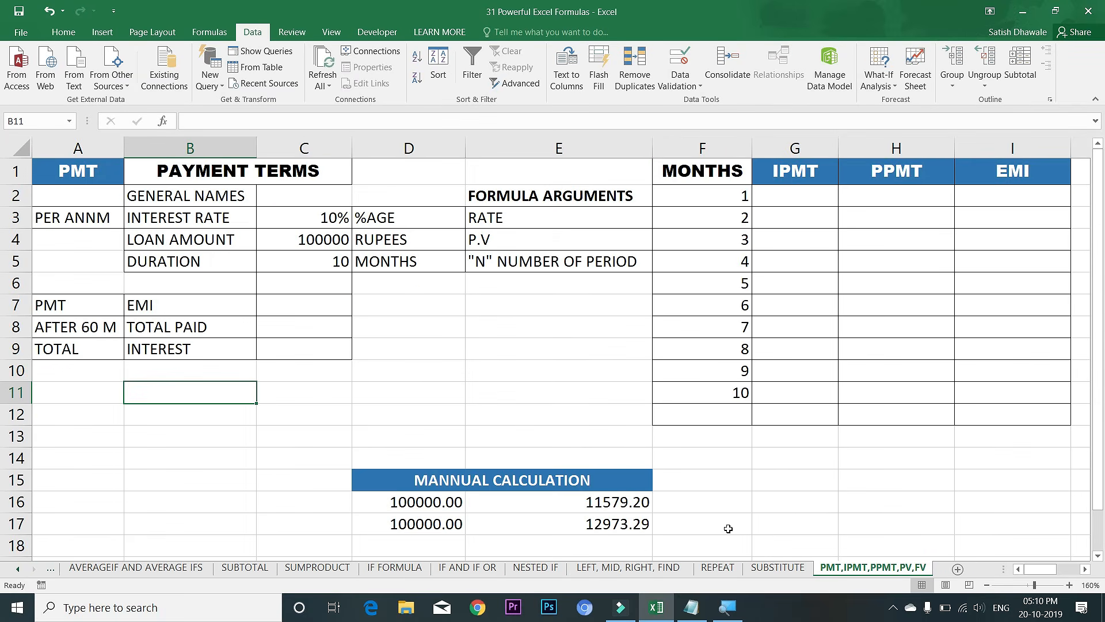
{"action": "left_click", "coordinate": [442, 569]}
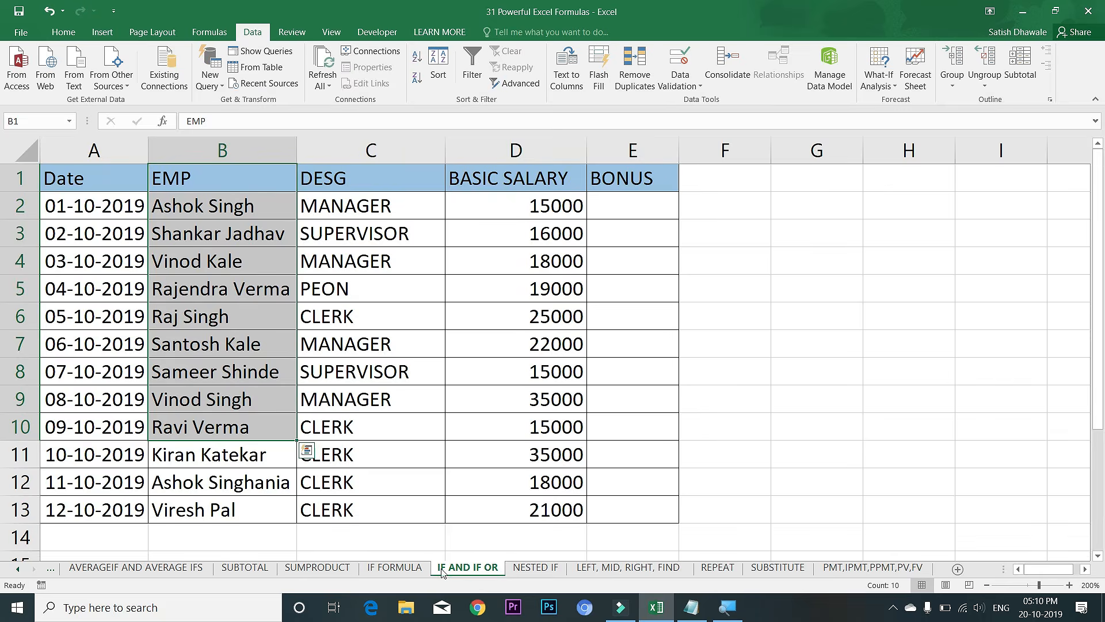
- Switch to the IF FORMULA sheet and enter 20000 in G2
{"action": "left_click", "coordinate": [394, 568]}
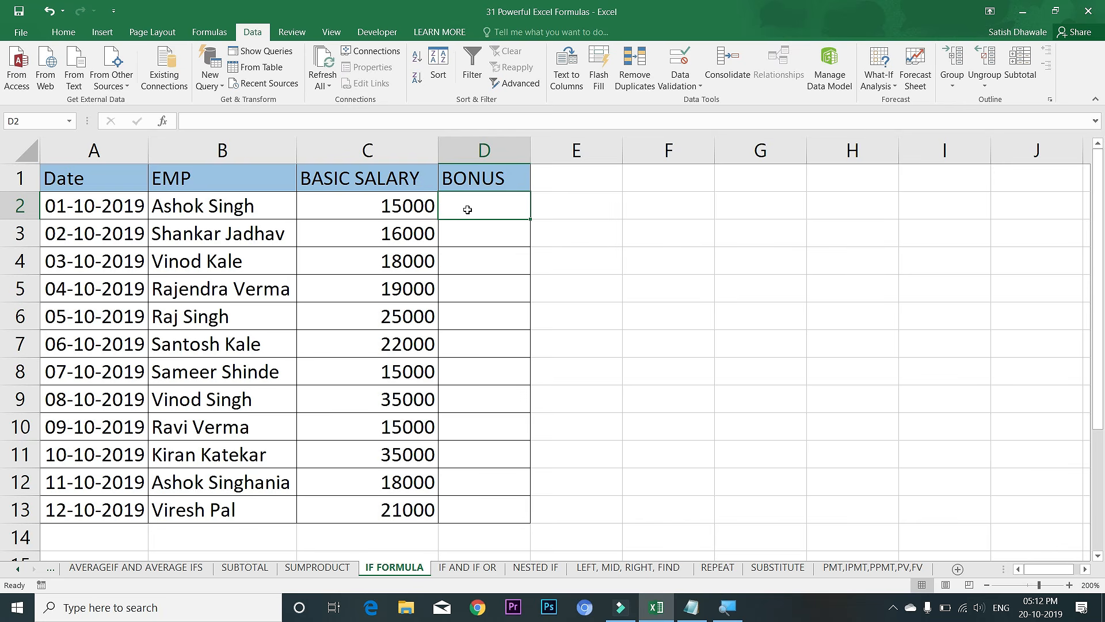
{"action": "left_click", "coordinate": [732, 211]}
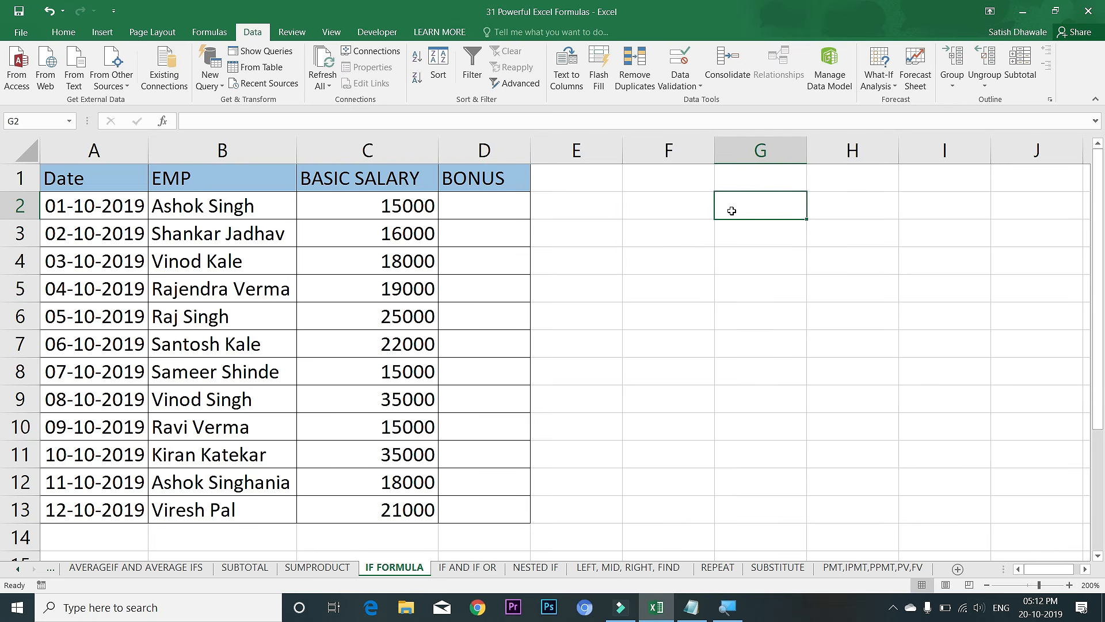
{"action": "type", "text": "20000"}
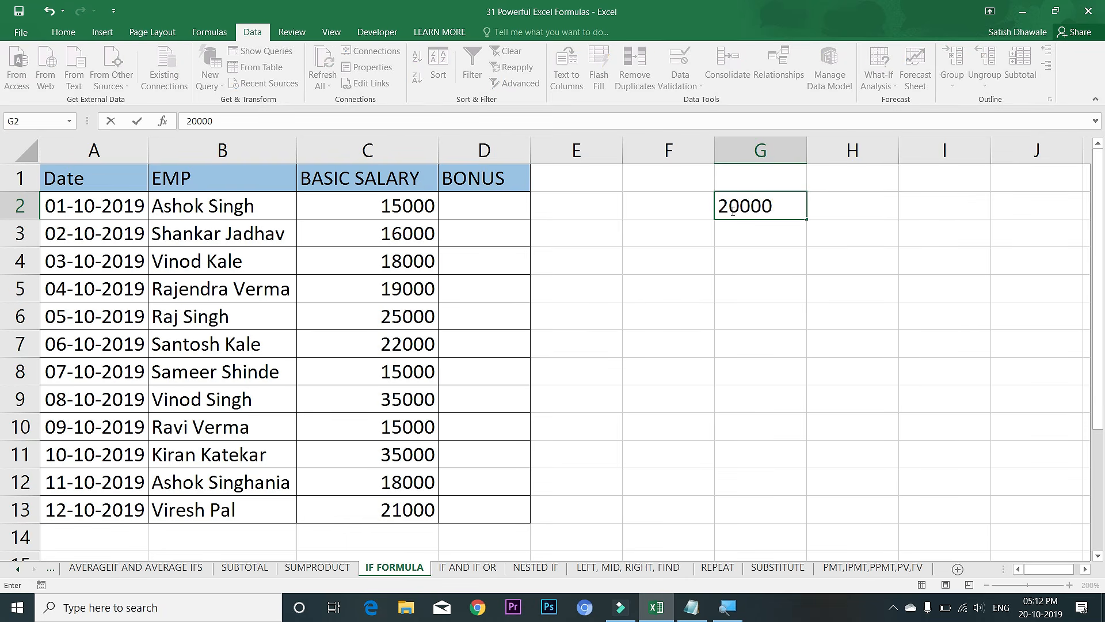
{"action": "key", "text": "Return"}
{"action": "key", "text": "Up"}
{"action": "key", "text": "Up"}
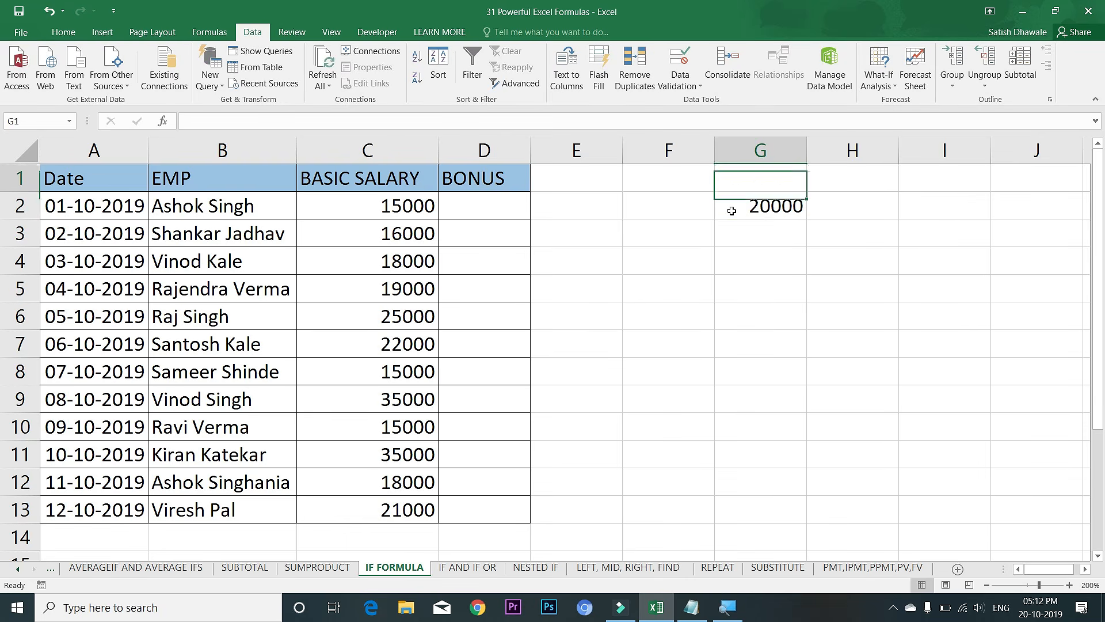
- Enter >= in G1 as the comparison label above the 20000 salary criterion
{"action": "type", "text": ">="}
{"action": "key", "text": "Return"}
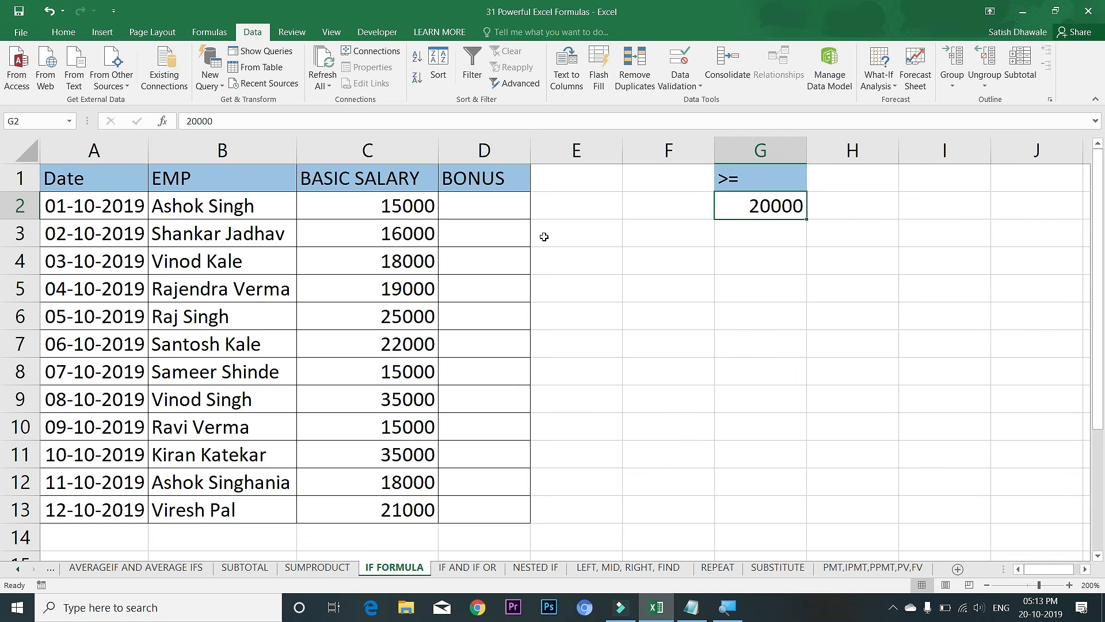
- Enter the formula =IF(C2>=20000,"YES","NO") in D2 and fill it down the BONUS column to D13
{"action": "left_click", "coordinate": [461, 202]}
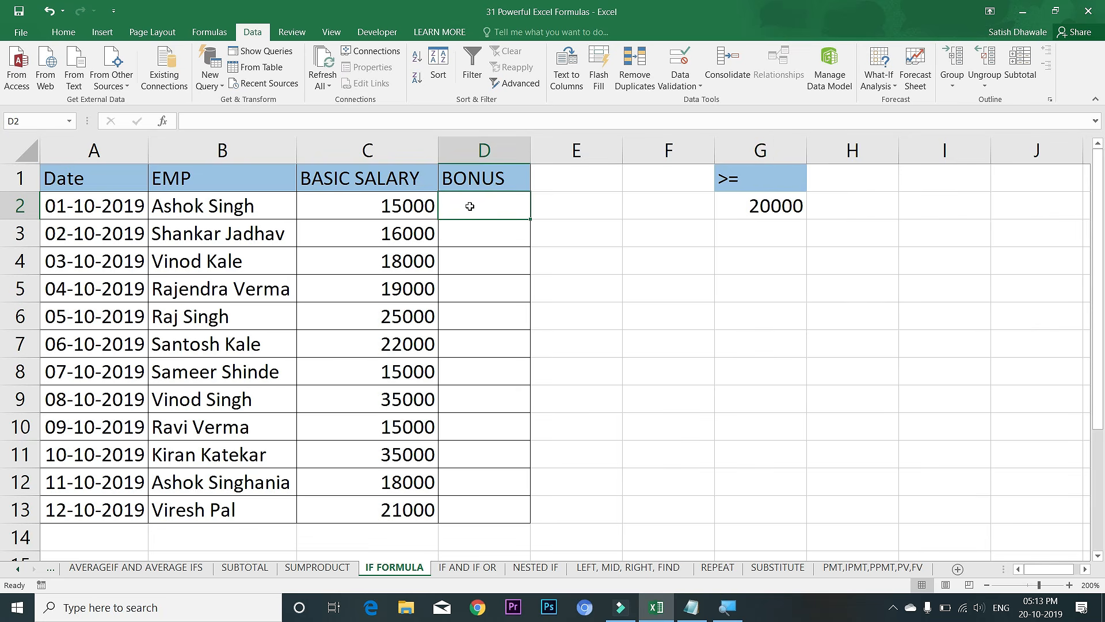
{"action": "type", "text": "=IF"}
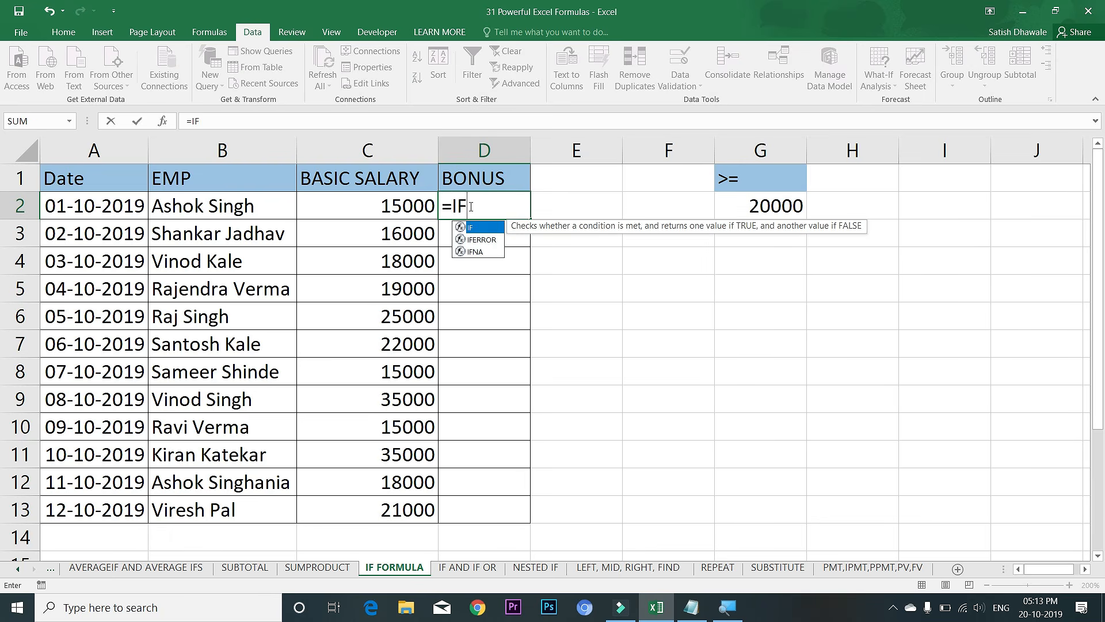
{"action": "type", "text": "("}
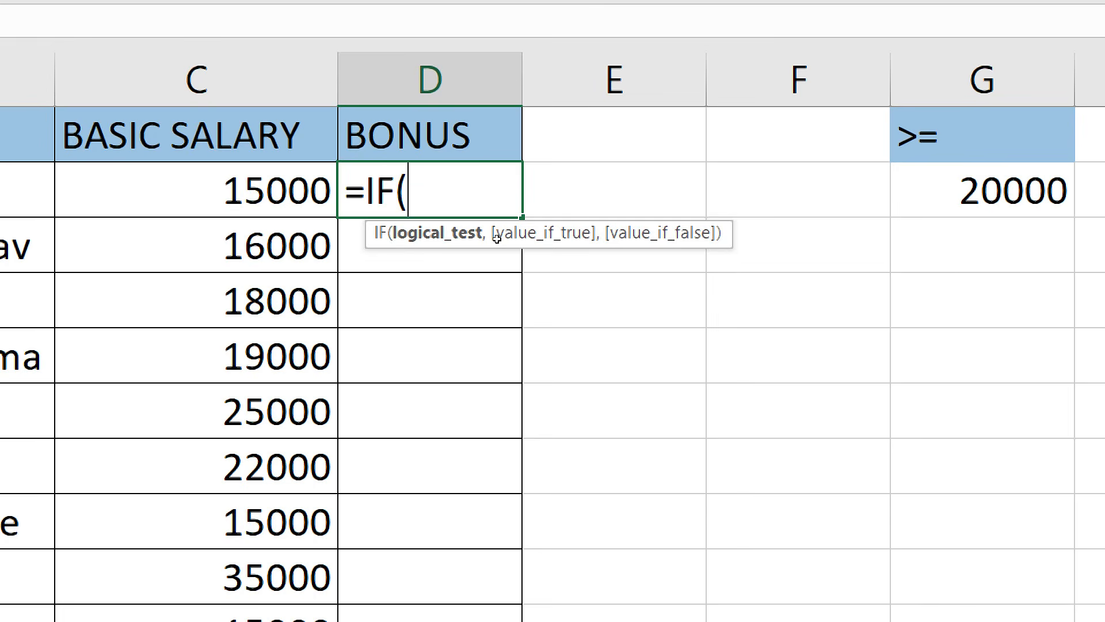
{"action": "type", "text": "C2"}
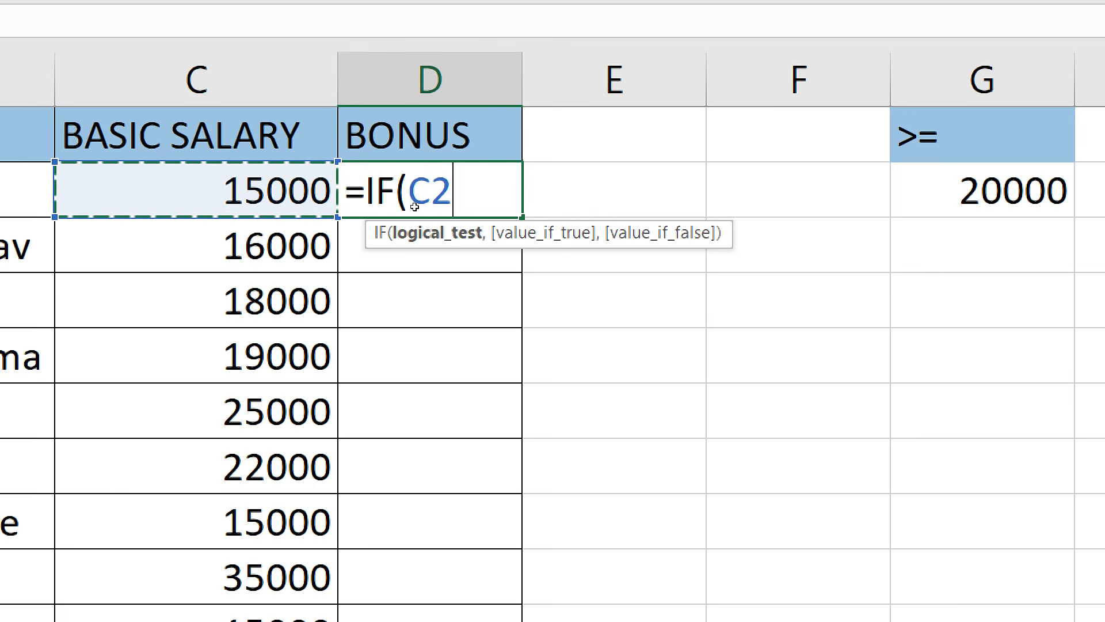
{"action": "type", "text": ">"}
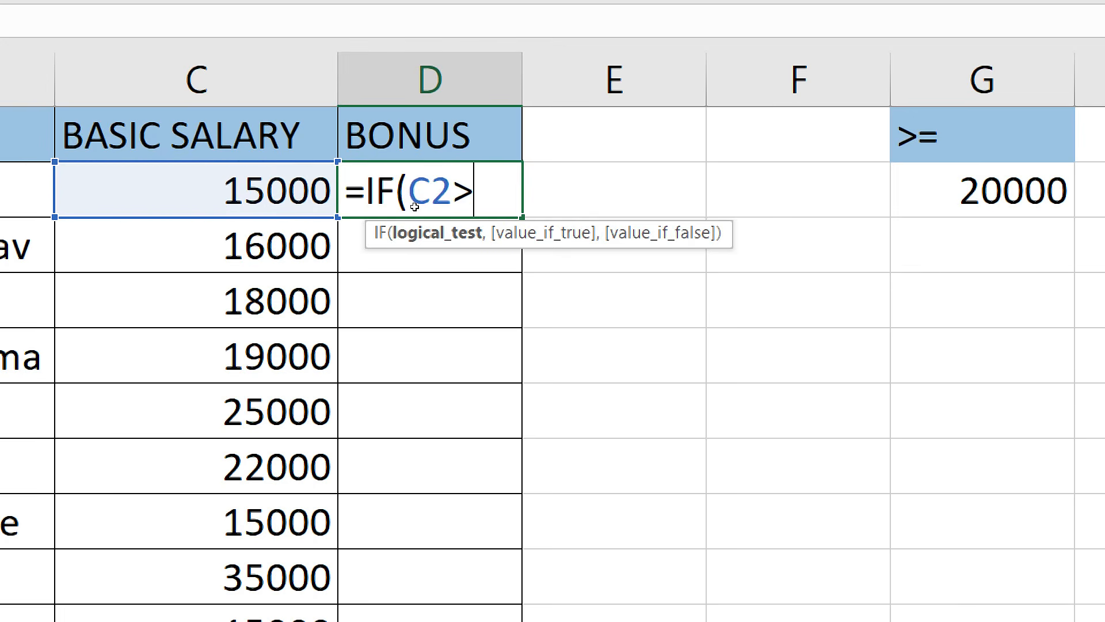
{"action": "type", "text": "="}
{"action": "type", "text": "2"}
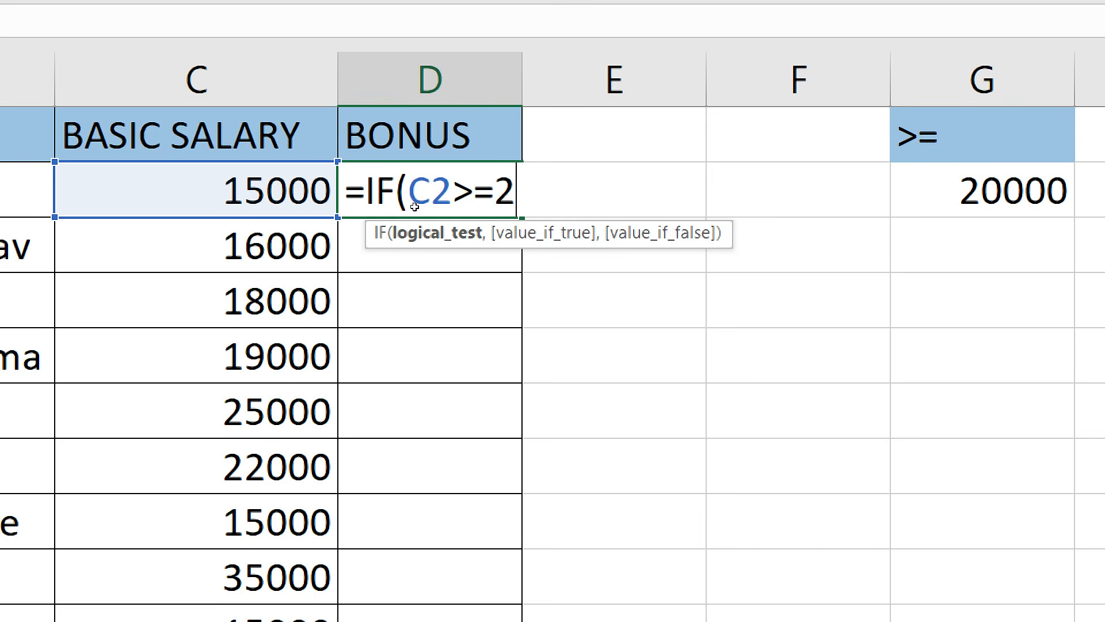
{"action": "type", "text": "0000,"}
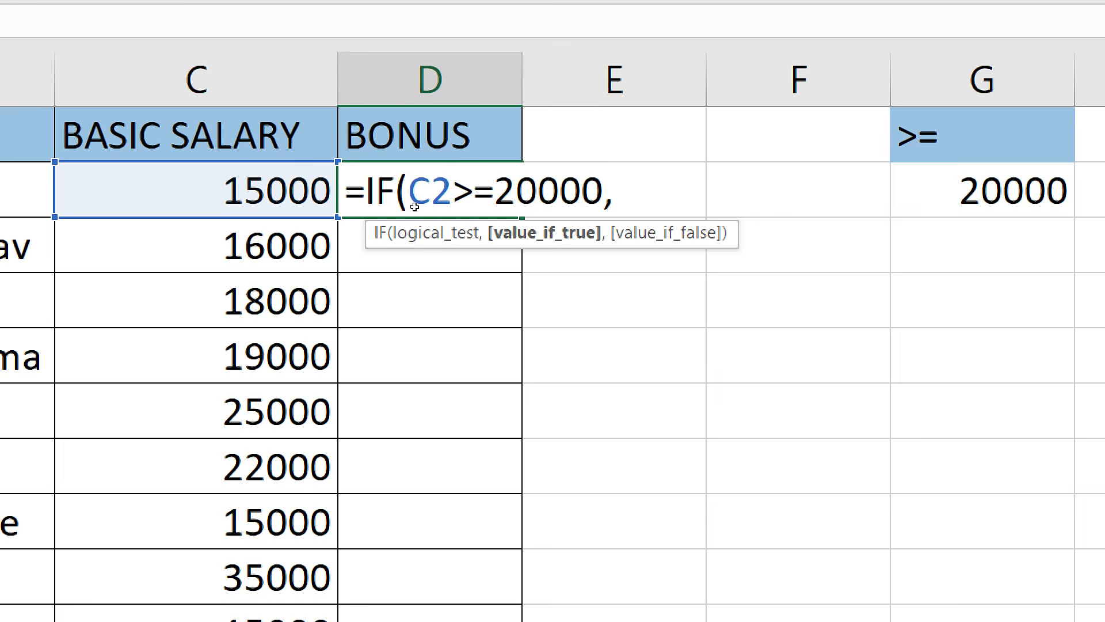
{"action": "type", "text": "\"YE"}
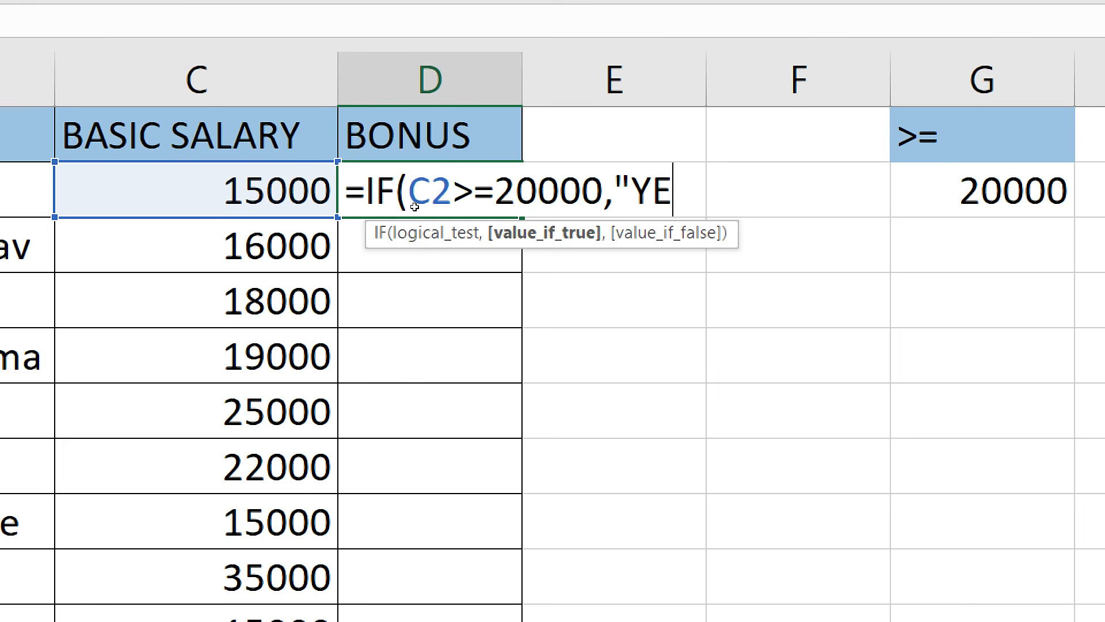
{"action": "type", "text": "S\""}
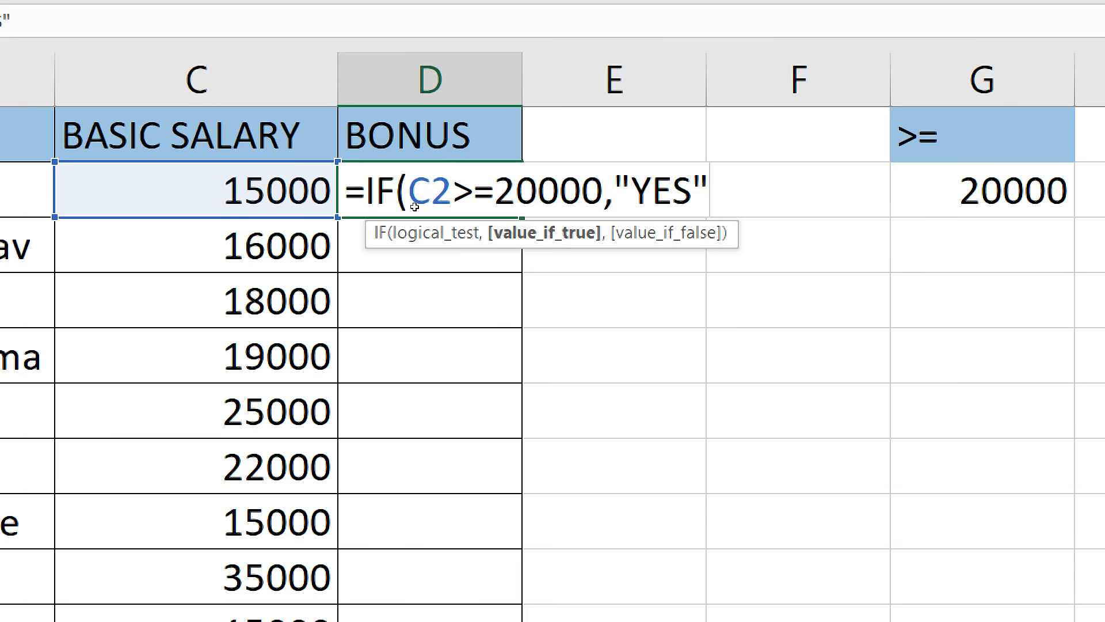
{"action": "type", "text": ","}
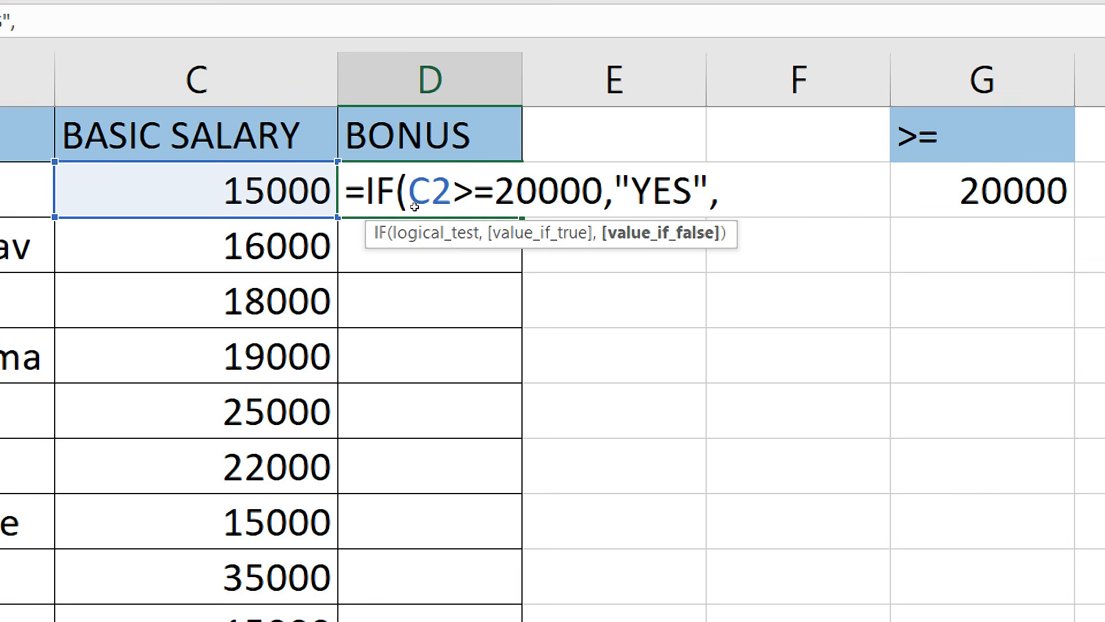
{"action": "type", "text": "\"NO"}
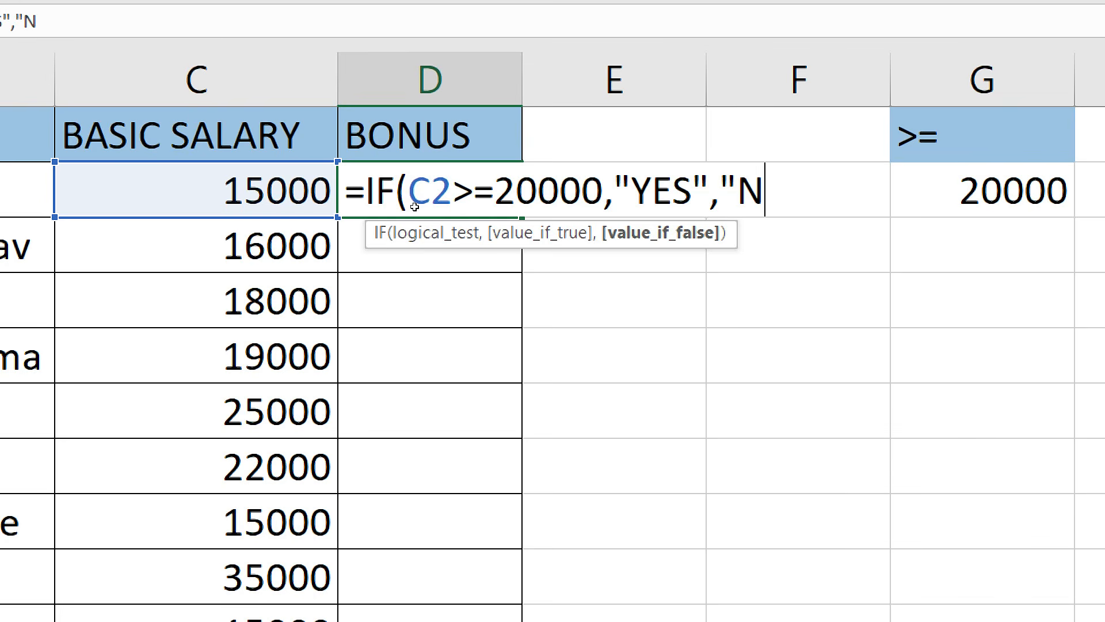
{"action": "type", "text": "\""}
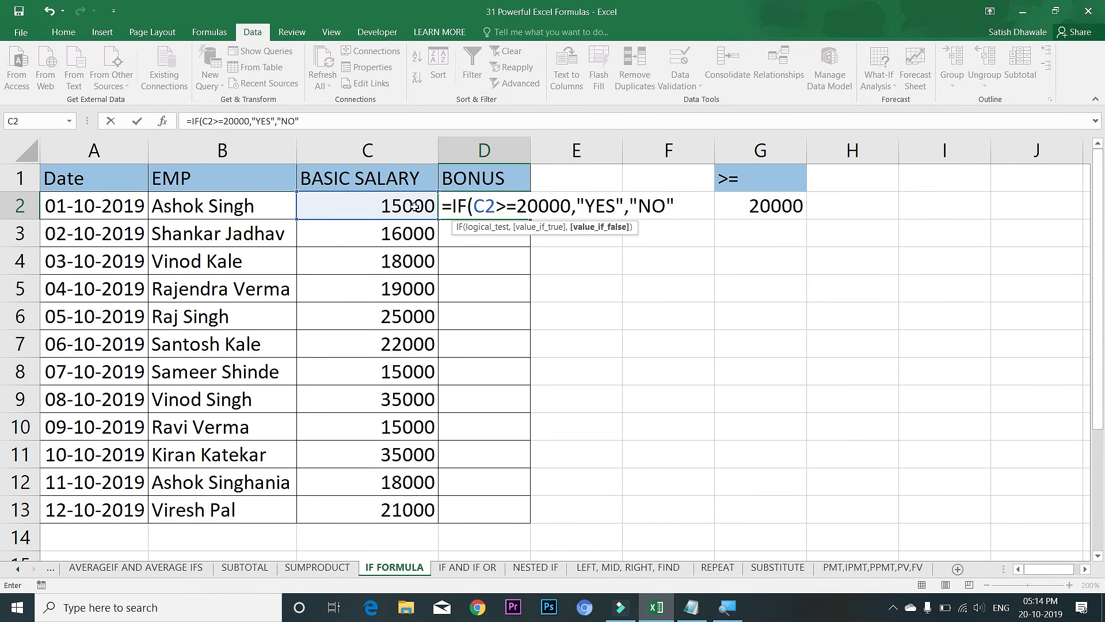
{"action": "key", "text": "Return"}
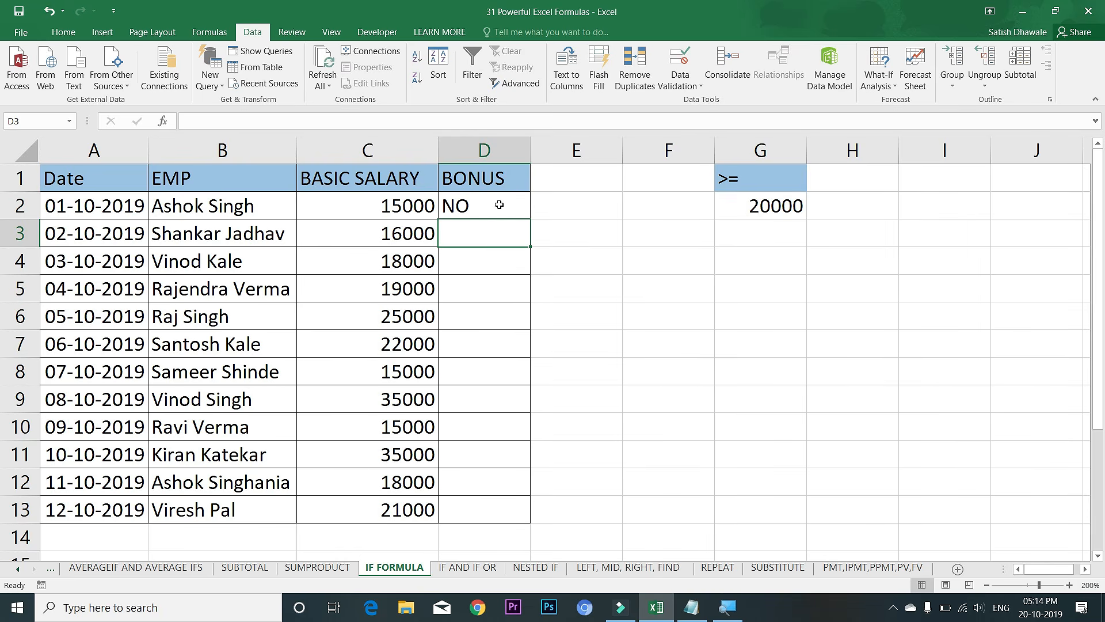
{"action": "left_click", "coordinate": [499, 205]}
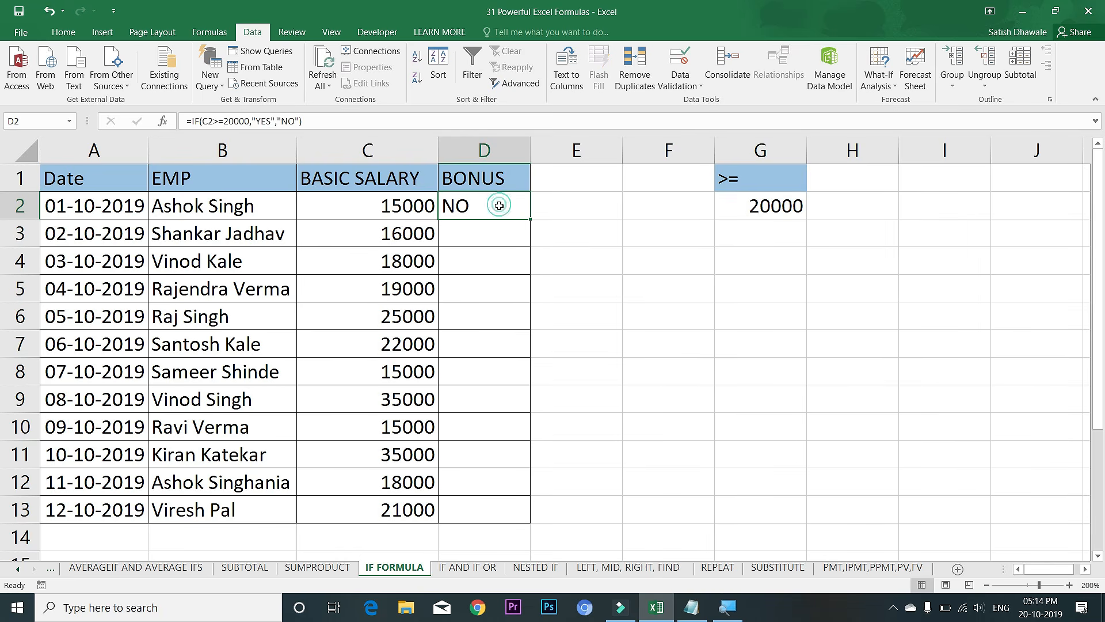
{"action": "double_click", "coordinate": [530, 217]}
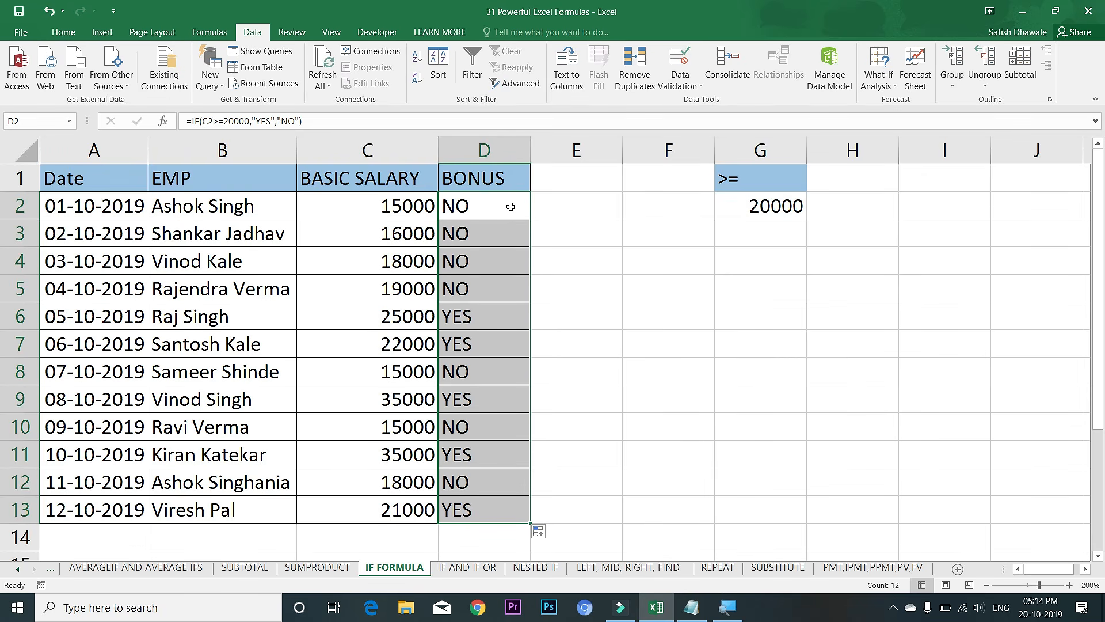
- Change the comparison in D2's IF formula to C2<20000 and refill the BONUS column down to D13
{"action": "double_click", "coordinate": [511, 206]}
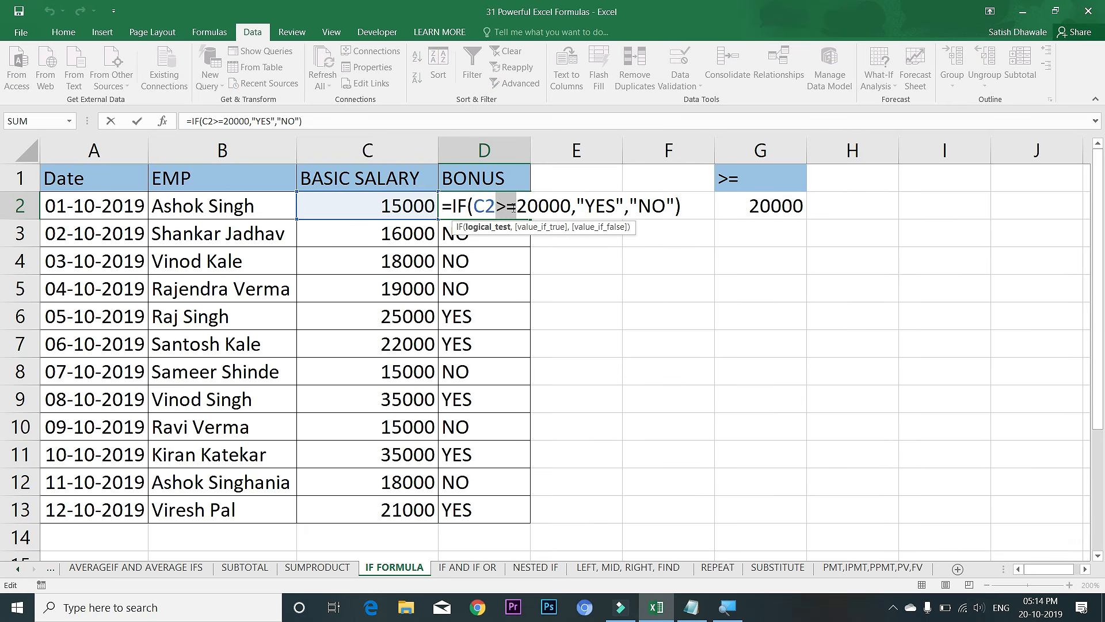
{"action": "type", "text": "<"}
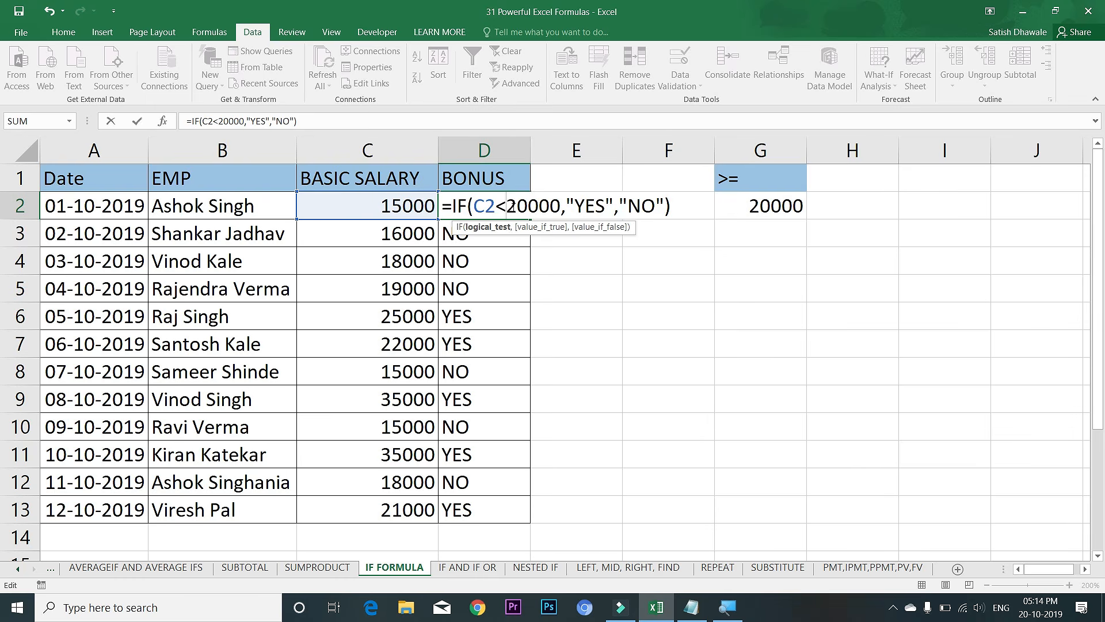
{"action": "key", "text": "Return"}
{"action": "left_click", "coordinate": [505, 213]}
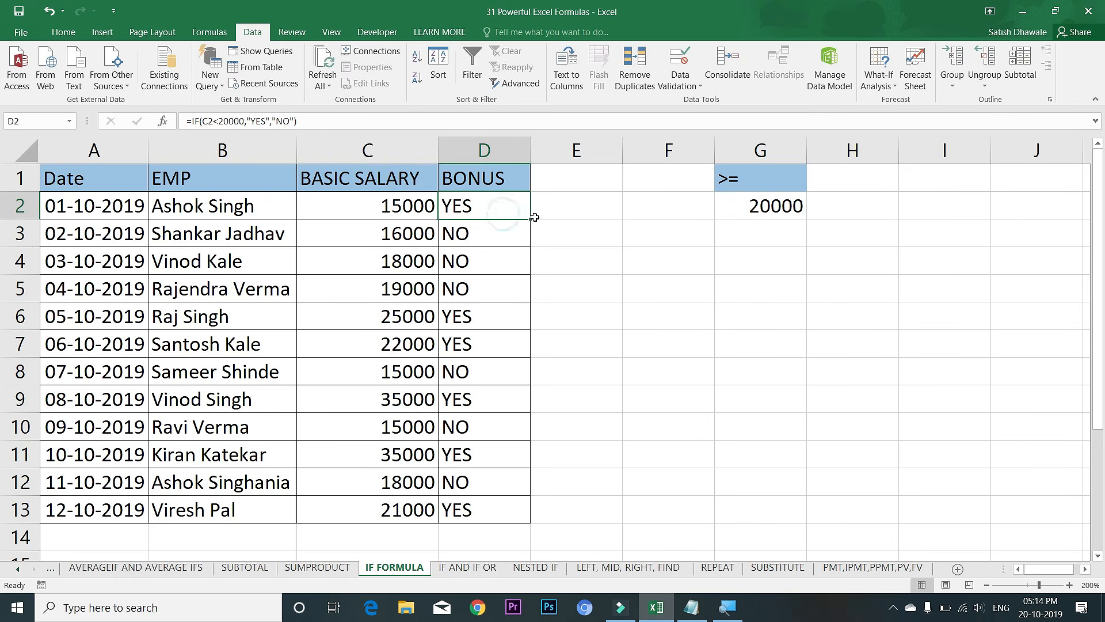
{"action": "double_click", "coordinate": [528, 220]}
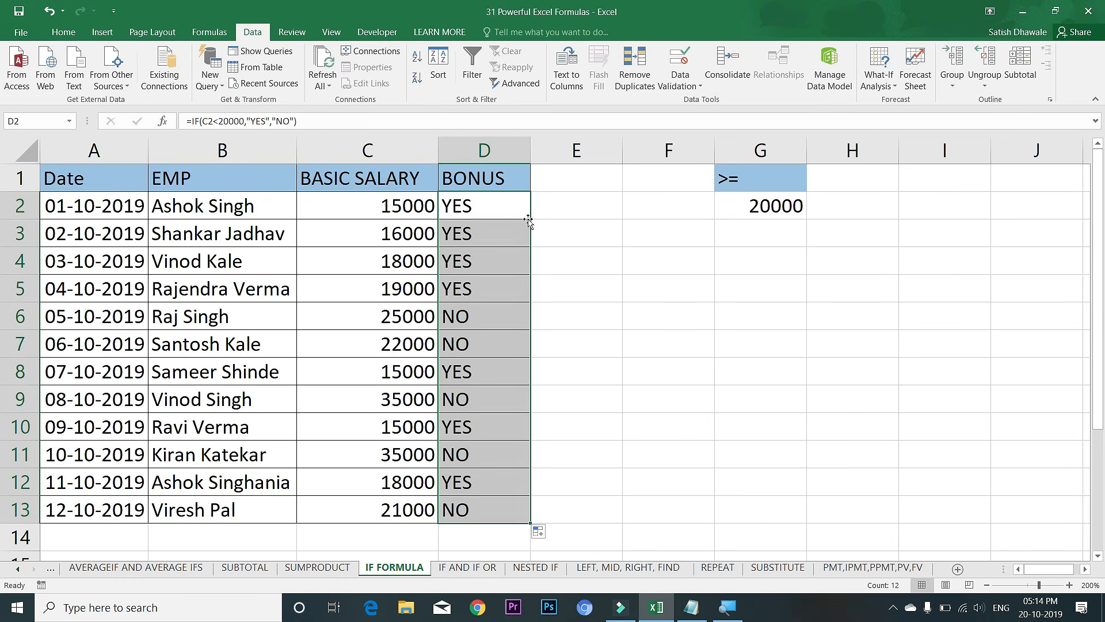
- Examine the logical test, the value if true and the value if false in D2's IF formula
{"action": "double_click", "coordinate": [502, 205]}
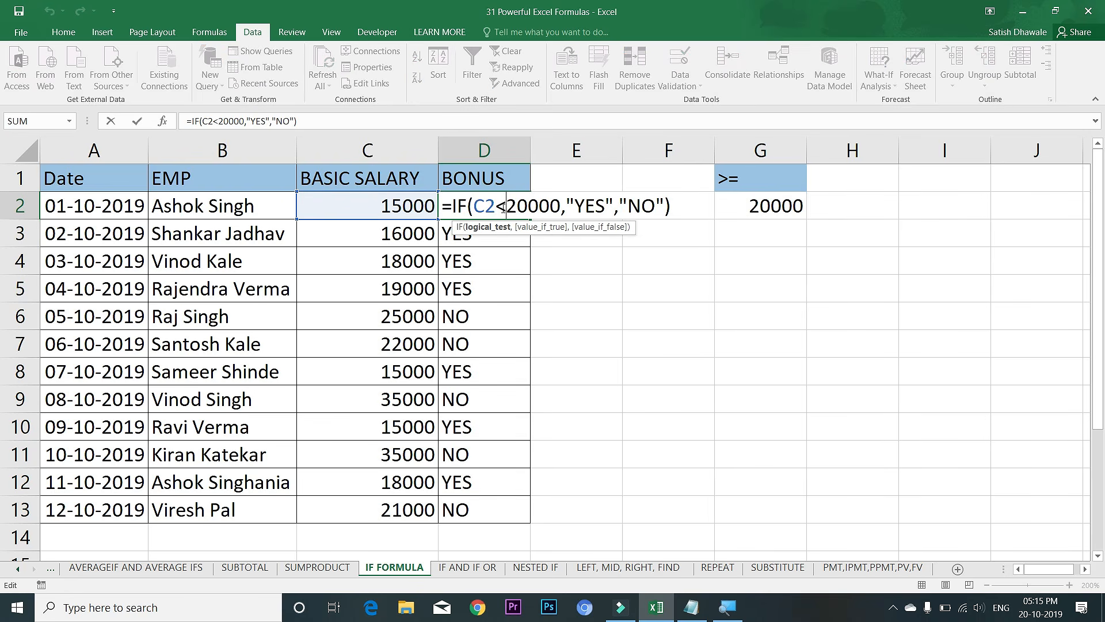
{"action": "left_click_drag", "start_coordinate": [562, 206], "coordinate": [457, 206]}
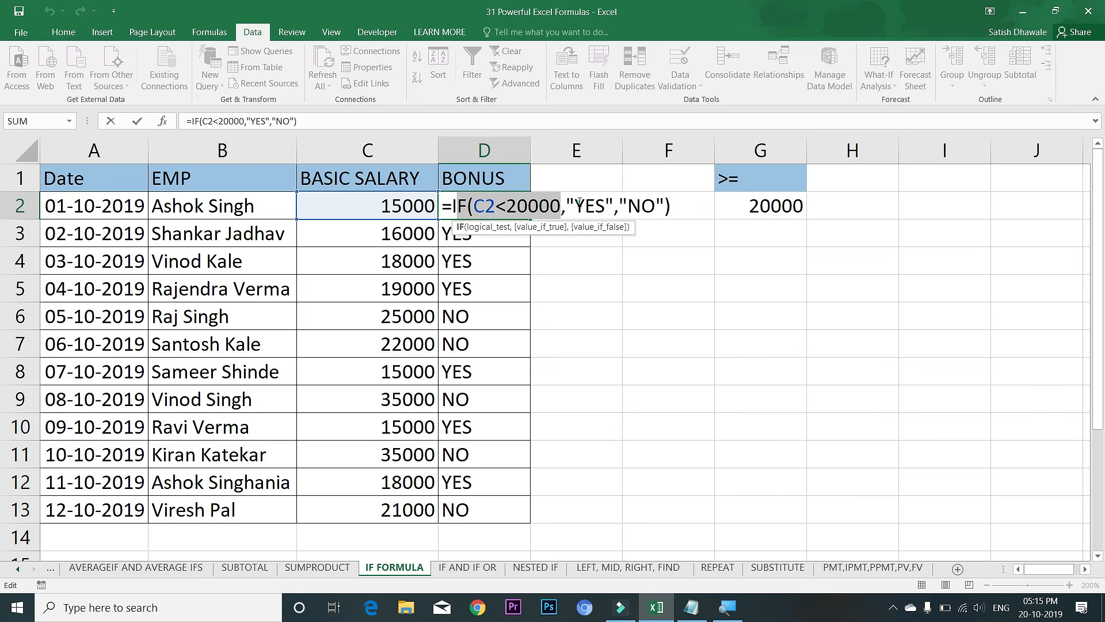
{"action": "double_click", "coordinate": [582, 206]}
{"action": "left_click_drag", "start_coordinate": [620, 206], "coordinate": [648, 206]}
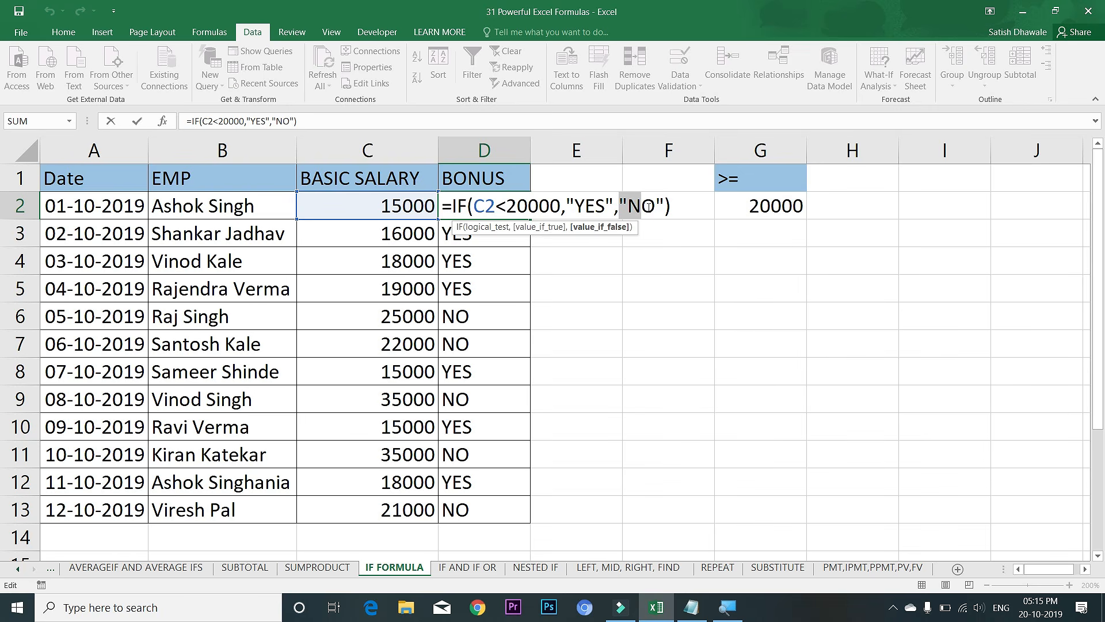
{"action": "key", "text": "Return"}
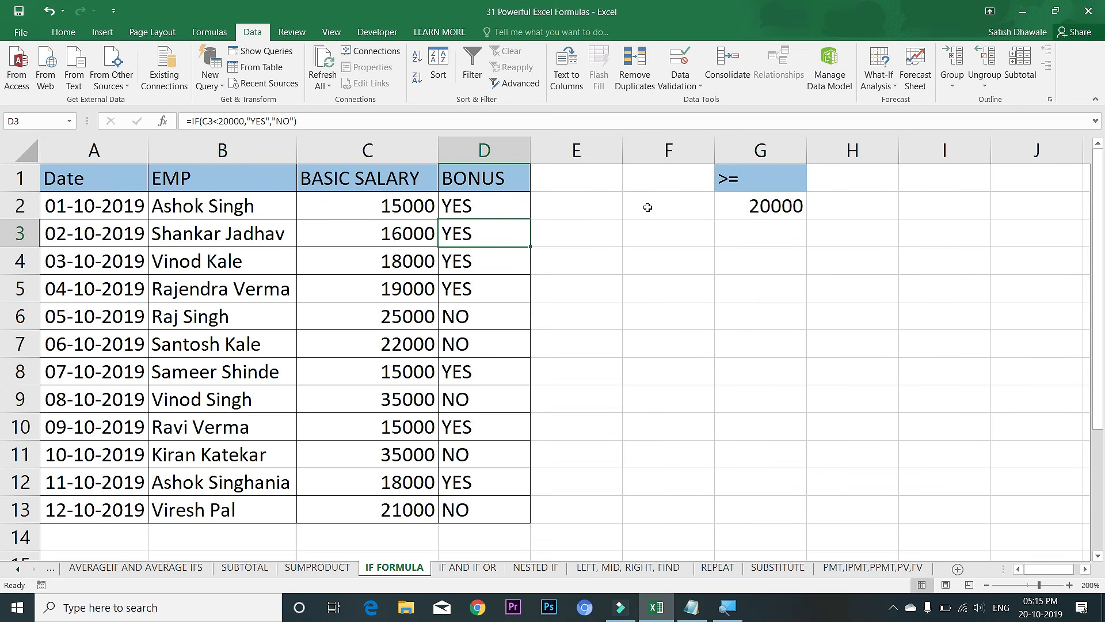
- On the IF AND IF OR sheet, enter DESG in G1 and MANAGER in G2, widening column G to fit
{"action": "left_click", "coordinate": [467, 567]}
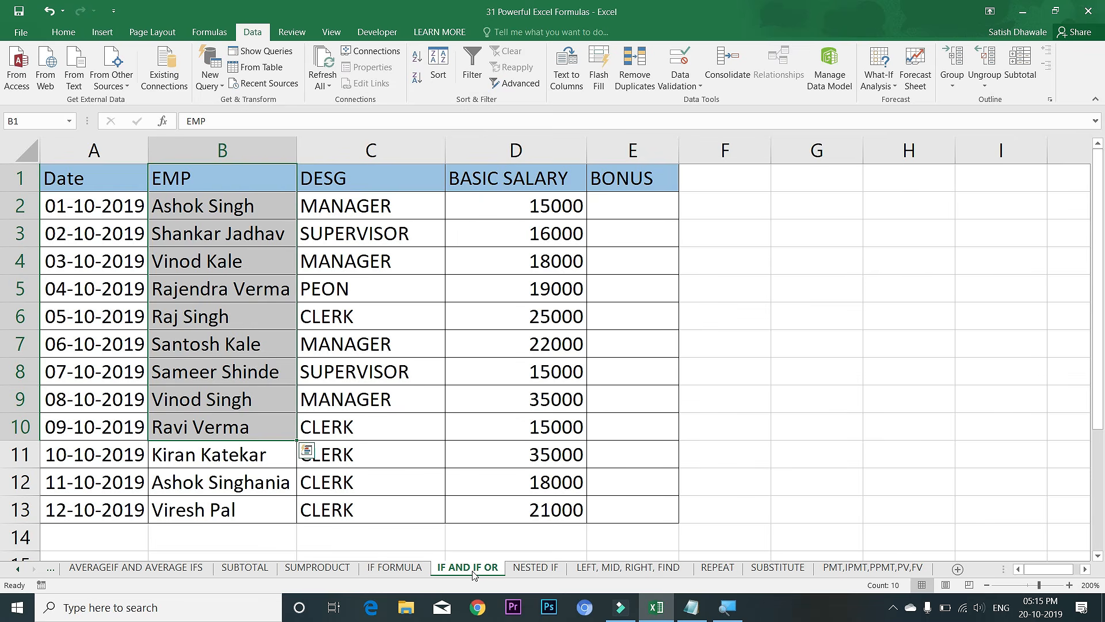
{"action": "left_click", "coordinate": [646, 336]}
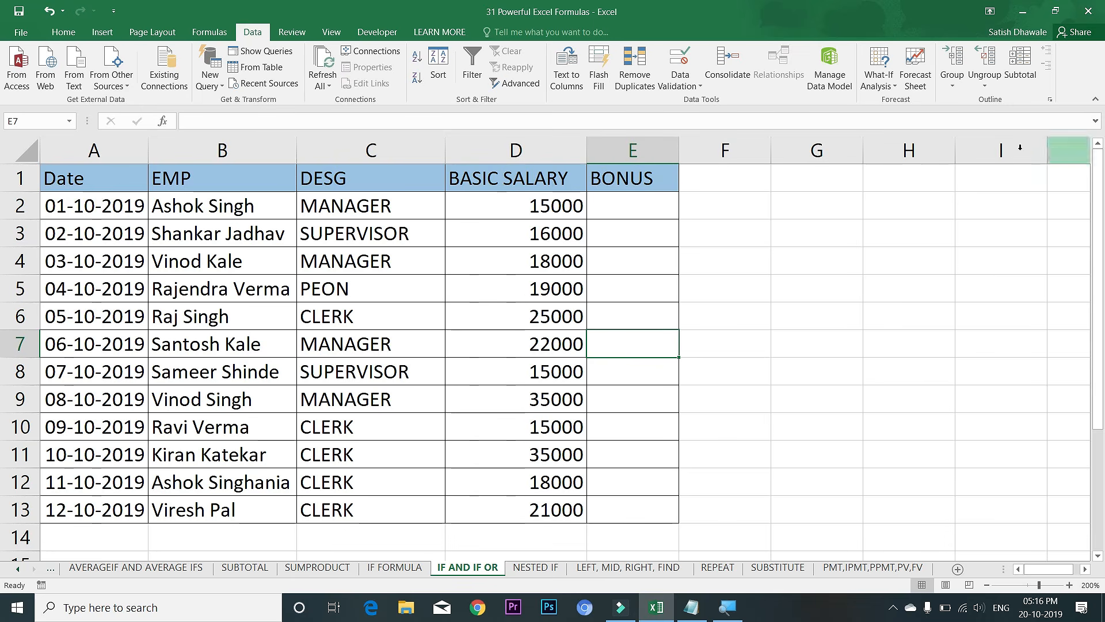
{"action": "left_click", "coordinate": [832, 187]}
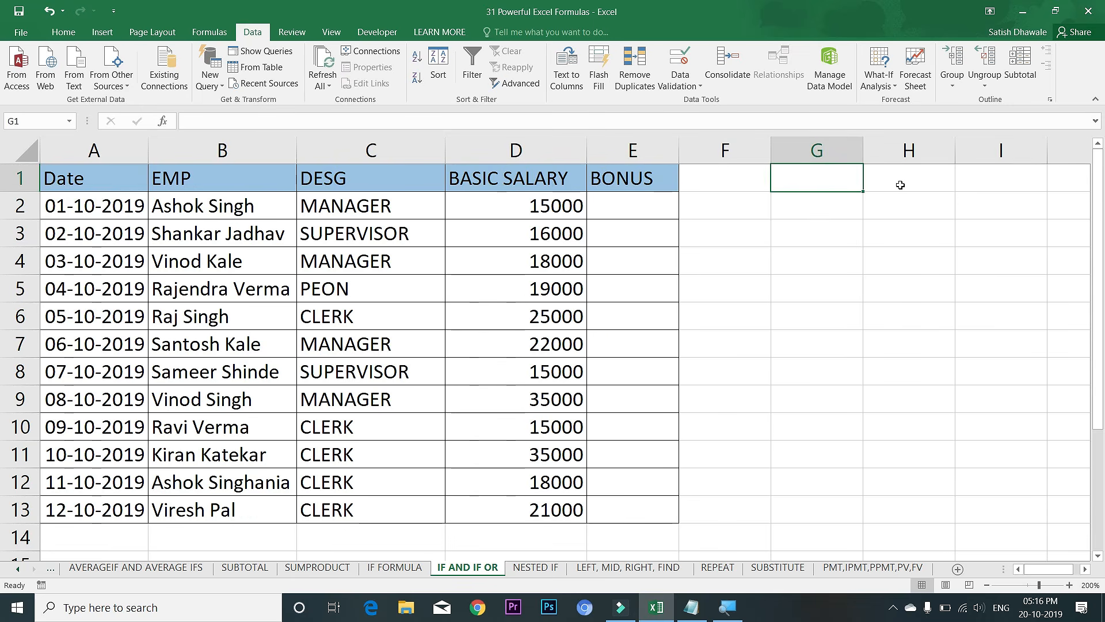
{"action": "type", "text": "DESG"}
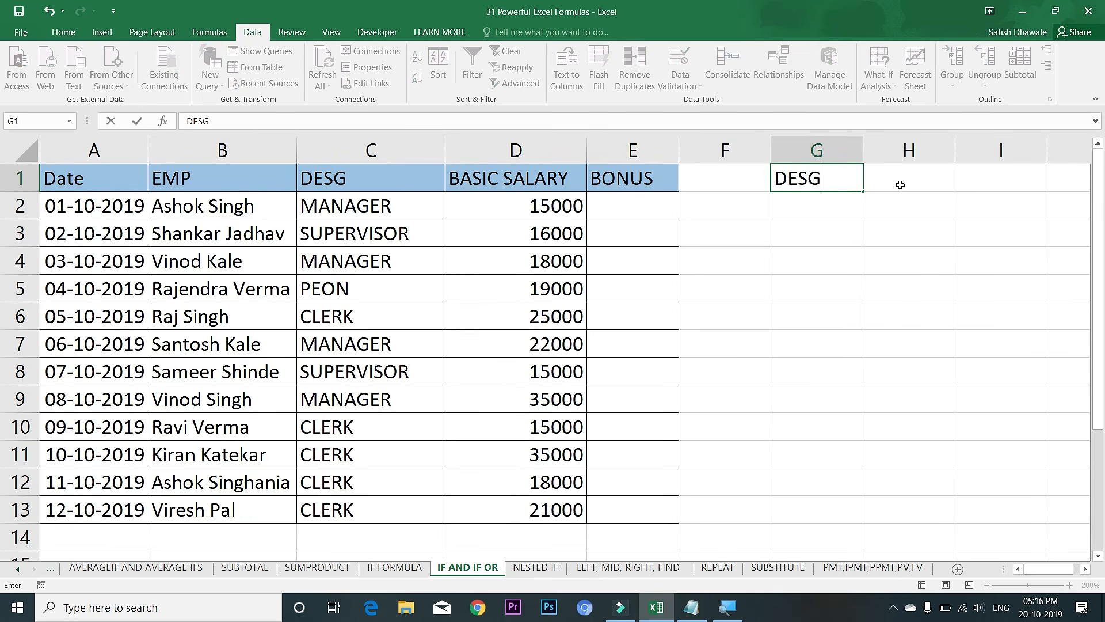
{"action": "key", "text": "Return"}
{"action": "type", "text": "MANAGER"}
{"action": "key", "text": "Return"}
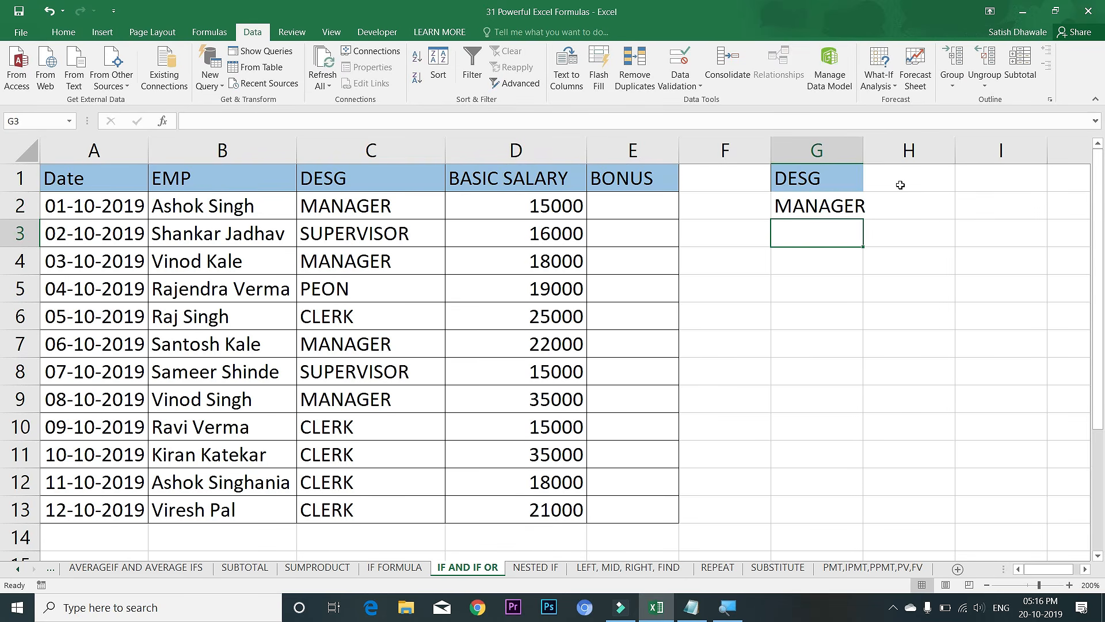
{"action": "left_click_drag", "start_coordinate": [869, 152], "coordinate": [871, 151]}
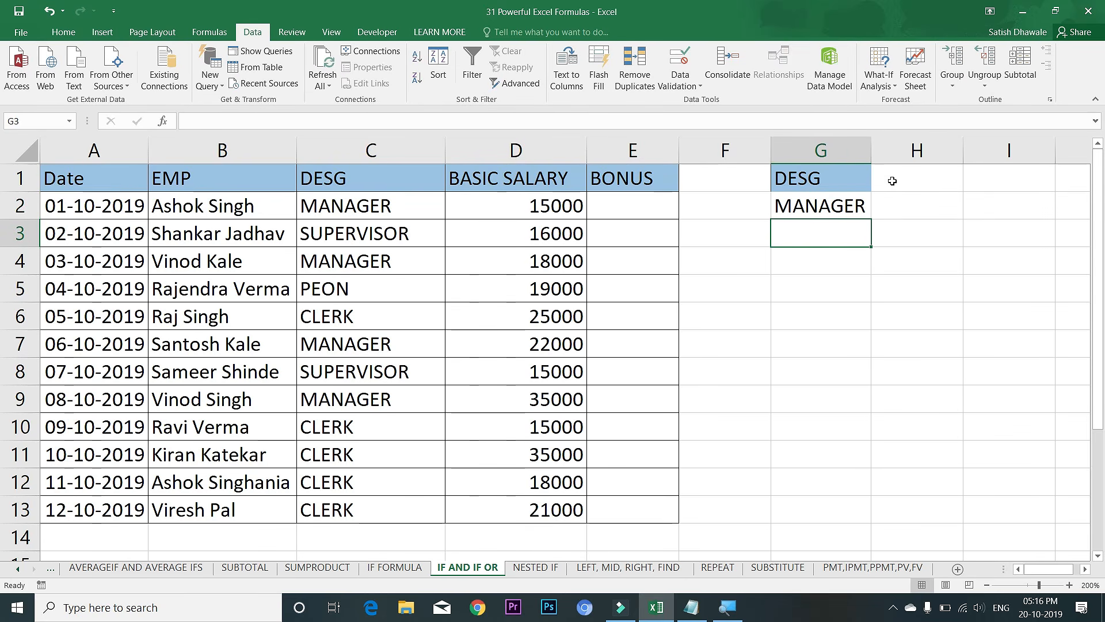
- Enter the heading SALARY in H1 and the criterion >=20000 in H2
{"action": "left_click", "coordinate": [892, 181]}
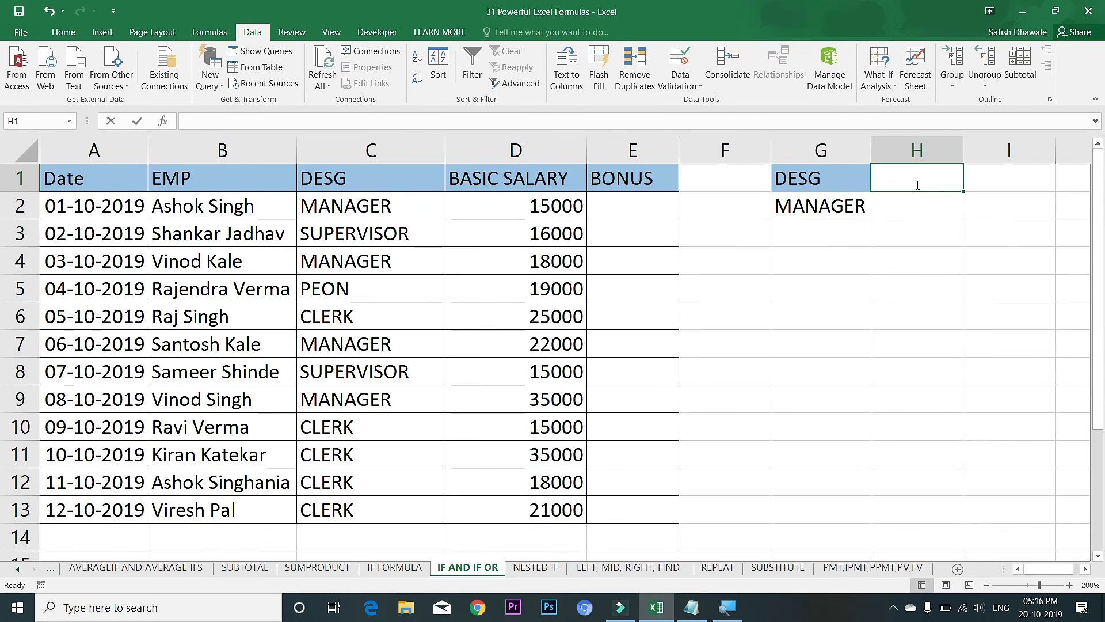
{"action": "type", "text": "SALARY"}
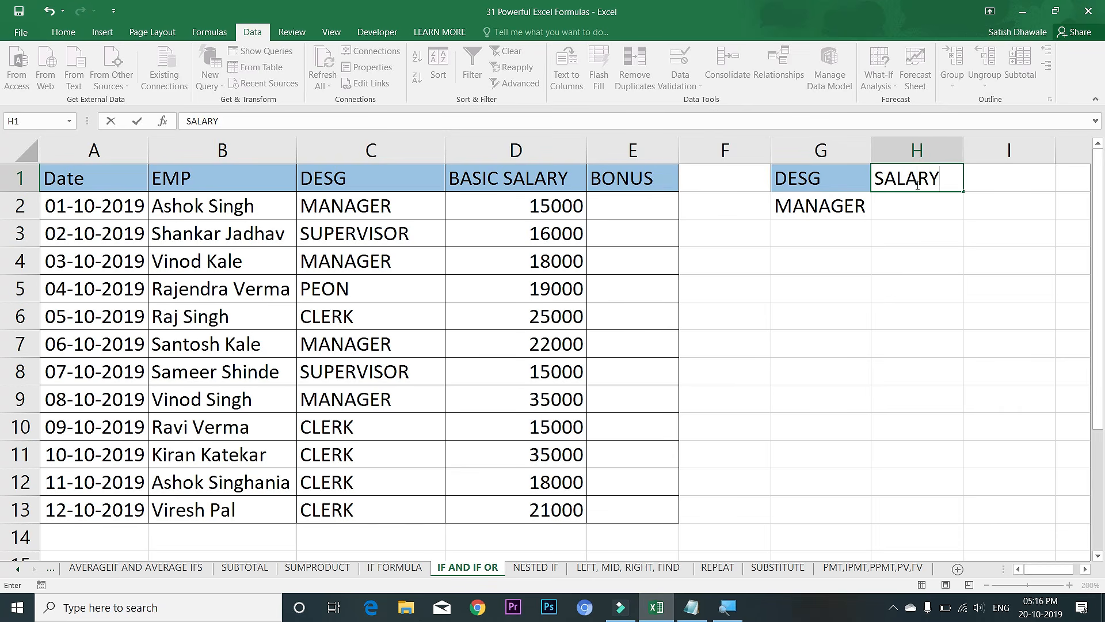
{"action": "key", "text": "Return"}
{"action": "type", "text": ">="}
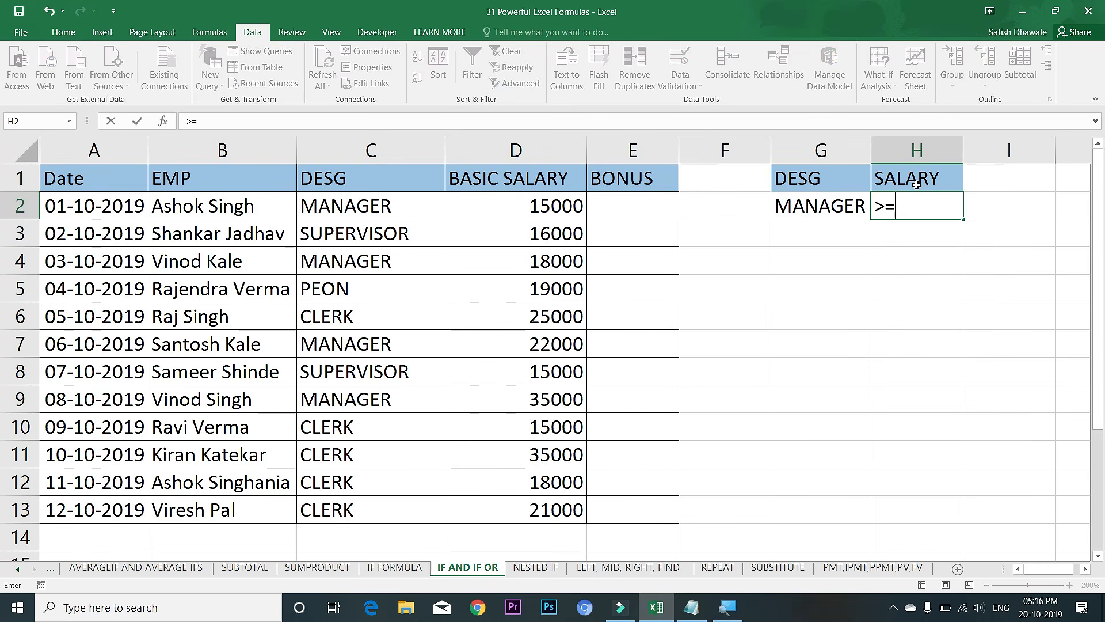
{"action": "type", "text": "20000"}
{"action": "key", "text": "Return"}
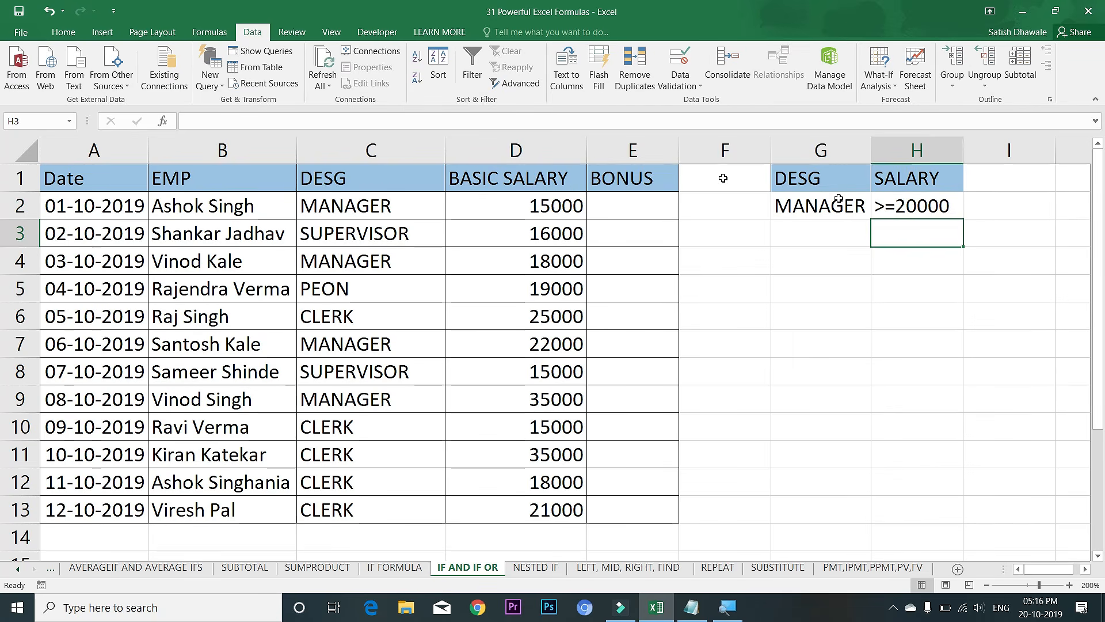
- Begin an IF formula in E2 for the first employee's bonus, starting its logical test
{"action": "left_click", "coordinate": [627, 203]}
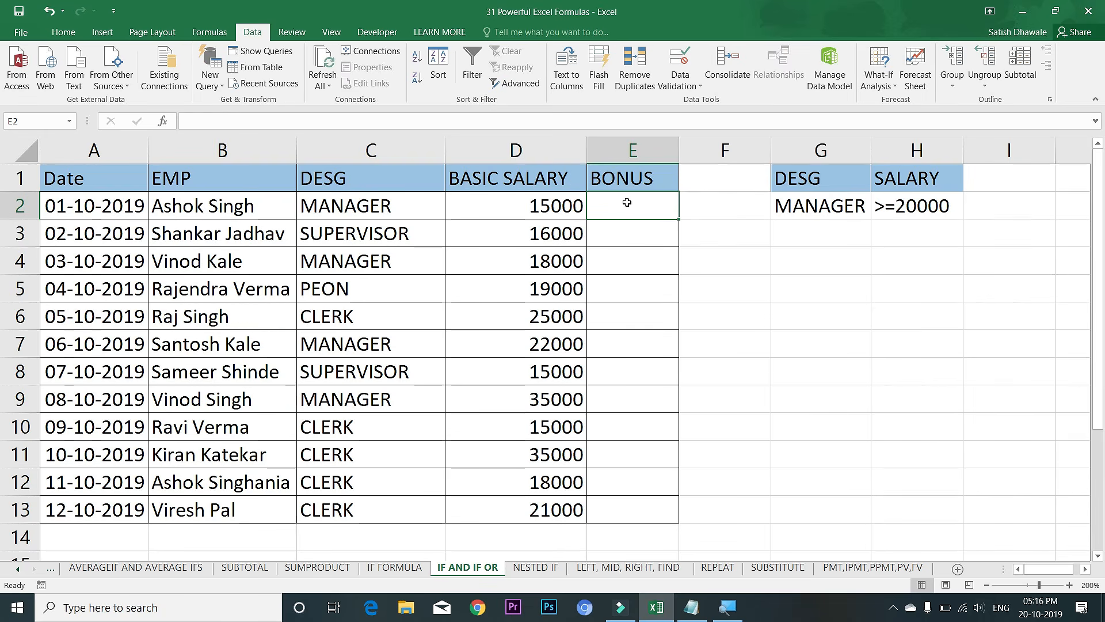
{"action": "type", "text": "="}
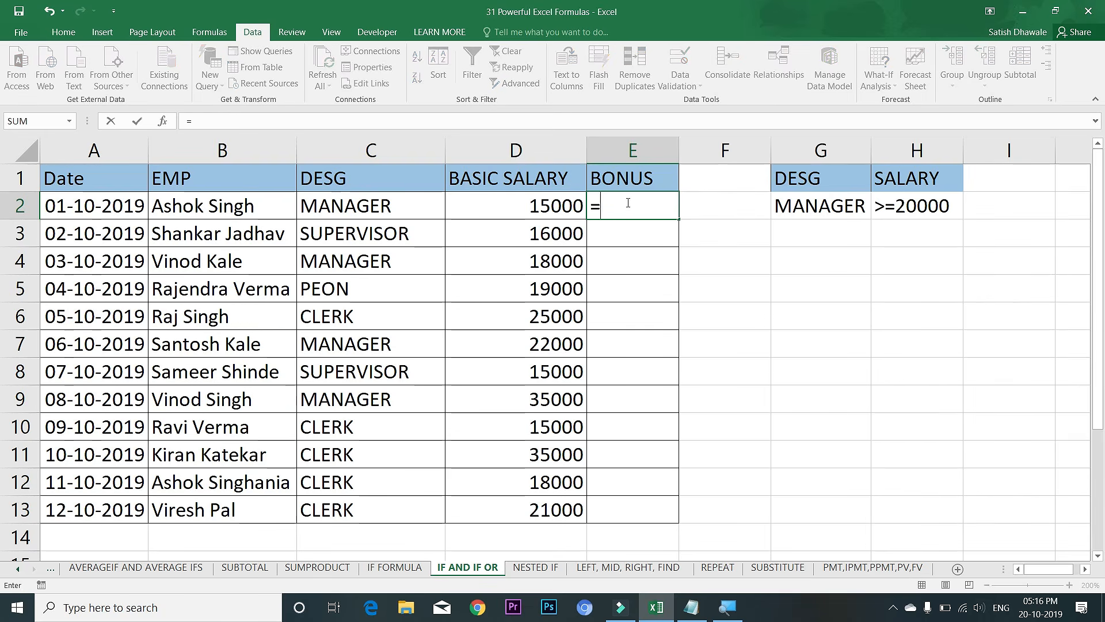
{"action": "type", "text": "IF("}
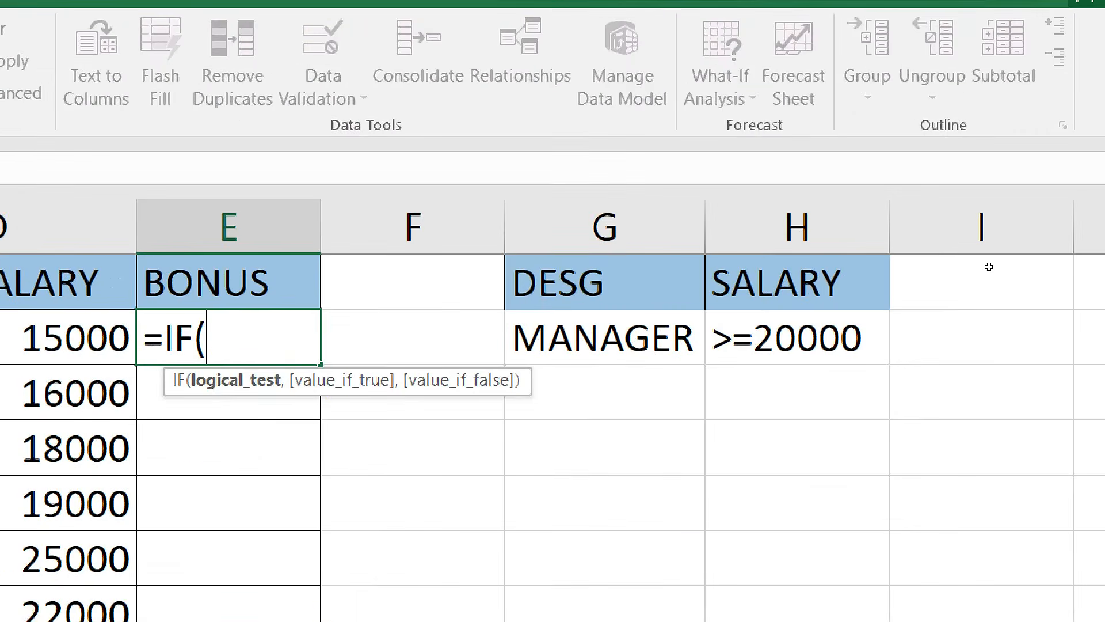
{"action": "type", "text": "A"}
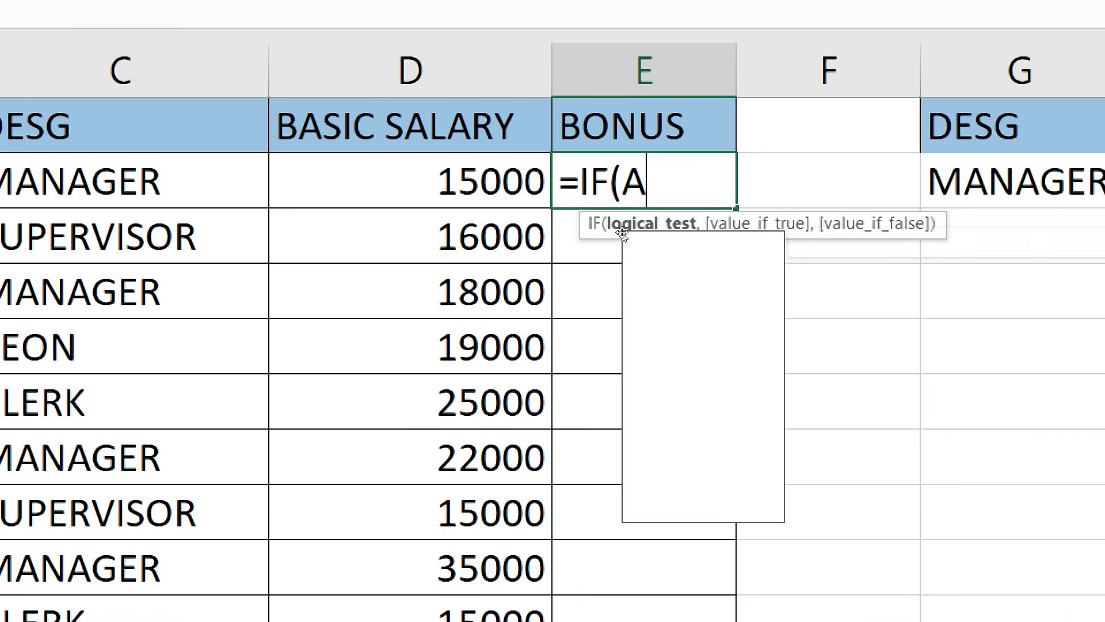
- Build the logical test of the IF formula in E2 as AND(C2="MANAGER",D2>=20000)
{"action": "type", "text": "ND("}
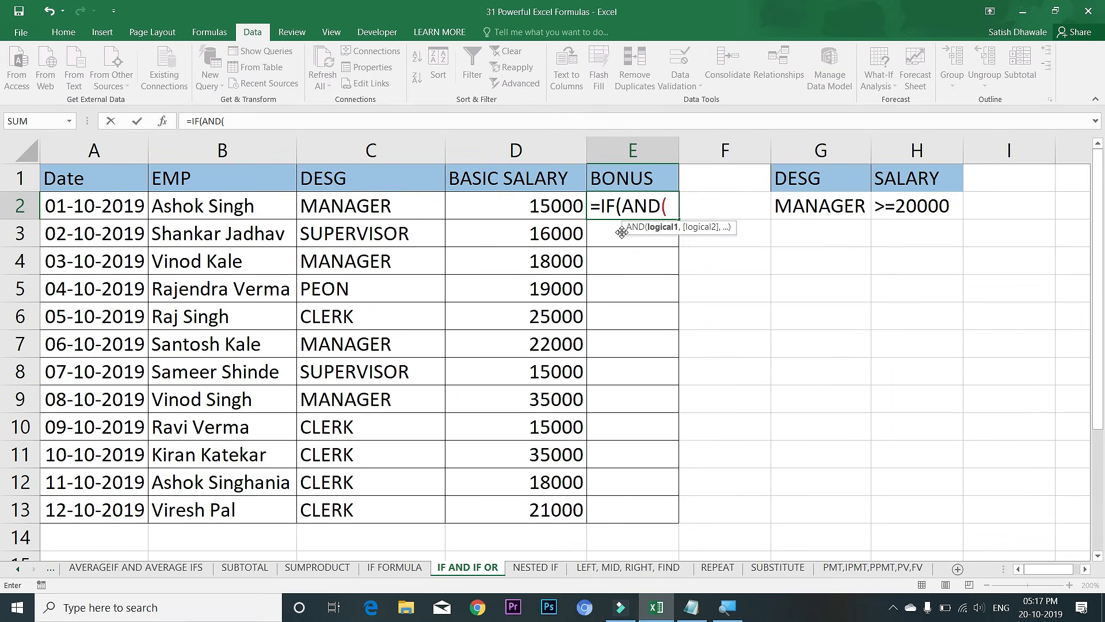
{"action": "left_click", "coordinate": [409, 206]}
{"action": "type", "text": "="}
{"action": "type", "text": "\"MANA"}
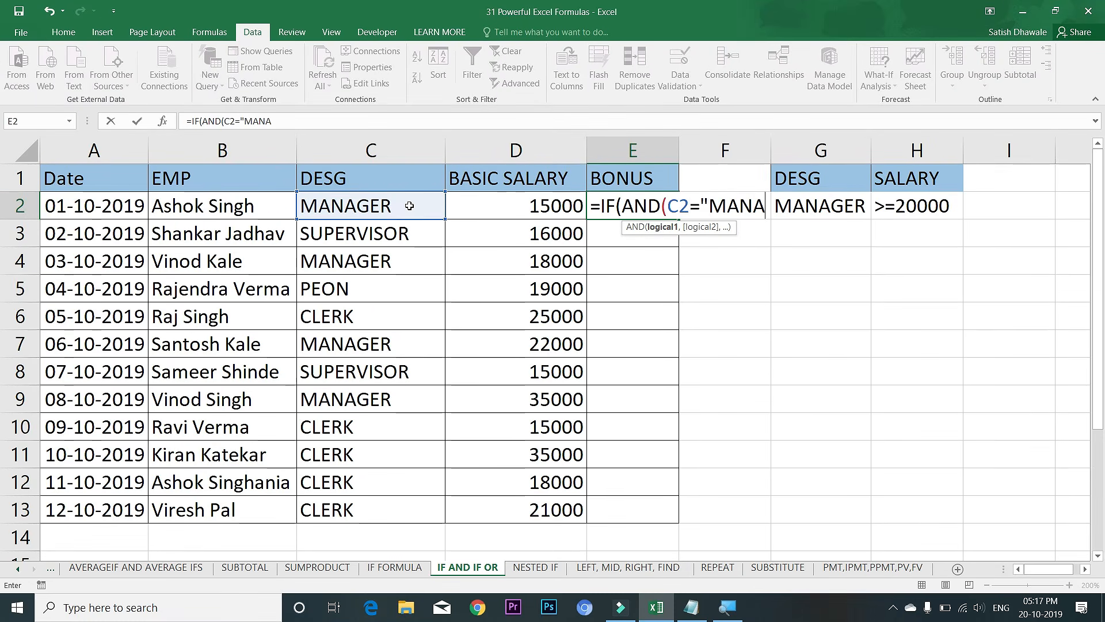
{"action": "type", "text": "GER\""}
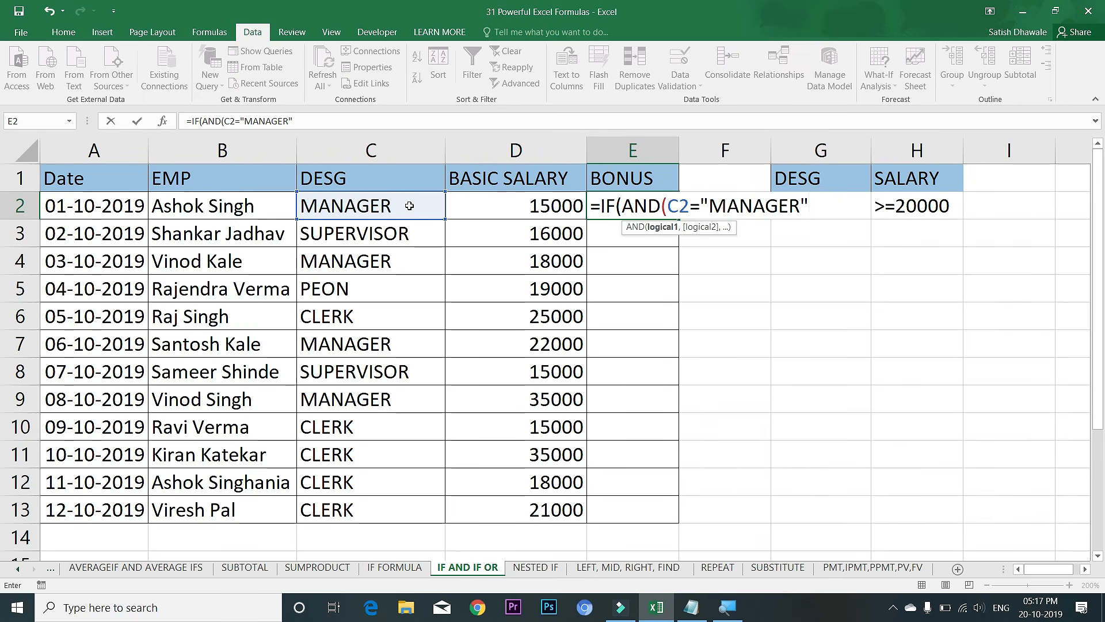
{"action": "type", "text": ","}
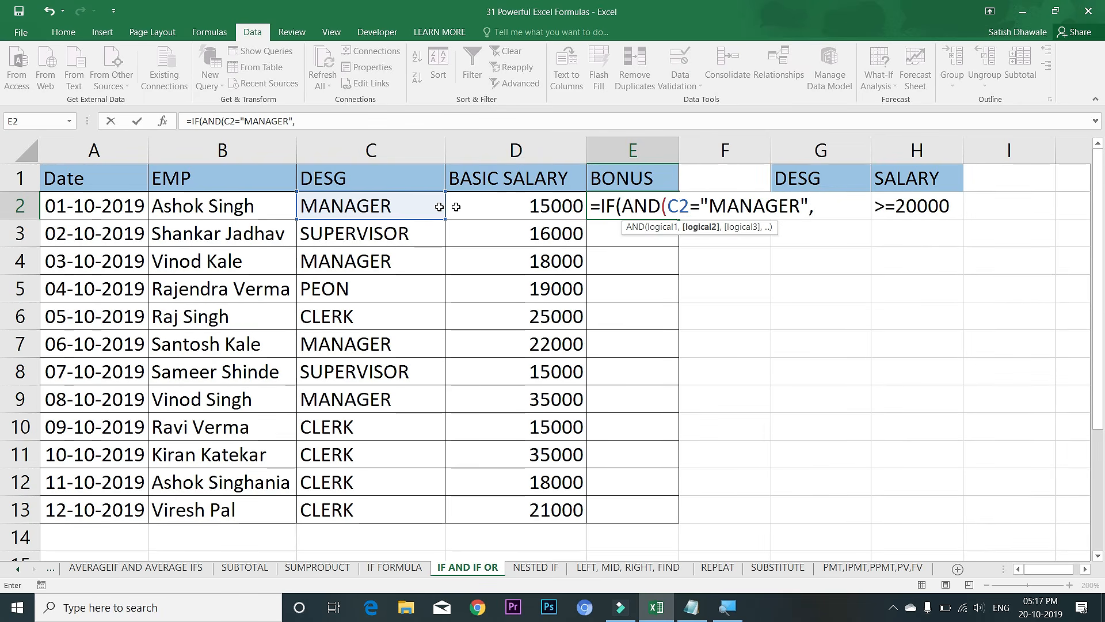
{"action": "left_click", "coordinate": [477, 205]}
{"action": "type", "text": ">=20"}
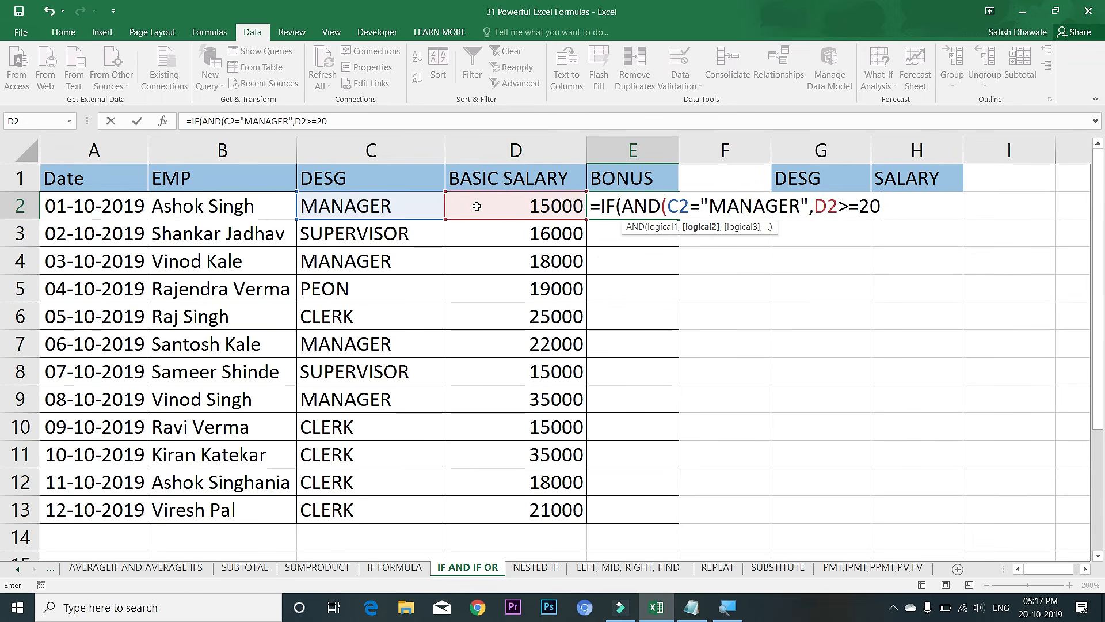
{"action": "type", "text": "000)"}
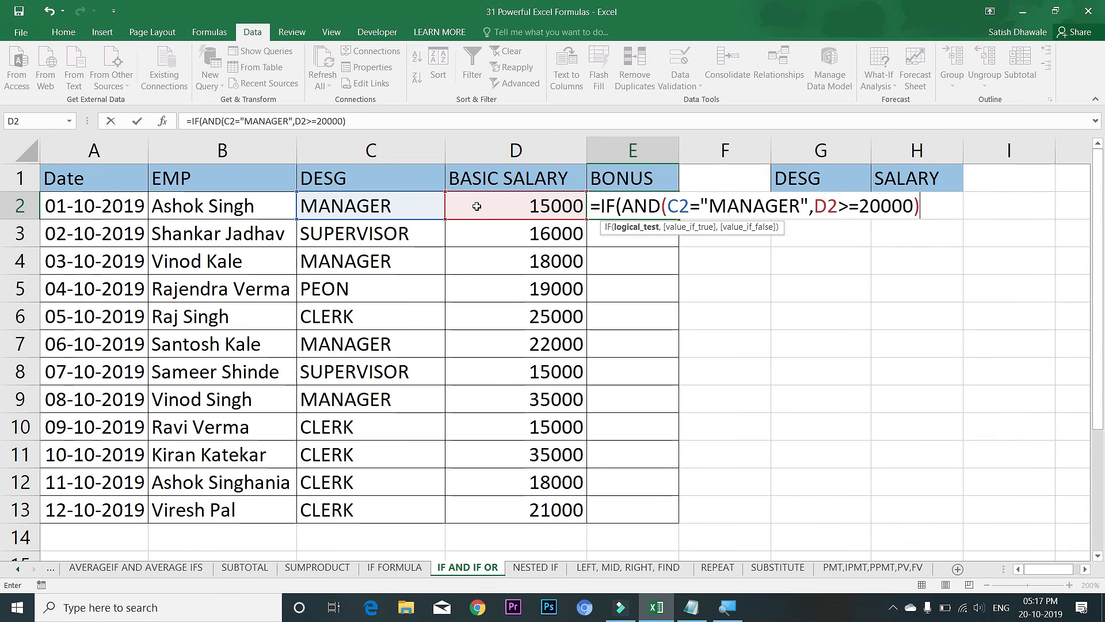
- Finish the E2 formula with "YES" if true and "NO" if false, and fill it down the BONUS column to row 13
{"action": "type", "text": ",\""}
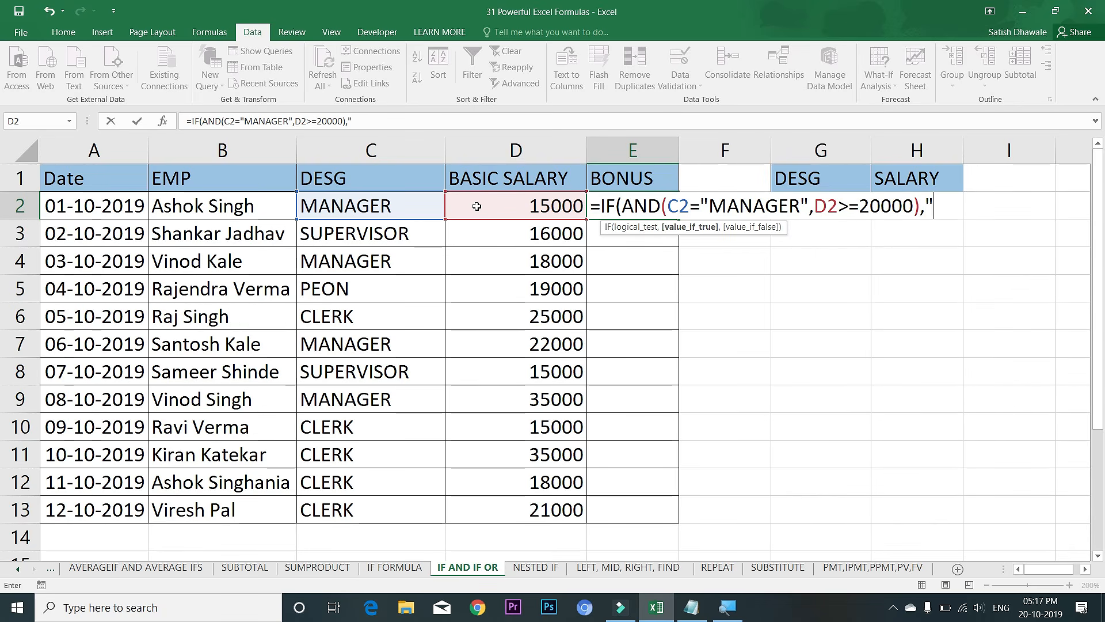
{"action": "type", "text": "YES\",\"NO"}
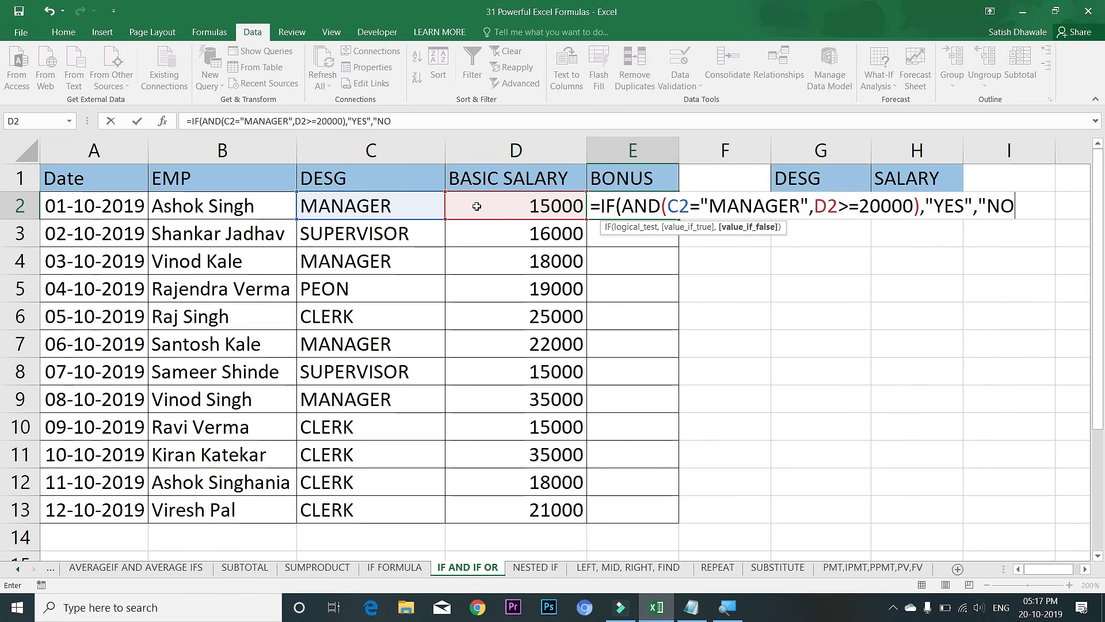
{"action": "type", "text": "\""}
{"action": "key", "text": "Return"}
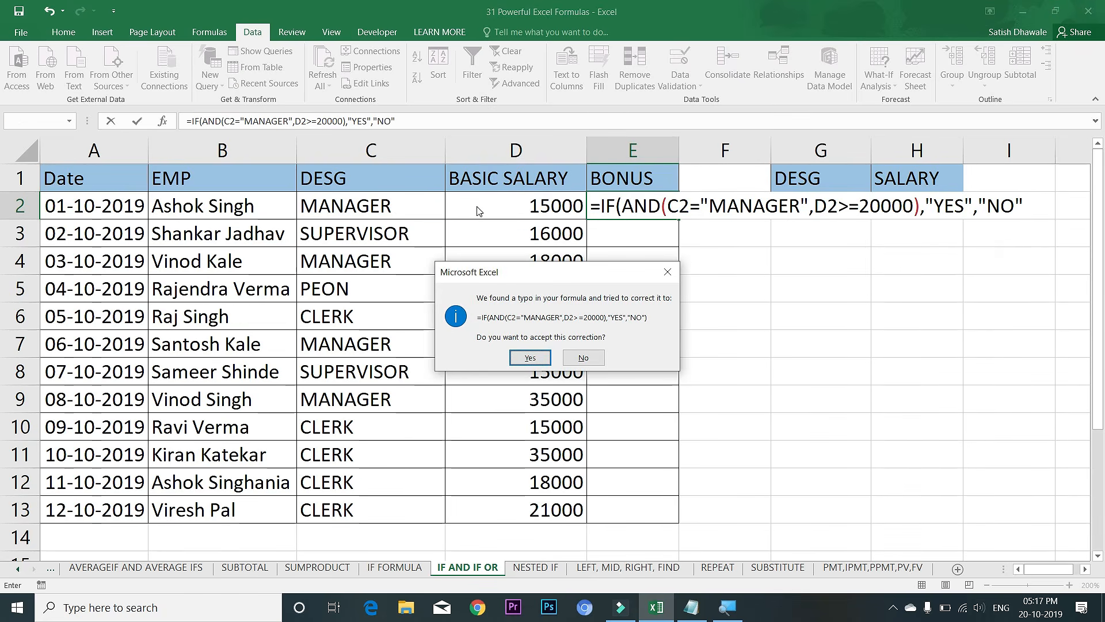
{"action": "key", "text": "Return"}
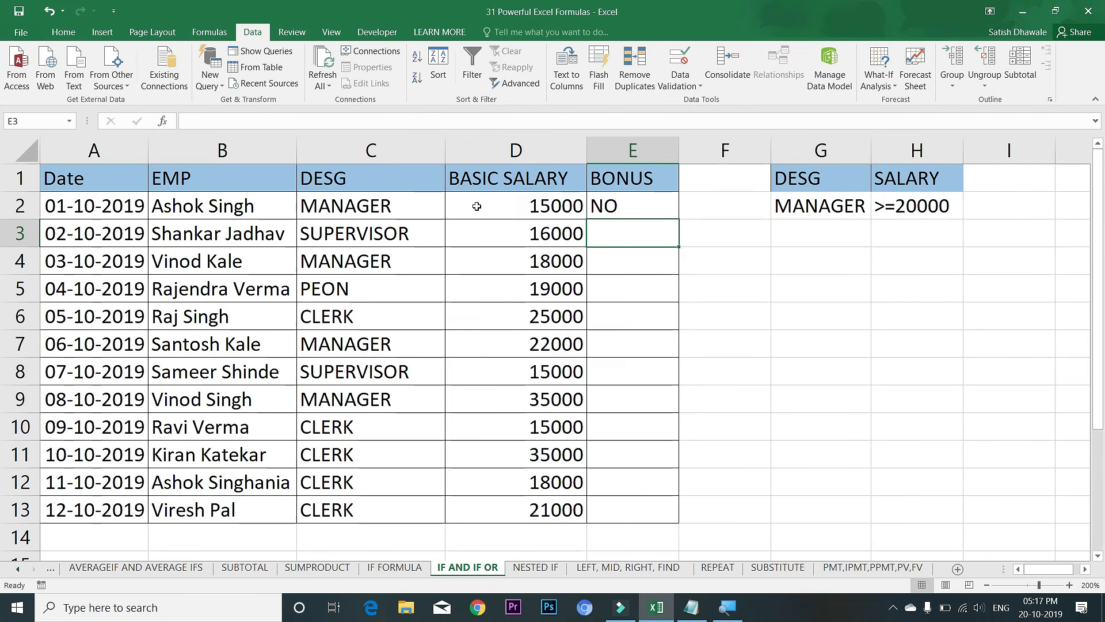
{"action": "left_click", "coordinate": [617, 206]}
{"action": "double_click", "coordinate": [680, 219]}
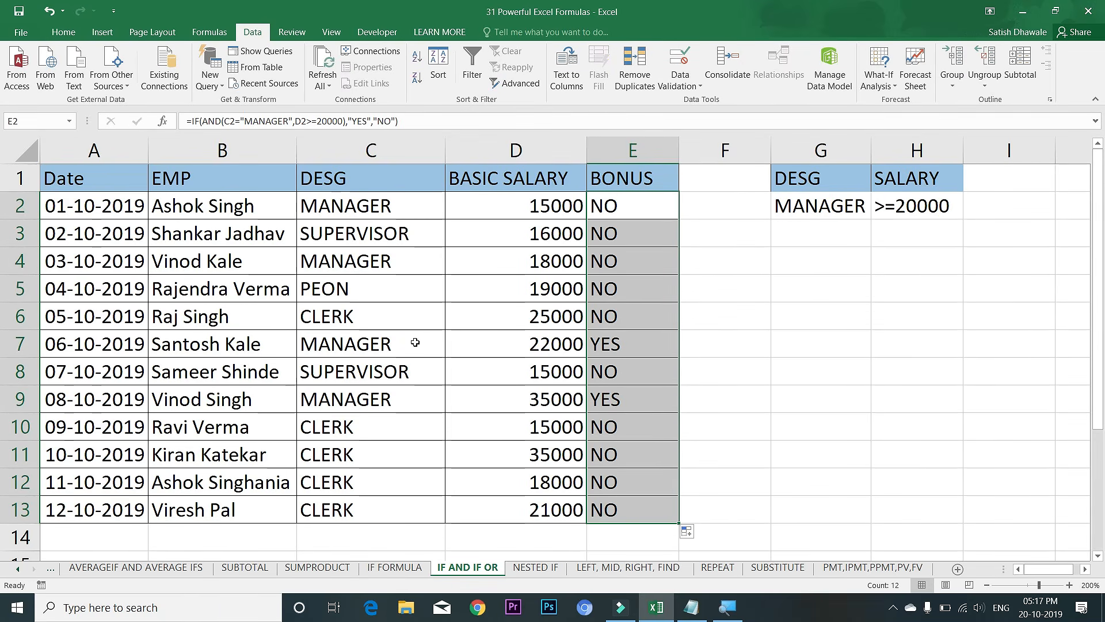
- Check the BONUS results in rows 7, 9, 2 and 6 against each row's designation and basic salary
{"action": "left_click_drag", "start_coordinate": [415, 341], "coordinate": [512, 344]}
{"action": "left_click", "coordinate": [610, 343]}
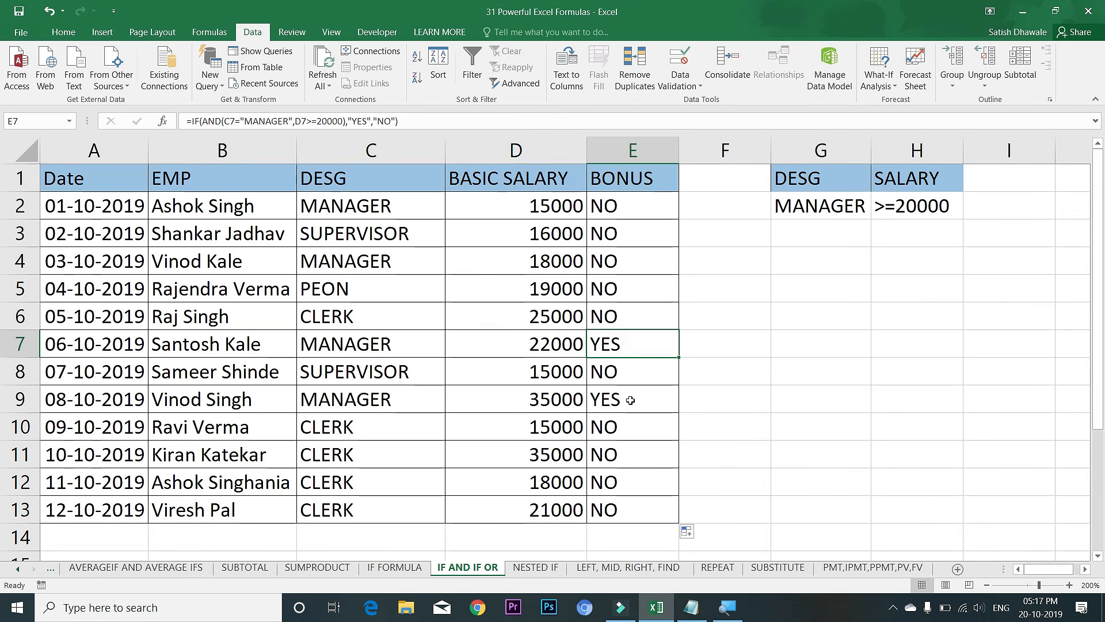
{"action": "left_click", "coordinate": [631, 400]}
{"action": "left_click", "coordinate": [409, 400]}
{"action": "left_click", "coordinate": [627, 400]}
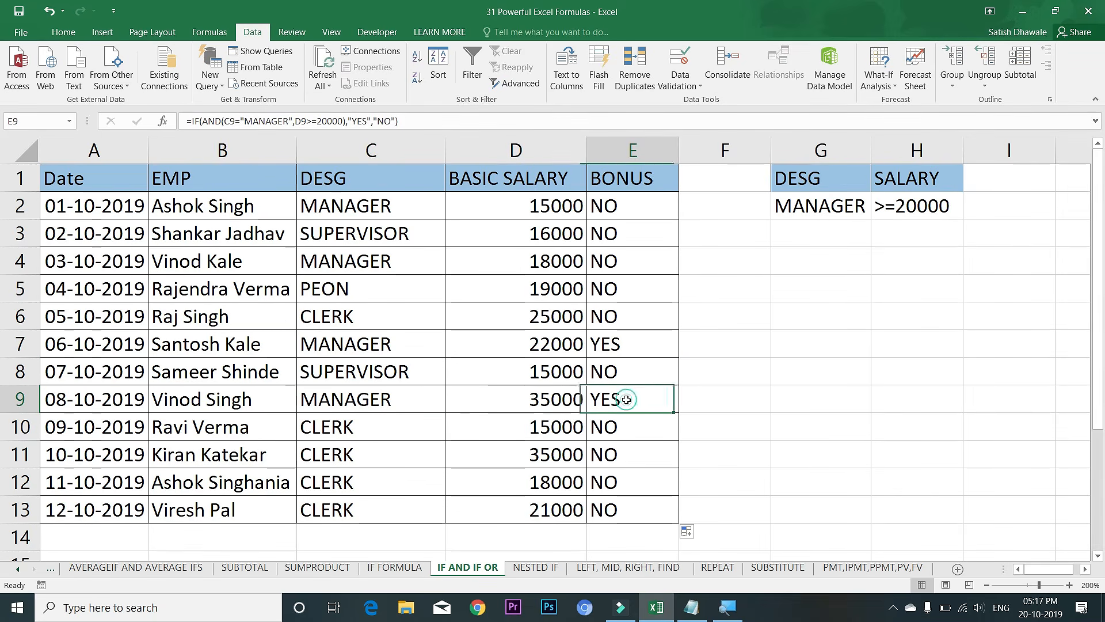
{"action": "left_click_drag", "start_coordinate": [613, 207], "coordinate": [397, 210]}
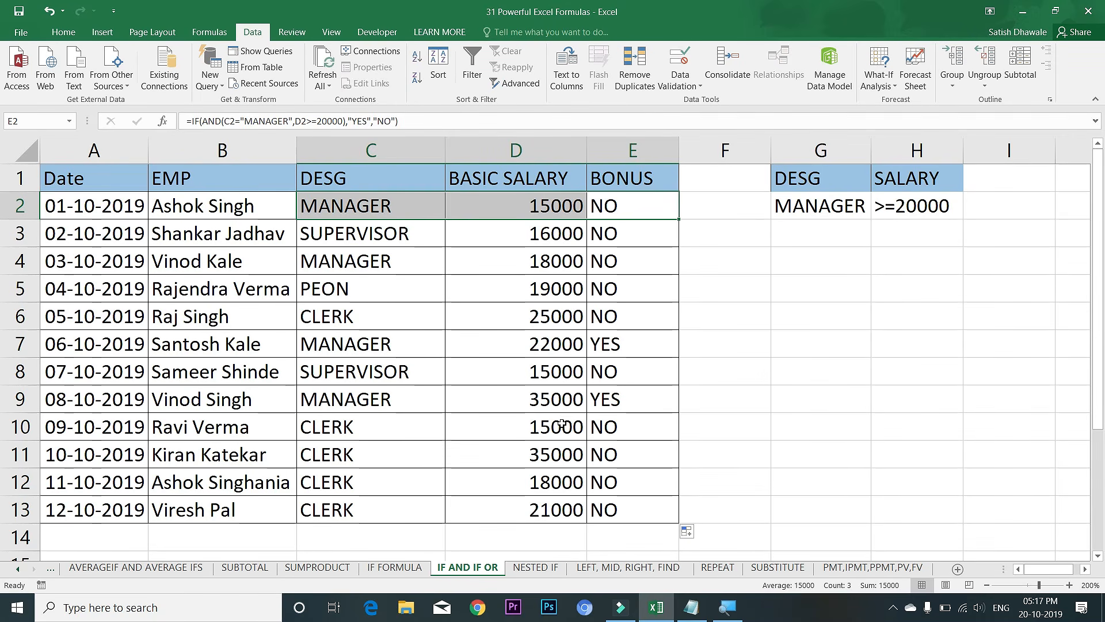
{"action": "left_click", "coordinate": [563, 318]}
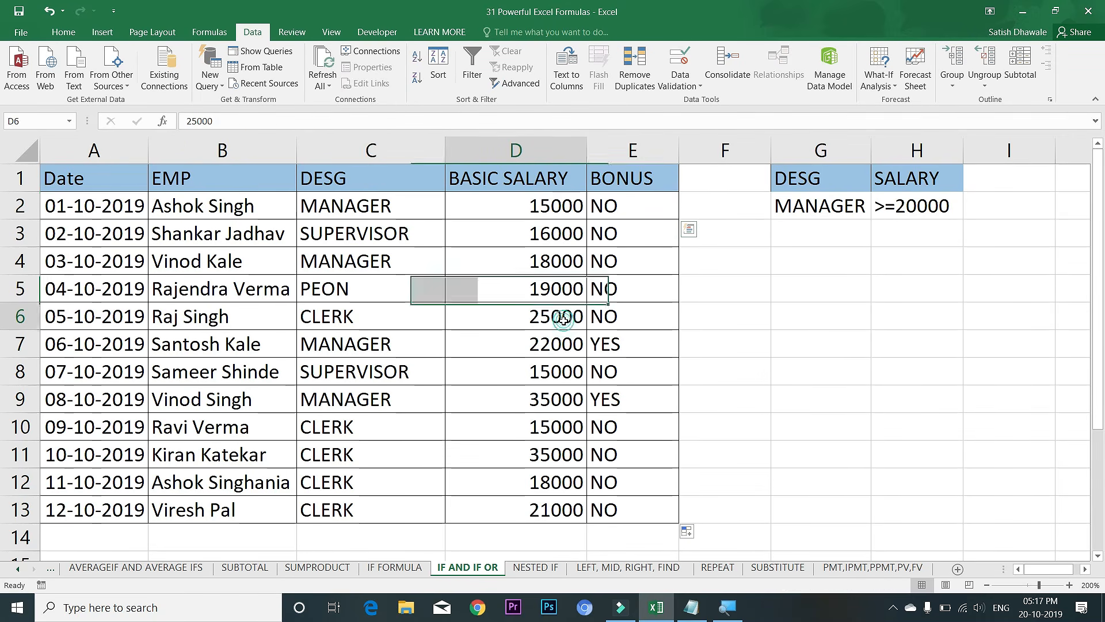
{"action": "left_click", "coordinate": [351, 317]}
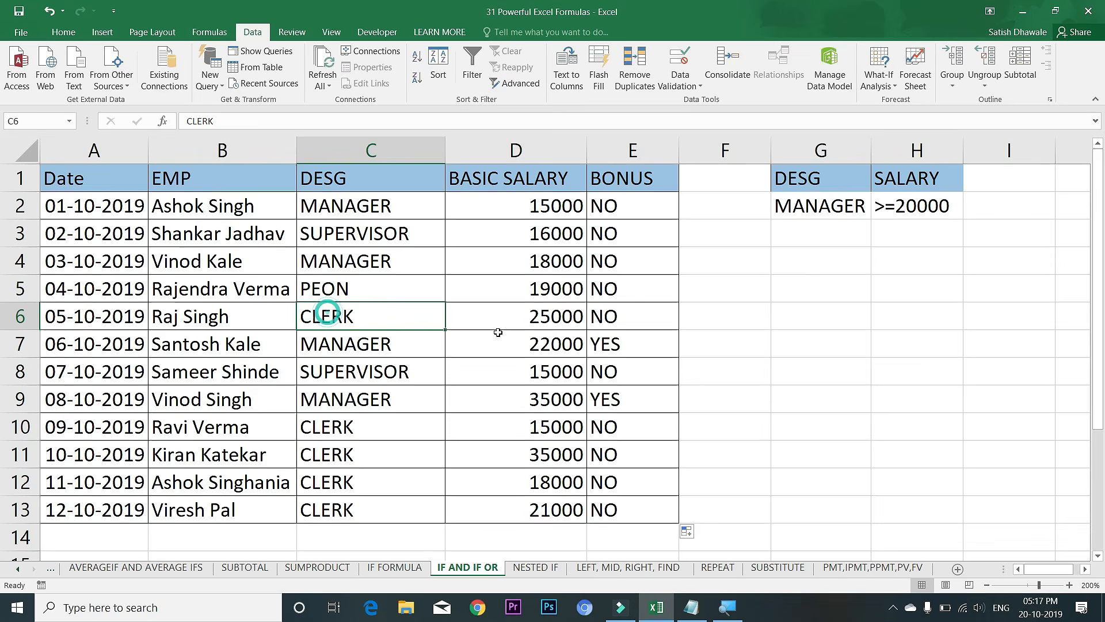
{"action": "left_click", "coordinate": [605, 316]}
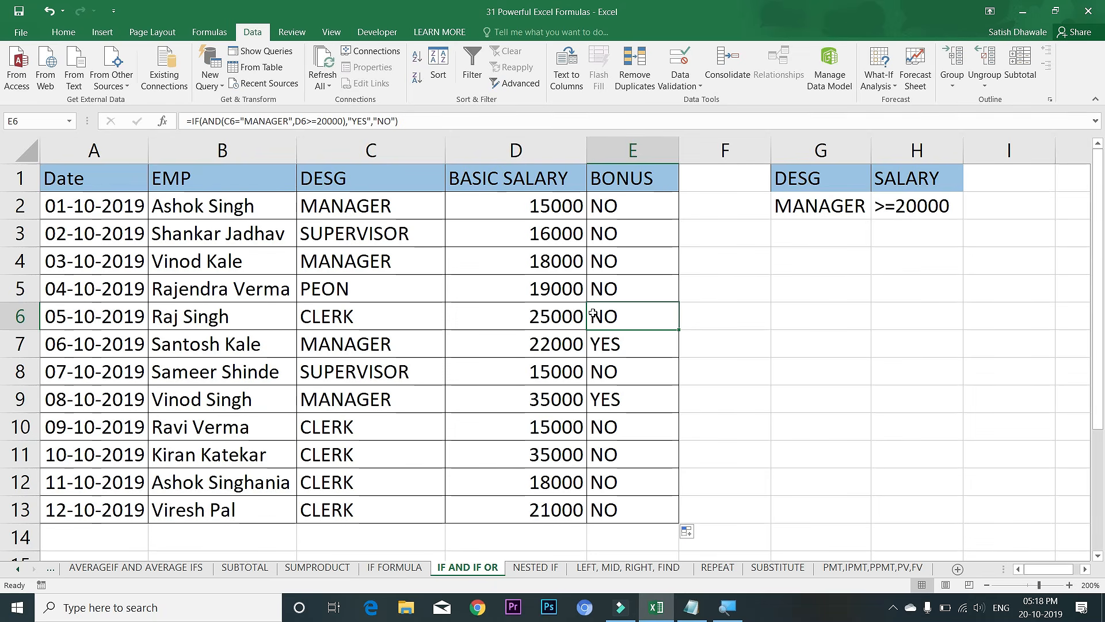
- Review the E2 formula's designation condition, salary condition, and true and false values without changing them
{"action": "double_click", "coordinate": [652, 203]}
{"action": "left_click_drag", "start_coordinate": [666, 206], "coordinate": [808, 205]}
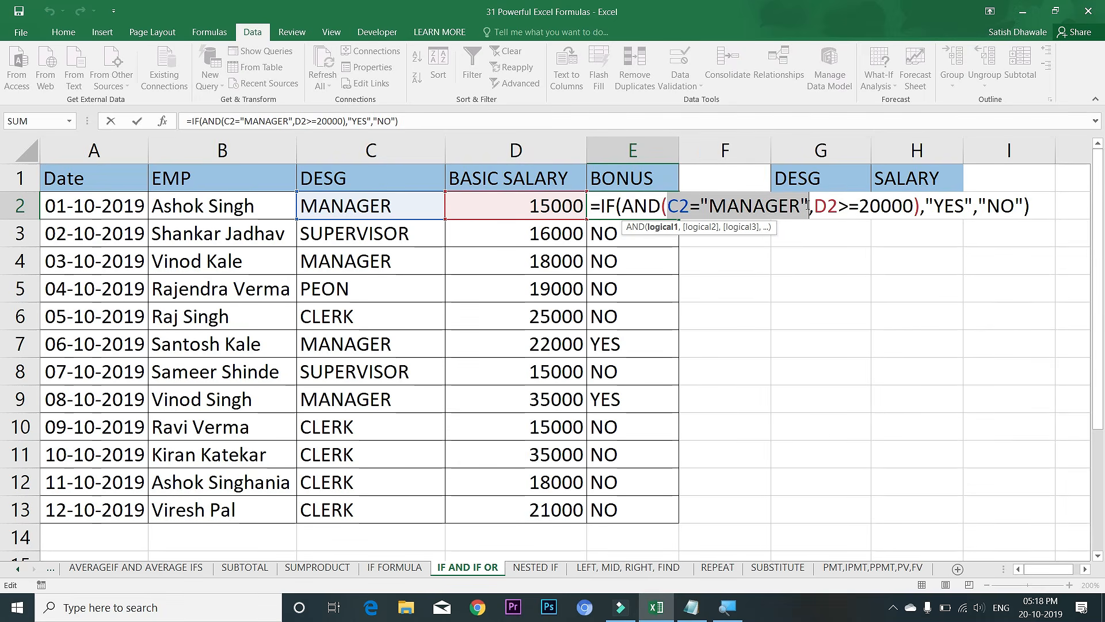
{"action": "left_click_drag", "start_coordinate": [813, 205], "coordinate": [915, 206]}
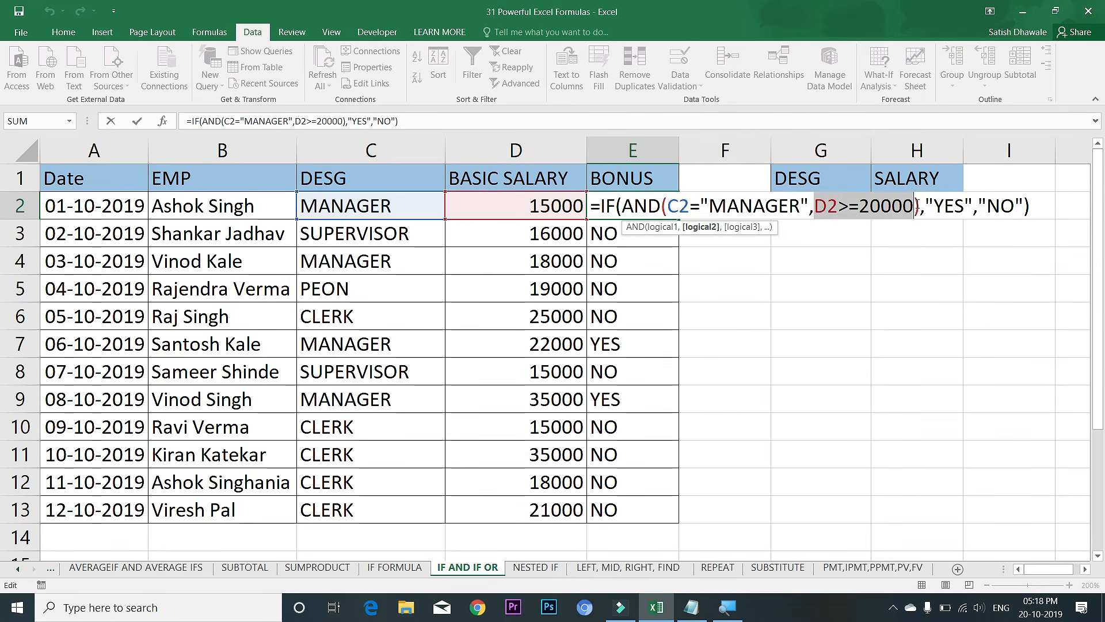
{"action": "left_click", "coordinate": [940, 205]}
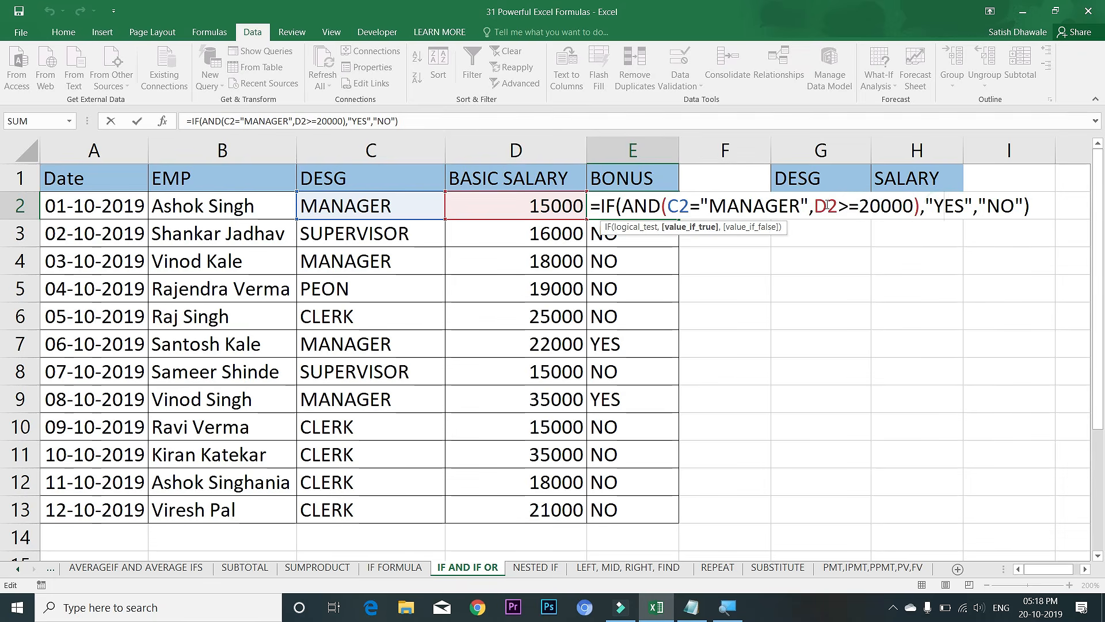
{"action": "left_click", "coordinate": [762, 203]}
{"action": "left_click", "coordinate": [872, 206]}
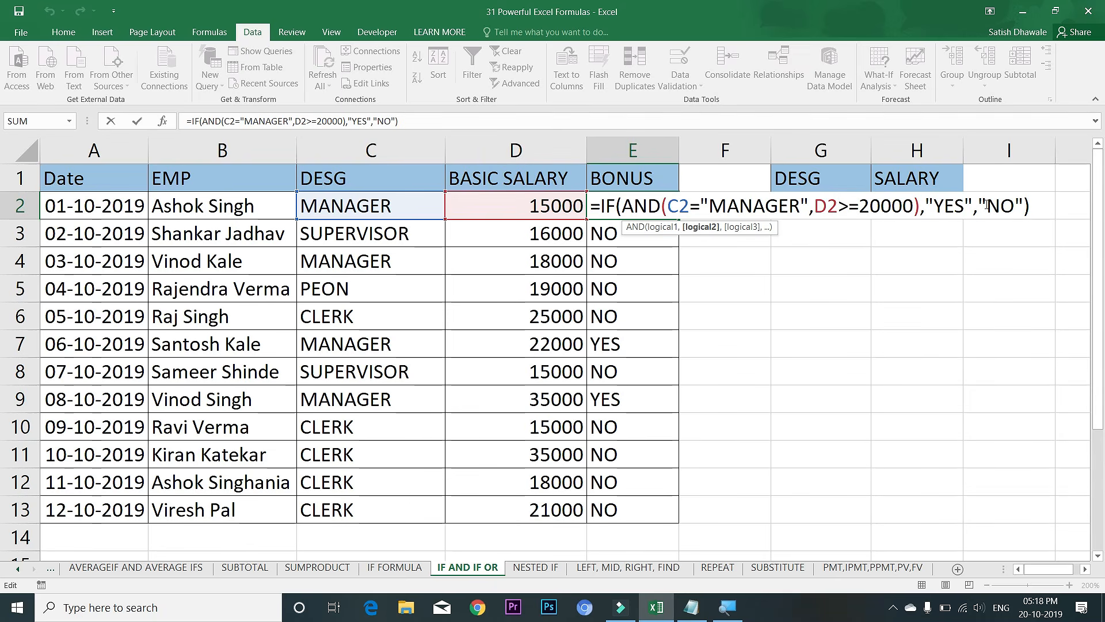
{"action": "left_click", "coordinate": [846, 214]}
{"action": "left_click", "coordinate": [999, 204]}
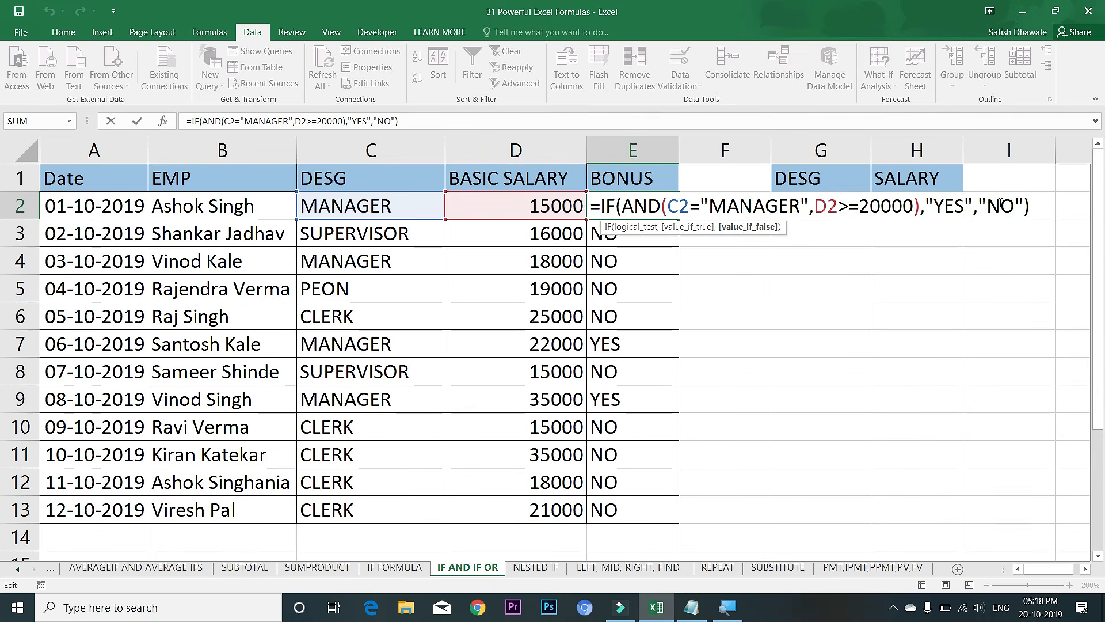
{"action": "key", "text": "Return"}
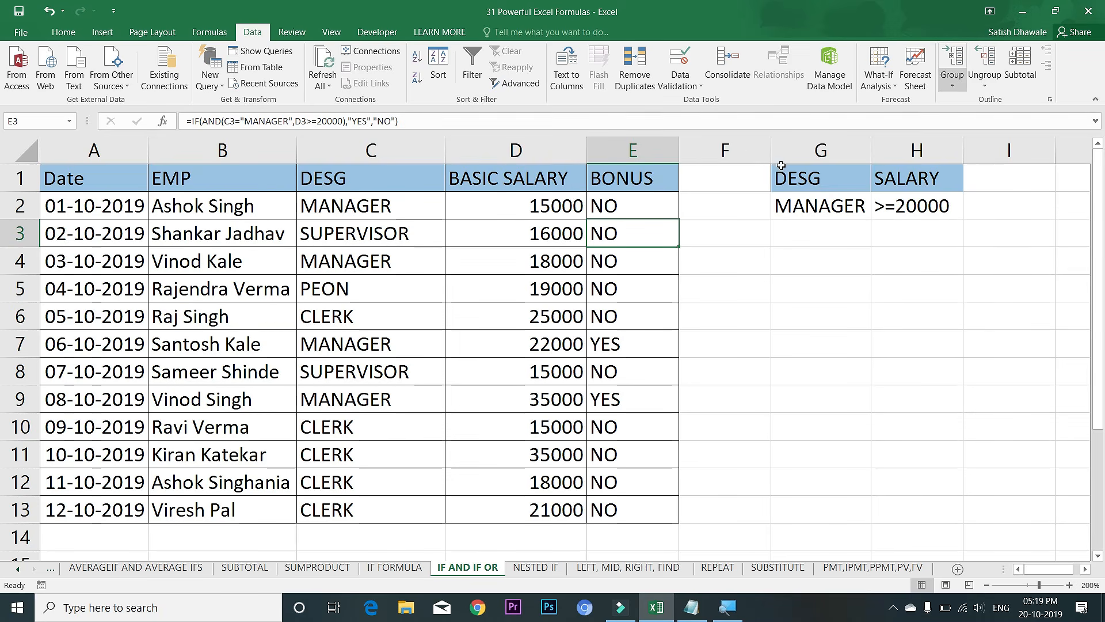
{"action": "left_click", "coordinate": [648, 212]}
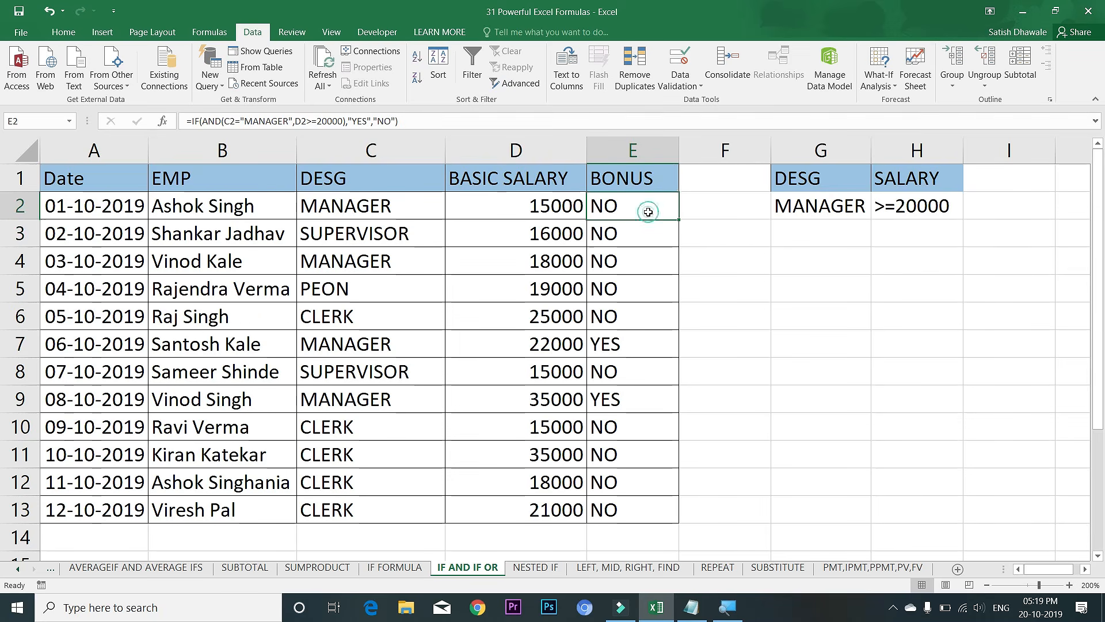
{"action": "double_click", "coordinate": [648, 212]}
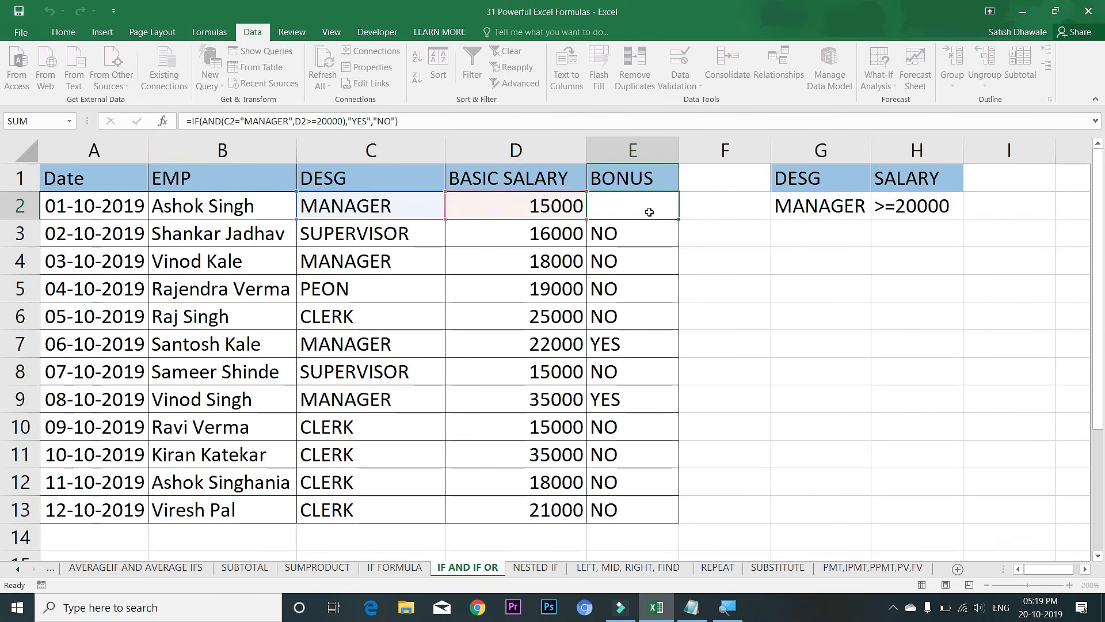
{"action": "key", "text": "Escape"}
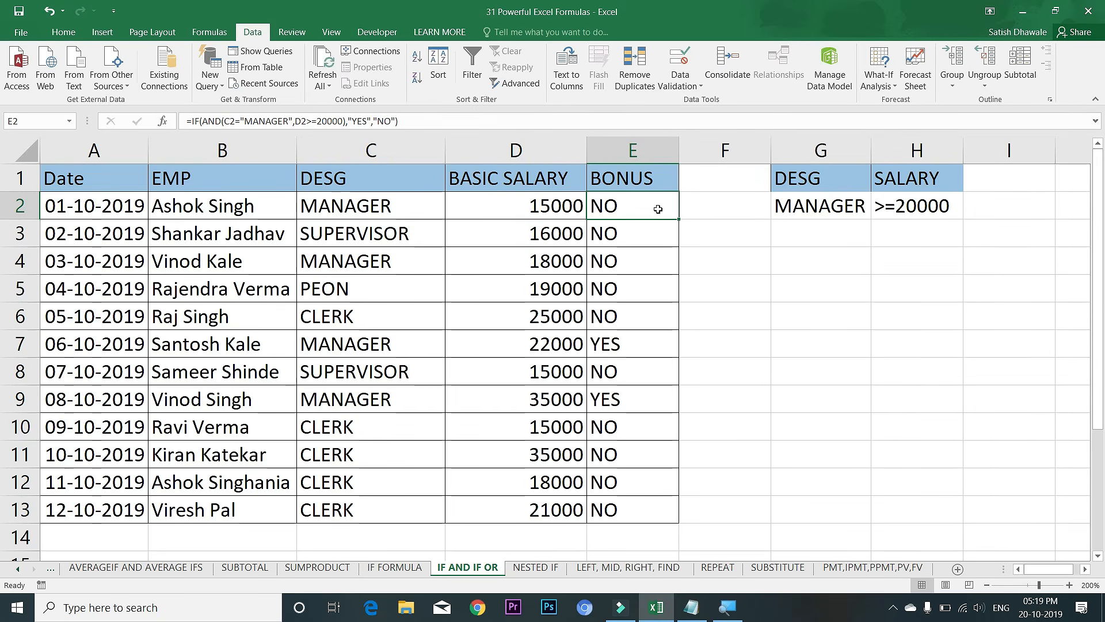
- Enter the column heading OR in cell F1
{"action": "left_click", "coordinate": [702, 207]}
{"action": "left_click", "coordinate": [715, 180]}
{"action": "type", "text": "OR"}
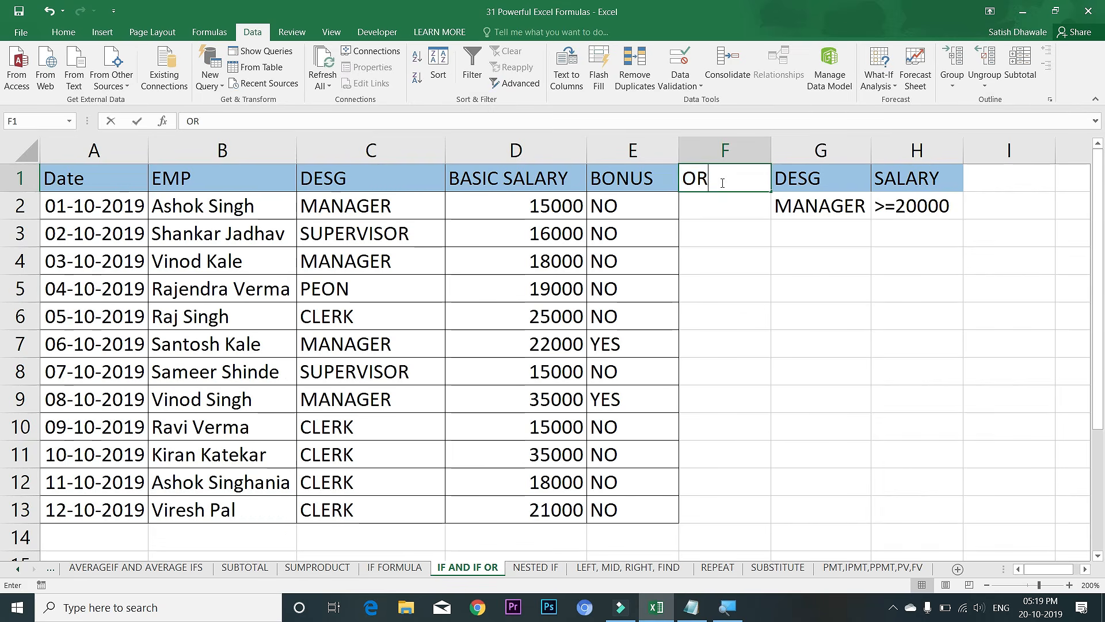
{"action": "key", "text": "Return"}
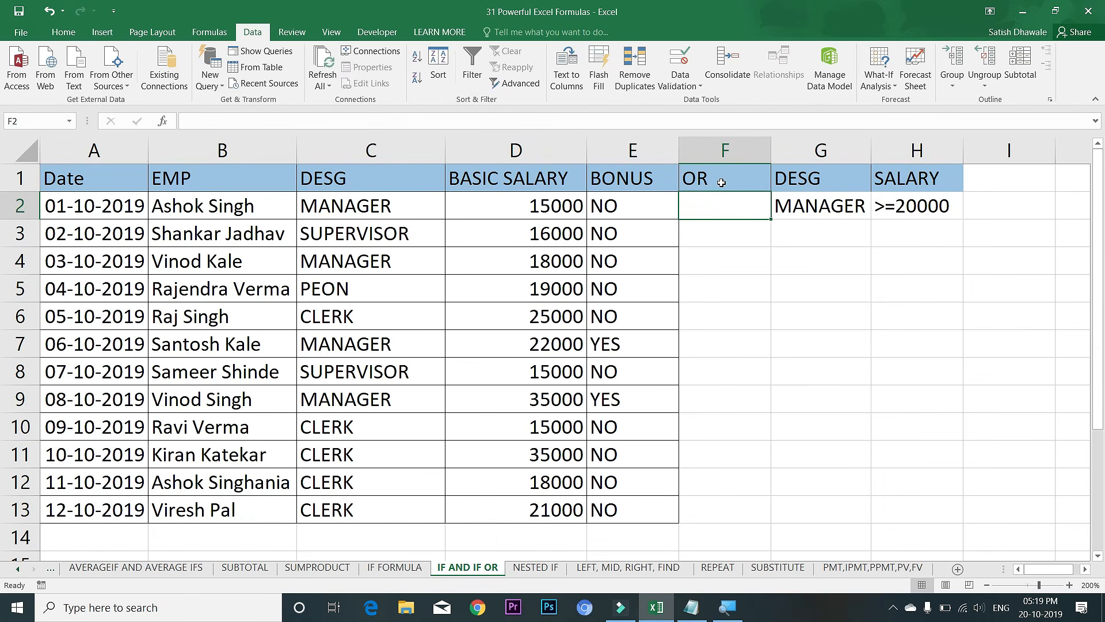
- Start an IF formula in F2 with a nested OR whose first condition tests whether C2 equals "MANAGER"
{"action": "left_click", "coordinate": [844, 208]}
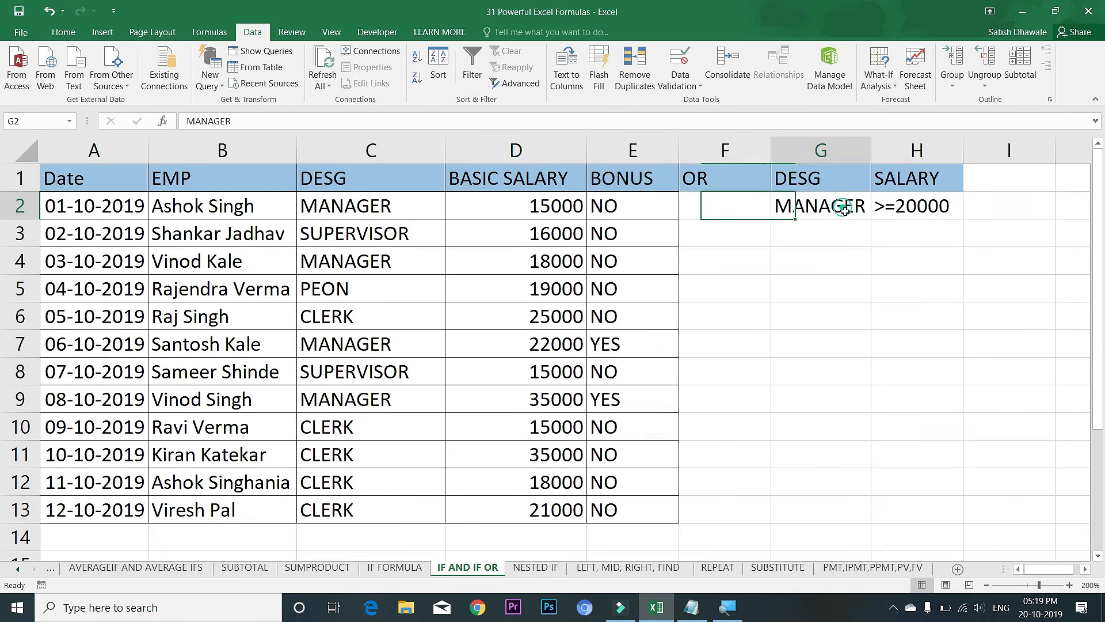
{"action": "left_click", "coordinate": [923, 213]}
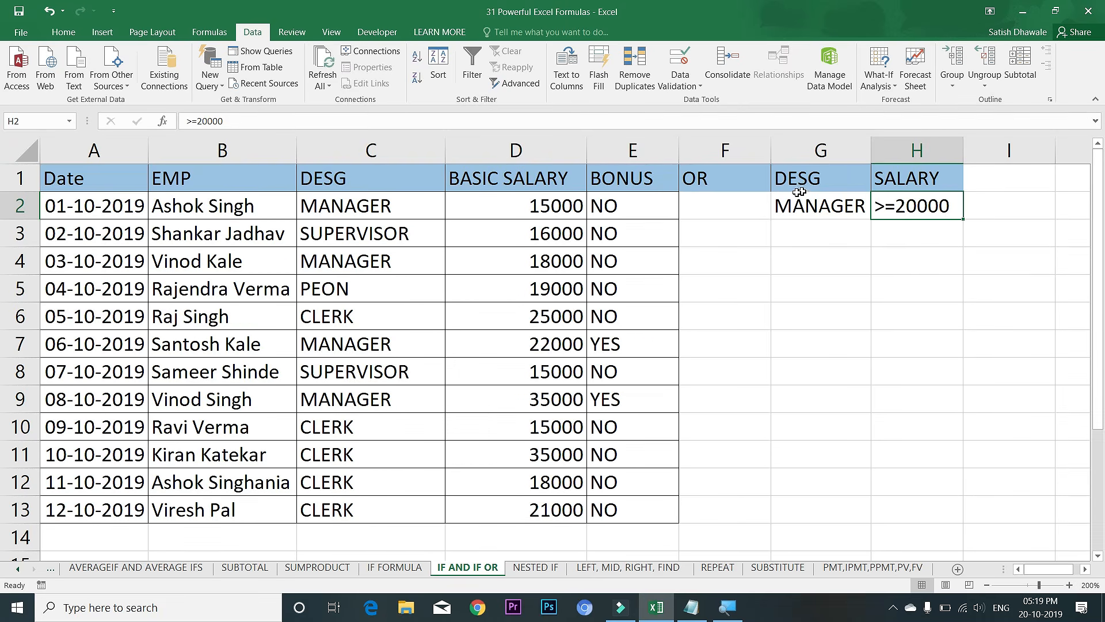
{"action": "left_click", "coordinate": [719, 203]}
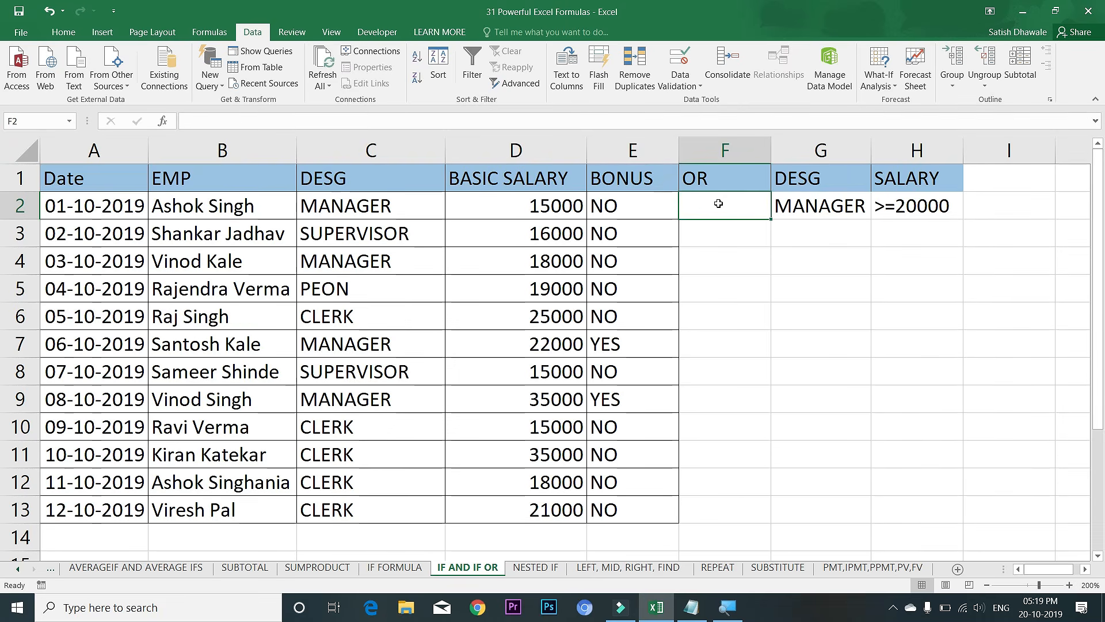
{"action": "type", "text": "=IF("}
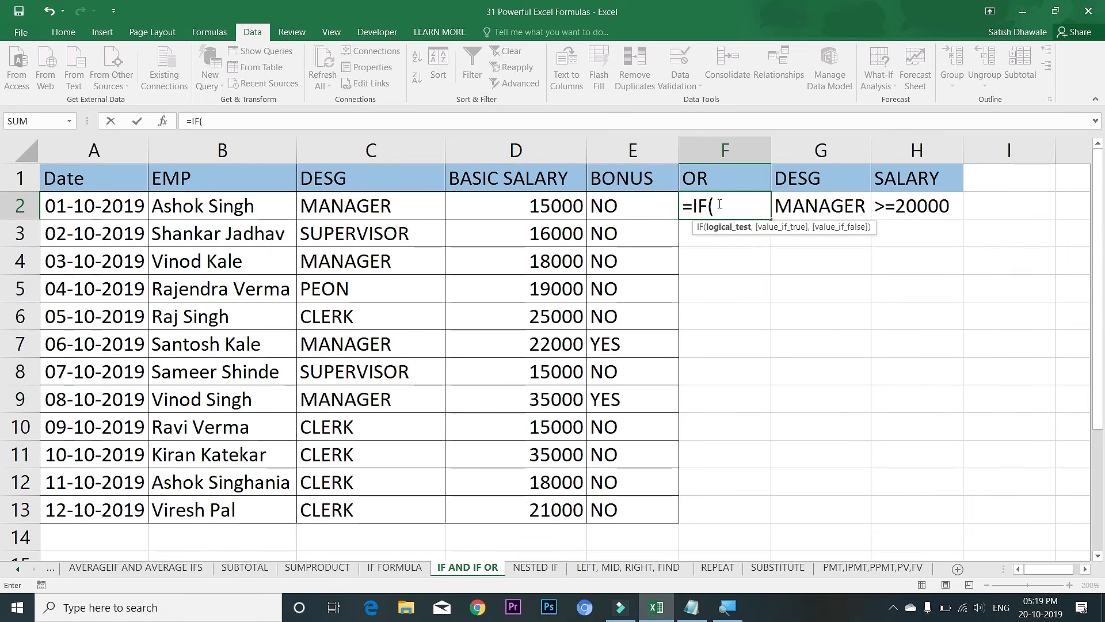
{"action": "type", "text": "OR("}
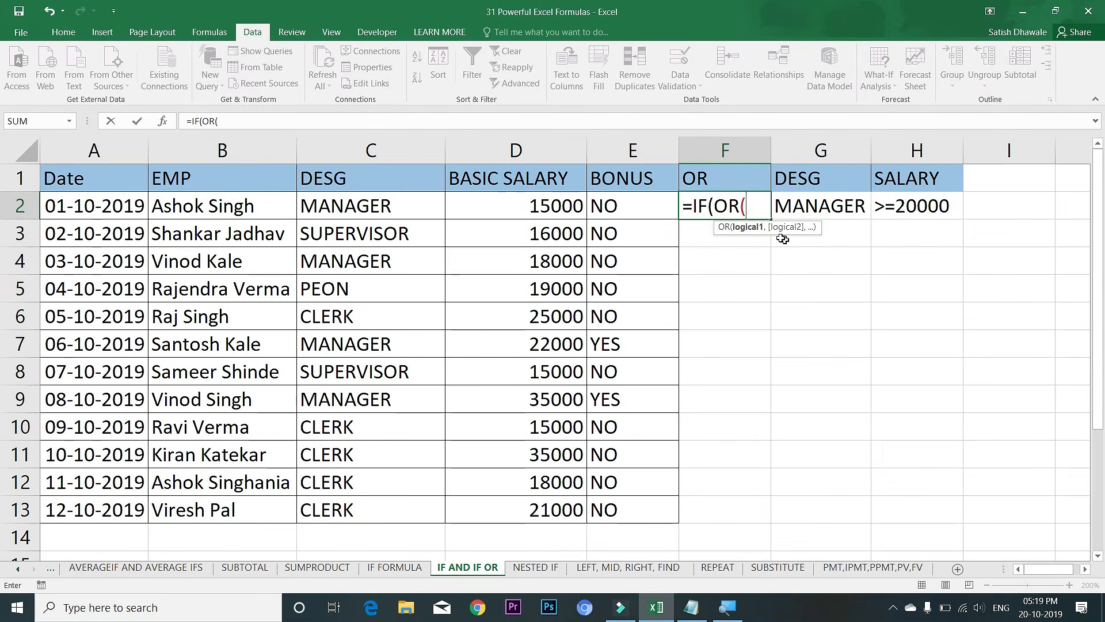
{"action": "left_click", "coordinate": [413, 207]}
{"action": "type", "text": "="}
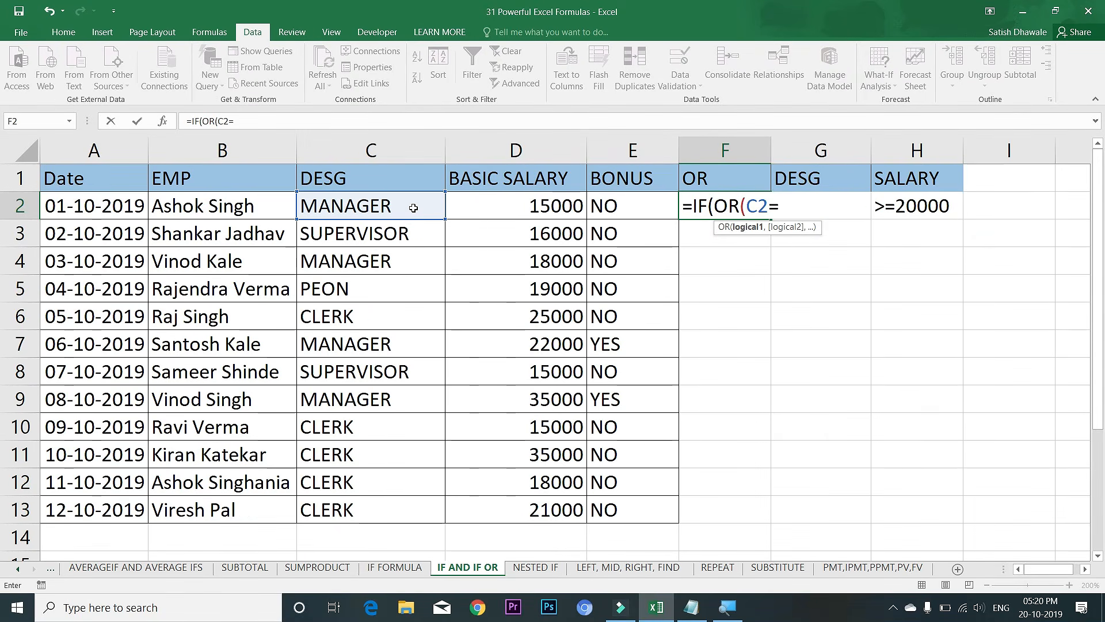
{"action": "type", "text": "\""}
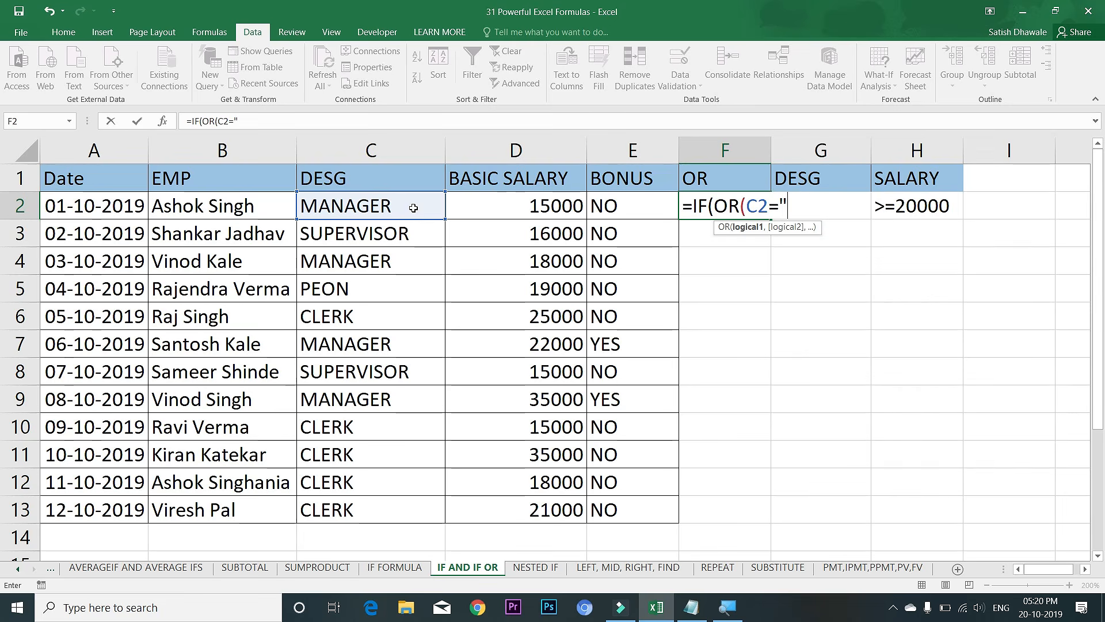
{"action": "type", "text": "MANAG"}
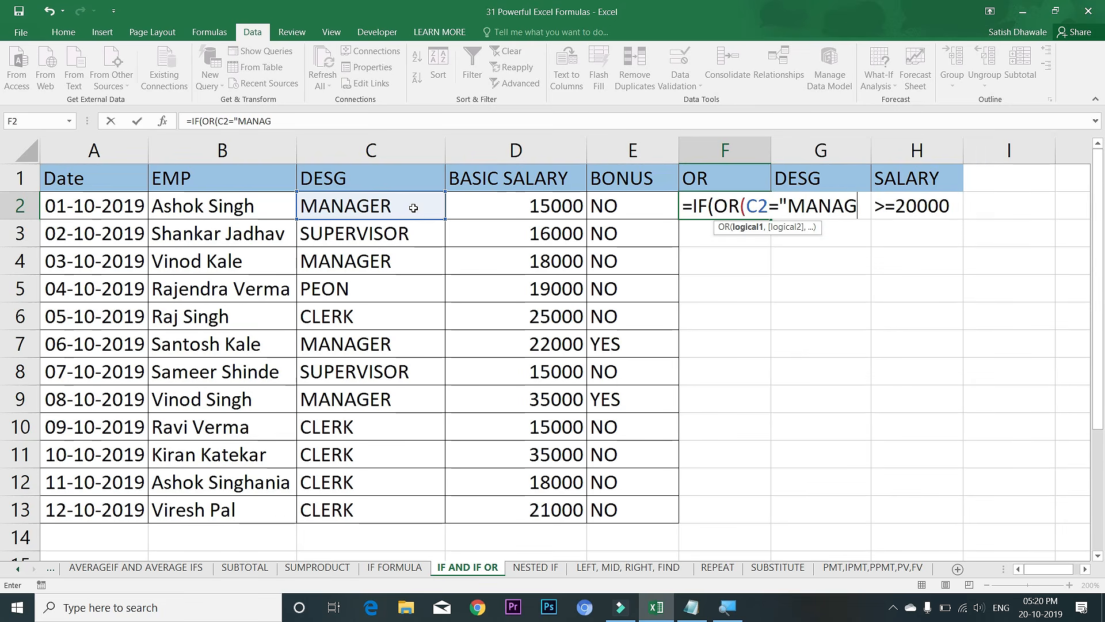
{"action": "type", "text": "ER\","}
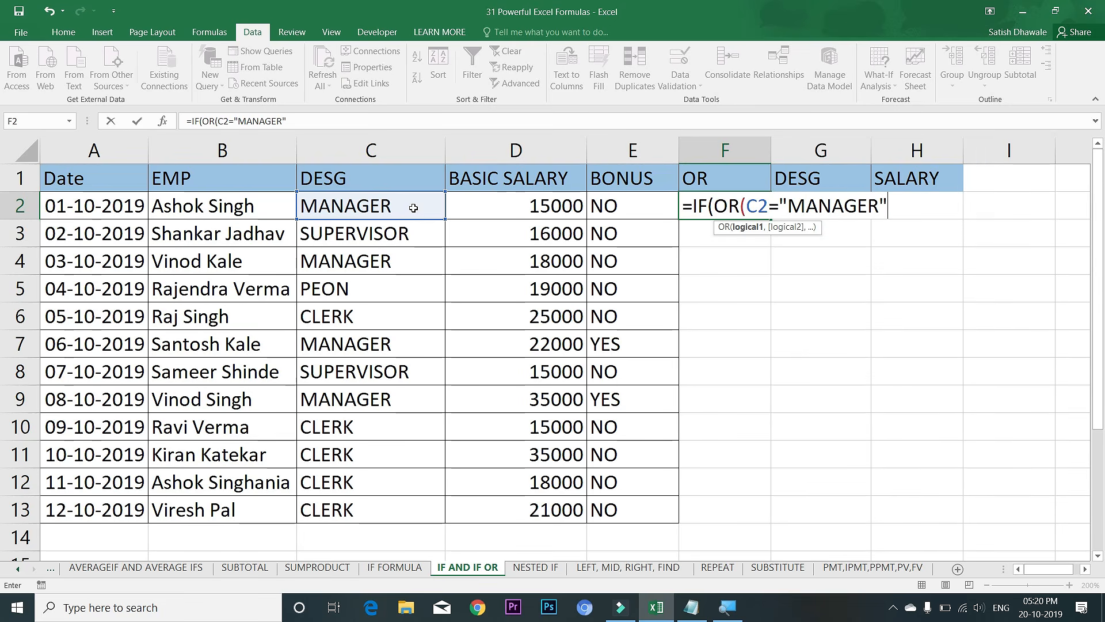
- Complete the F2 formula with the second OR condition D2>=20000, returning "YES" if true and "NO" if false
{"action": "left_click", "coordinate": [482, 205]}
{"action": "type", "text": ">=2"}
{"action": "type", "text": "000"}
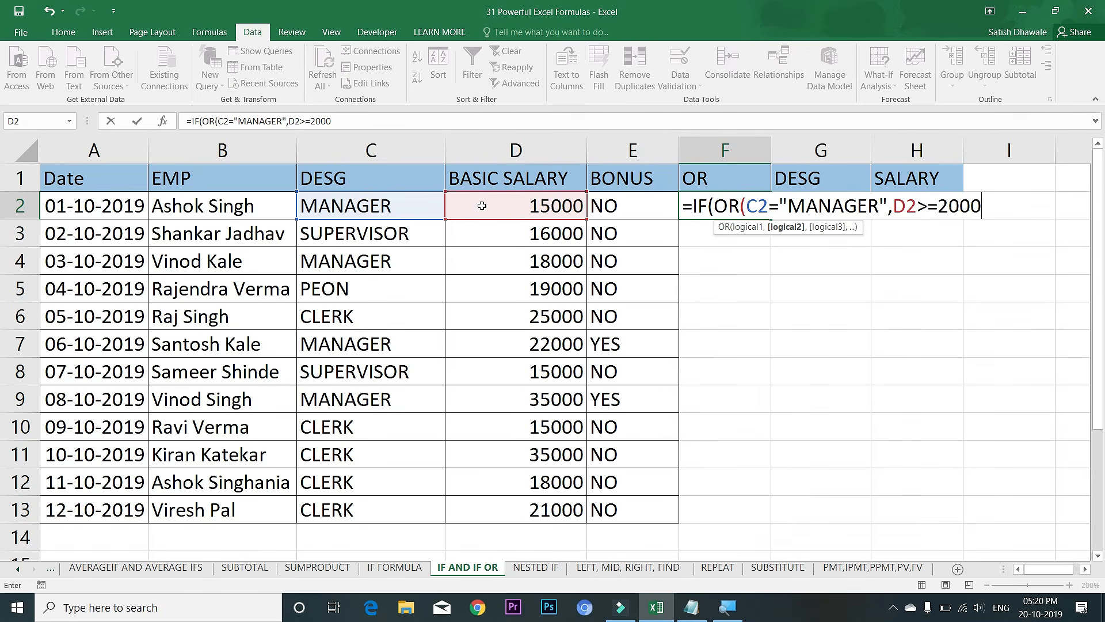
{"action": "type", "text": "0),\"YE"}
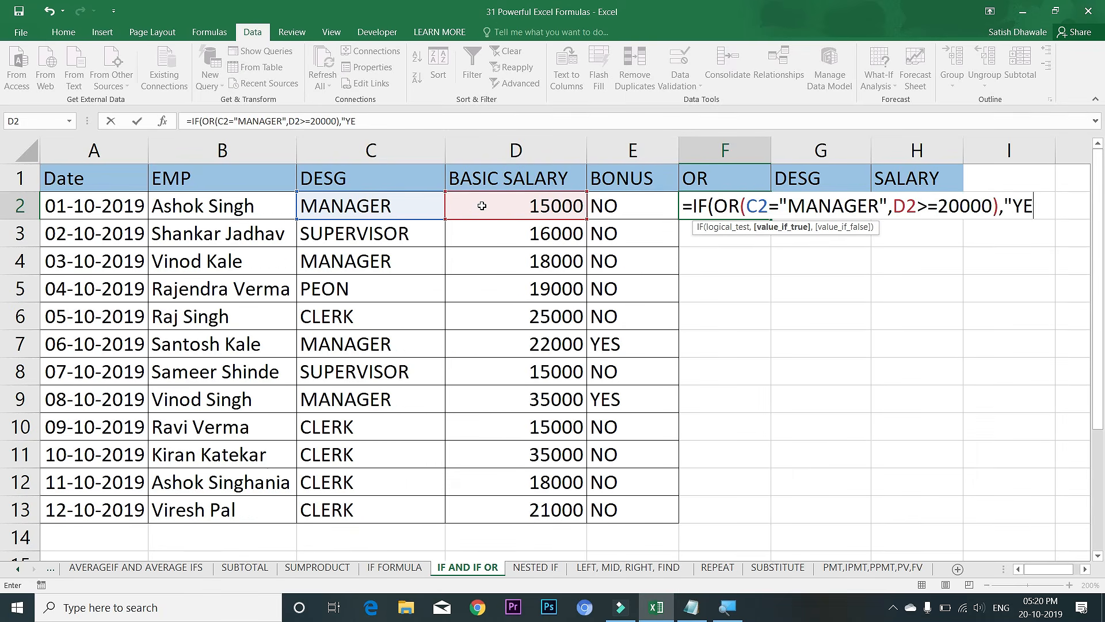
{"action": "type", "text": "S\",\"NO\""}
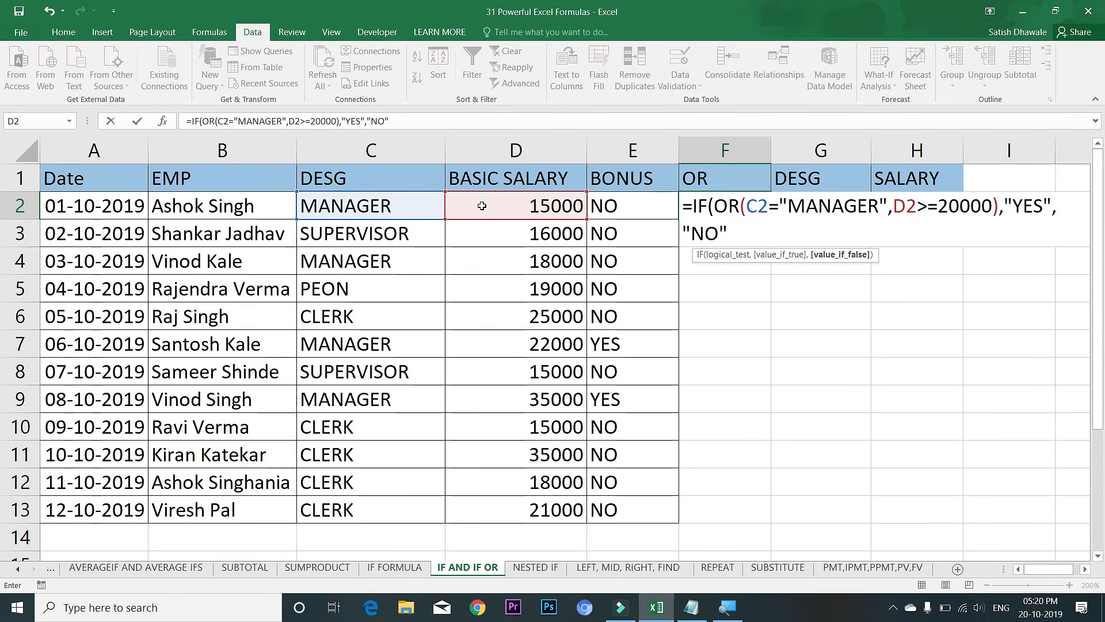
{"action": "key", "text": "Return"}
{"action": "key", "text": "Return"}
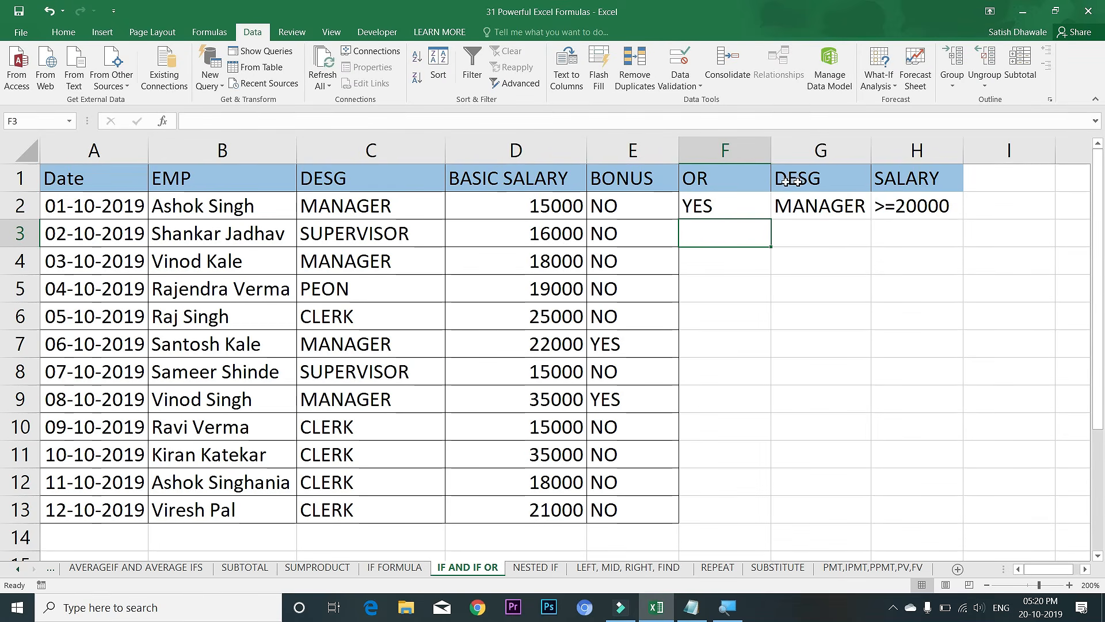
- Review the F2 formula and fill it down the OR column to row 13
{"action": "left_click", "coordinate": [764, 209]}
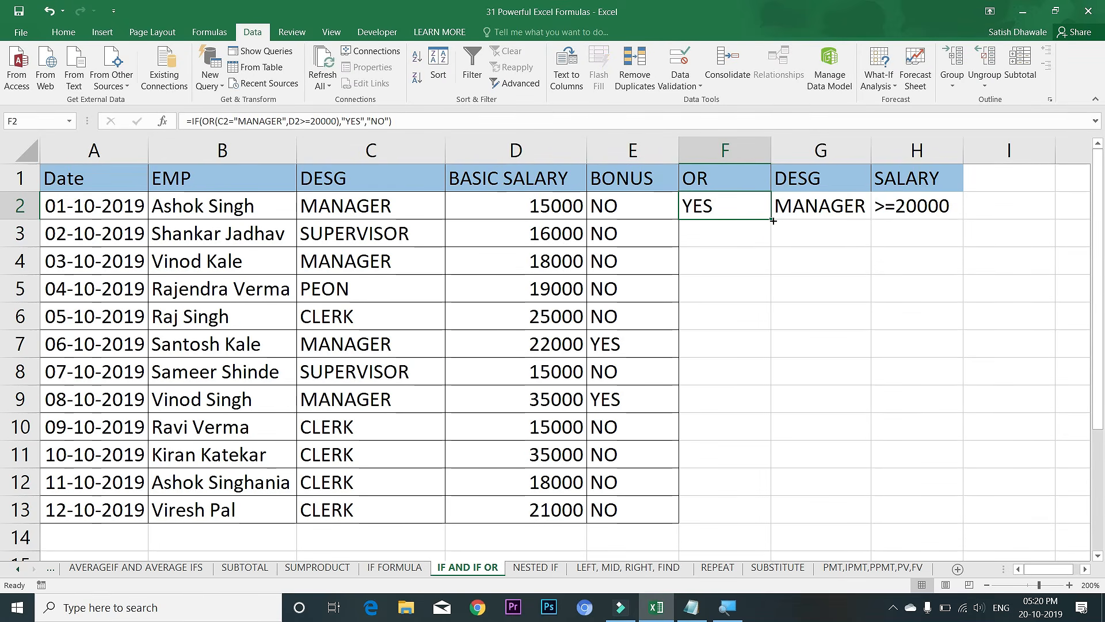
{"action": "double_click", "coordinate": [768, 208]}
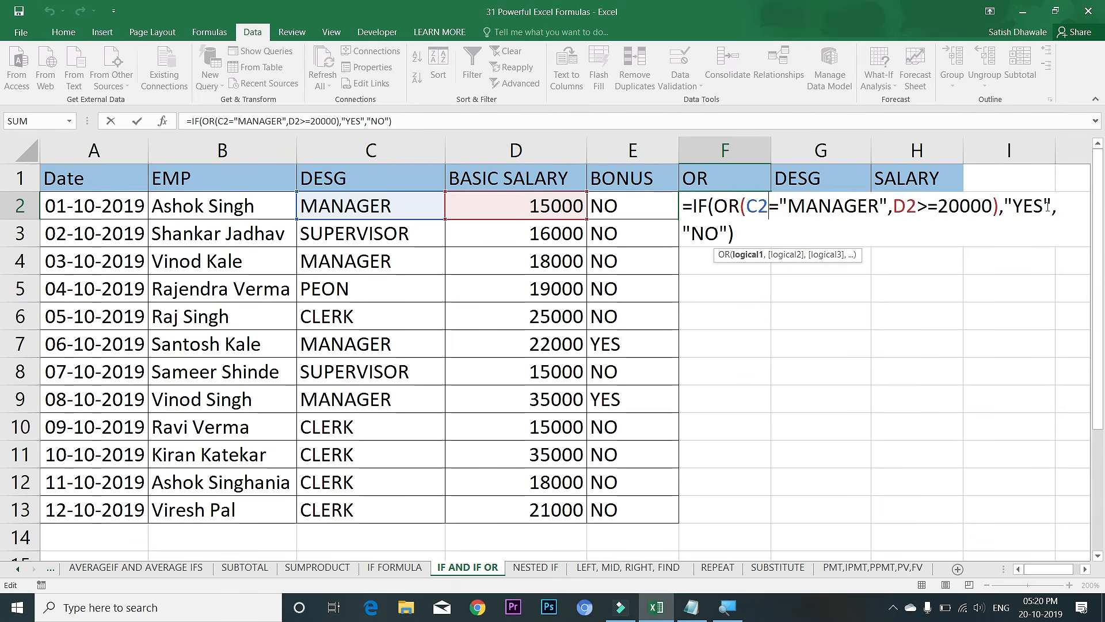
{"action": "key", "text": "Return"}
{"action": "left_click", "coordinate": [758, 212]}
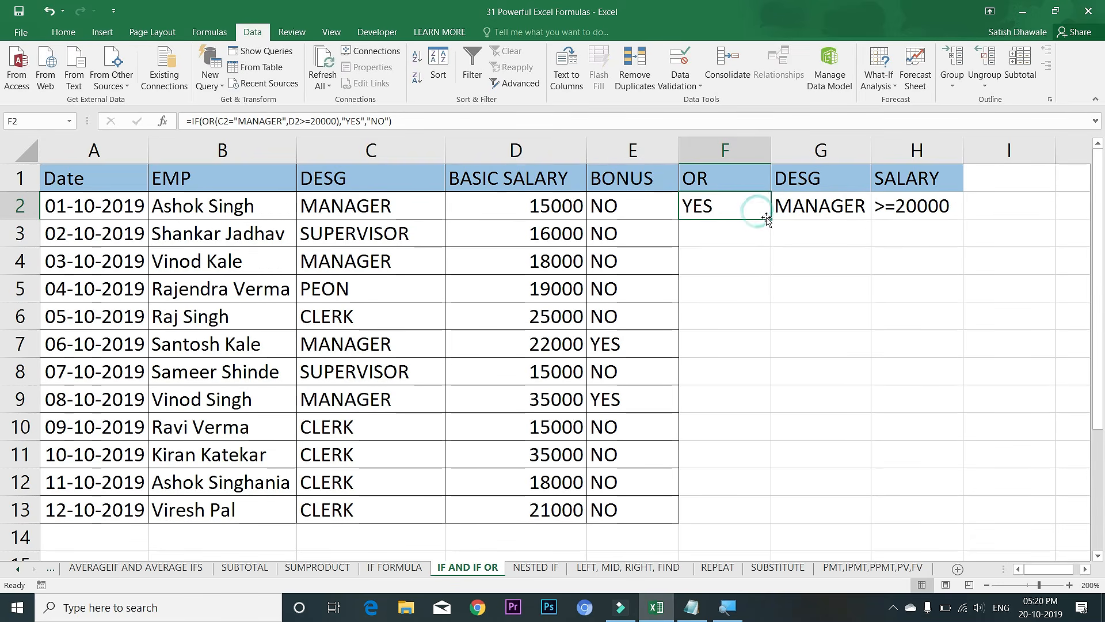
{"action": "double_click", "coordinate": [770, 219]}
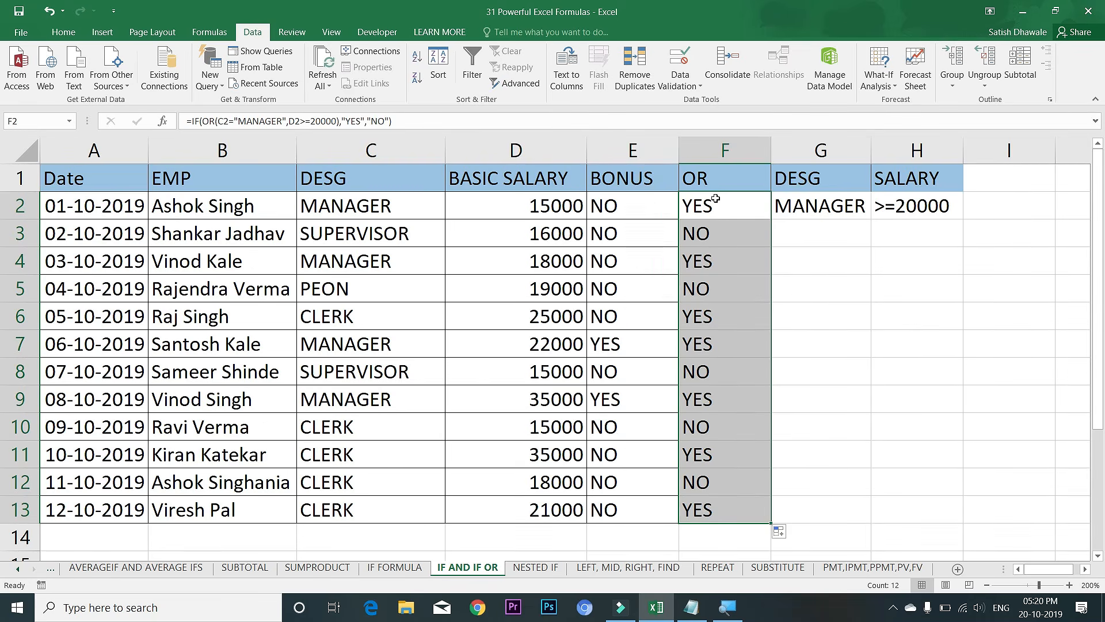
- Check the OR results in rows 2 to 4 against each row's designation and basic salary
{"action": "left_click", "coordinate": [563, 205]}
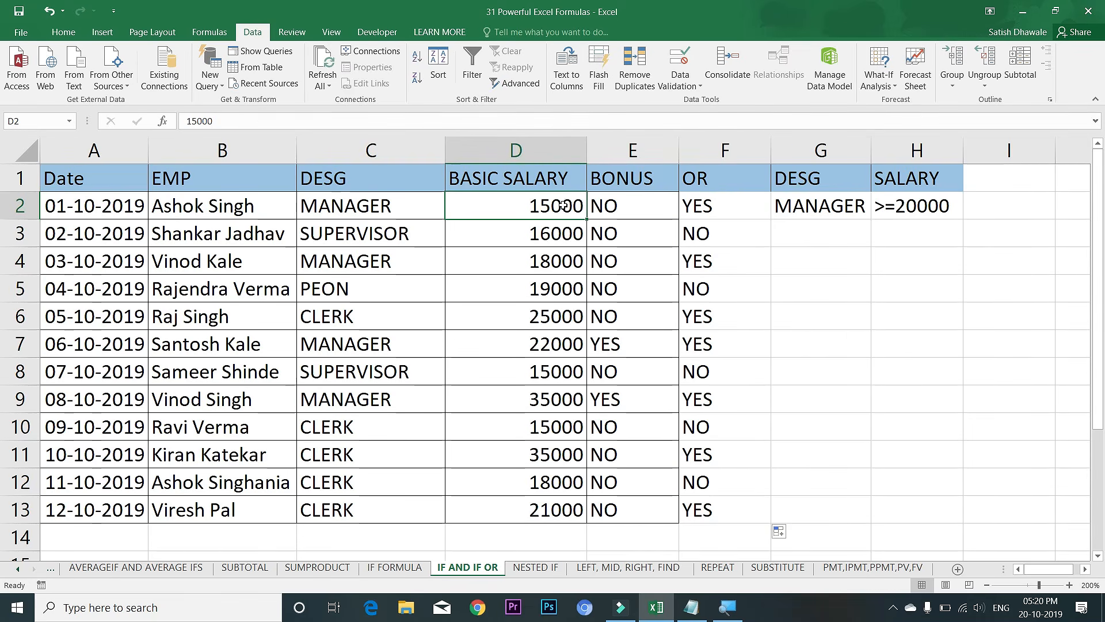
{"action": "left_click", "coordinate": [716, 228]}
{"action": "left_click", "coordinate": [392, 234]}
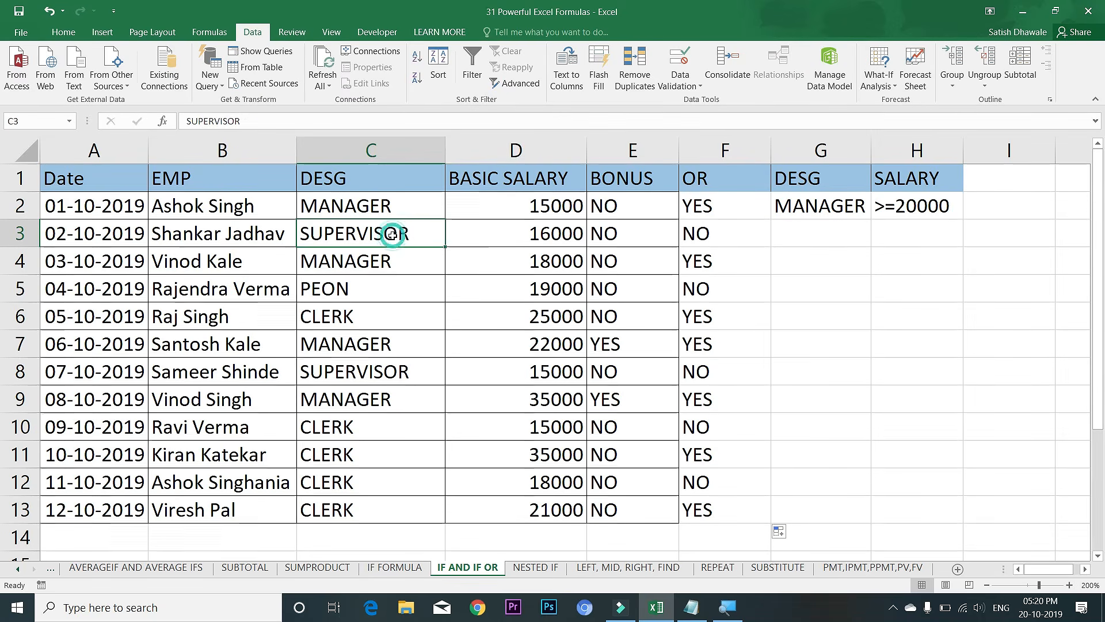
{"action": "left_click", "coordinate": [503, 230]}
{"action": "left_click", "coordinate": [705, 265]}
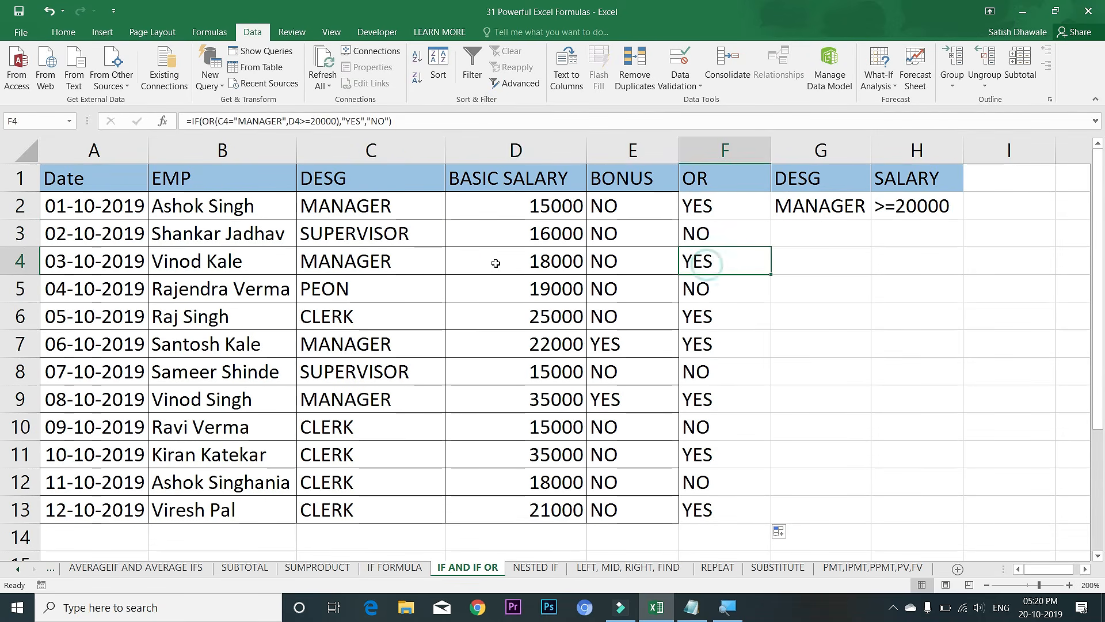
{"action": "left_click", "coordinate": [435, 257]}
{"action": "left_click", "coordinate": [501, 265]}
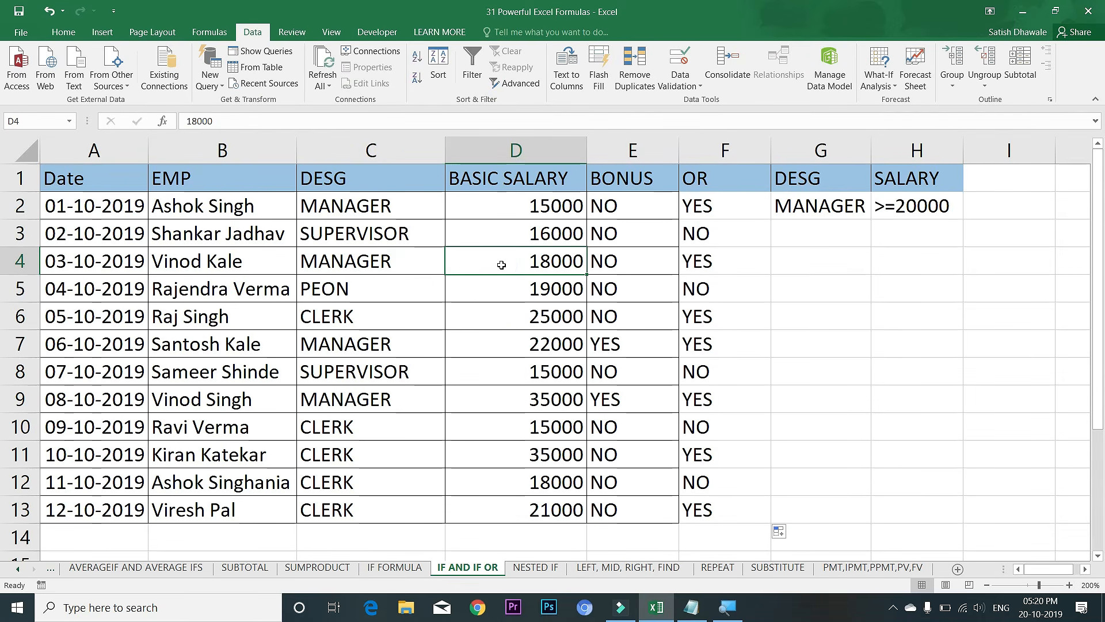
{"action": "left_click", "coordinate": [405, 260]}
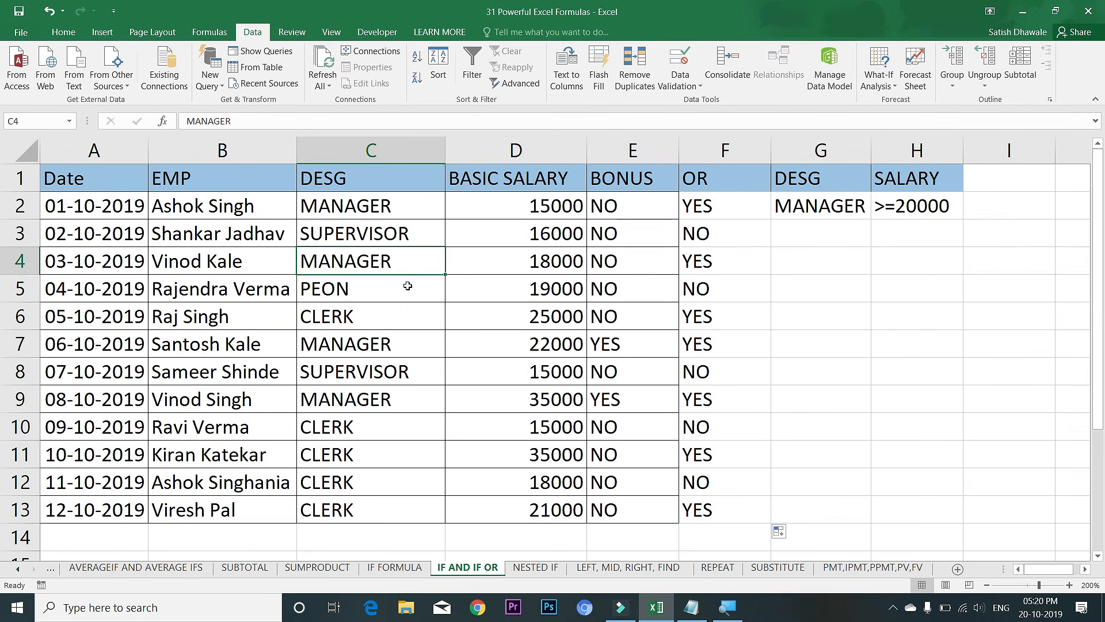
- Compare the OR results in rows 5 and 6 with the designations and basic salaries there
{"action": "left_click", "coordinate": [407, 286]}
{"action": "left_click", "coordinate": [515, 289]}
{"action": "left_click", "coordinate": [390, 295]}
{"action": "left_click", "coordinate": [506, 297]}
{"action": "left_click", "coordinate": [429, 320]}
{"action": "left_click", "coordinate": [506, 316]}
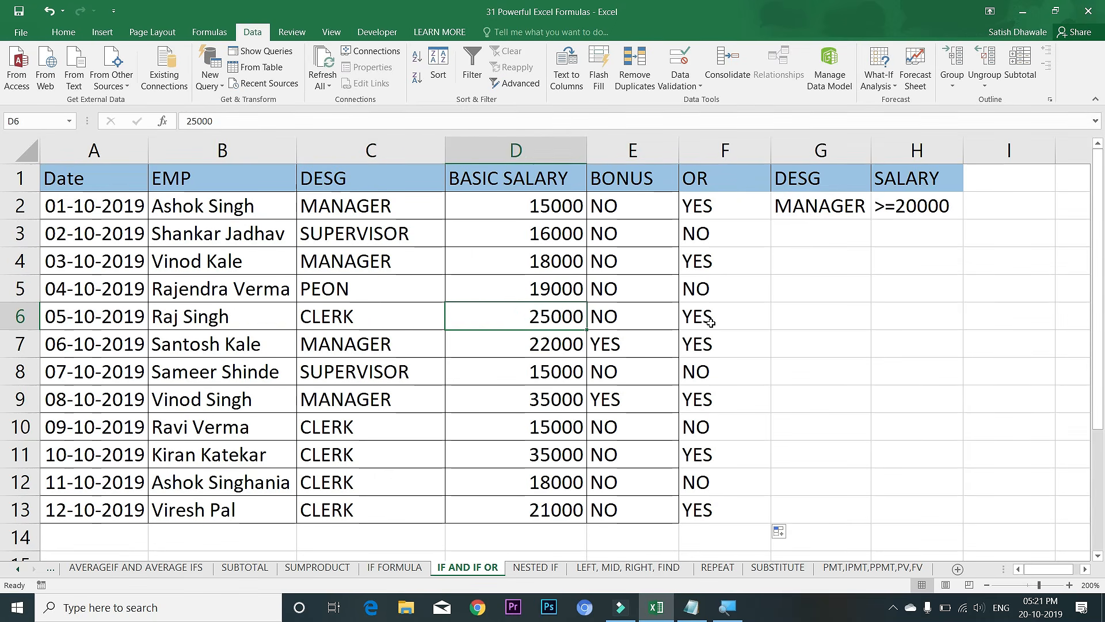
{"action": "left_click", "coordinate": [708, 318]}
{"action": "left_click", "coordinate": [525, 317]}
{"action": "left_click", "coordinate": [431, 314]}
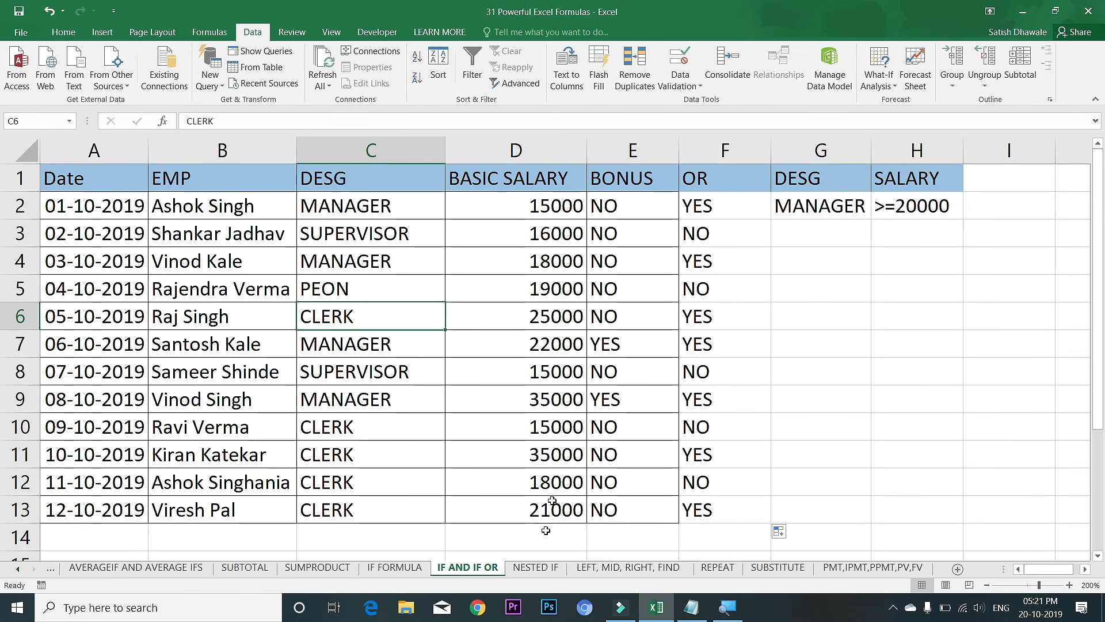
- On the NESTED IF sheet, enter MANAGER in G1 and its bonus amount 5000 in G2
{"action": "left_click", "coordinate": [535, 567]}
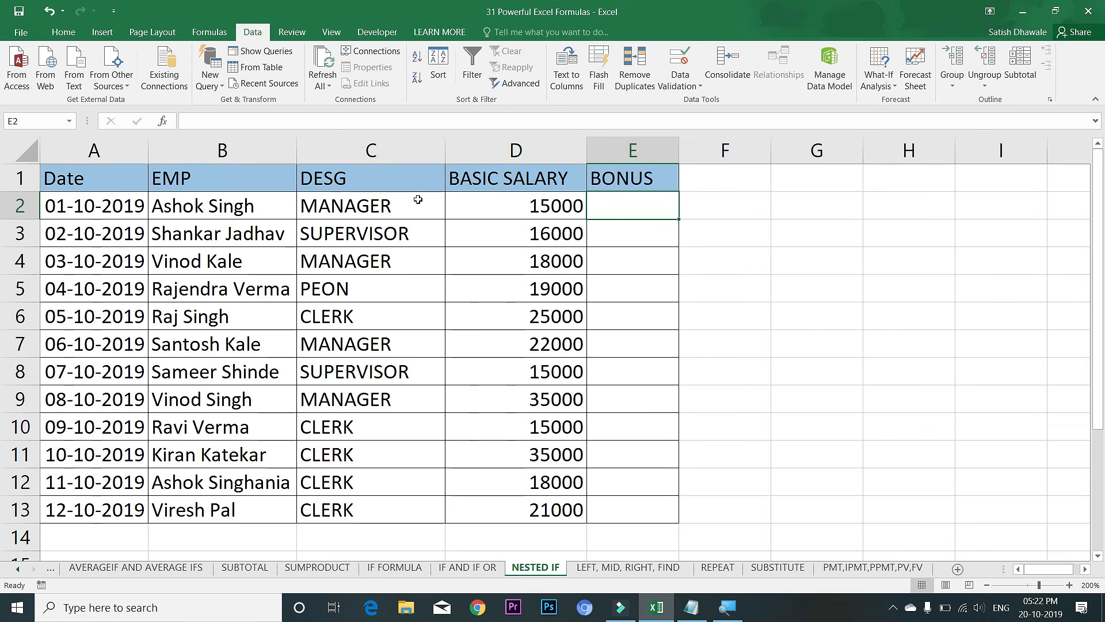
{"action": "left_click", "coordinate": [641, 203]}
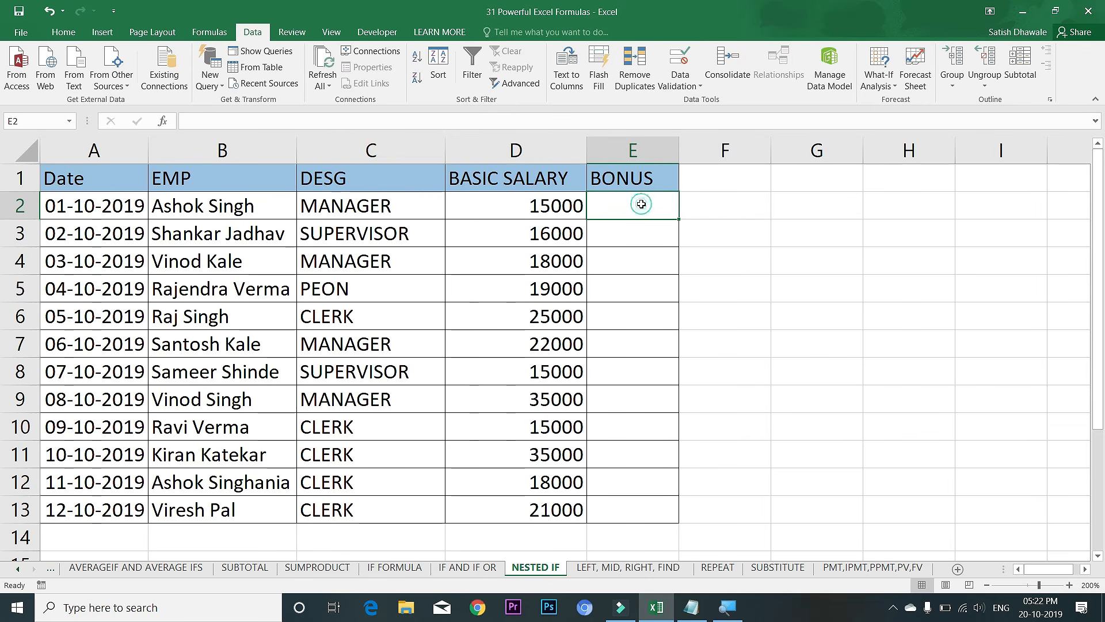
{"action": "left_click", "coordinate": [819, 183]}
{"action": "type", "text": "M"}
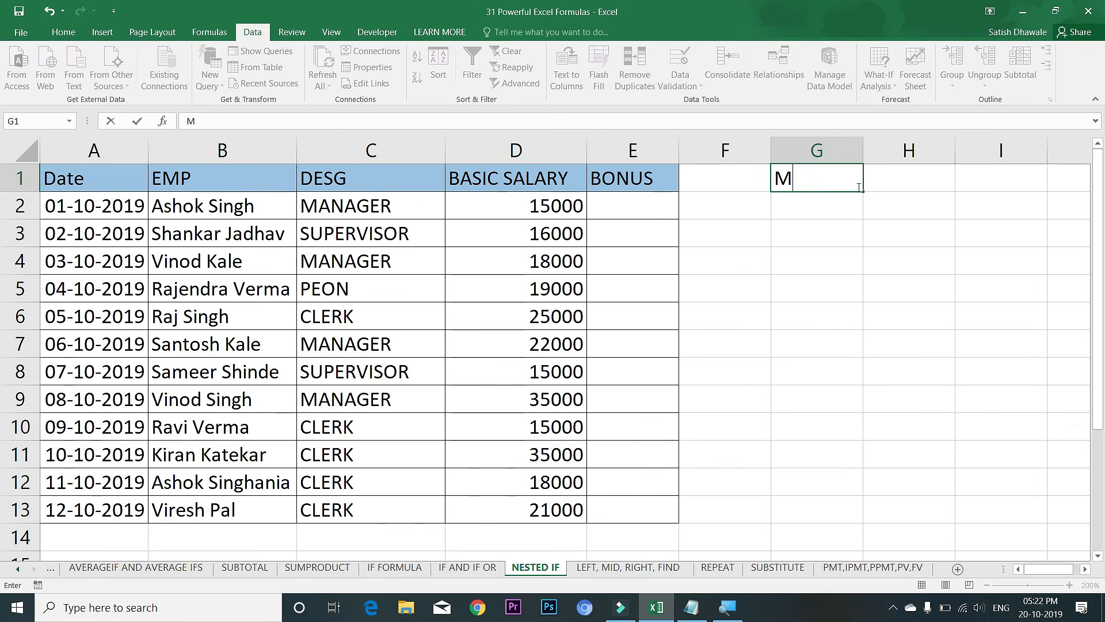
{"action": "type", "text": "ANAGER"}
{"action": "key", "text": "Return"}
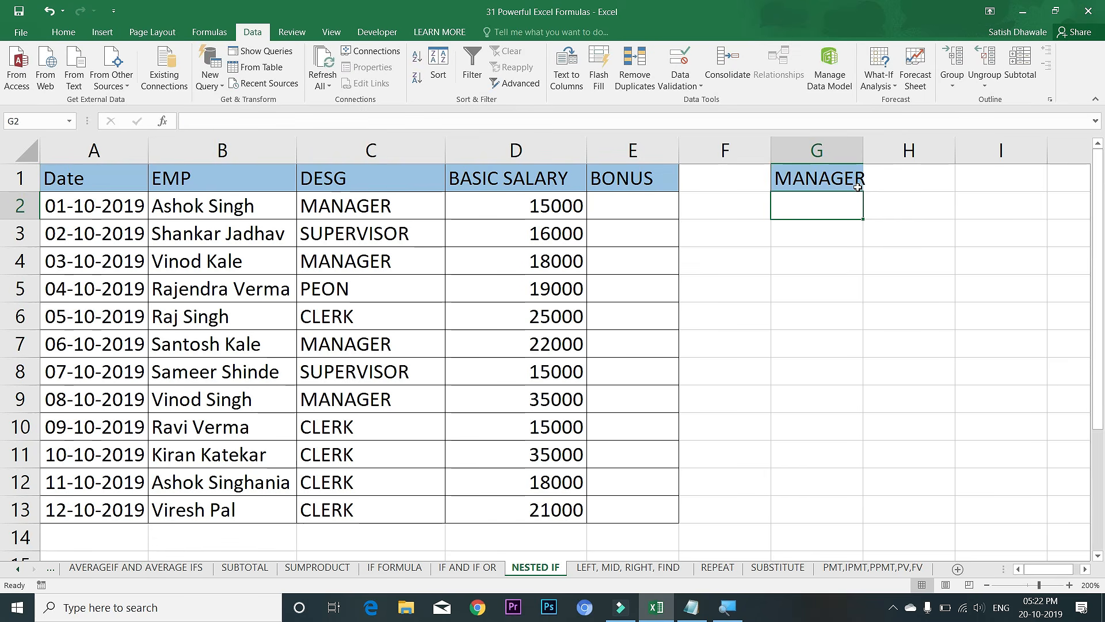
{"action": "type", "text": "5000"}
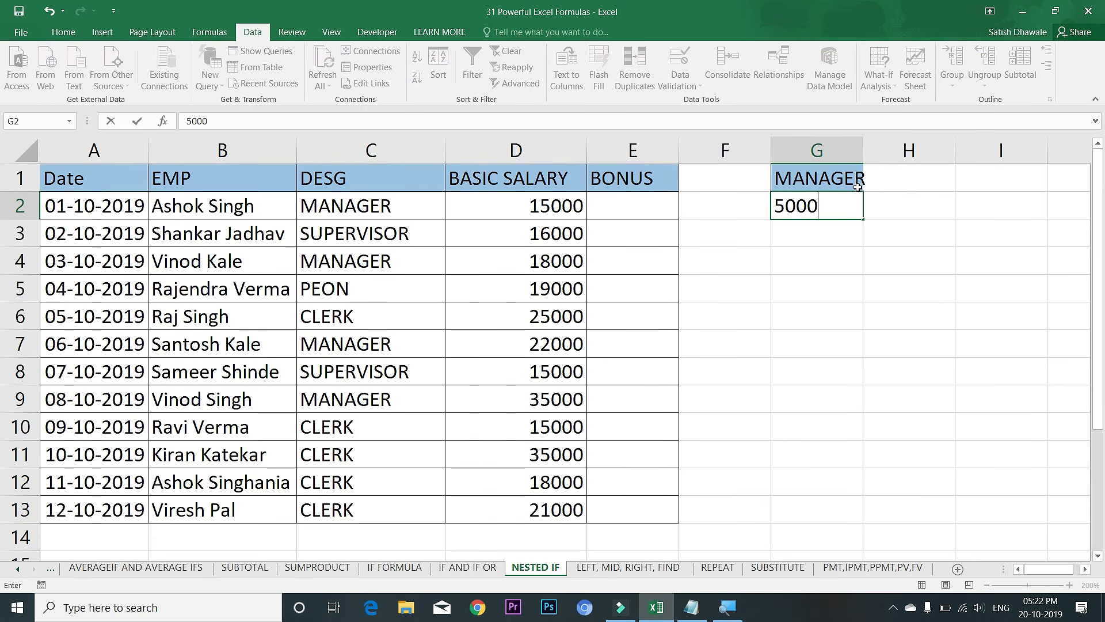
{"action": "type", "text": "0"}
{"action": "key", "text": "BackSpace"}
{"action": "key", "text": "Return"}
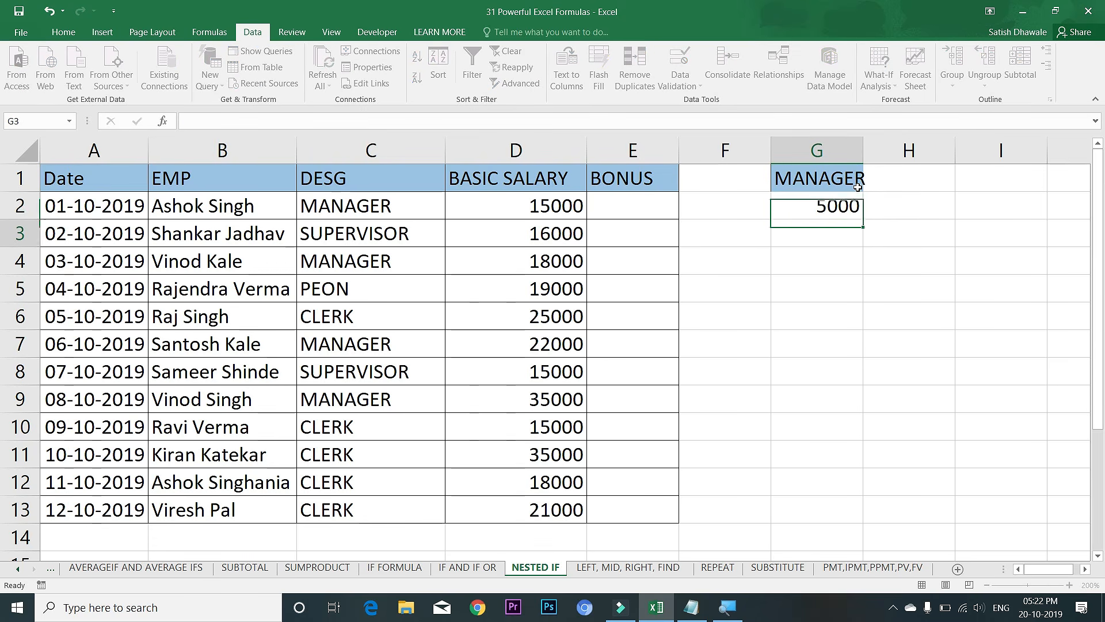
- Enter SUPERVISOR in G3 with the bonus amount 3000 in G4, and autofit column G's width
{"action": "type", "text": "SUPER"}
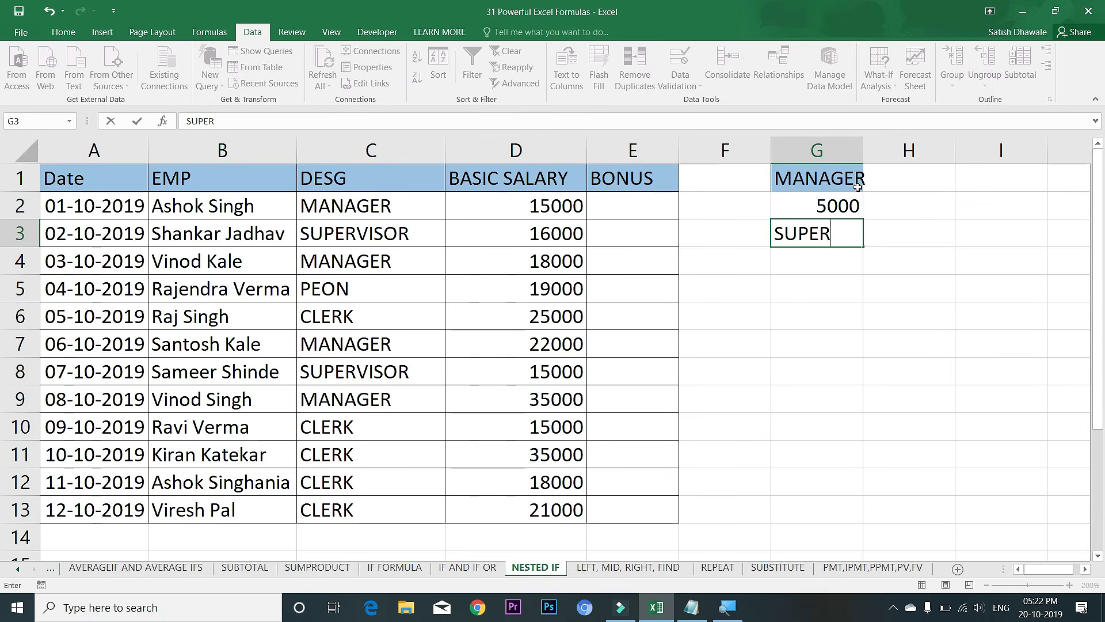
{"action": "type", "text": "VISOR"}
{"action": "key", "text": "Return"}
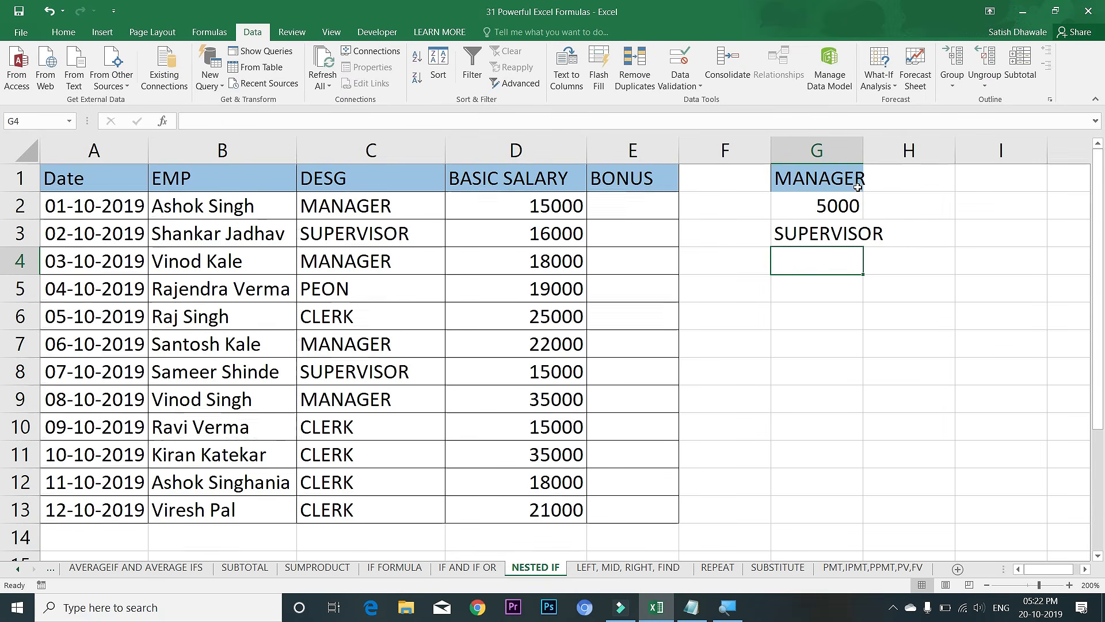
{"action": "double_click", "coordinate": [863, 150]}
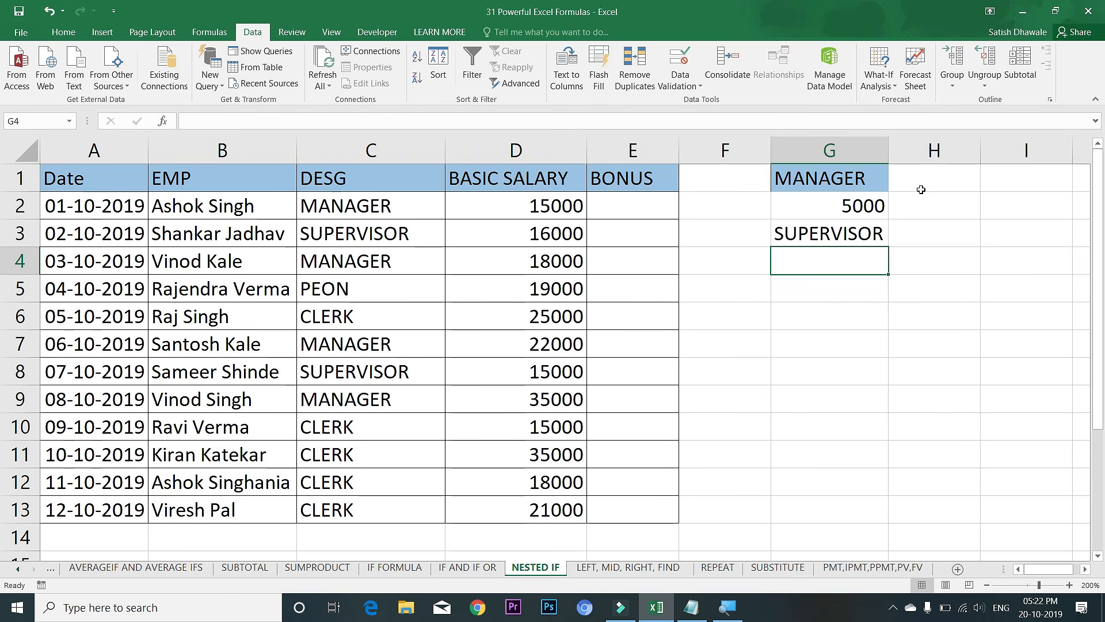
{"action": "type", "text": "7"}
{"action": "key", "text": "BackSpace"}
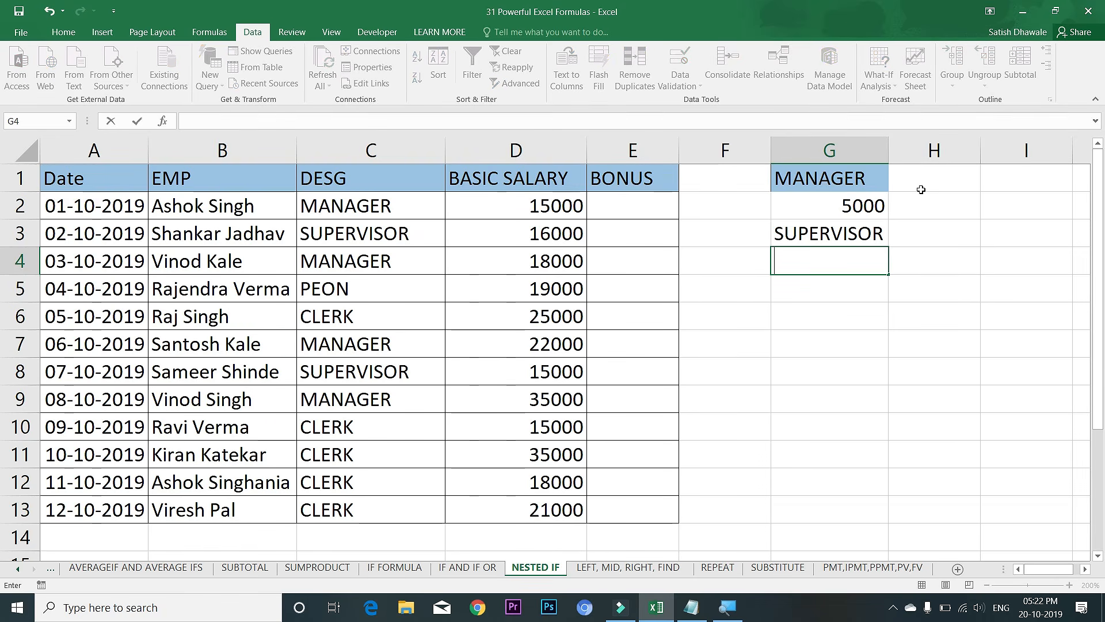
{"action": "type", "text": "3000"}
{"action": "key", "text": "Return"}
- Enter CLERK in G5 with its bonus amount 2500 in G6
{"action": "type", "text": "C"}
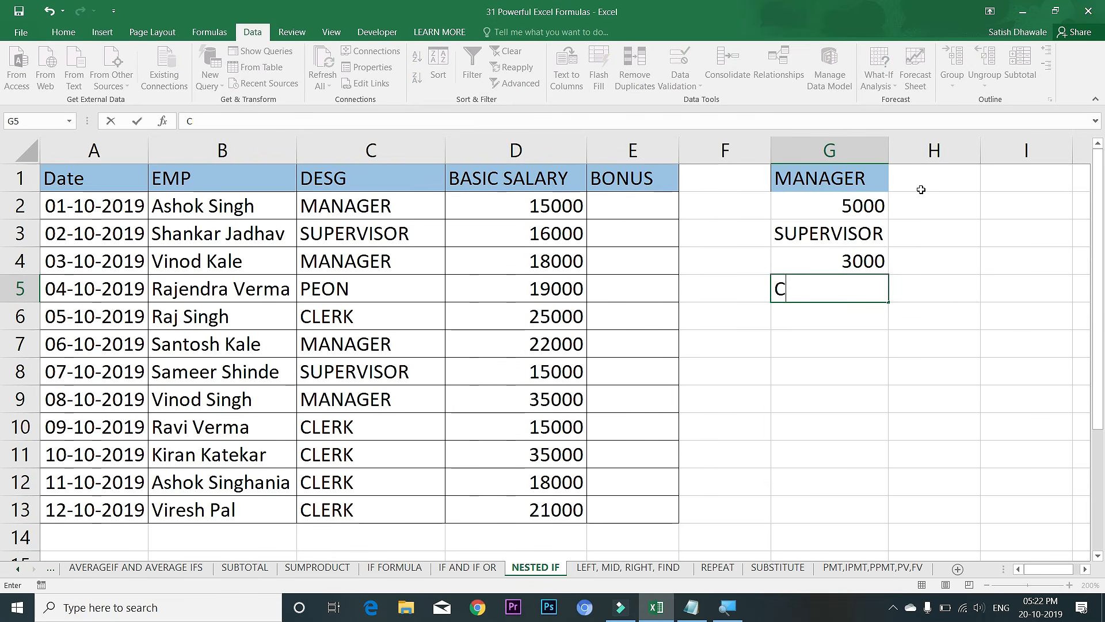
{"action": "type", "text": "LERK"}
{"action": "key", "text": "Return"}
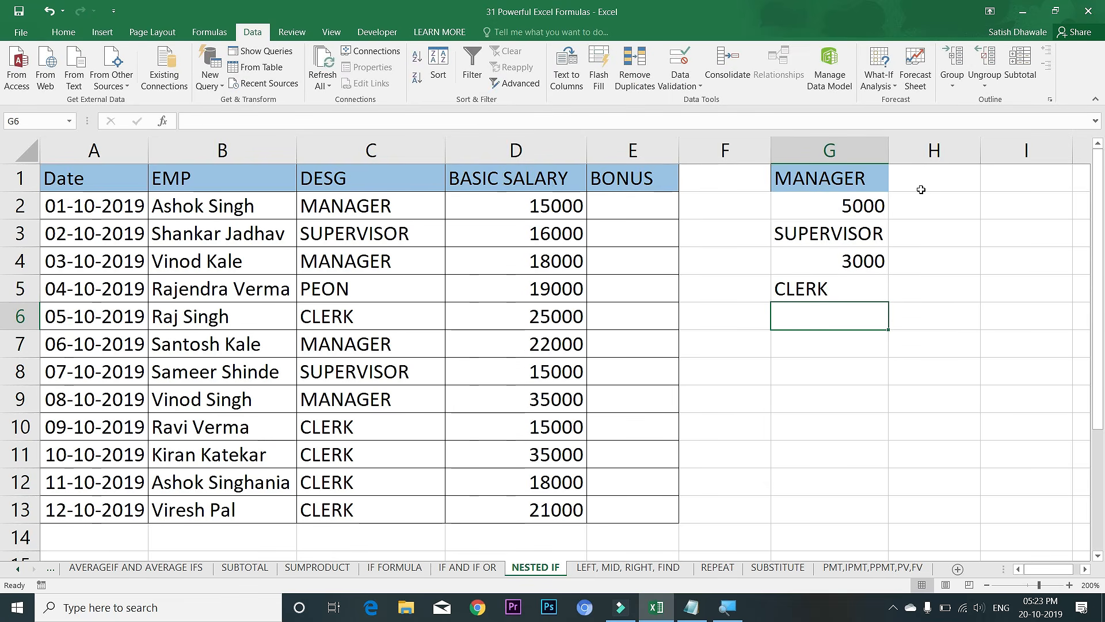
{"action": "type", "text": "2500"}
{"action": "key", "text": "Return"}
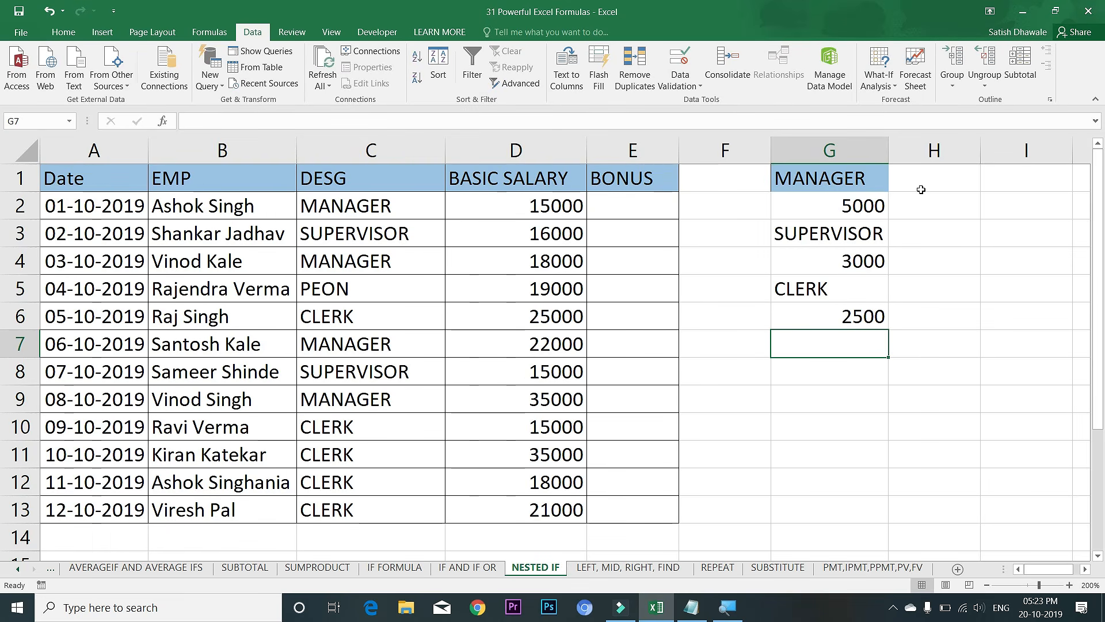
- Enter PEON in G7 with its bonus amount 2000 in G8
{"action": "type", "text": "PEON"}
{"action": "key", "text": "Return"}
{"action": "type", "text": "2000"}
{"action": "key", "text": "Return"}
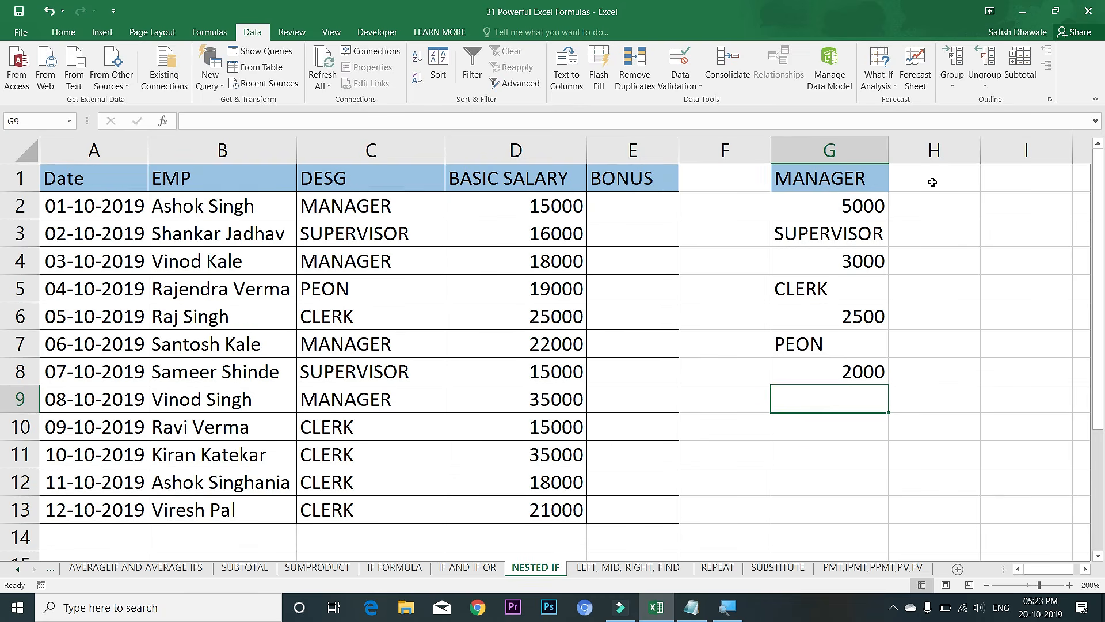
- Review each designation and its bonus amount in G1:G8 against the empty BONUS column
{"action": "left_click_drag", "start_coordinate": [826, 183], "coordinate": [844, 371]}
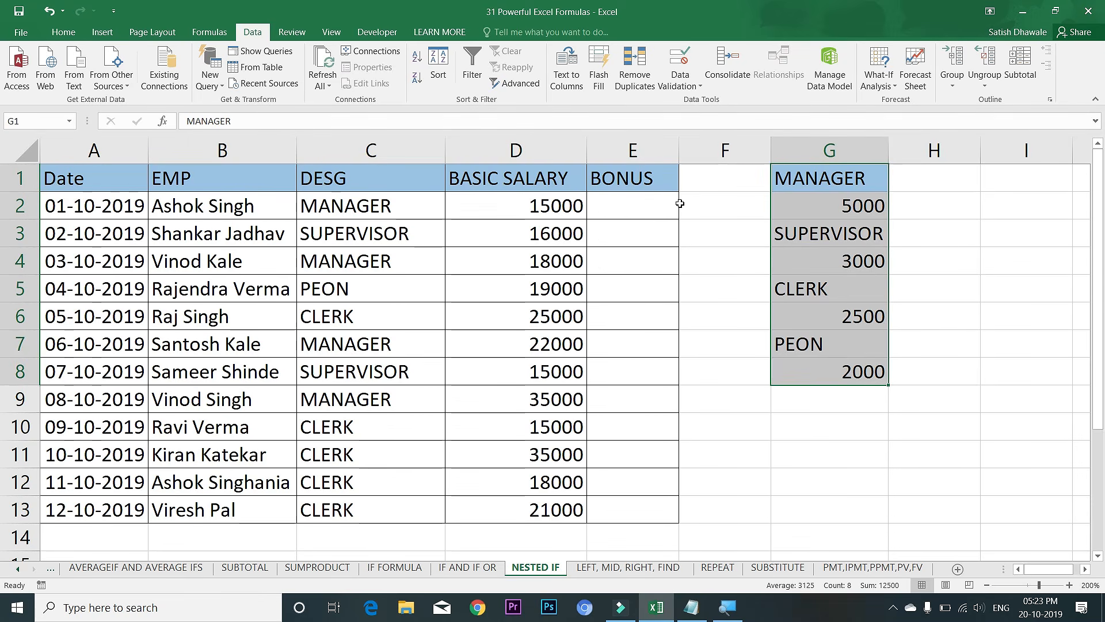
{"action": "left_click", "coordinate": [654, 205]}
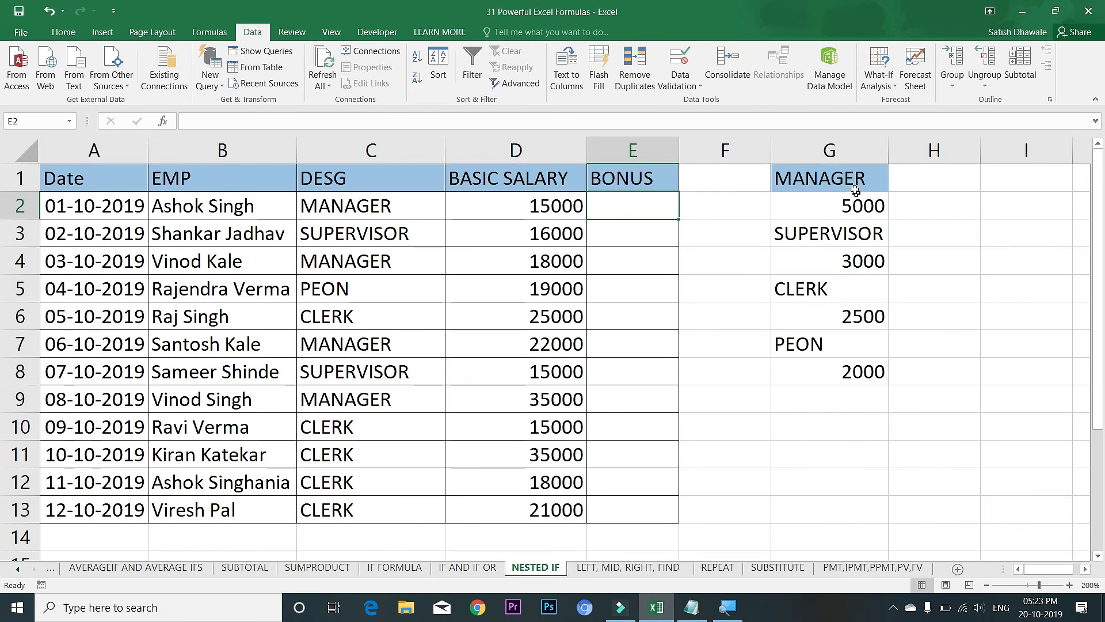
{"action": "left_click_drag", "start_coordinate": [857, 184], "coordinate": [853, 364]}
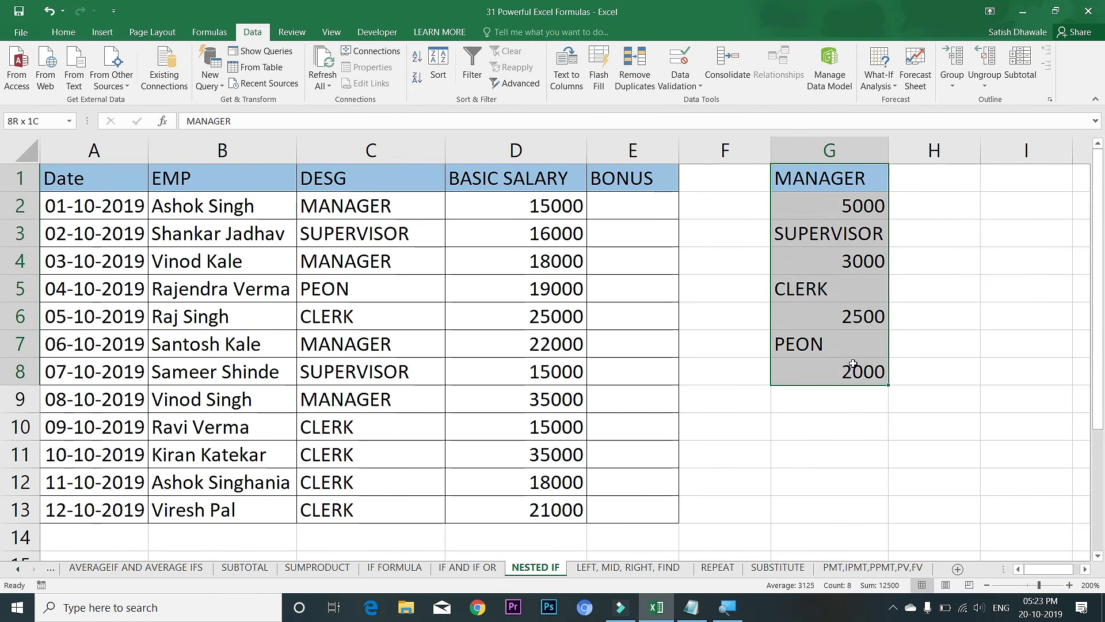
{"action": "left_click", "coordinate": [856, 206]}
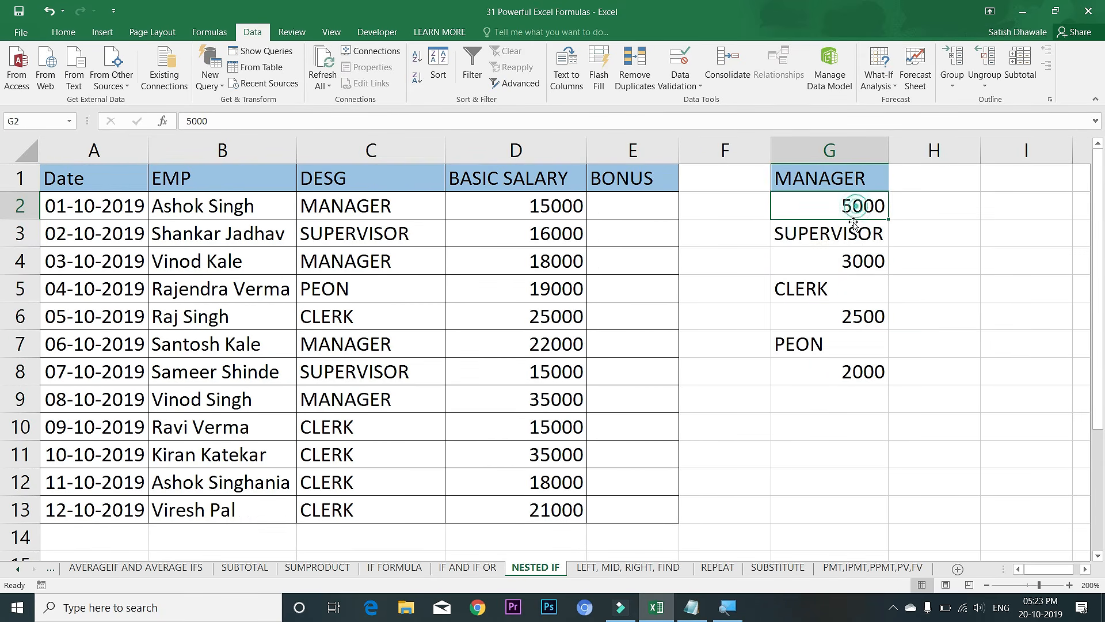
{"action": "left_click", "coordinate": [853, 233]}
{"action": "left_click", "coordinate": [845, 260]}
{"action": "left_click", "coordinate": [833, 288]}
{"action": "left_click", "coordinate": [839, 316]}
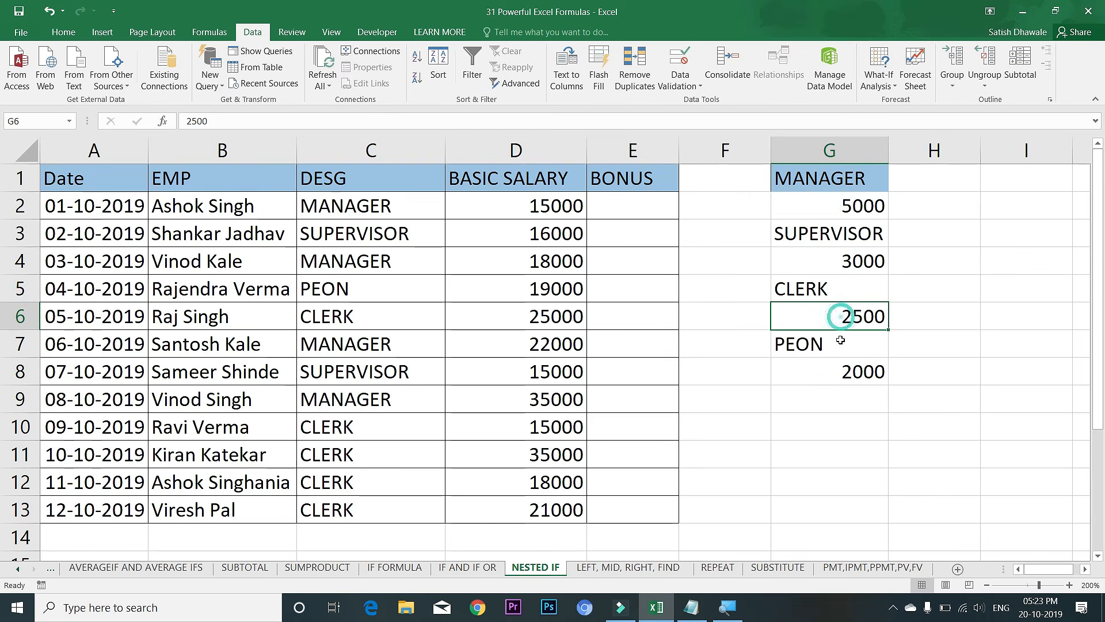
{"action": "left_click", "coordinate": [837, 348]}
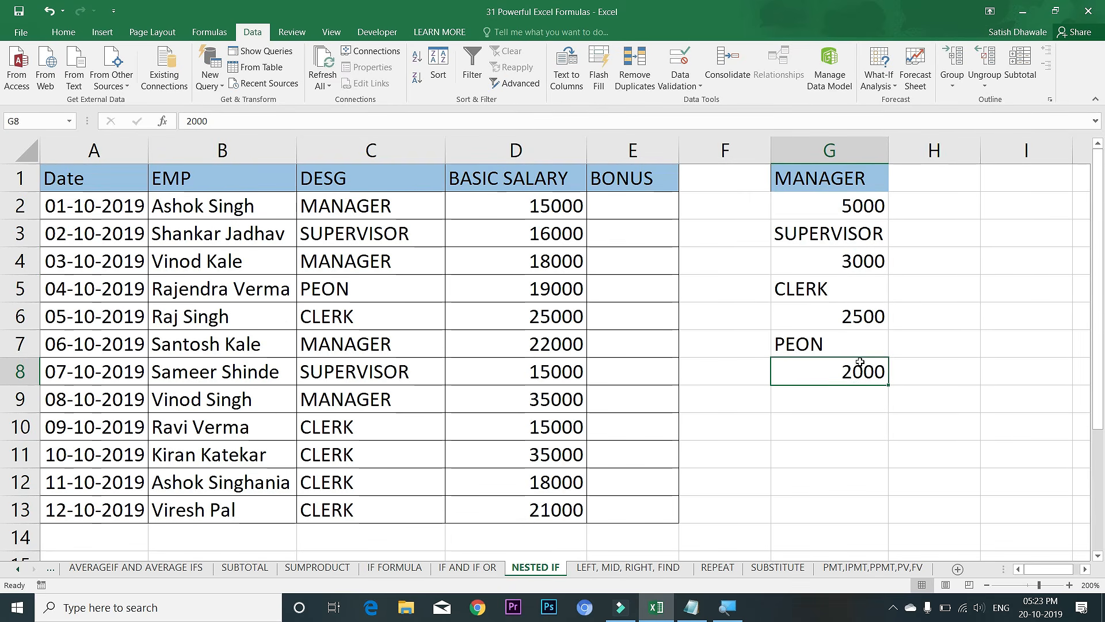
- Move the bonus amounts from G8, G6, G4 and G2 beside their designations in H7, H5, H3 and H1
{"action": "left_click_drag", "start_coordinate": [858, 372], "coordinate": [917, 285]}
{"action": "left_click", "coordinate": [871, 315]}
{"action": "left_click", "coordinate": [850, 256]}
{"action": "left_click_drag", "start_coordinate": [849, 257], "coordinate": [936, 230]}
{"action": "left_click", "coordinate": [841, 206]}
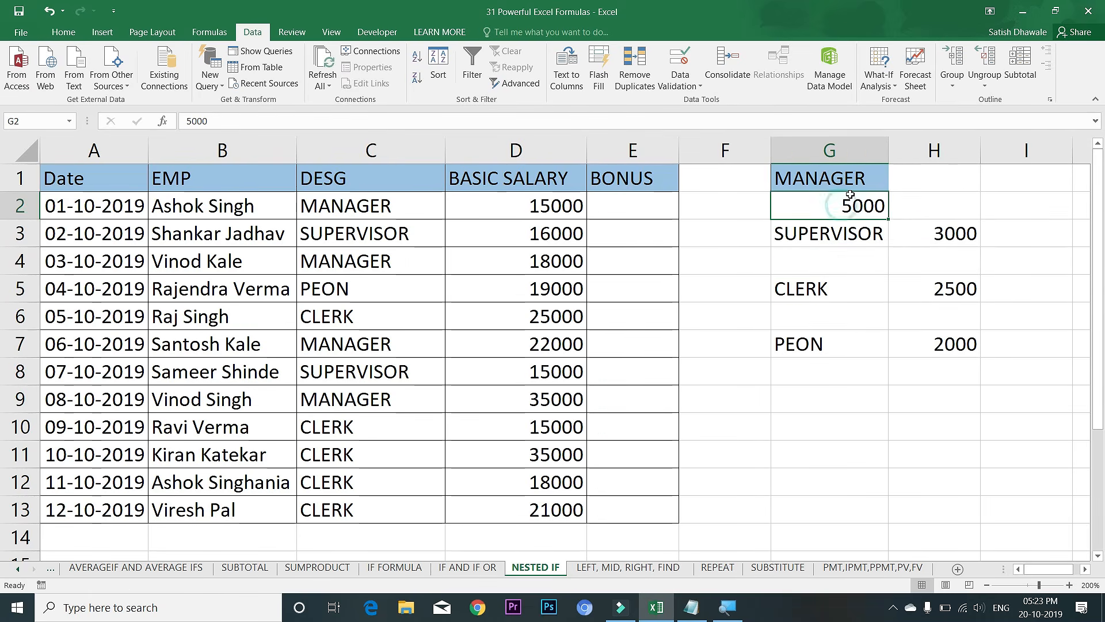
{"action": "left_click_drag", "start_coordinate": [841, 203], "coordinate": [927, 179]}
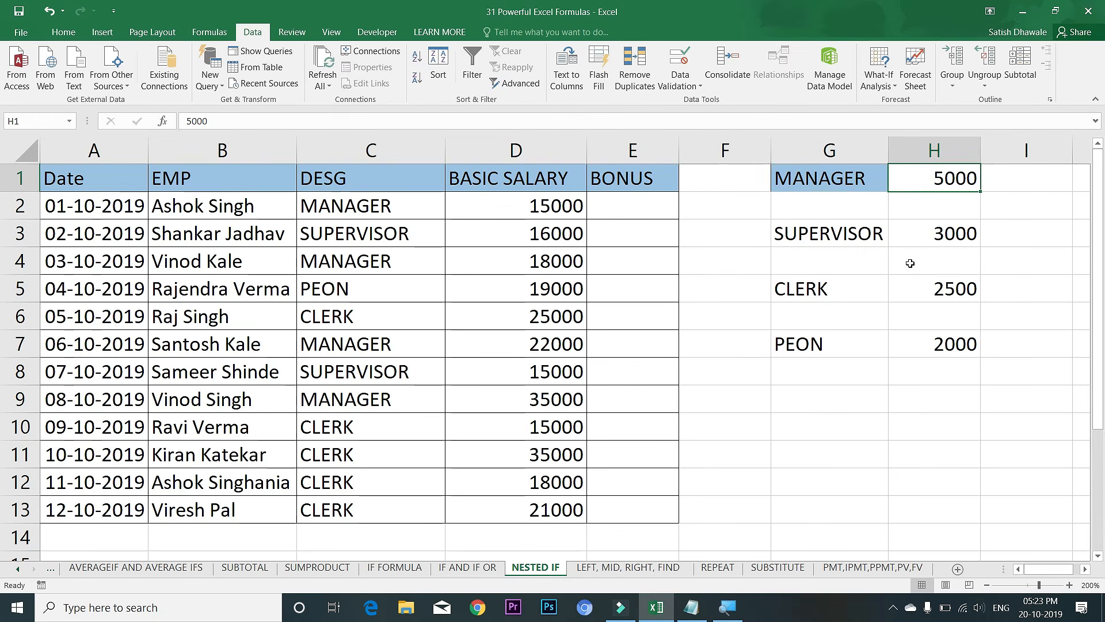
- Start an IF formula in E2 that gives 5000 when C2="MANAGER", with a second IF opened as its false value
{"action": "left_click", "coordinate": [641, 207]}
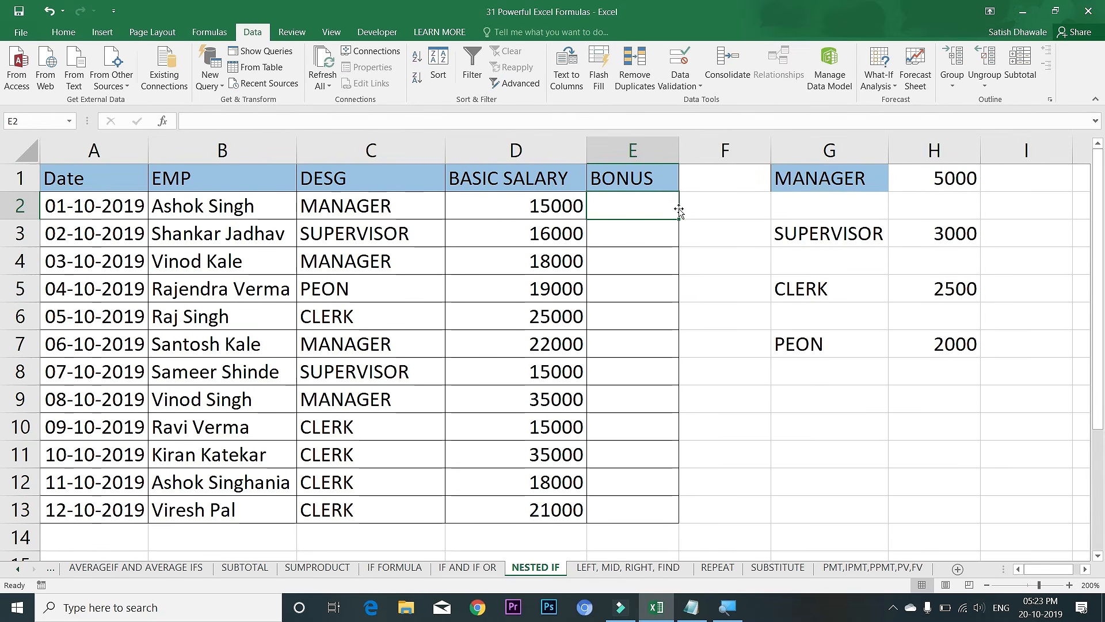
{"action": "type", "text": "=IF("}
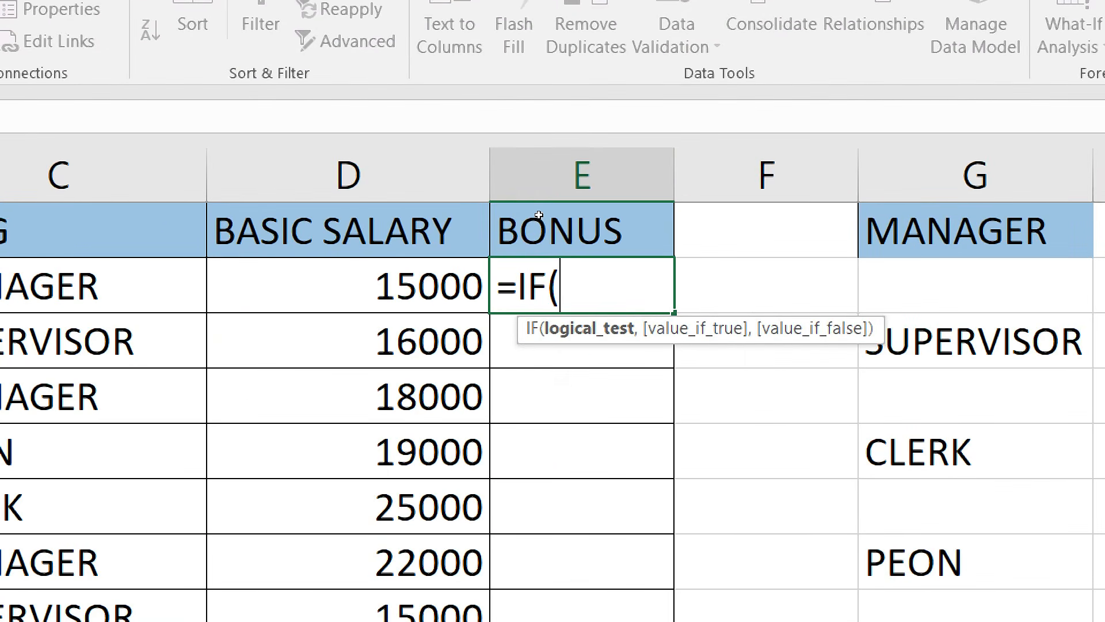
{"action": "key", "text": "Left"}
{"action": "key", "text": "Left"}
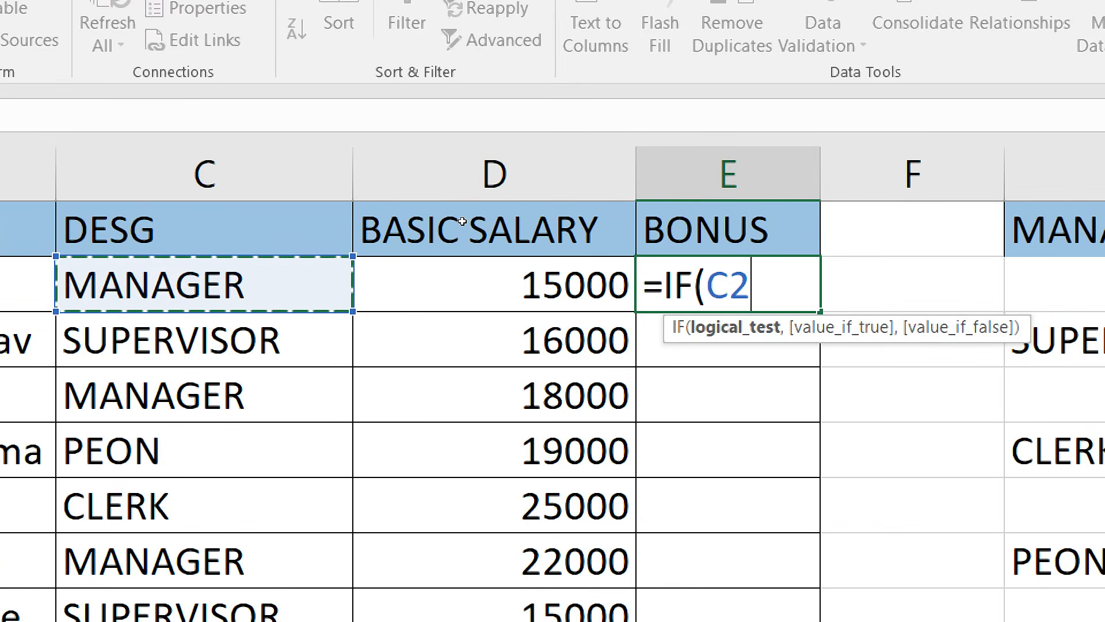
{"action": "type", "text": "=\"MANAGER\""}
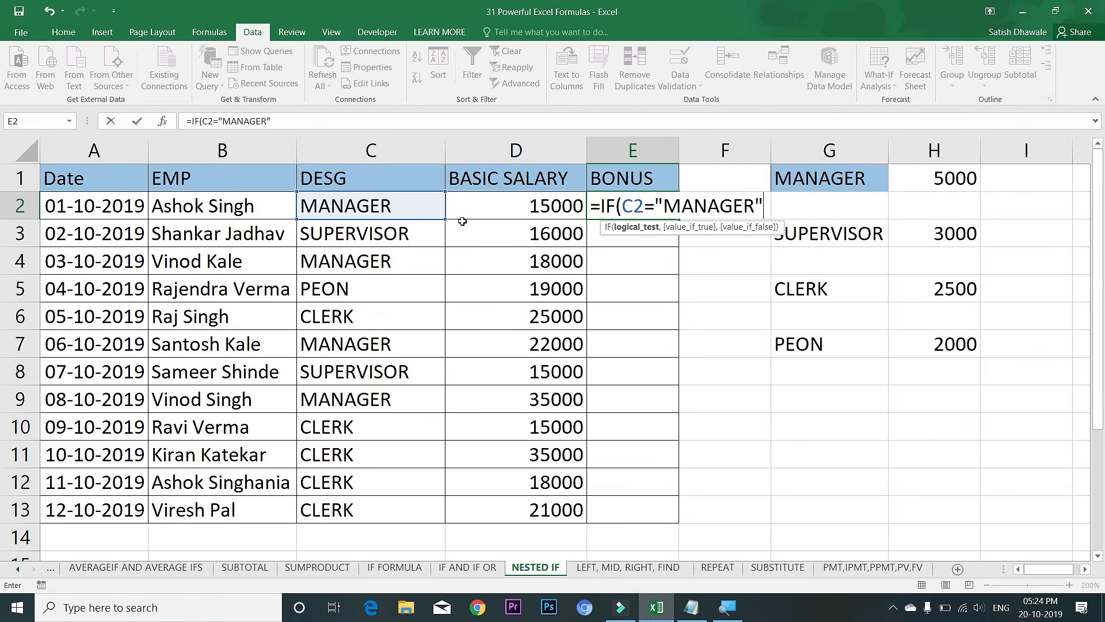
{"action": "type", "text": ","}
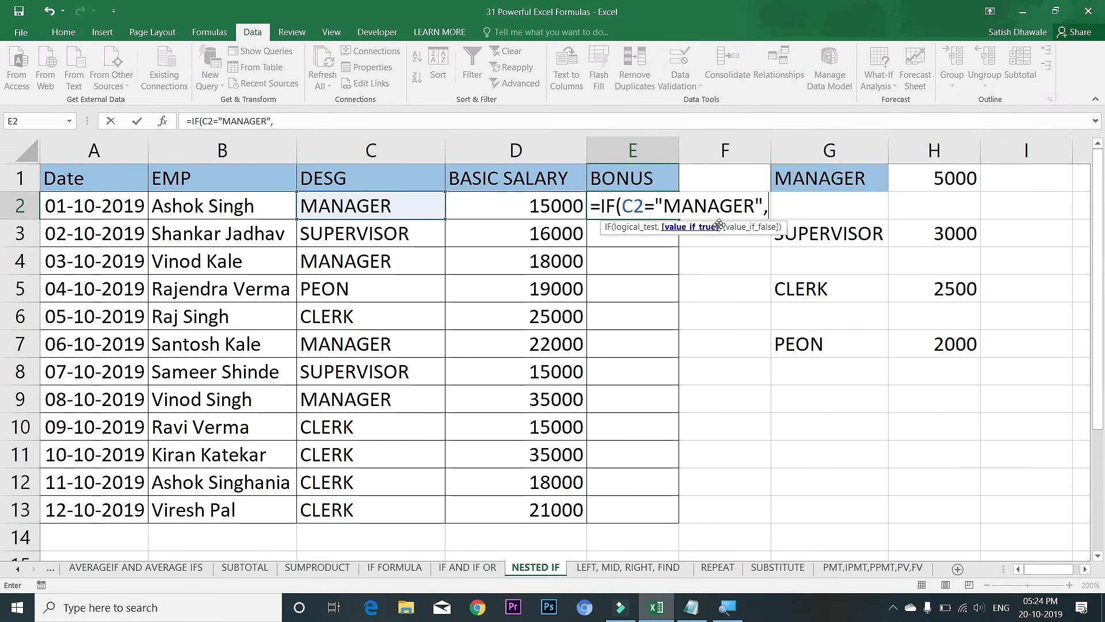
{"action": "type", "text": "5000"}
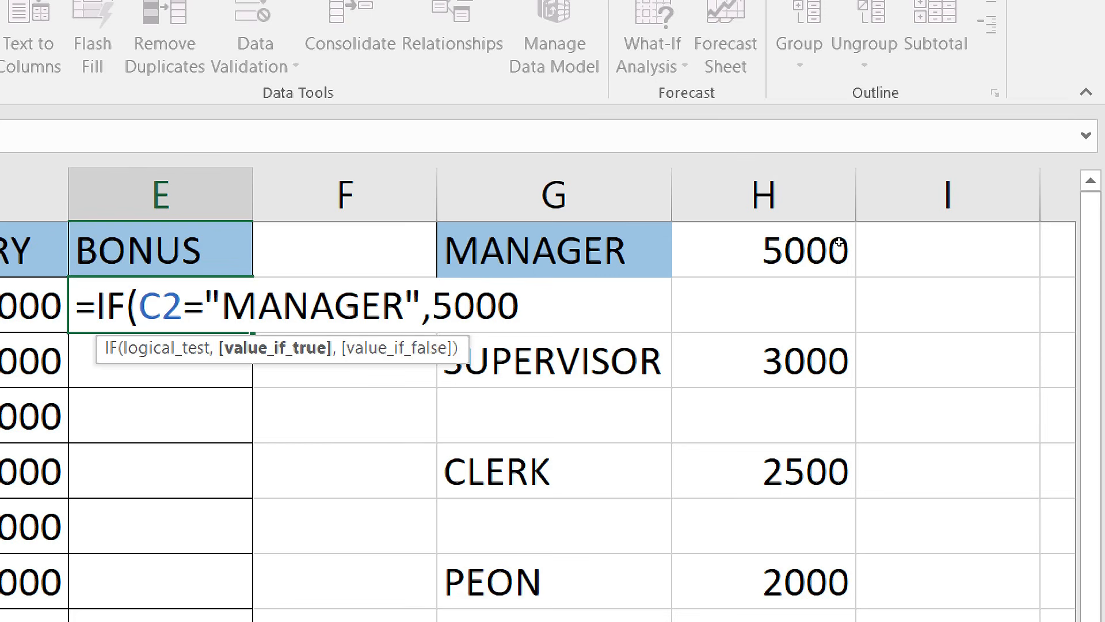
{"action": "type", "text": ","}
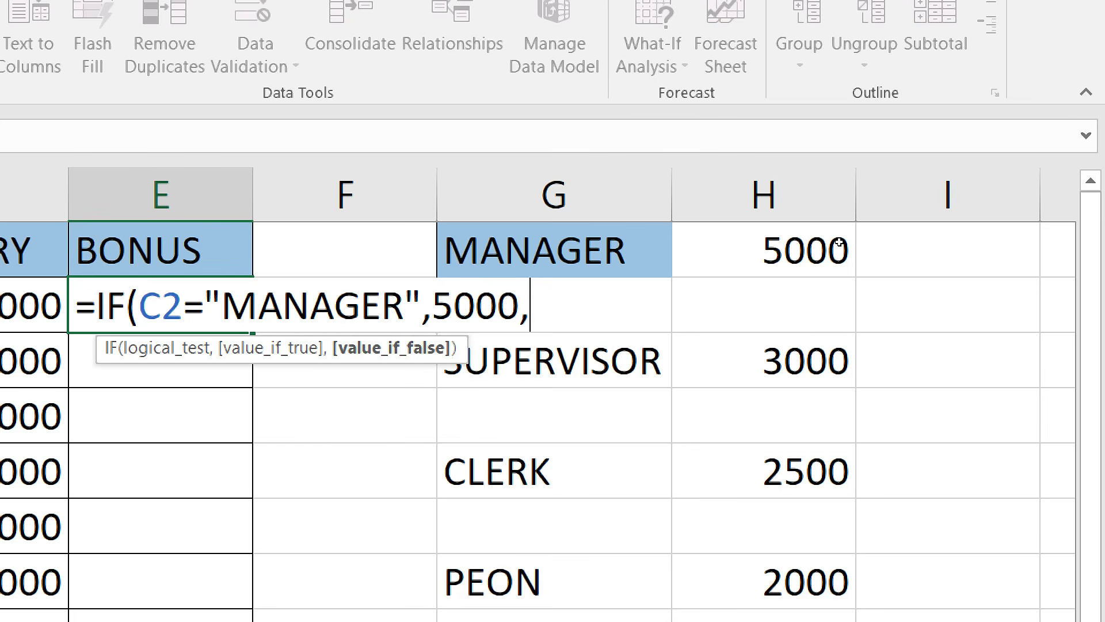
{"action": "type", "text": "IF"}
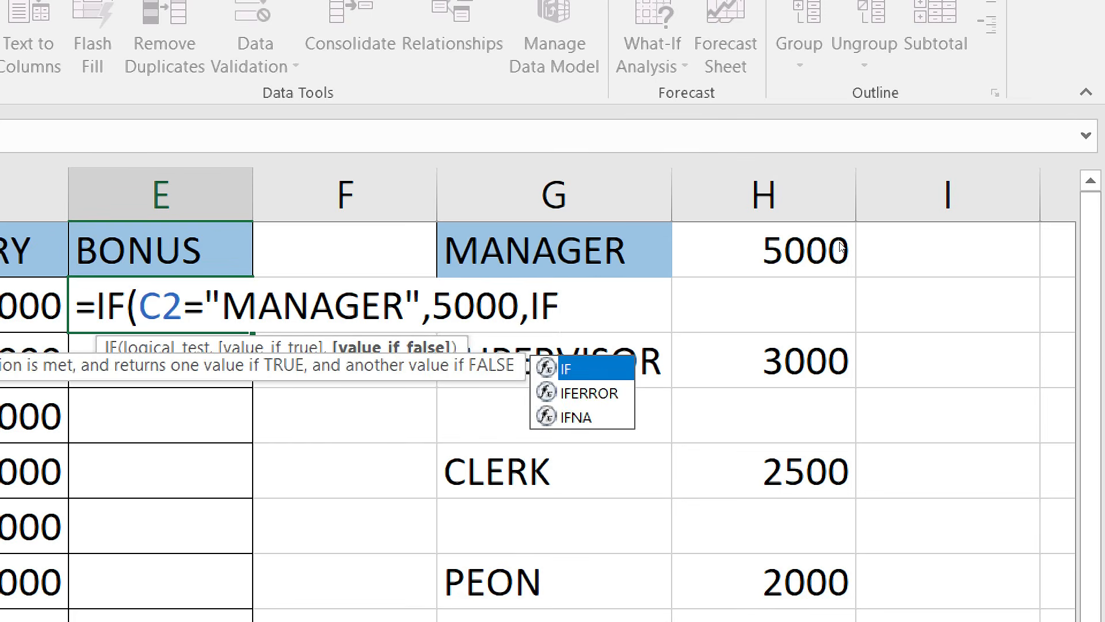
{"action": "type", "text": "("}
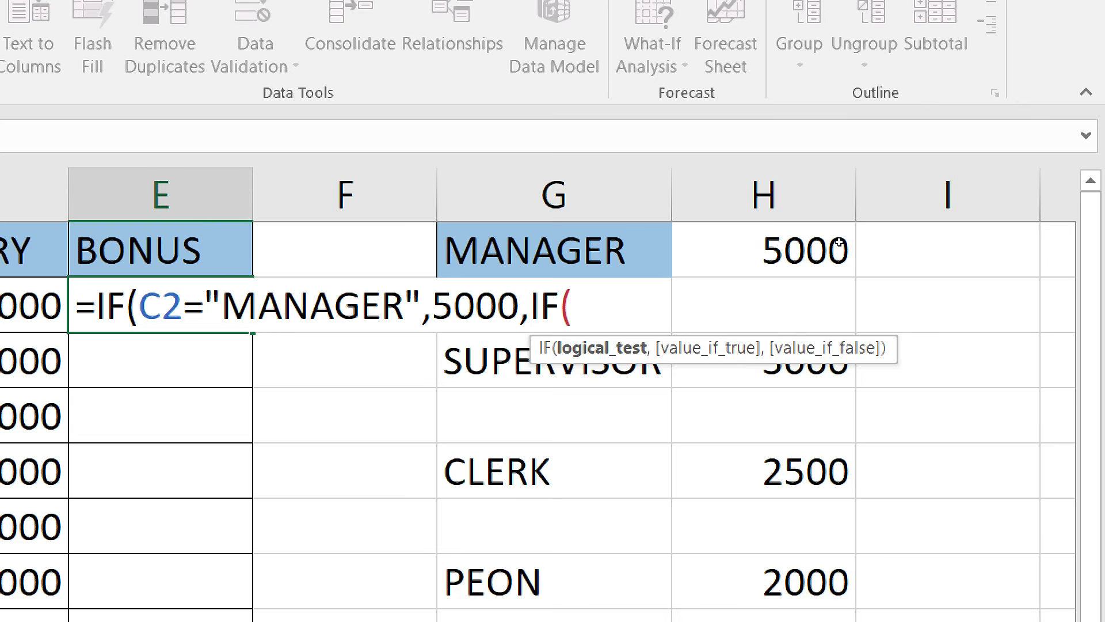
{"action": "type", "text": "SUPER"}
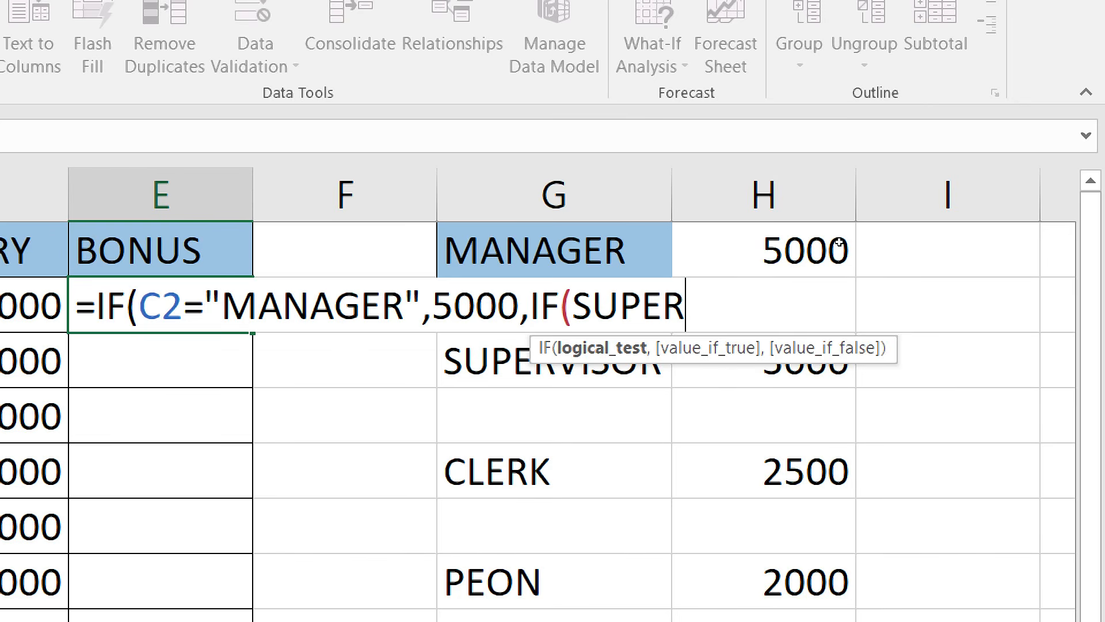
{"action": "key", "text": "BackSpace"}
{"action": "key", "text": "BackSpace"}
{"action": "key", "text": "BackSpace"}
{"action": "key", "text": "BackSpace"}
{"action": "key", "text": "BackSpace"}
- Make the second IF test C2="SUPERVISOR" and give 3000 when true
{"action": "type", "text": "C2=\"SU"}
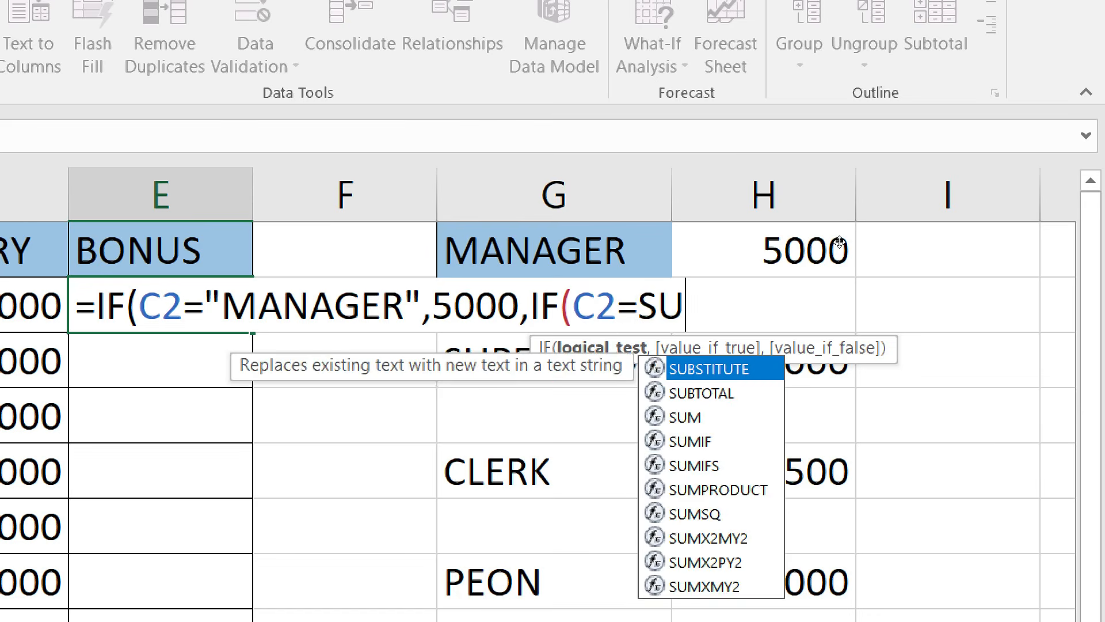
{"action": "type", "text": "PERVISOR"}
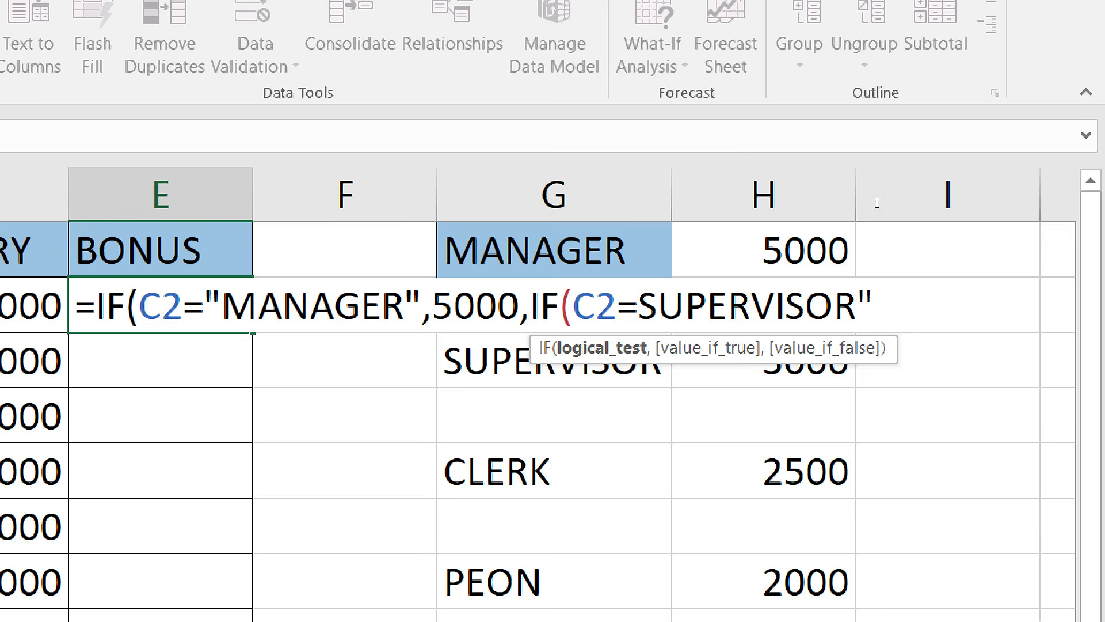
{"action": "type", "text": "\""}
{"action": "left_click", "coordinate": [1015, 202]}
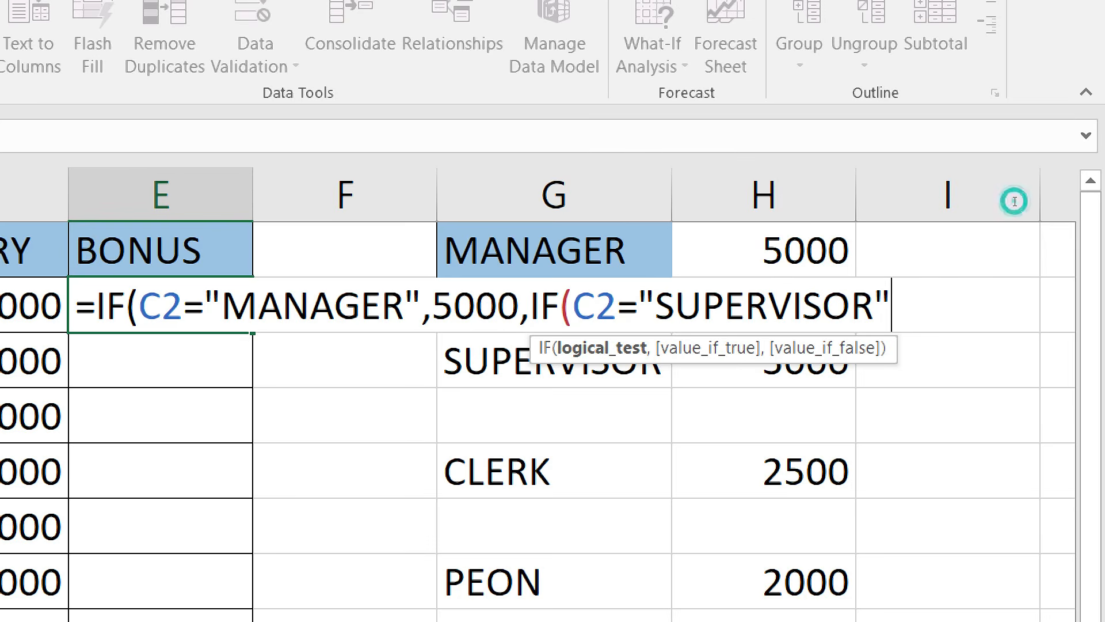
{"action": "type", "text": ","}
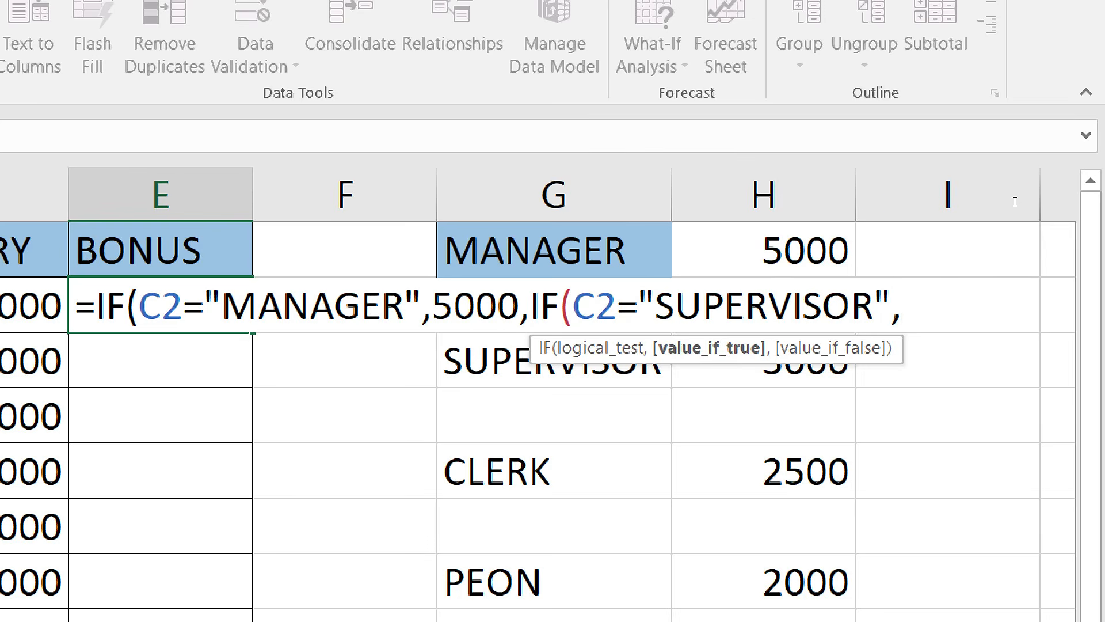
{"action": "type", "text": "3000."}
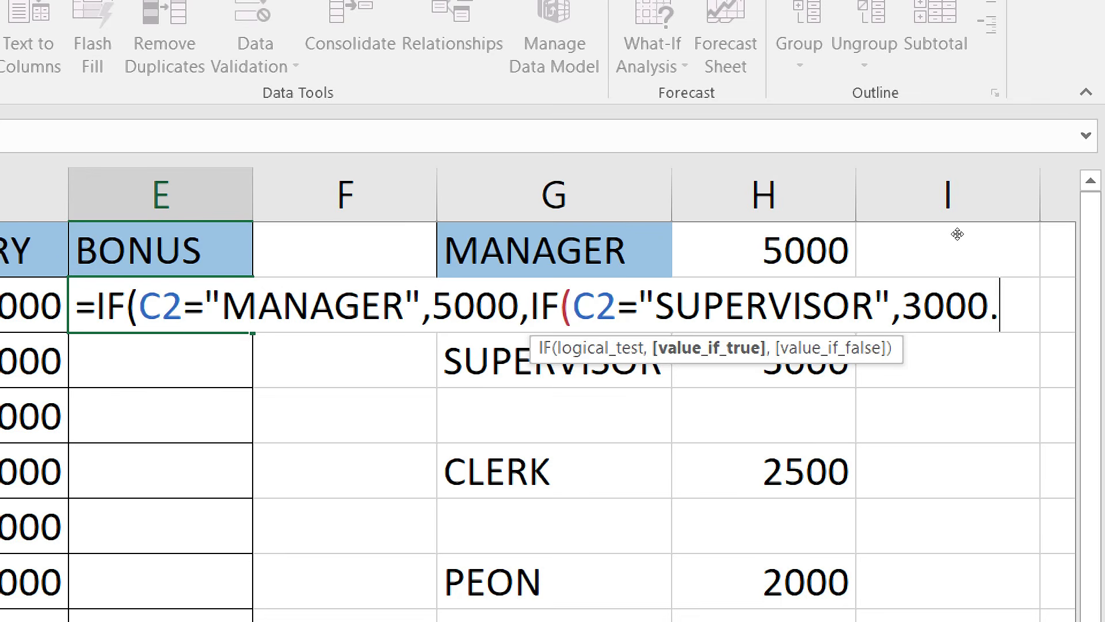
{"action": "key", "text": "BackSpace"}
{"action": "type", "text": ","}
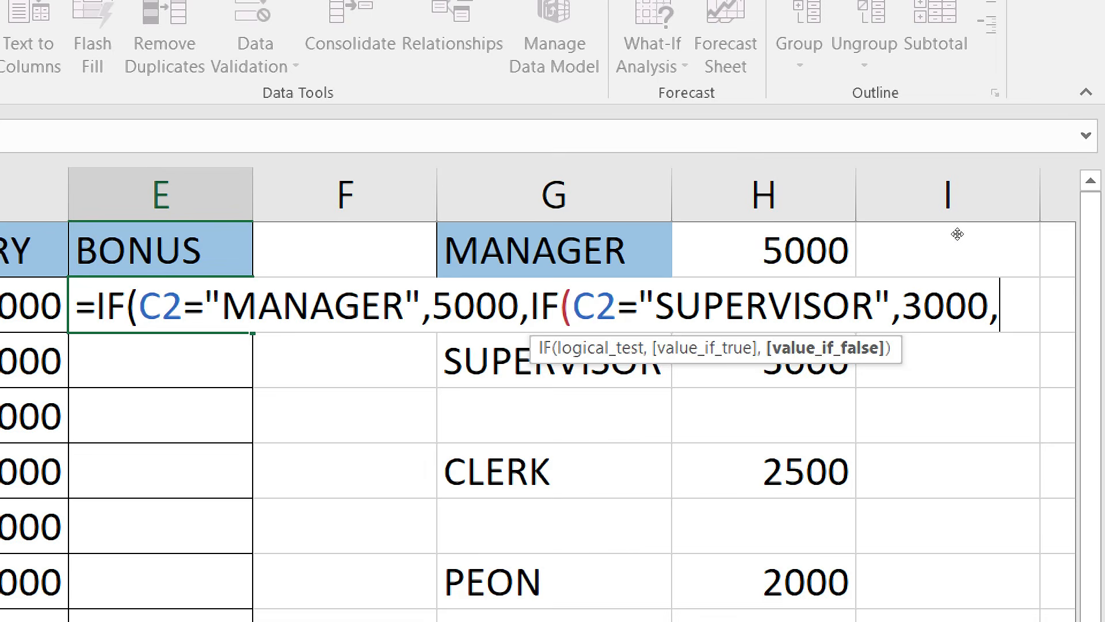
- Nest a third IF giving 2500 when C2="CLERK" and 2000 otherwise, and complete the bonus formula in E2
{"action": "type", "text": "IF("}
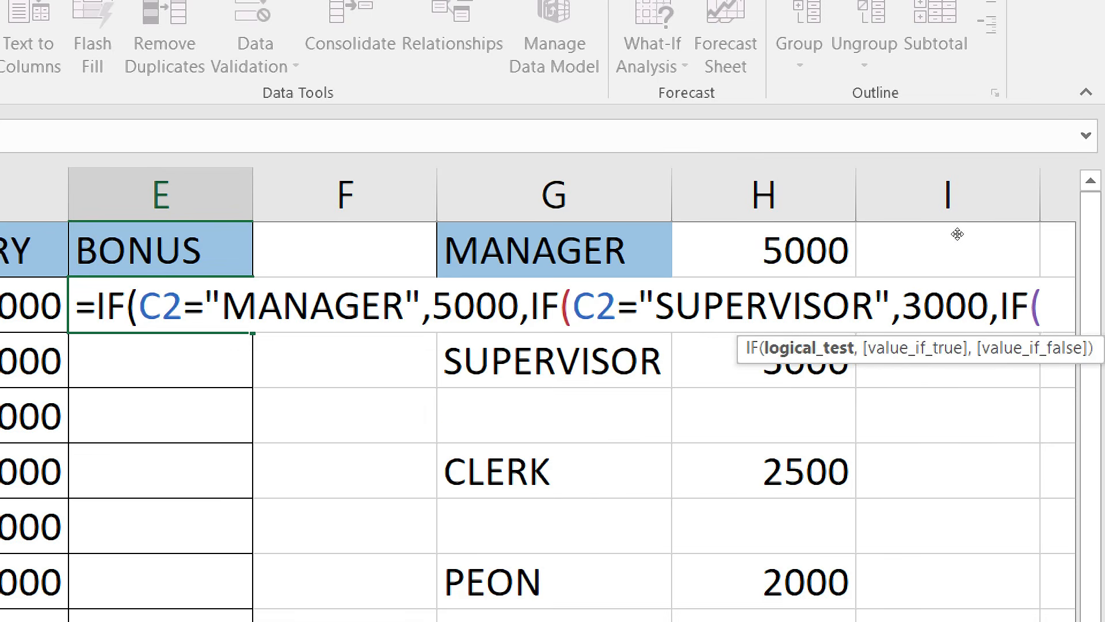
{"action": "type", "text": "C2"}
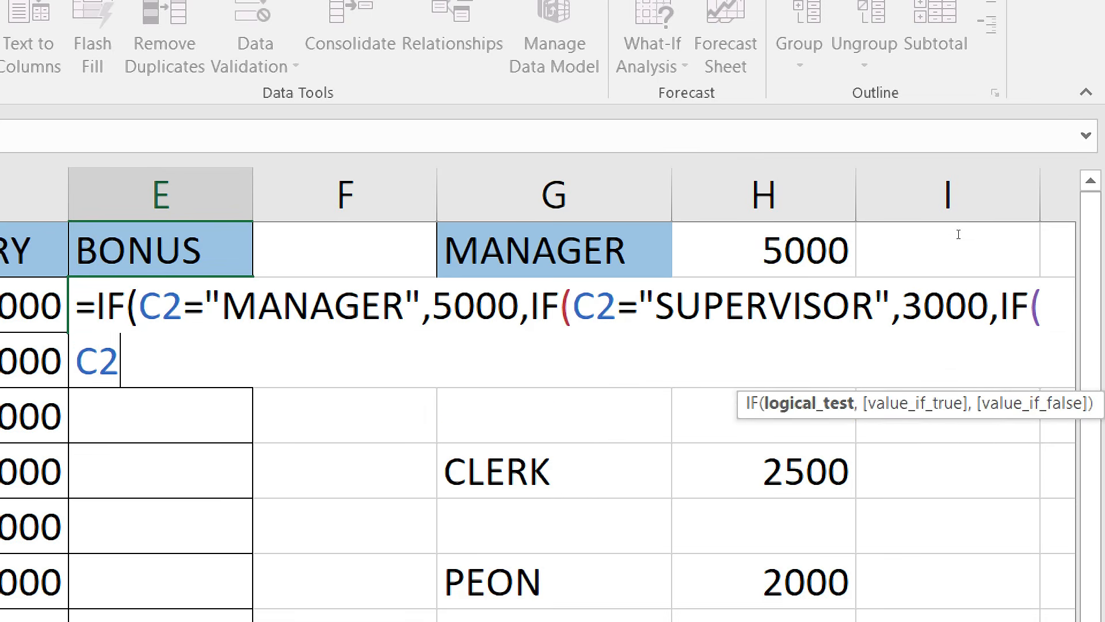
{"action": "type", "text": "=\"CLERK"}
{"action": "key", "text": "BackSpace"}
{"action": "key", "text": "BackSpace"}
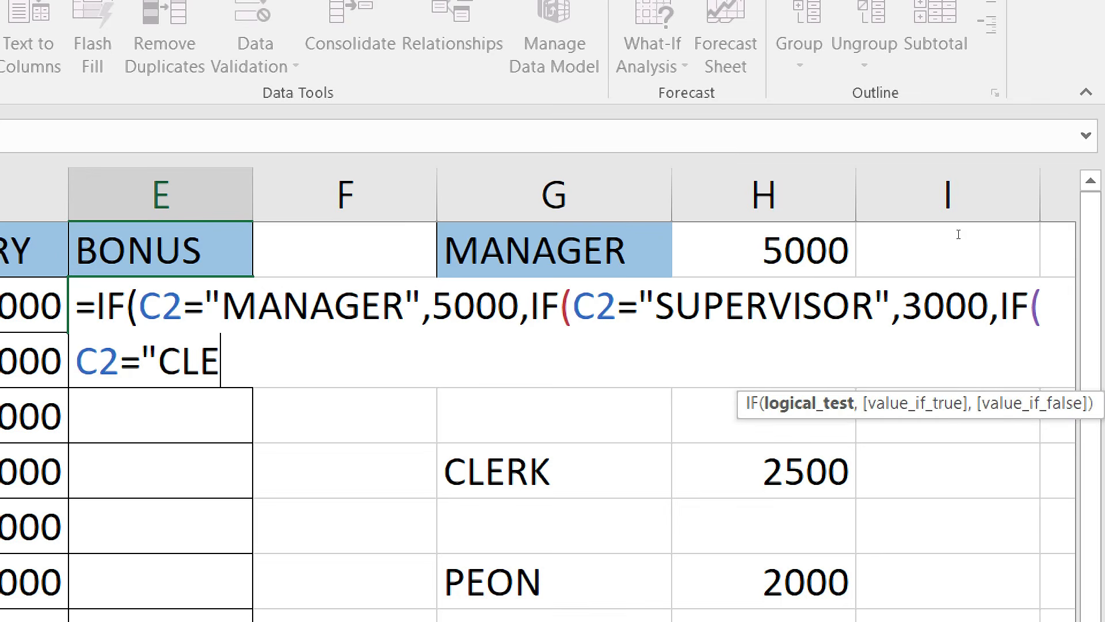
{"action": "type", "text": "RK\""}
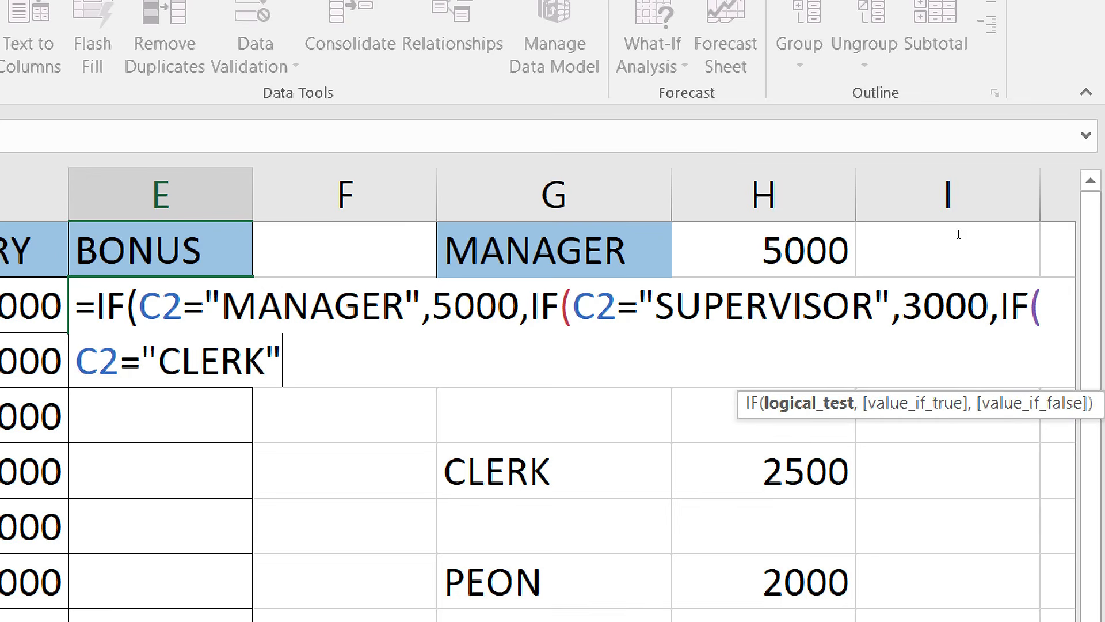
{"action": "type", "text": ",2500,"}
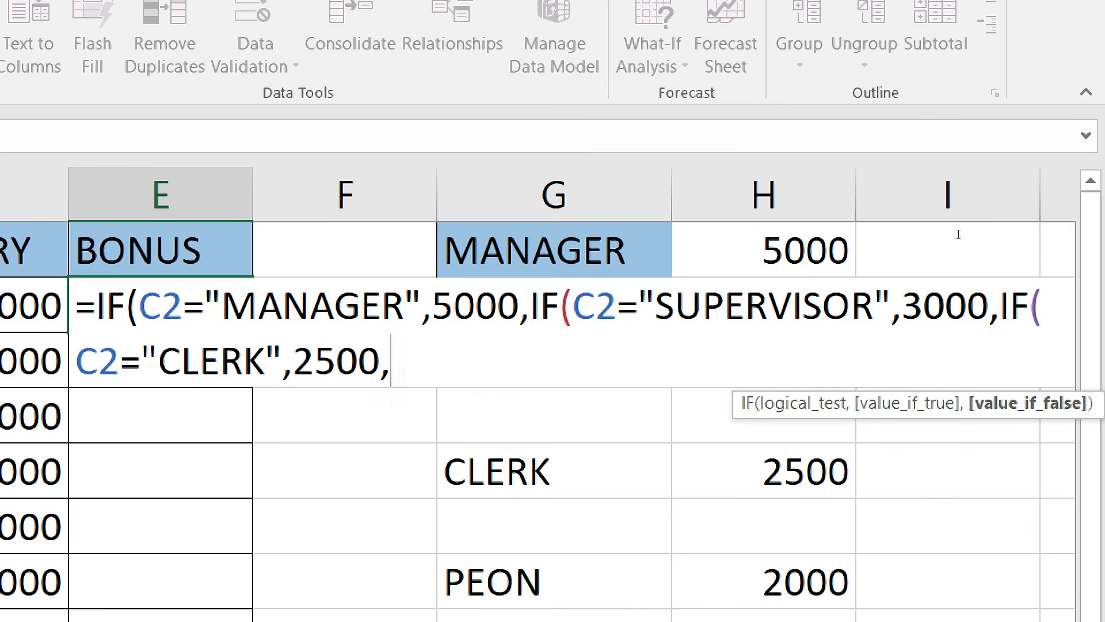
{"action": "type", "text": "2000"}
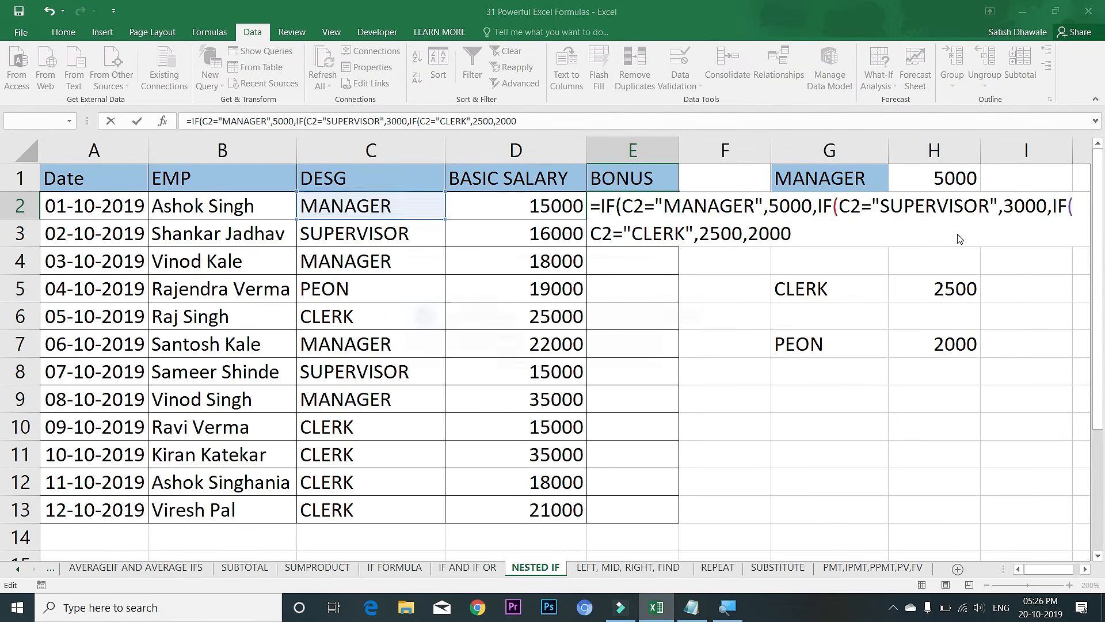
{"action": "key", "text": "Return"}
{"action": "key", "text": "Return"}
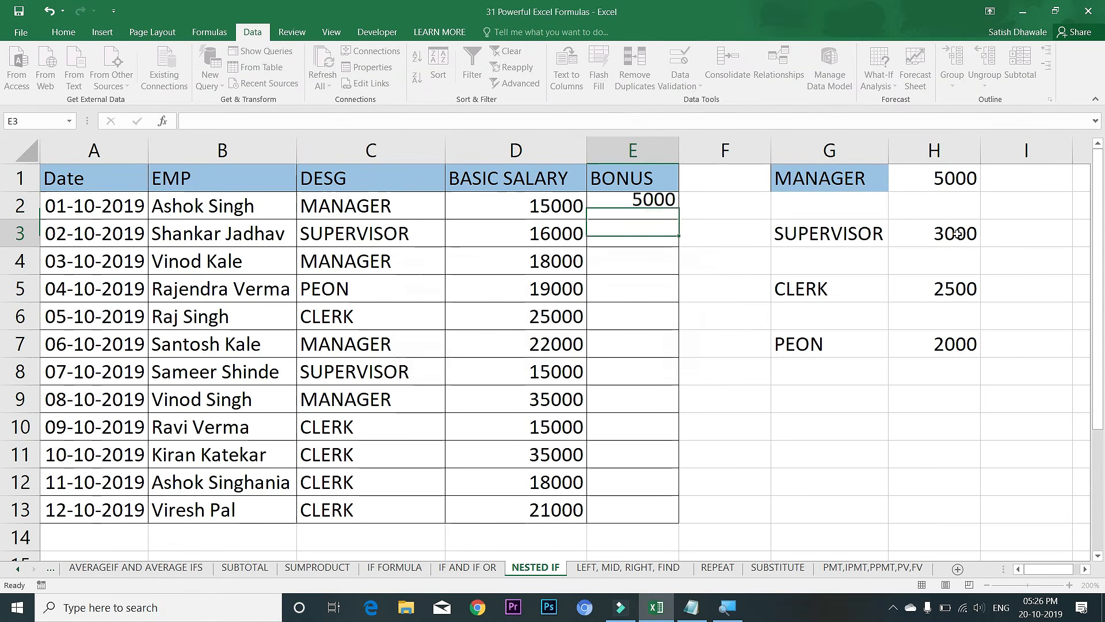
- Examine the nested IF formula in E2, covering its MANAGER and SUPERVISOR tests and the bonus amounts
{"action": "double_click", "coordinate": [649, 208]}
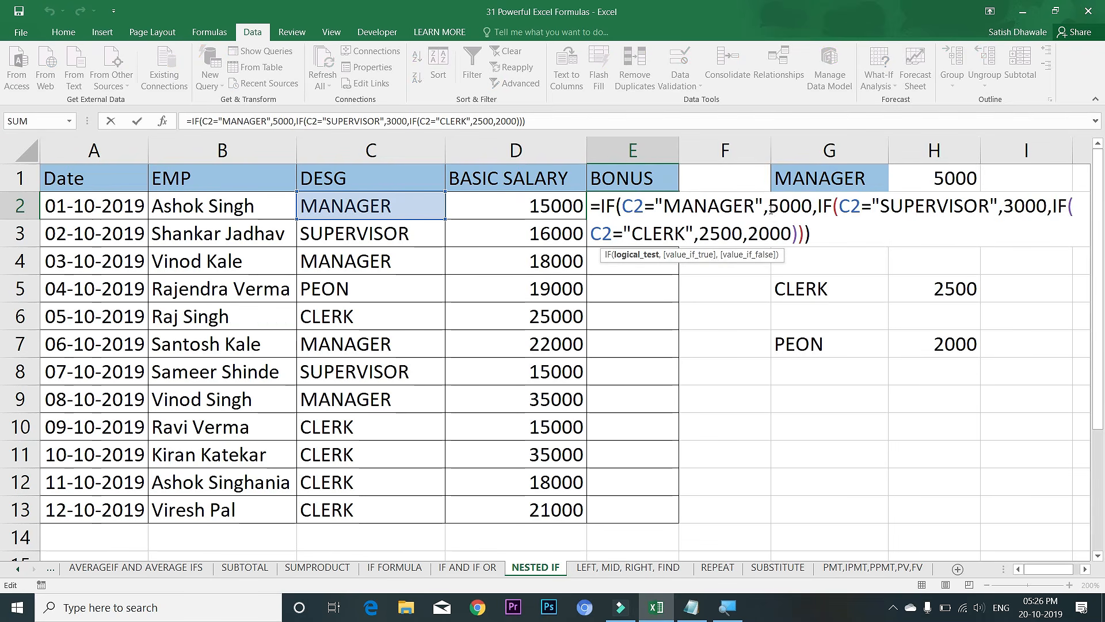
{"action": "left_click_drag", "start_coordinate": [770, 206], "coordinate": [801, 205]}
{"action": "left_click_drag", "start_coordinate": [872, 206], "coordinate": [954, 206]}
{"action": "left_click_drag", "start_coordinate": [682, 205], "coordinate": [780, 205]}
{"action": "left_click_drag", "start_coordinate": [871, 206], "coordinate": [938, 206]}
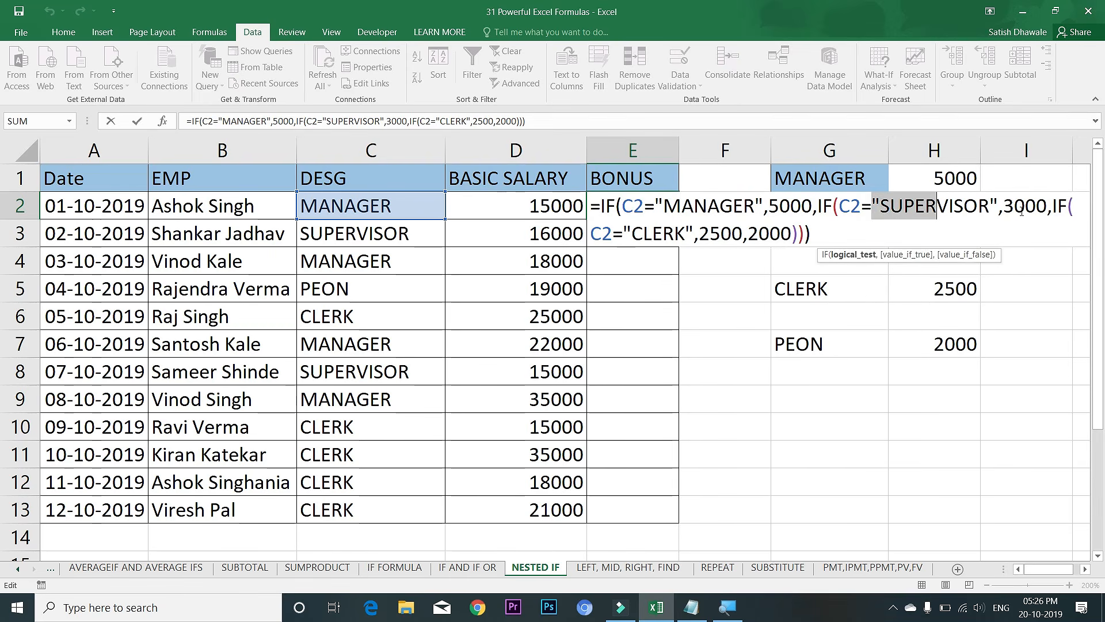
{"action": "left_click_drag", "start_coordinate": [792, 205], "coordinate": [711, 206]}
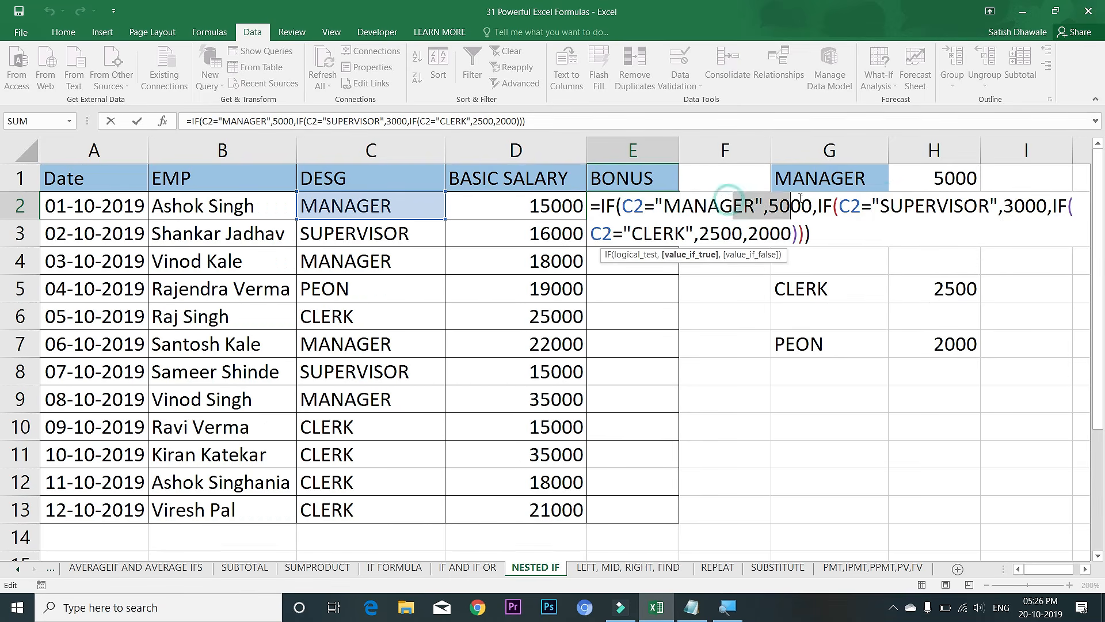
{"action": "left_click_drag", "start_coordinate": [880, 206], "coordinate": [951, 206]}
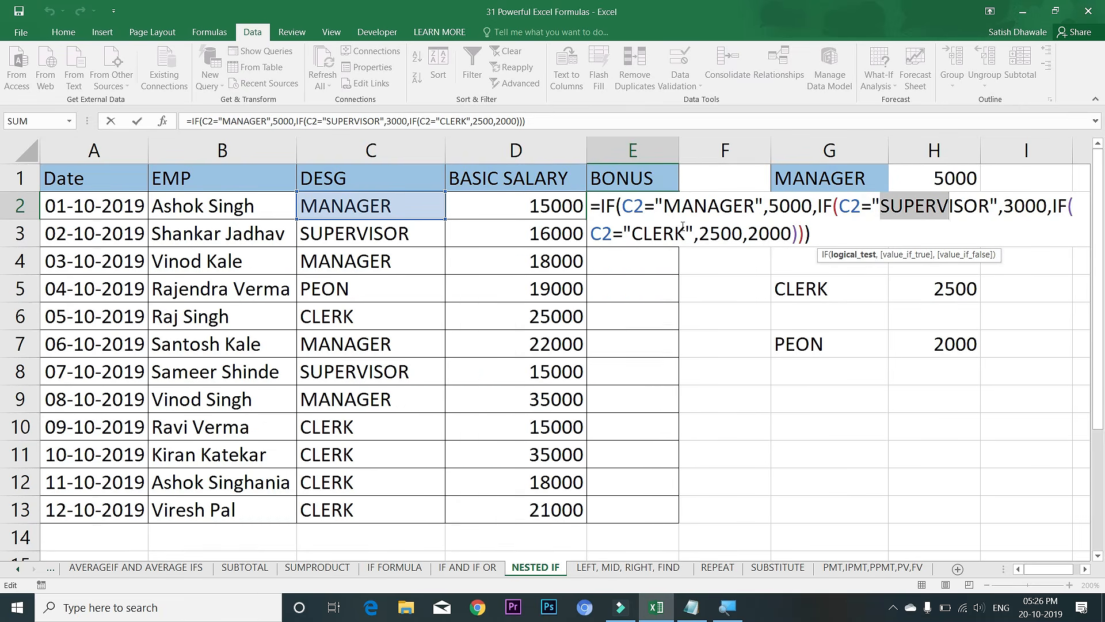
{"action": "key", "text": "Return"}
- Fill the nested IF bonus formula from E2 down through E13 and check the bonuses against the designations
{"action": "left_click", "coordinate": [674, 205]}
{"action": "left_click_drag", "start_coordinate": [678, 218], "coordinate": [684, 530]}
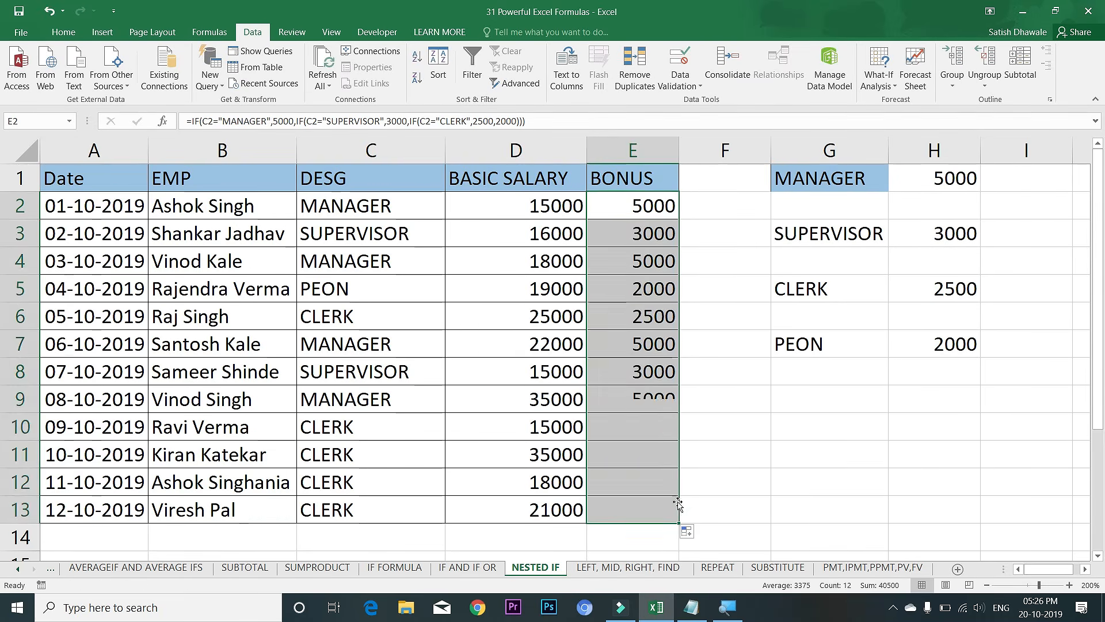
{"action": "left_click", "coordinate": [656, 233]}
{"action": "left_click", "coordinate": [654, 287]}
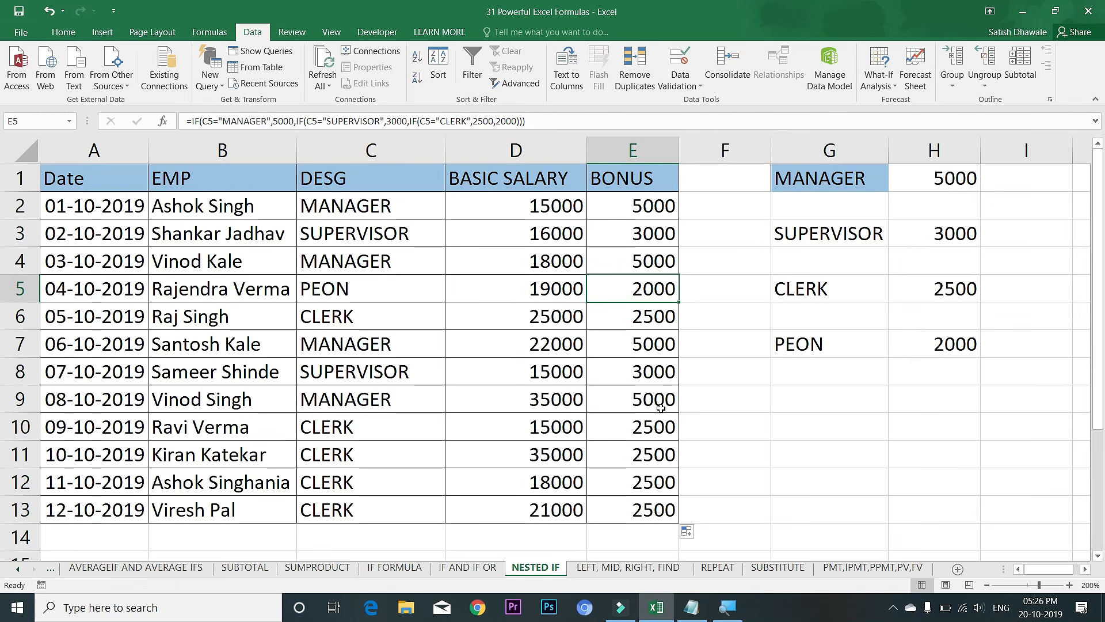
{"action": "left_click_drag", "start_coordinate": [654, 426], "coordinate": [659, 510]}
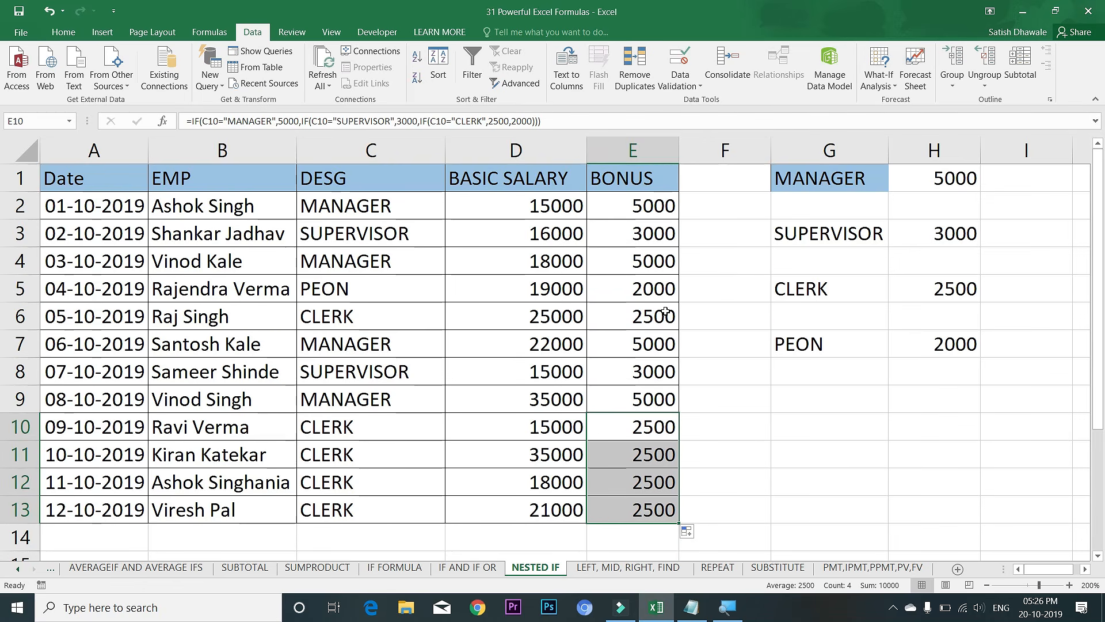
- Review how the completed formula in E2 goes from the MANAGER test to the SUPERVISOR test, leaving it unchanged
{"action": "double_click", "coordinate": [649, 203]}
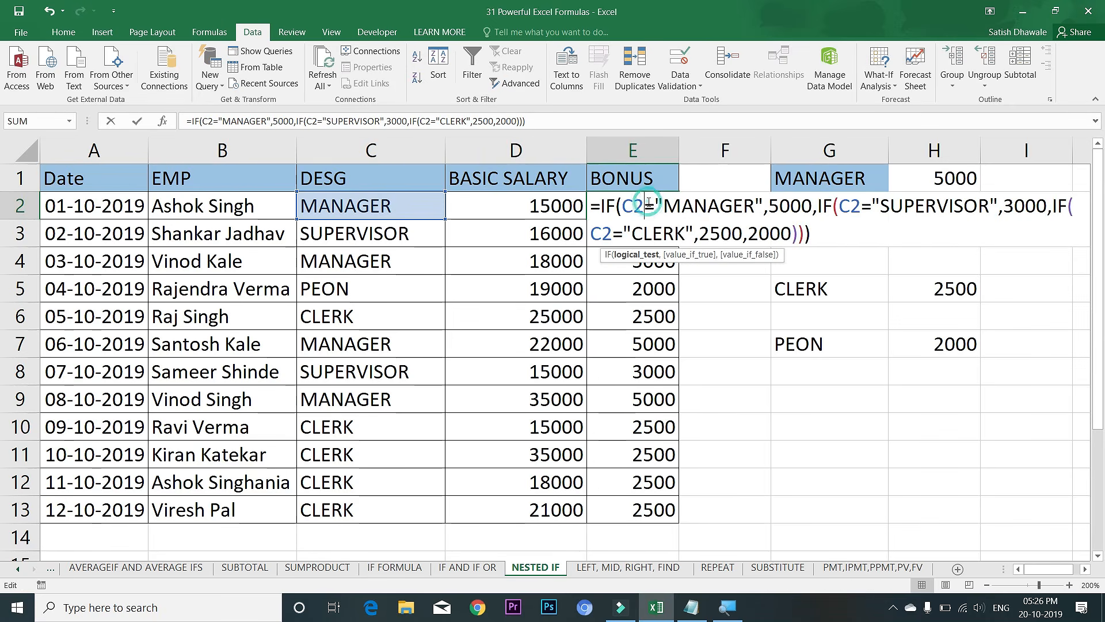
{"action": "left_click", "coordinate": [819, 235]}
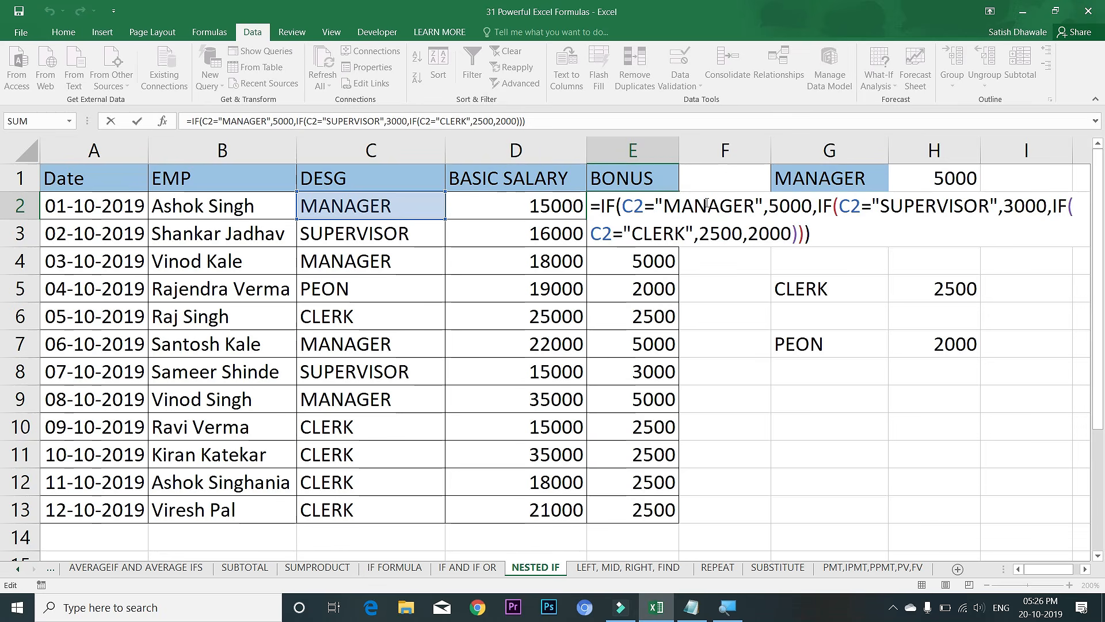
{"action": "left_click", "coordinate": [673, 207]}
{"action": "left_click_drag", "start_coordinate": [711, 203], "coordinate": [743, 203]}
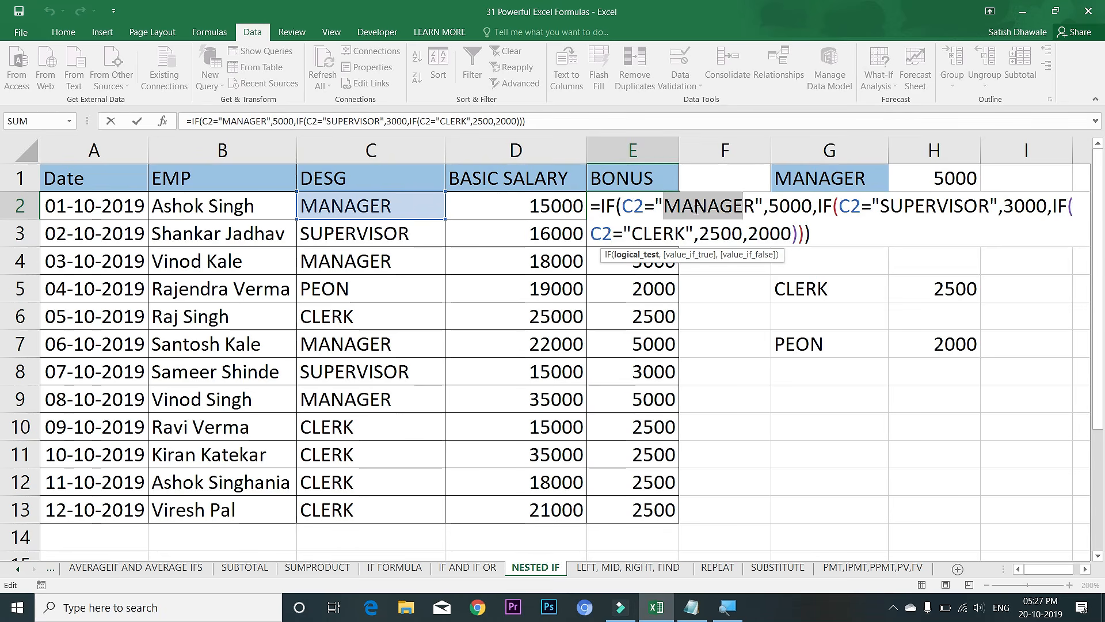
{"action": "left_click_drag", "start_coordinate": [624, 205], "coordinate": [915, 206]}
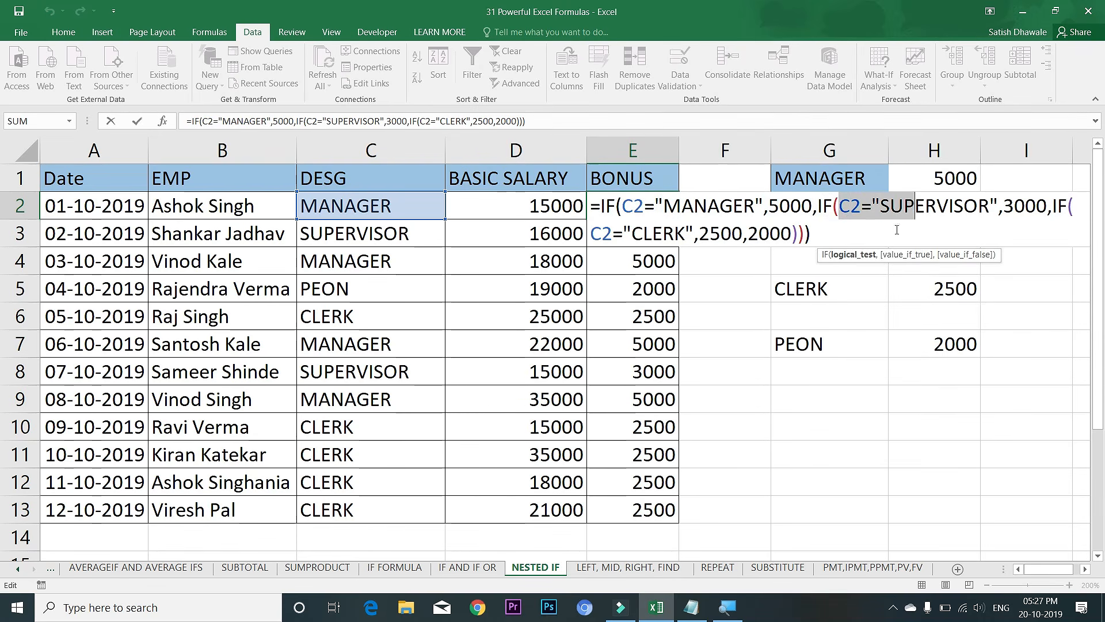
{"action": "key", "text": "ctrl+Return"}
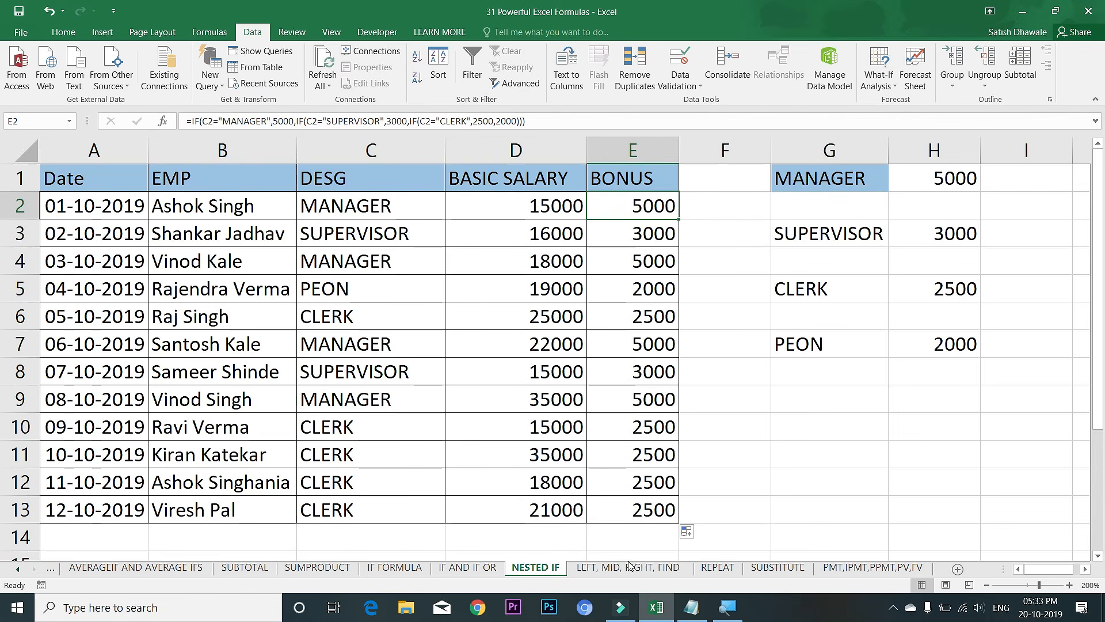
- Go to the LEFT, MID, RIGHT, FIND sheet and enter the heading LEFT in B1
{"action": "left_click", "coordinate": [630, 567]}
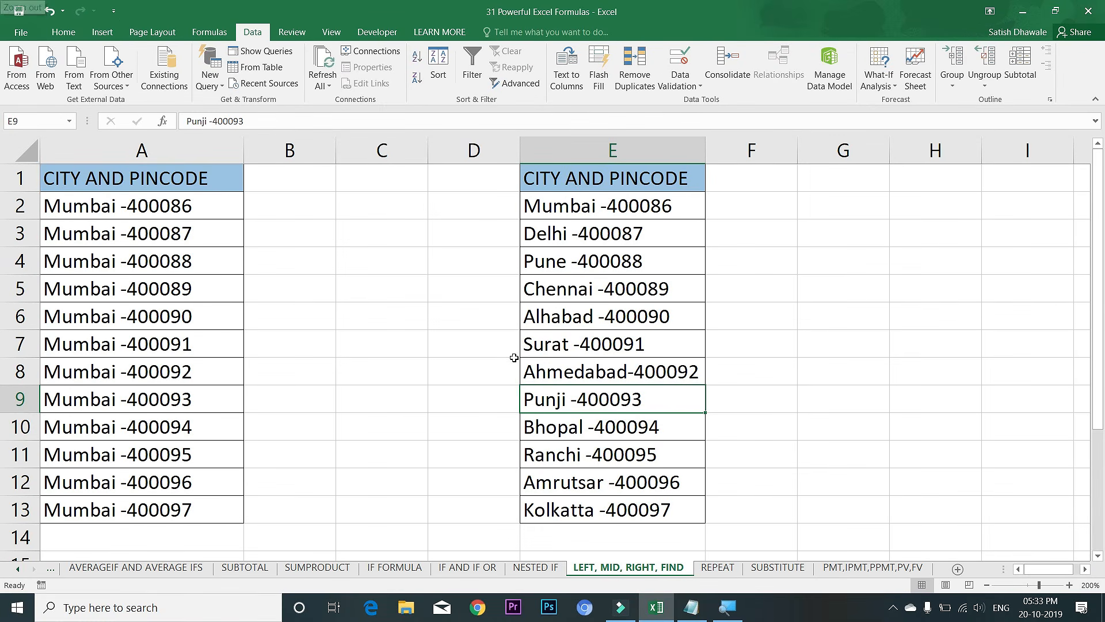
{"action": "left_click", "coordinate": [396, 255]}
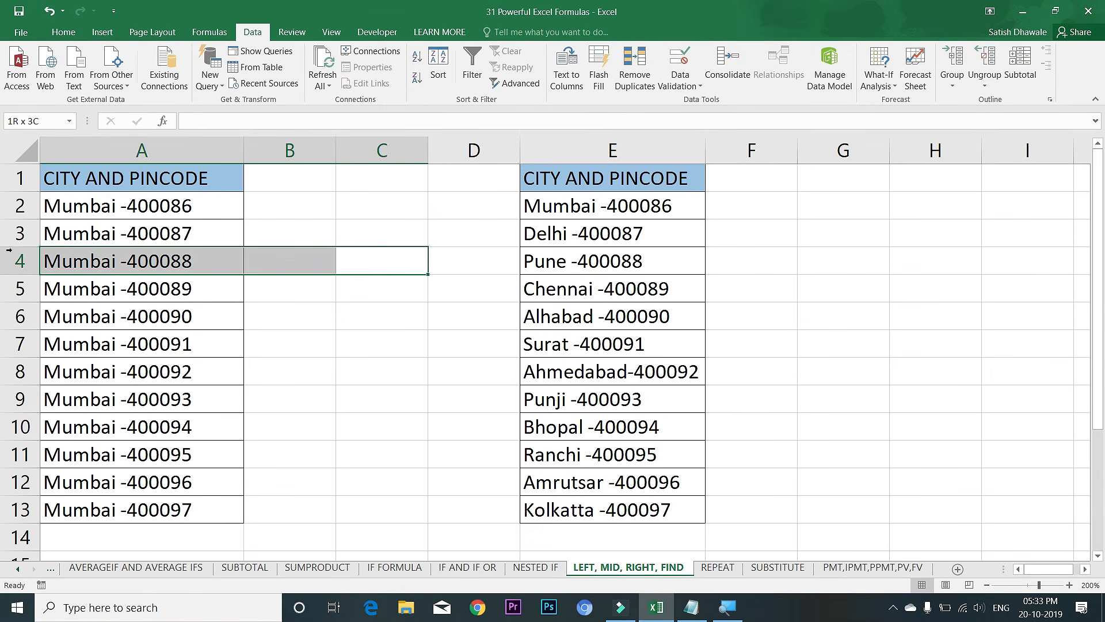
{"action": "left_click", "coordinate": [302, 186]}
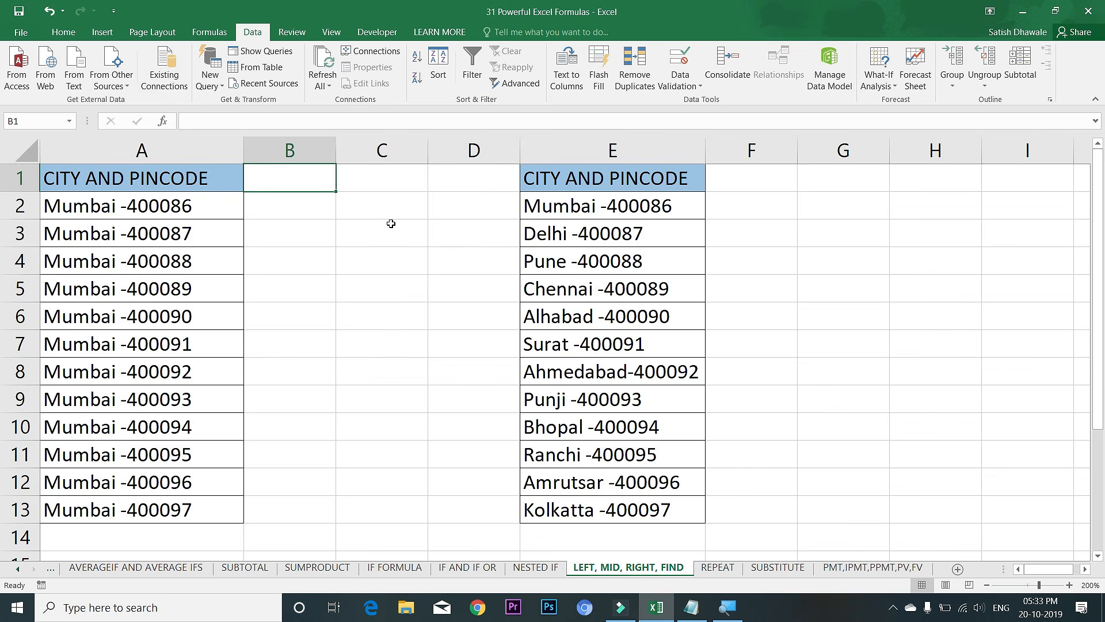
{"action": "left_click", "coordinate": [293, 213]}
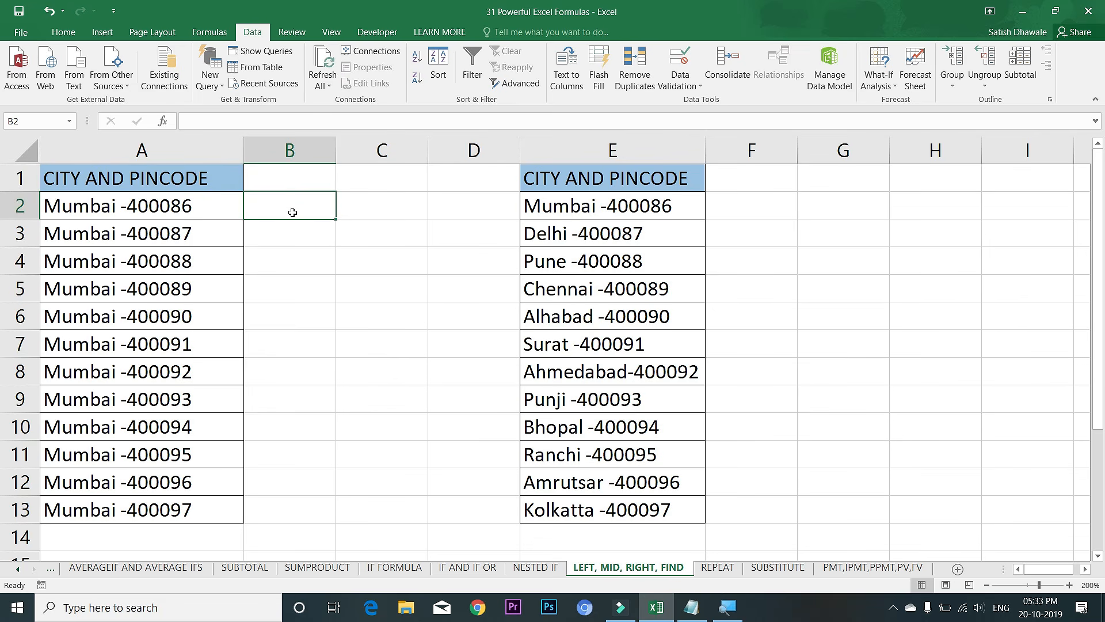
{"action": "key", "text": "Up"}
{"action": "type", "text": "LEF"}
{"action": "key", "text": "Return"}
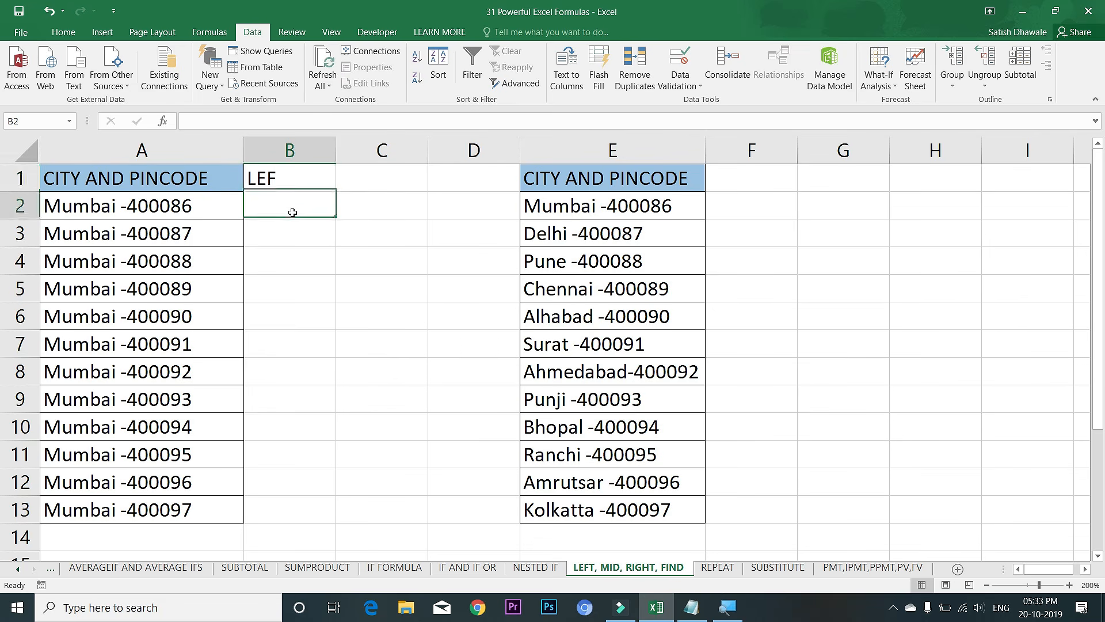
{"action": "key", "text": "Up"}
{"action": "key", "text": "F2"}
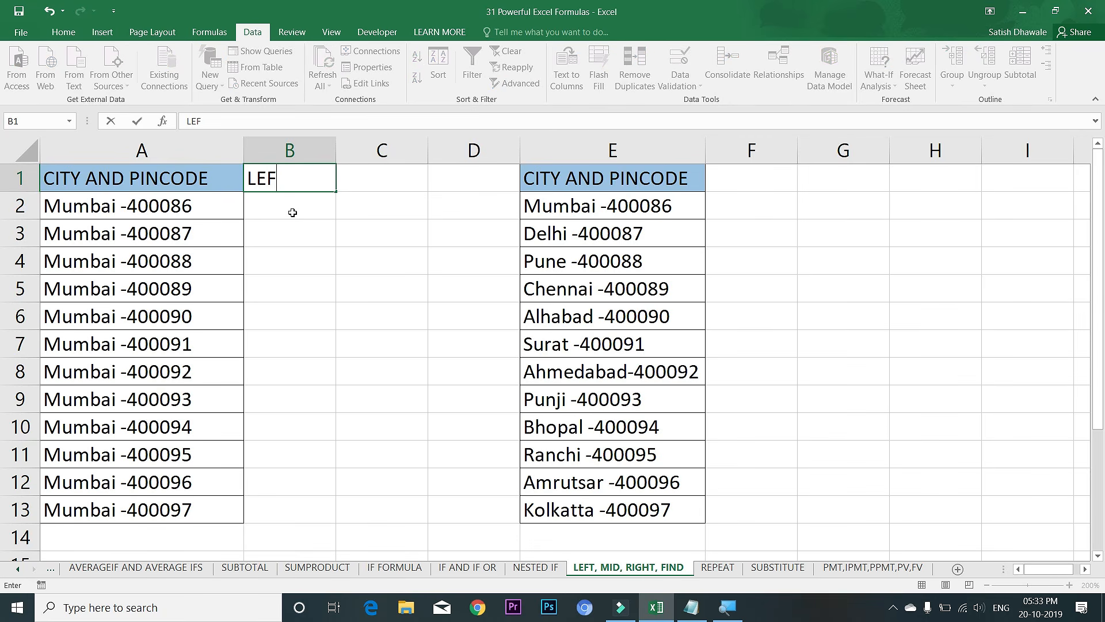
{"action": "key", "text": "Return"}
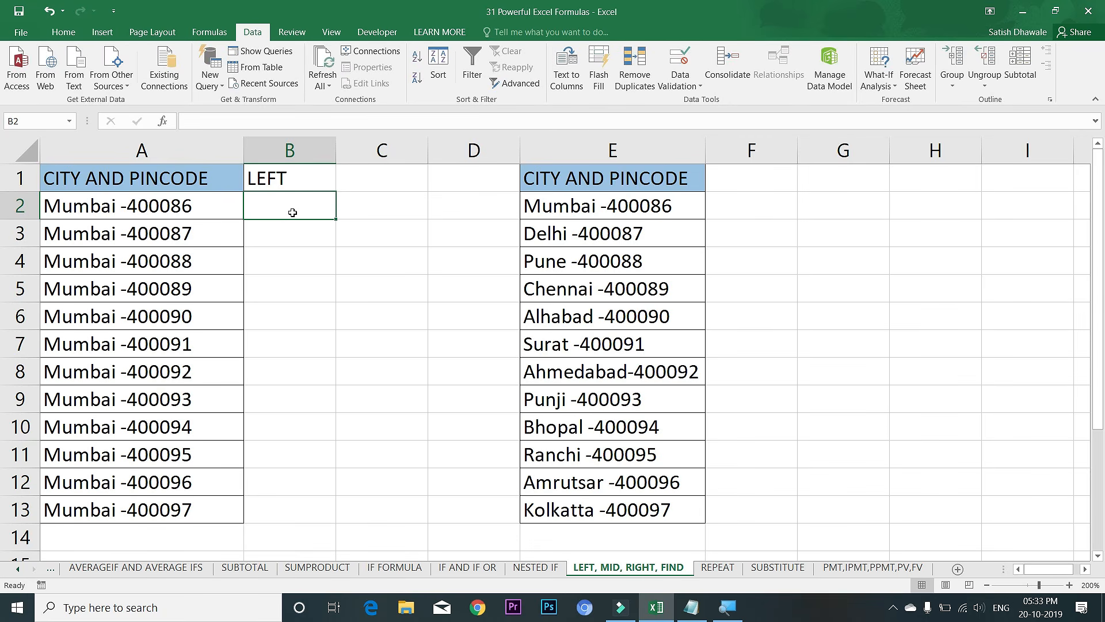
- Extract the first six characters of A2 in B2 with =LEFT(A2,6) and fill the formula down to B13
{"action": "type", "text": "="}
{"action": "type", "text": "EFT("}
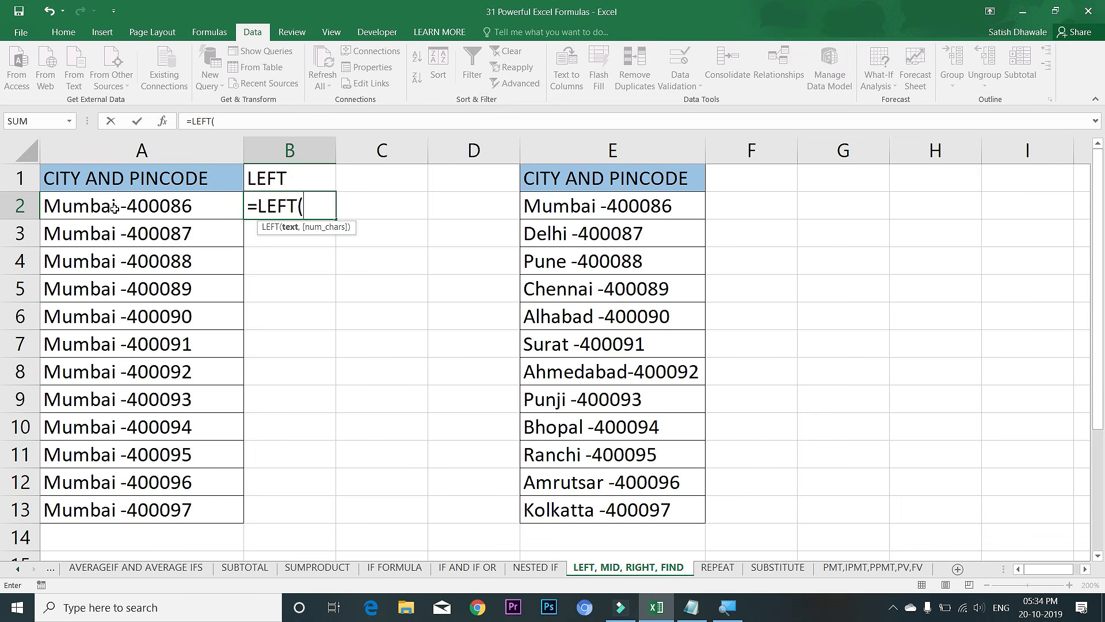
{"action": "left_click", "coordinate": [84, 210]}
{"action": "type", "text": ",6"}
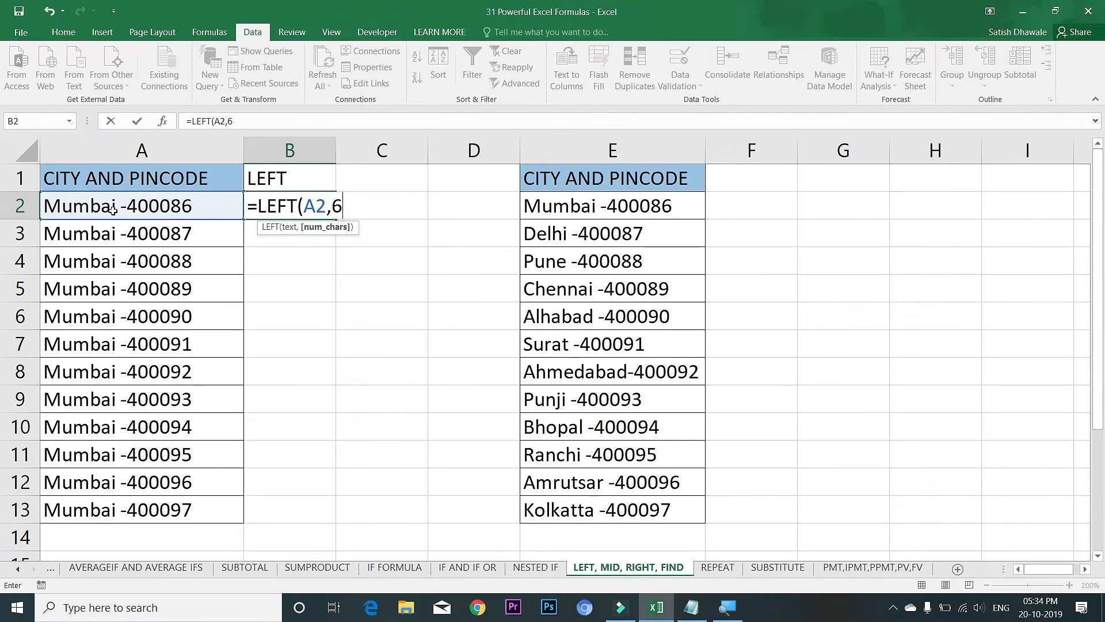
{"action": "key", "text": "Return"}
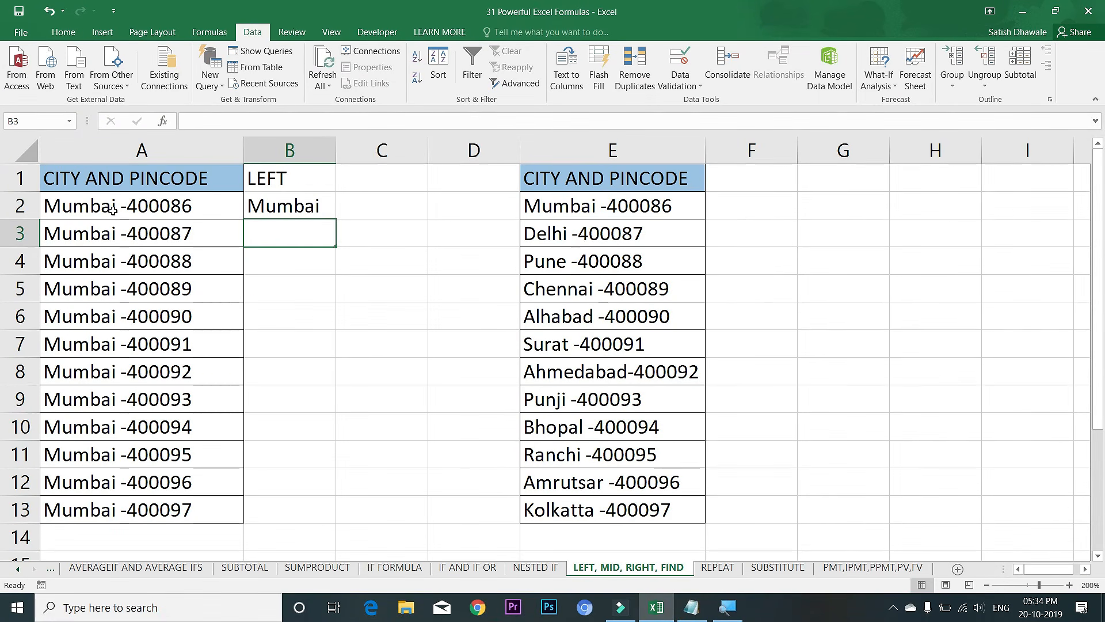
{"action": "left_click", "coordinate": [313, 202]}
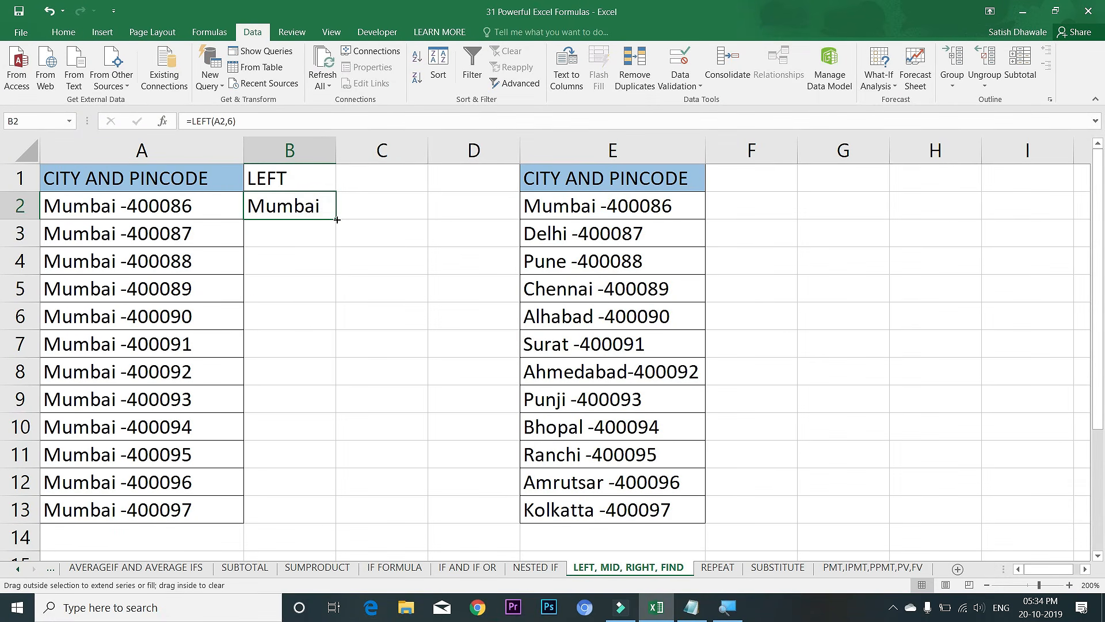
{"action": "double_click", "coordinate": [336, 219]}
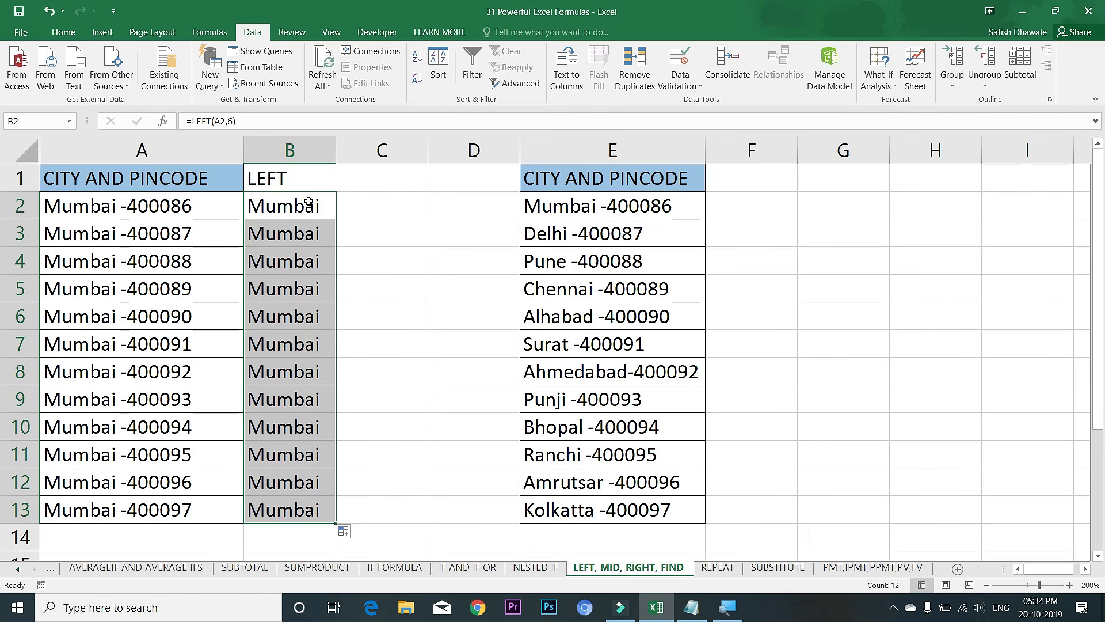
- Enter the heading RIGHT in C1, beside the LEFT heading
{"action": "left_click", "coordinate": [320, 181]}
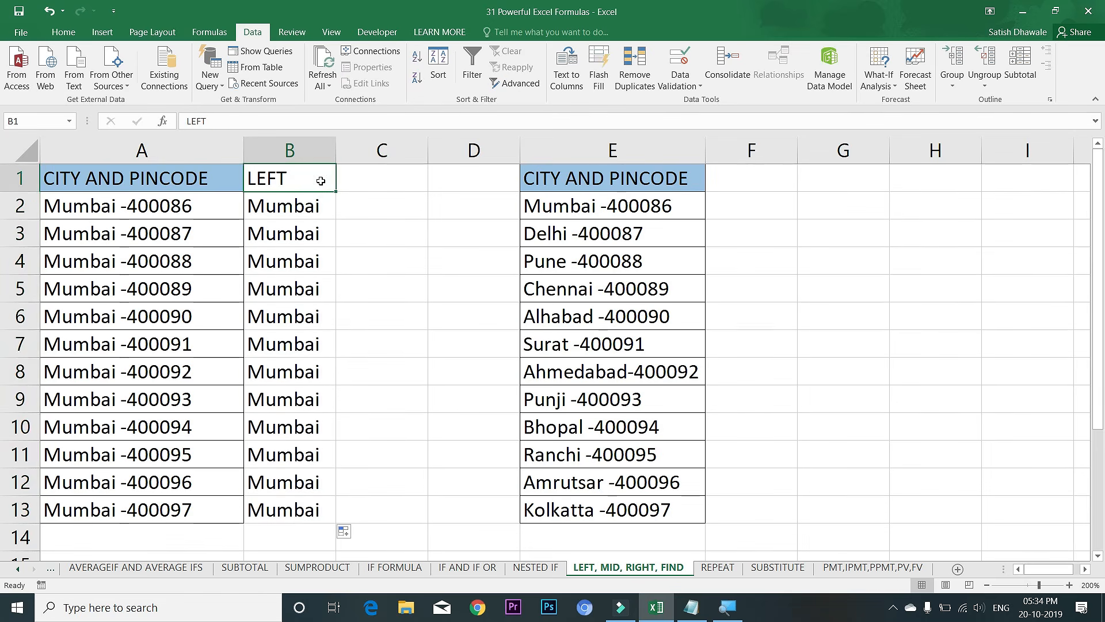
{"action": "left_click", "coordinate": [363, 181]}
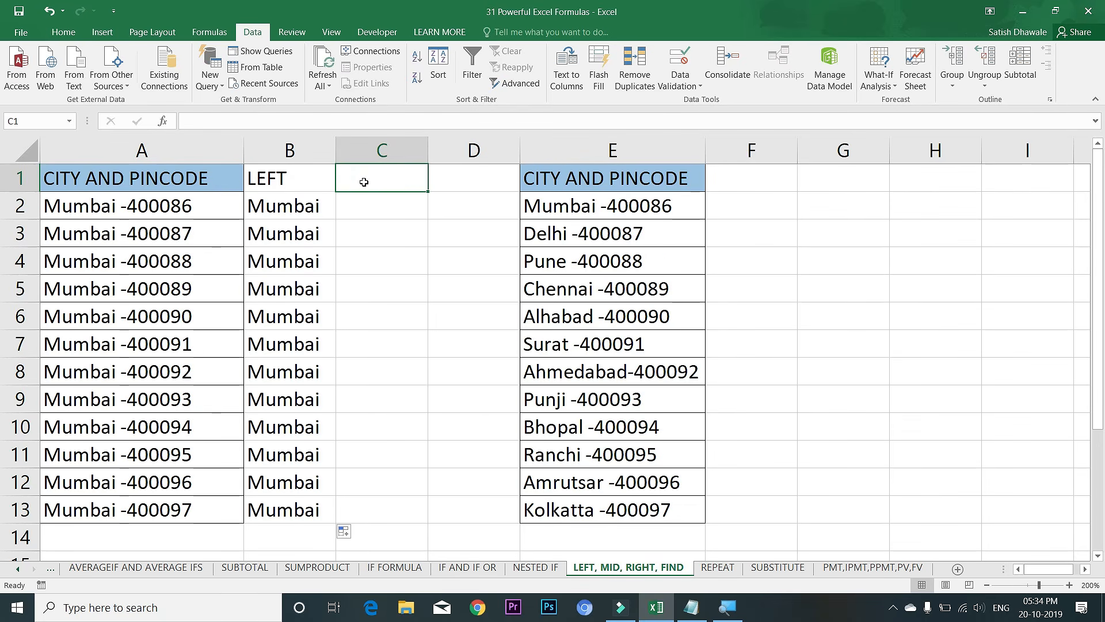
{"action": "type", "text": "RIGHT"}
{"action": "key", "text": "Return"}
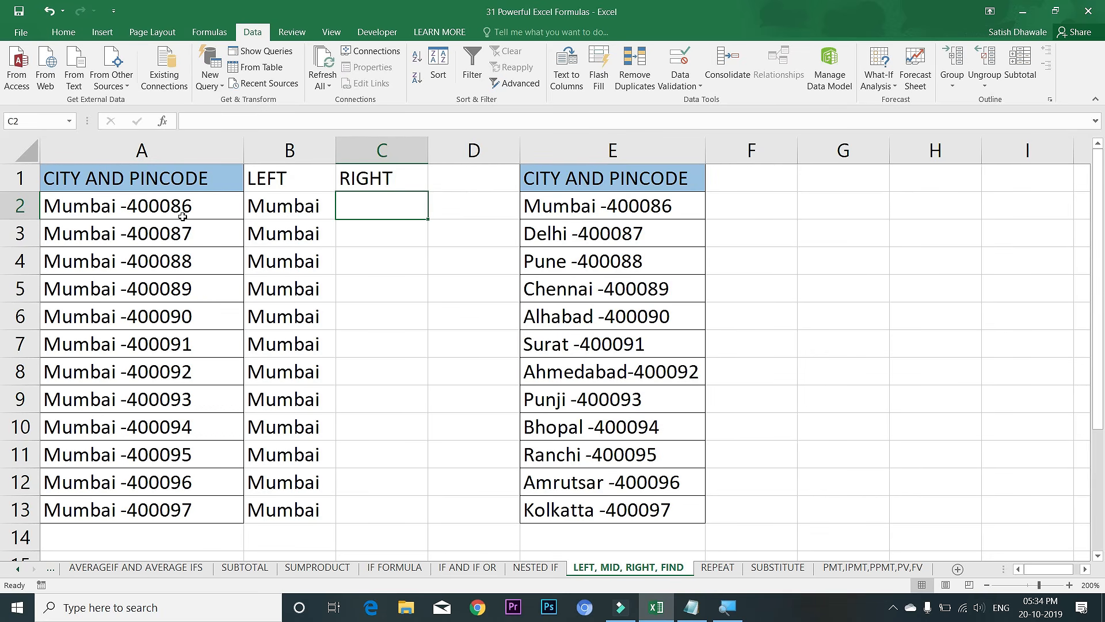
- Extract the last six characters of A2 in C2 with =RIGHT(A2,6) and fill the formula down to C13
{"action": "type", "text": "=RIGH"}
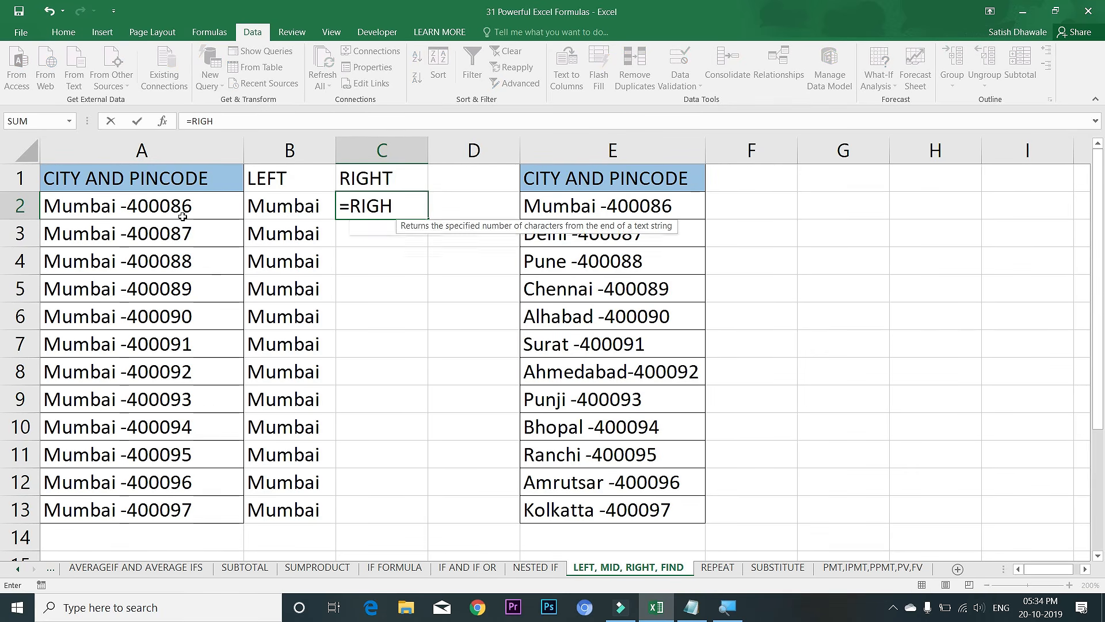
{"action": "type", "text": "T("}
{"action": "left_click", "coordinate": [141, 206]}
{"action": "type", "text": ",6)"}
{"action": "key", "text": "Return"}
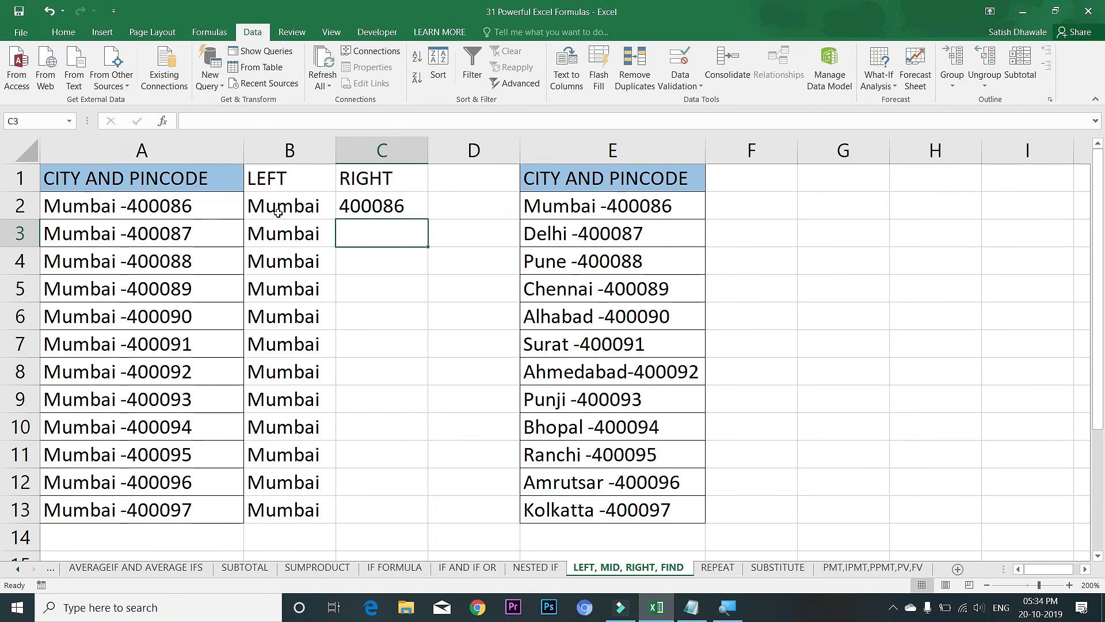
{"action": "left_click", "coordinate": [419, 214]}
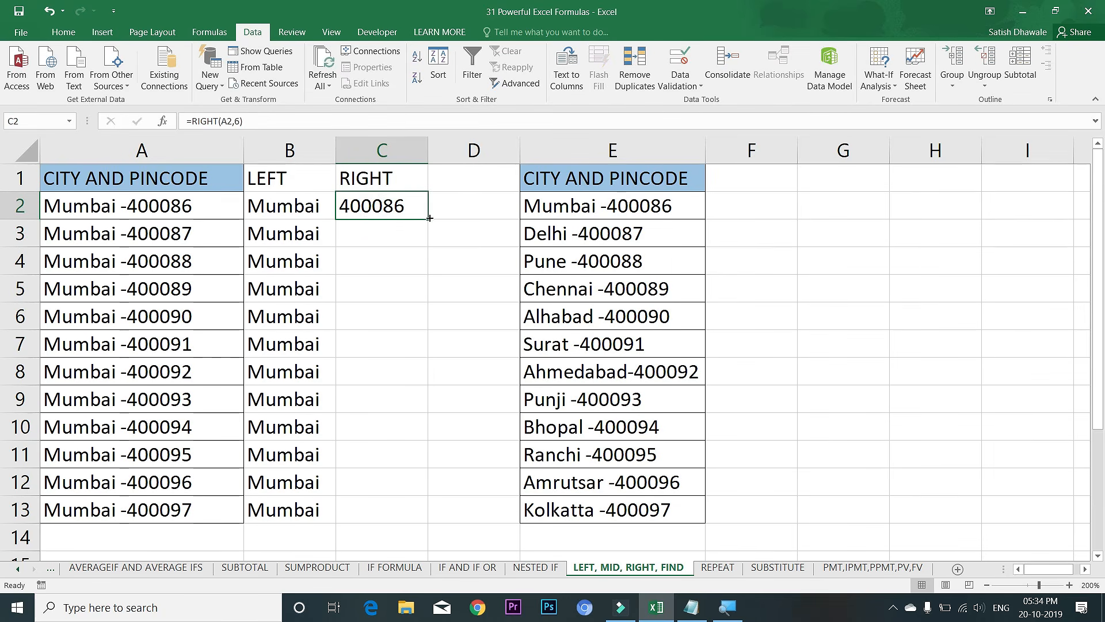
{"action": "double_click", "coordinate": [429, 219]}
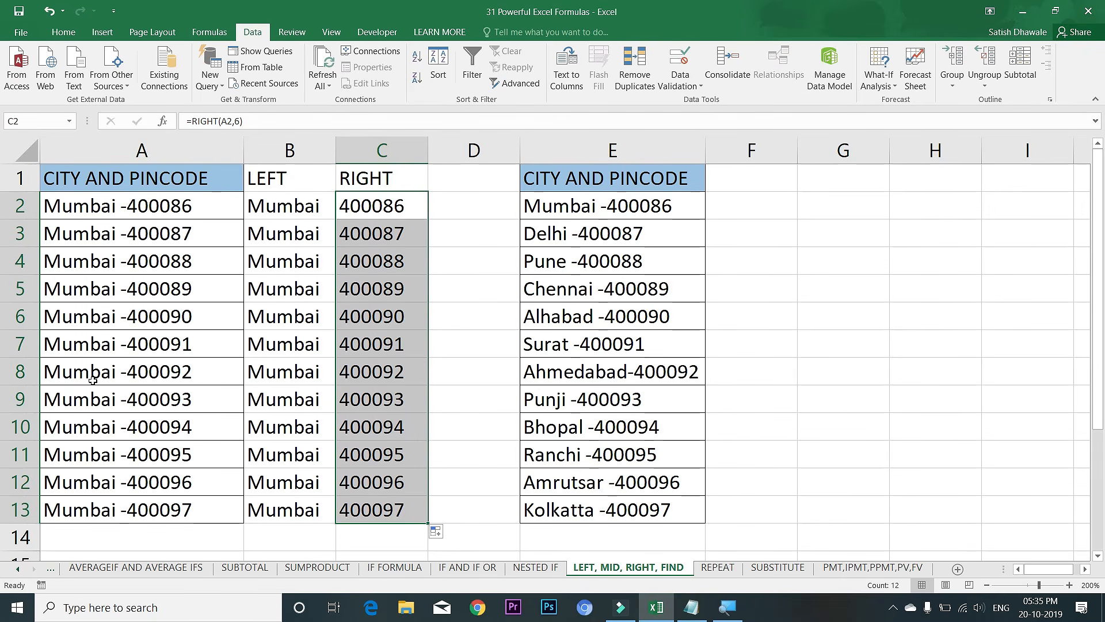
- Extract three characters of A2 starting at the fourth in D2 with =MID(A2,4,3) and fill the formula down to D13
{"action": "left_click", "coordinate": [461, 197]}
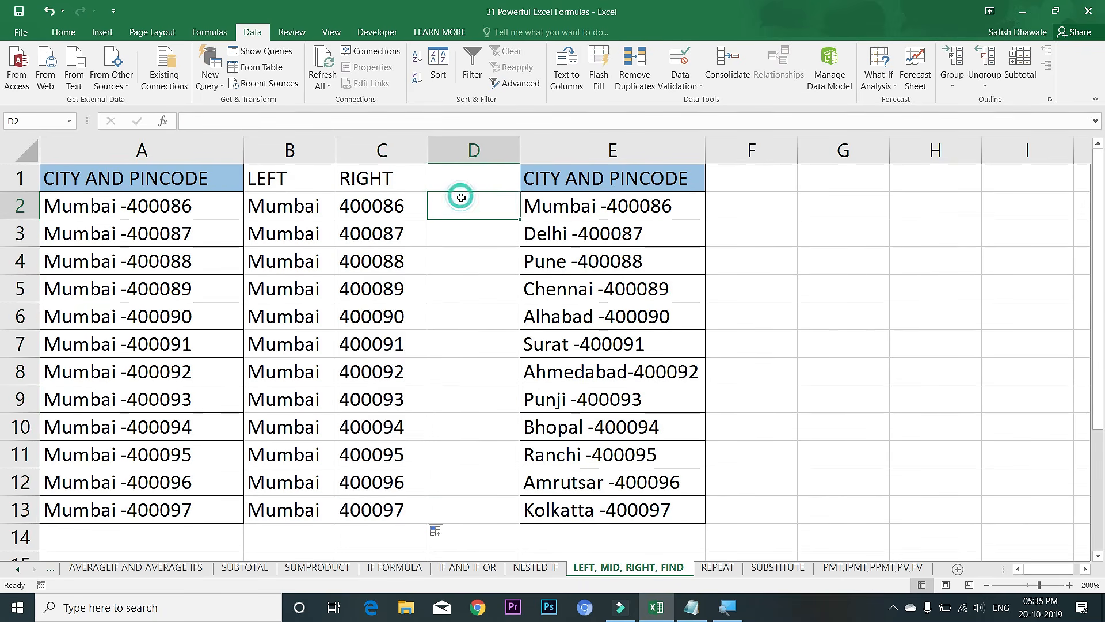
{"action": "type", "text": "="}
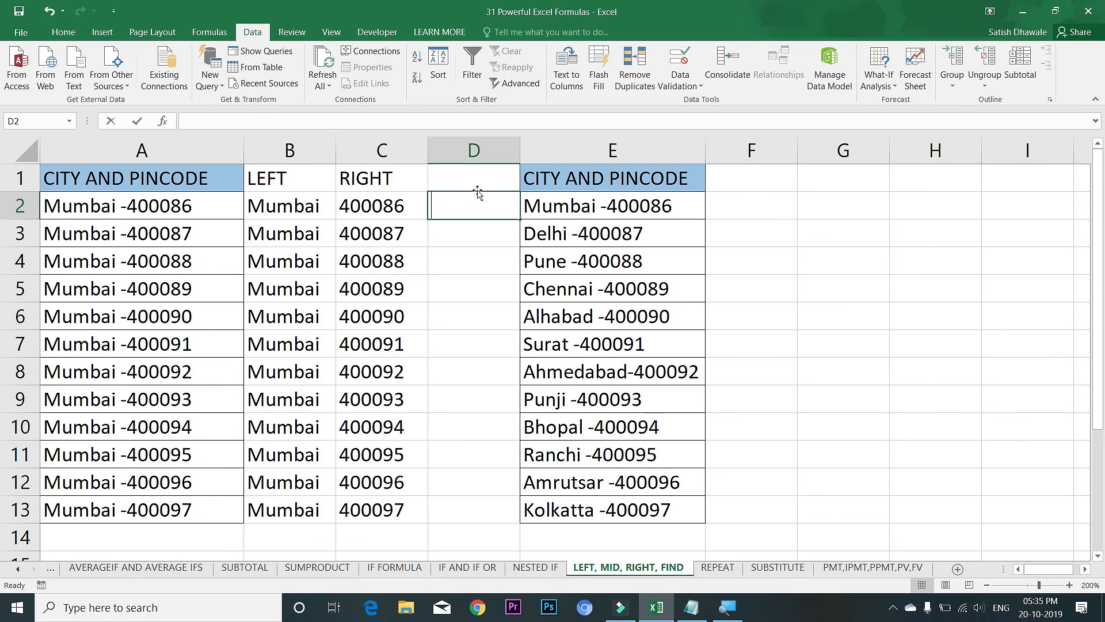
{"action": "type", "text": "=MID("}
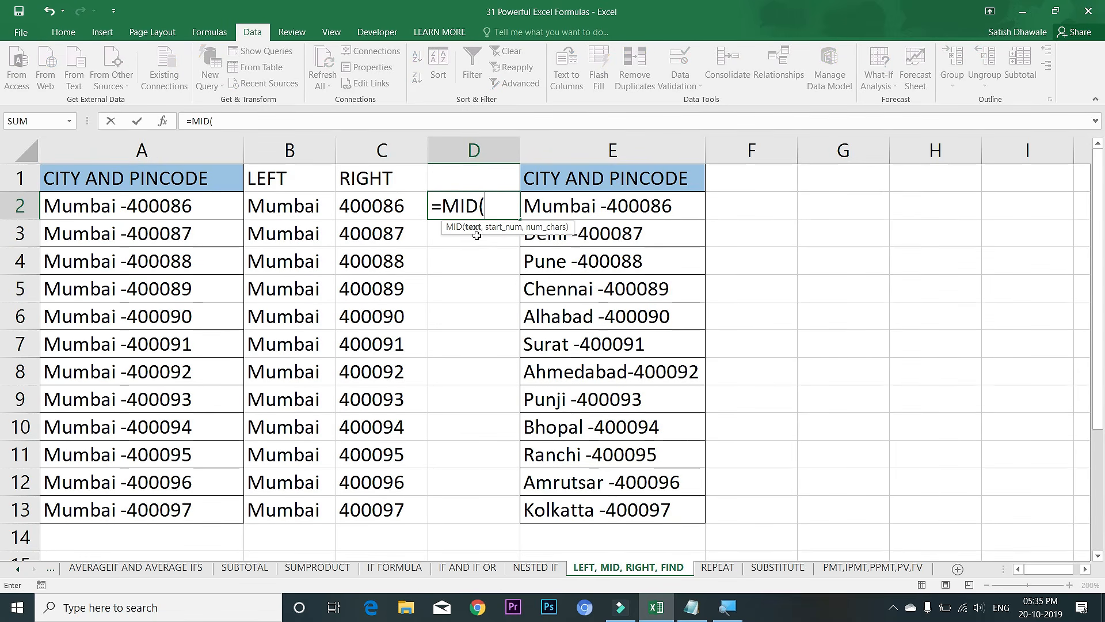
{"action": "left_click", "coordinate": [91, 210]}
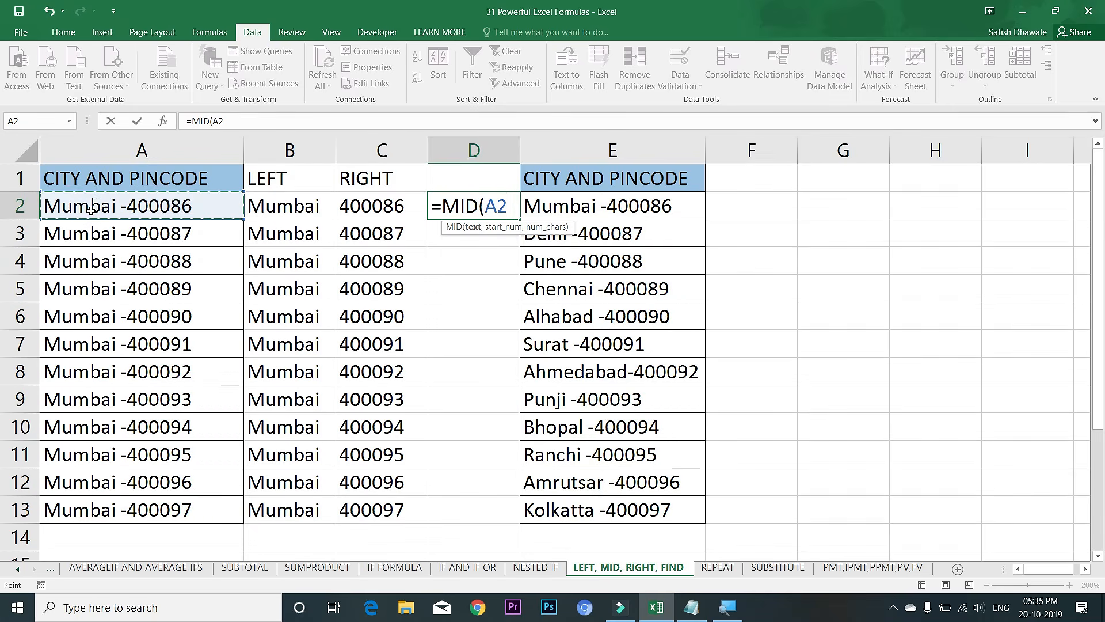
{"action": "type", "text": ","}
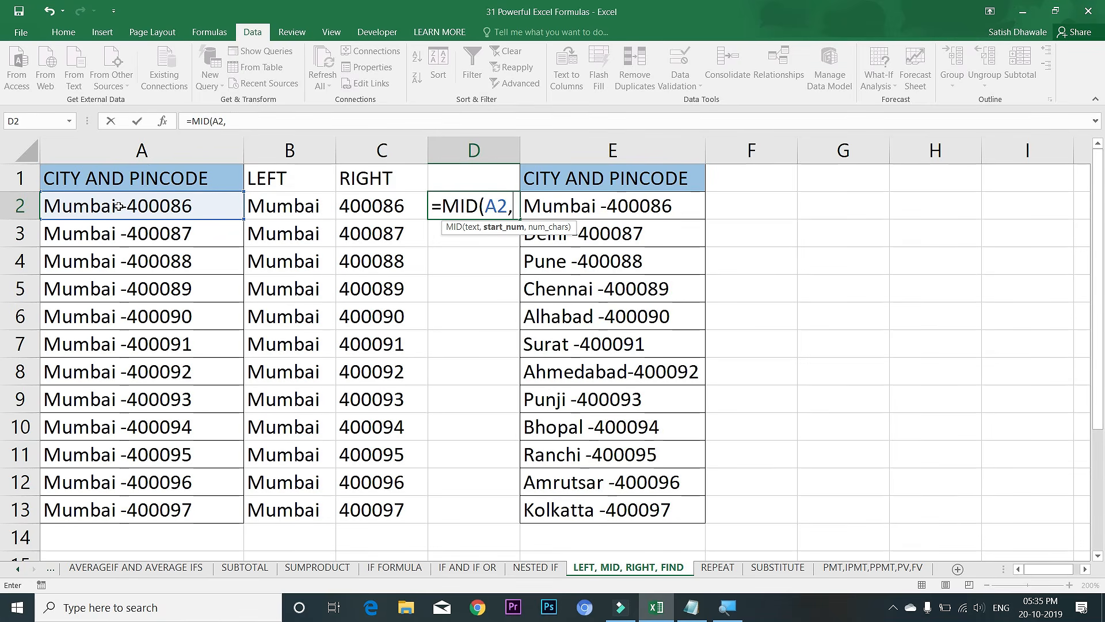
{"action": "type", "text": "4,3"}
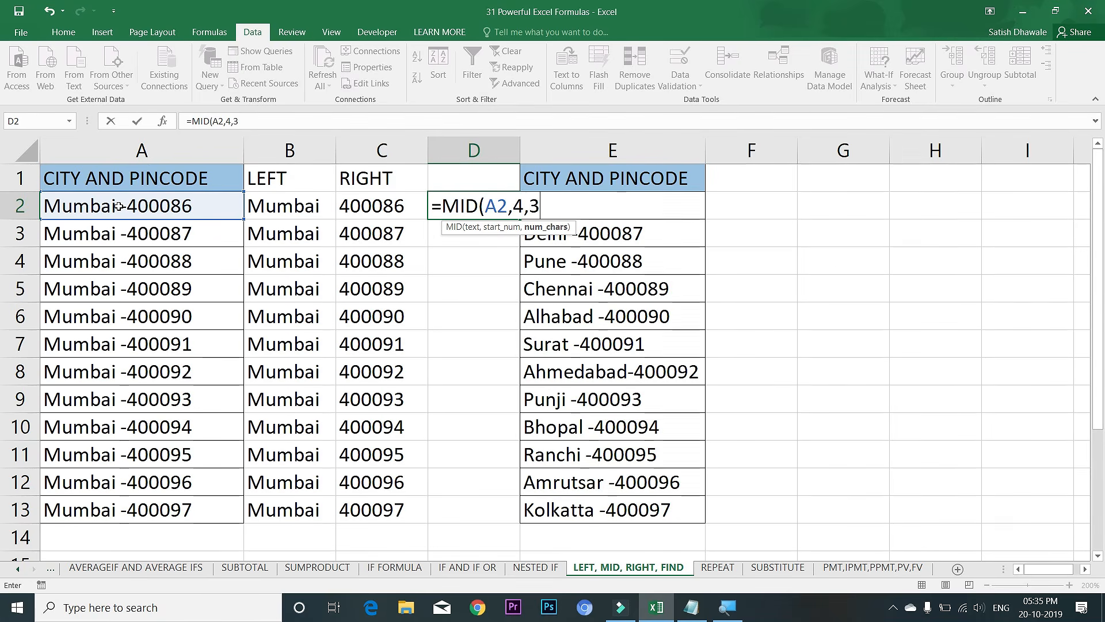
{"action": "type", "text": ")"}
{"action": "key", "text": "Return"}
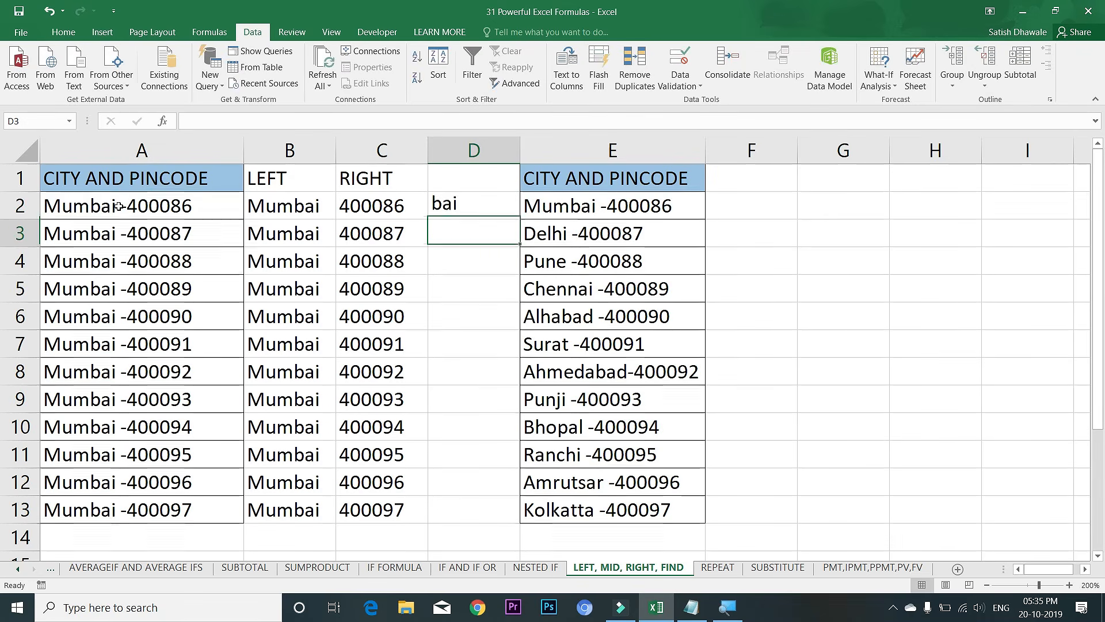
{"action": "left_click", "coordinate": [495, 201]}
{"action": "double_click", "coordinate": [520, 219]}
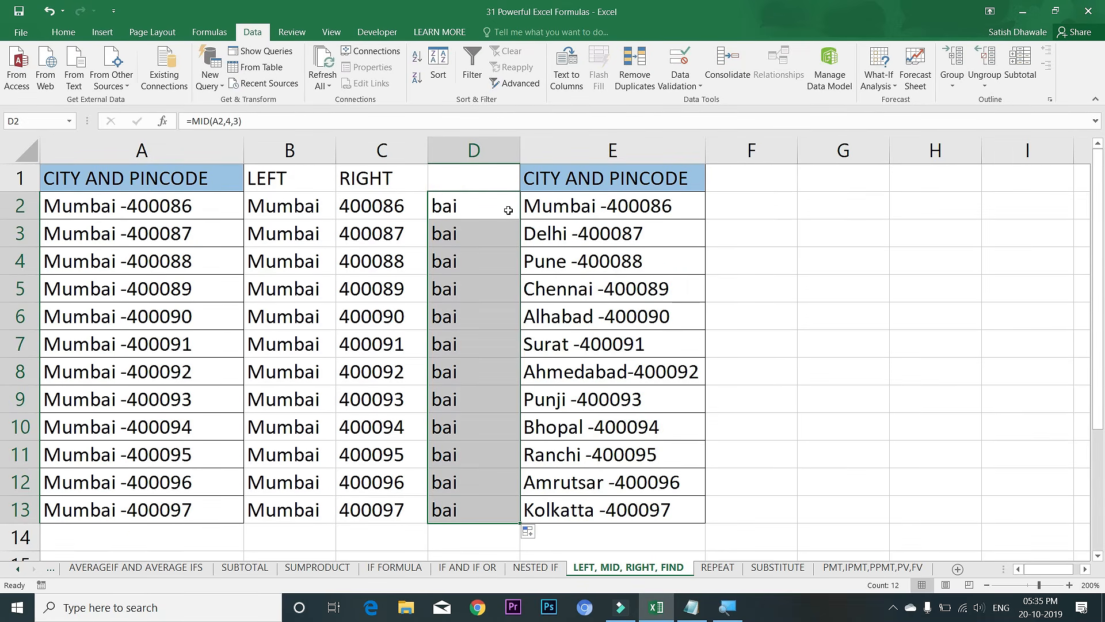
- Enter the heading MID in D1, beside the RIGHT heading
{"action": "left_click", "coordinate": [474, 182]}
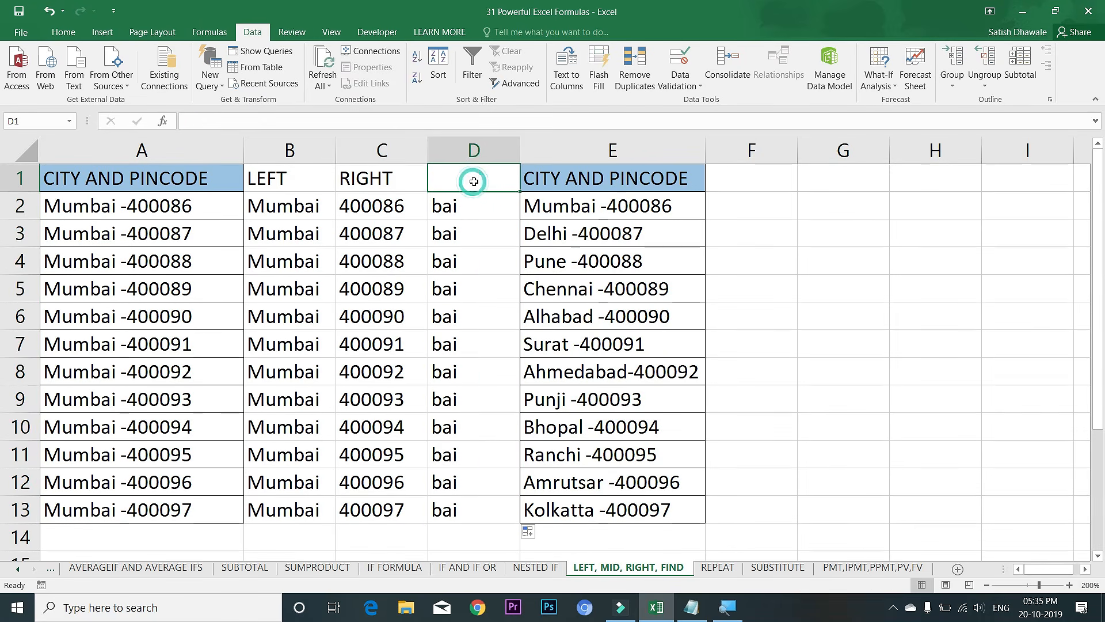
{"action": "type", "text": "MID"}
{"action": "key", "text": "Return"}
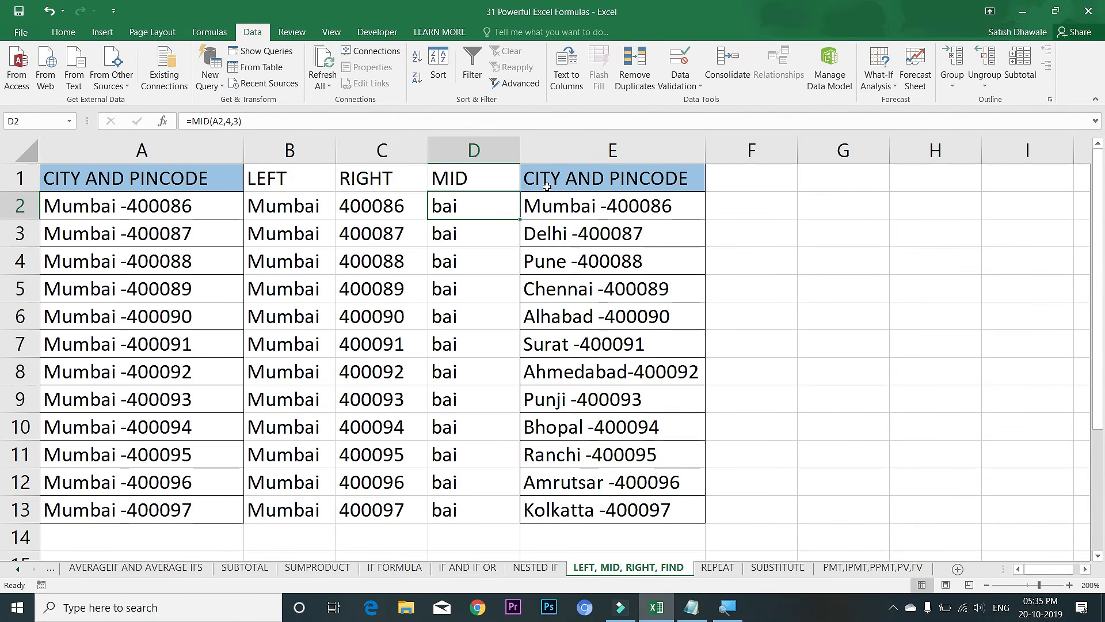
- Examine the city and pincode entries of the second list in E2:E13
{"action": "left_click_drag", "start_coordinate": [575, 207], "coordinate": [663, 509]}
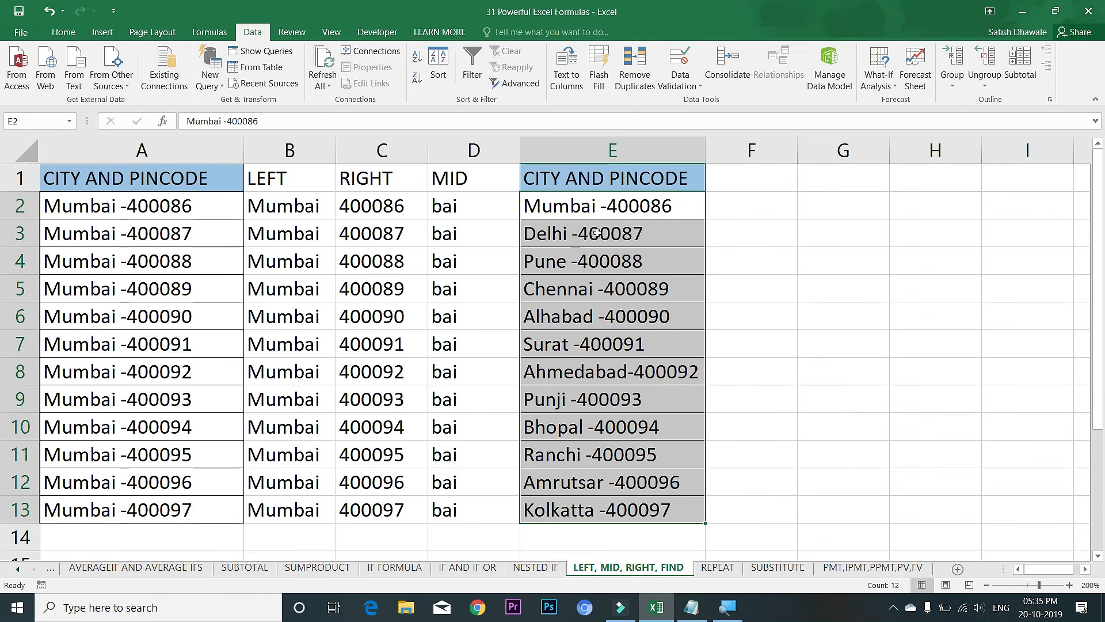
{"action": "left_click", "coordinate": [596, 212]}
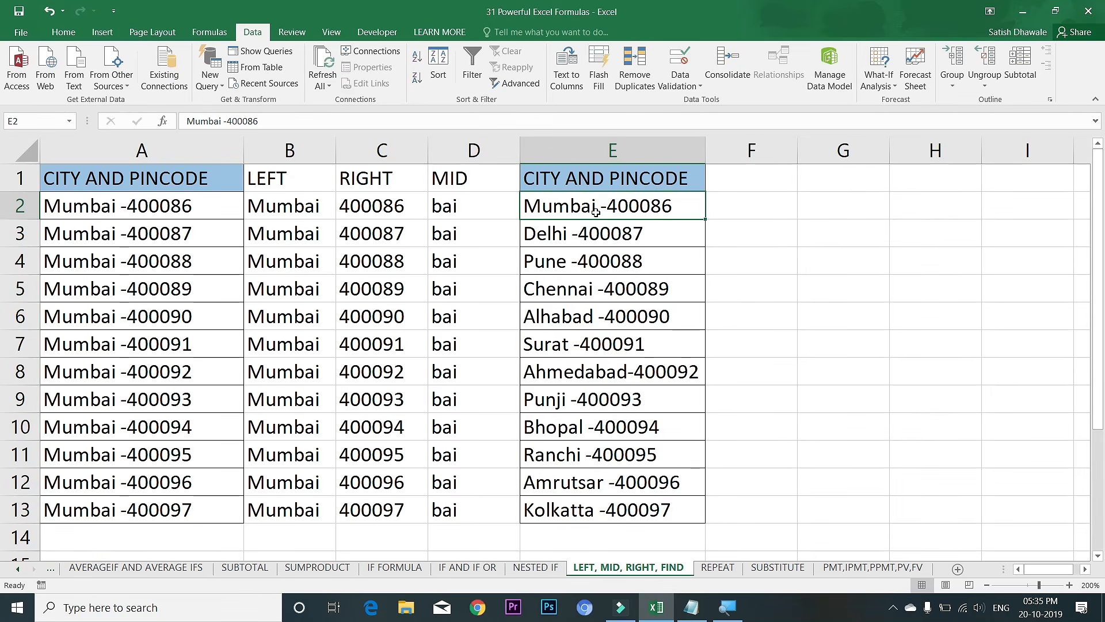
{"action": "left_click", "coordinate": [556, 227]}
{"action": "left_click", "coordinate": [564, 262]}
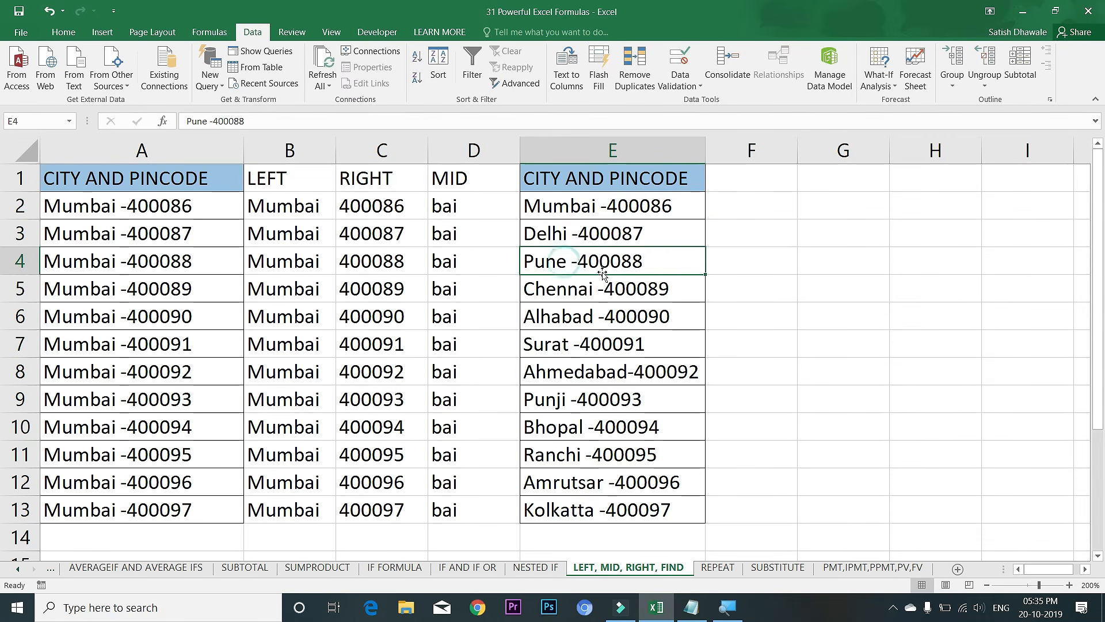
{"action": "left_click", "coordinate": [602, 288]}
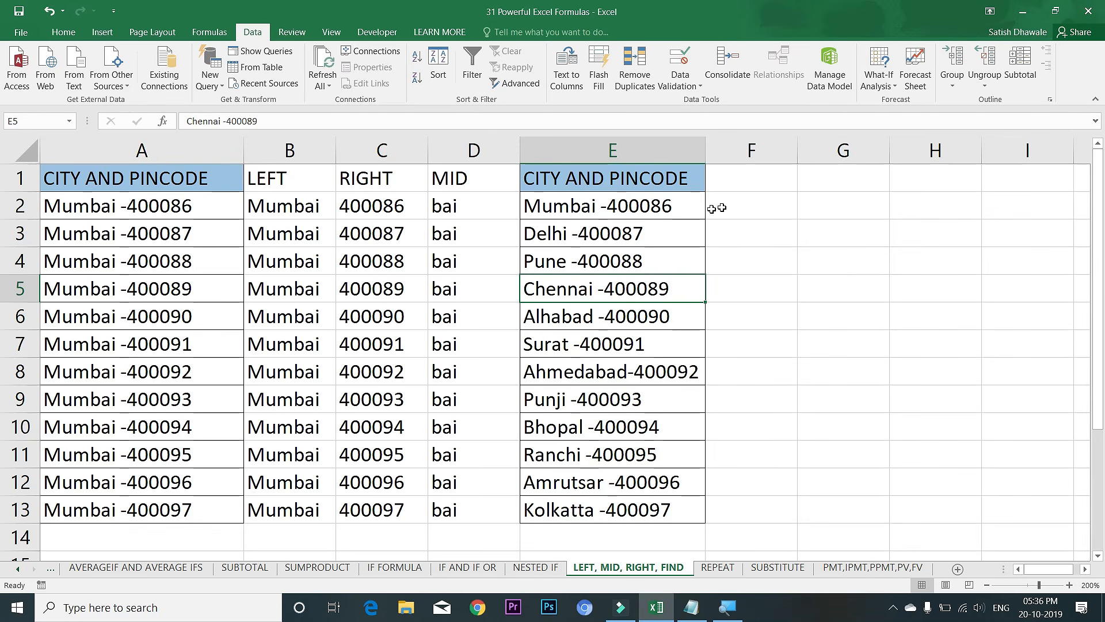
{"action": "left_click", "coordinate": [745, 203]}
{"action": "left_click", "coordinate": [595, 208]}
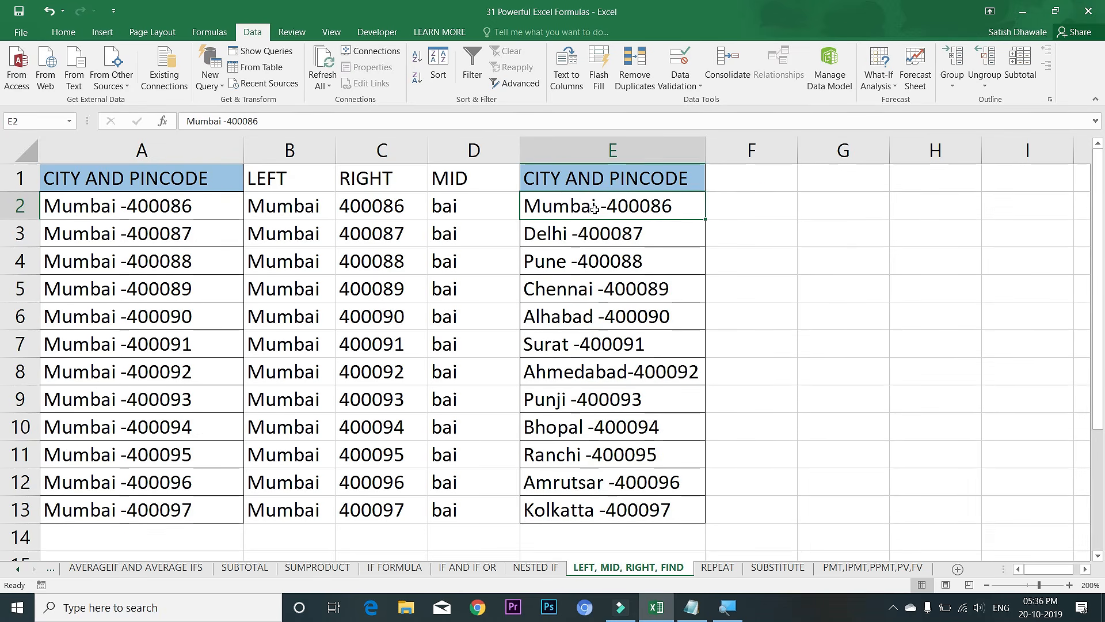
- Extract the first six characters of E2 in F2 with =LEFT(E2,6) and fill the formula down to F13
{"action": "left_click", "coordinate": [739, 207]}
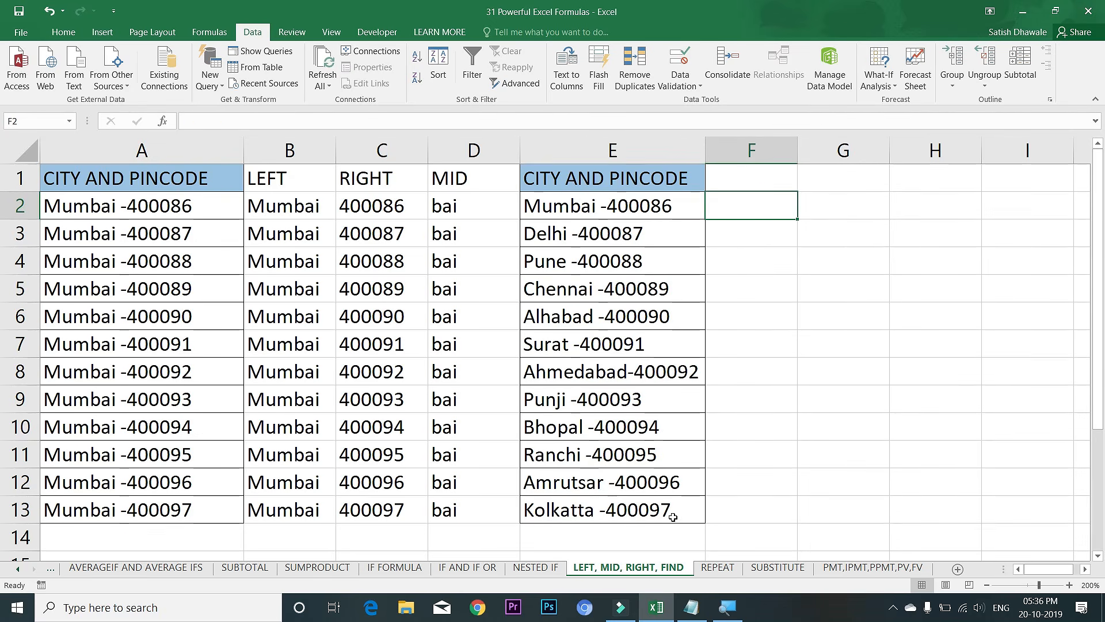
{"action": "type", "text": "=L"}
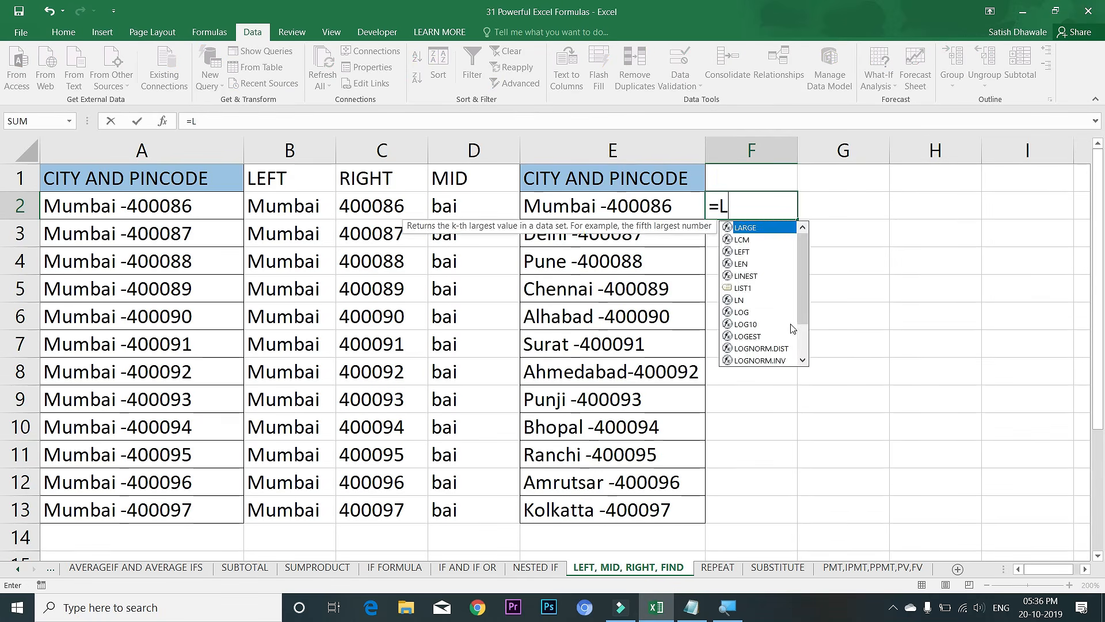
{"action": "type", "text": "EFT("}
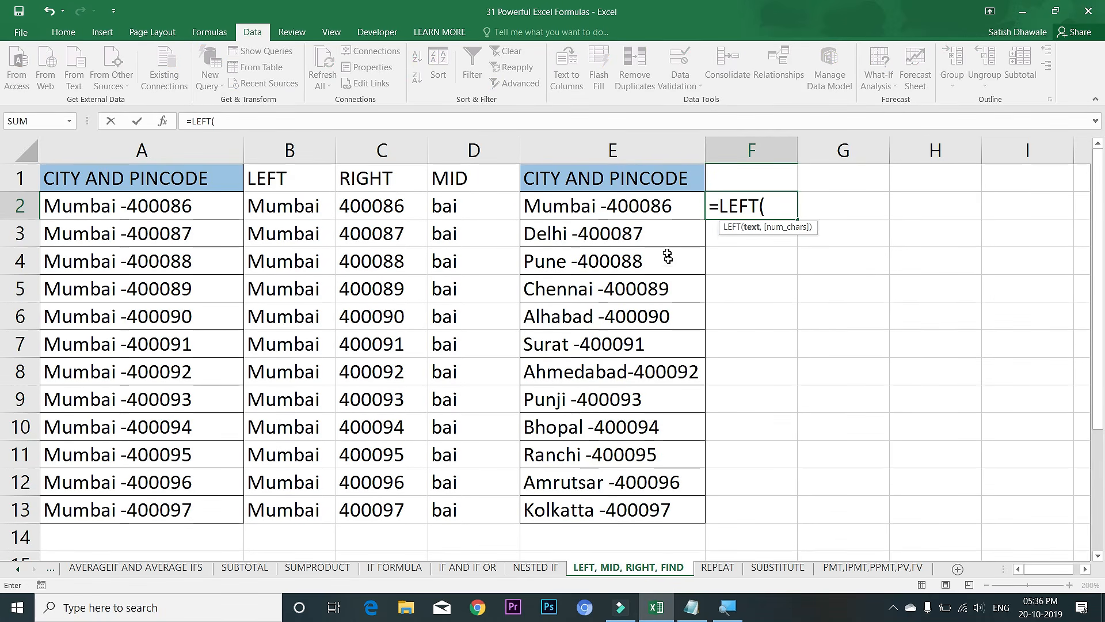
{"action": "left_click", "coordinate": [663, 203]}
{"action": "type", "text": ",6"}
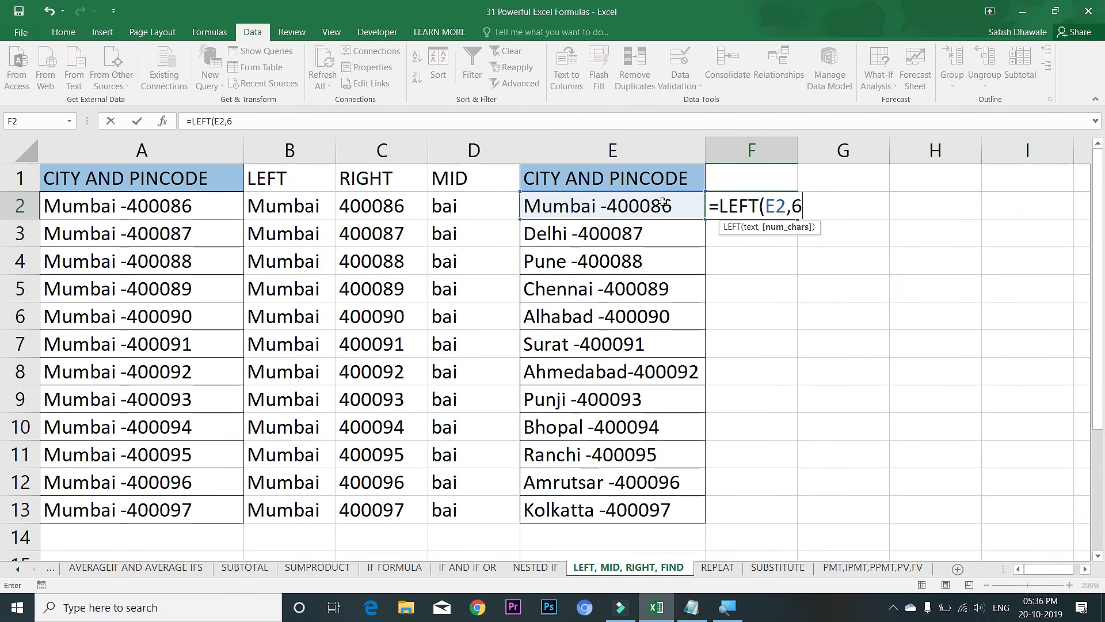
{"action": "type", "text": ")"}
{"action": "key", "text": "Return"}
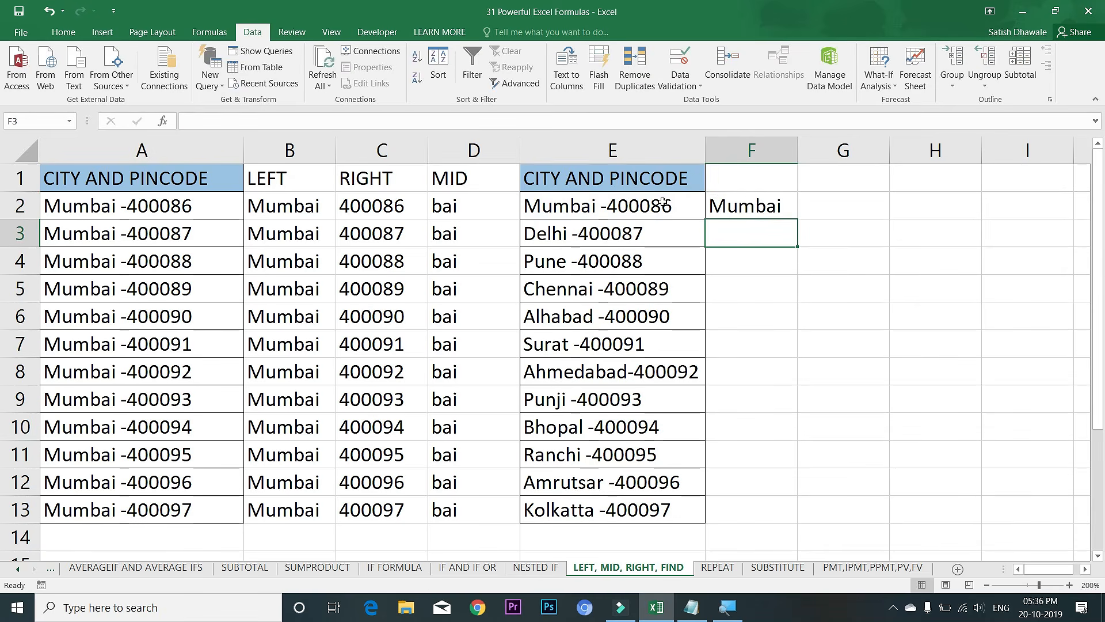
{"action": "left_click", "coordinate": [743, 208]}
{"action": "left_click_drag", "start_coordinate": [794, 219], "coordinate": [795, 522]}
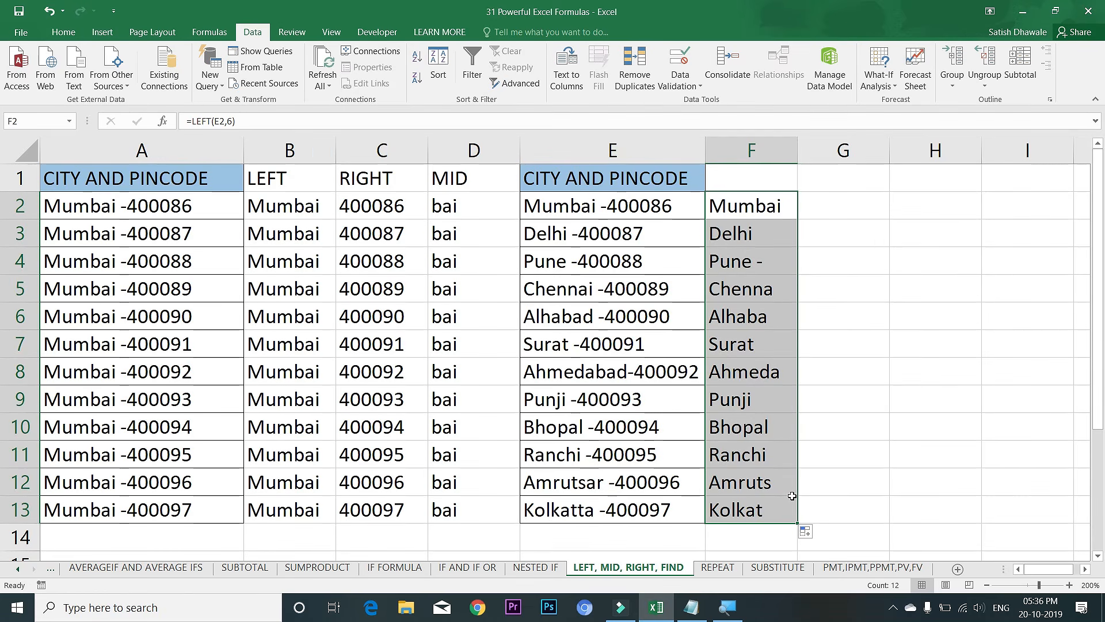
- Review the extracted city names in column F and the character-count argument of the LEFT formula in F2
{"action": "left_click", "coordinate": [775, 289]}
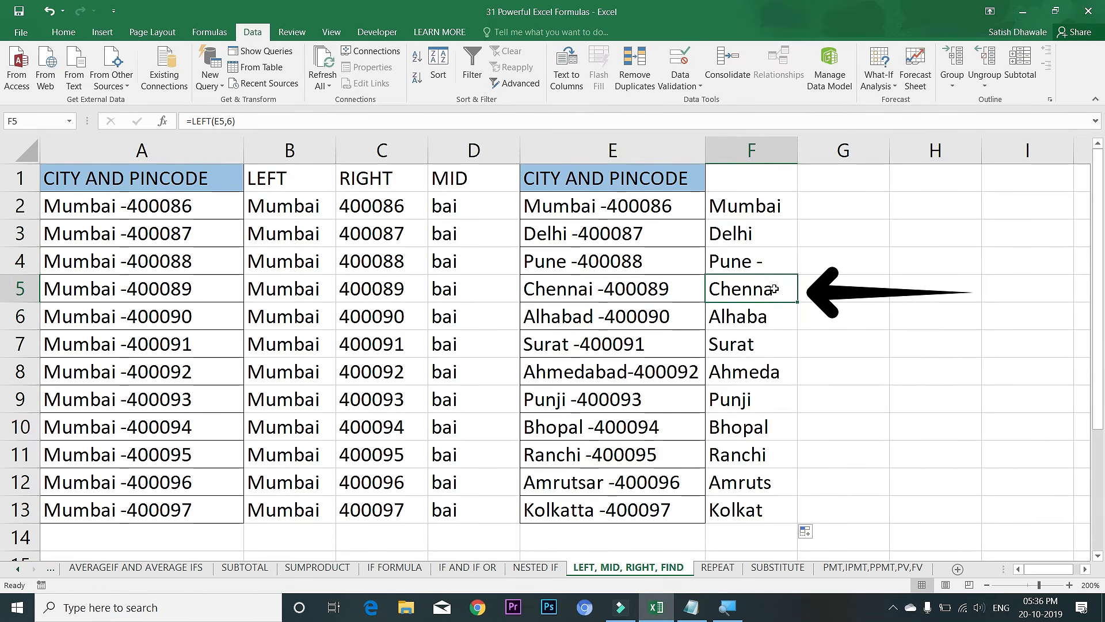
{"action": "left_click", "coordinate": [774, 258]}
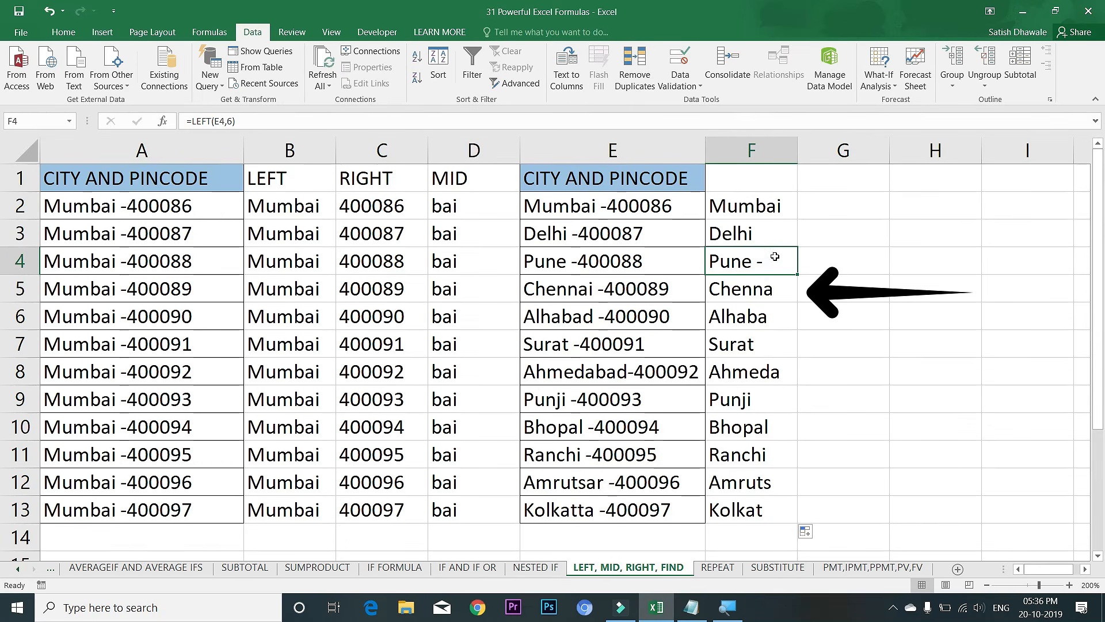
{"action": "left_click", "coordinate": [769, 230]}
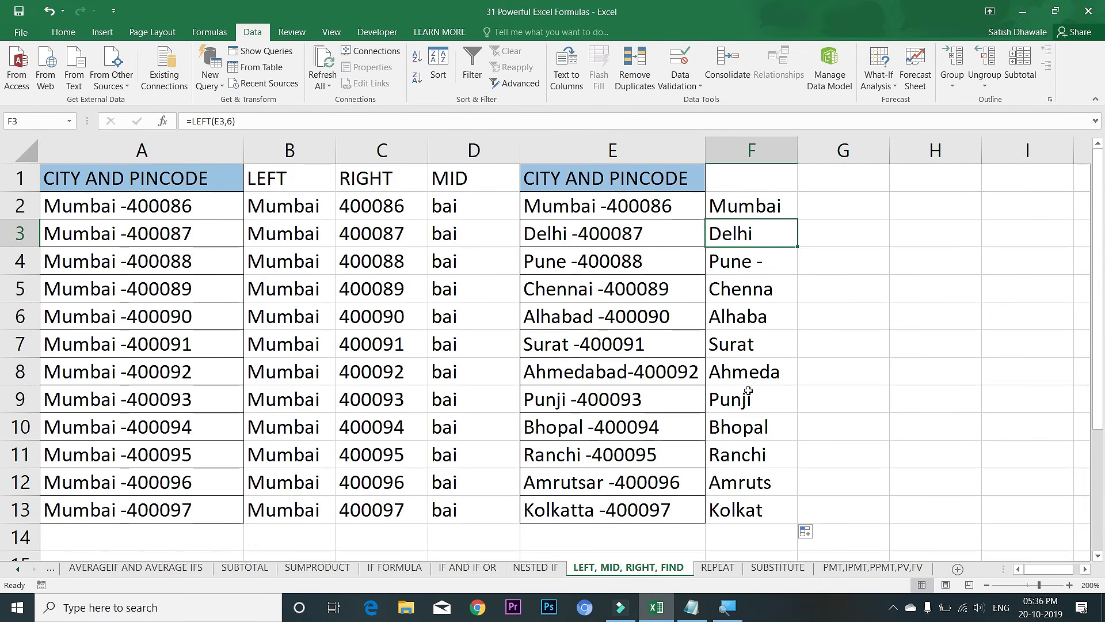
{"action": "left_click", "coordinate": [755, 371]}
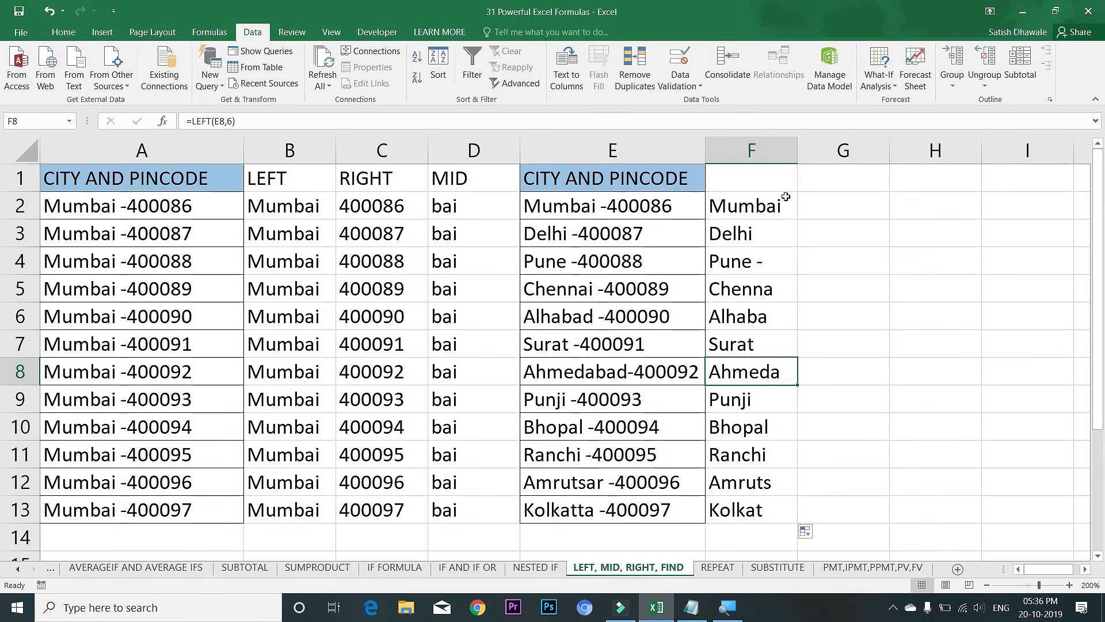
{"action": "left_click", "coordinate": [781, 204]}
{"action": "double_click", "coordinate": [783, 205]}
{"action": "left_click", "coordinate": [802, 207]}
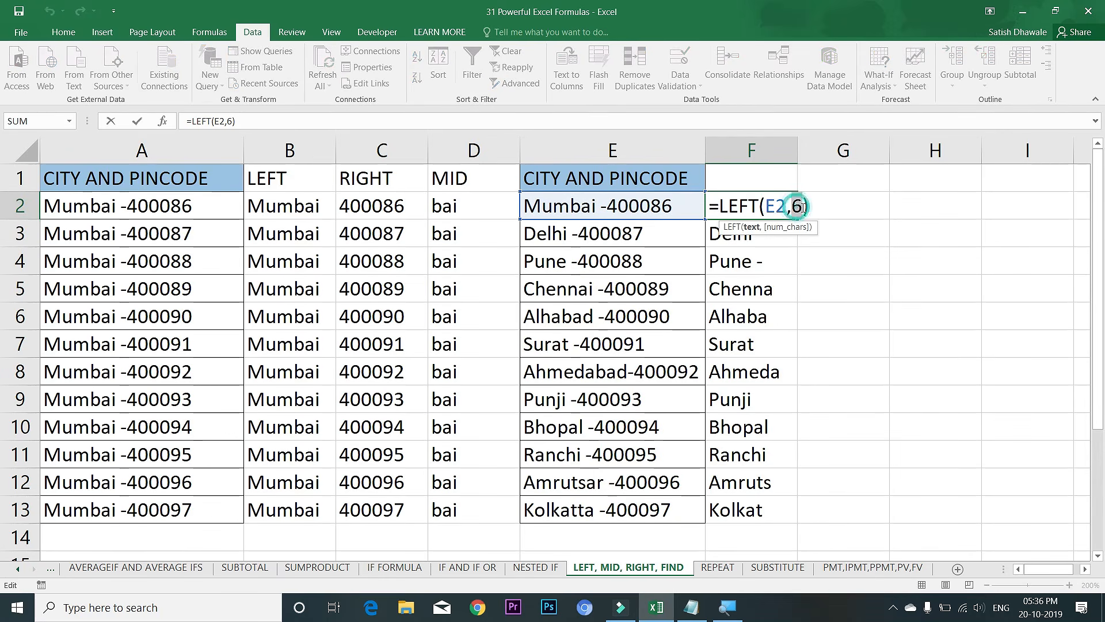
{"action": "key", "text": "BackSpace"}
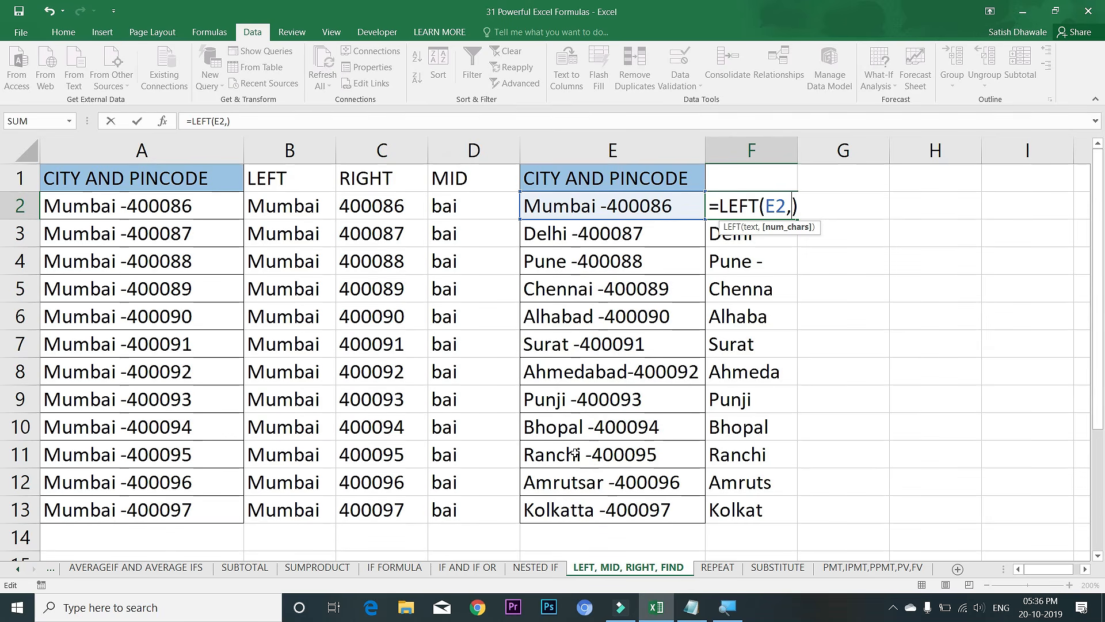
{"action": "type", "text": "6"}
{"action": "key", "text": "ctrl+Return"}
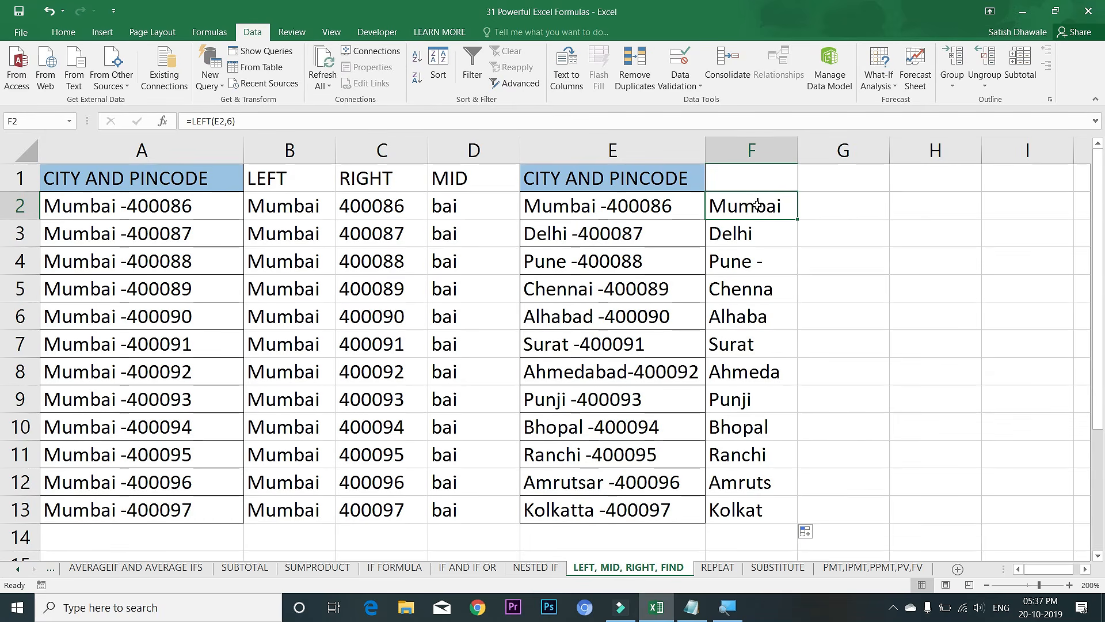
- Find the position of the hyphen in E2 by entering =FIND("-",E2,1) in G2
{"action": "left_click", "coordinate": [868, 205]}
{"action": "type", "text": "=FI"}
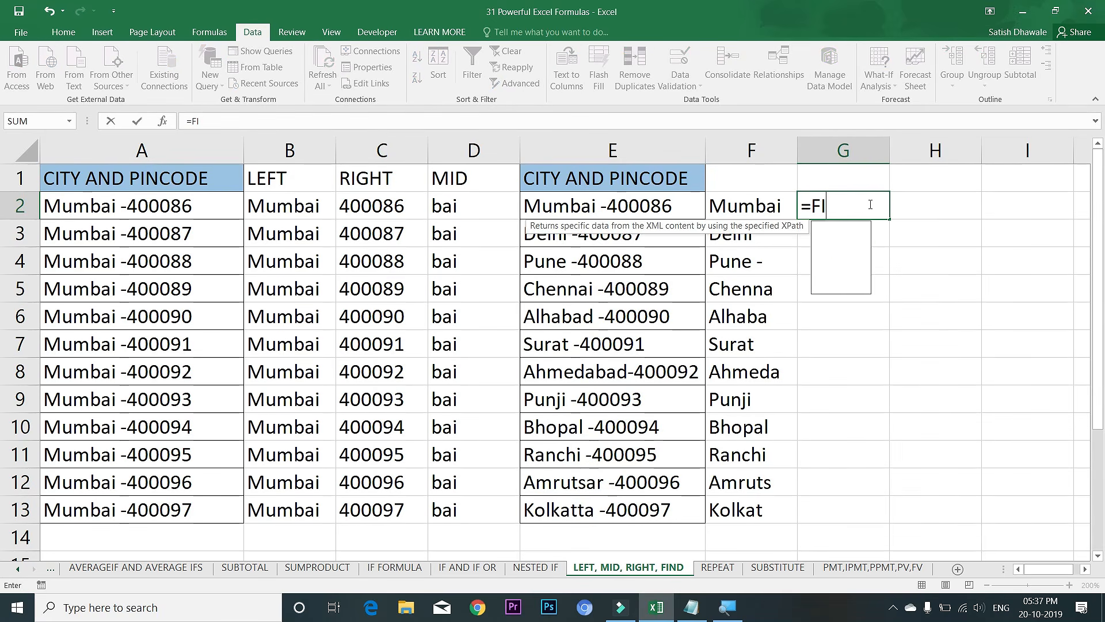
{"action": "type", "text": "ND("}
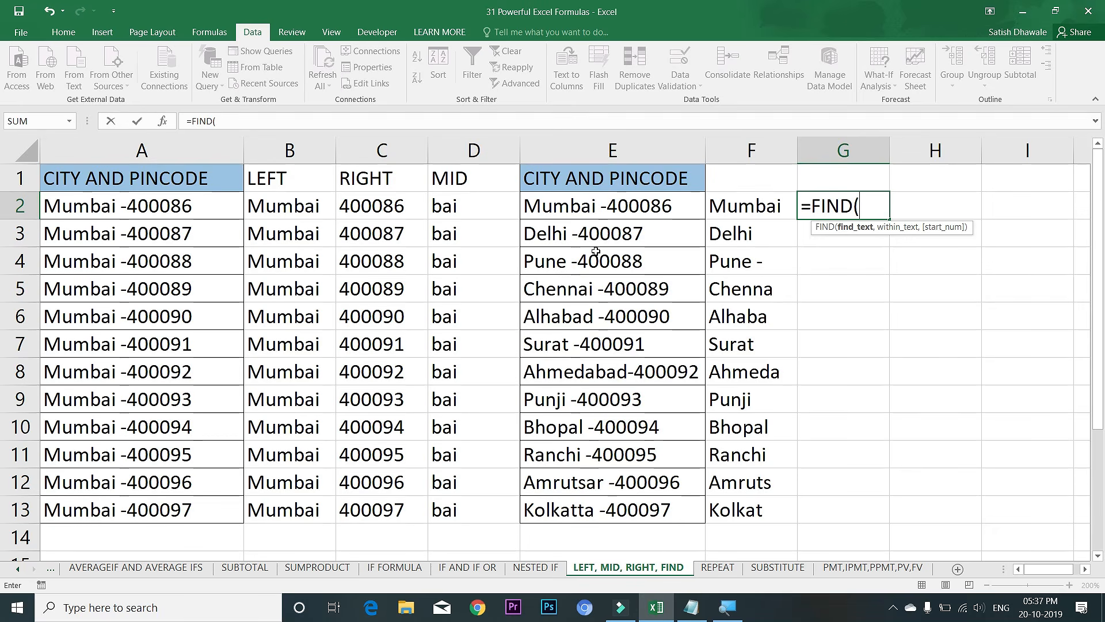
{"action": "type", "text": "\""}
{"action": "type", "text": " \""}
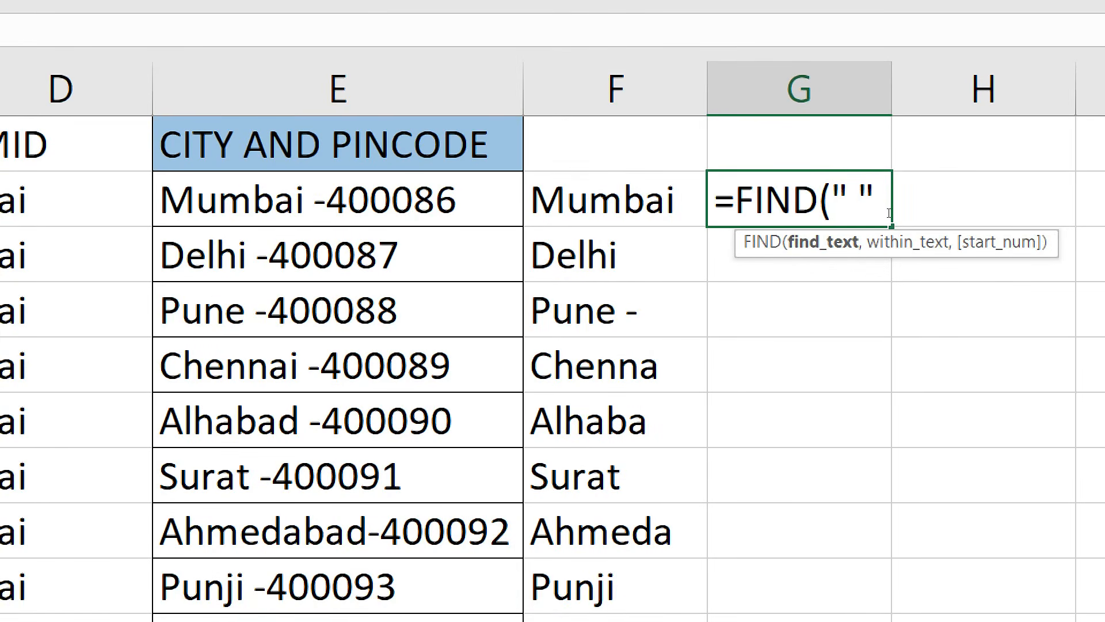
{"action": "key", "text": "BackSpace"}
{"action": "key", "text": "BackSpace"}
{"action": "type", "text": "-\","}
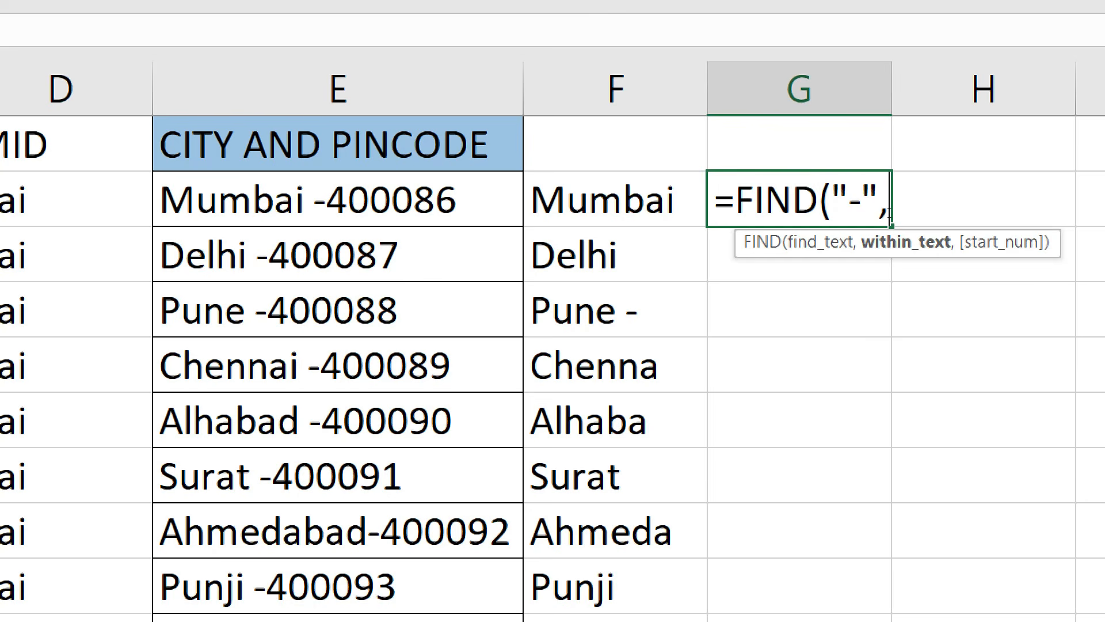
{"action": "key", "text": "Left"}
{"action": "key", "text": "Left"}
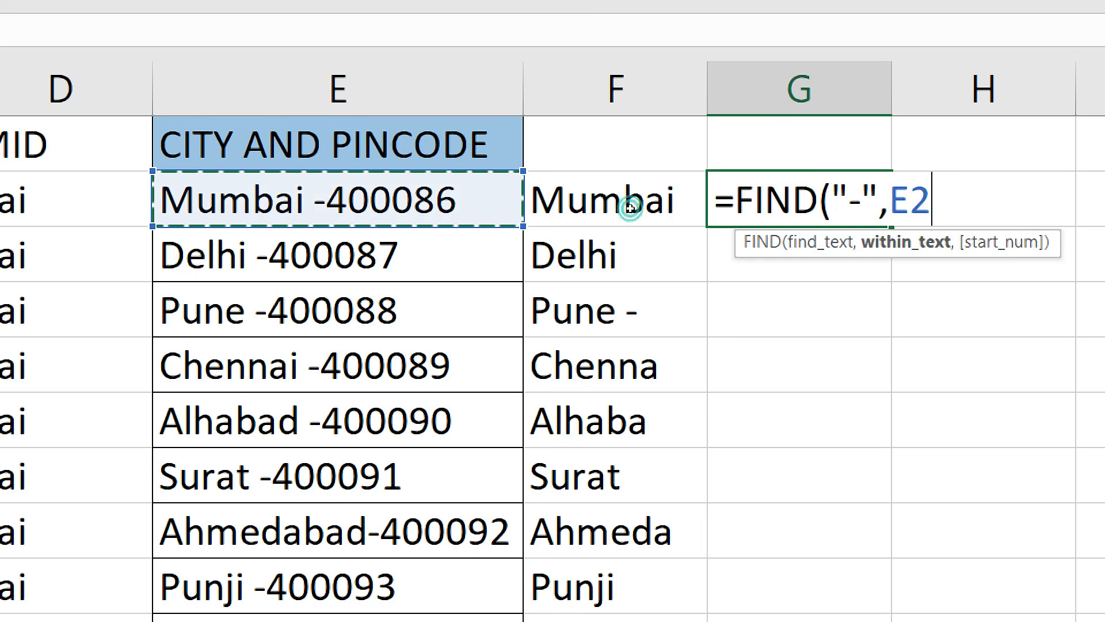
{"action": "type", "text": ","}
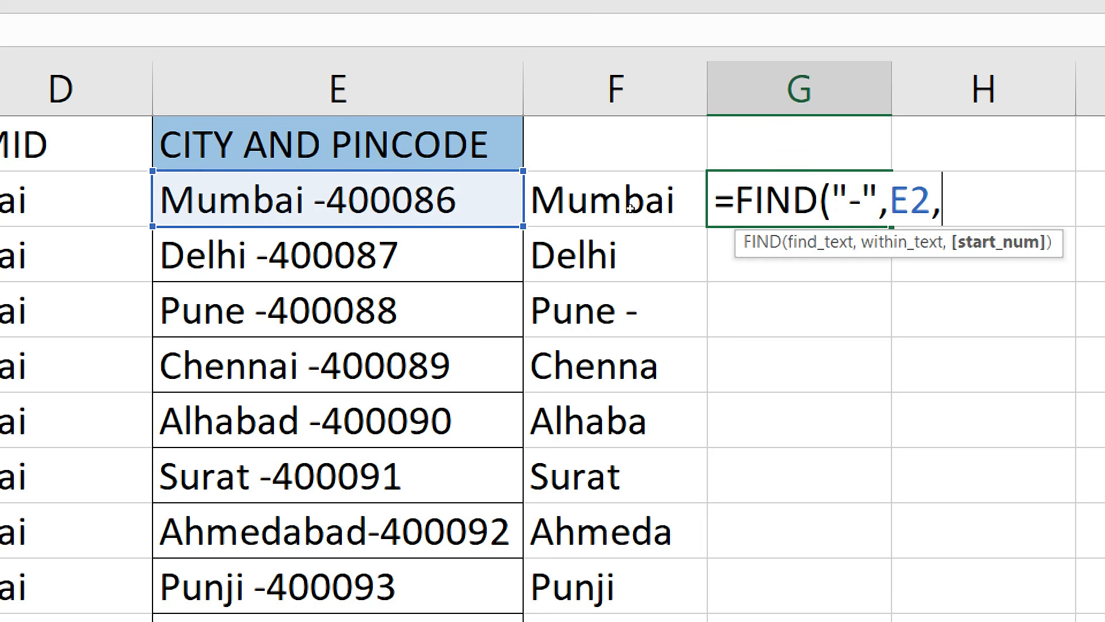
{"action": "type", "text": "1)"}
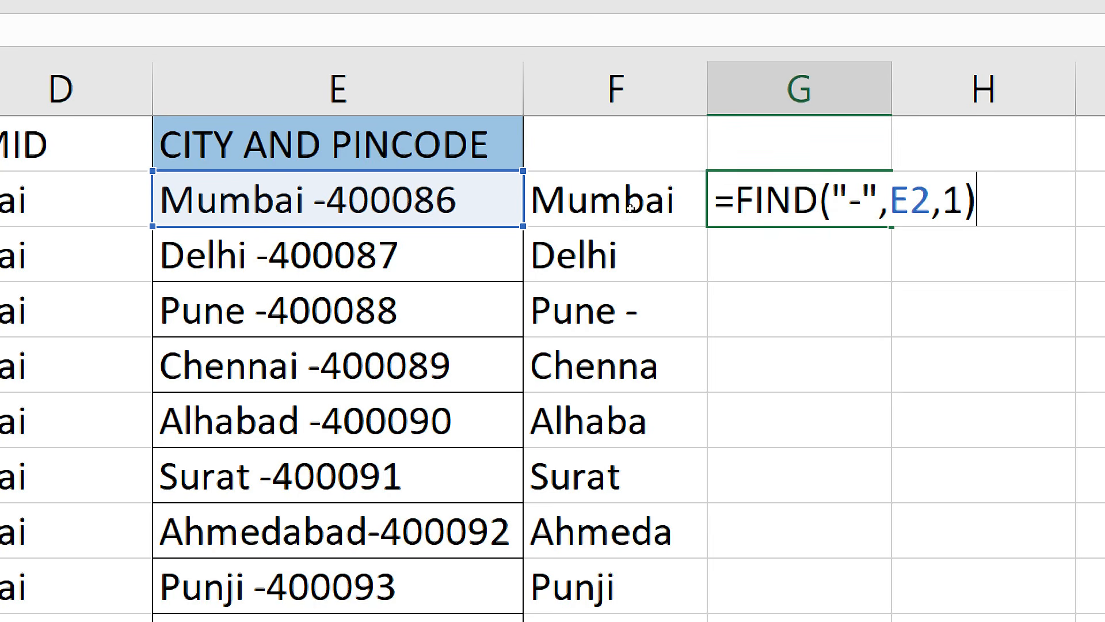
{"action": "key", "text": "Return"}
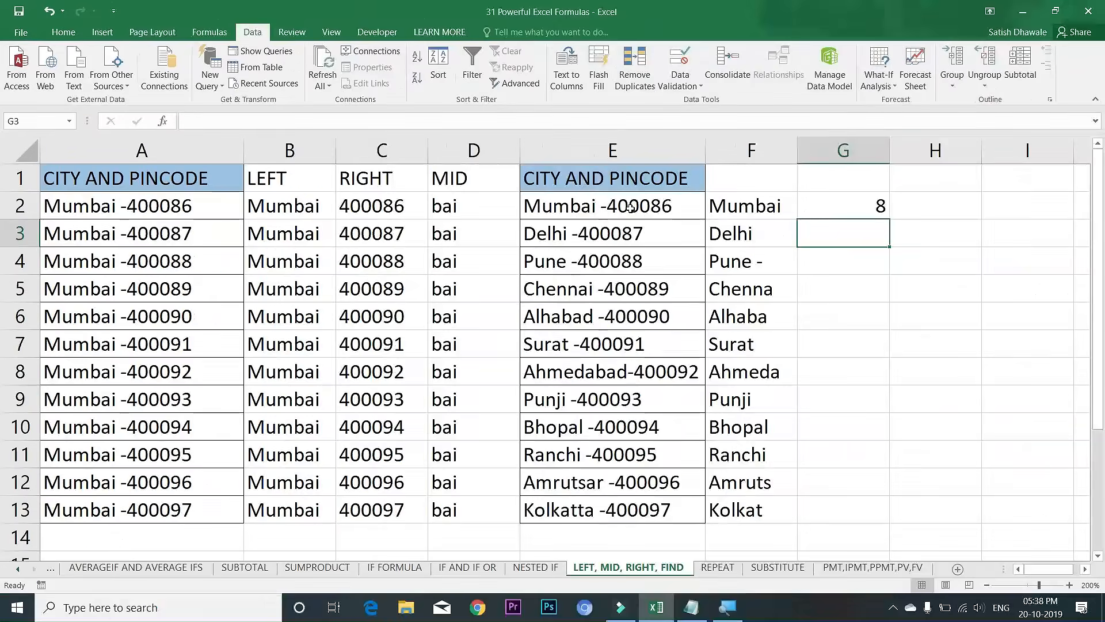
- Change the search text of the FIND formula in G2 to a space, =FIND(" ",E2,1), and fill it down to G13
{"action": "double_click", "coordinate": [872, 201]}
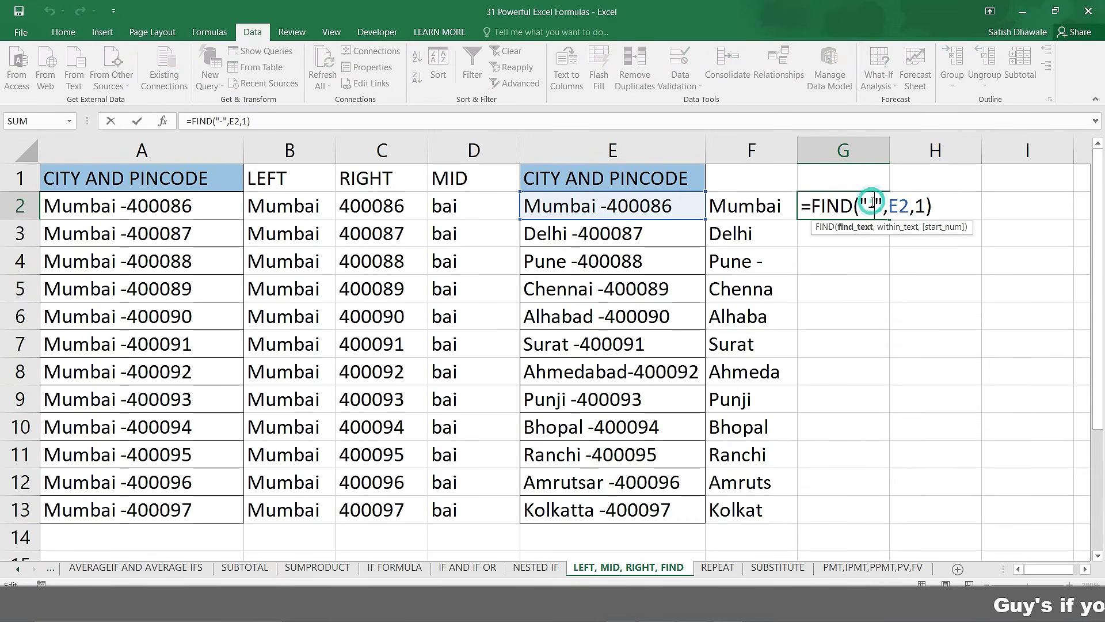
{"action": "key", "text": "ctrl+Return"}
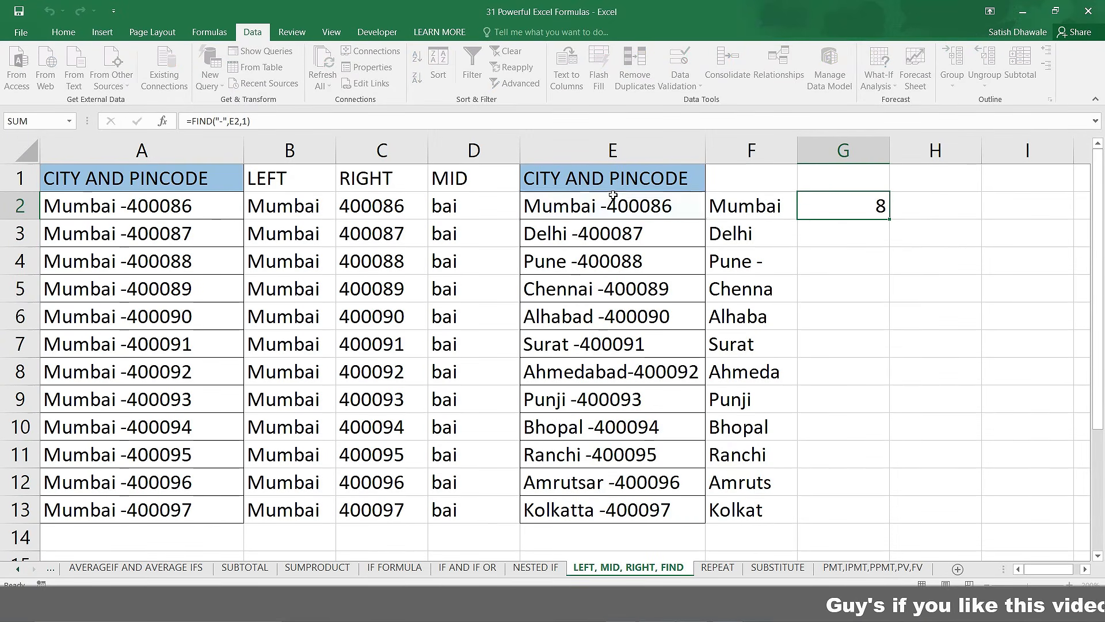
{"action": "double_click", "coordinate": [840, 204]}
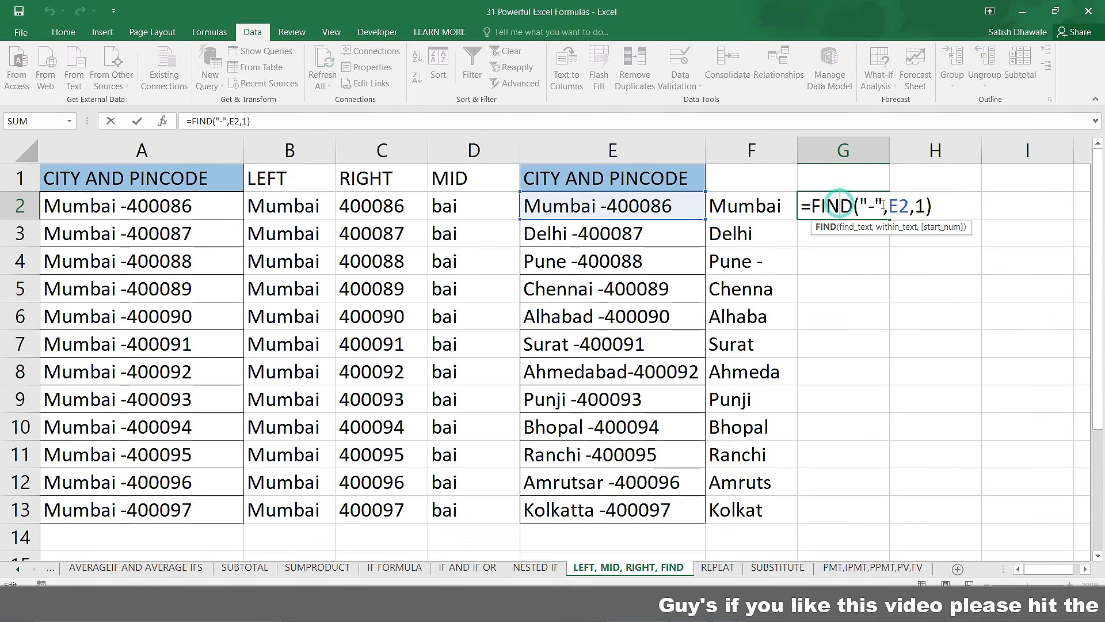
{"action": "left_click", "coordinate": [878, 205]}
{"action": "key", "text": "BackSpace"}
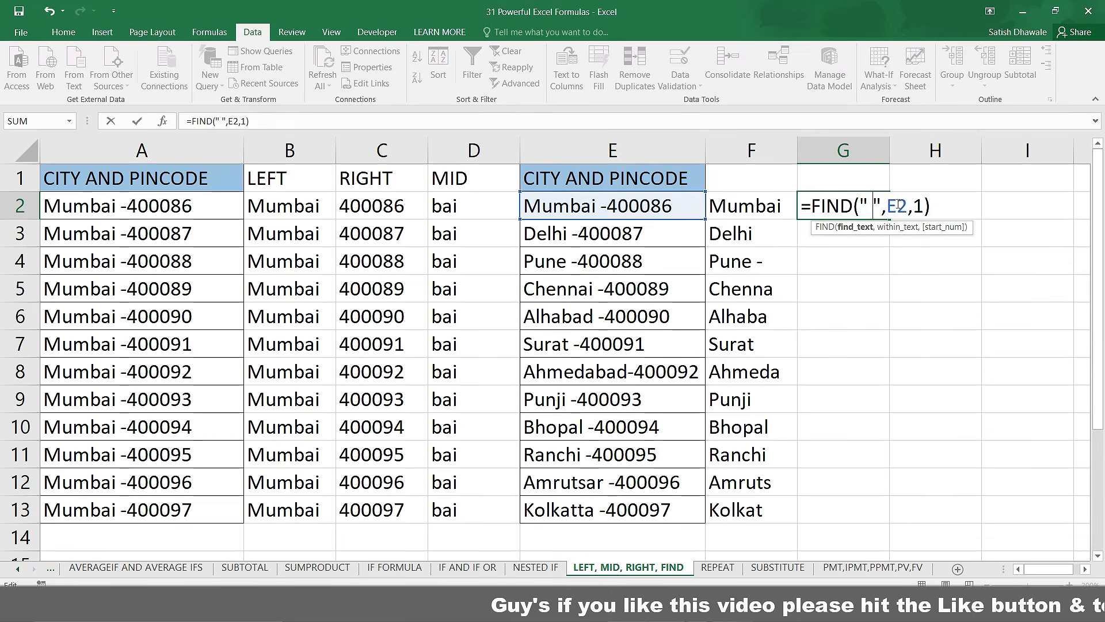
{"action": "key", "text": "Return"}
{"action": "left_click", "coordinate": [879, 206]}
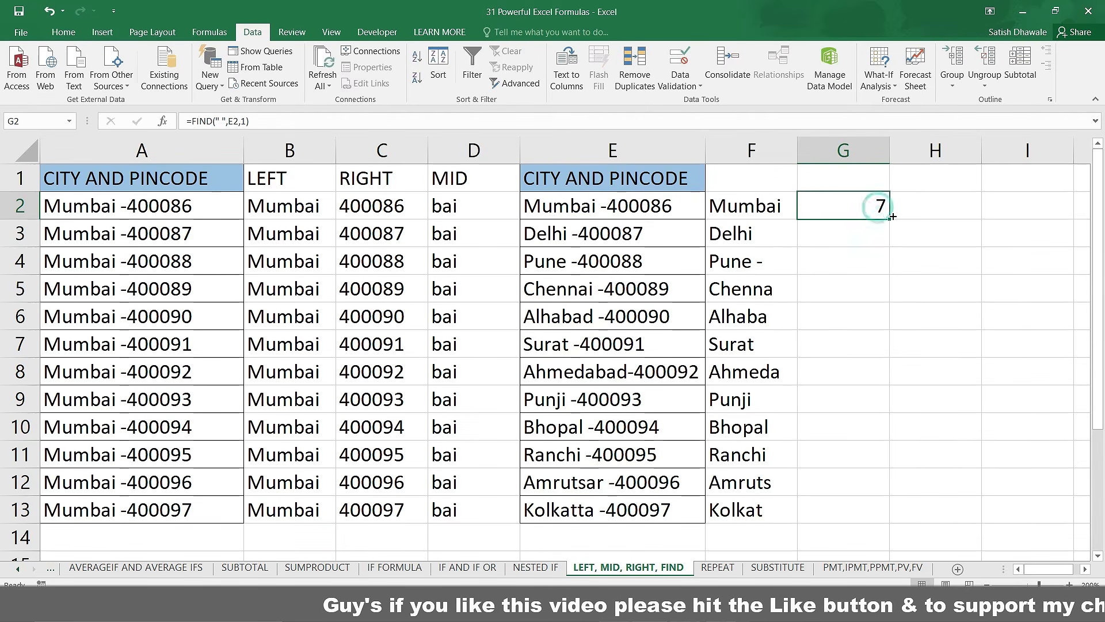
{"action": "double_click", "coordinate": [890, 218]}
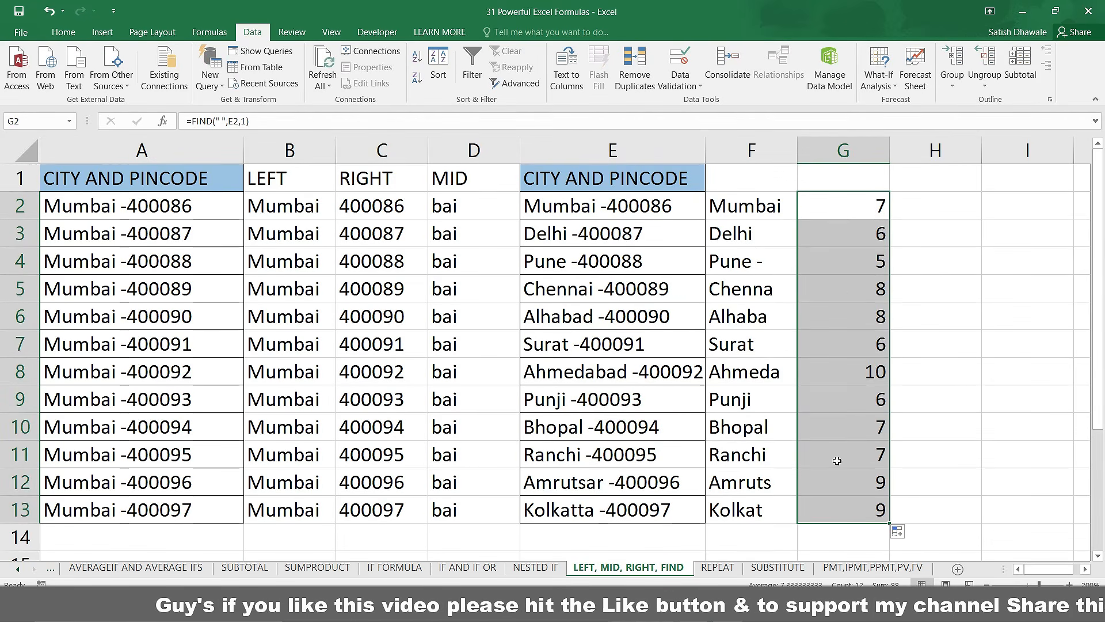
- Subtract 1 from the FIND result in G2, making it =FIND(" ",E2,1)-1, and fill the formula down to G13
{"action": "double_click", "coordinate": [853, 209]}
{"action": "double_click", "coordinate": [853, 209]}
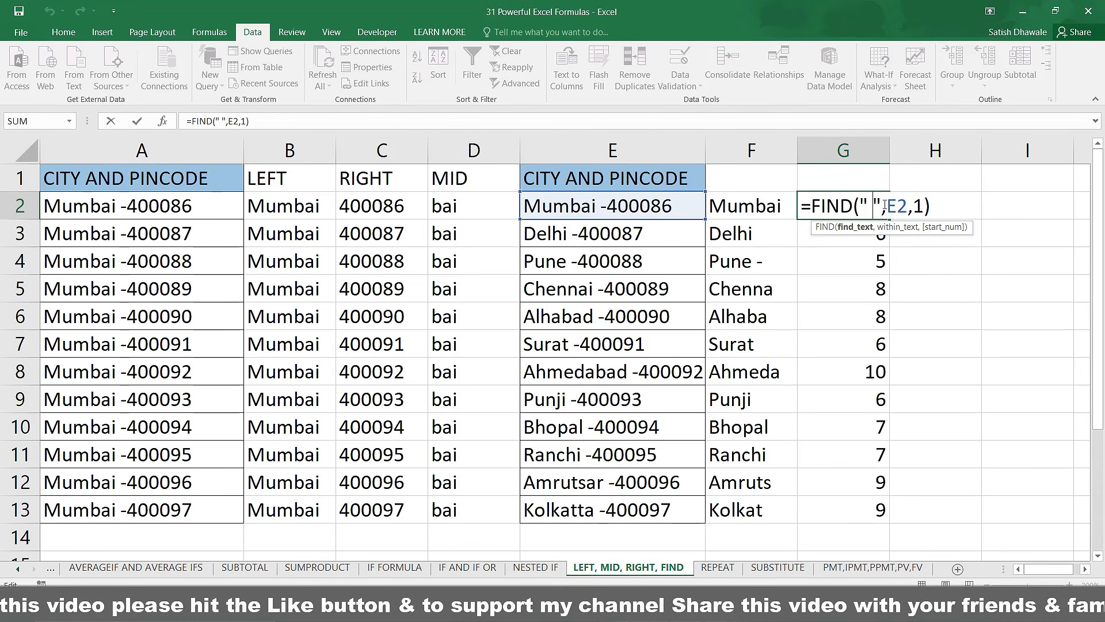
{"action": "key", "text": "Return"}
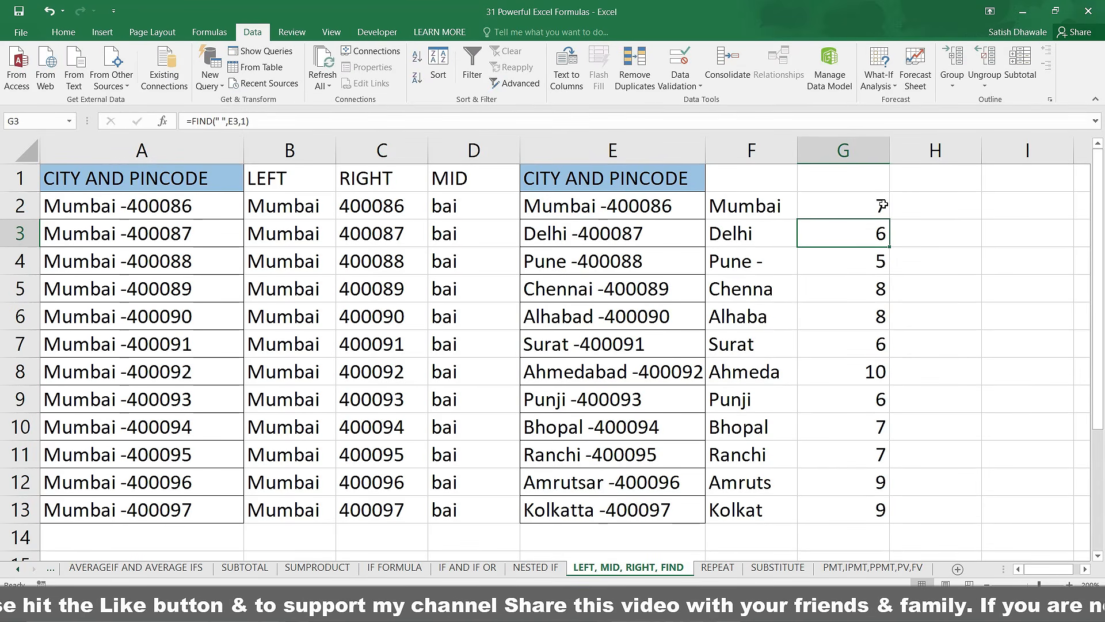
{"action": "double_click", "coordinate": [879, 205]}
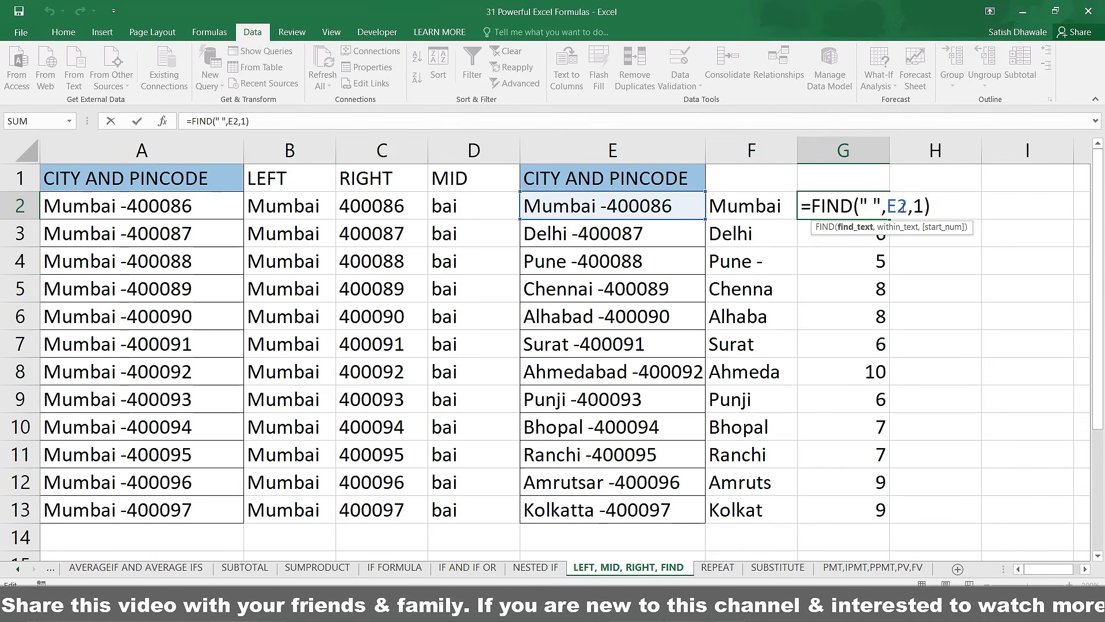
{"action": "left_click", "coordinate": [936, 206]}
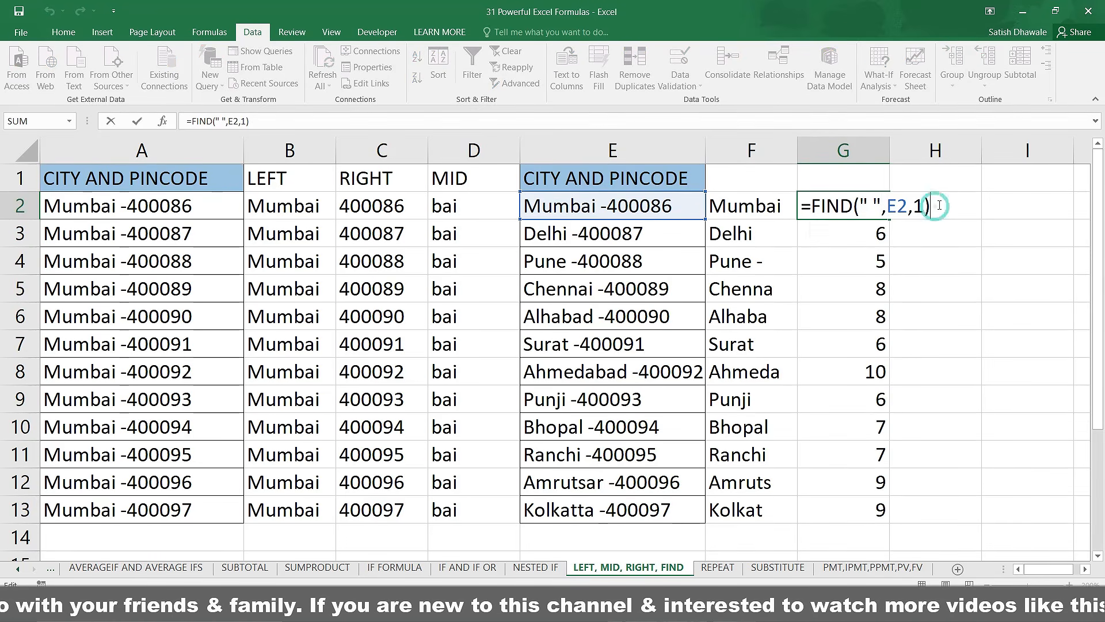
{"action": "type", "text": "-1"}
{"action": "key", "text": "ctrl+Return"}
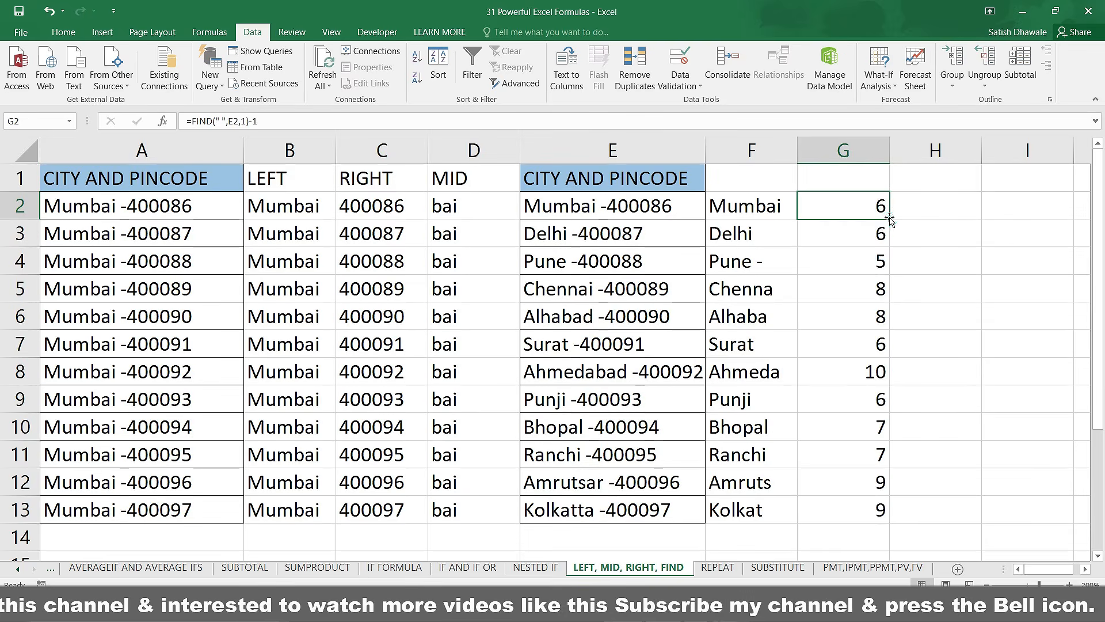
{"action": "double_click", "coordinate": [890, 219]}
- Review the character counts in G2:G13 against the city names in column E, and the FIND formula in G2
{"action": "left_click", "coordinate": [869, 242]}
{"action": "left_click", "coordinate": [865, 259]}
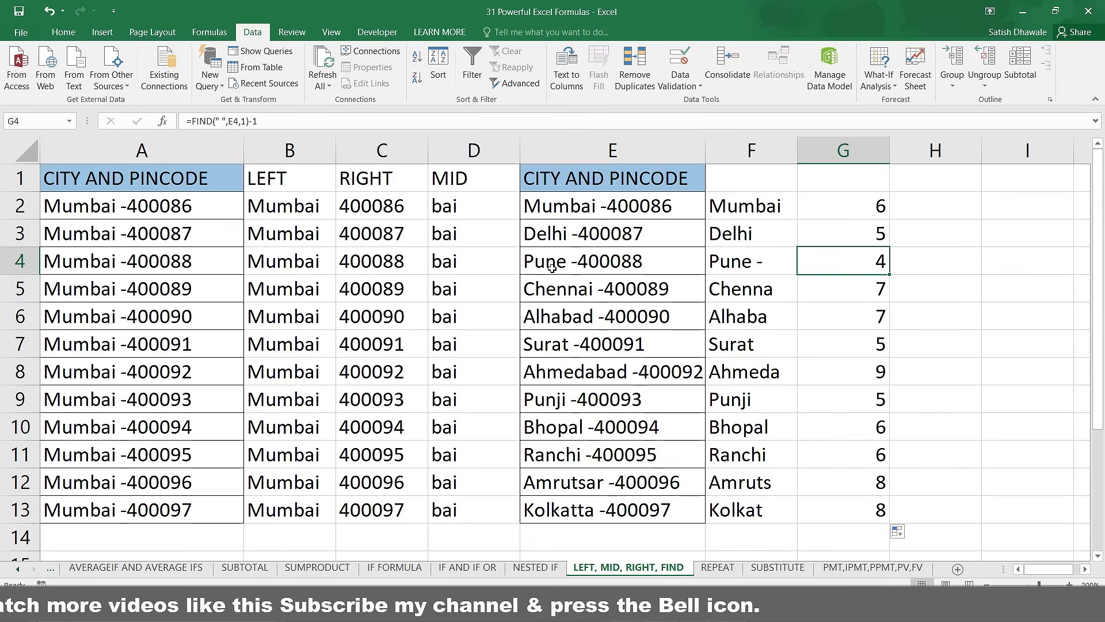
{"action": "left_click", "coordinate": [846, 299]}
{"action": "left_click_drag", "start_coordinate": [871, 205], "coordinate": [881, 512]}
{"action": "double_click", "coordinate": [860, 205]}
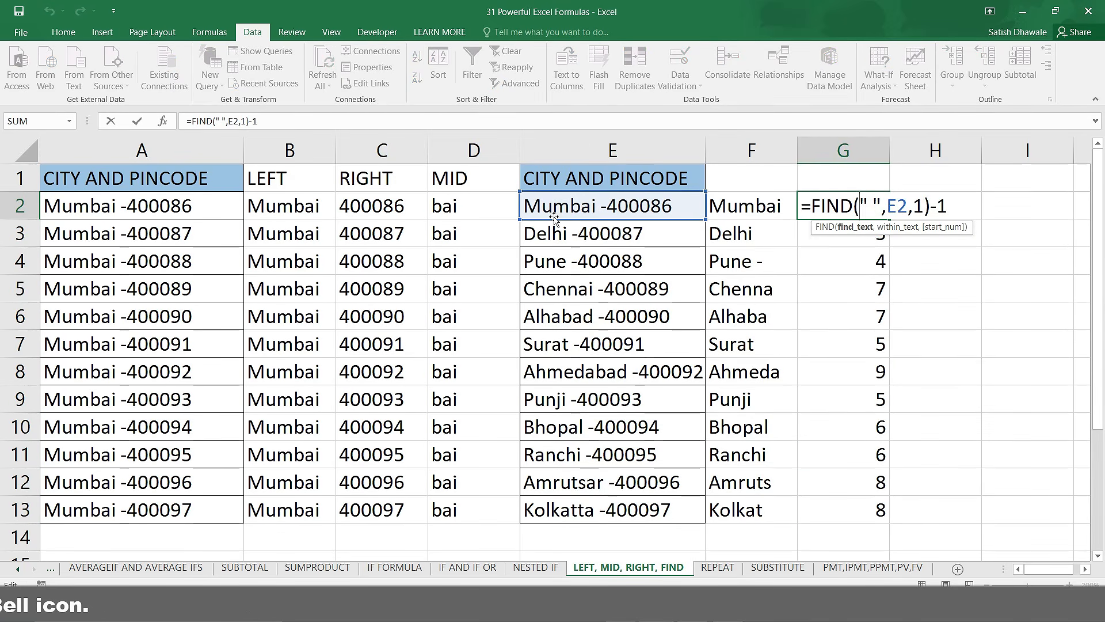
{"action": "key", "text": "Escape"}
{"action": "left_click_drag", "start_coordinate": [879, 207], "coordinate": [860, 510]}
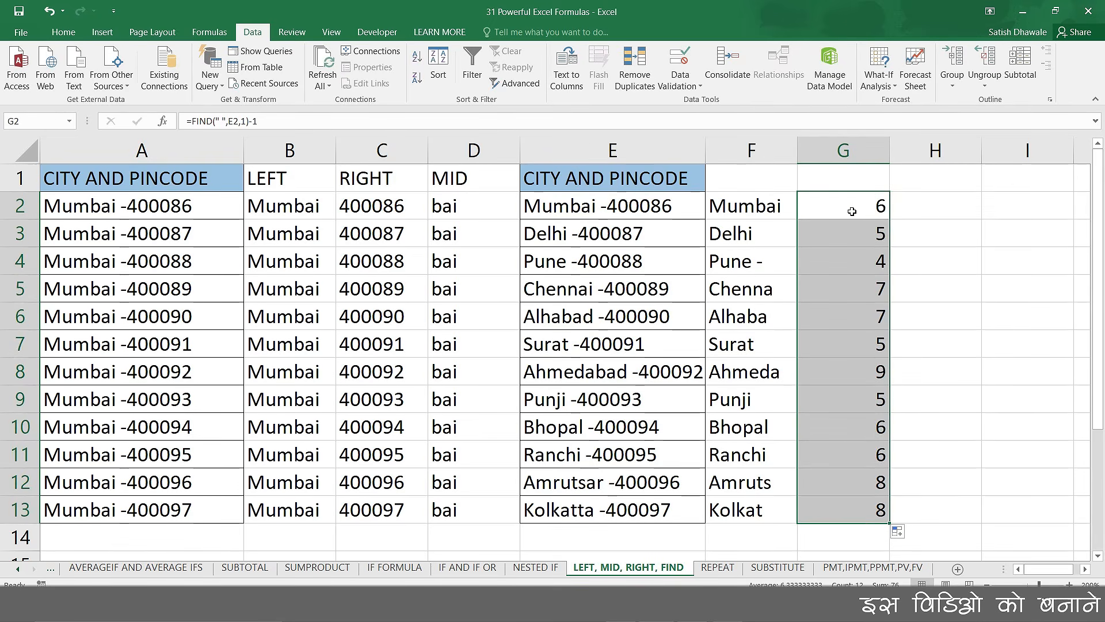
- Replace the fixed character count in F2's LEFT formula with FIND, making it =LEFT(E2,FIND(" ",E2,1)-1)
{"action": "left_click", "coordinate": [771, 206]}
{"action": "double_click", "coordinate": [775, 206]}
{"action": "double_click", "coordinate": [796, 206]}
{"action": "type", "text": "FIND("}
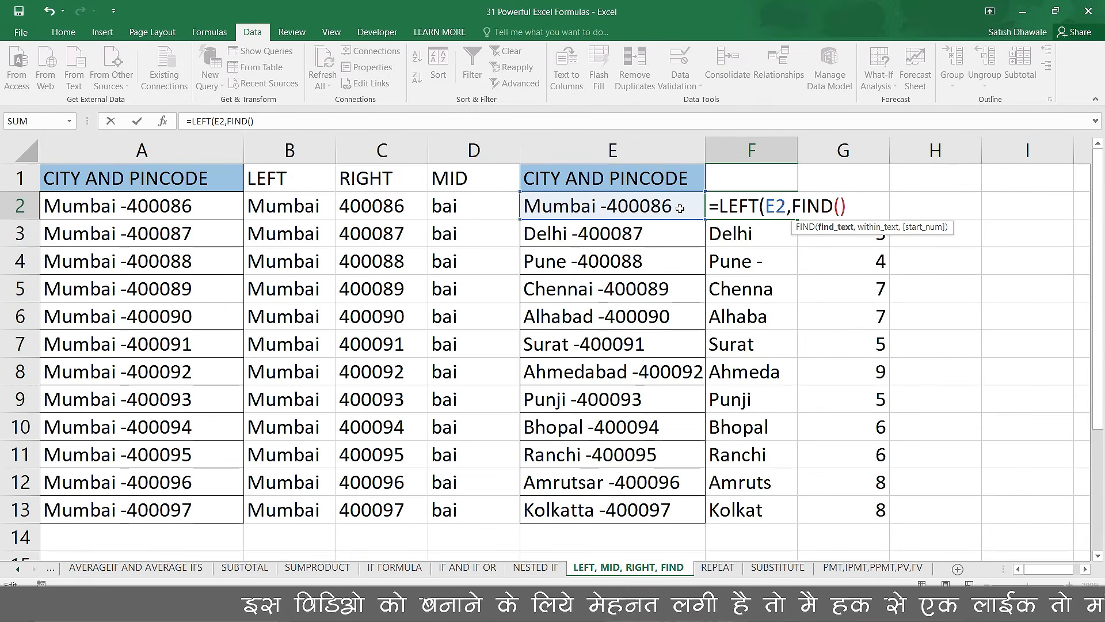
{"action": "type", "text": "\""}
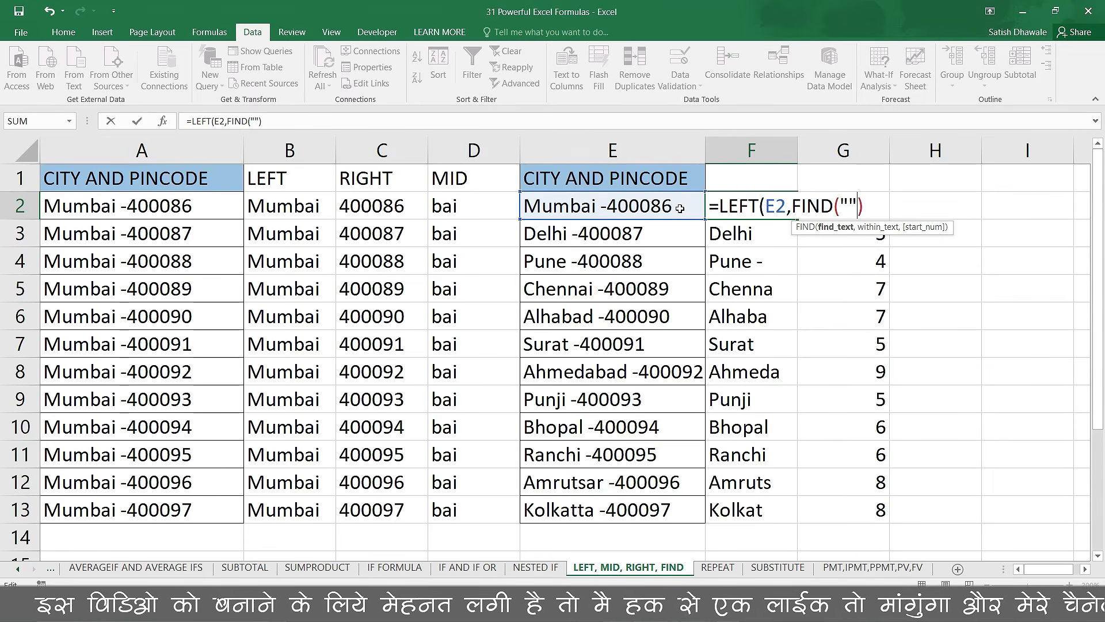
{"action": "type", "text": " \","}
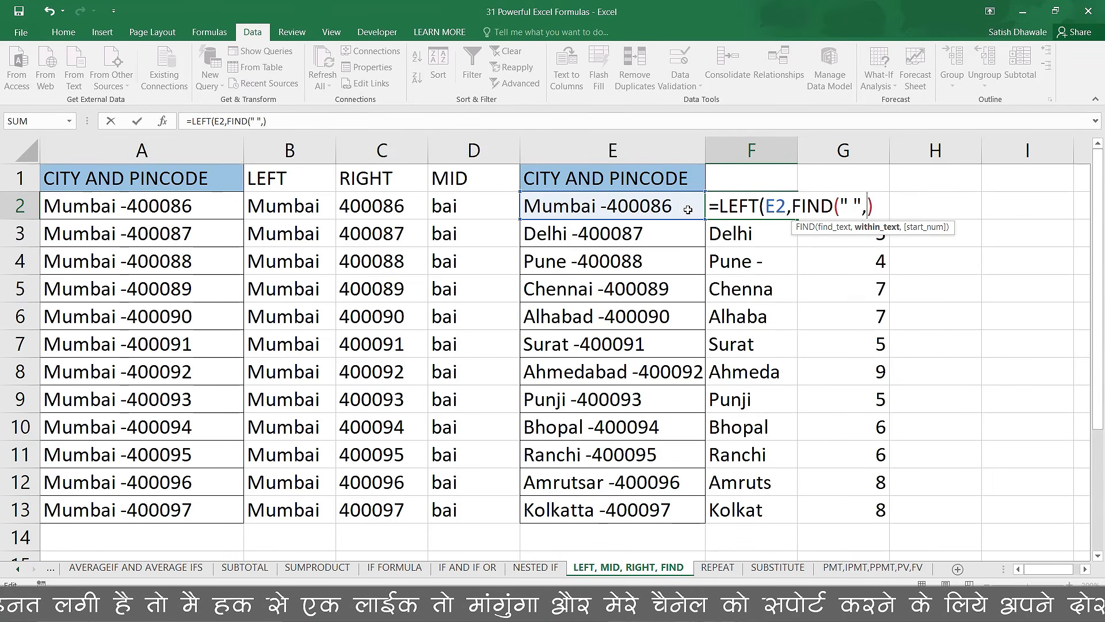
{"action": "left_click", "coordinate": [648, 202]}
{"action": "type", "text": ",1)"}
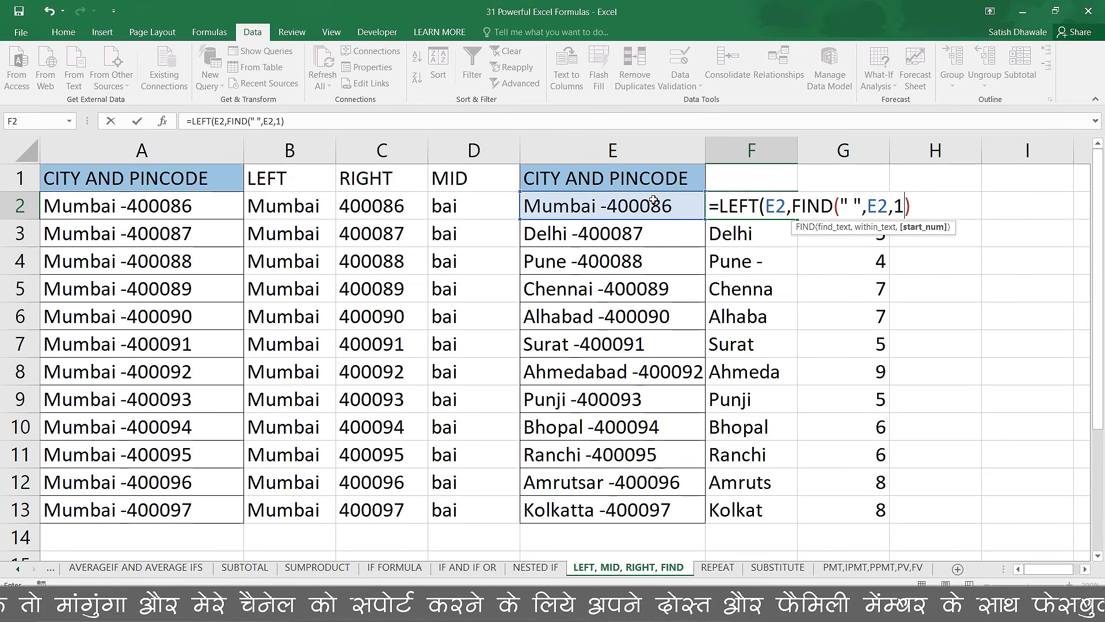
{"action": "type", "text": "-1"}
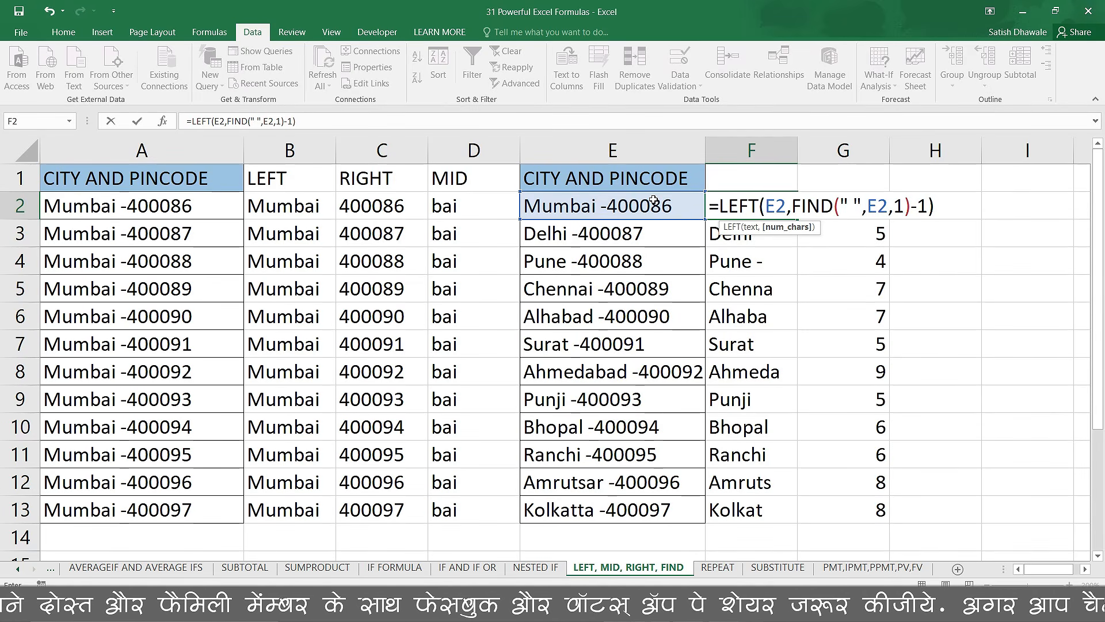
{"action": "key", "text": "Return"}
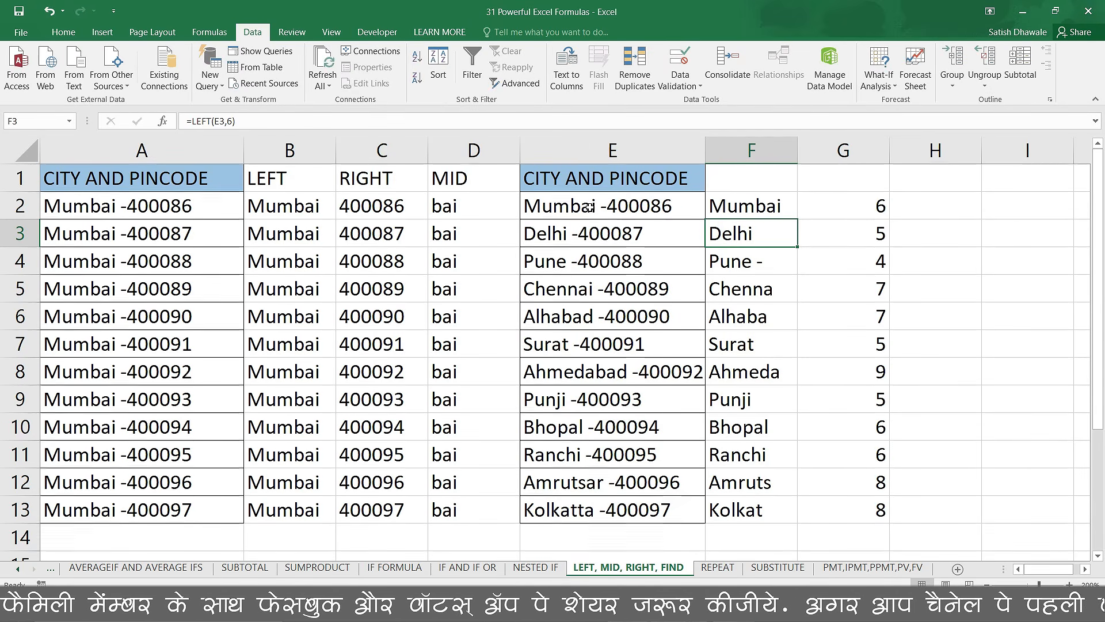
- Fill the LEFT and FIND formula from F2 down to F13 and autofit the width of column F
{"action": "left_click", "coordinate": [754, 211]}
{"action": "double_click", "coordinate": [797, 218]}
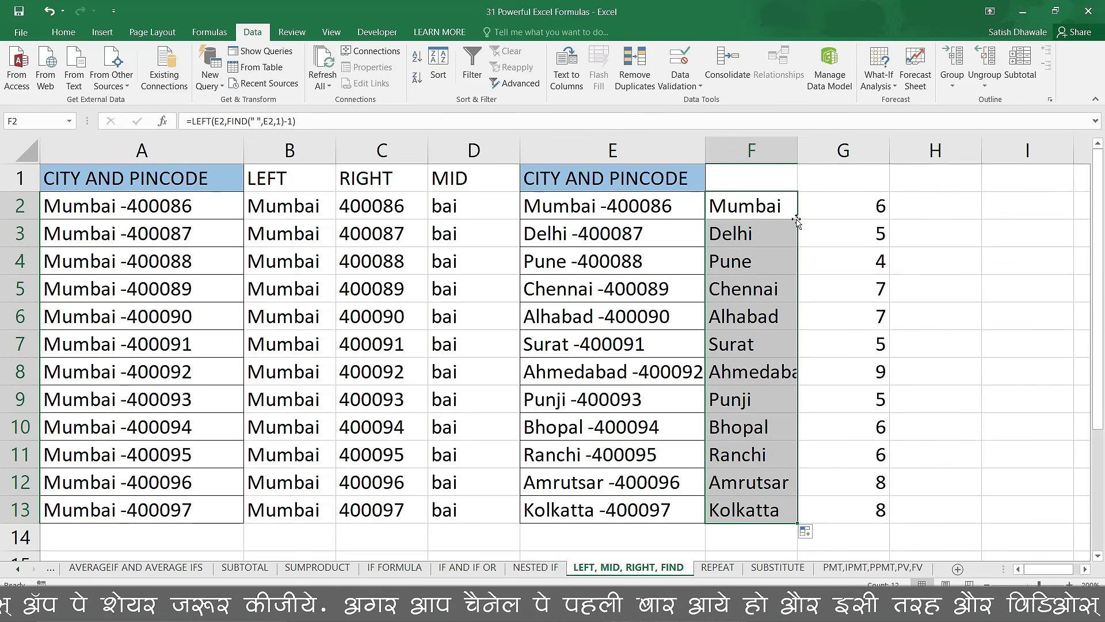
{"action": "double_click", "coordinate": [798, 151]}
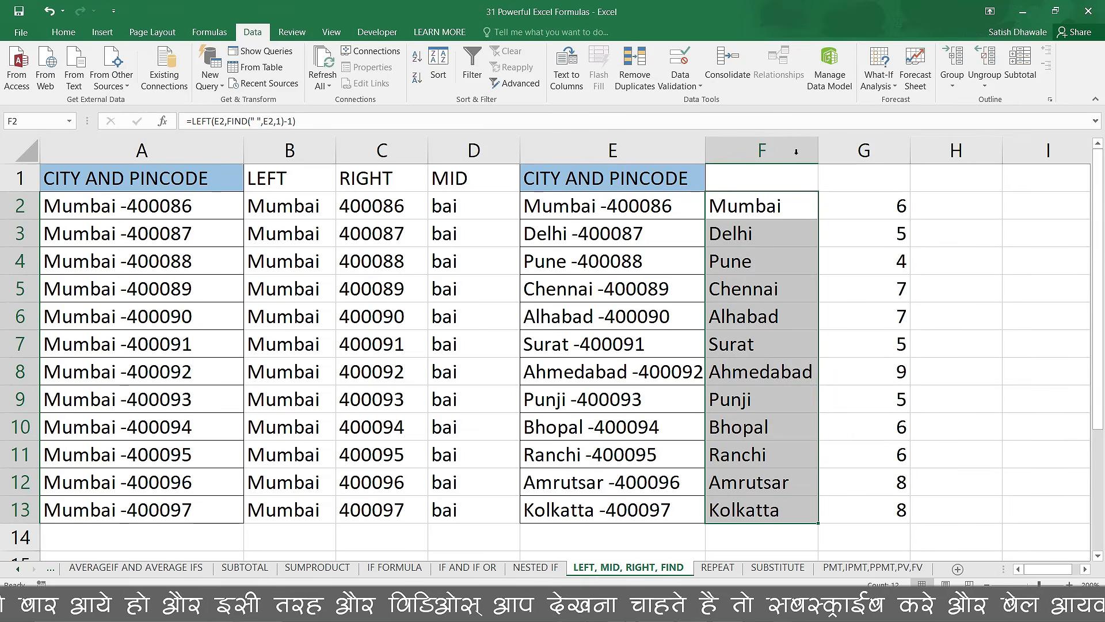
- Copy the city and pincode list in E1:E13 to I1 and autofit the width of column I
{"action": "left_click_drag", "start_coordinate": [671, 190], "coordinate": [665, 506]}
{"action": "key", "text": "ctrl+c"}
{"action": "left_click", "coordinate": [1090, 570]}
{"action": "left_click", "coordinate": [1090, 570]}
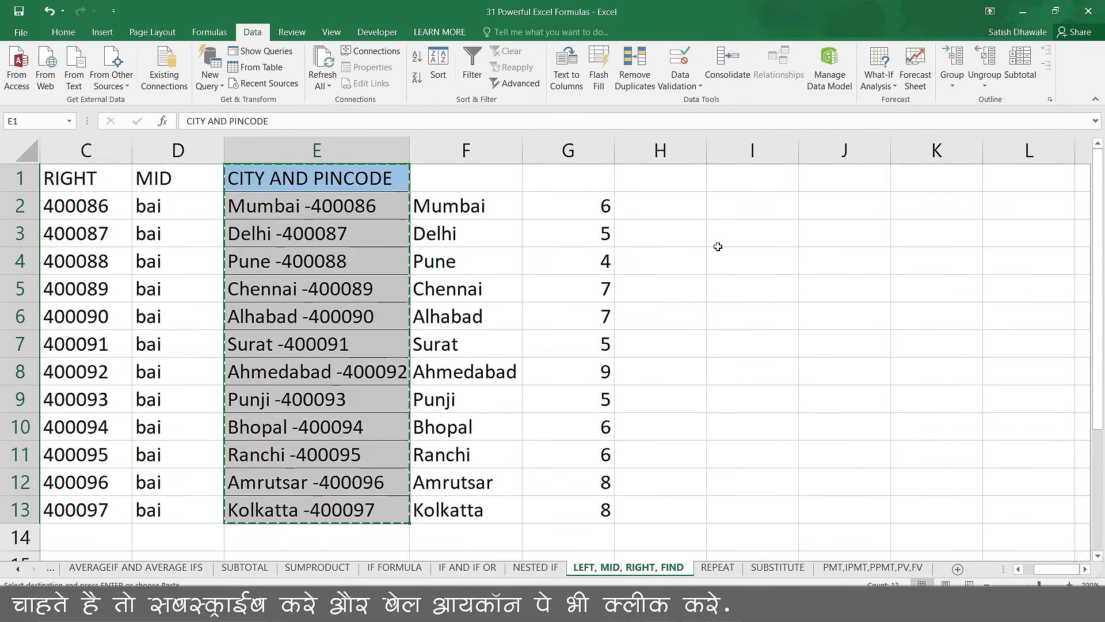
{"action": "left_click", "coordinate": [731, 189]}
{"action": "key", "text": "ctrl+v"}
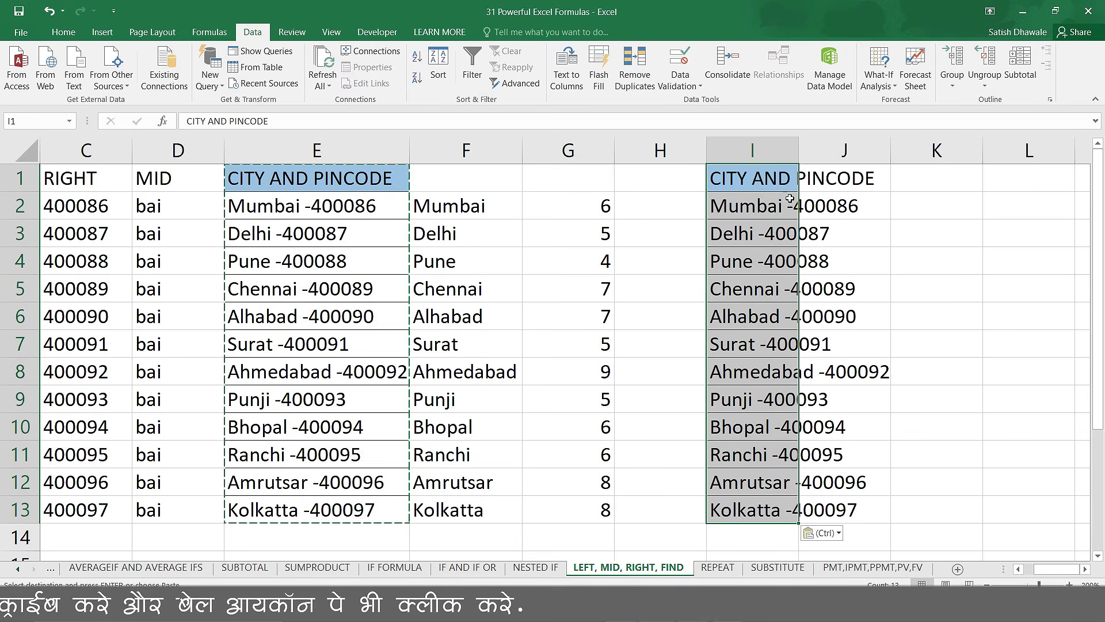
{"action": "double_click", "coordinate": [799, 151]}
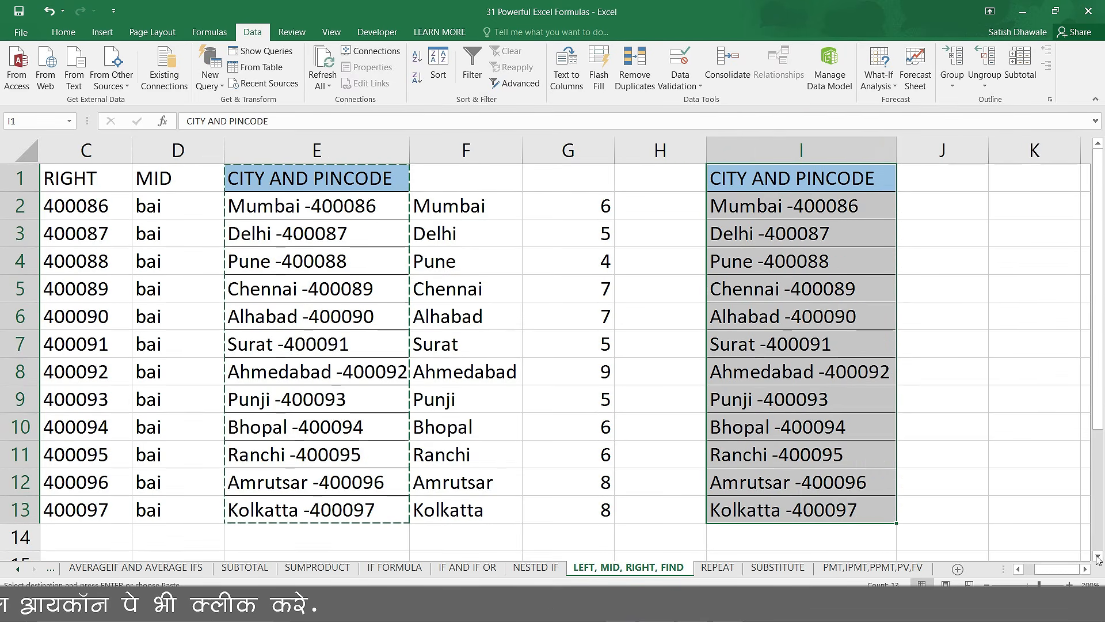
- Split the copied city and pincode list in I1:I13 with Text to Columns, using only a hyphen (-) as the custom delimiter
{"action": "left_click", "coordinate": [1086, 569]}
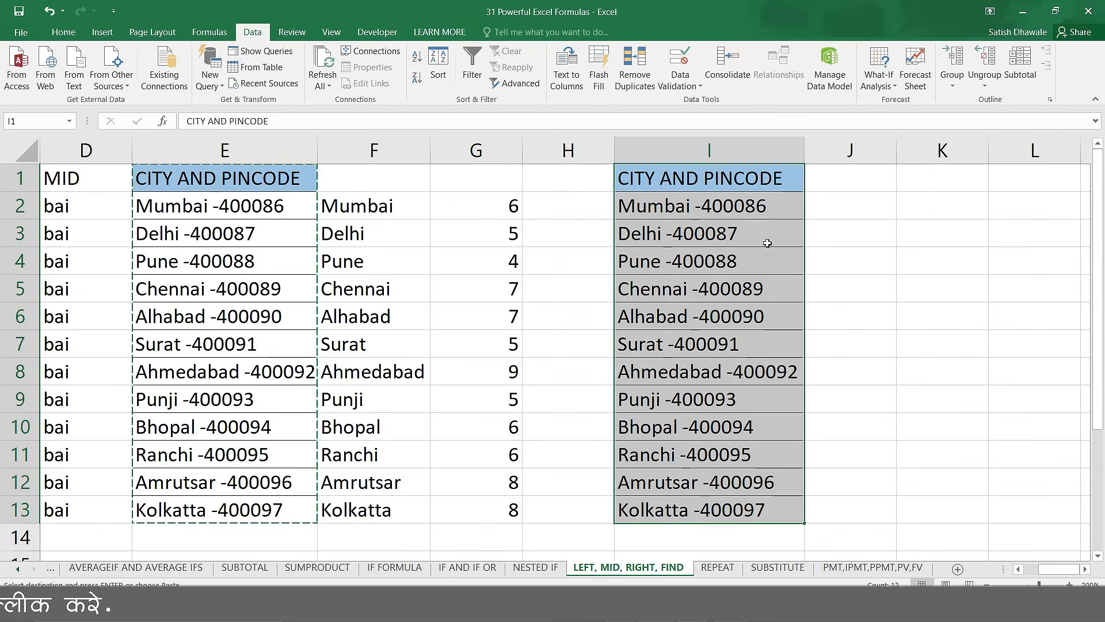
{"action": "left_click", "coordinate": [576, 80]}
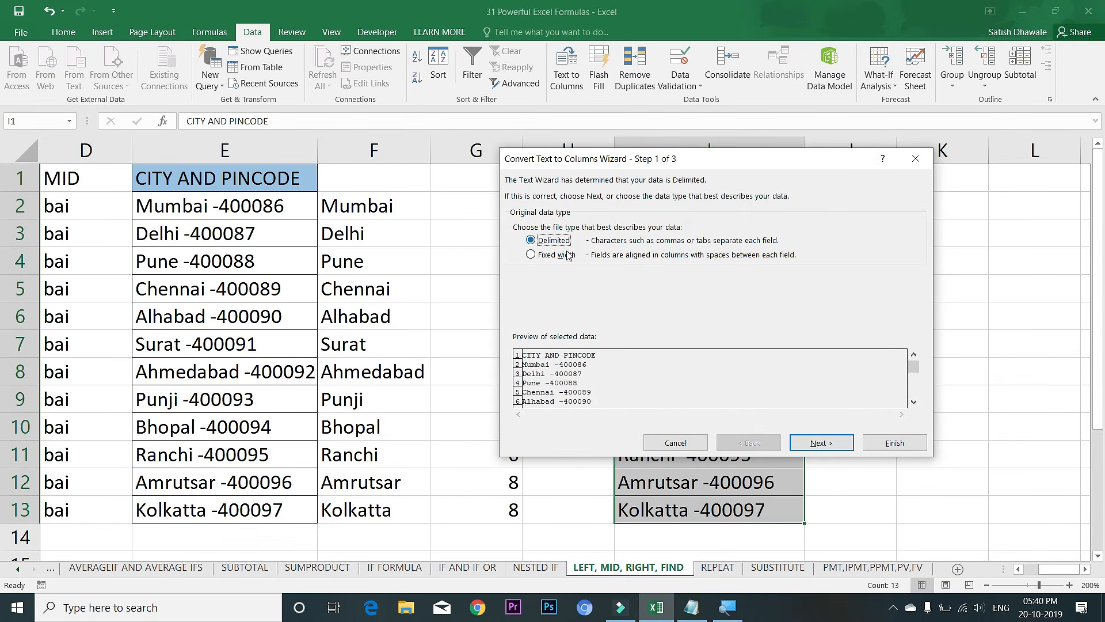
{"action": "left_click", "coordinate": [840, 442]}
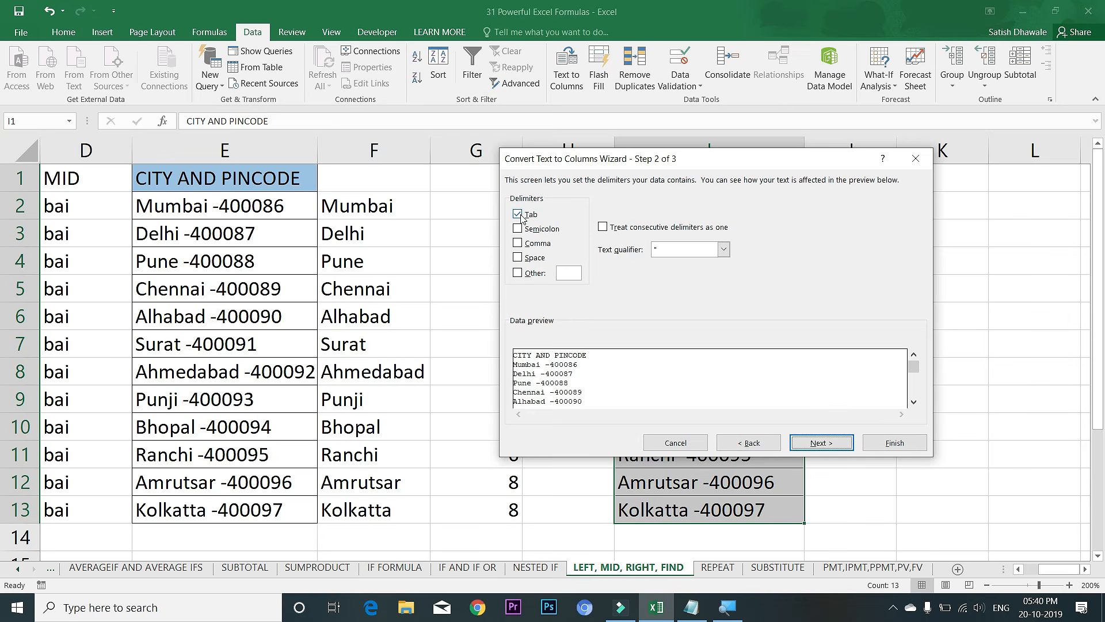
{"action": "left_click", "coordinate": [518, 215]}
{"action": "left_click", "coordinate": [533, 273]}
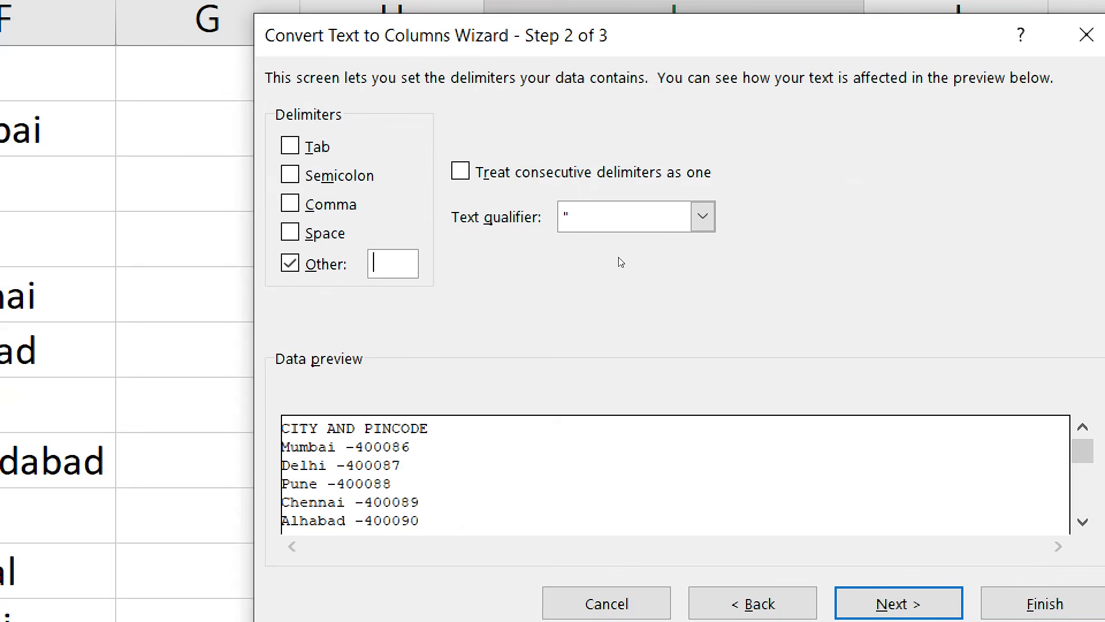
{"action": "type", "text": "-"}
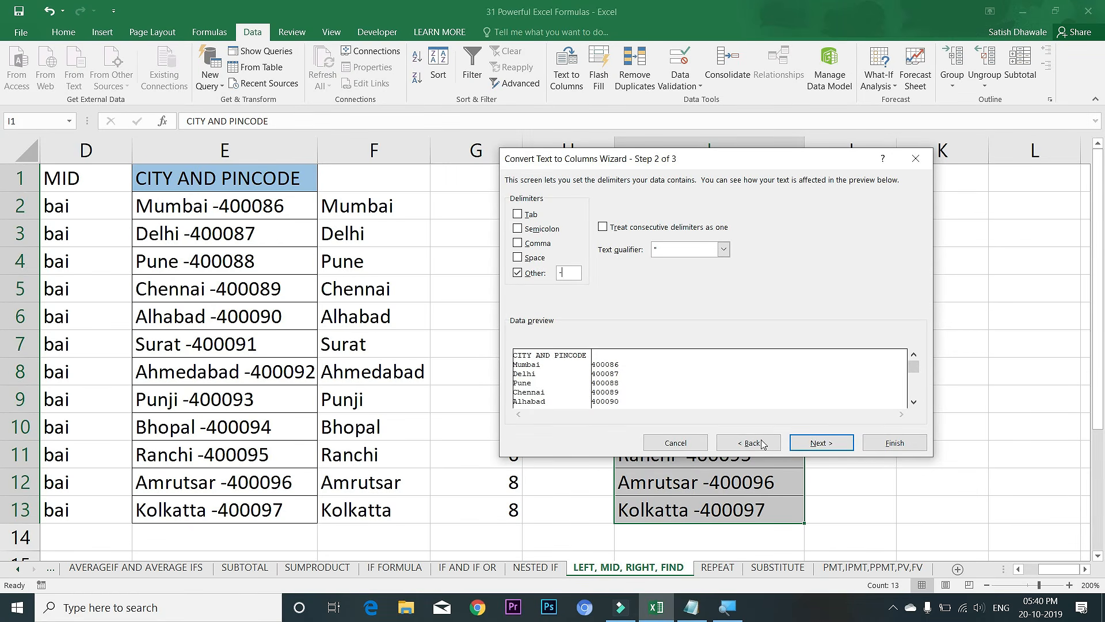
{"action": "left_click", "coordinate": [822, 443]}
{"action": "left_click", "coordinate": [886, 444]}
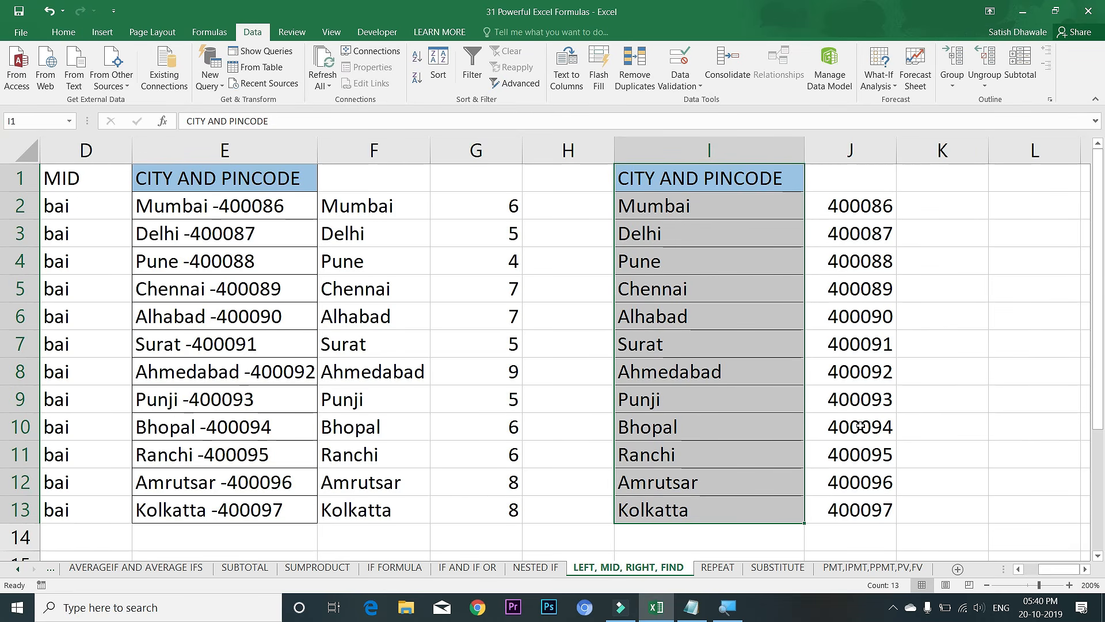
- Clear the contents of the split city and pincode data in I1:J13
{"action": "left_click_drag", "start_coordinate": [785, 178], "coordinate": [858, 512]}
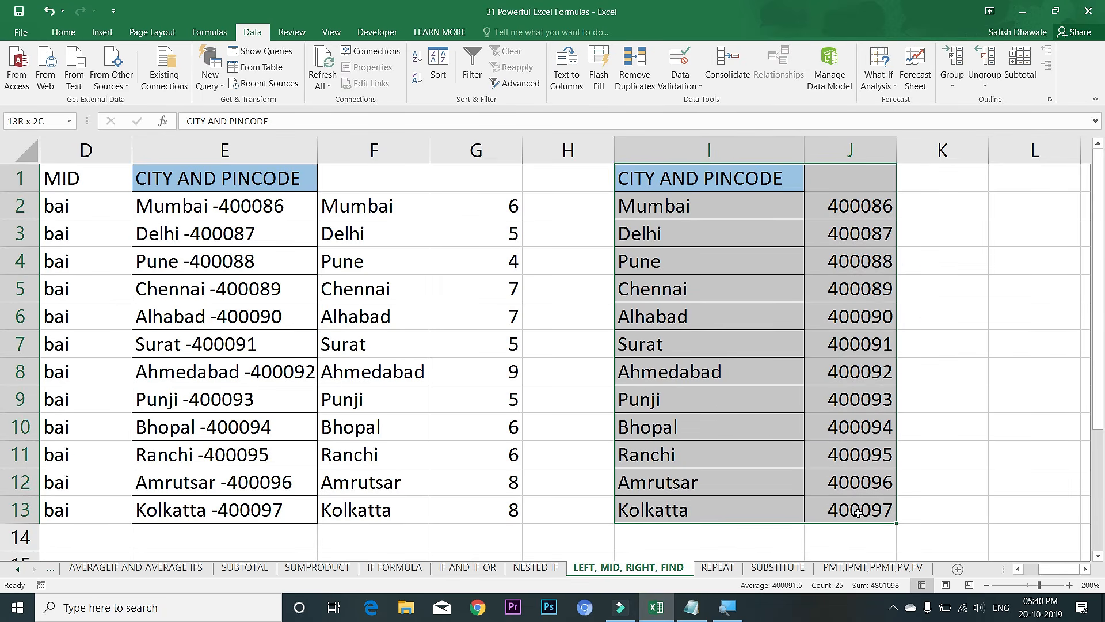
{"action": "key", "text": "Delete"}
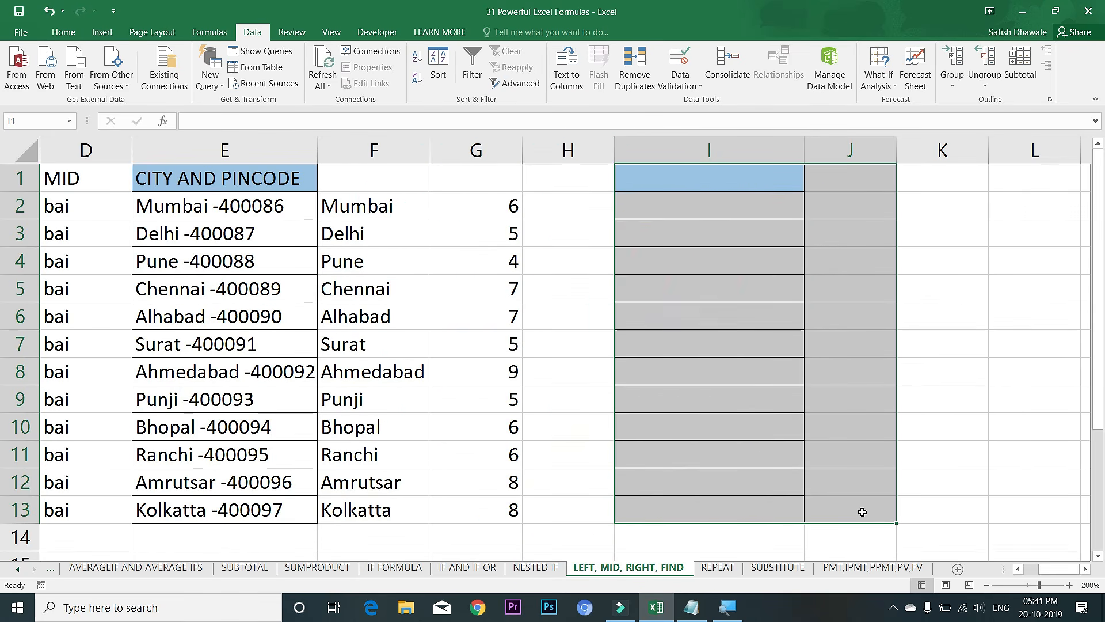
- Open the REPEAT sheet and review each software's rating in B3:B7 against its star formula result in C3:C7
{"action": "left_click", "coordinate": [722, 568]}
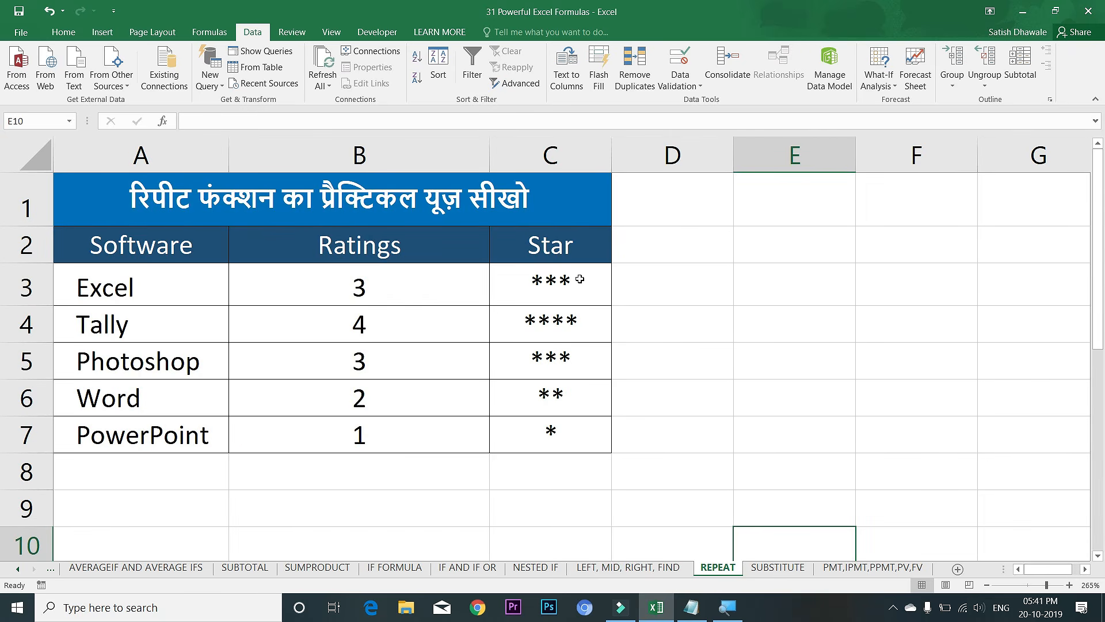
{"action": "left_click_drag", "start_coordinate": [184, 290], "coordinate": [381, 294]}
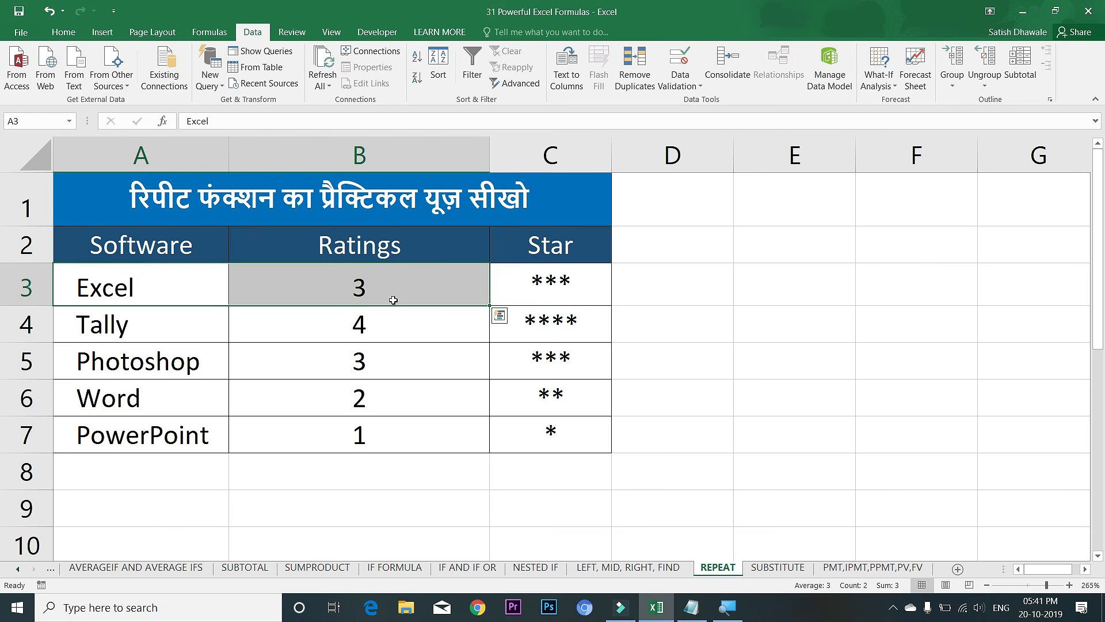
{"action": "left_click", "coordinate": [422, 327]}
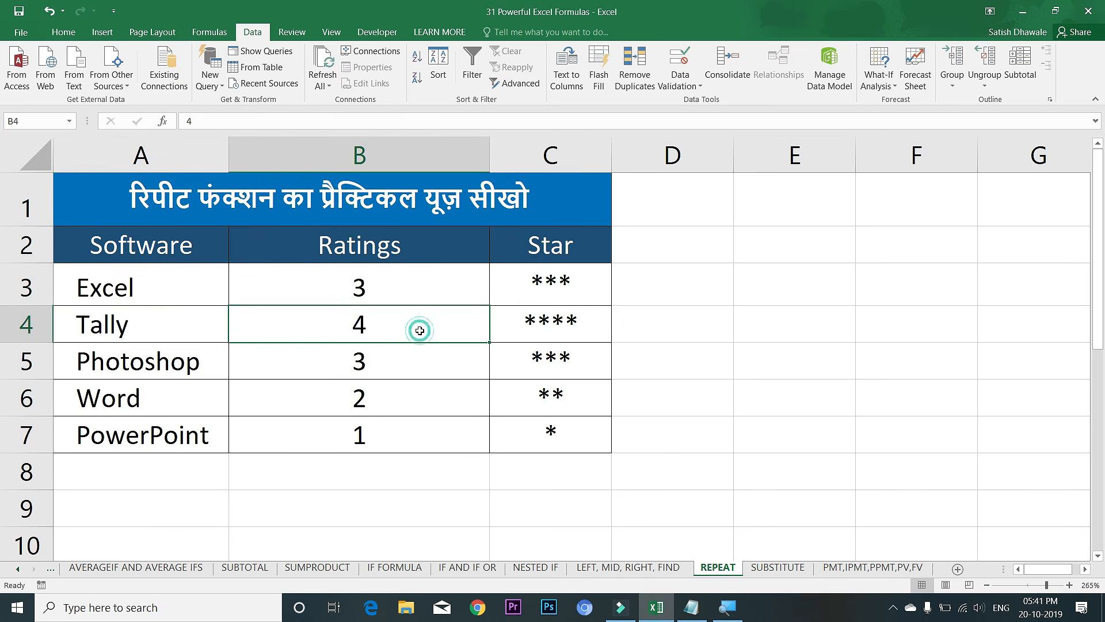
{"action": "left_click", "coordinate": [398, 365]}
{"action": "left_click", "coordinate": [393, 398]}
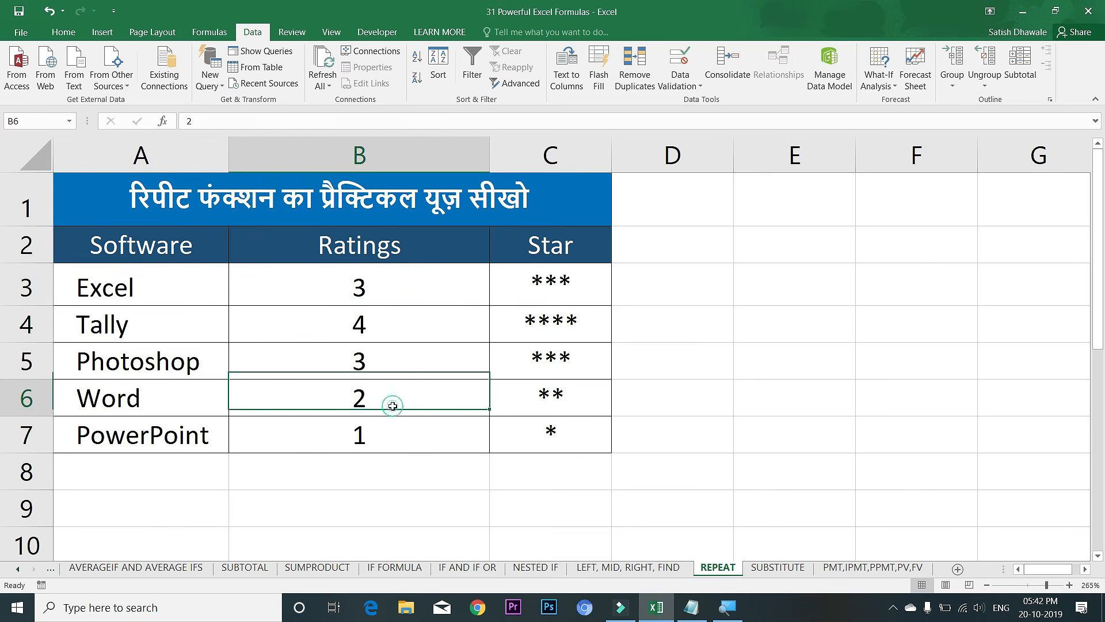
{"action": "left_click", "coordinate": [389, 439]}
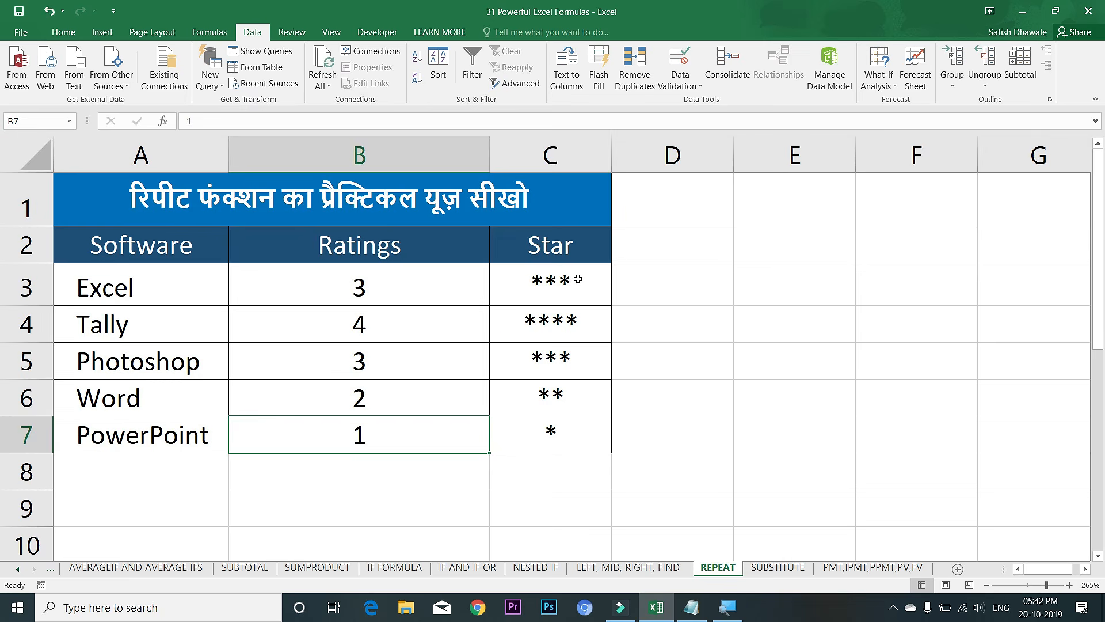
{"action": "left_click_drag", "start_coordinate": [572, 281], "coordinate": [565, 449]}
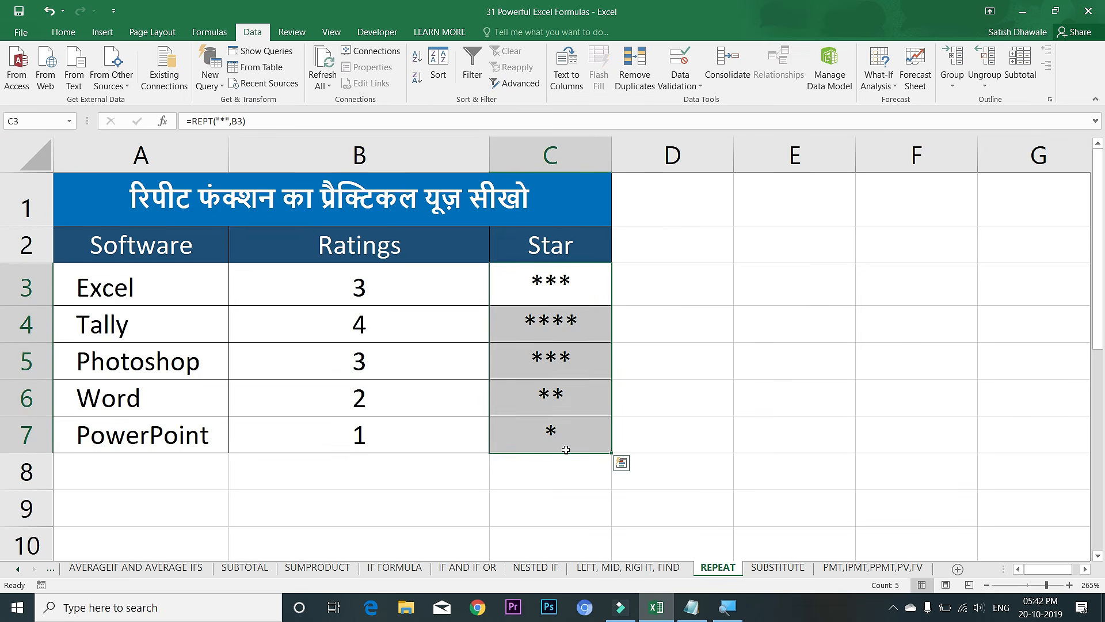
- Set Tally's rating in B4 to 5
{"action": "left_click", "coordinate": [374, 325]}
{"action": "type", "text": "5"}
{"action": "key", "text": "Return"}
- Clear the star formulas in C3:C7 and return to cell C3
{"action": "left_click_drag", "start_coordinate": [544, 280], "coordinate": [587, 444]}
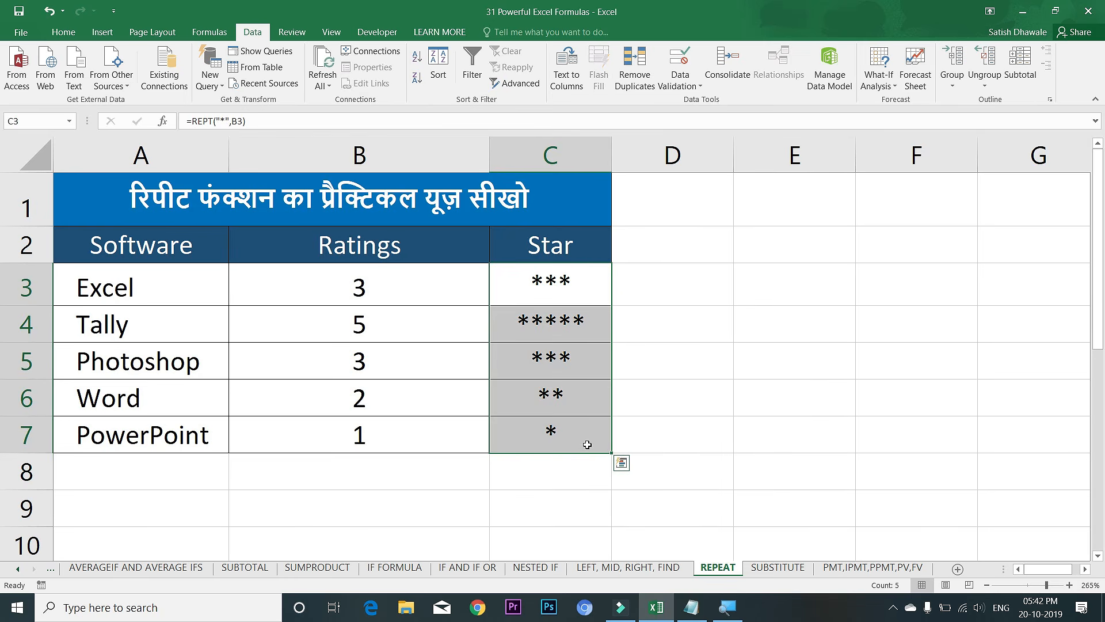
{"action": "key", "text": "Delete"}
{"action": "key", "text": "Up"}
{"action": "key", "text": "Down"}
- Enter =REPT("*",B3) in C3 and fill it down to C7
{"action": "type", "text": "=RE"}
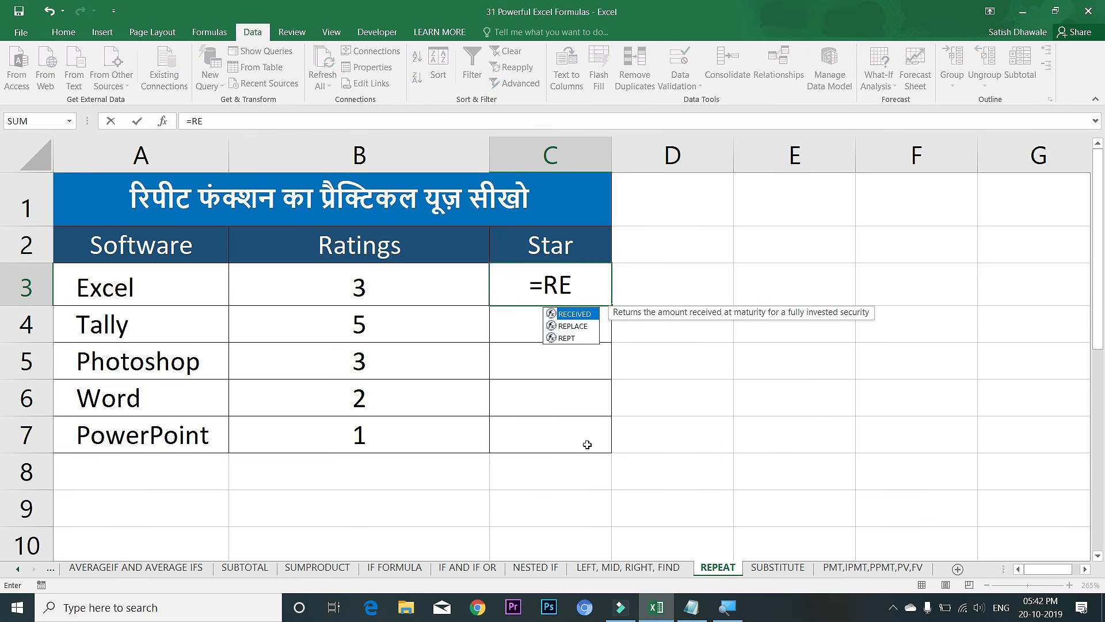
{"action": "type", "text": "PT(\""}
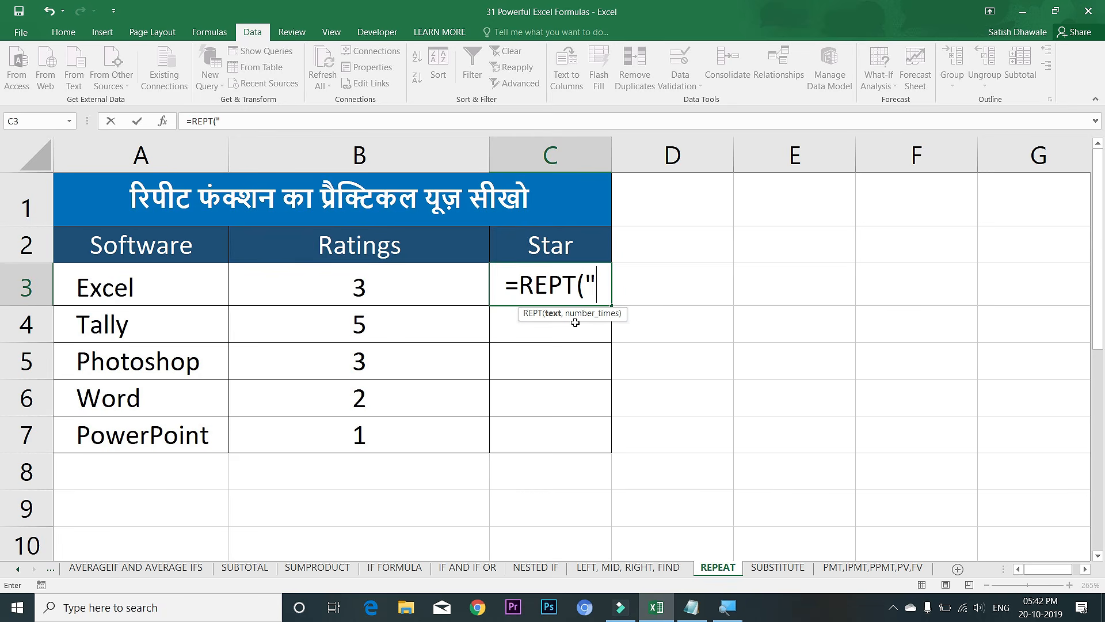
{"action": "type", "text": "*\""}
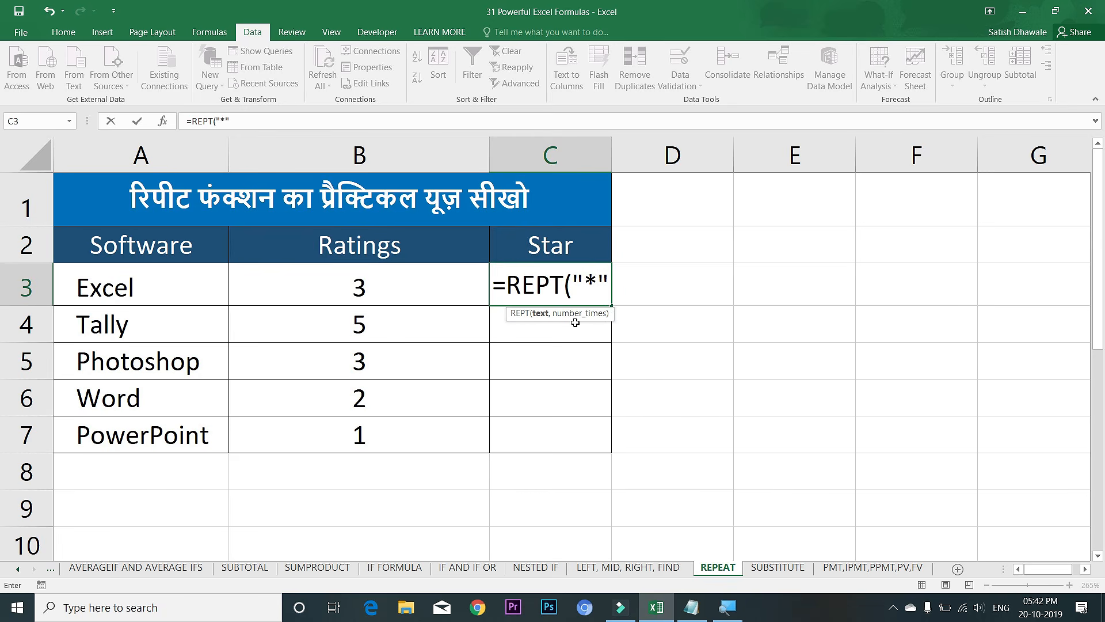
{"action": "type", "text": ","}
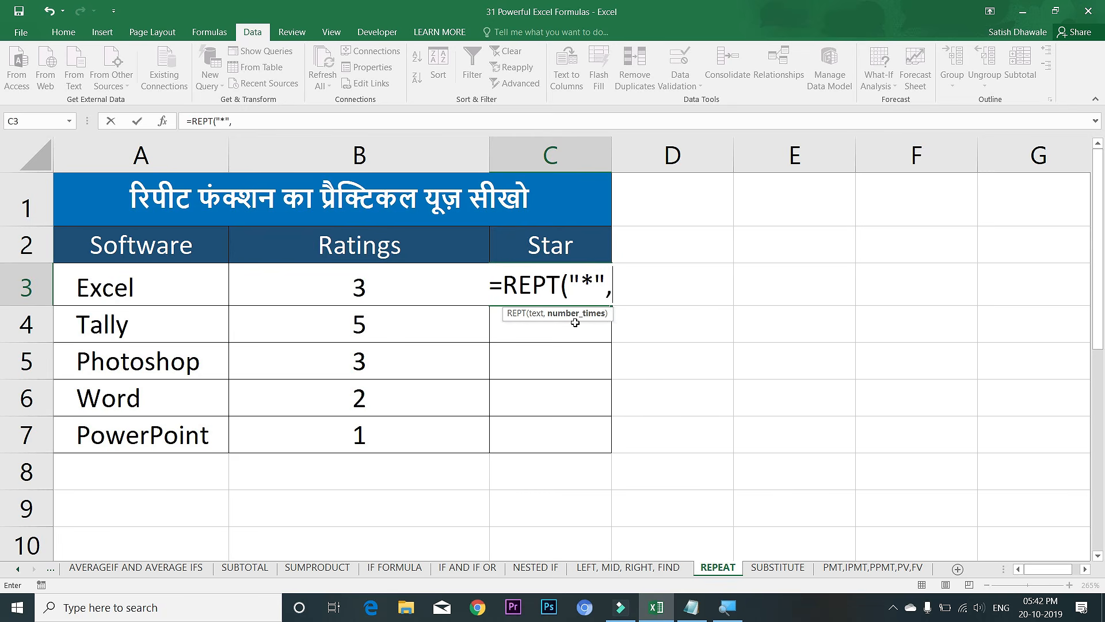
{"action": "left_click", "coordinate": [297, 287]}
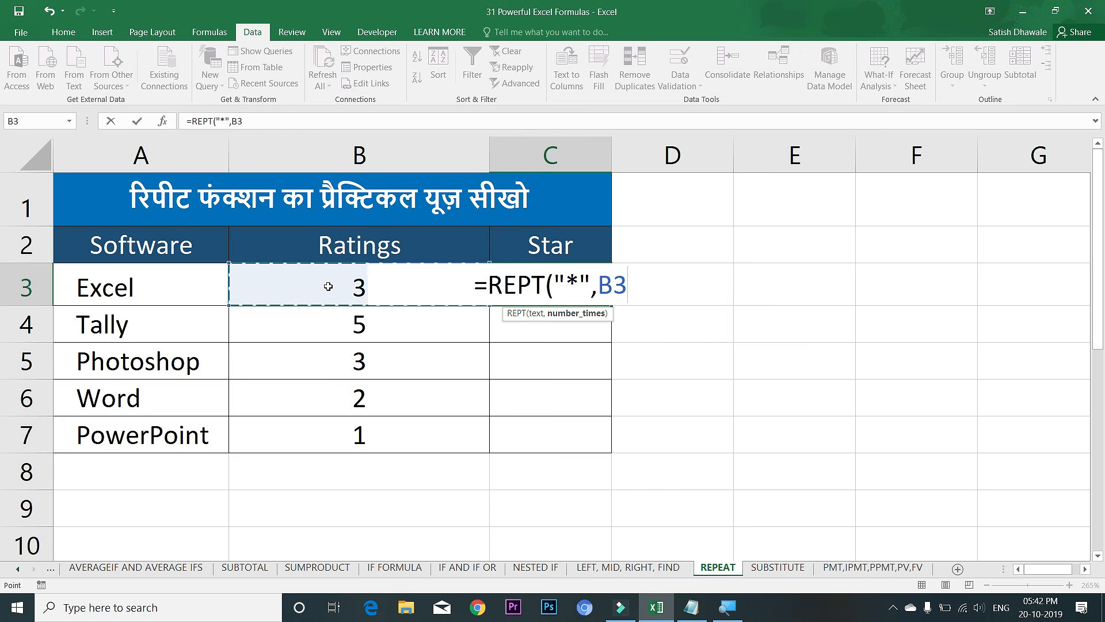
{"action": "key", "text": "Return"}
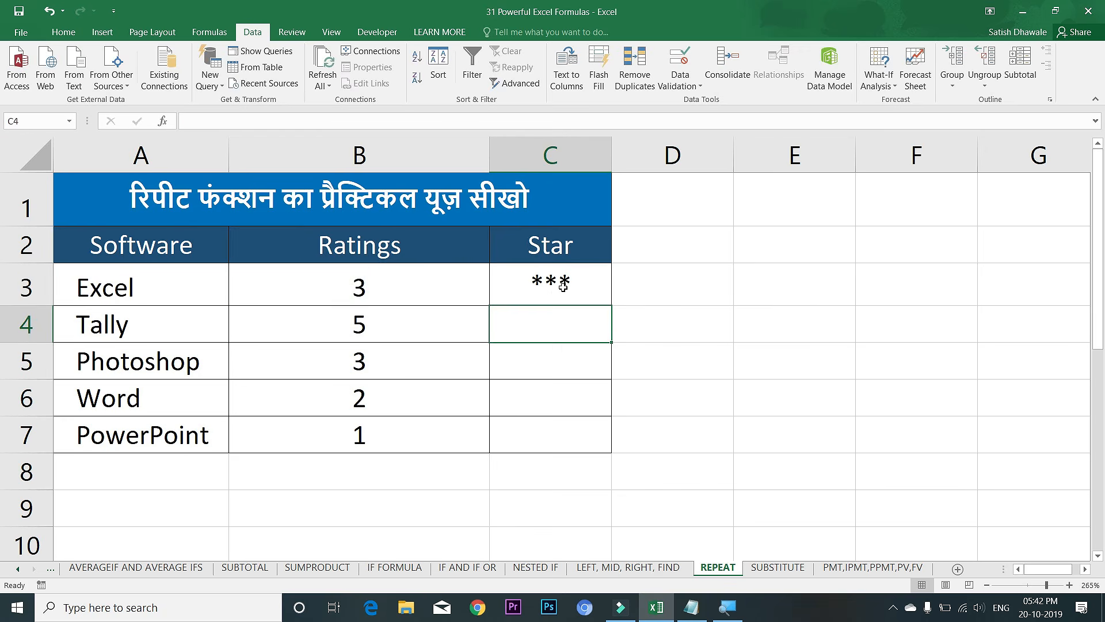
{"action": "left_click", "coordinate": [601, 291]}
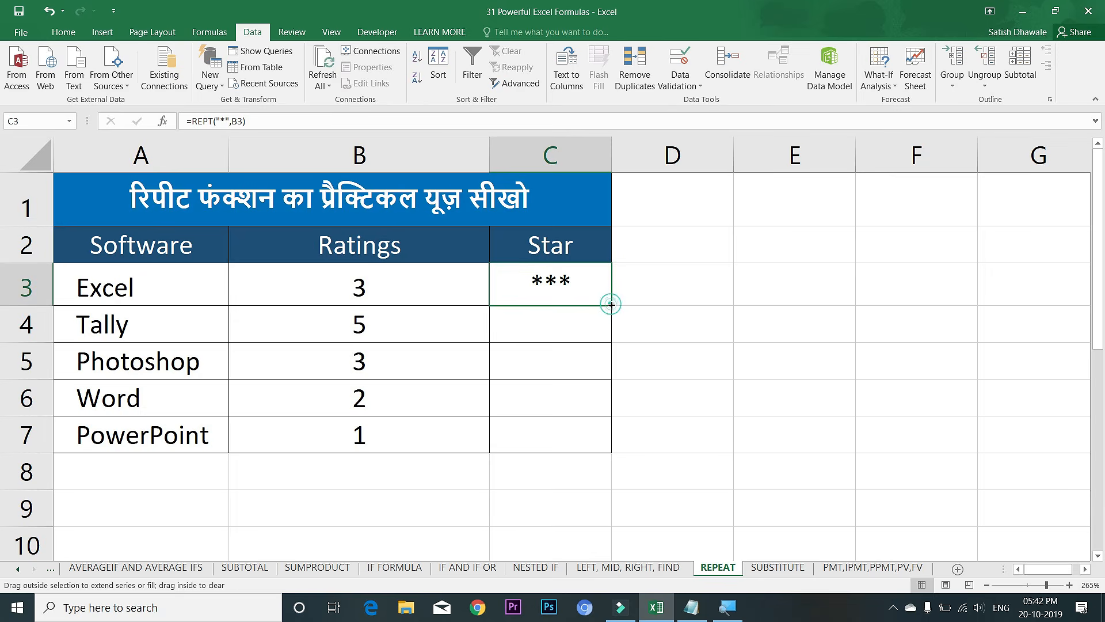
{"action": "double_click", "coordinate": [611, 306]}
- Replace the asterisk in C3's REPT formula with #, making it =REPT("#",B3)
{"action": "double_click", "coordinate": [583, 285]}
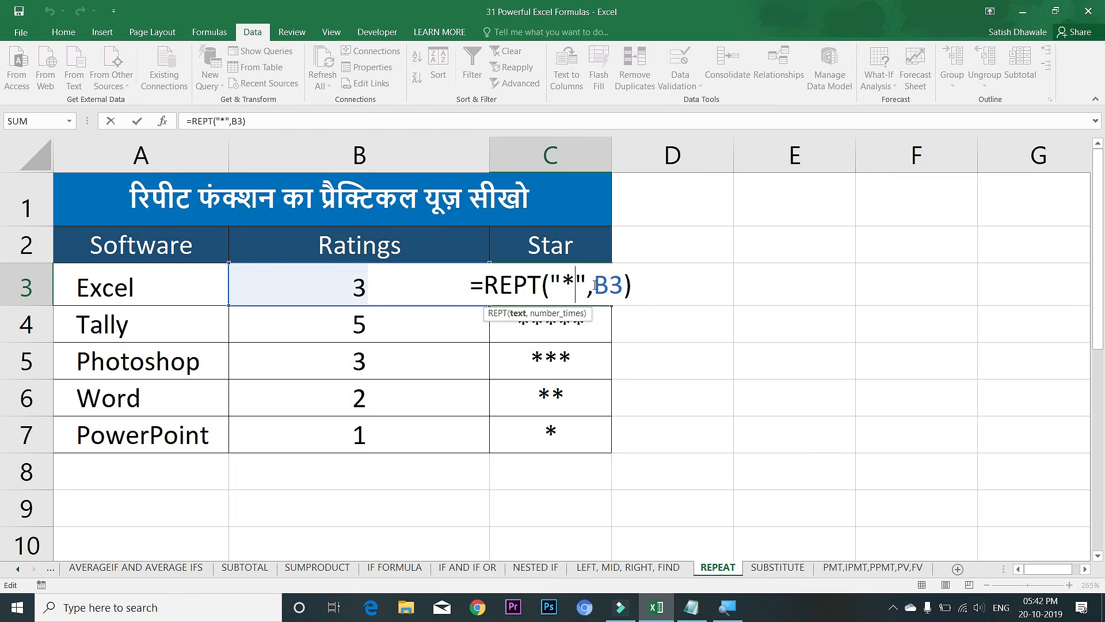
{"action": "key", "text": "BackSpace"}
{"action": "type", "text": "#"}
{"action": "key", "text": "Return"}
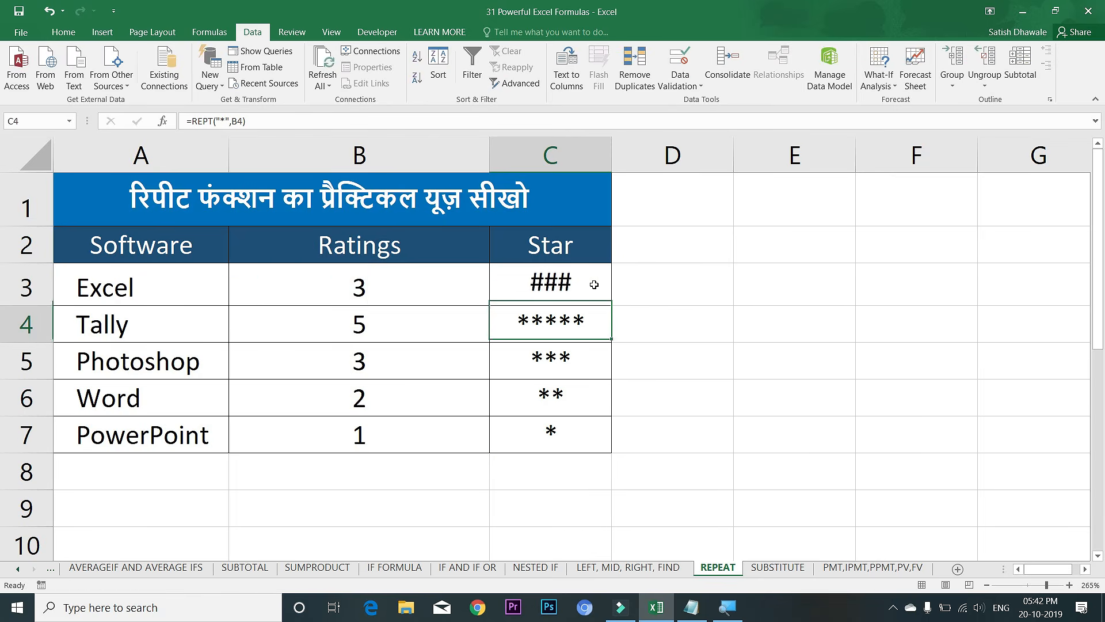
{"action": "double_click", "coordinate": [601, 284]}
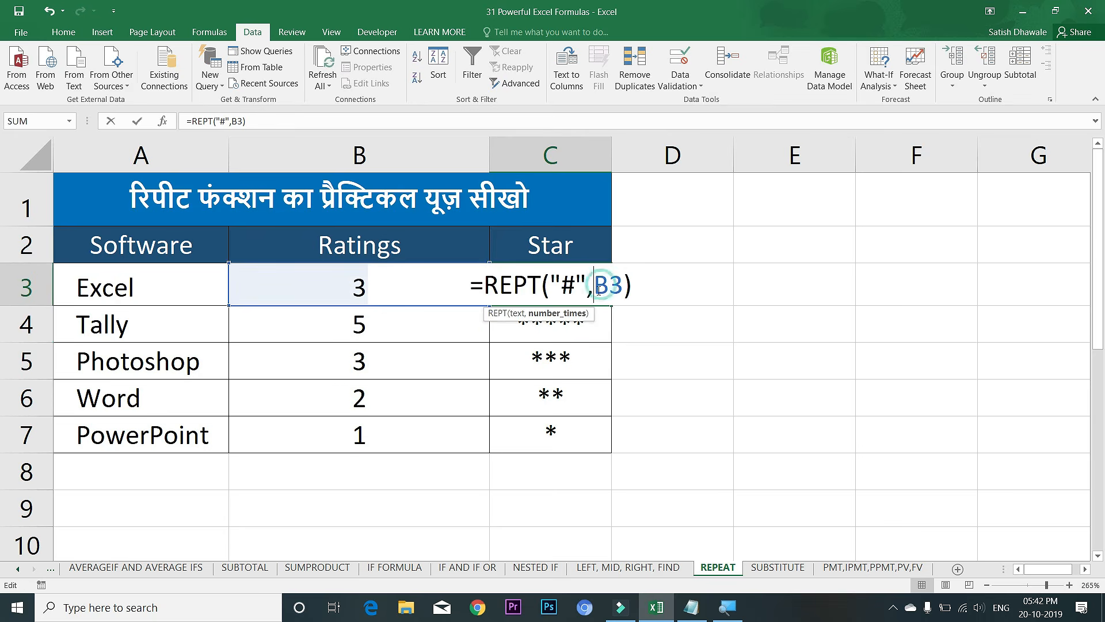
{"action": "left_click", "coordinate": [573, 286]}
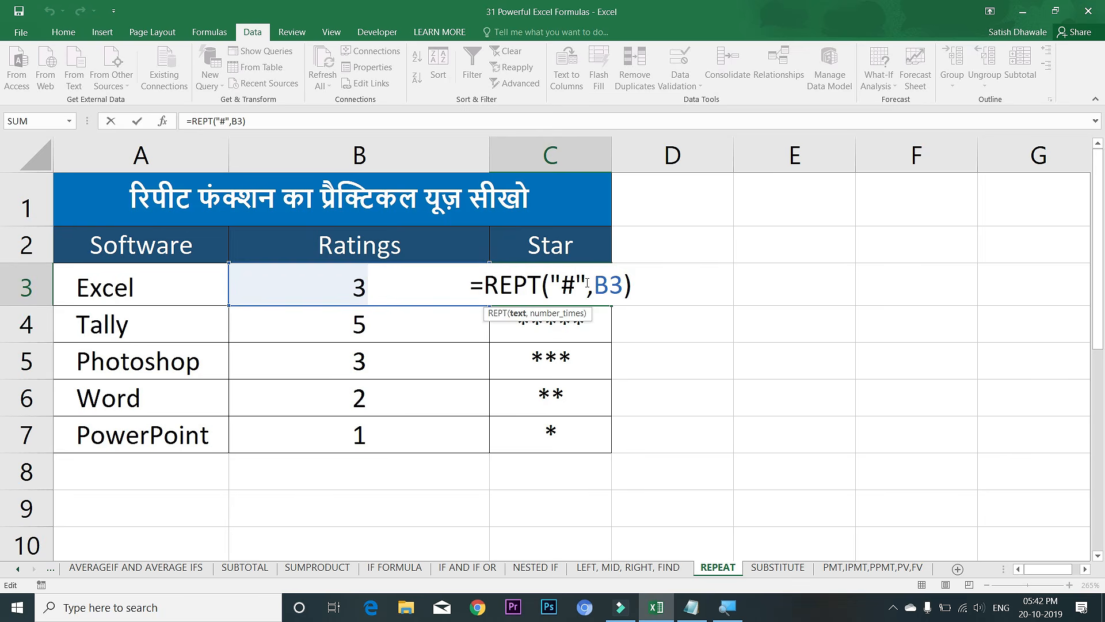
{"action": "key", "text": "Return"}
- Change the repeated symbol in C3's REPT formula to @, making it =REPT("@",B3)
{"action": "double_click", "coordinate": [586, 282]}
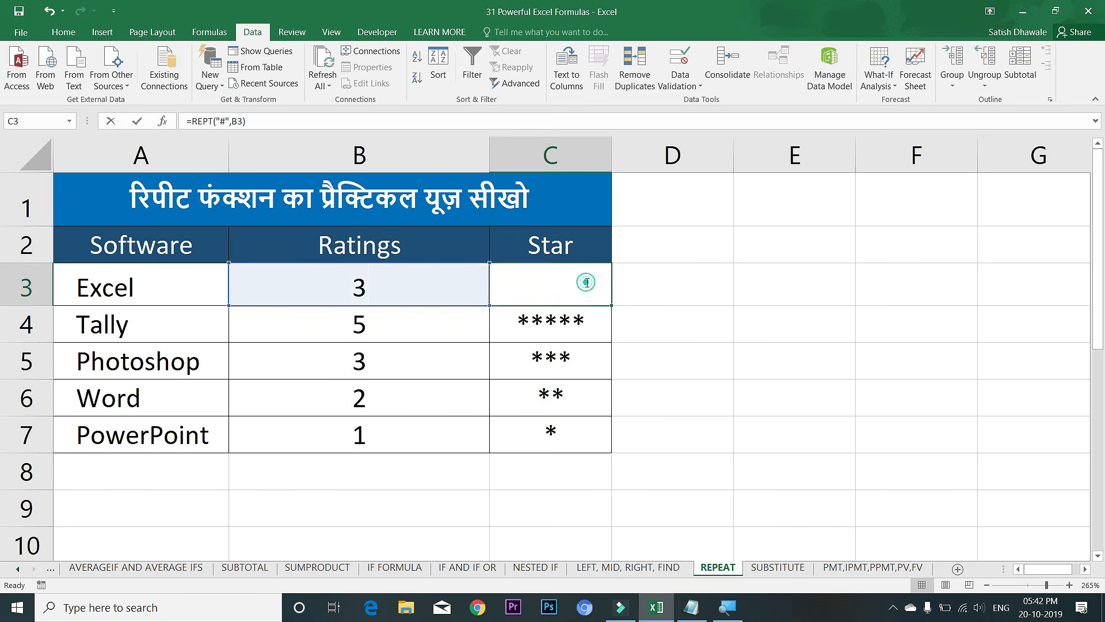
{"action": "double_click", "coordinate": [568, 285]}
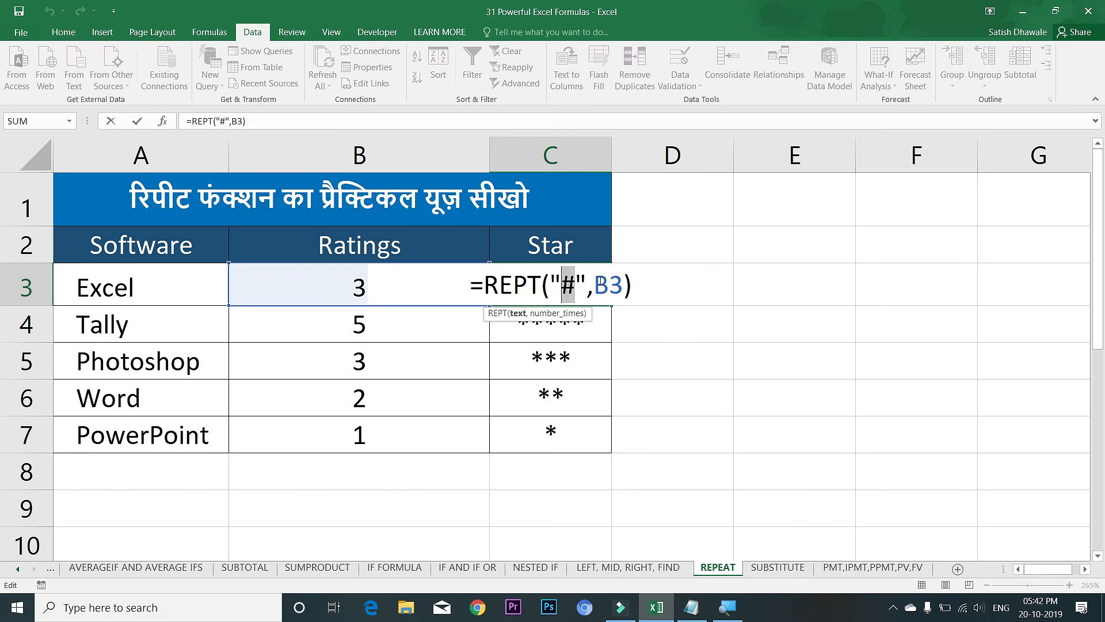
{"action": "type", "text": "@"}
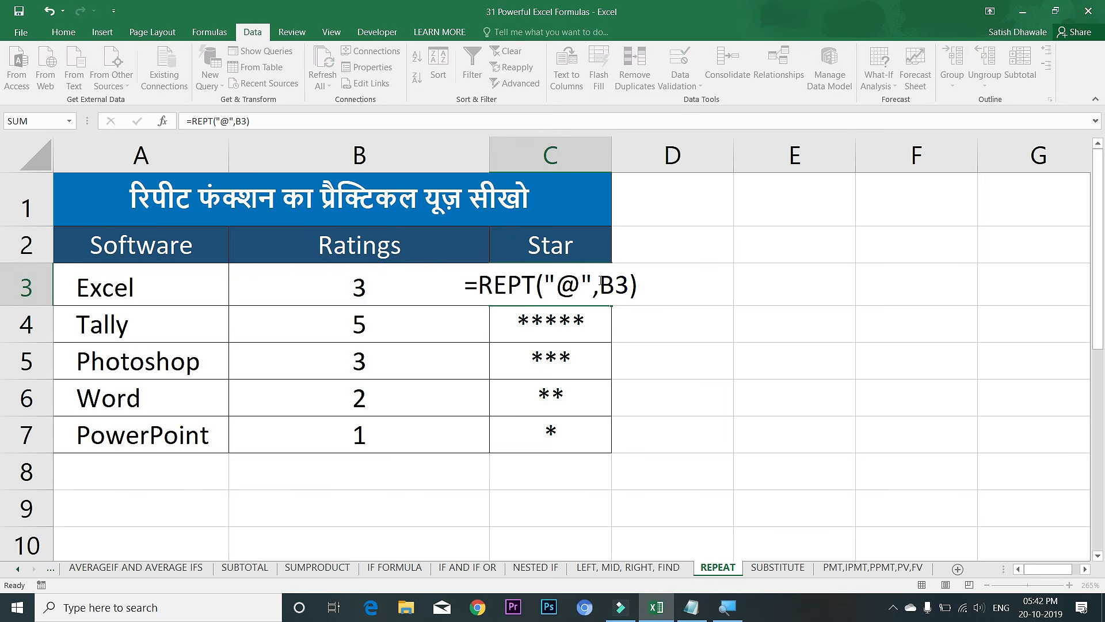
{"action": "key", "text": "Return"}
- Fill the @ REPT formula from C3 down to C7 and widen column C slightly to fit the longest result
{"action": "left_click", "coordinate": [599, 280]}
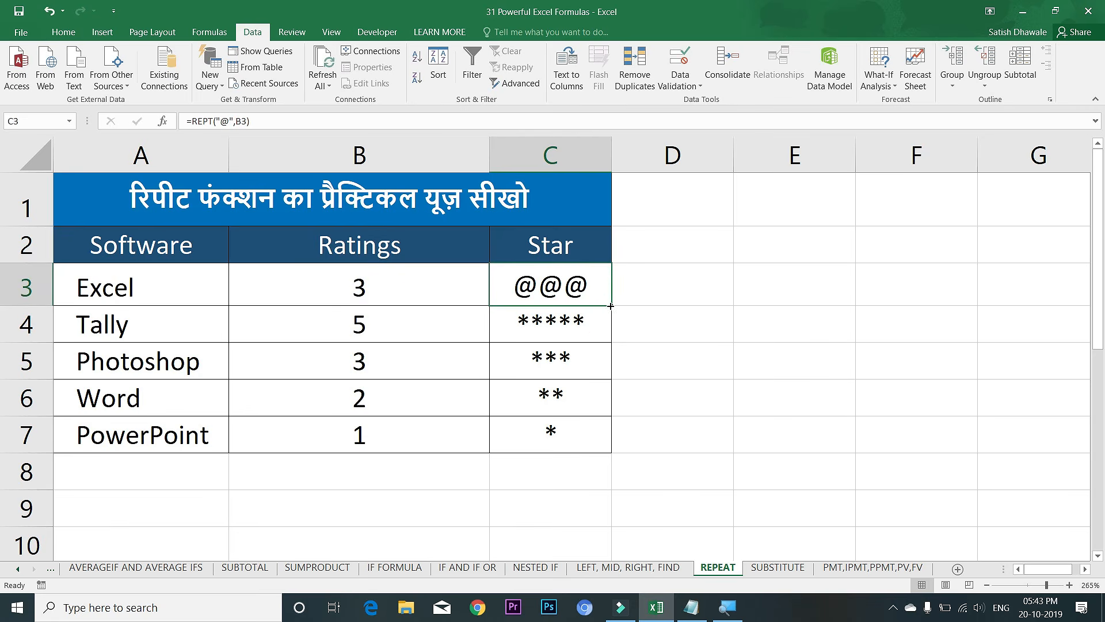
{"action": "left_click_drag", "start_coordinate": [610, 306], "coordinate": [612, 455]}
{"action": "left_click_drag", "start_coordinate": [609, 166], "coordinate": [627, 167]}
{"action": "left_click_drag", "start_coordinate": [600, 286], "coordinate": [602, 425]}
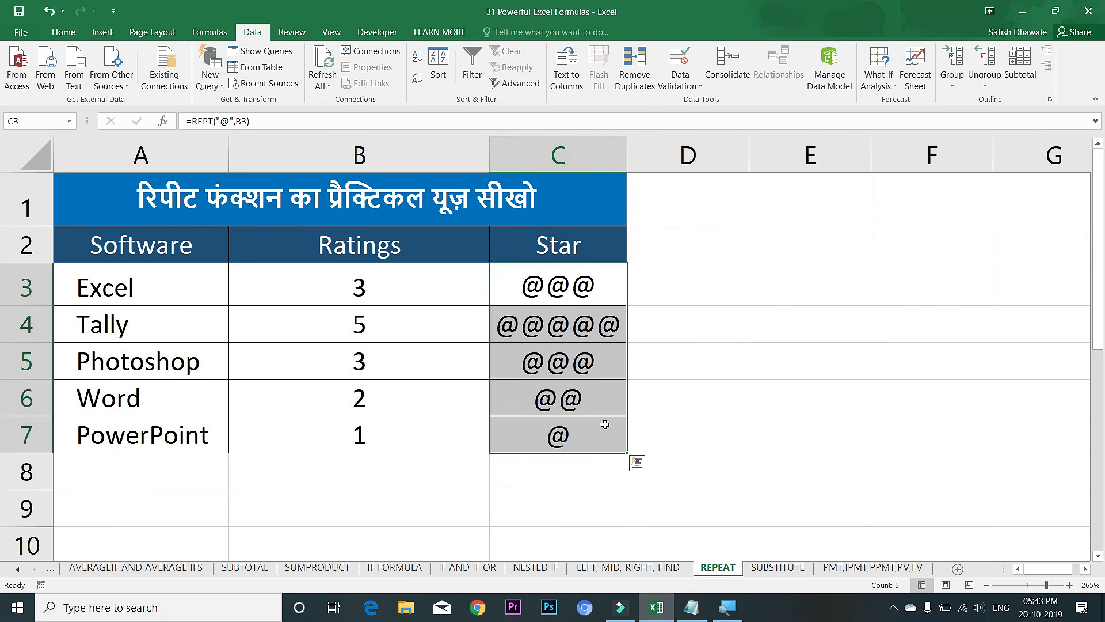
{"action": "left_click", "coordinate": [604, 424]}
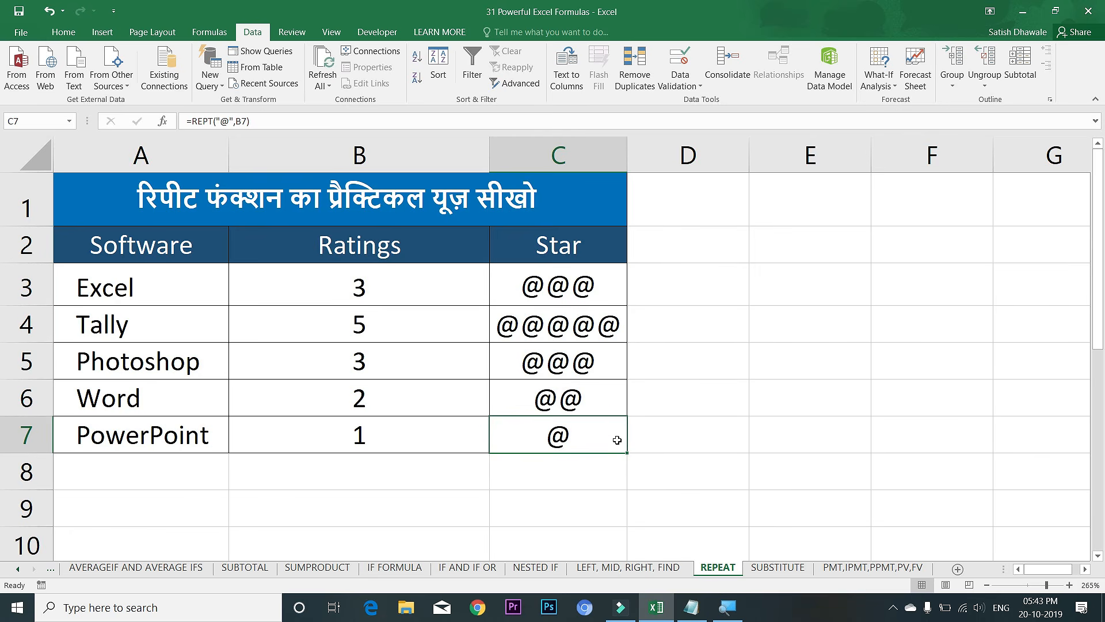
- Open the SUBSTITUTE sheet and review the source data in A3:A6 and the substituted results in B3:B4
{"action": "left_click", "coordinate": [777, 567]}
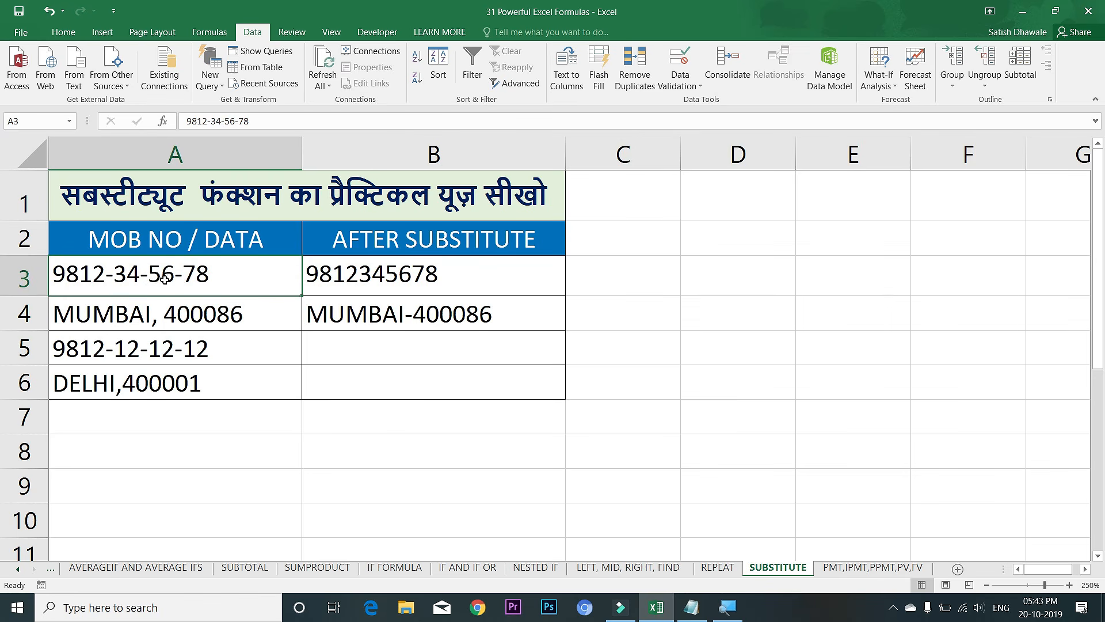
{"action": "left_click_drag", "start_coordinate": [163, 280], "coordinate": [162, 378]}
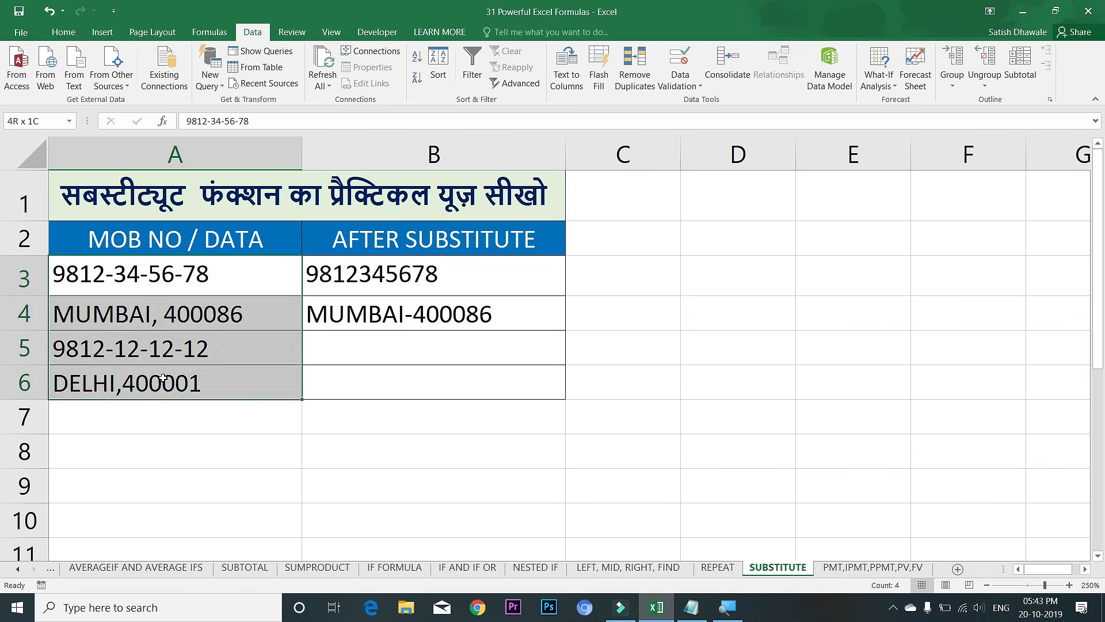
{"action": "left_click", "coordinate": [162, 378]}
{"action": "left_click_drag", "start_coordinate": [401, 278], "coordinate": [408, 311]}
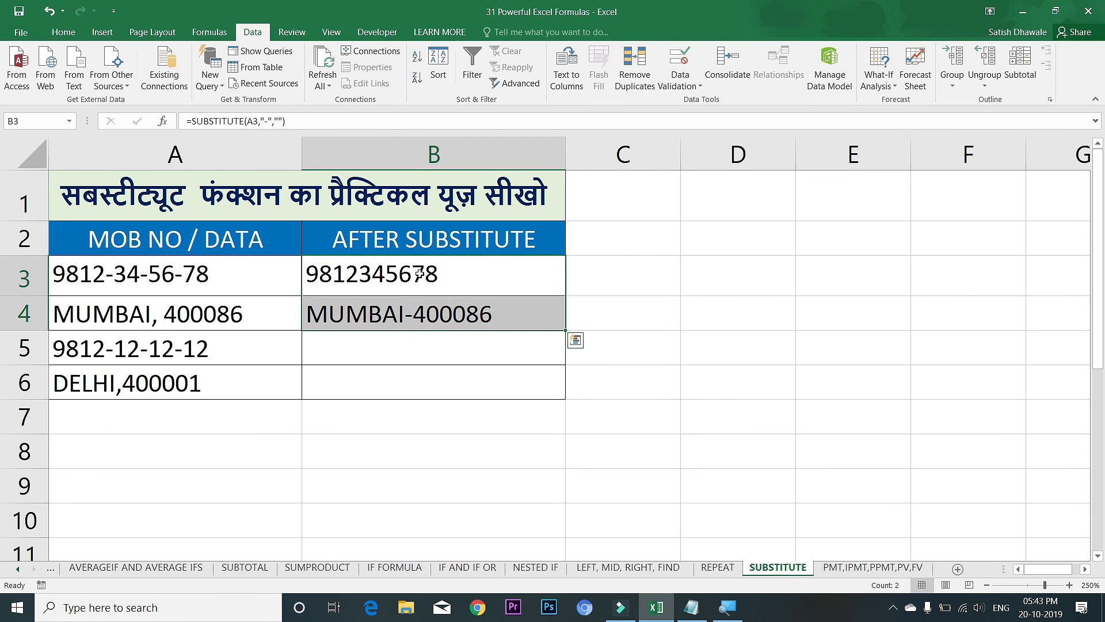
- Start a SUBSTITUTE formula in B5 that uses the hyphenated number in A5 as its text argument
{"action": "left_click", "coordinate": [166, 318]}
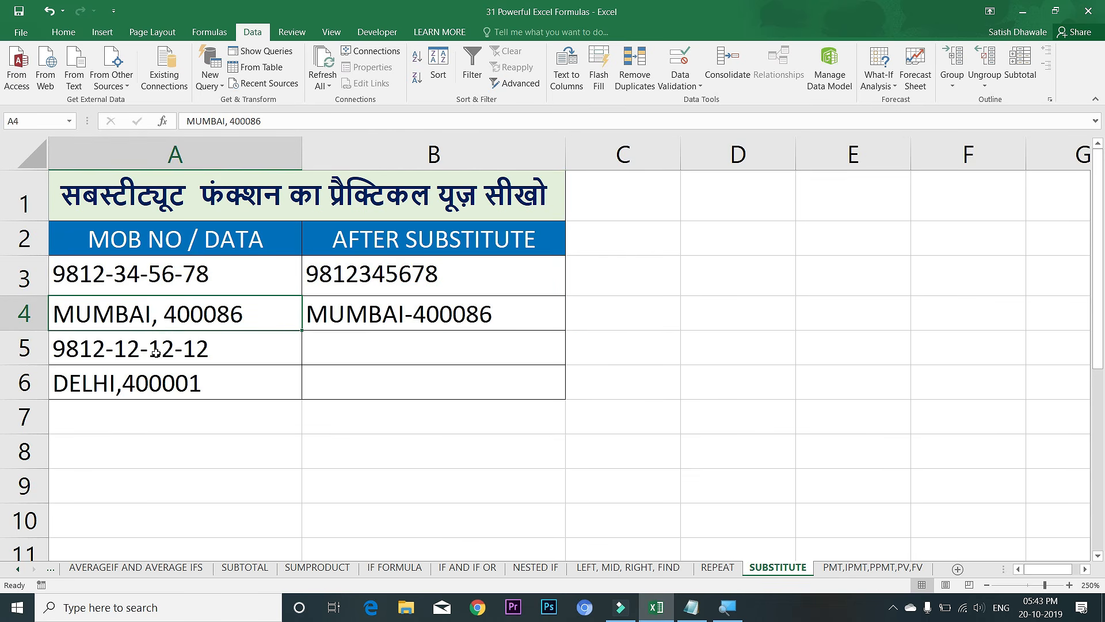
{"action": "left_click", "coordinate": [163, 350]}
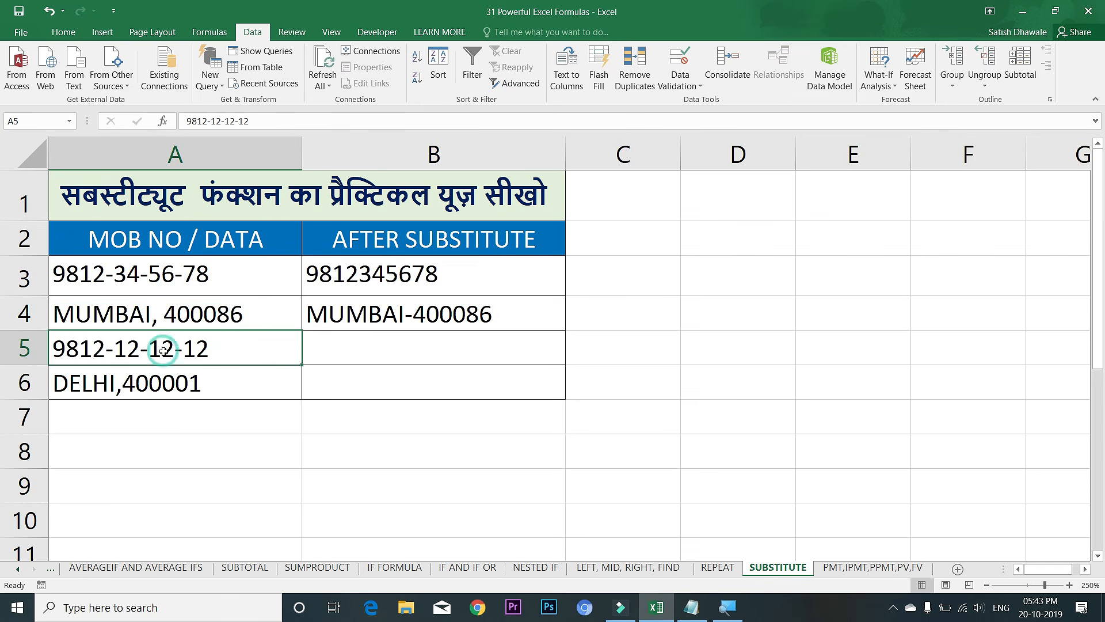
{"action": "left_click", "coordinate": [164, 387]}
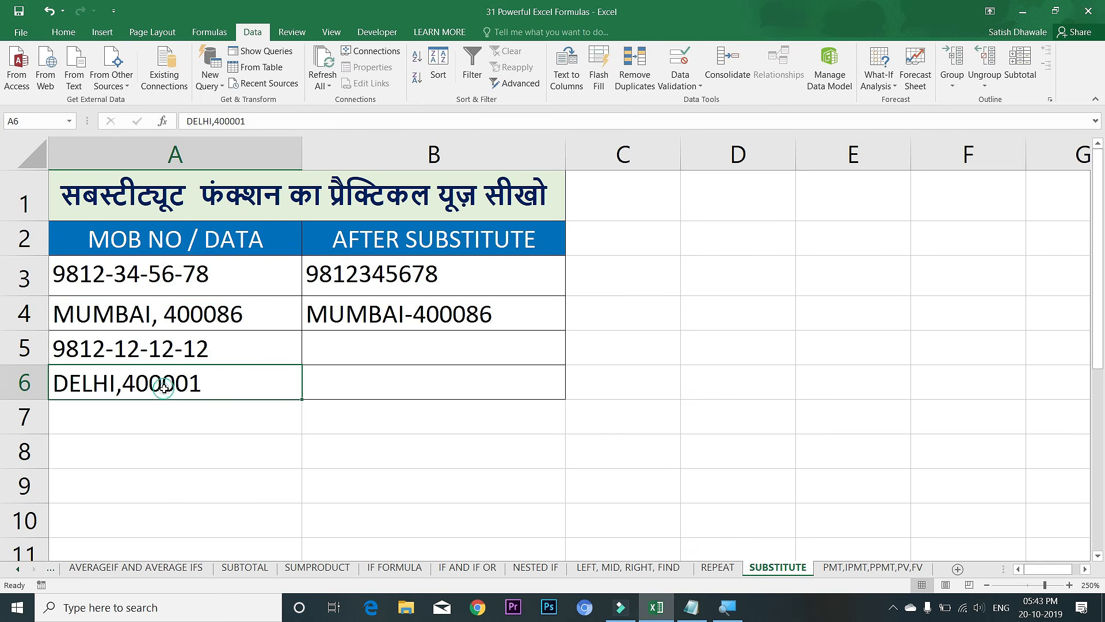
{"action": "left_click", "coordinate": [326, 348]}
{"action": "left_click", "coordinate": [211, 340]}
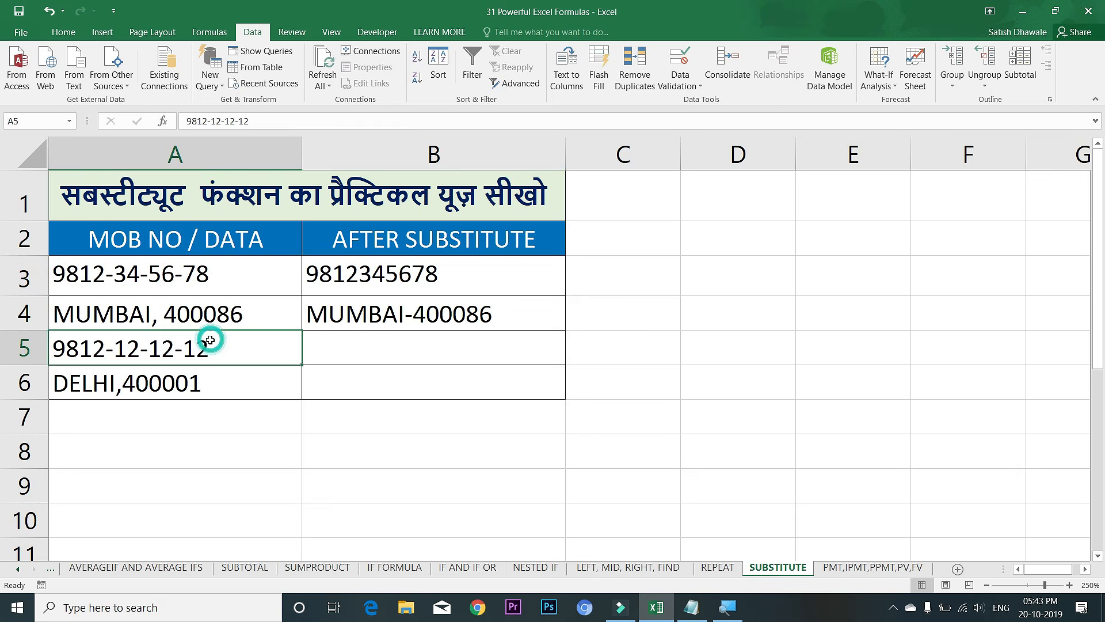
{"action": "left_click", "coordinate": [347, 344]}
{"action": "type", "text": "=SUB"}
{"action": "key", "text": "Tab"}
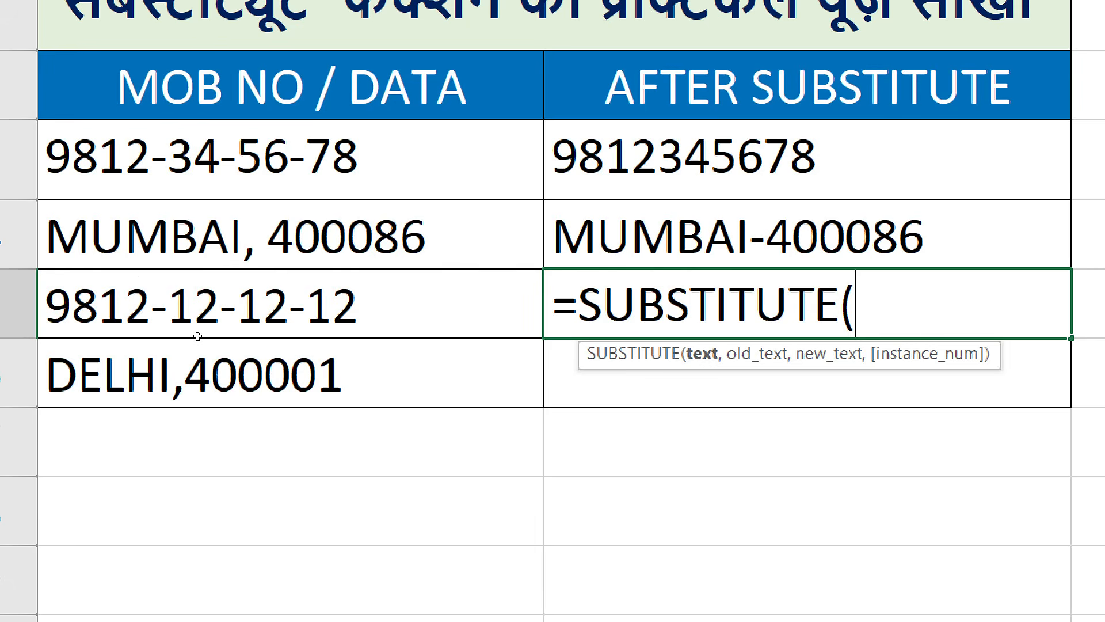
{"action": "left_click", "coordinate": [129, 363]}
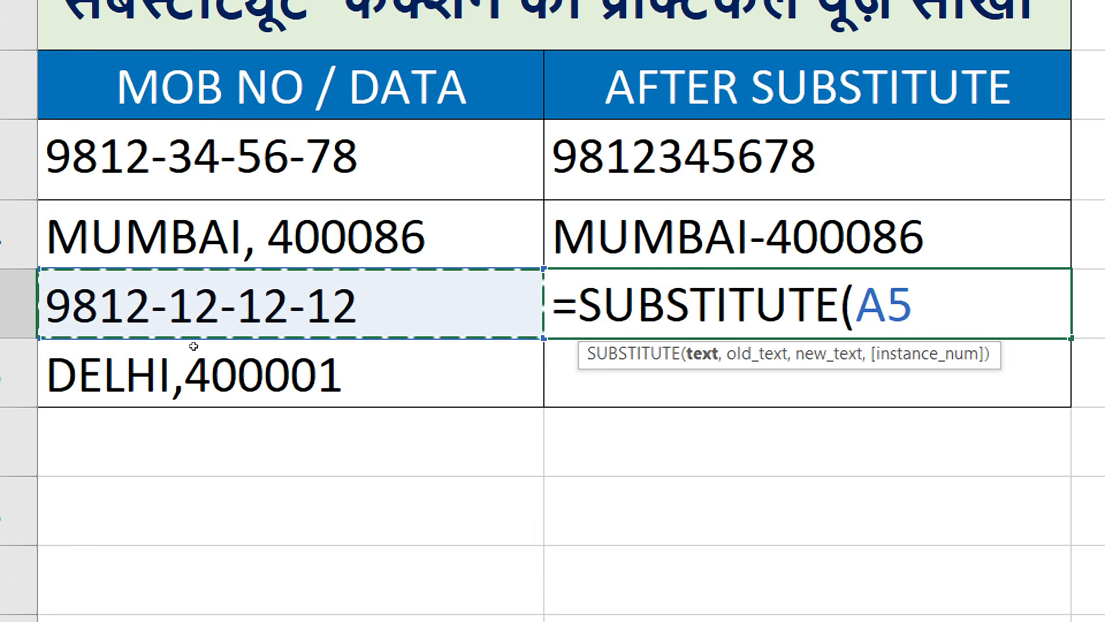
- Complete B5's SUBSTITUTE formula with "-" as the old text and an empty string "" as the new text
{"action": "type", "text": ","}
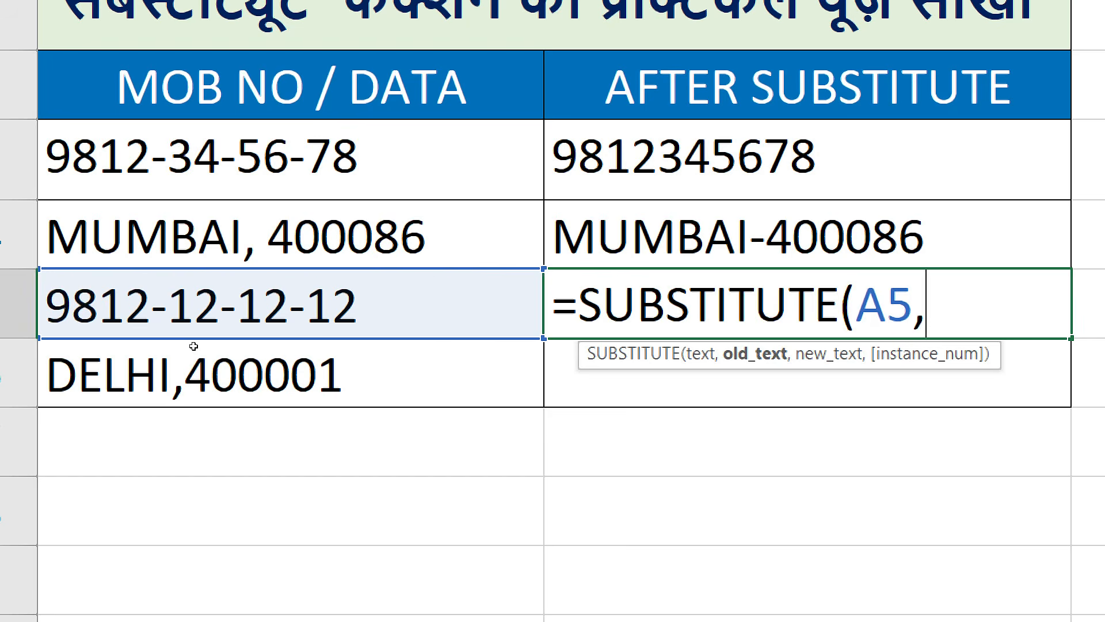
{"action": "type", "text": "\"-\","}
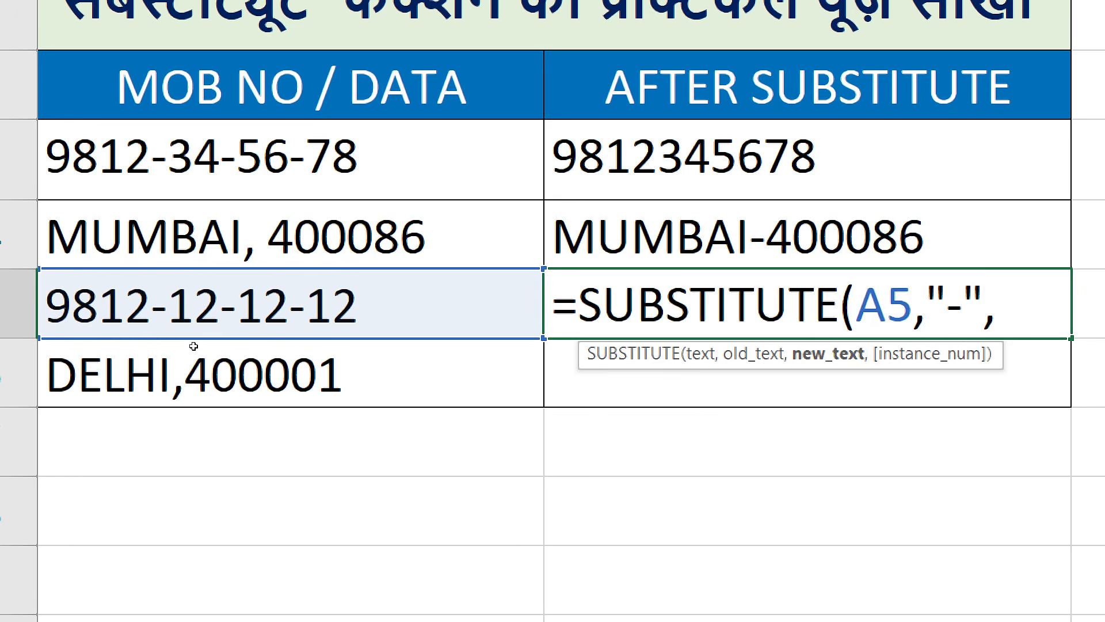
{"action": "type", "text": "\"\""}
{"action": "type", "text": ","}
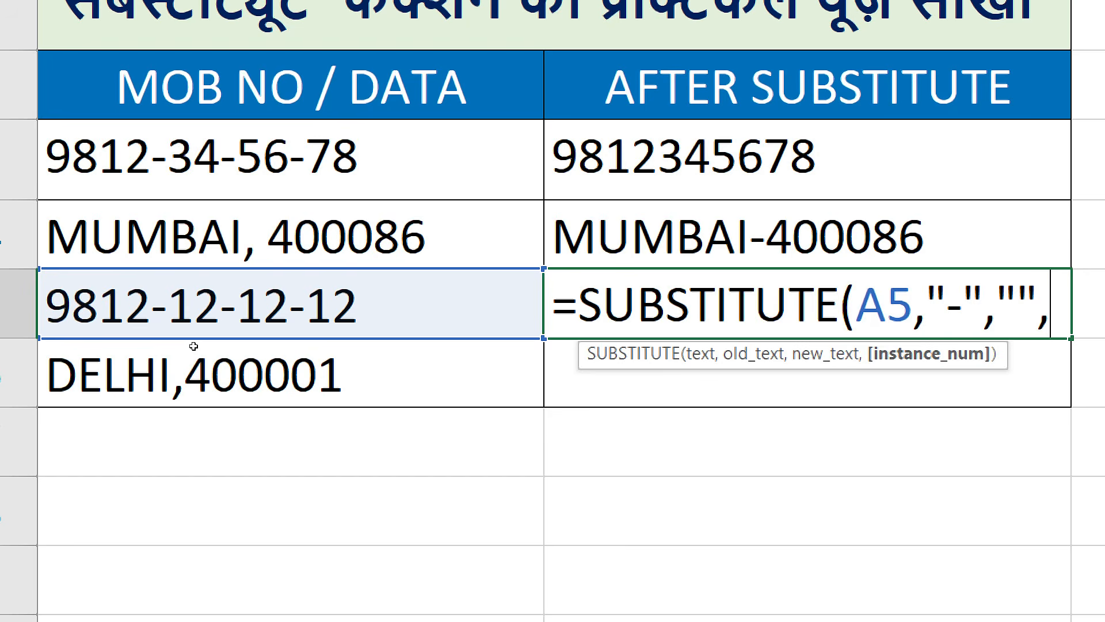
{"action": "key", "text": "BackSpace"}
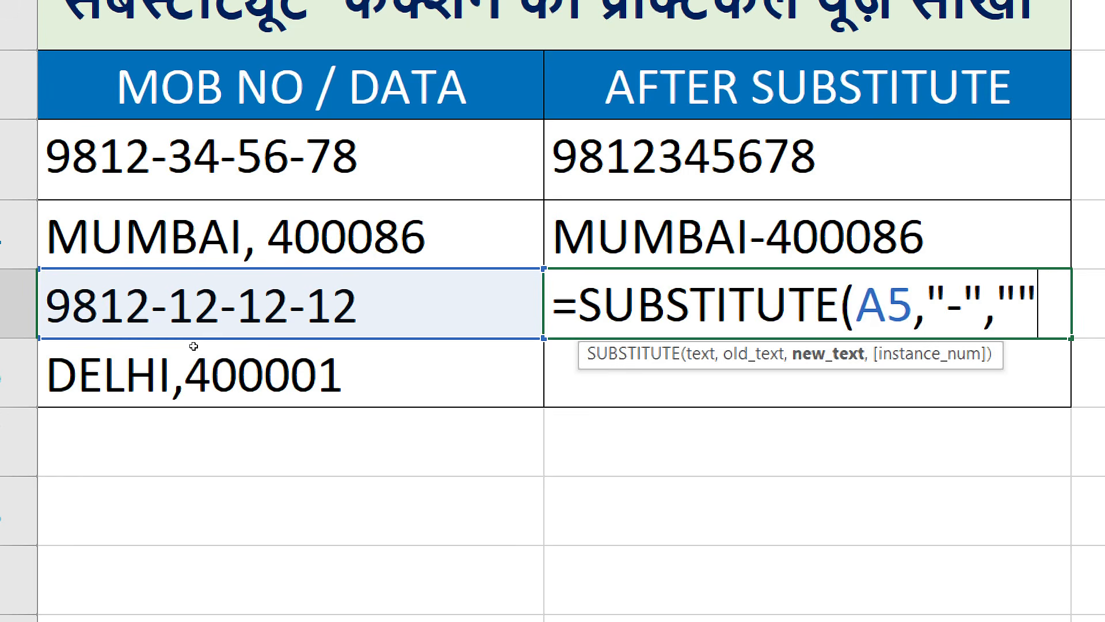
{"action": "type", "text": ")"}
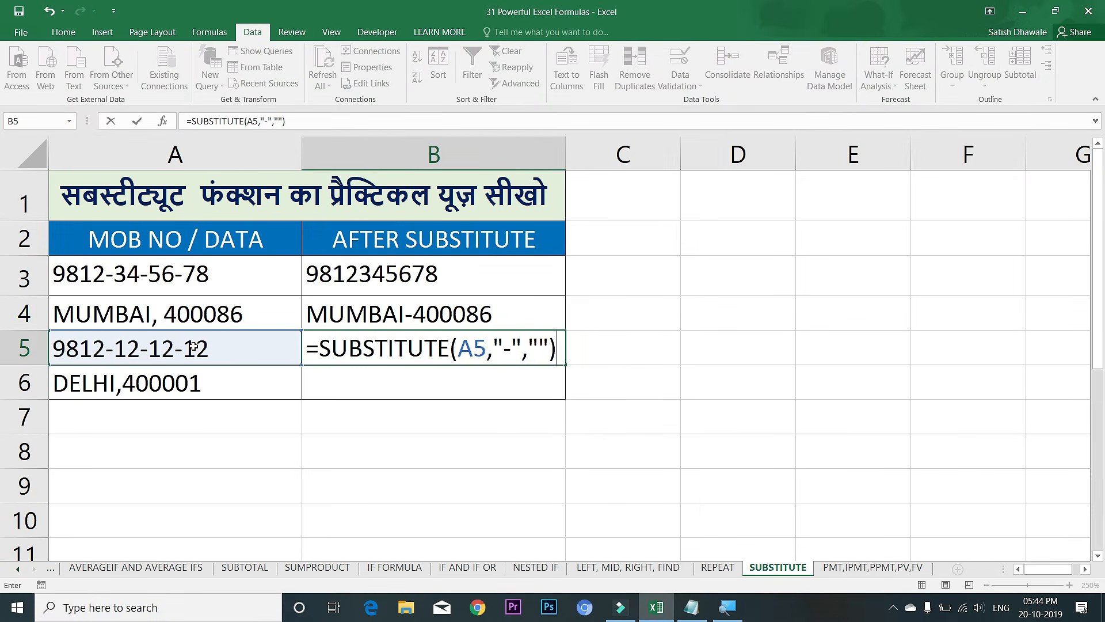
{"action": "key", "text": "Return"}
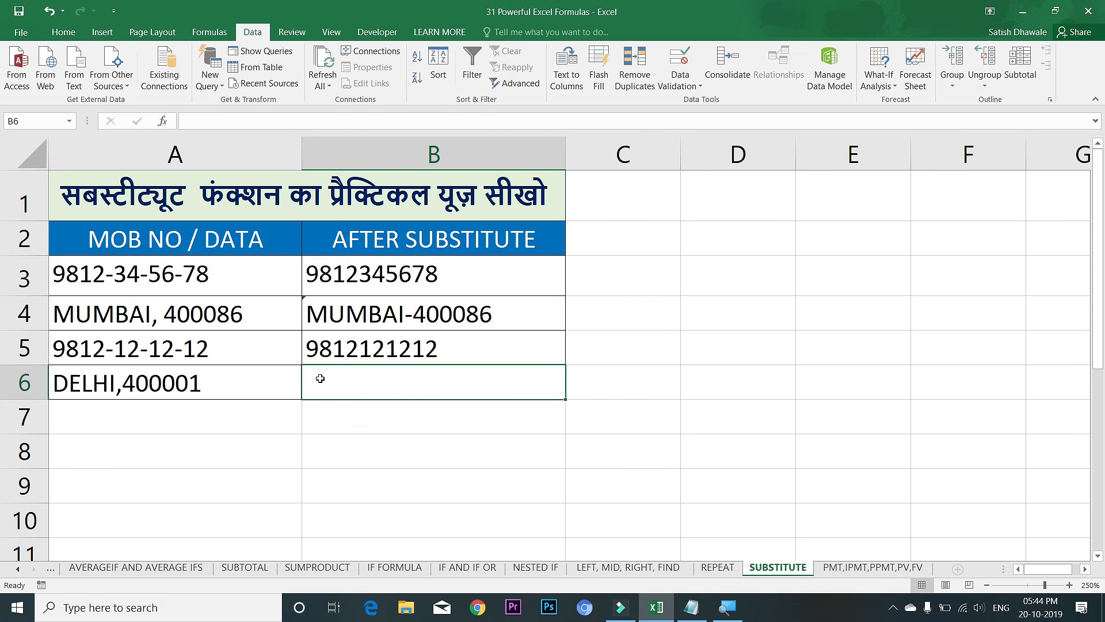
- Build a SUBSTITUTE formula in B6 with A6 as the text, "," as the old text and "-" as the new text
{"action": "type", "text": "=SUB"}
{"action": "key", "text": "Tab"}
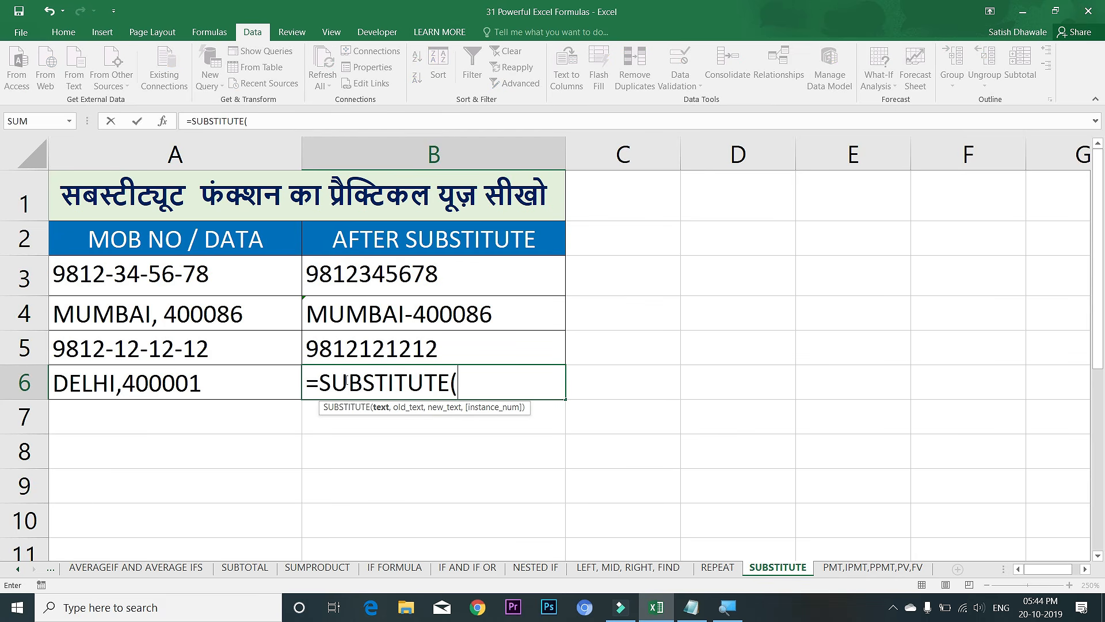
{"action": "left_click", "coordinate": [217, 386]}
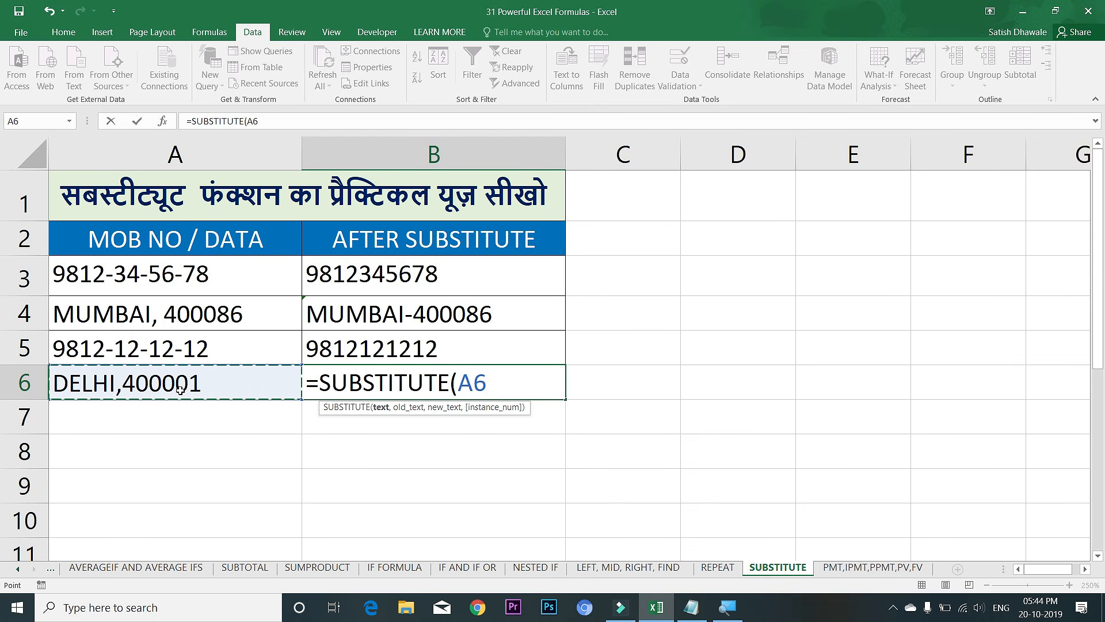
{"action": "type", "text": "M"}
{"action": "key", "text": "BackSpace"}
{"action": "type", "text": ",\",\","}
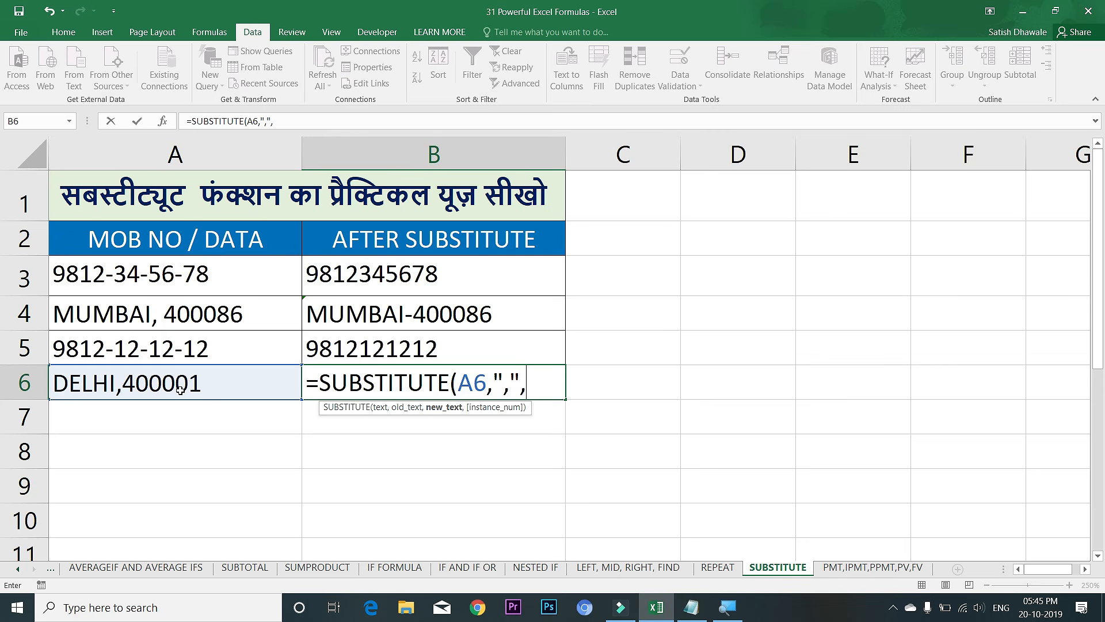
{"action": "key", "text": "BackSpace"}
{"action": "type", "text": "+"}
{"action": "key", "text": "BackSpace"}
{"action": "type", "text": "\"-\""}
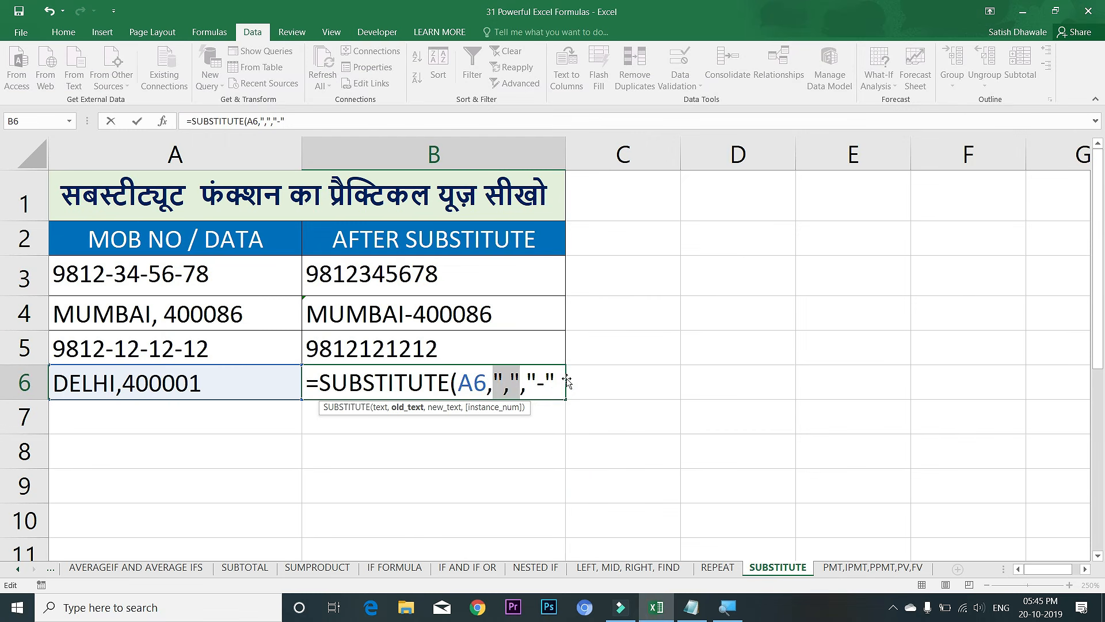
- Check the old-text and new-text arguments in B6 and complete the formula as =SUBSTITUTE(A6,",","-")
{"action": "left_click", "coordinate": [559, 384]}
{"action": "left_click_drag", "start_coordinate": [493, 374], "coordinate": [519, 384]}
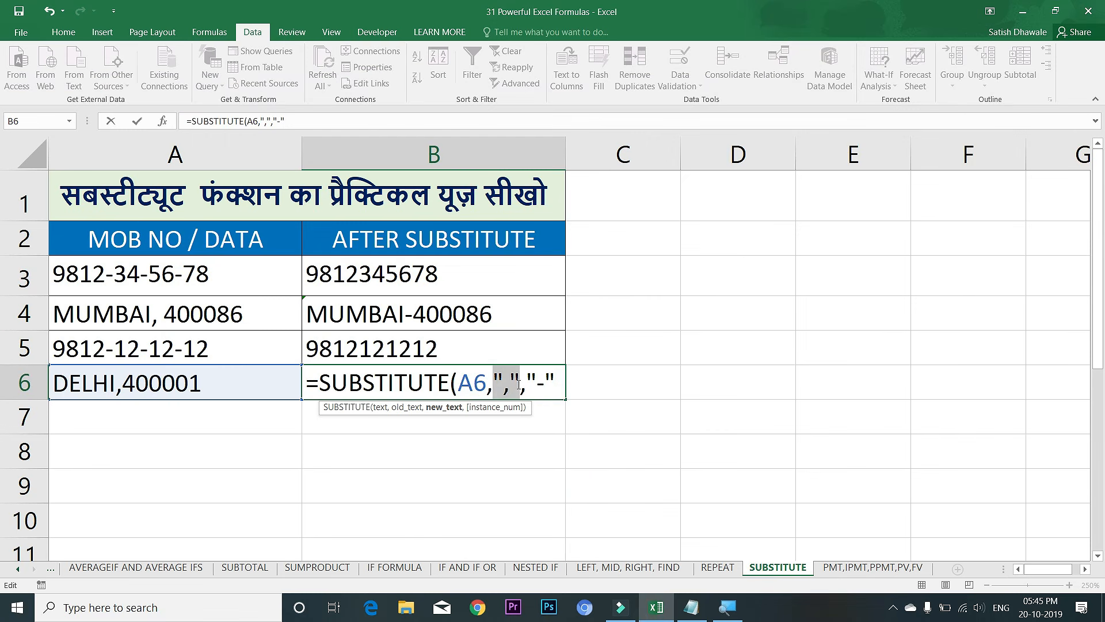
{"action": "left_click", "coordinate": [522, 385]}
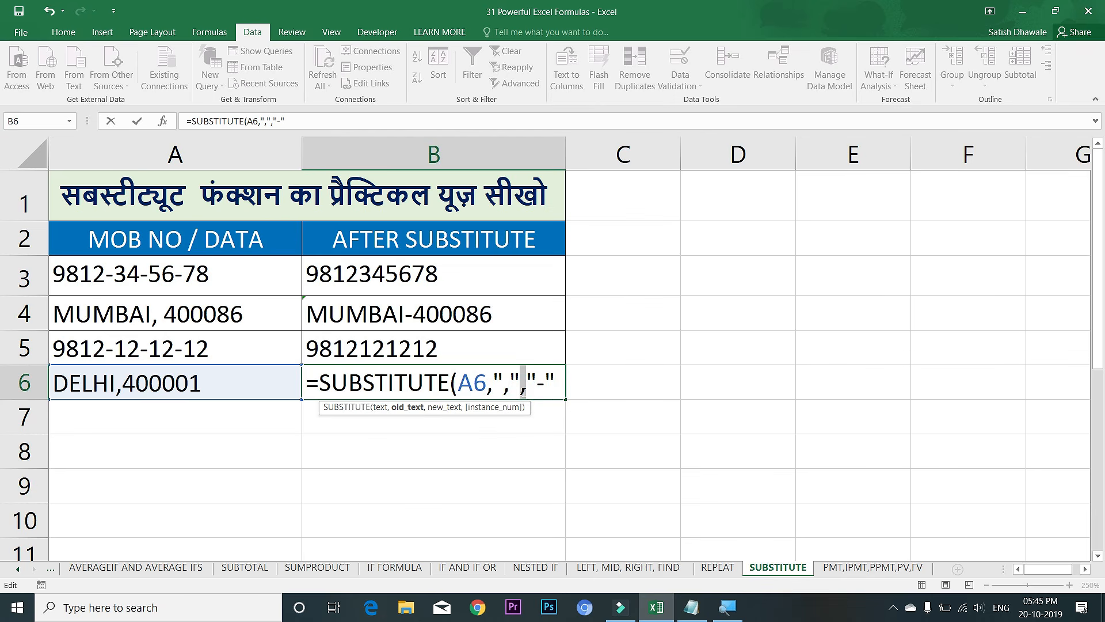
{"action": "left_click_drag", "start_coordinate": [530, 384], "coordinate": [555, 385]}
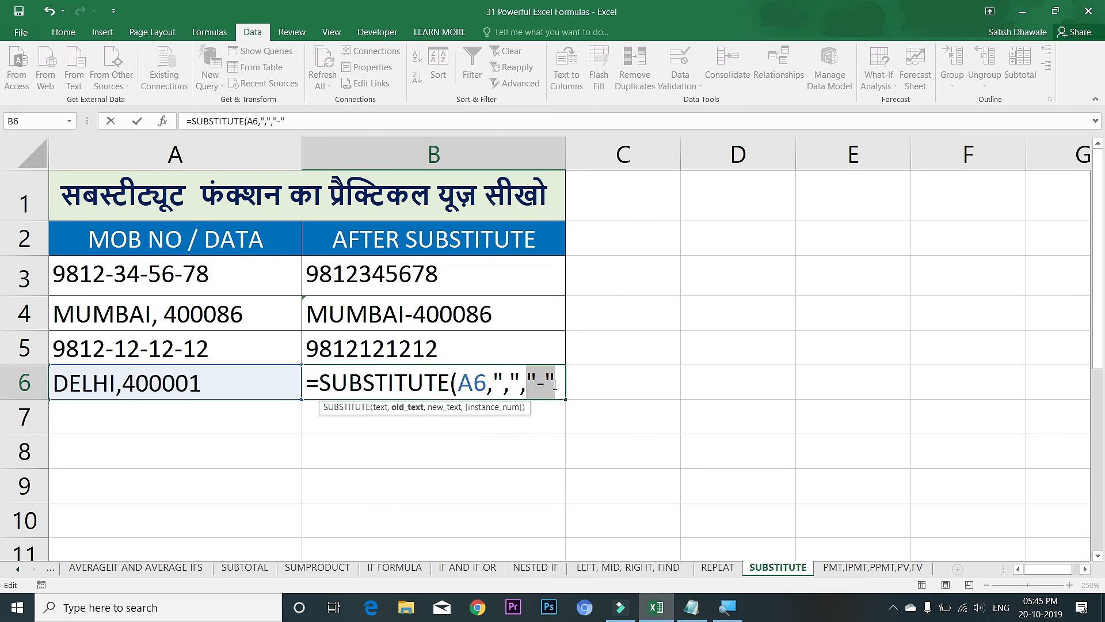
{"action": "left_click", "coordinate": [569, 385]}
{"action": "type", "text": ")"}
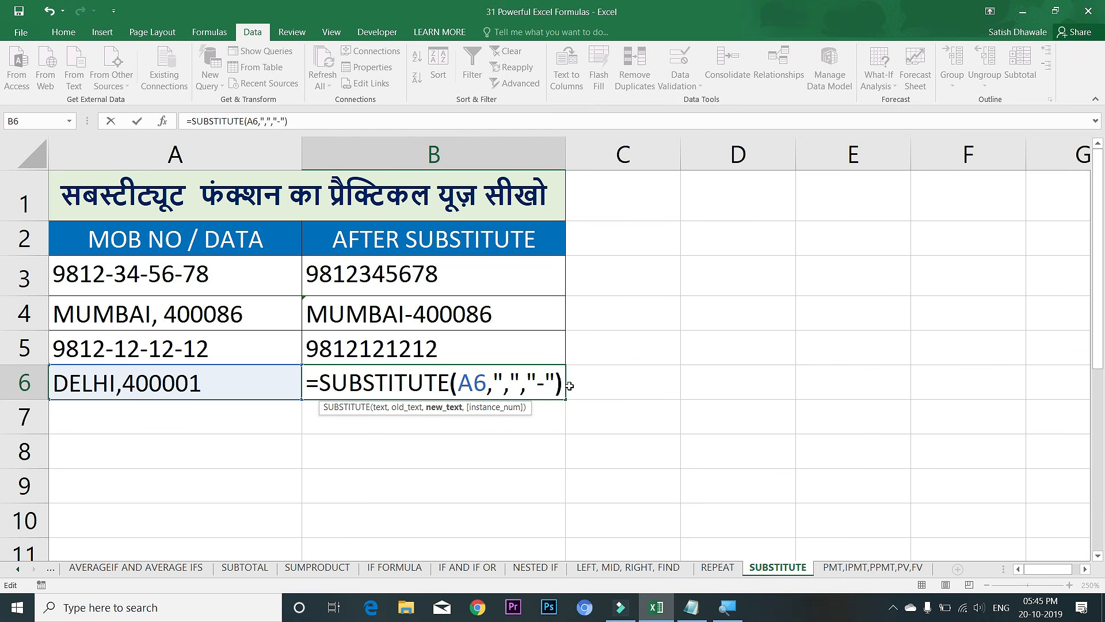
{"action": "key", "text": "Return"}
{"action": "left_click", "coordinate": [496, 384]}
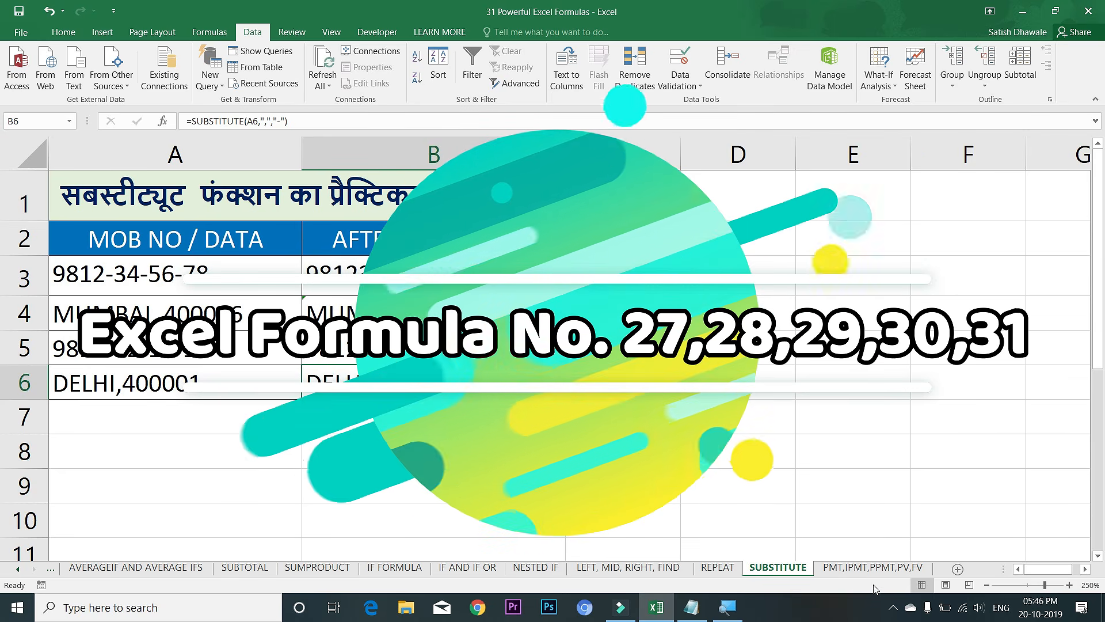
- Open the PMT,IPMT,PPMT,PV,FV sheet and enlarge the payment terms table to 220% zoom
{"action": "left_click", "coordinate": [873, 567]}
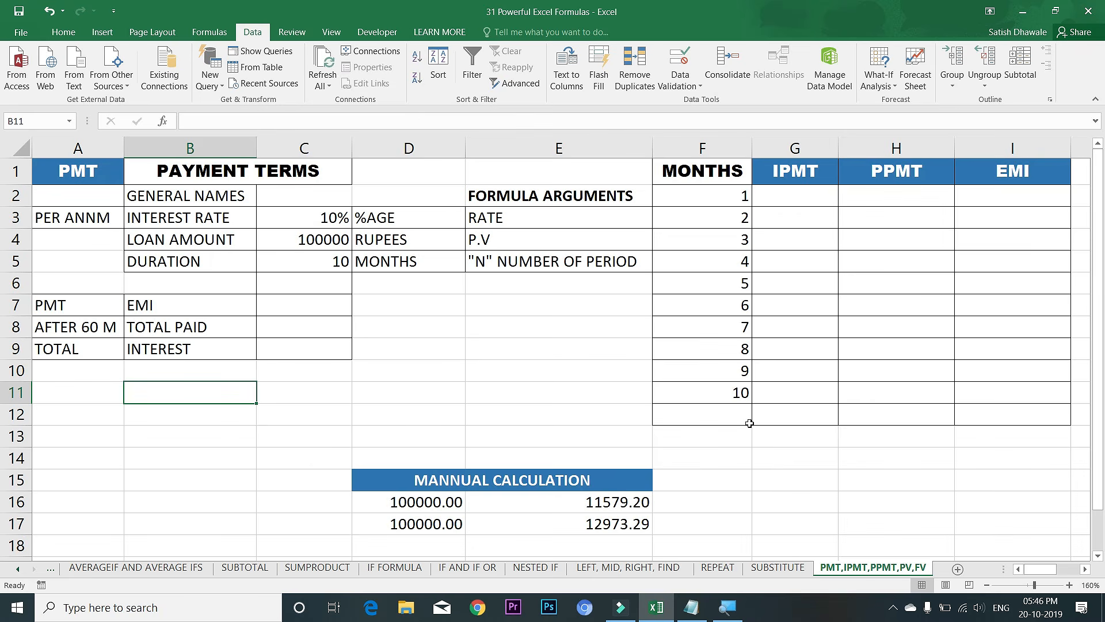
{"action": "left_click", "coordinate": [41, 305]}
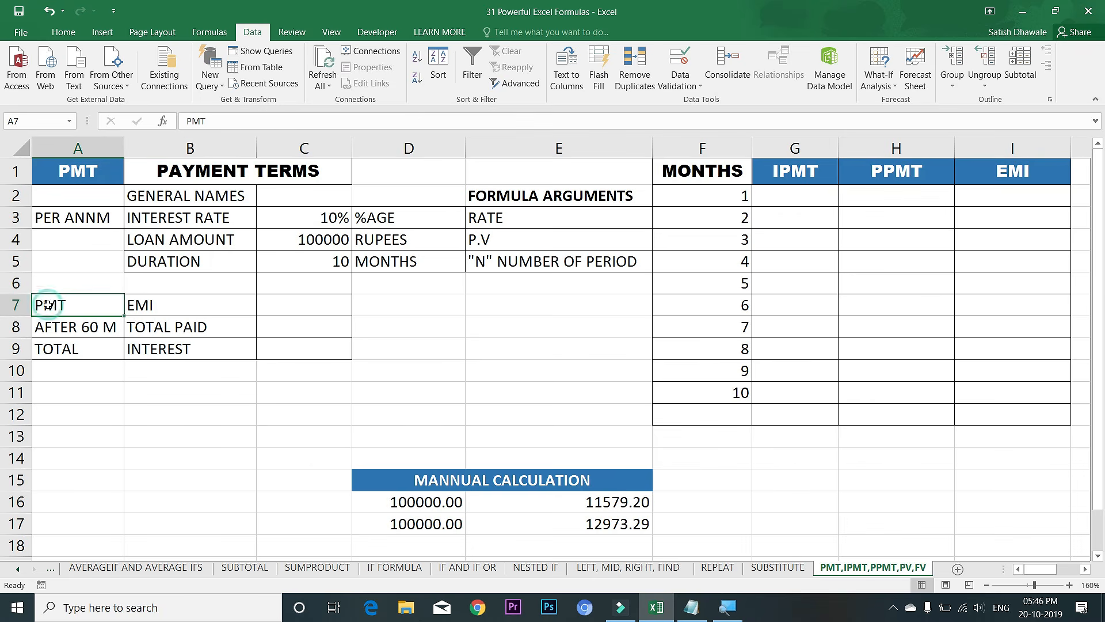
{"action": "scroll", "coordinate": [27, 272], "scroll_direction": "up", "scroll_amount": 4}
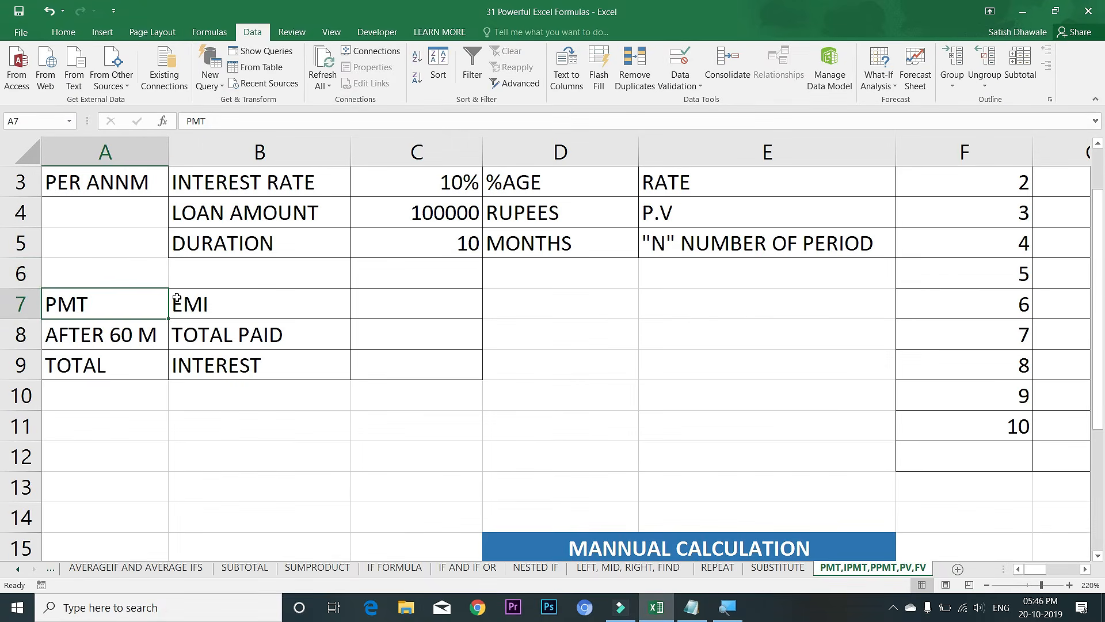
{"action": "left_click_drag", "start_coordinate": [167, 252], "coordinate": [96, 123]}
- Examine the interest rate, loan amount and duration in rows 3 to 5 together with their labels and units
{"action": "left_click_drag", "start_coordinate": [242, 254], "coordinate": [418, 265]}
{"action": "left_click", "coordinate": [423, 256]}
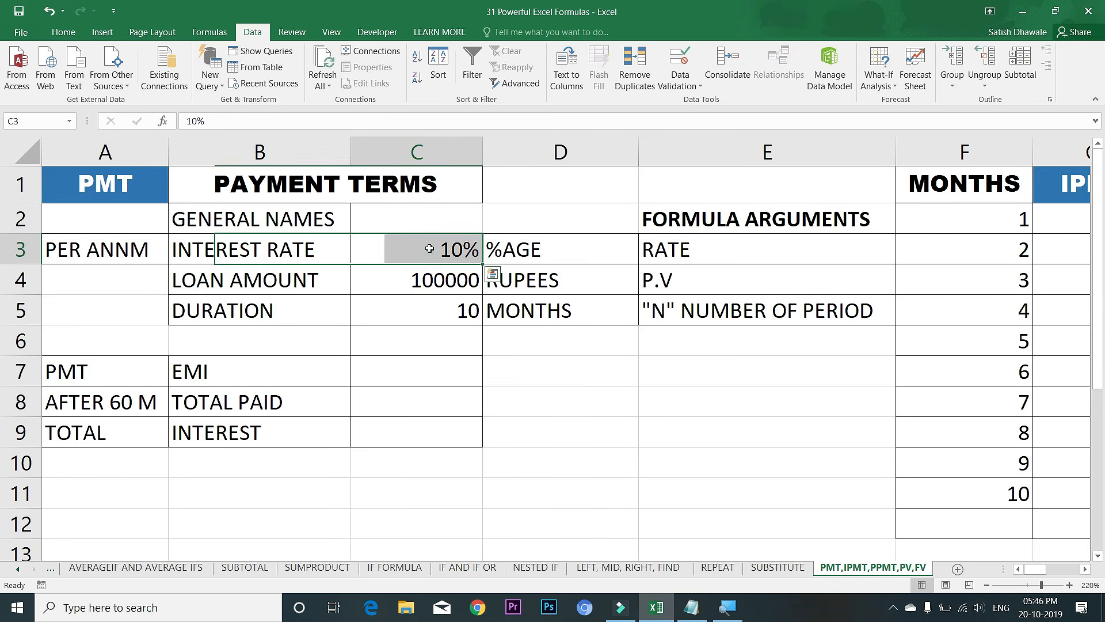
{"action": "left_click", "coordinate": [417, 277]}
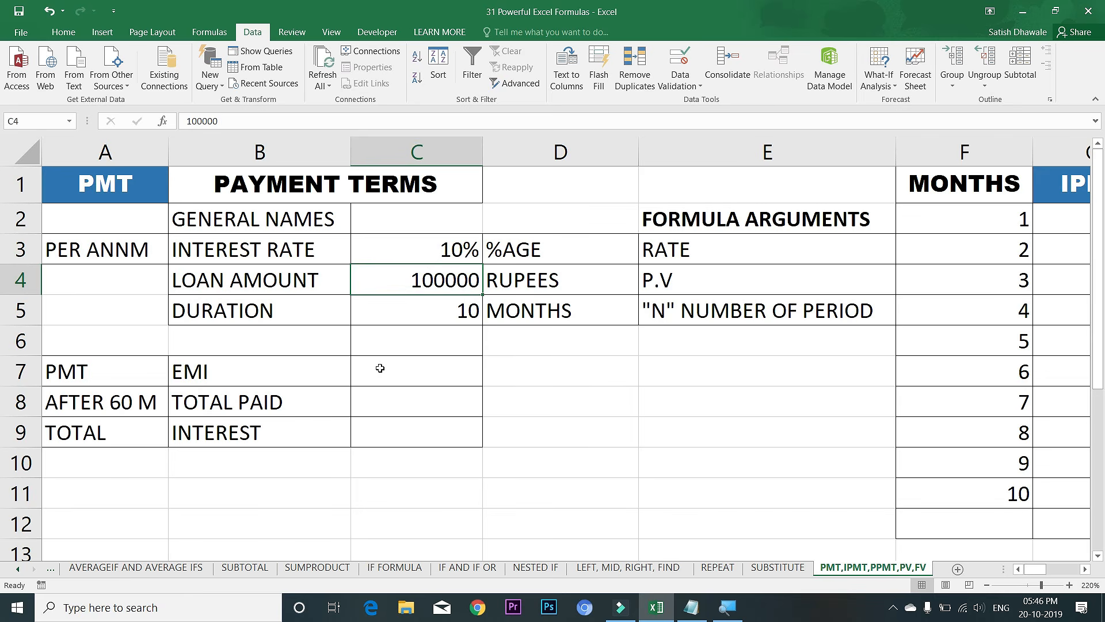
{"action": "left_click", "coordinate": [451, 256]}
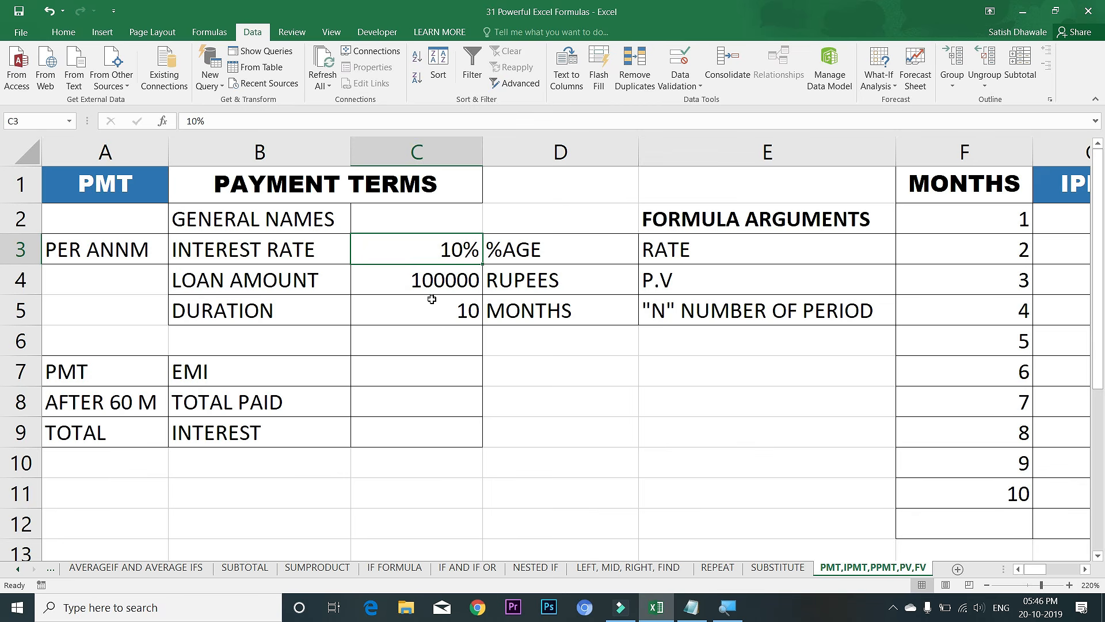
{"action": "left_click", "coordinate": [433, 281]}
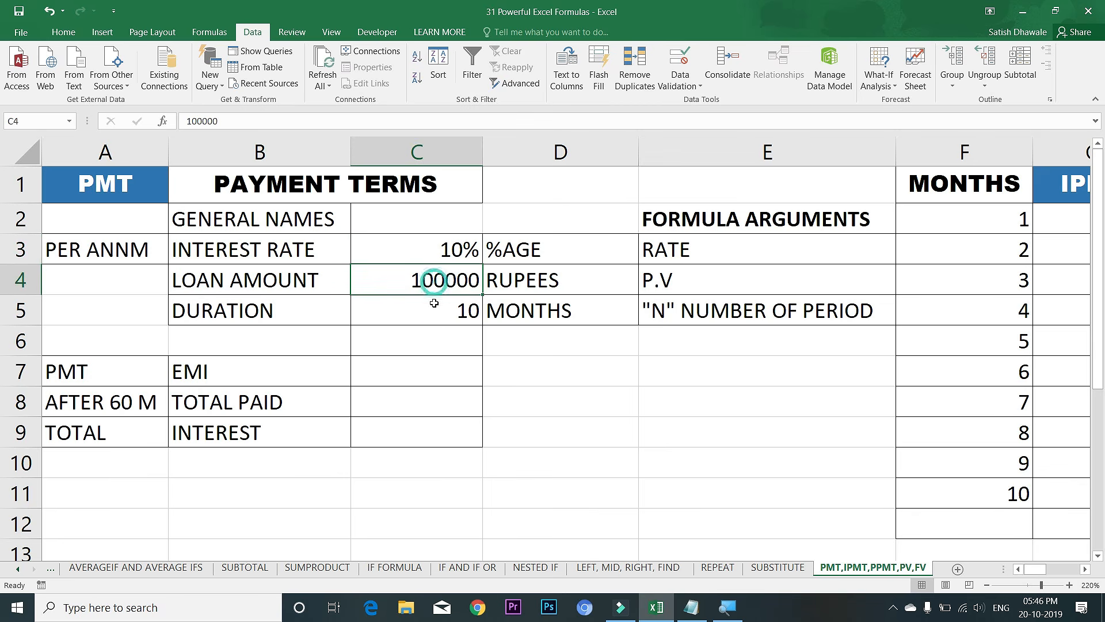
{"action": "left_click", "coordinate": [431, 312]}
{"action": "left_click", "coordinate": [506, 313]}
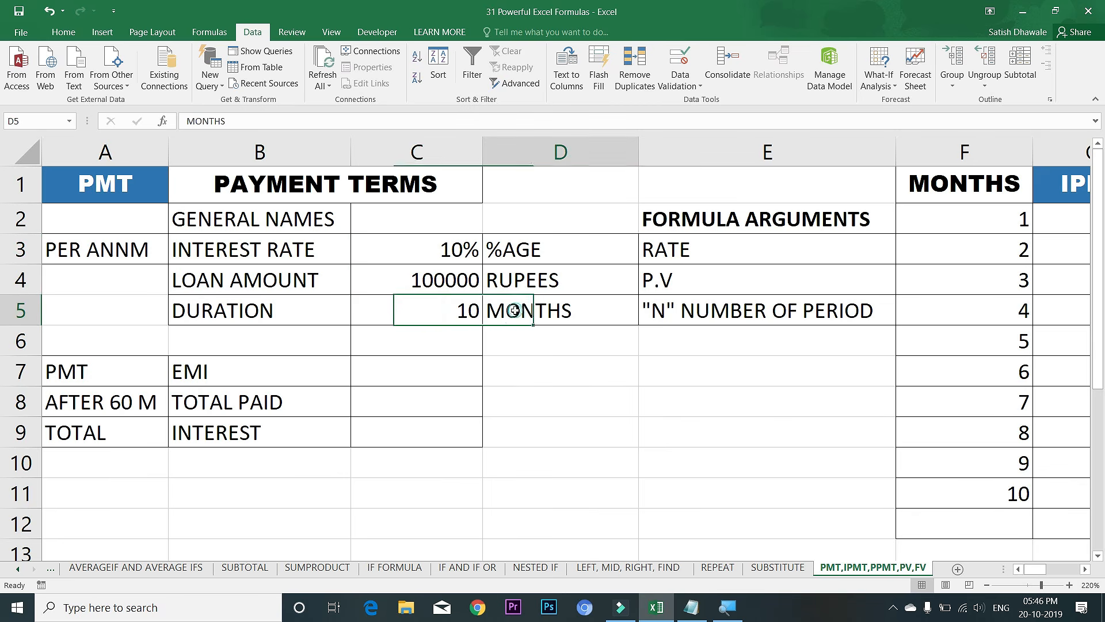
{"action": "left_click", "coordinate": [523, 251]}
{"action": "left_click", "coordinate": [522, 280]}
{"action": "left_click", "coordinate": [459, 282]}
{"action": "left_click", "coordinate": [489, 311]}
{"action": "left_click", "coordinate": [449, 314]}
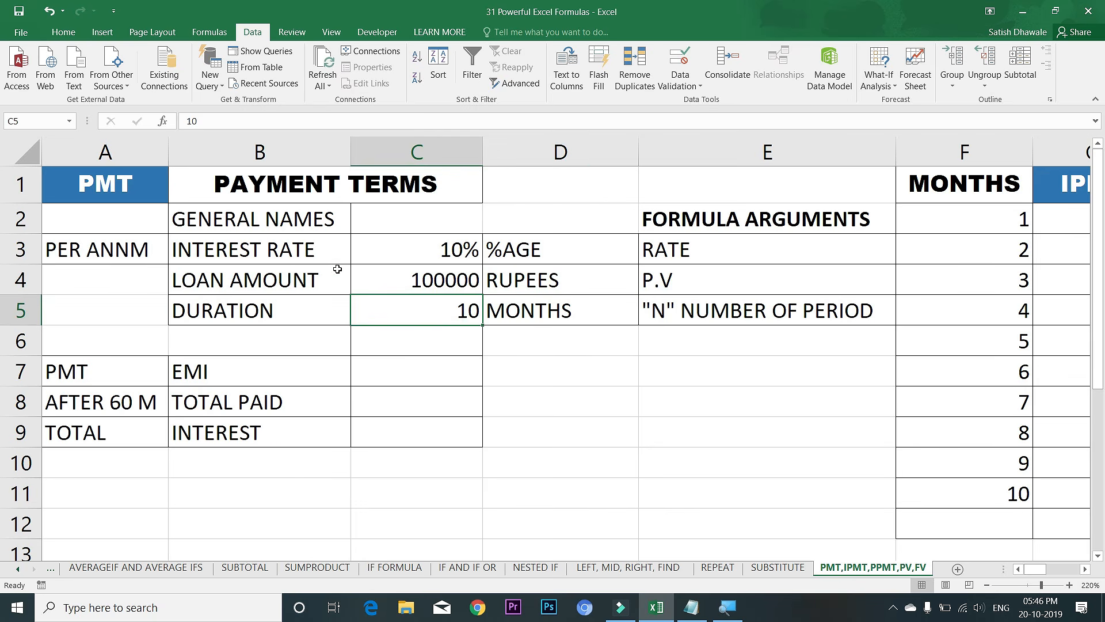
{"action": "left_click", "coordinate": [293, 249]}
{"action": "left_click", "coordinate": [288, 284]}
{"action": "left_click", "coordinate": [272, 311]}
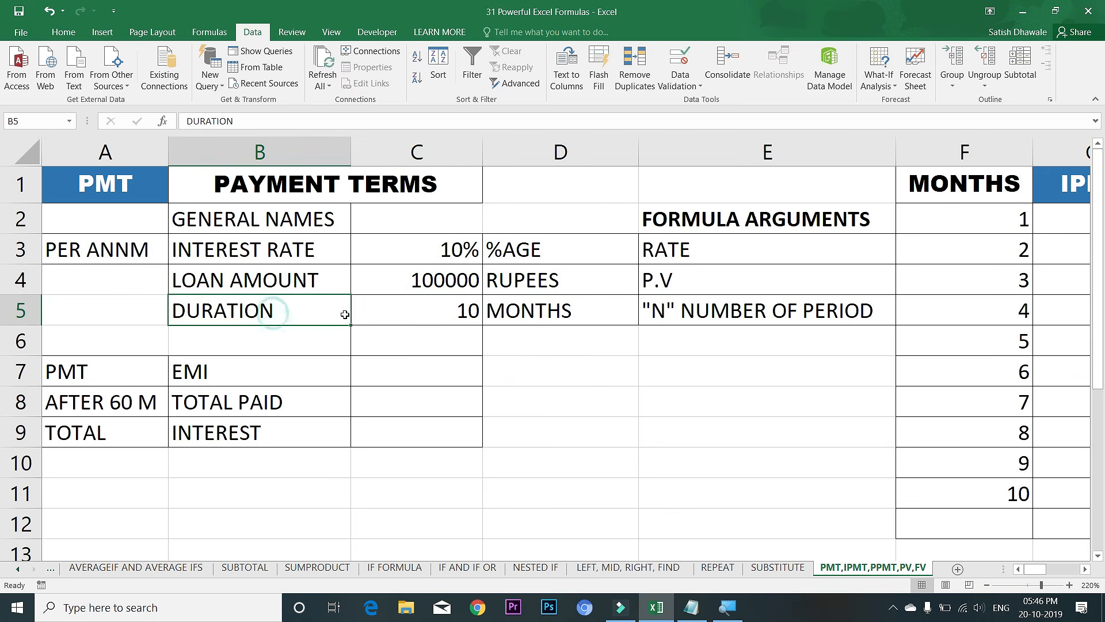
- Match the loan values in C3:C5 with the formula arguments in E3:E5, and select the EMI result cell C7
{"action": "left_click_drag", "start_coordinate": [448, 248], "coordinate": [709, 254]}
{"action": "left_click", "coordinate": [709, 254]}
{"action": "left_click_drag", "start_coordinate": [423, 281], "coordinate": [702, 279]}
{"action": "left_click", "coordinate": [701, 280]}
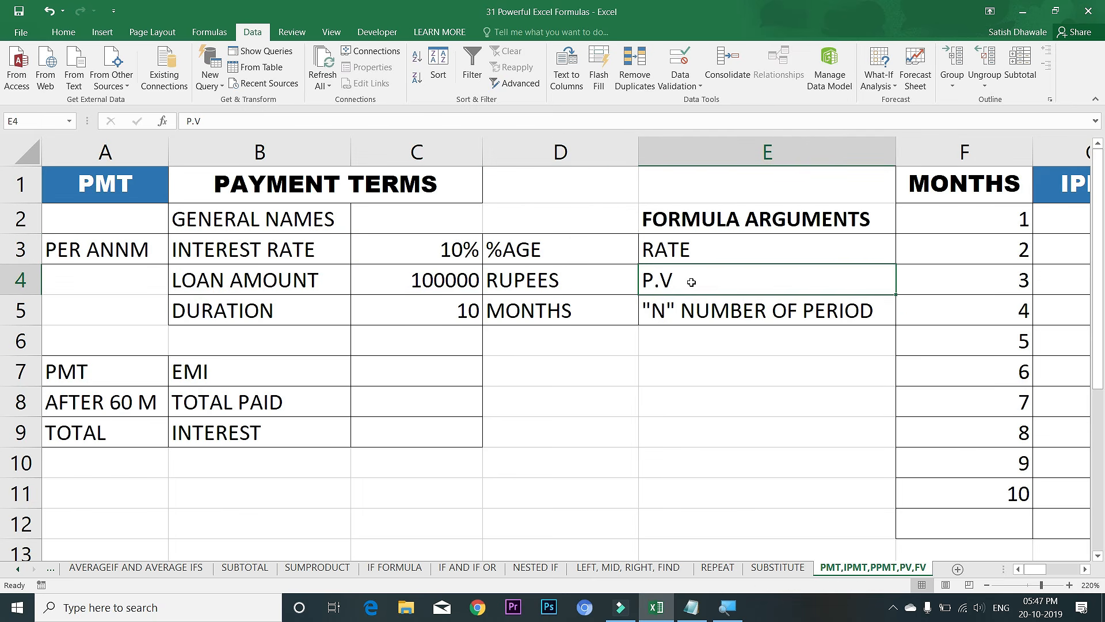
{"action": "left_click", "coordinate": [431, 307]}
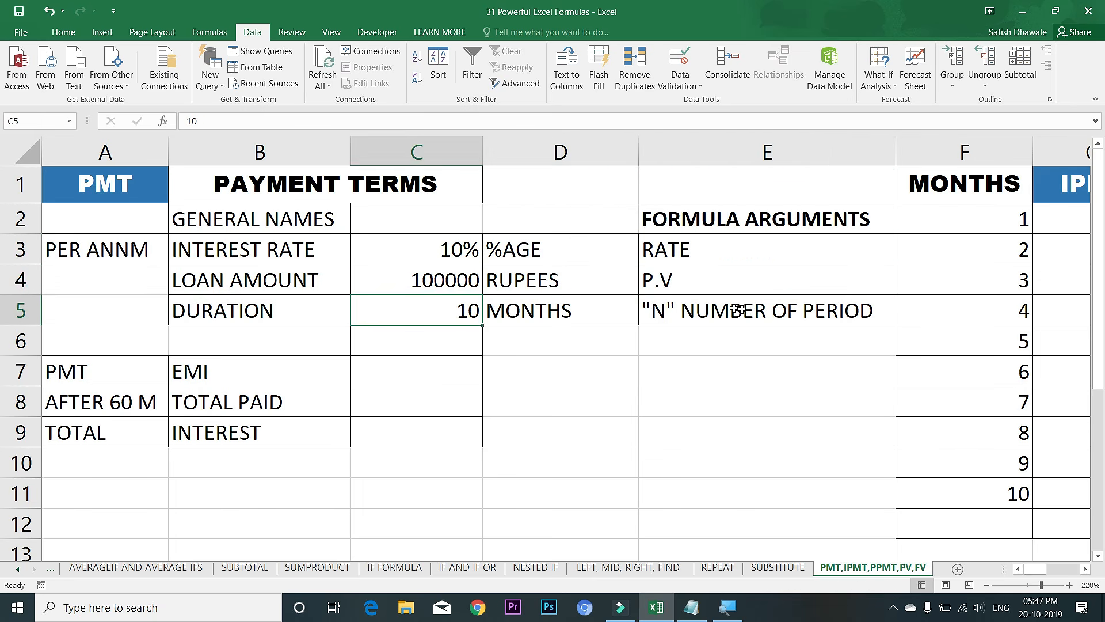
{"action": "left_click", "coordinate": [705, 310]}
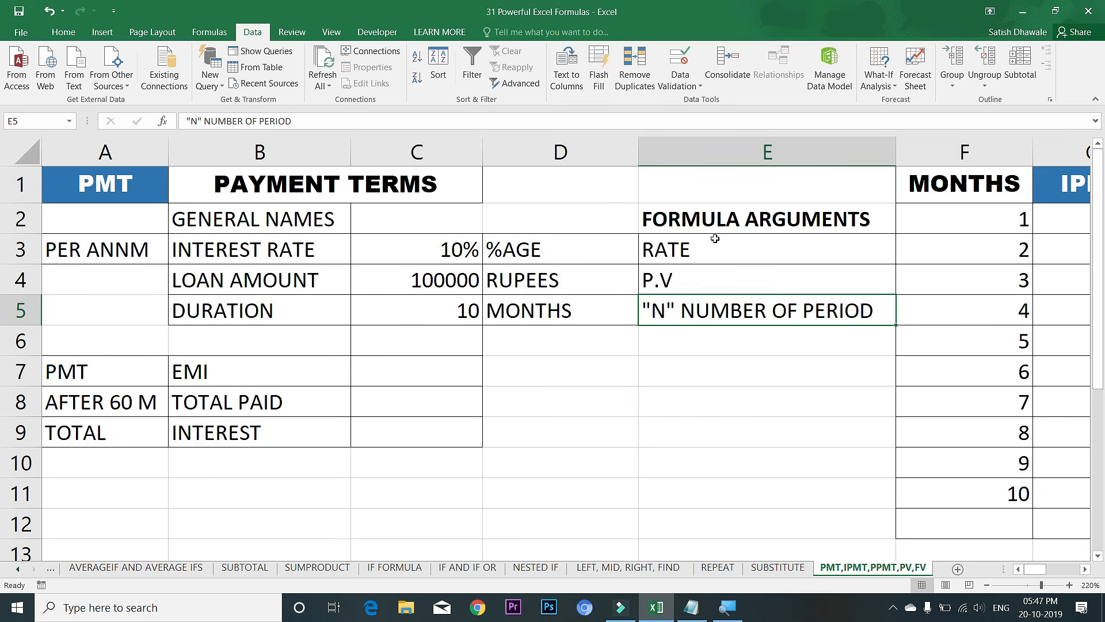
{"action": "left_click_drag", "start_coordinate": [715, 238], "coordinate": [719, 314]}
{"action": "left_click", "coordinate": [375, 373]}
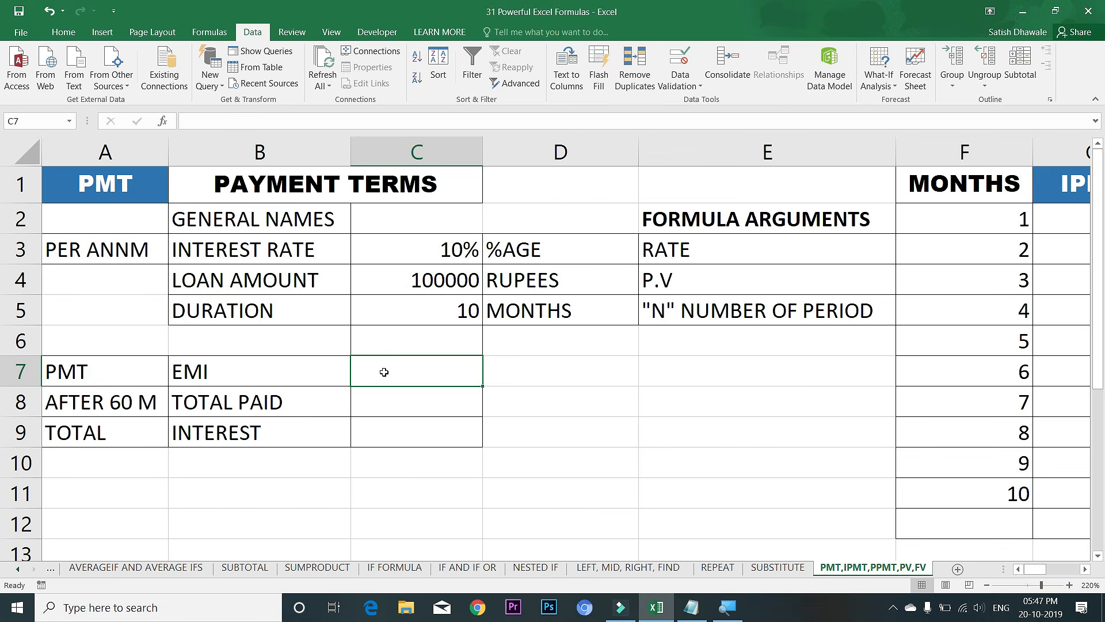
- Start a PMT formula in C7 with the interest rate C3/12 as the rate and the duration C5 as the number of periods
{"action": "type", "text": "=PMT"}
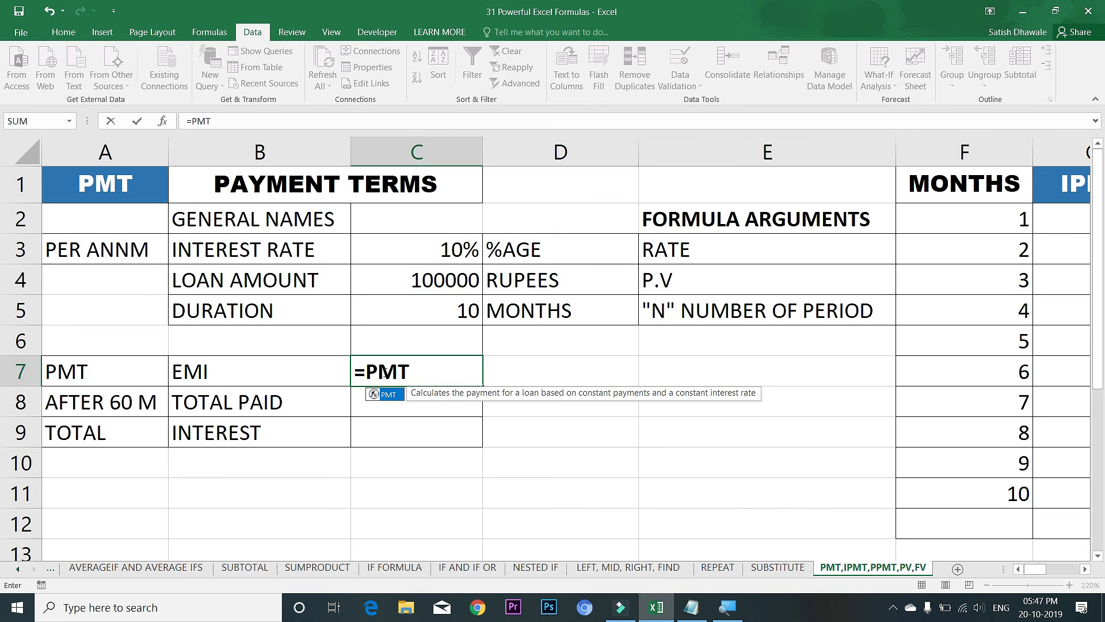
{"action": "type", "text": "("}
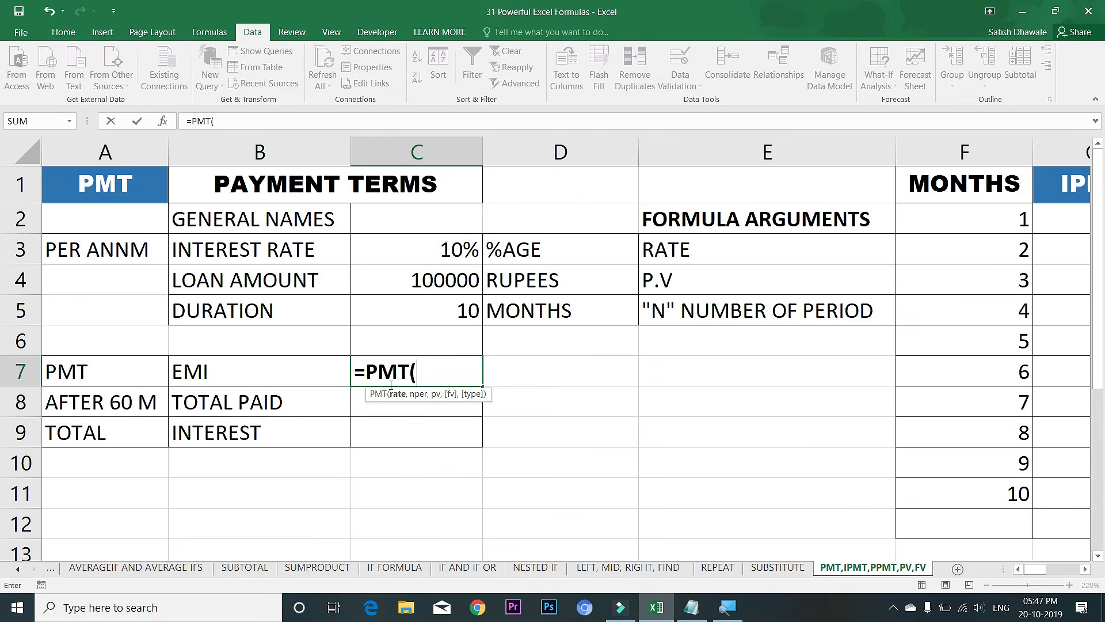
{"action": "left_click", "coordinate": [426, 246]}
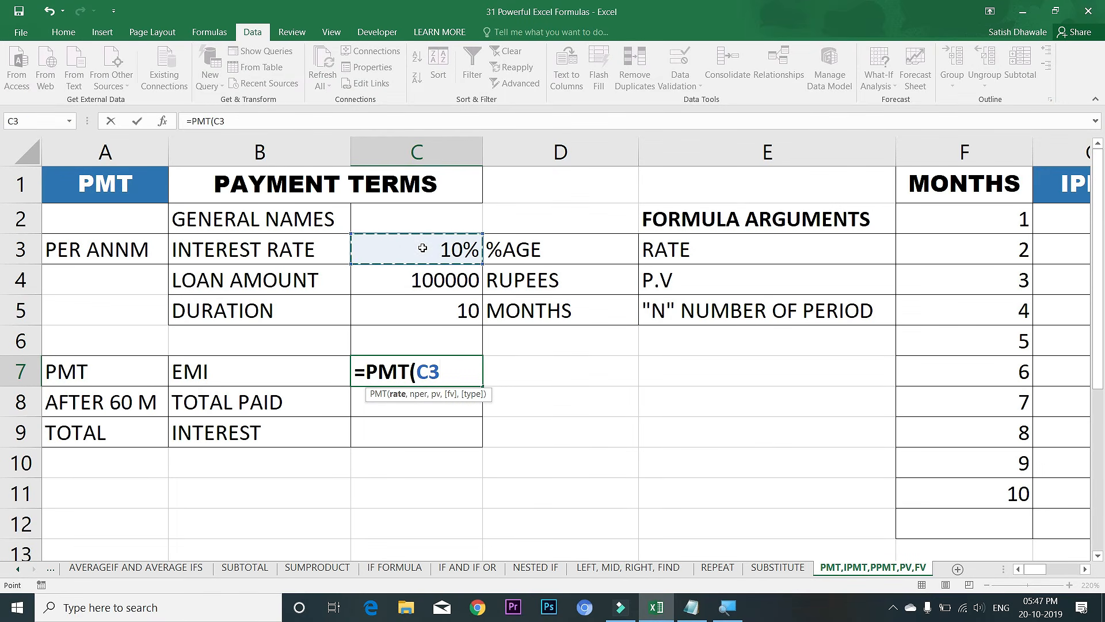
{"action": "type", "text": "/12"}
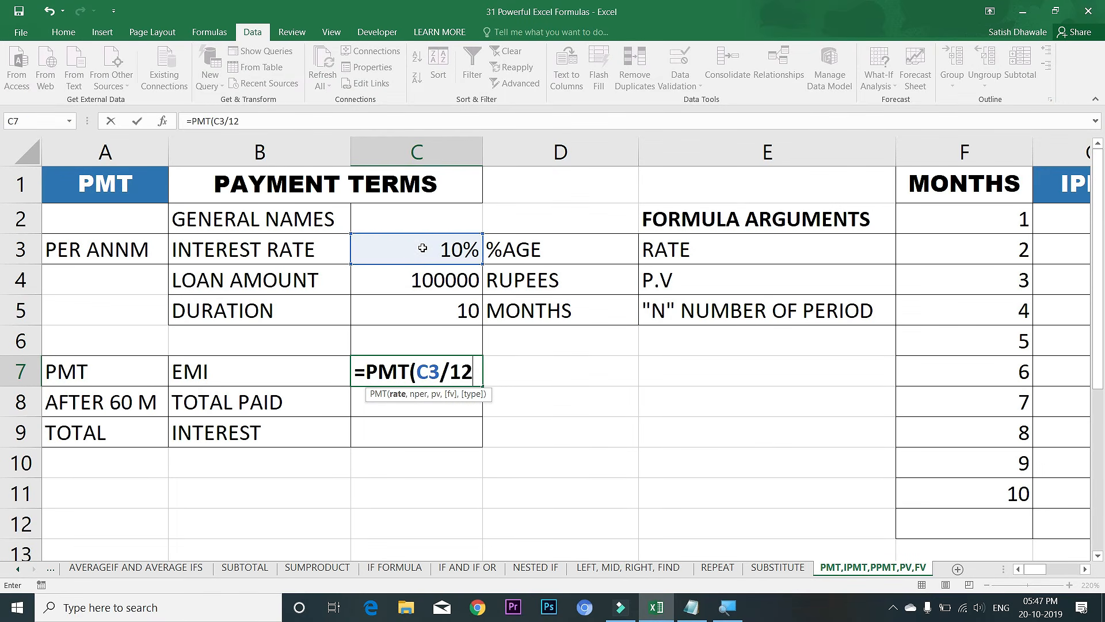
{"action": "type", "text": ","}
{"action": "left_click", "coordinate": [441, 309]}
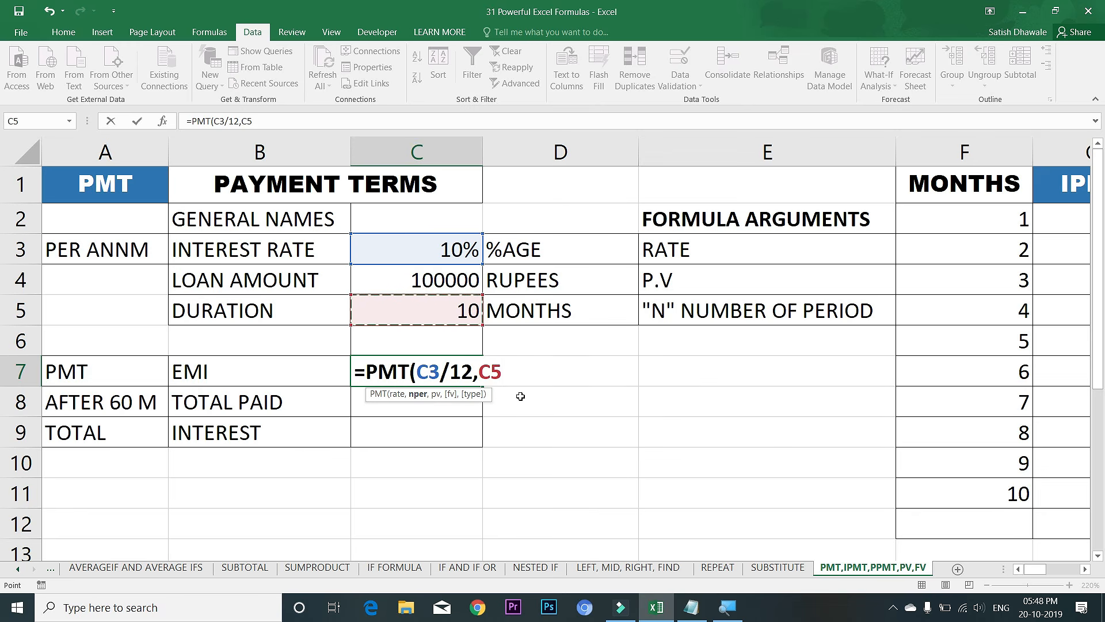
- Add the loan amount C4 as the present value and complete the EMI formula as =PMT(C3/12,C5,C4)
{"action": "type", "text": ","}
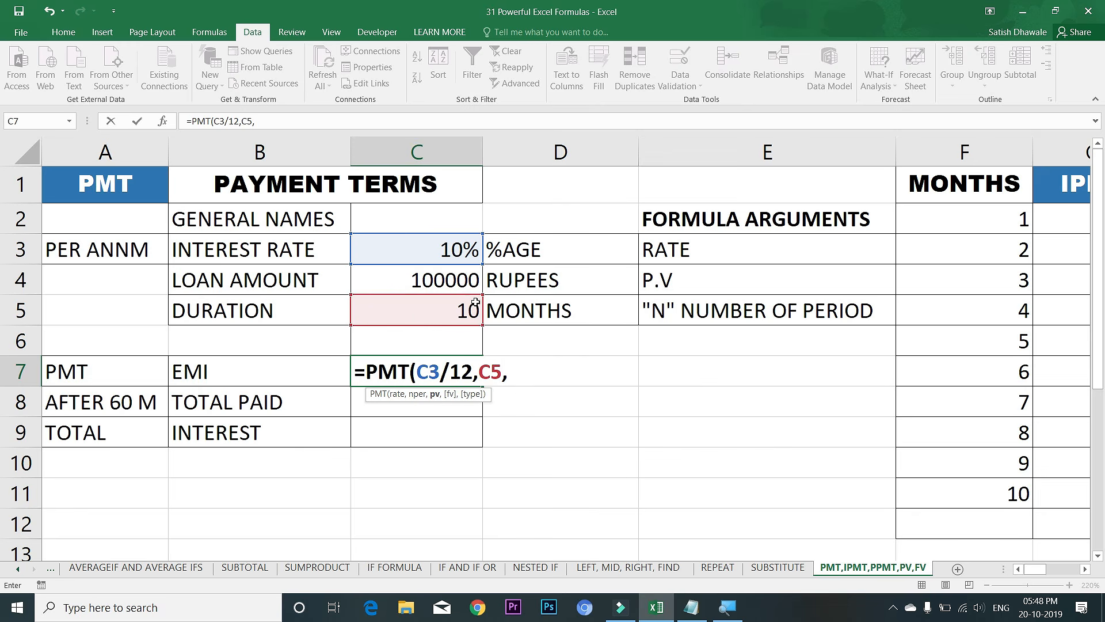
{"action": "left_click", "coordinate": [445, 280]}
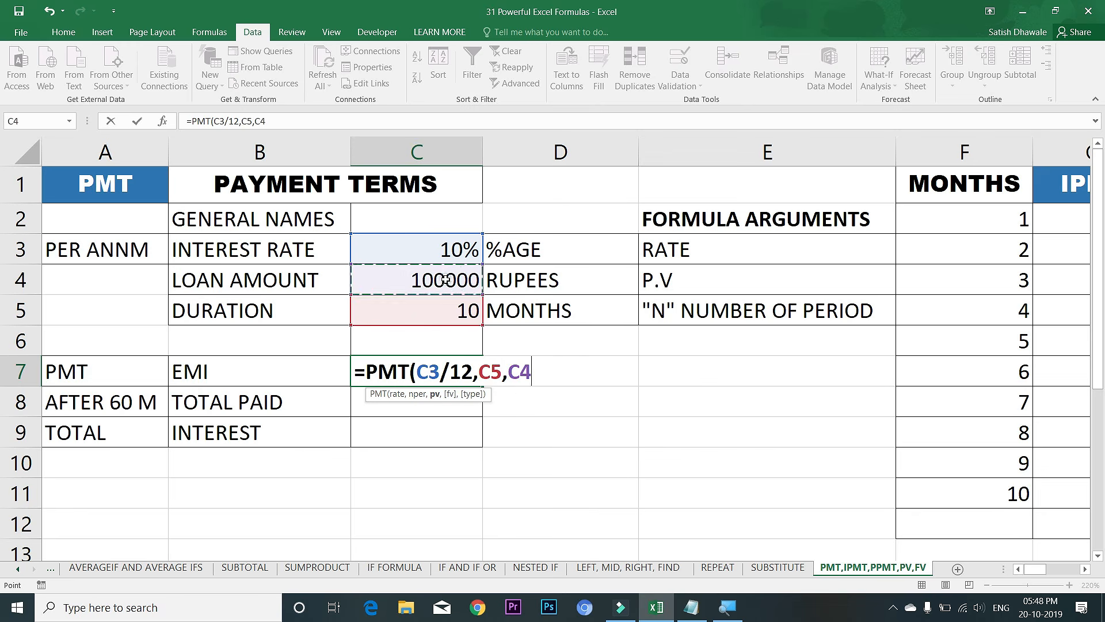
{"action": "left_click", "coordinate": [508, 372]}
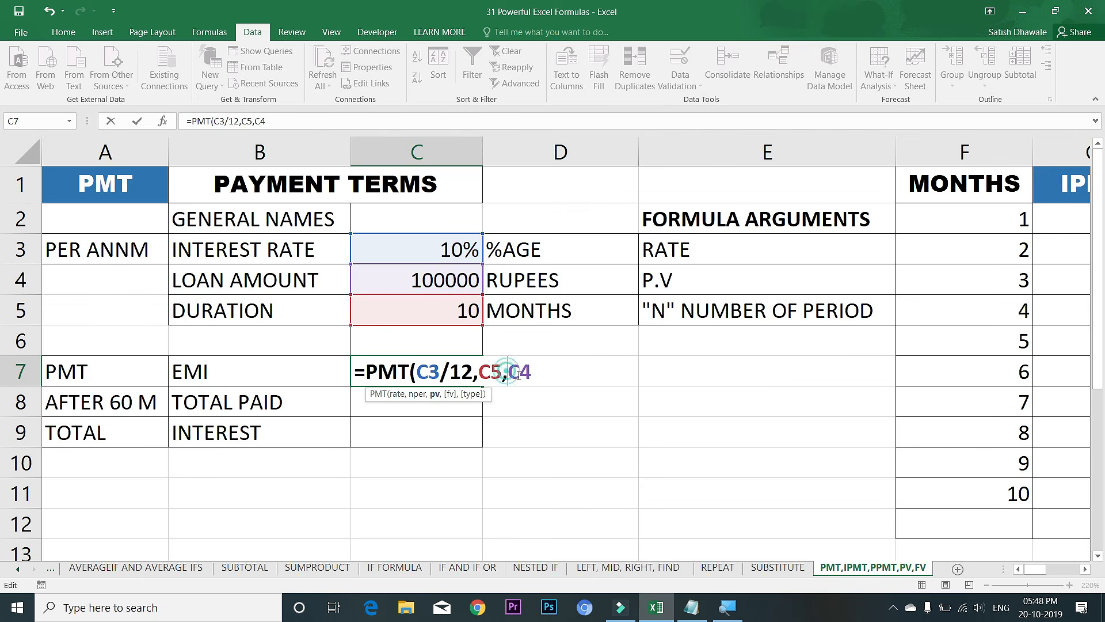
{"action": "type", "text": "-"}
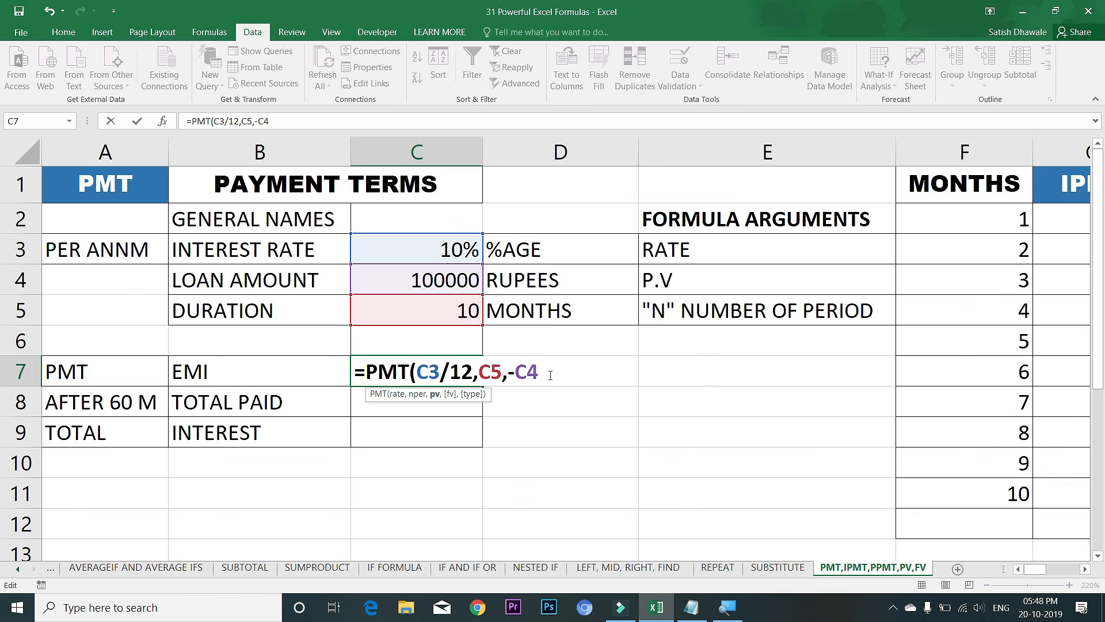
{"action": "key", "text": "BackSpace"}
{"action": "type", "text": ")"}
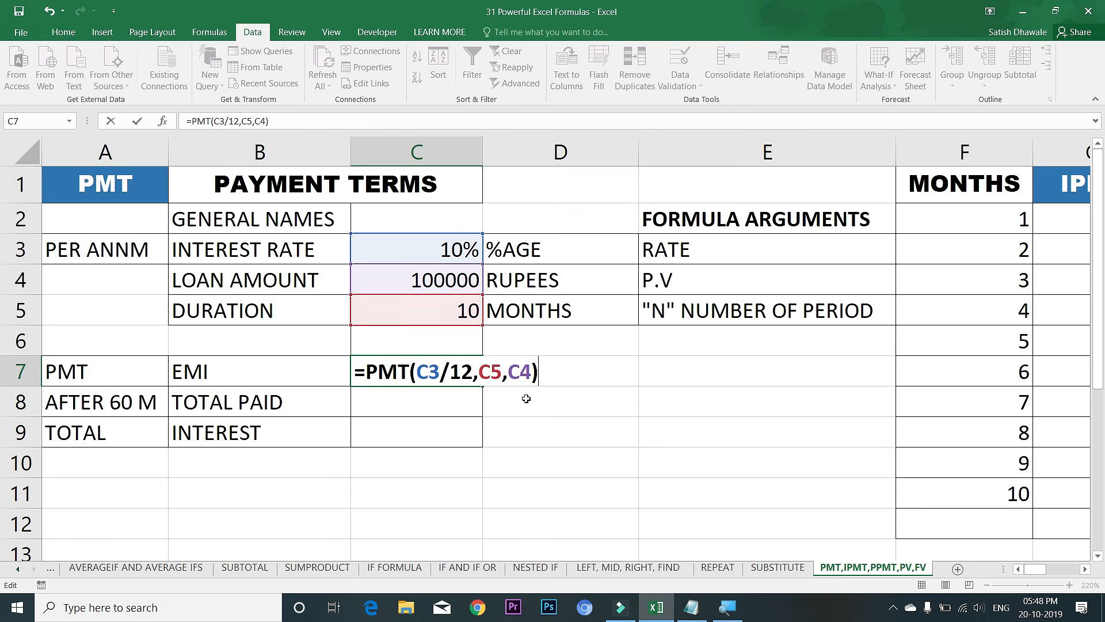
{"action": "key", "text": "Return"}
- Make the present value negative in the EMI formula in C7 so it reads =PMT(C3/12,C5,-C4)
{"action": "left_click", "coordinate": [452, 371]}
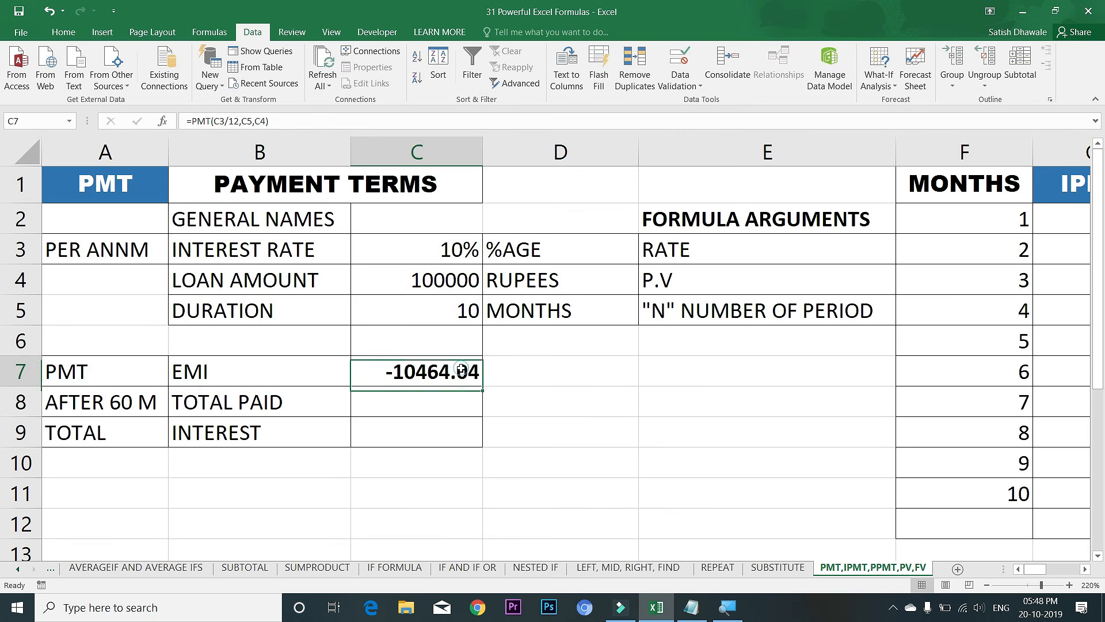
{"action": "double_click", "coordinate": [452, 370]}
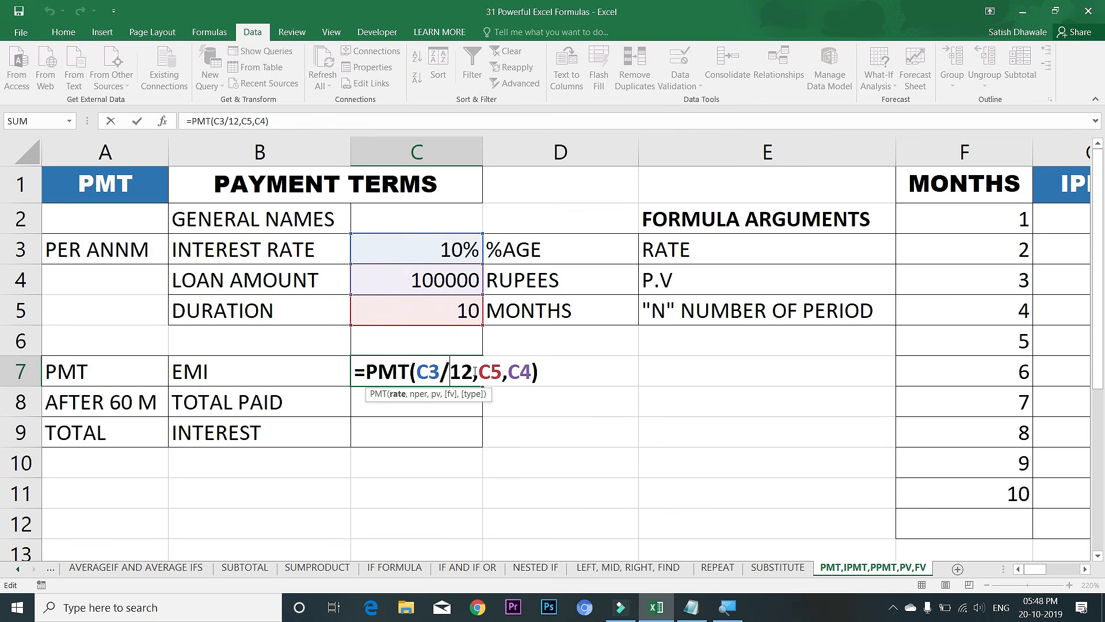
{"action": "left_click", "coordinate": [506, 374]}
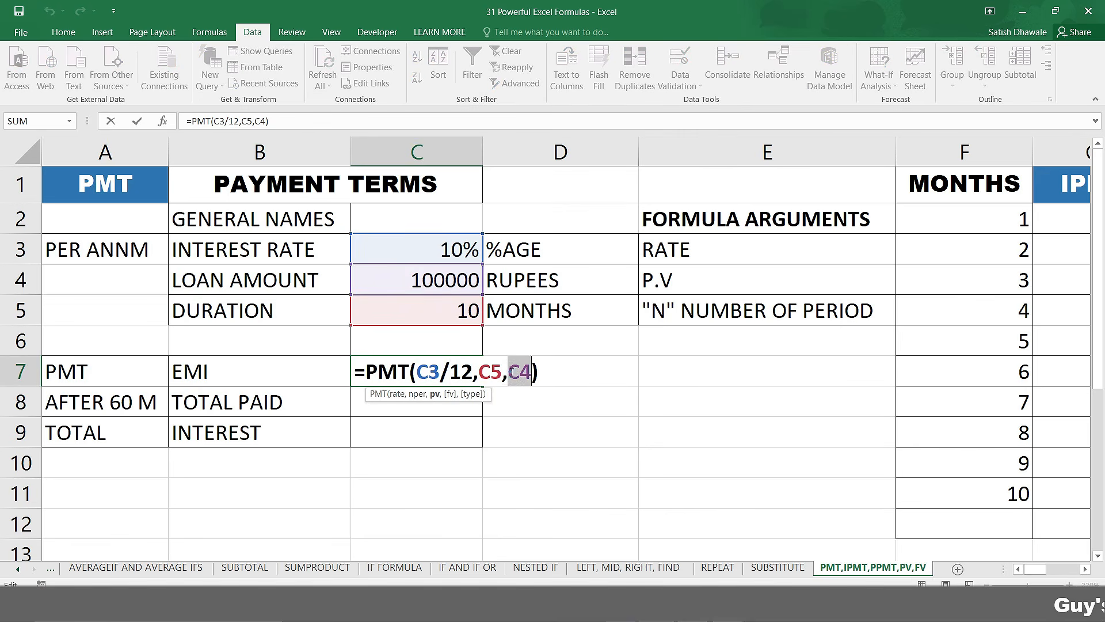
{"action": "type", "text": "-"}
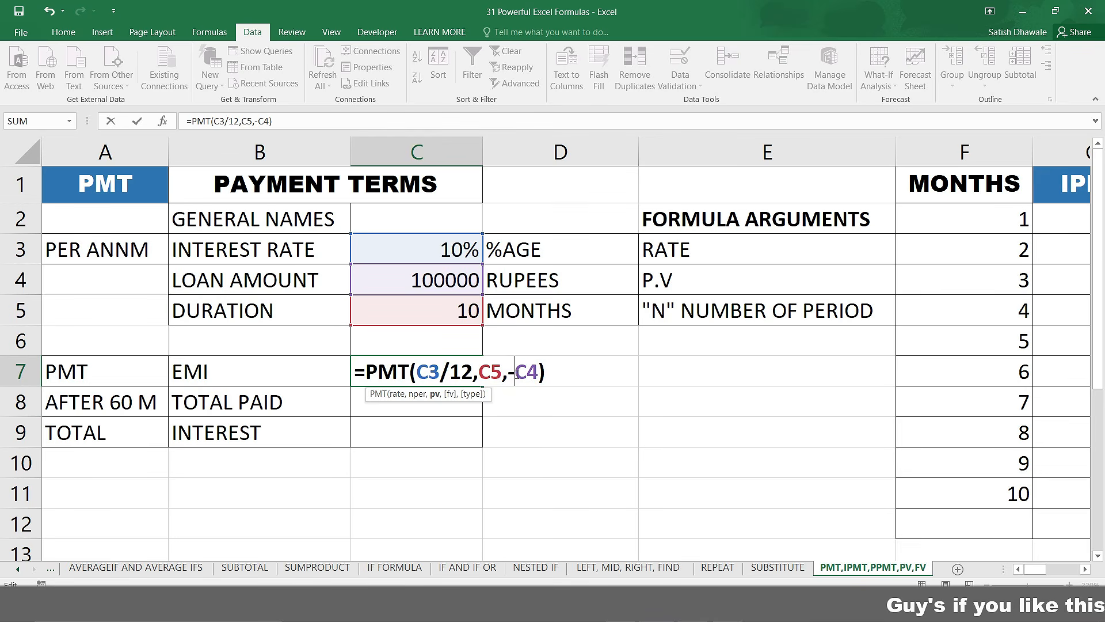
{"action": "key", "text": "Return"}
{"action": "left_click", "coordinate": [476, 371]}
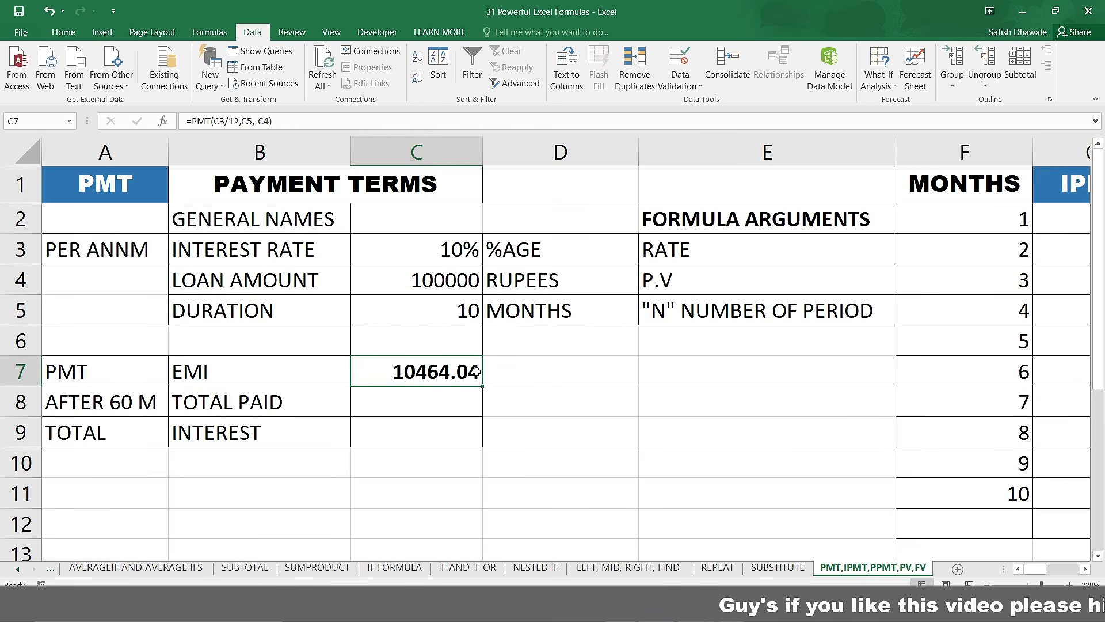
- Calculate the total paid in C8 with =C7*C5 and compare it with the loan amount in C4
{"action": "left_click", "coordinate": [444, 394]}
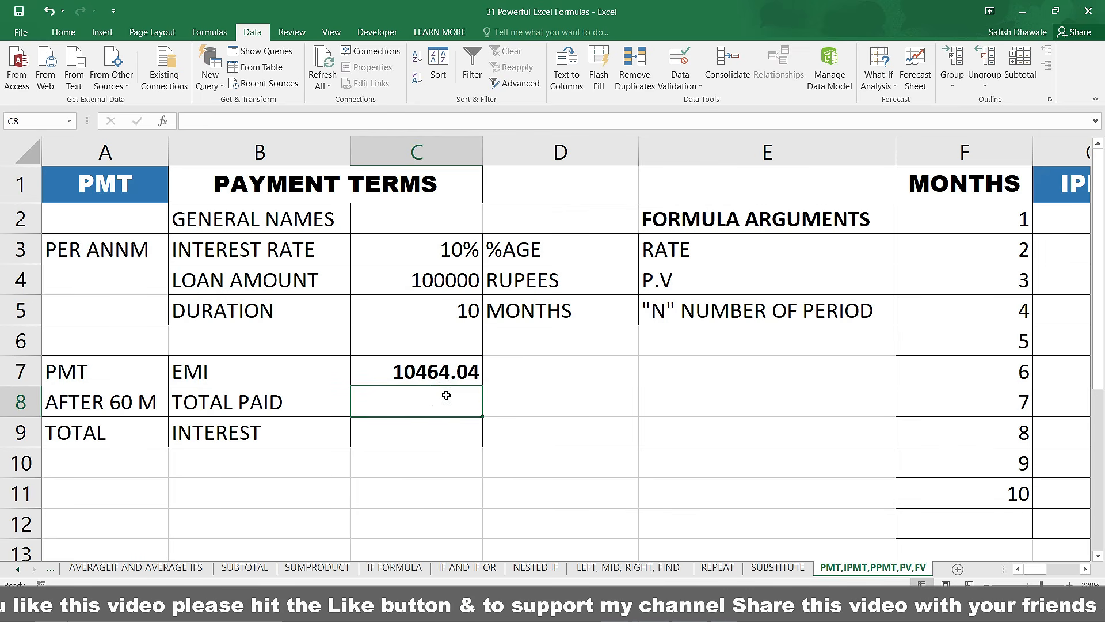
{"action": "type", "text": "="}
{"action": "left_click", "coordinate": [432, 372]}
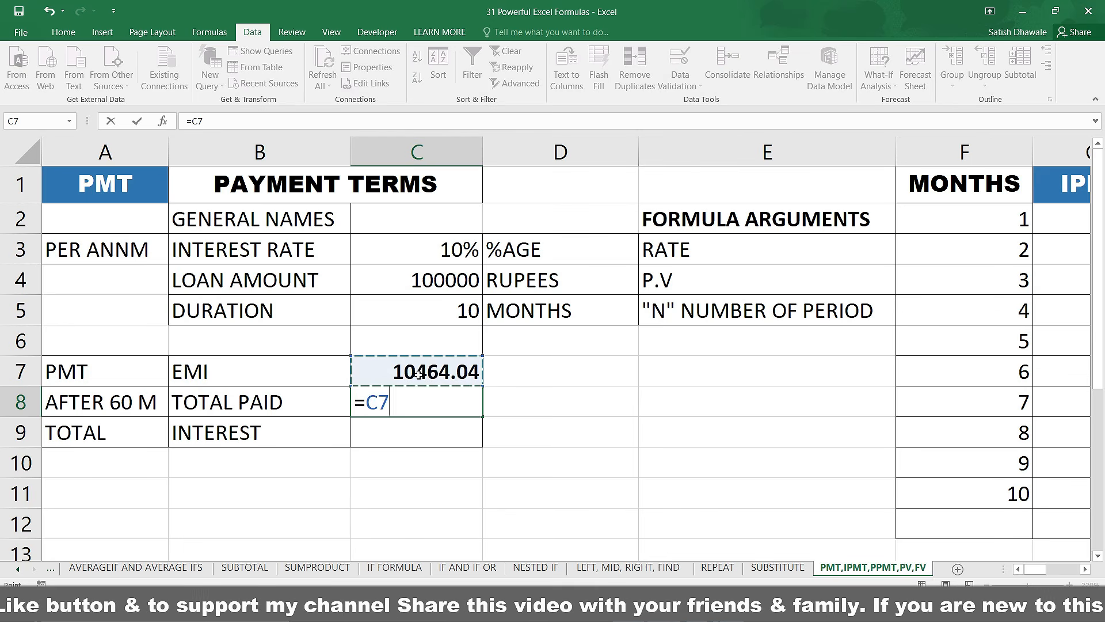
{"action": "type", "text": "*"}
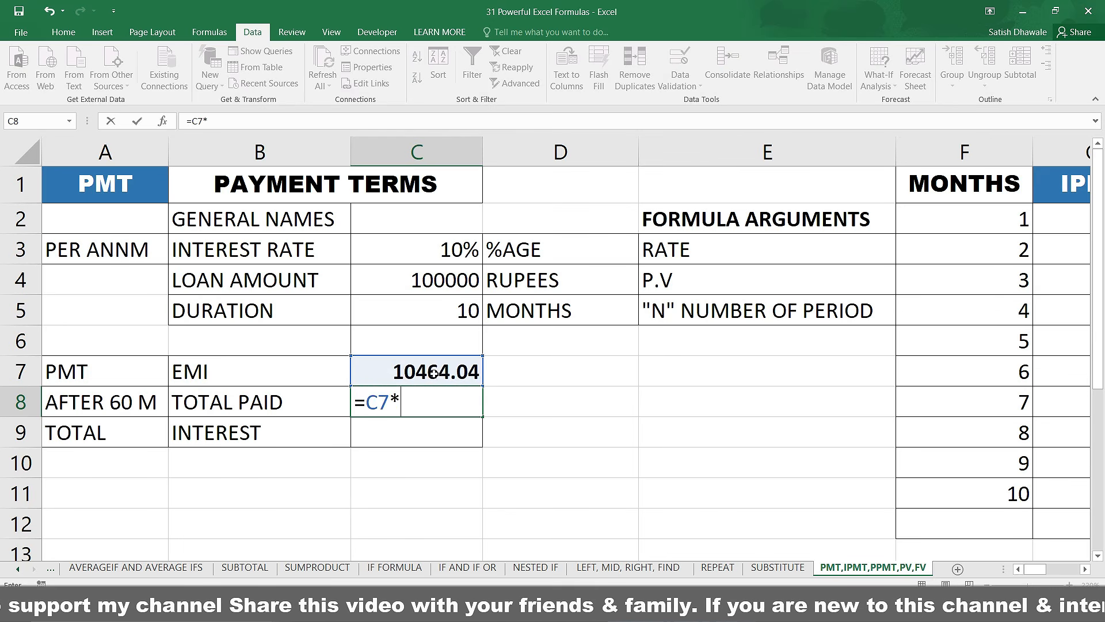
{"action": "left_click", "coordinate": [436, 319]}
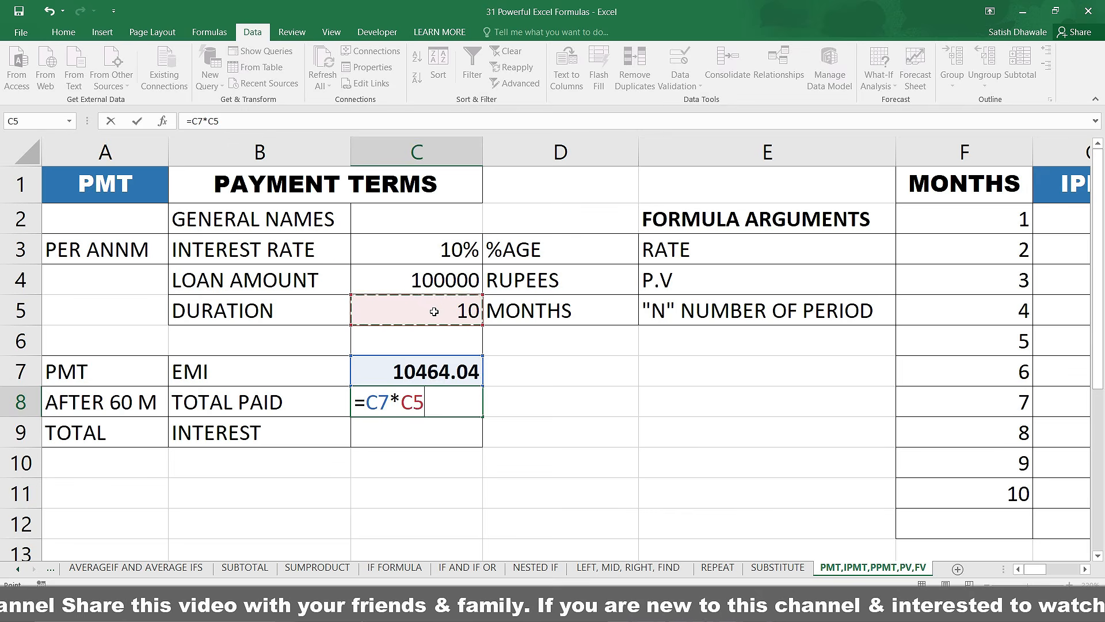
{"action": "key", "text": "Return"}
{"action": "left_click", "coordinate": [435, 410]}
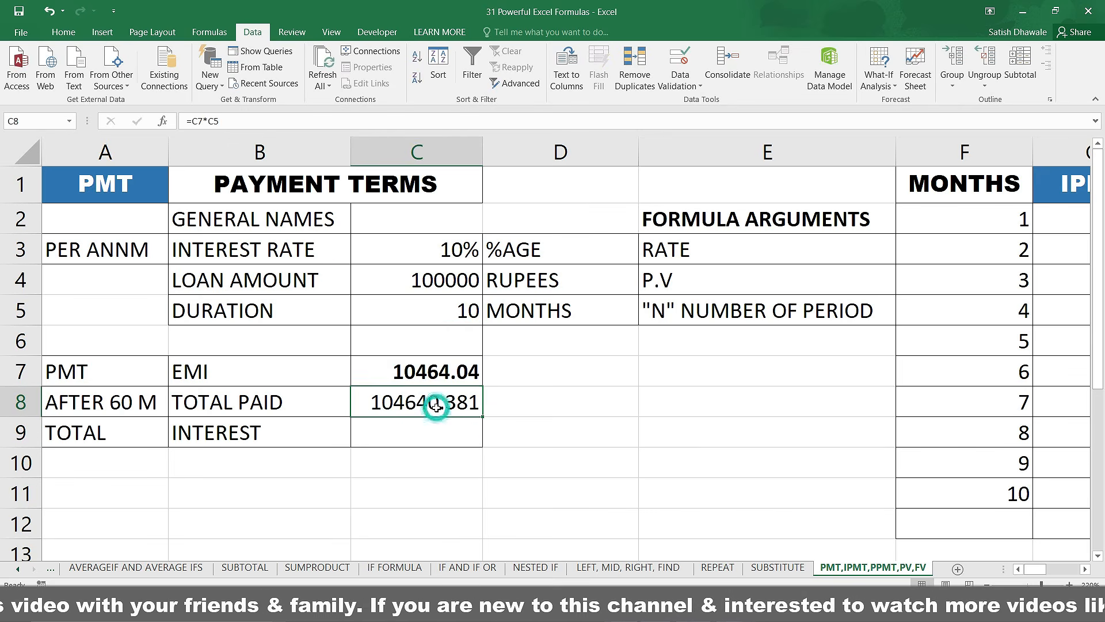
{"action": "left_click", "coordinate": [462, 284]}
{"action": "left_click", "coordinate": [424, 406]}
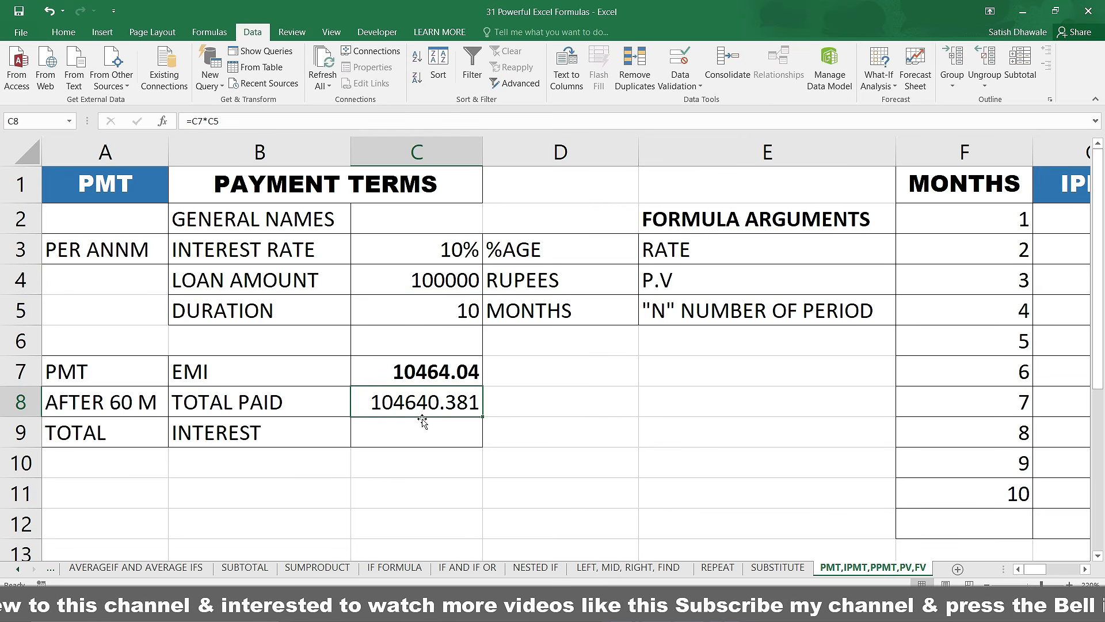
- Calculate the total interest in C9 by subtracting the loan amount from the total paid with =C8-C4
{"action": "left_click", "coordinate": [422, 424]}
{"action": "left_click", "coordinate": [431, 403]}
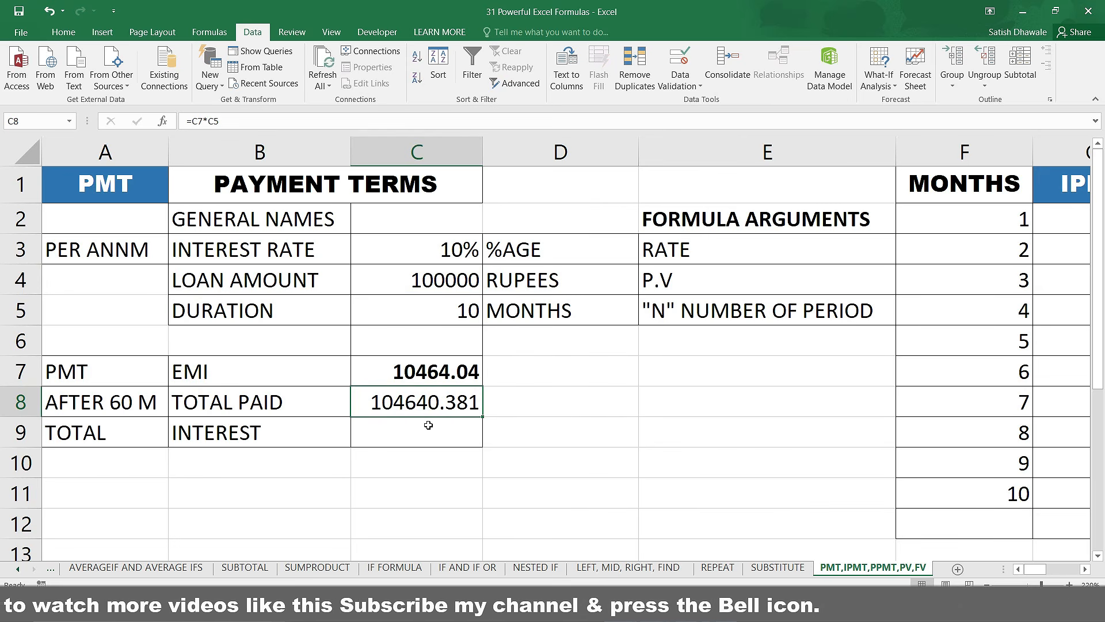
{"action": "left_click", "coordinate": [428, 425]}
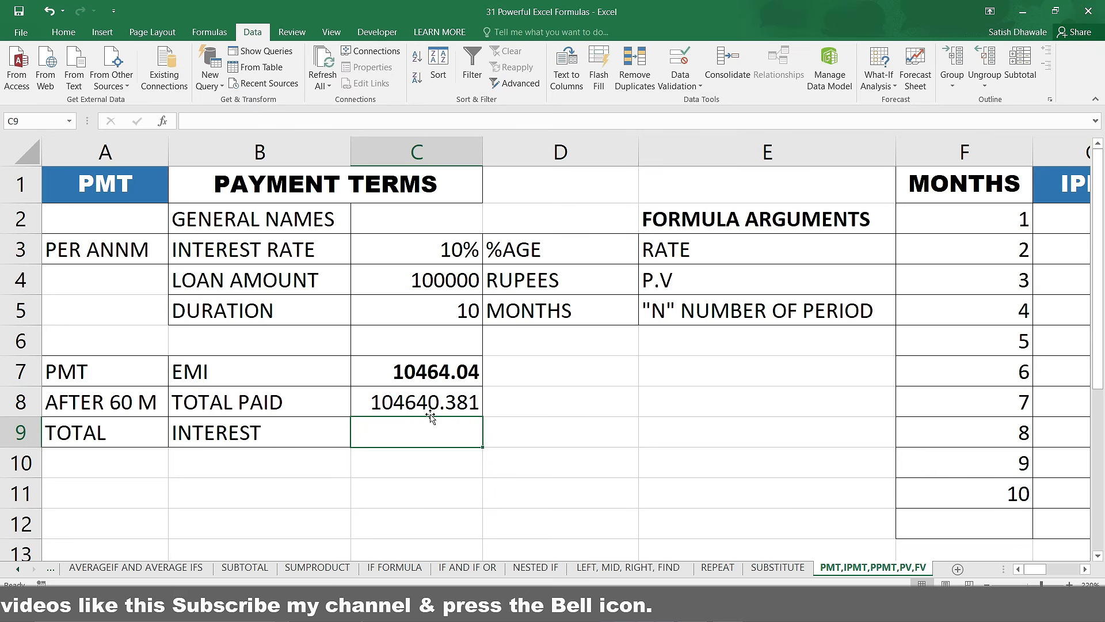
{"action": "type", "text": "="}
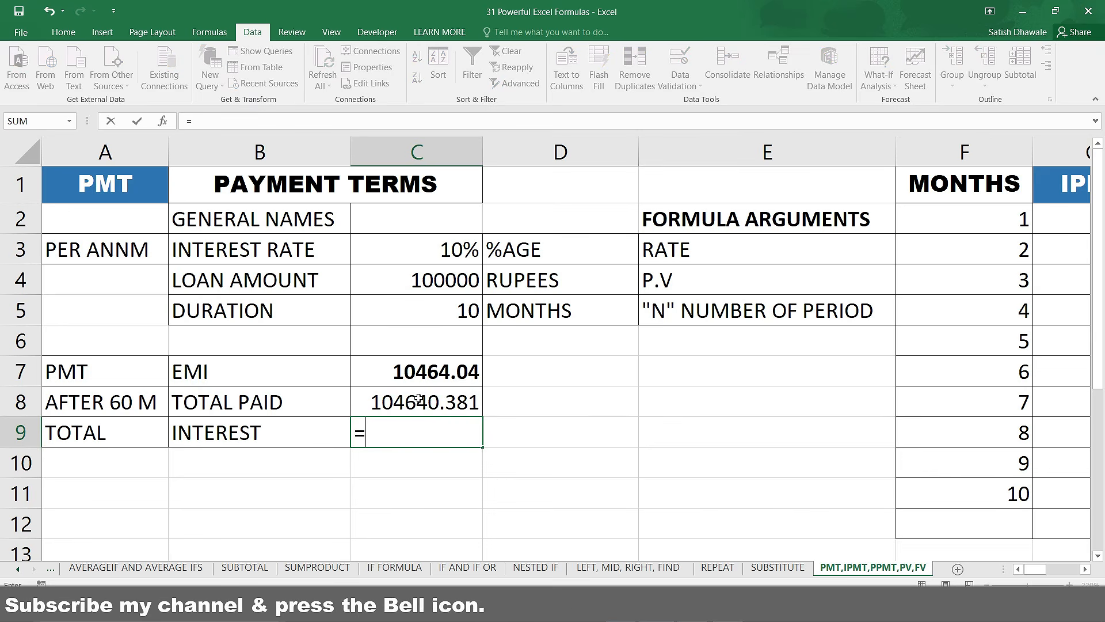
{"action": "left_click", "coordinate": [423, 400]}
{"action": "type", "text": "-"}
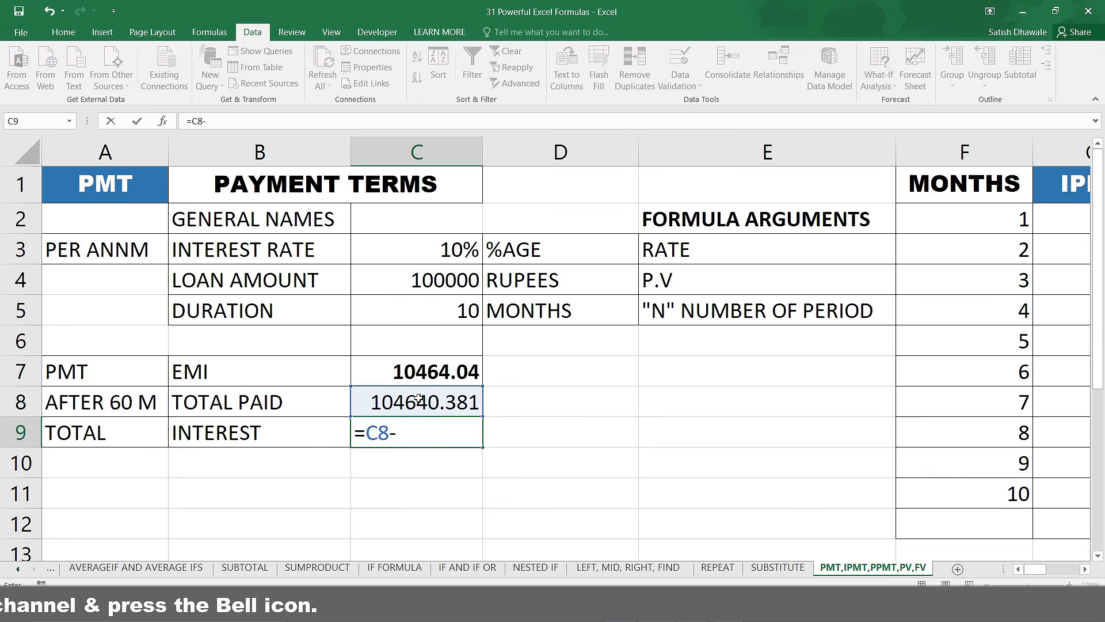
{"action": "left_click", "coordinate": [433, 281]}
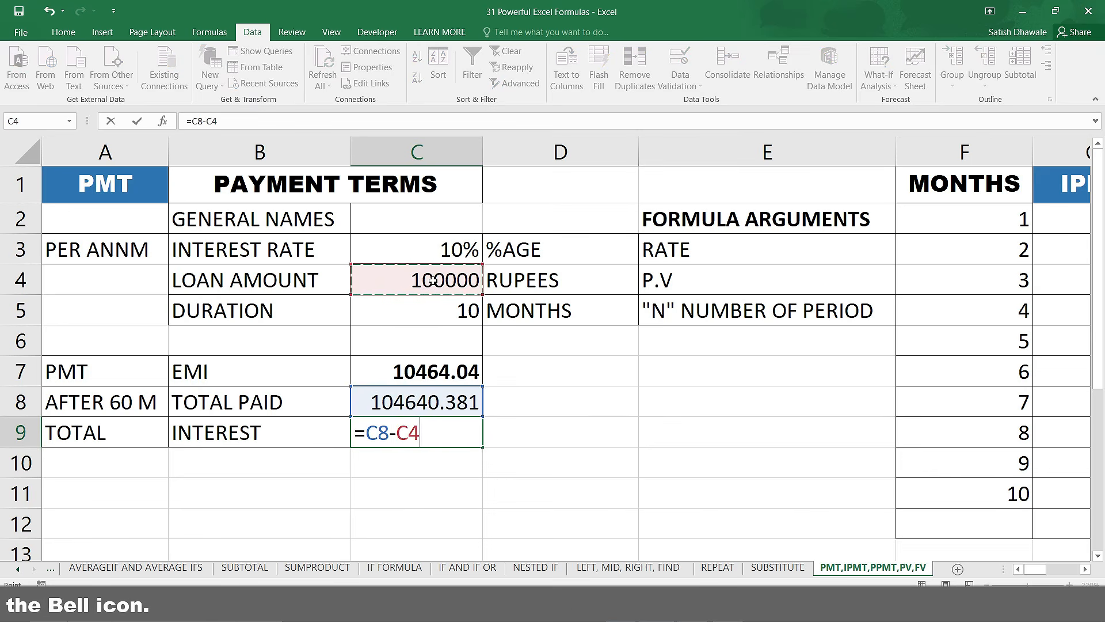
{"action": "key", "text": "Return"}
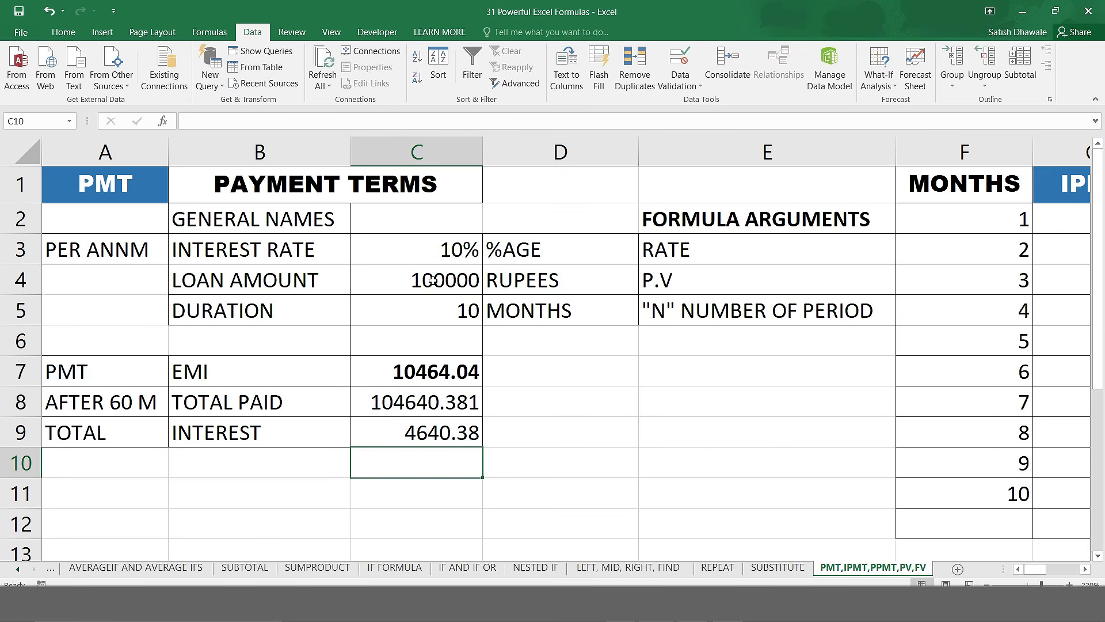
{"action": "left_click", "coordinate": [460, 435]}
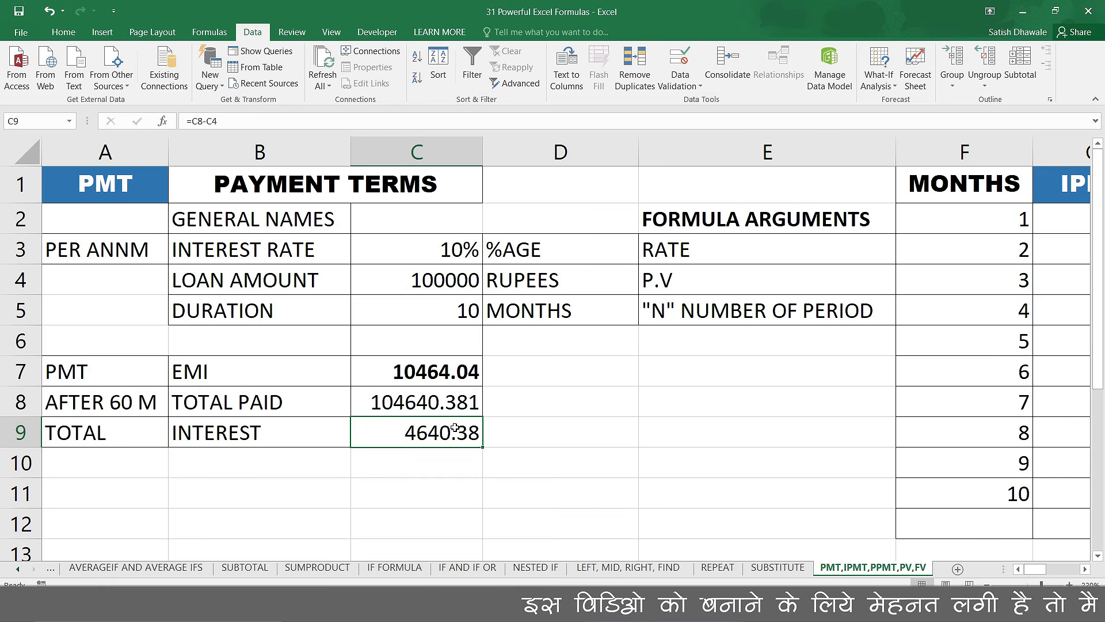
{"action": "double_click", "coordinate": [454, 377]}
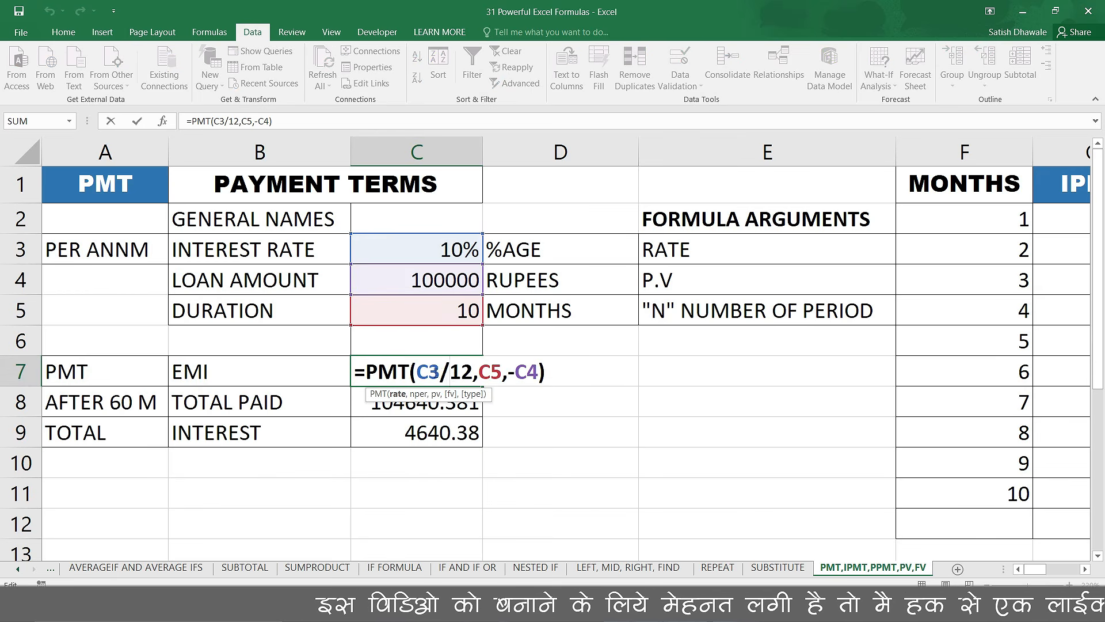
{"action": "left_click_drag", "start_coordinate": [422, 371], "coordinate": [465, 371]}
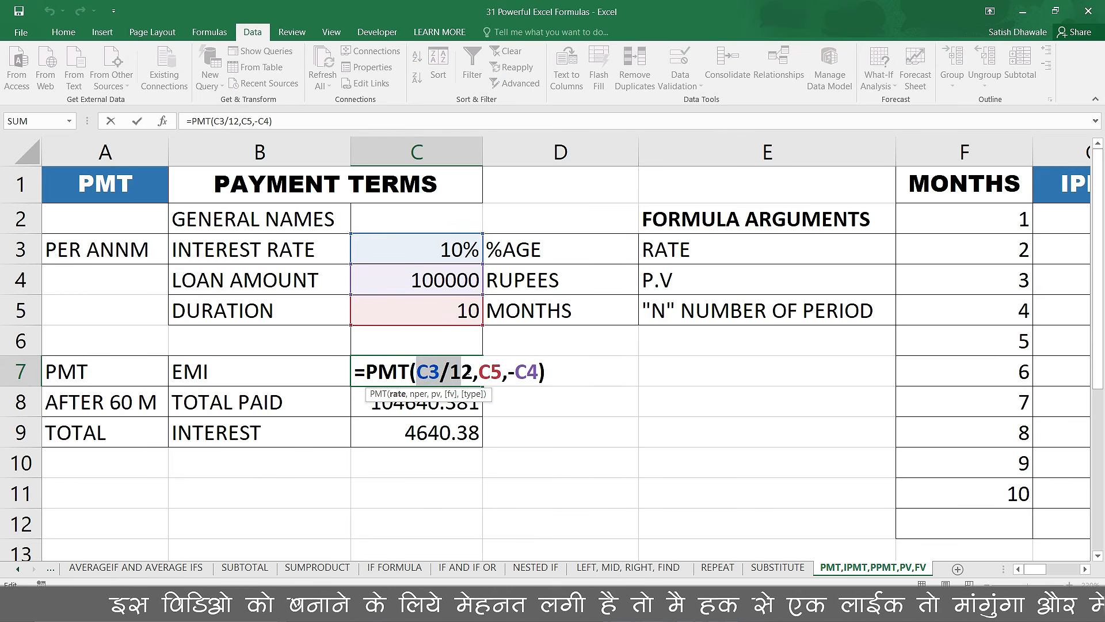
{"action": "key", "text": "Escape"}
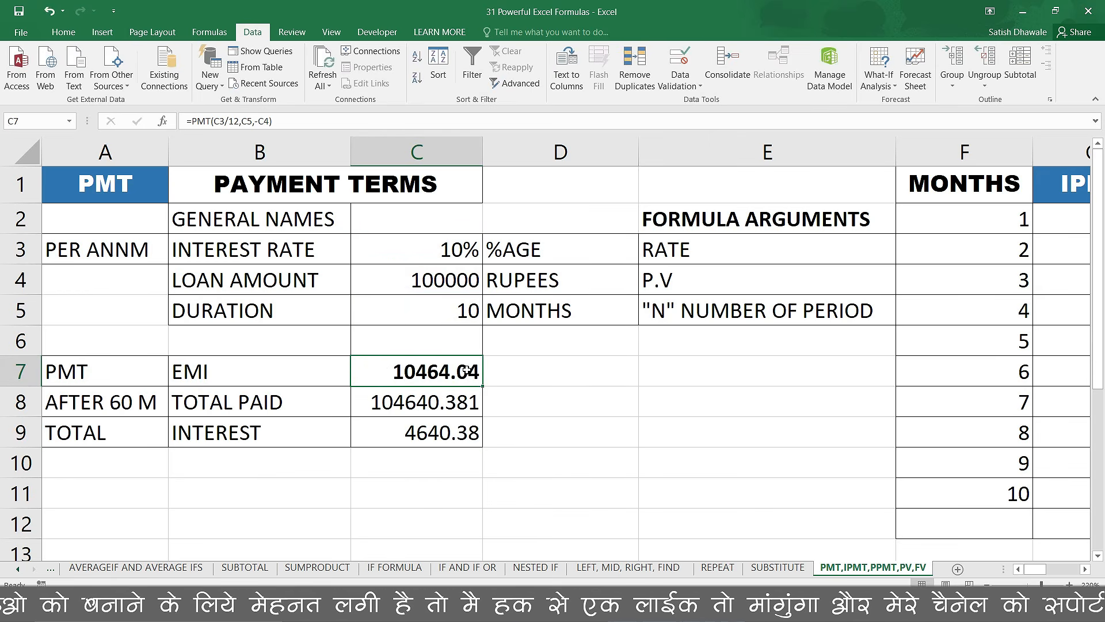
- Skip the future value and set the payment type to 1 in C7 so it reads =PMT(C3/12,C5,-C4,,1), then check the interest in C9
{"action": "double_click", "coordinate": [466, 371]}
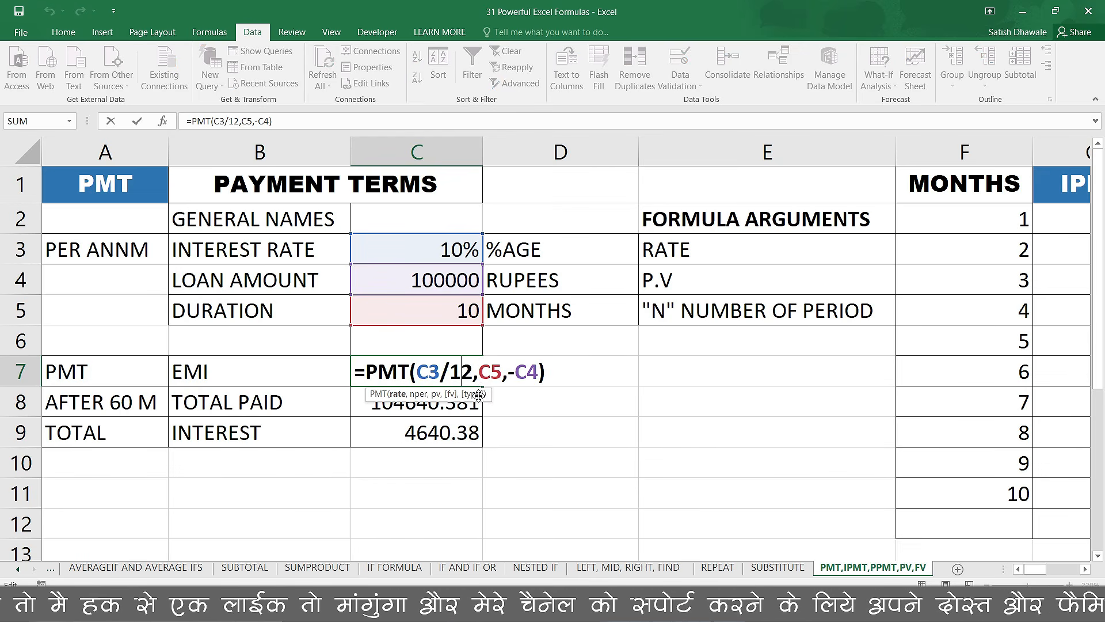
{"action": "left_click", "coordinate": [537, 374]}
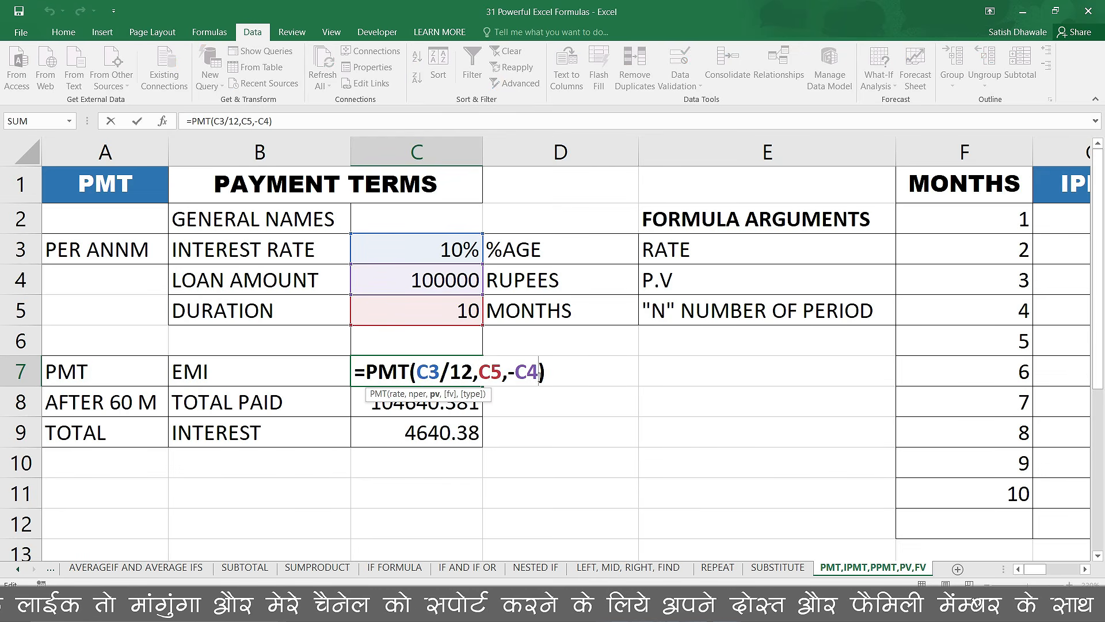
{"action": "type", "text": ","}
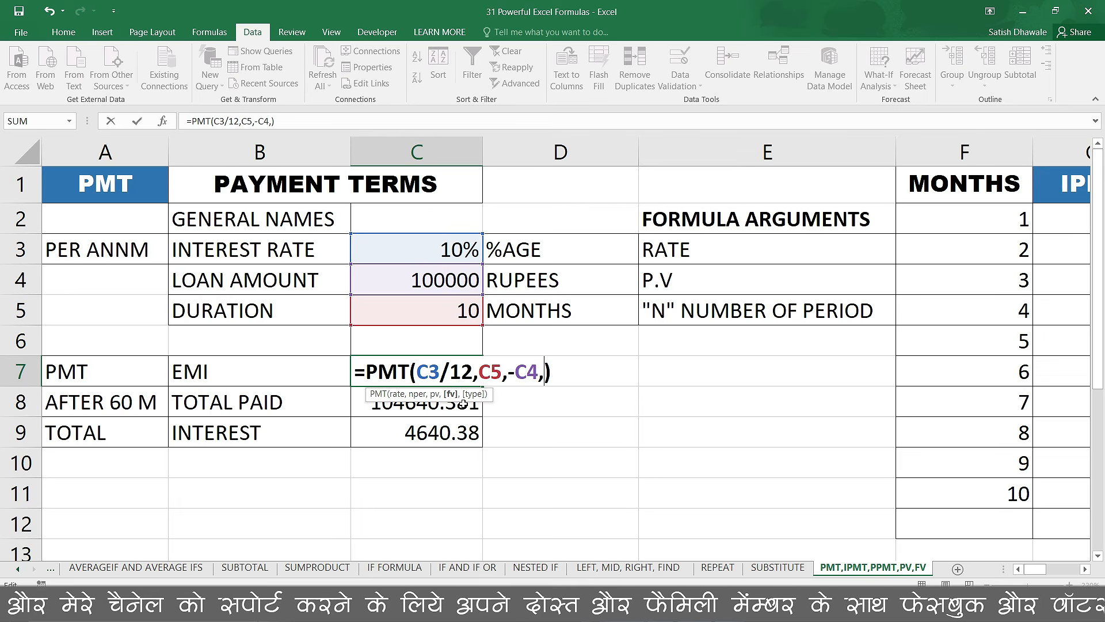
{"action": "type", "text": ",1"}
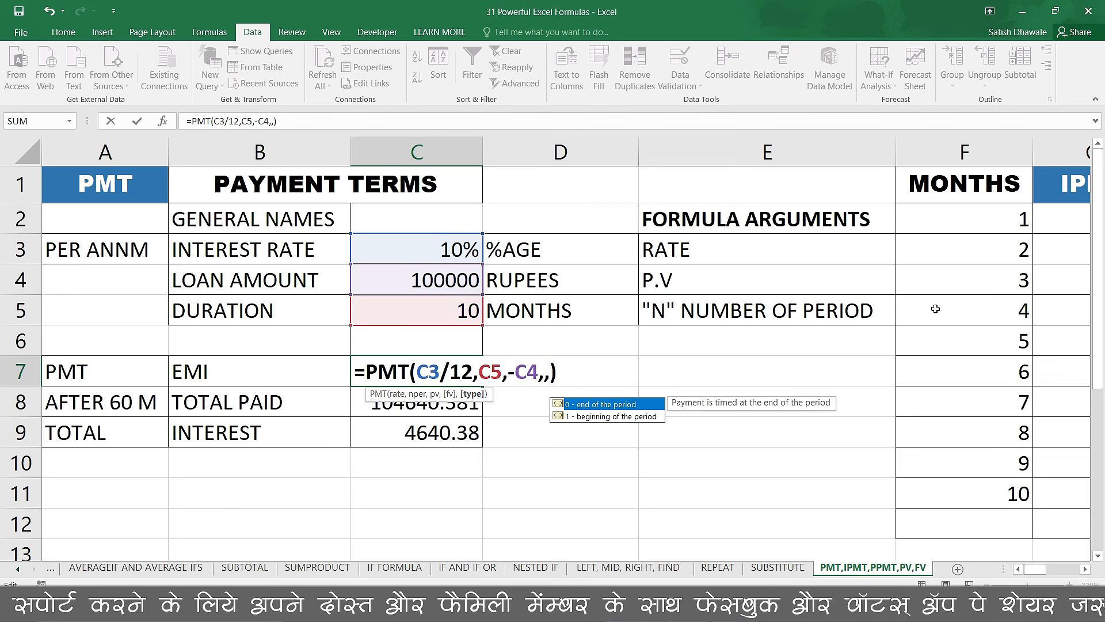
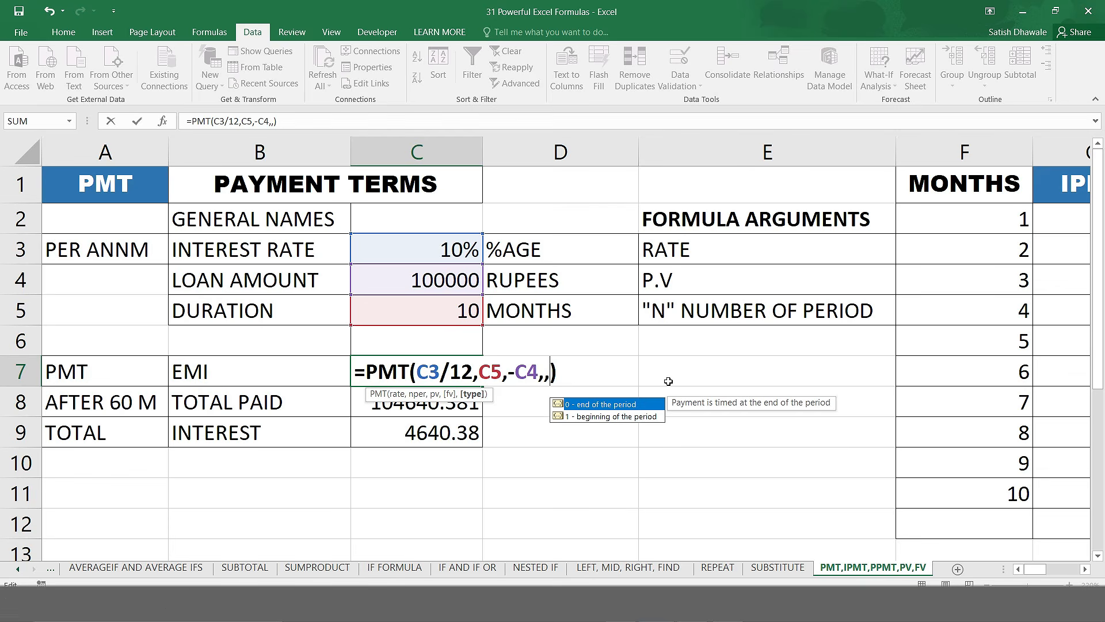
{"action": "type", "text": "1"}
{"action": "key", "text": "ctrl+Return"}
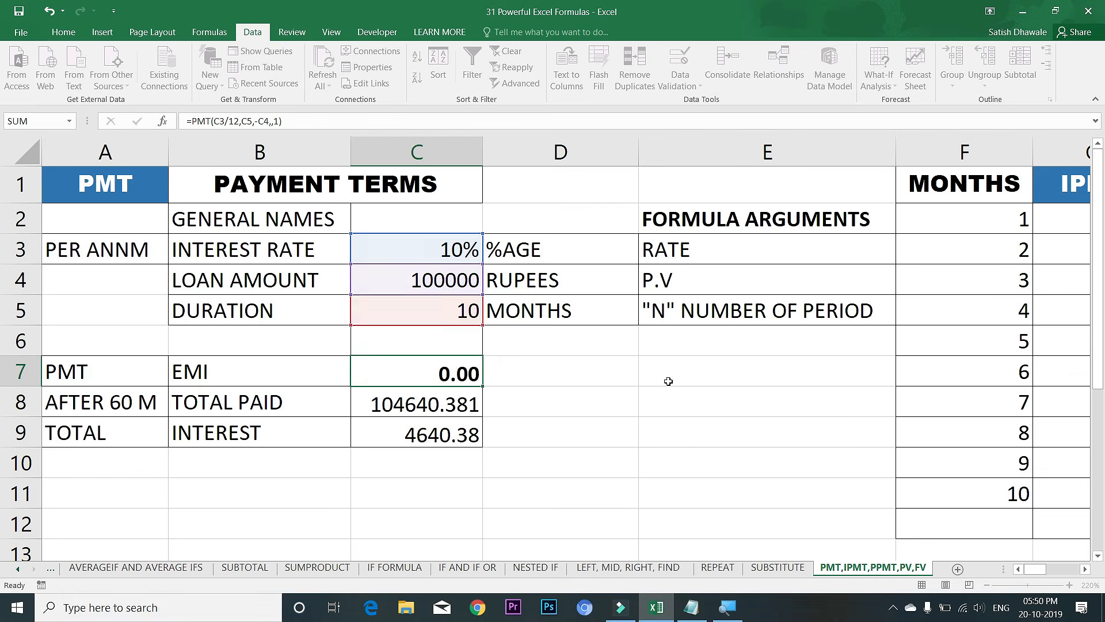
{"action": "key", "text": "Return"}
{"action": "left_click", "coordinate": [436, 430]}
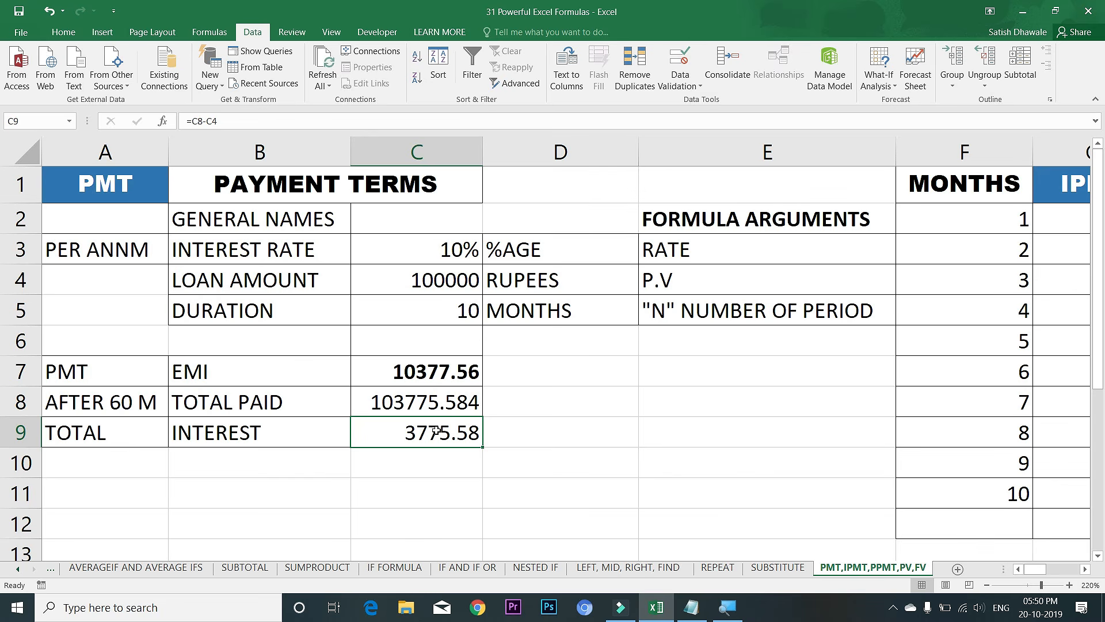
- Remove the optional future value and type arguments from the EMI formula in C7 so it reads =PMT(C3/12,C5,-C4)
{"action": "left_click", "coordinate": [454, 401]}
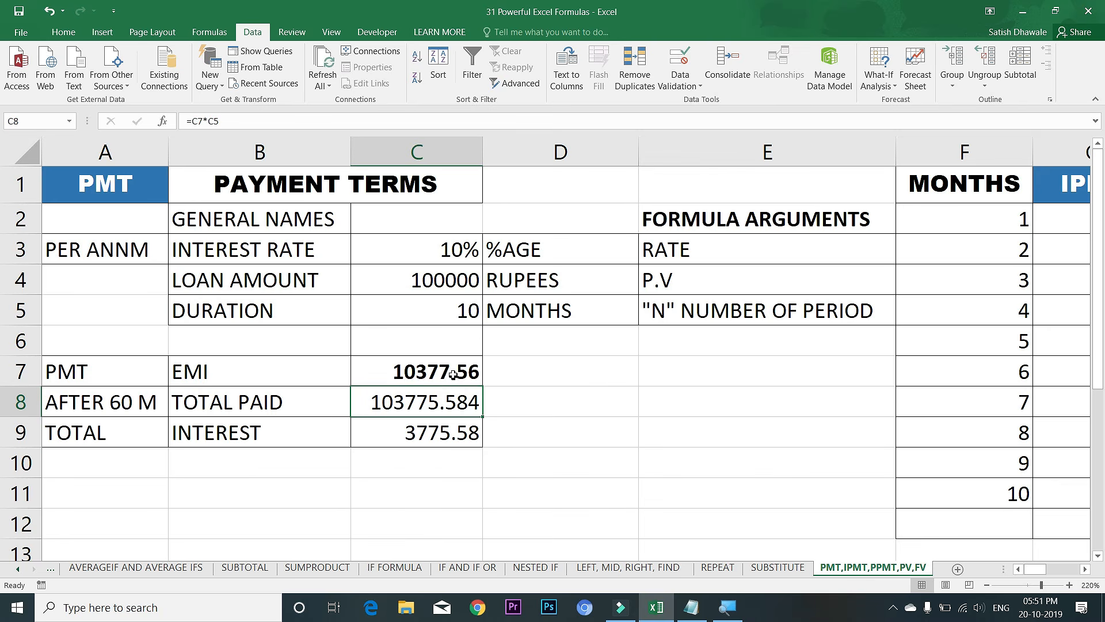
{"action": "double_click", "coordinate": [454, 373]}
{"action": "left_click", "coordinate": [562, 375]}
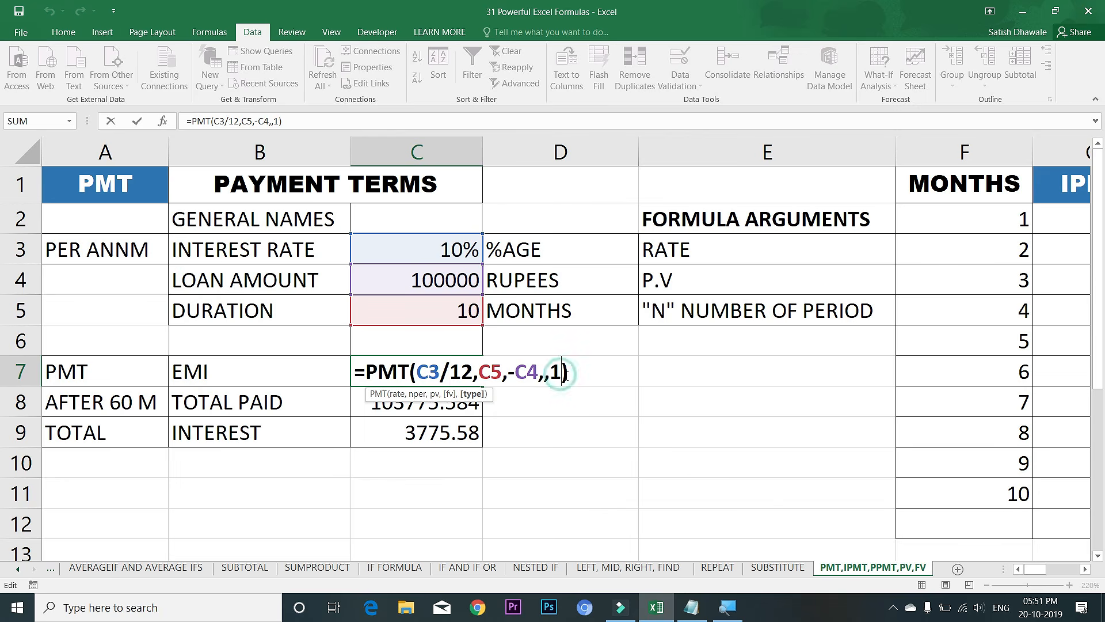
{"action": "key", "text": "BackSpace"}
{"action": "key", "text": "BackSpace"}
{"action": "key", "text": "BackSpace"}
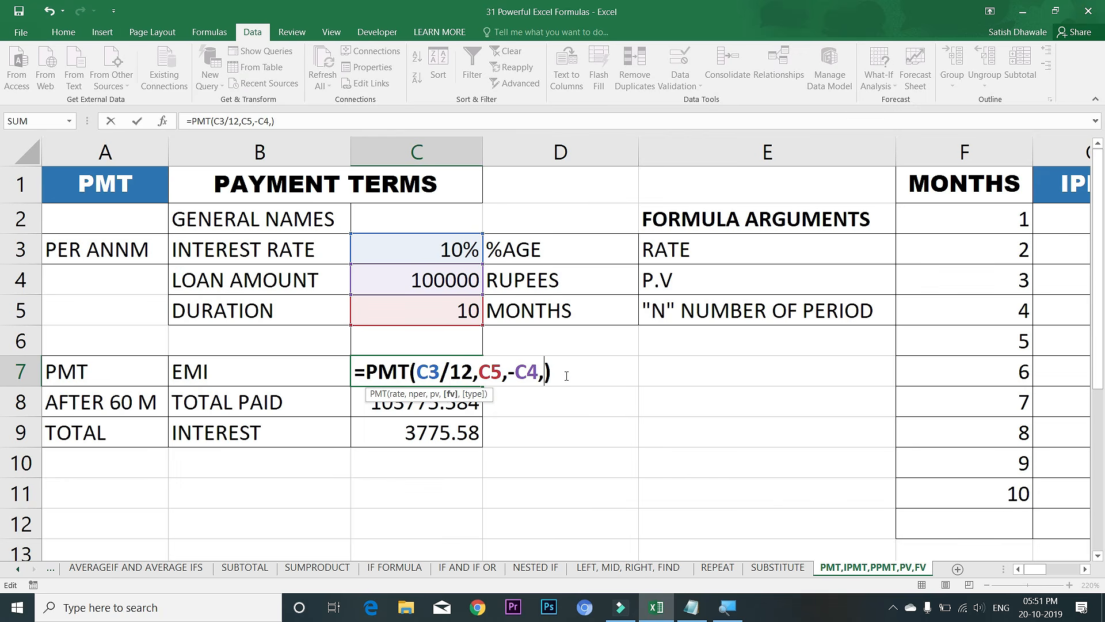
{"action": "key", "text": "Return"}
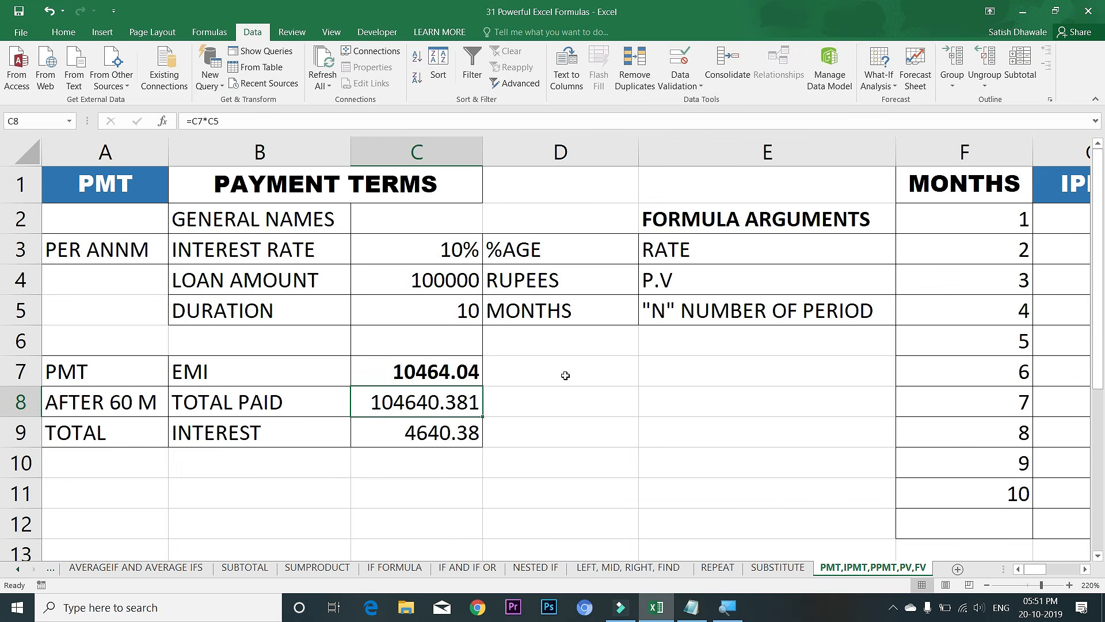
- Review the EMI in C7, the total paid in C8 and the total interest in C9
{"action": "left_click", "coordinate": [419, 429]}
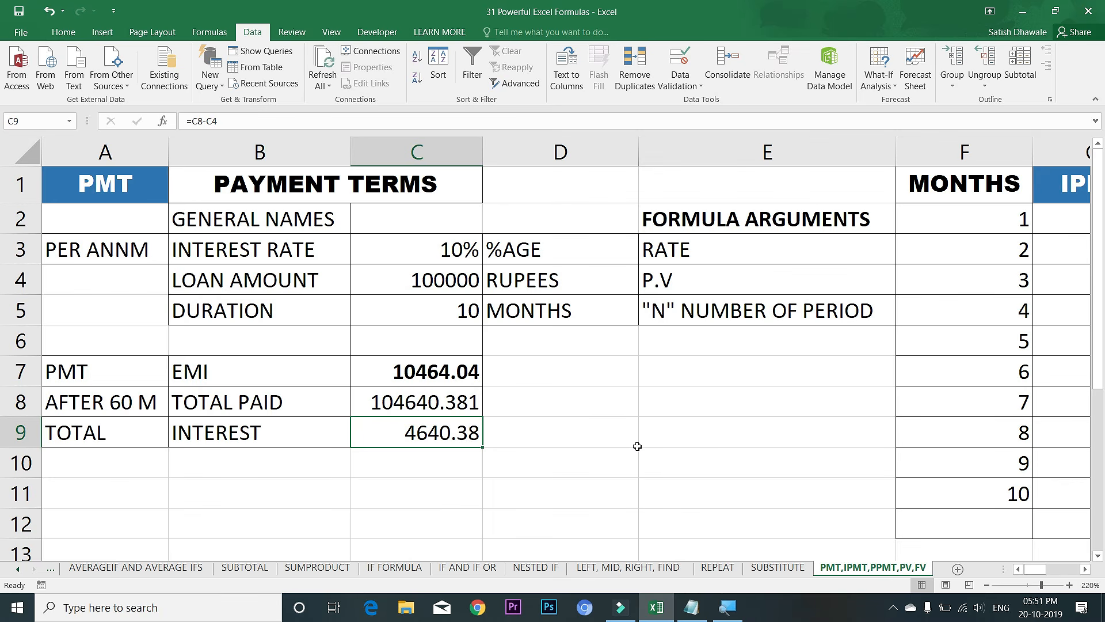
{"action": "left_click", "coordinate": [407, 373]}
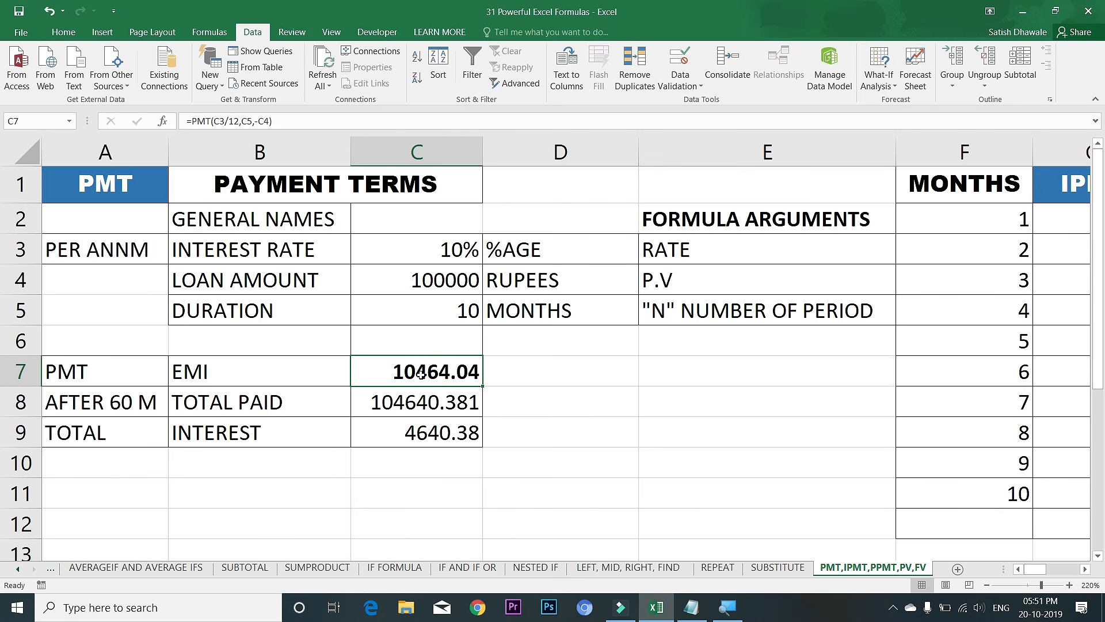
{"action": "left_click", "coordinate": [417, 436]}
{"action": "left_click", "coordinate": [408, 401]}
{"action": "left_click", "coordinate": [413, 439]}
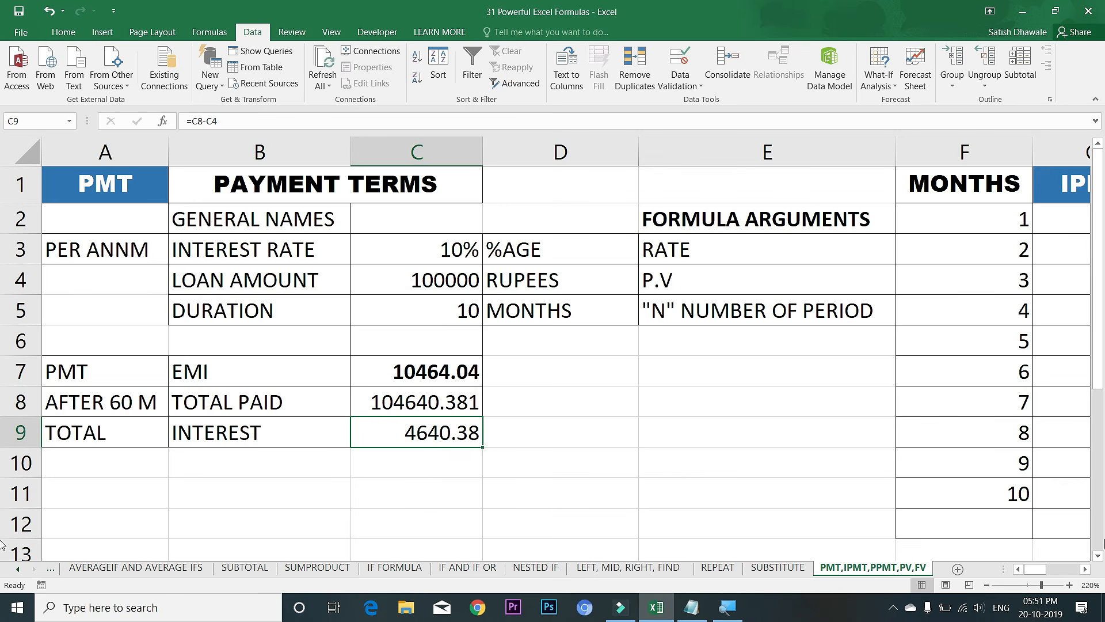
- Examine the months in F2:F11, the duration in C5, the IPMT and PPMT columns, and the loan amount and EMI they break down
{"action": "left_click", "coordinate": [1086, 569]}
{"action": "left_click", "coordinate": [1087, 570]}
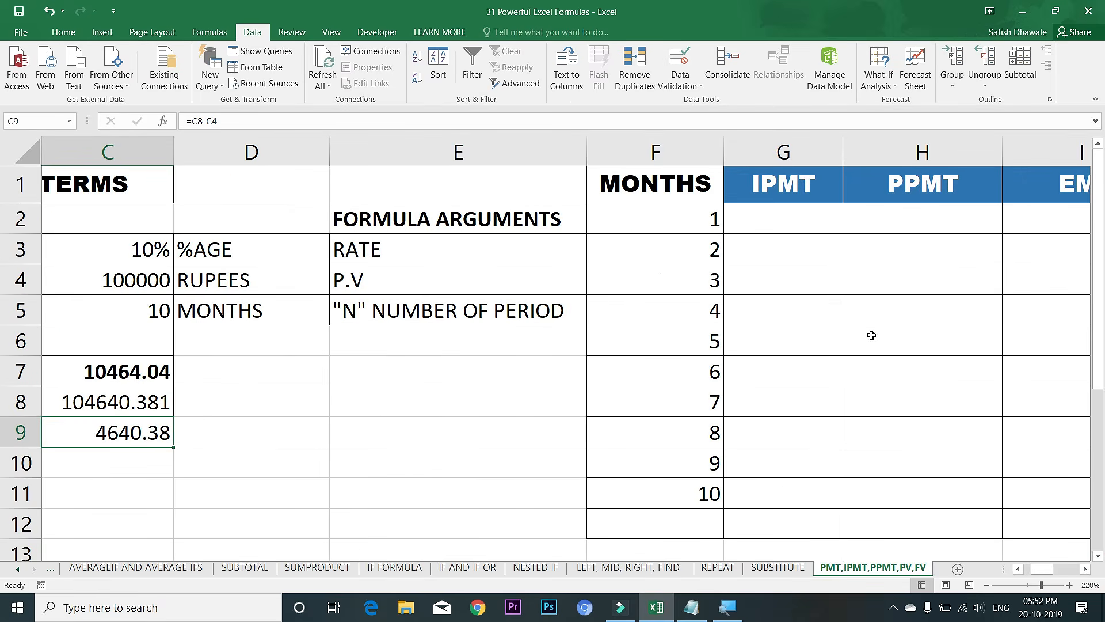
{"action": "left_click_drag", "start_coordinate": [676, 220], "coordinate": [693, 499]}
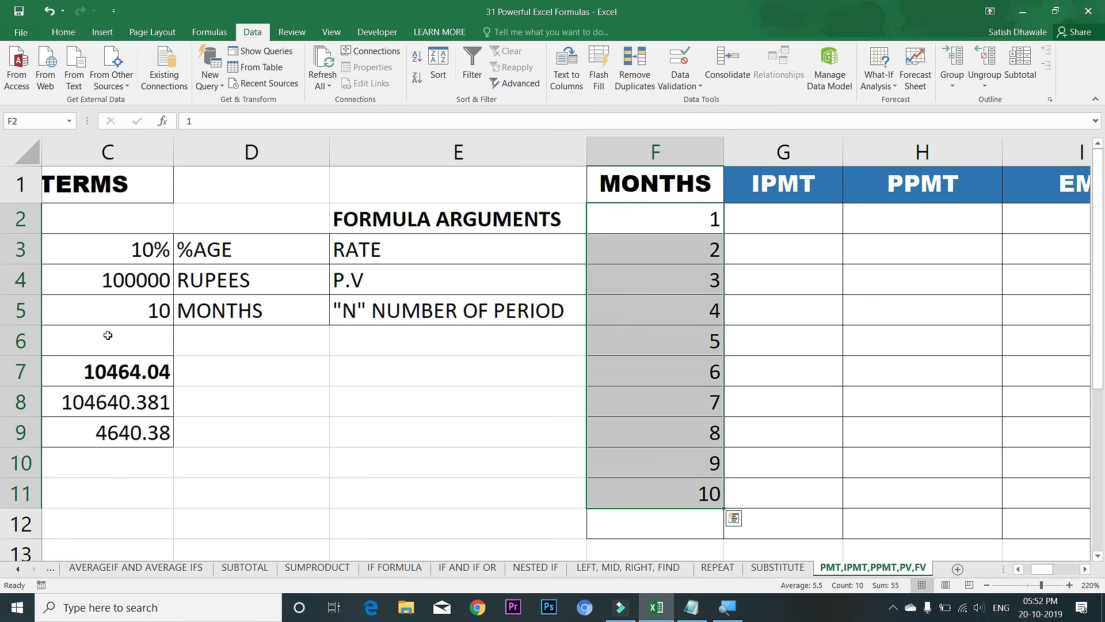
{"action": "left_click", "coordinate": [113, 313]}
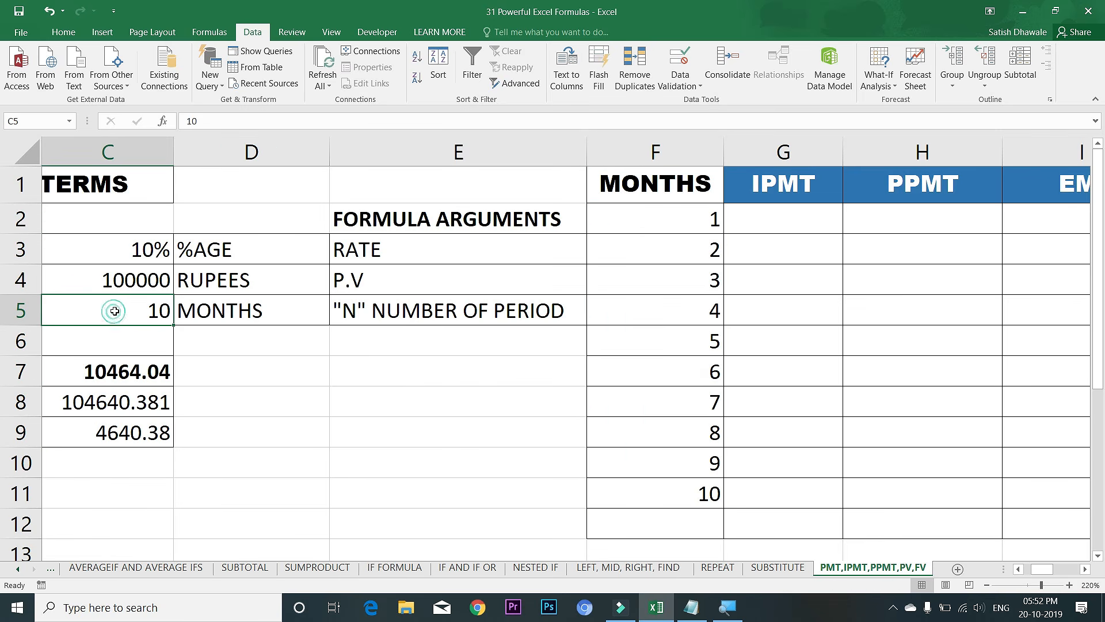
{"action": "left_click", "coordinate": [802, 216]}
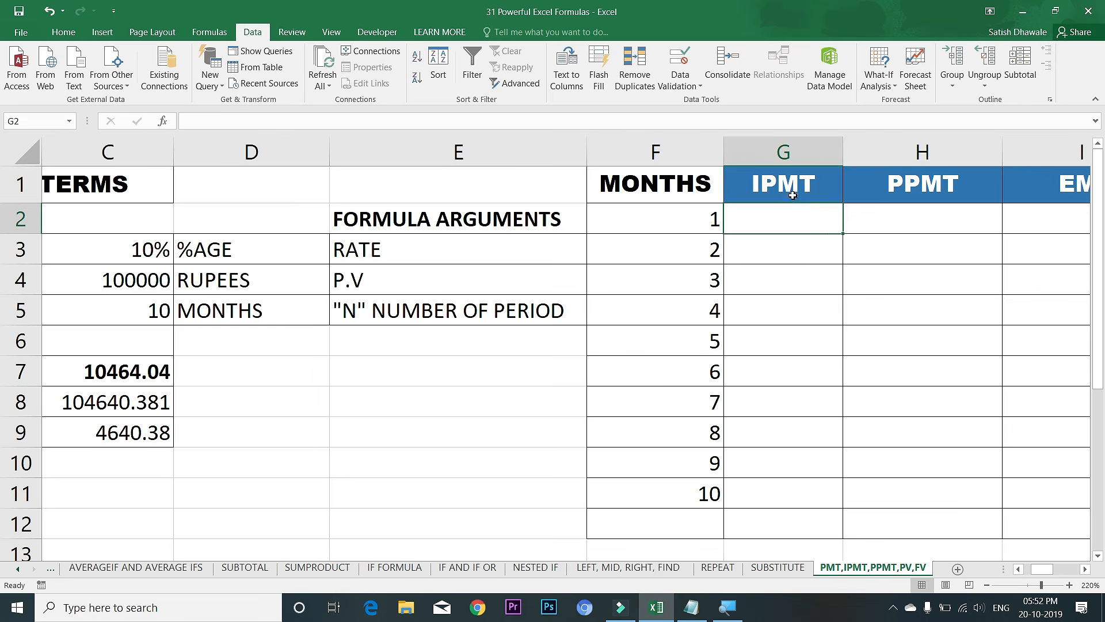
{"action": "left_click", "coordinate": [793, 195]}
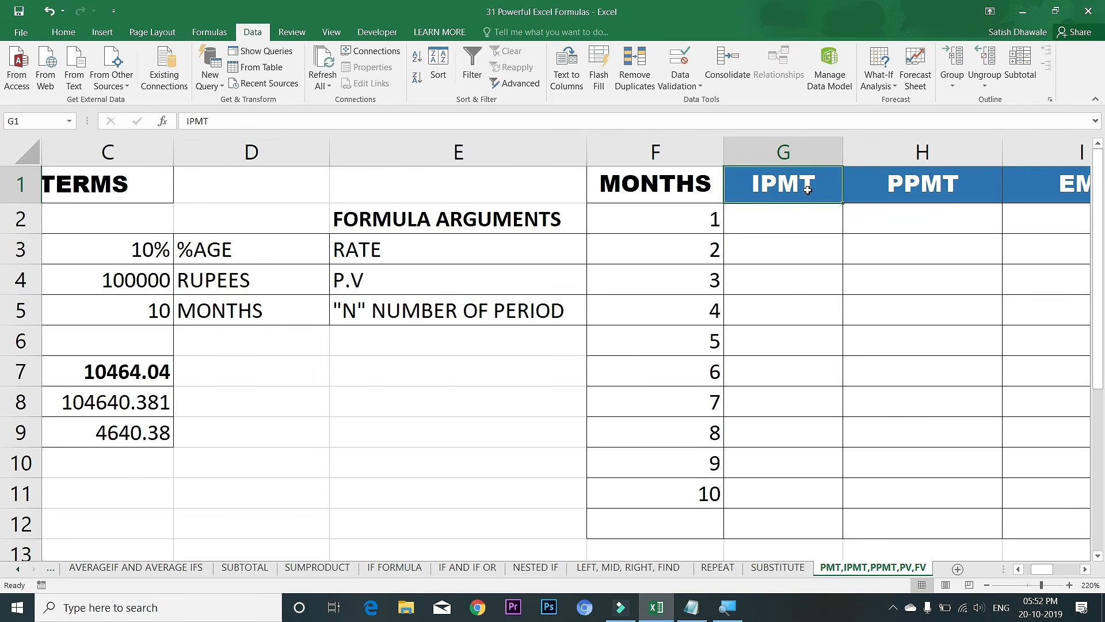
{"action": "left_click", "coordinate": [898, 187]}
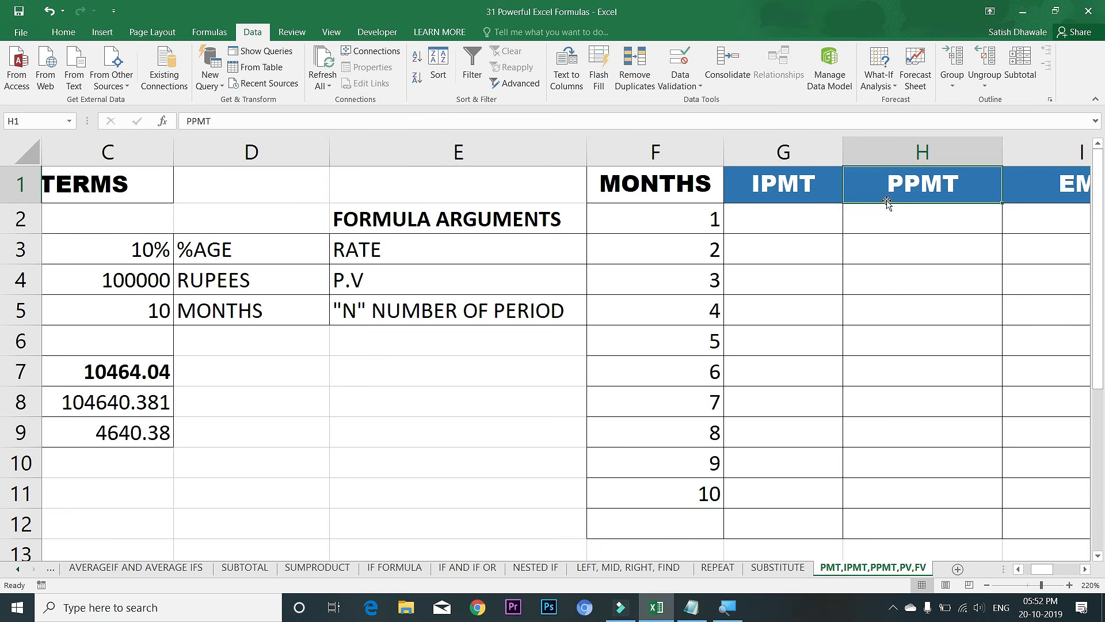
{"action": "left_click", "coordinate": [796, 269]}
{"action": "left_click", "coordinate": [781, 223]}
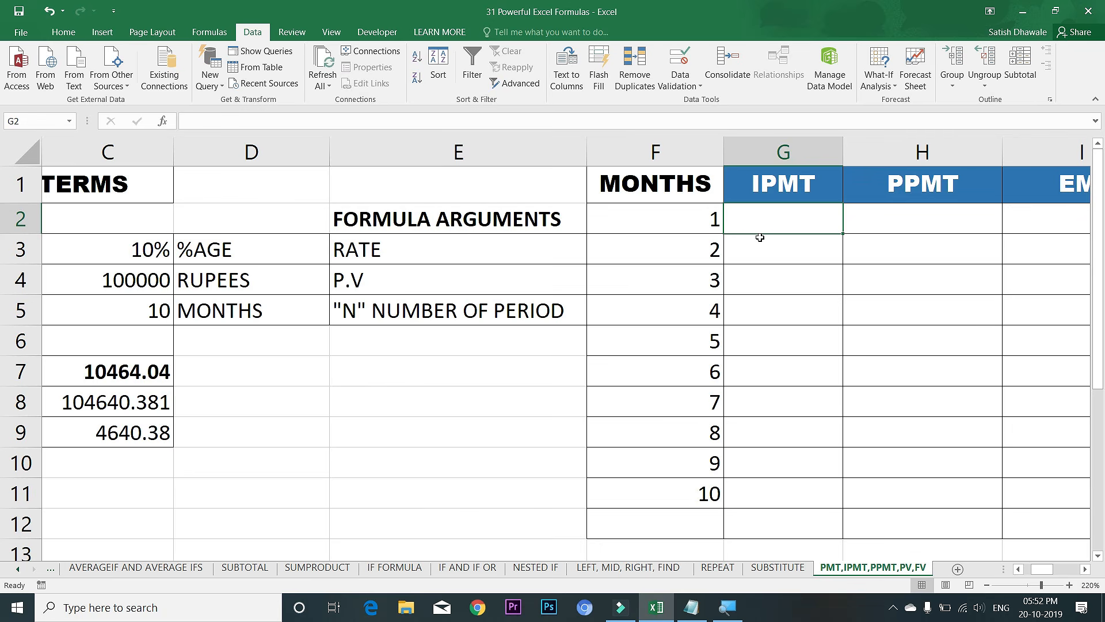
{"action": "left_click", "coordinate": [138, 371]}
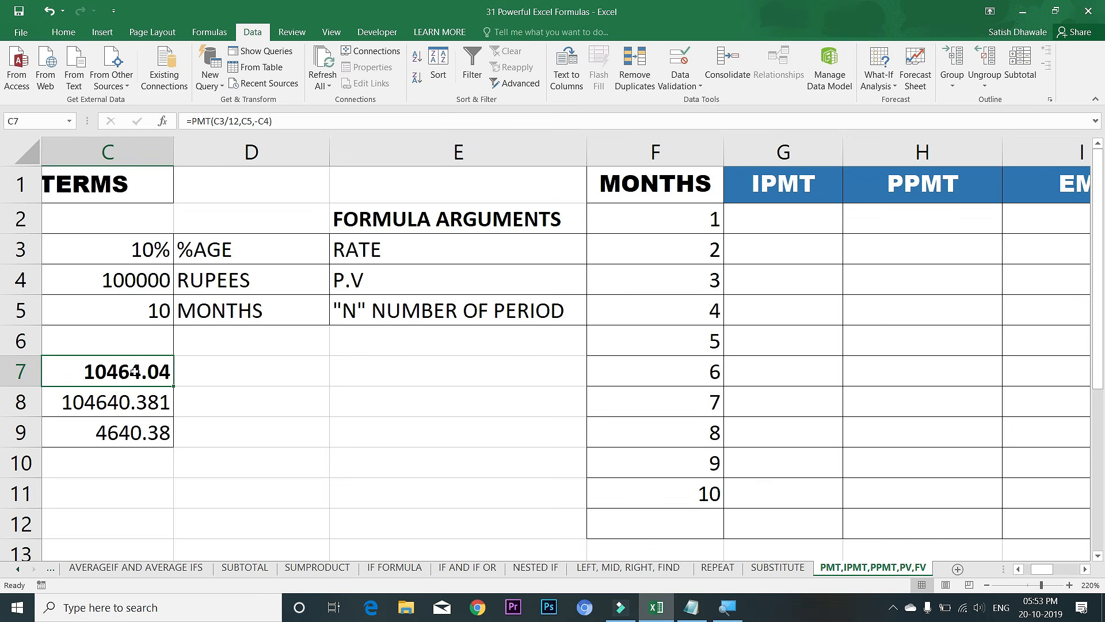
{"action": "left_click", "coordinate": [133, 286]}
{"action": "left_click", "coordinate": [141, 371]}
- Start an IPMT formula in G2 for the first month's interest, using the absolute reference $C$3 as the rate
{"action": "left_click", "coordinate": [780, 219]}
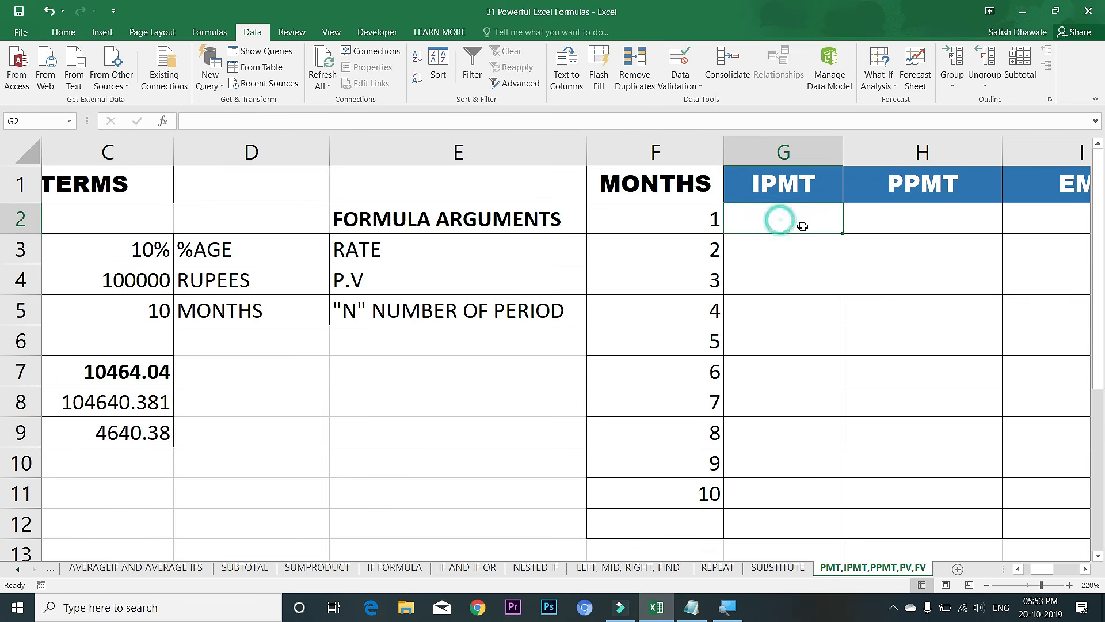
{"action": "type", "text": "=IPM"}
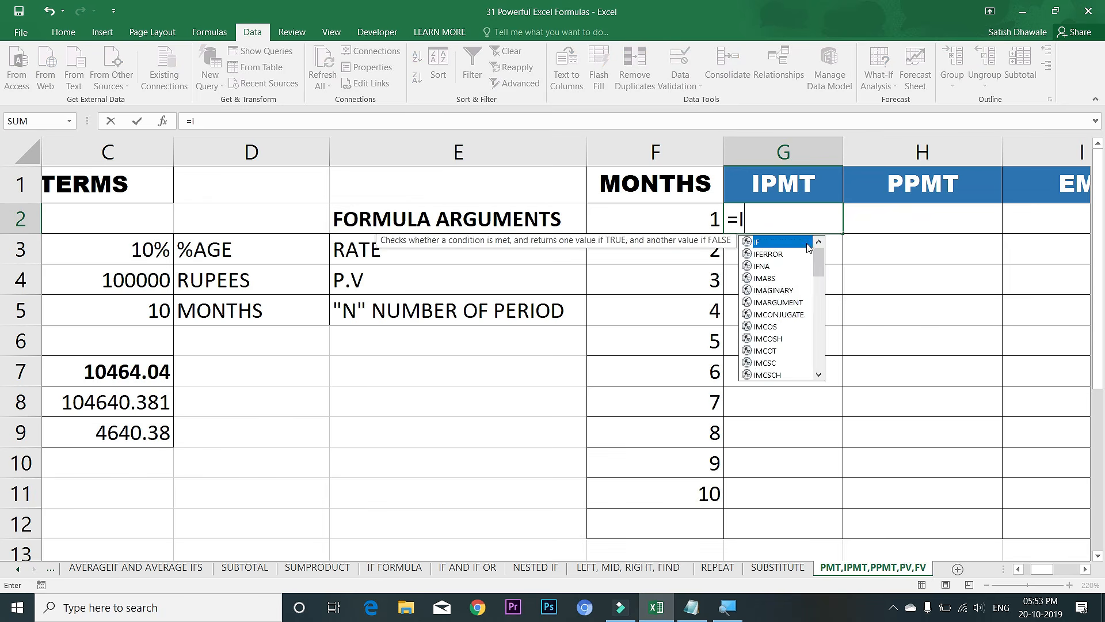
{"action": "key", "text": "Tab"}
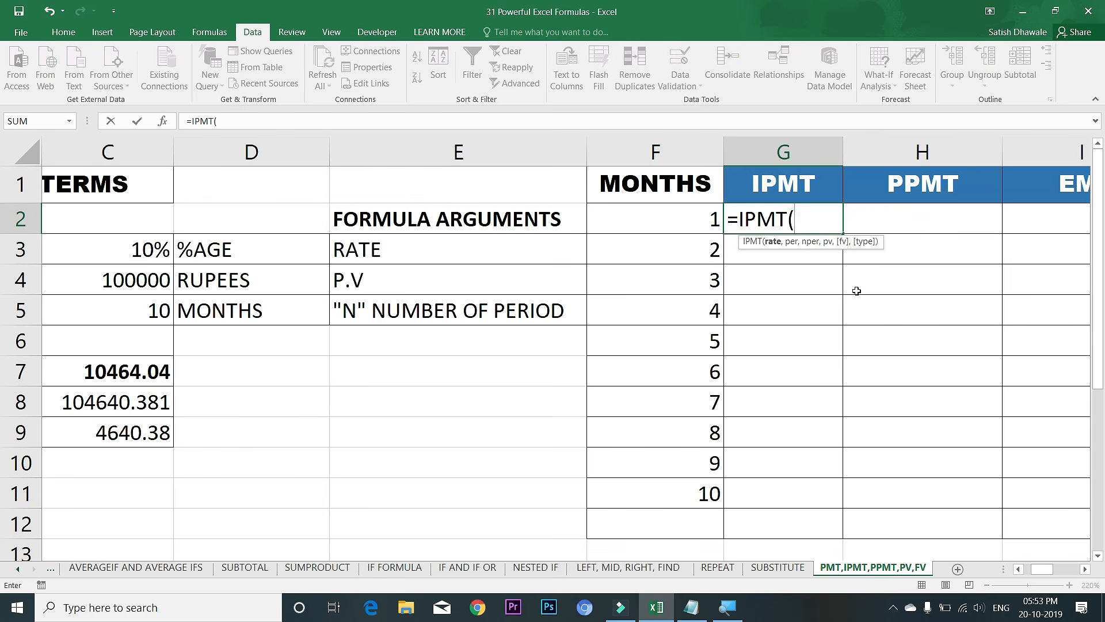
{"action": "left_click", "coordinate": [142, 245]}
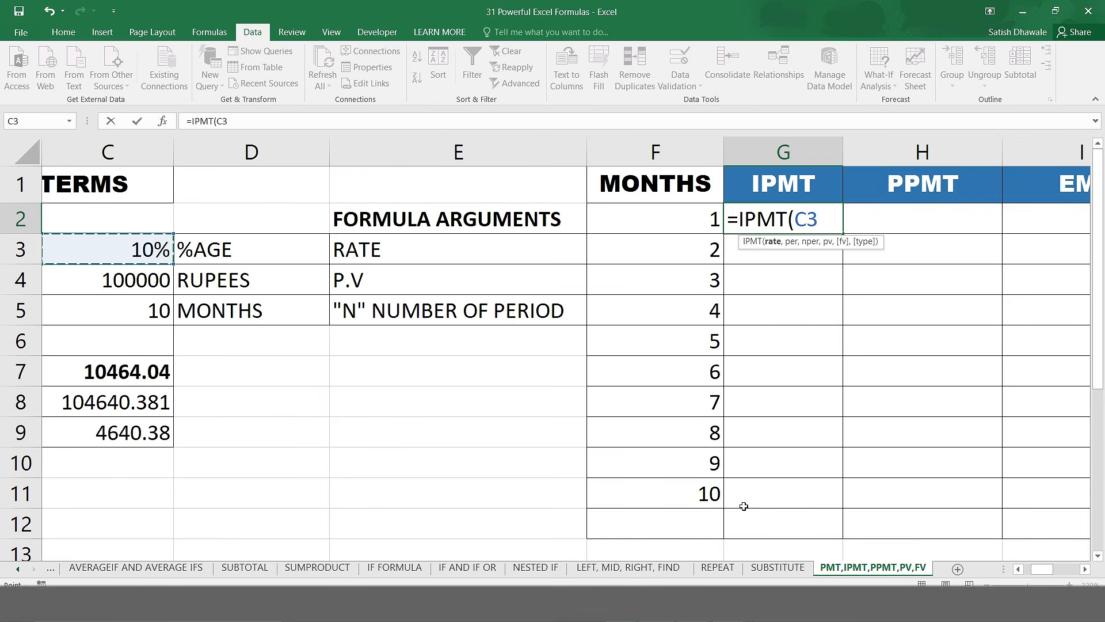
{"action": "key", "text": "F4"}
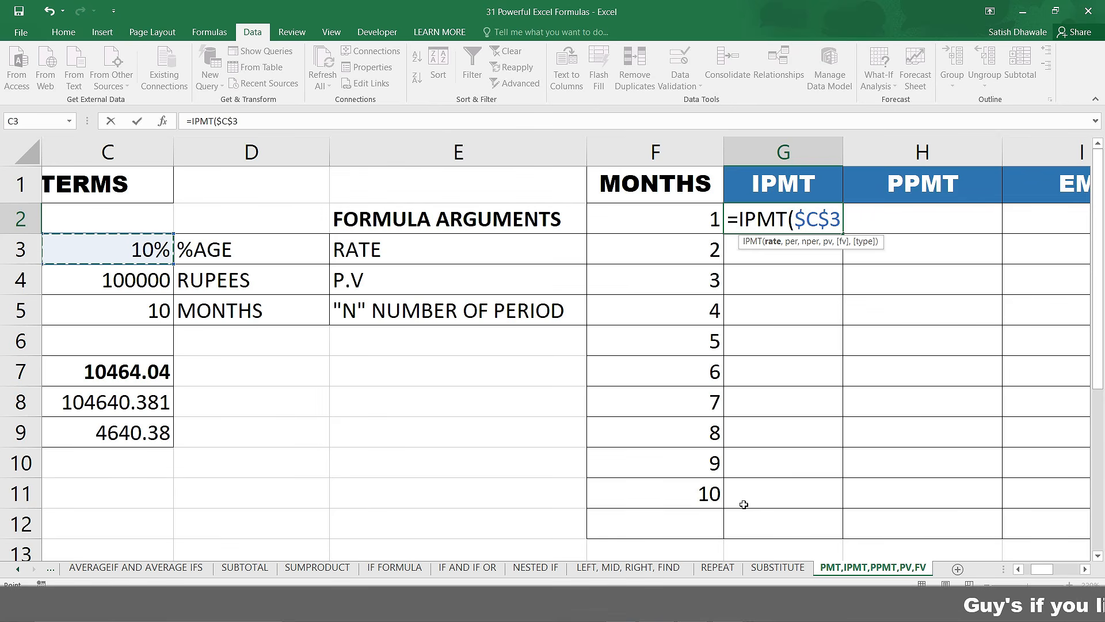
{"action": "type", "text": ","}
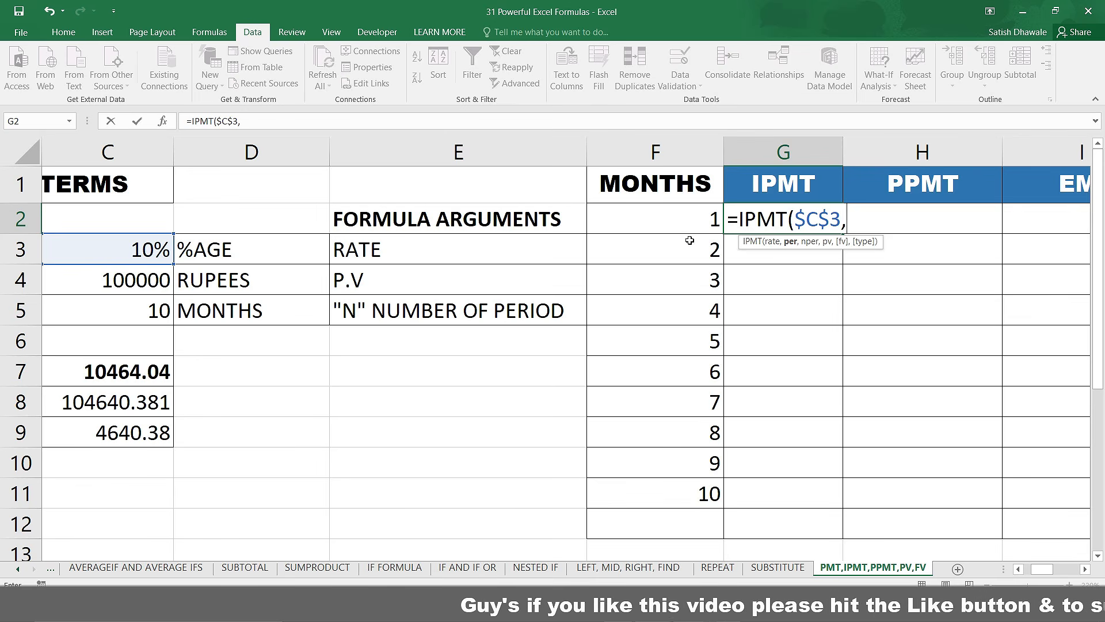
- Add month F2 as the period and the absolute duration $C$5 as the number of periods to the IPMT formula in G2
{"action": "left_click", "coordinate": [681, 220]}
{"action": "type", "text": ","}
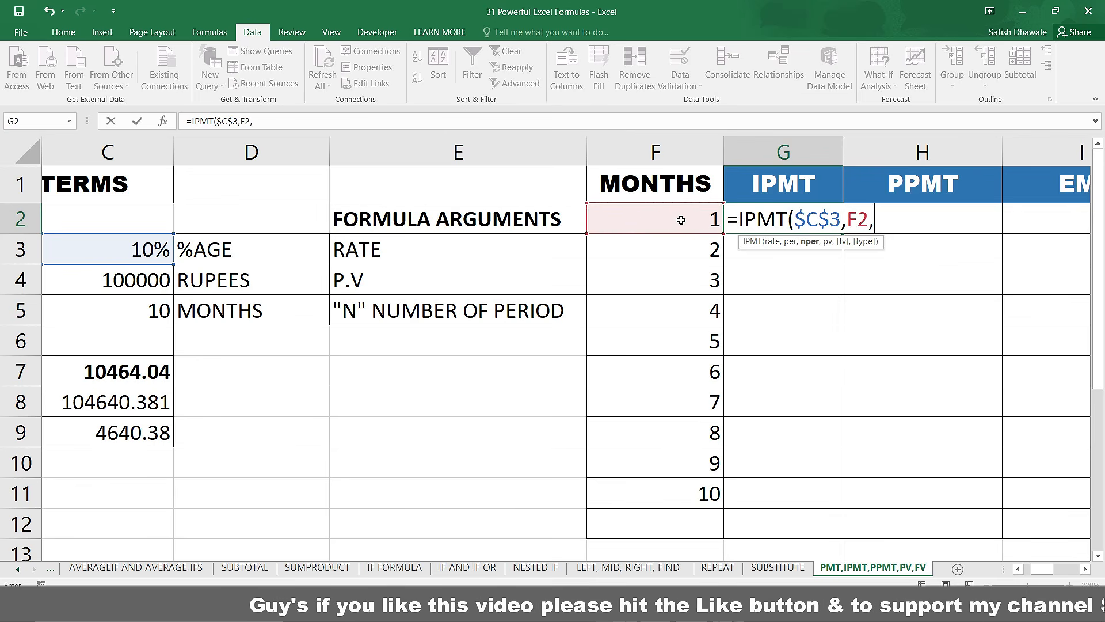
{"action": "left_click", "coordinate": [151, 312]}
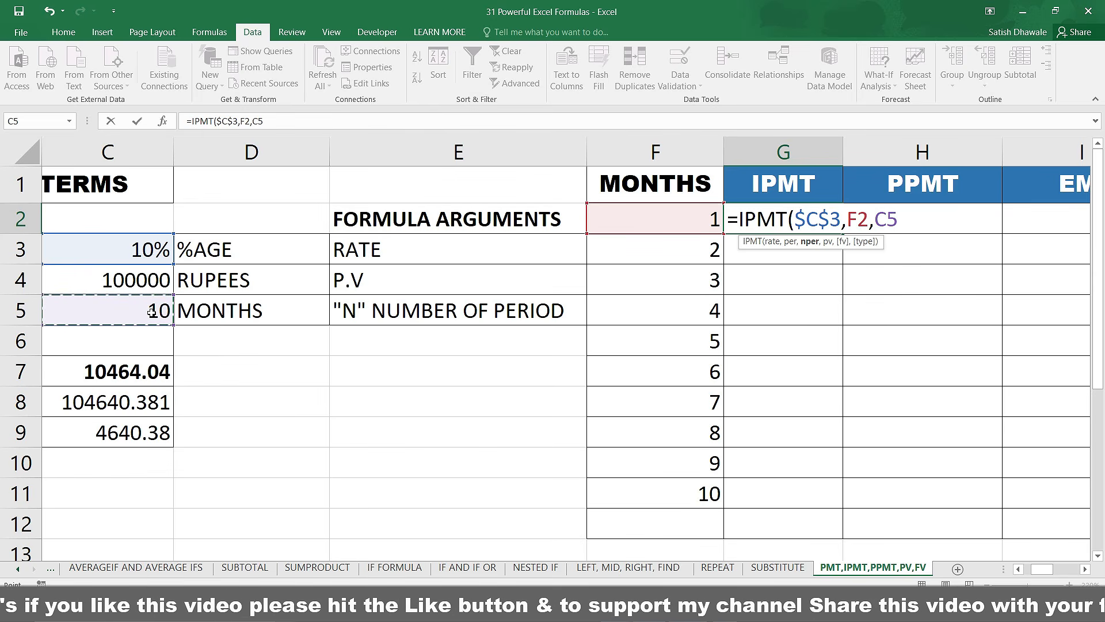
{"action": "key", "text": "F4"}
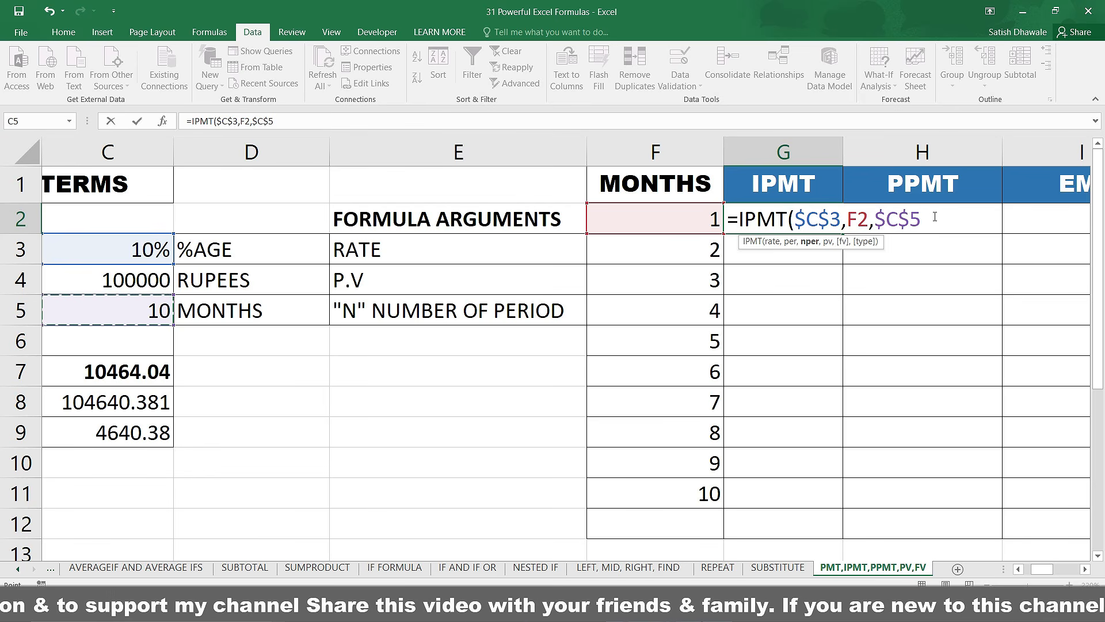
{"action": "type", "text": ","}
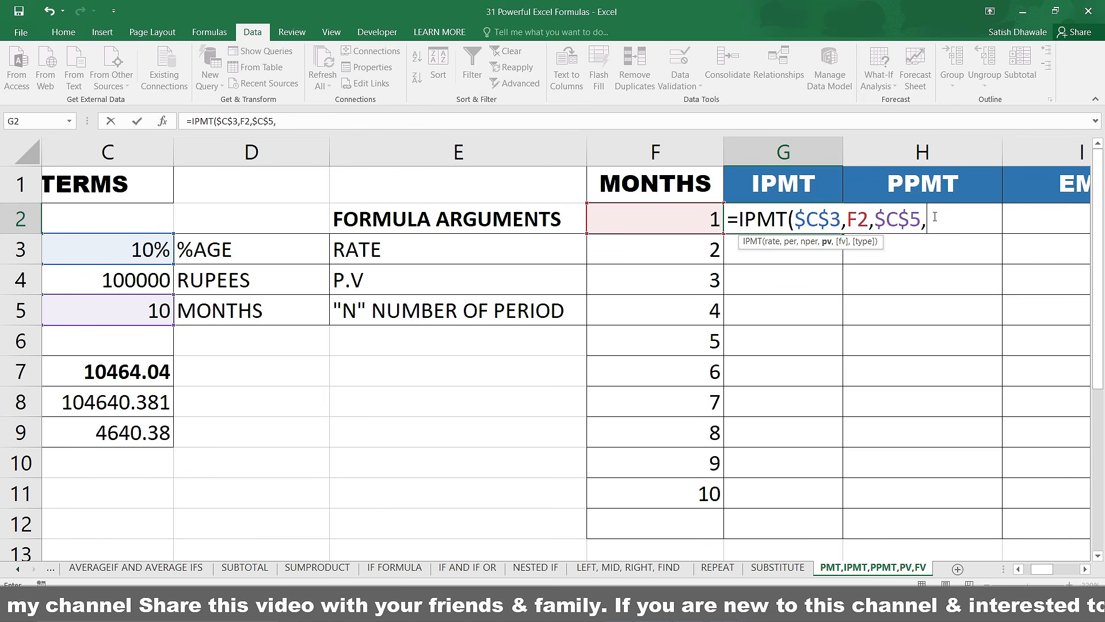
- Complete the IPMT formula in G2 with -$C$4 as the present value and the rate divided by 12
{"action": "type", "text": "-"}
{"action": "left_click", "coordinate": [139, 281]}
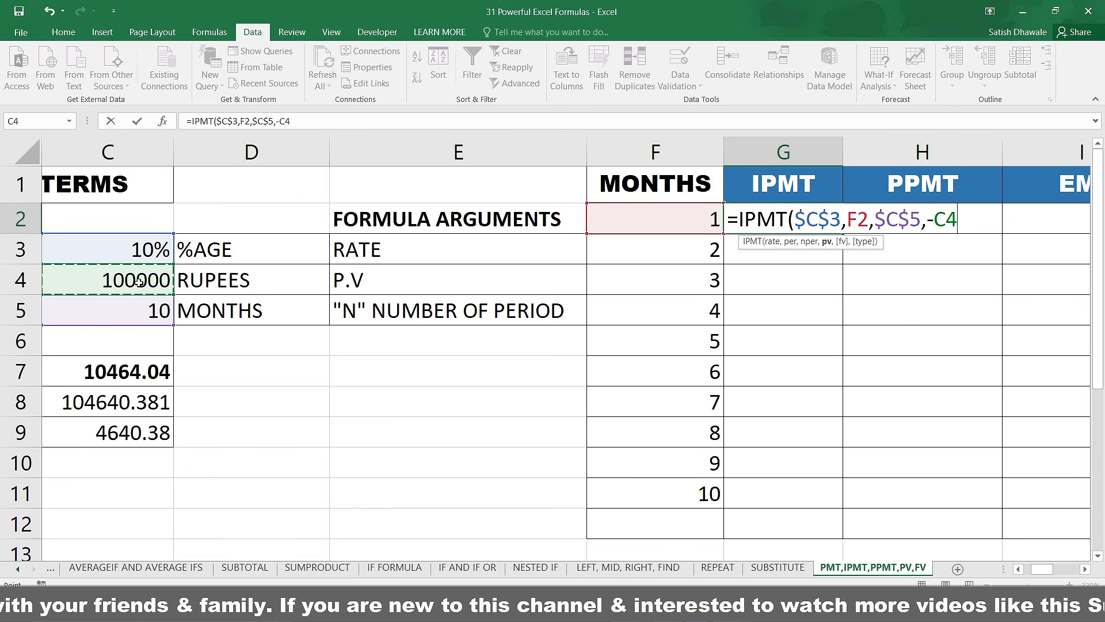
{"action": "key", "text": "F4"}
{"action": "key", "text": "F2"}
{"action": "left_click", "coordinate": [840, 219]}
{"action": "type", "text": "/12"}
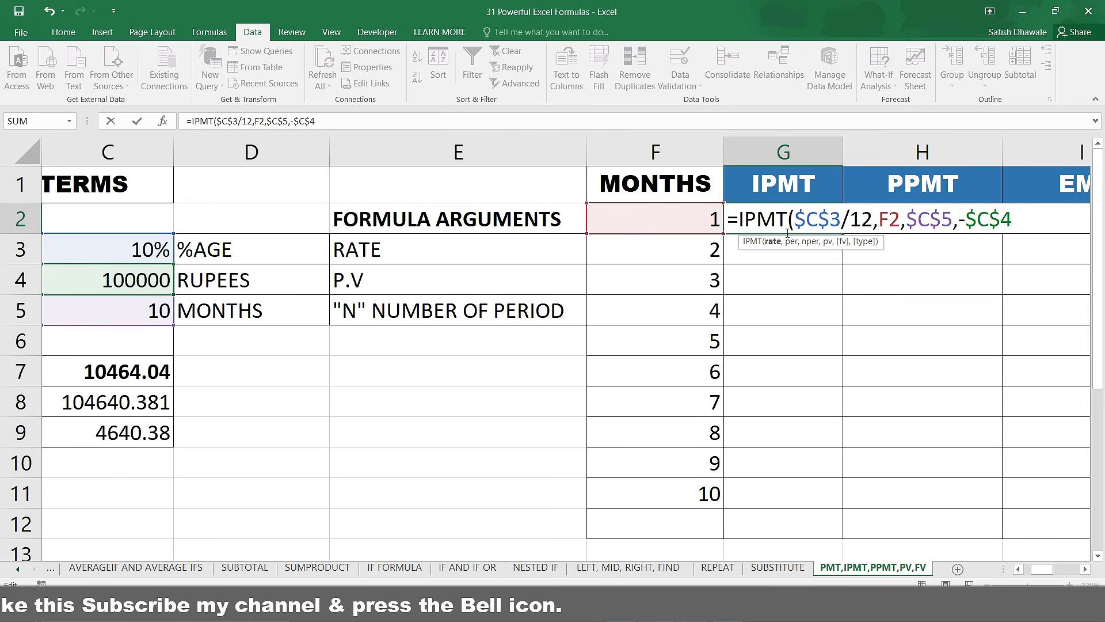
{"action": "key", "text": "Return"}
- Copy the IPMT formula from G2 down through G11 to get the interest portion for all ten months
{"action": "left_click", "coordinate": [828, 229]}
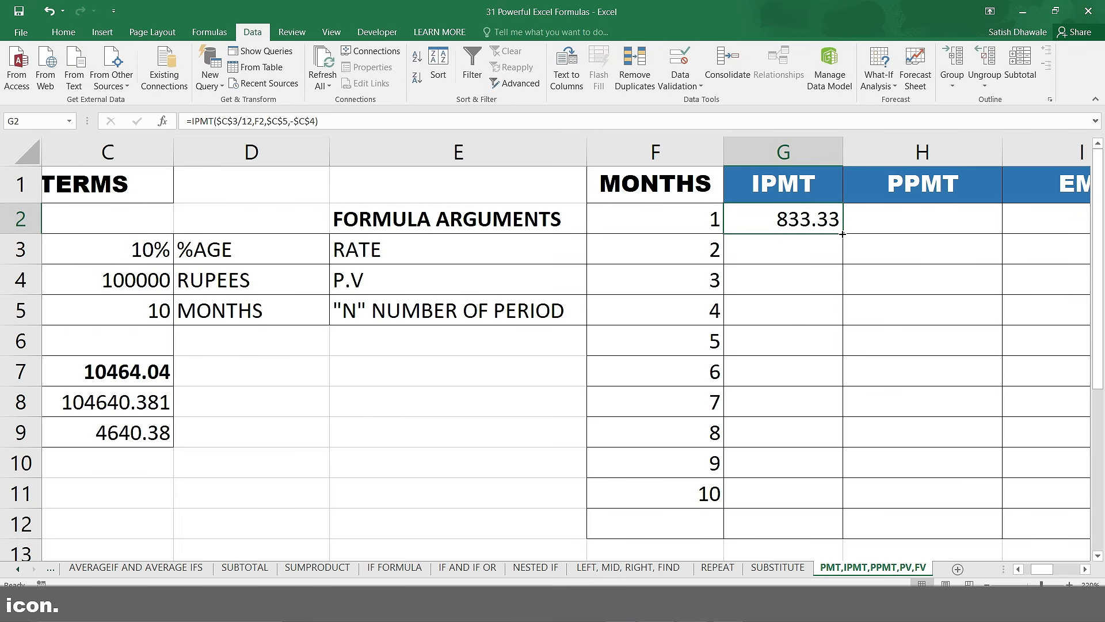
{"action": "left_click", "coordinate": [92, 372]}
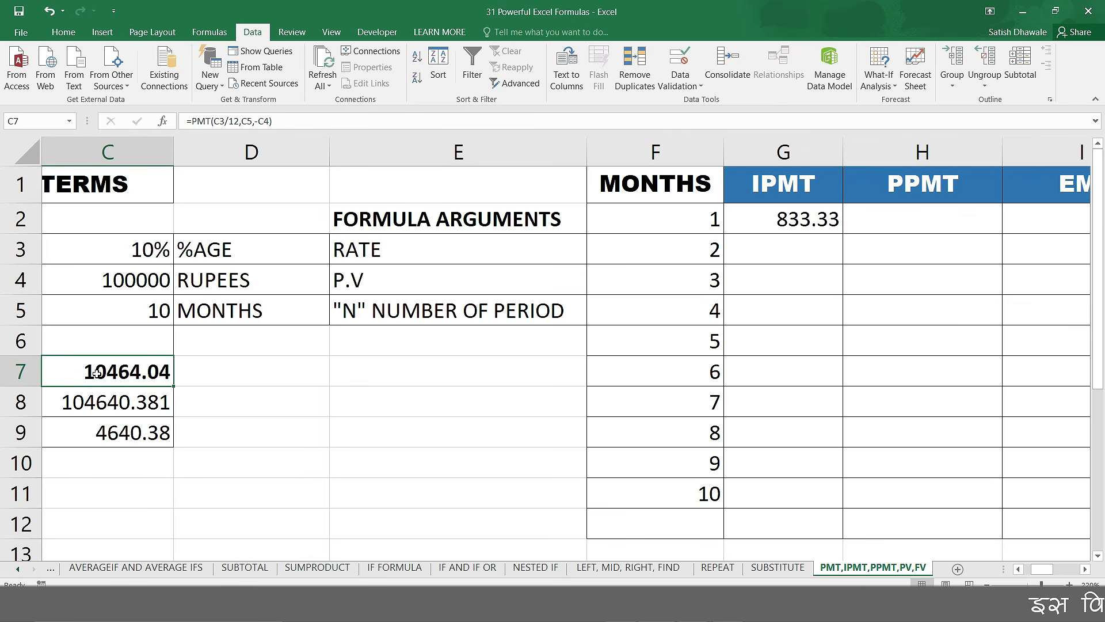
{"action": "left_click", "coordinate": [787, 227]}
{"action": "left_click_drag", "start_coordinate": [844, 236], "coordinate": [817, 252]}
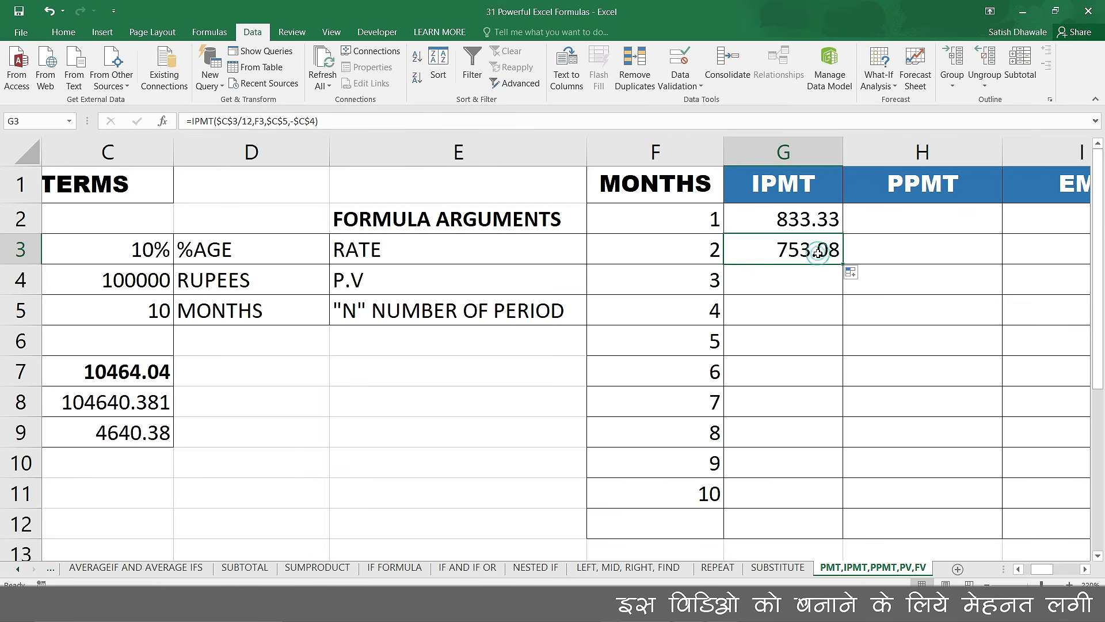
{"action": "left_click", "coordinate": [138, 377]}
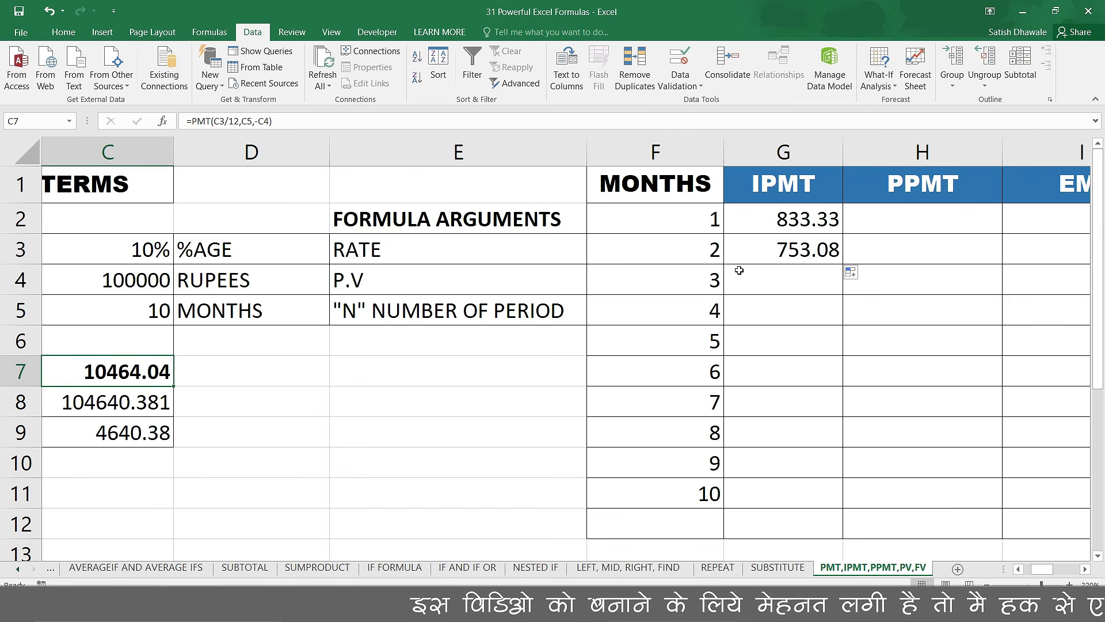
{"action": "left_click", "coordinate": [800, 251]}
{"action": "left_click_drag", "start_coordinate": [844, 264], "coordinate": [841, 508]}
{"action": "left_click", "coordinate": [803, 291]}
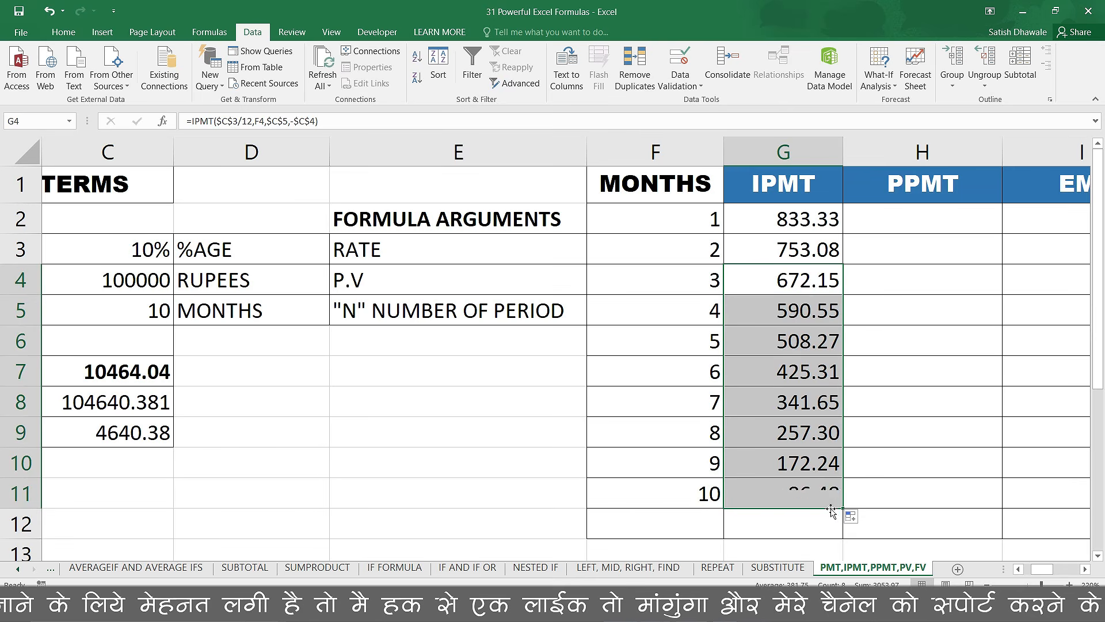
- Total the monthly interest G2:G11 in G12 with AutoSum
{"action": "left_click", "coordinate": [816, 524]}
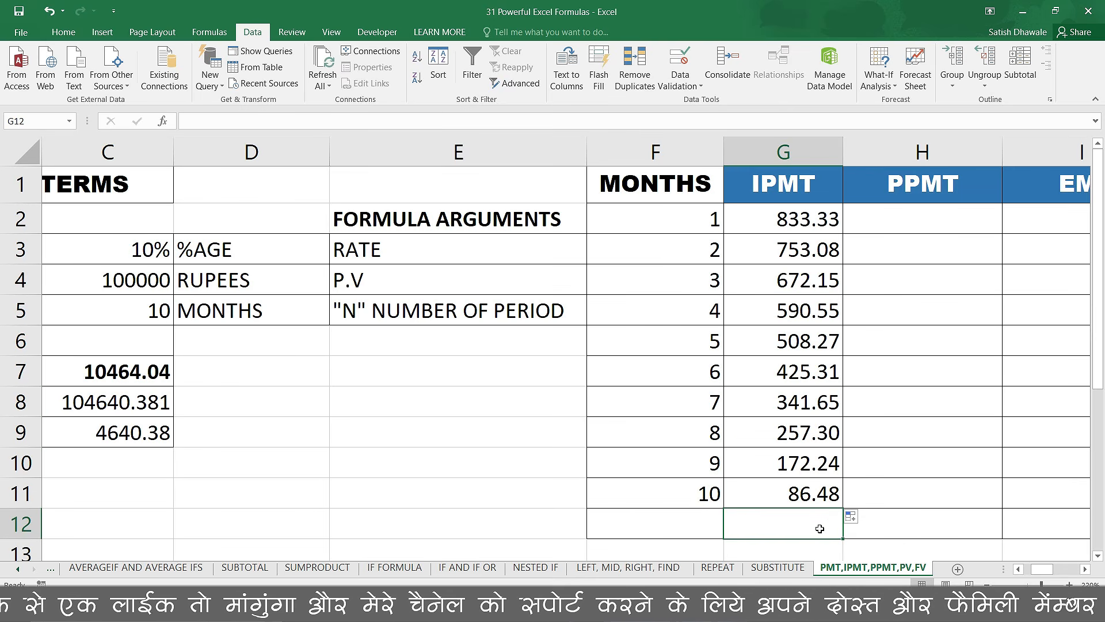
{"action": "left_click", "coordinate": [63, 32]}
{"action": "left_click", "coordinate": [973, 51]}
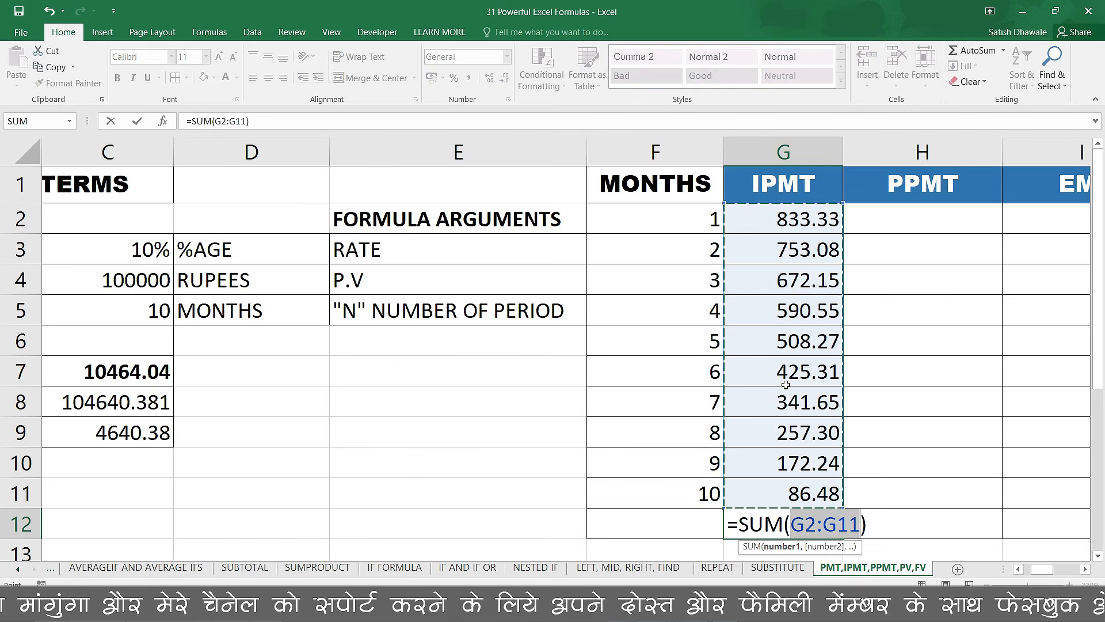
{"action": "key", "text": "Return"}
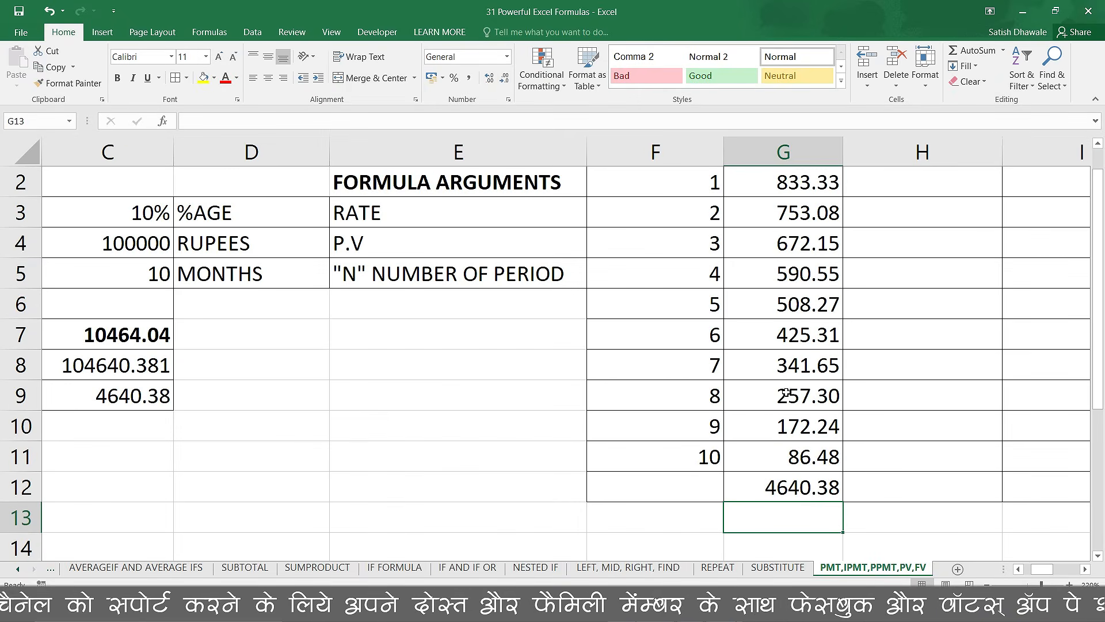
- Compare the interest total in G12 with C9, and review the monthly interest in G2:G11 against the EMI in C7
{"action": "left_click", "coordinate": [806, 492]}
{"action": "left_click_drag", "start_coordinate": [795, 381], "coordinate": [781, 126]}
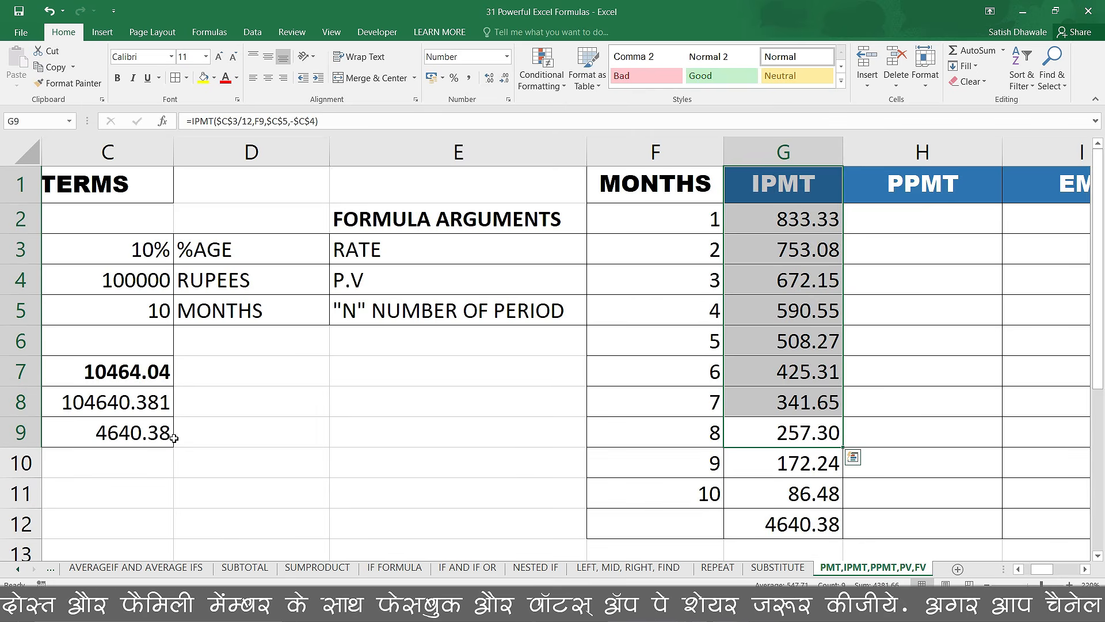
{"action": "left_click", "coordinate": [142, 432]}
{"action": "left_click_drag", "start_coordinate": [801, 218], "coordinate": [842, 490]}
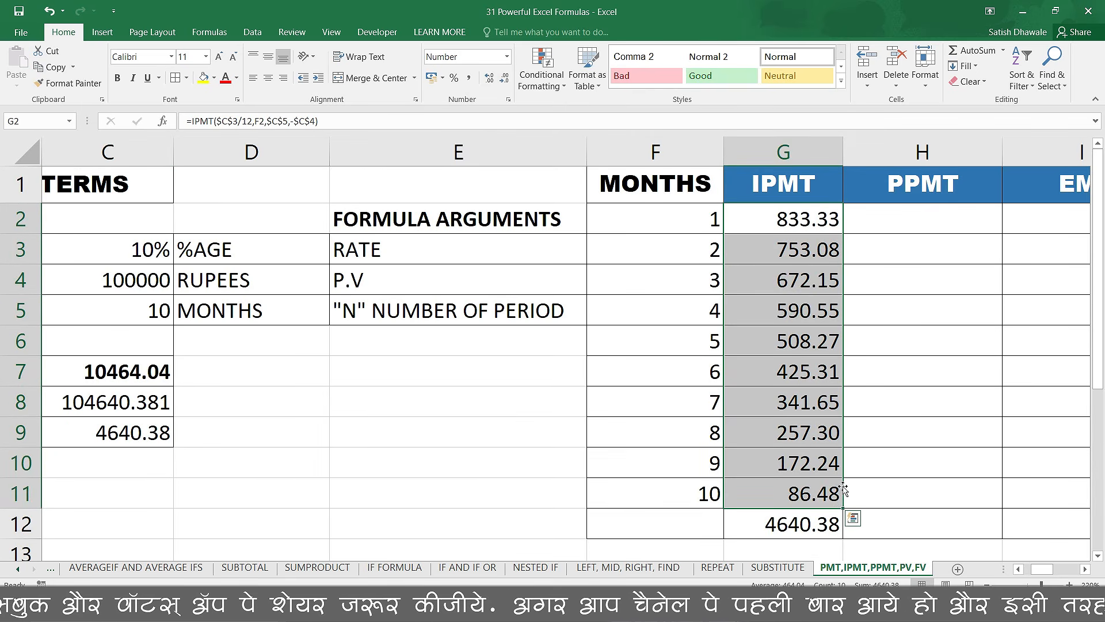
{"action": "left_click", "coordinate": [804, 499]}
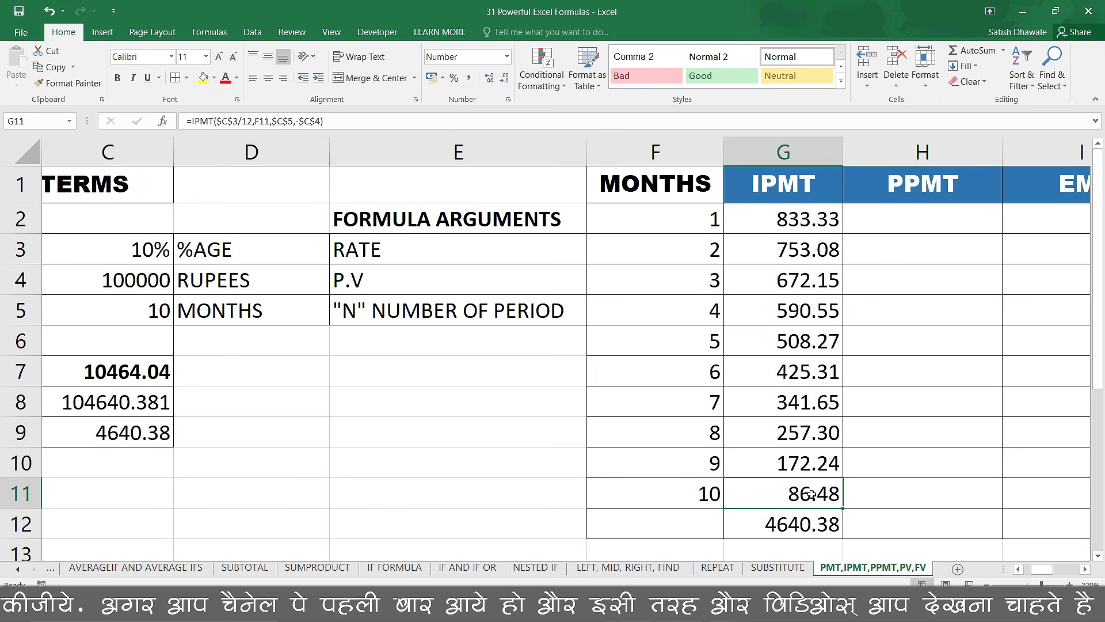
{"action": "left_click", "coordinate": [803, 524]}
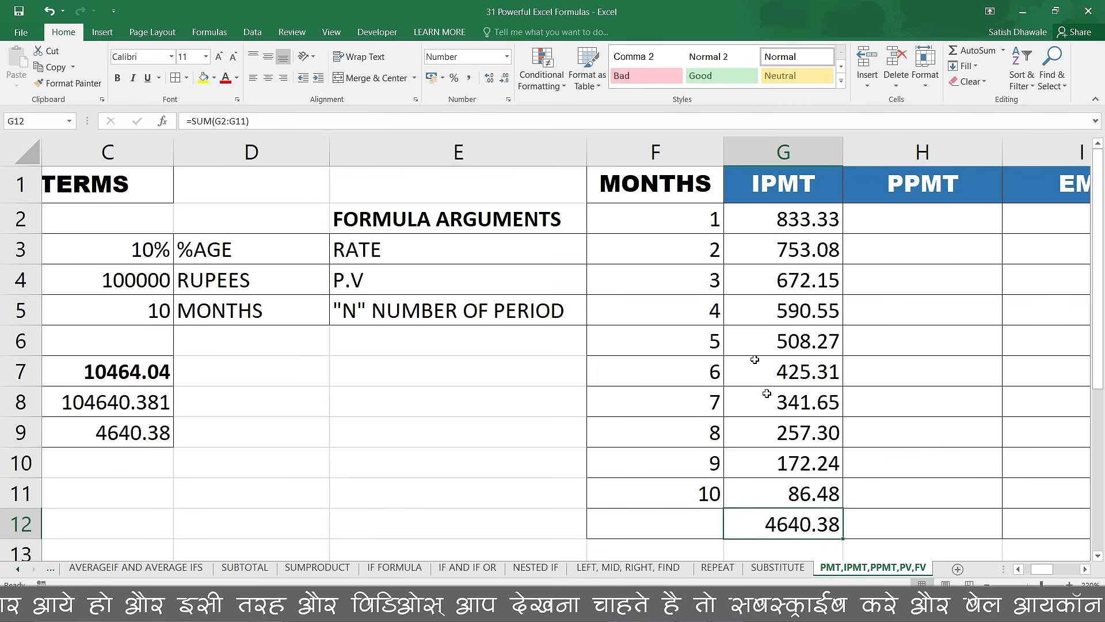
{"action": "left_click", "coordinate": [127, 372]}
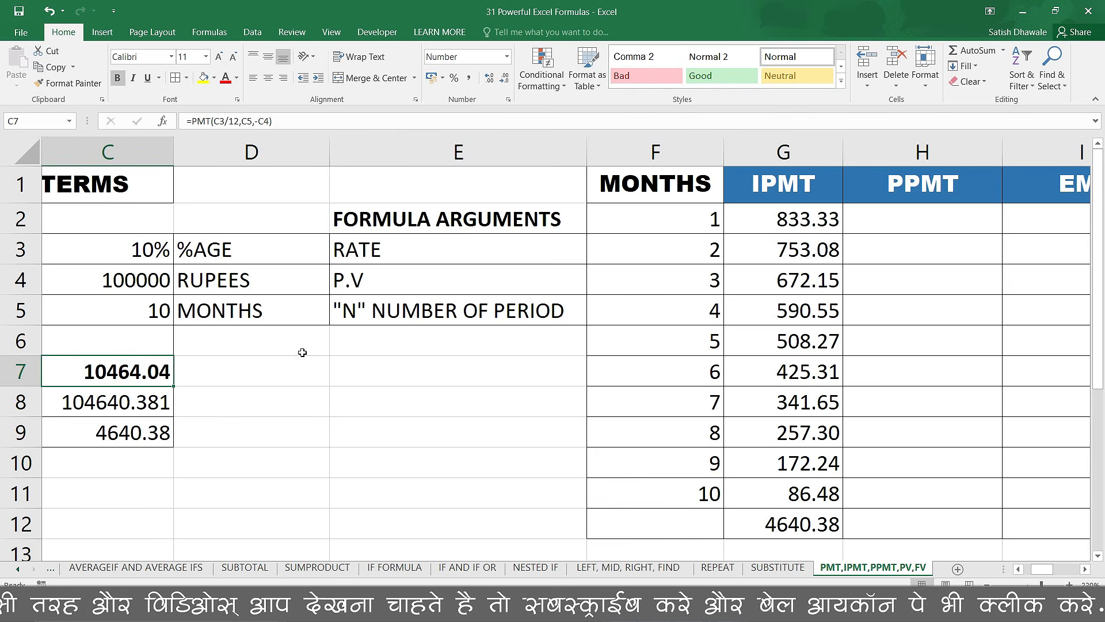
{"action": "left_click_drag", "start_coordinate": [763, 217], "coordinate": [764, 399]}
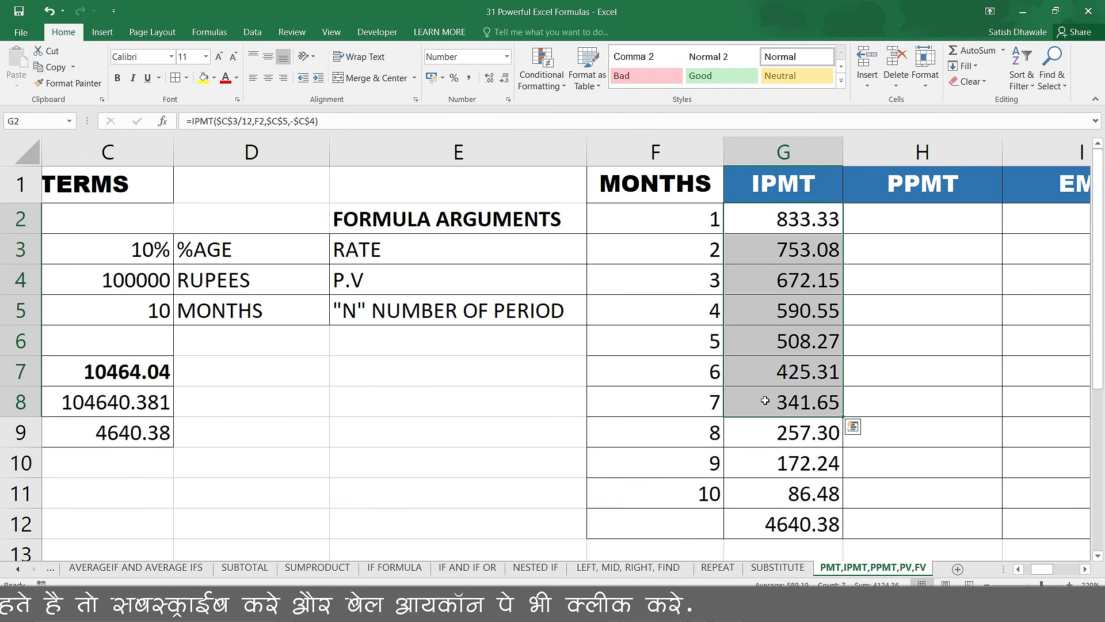
- Reuse the IPMT formula from G2 in H2, changing the function to PPMT to get the first month's principal
{"action": "left_click", "coordinate": [902, 222]}
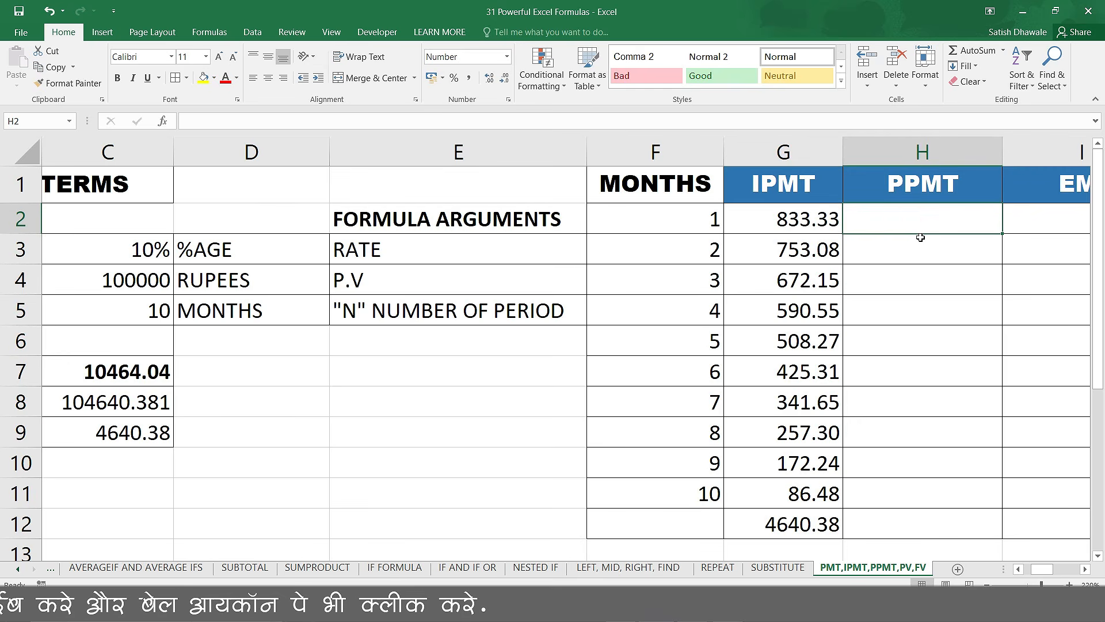
{"action": "double_click", "coordinate": [822, 218]}
{"action": "left_click_drag", "start_coordinate": [1014, 219], "coordinate": [744, 218]}
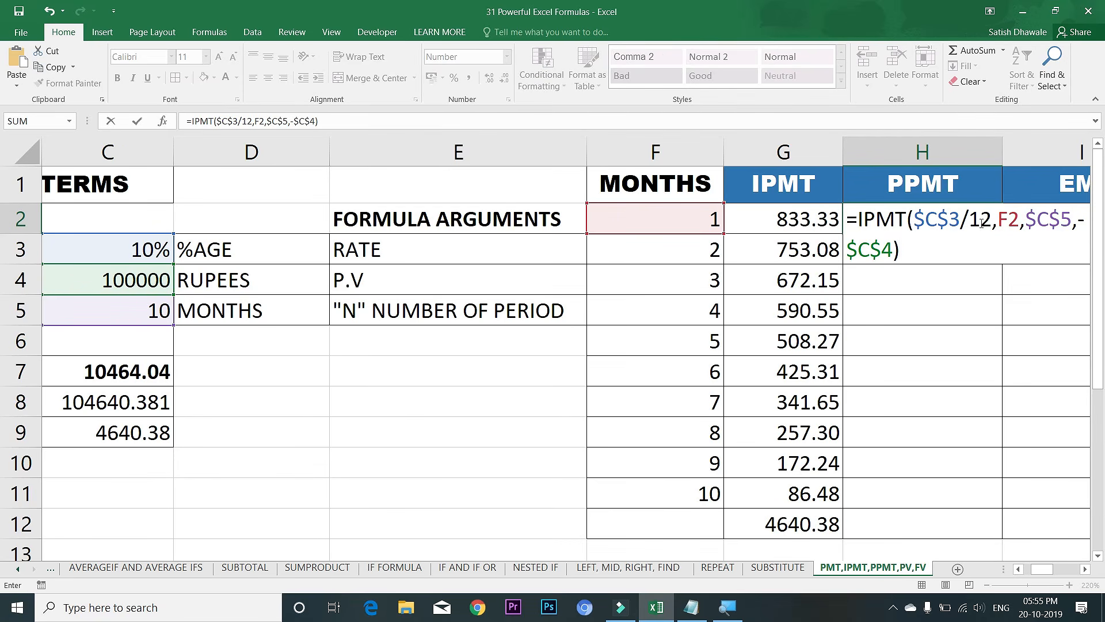
{"action": "left_click", "coordinate": [865, 219]}
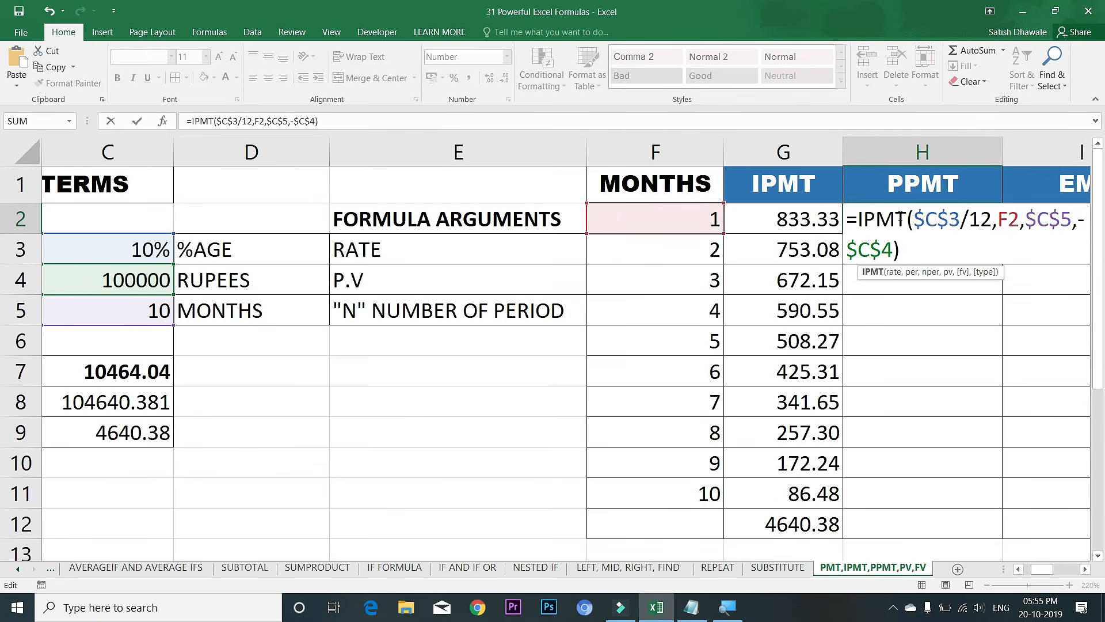
{"action": "key", "text": "BackSpace"}
{"action": "type", "text": "P"}
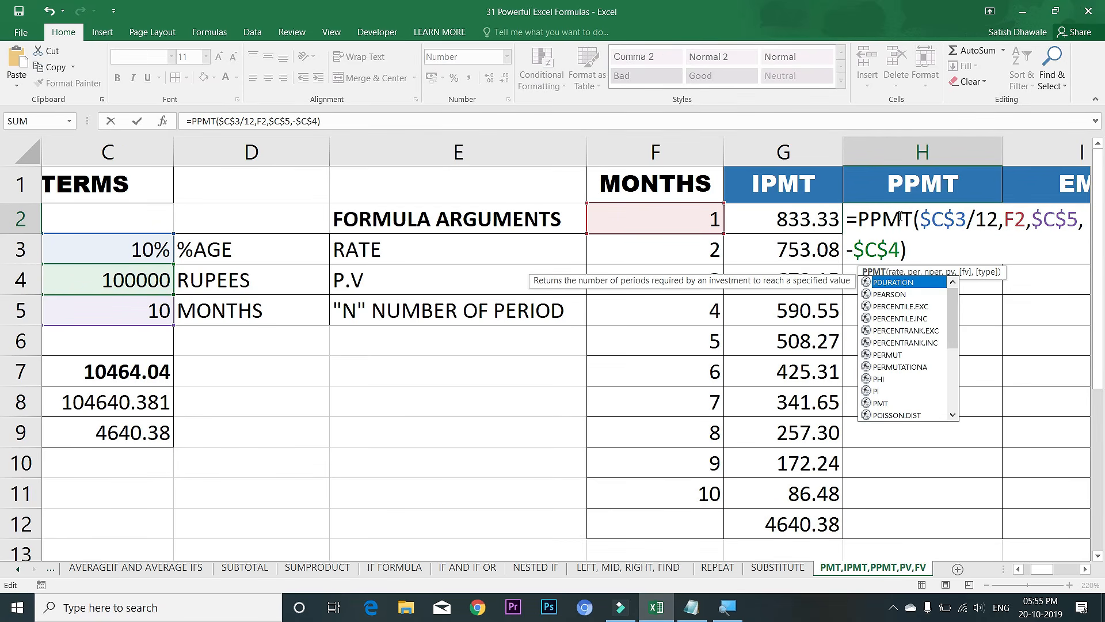
{"action": "key", "text": "Return"}
- Fill the PPMT formula from H2 down through H11 and check it against the EMI in C7
{"action": "left_click", "coordinate": [899, 216]}
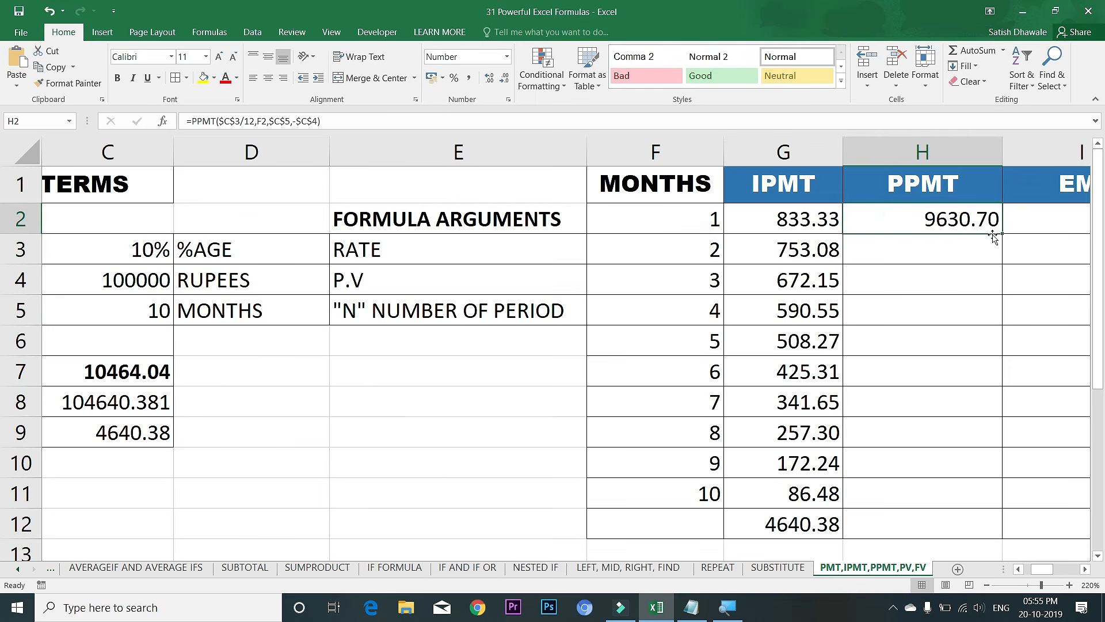
{"action": "double_click", "coordinate": [1002, 234]}
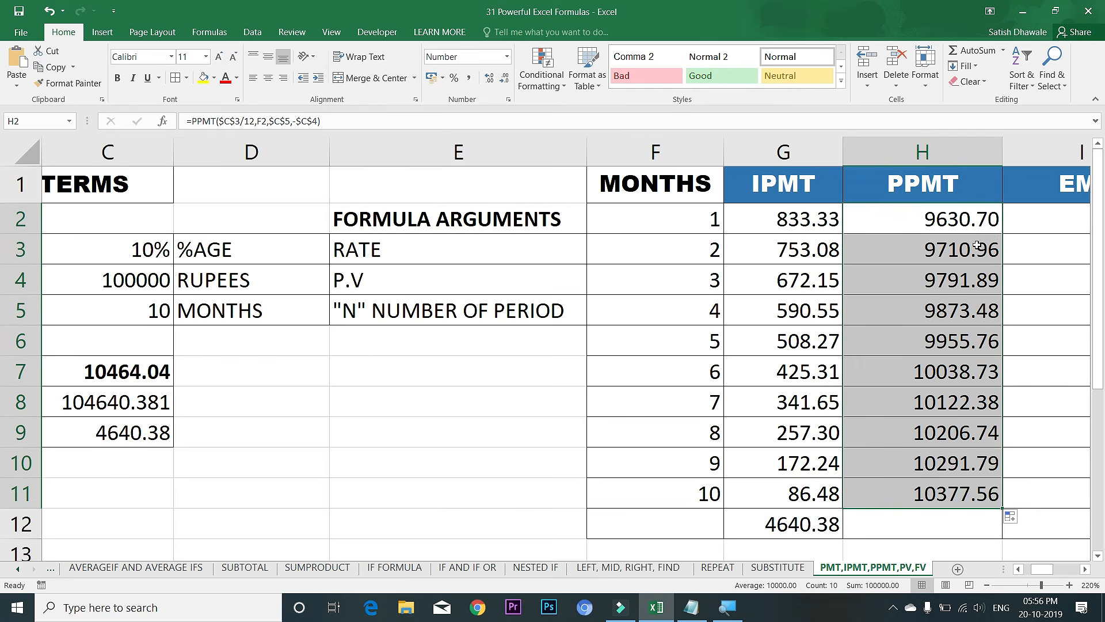
{"action": "left_click", "coordinate": [140, 371]}
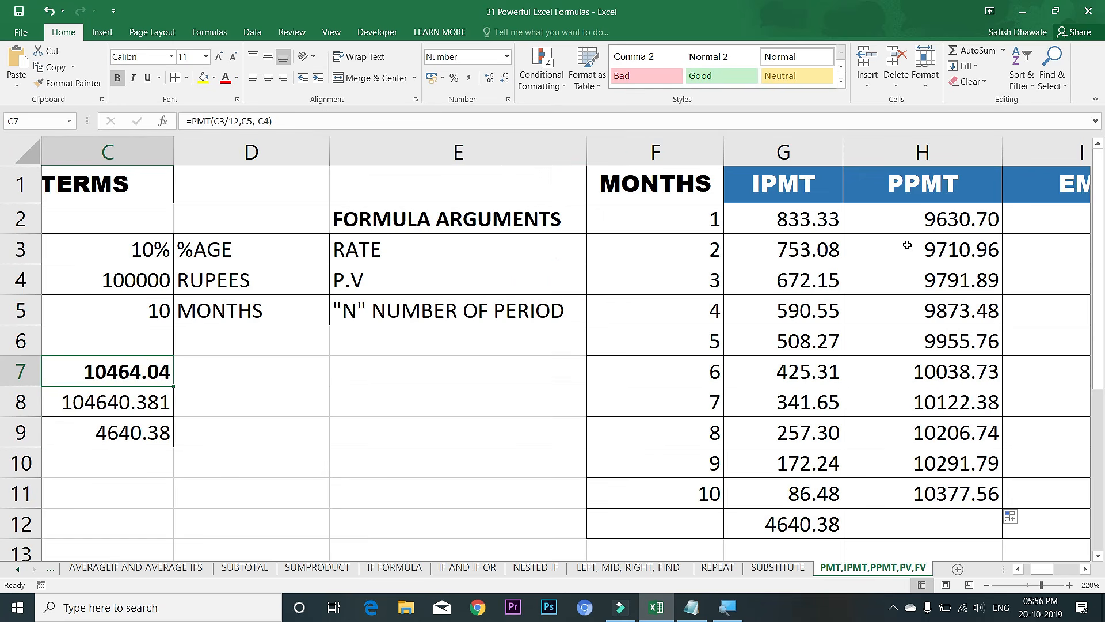
{"action": "left_click", "coordinate": [924, 230]}
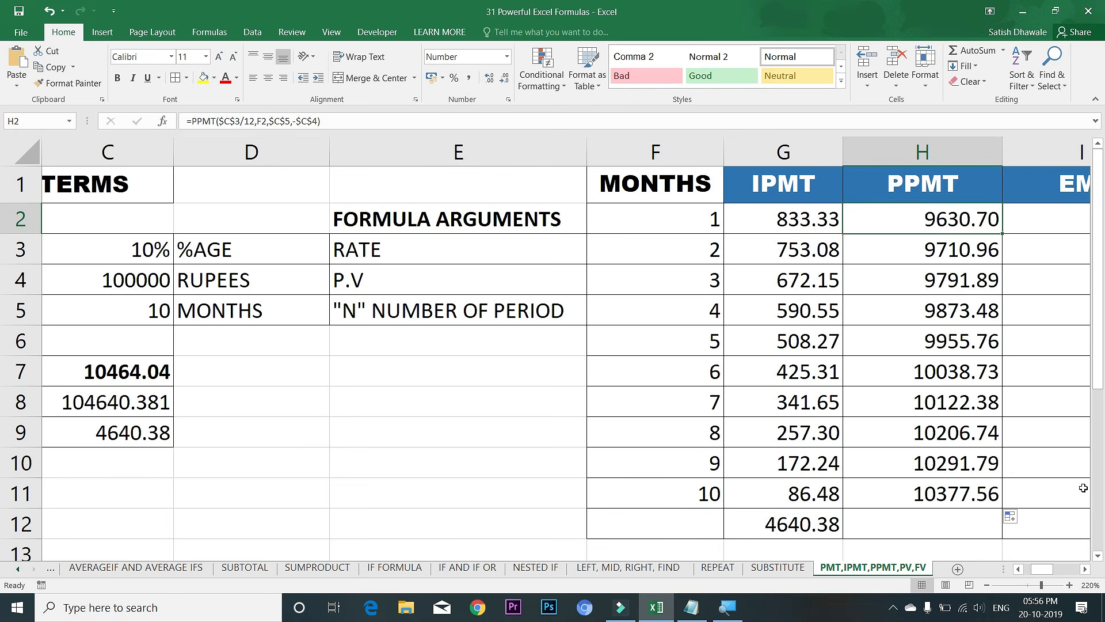
- Calculate the first month's EMI in I2 by adding interest and principal with =G2+H2
{"action": "left_click", "coordinate": [1086, 571]}
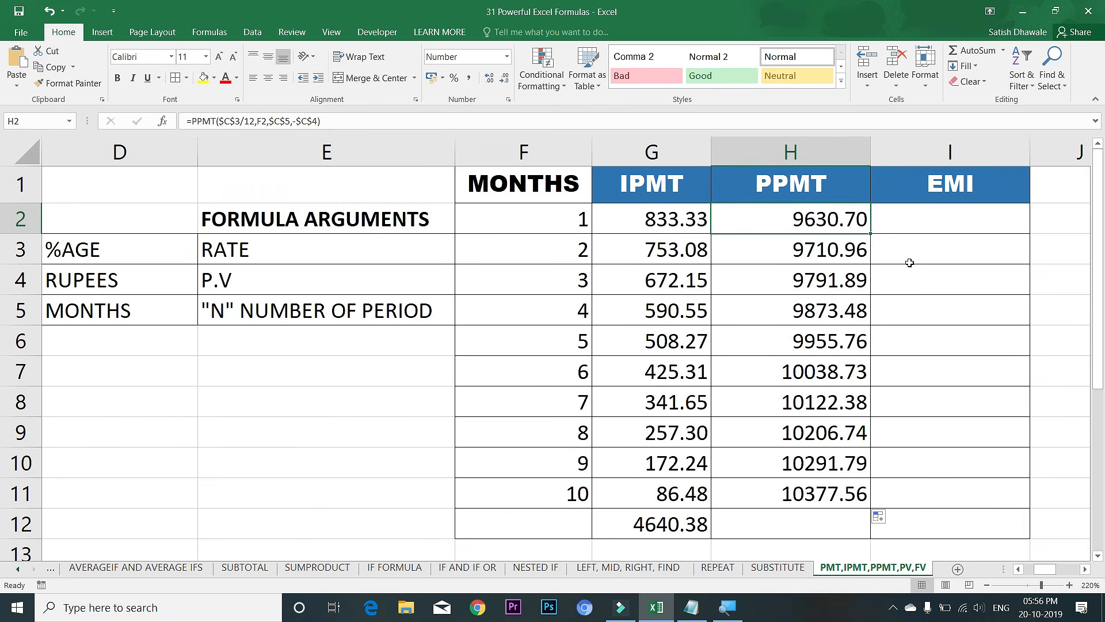
{"action": "left_click", "coordinate": [910, 226]}
{"action": "type", "text": "="}
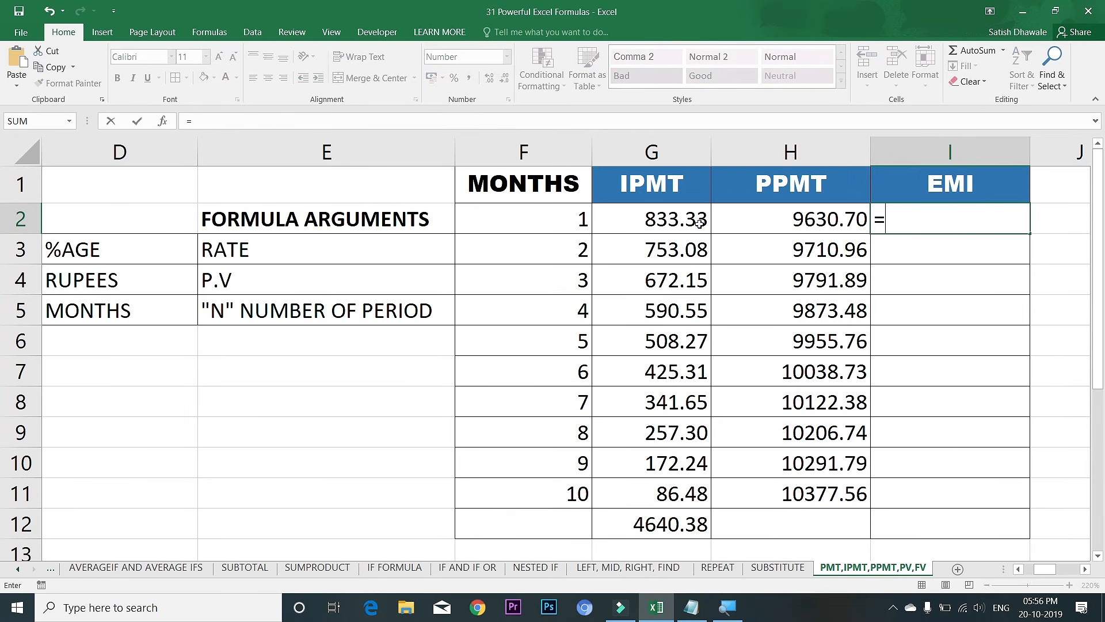
{"action": "left_click", "coordinate": [700, 223]}
{"action": "type", "text": "+"}
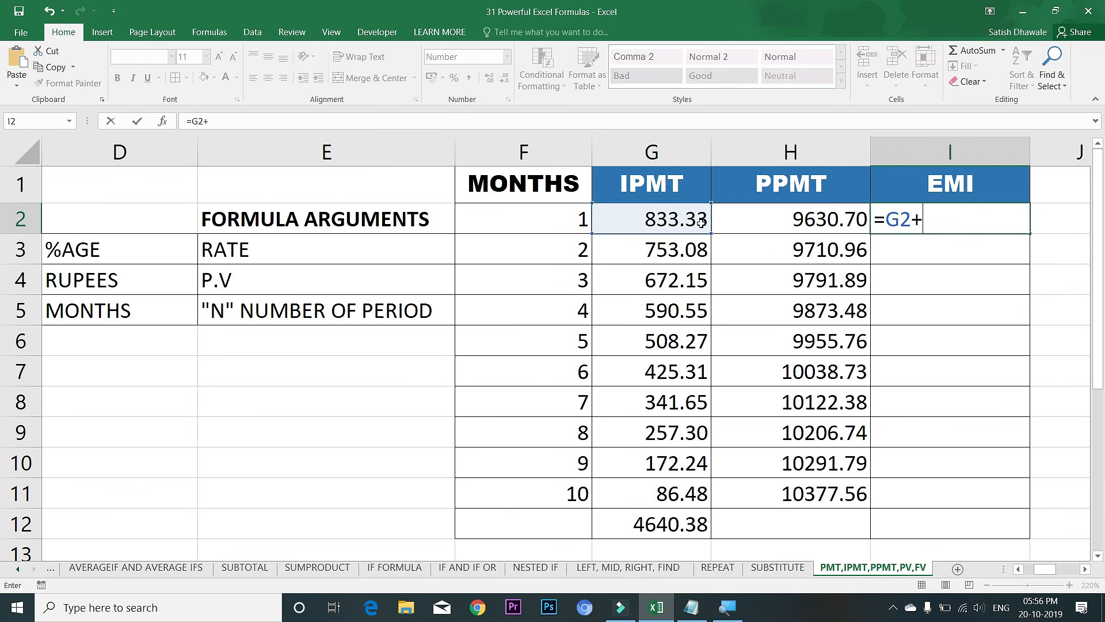
{"action": "left_click", "coordinate": [764, 222]}
{"action": "key", "text": "Return"}
- Copy the EMI formula from I2 down through I11 and total the column in I12 with AutoSum
{"action": "left_click", "coordinate": [983, 229]}
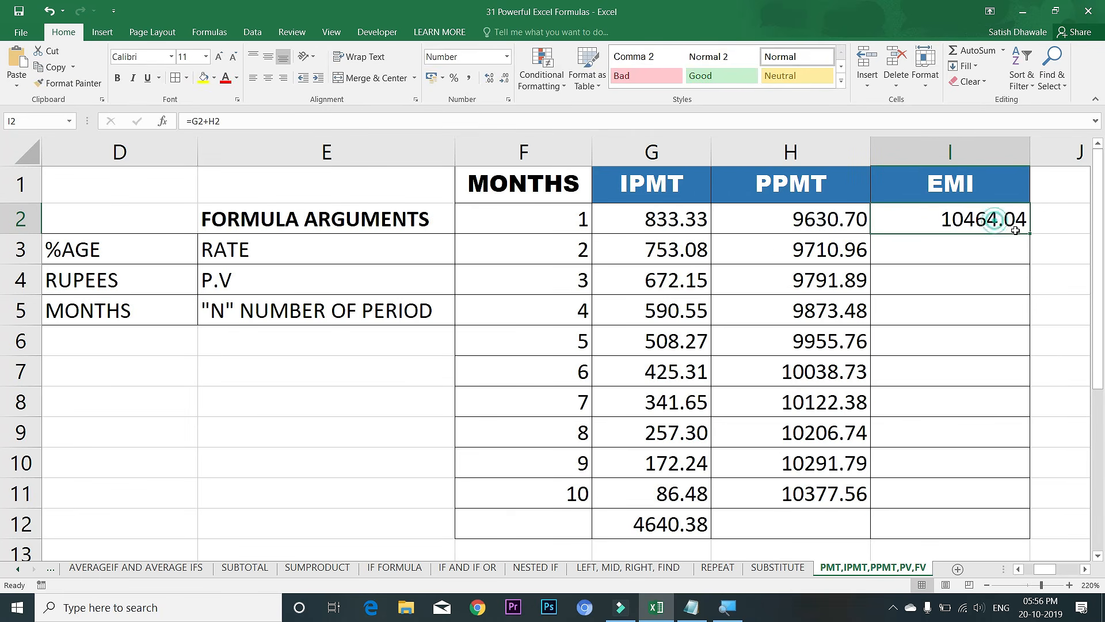
{"action": "left_click_drag", "start_coordinate": [1030, 233], "coordinate": [1037, 495]}
{"action": "left_click", "coordinate": [992, 521]}
{"action": "key", "text": "alt+equal"}
{"action": "key", "text": "Return"}
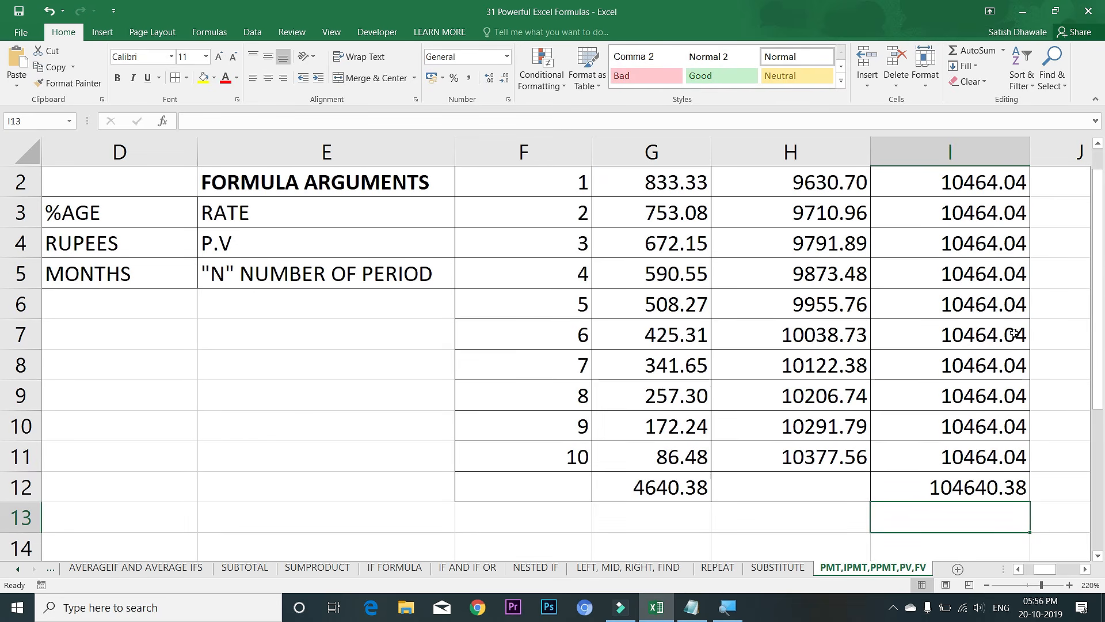
- Total the monthly principal H2:H11 in H12 with AutoSum
{"action": "left_click_drag", "start_coordinate": [432, 395], "coordinate": [46, 365]}
{"action": "left_click", "coordinate": [457, 366]}
{"action": "mouse_move", "coordinate": [645, 396]}
{"action": "left_mouse_down"}
{"action": "mouse_move", "coordinate": [1098, 368]}
{"action": "mouse_move", "coordinate": [1096, 307]}
{"action": "left_mouse_up"}
{"action": "left_click", "coordinate": [645, 491]}
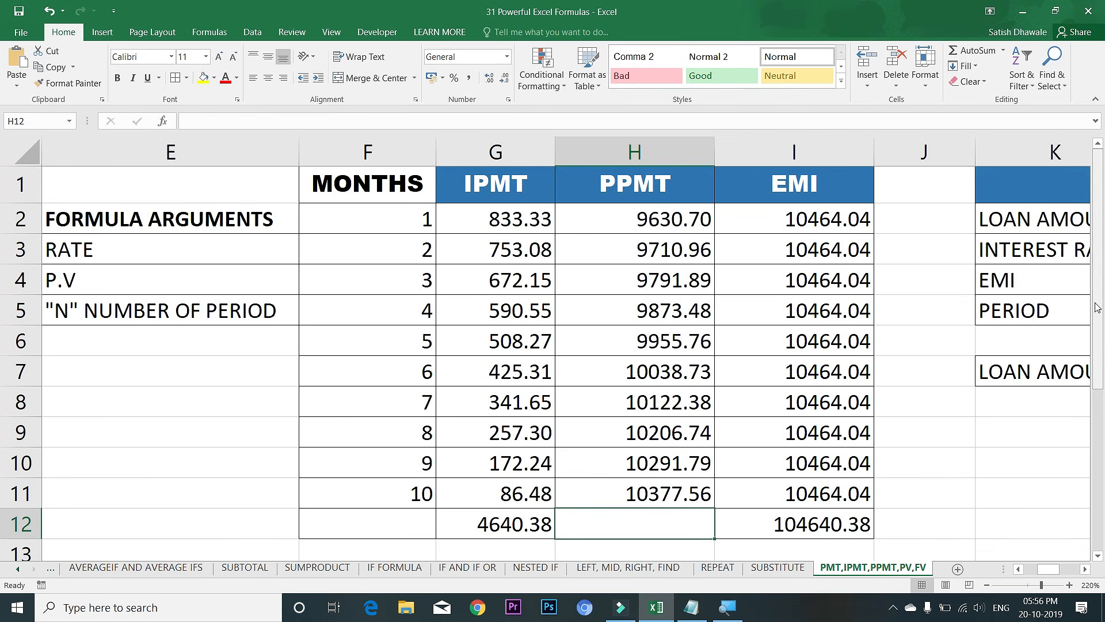
{"action": "left_click", "coordinate": [960, 51]}
{"action": "key", "text": "Return"}
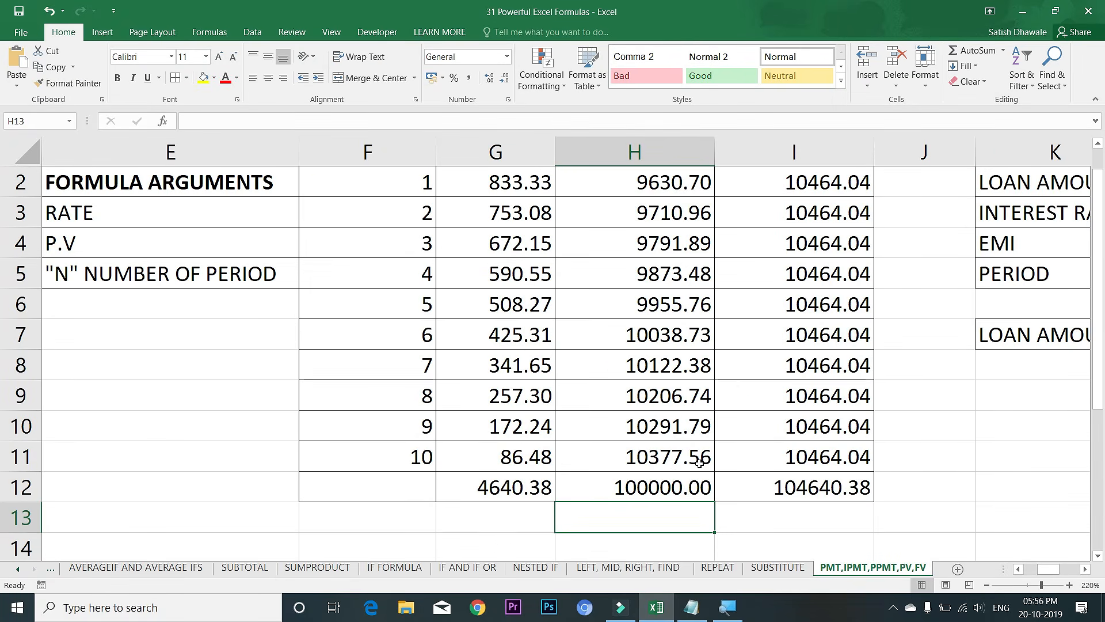
- Review the principal total in H12, the first month's interest in G2, the months column and the PPMT values
{"action": "left_click", "coordinate": [670, 482]}
{"action": "left_click_drag", "start_coordinate": [1100, 397], "coordinate": [1098, 384]}
{"action": "left_click", "coordinate": [521, 214]}
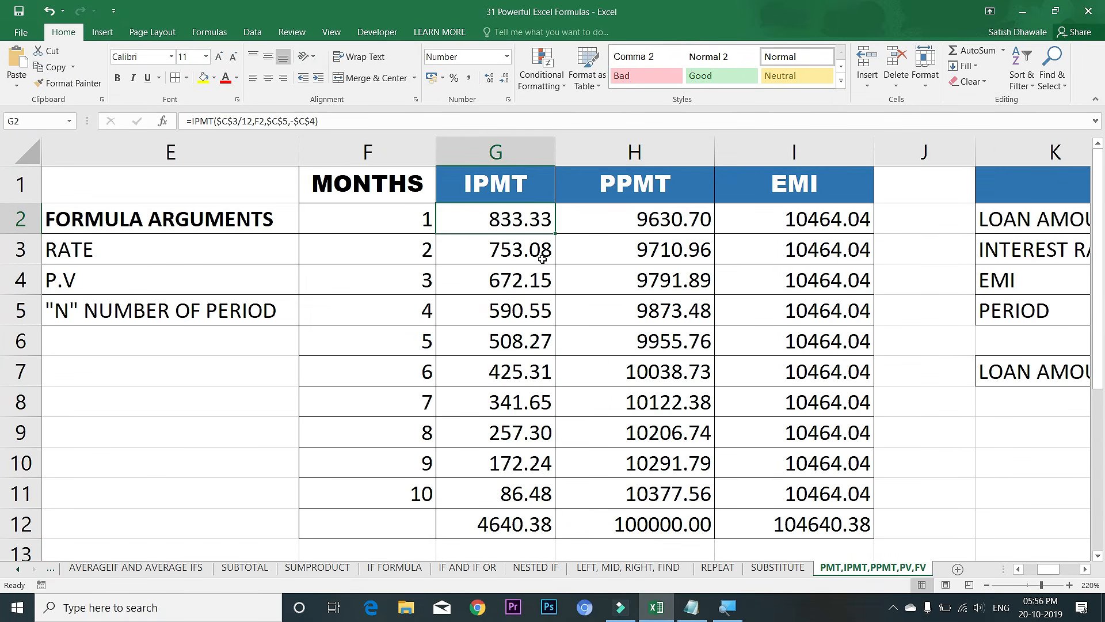
{"action": "left_click", "coordinate": [398, 222]}
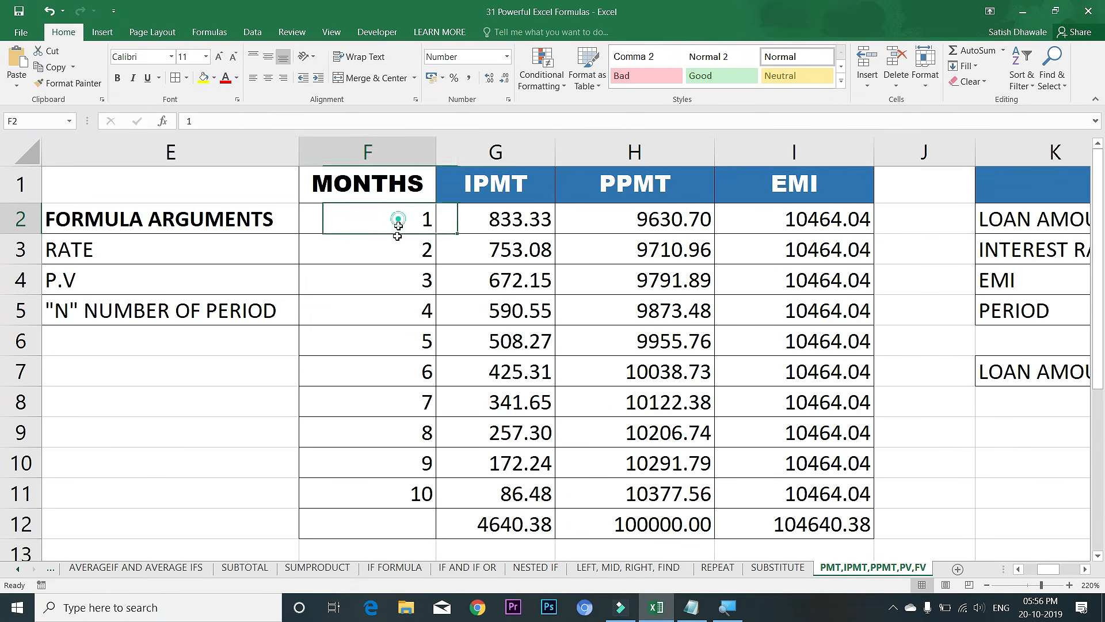
{"action": "left_click_drag", "start_coordinate": [397, 221], "coordinate": [395, 547]}
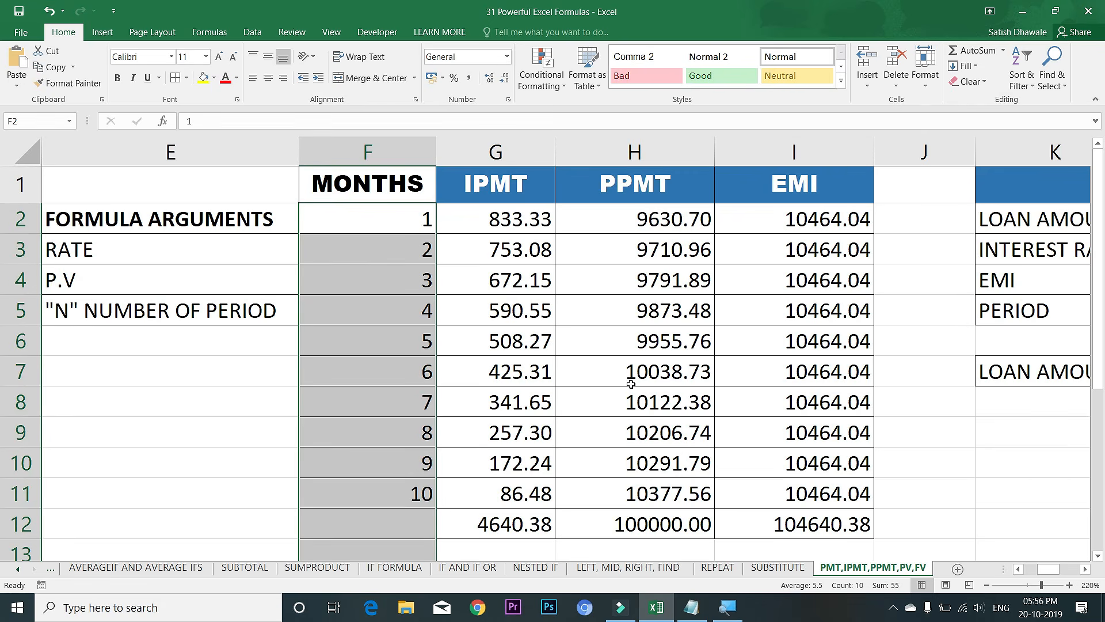
{"action": "left_click", "coordinate": [631, 384]}
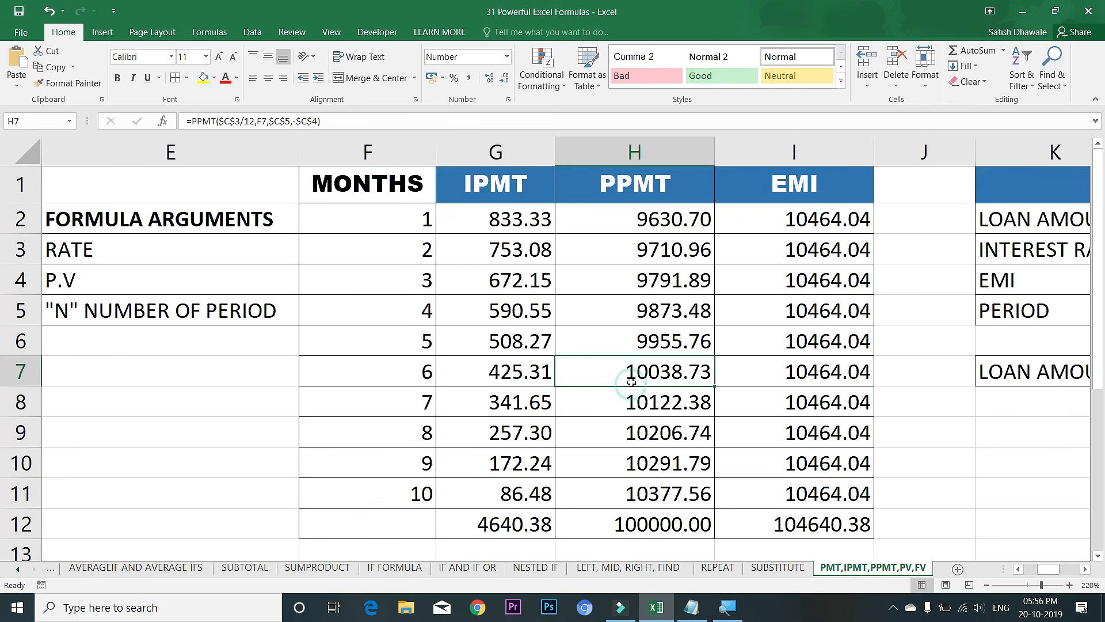
- Examine the payment terms and monthly breakdown, followed by the PV table's loan amount, interest rate, EMI and period cells
{"action": "left_click", "coordinate": [652, 281]}
{"action": "left_click_drag", "start_coordinate": [1043, 570], "coordinate": [1030, 569]}
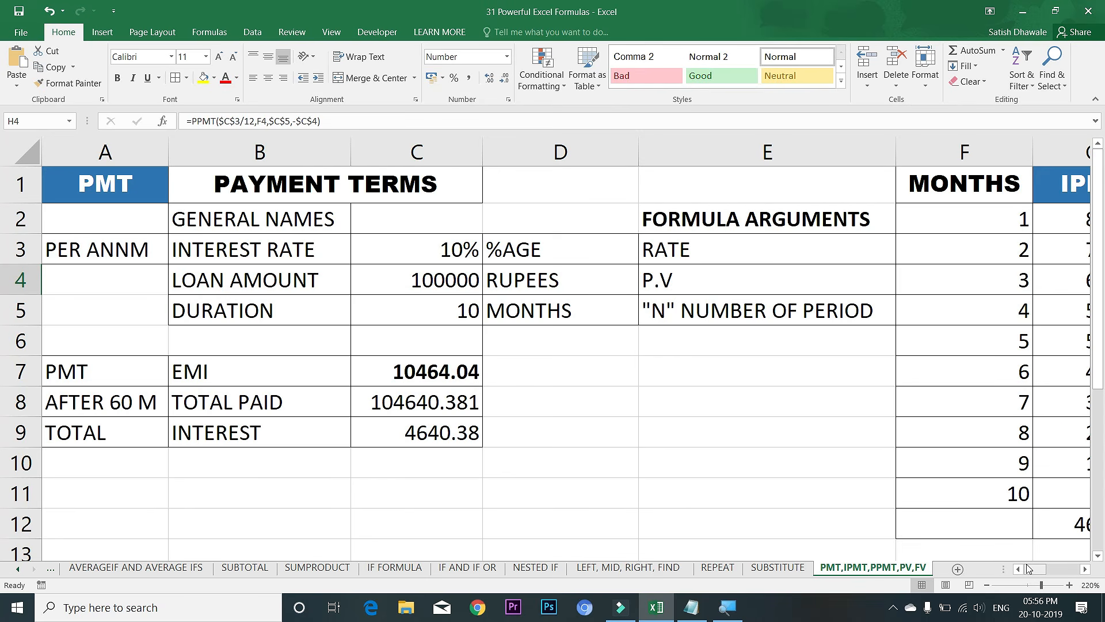
{"action": "left_click_drag", "start_coordinate": [1043, 569], "coordinate": [1072, 575]}
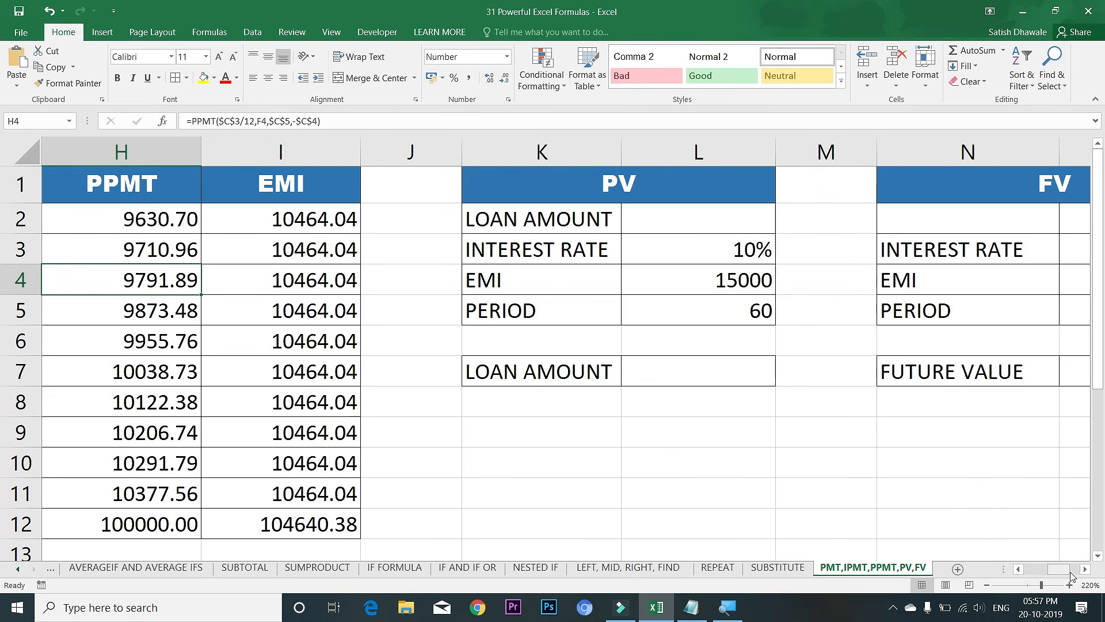
{"action": "left_click", "coordinate": [1085, 570]}
{"action": "left_click", "coordinate": [1085, 570]}
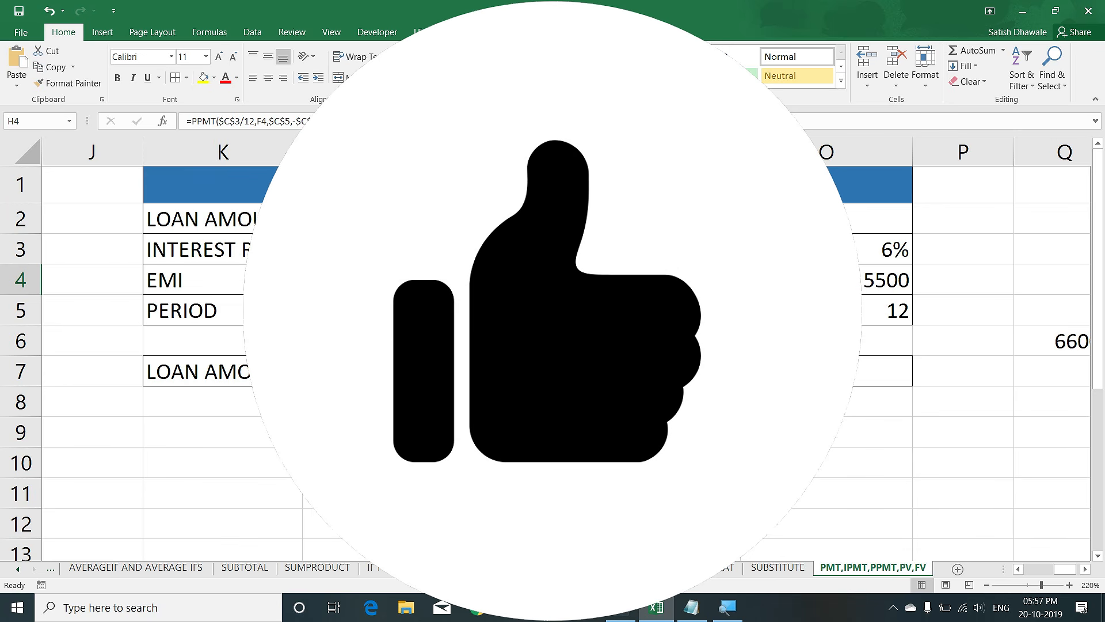
{"action": "left_click", "coordinate": [369, 219]}
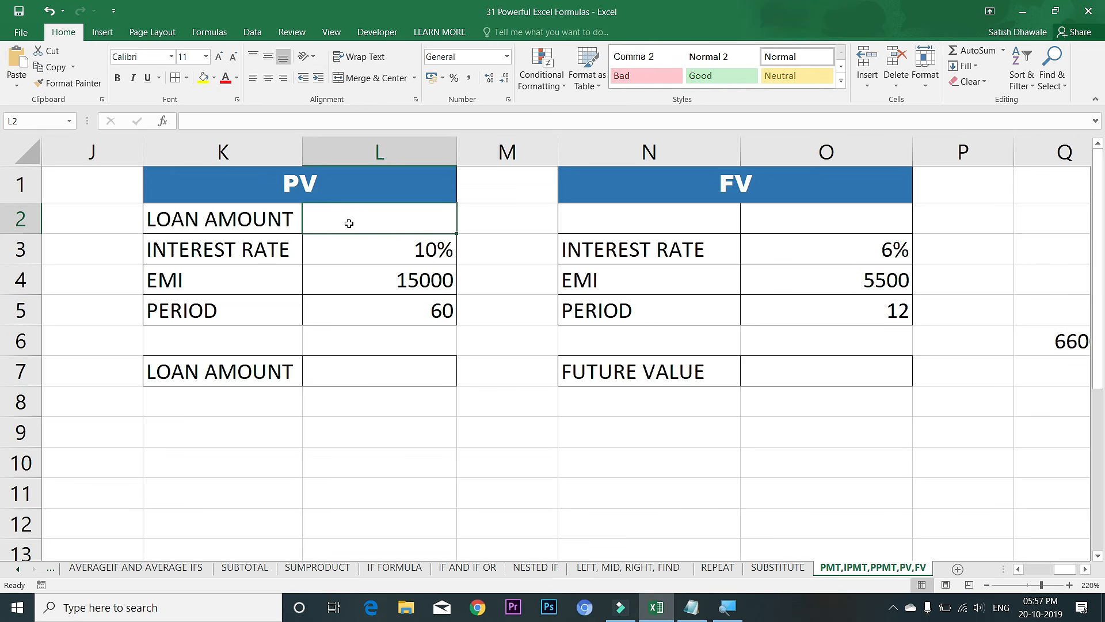
{"action": "key", "text": "Down"}
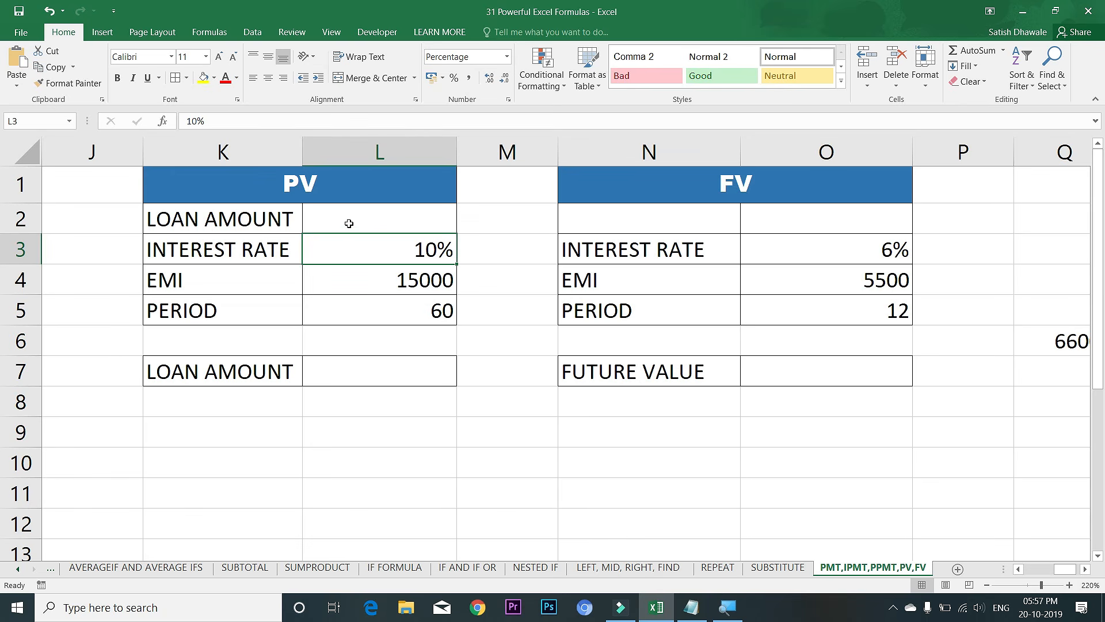
{"action": "key", "text": "Down"}
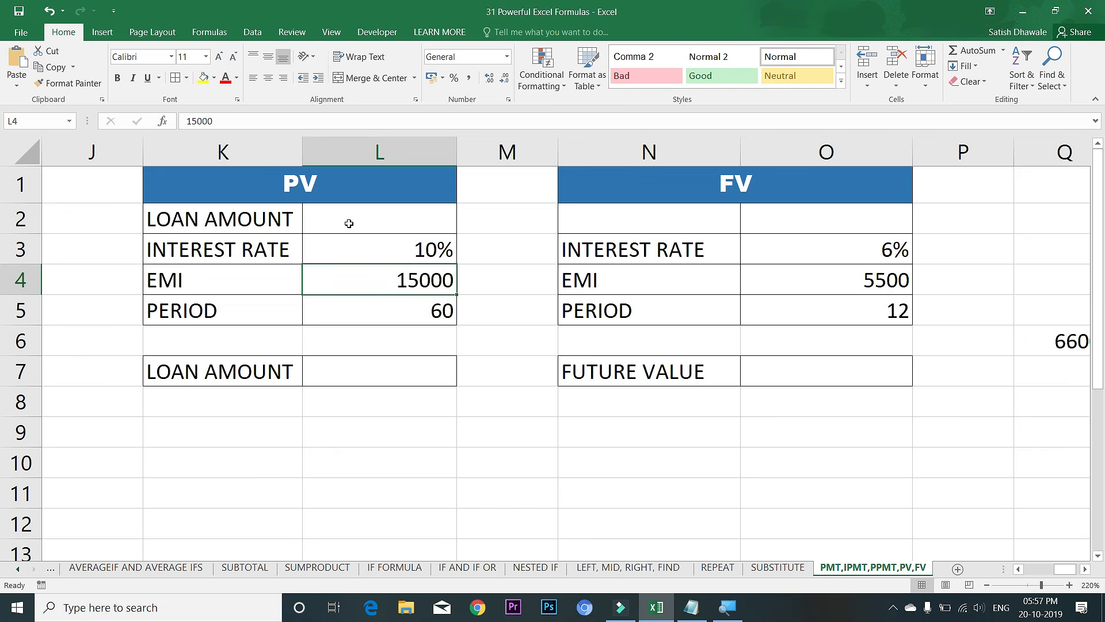
{"action": "left_click", "coordinate": [375, 216]}
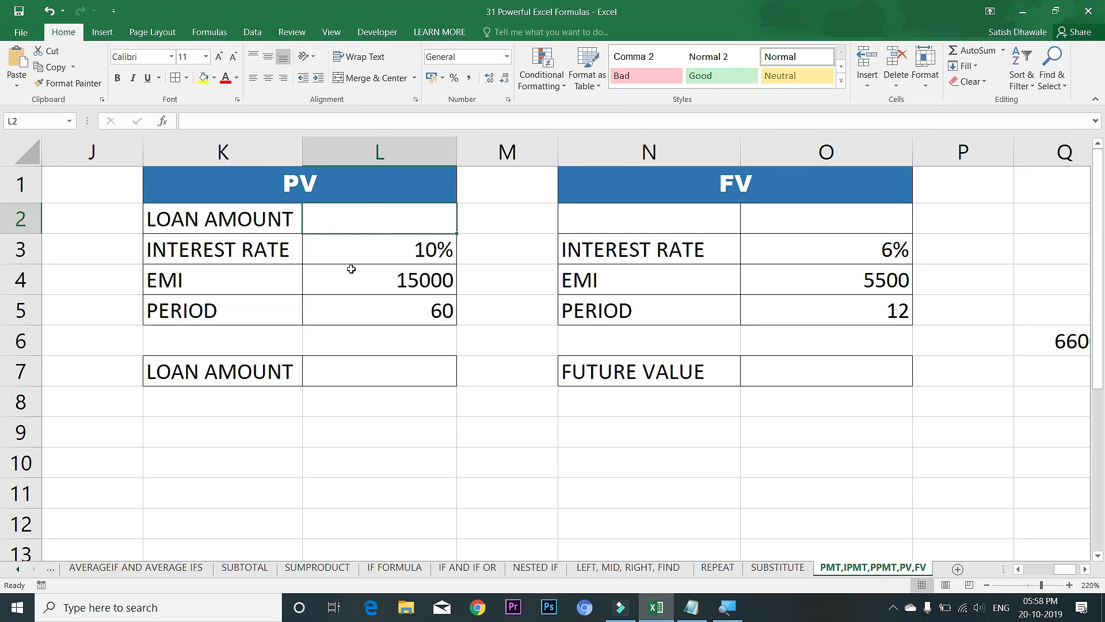
{"action": "left_click_drag", "start_coordinate": [402, 251], "coordinate": [409, 301]}
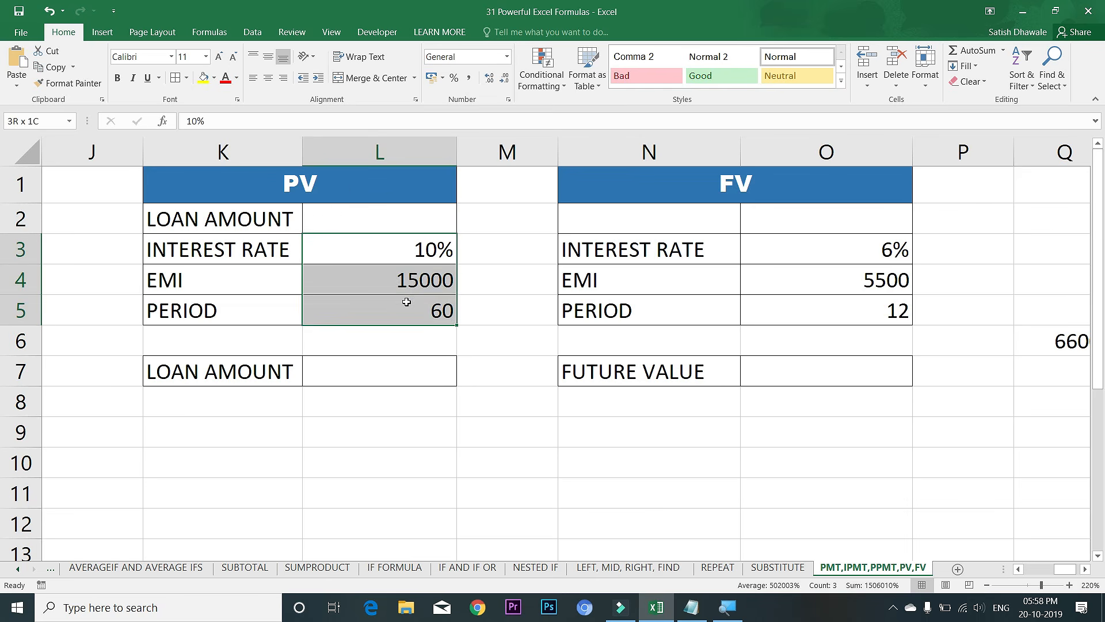
{"action": "left_click", "coordinate": [404, 275]}
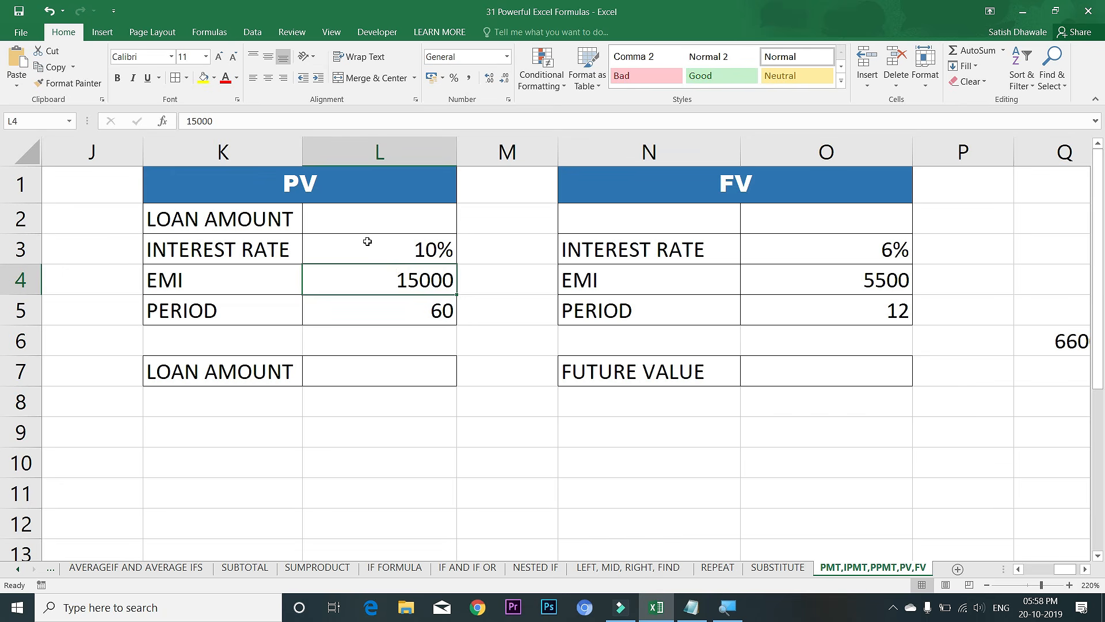
{"action": "left_click", "coordinate": [374, 221]}
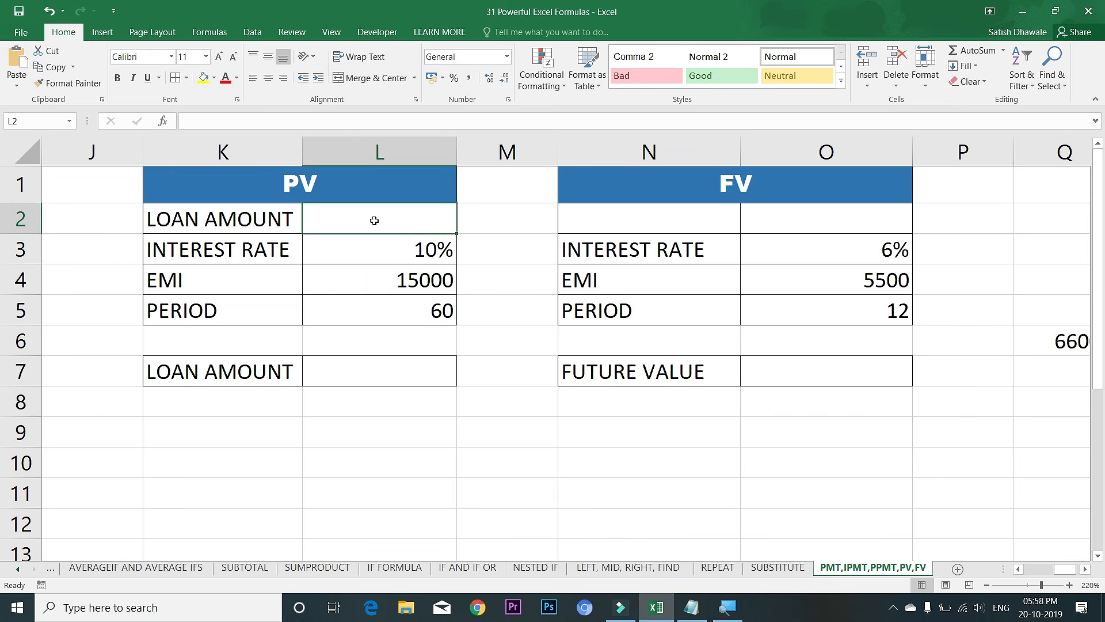
{"action": "left_click", "coordinate": [353, 360]}
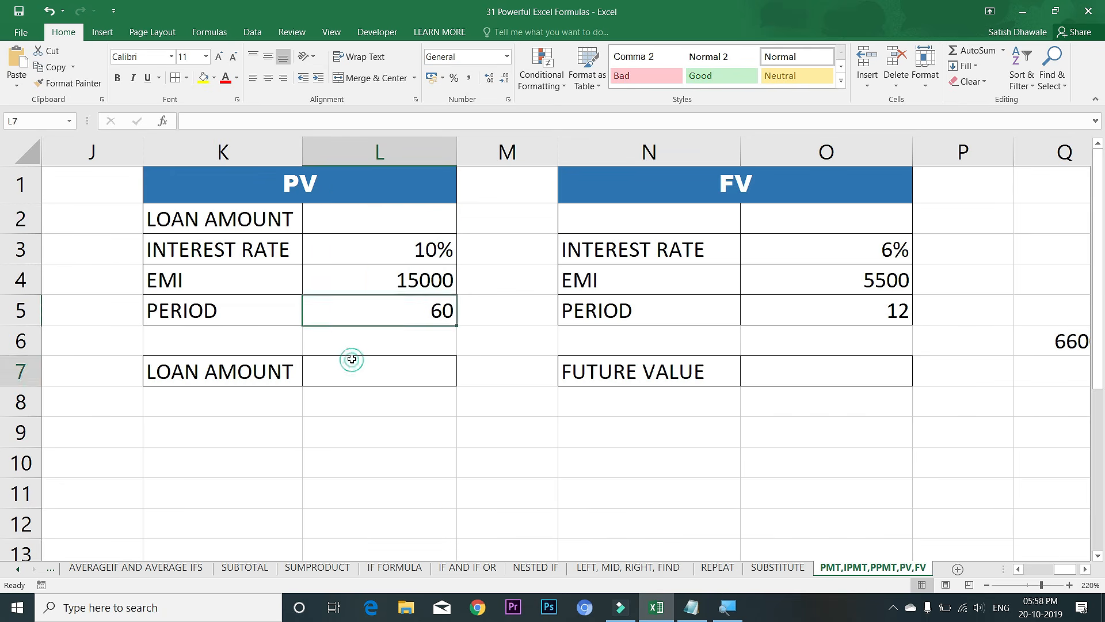
{"action": "left_click", "coordinate": [382, 230]}
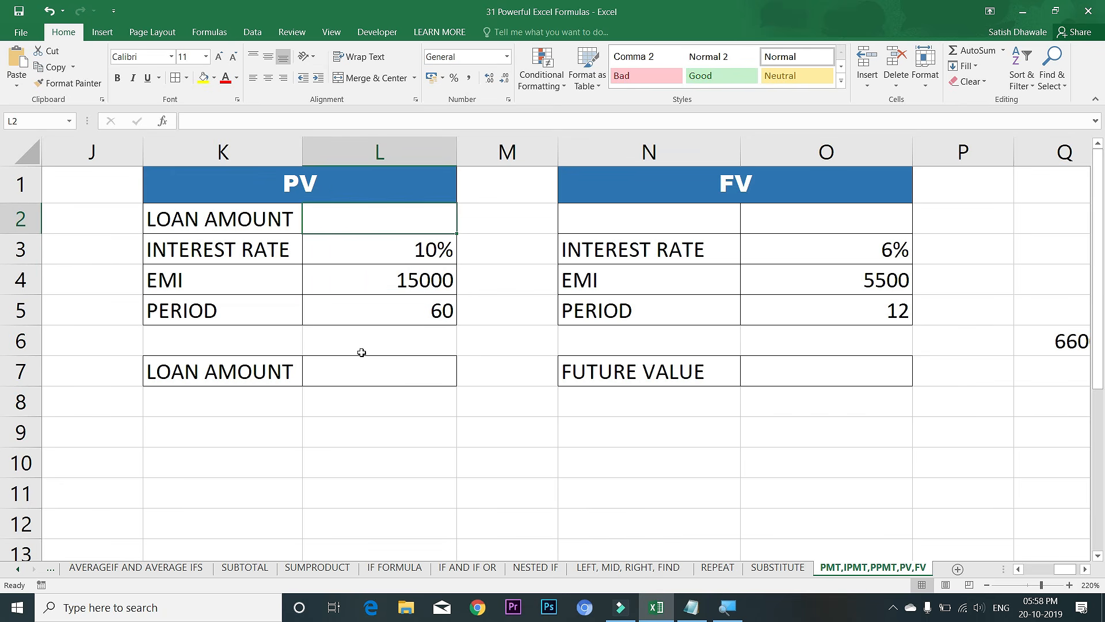
- Calculate the PV table's loan amount in L7 with =PV(L3/12,L5,-L4), using the monthly rate, period and negative EMI
{"action": "left_click", "coordinate": [356, 369]}
{"action": "type", "text": "="}
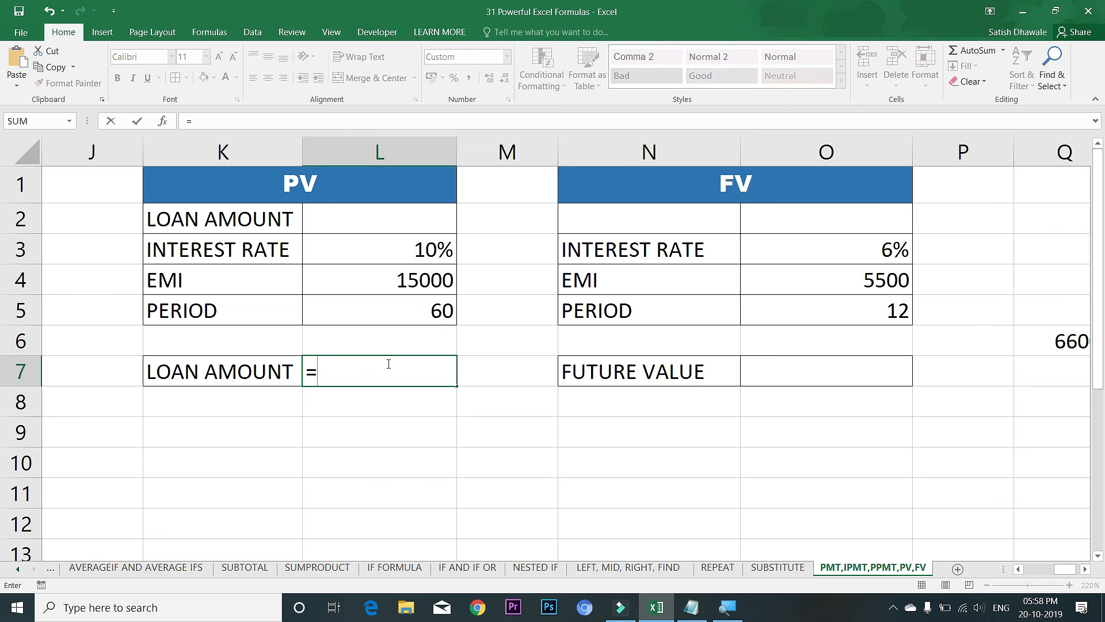
{"action": "type", "text": "PV("}
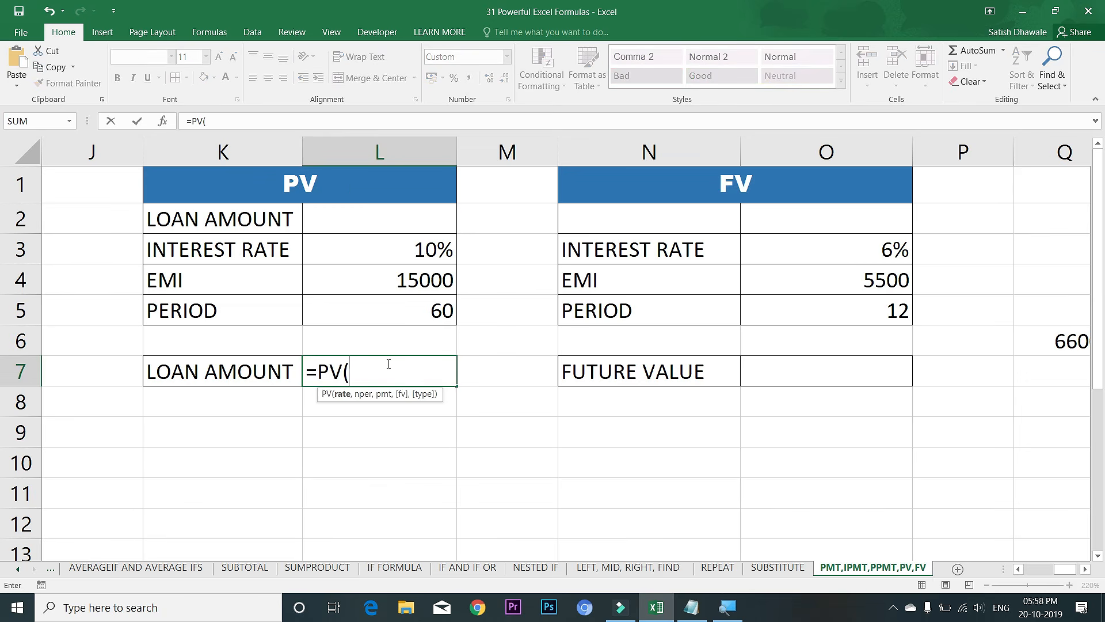
{"action": "left_click", "coordinate": [373, 252]}
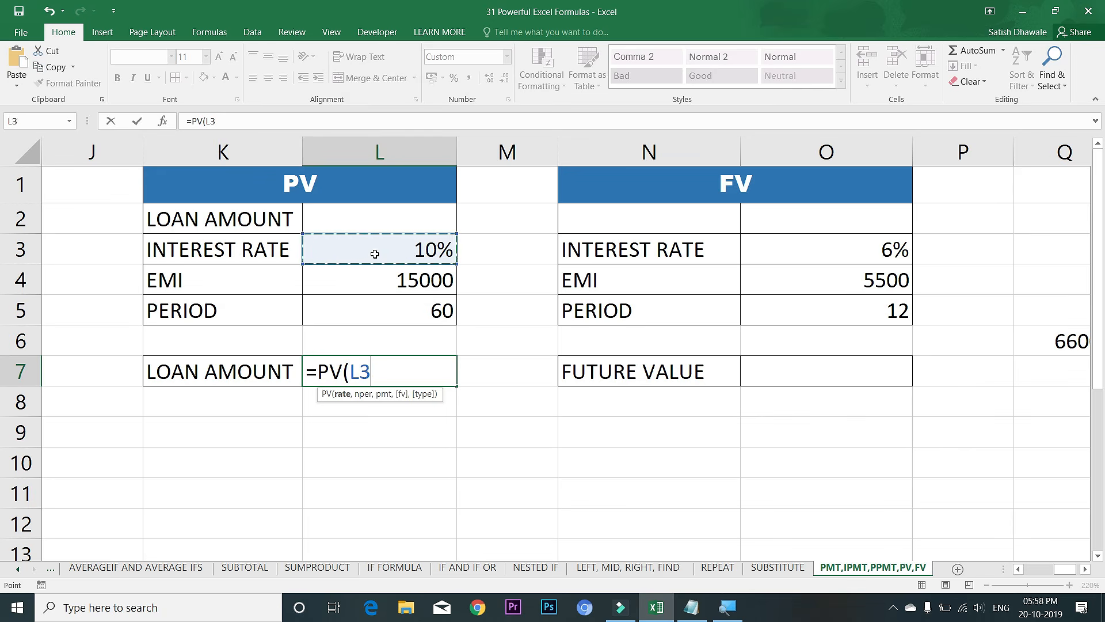
{"action": "type", "text": "/12"}
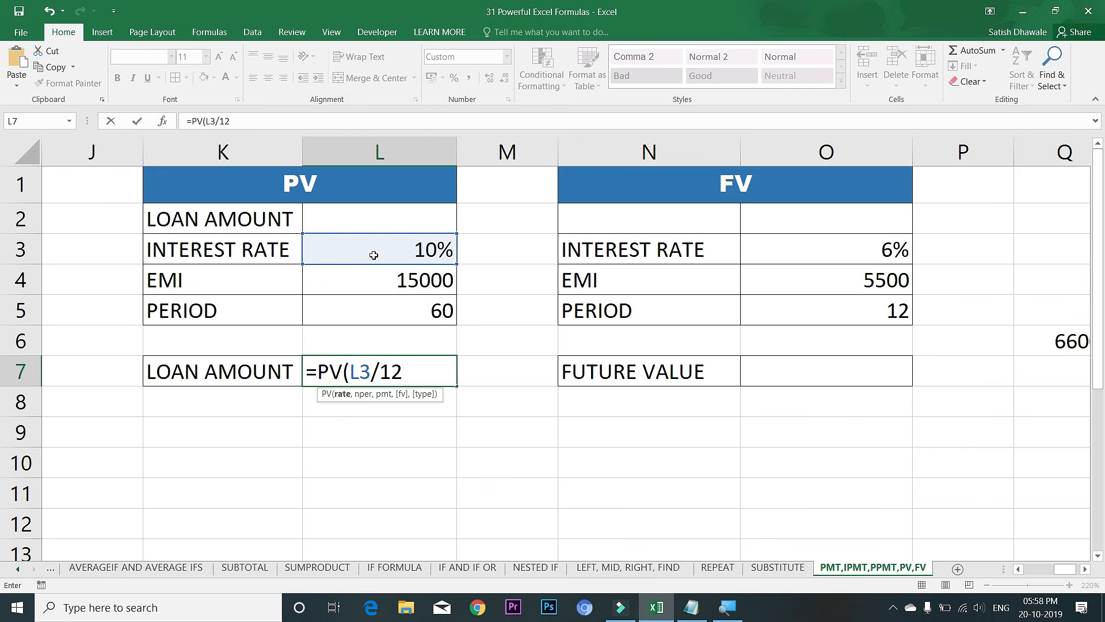
{"action": "type", "text": ","}
{"action": "left_click", "coordinate": [381, 311]}
{"action": "type", "text": ","}
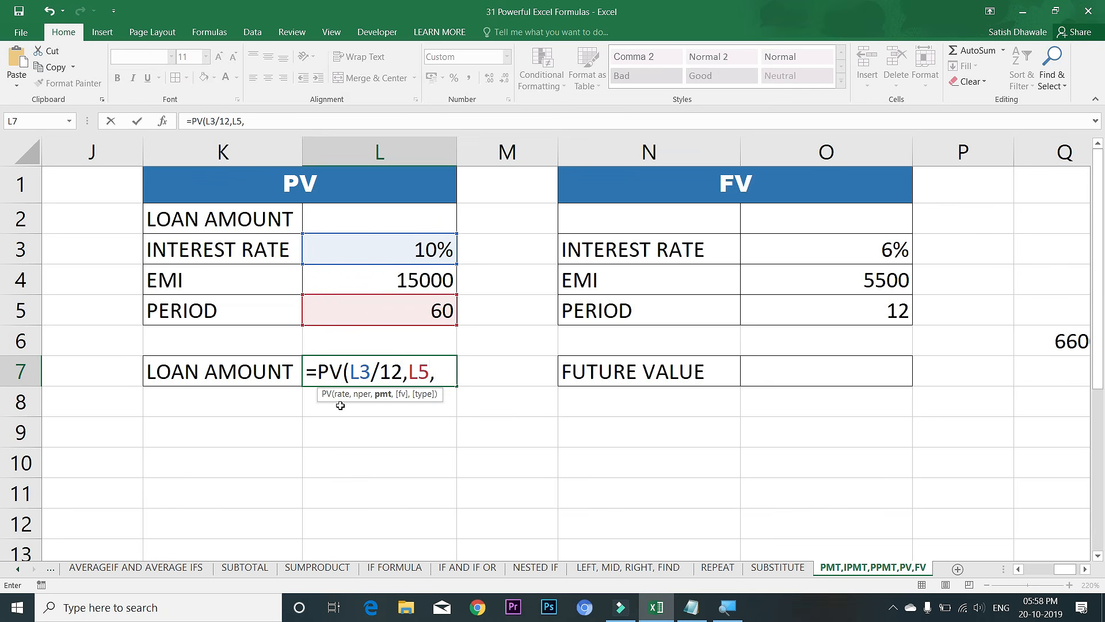
{"action": "left_click", "coordinate": [345, 286]}
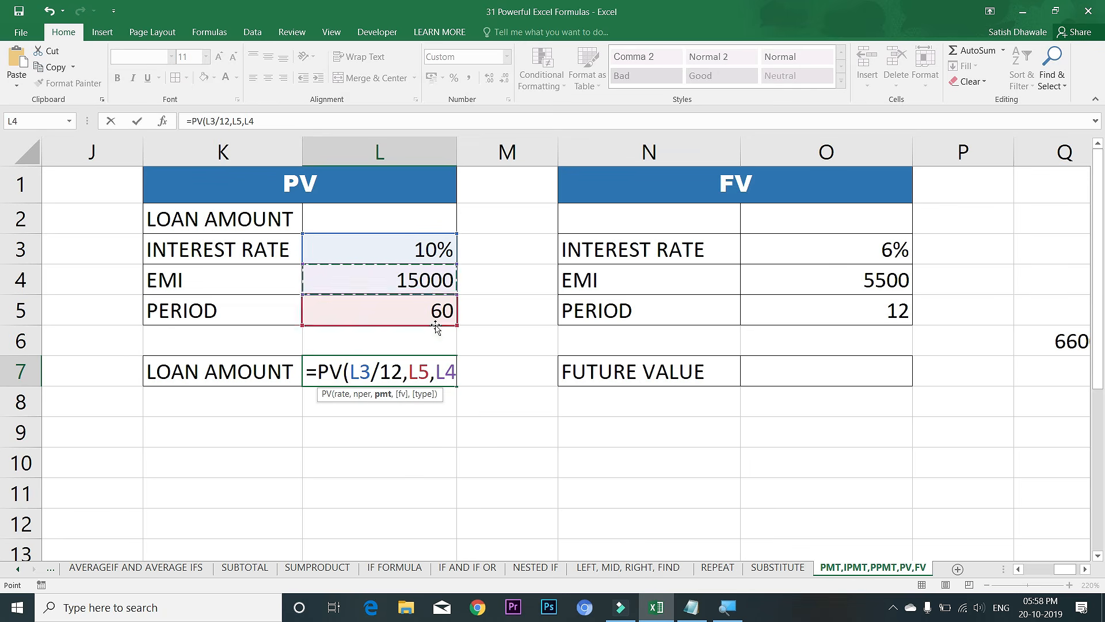
{"action": "left_click", "coordinate": [437, 372]}
{"action": "type", "text": "-"}
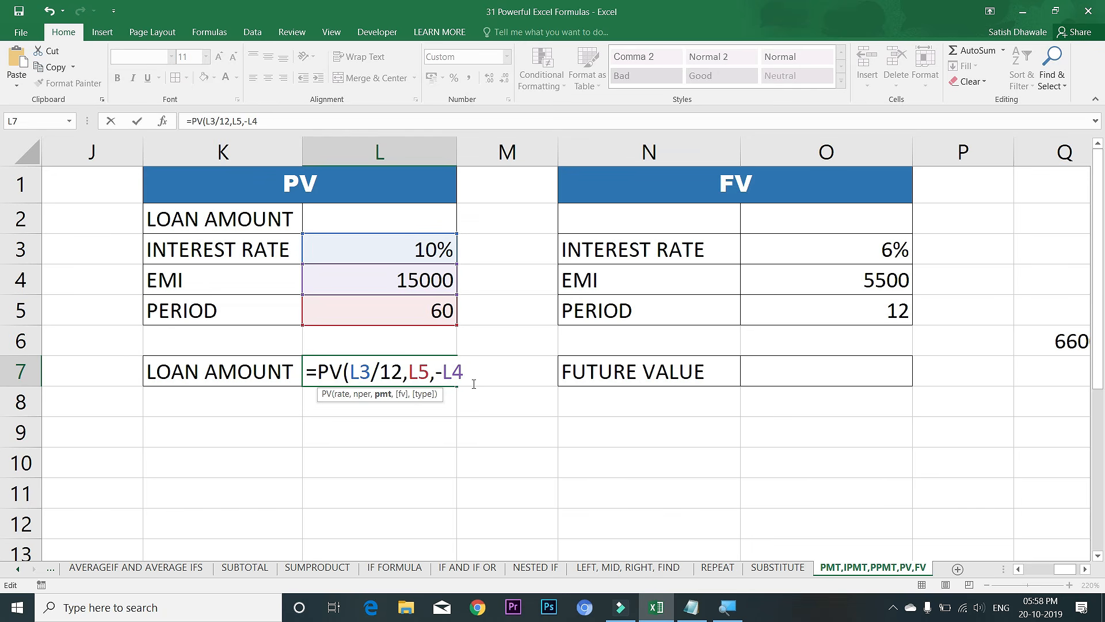
{"action": "left_click", "coordinate": [390, 368]}
{"action": "left_click", "coordinate": [406, 371]}
{"action": "left_click_drag", "start_coordinate": [406, 370], "coordinate": [427, 364]}
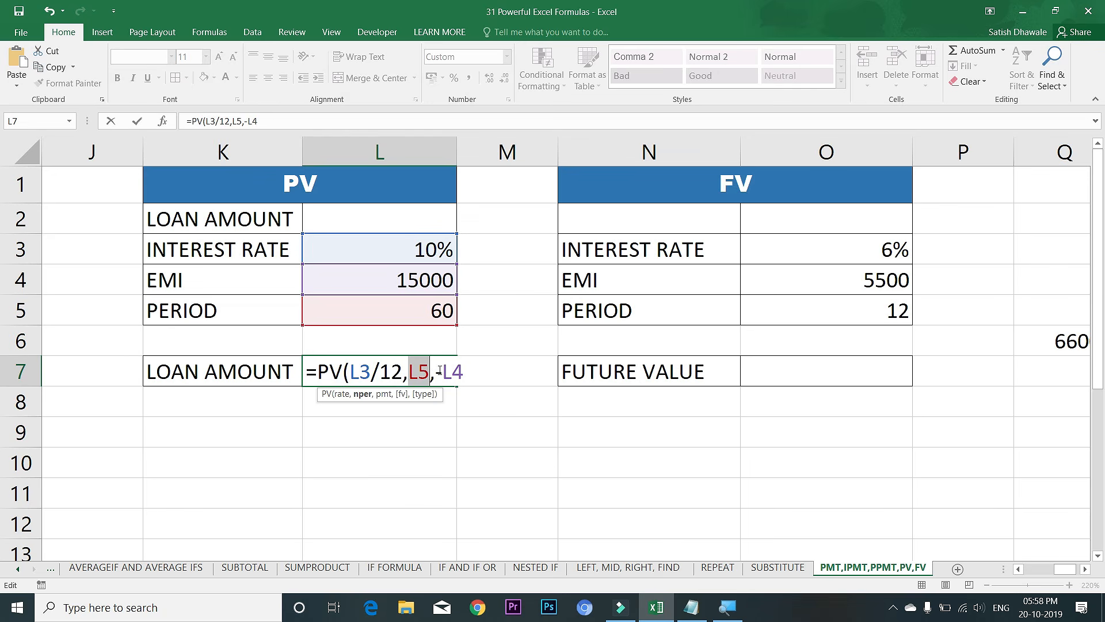
{"action": "left_click", "coordinate": [464, 371]}
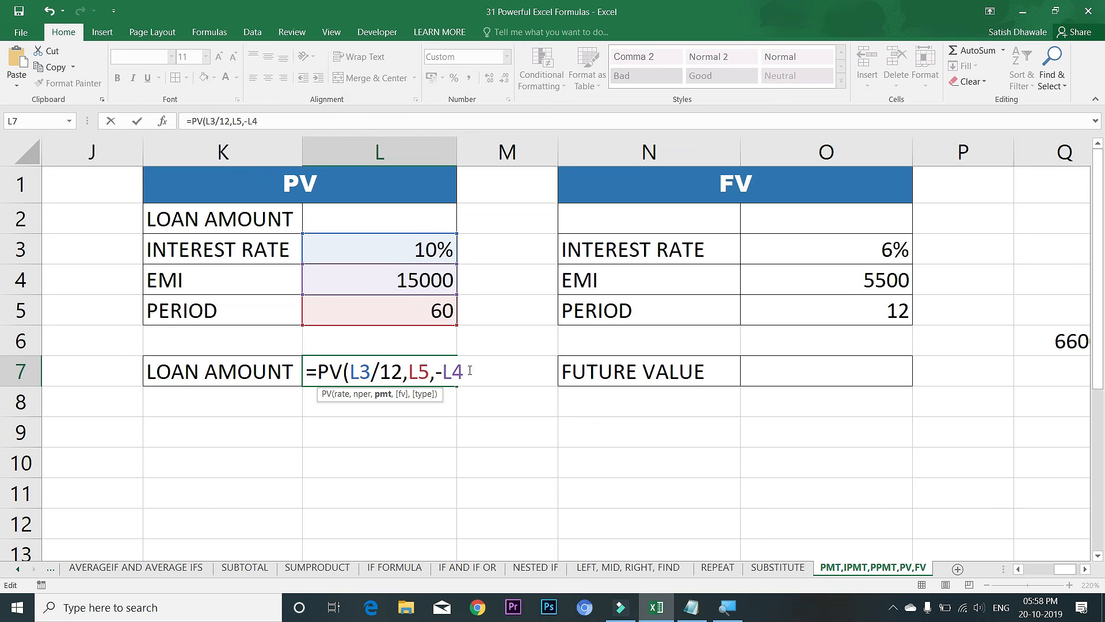
{"action": "key", "text": "Return"}
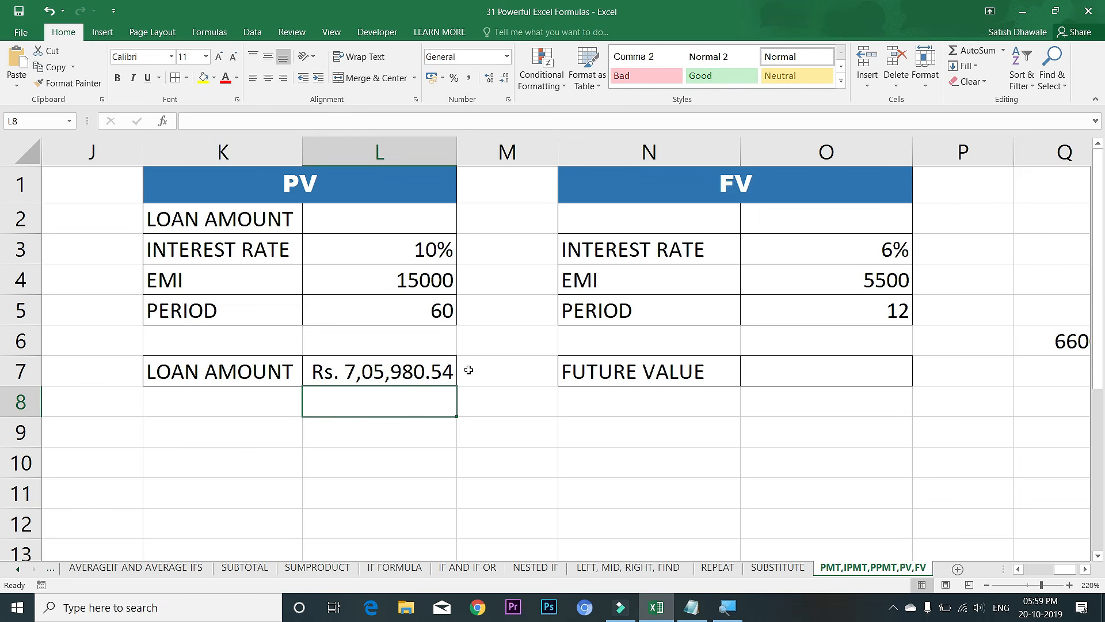
- Set the PV table's EMI in L4 to 20000
{"action": "left_click", "coordinate": [351, 286]}
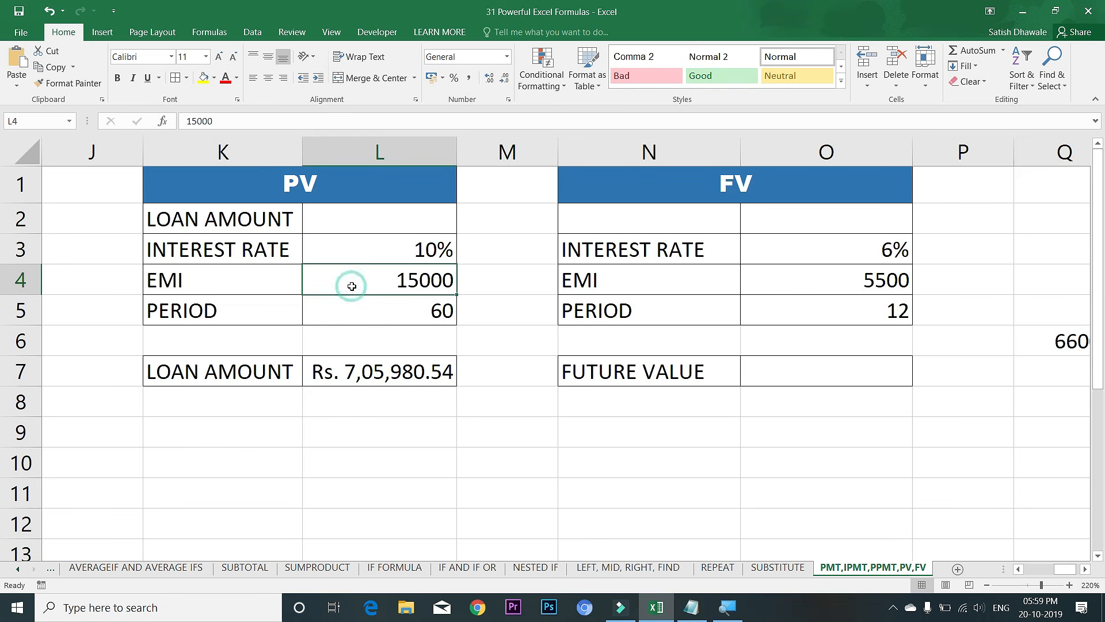
{"action": "type", "text": "20000"}
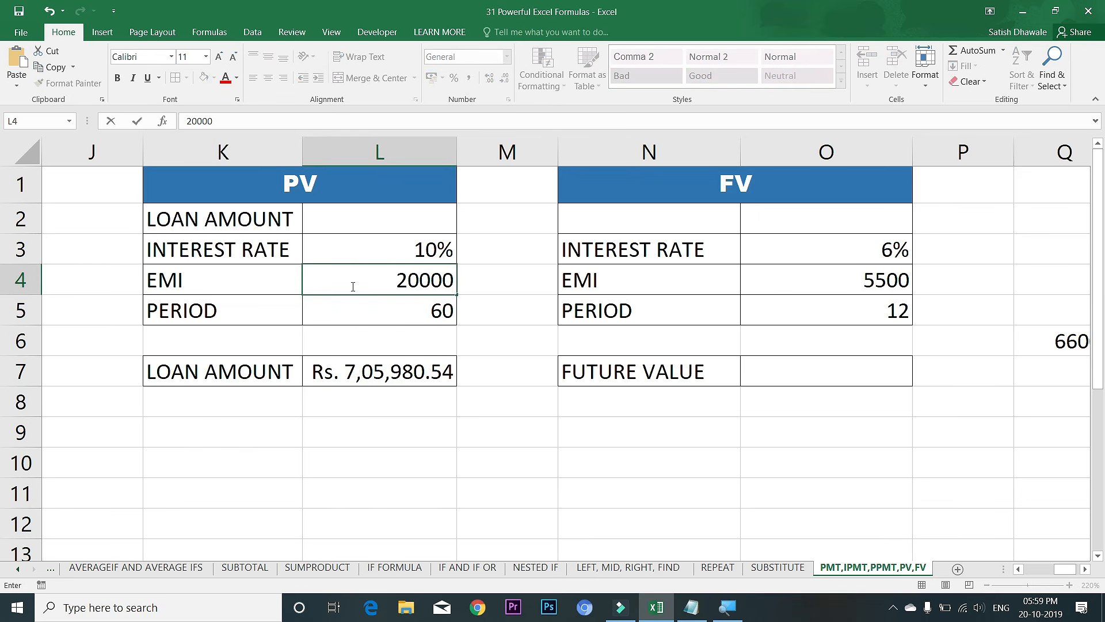
{"action": "key", "text": "Return"}
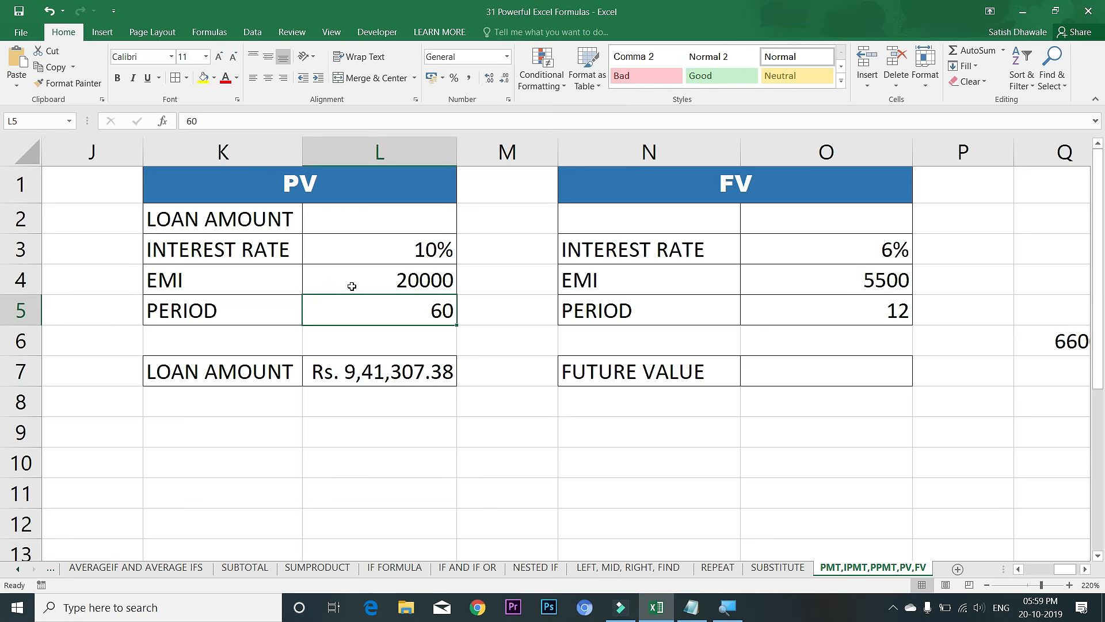
- Calculate the future value in O7 with =FV(O3/12,O5,-O4), using the monthly rate, period and negative EMI
{"action": "left_click", "coordinate": [794, 371]}
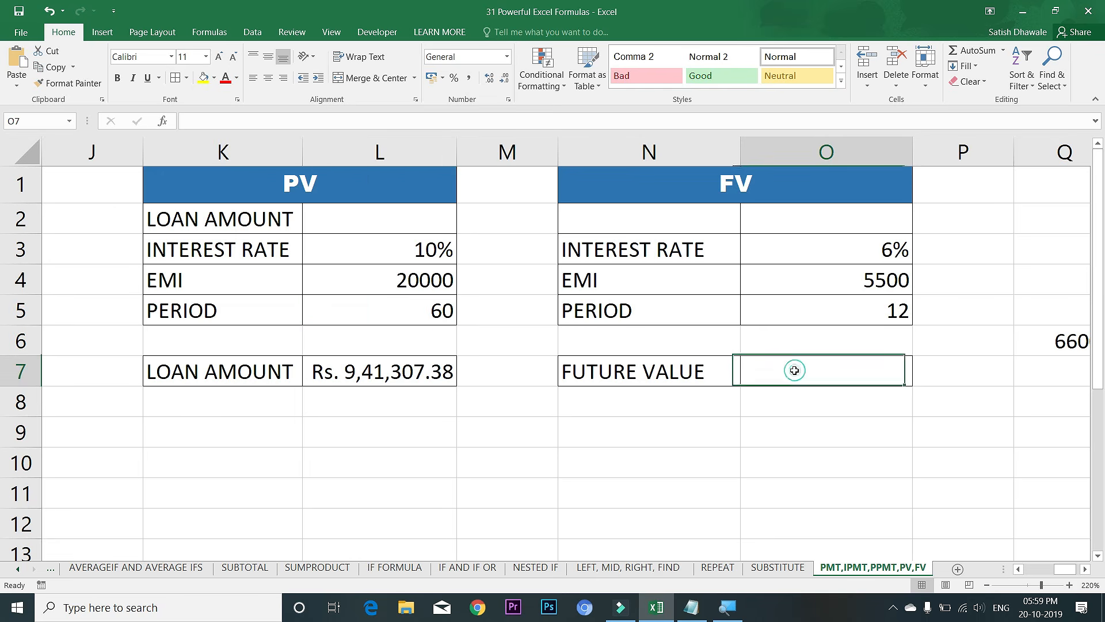
{"action": "type", "text": "=FV("}
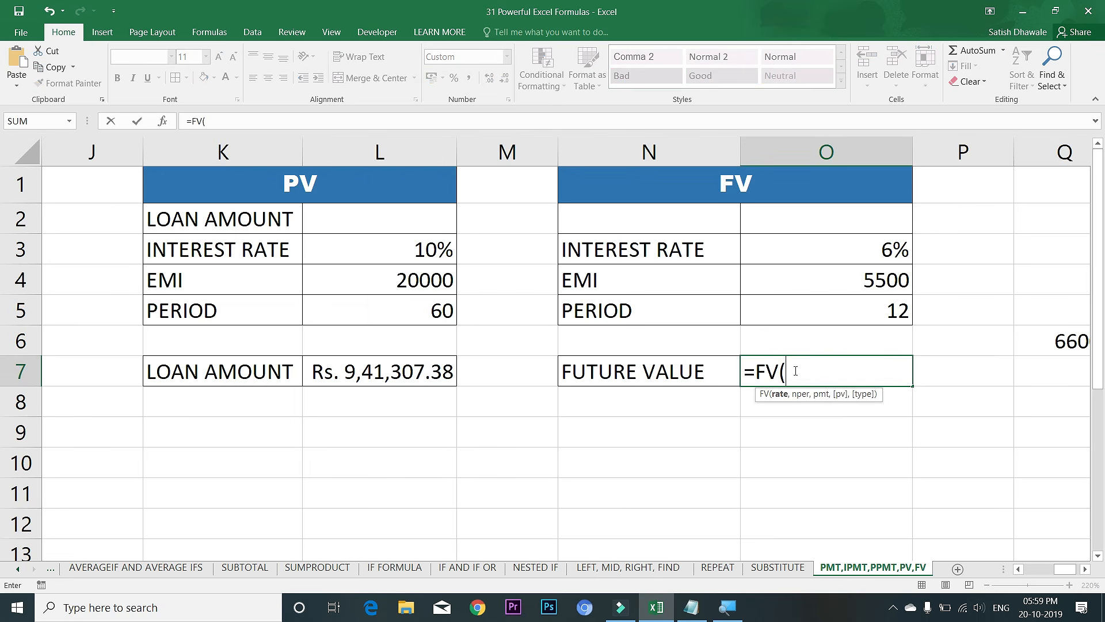
{"action": "left_click", "coordinate": [865, 243]}
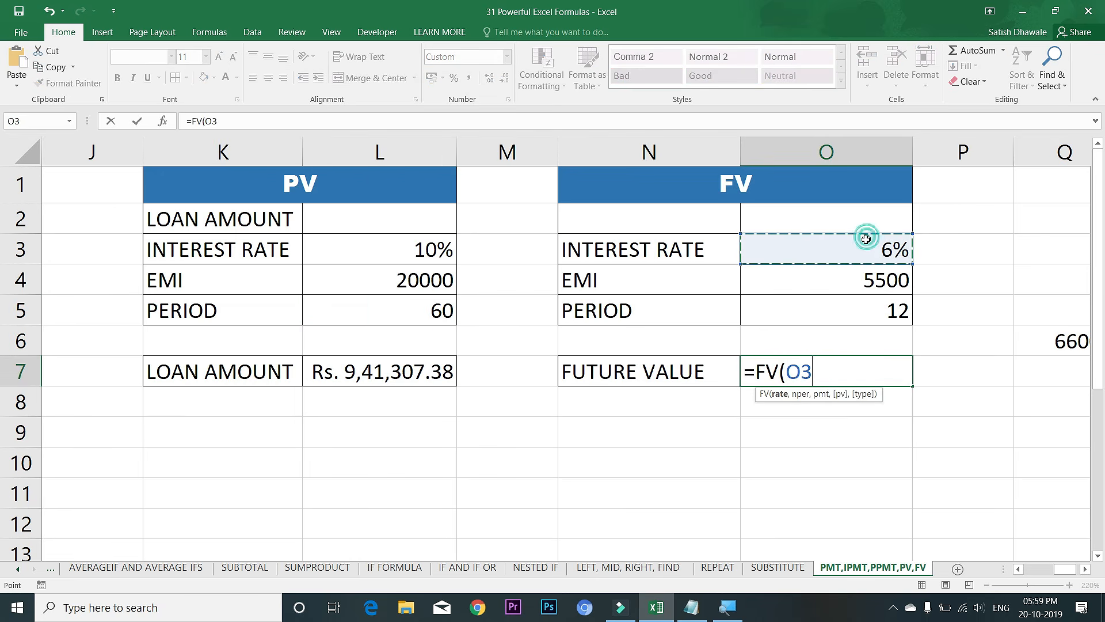
{"action": "type", "text": "/12"}
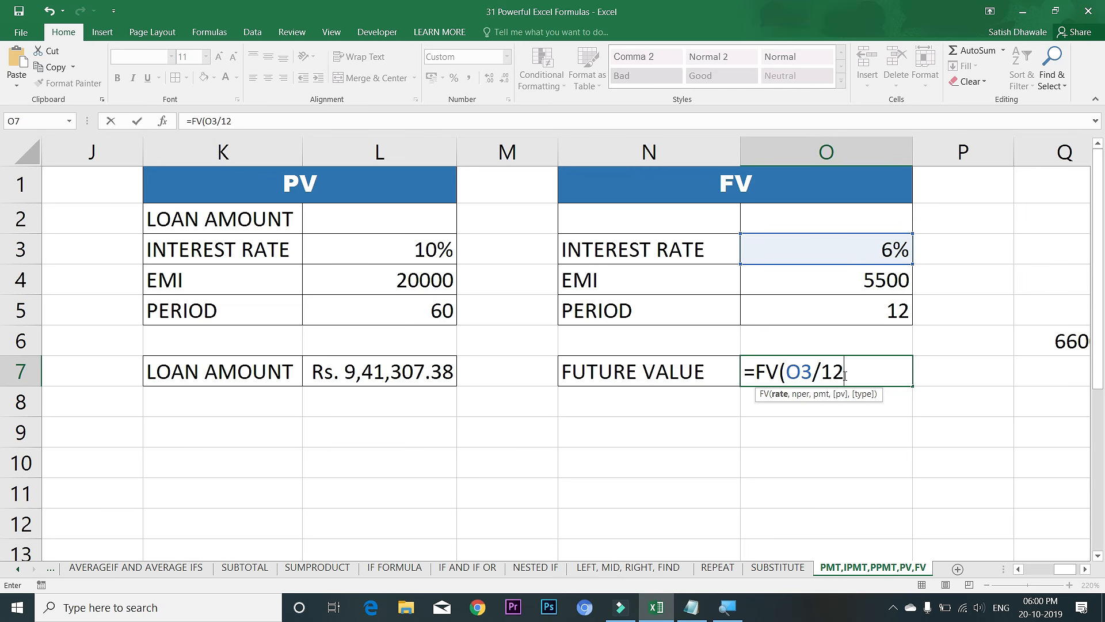
{"action": "type", "text": ","}
{"action": "left_click", "coordinate": [853, 317]}
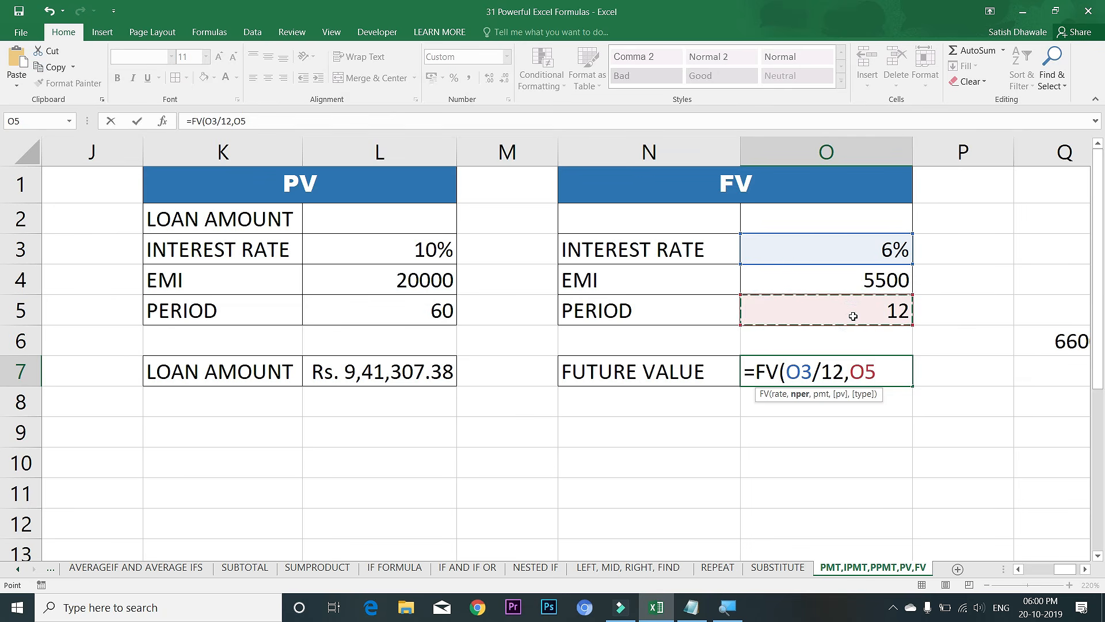
{"action": "type", "text": ","}
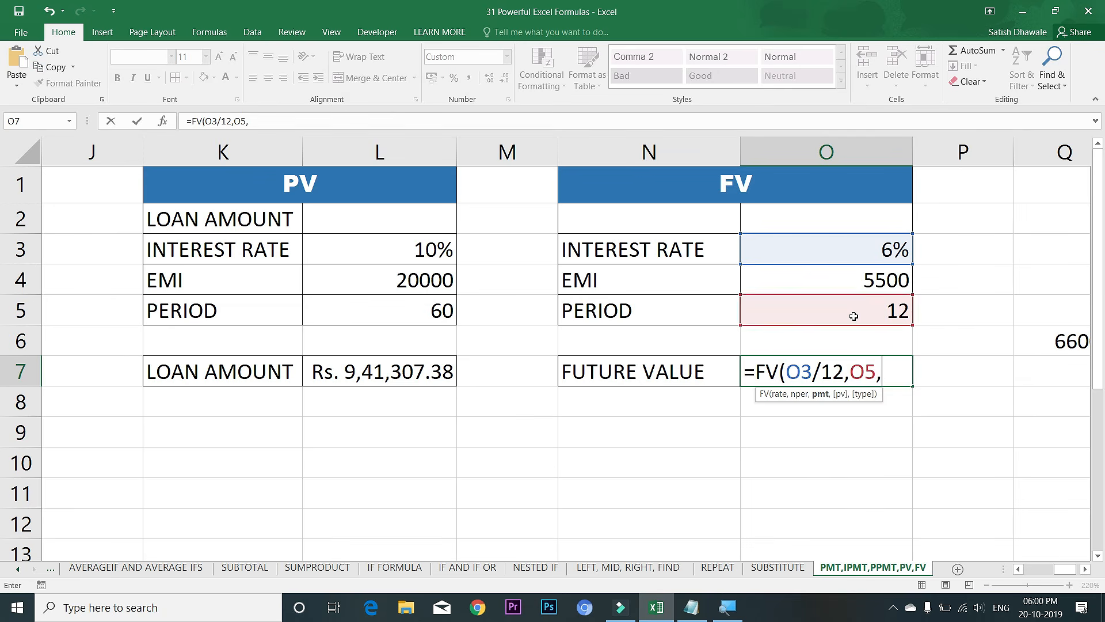
{"action": "left_click", "coordinate": [855, 283]}
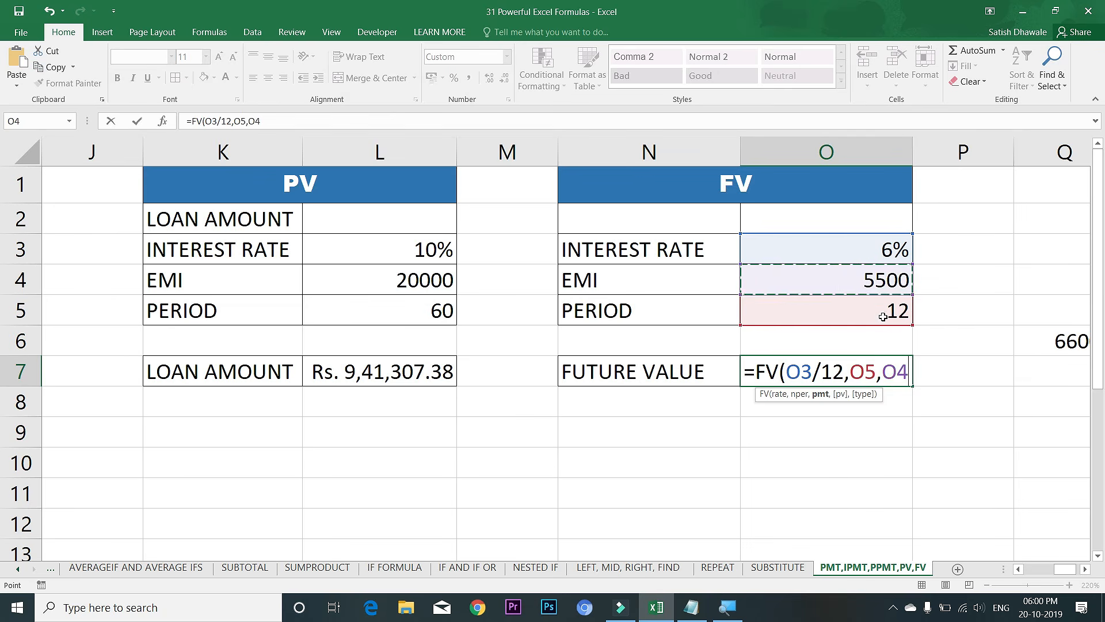
{"action": "left_click", "coordinate": [889, 370]}
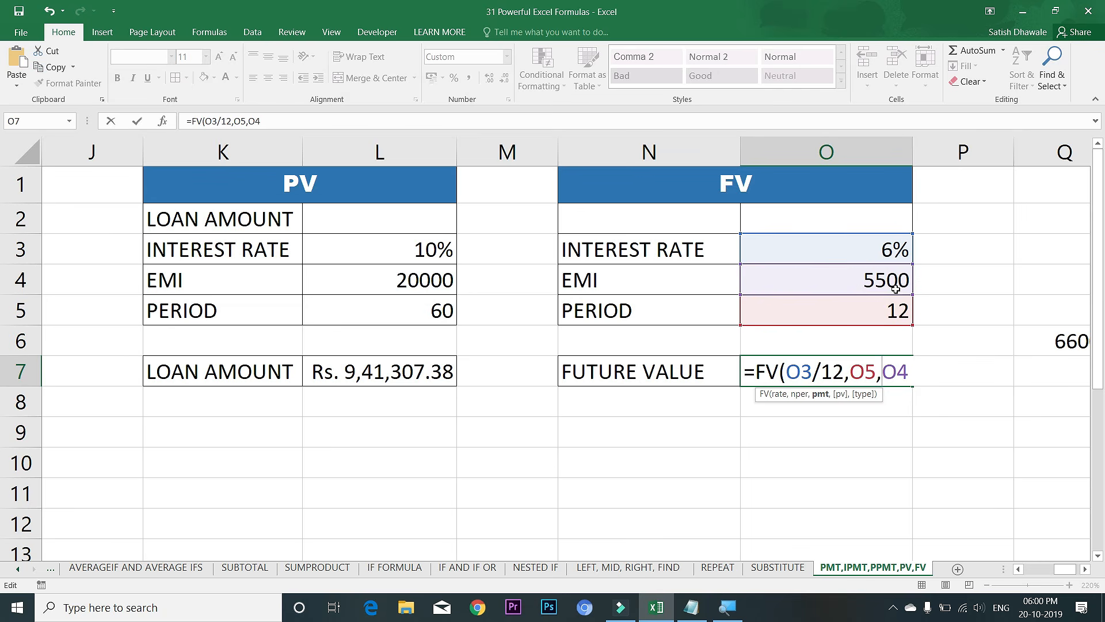
{"action": "type", "text": "-"}
{"action": "key", "text": "Return"}
- Complete O7 as =FV(O3/12,O5,-O4) with the EMI negative, and compare its future value with the EMI-times-period total in Q6
{"action": "left_click", "coordinate": [869, 371]}
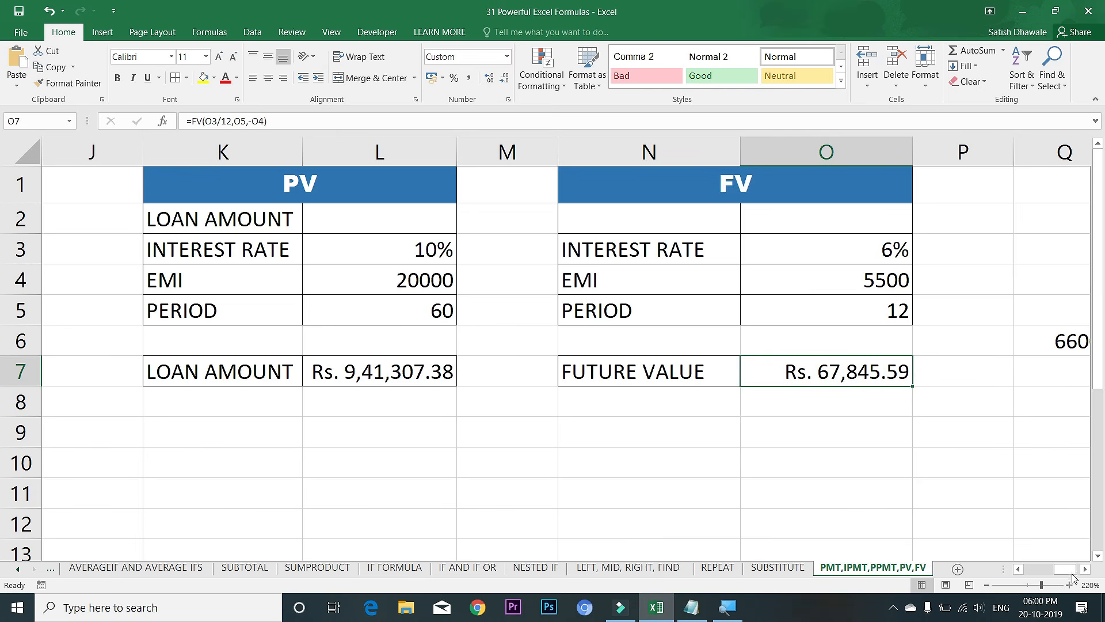
{"action": "left_click", "coordinate": [1085, 573]}
{"action": "double_click", "coordinate": [982, 339]}
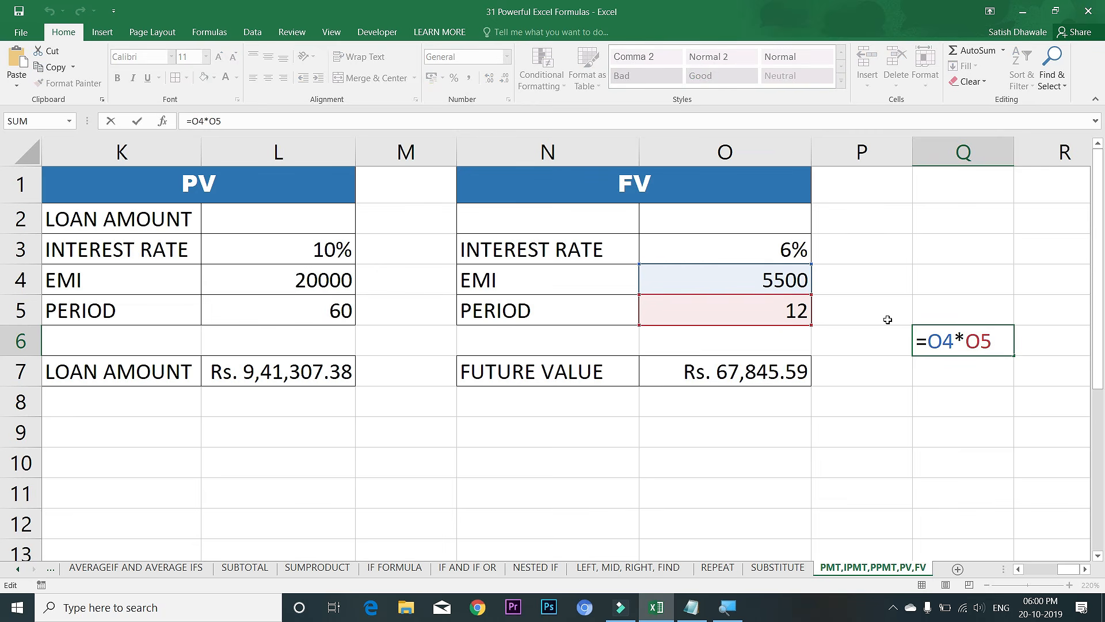
{"action": "key", "text": "ctrl+Return"}
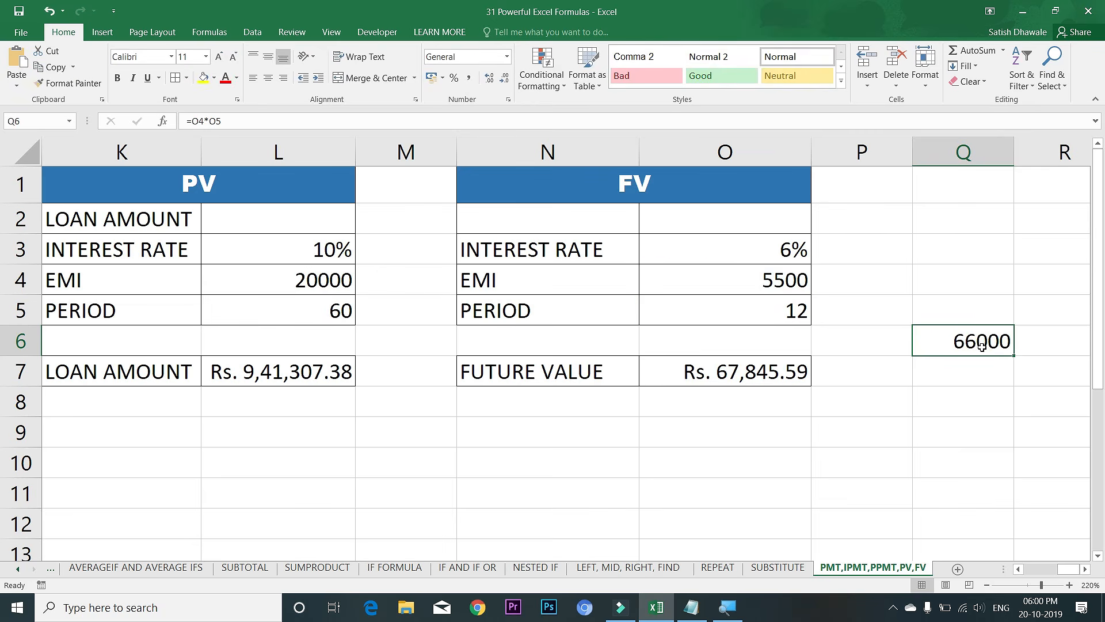
{"action": "left_click", "coordinate": [762, 376]}
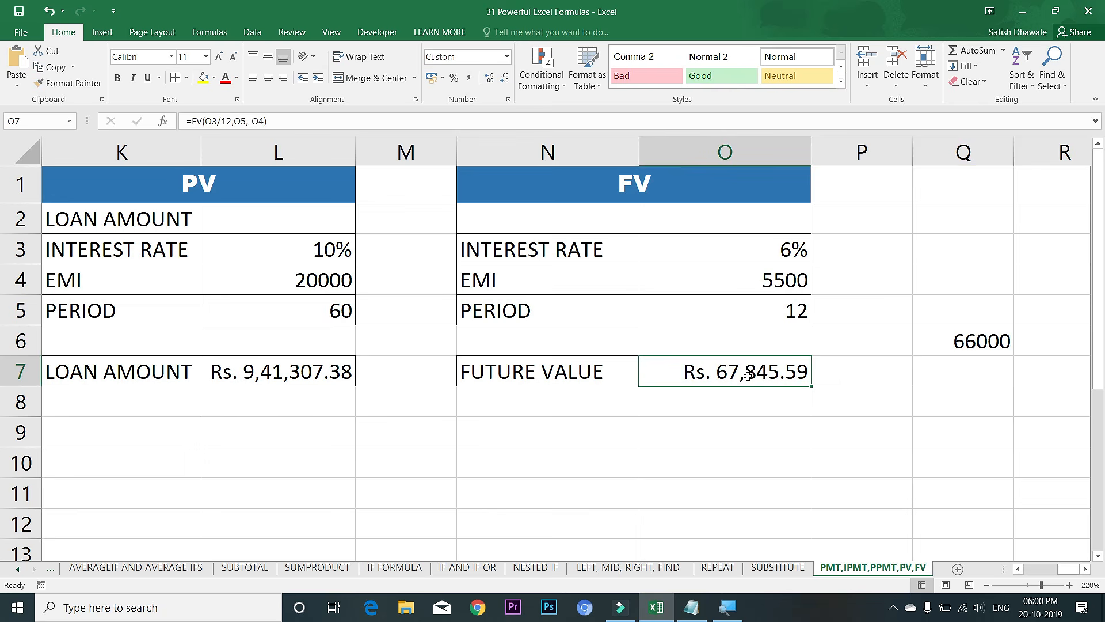
- Set the FV table's interest rate in O3 to 3% and check the recalculated future value against the EMI
{"action": "left_click", "coordinate": [777, 246]}
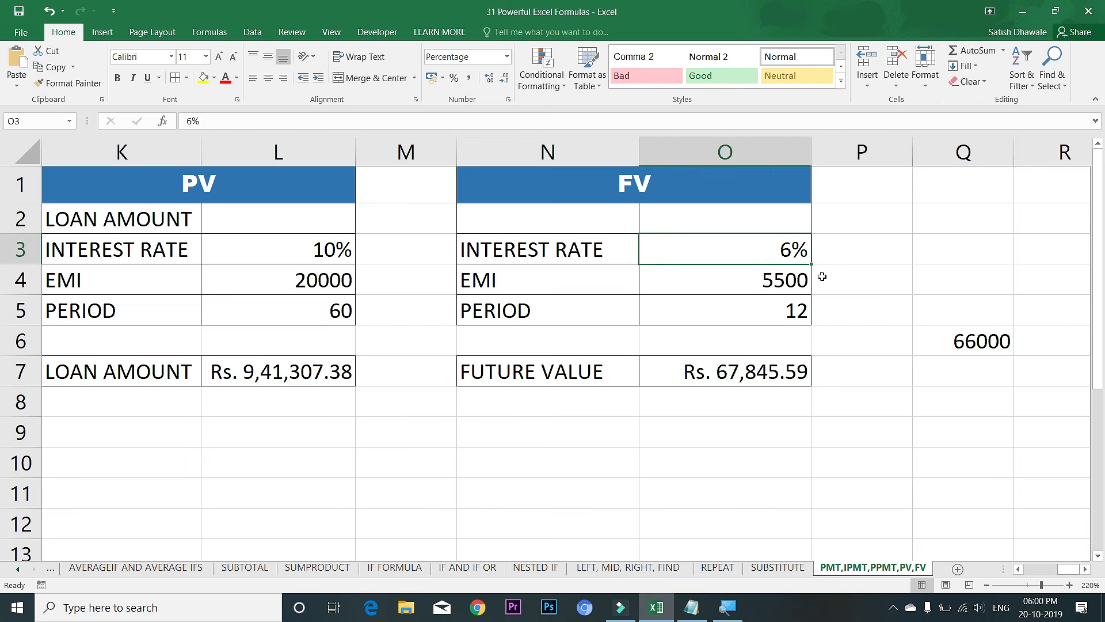
{"action": "type", "text": "3"}
{"action": "key", "text": "Return"}
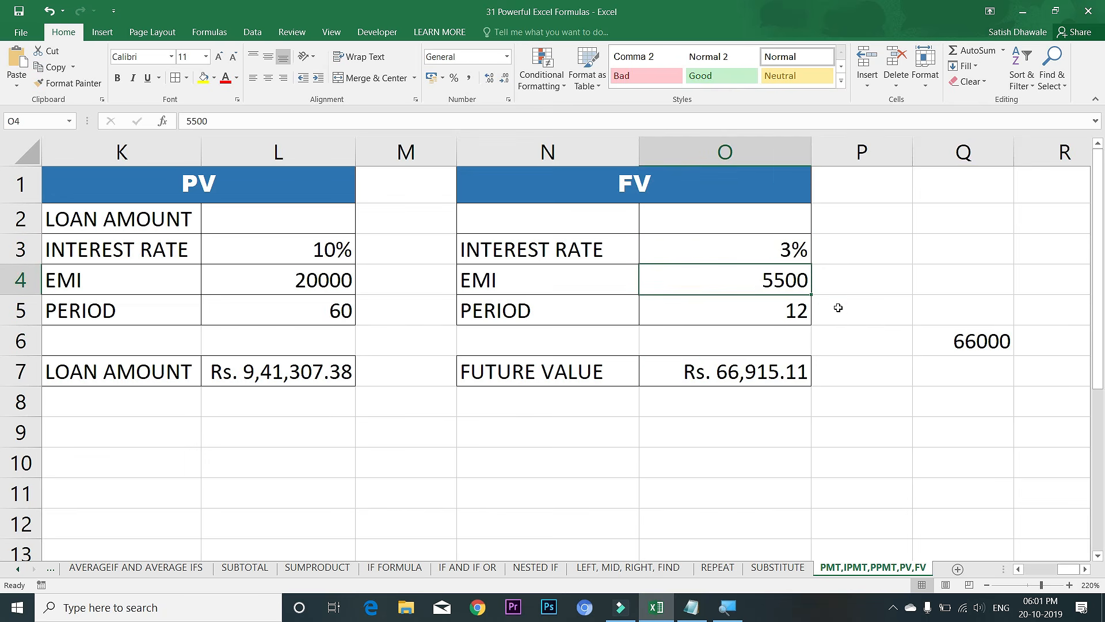
{"action": "left_click", "coordinate": [735, 374]}
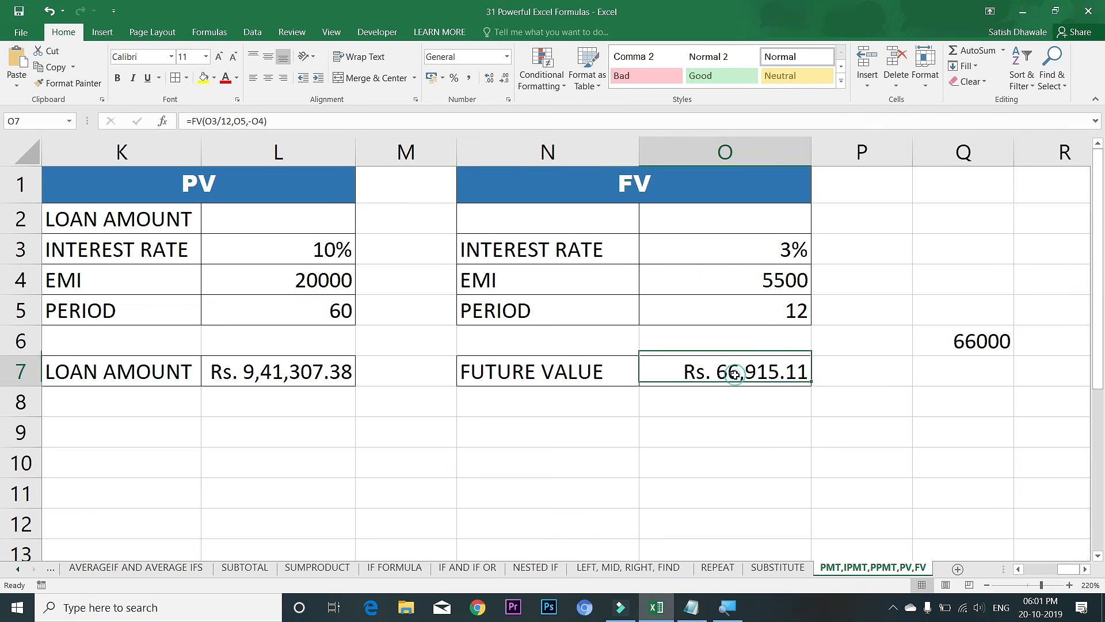
{"action": "left_click", "coordinate": [757, 279]}
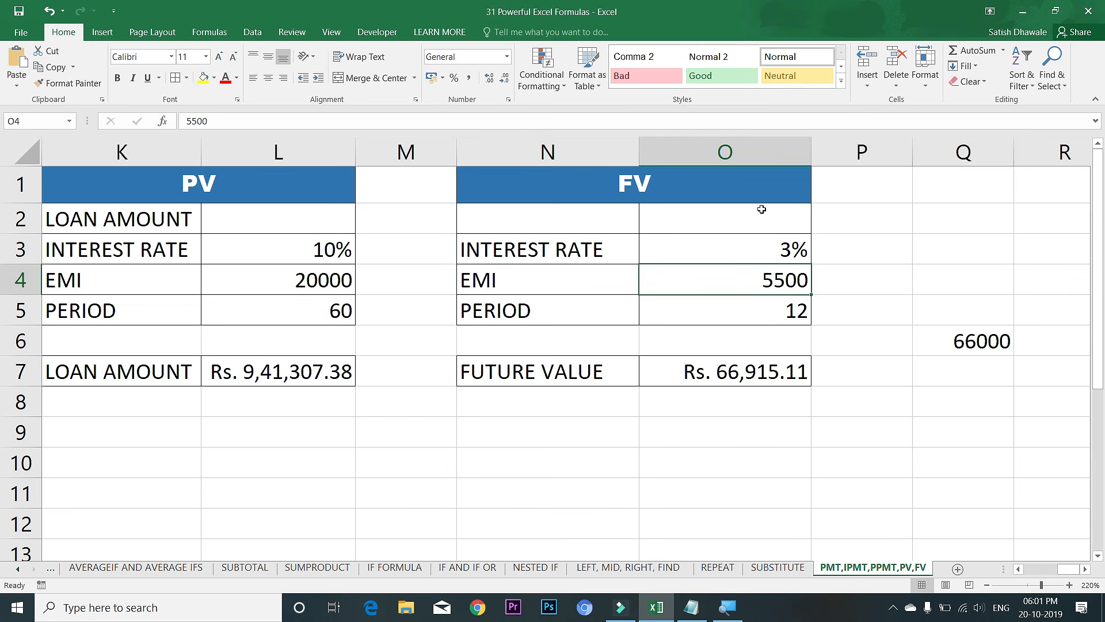